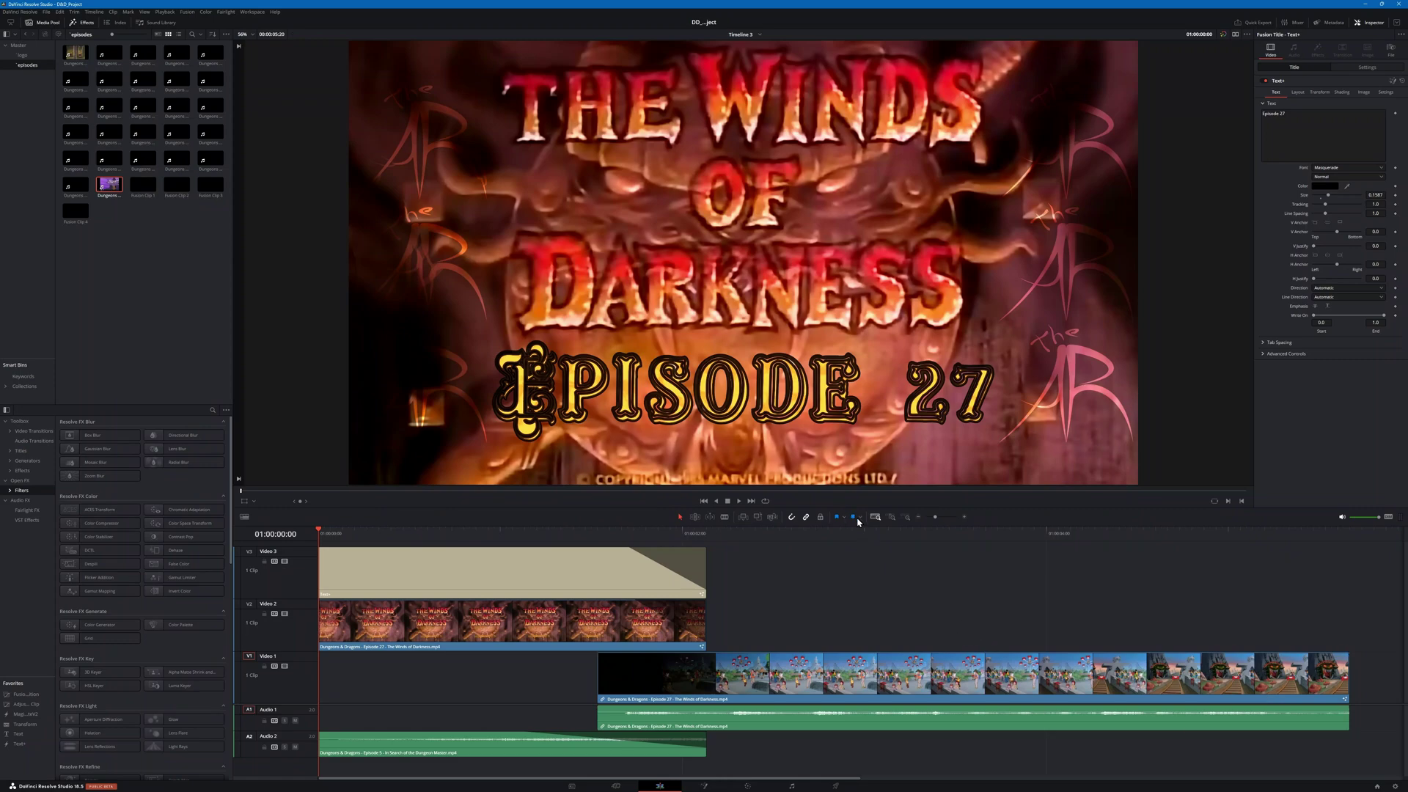
Step: Move the playhead to 01:00:01:01 and examine the Episode 1 clip's resolution, frame rate and codec details in the episodes bin
click(883, 535)
drag(883, 535, 506, 542)
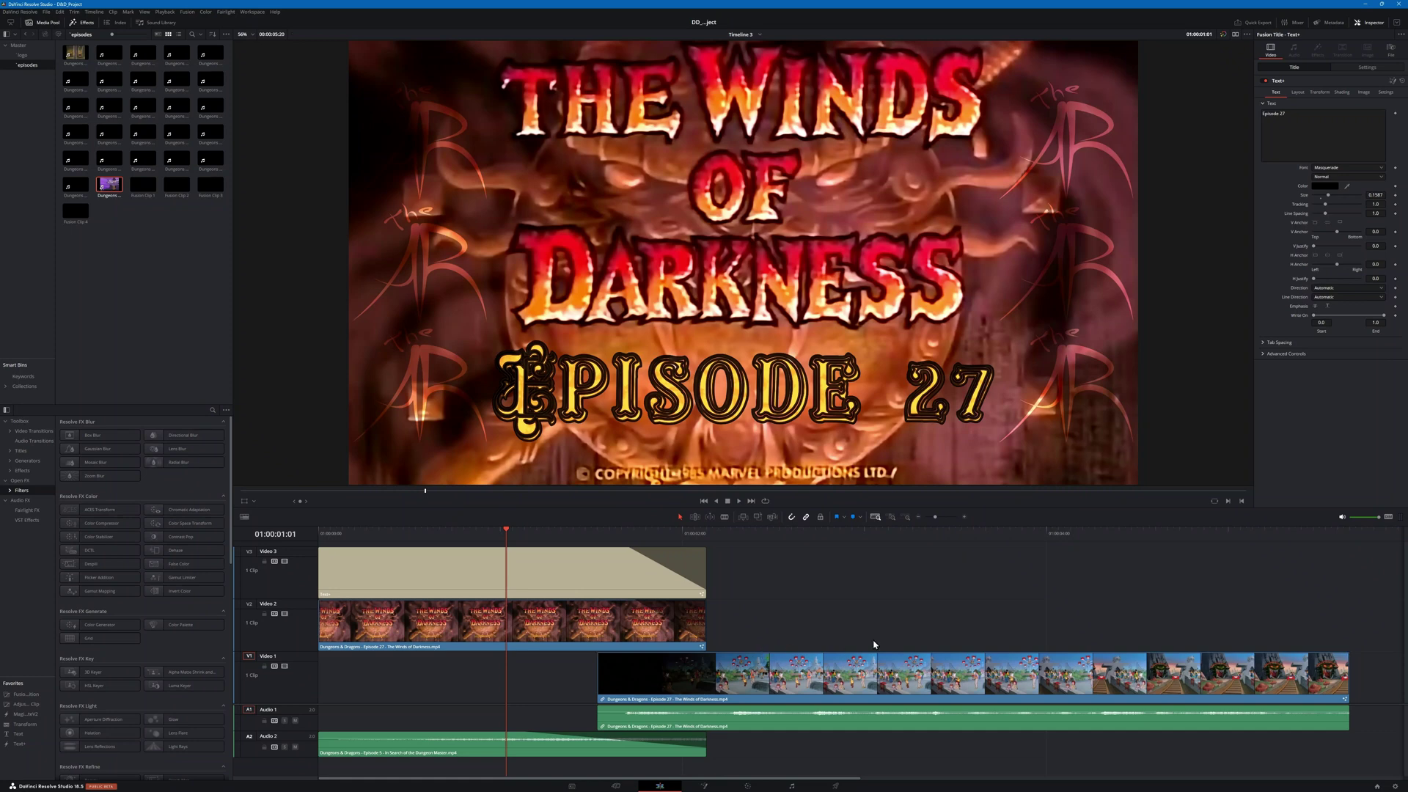
click(83, 56)
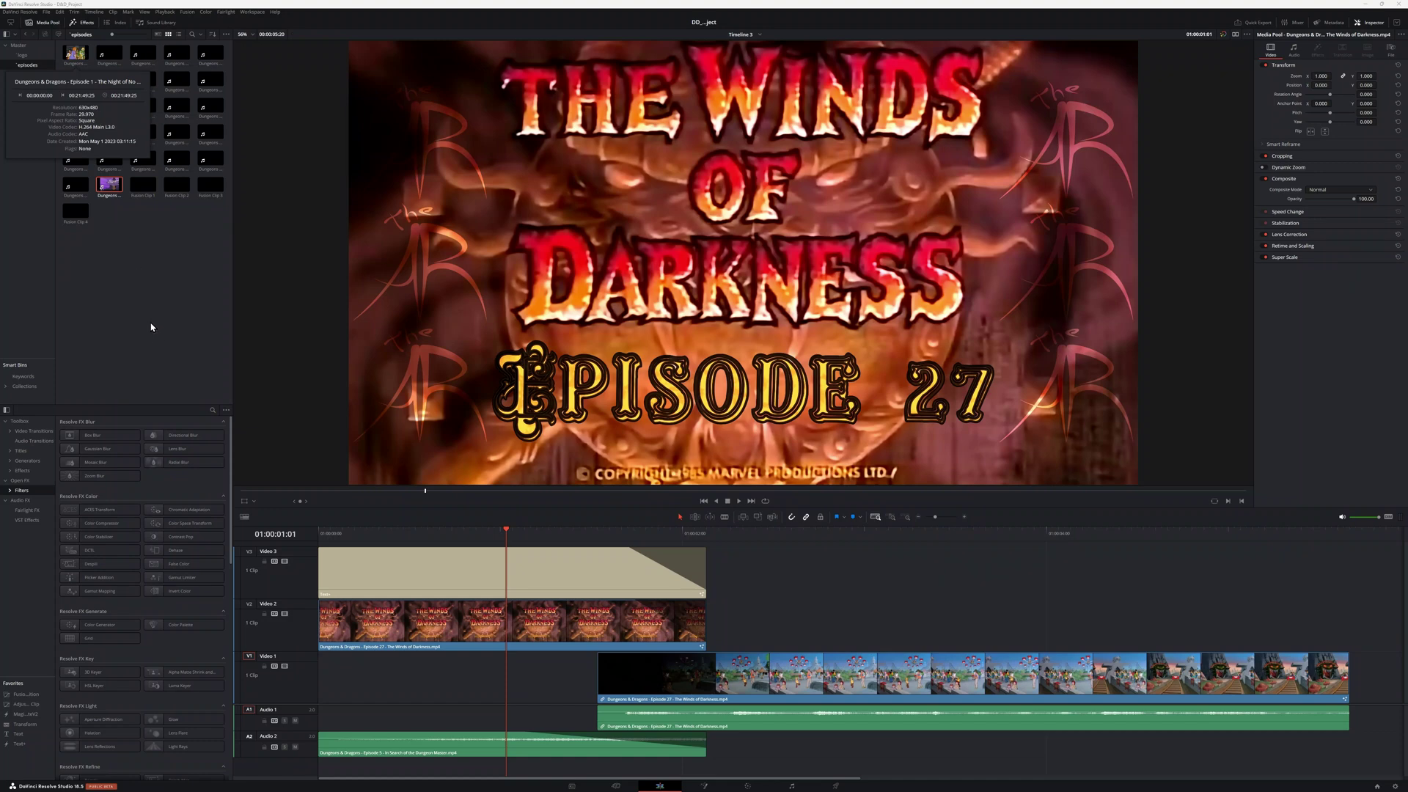
click(920, 574)
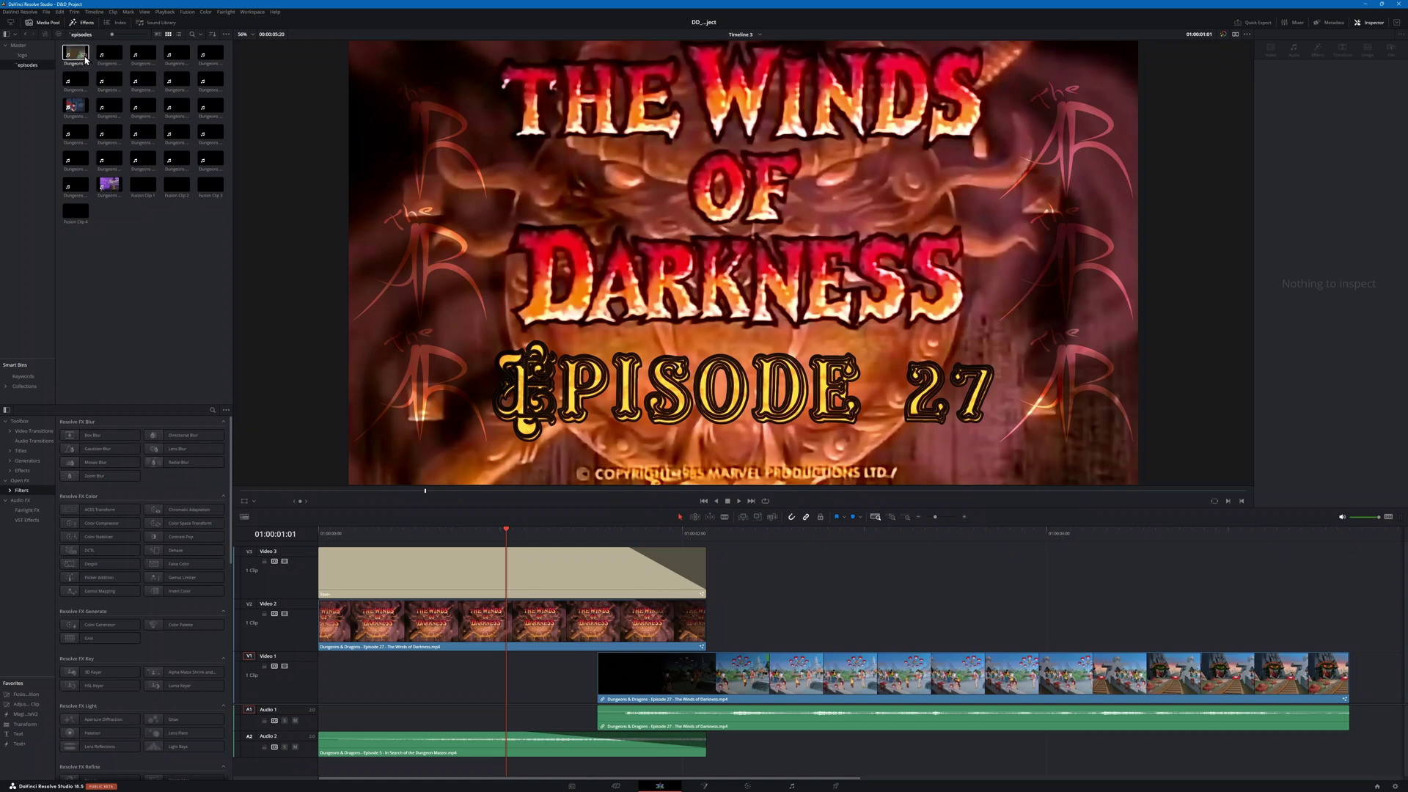
mouse_move(84, 57)
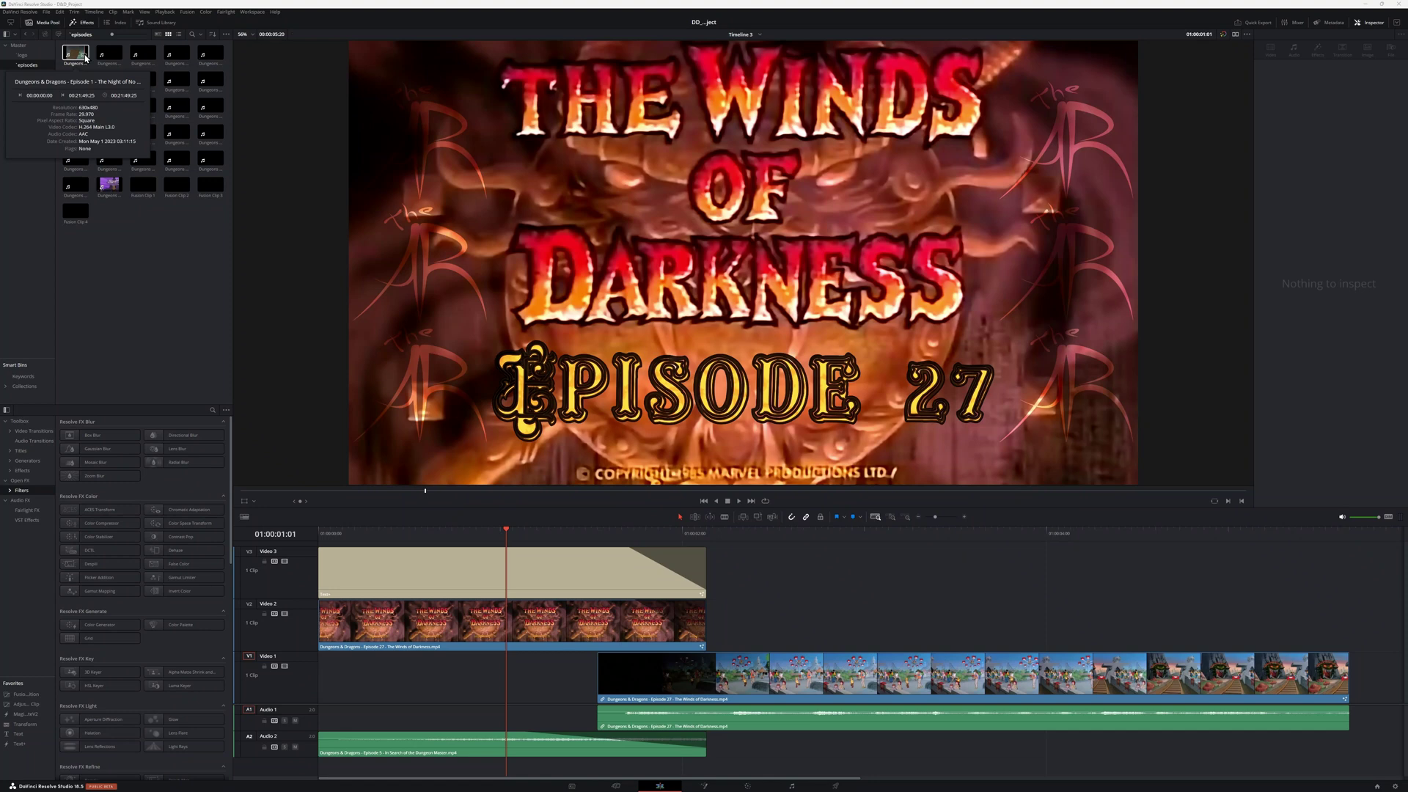
click(132, 300)
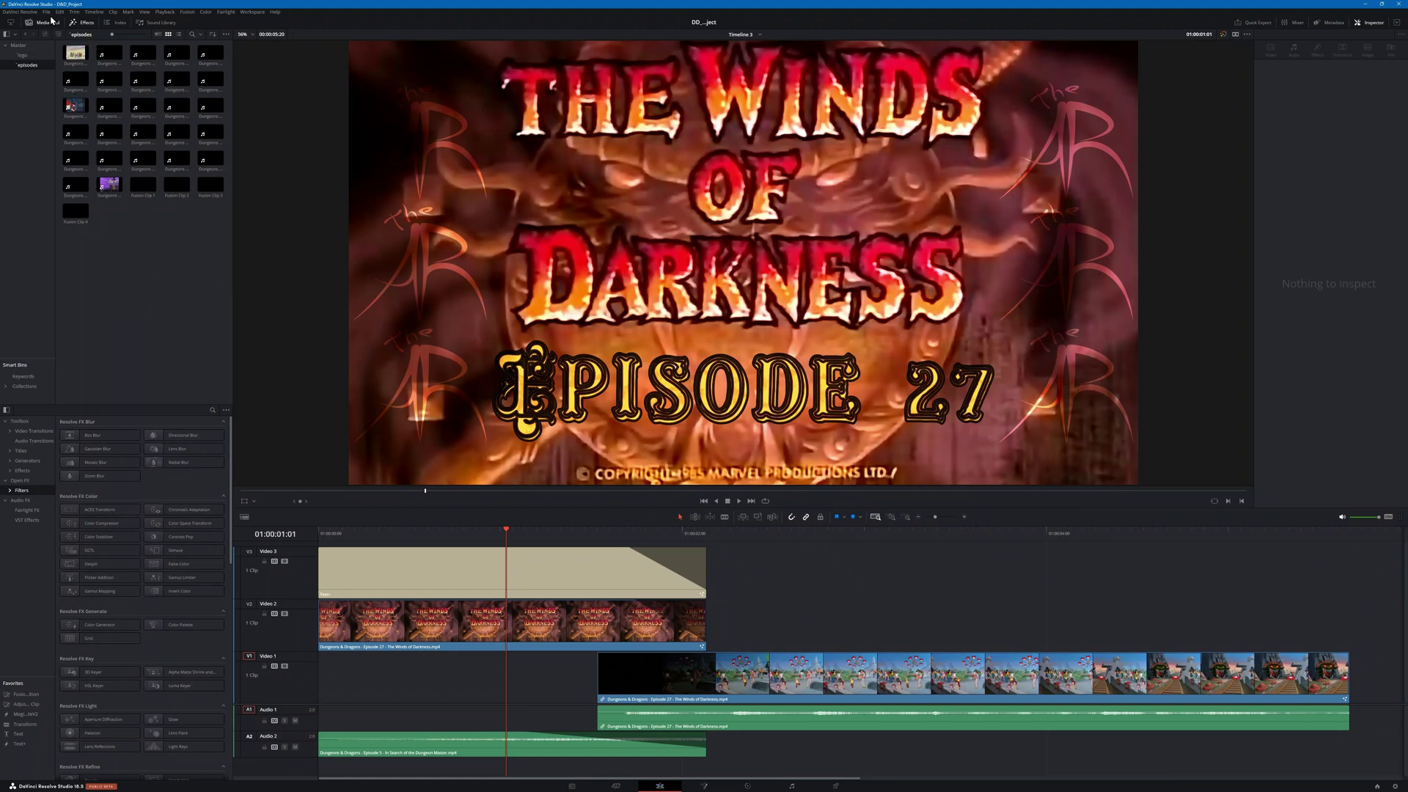
Step: Review the project's render cache, working folder and frame interpolation settings without changing them, and open the Master bin
click(46, 12)
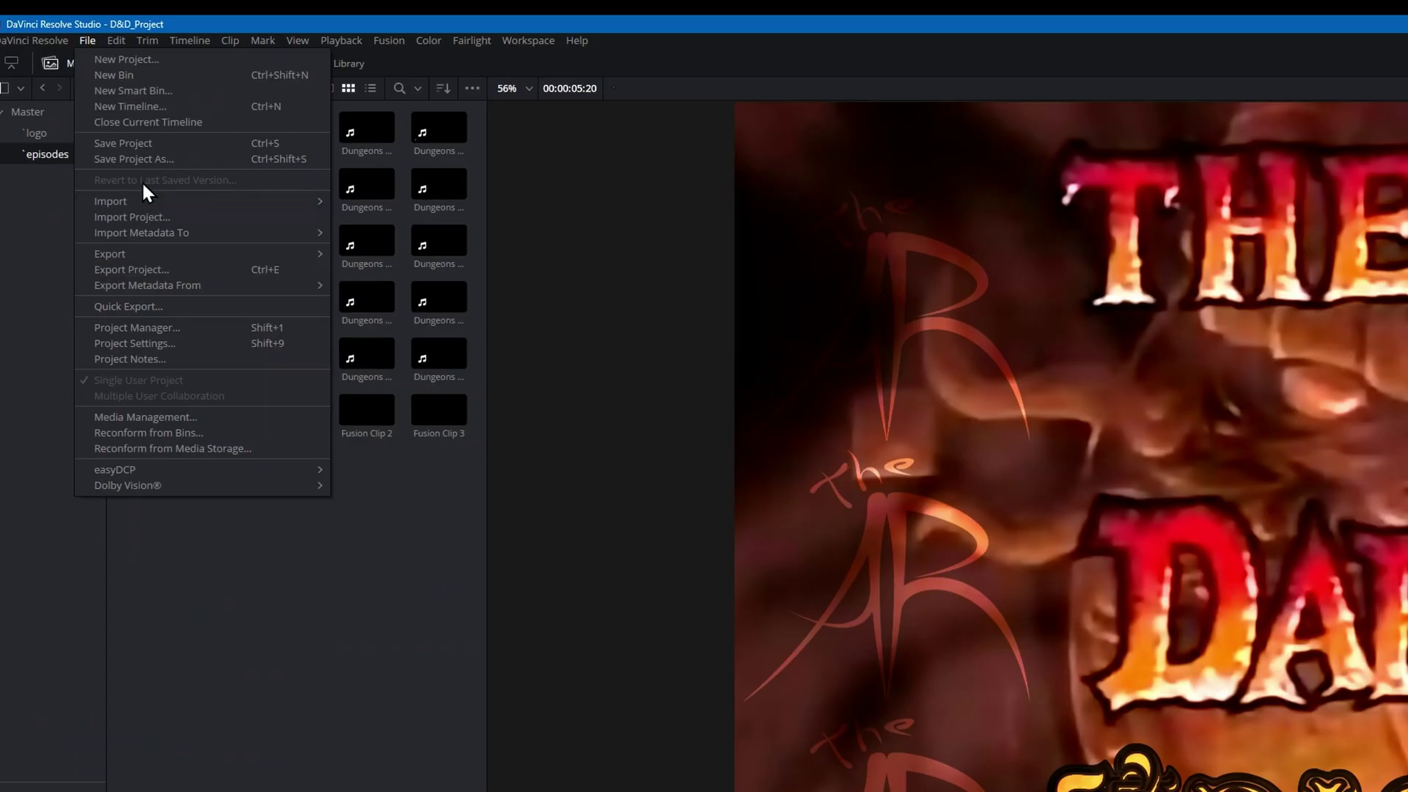
click(141, 342)
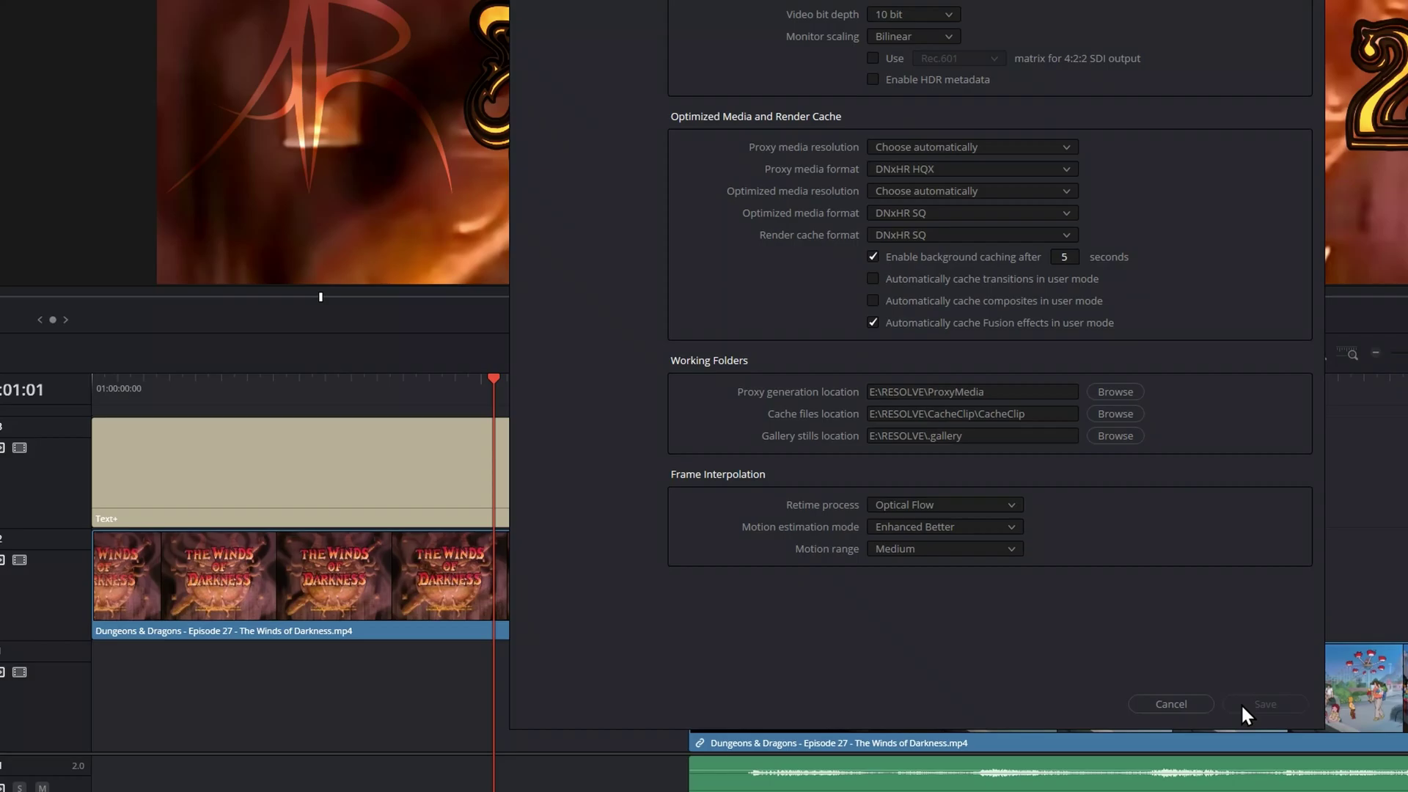
click(1188, 705)
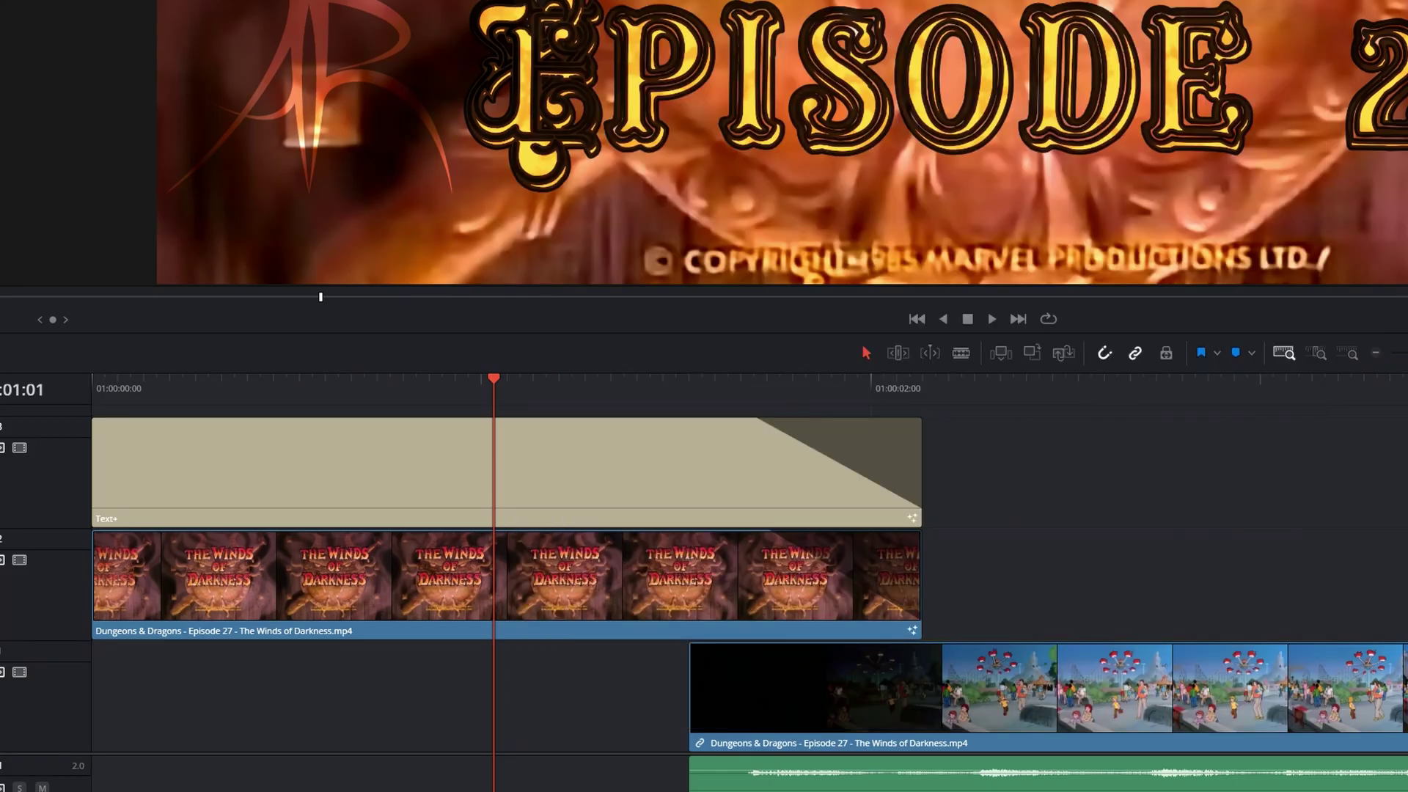
click(14, 45)
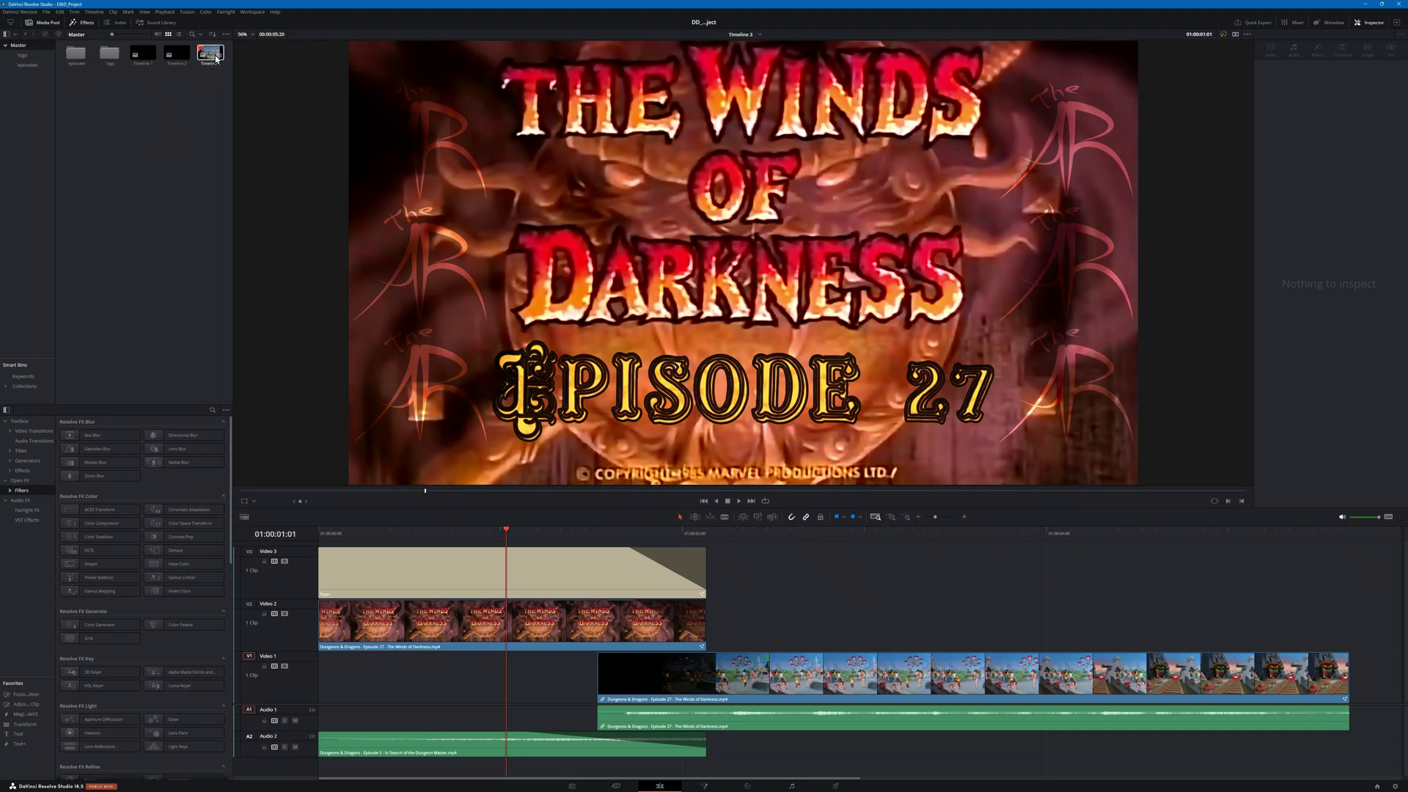
right_click(153, 111)
mouse_move(178, 109)
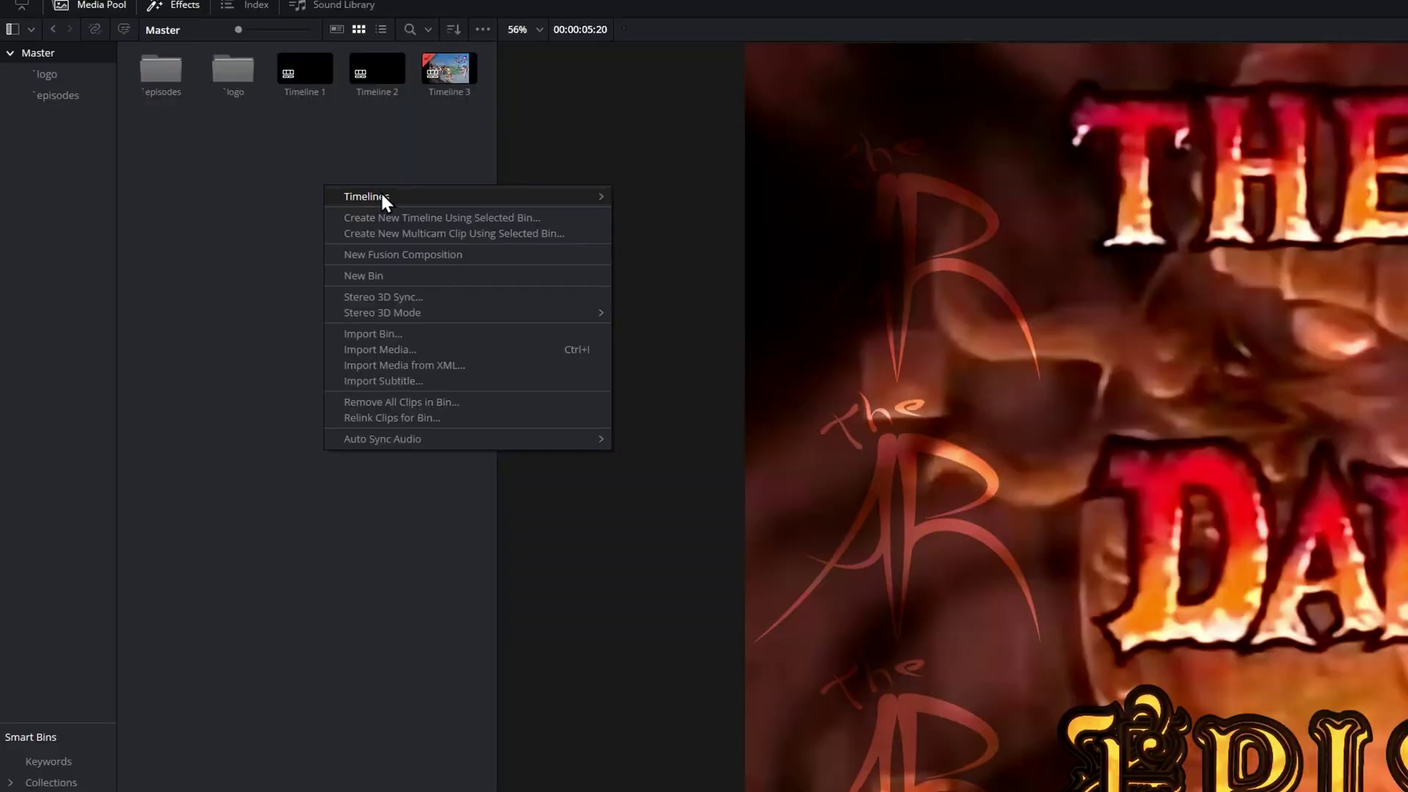
click(719, 198)
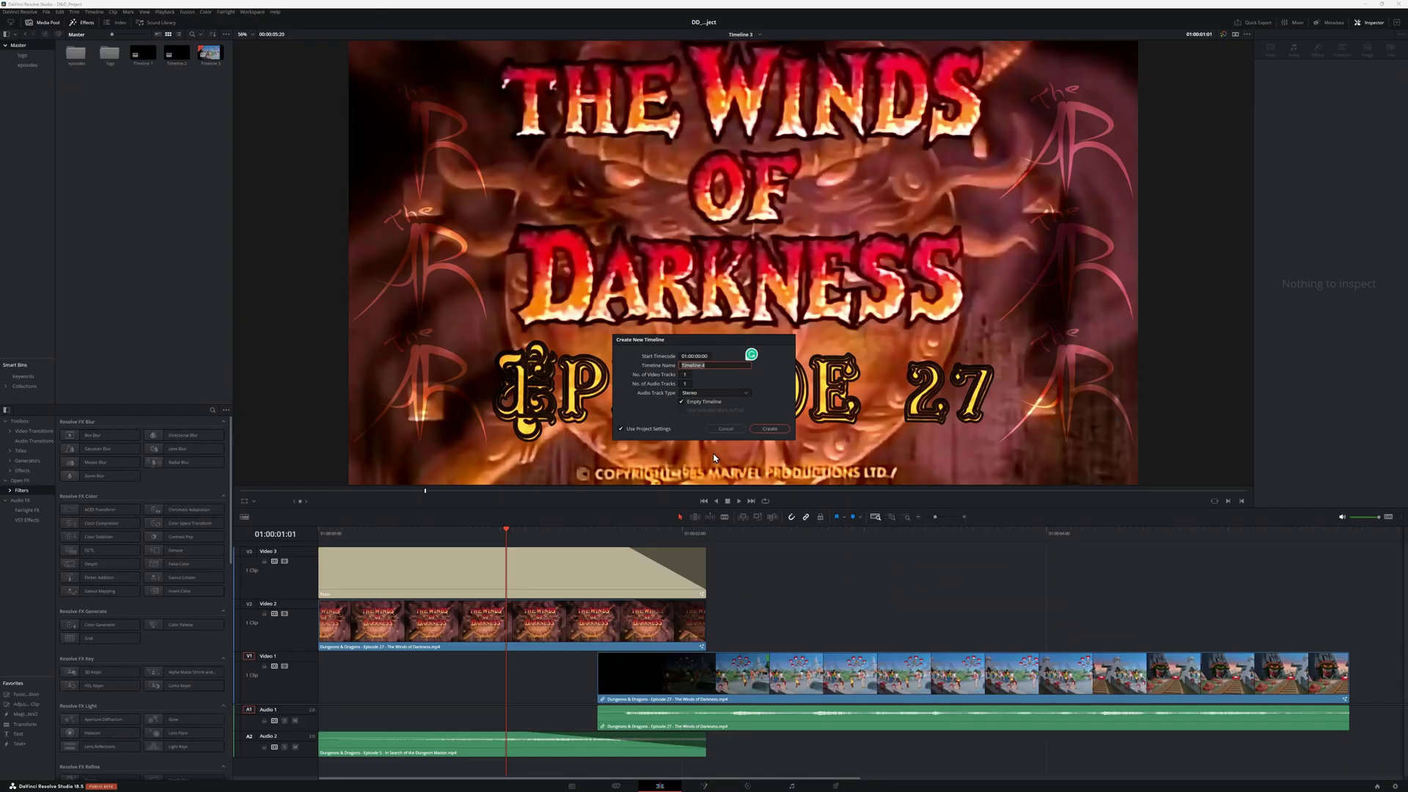
click(725, 429)
Step: Start a new timeline in the Master bin with Use Project Settings turned off and show its format options
right_click(163, 130)
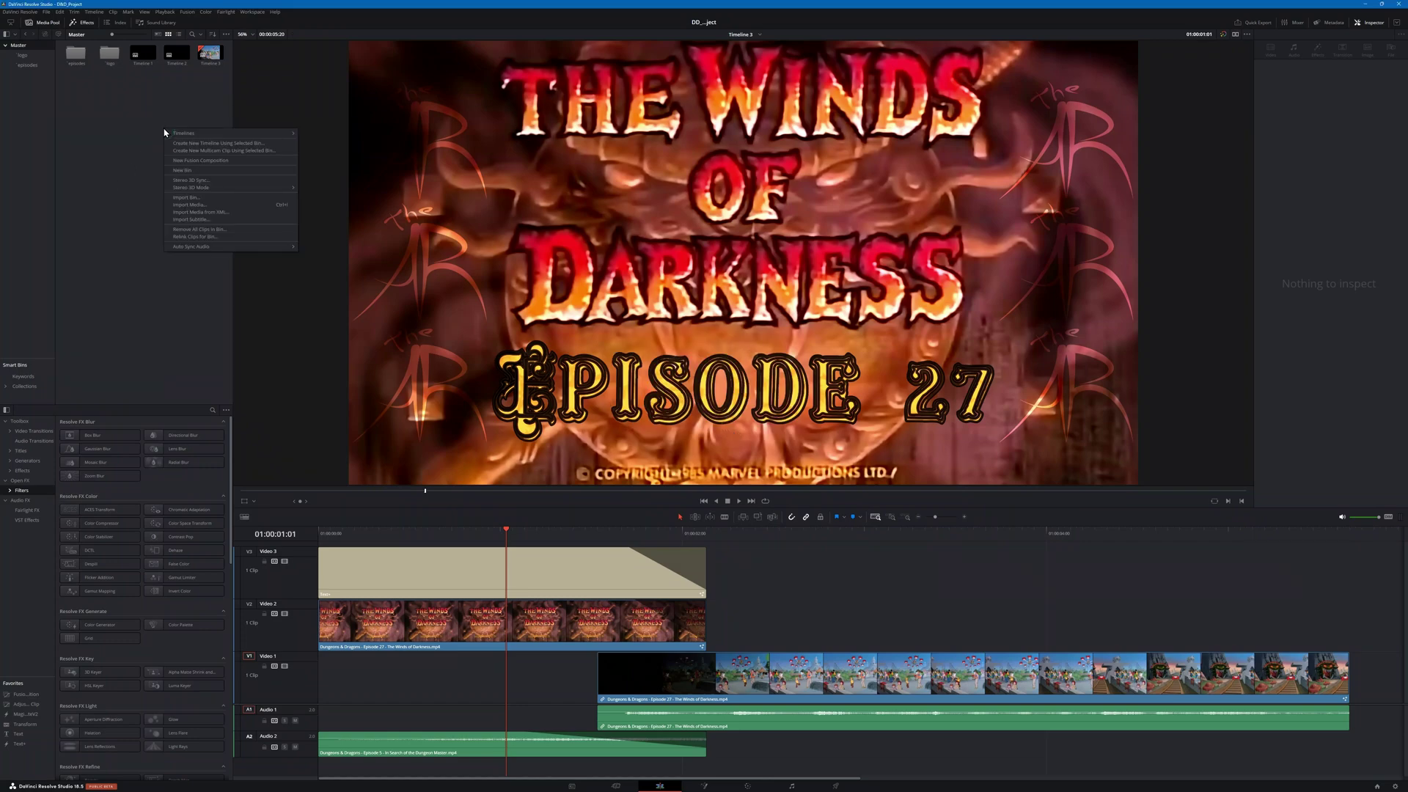
mouse_move(184, 131)
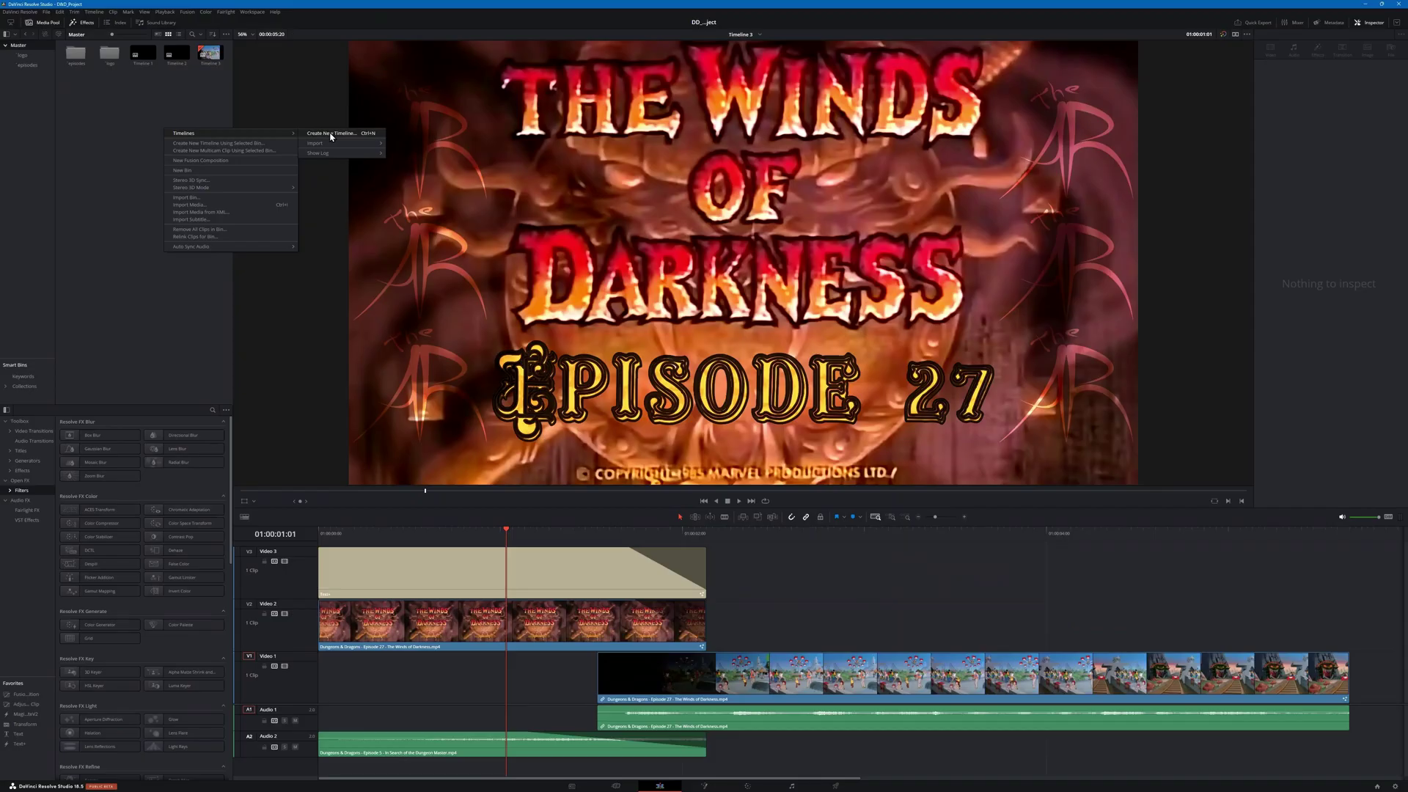
click(331, 134)
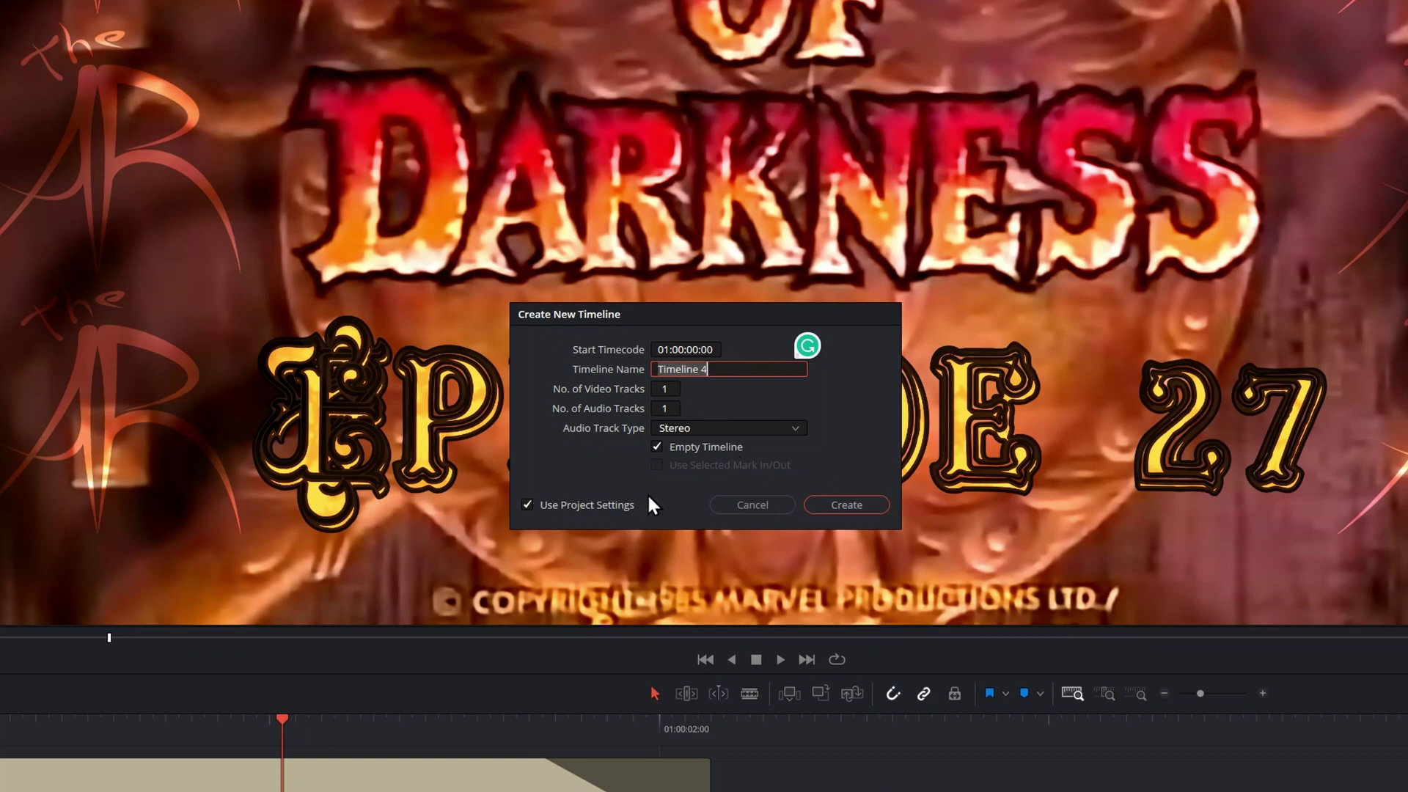
click(527, 506)
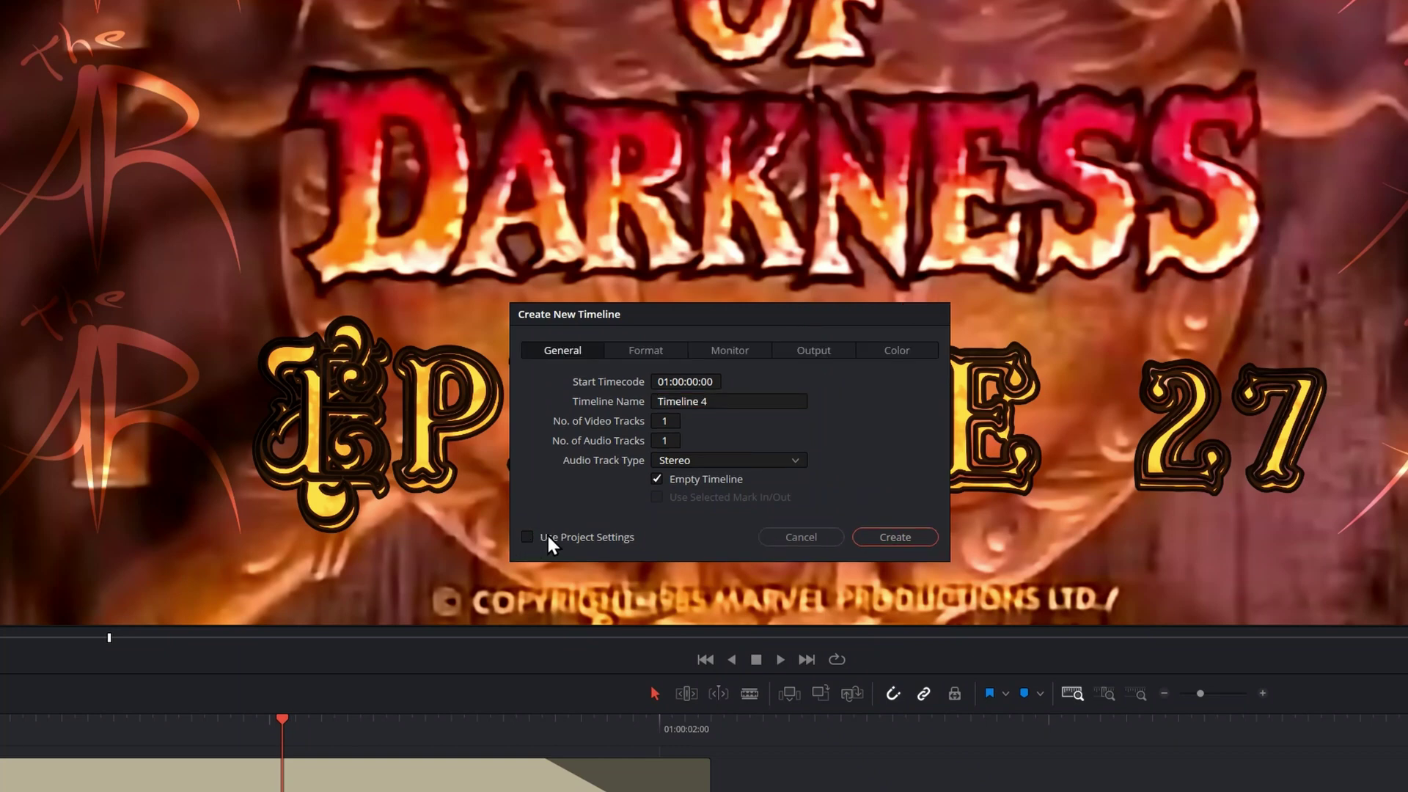
click(646, 352)
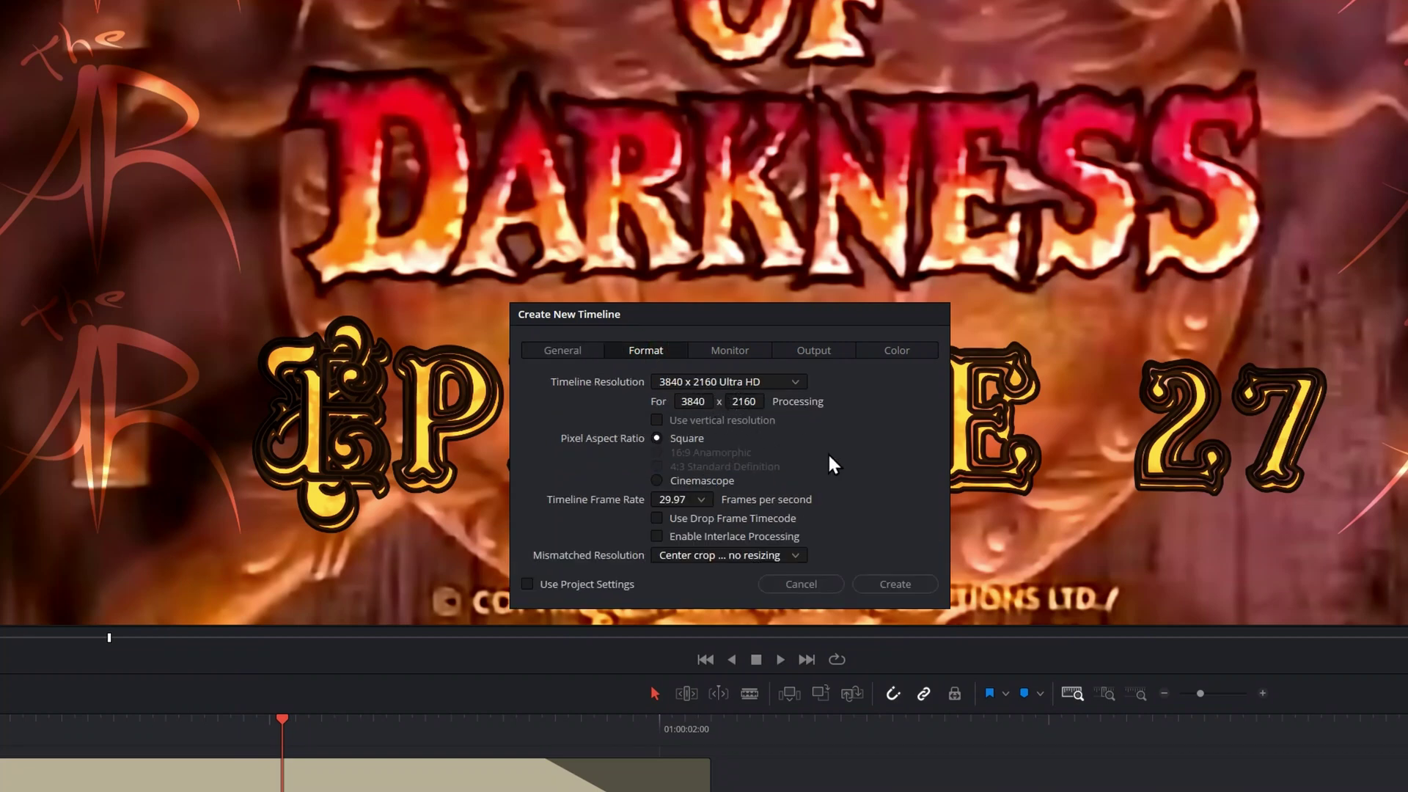
Step: Set the timeline frame rate to 59.94 and Mismatched Resolution to Center crop with no resizing, and create the timeline
click(701, 501)
scroll(688, 635, down, 4)
scroll(685, 588, up, 1)
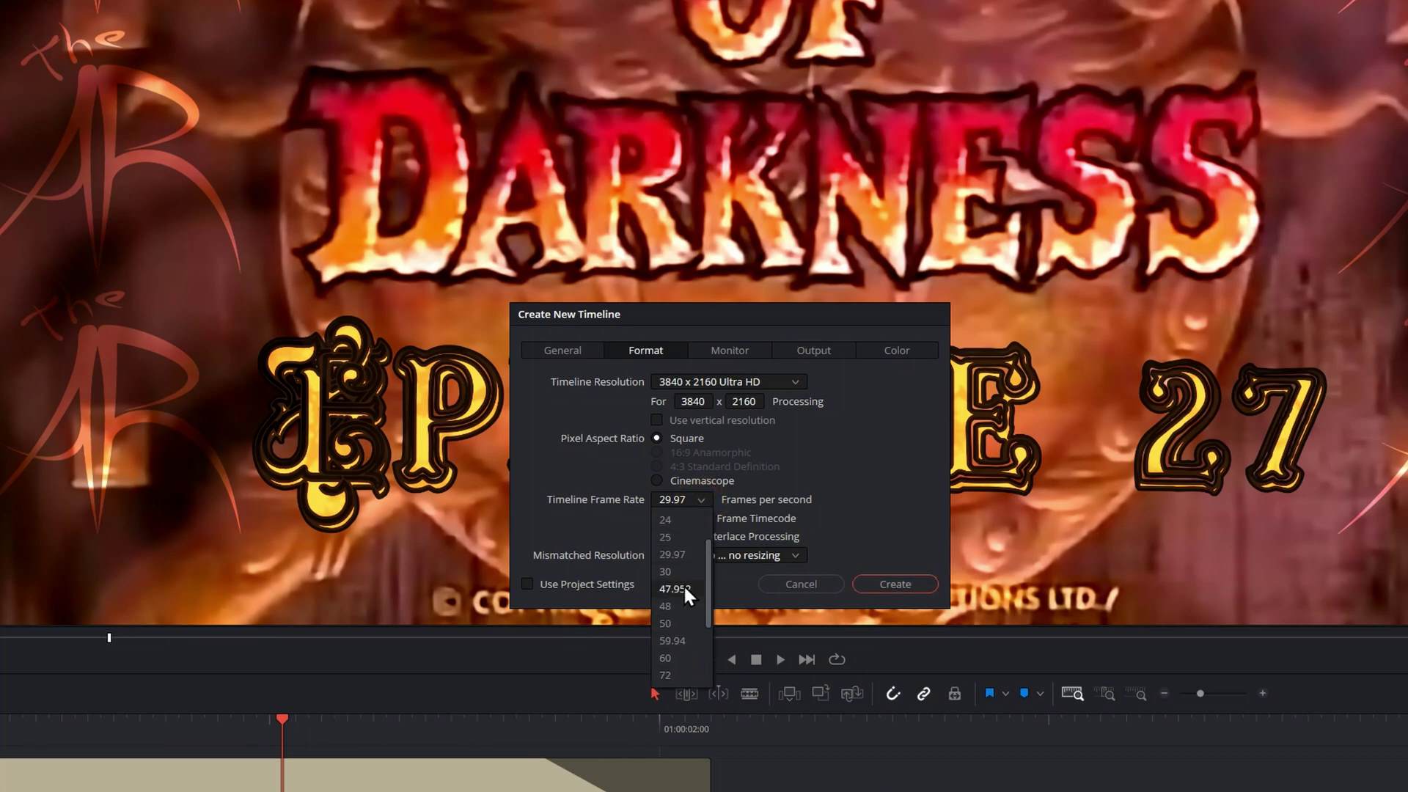
click(682, 643)
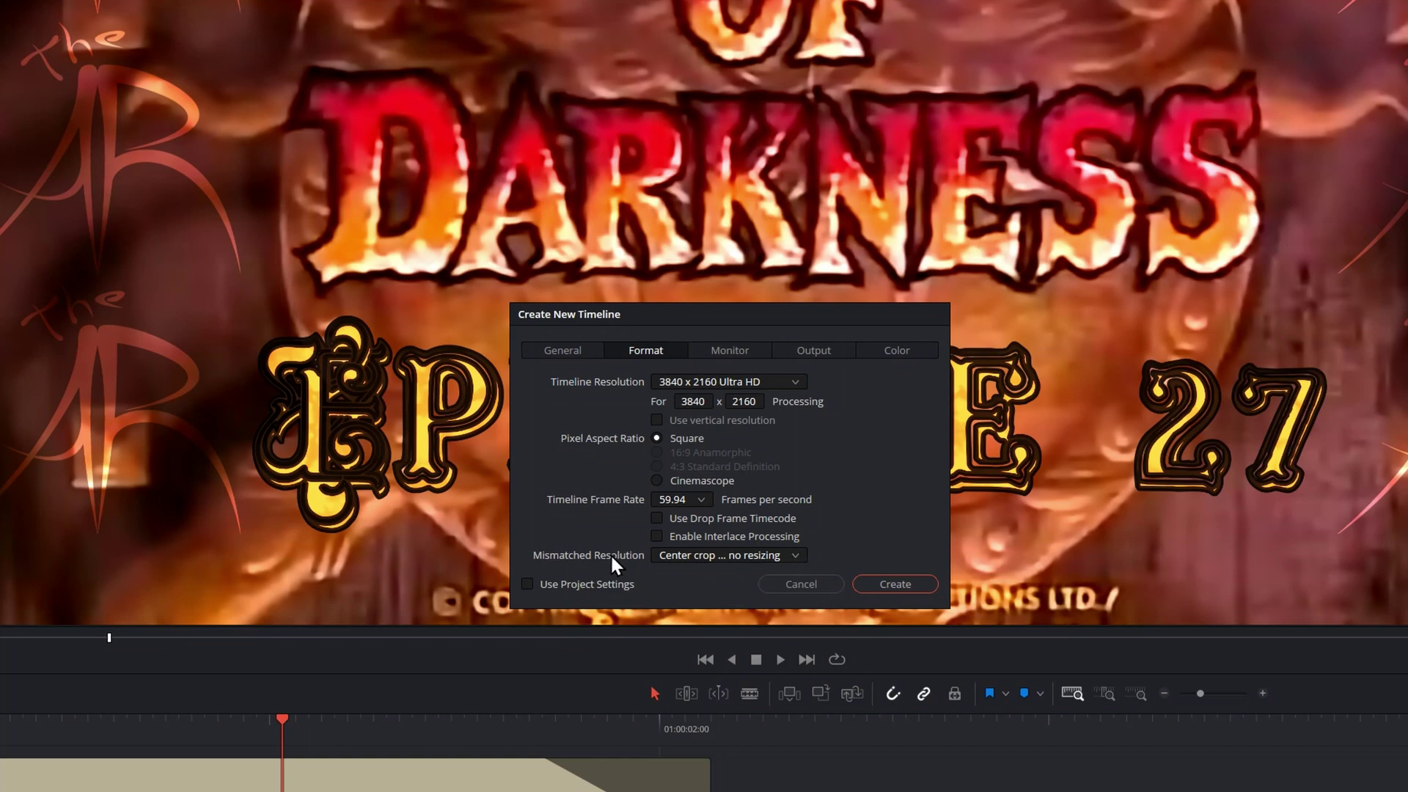
click(796, 555)
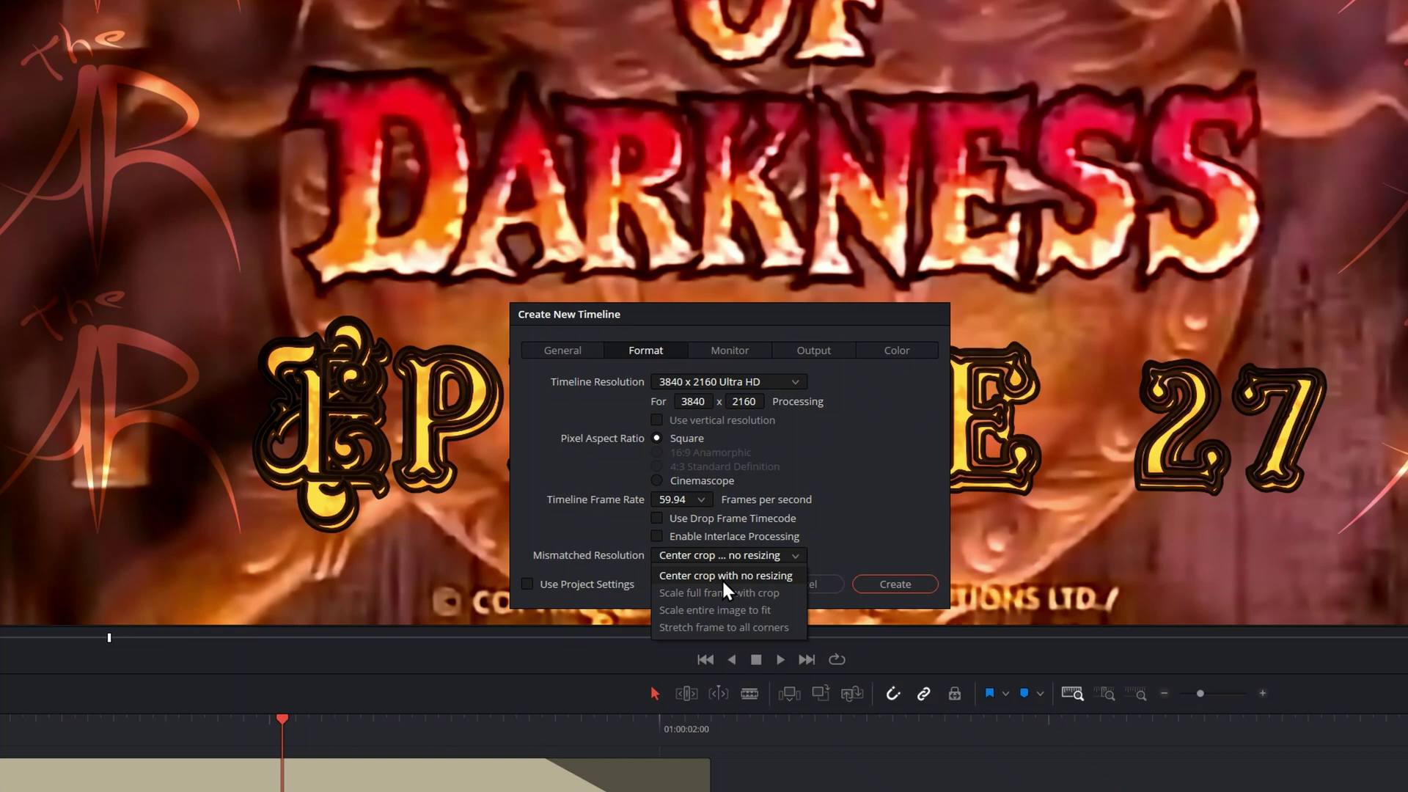
click(762, 576)
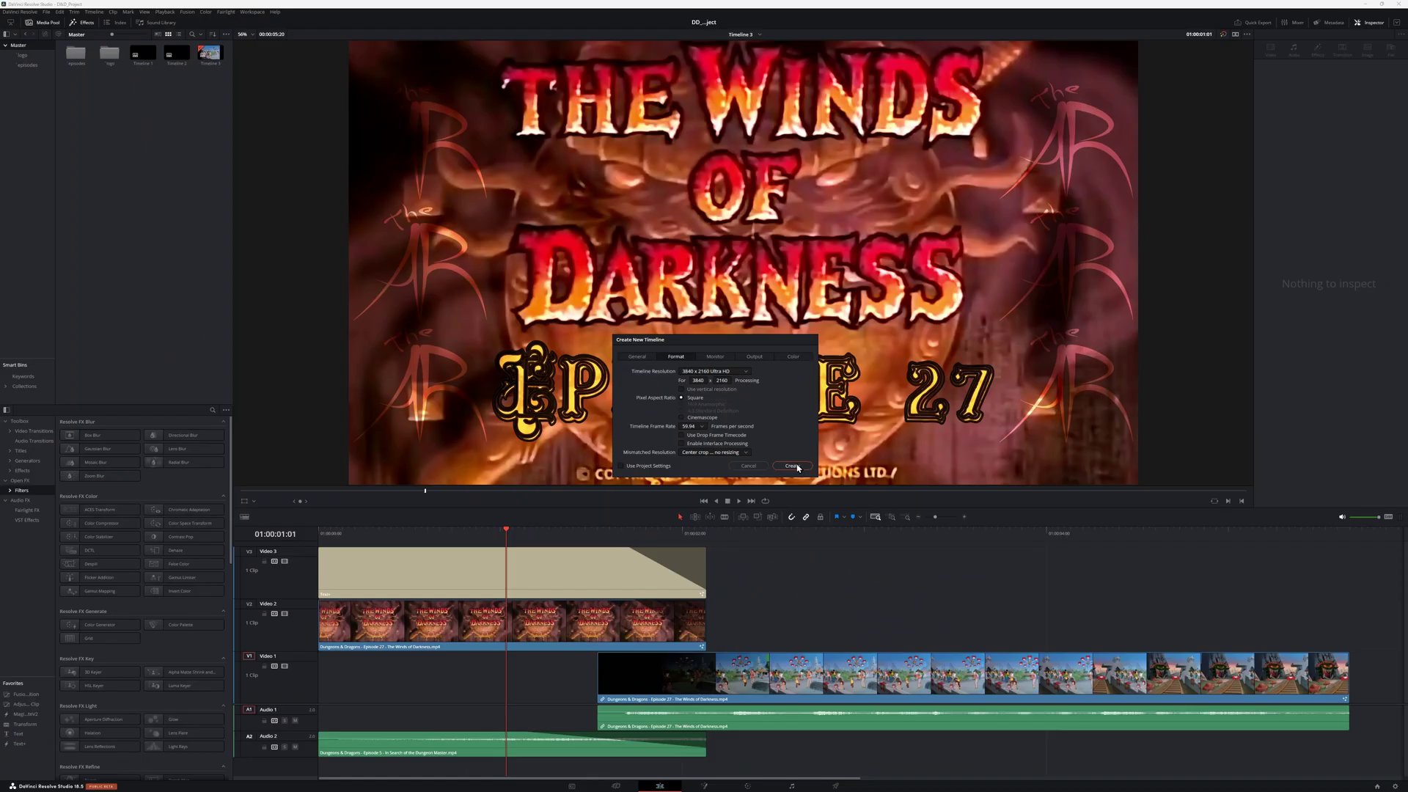
click(902, 587)
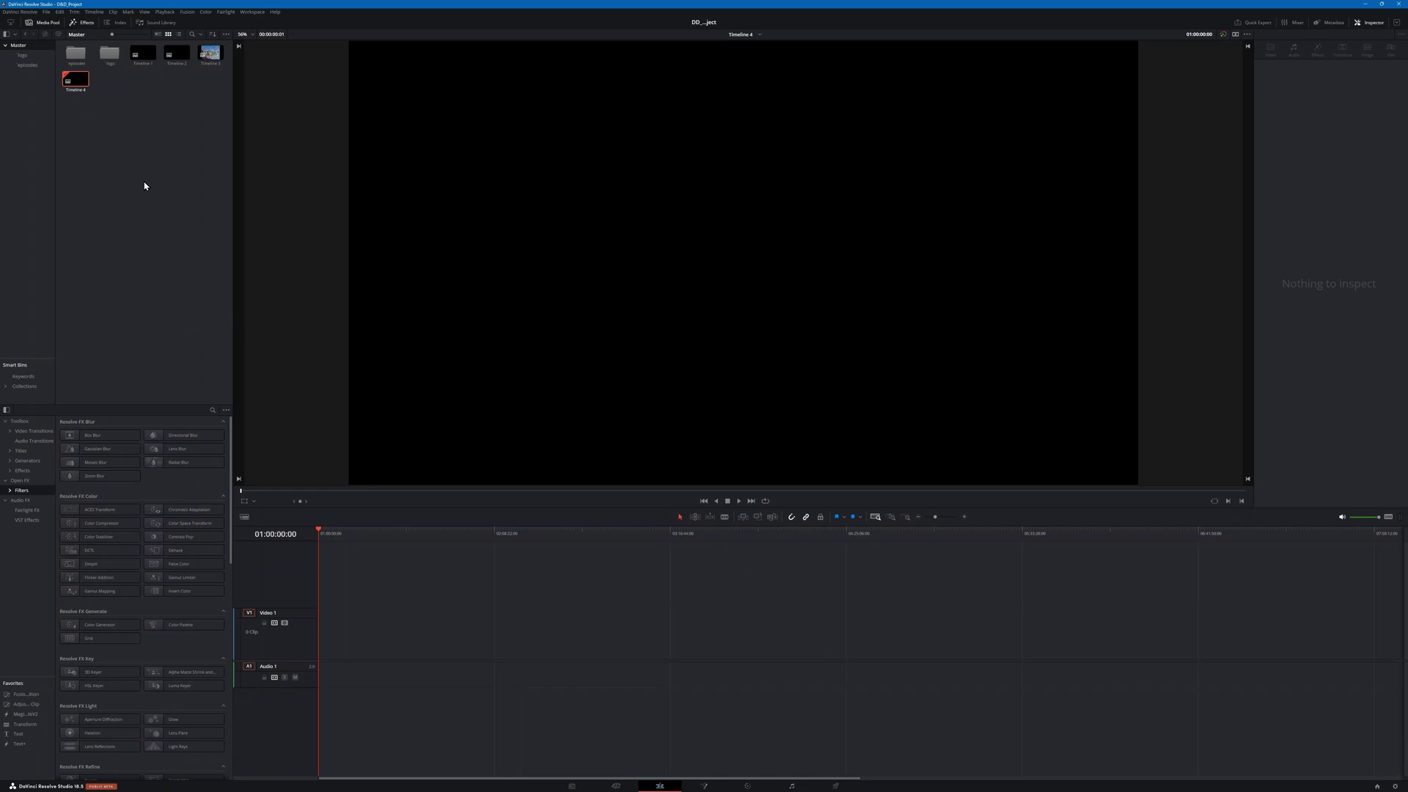
Step: Open the episodes bin and place the Episode 1 clip at the start of the new timeline
double_click(76, 54)
drag(75, 55, 323, 667)
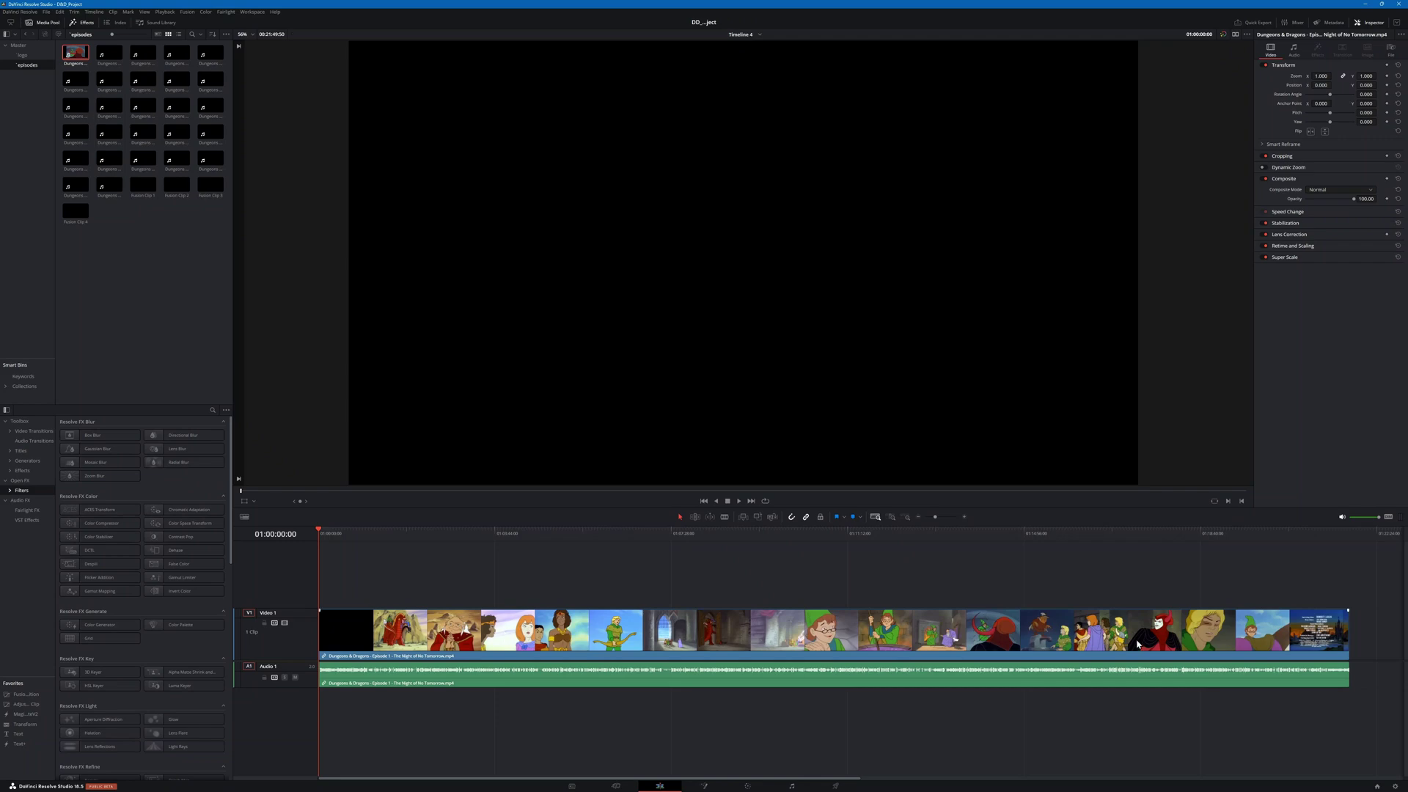
mouse_move(318, 540)
mouse_down()
mouse_move(385, 540)
mouse_move(294, 548)
mouse_up()
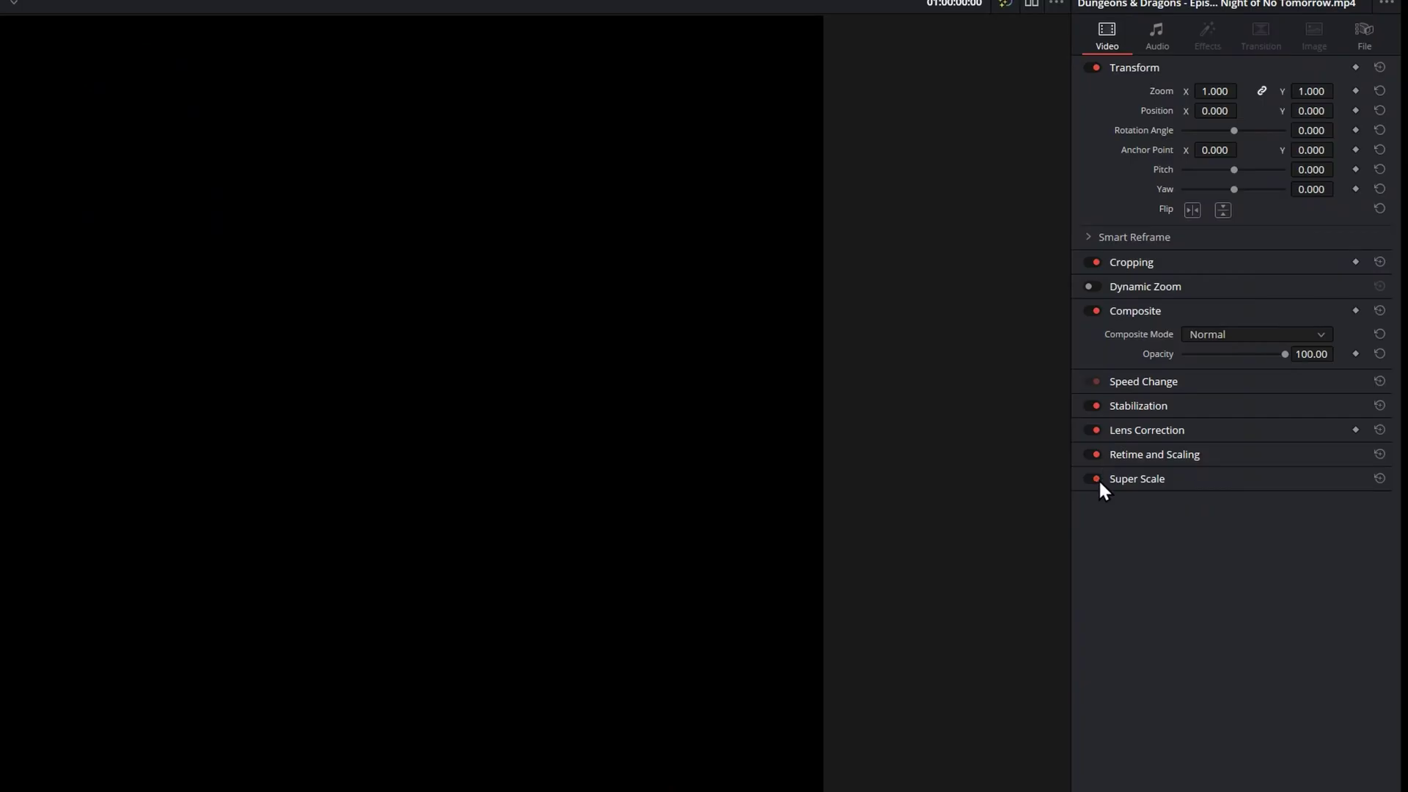
Step: Turn off Super Scale and Retime and Scaling for the Episode 1 clip, and move the playhead to 01:02:12:14
click(1265, 257)
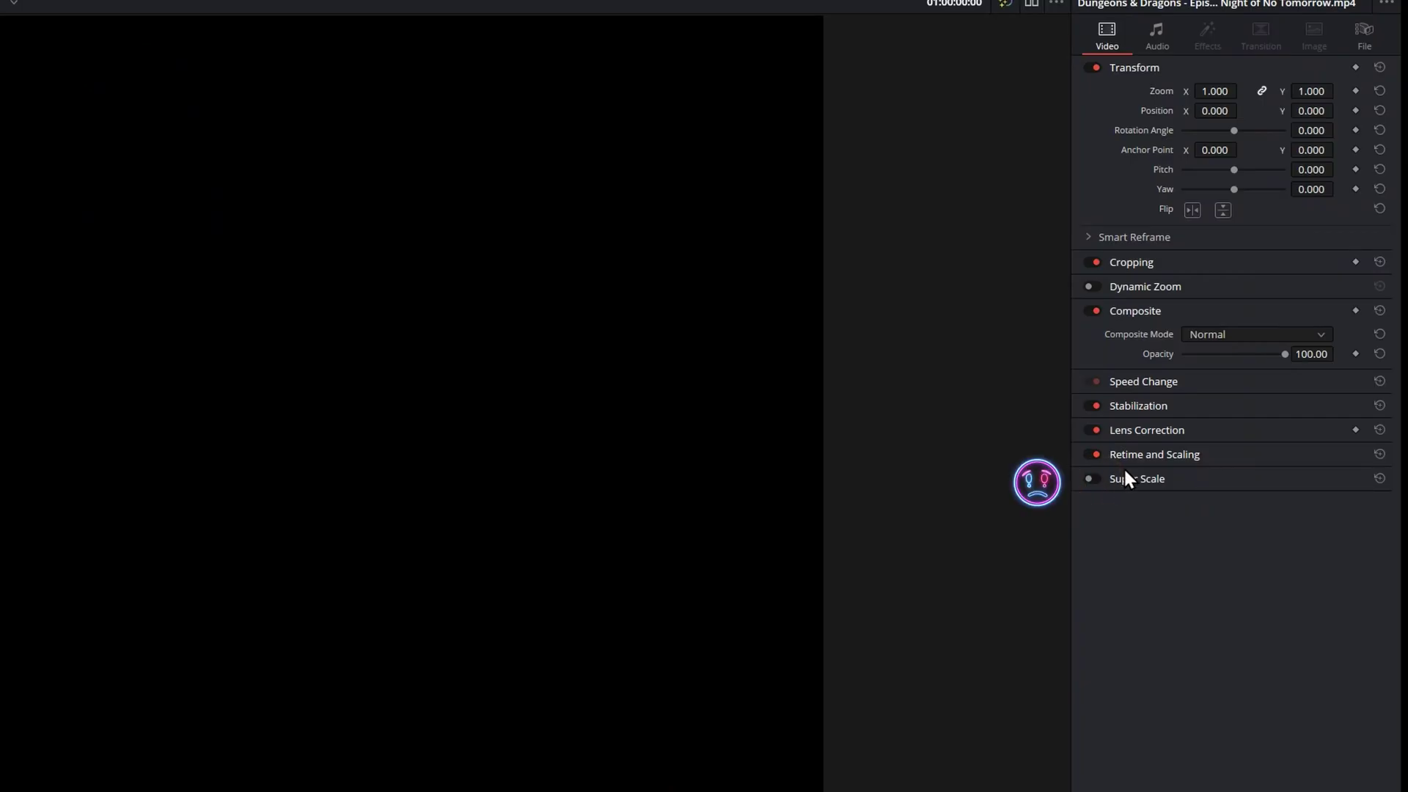
click(1091, 455)
click(1143, 462)
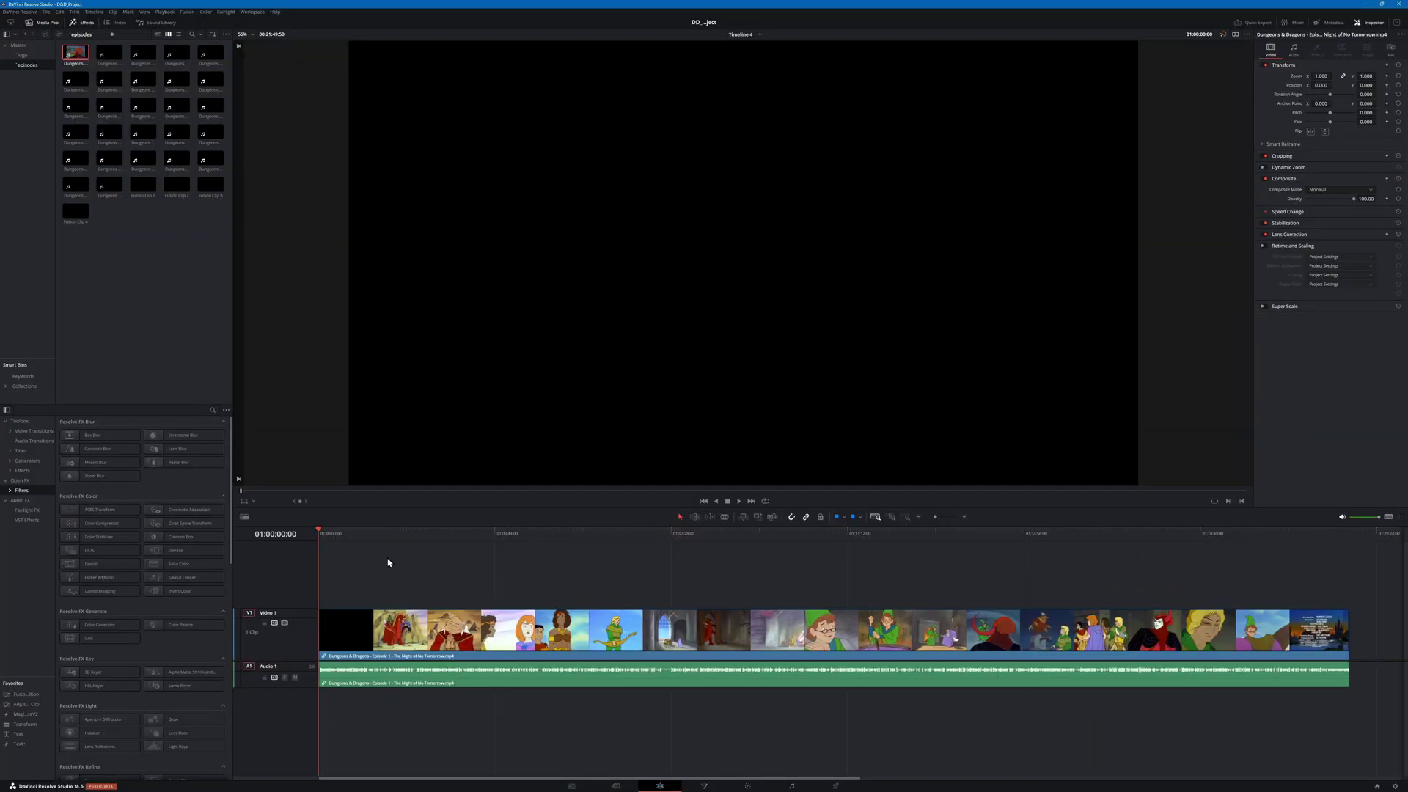
drag(341, 539, 423, 540)
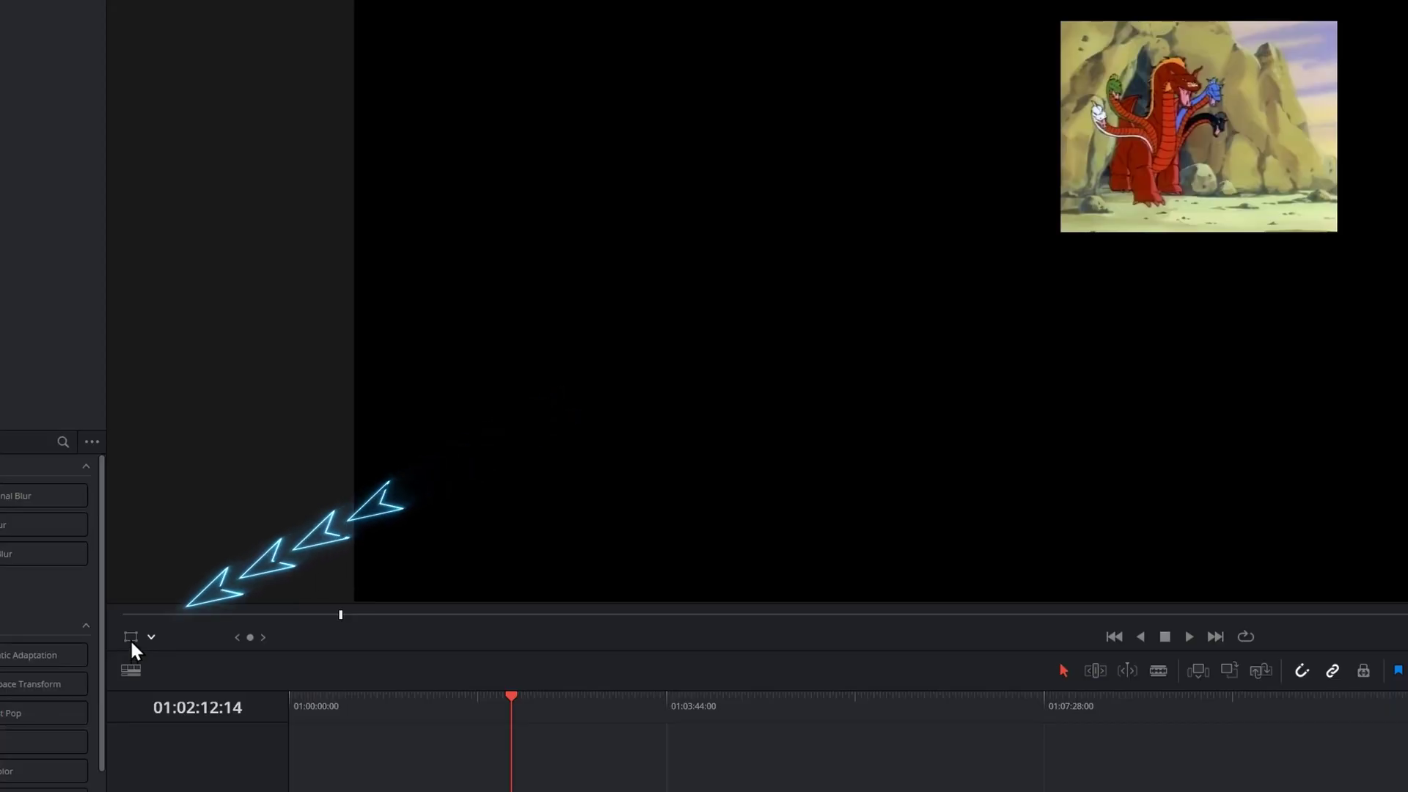
Step: Try scaling the clip up to the full frame height with the on-screen Transform handles, and undo the resize
click(130, 638)
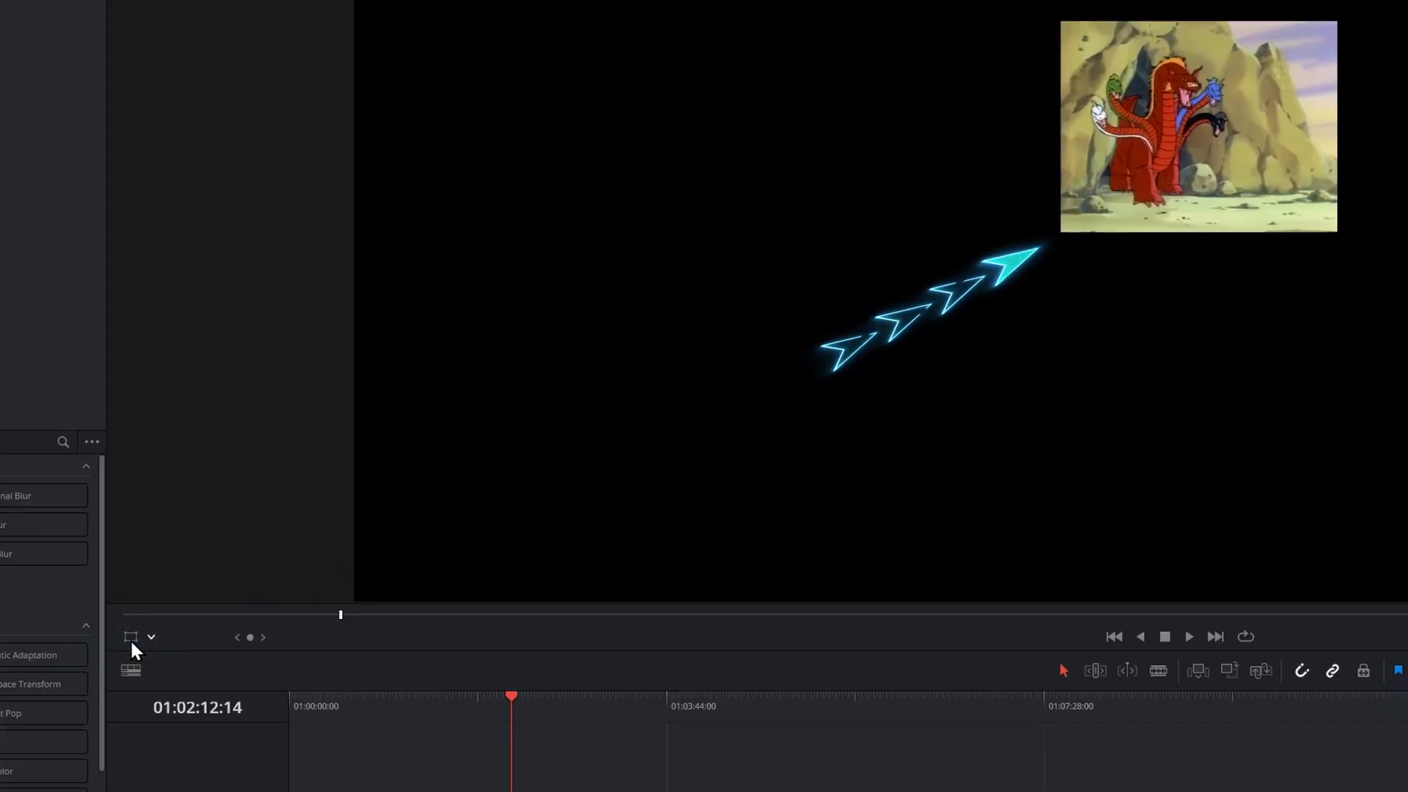
click(131, 638)
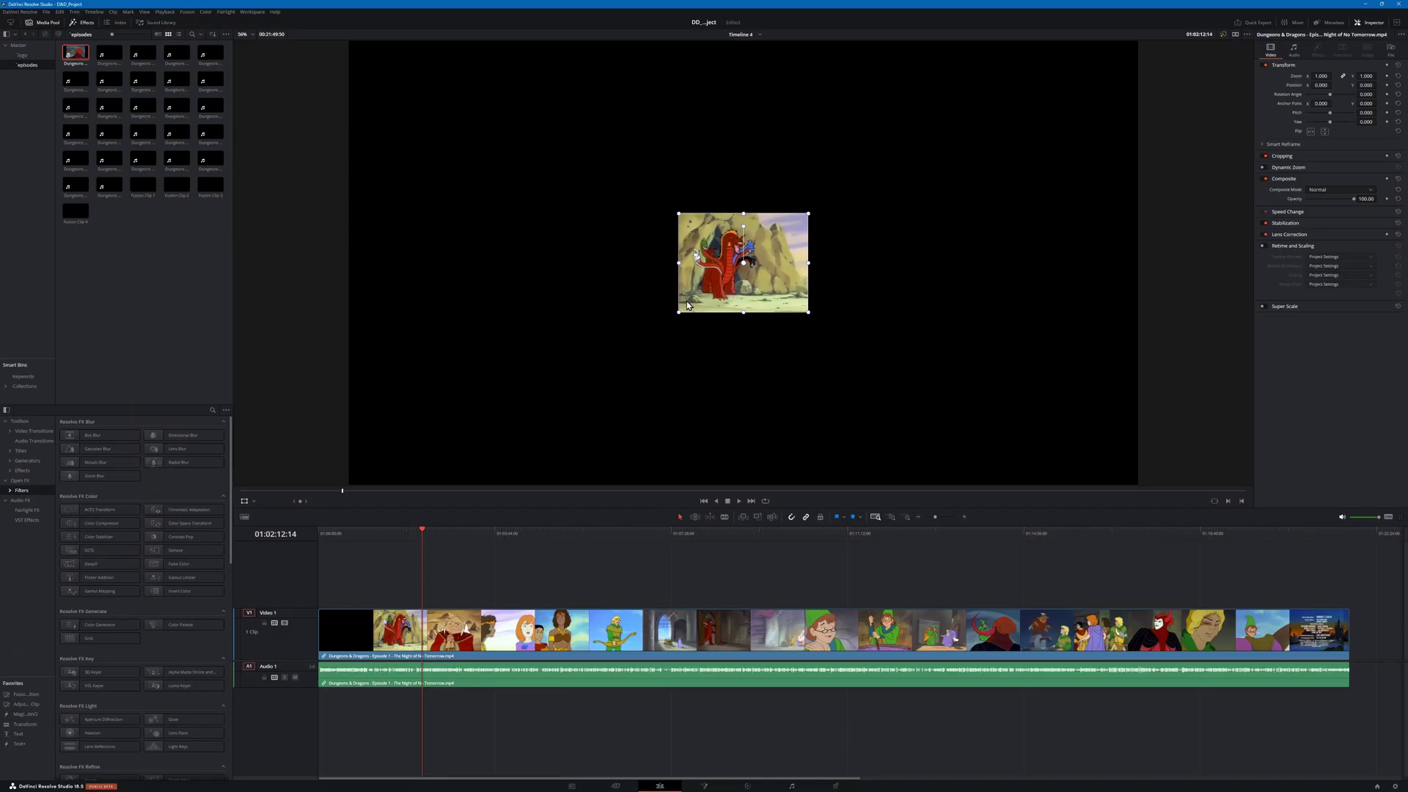
drag(678, 312, 448, 578)
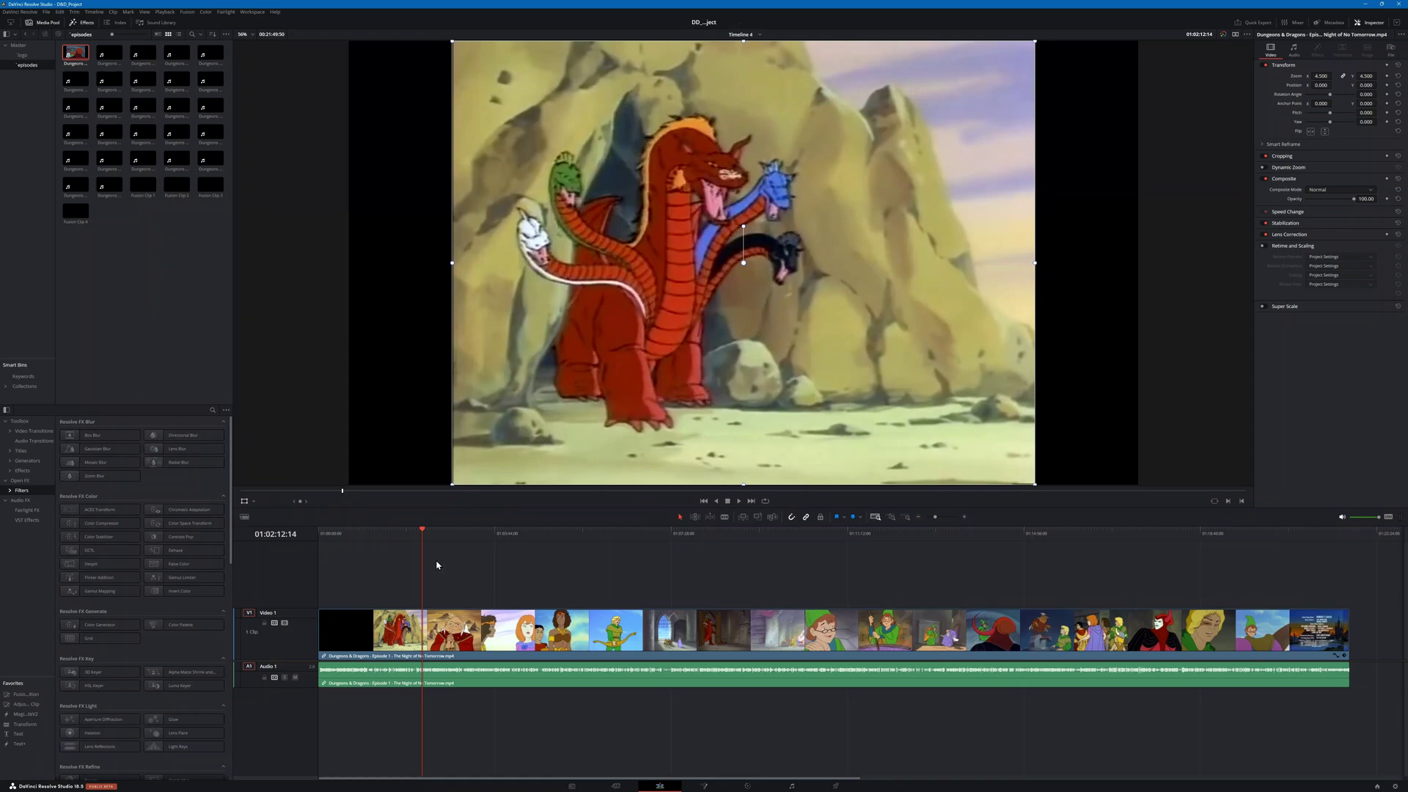
key(ctrl+z)
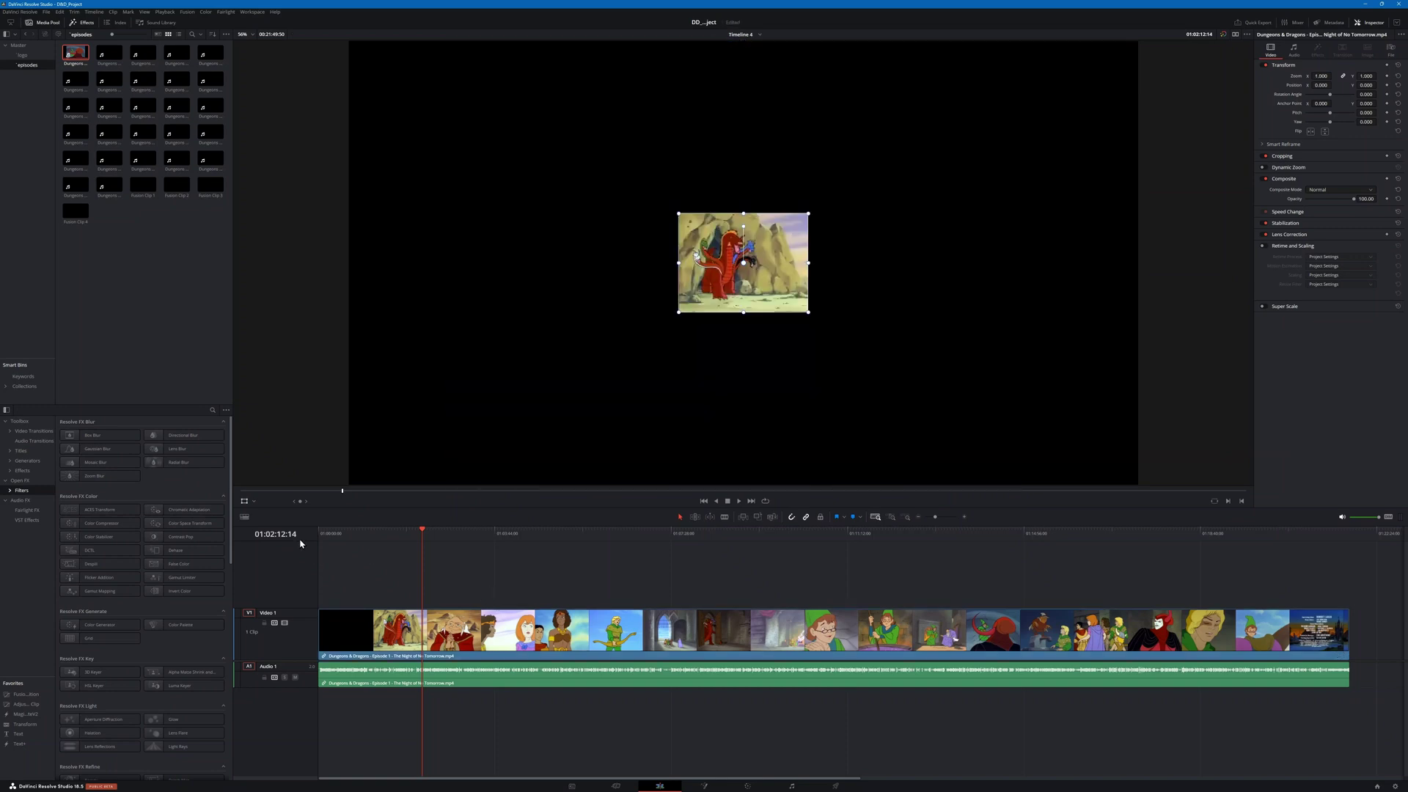
Step: Try enlarging the clip to a zoom of about 1.5 from its corner handle, and undo that enlargement
click(246, 501)
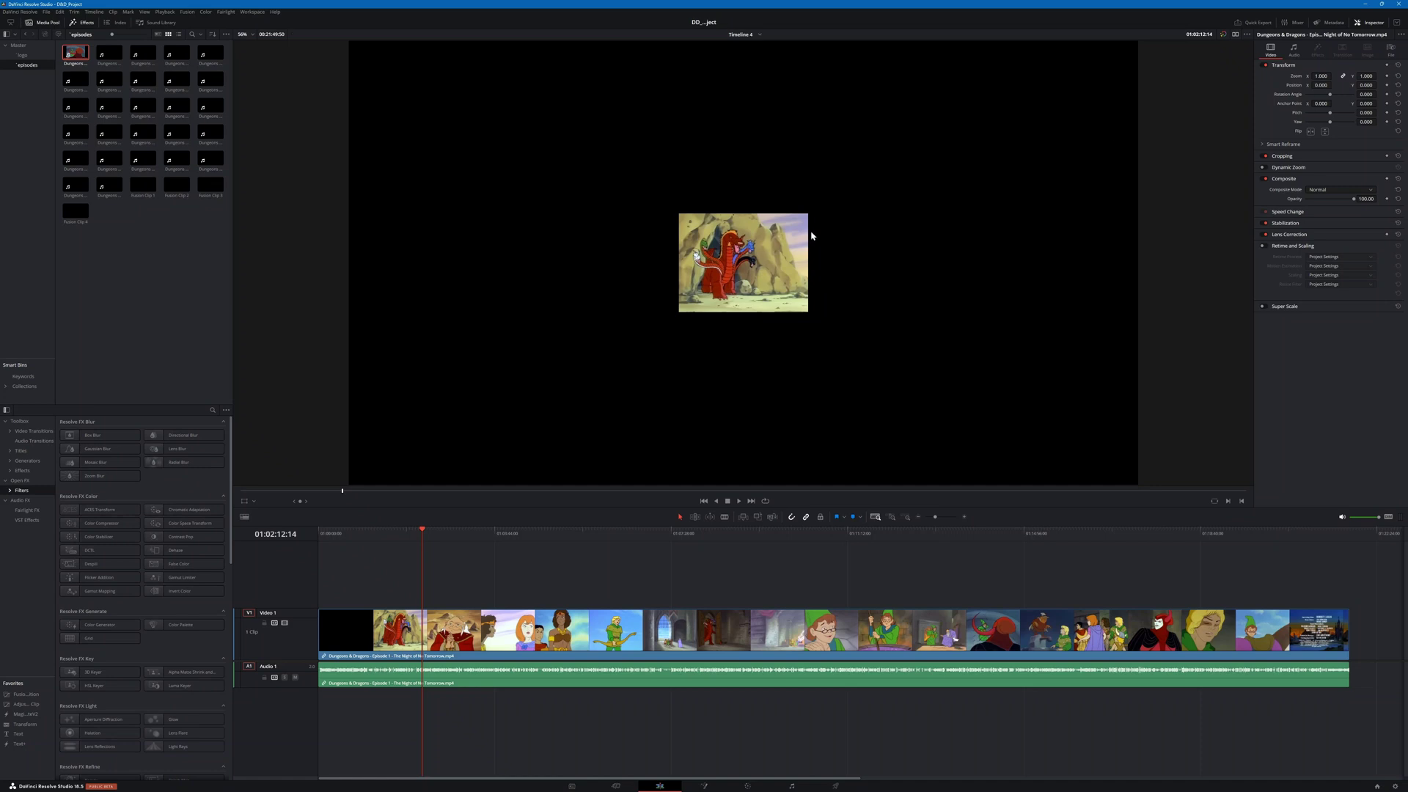
click(244, 501)
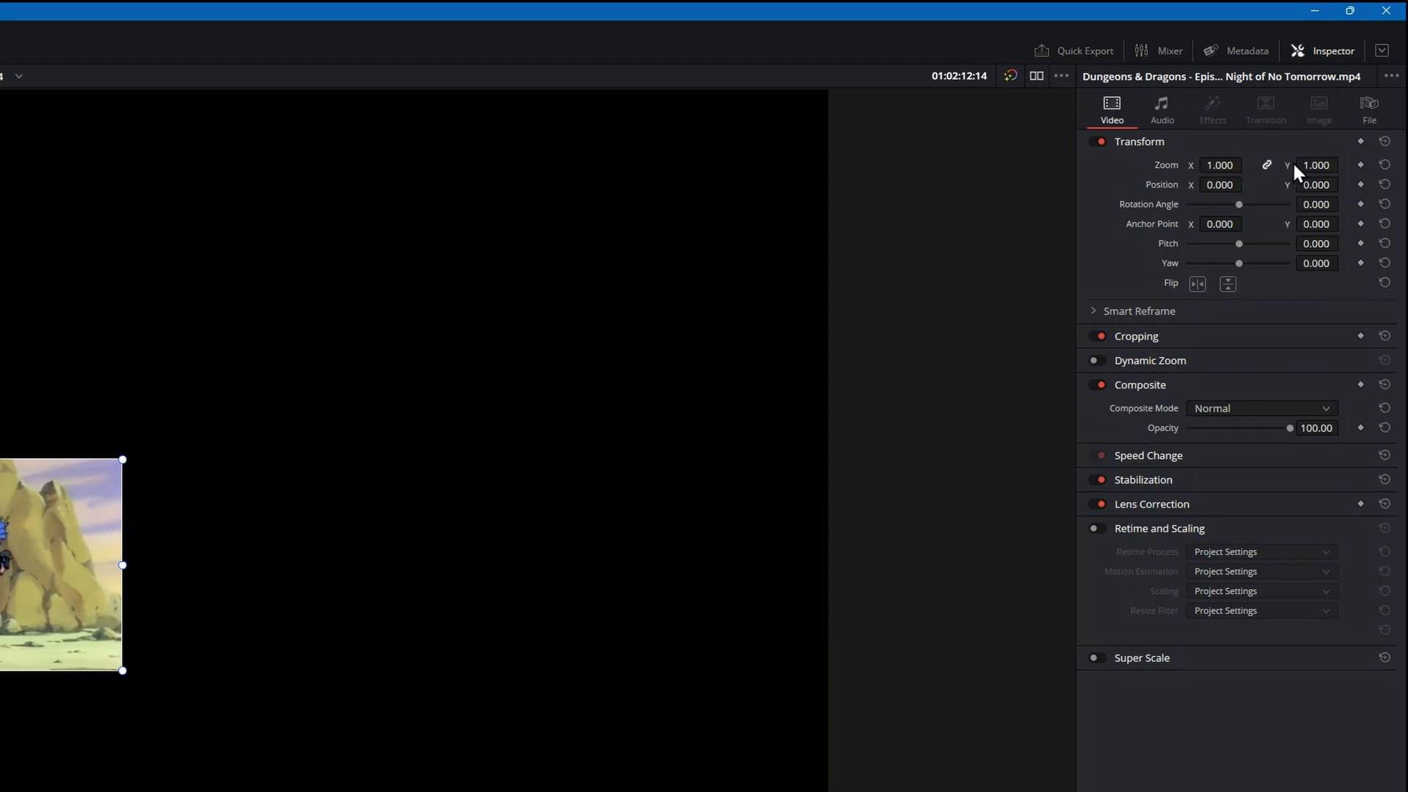
drag(122, 462, 202, 411)
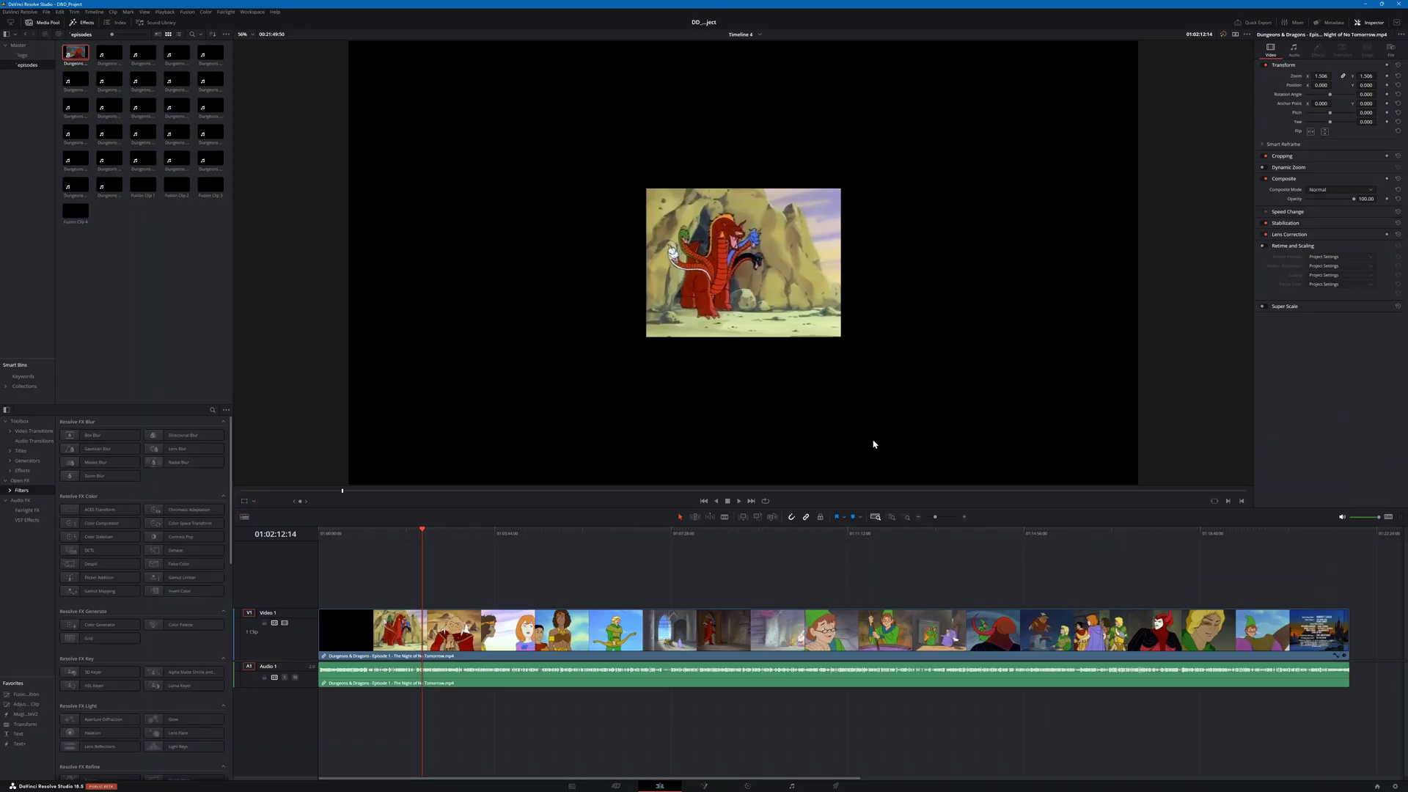
key(ctrl+z)
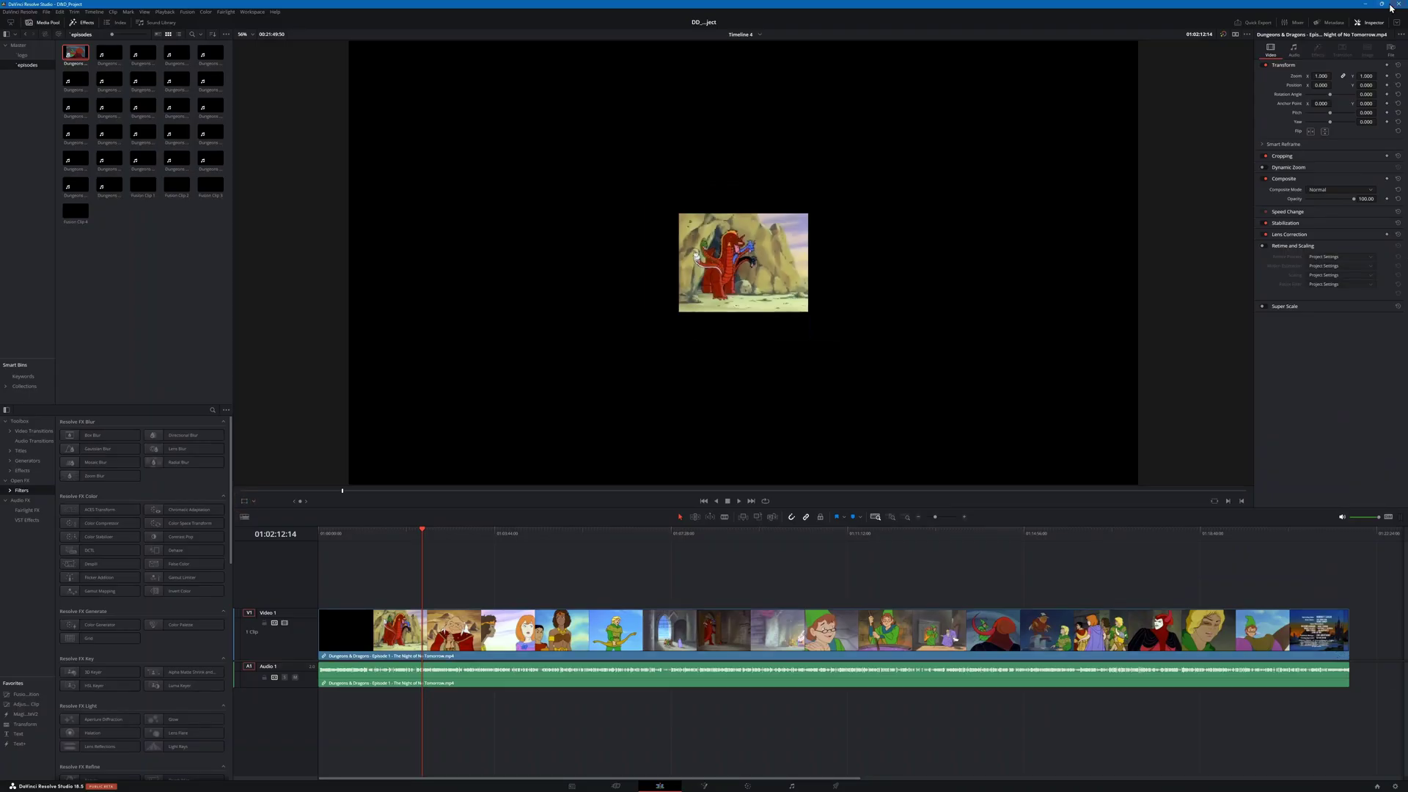
drag(1321, 75, 1334, 76)
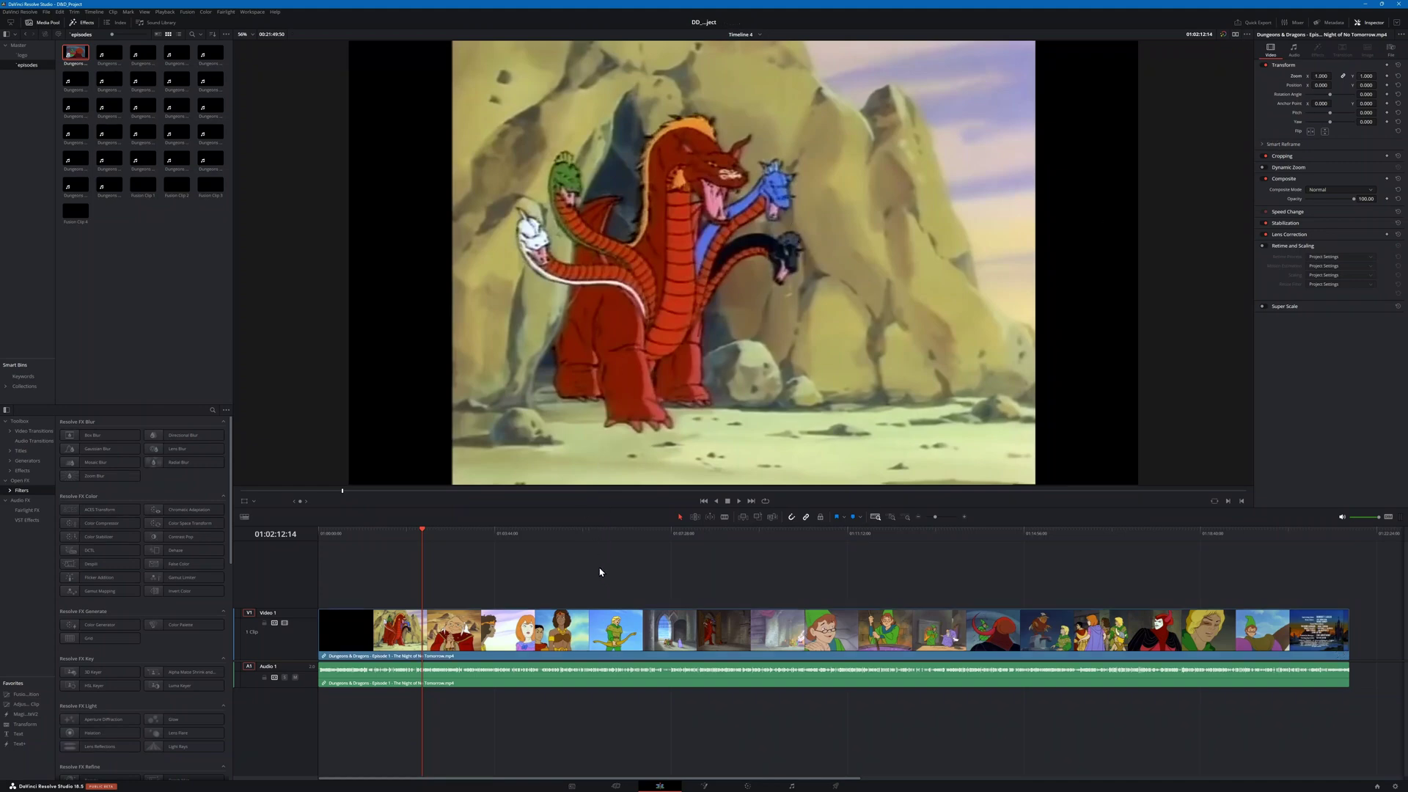
Step: Delete the Episode 1 clip from the timeline and open the Master bin
click(539, 635)
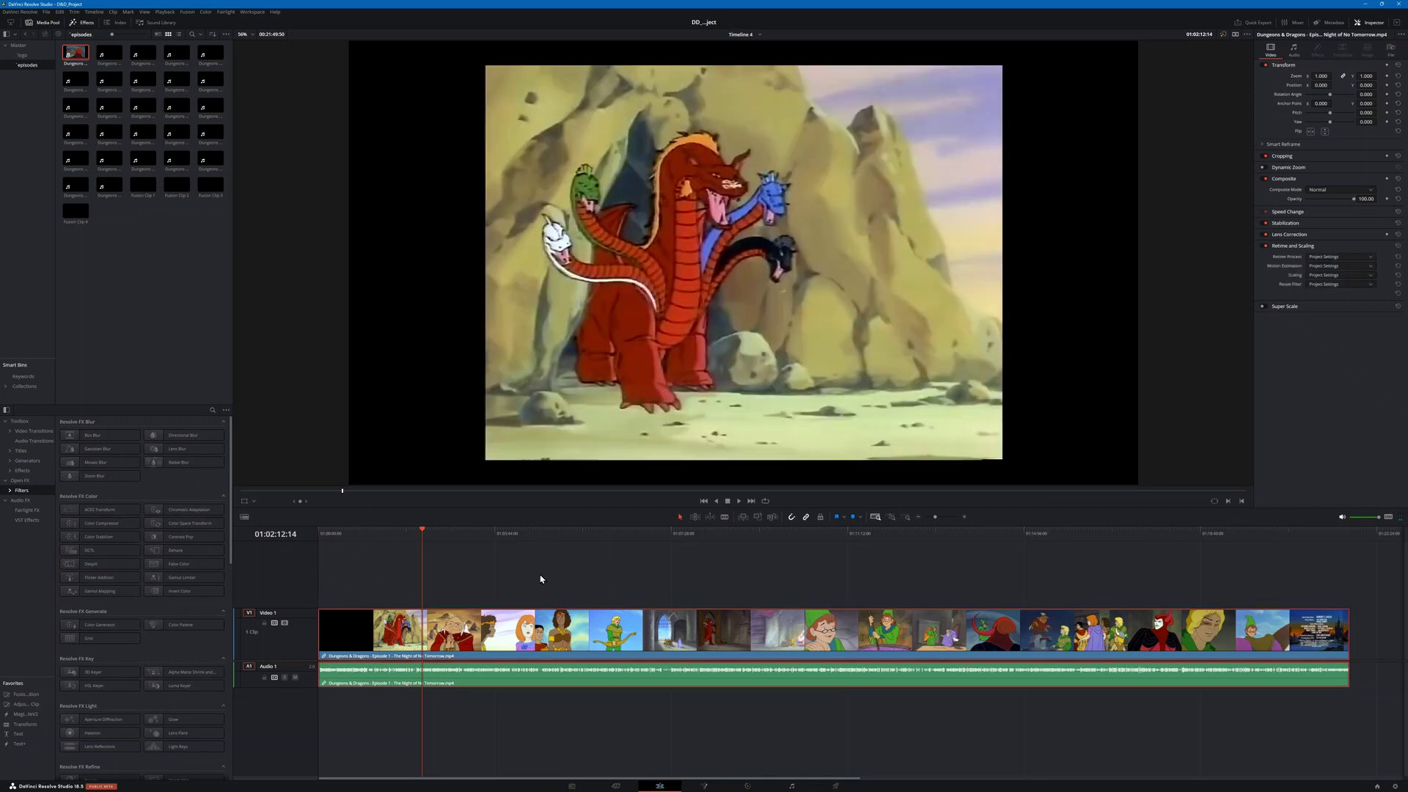
key(Delete)
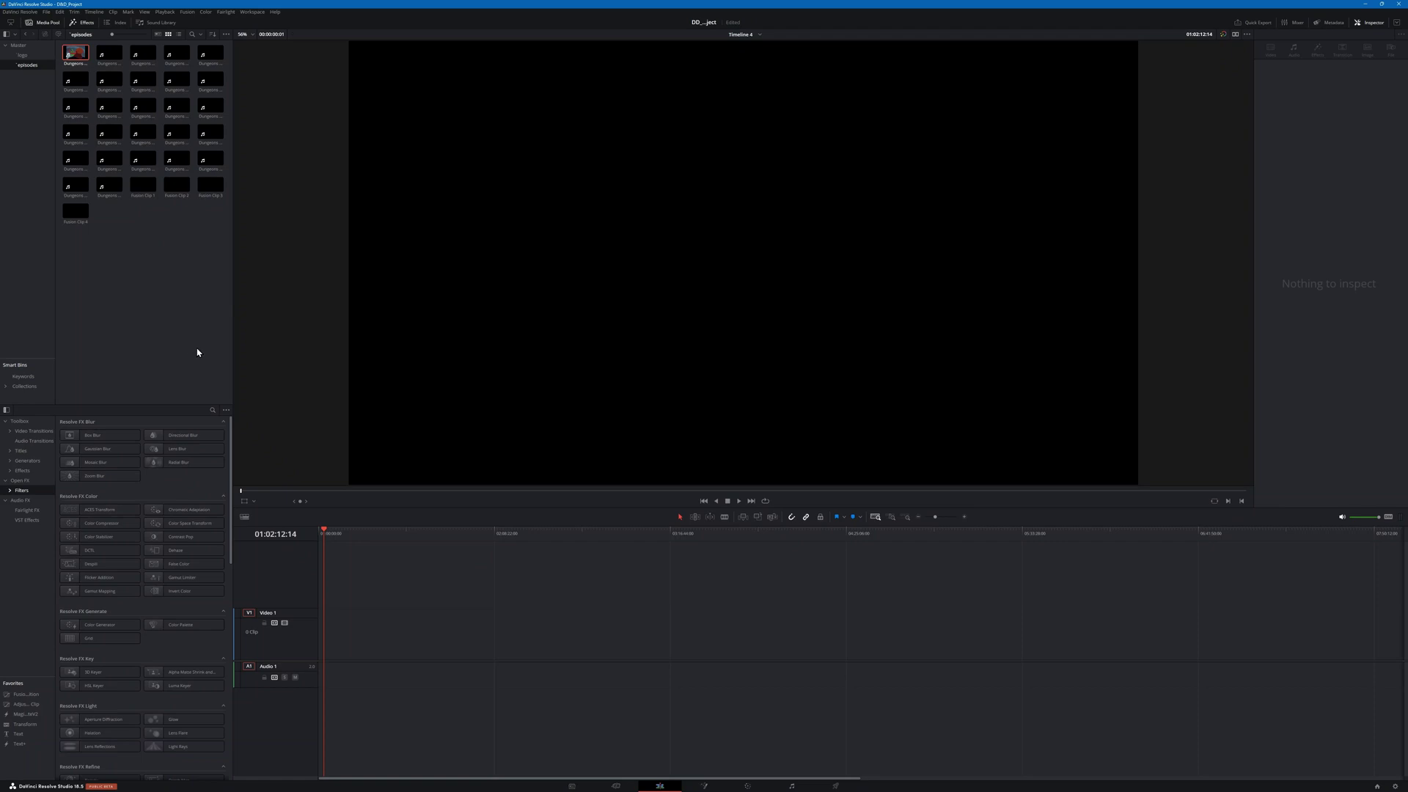
click(45, 12)
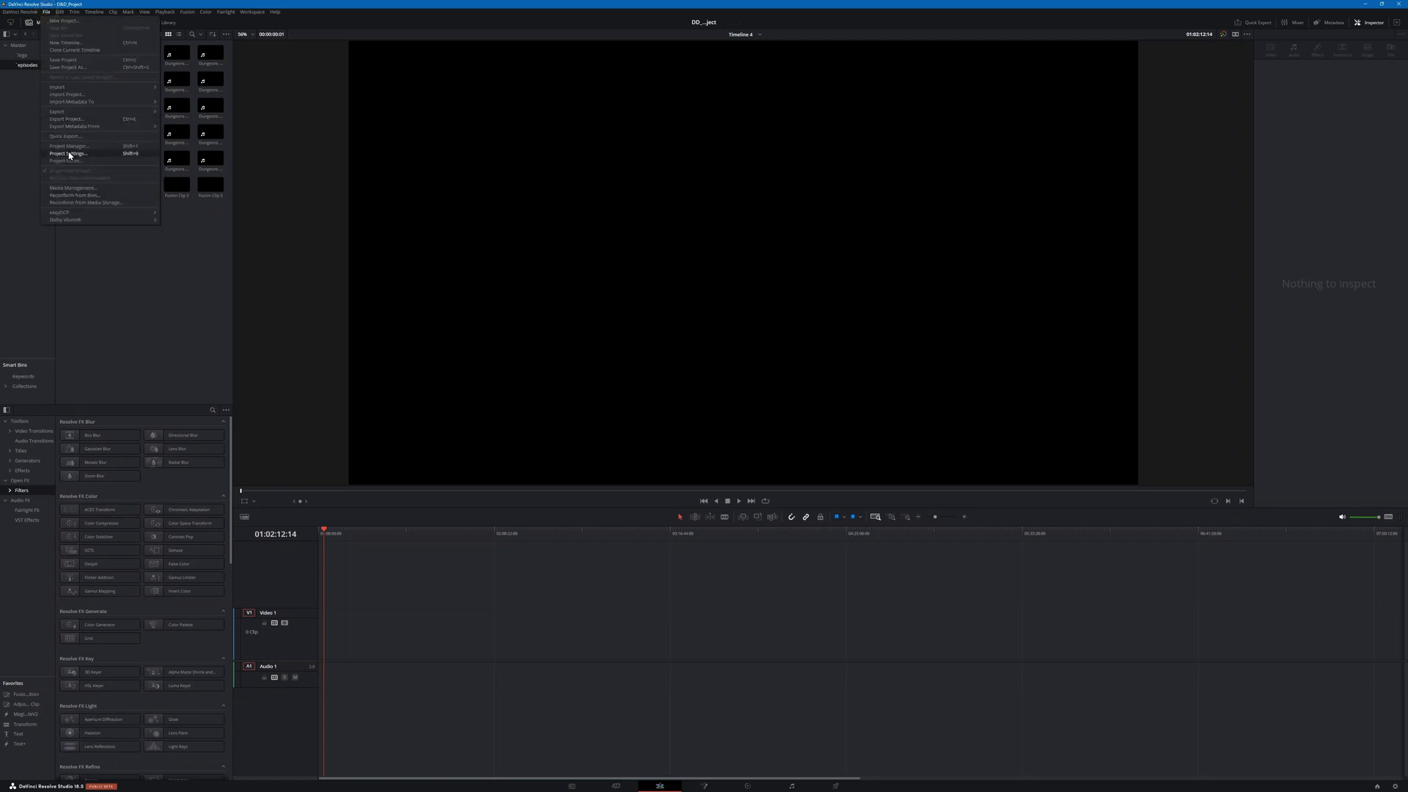
click(125, 262)
click(18, 45)
click(81, 82)
right_click(81, 82)
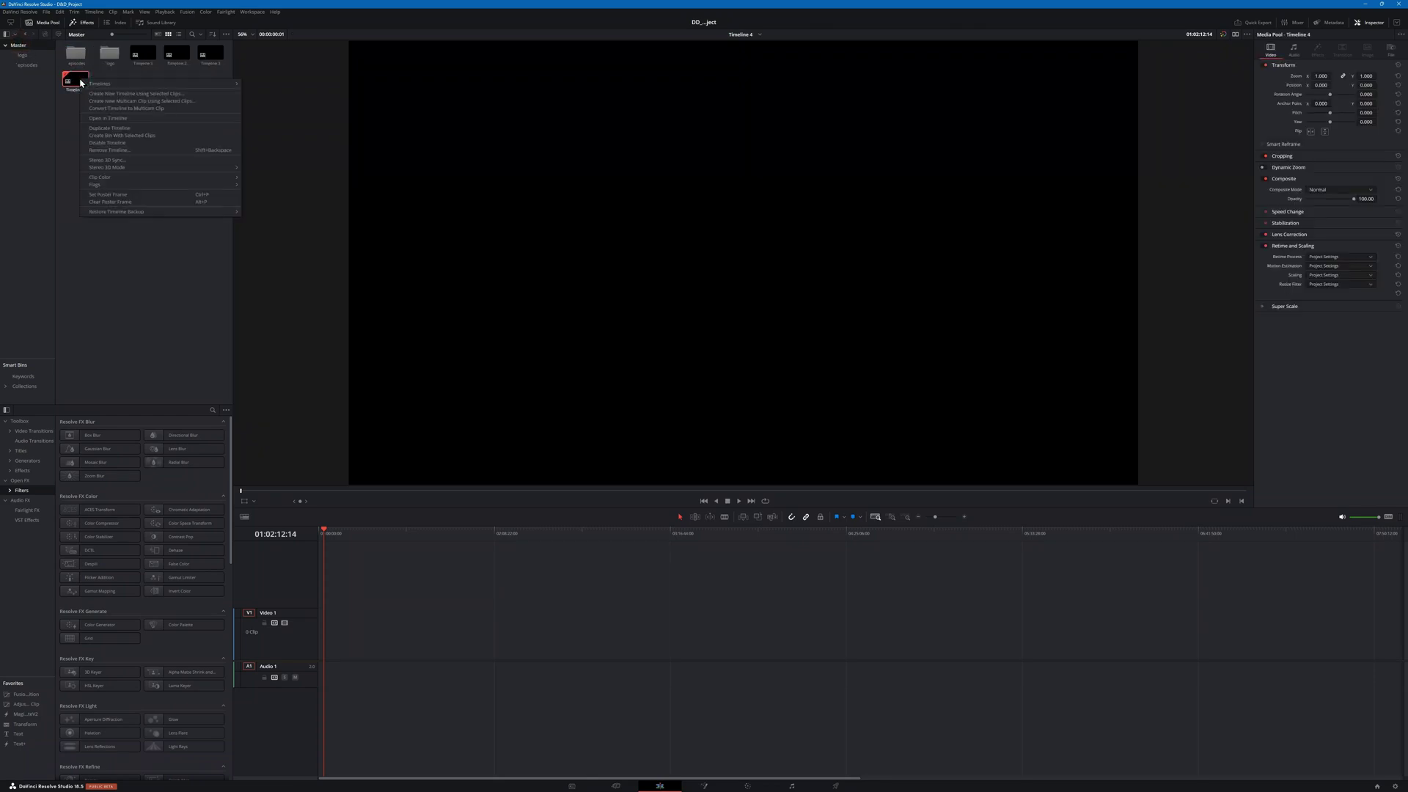
click(74, 134)
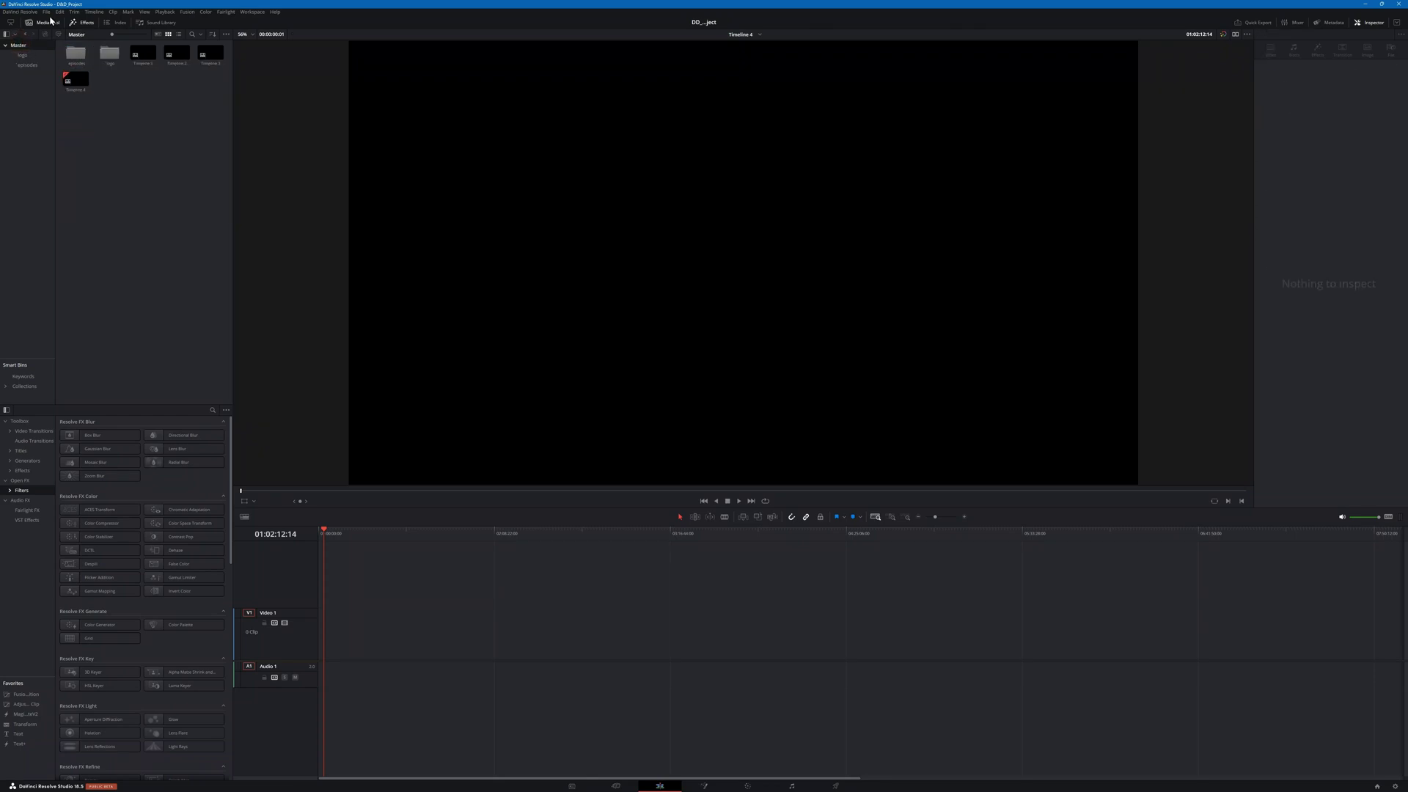
Step: In the project's Image Scaling settings, set the input scaling for mismatched resolution files to "Scale entire image to fit" and save
click(46, 12)
click(71, 152)
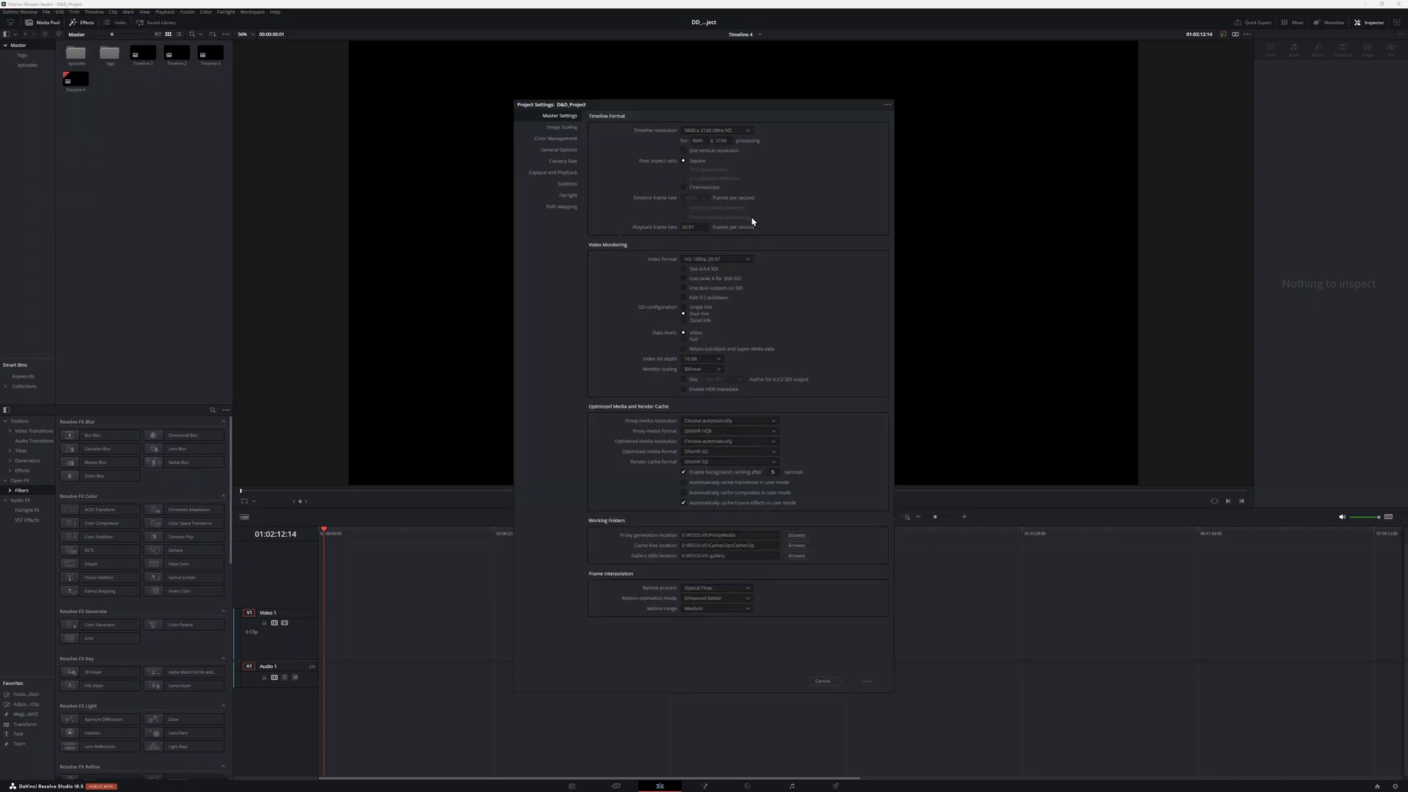
click(567, 118)
click(562, 127)
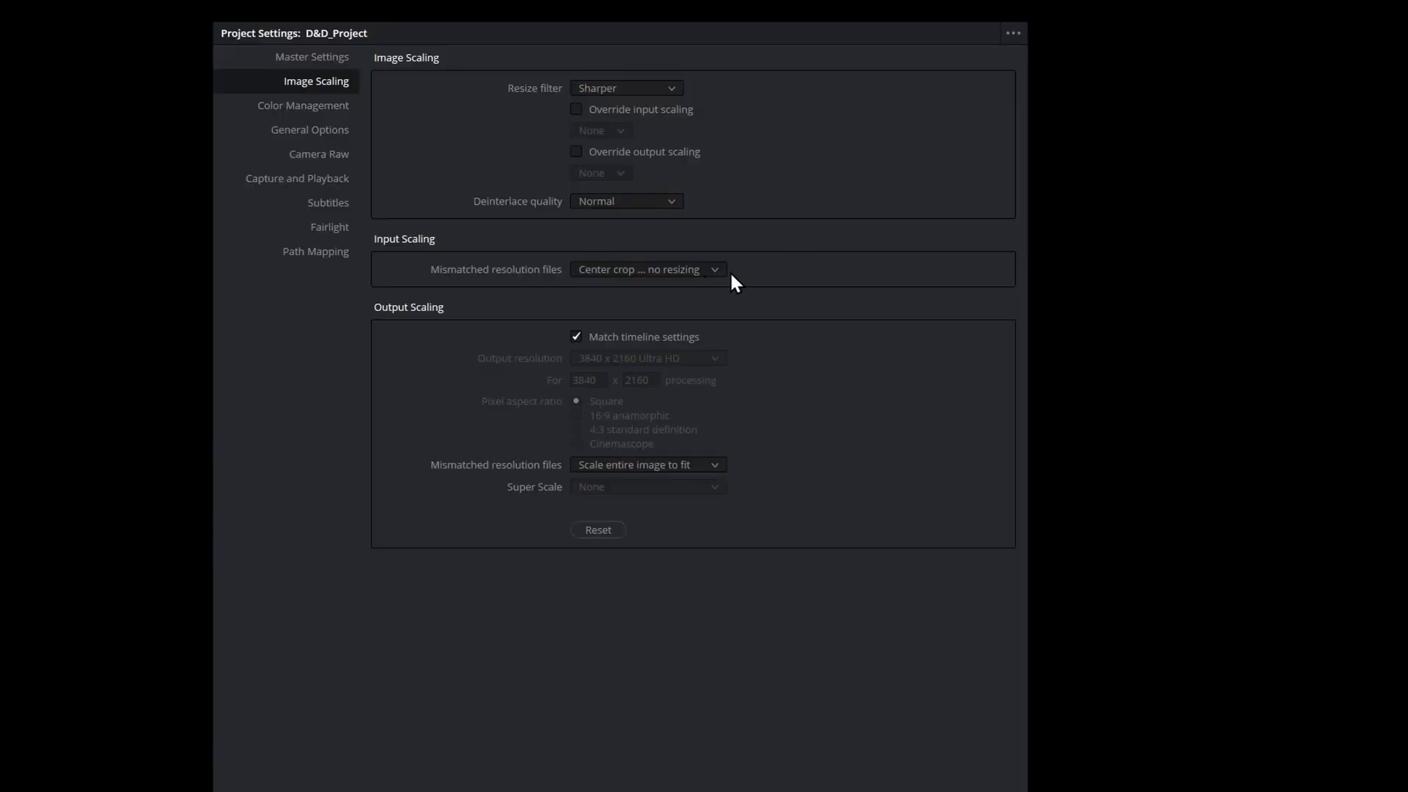
click(747, 215)
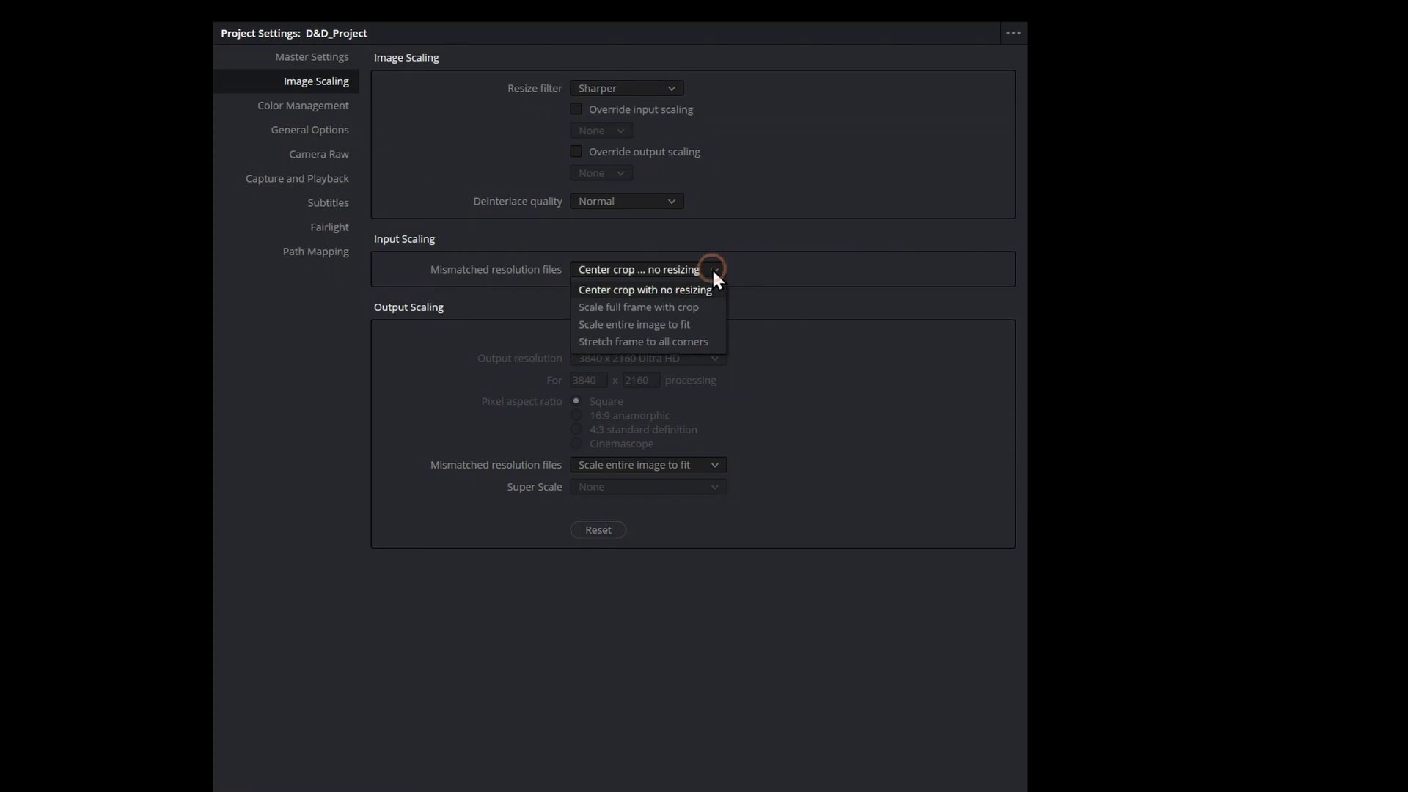
click(633, 327)
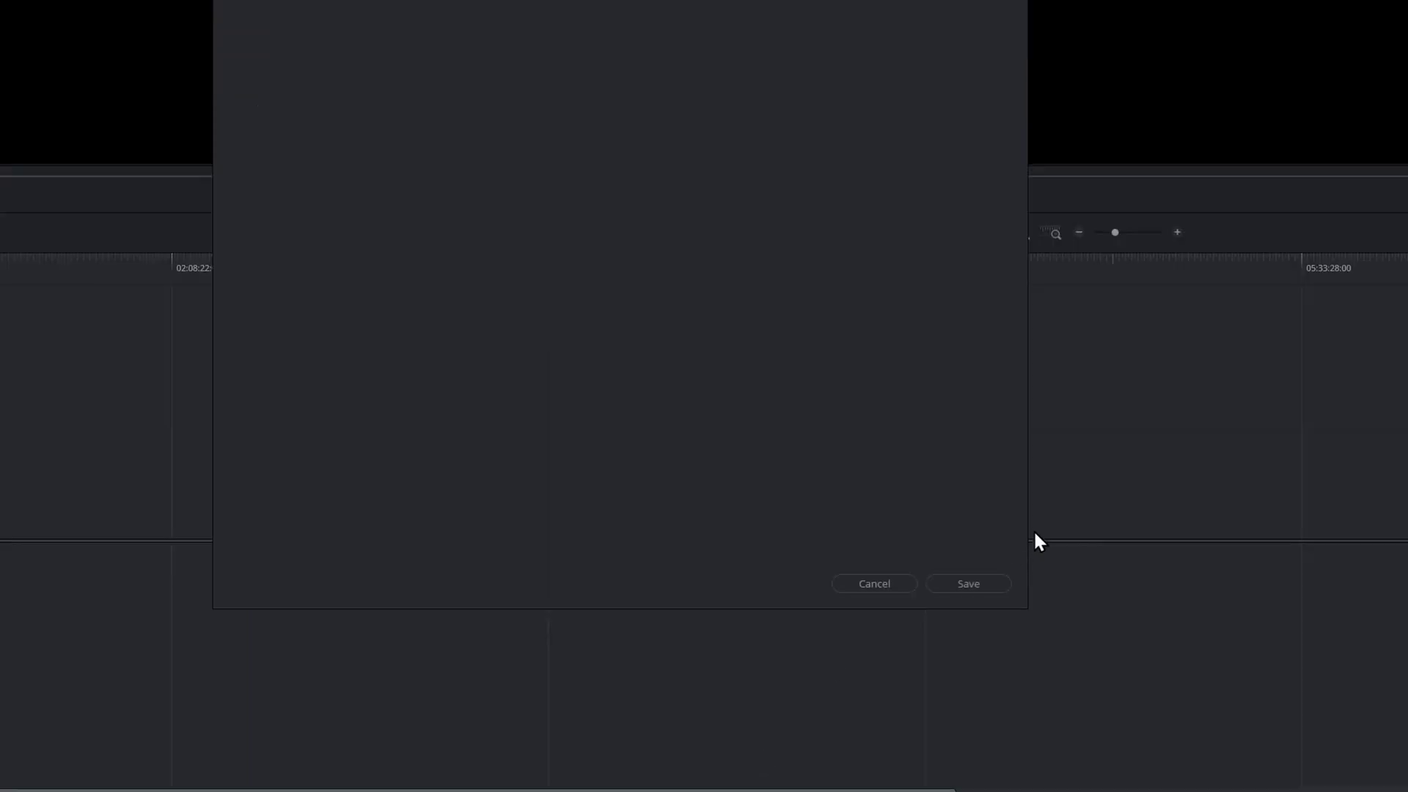
click(961, 586)
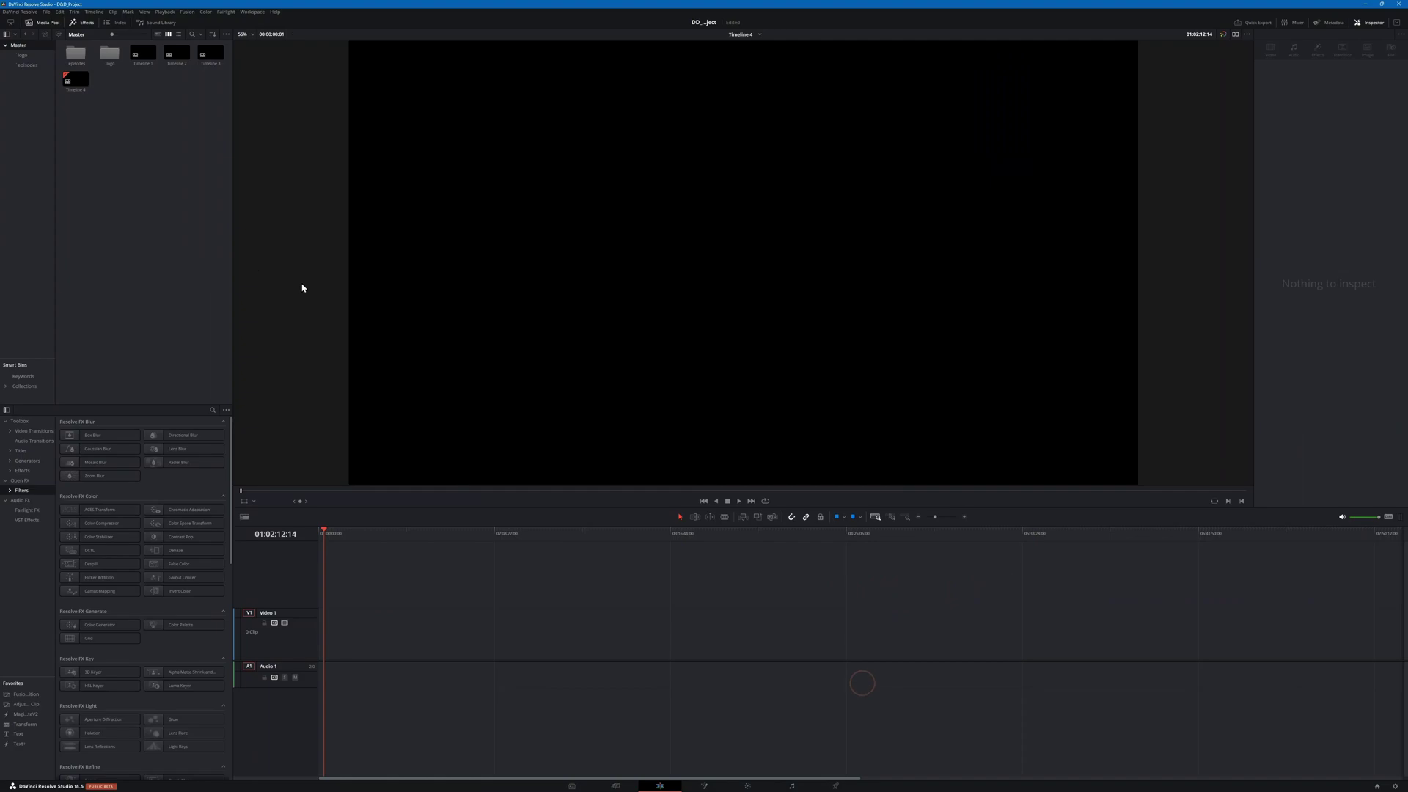
Step: Place the Episode 1 clip from the episodes bin on the timeline and move it to the timeline's start
double_click(75, 53)
drag(76, 53, 329, 676)
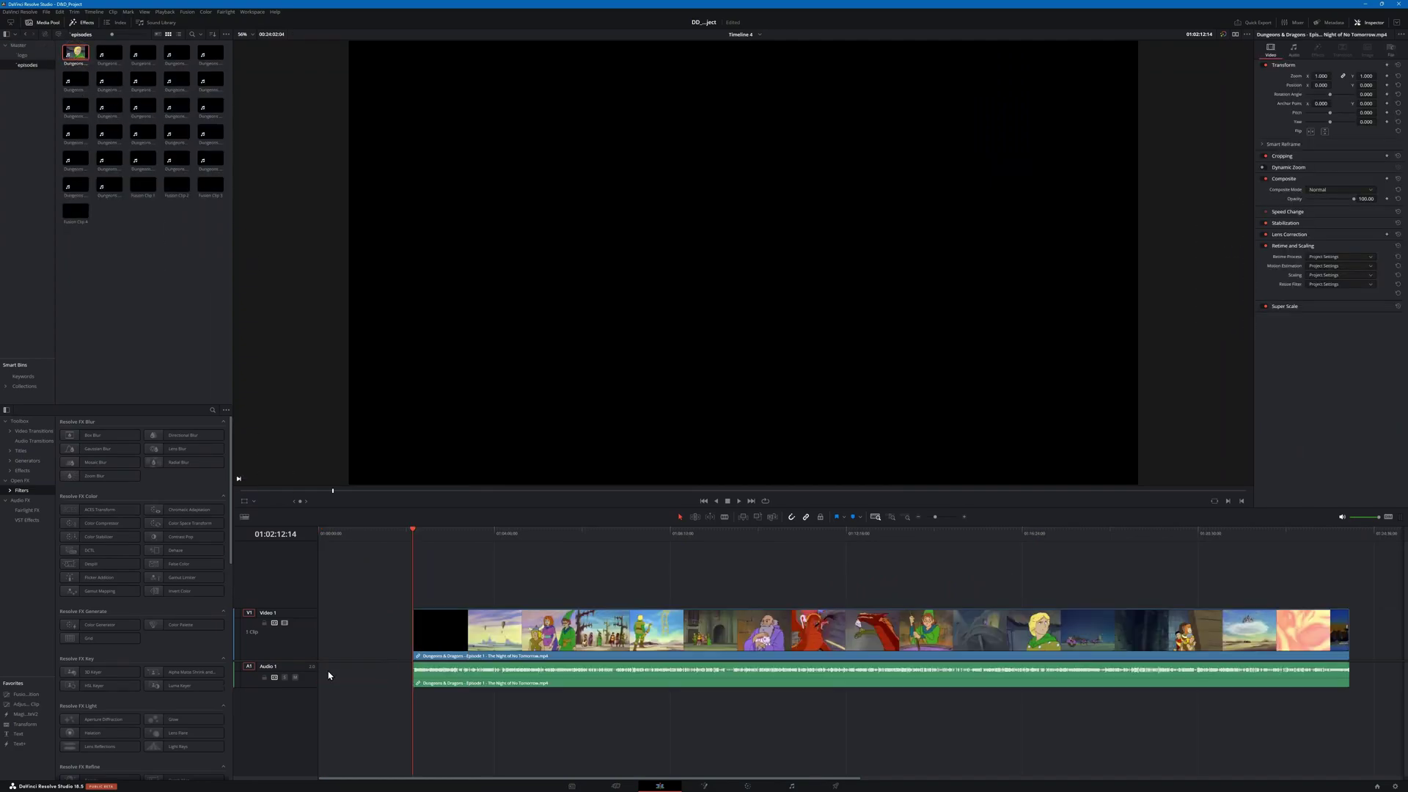
click(502, 542)
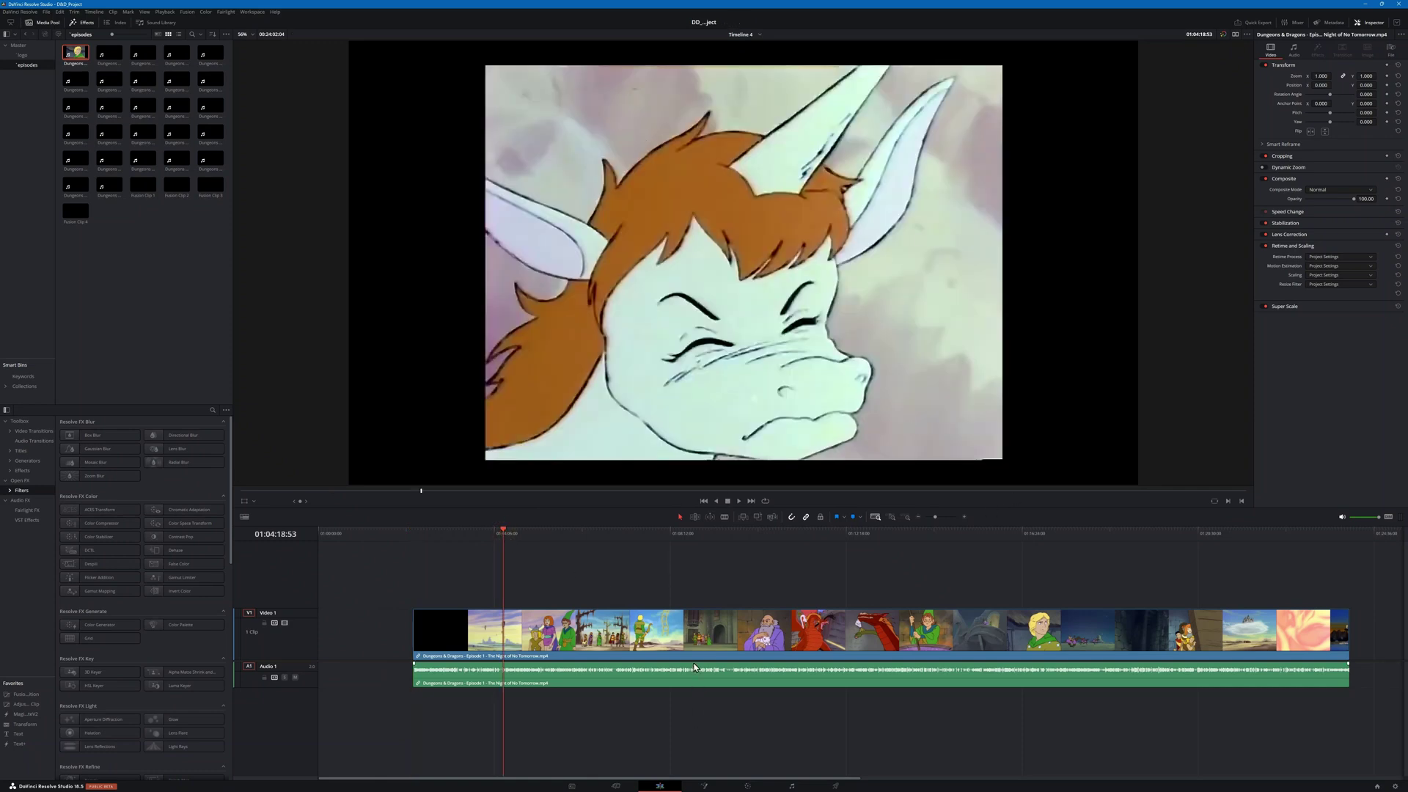
drag(675, 629, 559, 637)
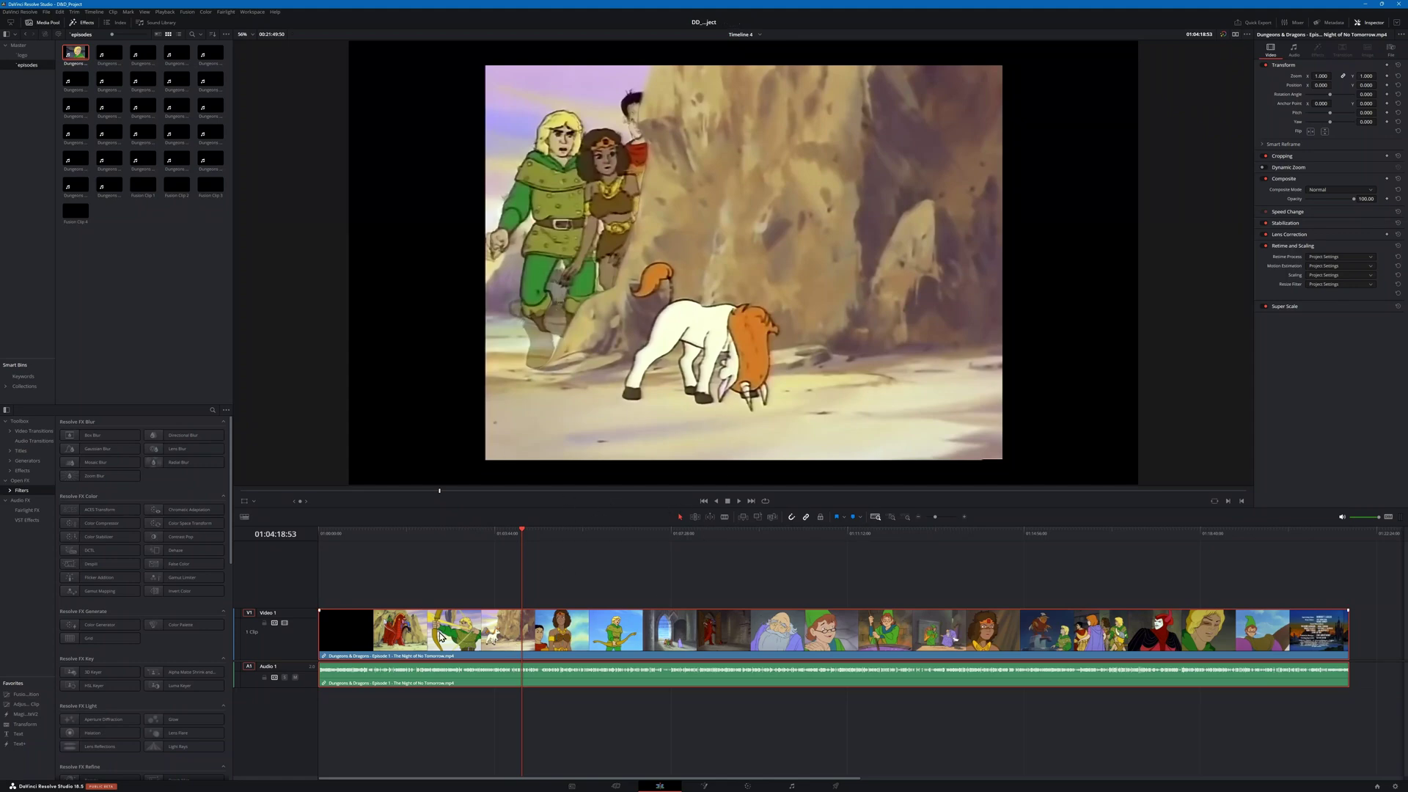
Step: Return the playhead to 01:00:00:00, then remove the Episode 1 clip from the timeline and save the project
click(736, 534)
click(387, 534)
drag(387, 537, 318, 546)
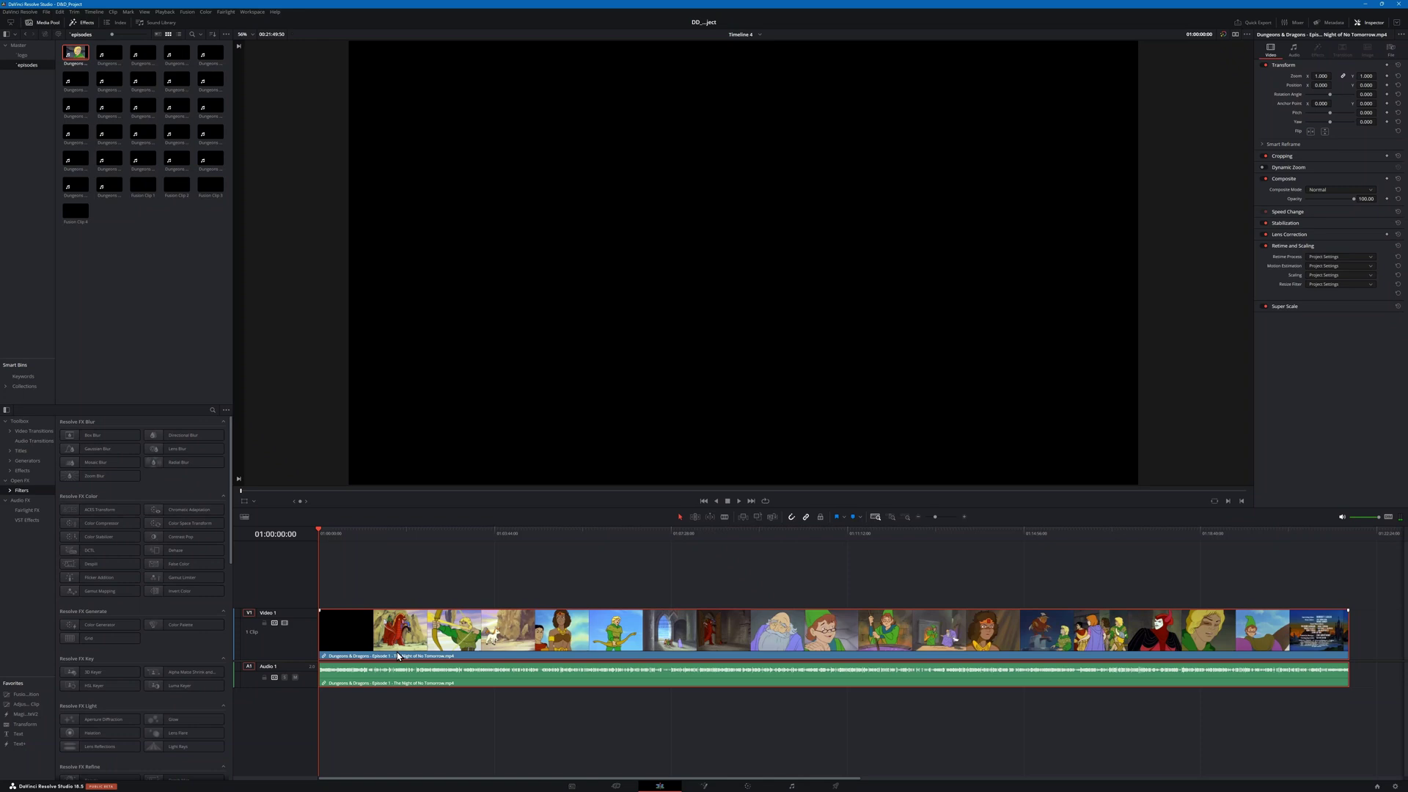
key(Delete)
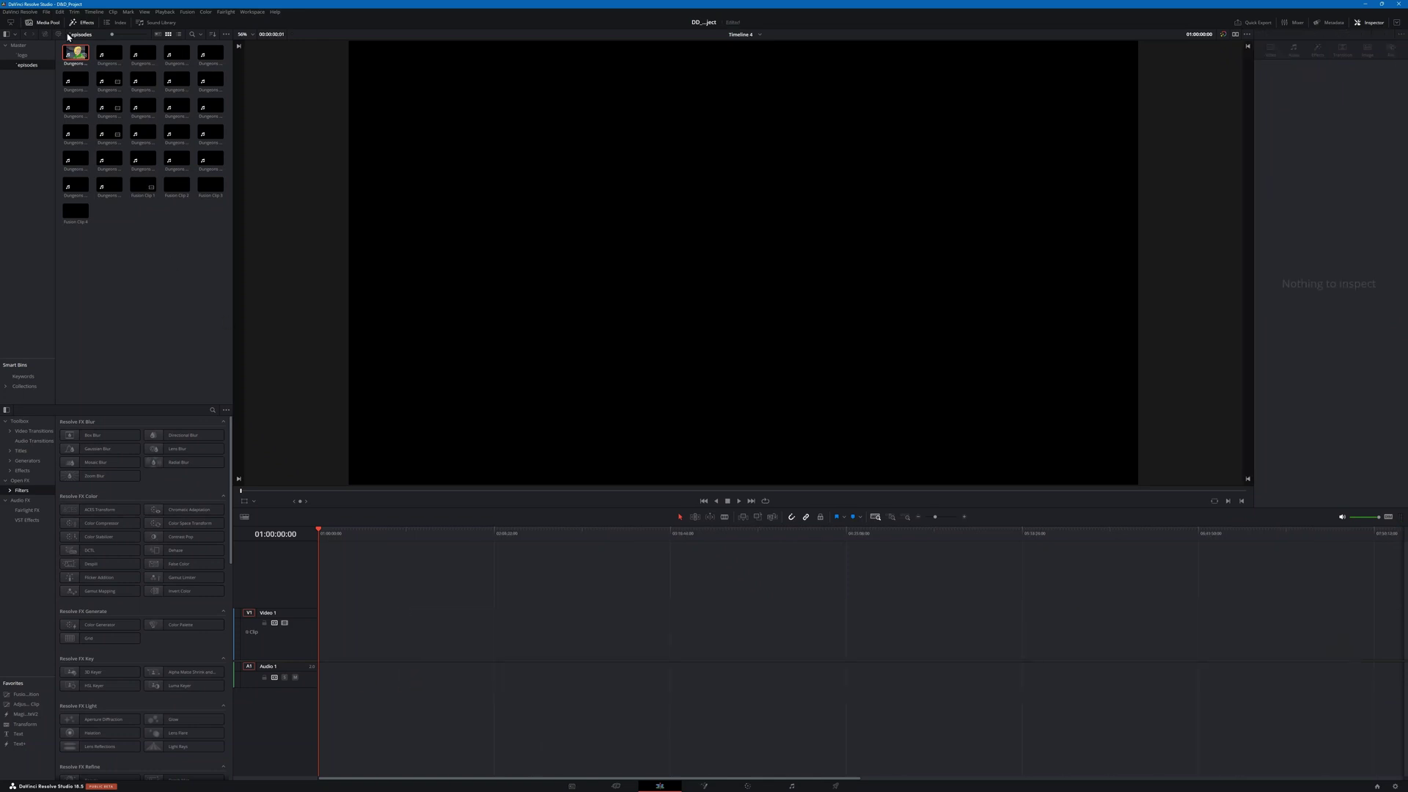
key(ctrl+s)
Step: Set the project's input scaling for mismatched resolution files back to "Center crop with no resizing" and save the settings
click(20, 45)
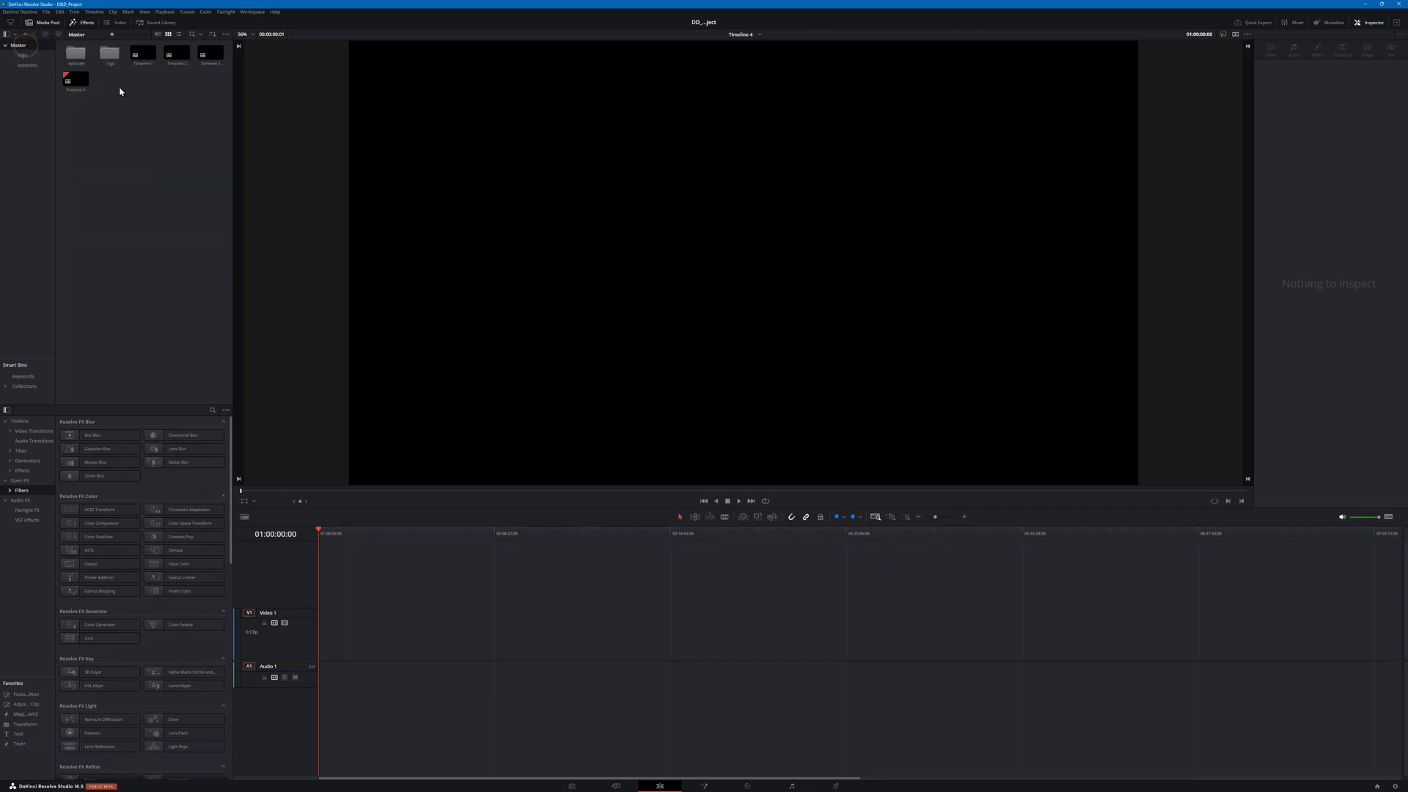
click(46, 12)
mouse_move(60, 11)
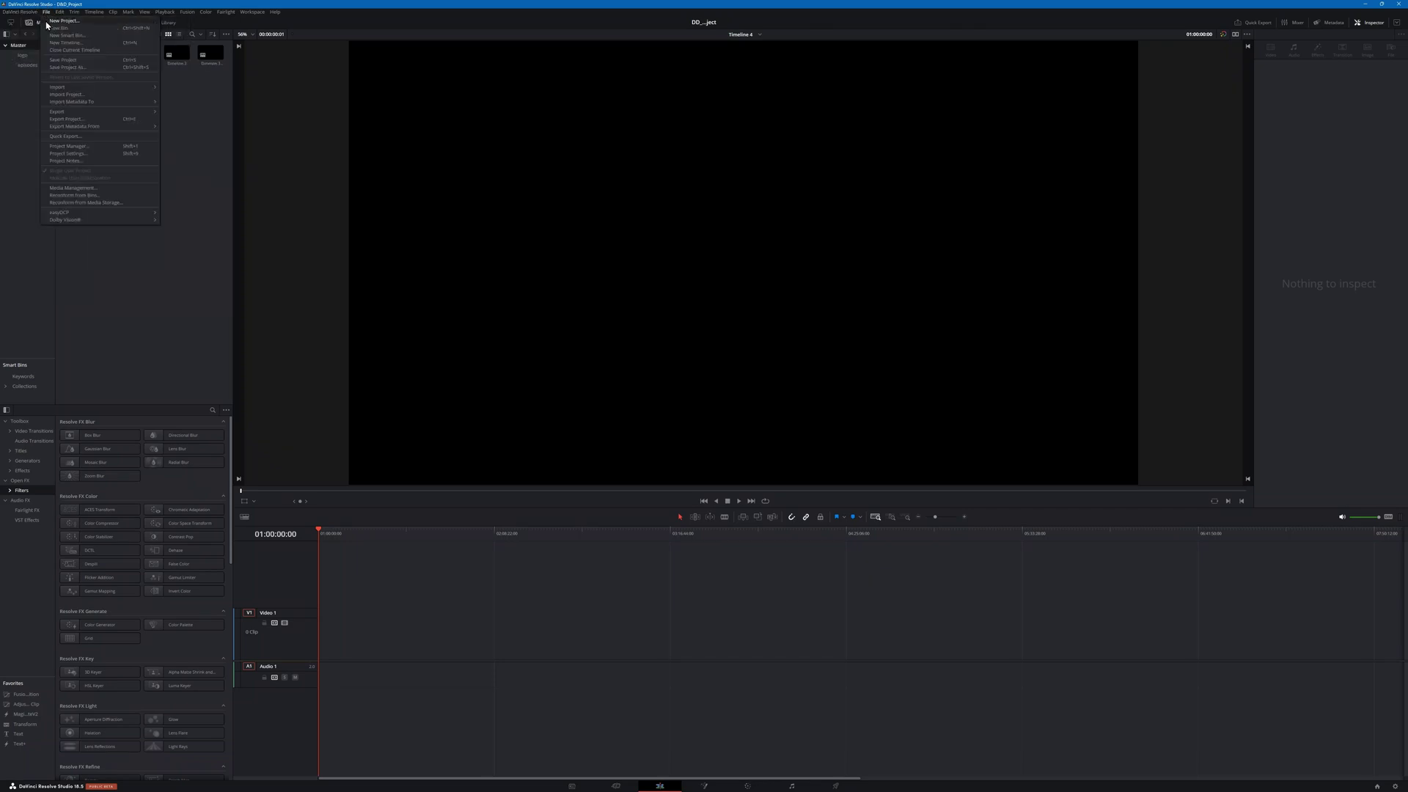
click(86, 153)
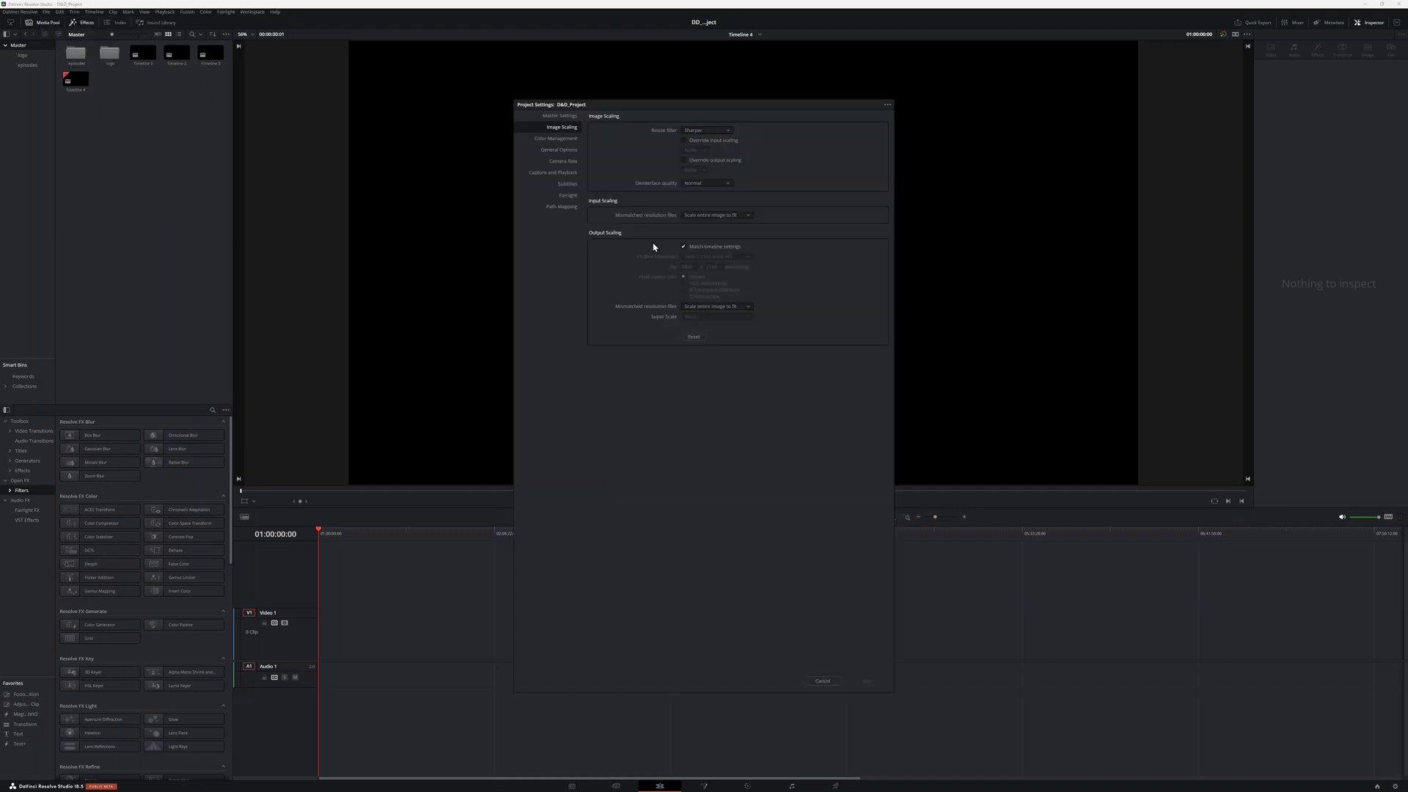
click(743, 215)
click(720, 226)
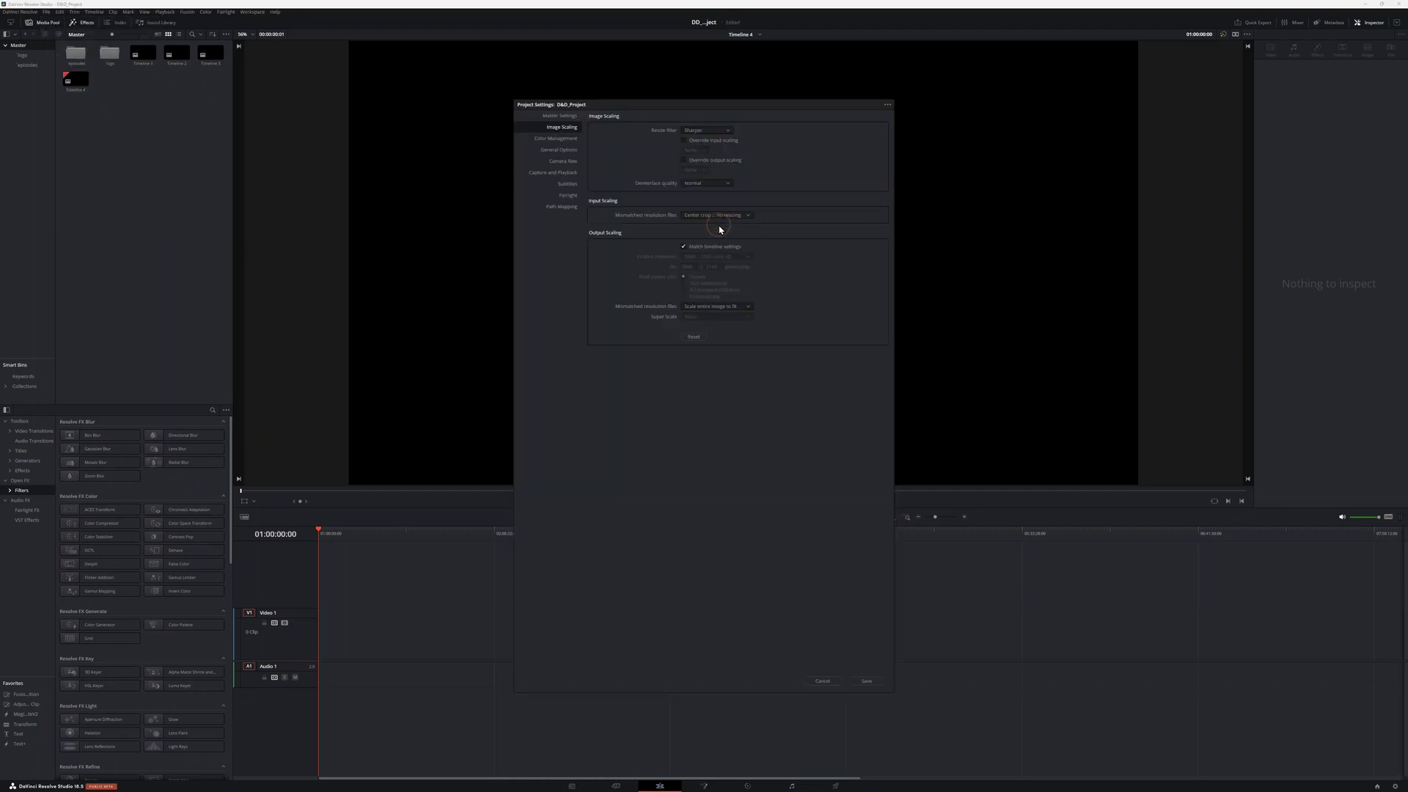
click(866, 681)
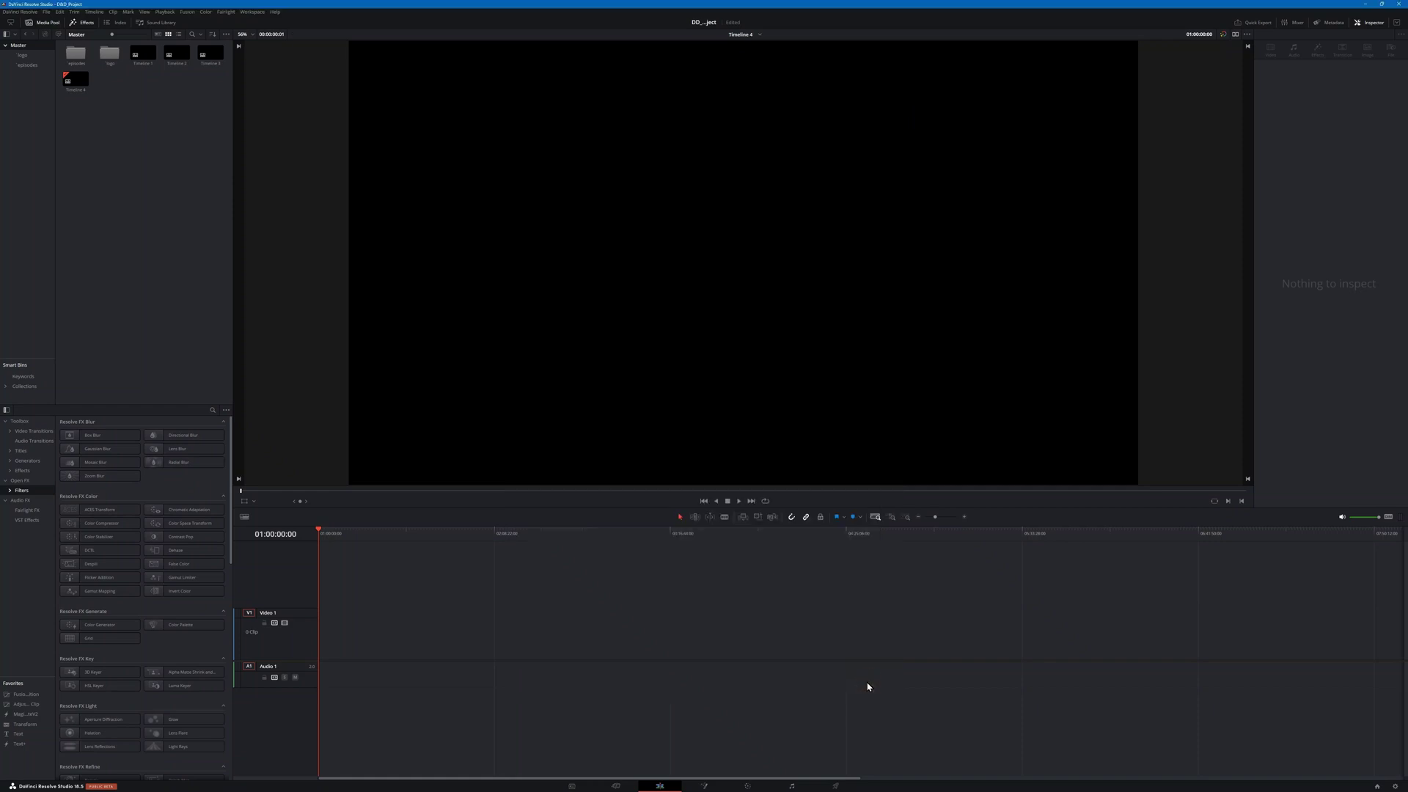
Step: Place the Episode 1 clip from the episodes bin at the timeline's start and move the playhead to 01:00:21:53
double_click(76, 64)
drag(76, 64, 518, 660)
click(505, 632)
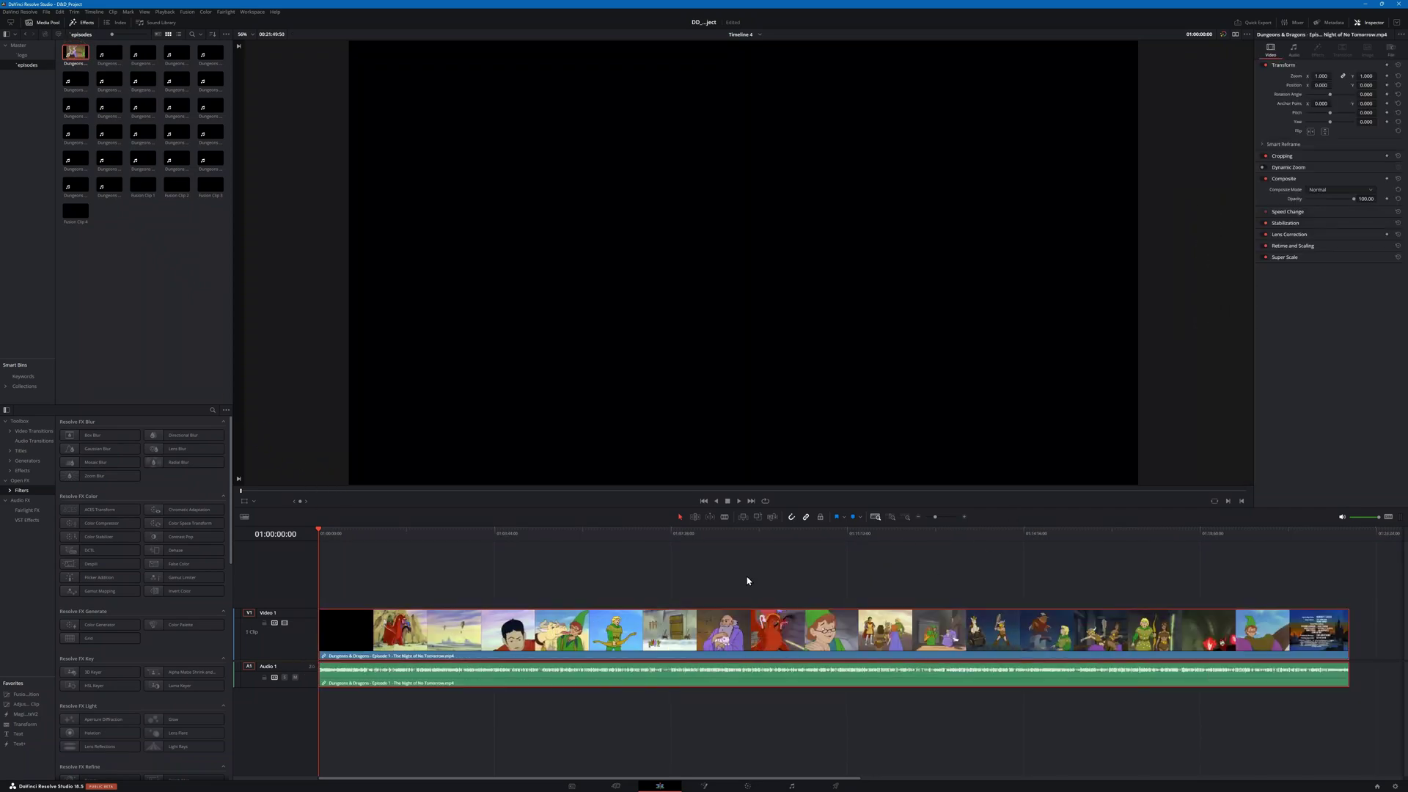
click(374, 535)
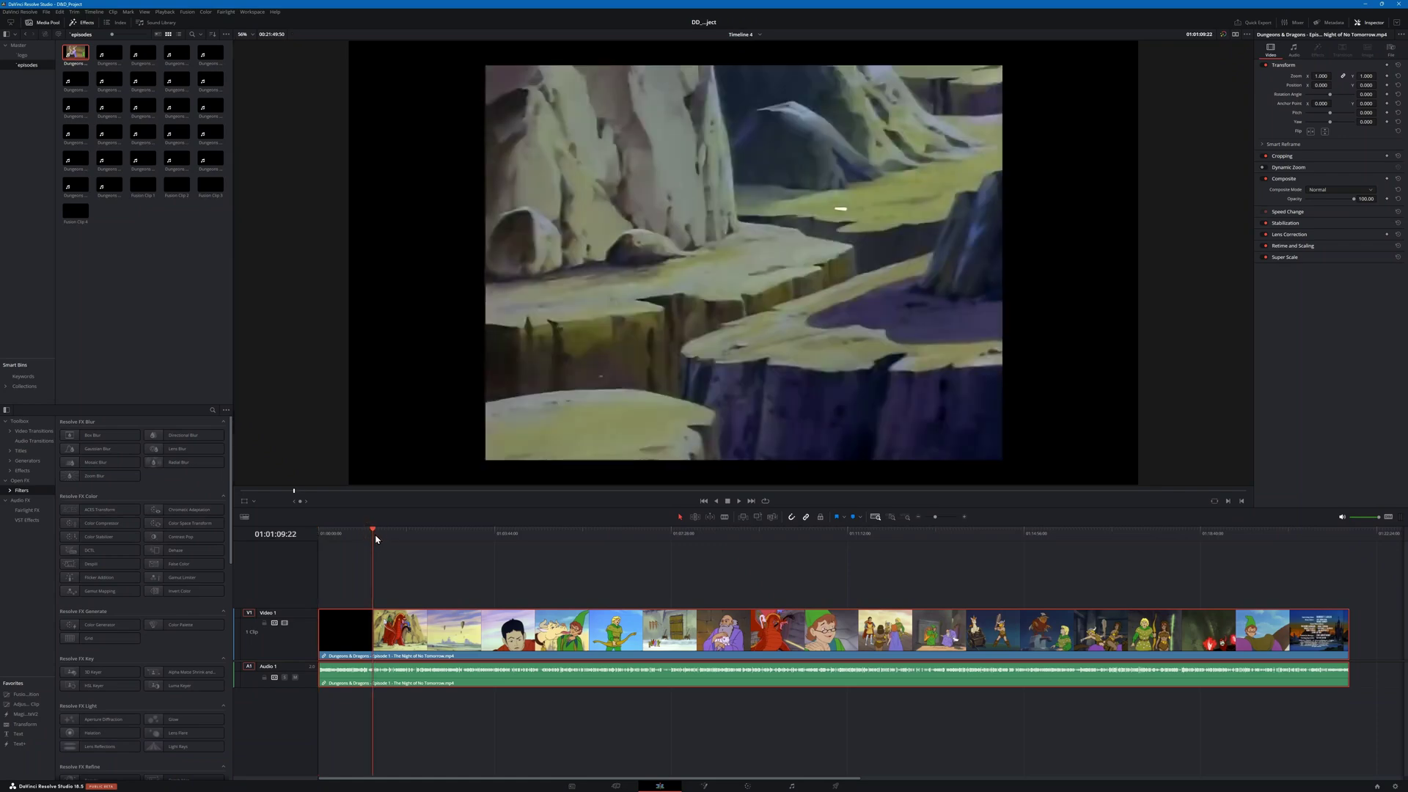
drag(371, 539, 337, 538)
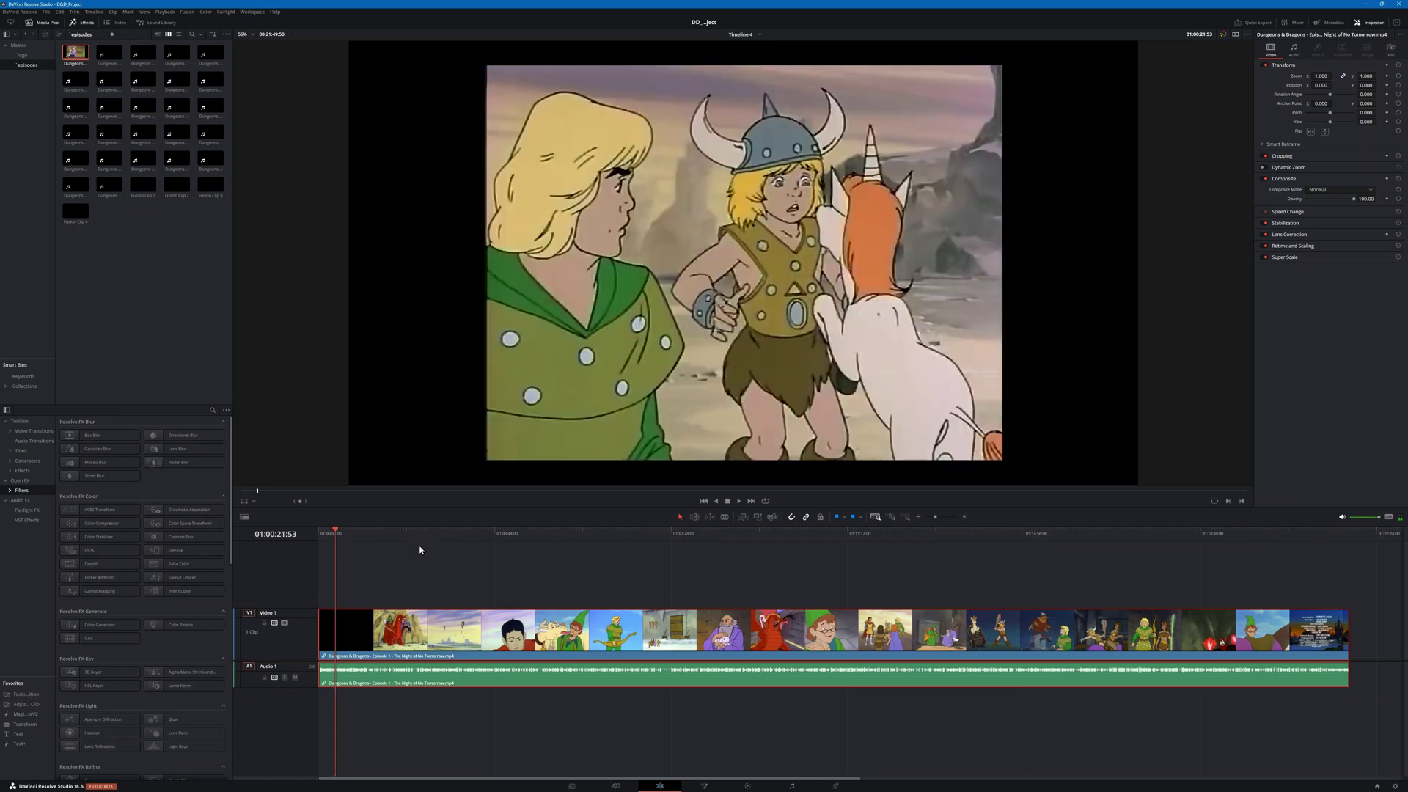
Step: Turn off Retime and Scaling and Super Scale for the clip, and move the playhead to 01:00:23:44
click(1262, 246)
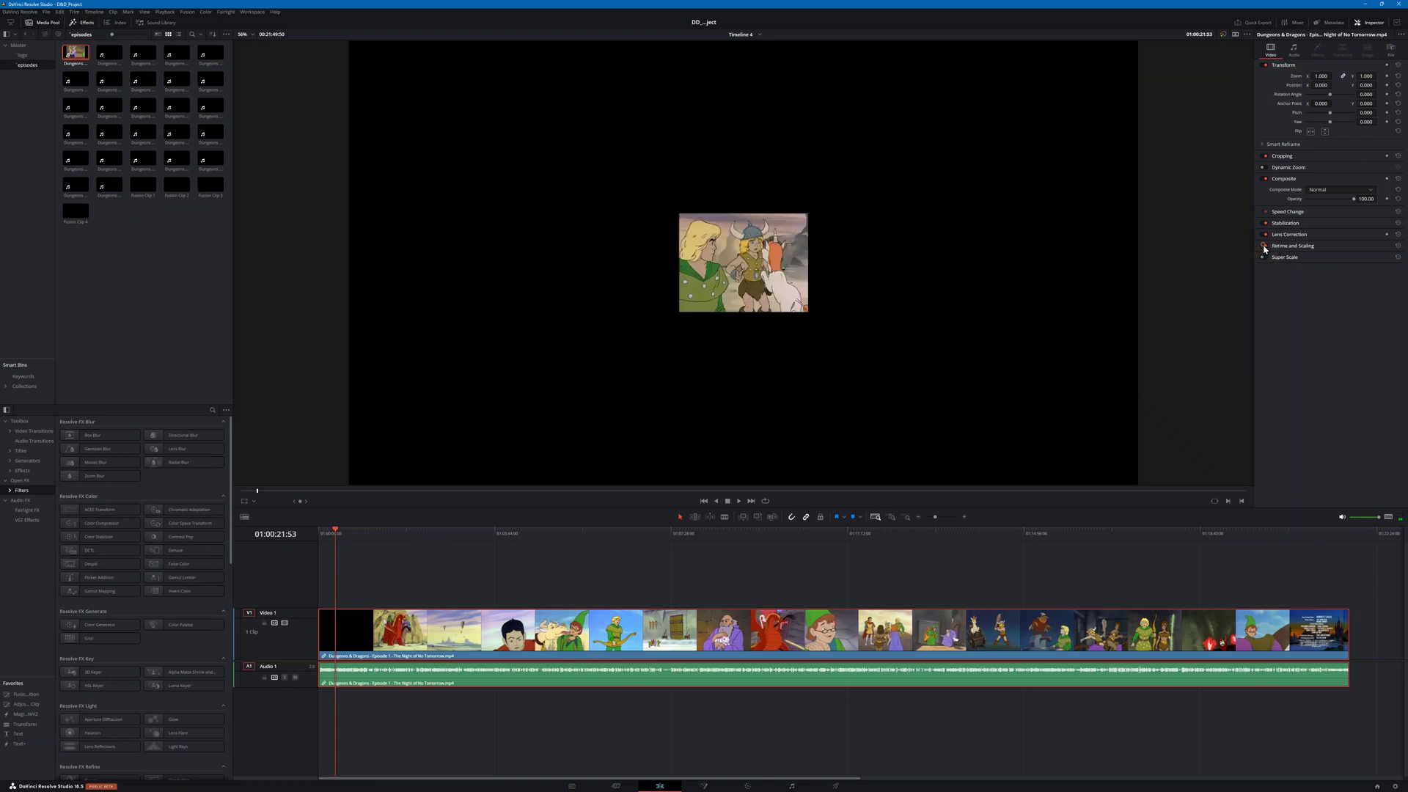
drag(339, 538, 338, 538)
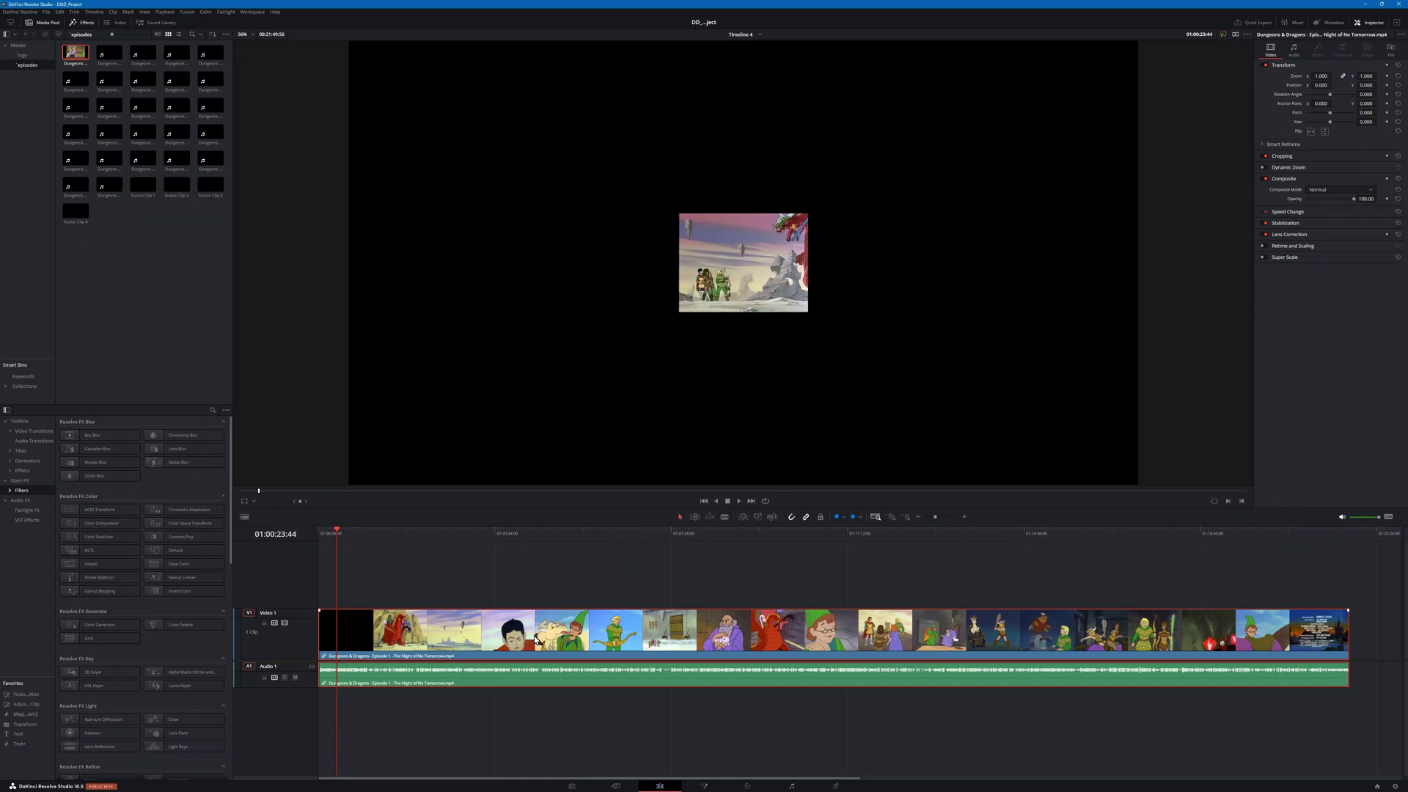
Step: Turn on Super Scale for the Episode 1 clip, try 2x Enhanced, and set the scale to 4x
click(1262, 257)
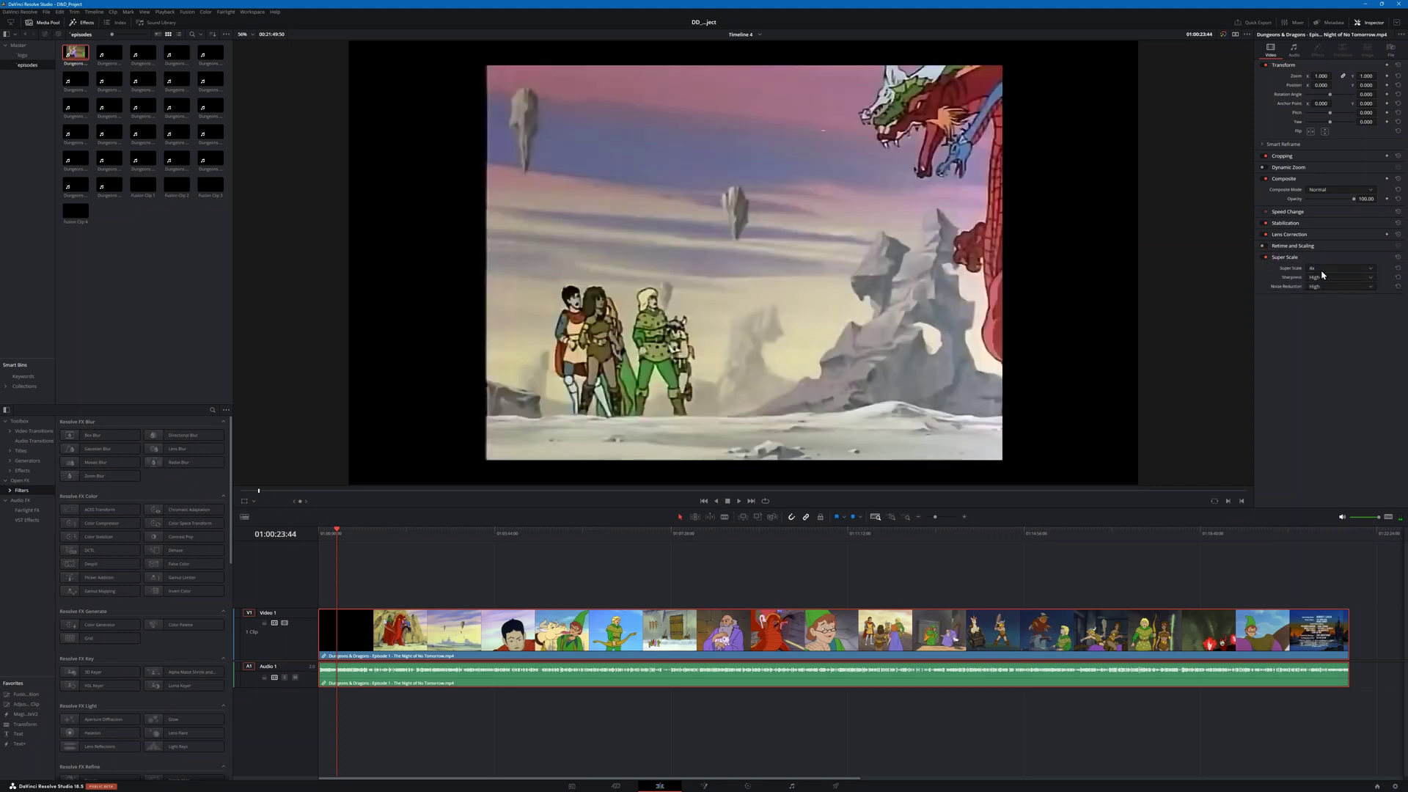
click(1370, 268)
click(1337, 286)
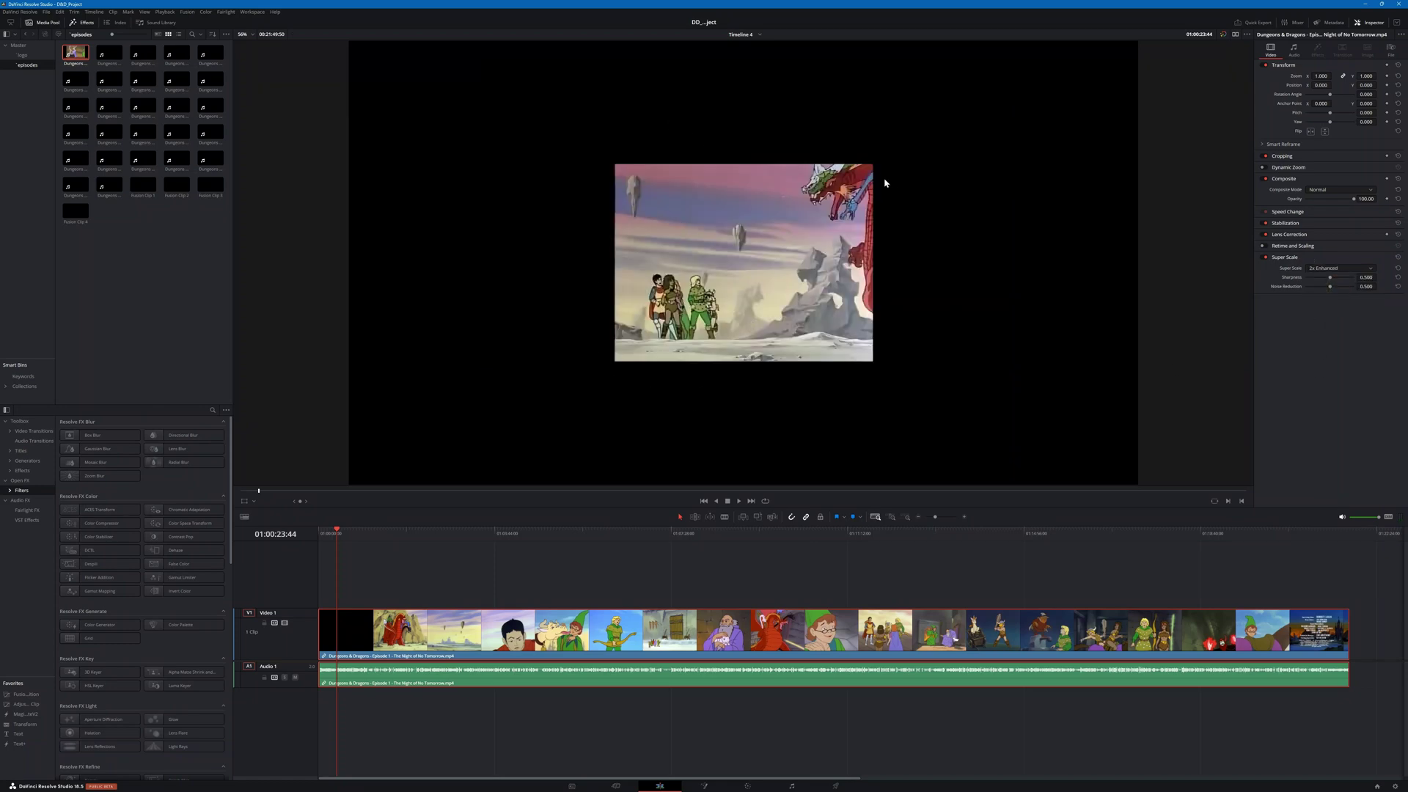
click(1355, 269)
click(1345, 287)
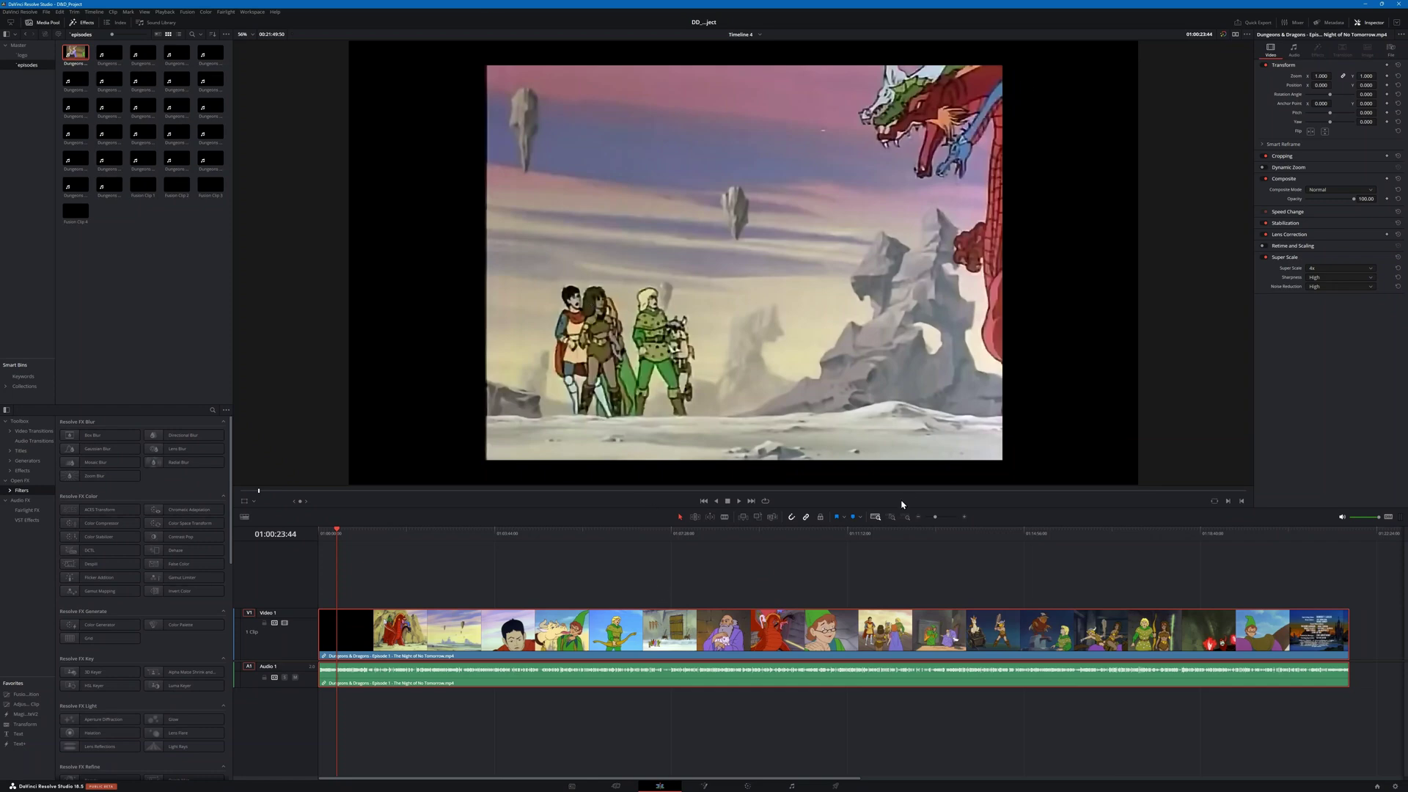
Step: Try enlarging the clip to a zoom of about 1.12 on the frame at 01:00:36:19, and undo that enlargement
drag(347, 535, 348, 535)
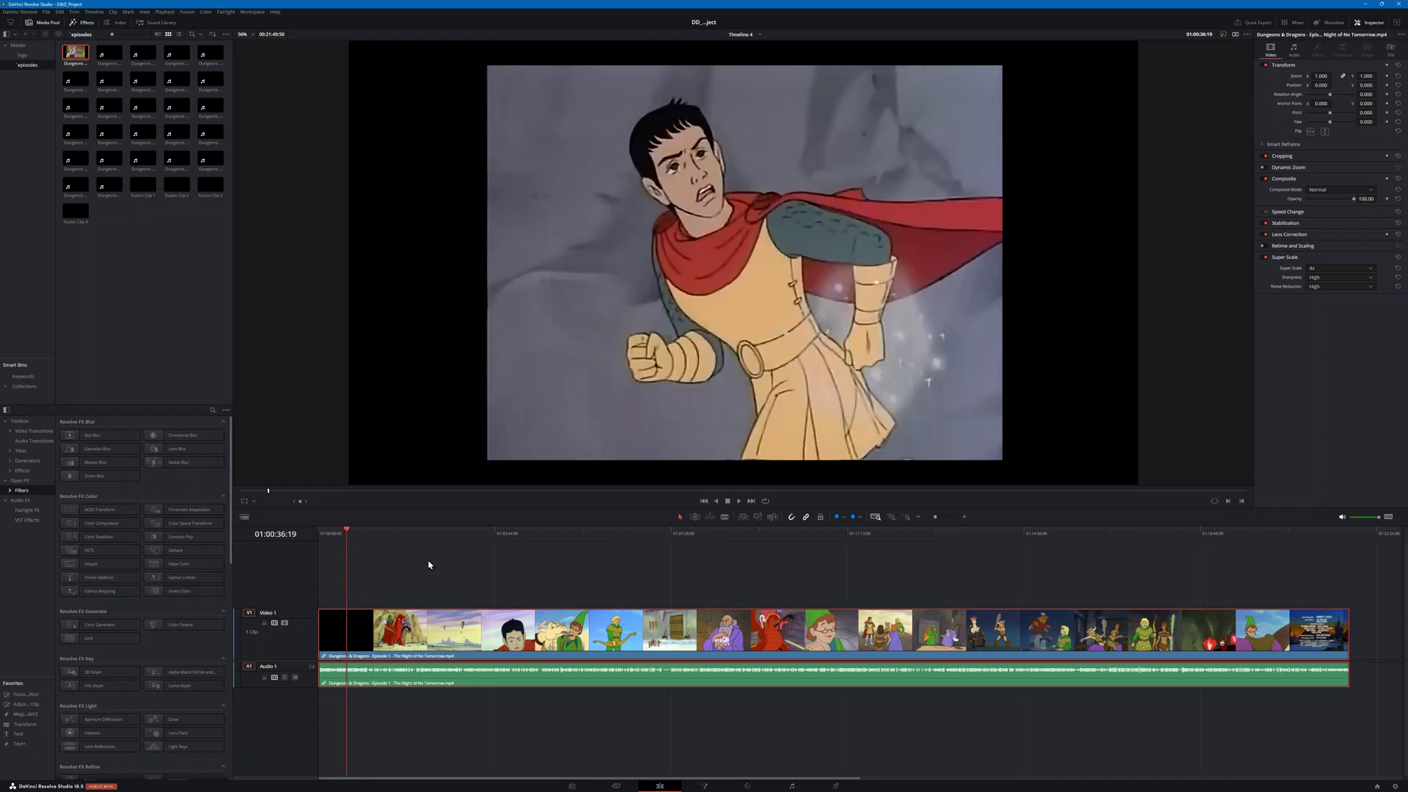
click(245, 502)
click(244, 503)
drag(1366, 76, 1378, 76)
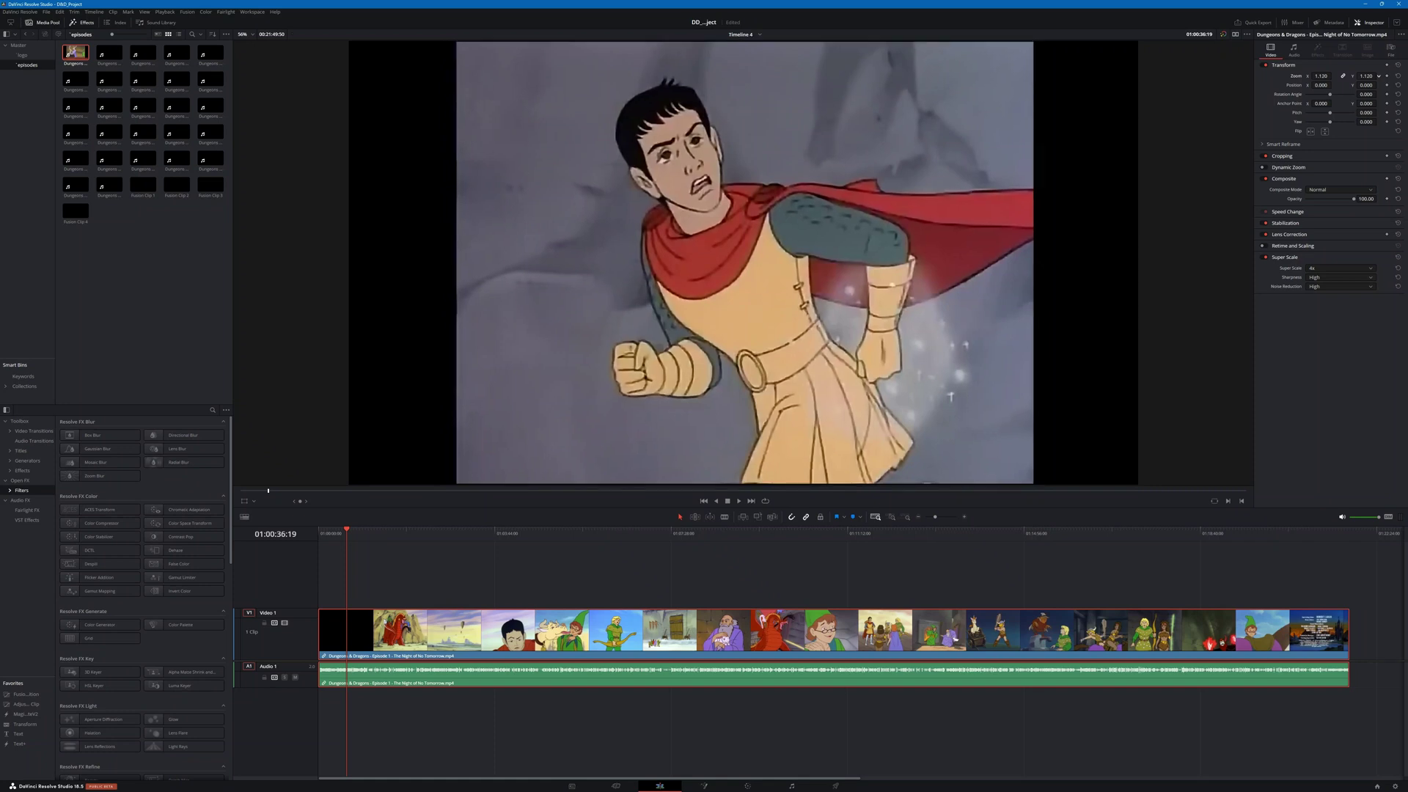
key(ctrl+s)
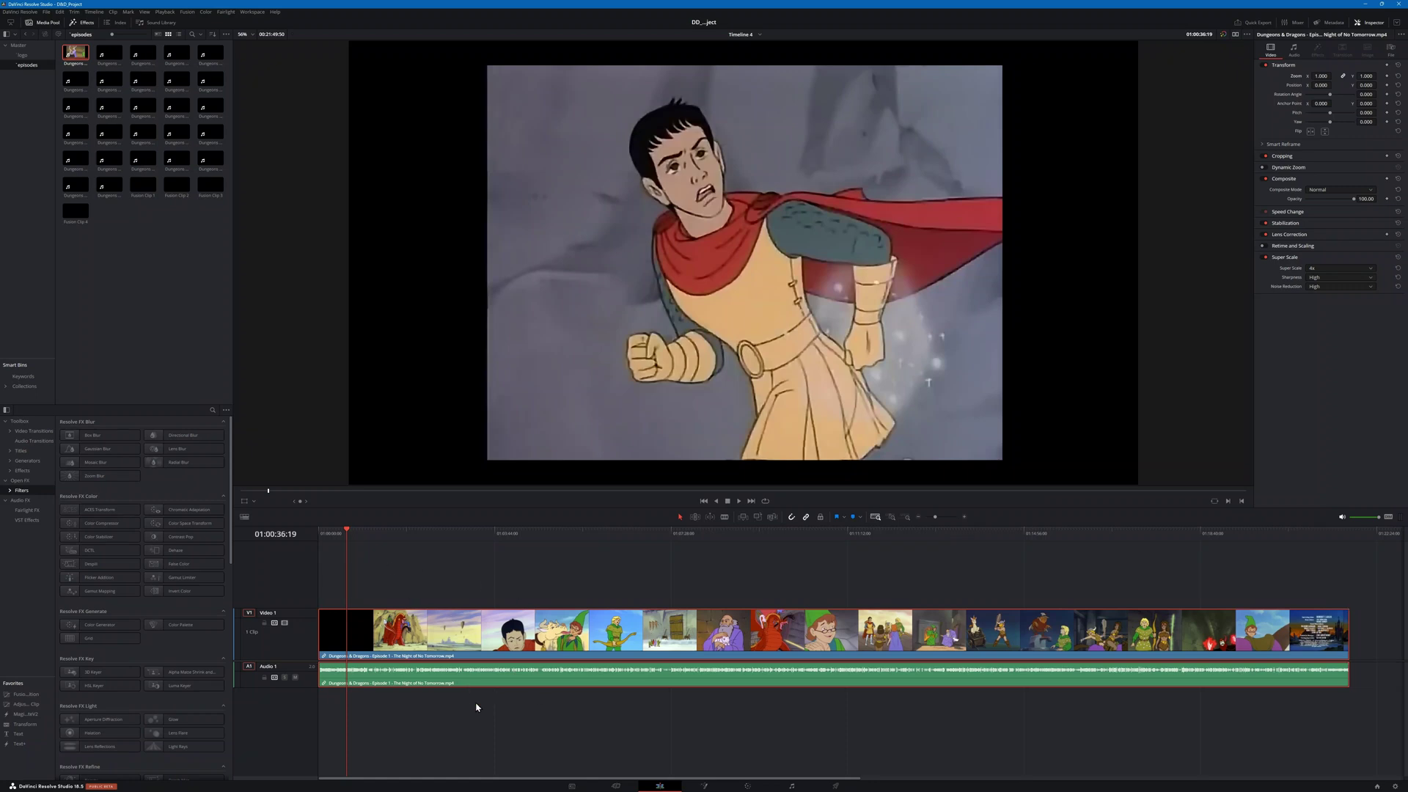
Step: Open Timeline 3 from the Master bin and disable its Video 2 track
click(18, 45)
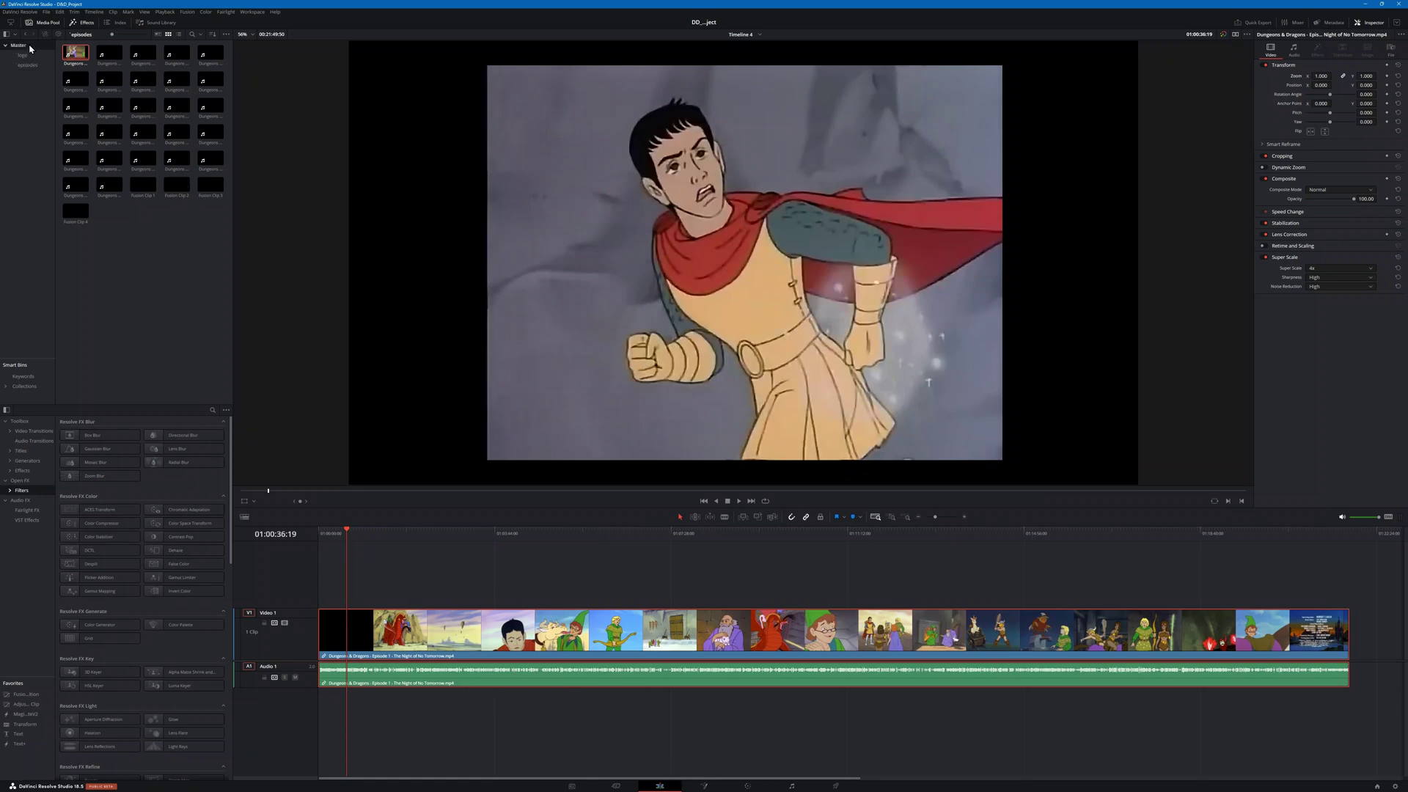
double_click(216, 57)
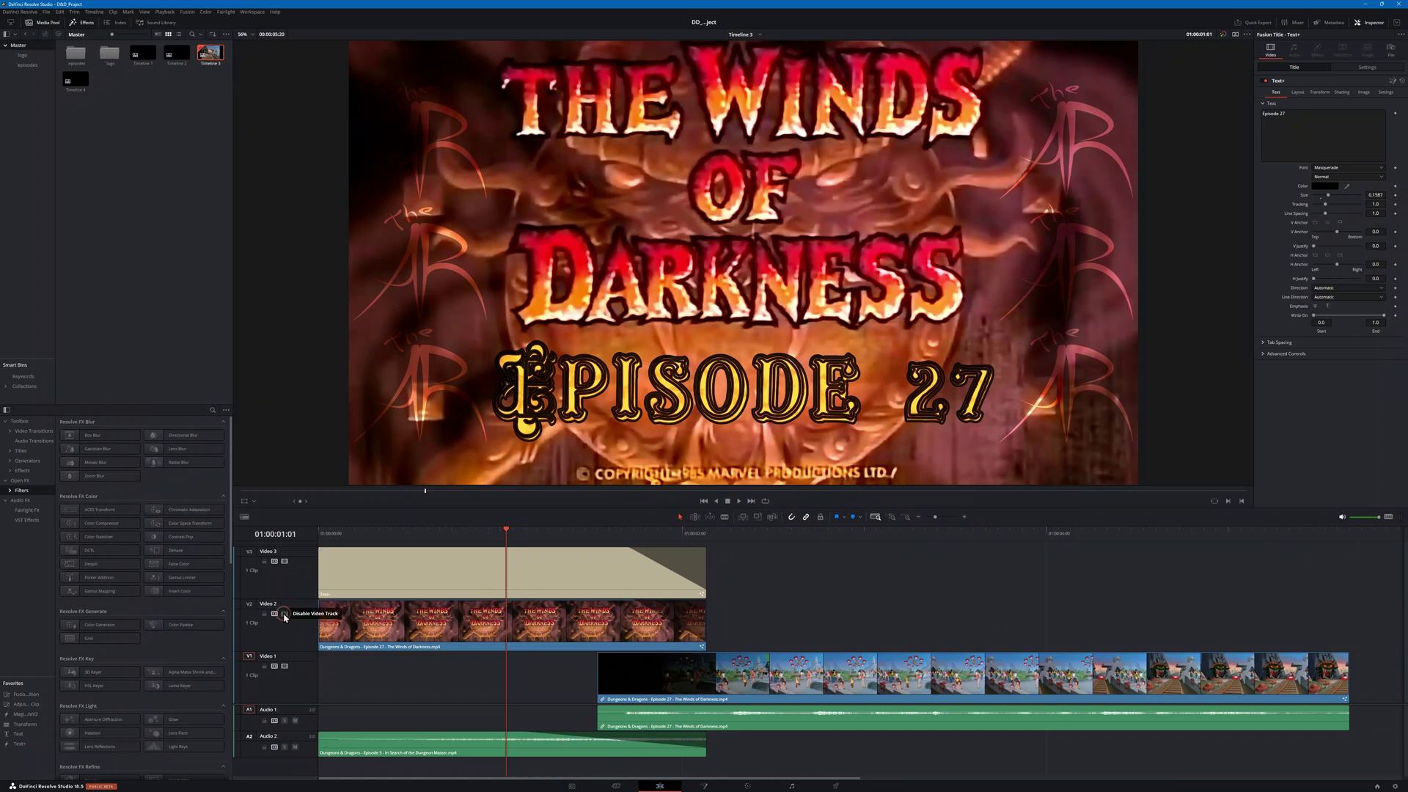
click(285, 613)
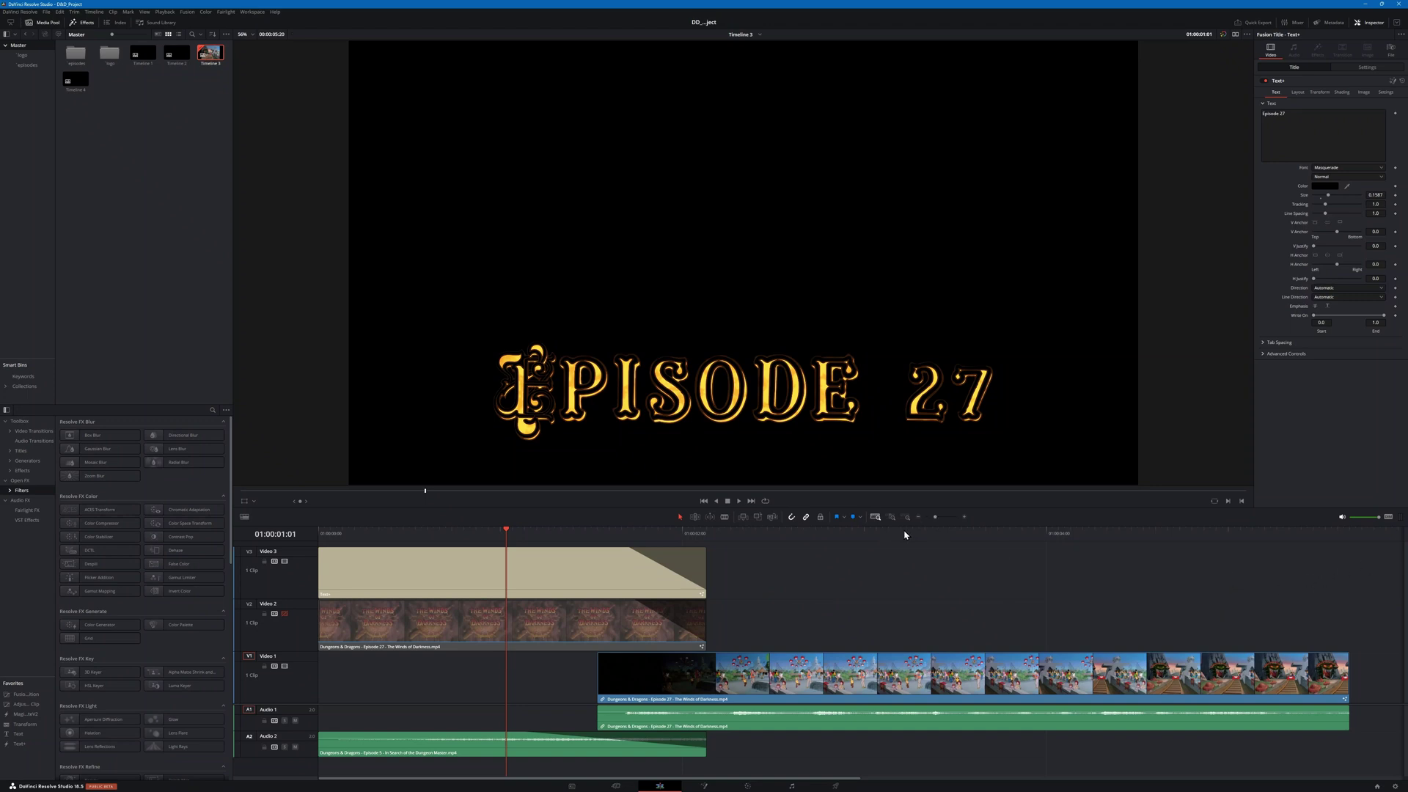
scroll(792, 579, down, 6)
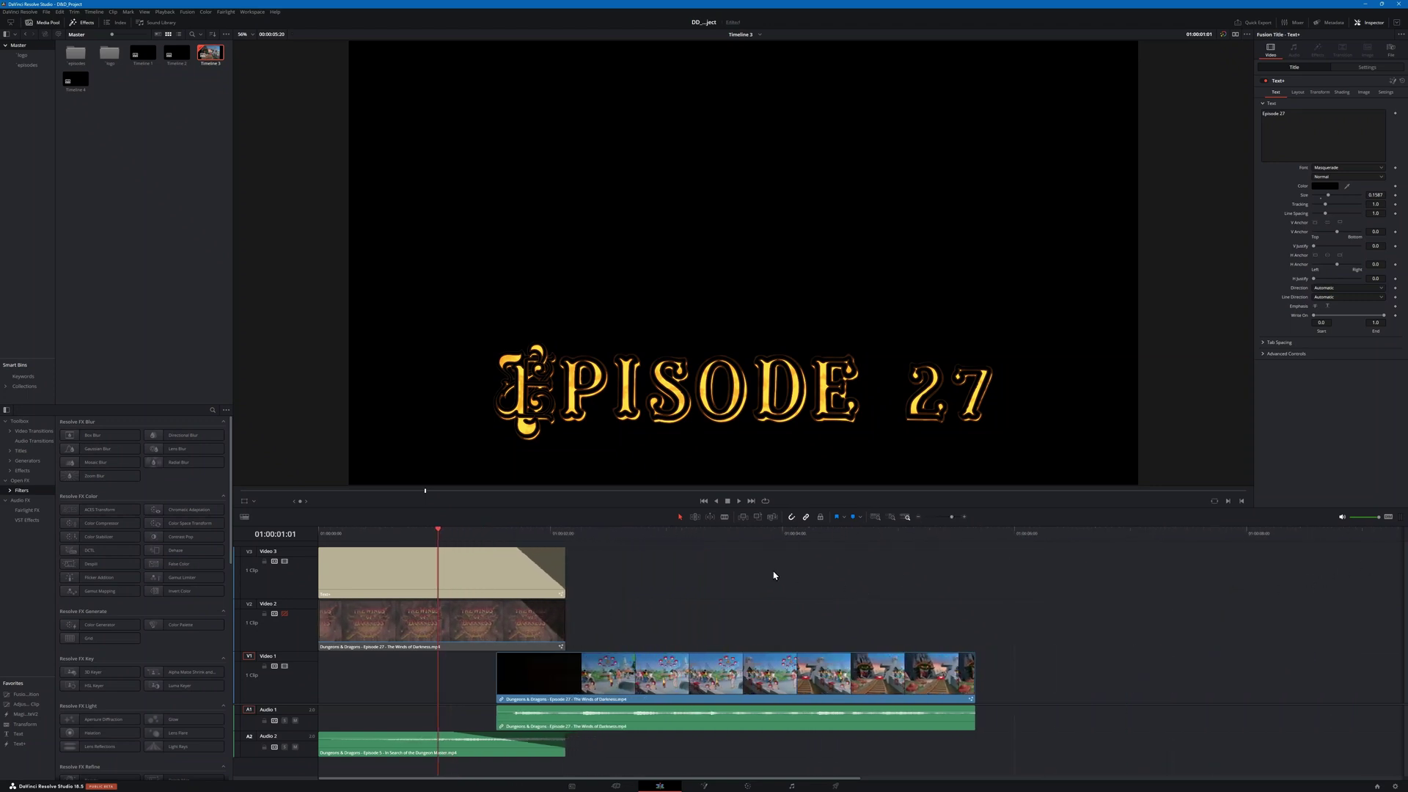
Step: Move the playhead to 01:00:05:26, search the whole effects Toolbox for "fusio", and clear the search
click(921, 539)
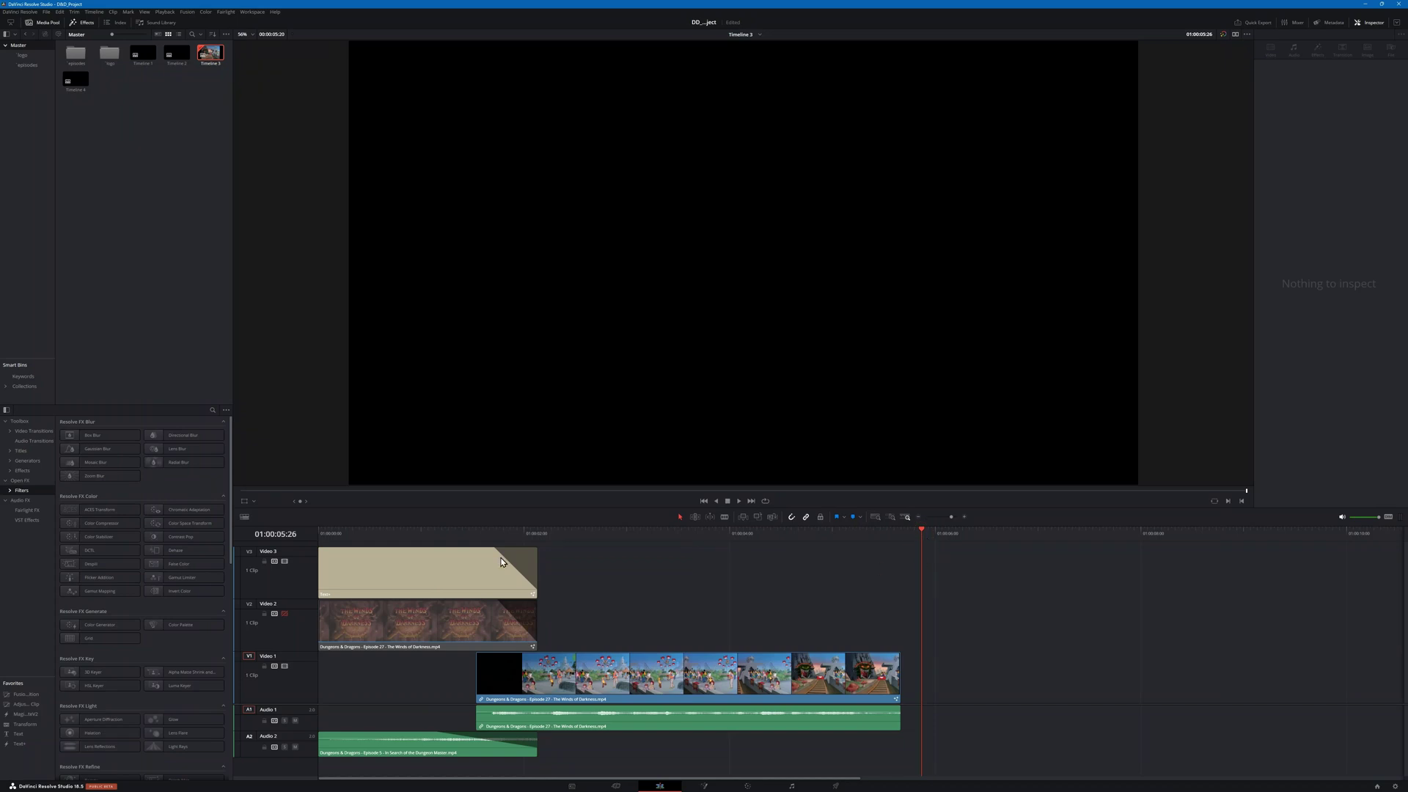
right_click(946, 587)
click(756, 603)
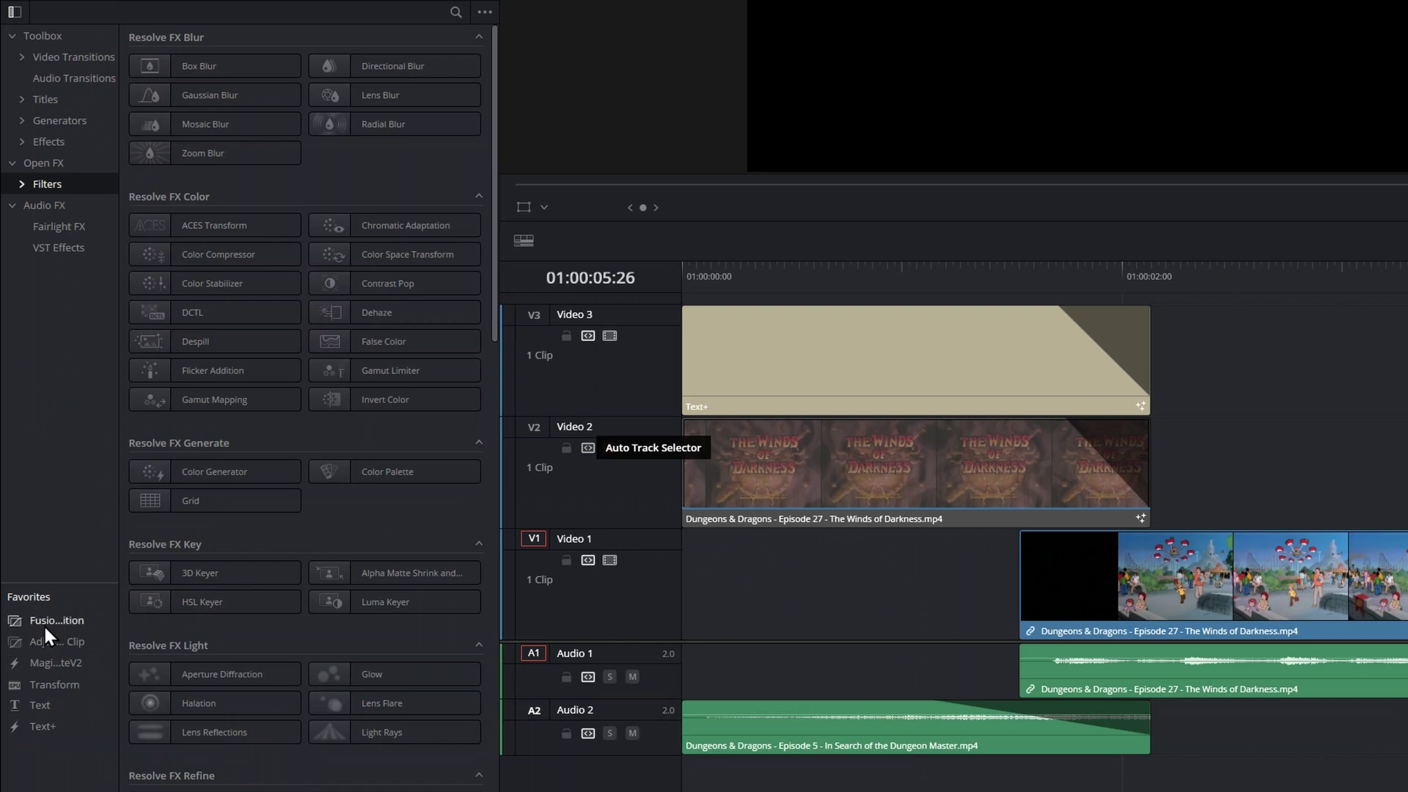
click(38, 34)
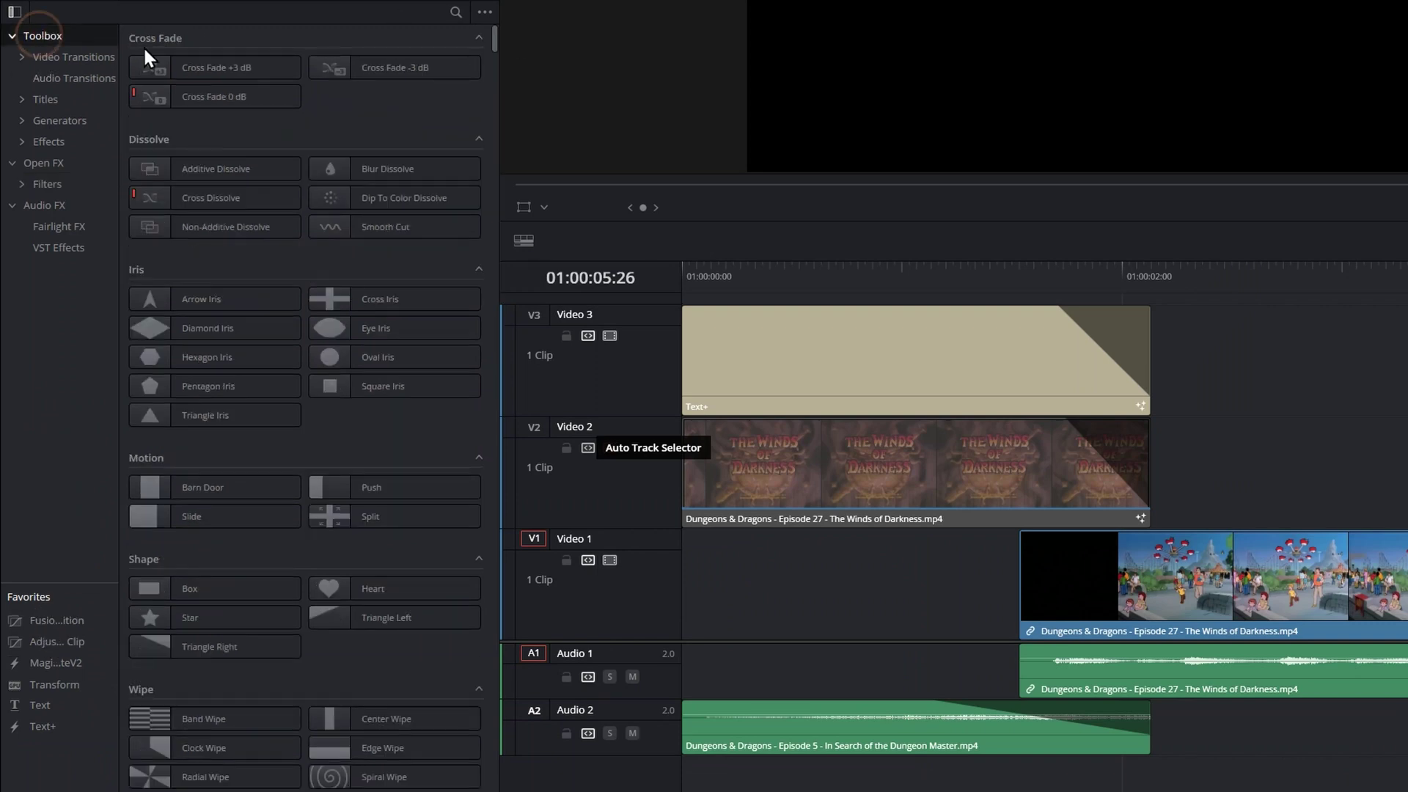
click(455, 12)
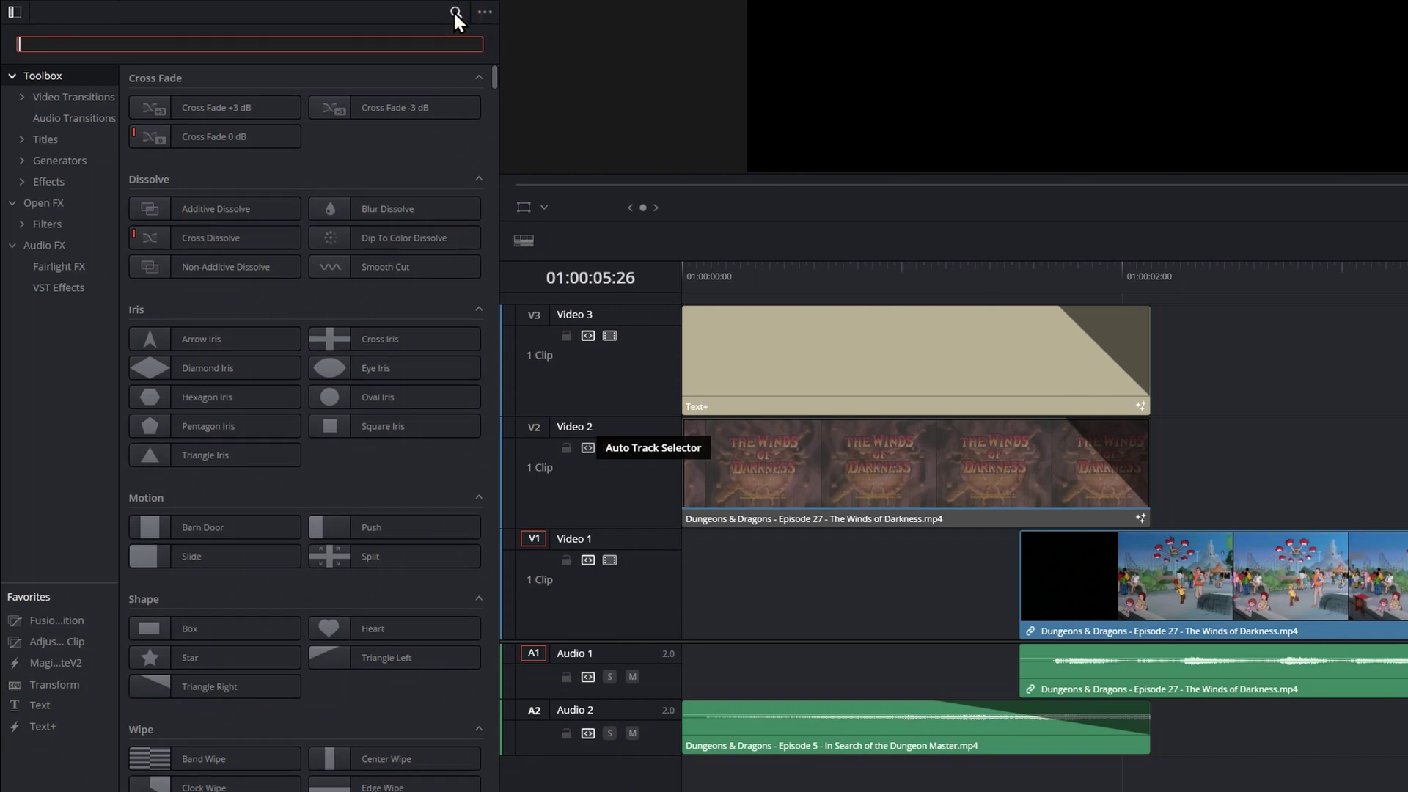
text(fusio)
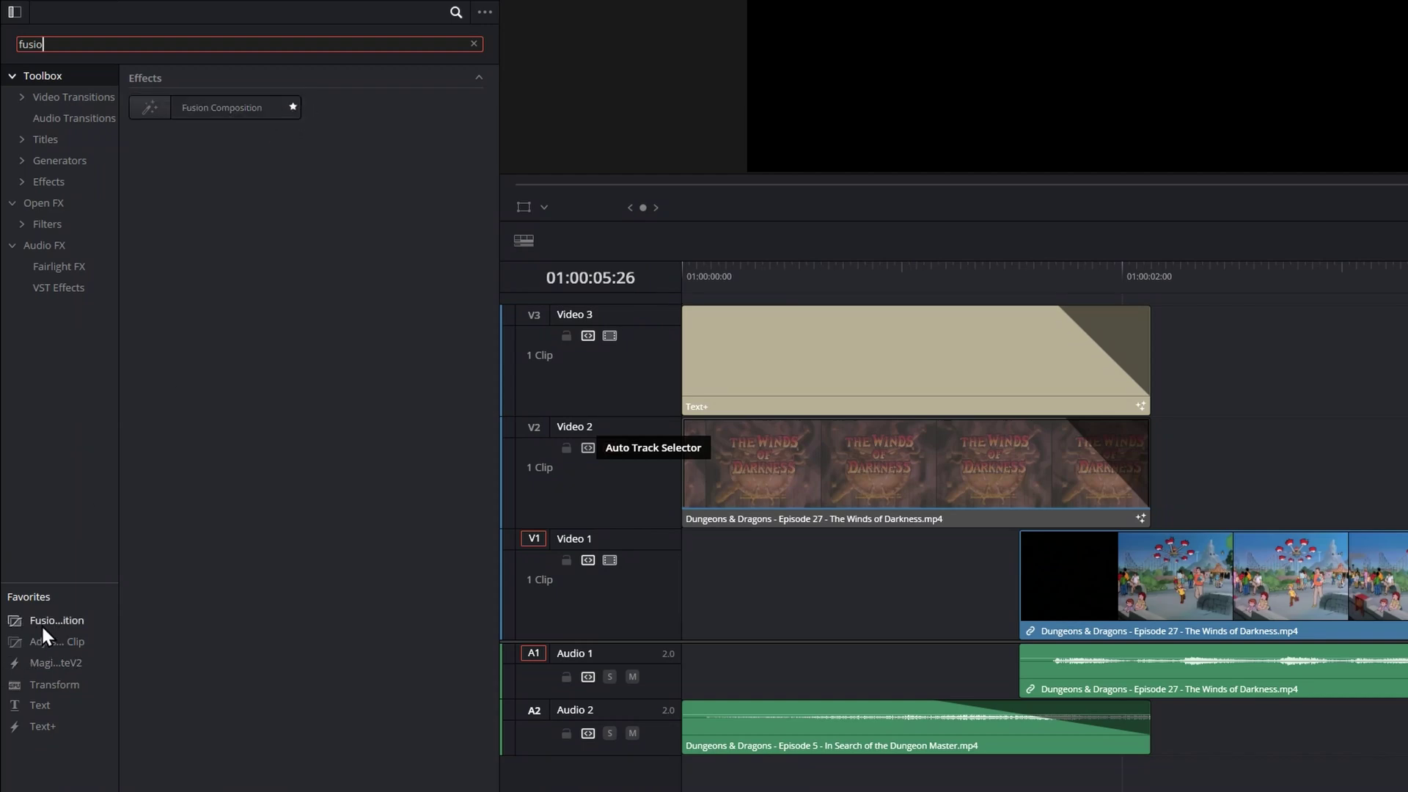
key(BackSpace)
key(BackSpace)
key(BackSpace)
key(BackSpace)
key(BackSpace)
click(45, 485)
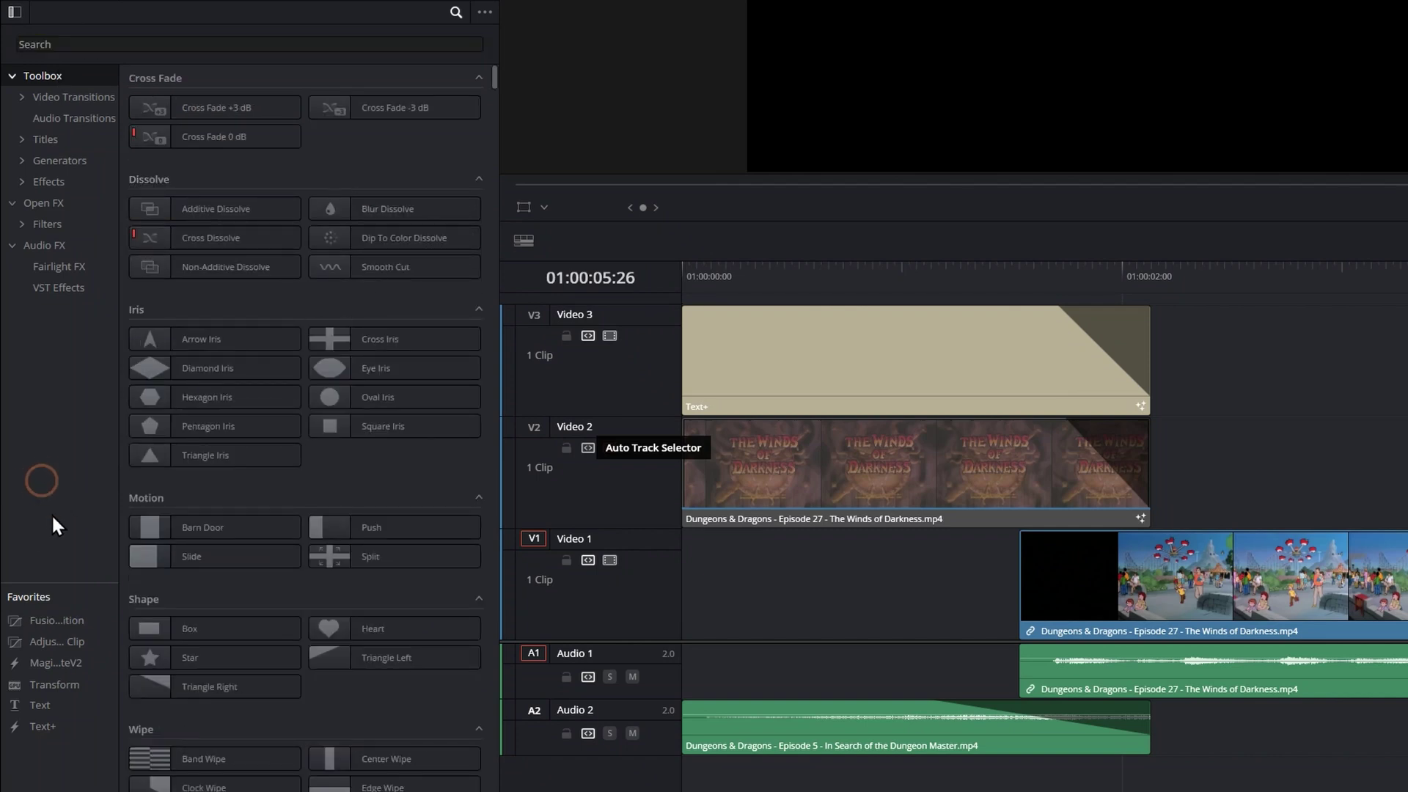
Step: Place a Fusion Composition on Video 2 from about 01:00:05:26 and move it up to Video 3
drag(48, 619, 924, 624)
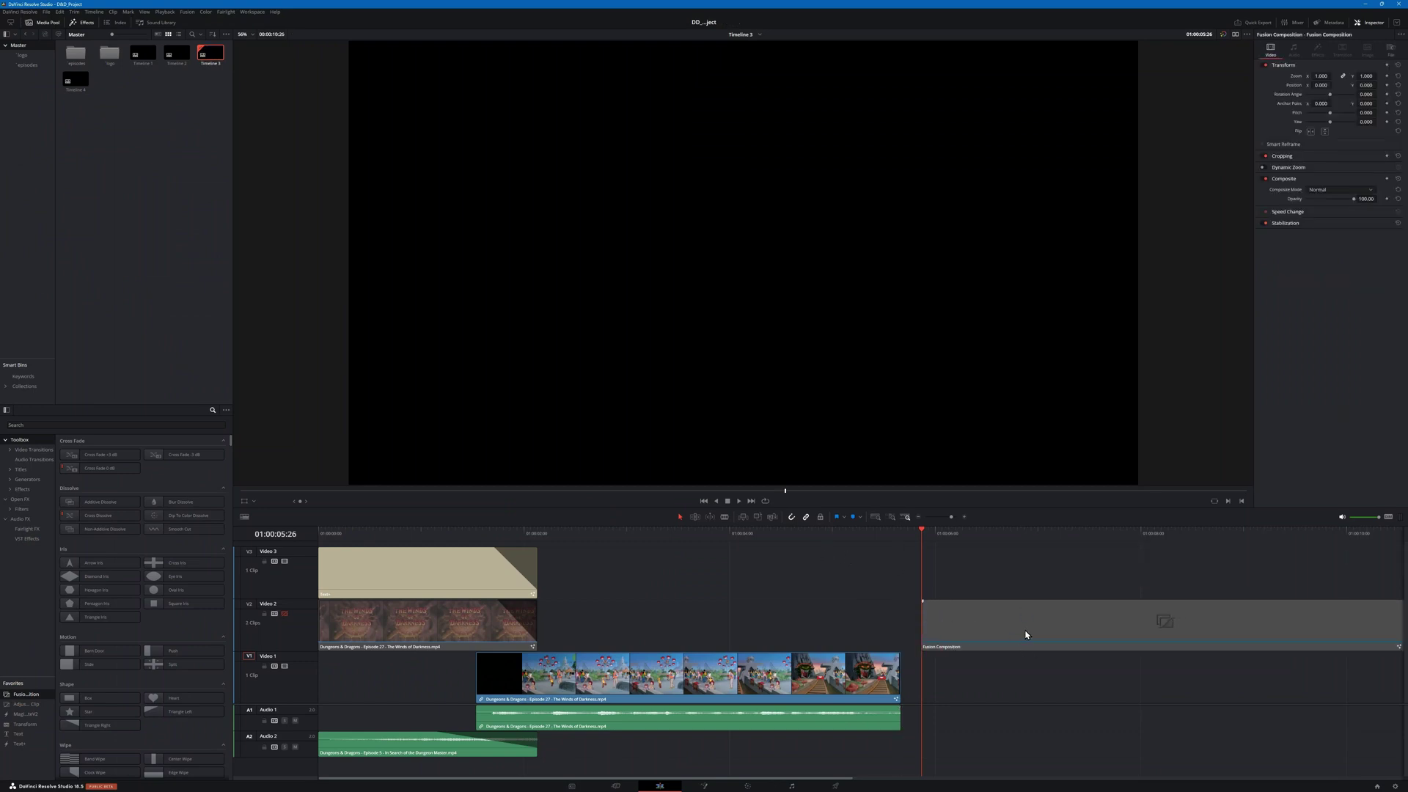
drag(965, 622, 965, 586)
click(951, 529)
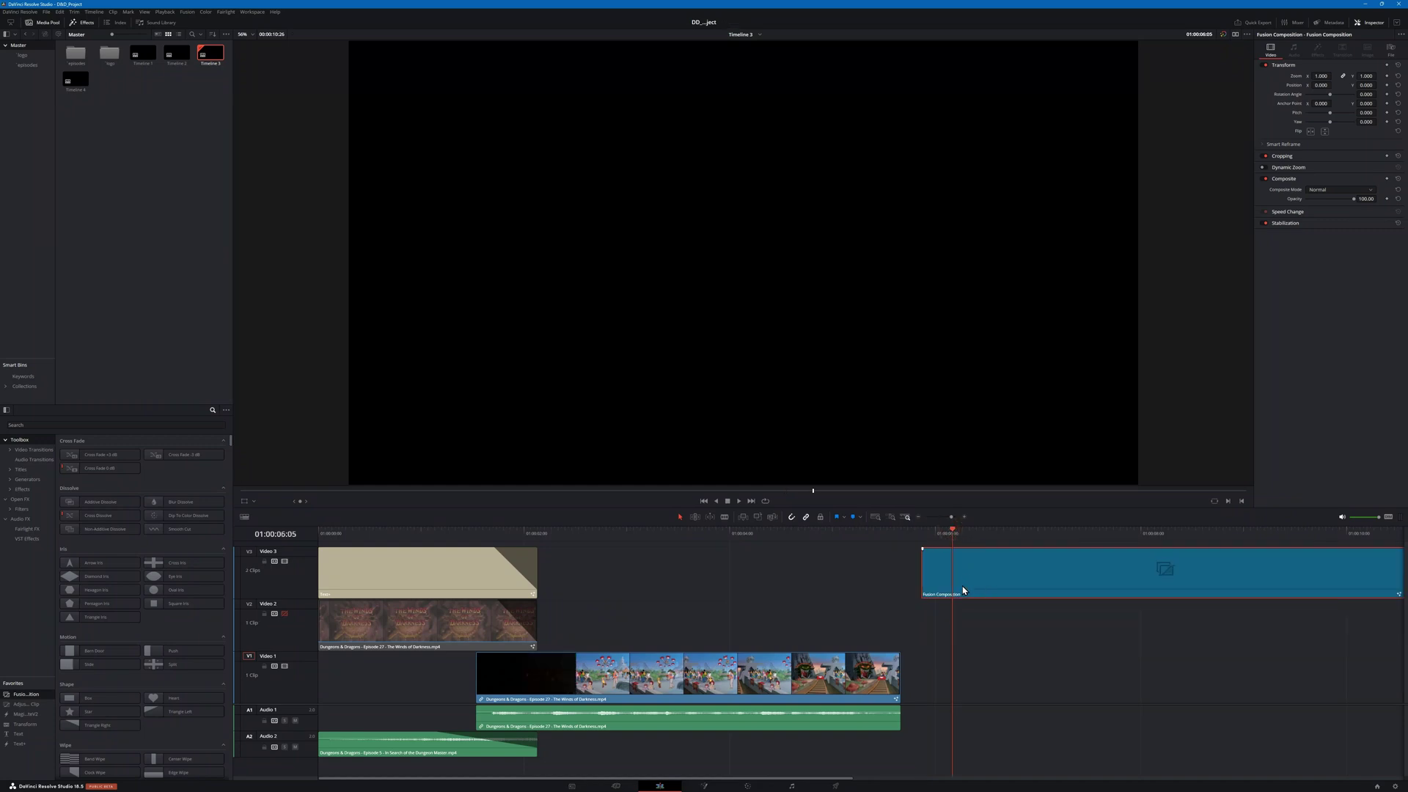
drag(1007, 584, 1008, 616)
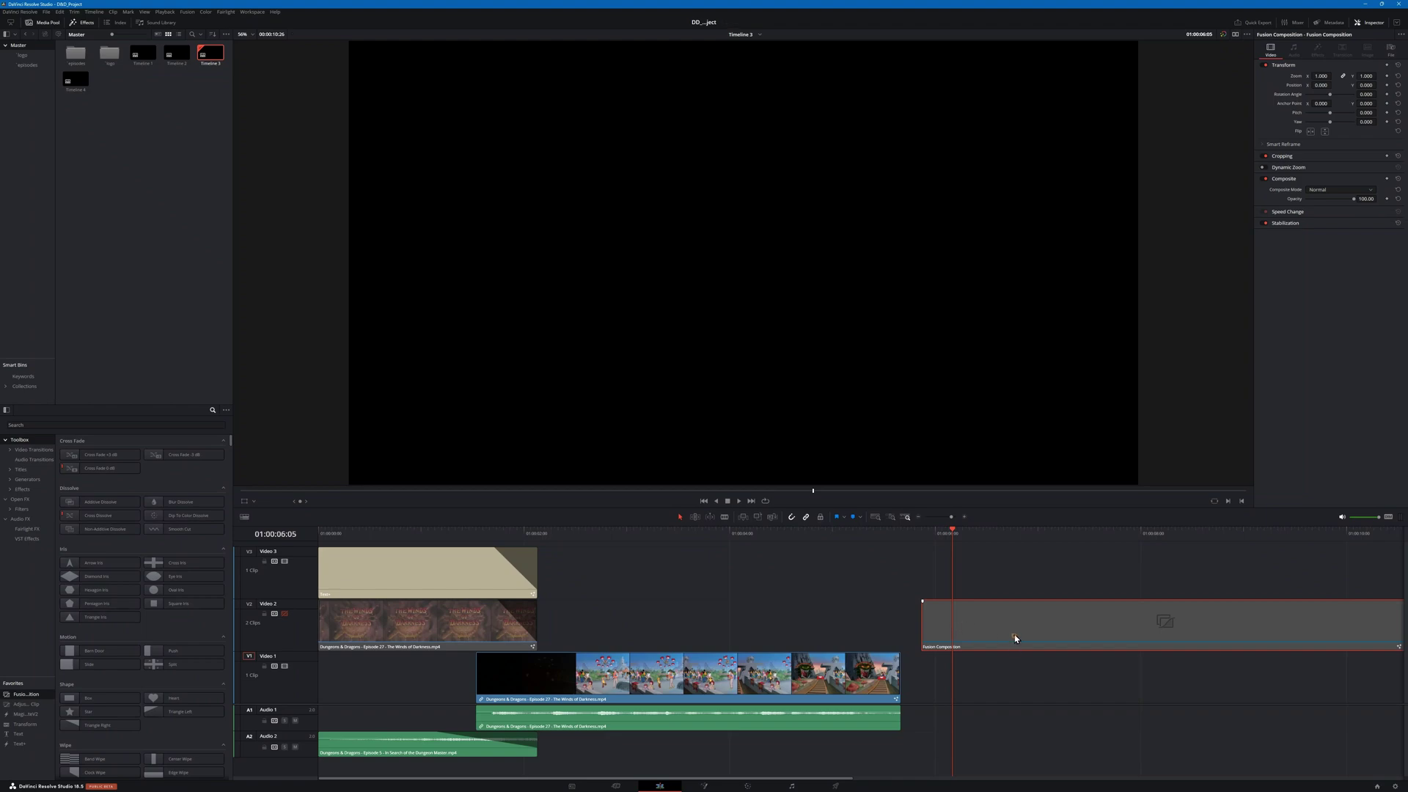
drag(1014, 636, 1012, 591)
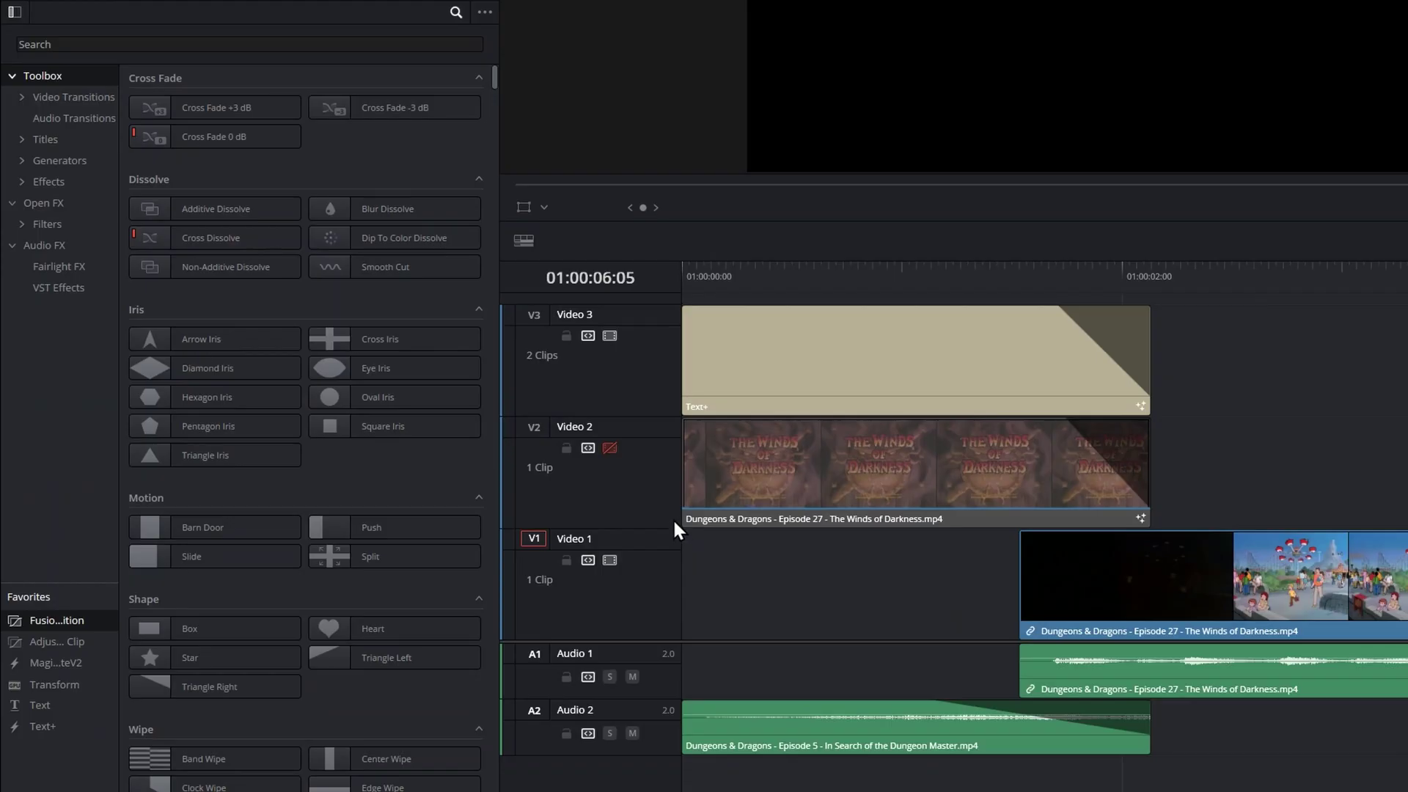
Step: View the Episode 27 title frame at 01:00:00:25, and delete the Fusion Composition from Video 3
click(863, 278)
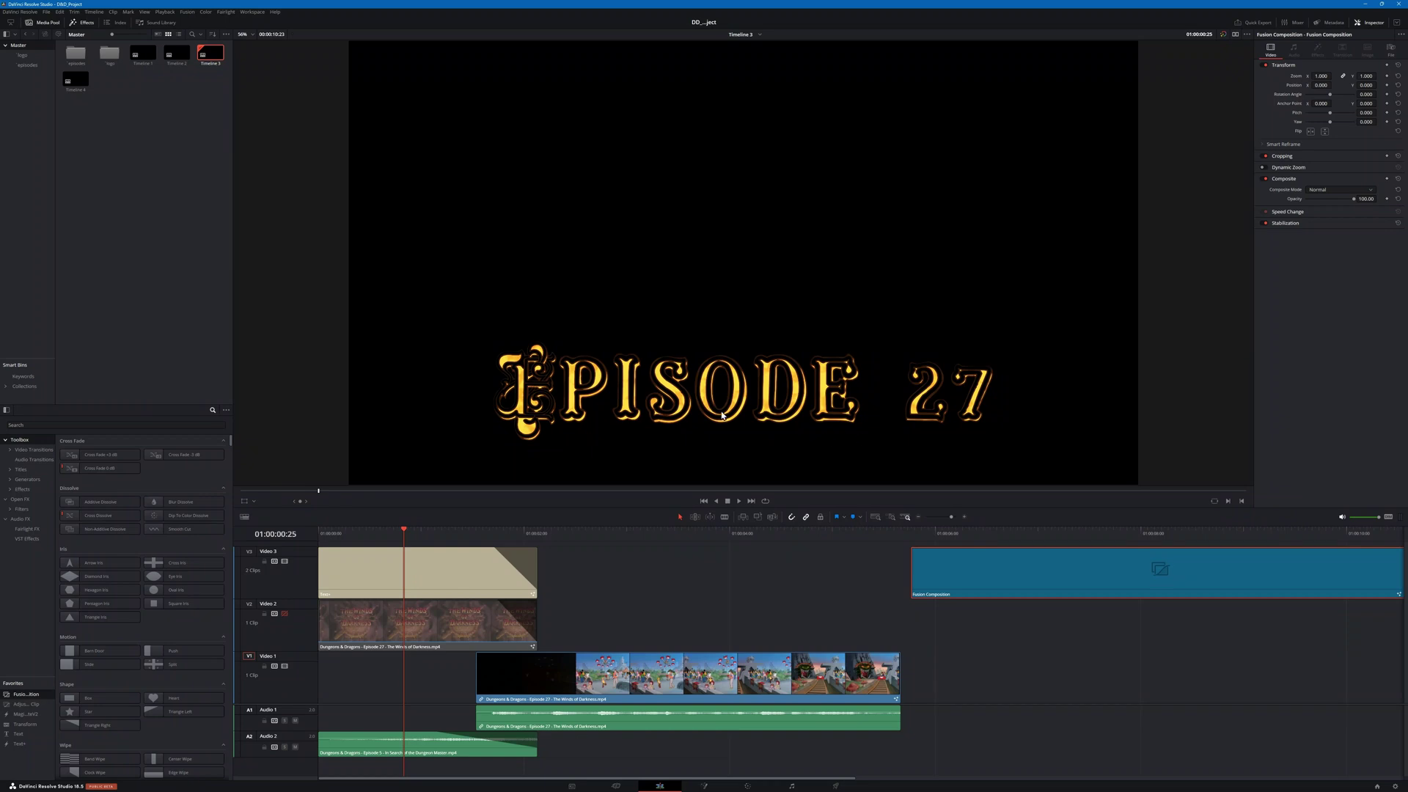
click(963, 537)
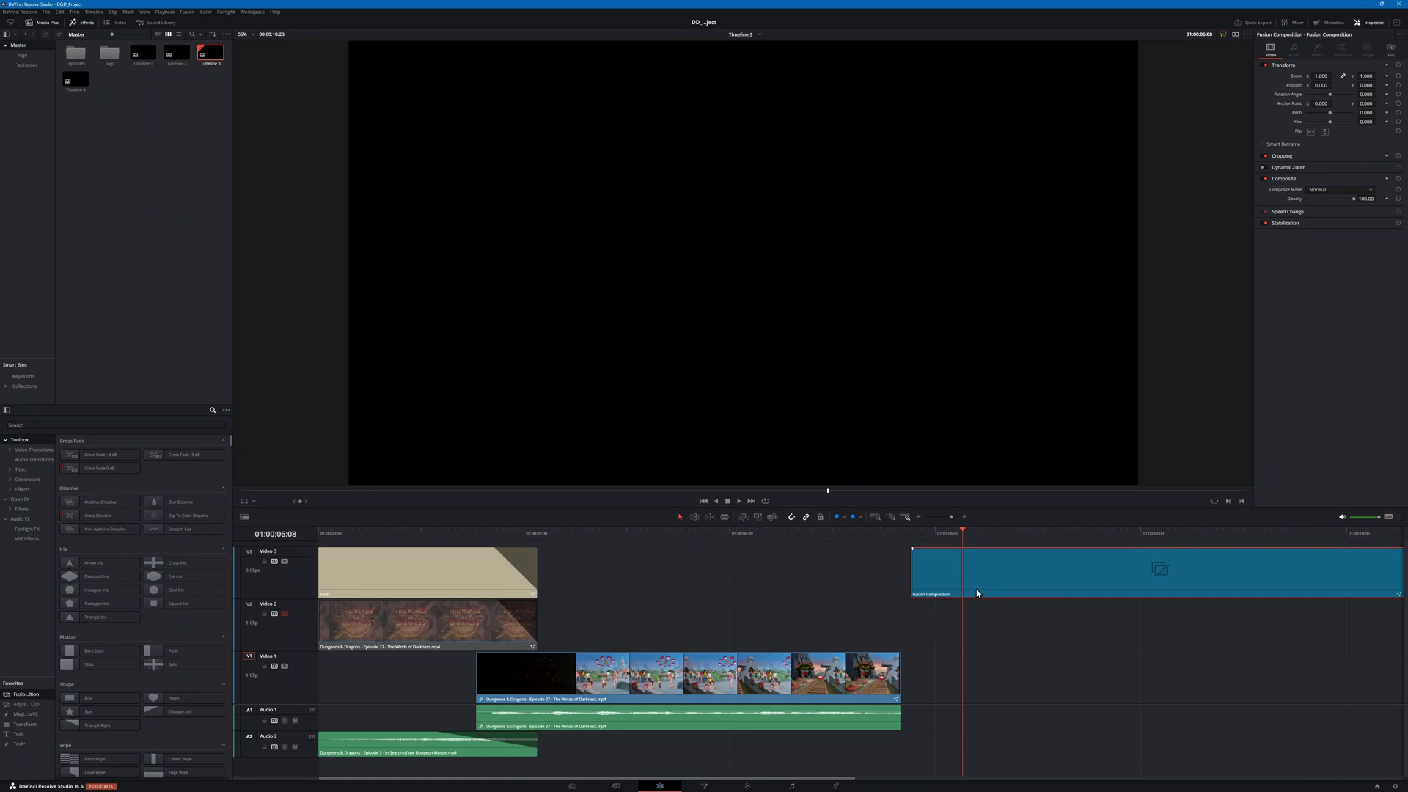
key(Delete)
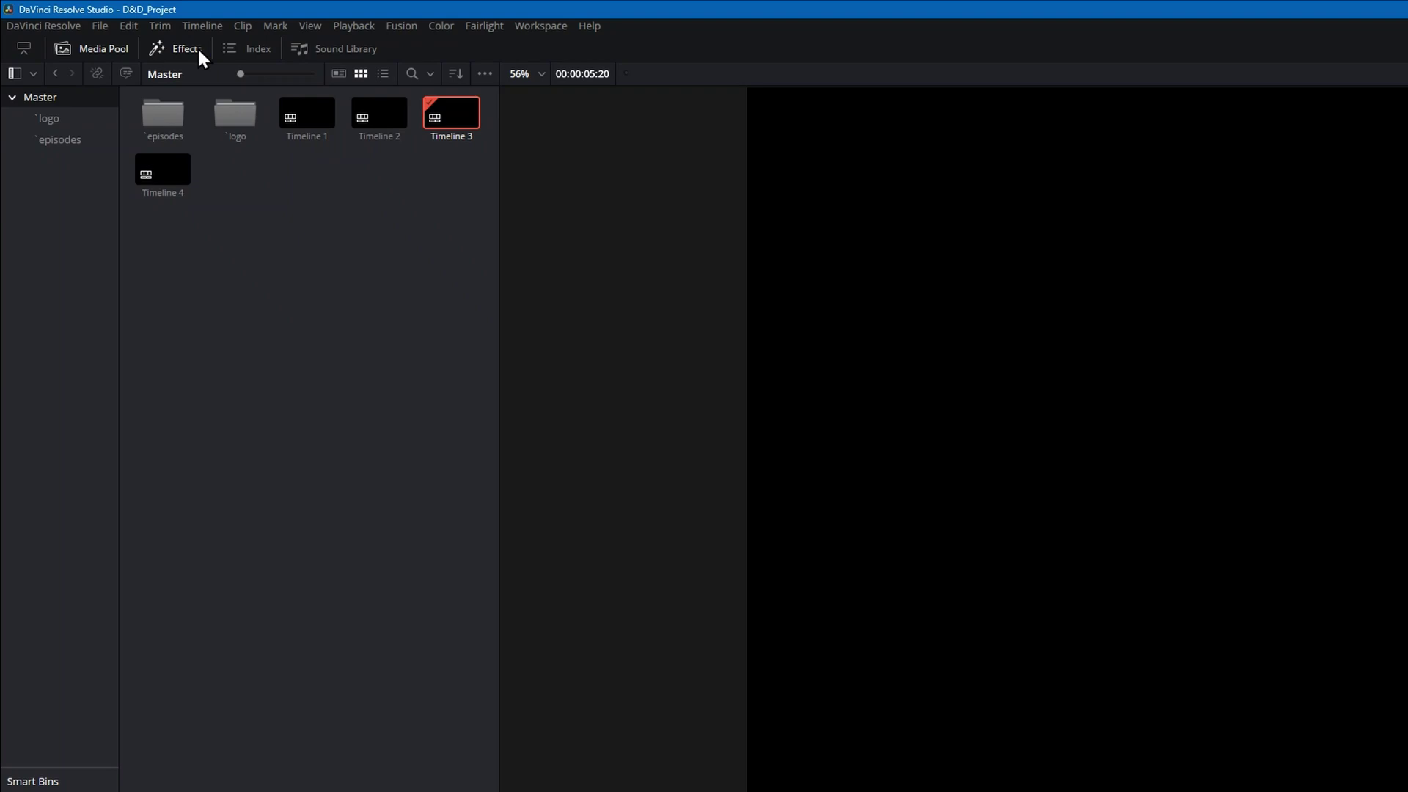
Step: Add a Text+ title to Video 3 and align its start with the end of the Video 1 clip
click(192, 49)
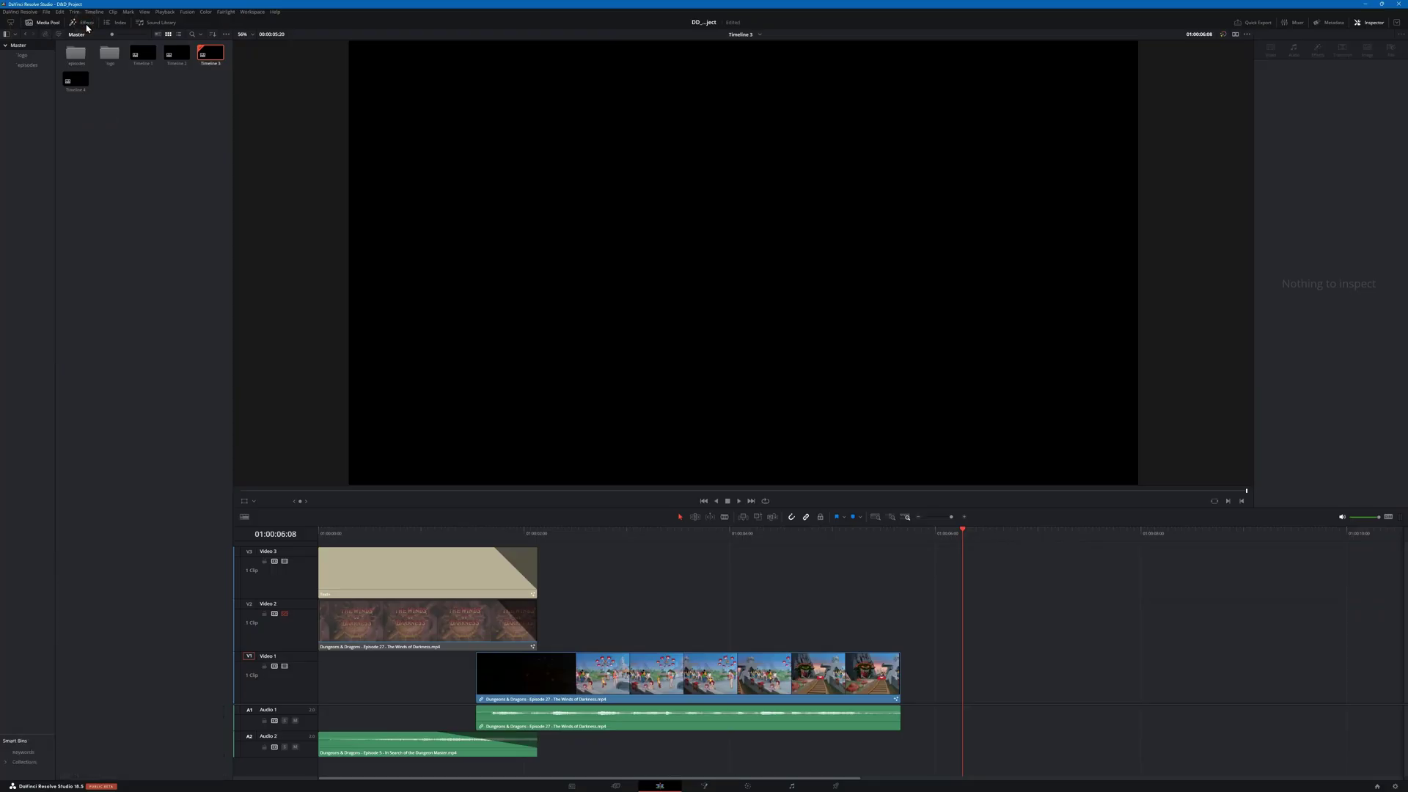
click(85, 24)
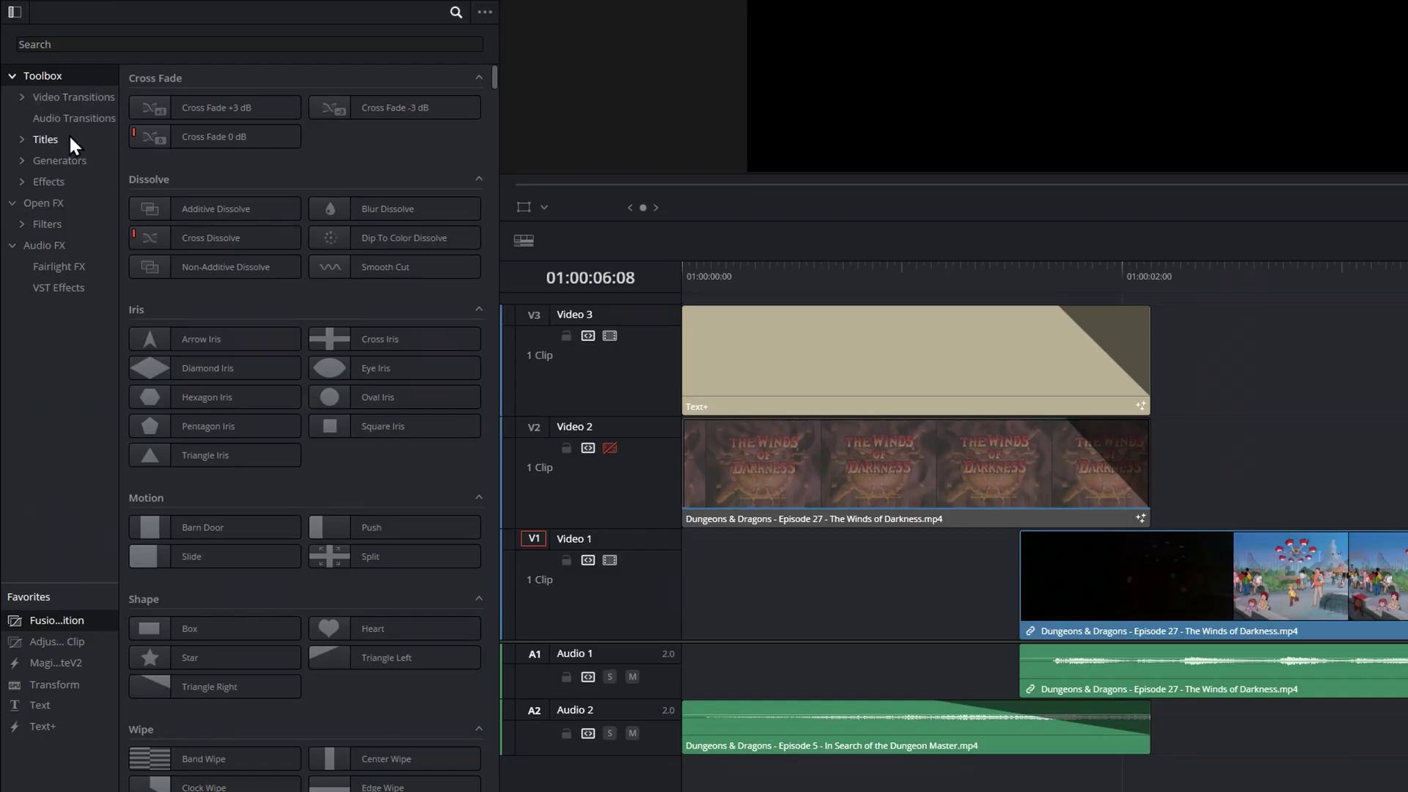
click(21, 469)
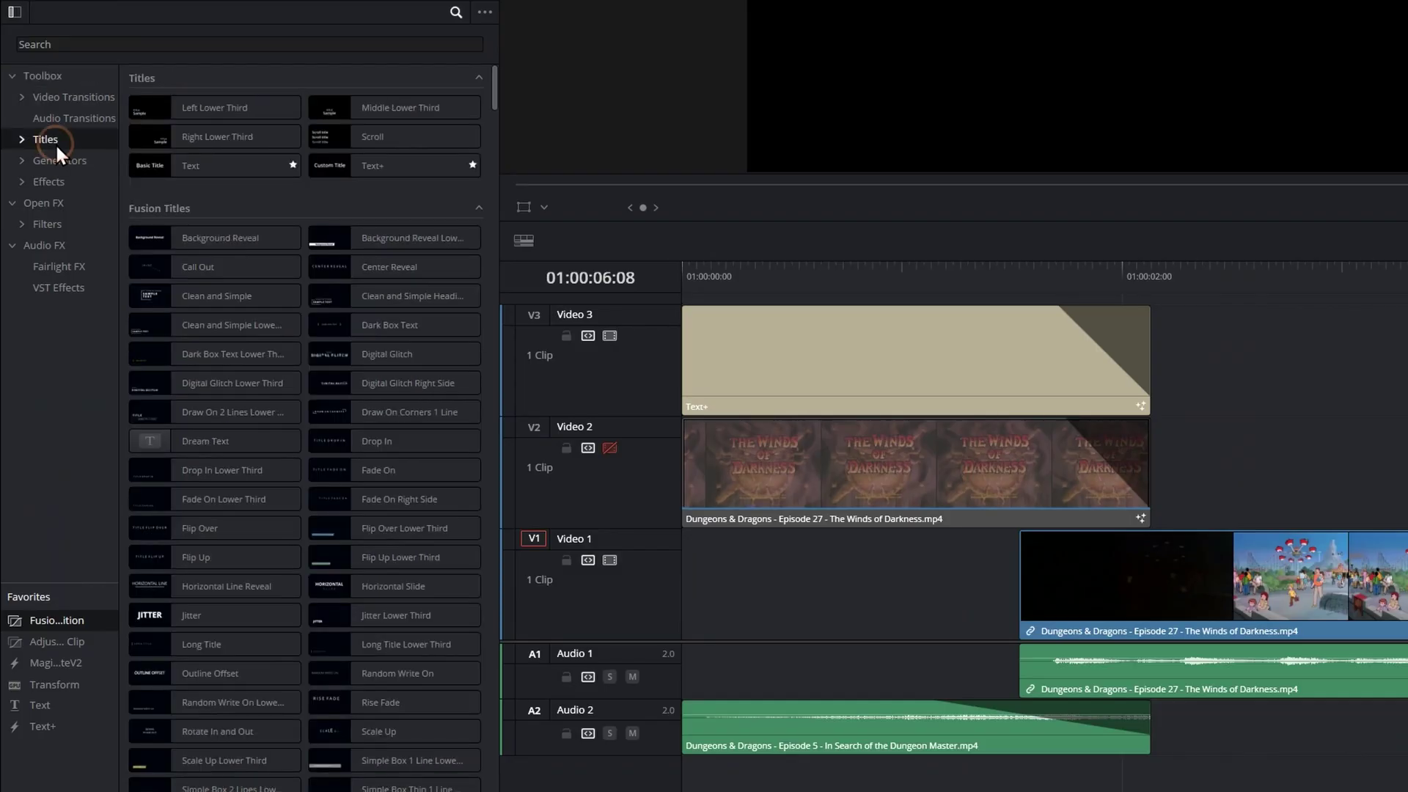
drag(329, 166, 1407, 396)
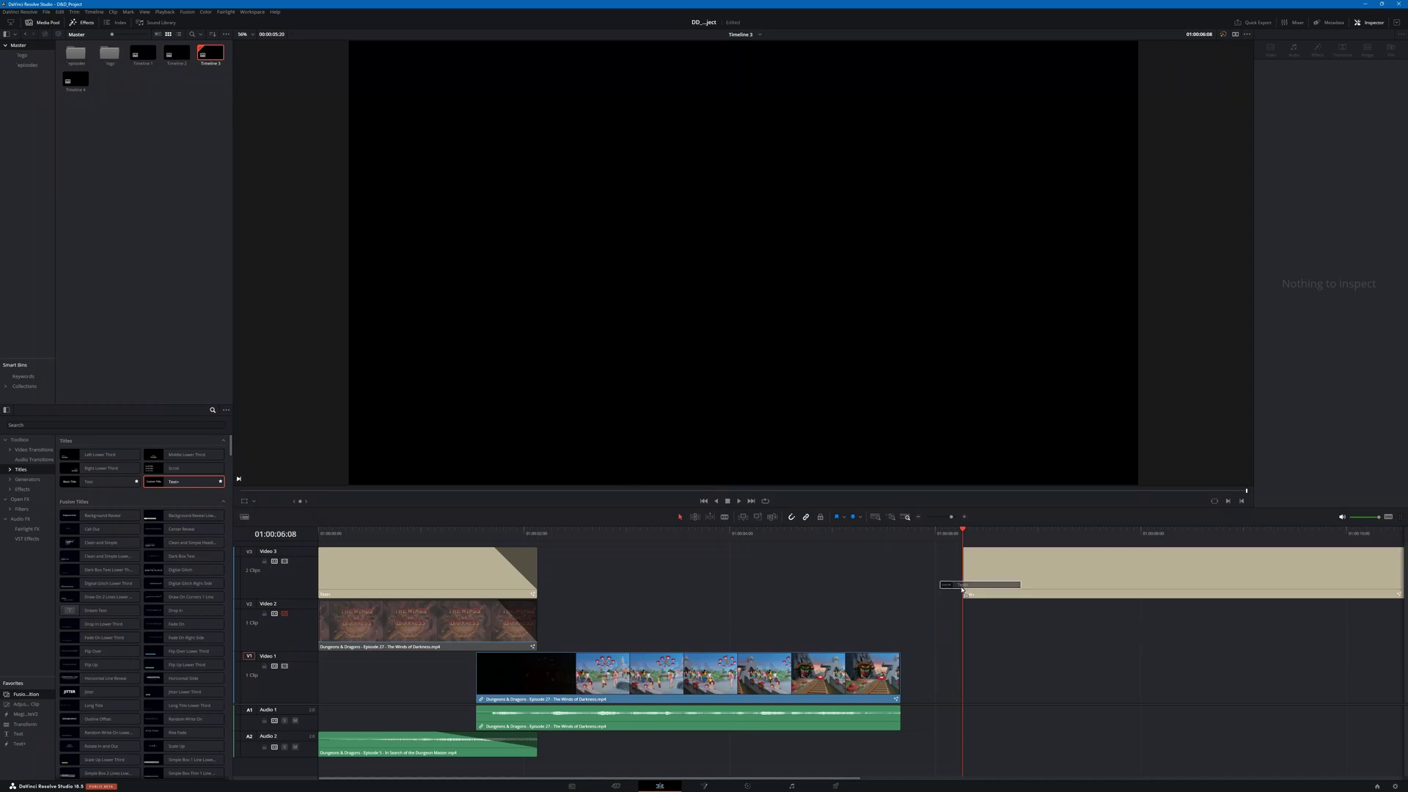
drag(963, 588, 1031, 567)
click(978, 581)
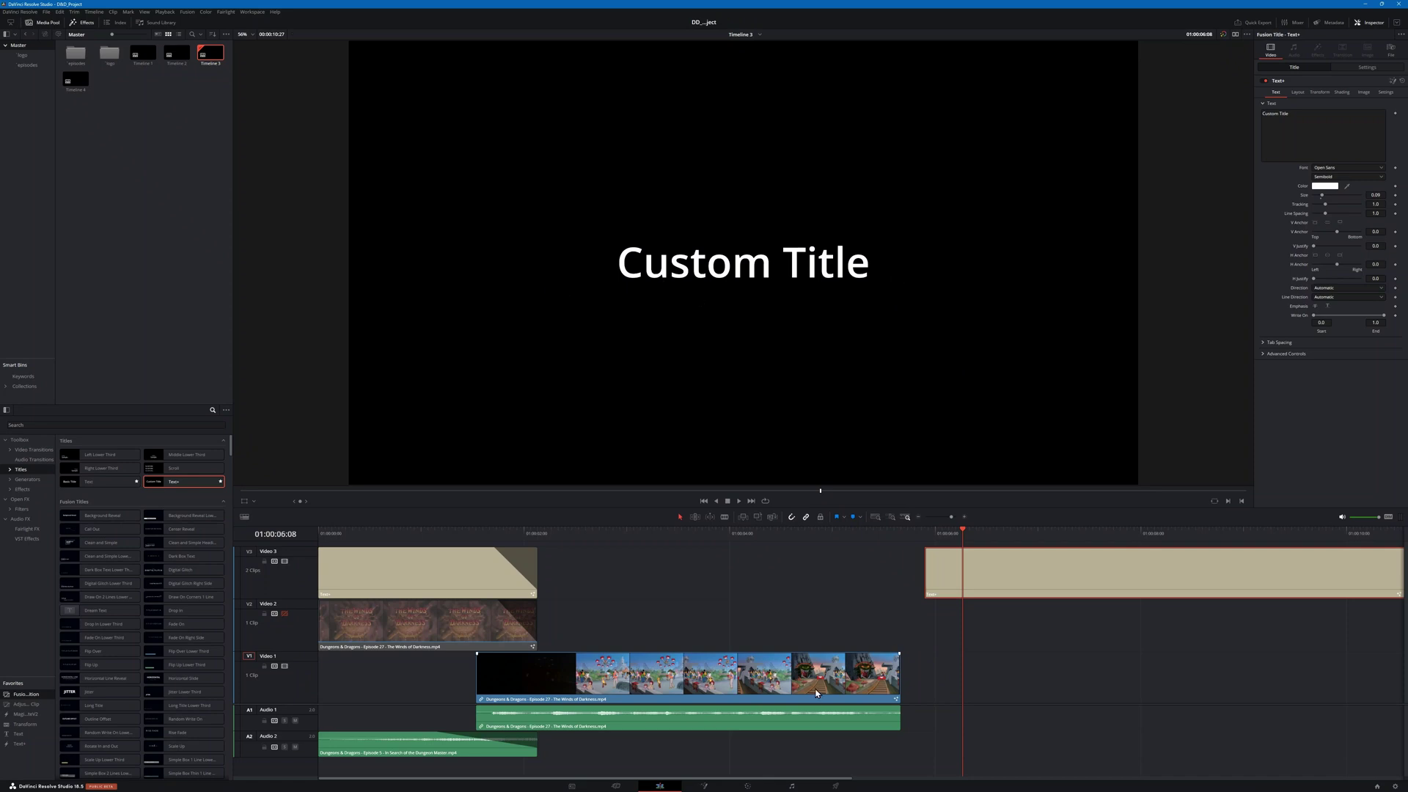
drag(1089, 570, 1069, 572)
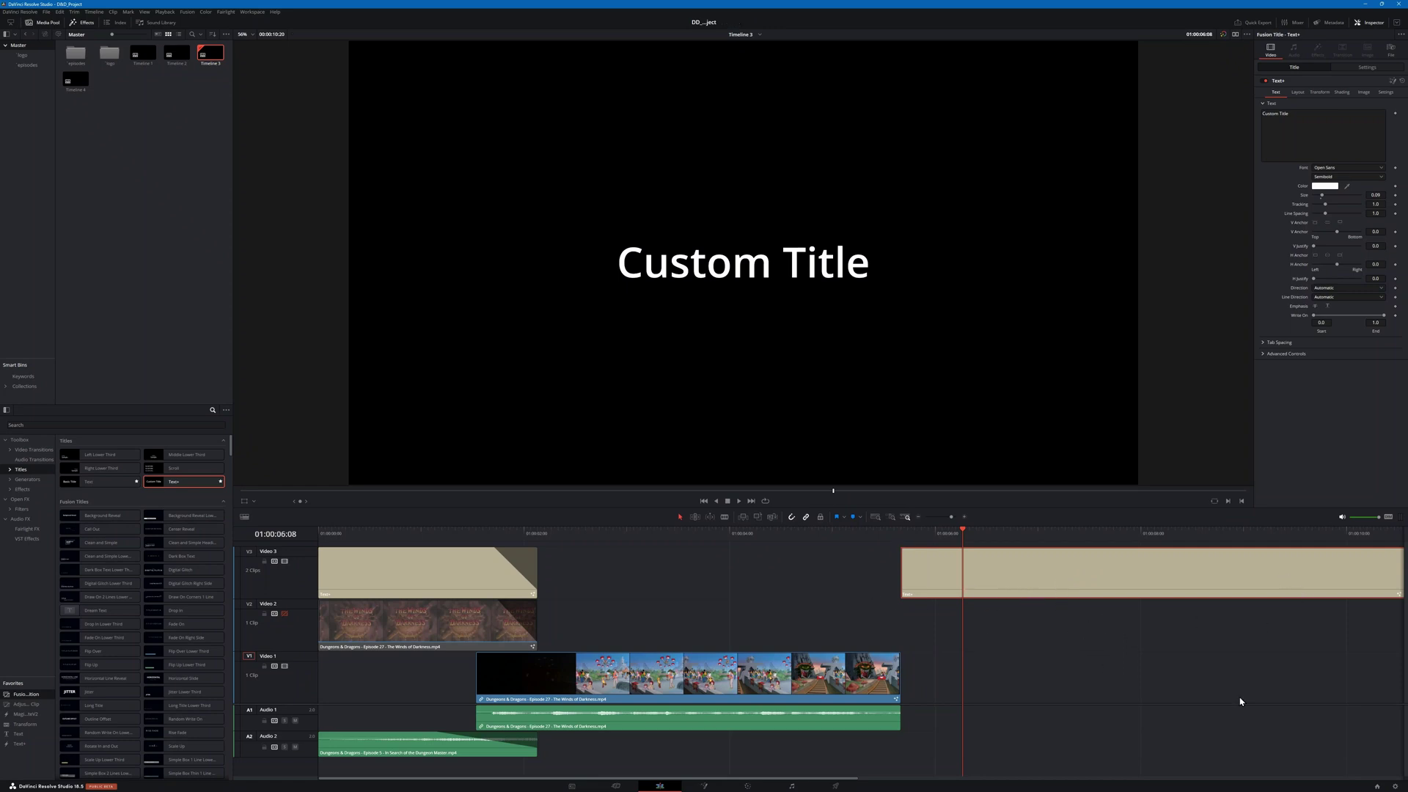
Step: Shorten the new Text+ title to end at about 01:00:08:16, and give it a short fade-out
scroll(1148, 666, down, 3)
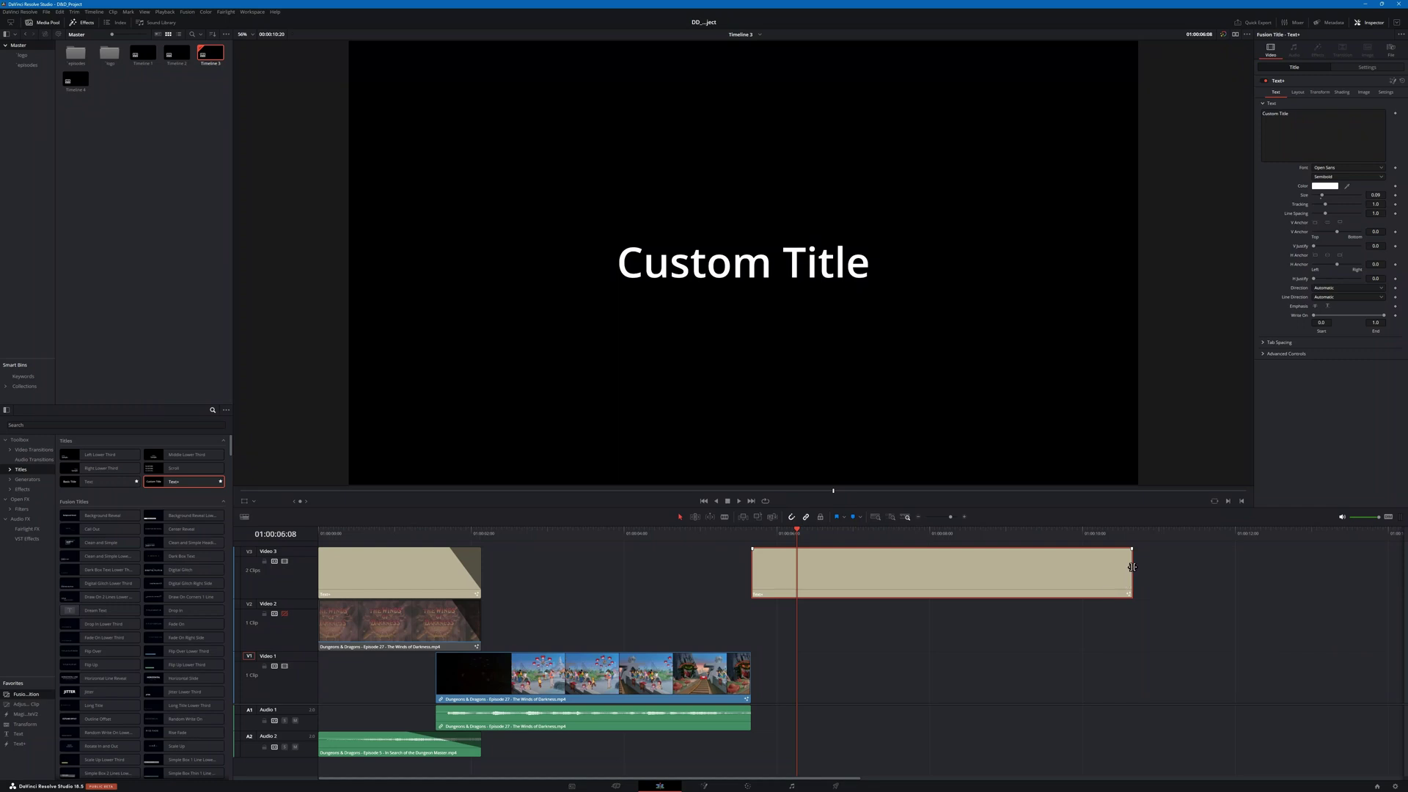
drag(1132, 566, 970, 574)
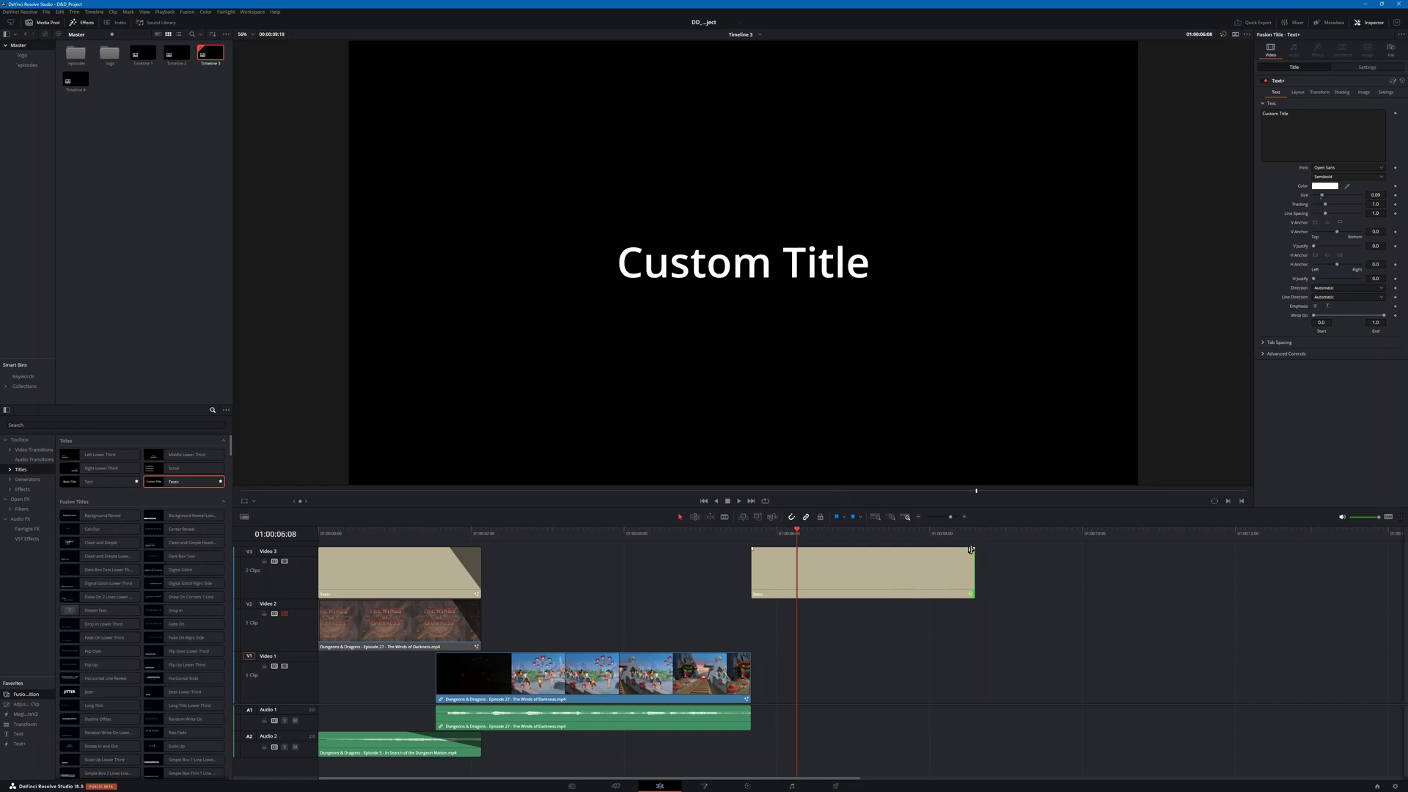
drag(973, 548, 943, 550)
drag(943, 550, 944, 550)
Step: Replace the new title's text with "Episode 01"
mouse_move(823, 576)
click(809, 578)
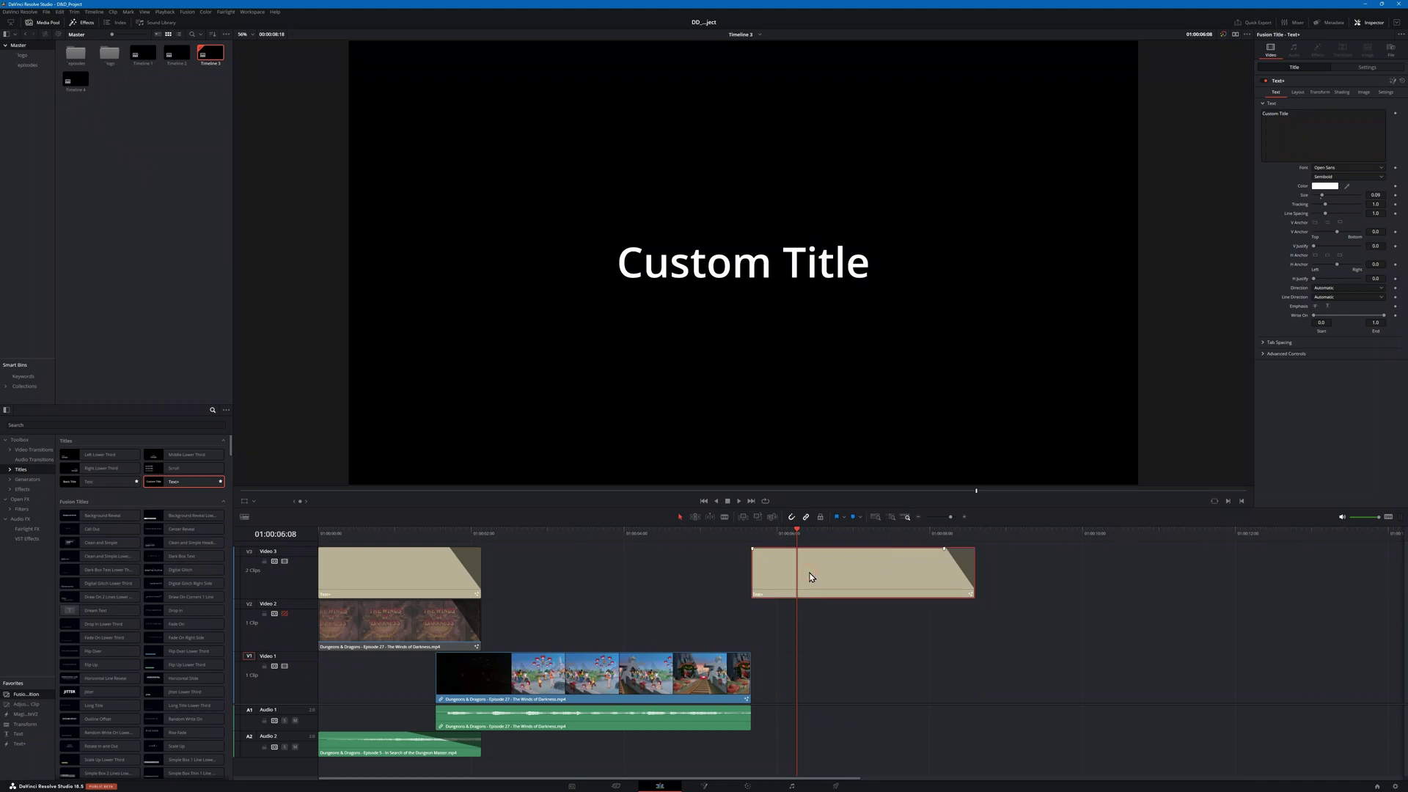
triple_click(1304, 113)
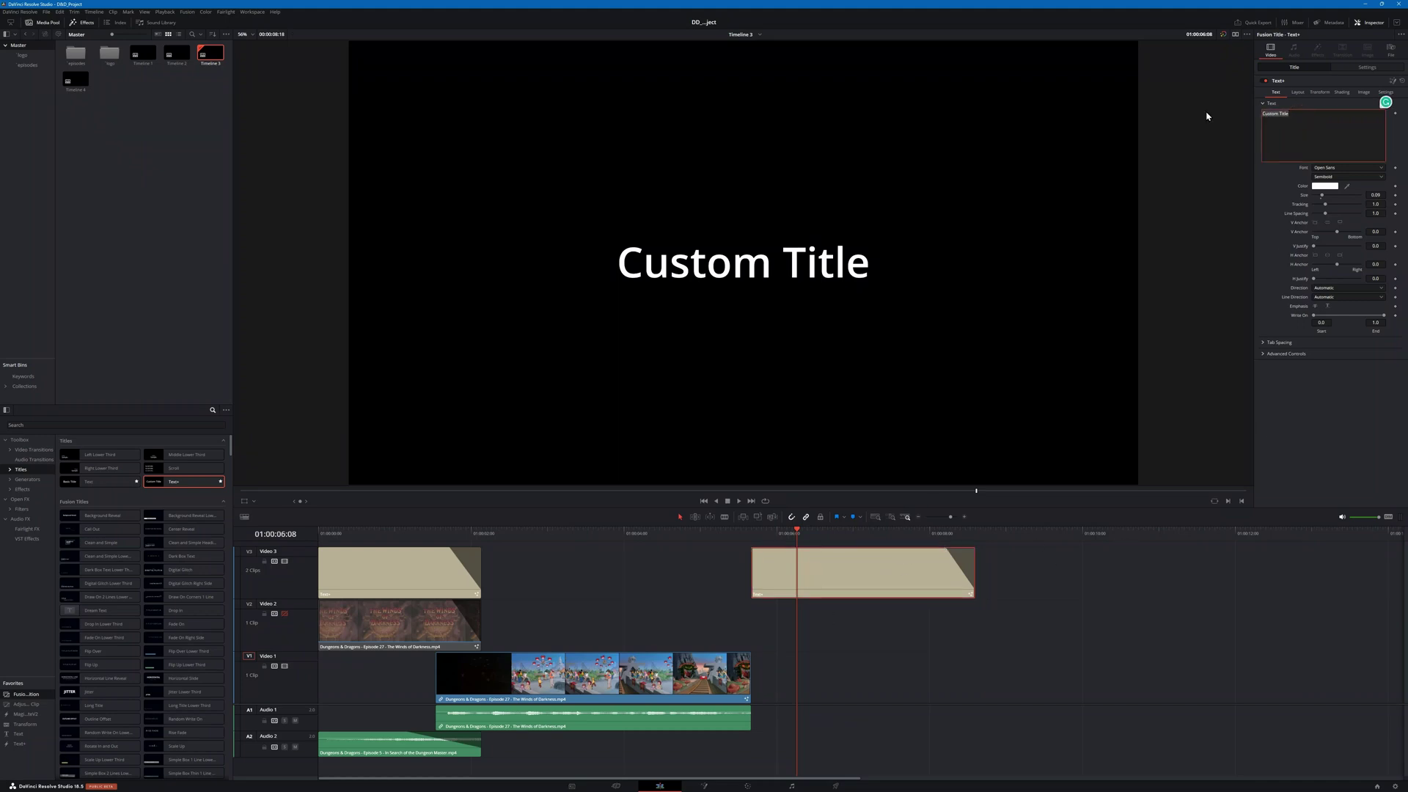
text(E)
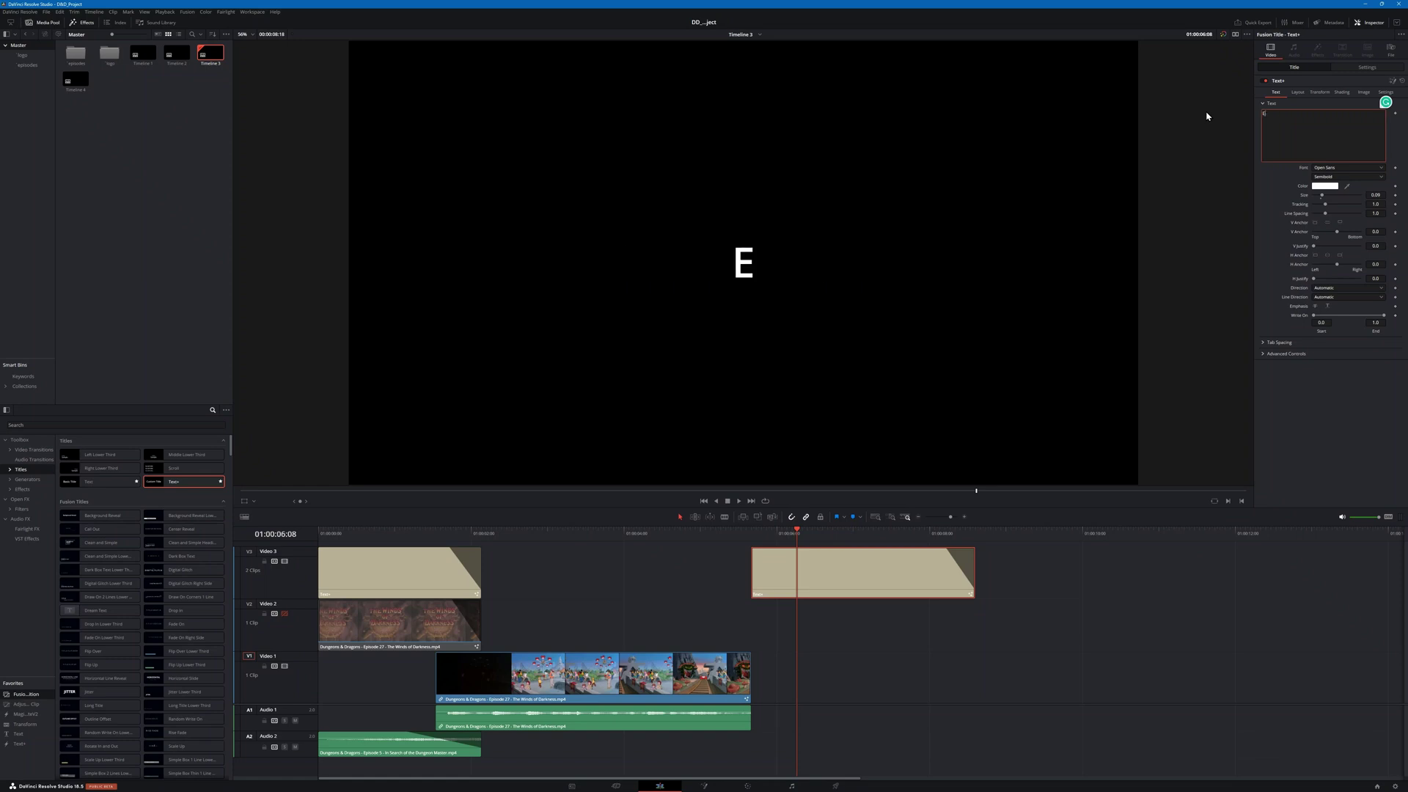
text(pisode)
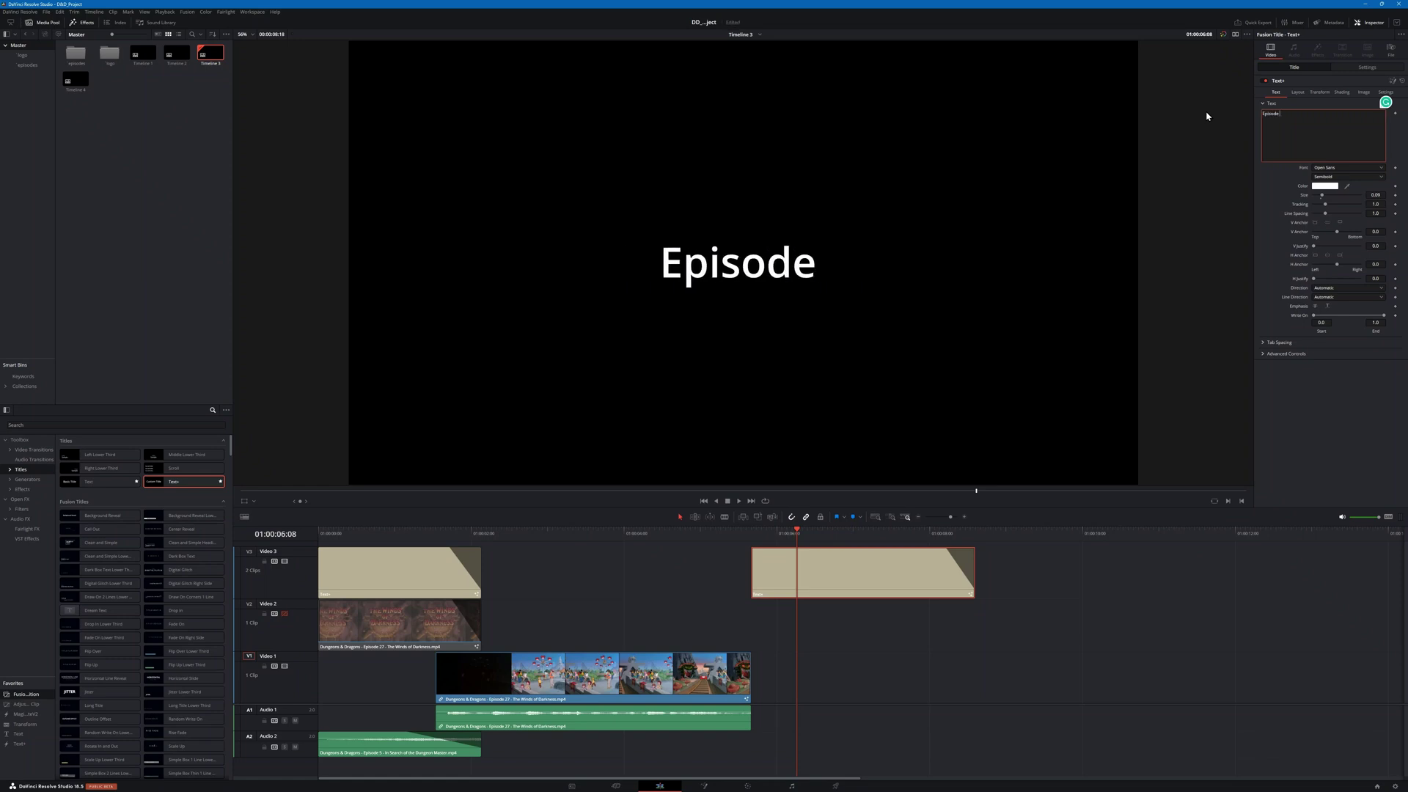
text( 01)
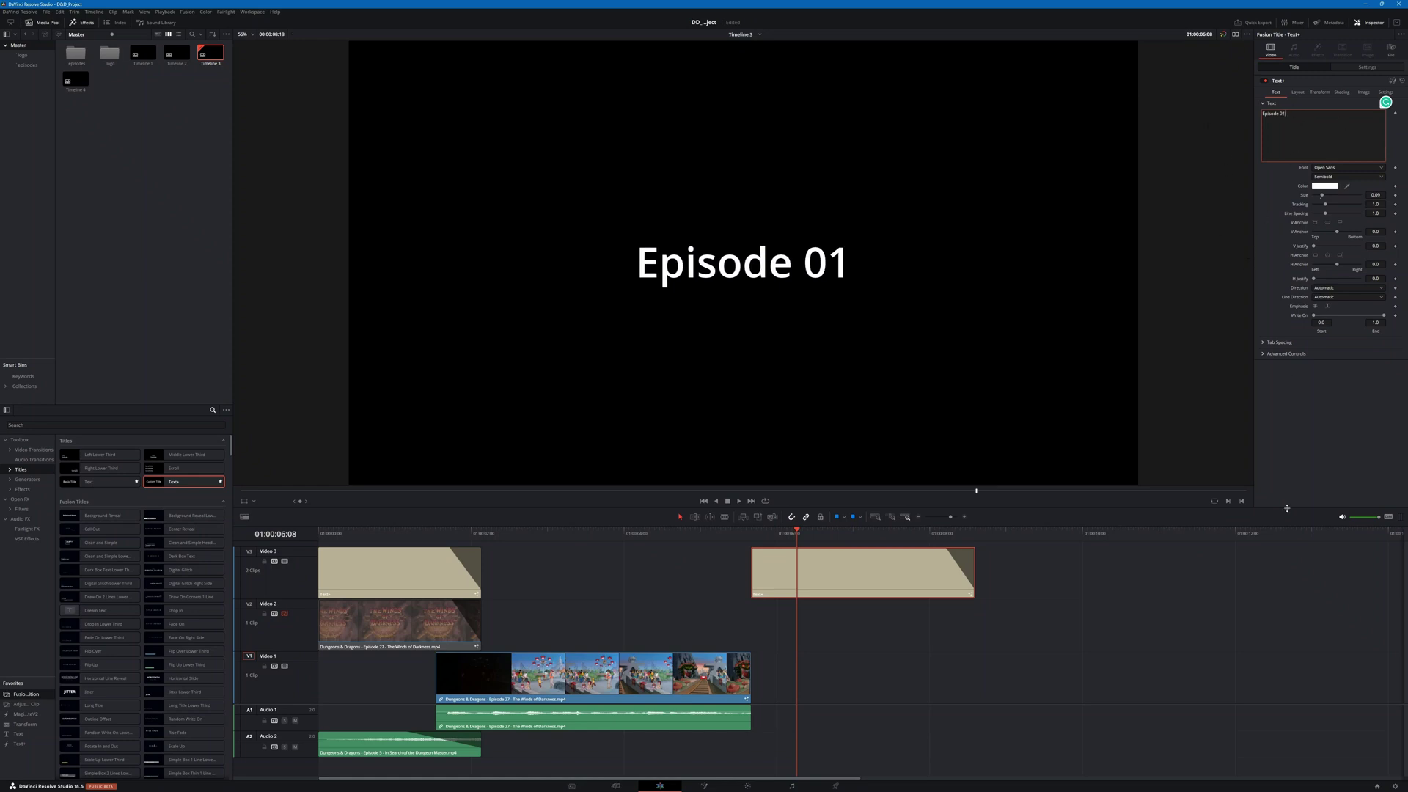
click(1378, 167)
scroll(1331, 256, up, 4)
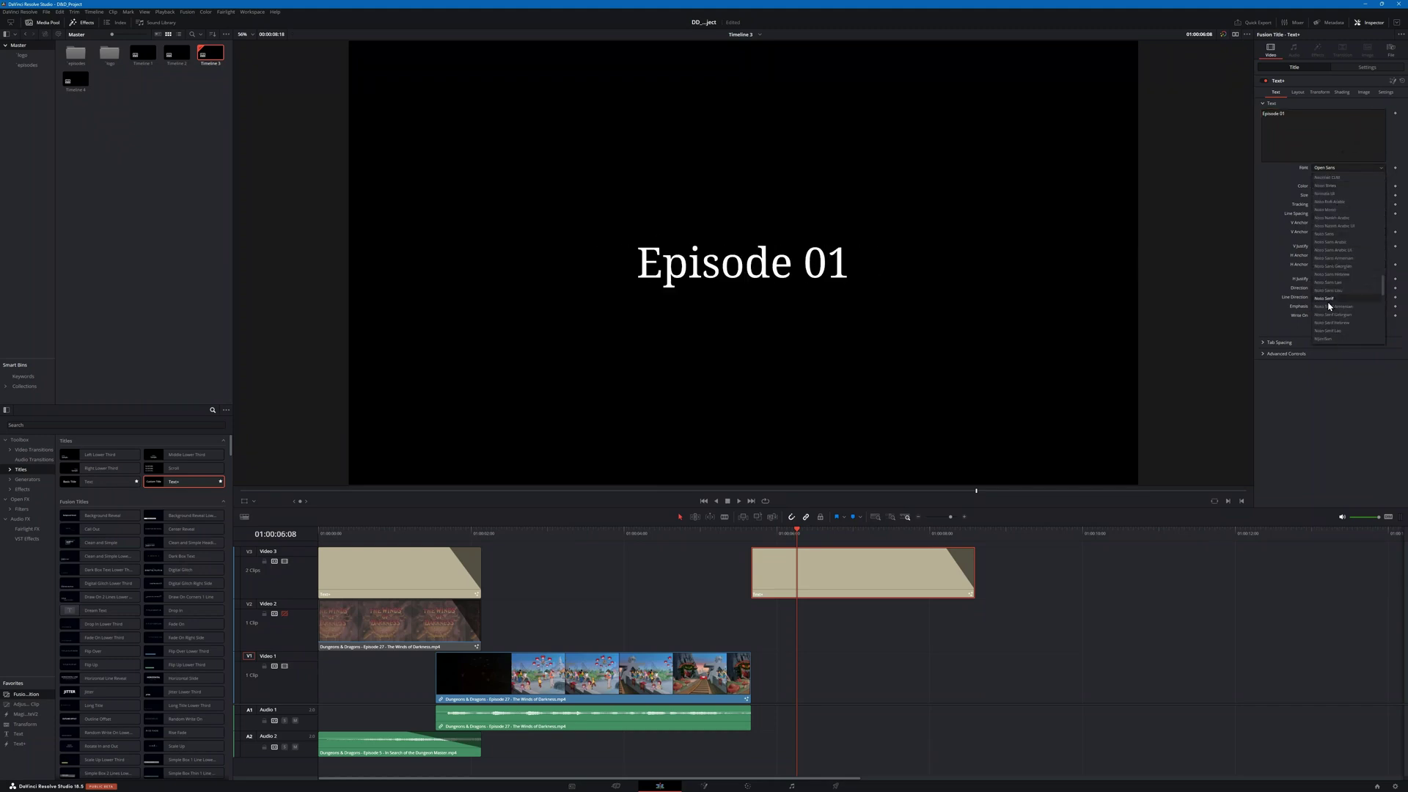
scroll(1340, 260, up, 20)
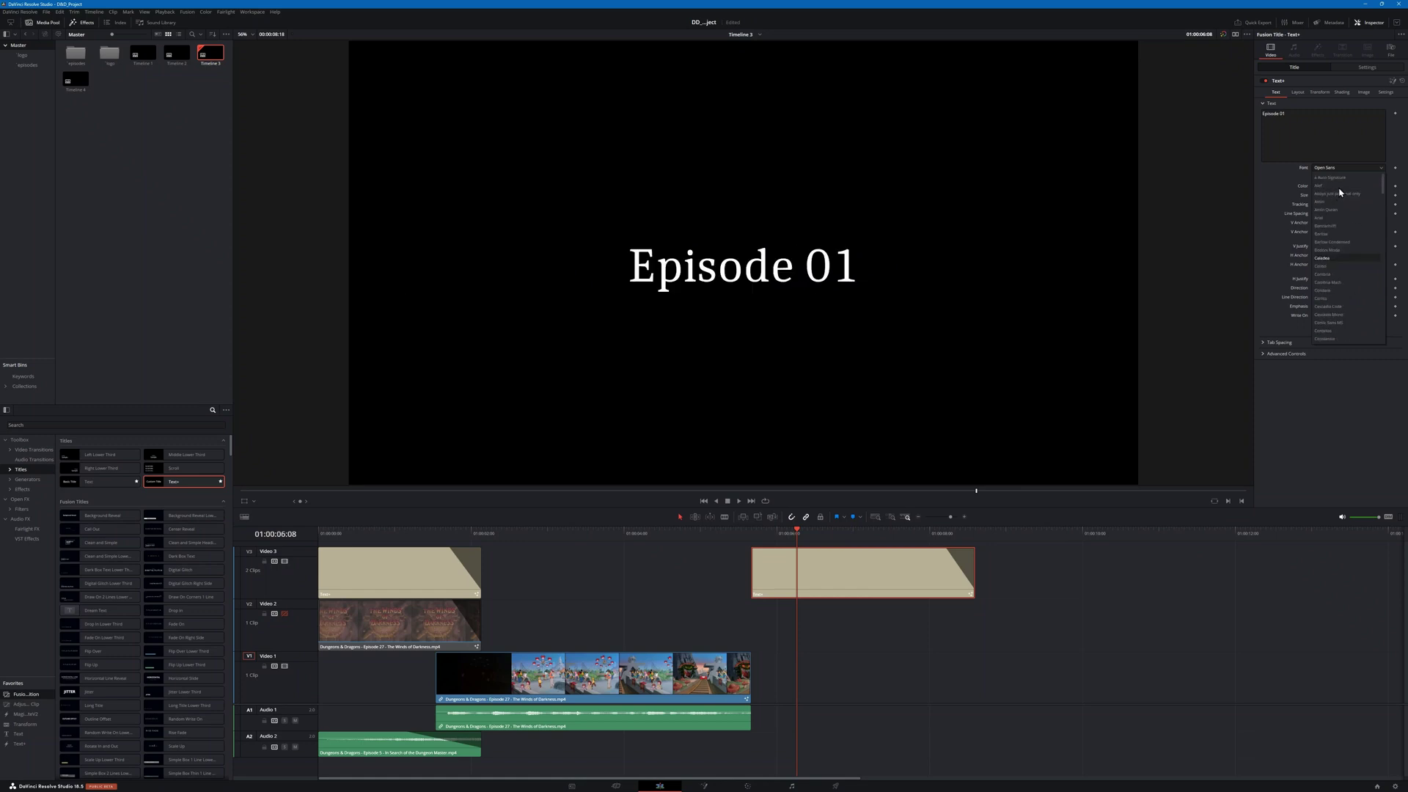
scroll(1340, 187, up, 3)
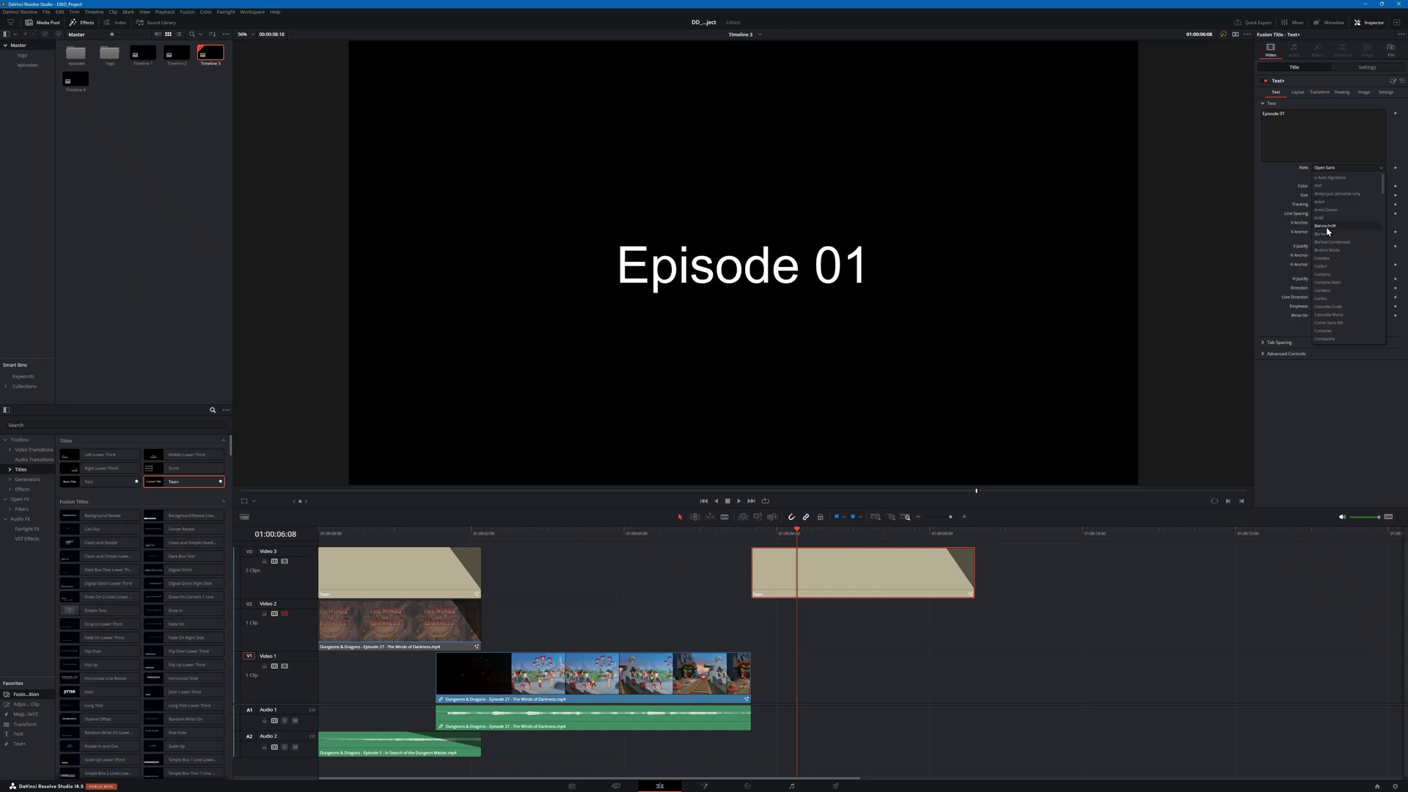
Step: Check the Episode 27 title's font, set the Episode 01 title to Masquerade, and play that title back
click(382, 532)
click(408, 573)
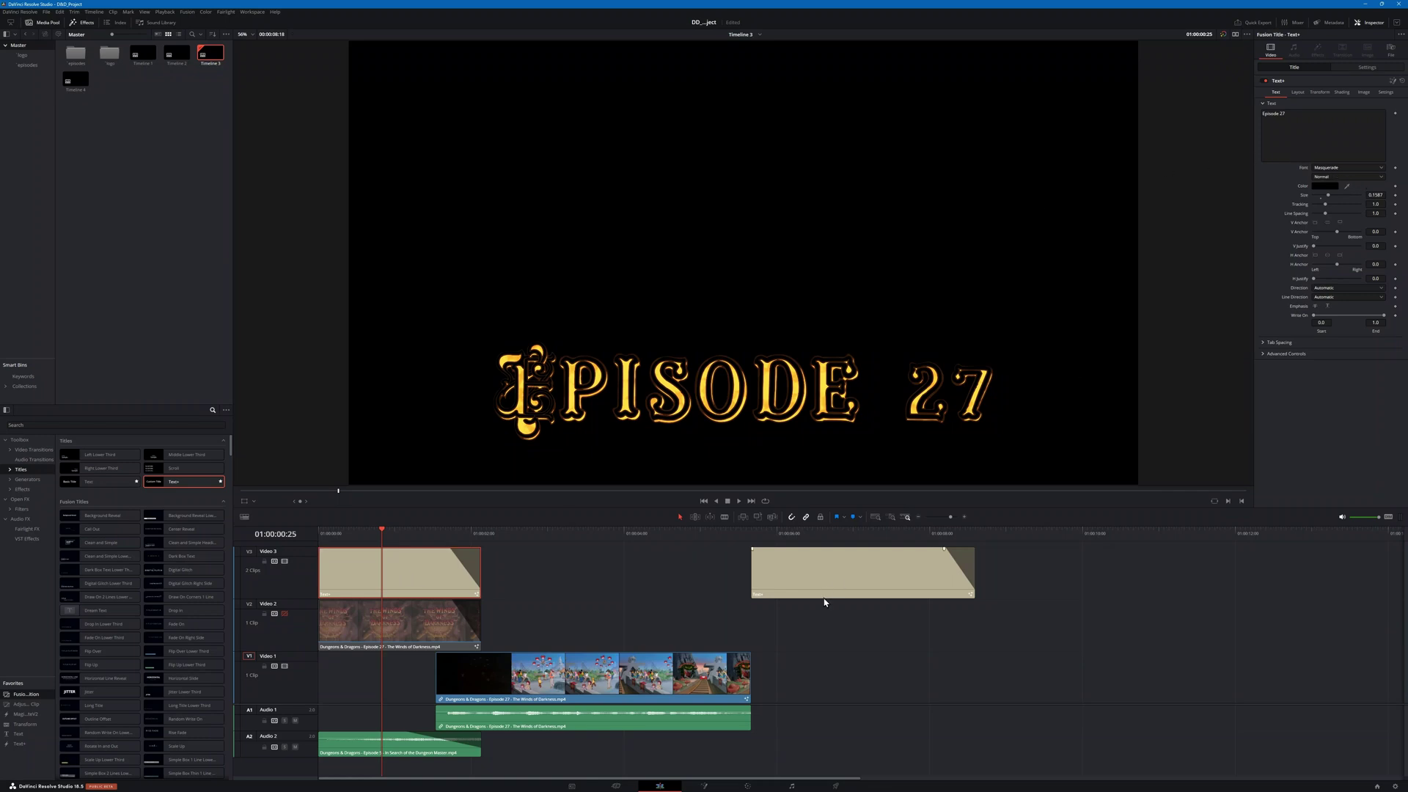
click(841, 569)
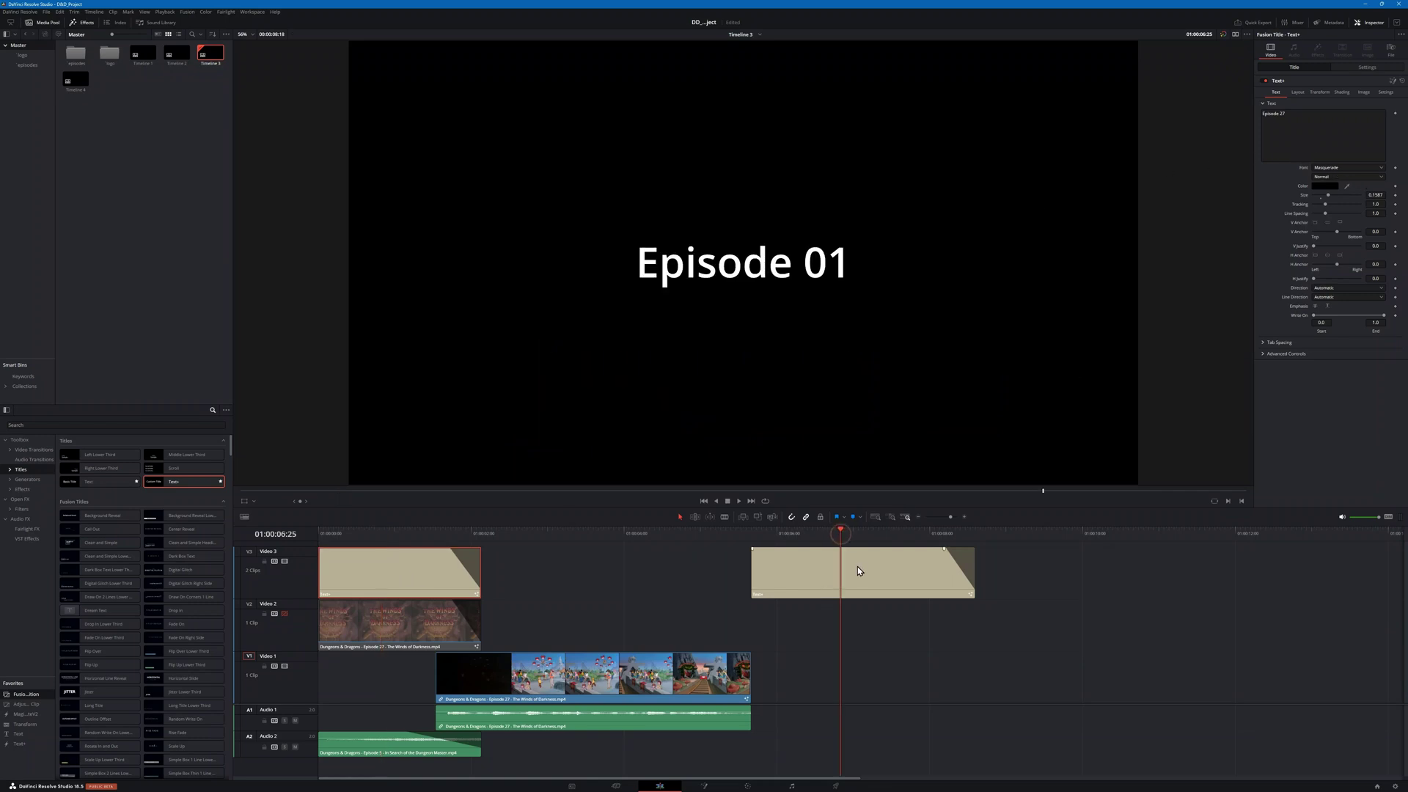
click(1357, 168)
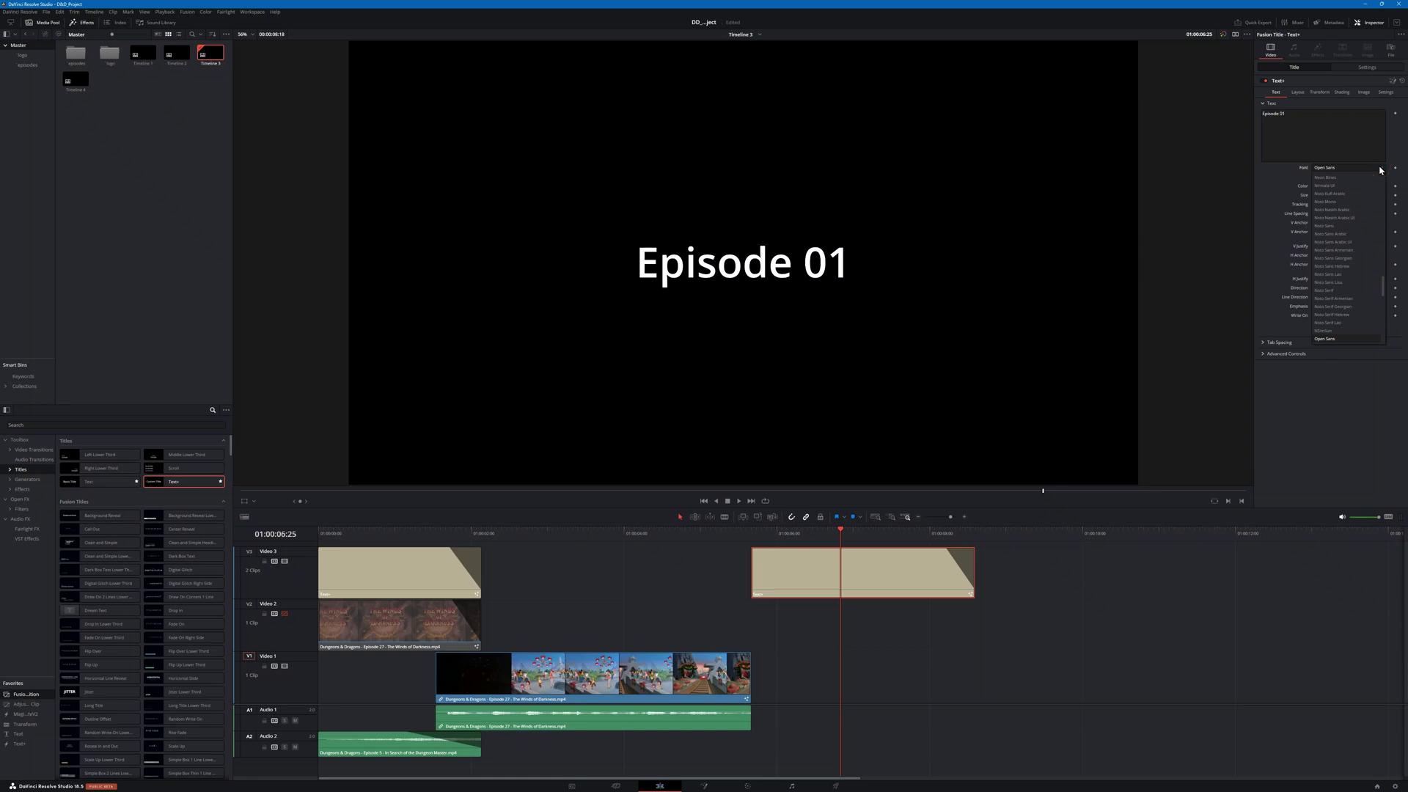
key(m)
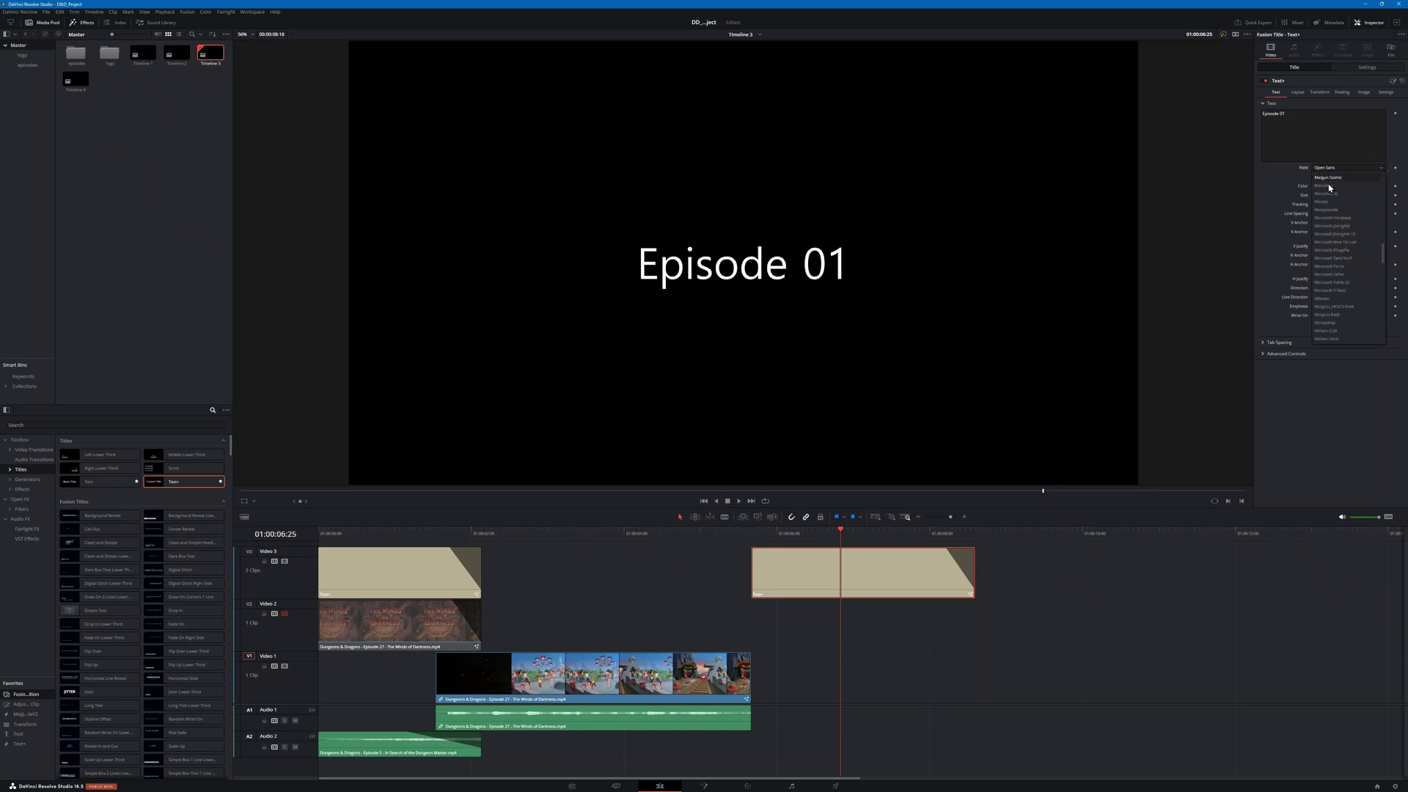
click(1330, 211)
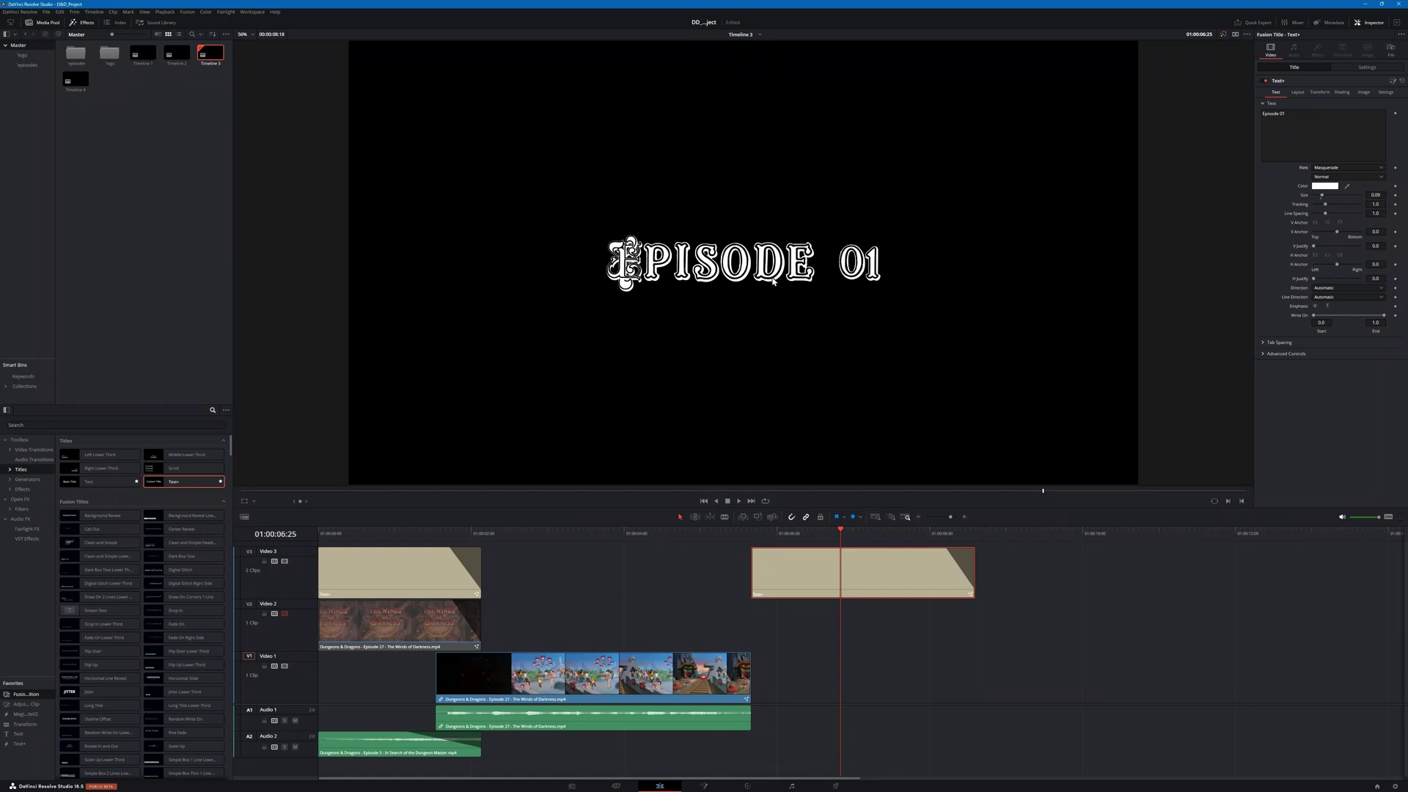
click(777, 534)
key(space)
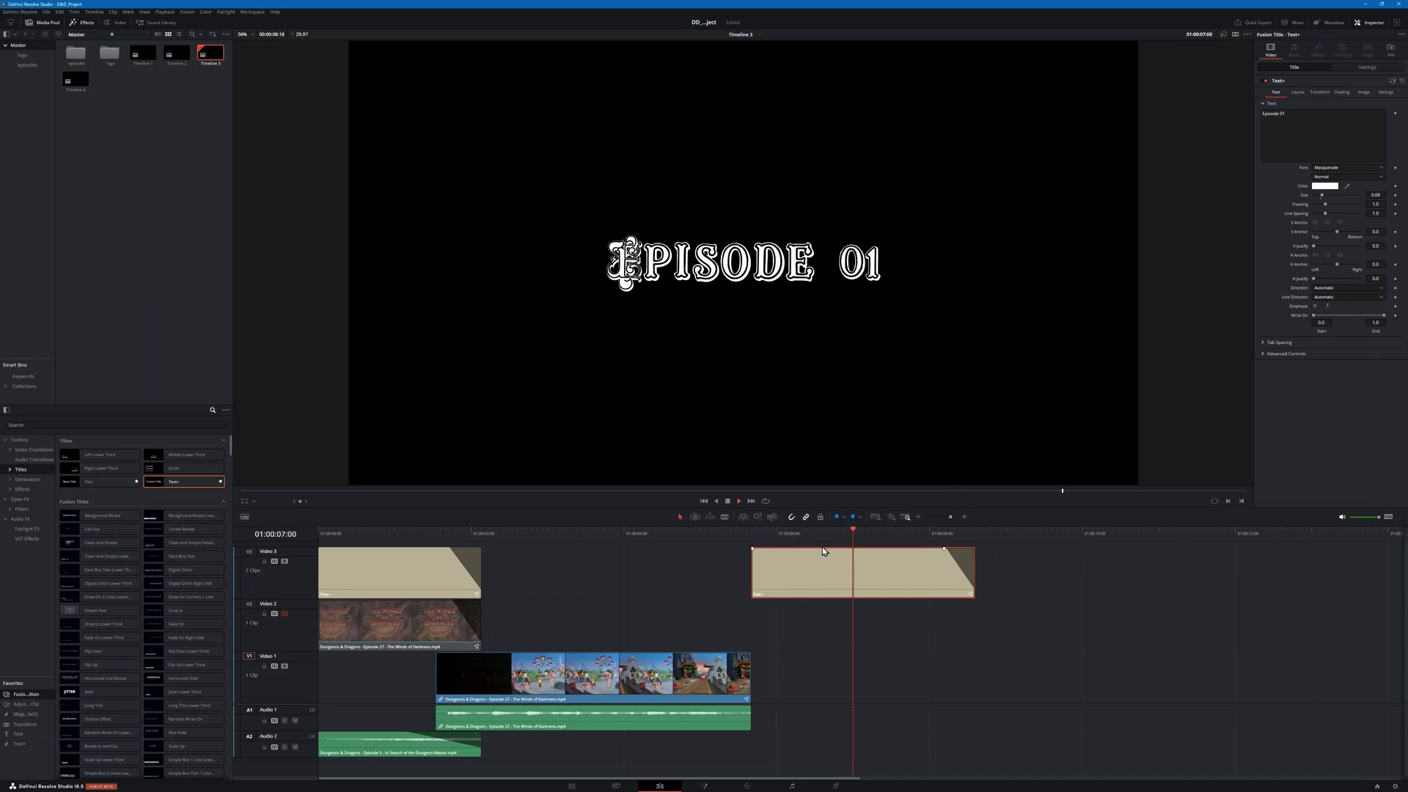
Step: Mute the Audio 2 track and play back the Episode 27 title from near the timeline's start
click(333, 535)
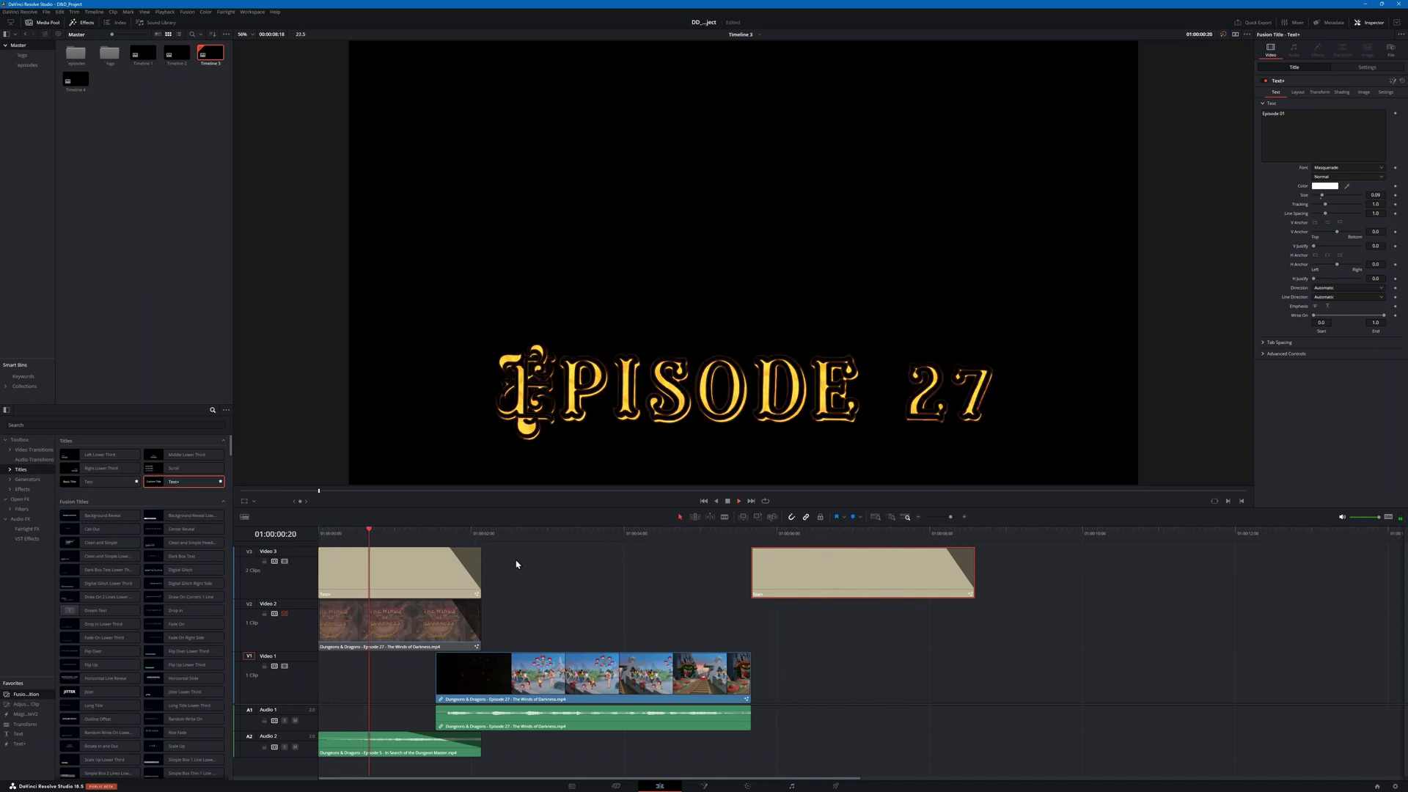
click(295, 747)
click(335, 534)
key(space)
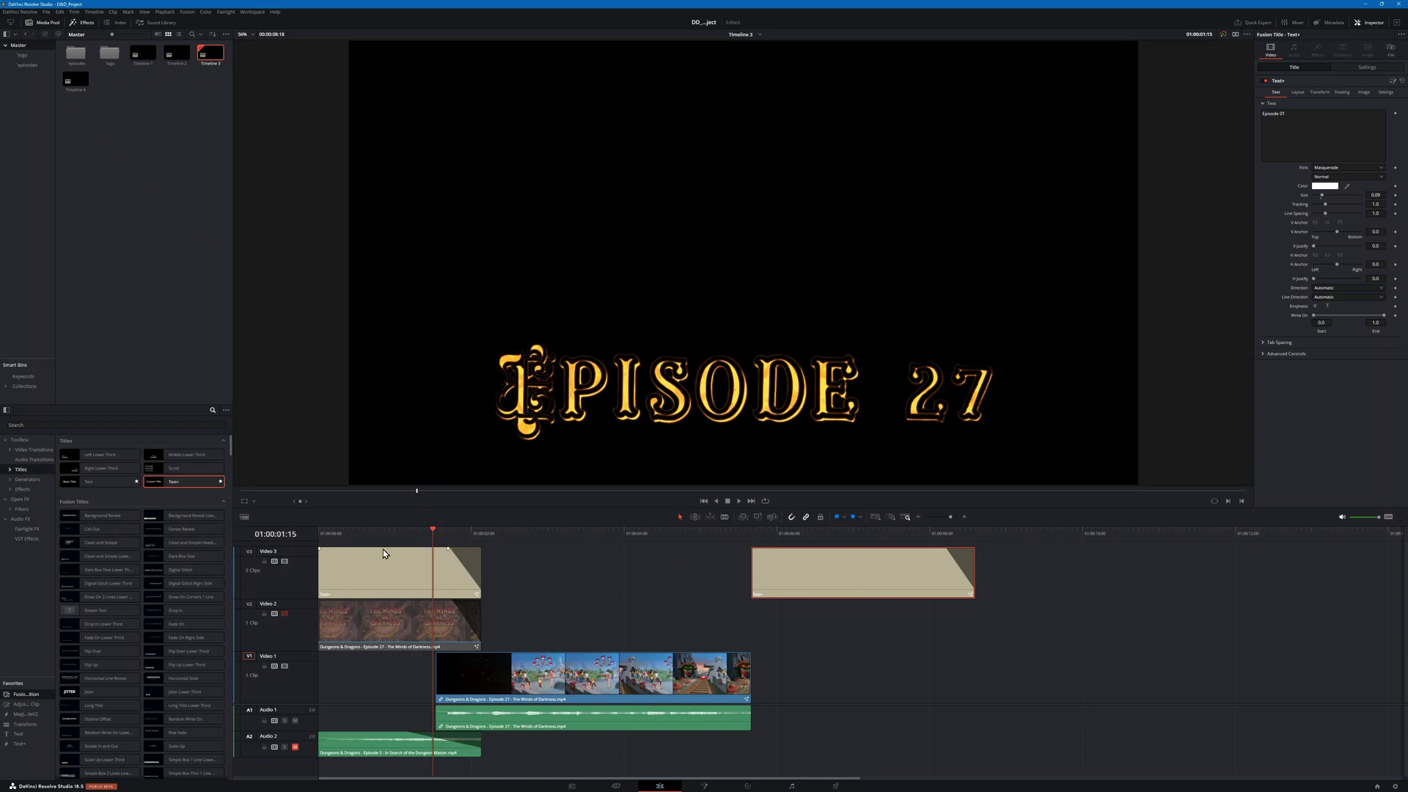
Step: Open the Episode 27 title's node composition on the Fusion page
drag(432, 531, 374, 538)
click(389, 573)
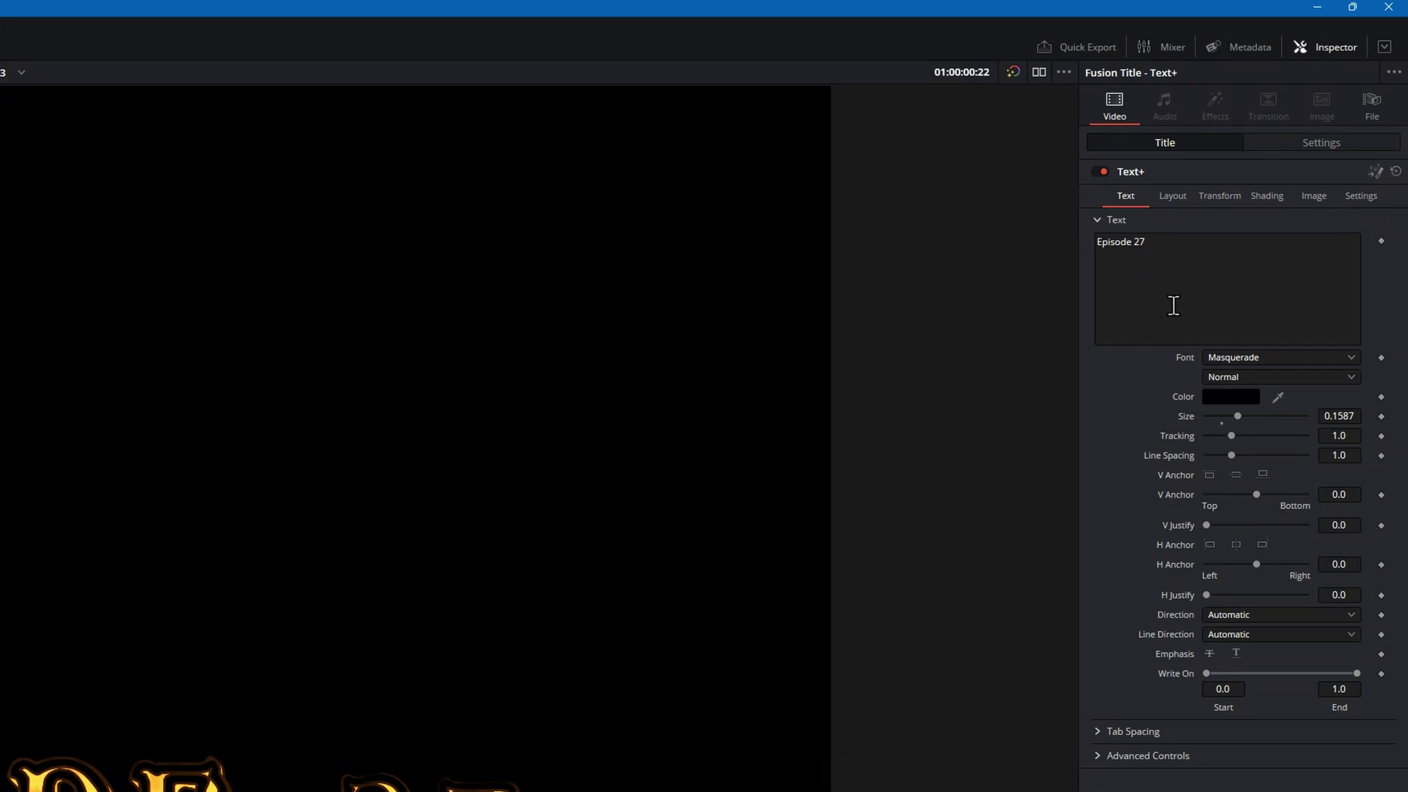
click(1375, 171)
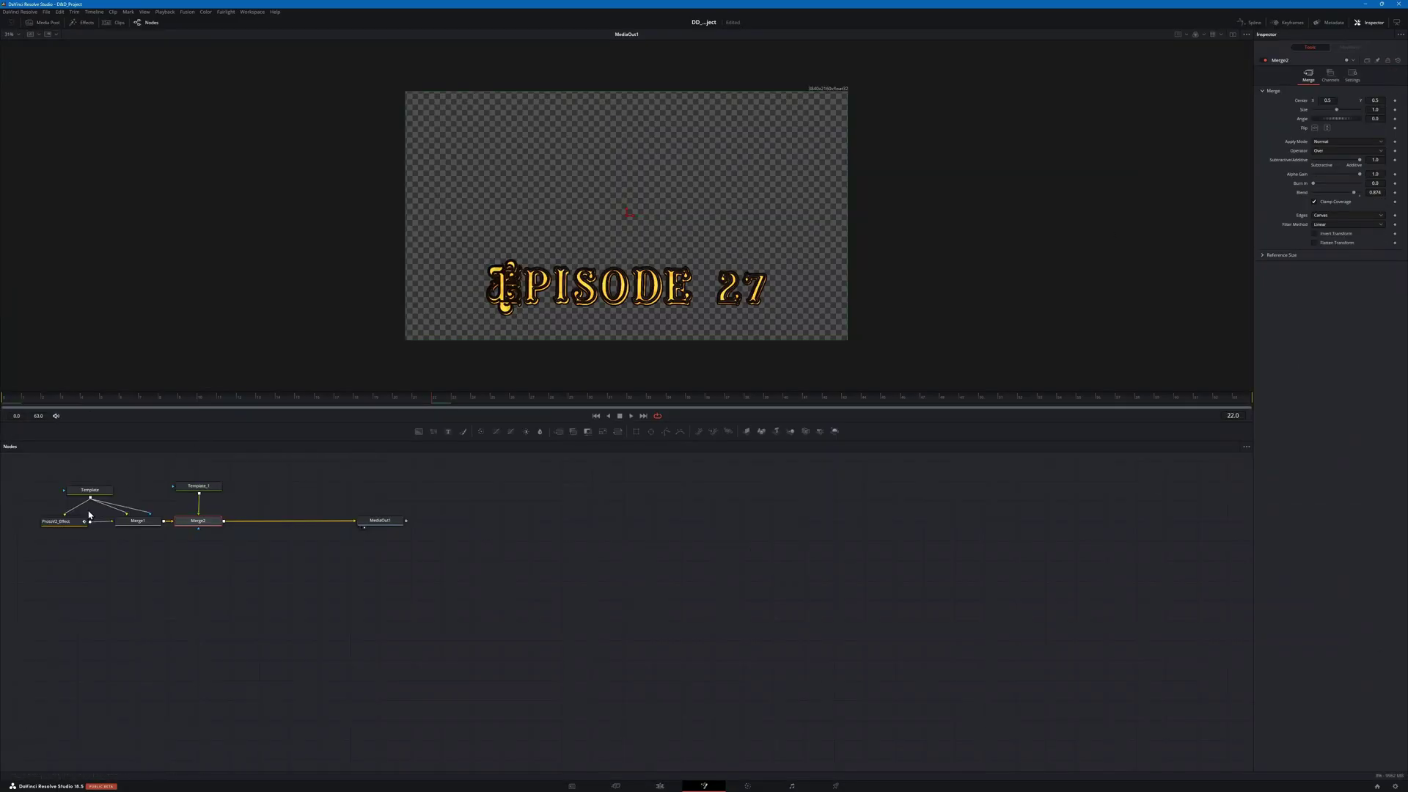
Step: Park the playhead on the Episode 01 title and open that title's composition on the Fusion page
click(662, 785)
click(849, 537)
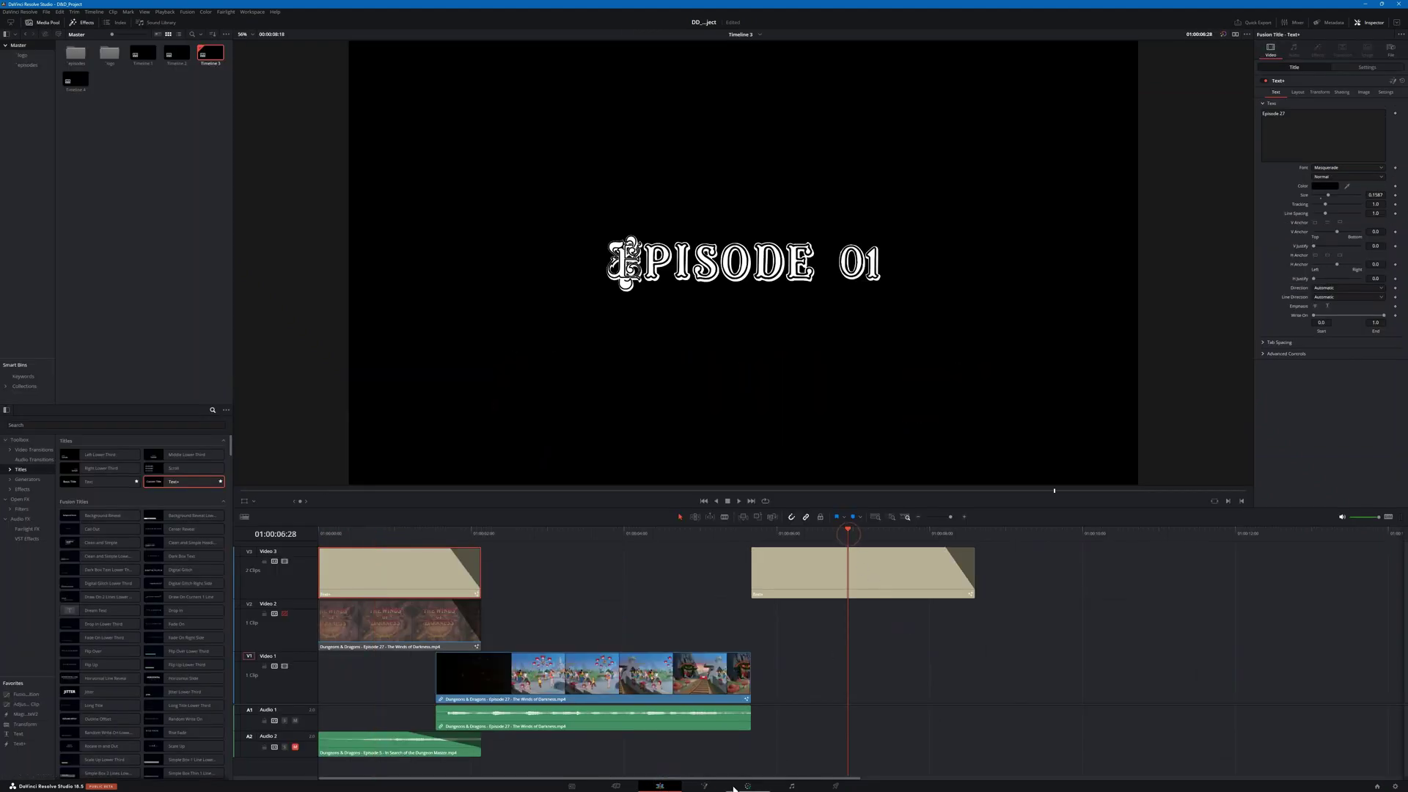
click(704, 785)
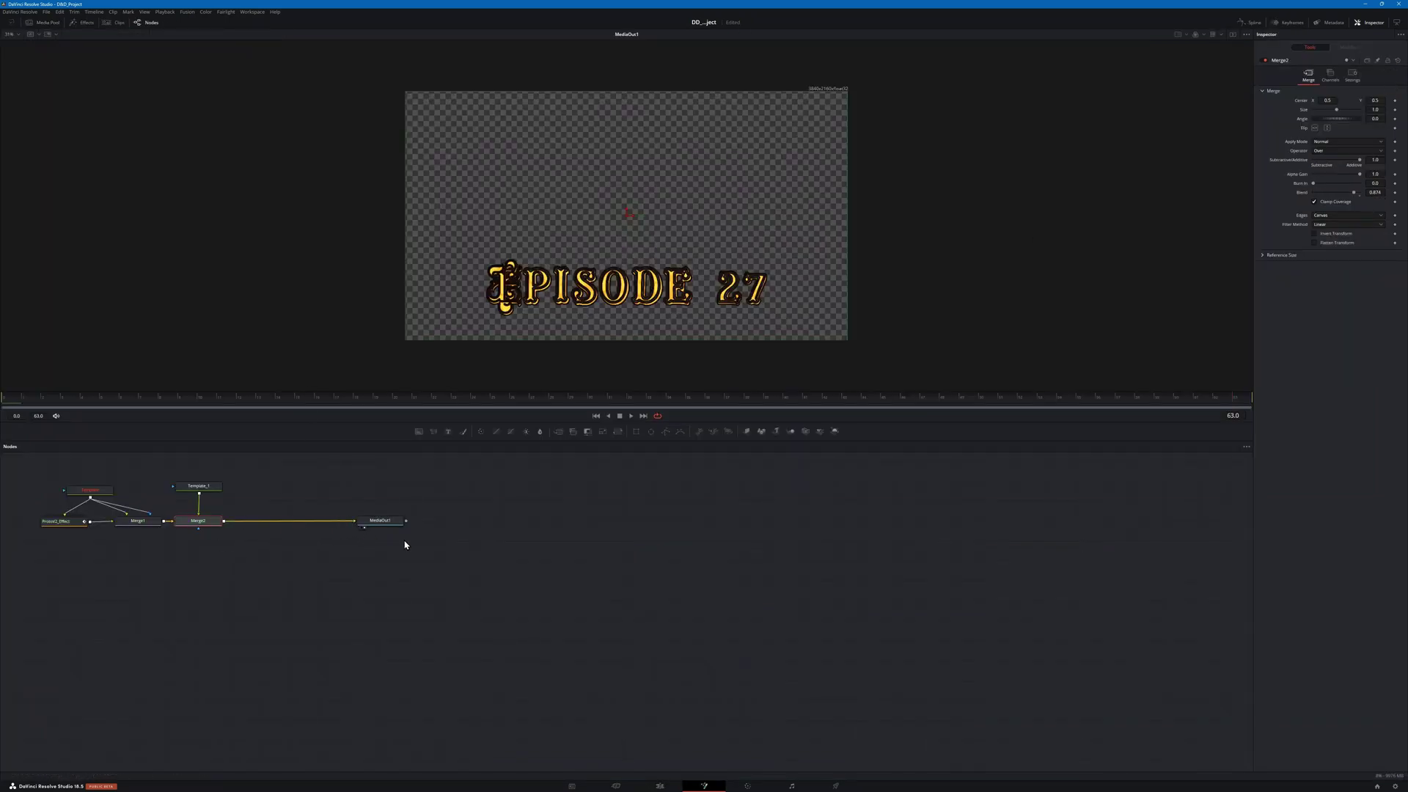
click(660, 785)
click(821, 577)
click(800, 535)
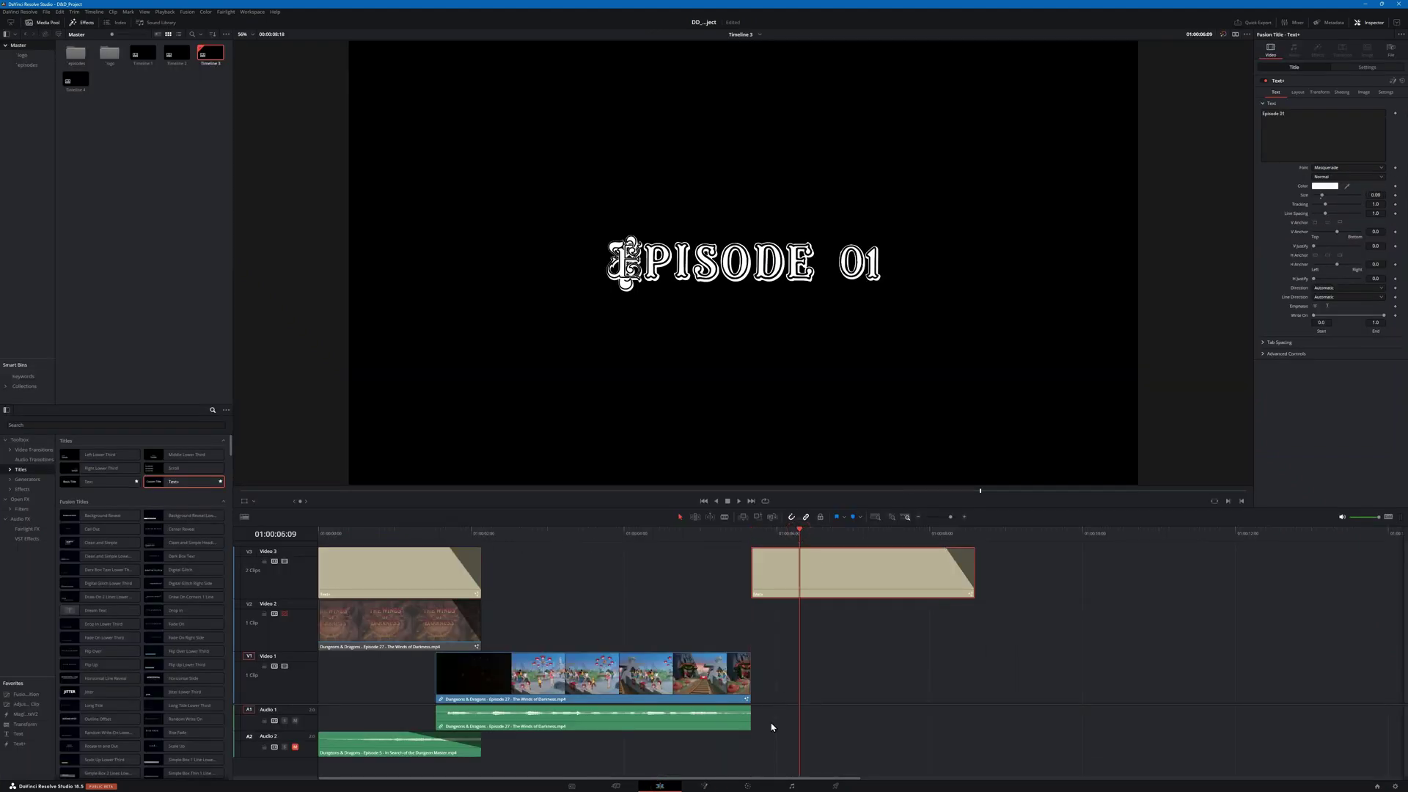
click(706, 786)
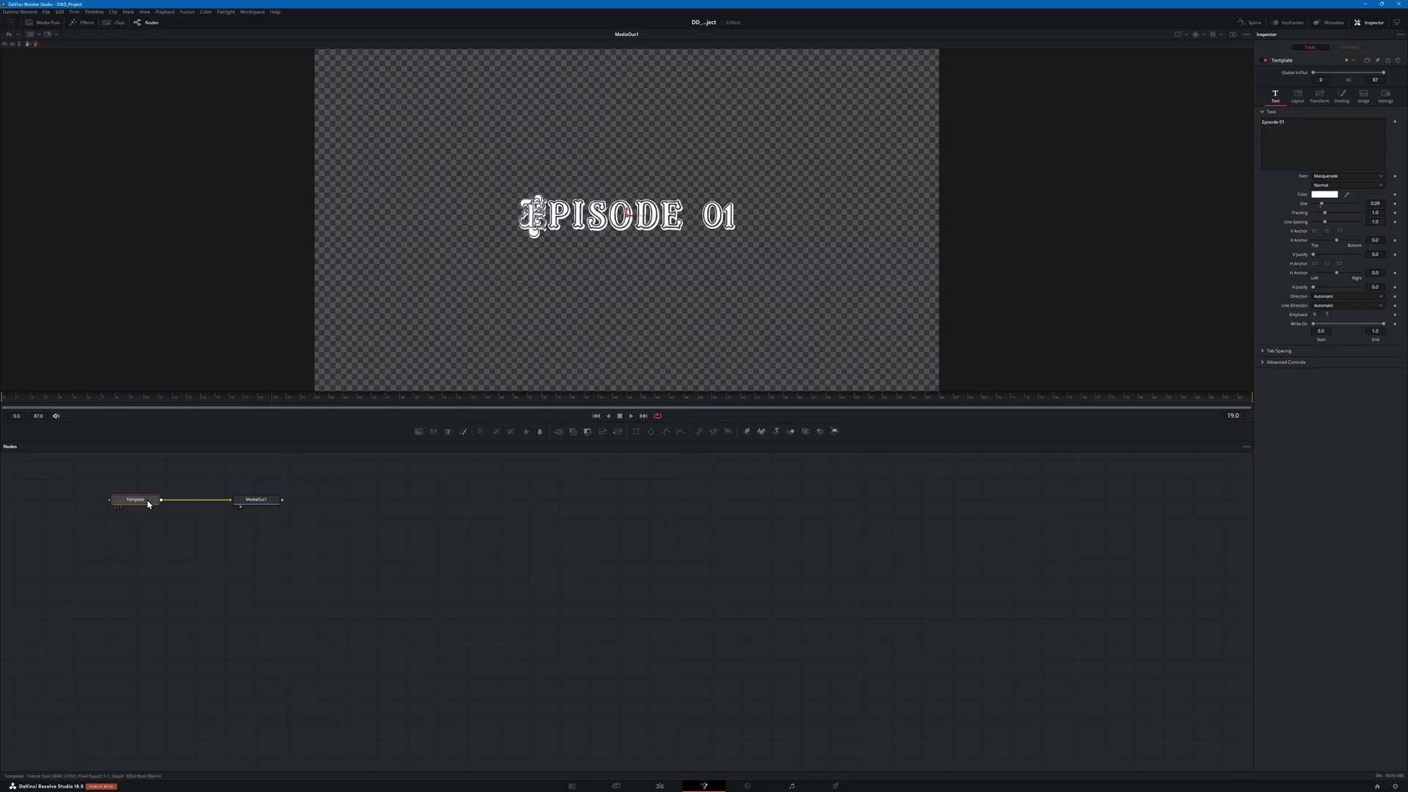
Step: Examine the Text, Layout, Transform and Shading settings of the Episode 01 title's Template node
click(132, 498)
click(135, 559)
click(132, 499)
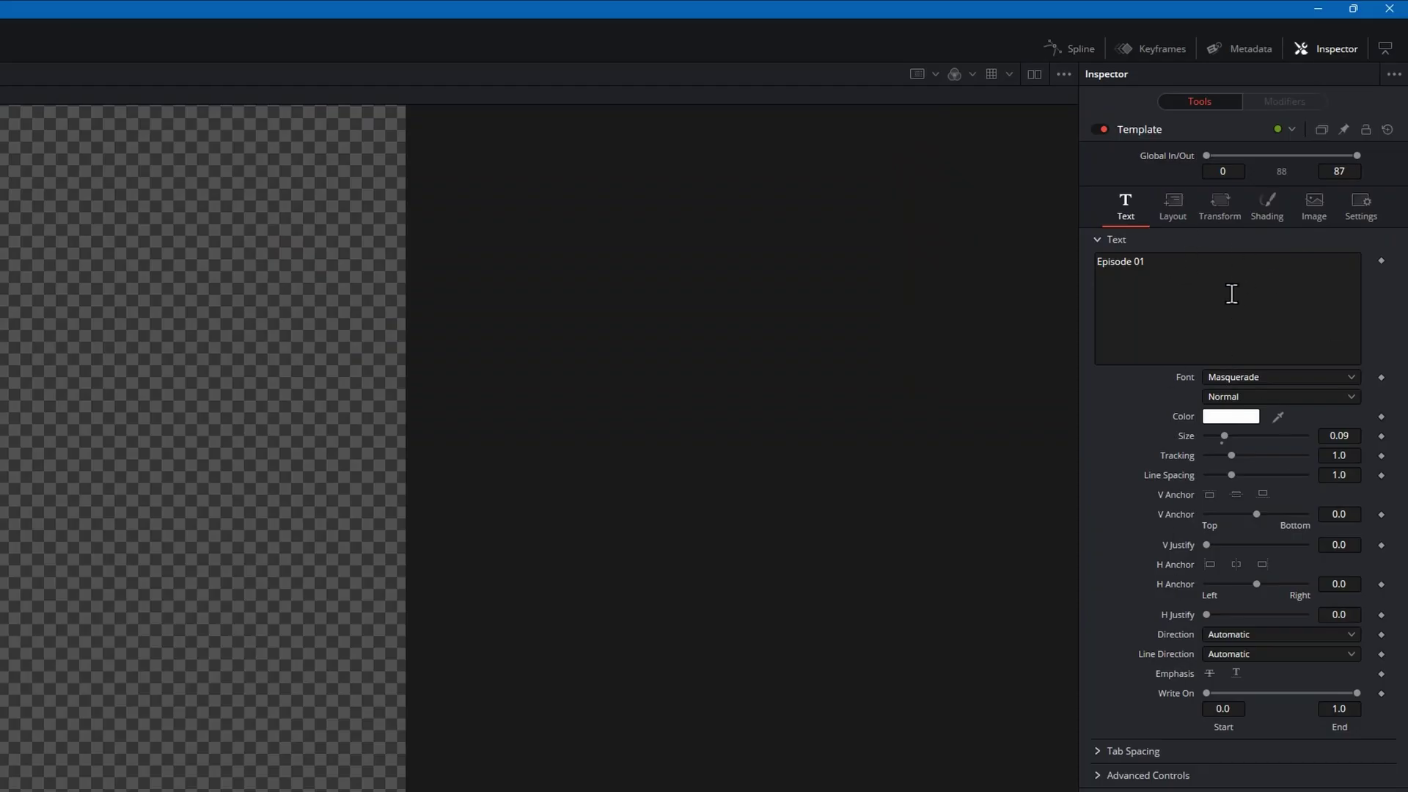
click(1170, 209)
click(1218, 208)
click(1266, 209)
click(1125, 203)
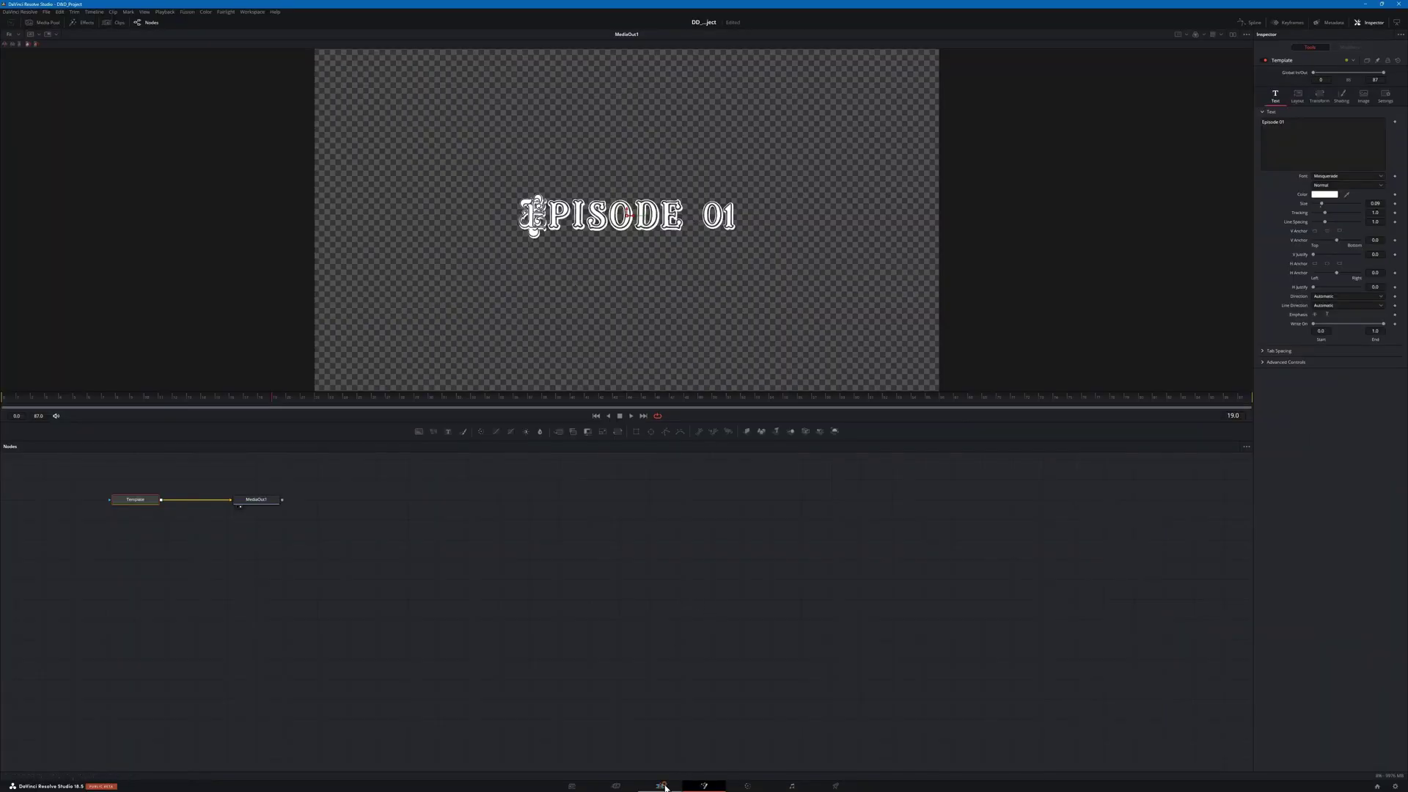
Step: Return to the Edit page and compare the text settings of the Episode 27 and Episode 01 titles
click(664, 785)
click(374, 539)
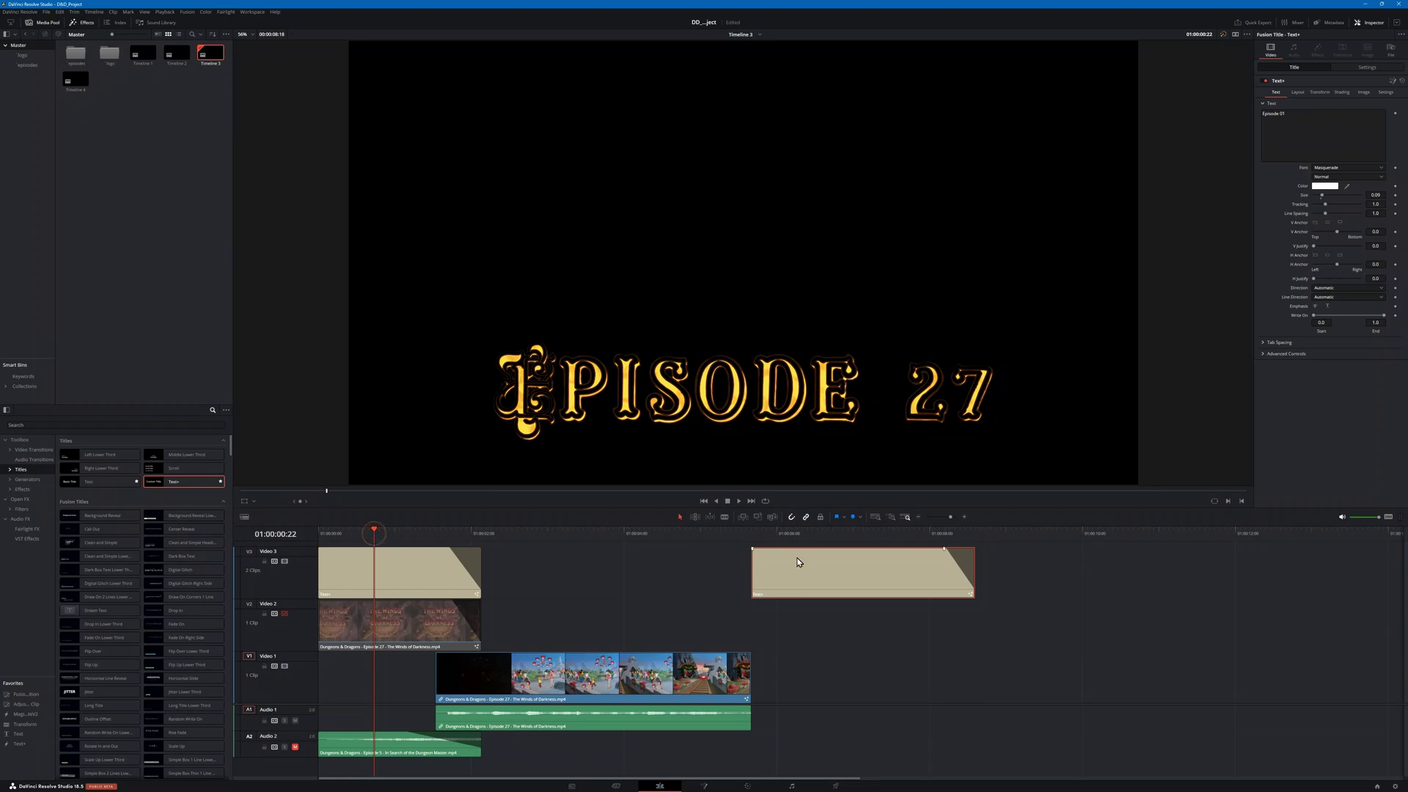
click(416, 574)
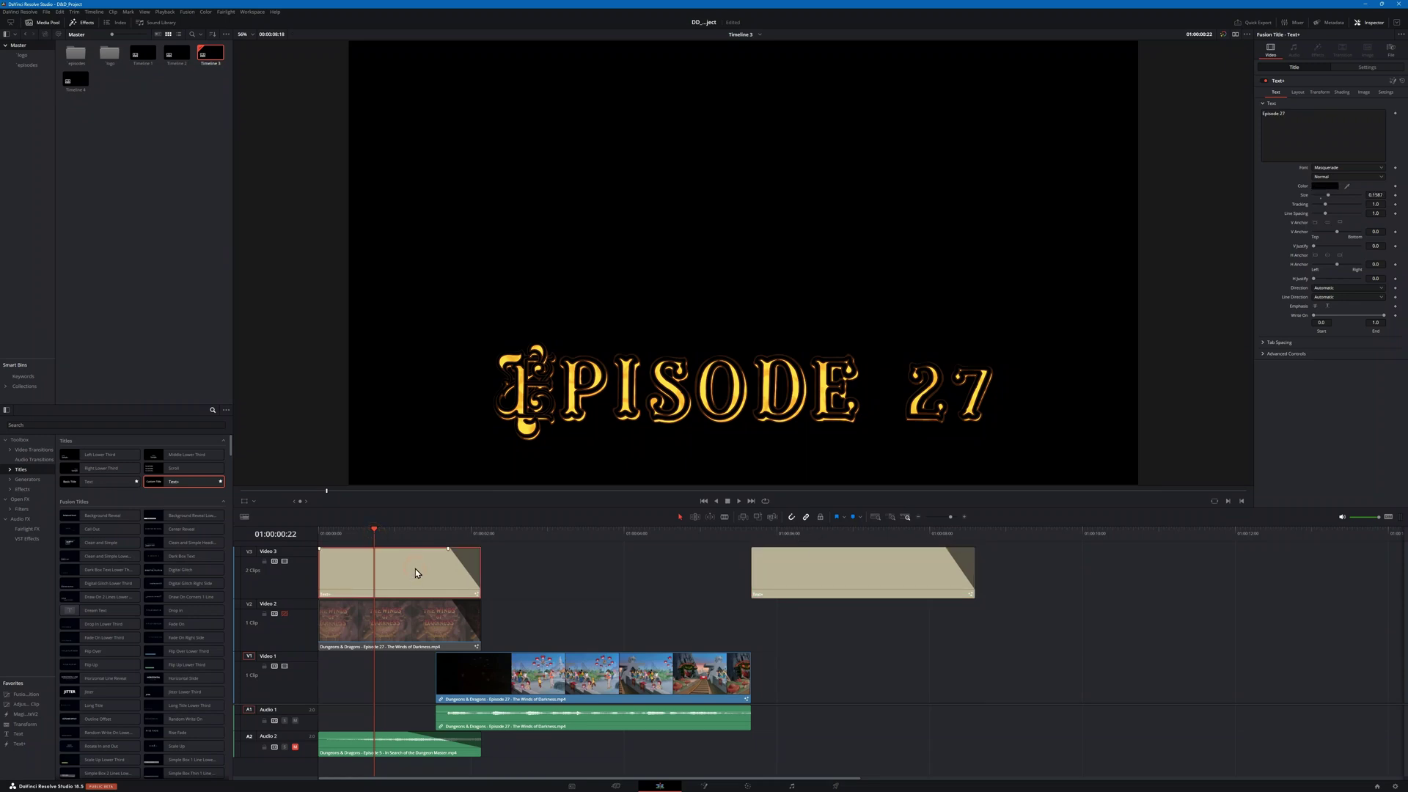
click(824, 579)
click(856, 531)
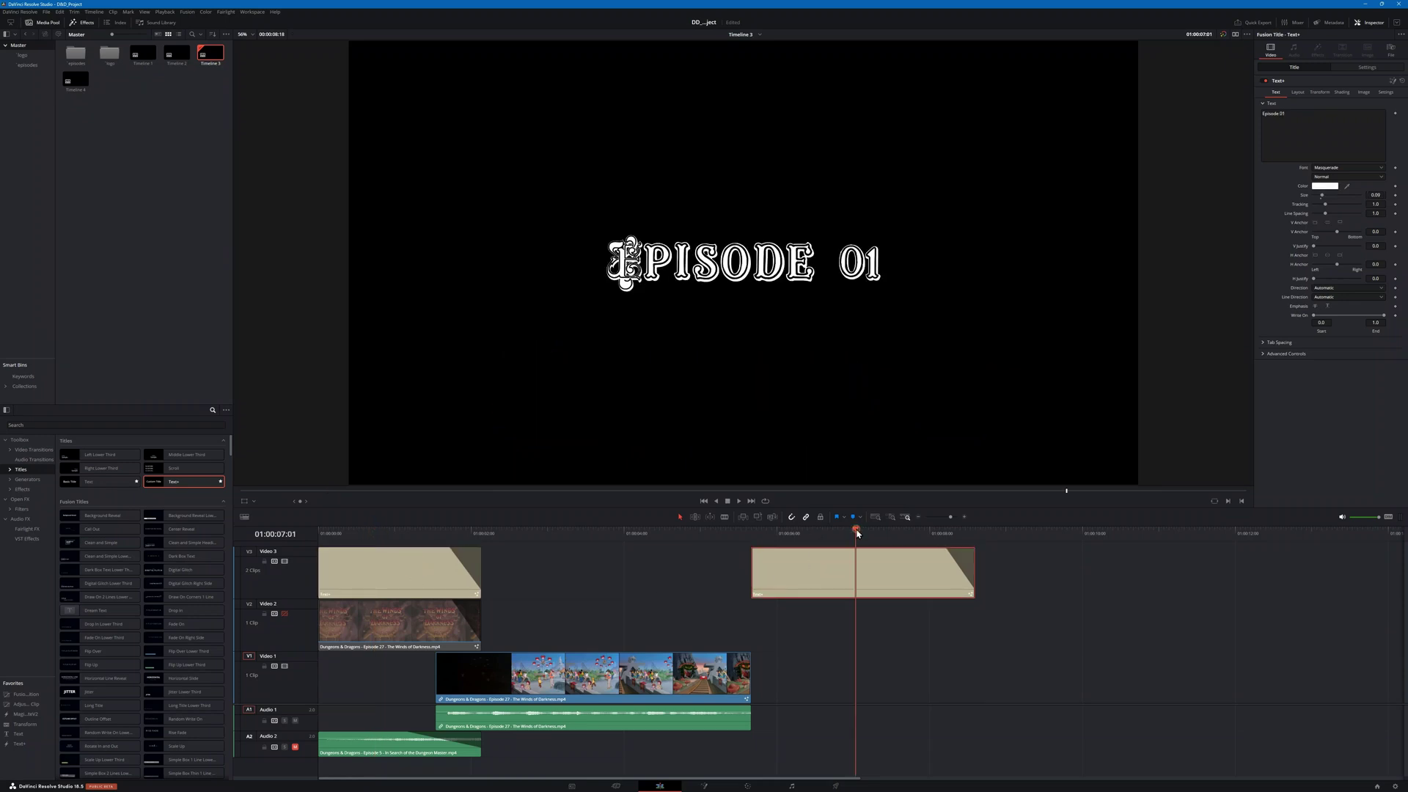
click(1319, 93)
click(1276, 94)
Step: Open the Episode 27 title's composition in Fusion and select its Template node
click(386, 537)
click(399, 565)
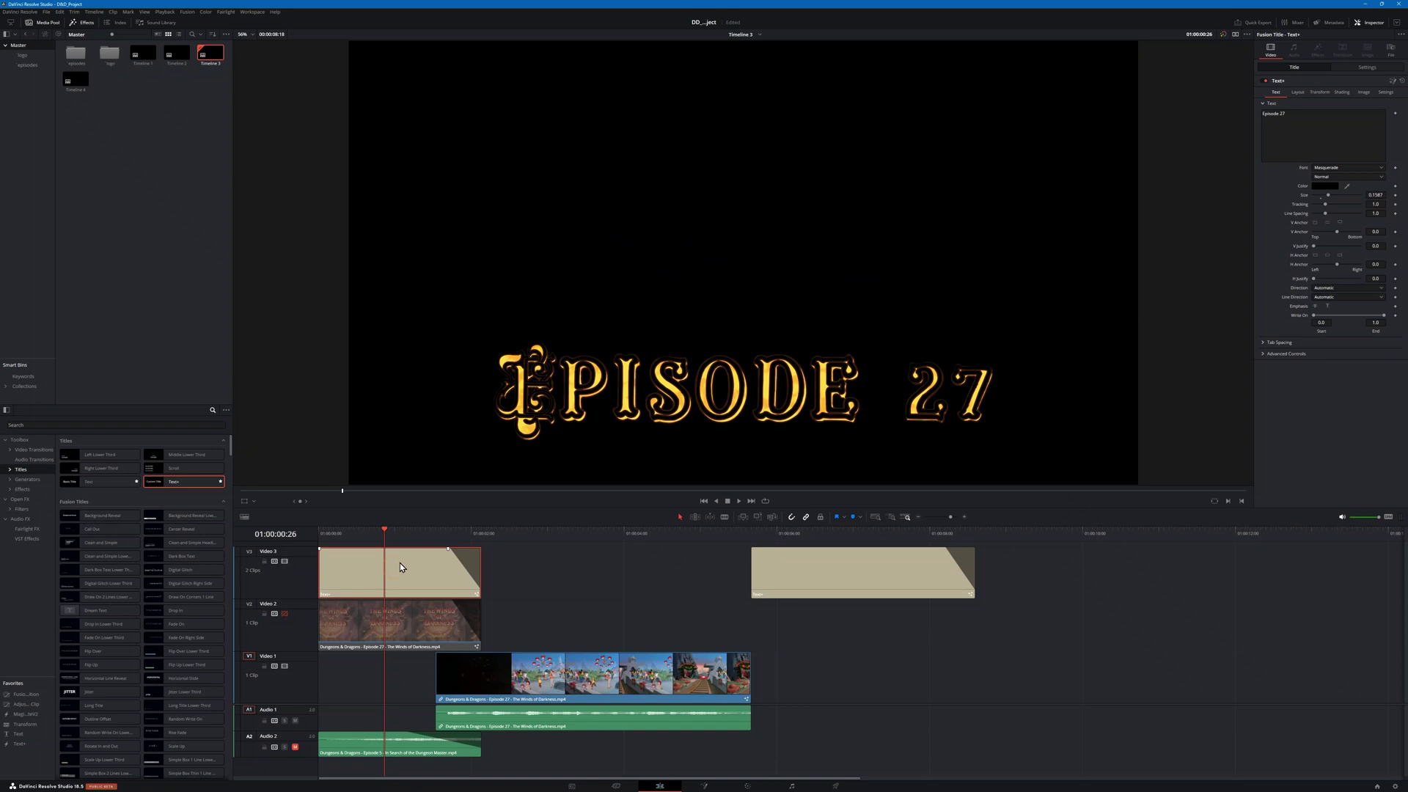
click(706, 785)
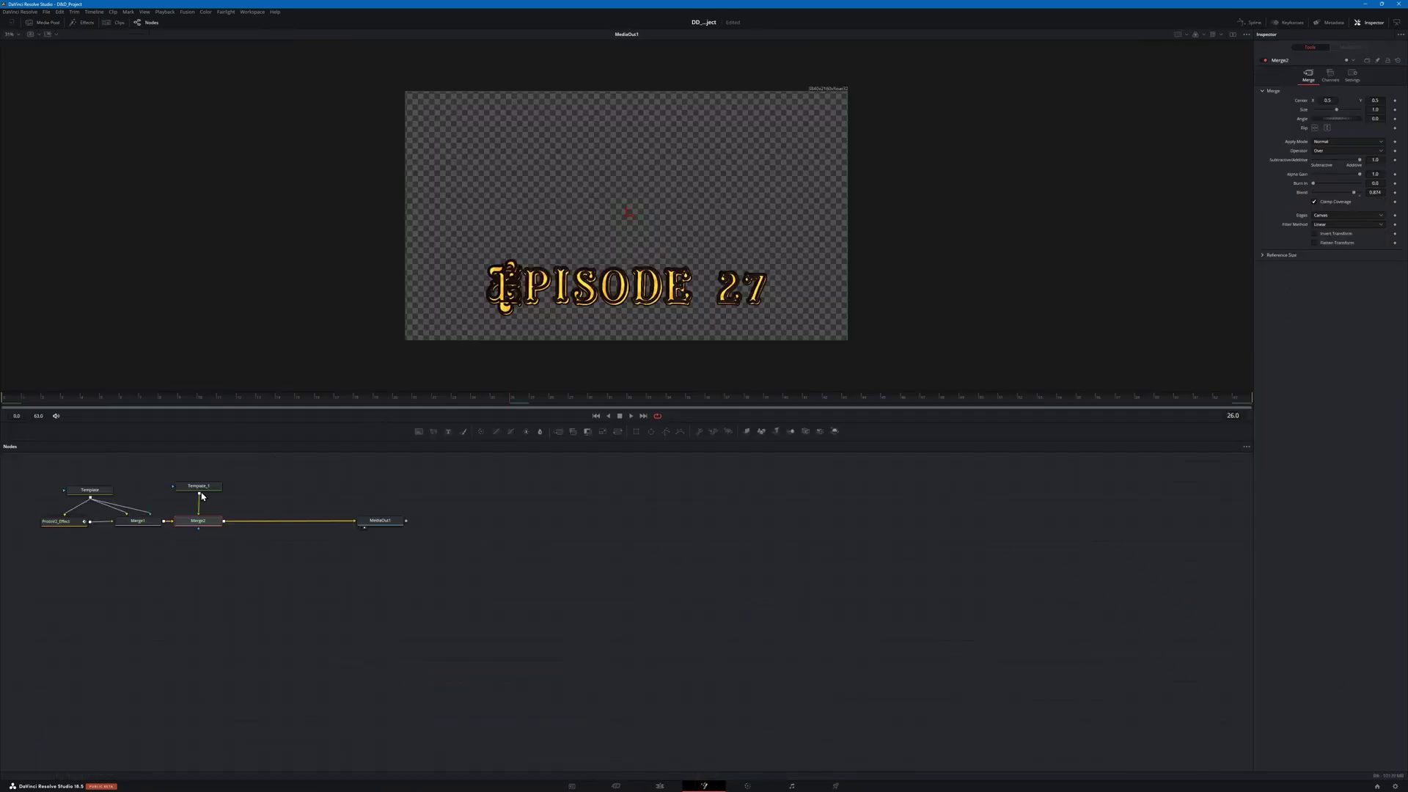
click(91, 490)
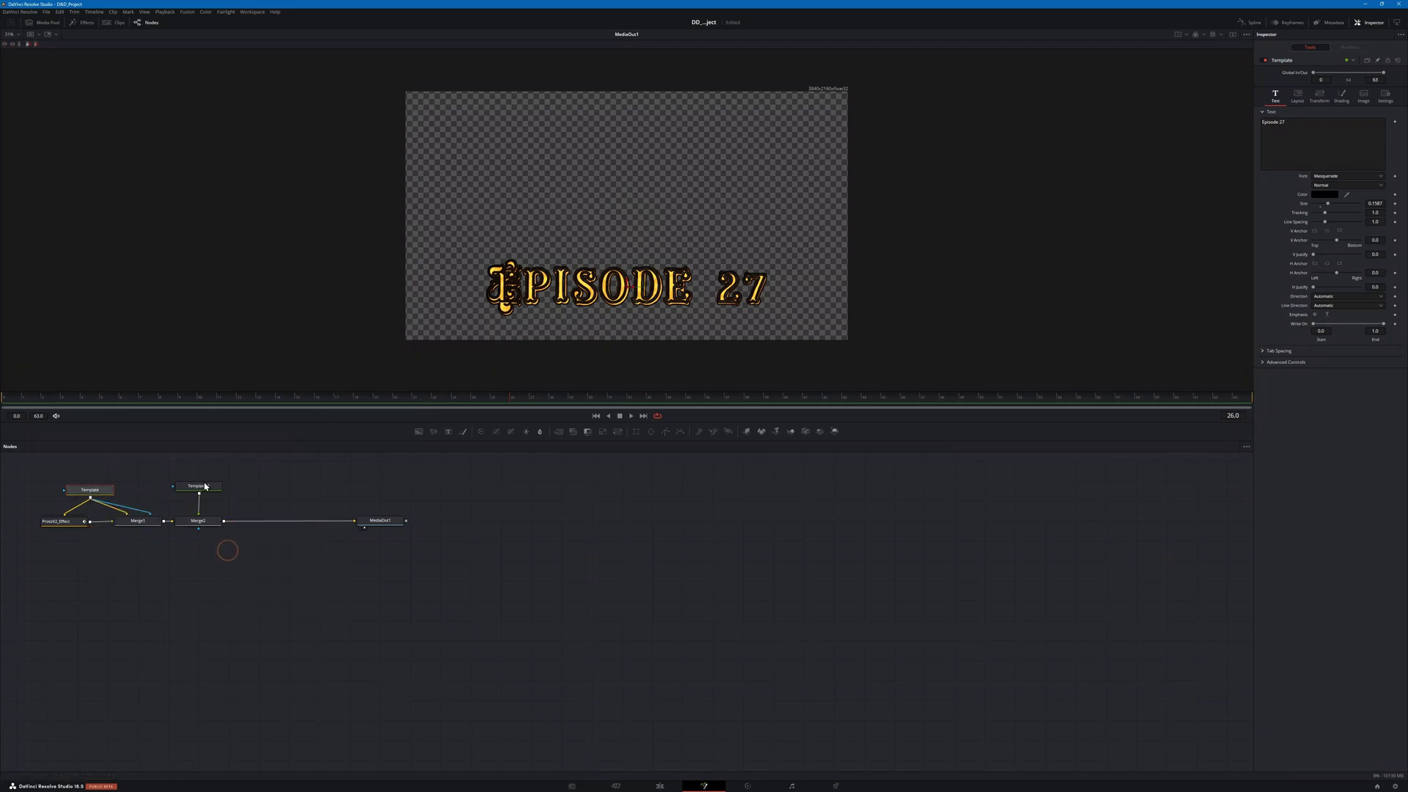
Step: Pull the Template_1 and Merge2 nodes together out of the chain between Merge1 and MediaOut1
drag(209, 544, 213, 511)
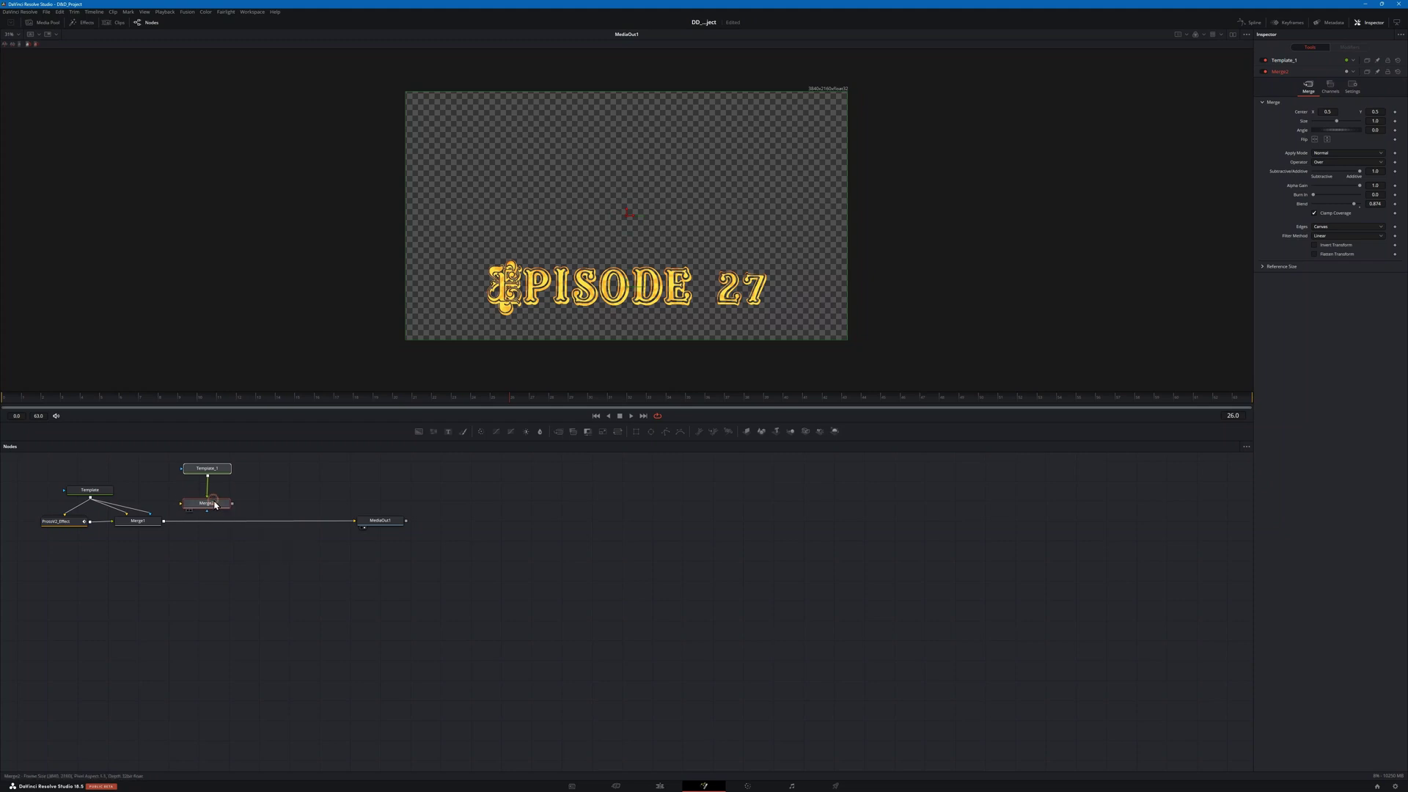
drag(217, 507, 204, 470)
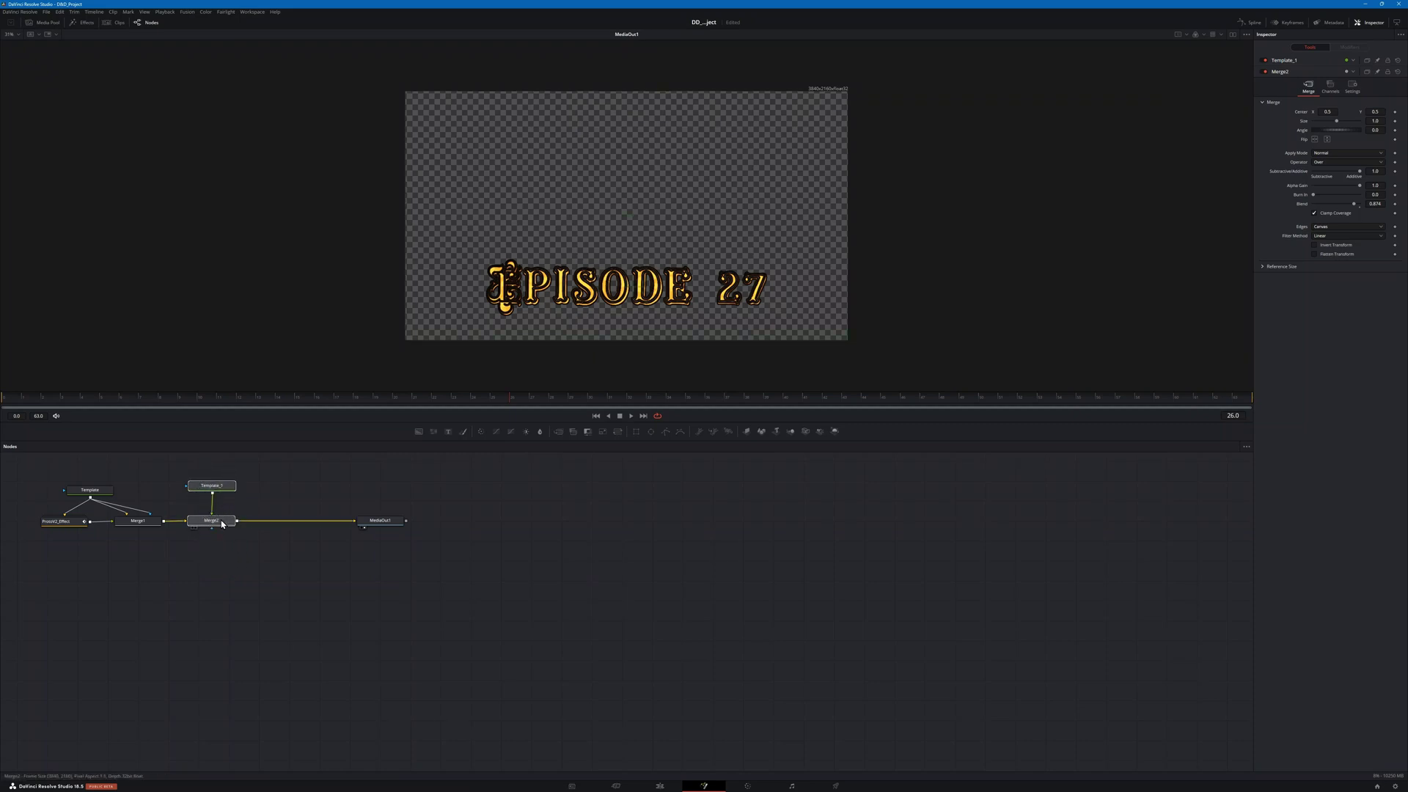
drag(215, 523, 215, 521)
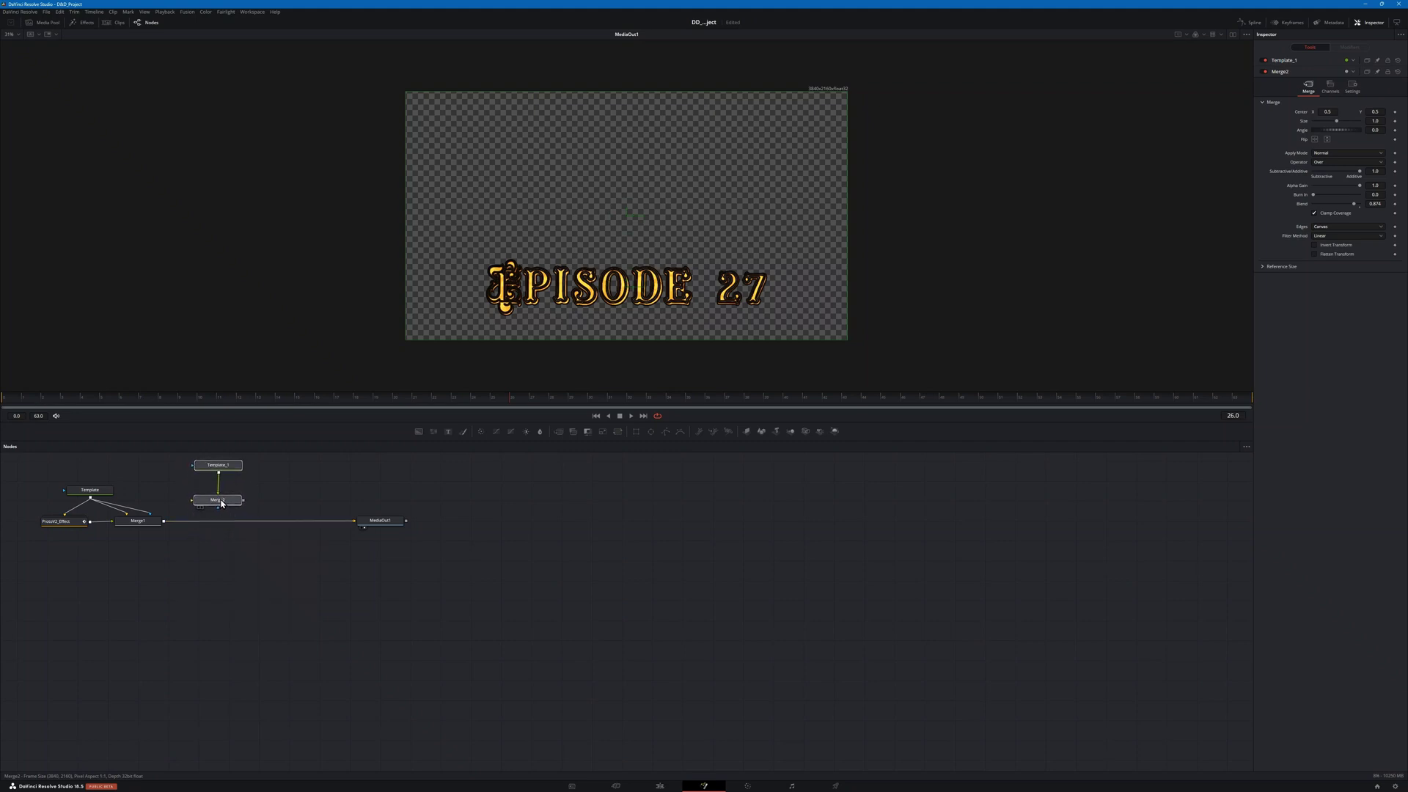
mouse_move(223, 505)
mouse_down()
mouse_move(222, 541)
mouse_move(228, 505)
mouse_up()
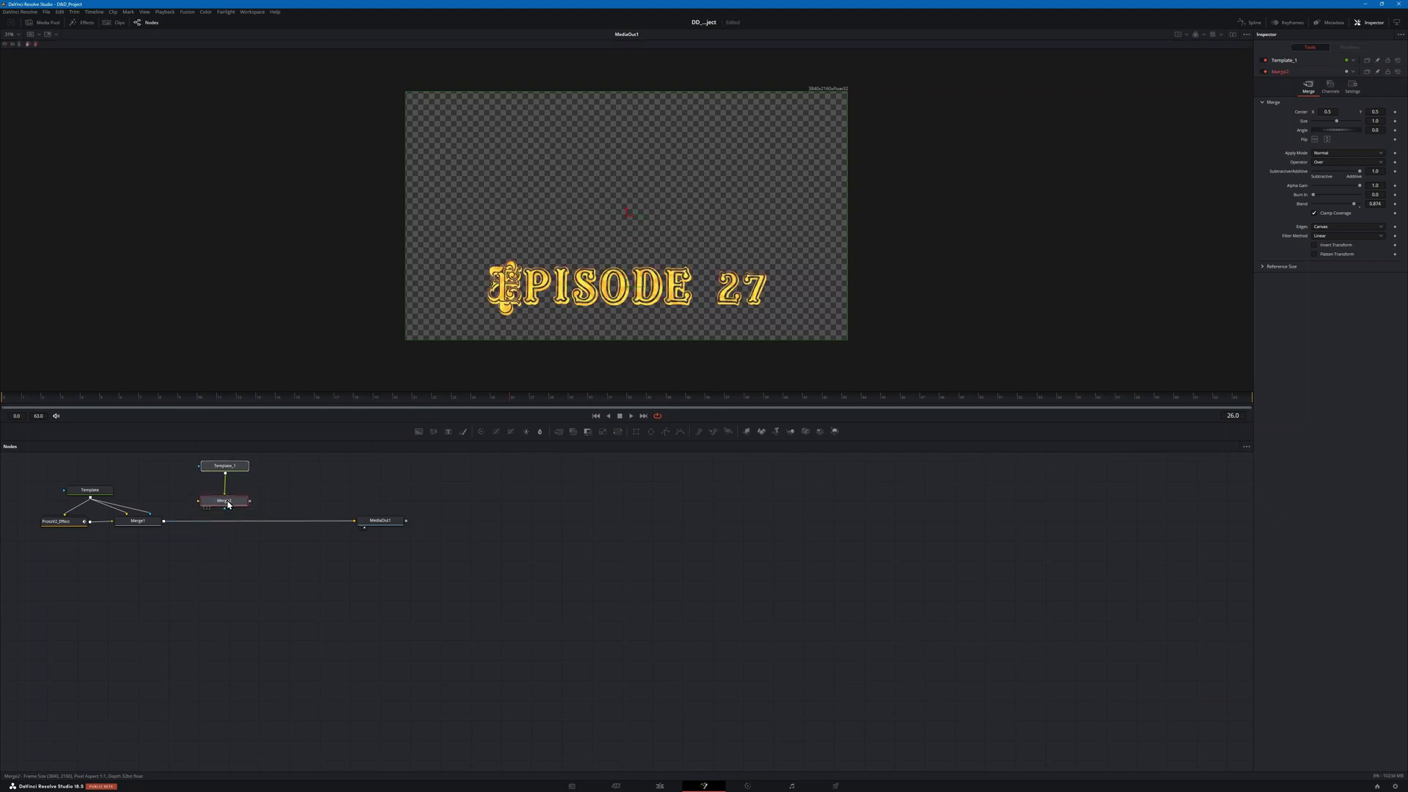
click(290, 481)
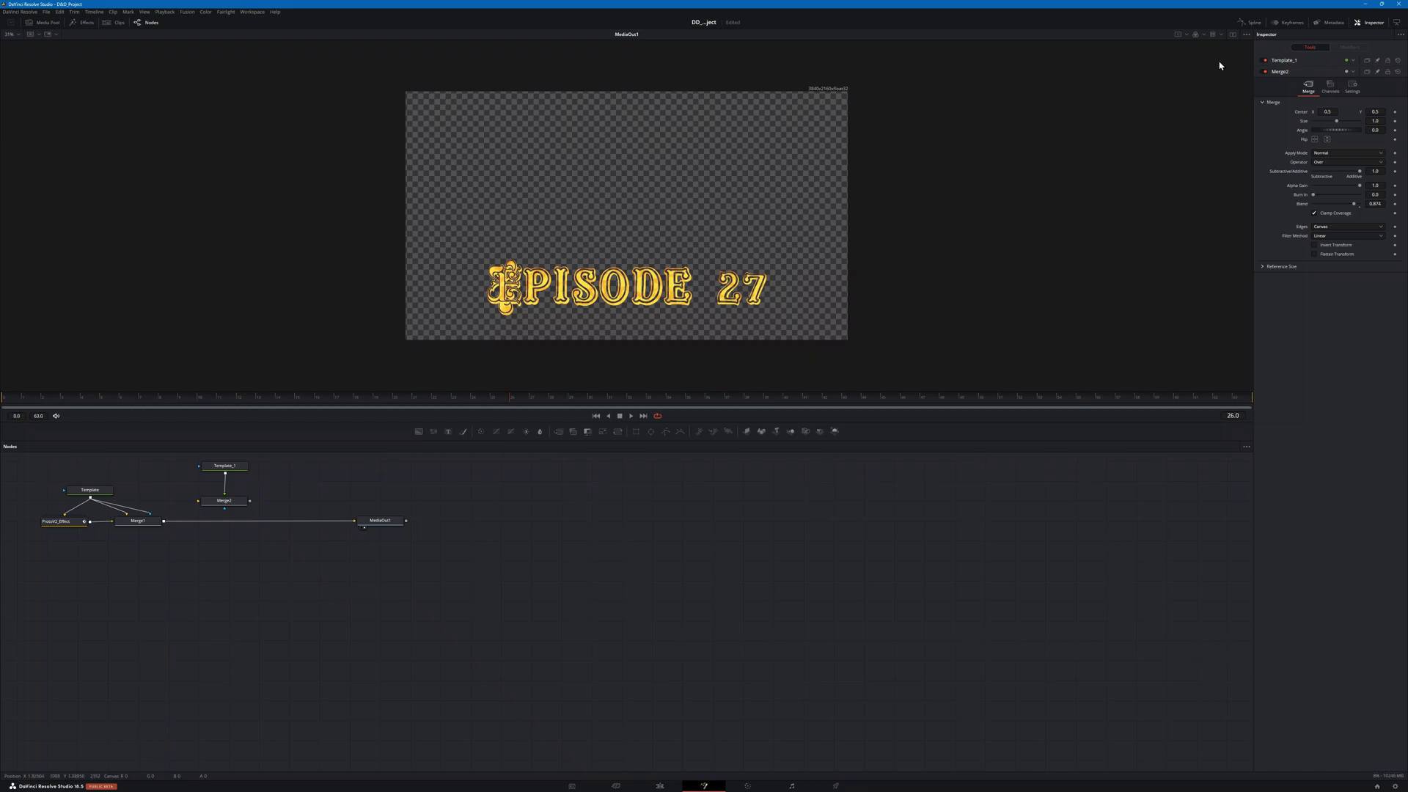
Step: Switch to dual viewers, show Template_1 in the first and Template in the second, and fit the second viewer's image
click(1232, 34)
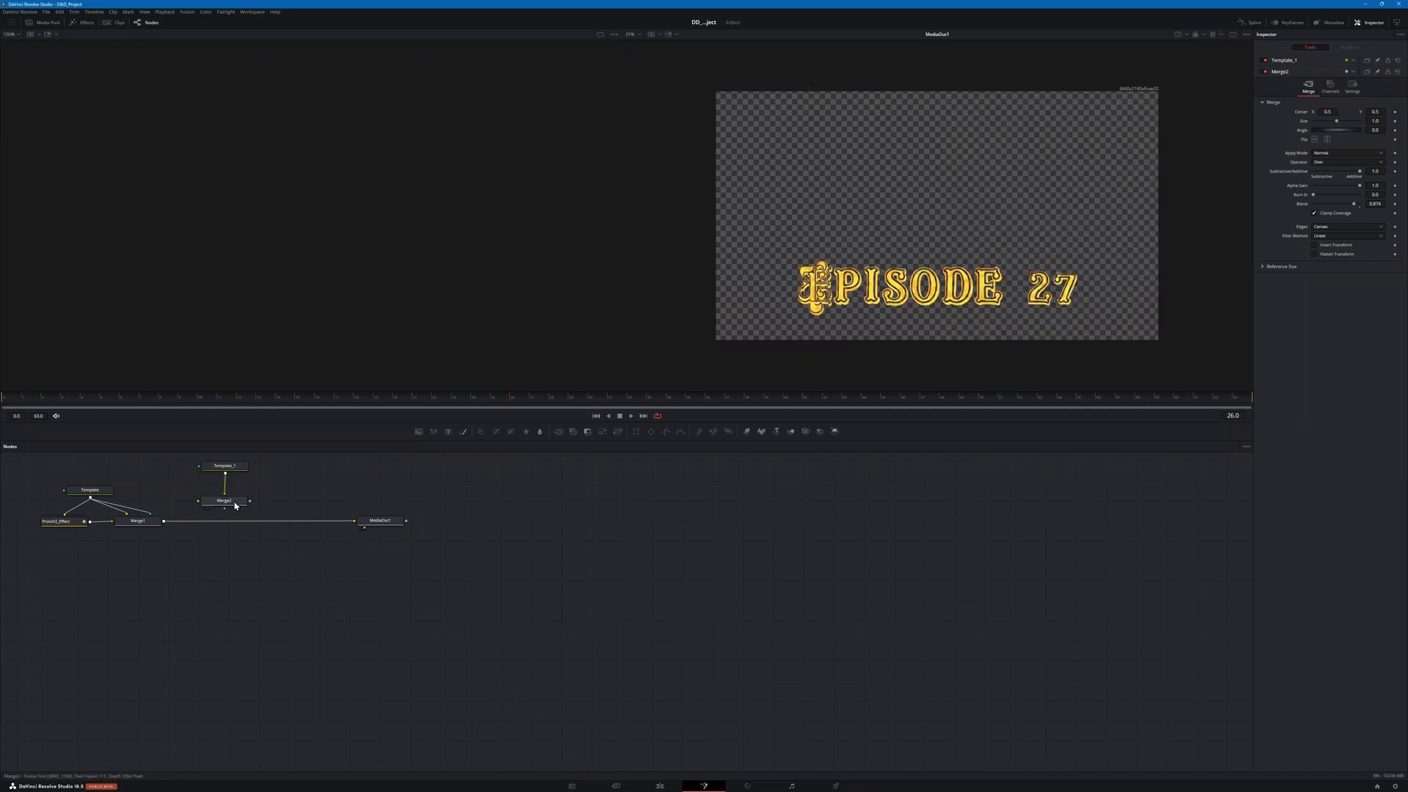
click(235, 467)
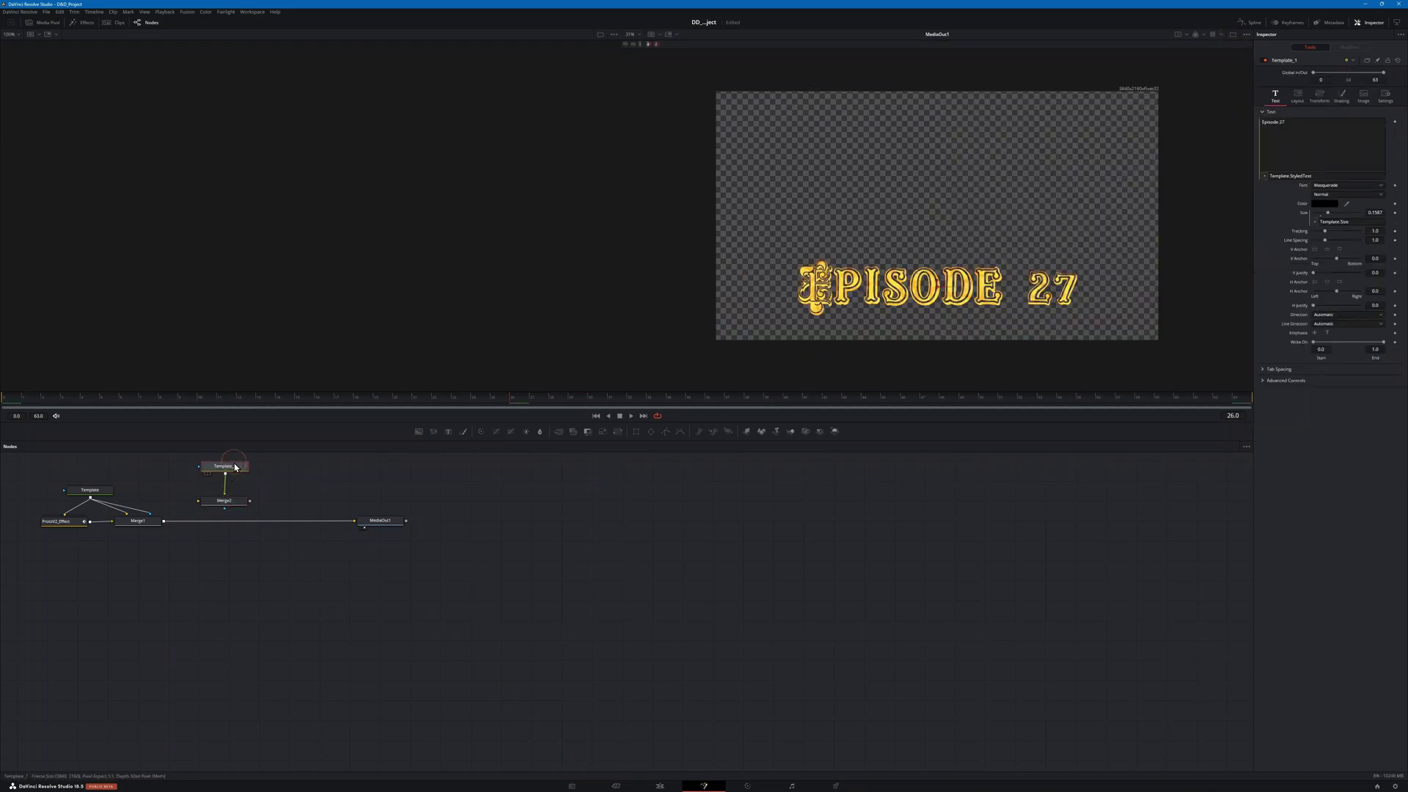
key(1)
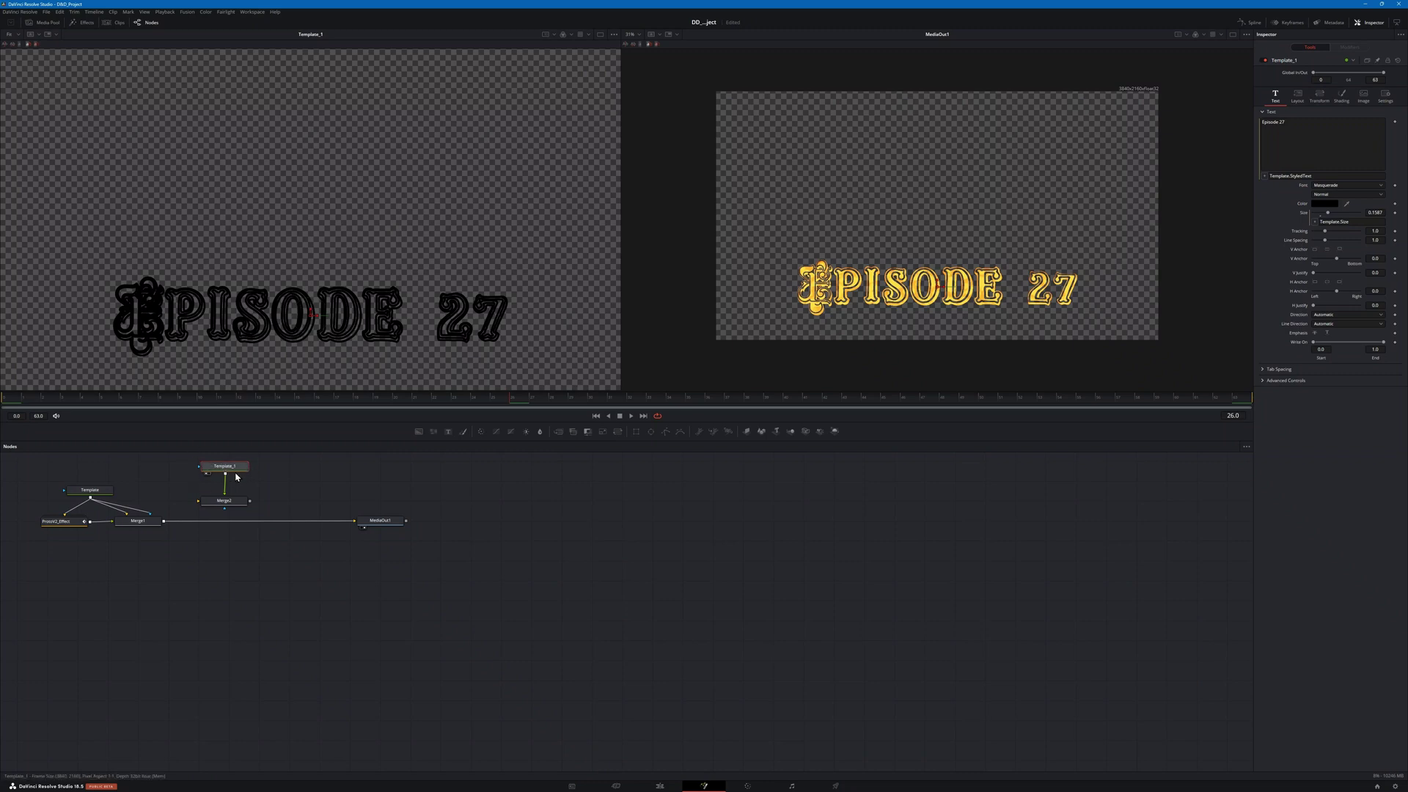
click(99, 493)
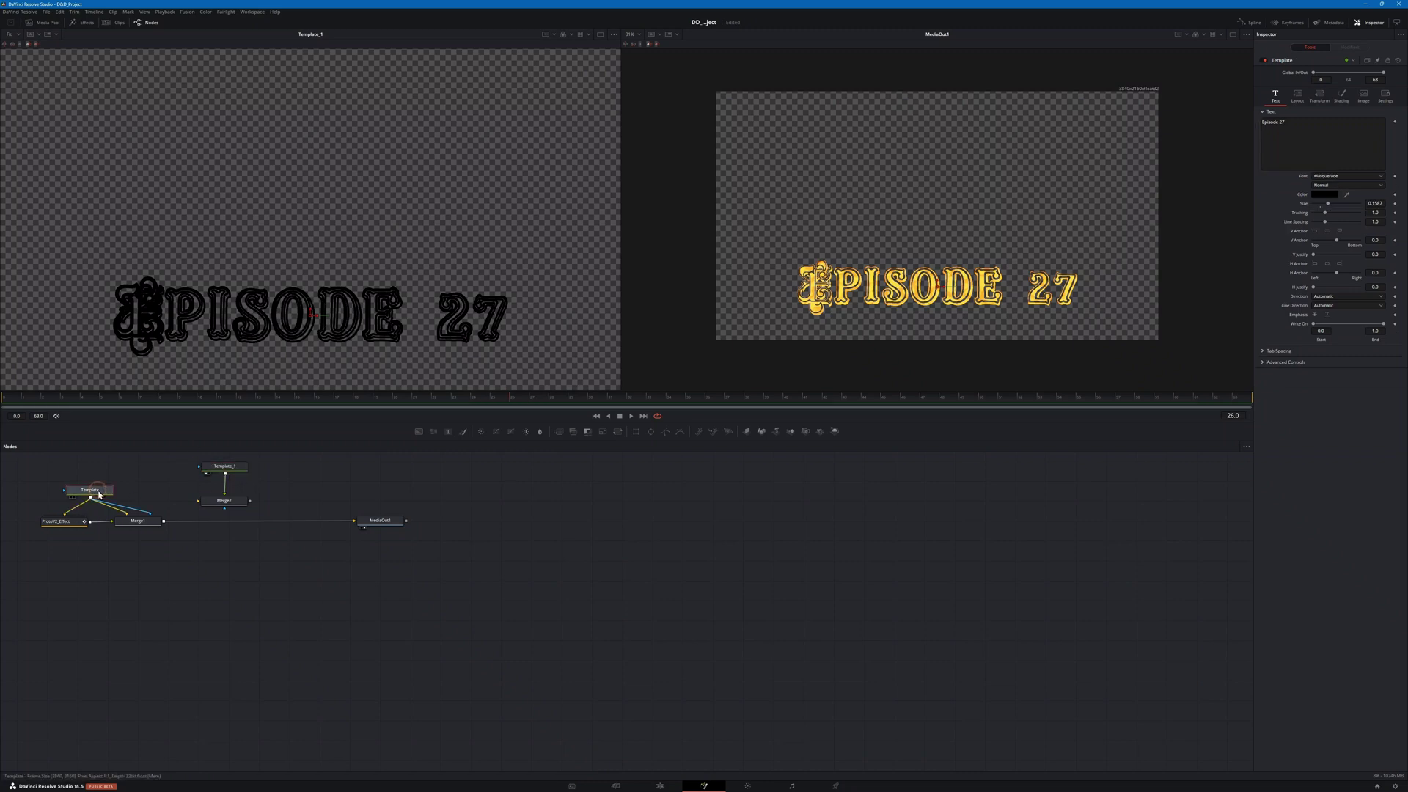
key(2)
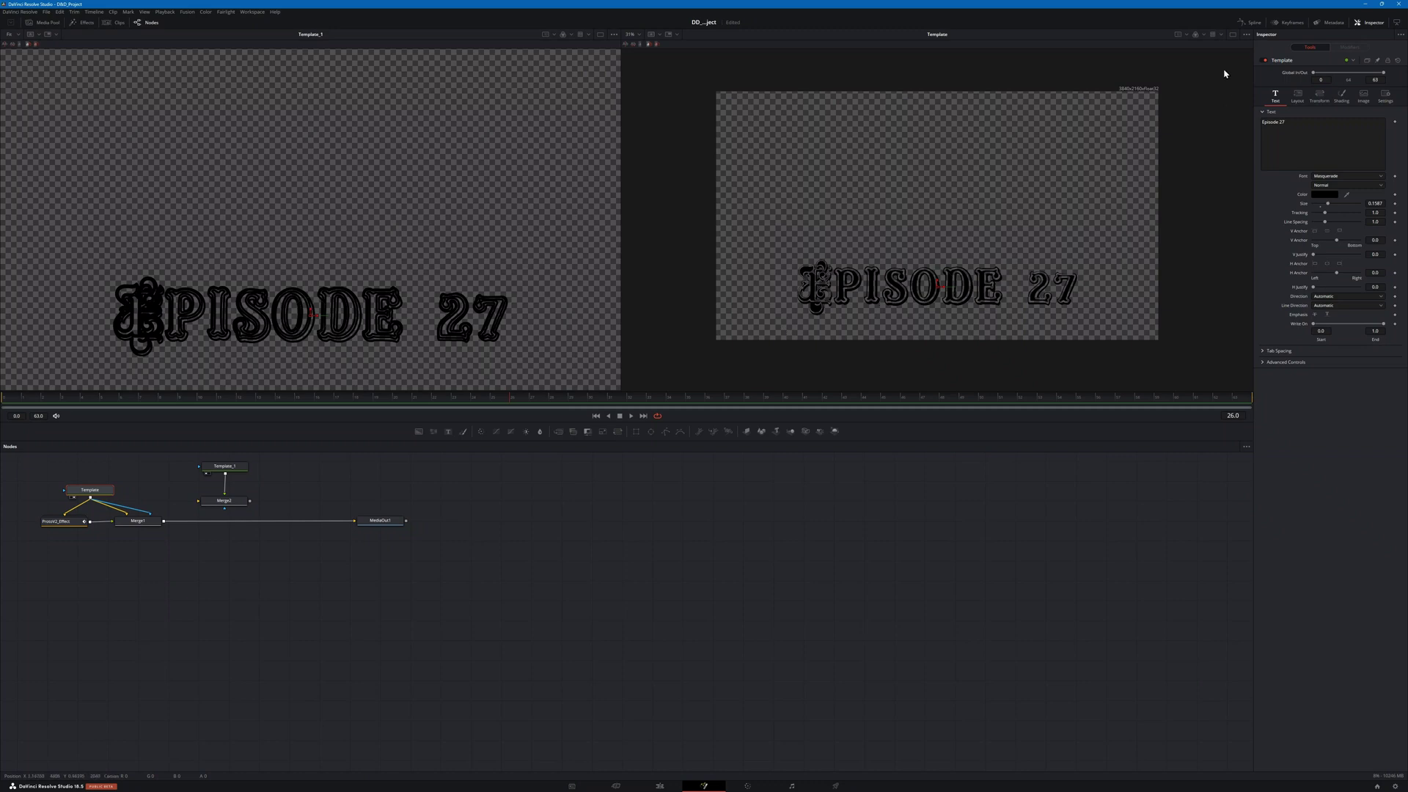
click(632, 34)
click(633, 48)
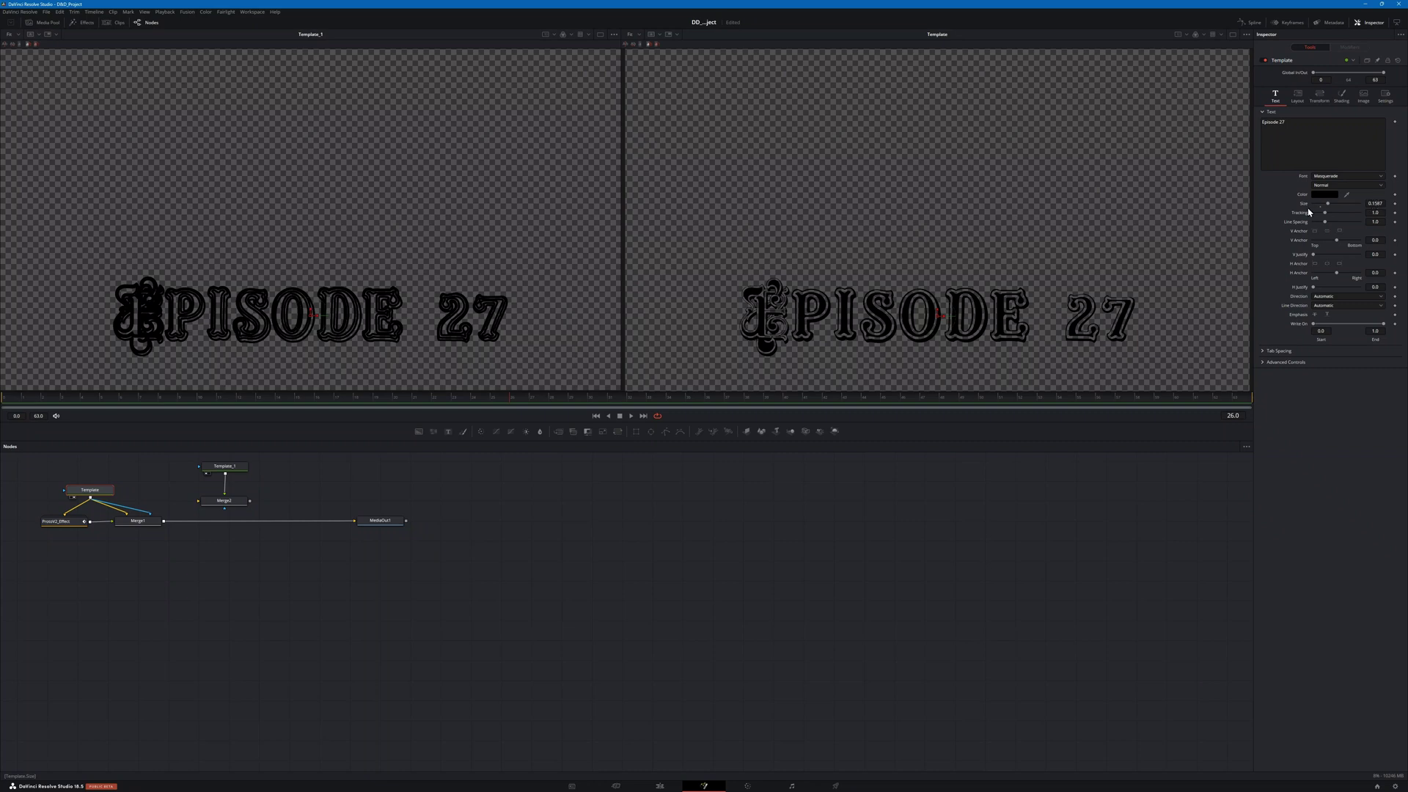
Step: Move the Template node's text slightly down, to a Layout Center Y of about 0.208
click(1298, 95)
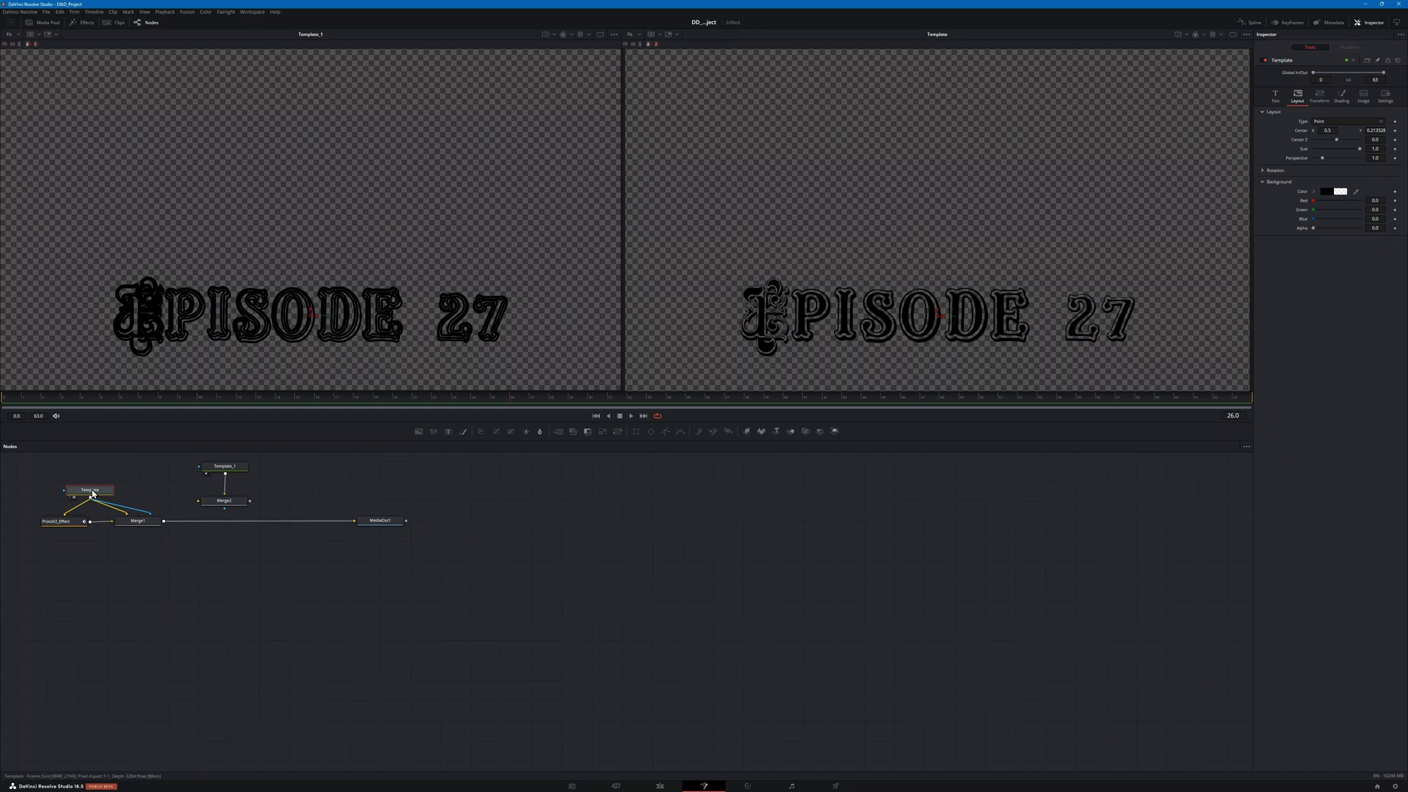
mouse_move(91, 493)
drag(938, 314, 937, 311)
mouse_move(314, 312)
mouse_down()
mouse_move(318, 285)
mouse_move(318, 319)
mouse_up()
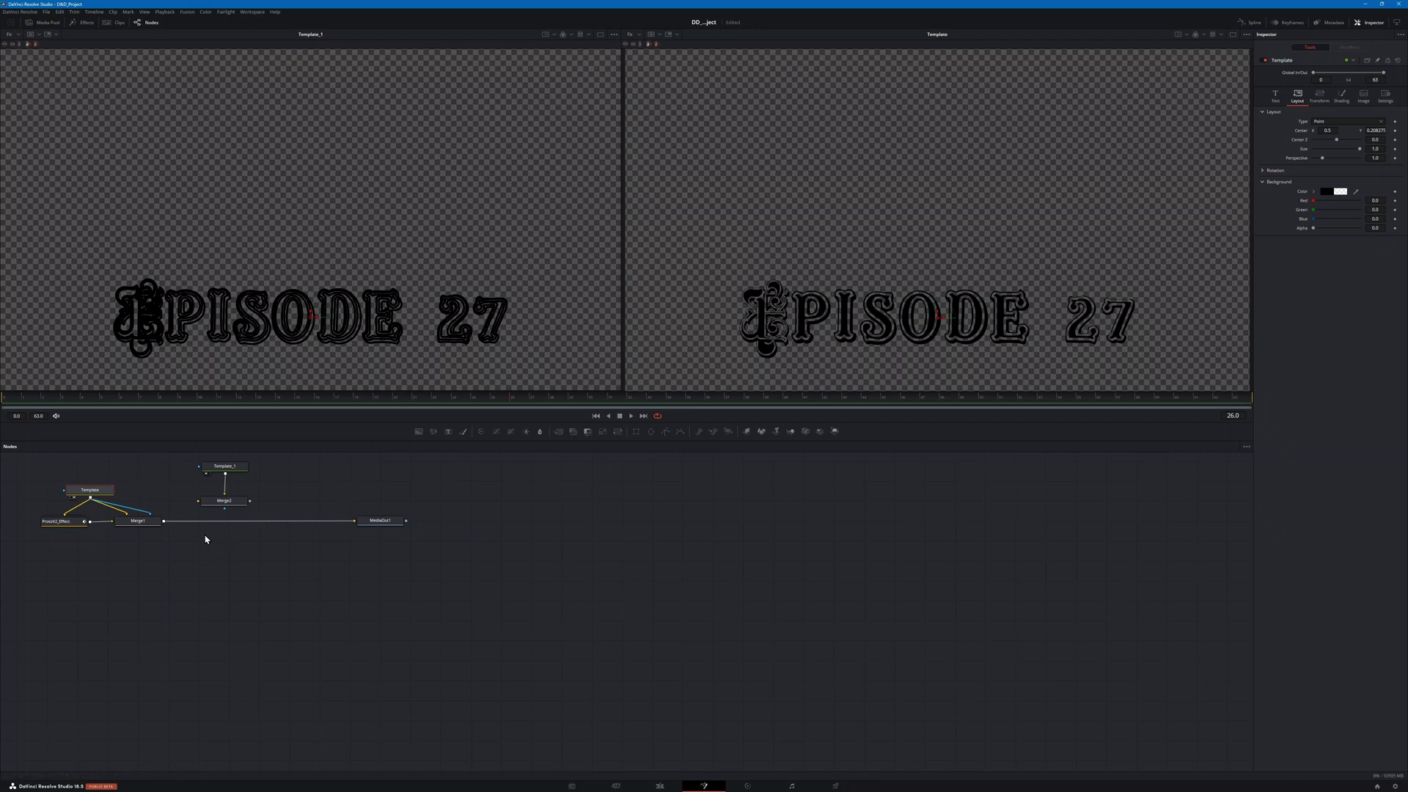
Step: Show Template in the second viewer, return to a single viewer, and inspect the Template_1 node
click(237, 472)
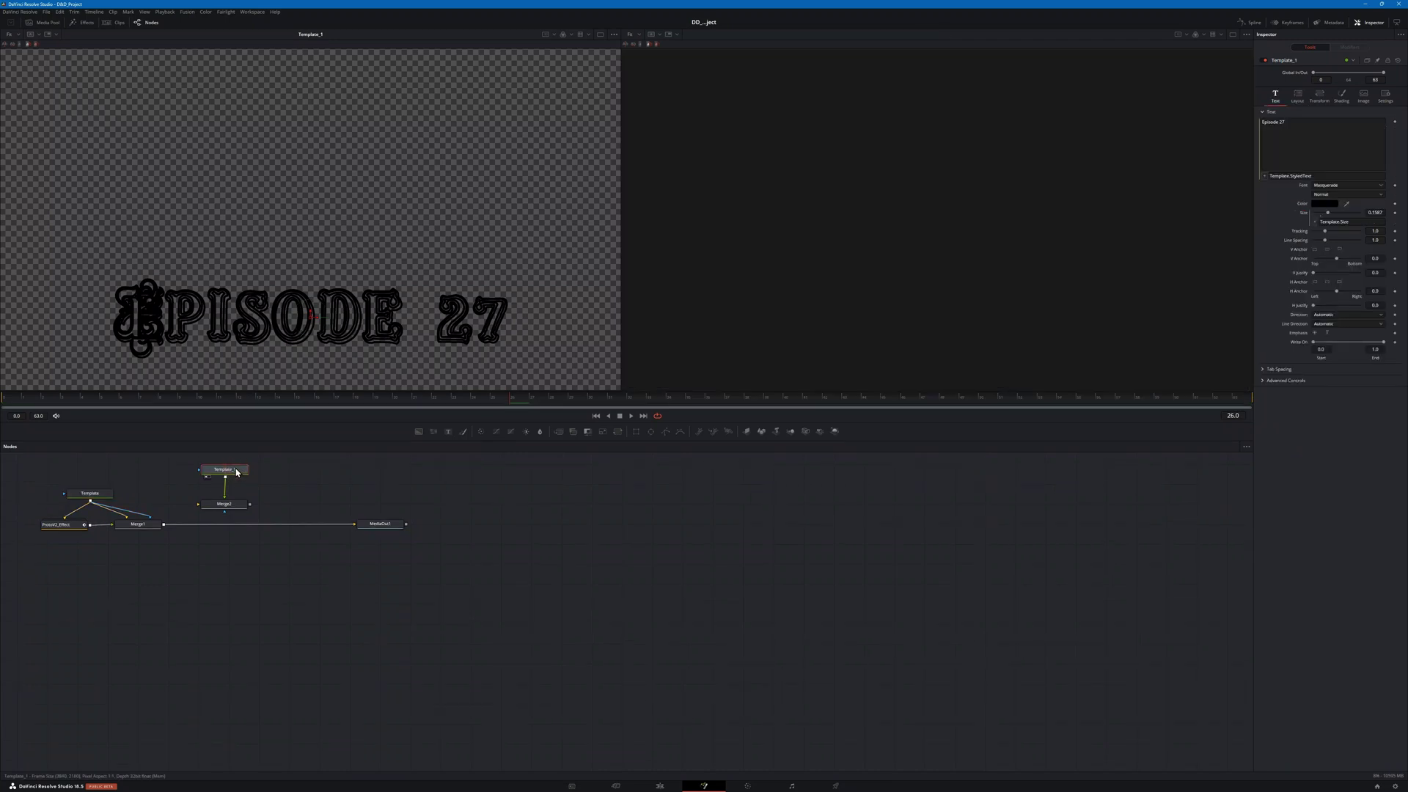
click(102, 495)
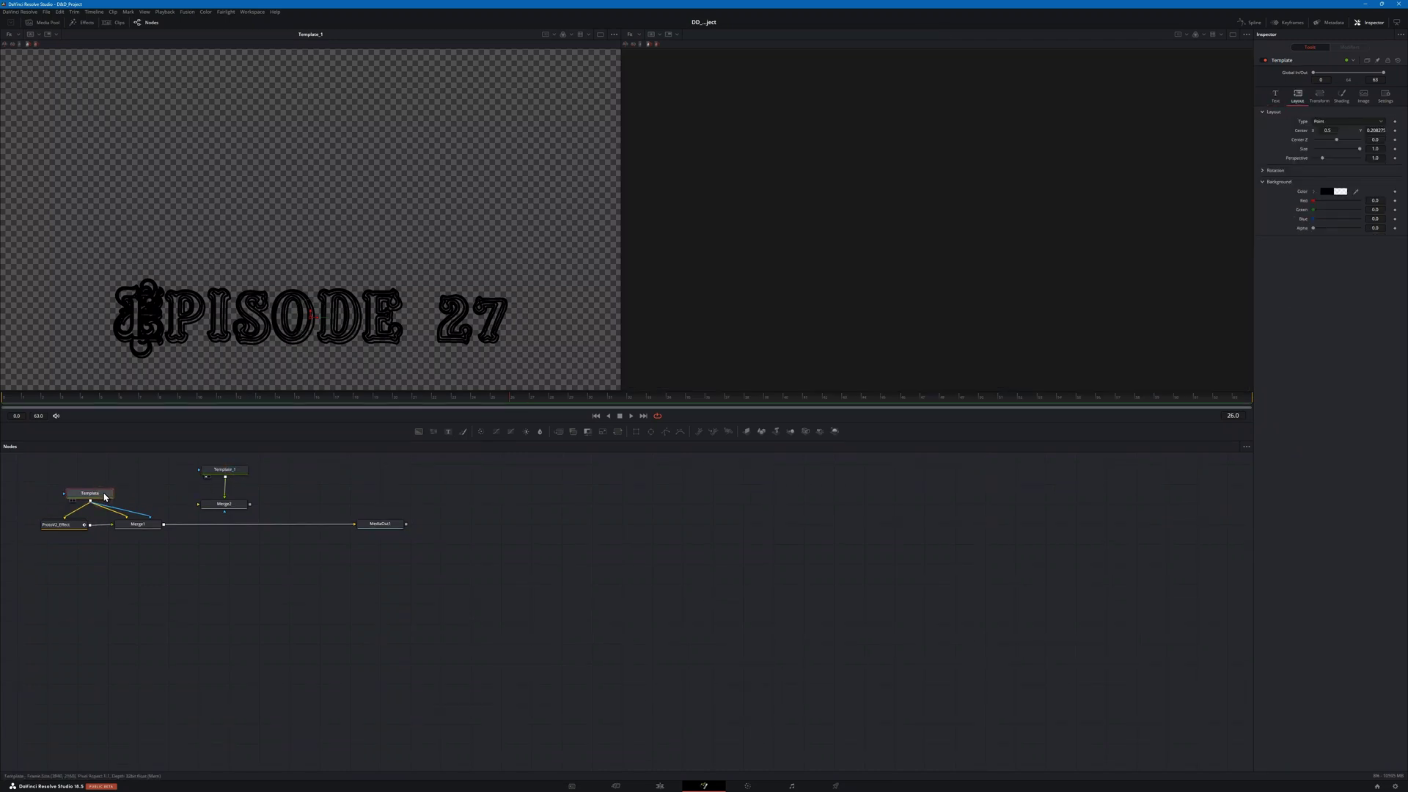
key(2)
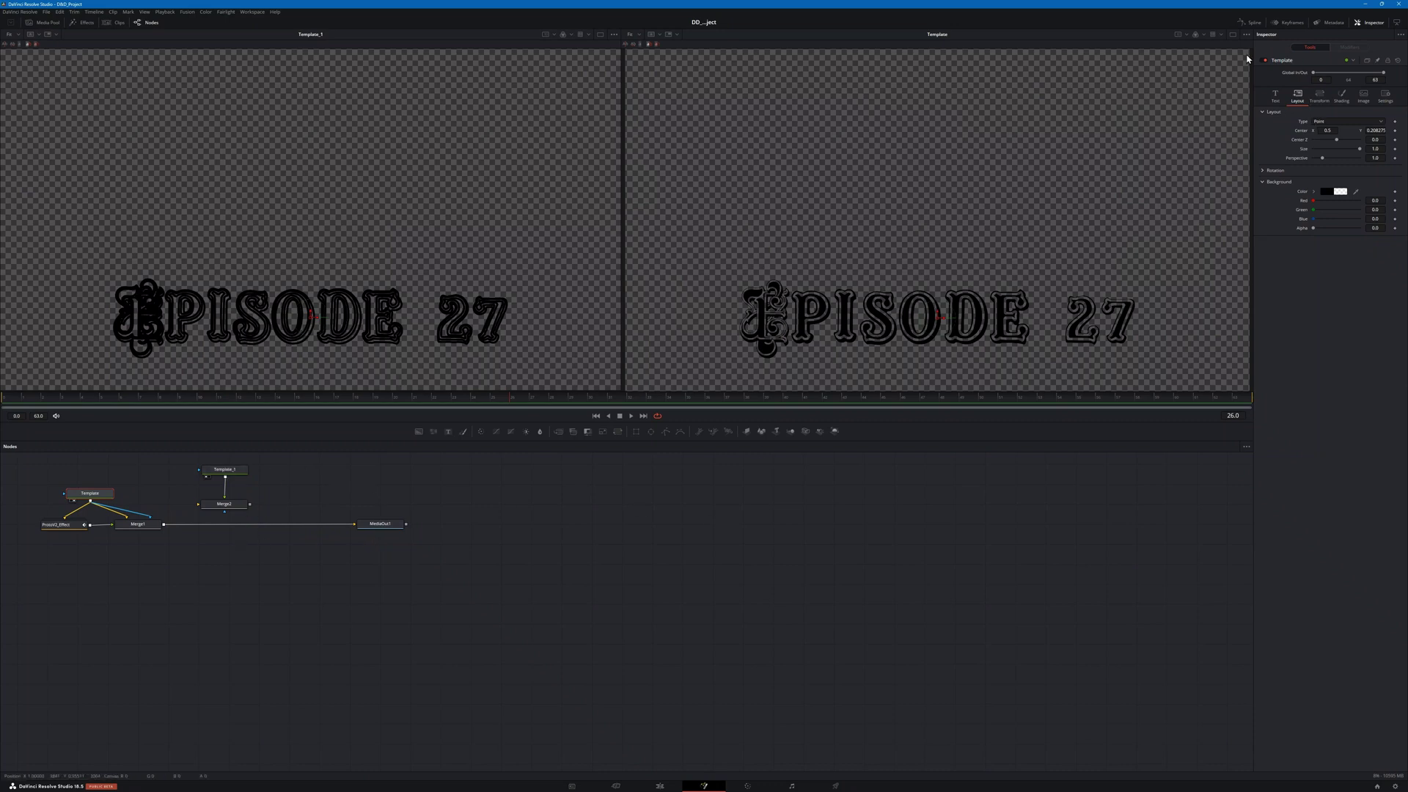
click(1232, 35)
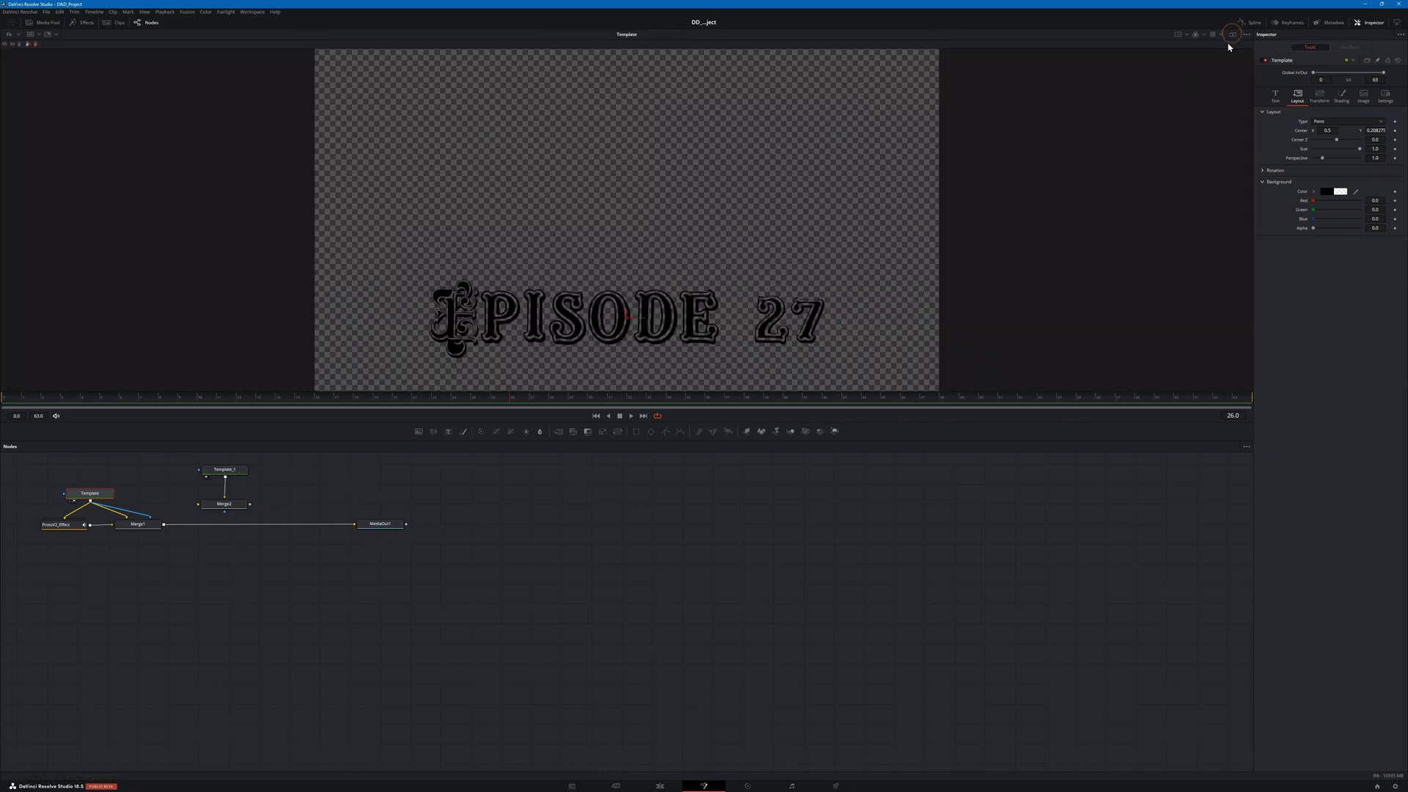
click(224, 470)
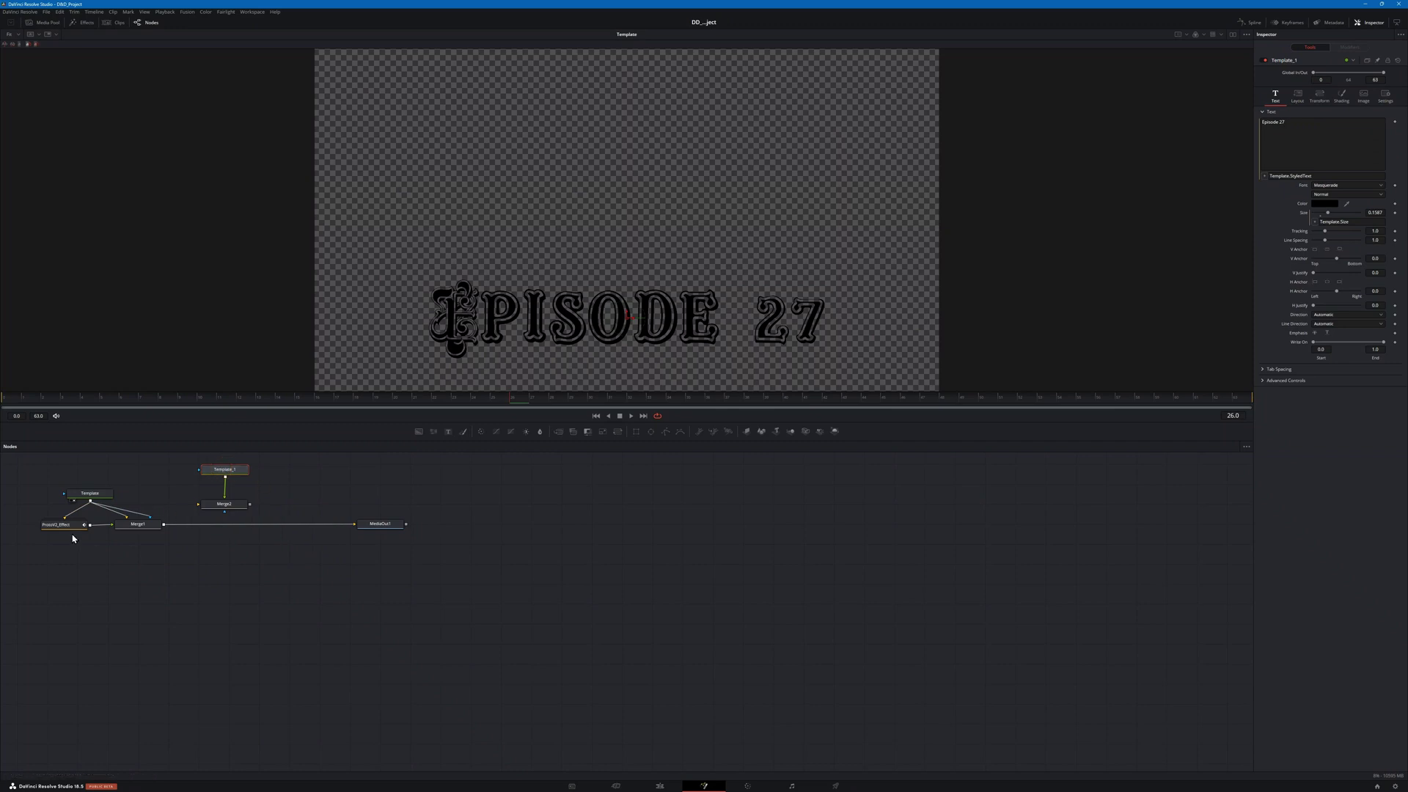
click(113, 560)
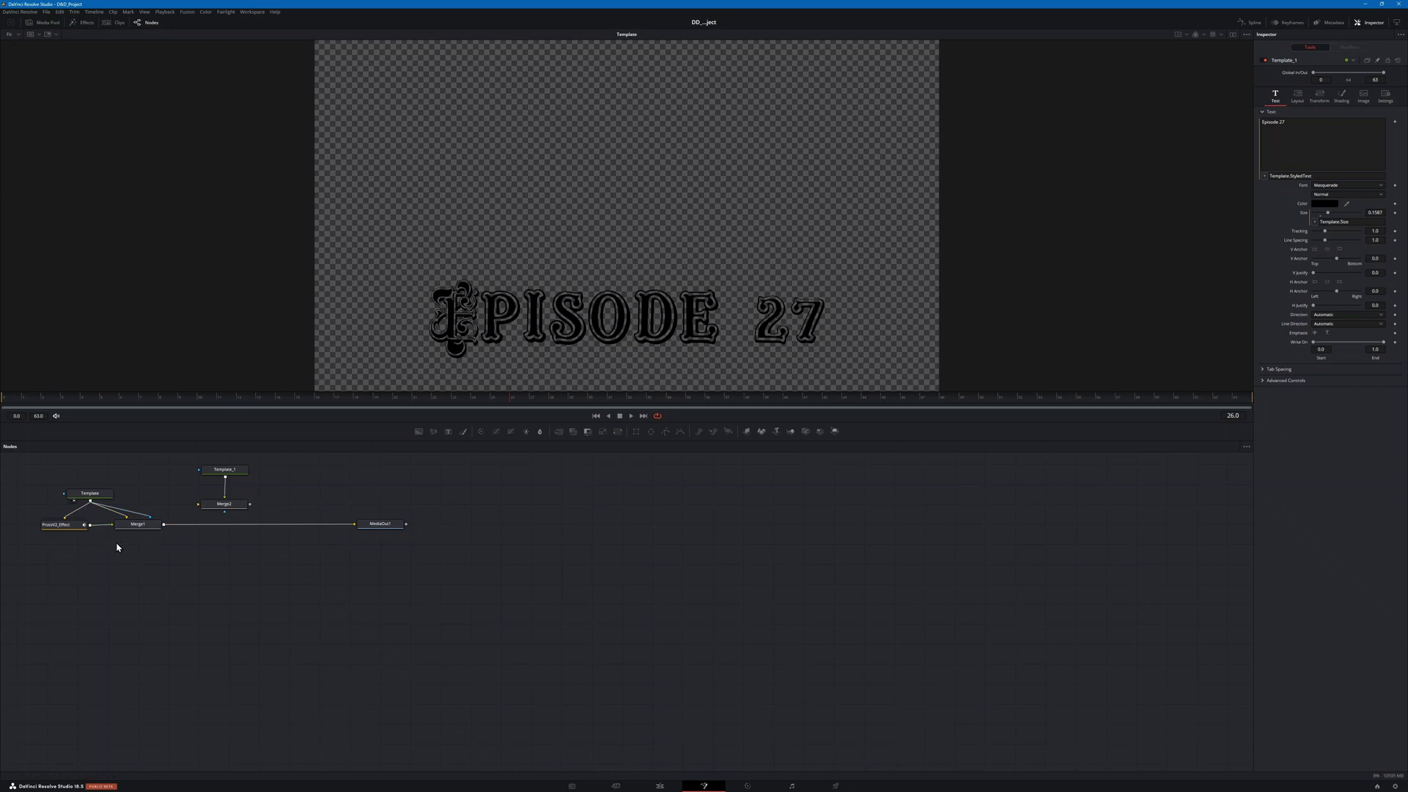
Step: Switch to dual viewers and show the ProtoV2_Effect node in the second viewer beside Template
click(59, 528)
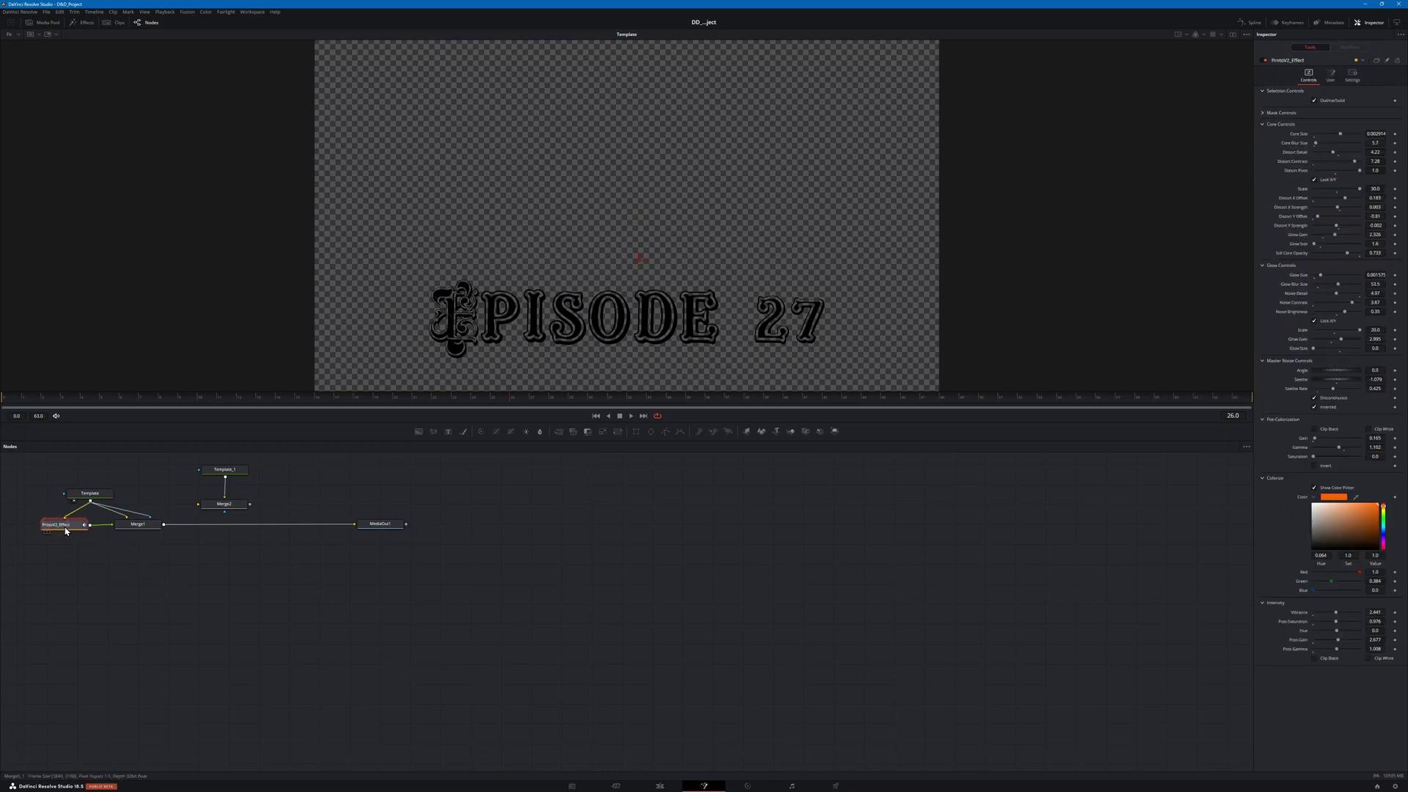
click(76, 493)
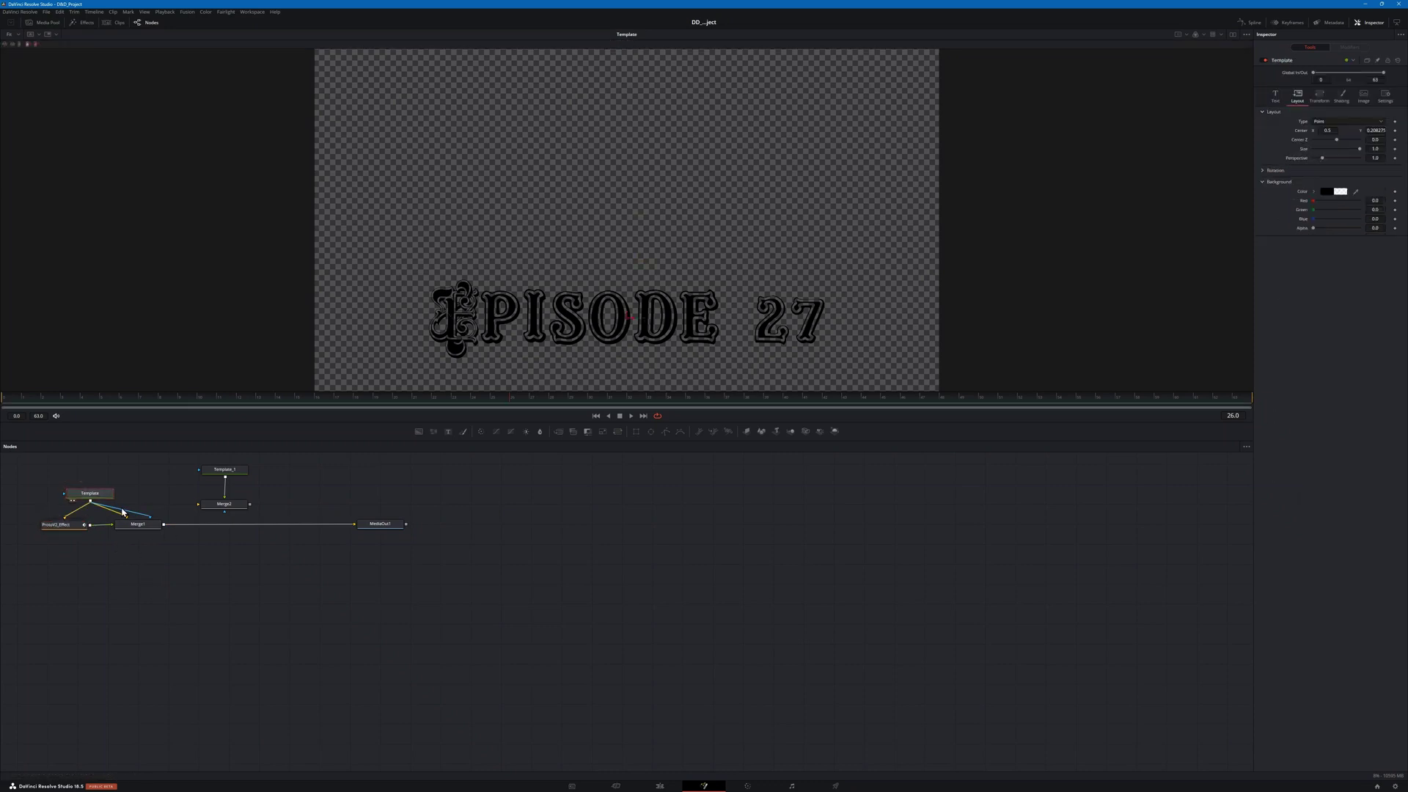
click(1233, 35)
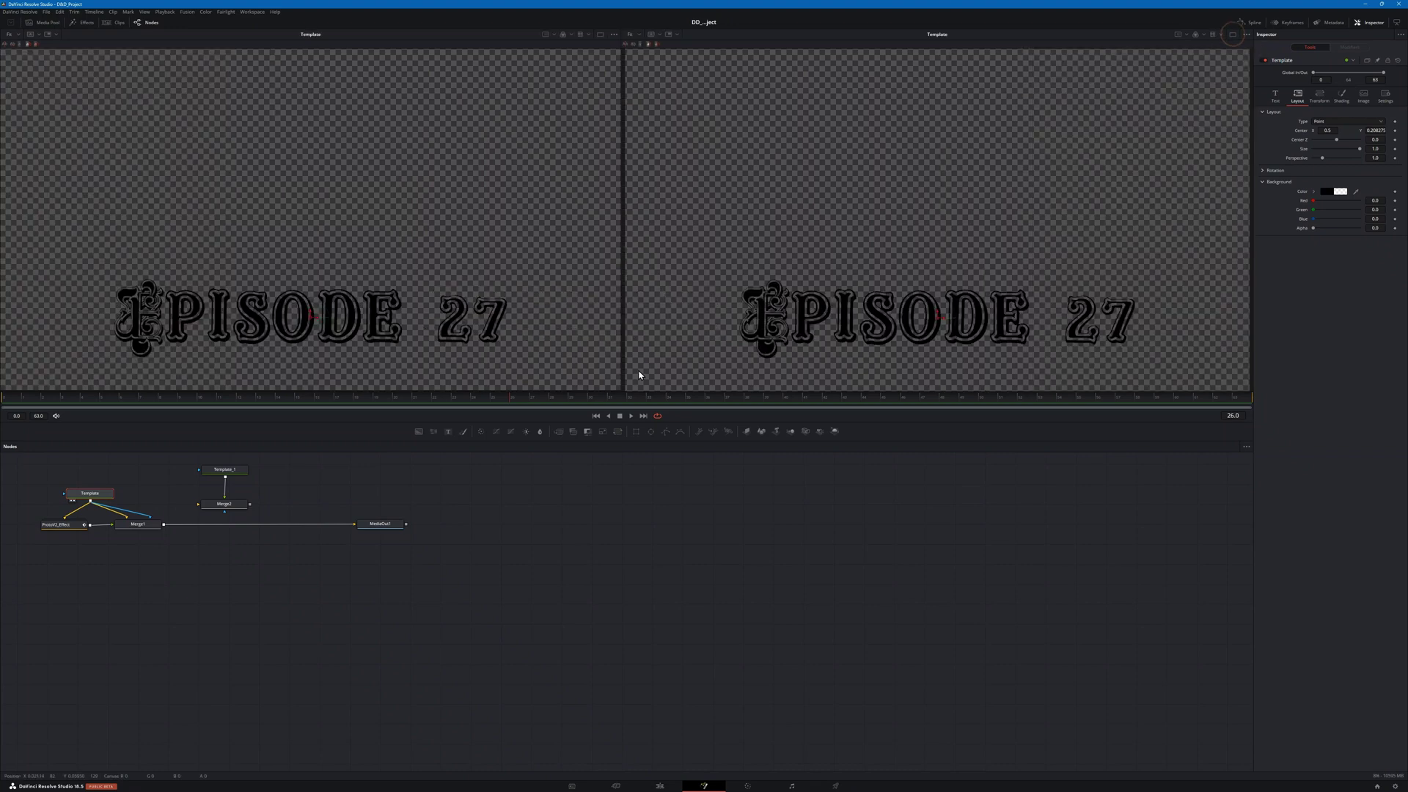
click(68, 526)
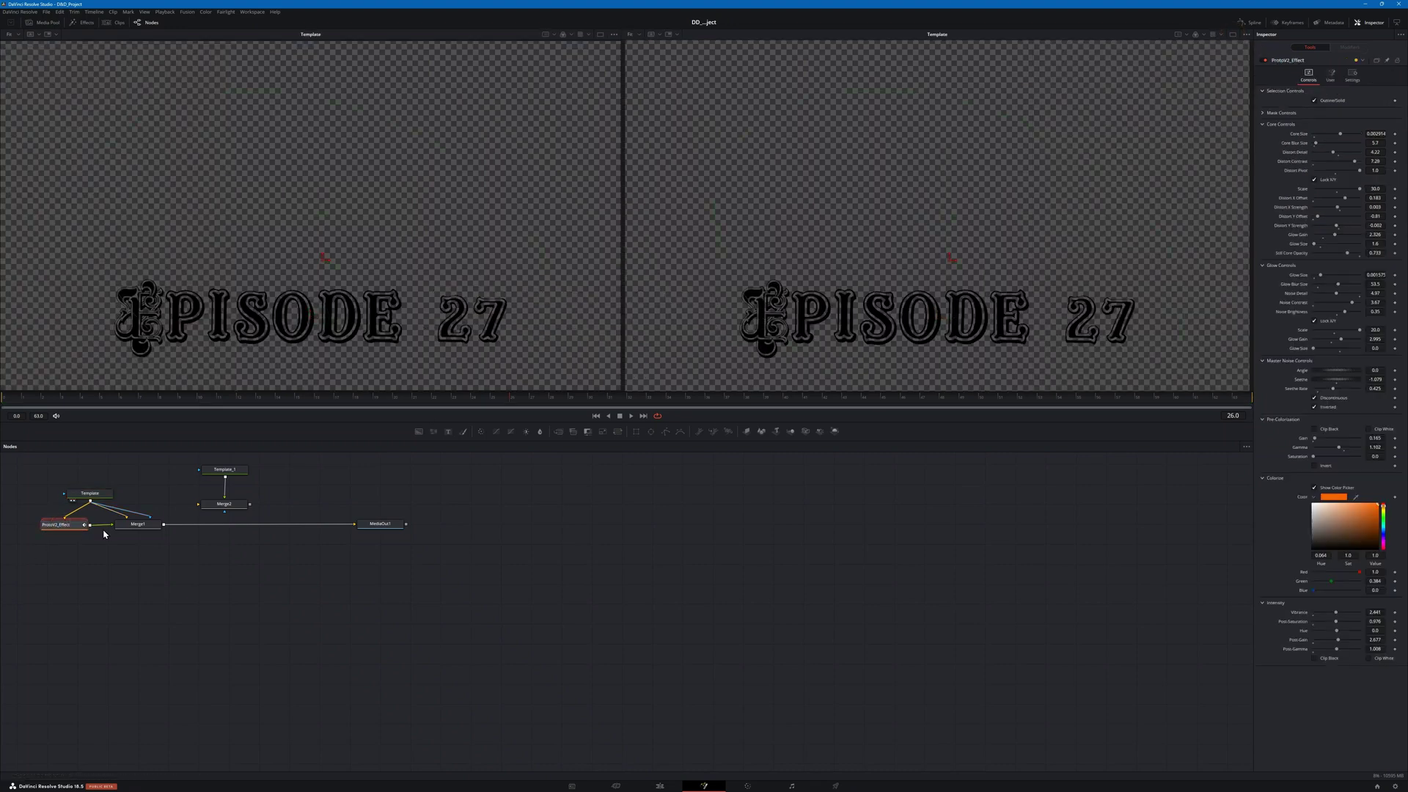
key(2)
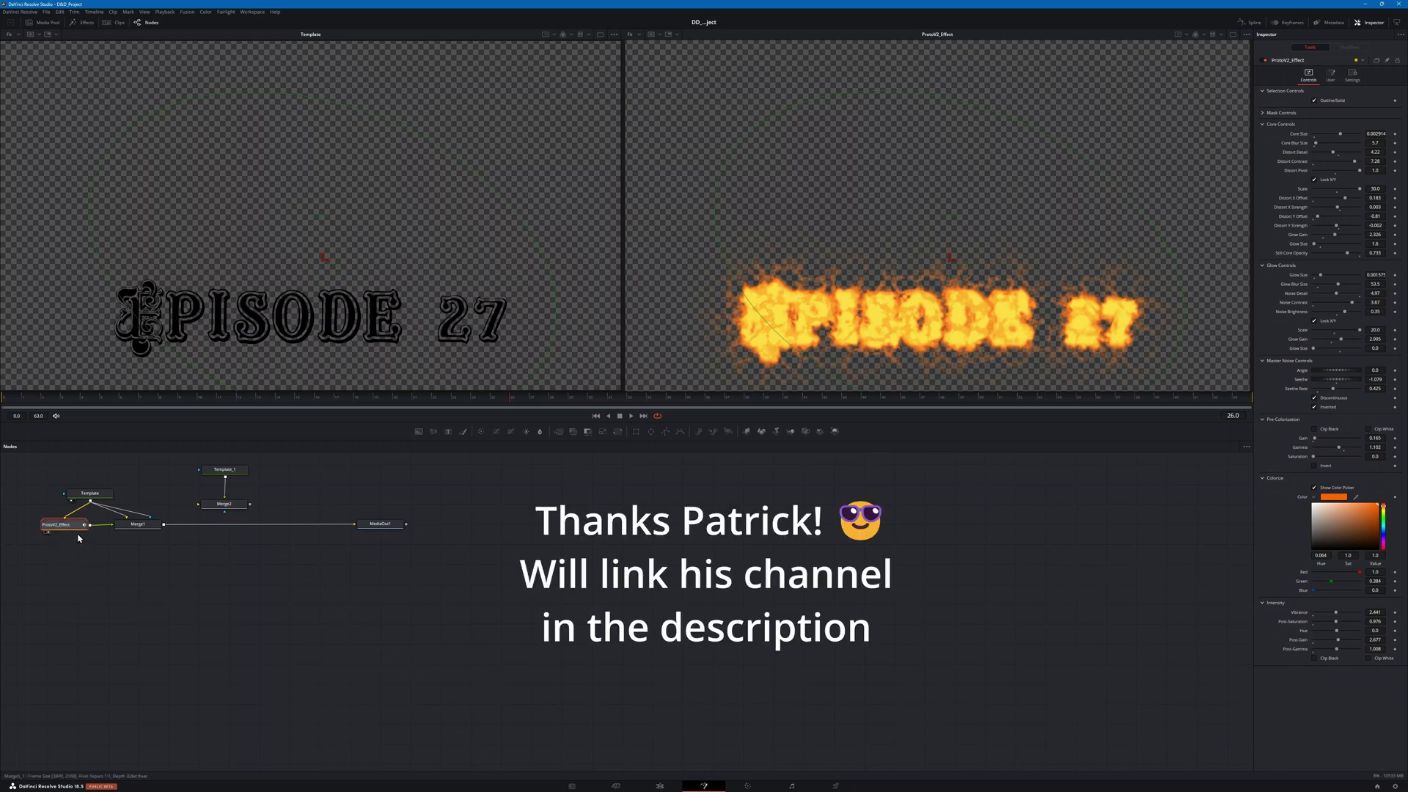
Step: Review the ProtoV2_Effect node's user presets and return to its main controls
mouse_move(79, 538)
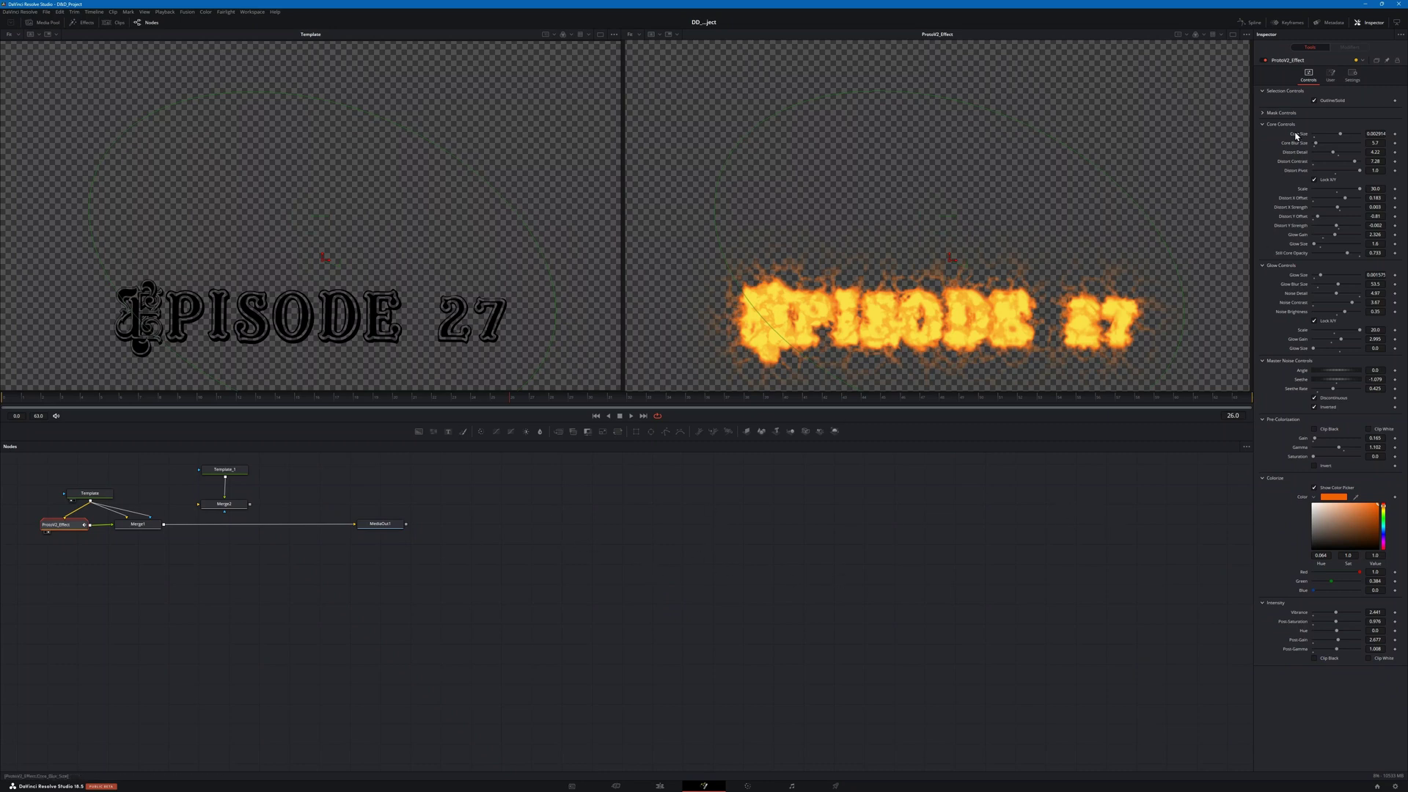
click(1331, 76)
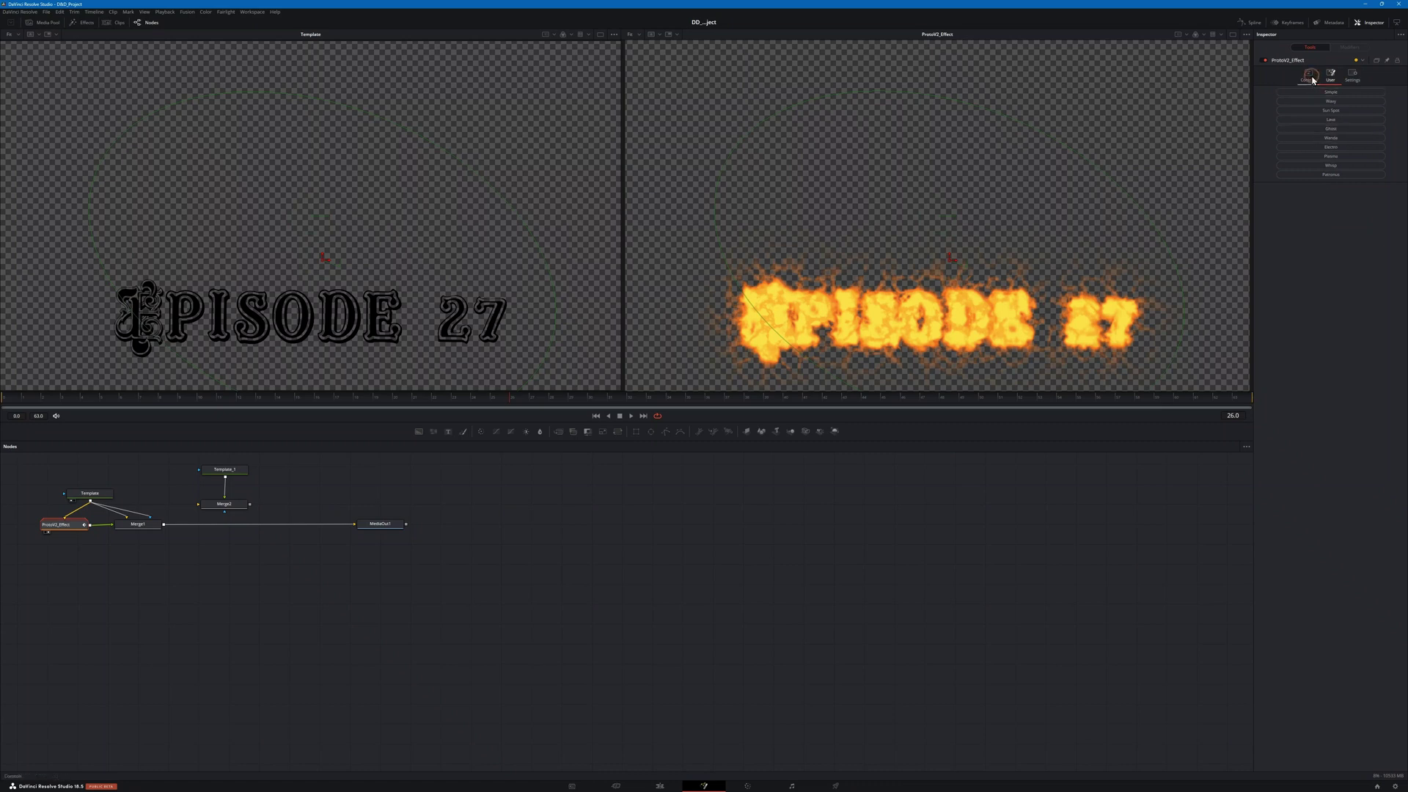
click(1308, 75)
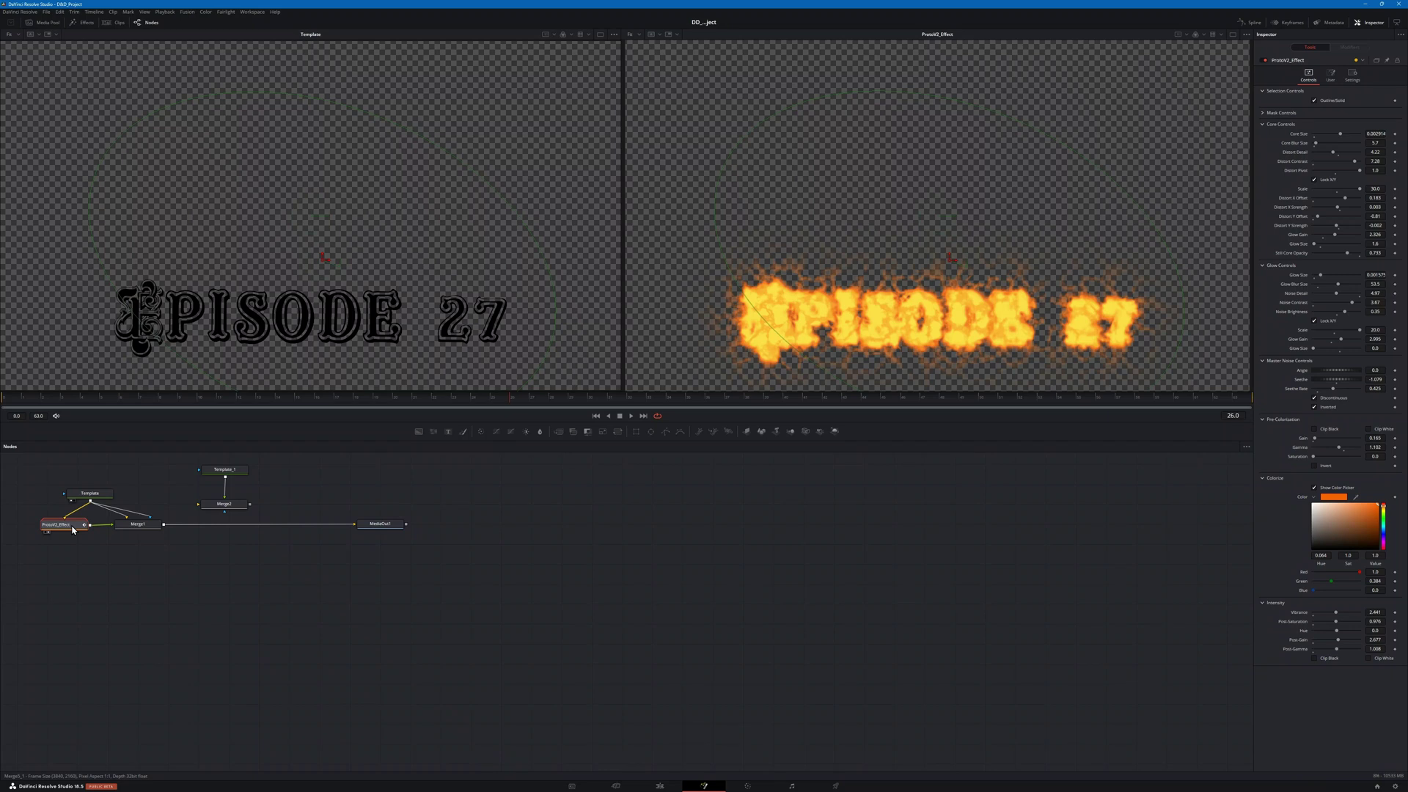
Step: Examine the nodes inside ProtoV2_Effect and its nested Proto_Effect group, collapse both groups, and return ProtoV2_Effect beside Merge1
drag(72, 527, 640, 515)
click(644, 514)
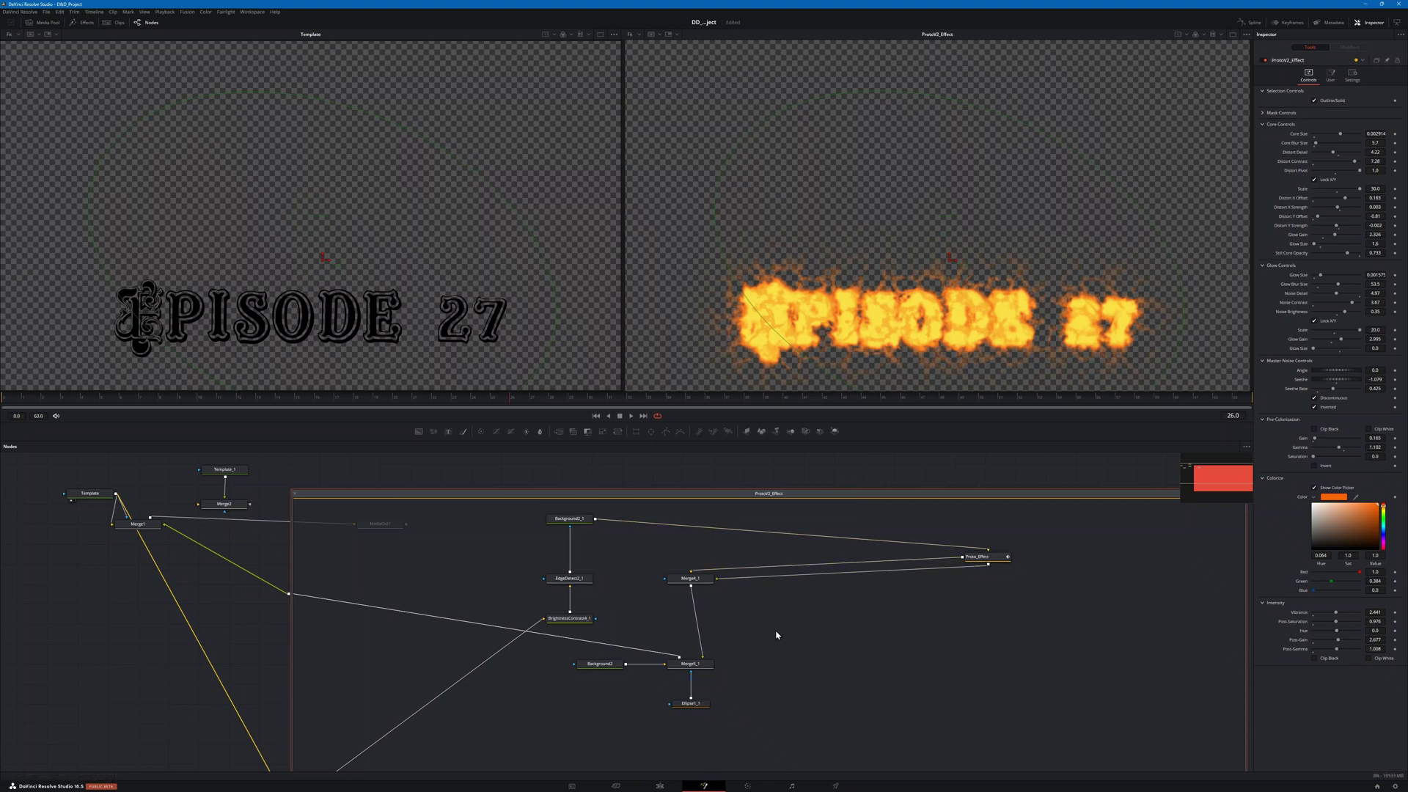
click(1007, 557)
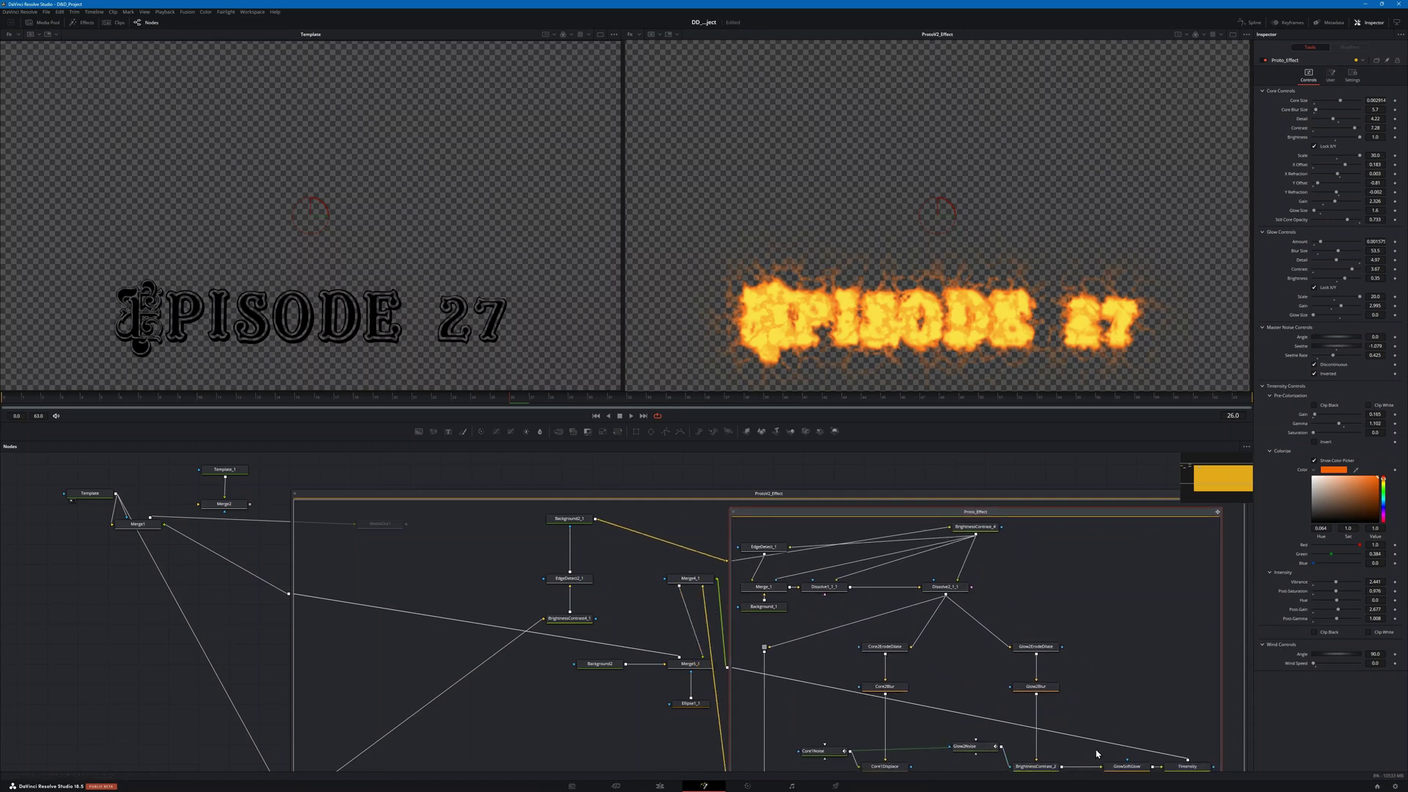
click(734, 512)
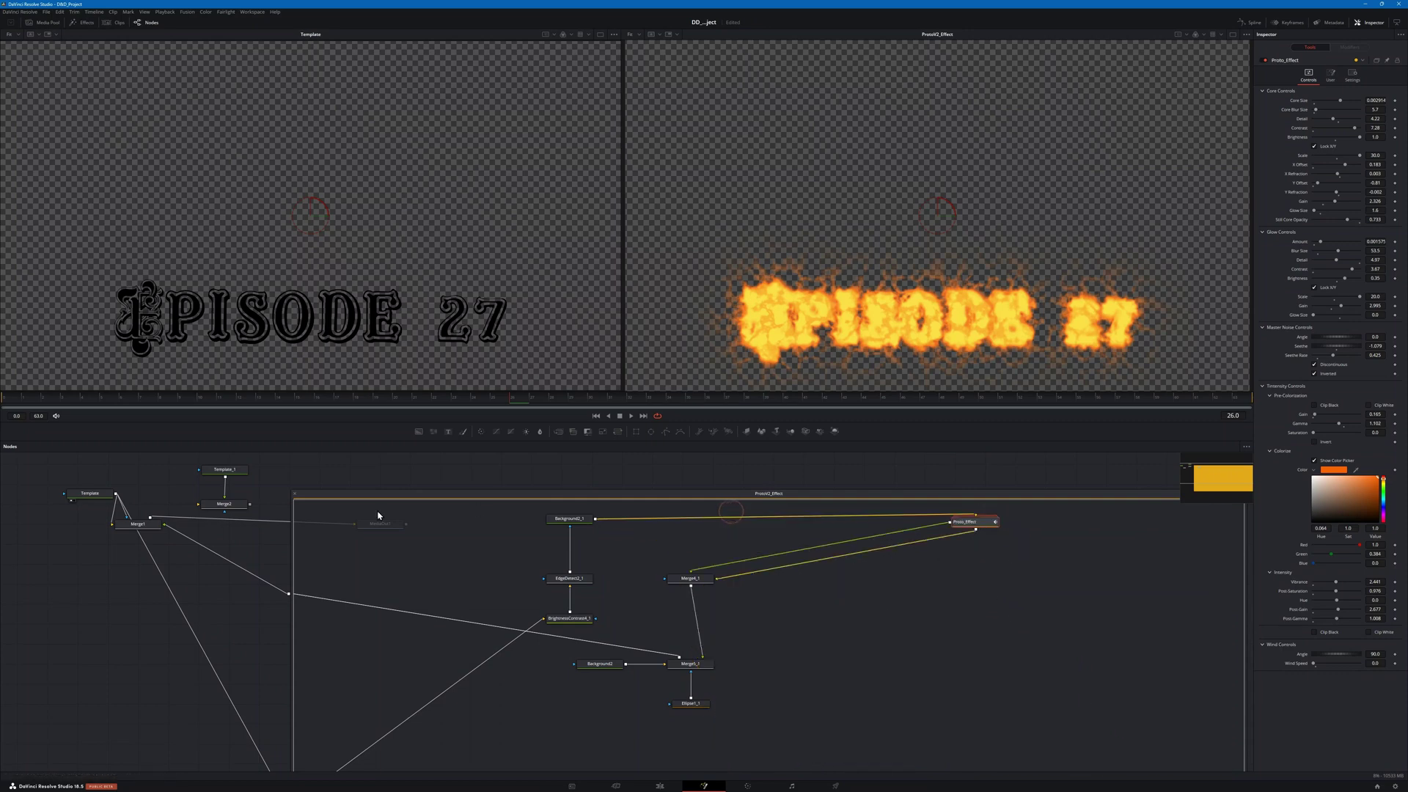
click(294, 494)
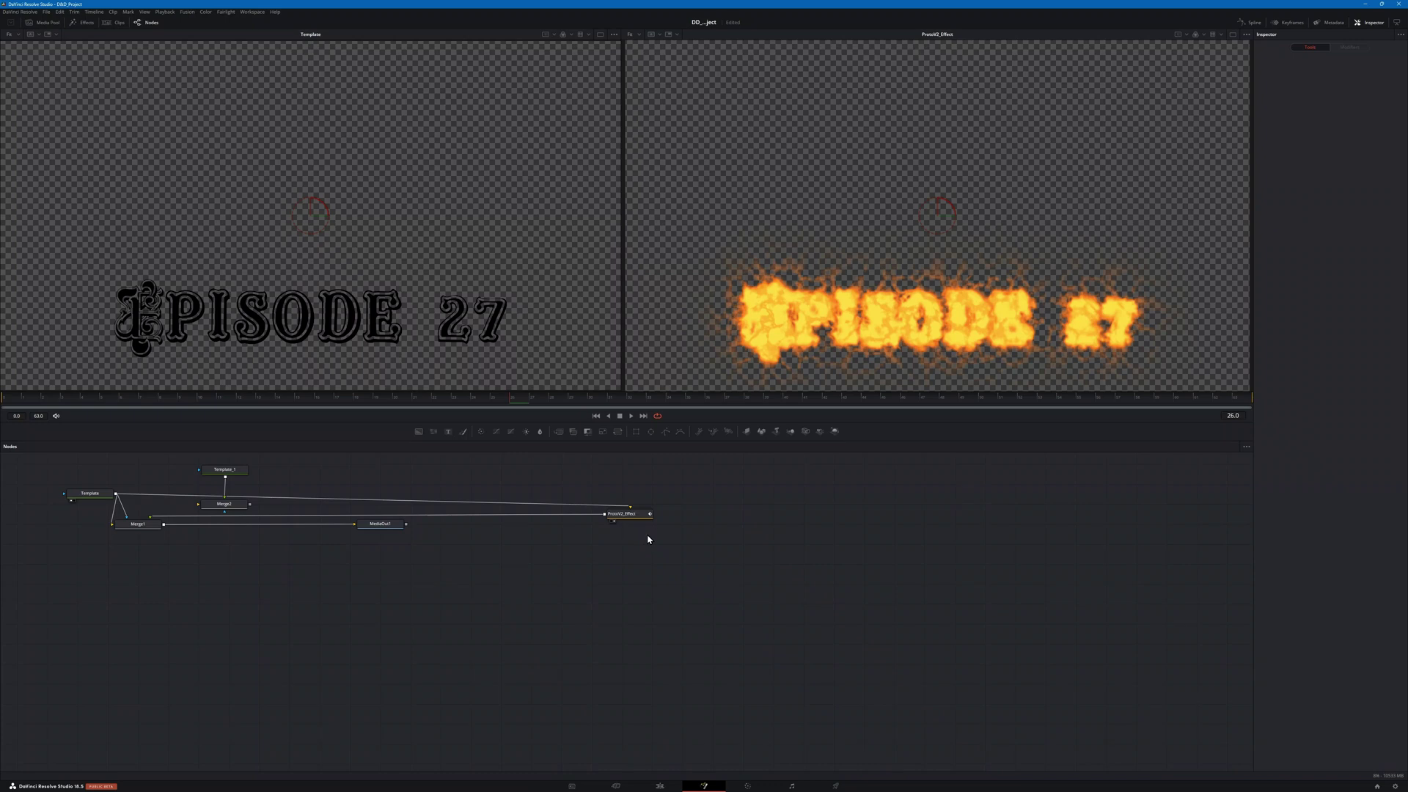
drag(634, 519, 73, 531)
click(192, 589)
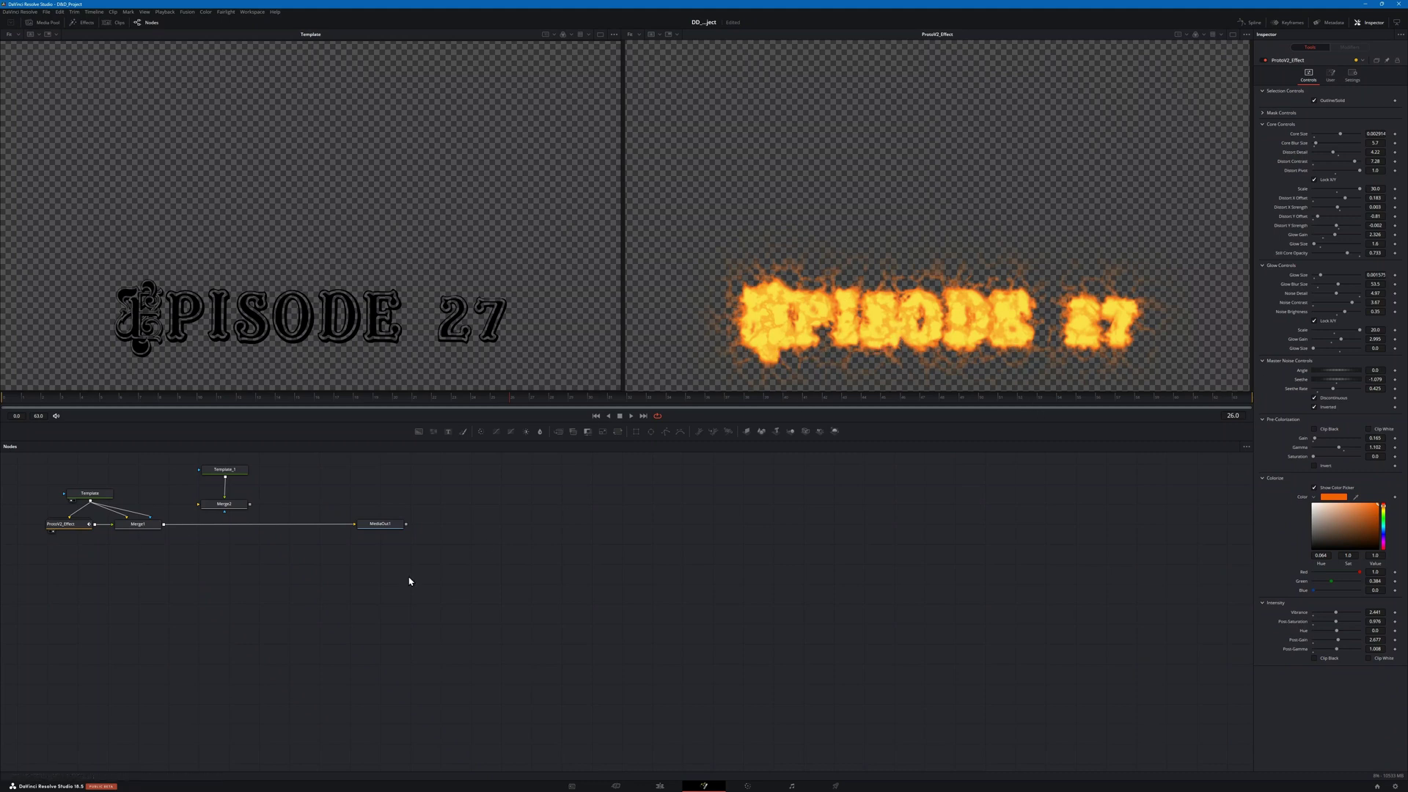
Step: Compare the MediaOut1 output with the ProtoV2_Effect output in the second viewer
click(387, 525)
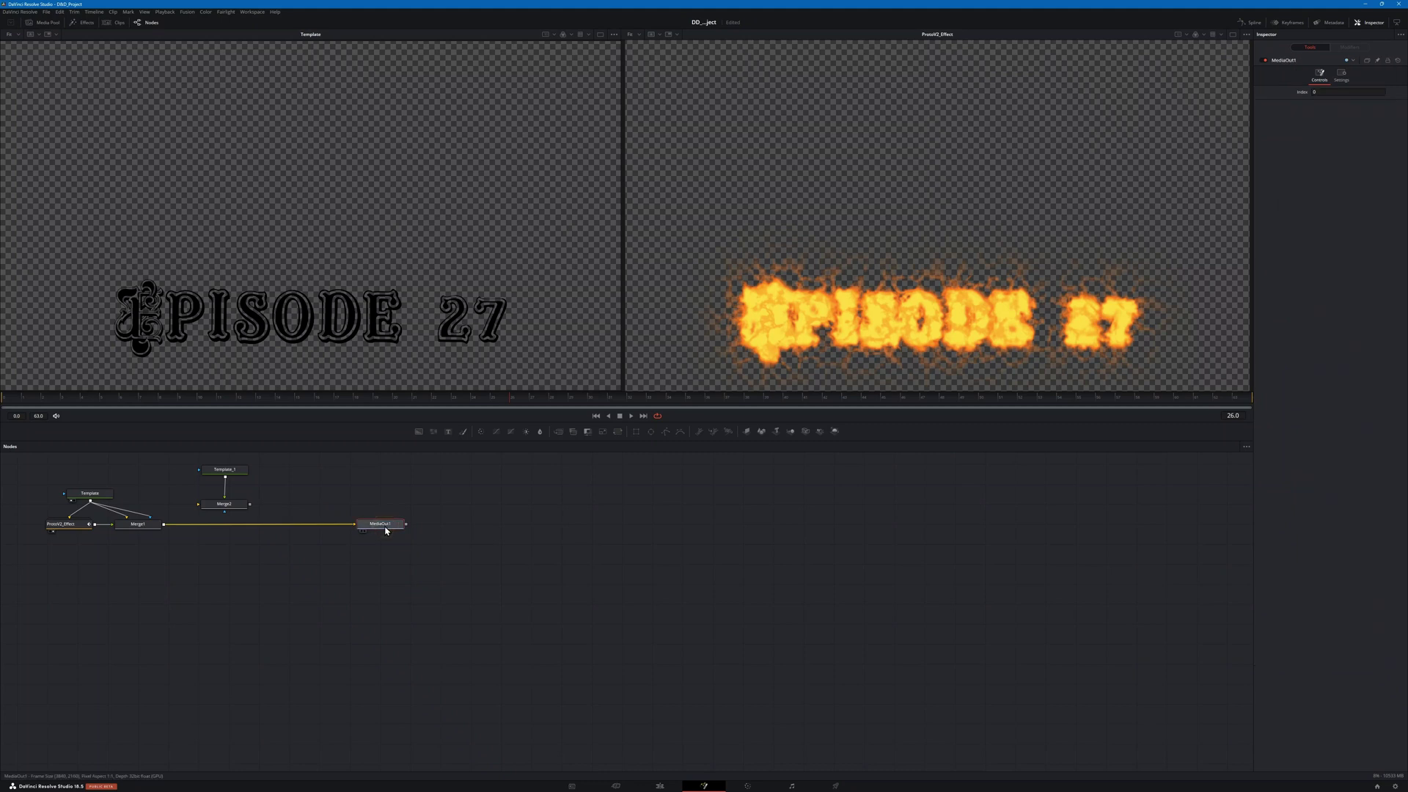
key(2)
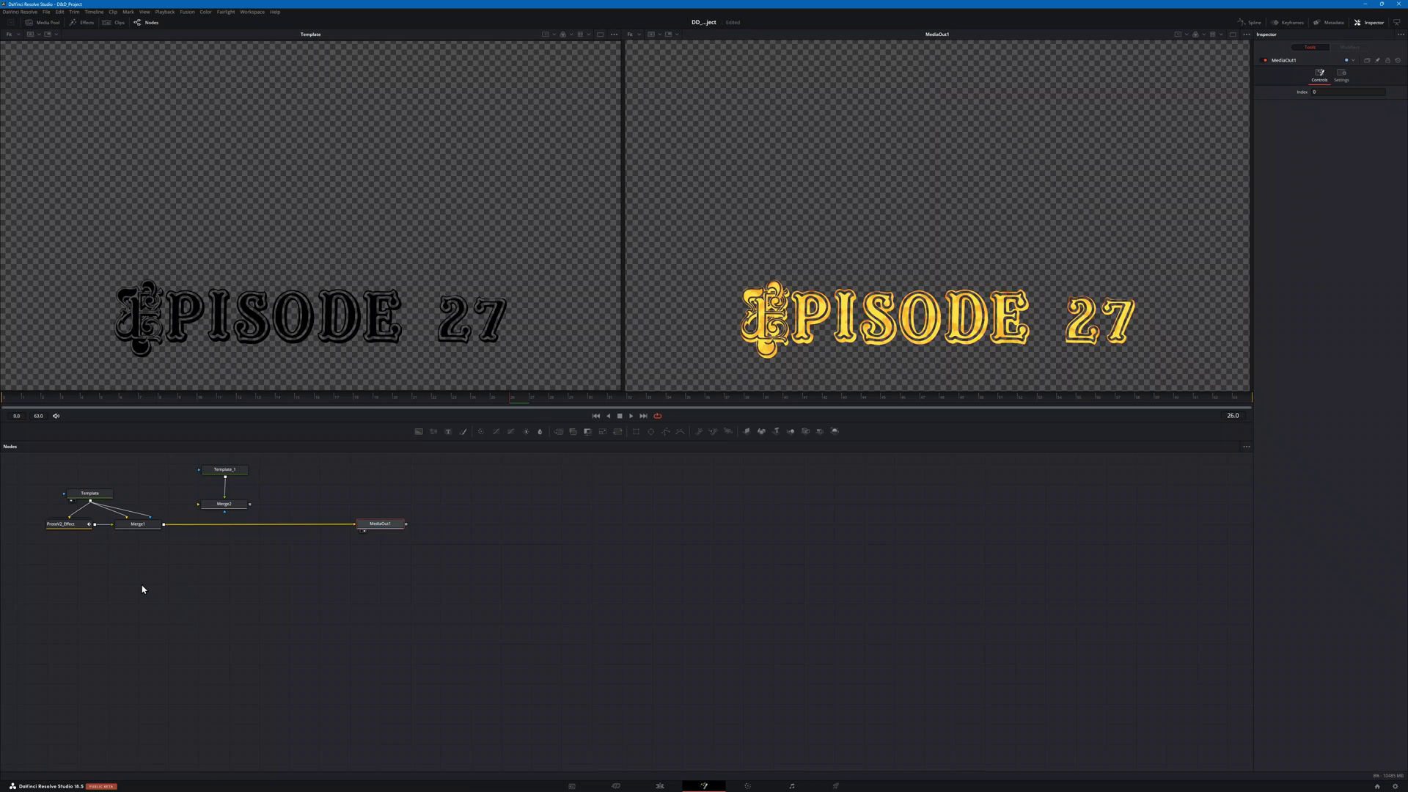
click(72, 525)
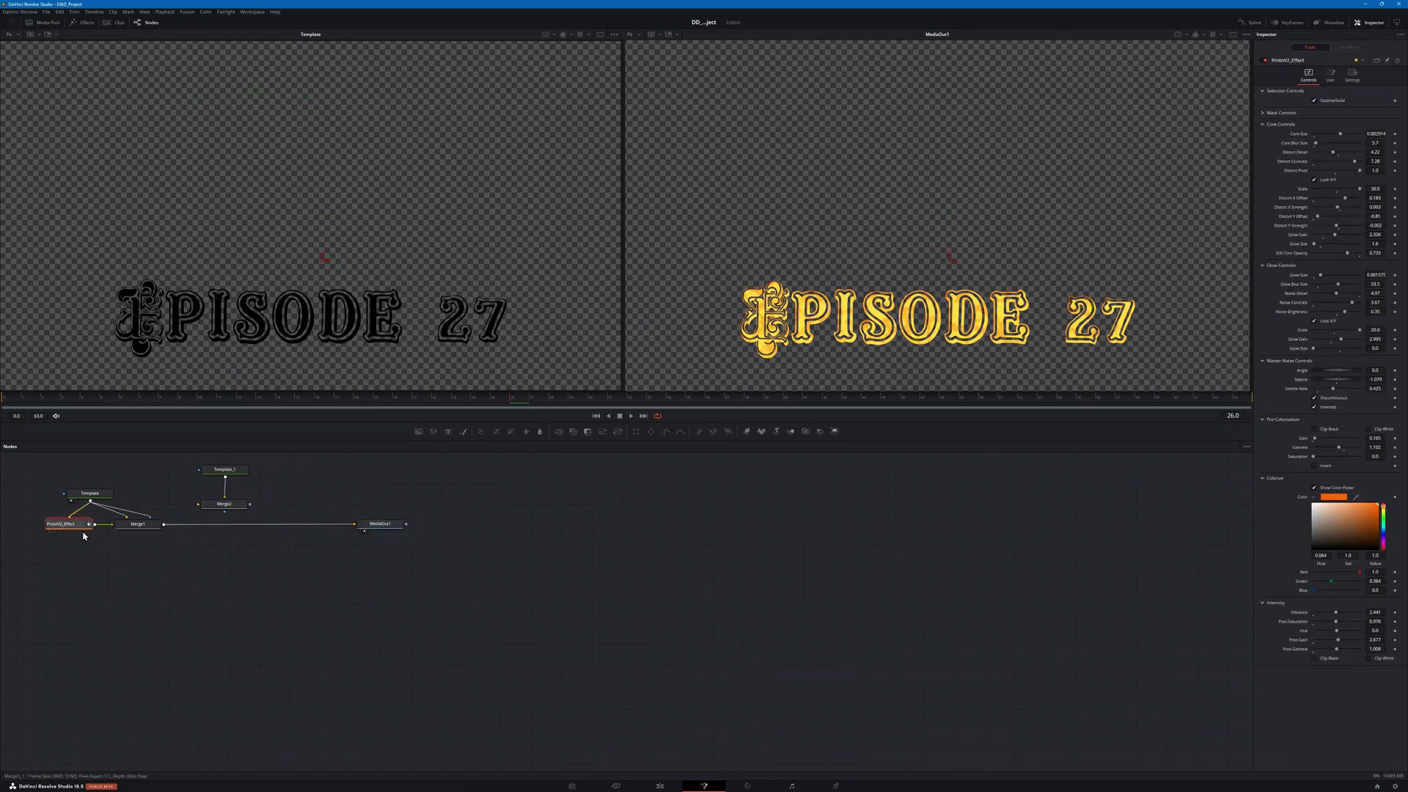
key(2)
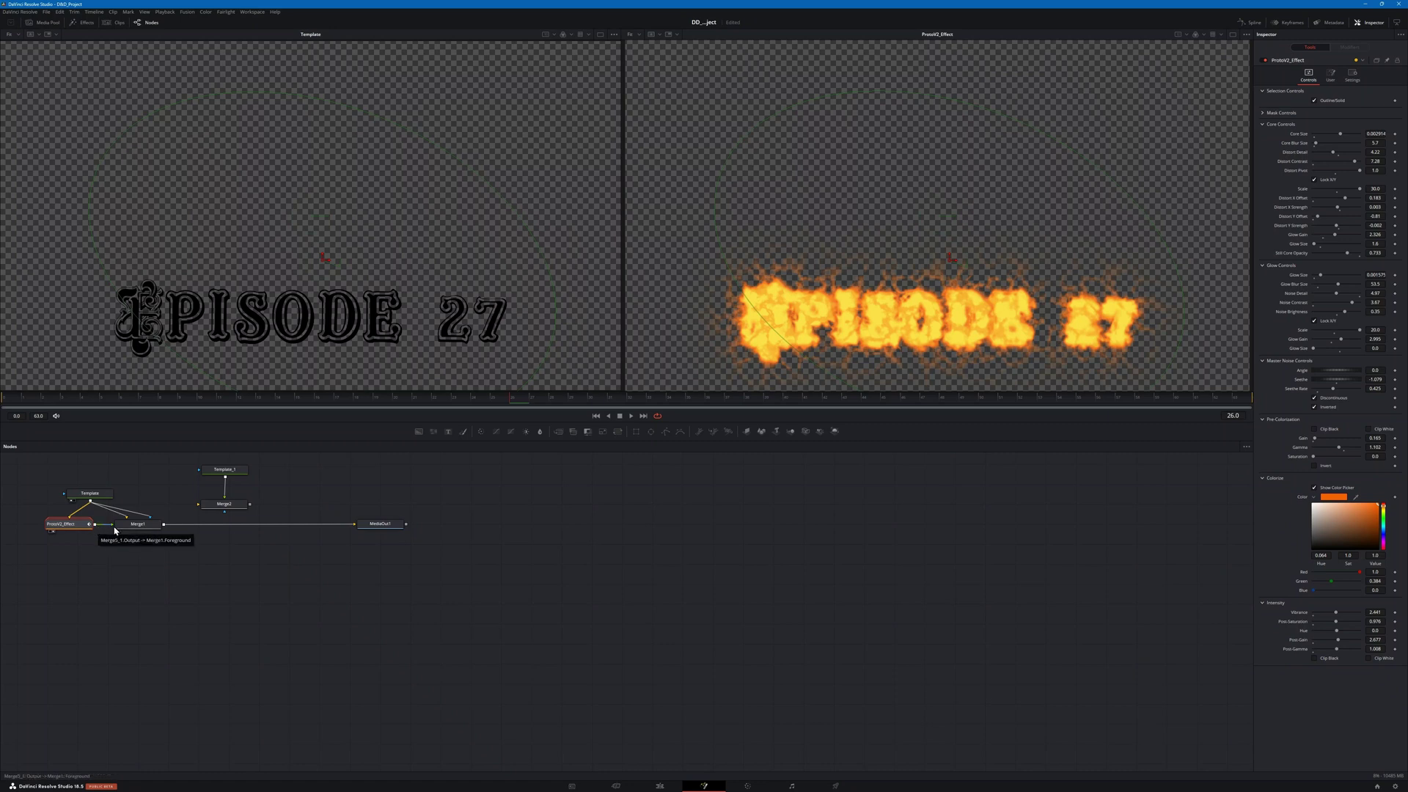
mouse_move(132, 530)
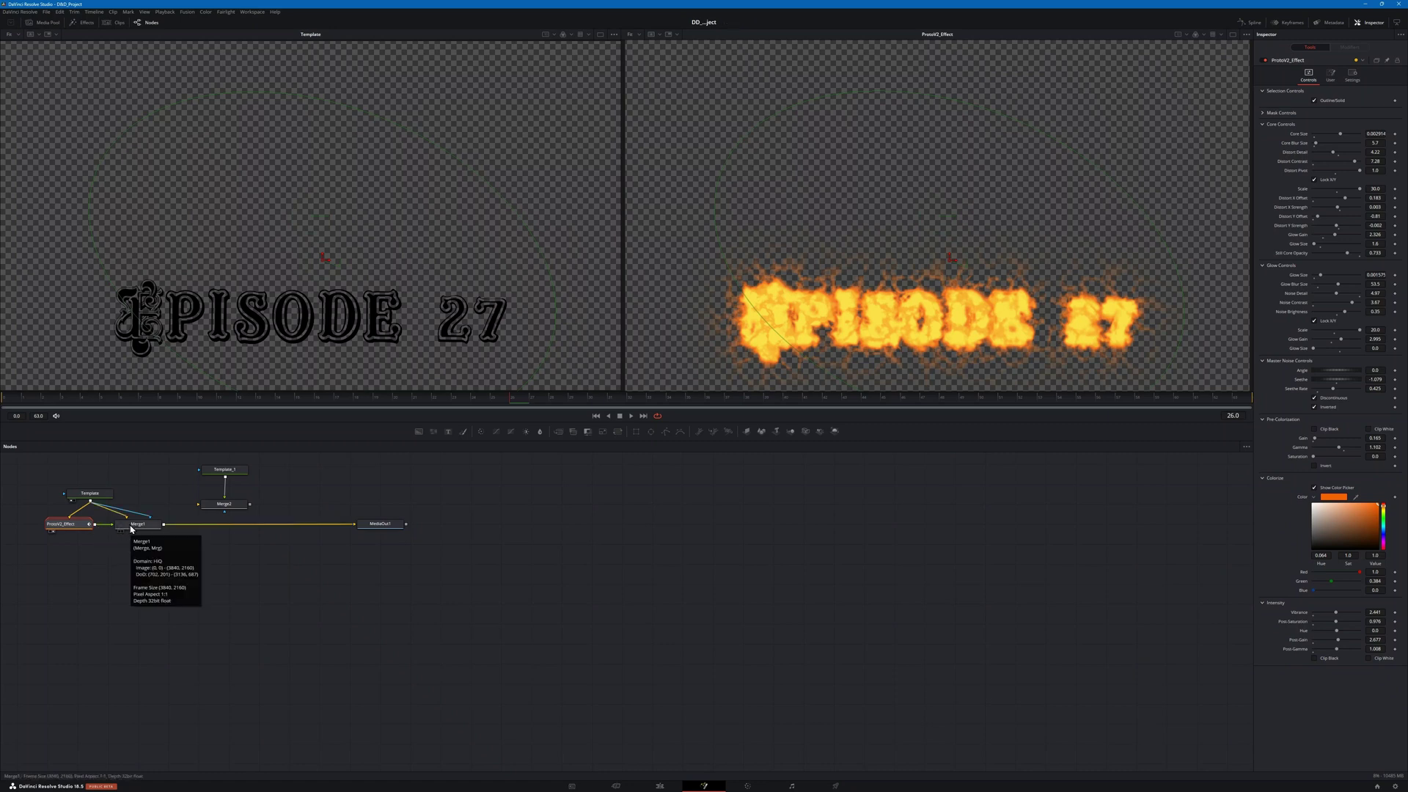
Step: Reposition the Template node closer to Merge1 and show Merge1's output in the second viewer
drag(108, 500, 126, 499)
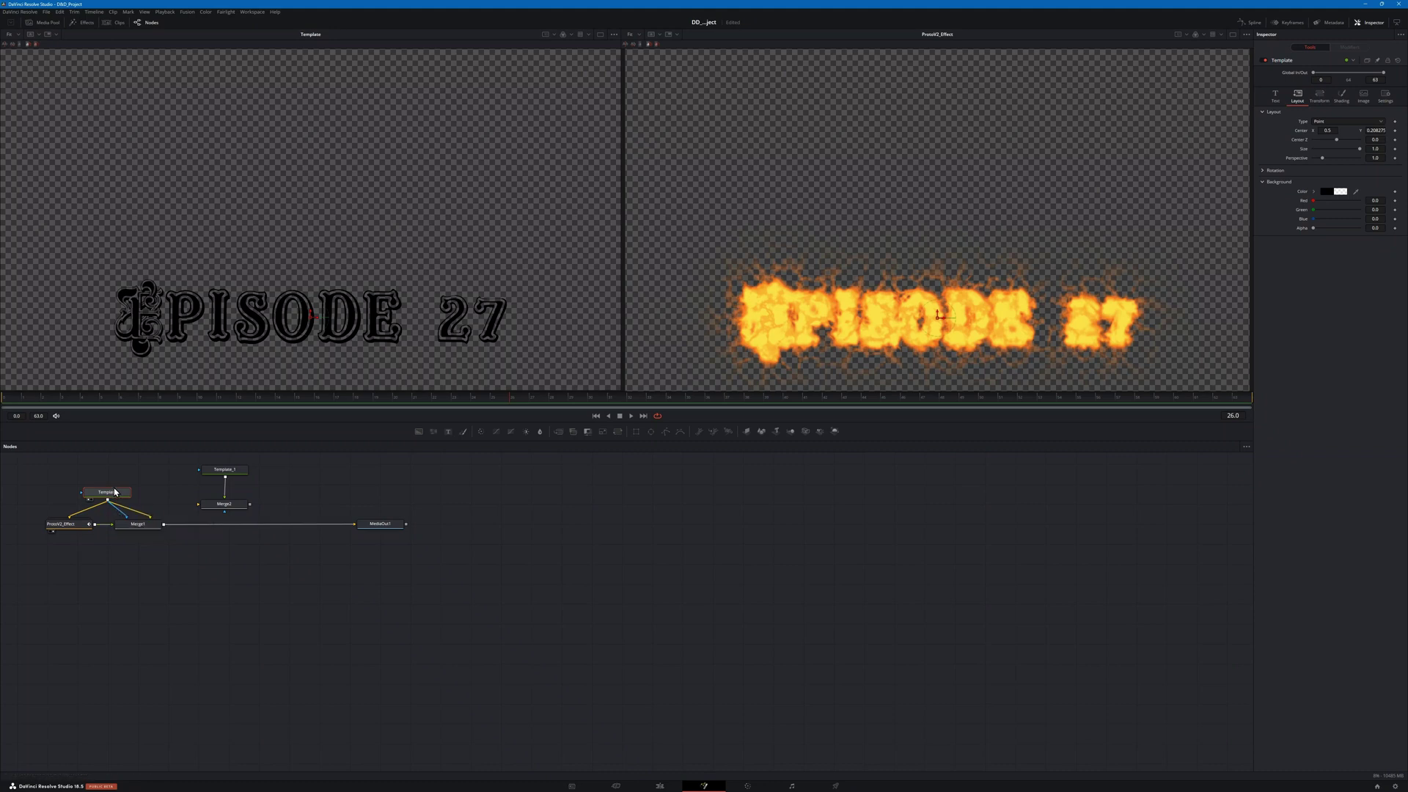
click(143, 527)
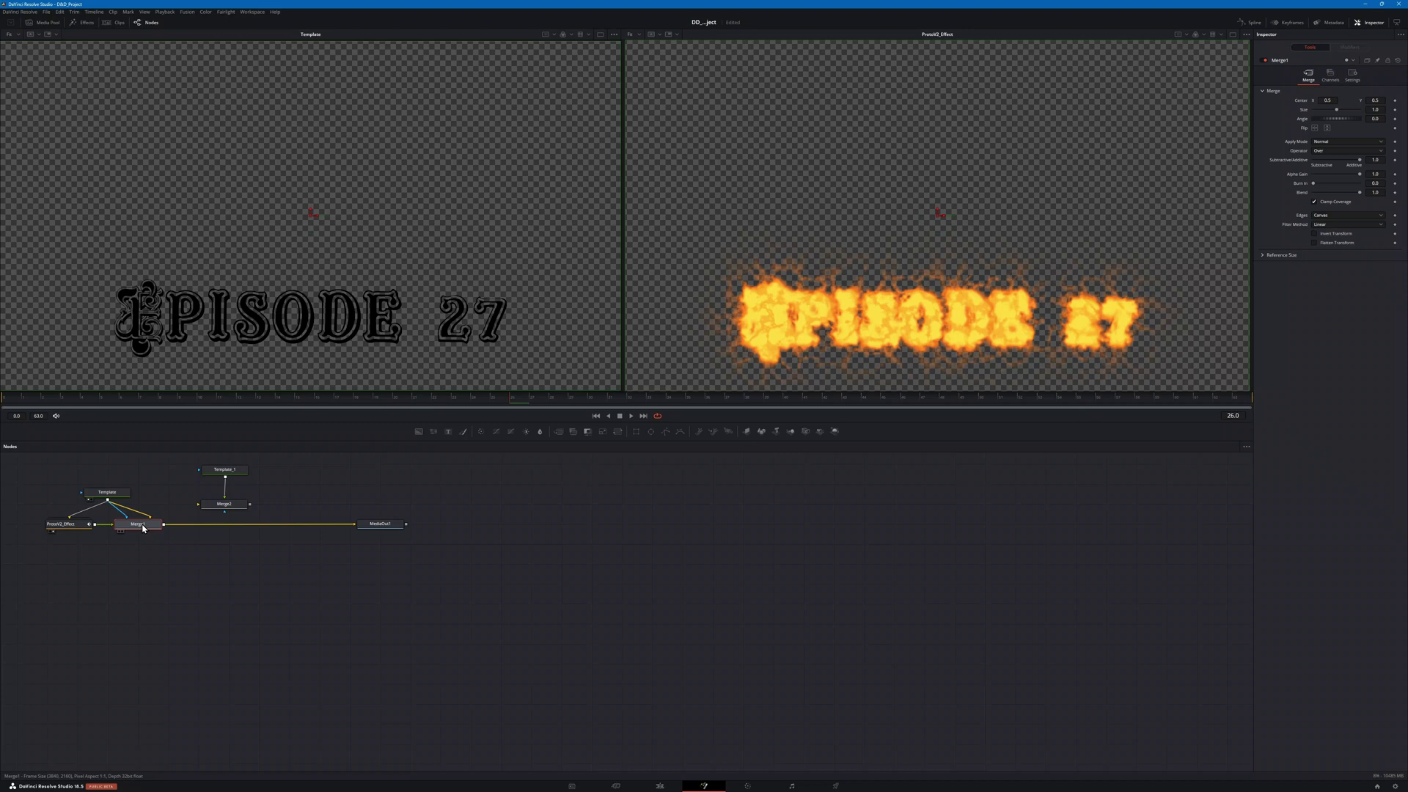
key(2)
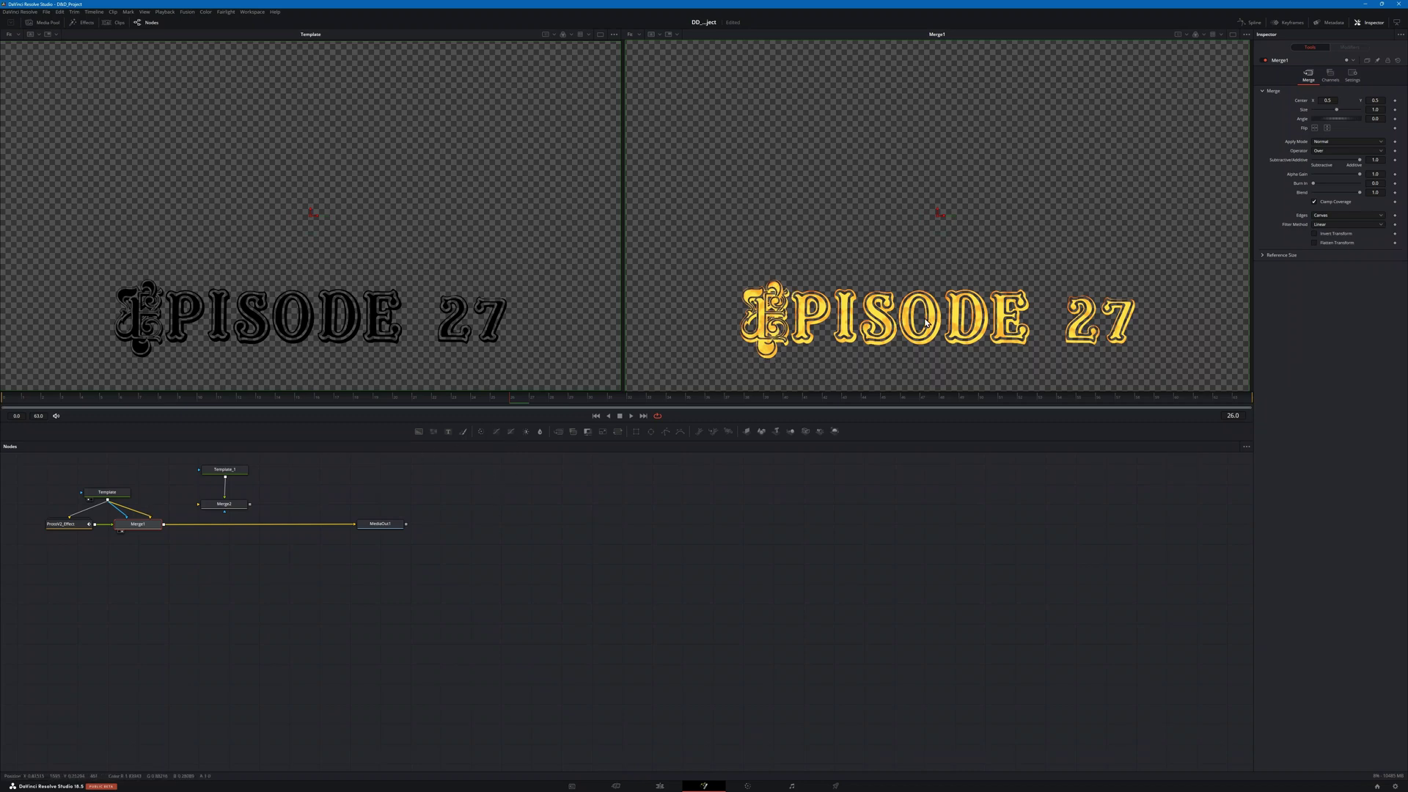
Step: Scrub through the composition and play it back to preview the Merge1 fire text animation
click(16, 402)
drag(16, 401, 471, 403)
drag(152, 421, 108, 420)
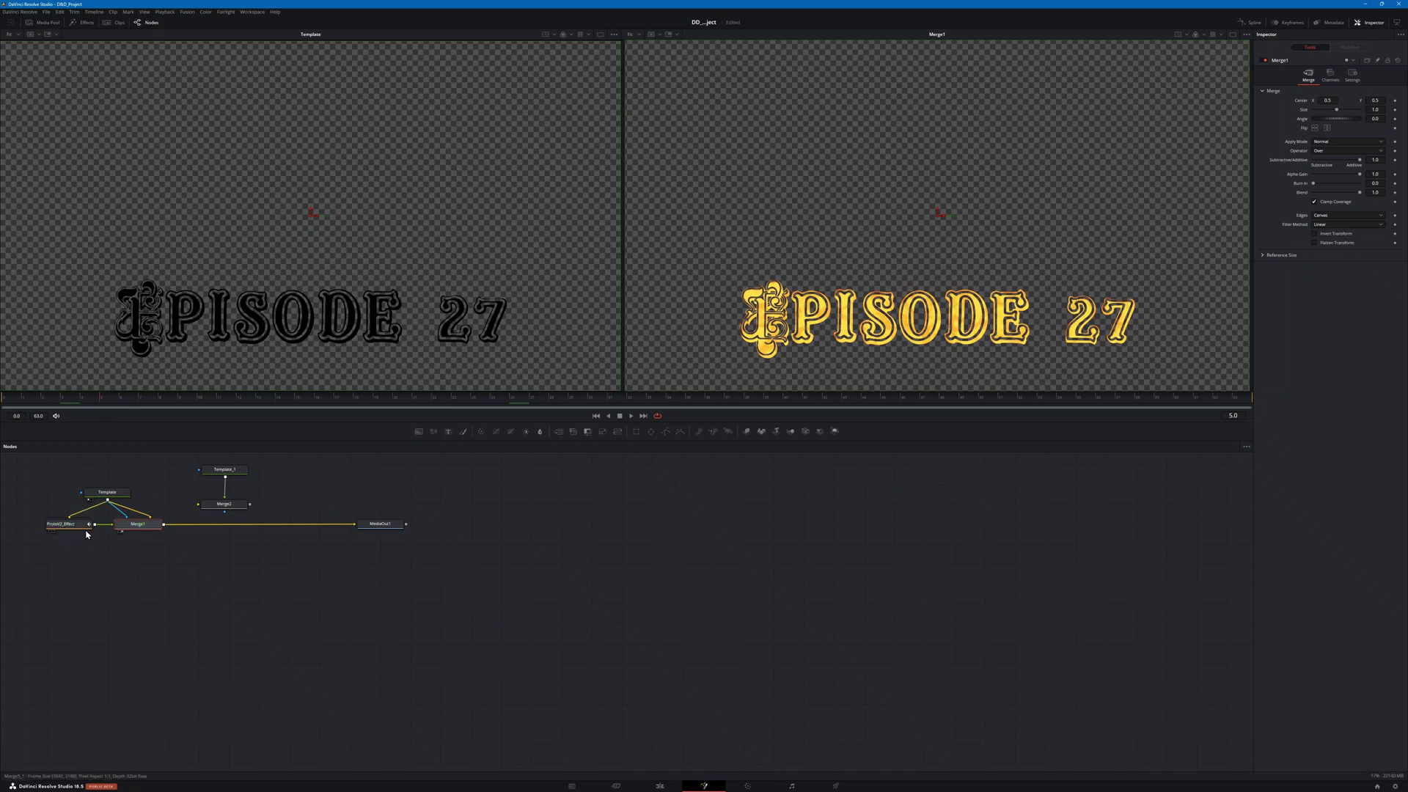
key(space)
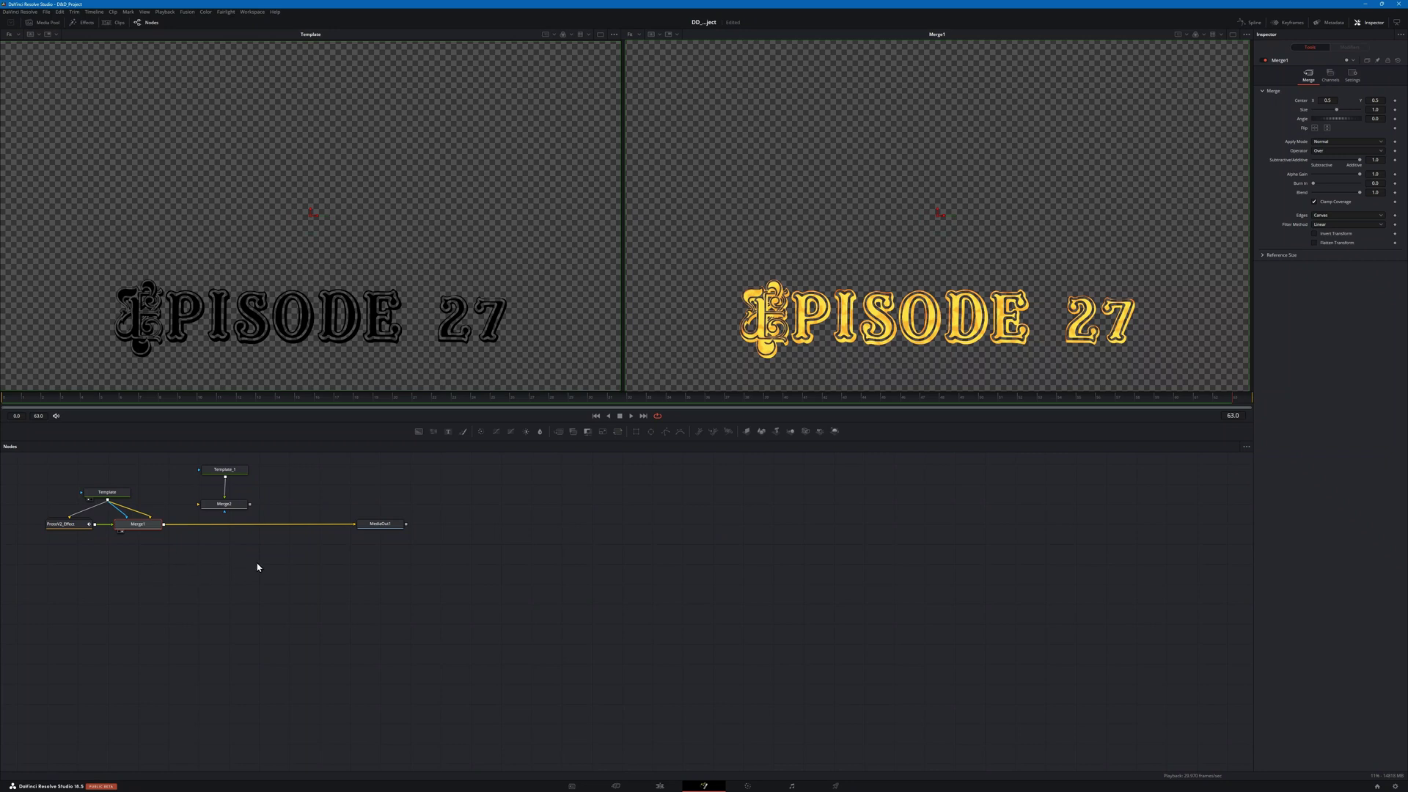
Step: Move the Template node higher above ProtoV2_Effect and Merge1, and review its text and layout settings
drag(120, 497, 106, 480)
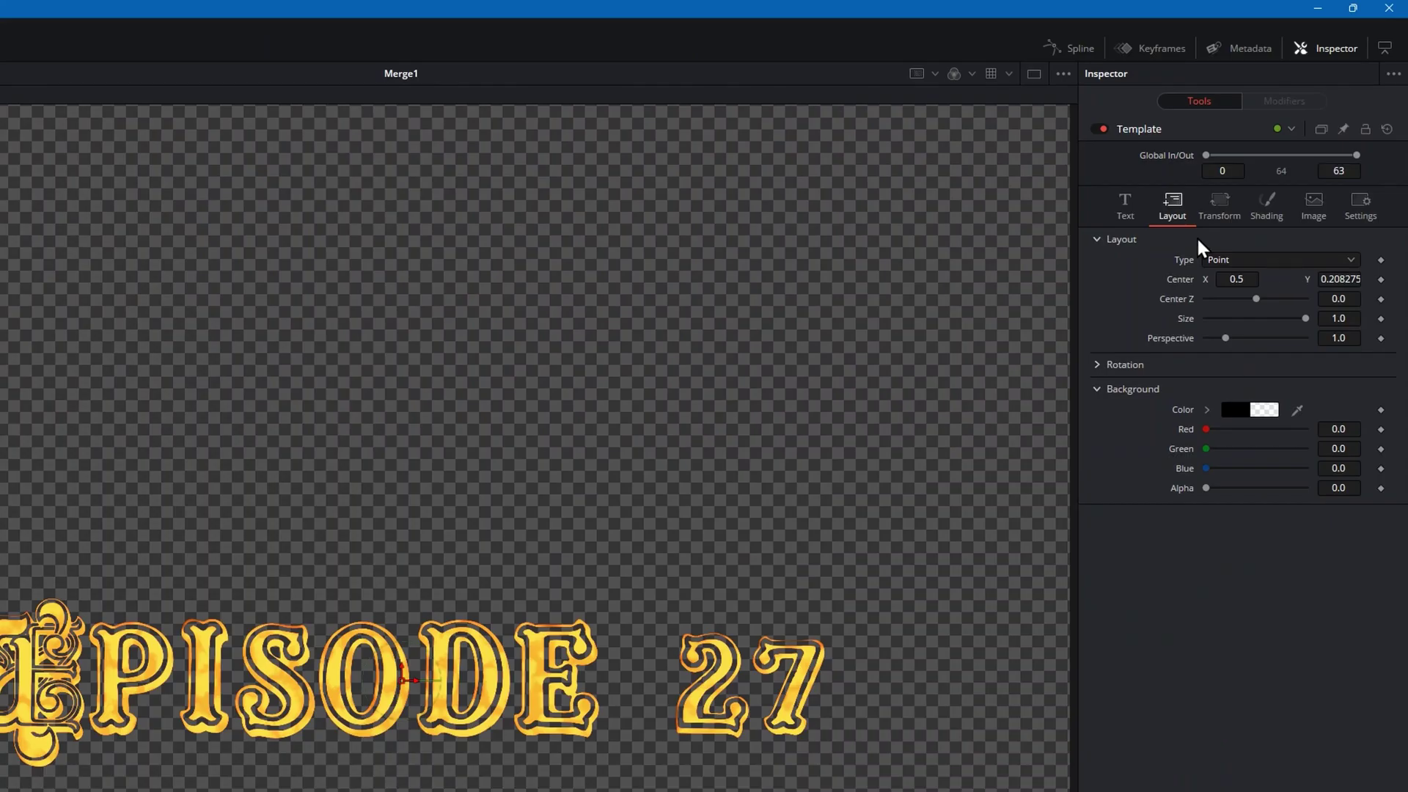
click(1276, 96)
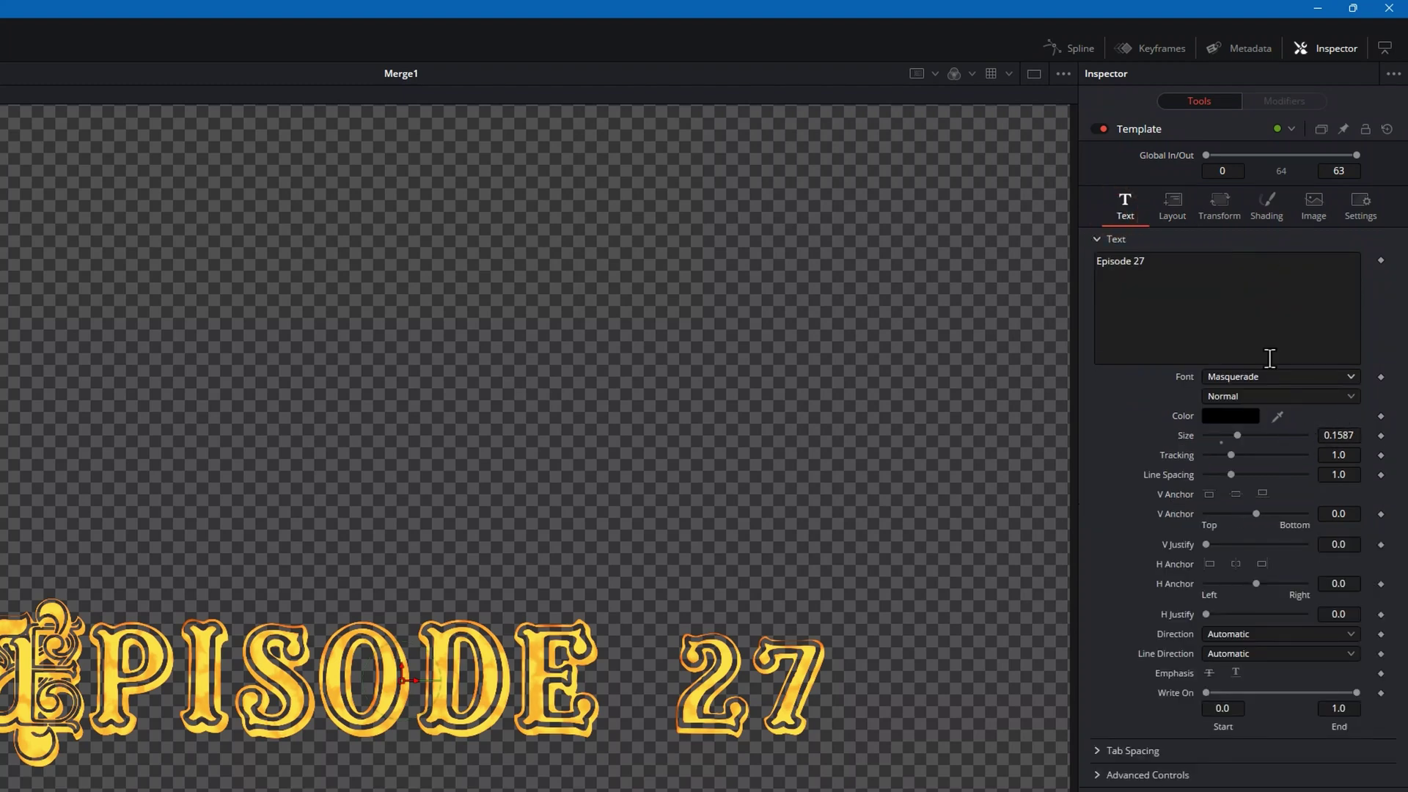
click(1181, 204)
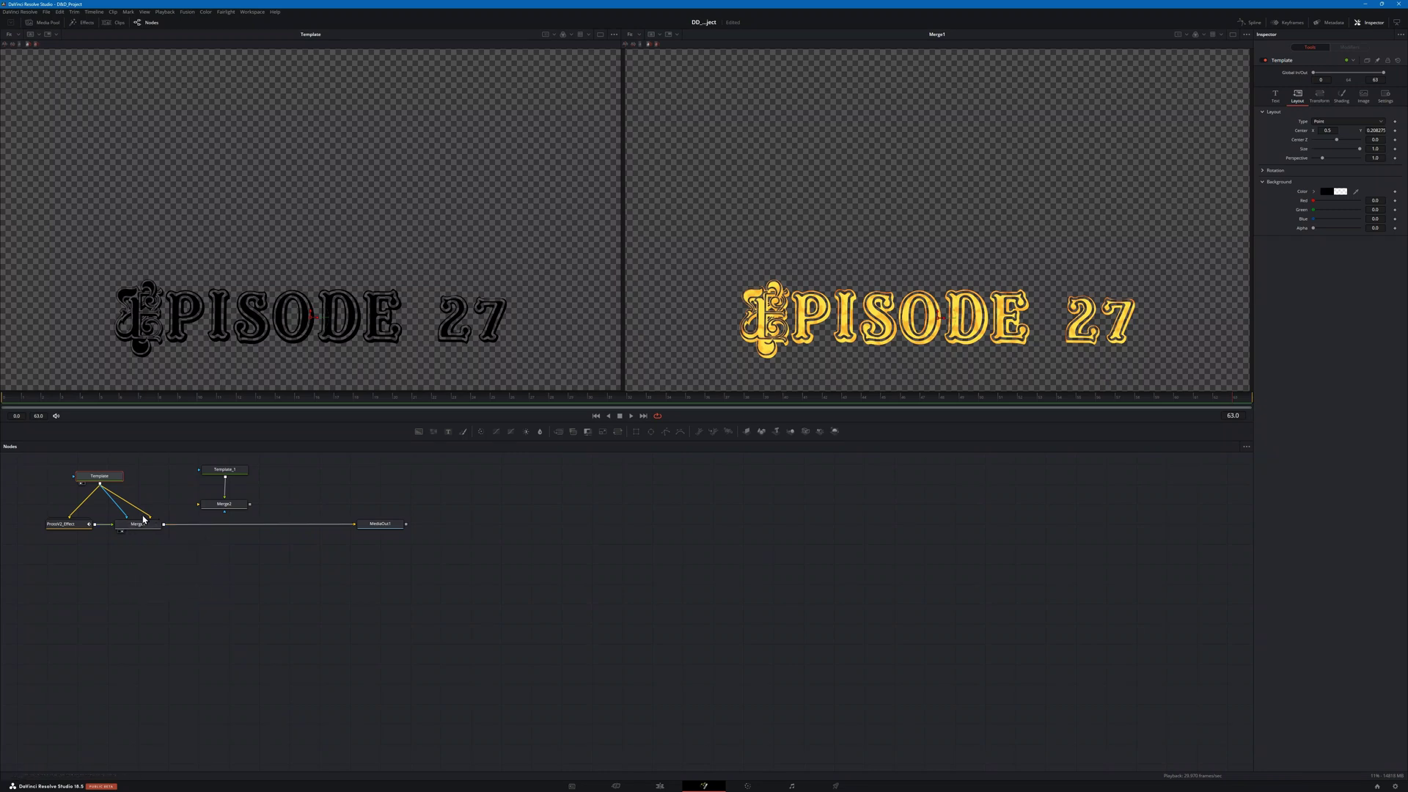
Step: Replace Template as Merge1's background input with a new Background node whose Alpha is set to 0
drag(145, 511, 147, 517)
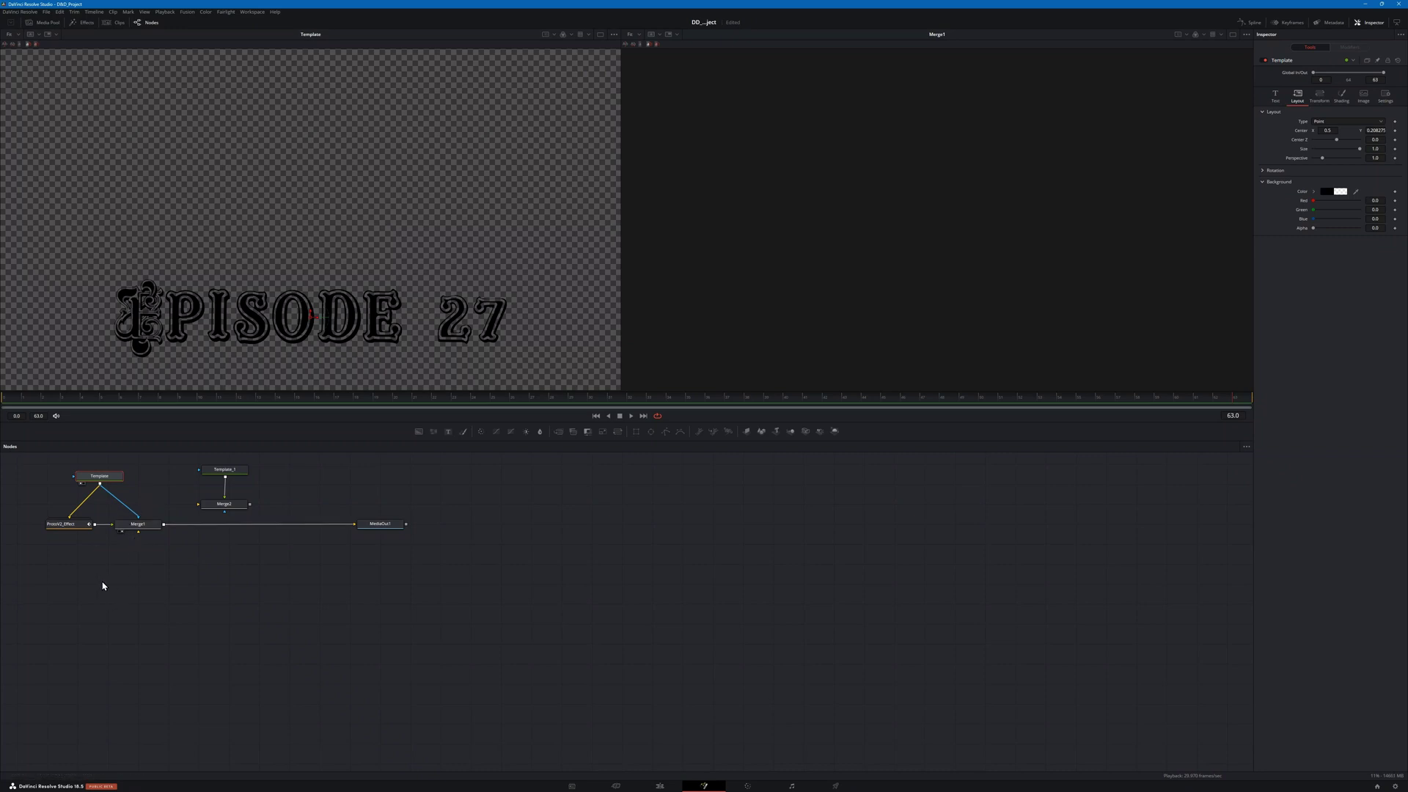
key(shift+space)
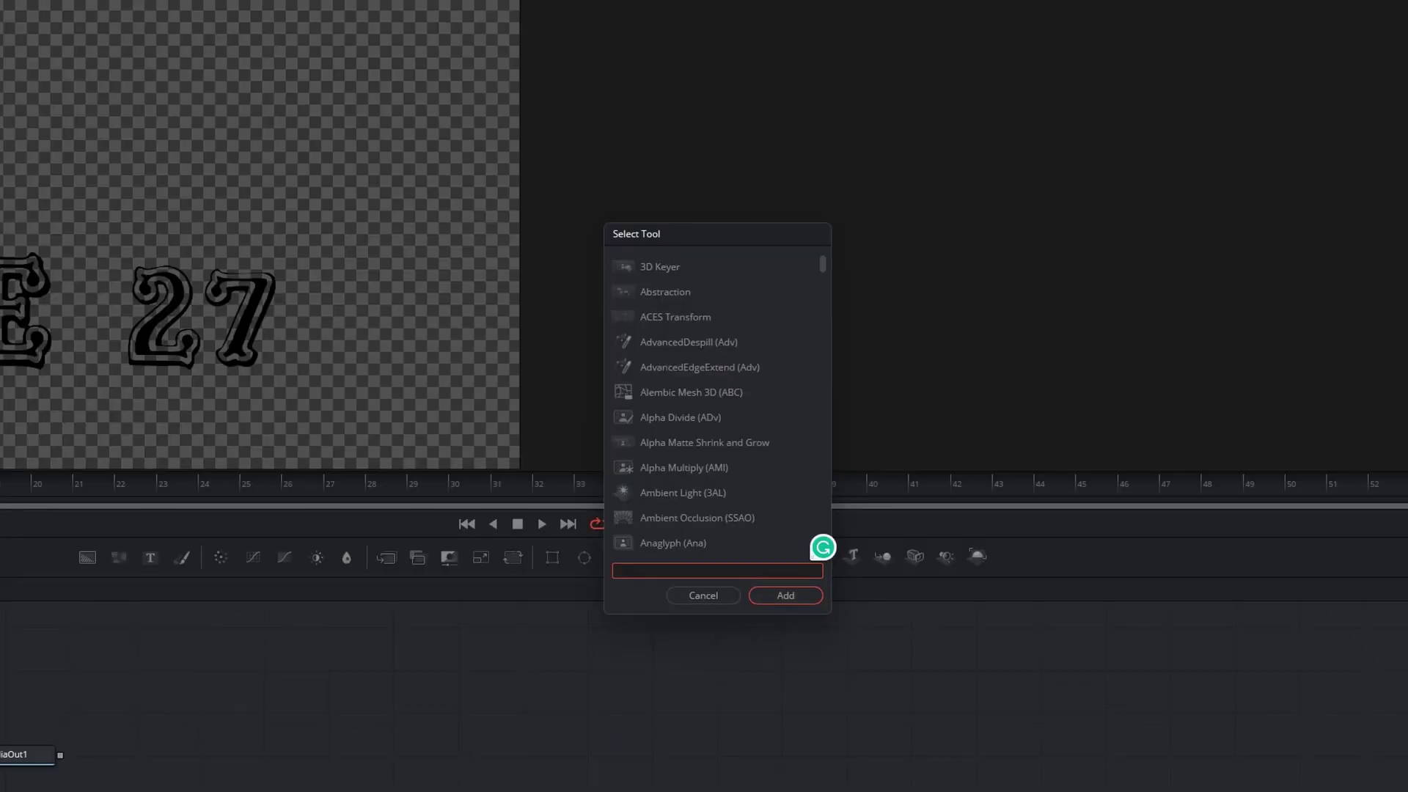
text(ba)
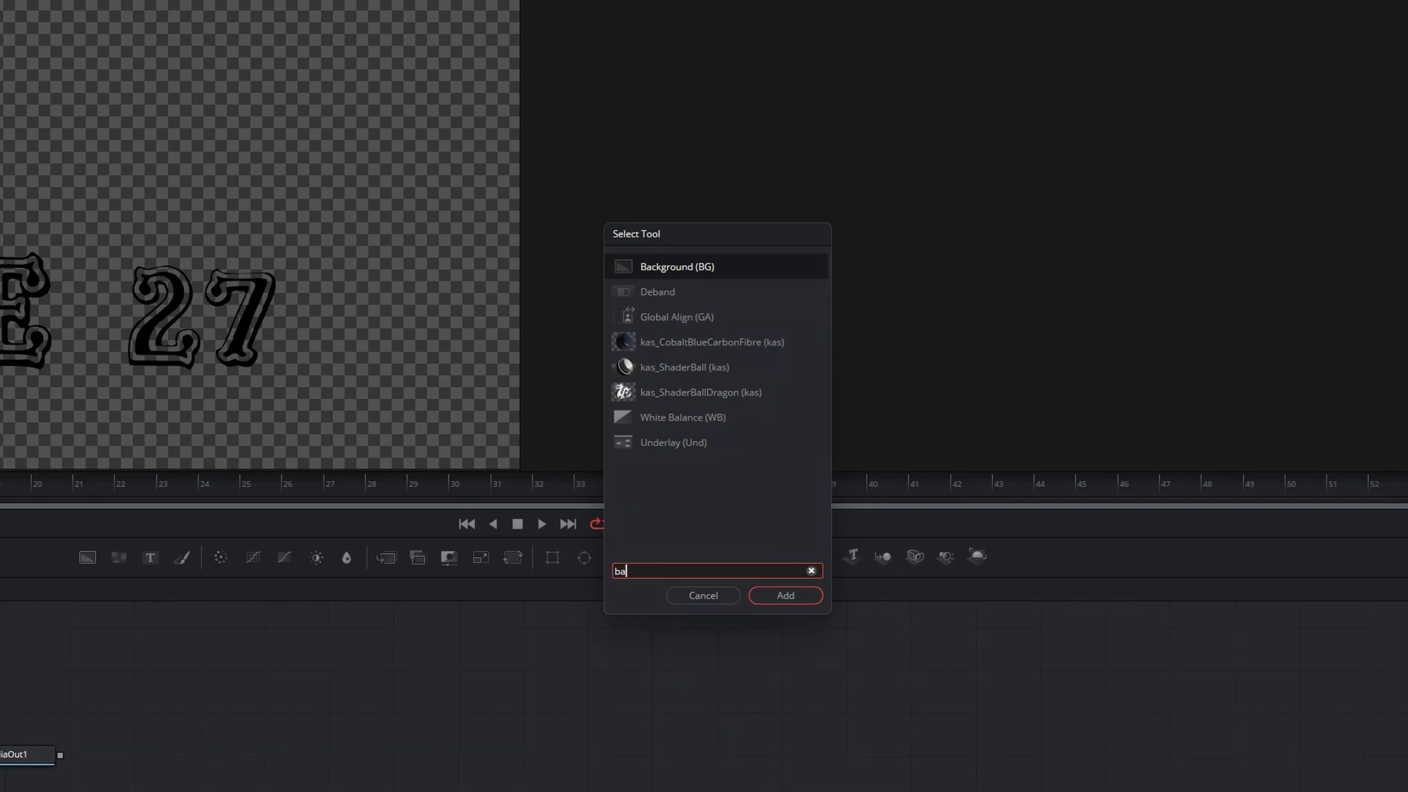
key(Return)
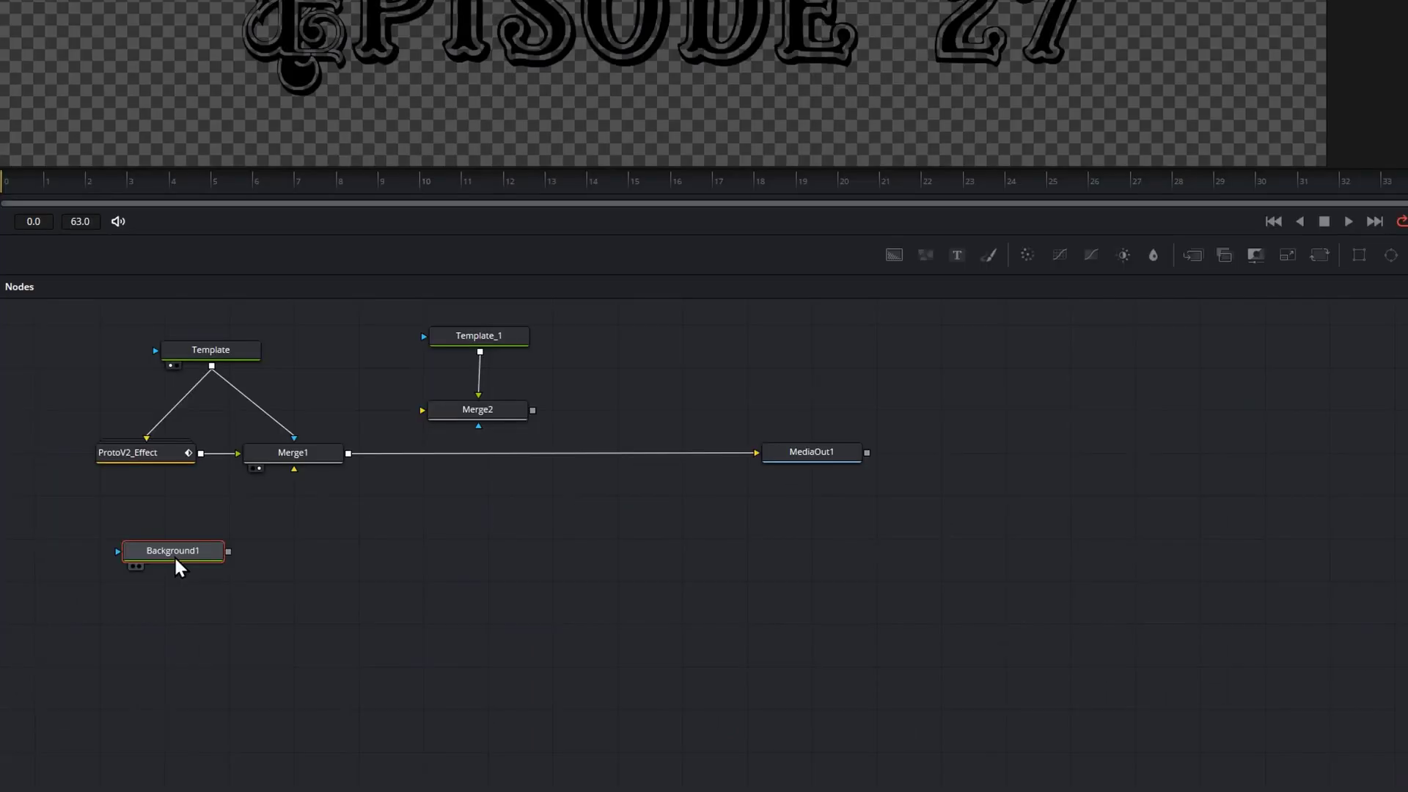
drag(228, 550, 295, 477)
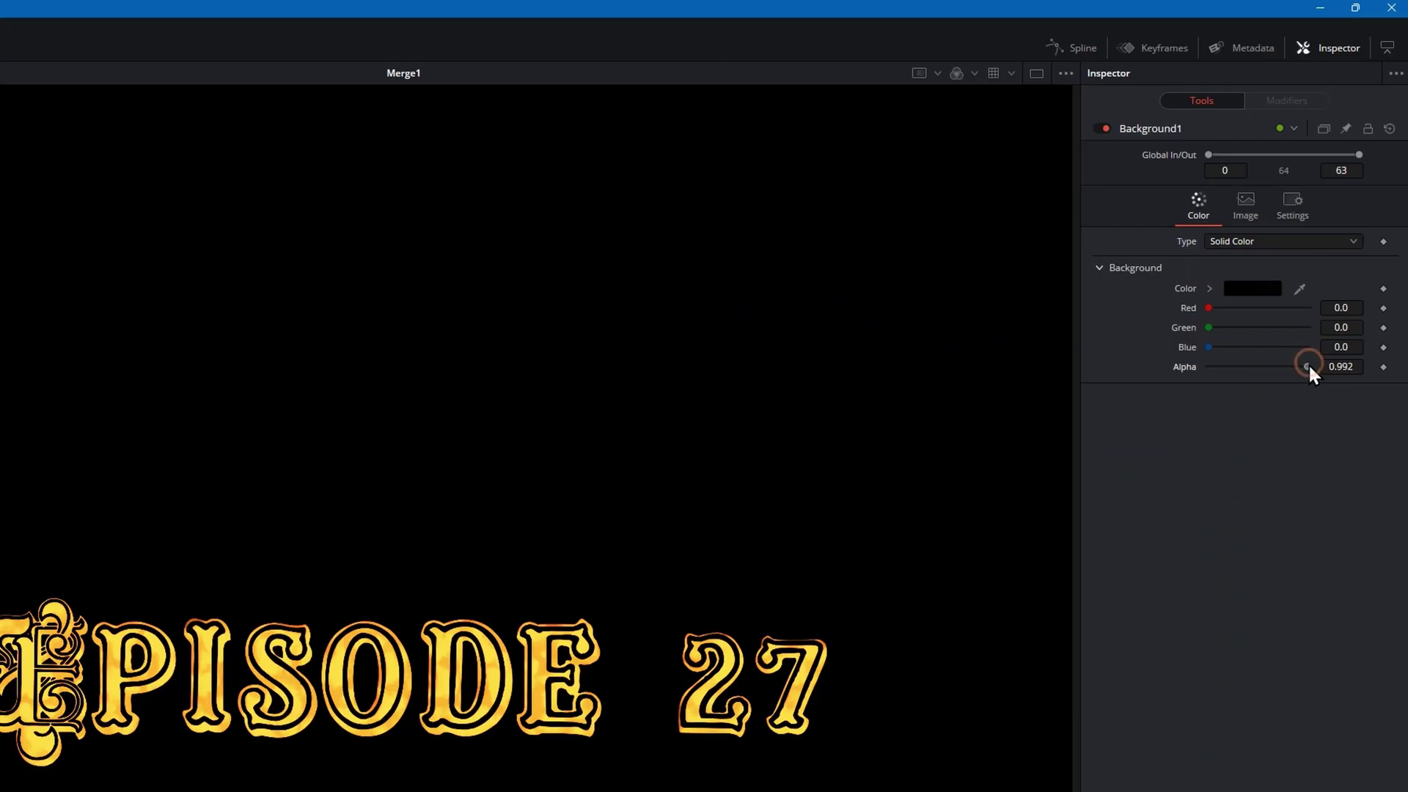
drag(1360, 170, 1269, 188)
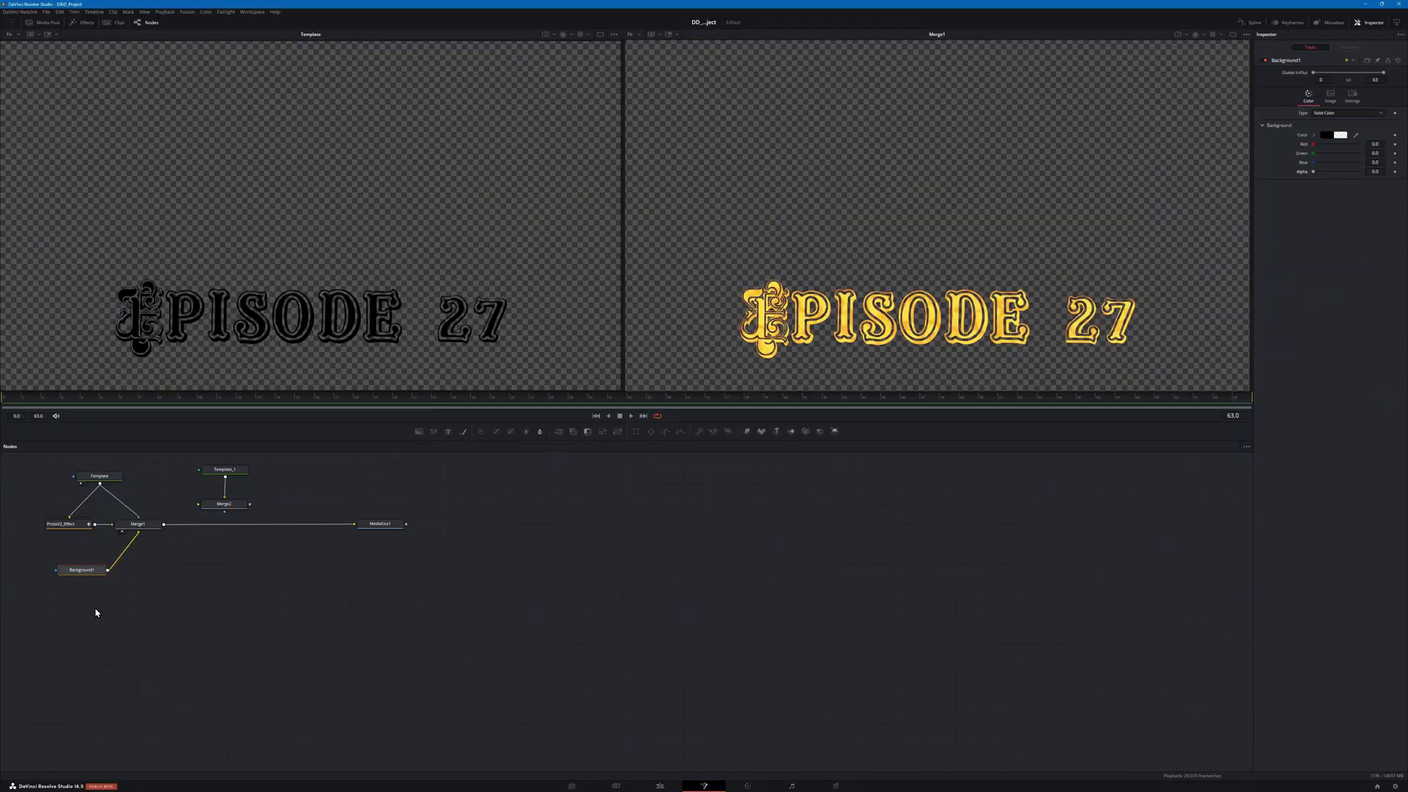
Step: Disconnect and delete the Background1 node, and reconnect Template to Merge1's background input
drag(136, 538, 107, 573)
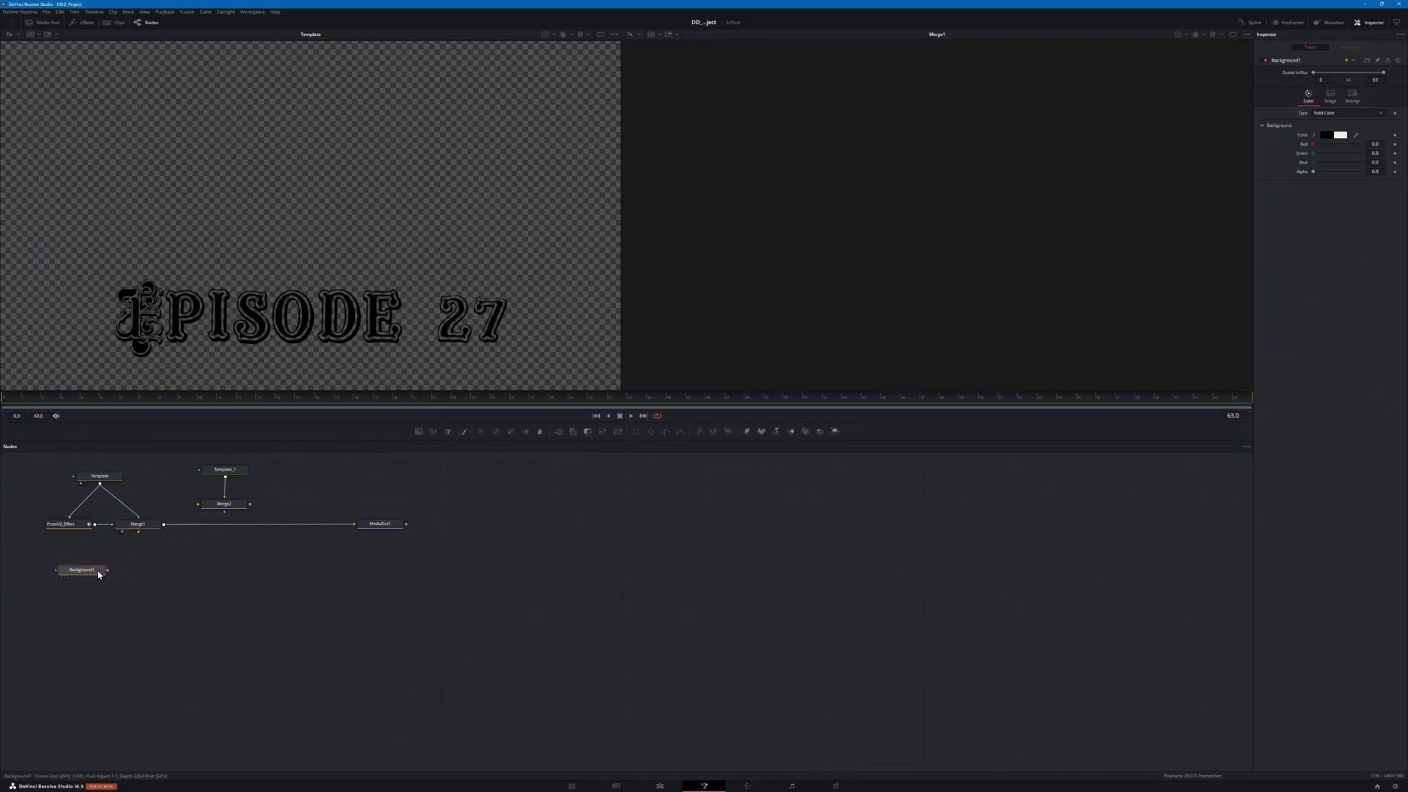
key(Delete)
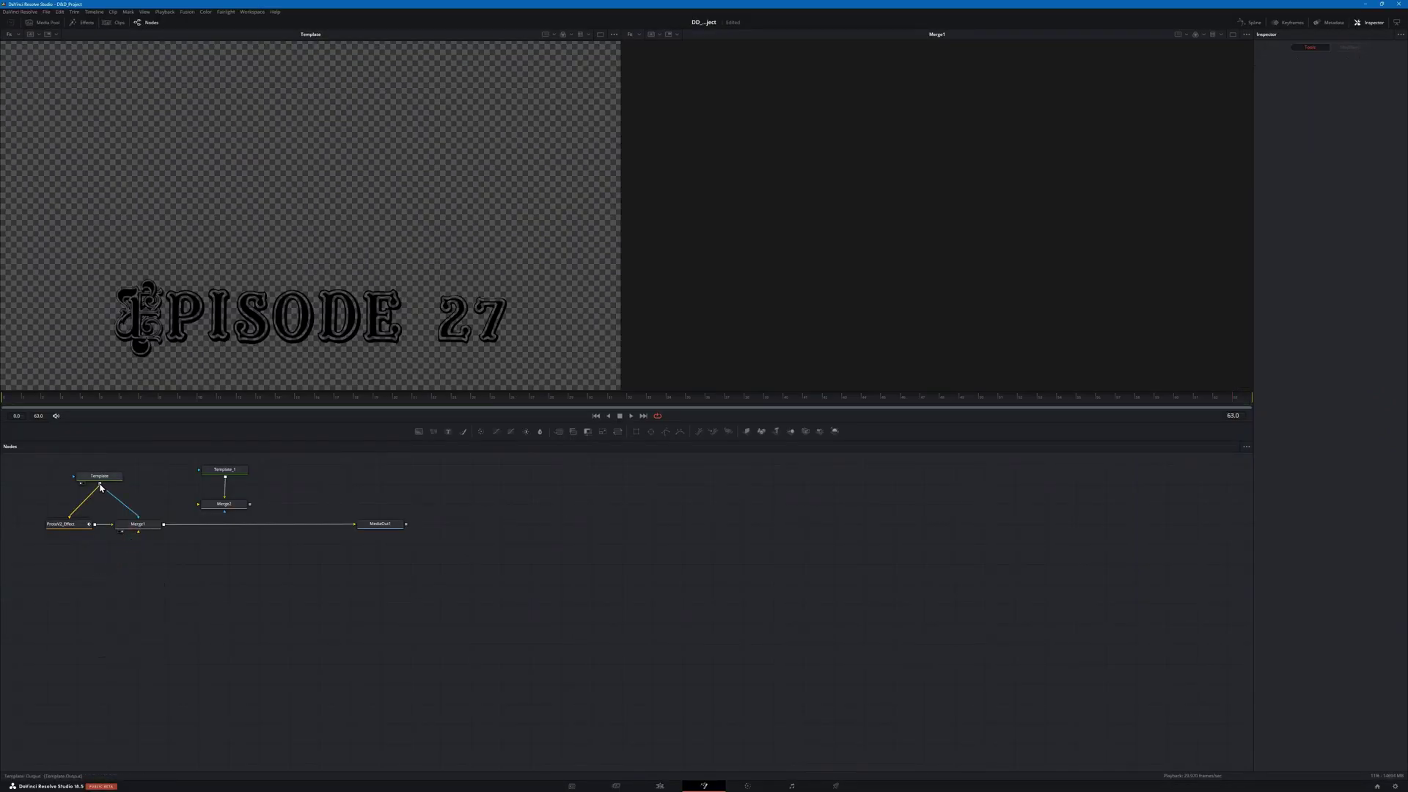
drag(104, 497, 139, 537)
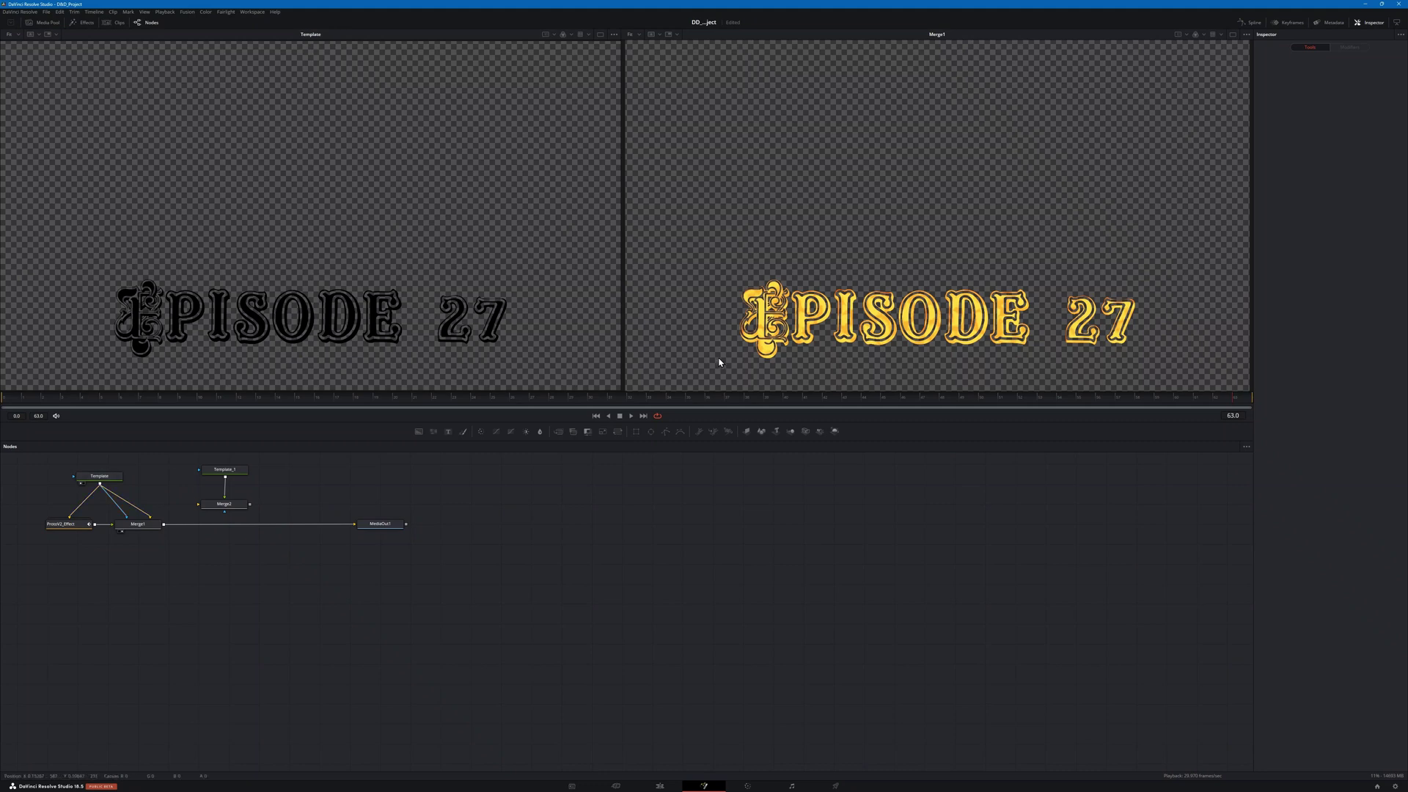
Step: Review the Template node's image and text settings, and show Template_1 in the first viewer
click(104, 477)
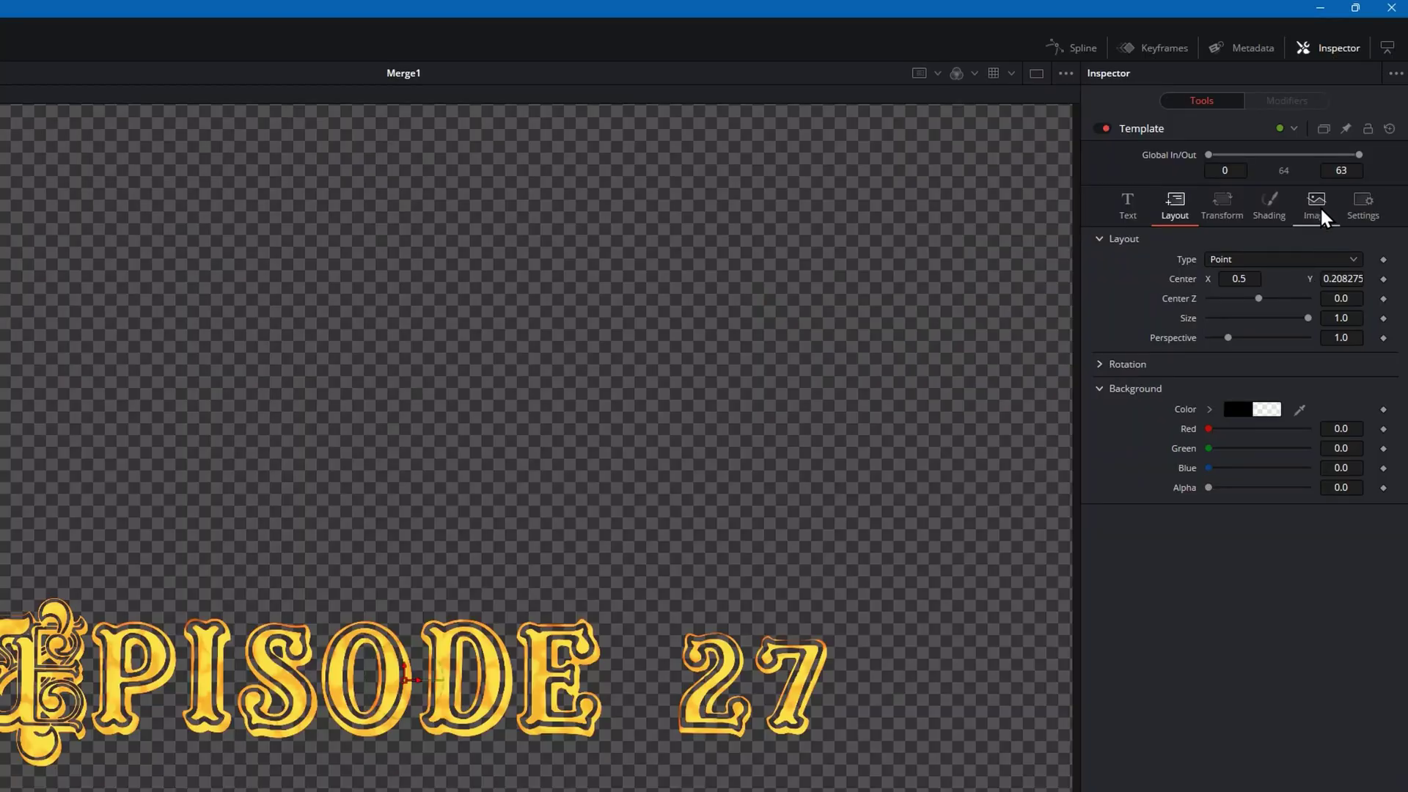
click(1321, 213)
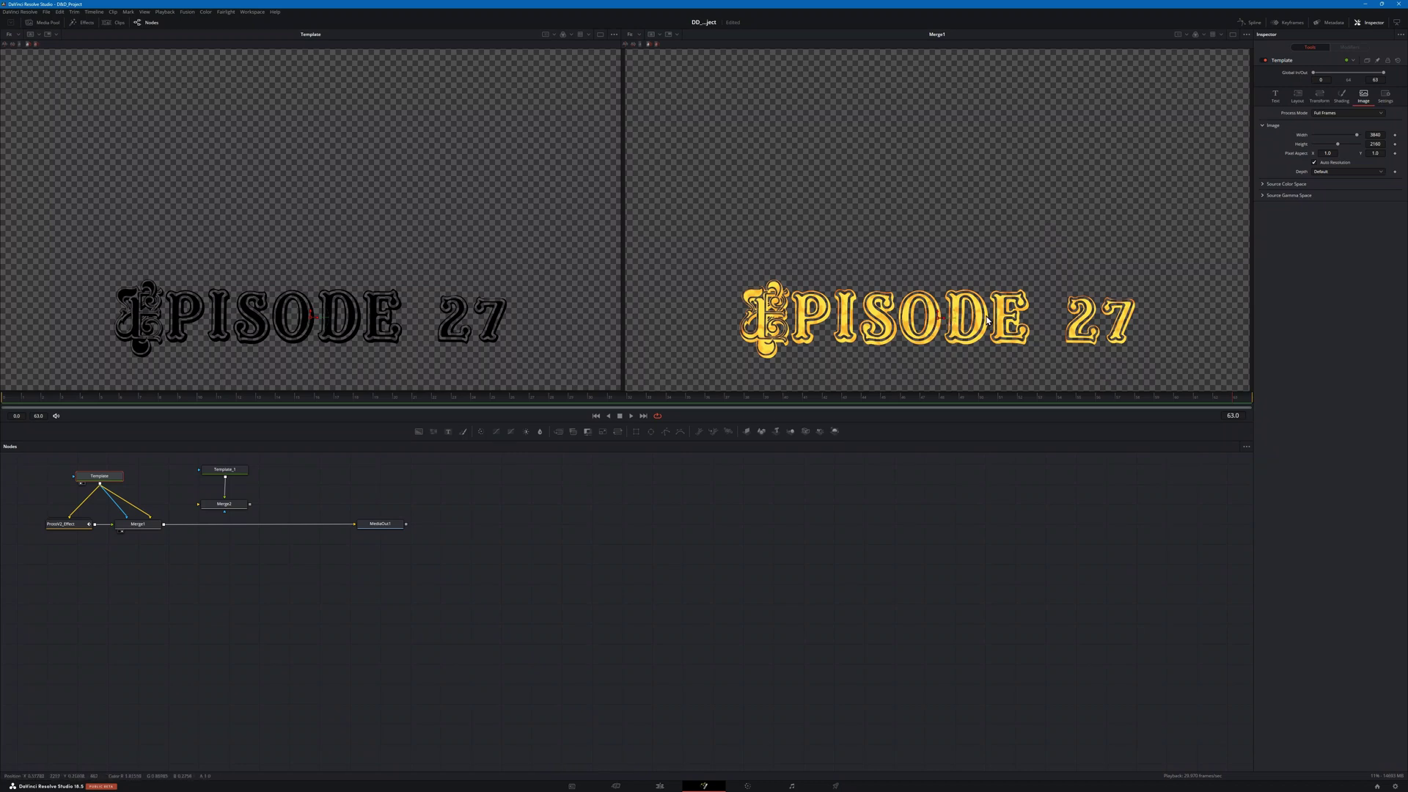
click(1280, 100)
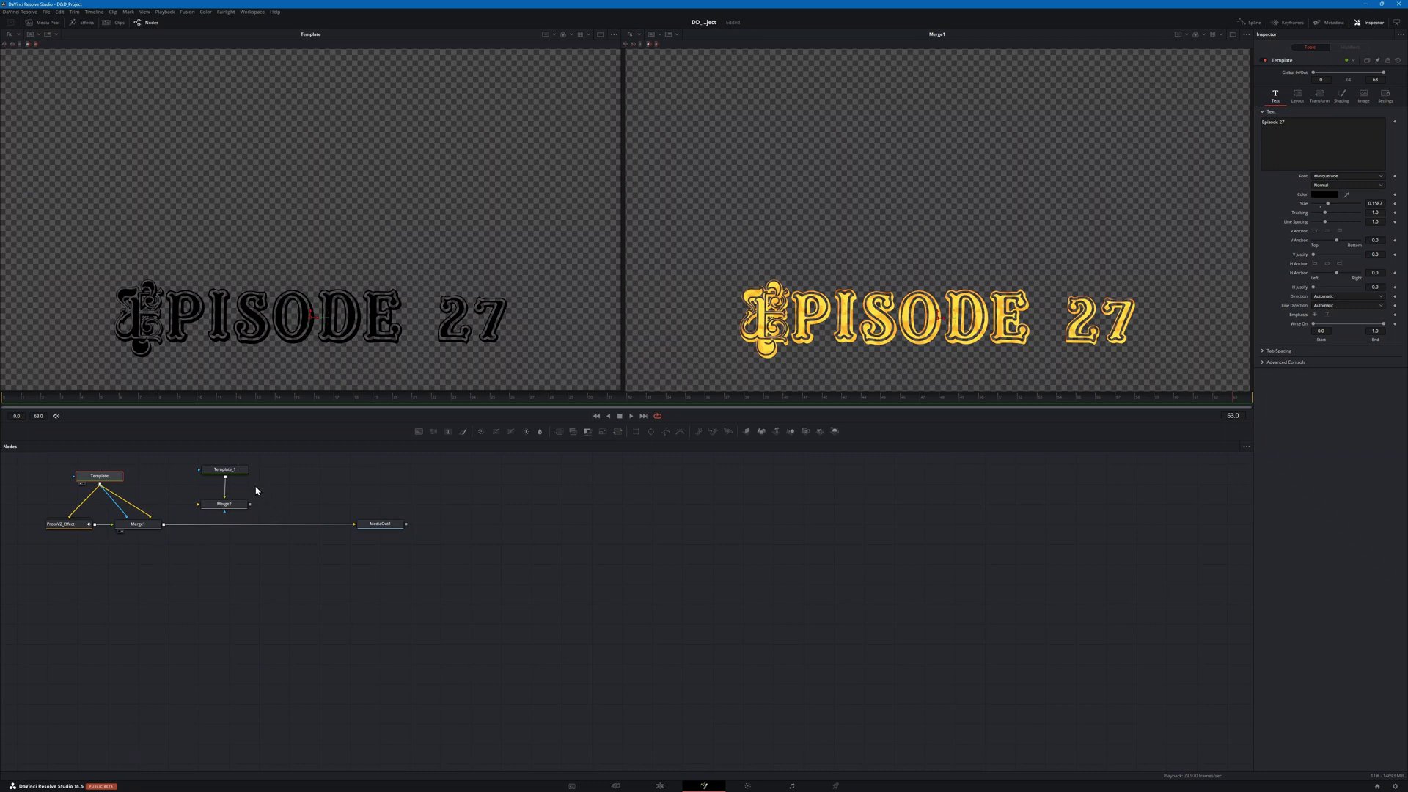
click(235, 471)
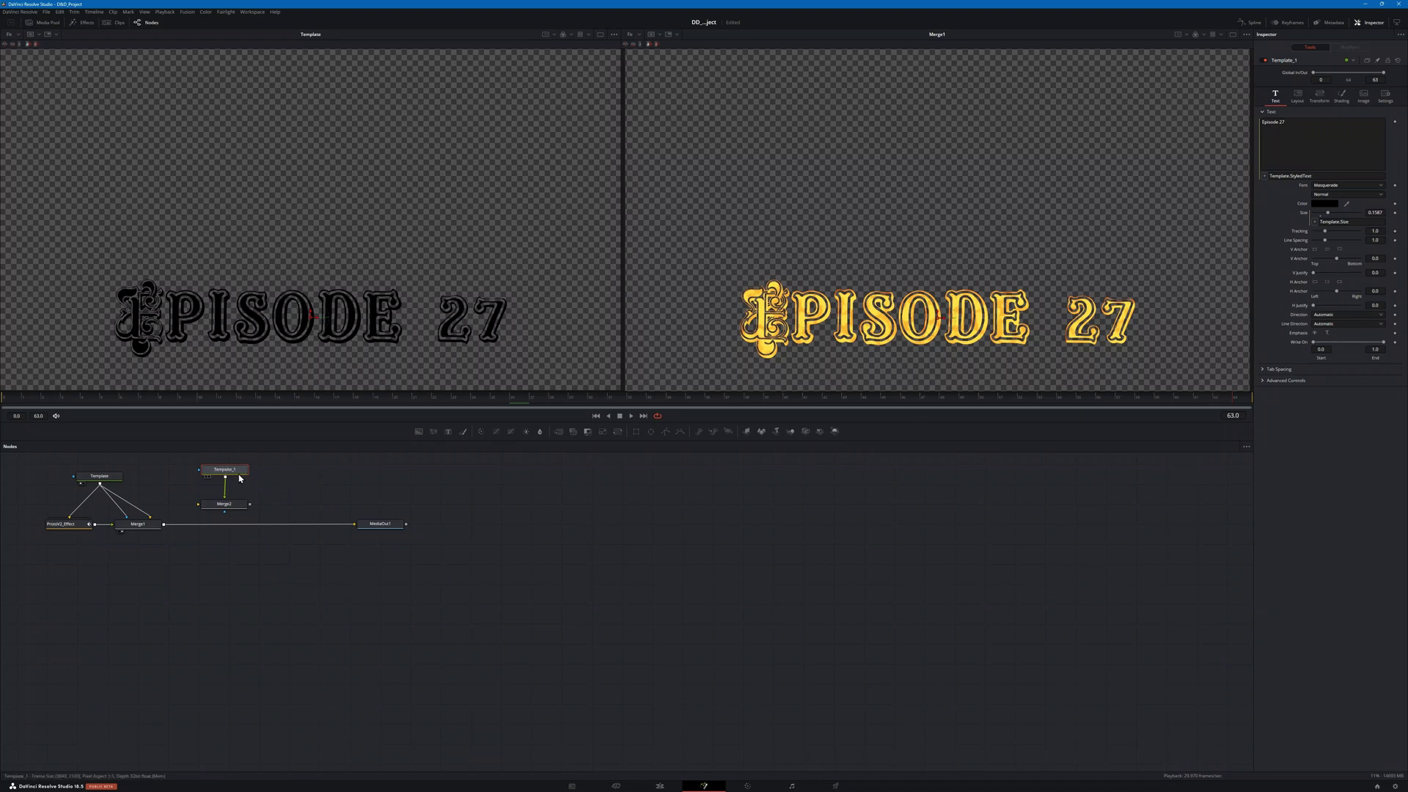
key(1)
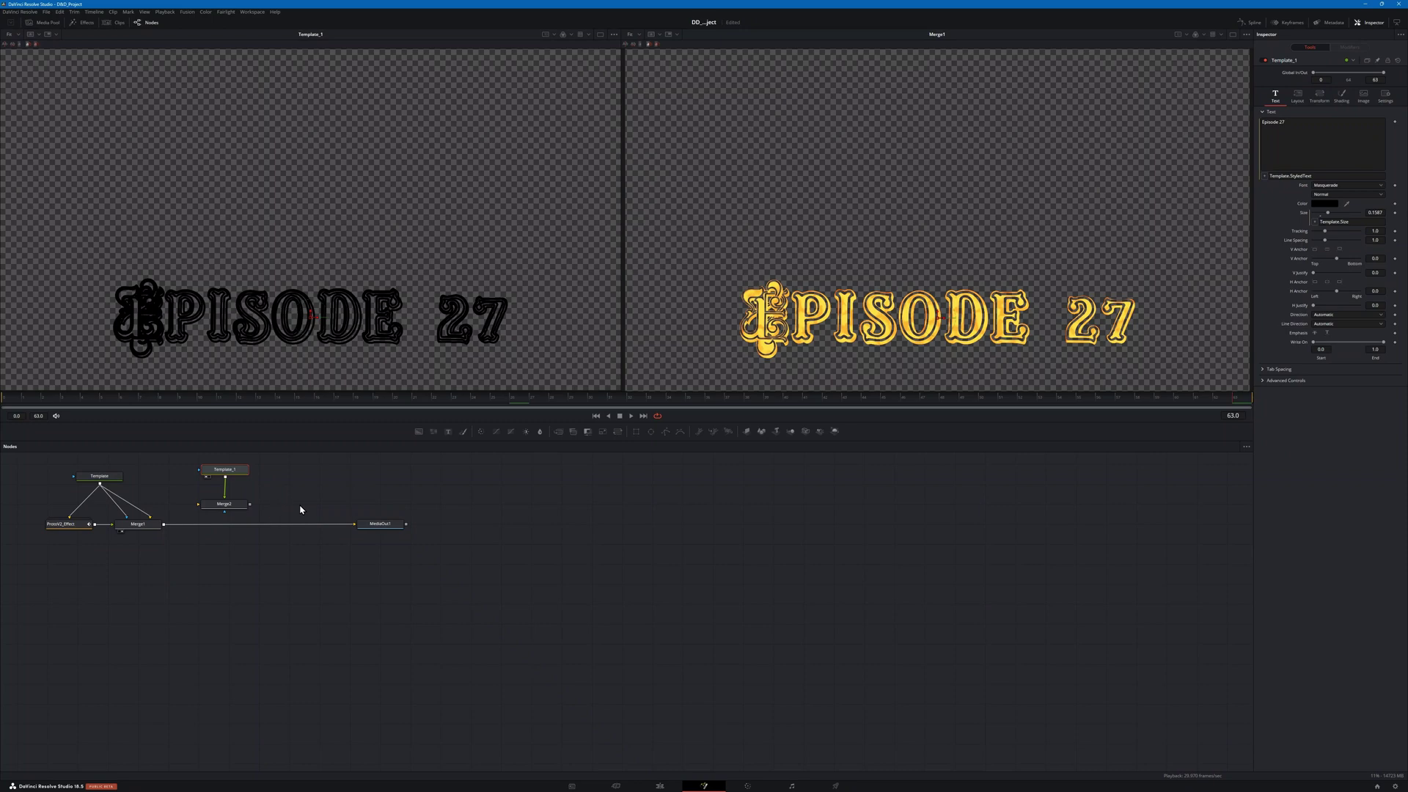
Step: Enable the Video 2 track in the edit timeline, check the title over the footage at 01:00:00:23, and return to the Fusion composition
click(660, 785)
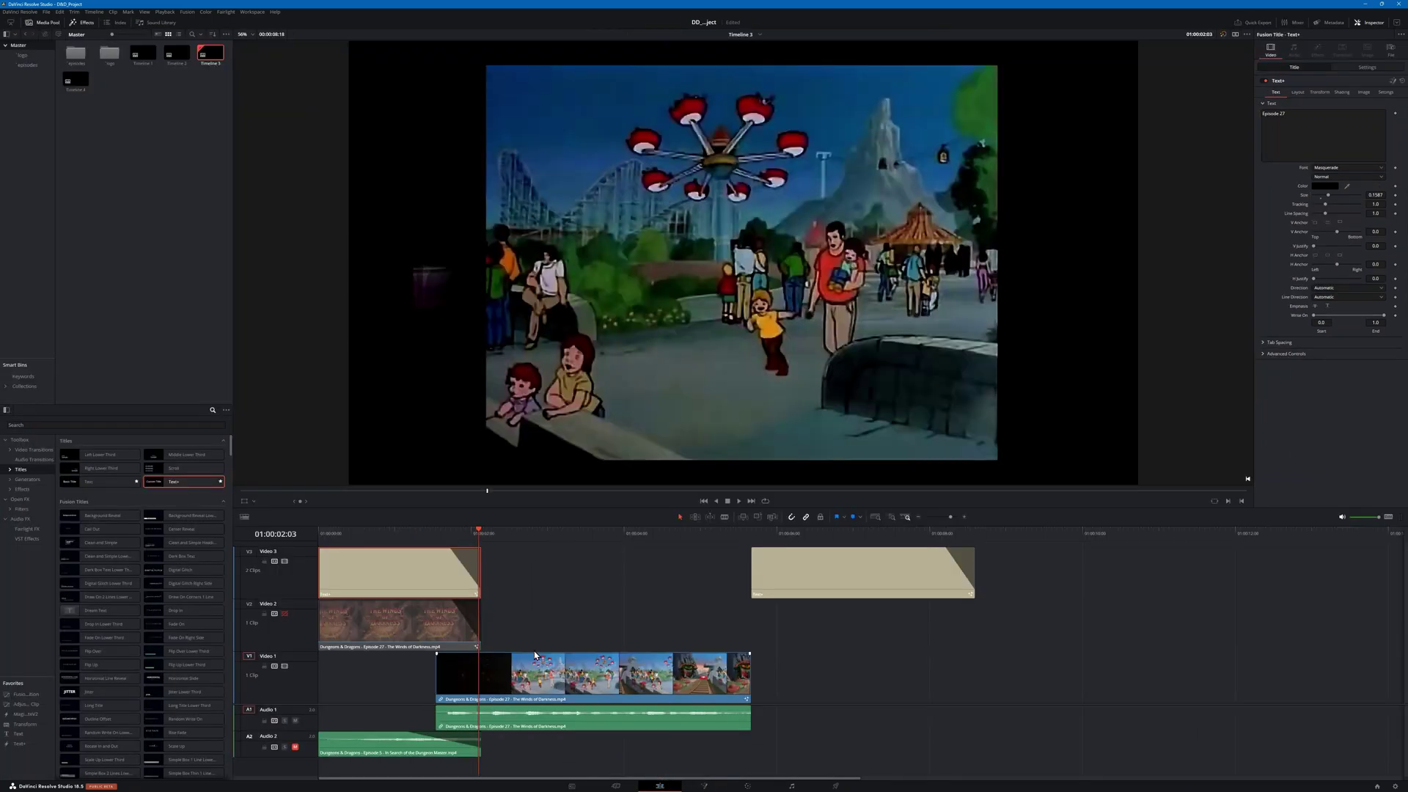
click(392, 528)
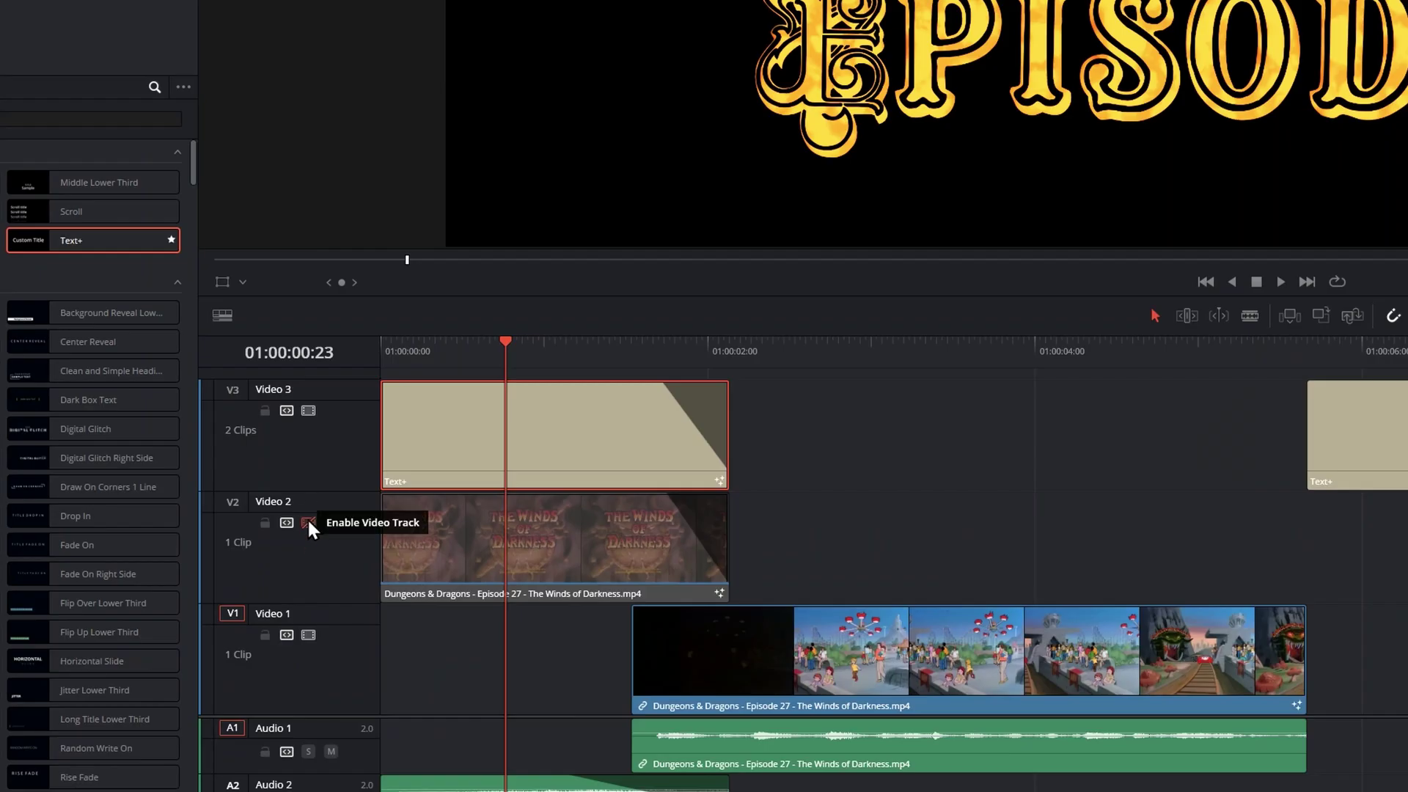
click(285, 614)
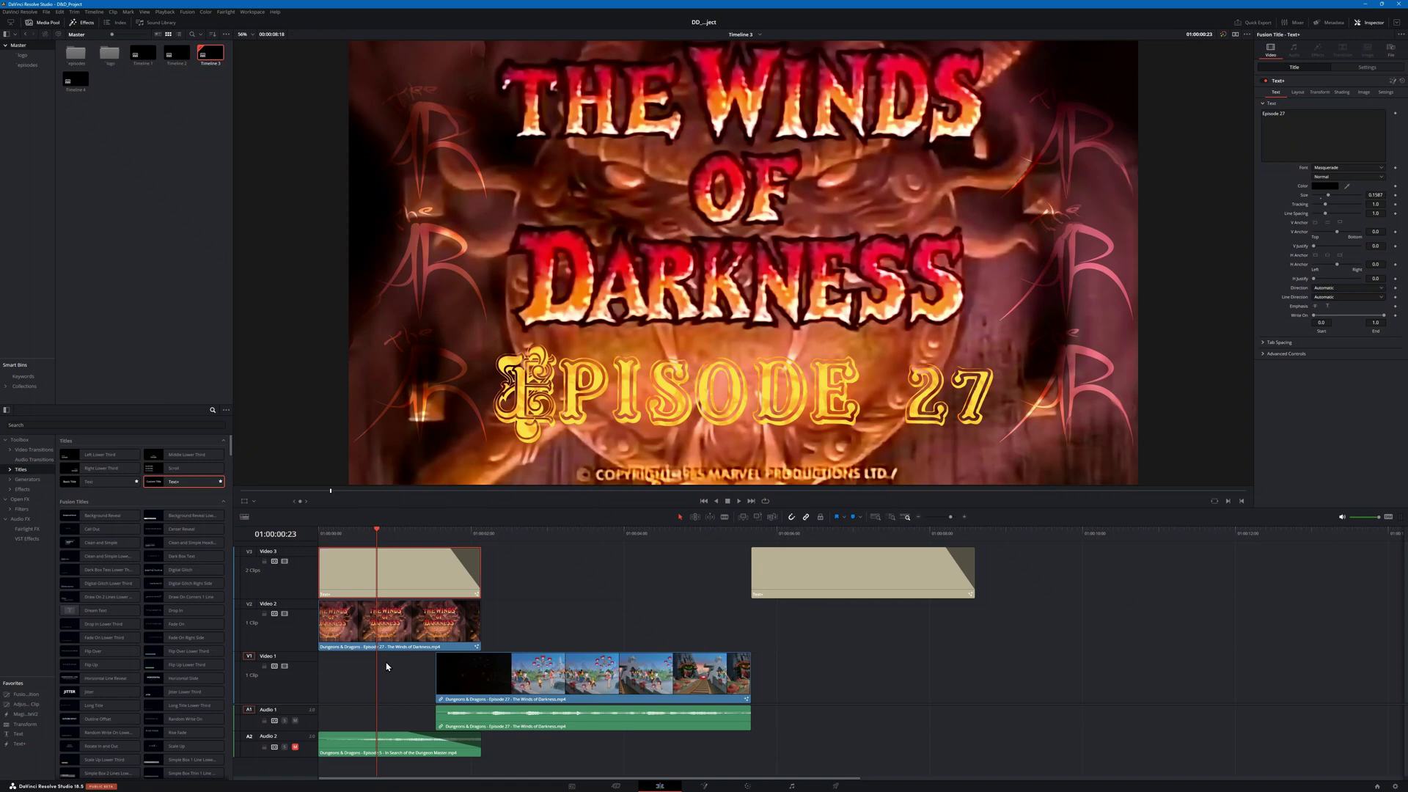
click(704, 786)
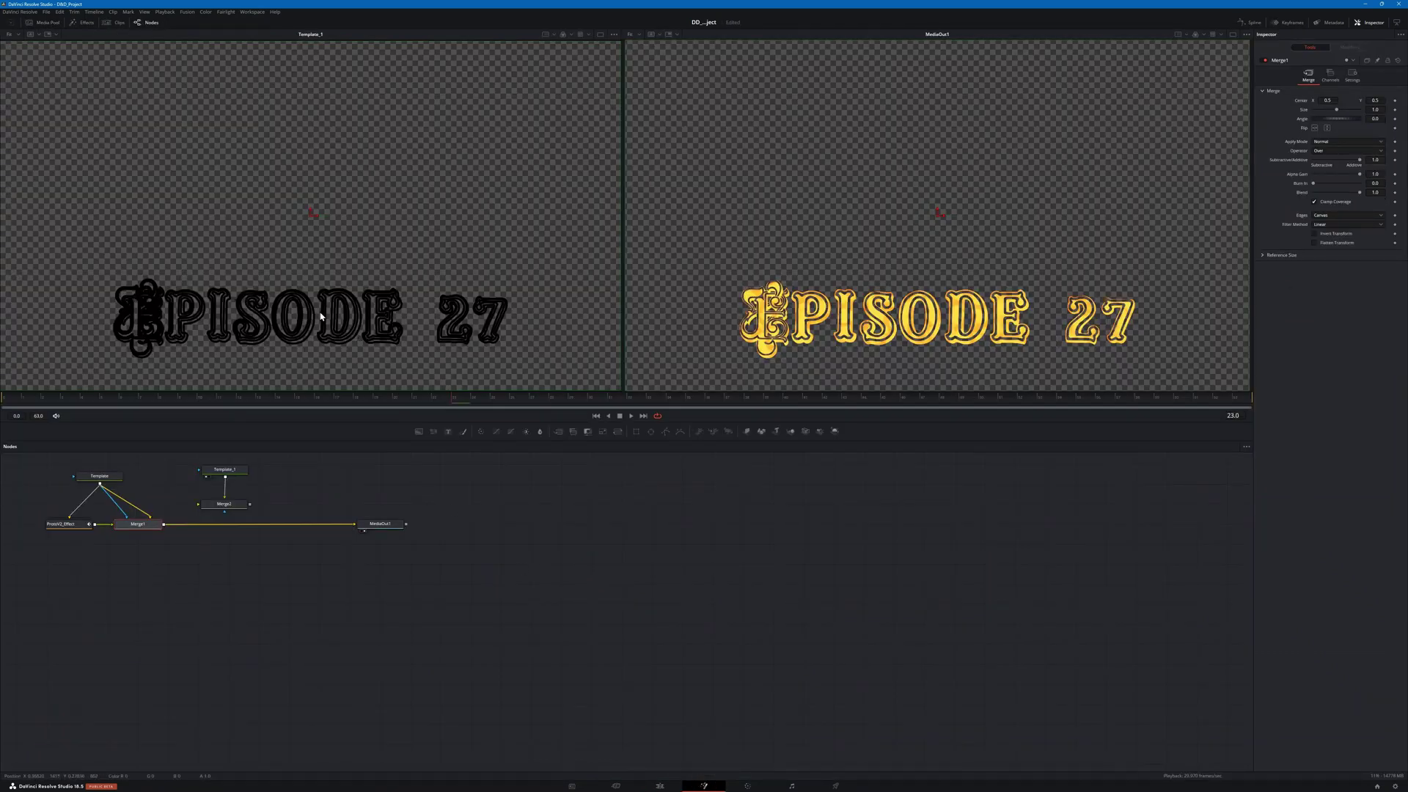
Step: Paste a copy of the Template node into empty space below Merge2 and show the copy in the first viewer
click(242, 472)
click(96, 477)
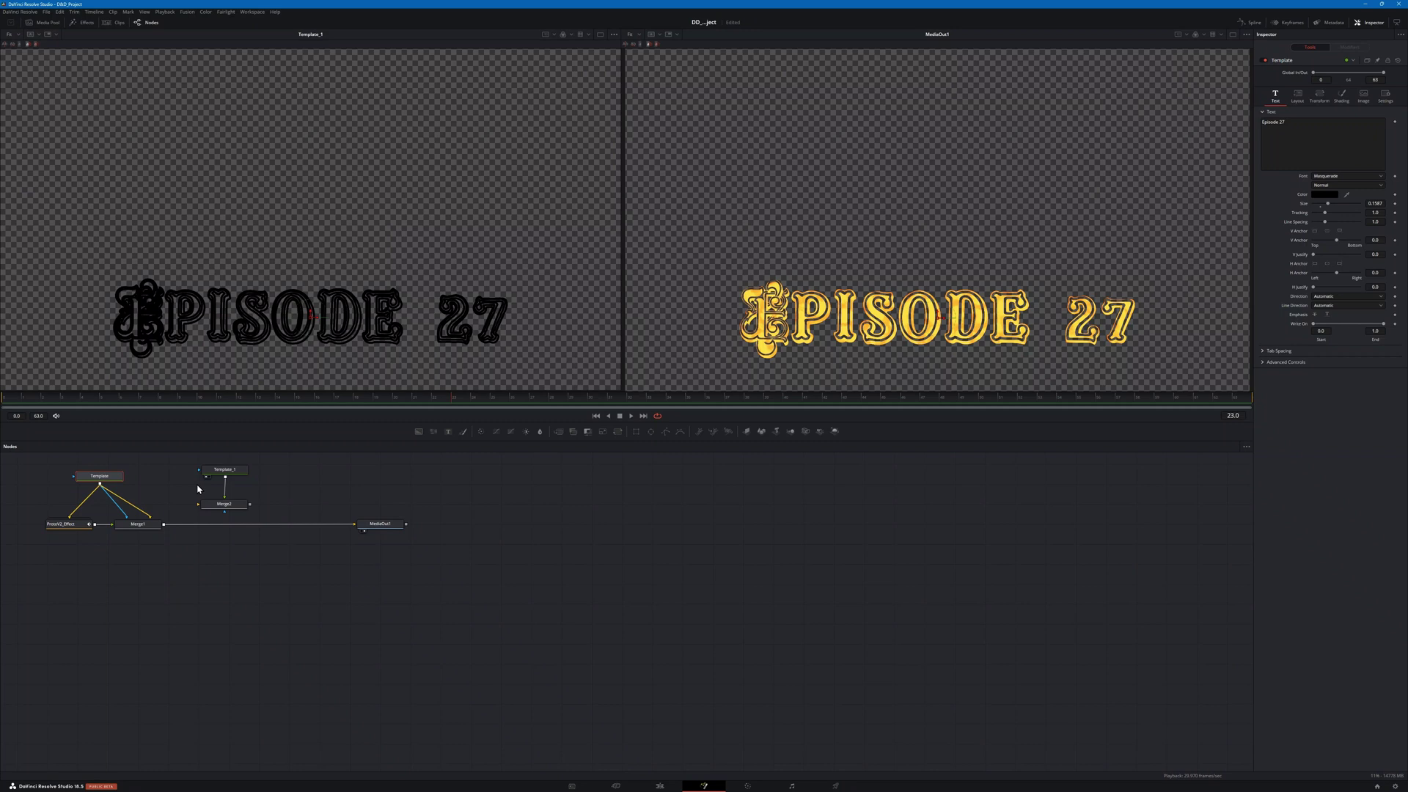
click(236, 568)
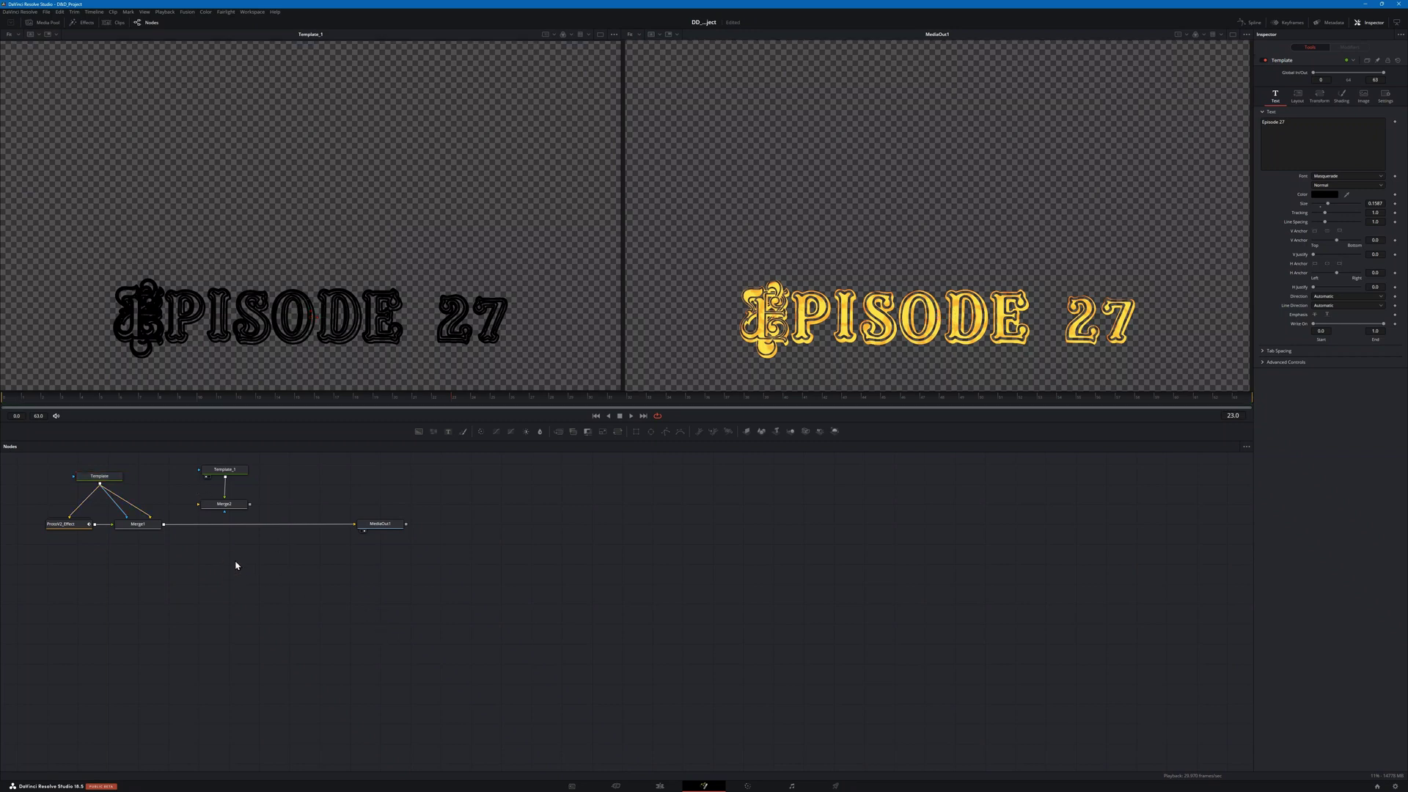
key(ctrl+v)
drag(236, 568, 266, 568)
key(1)
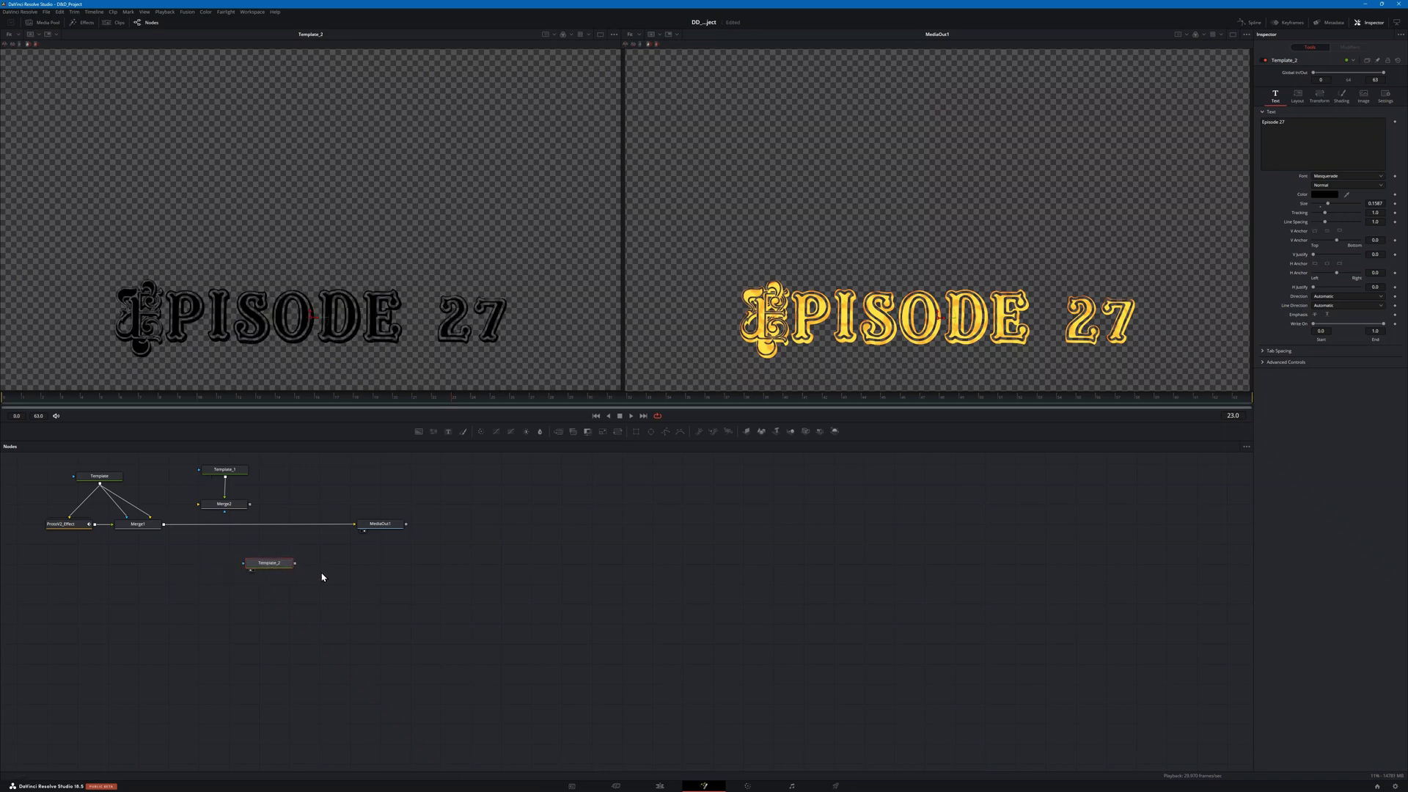
Step: Show Template in the second viewer to compare it with its pasted copy, and delete the copy
click(100, 476)
key(2)
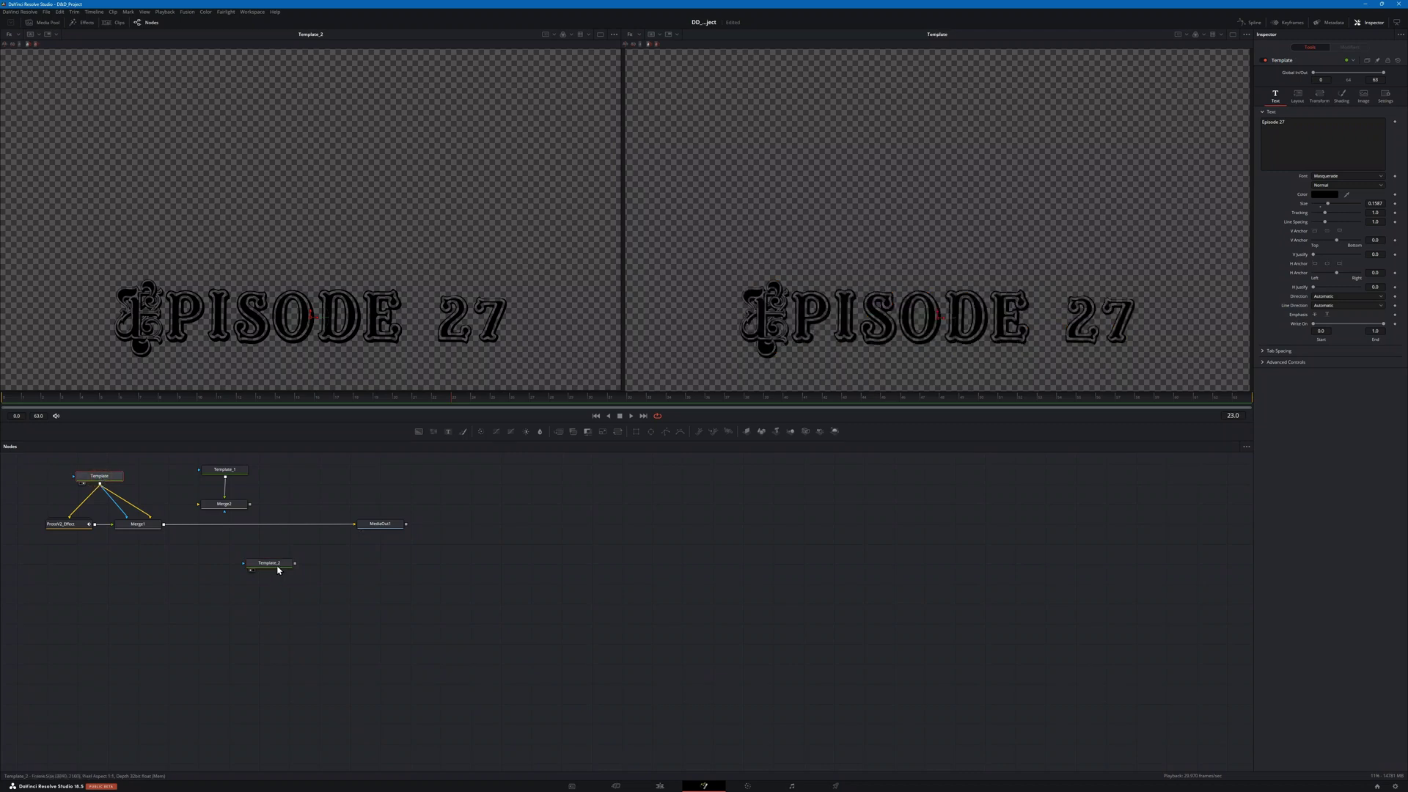
drag(274, 569, 223, 565)
click(223, 564)
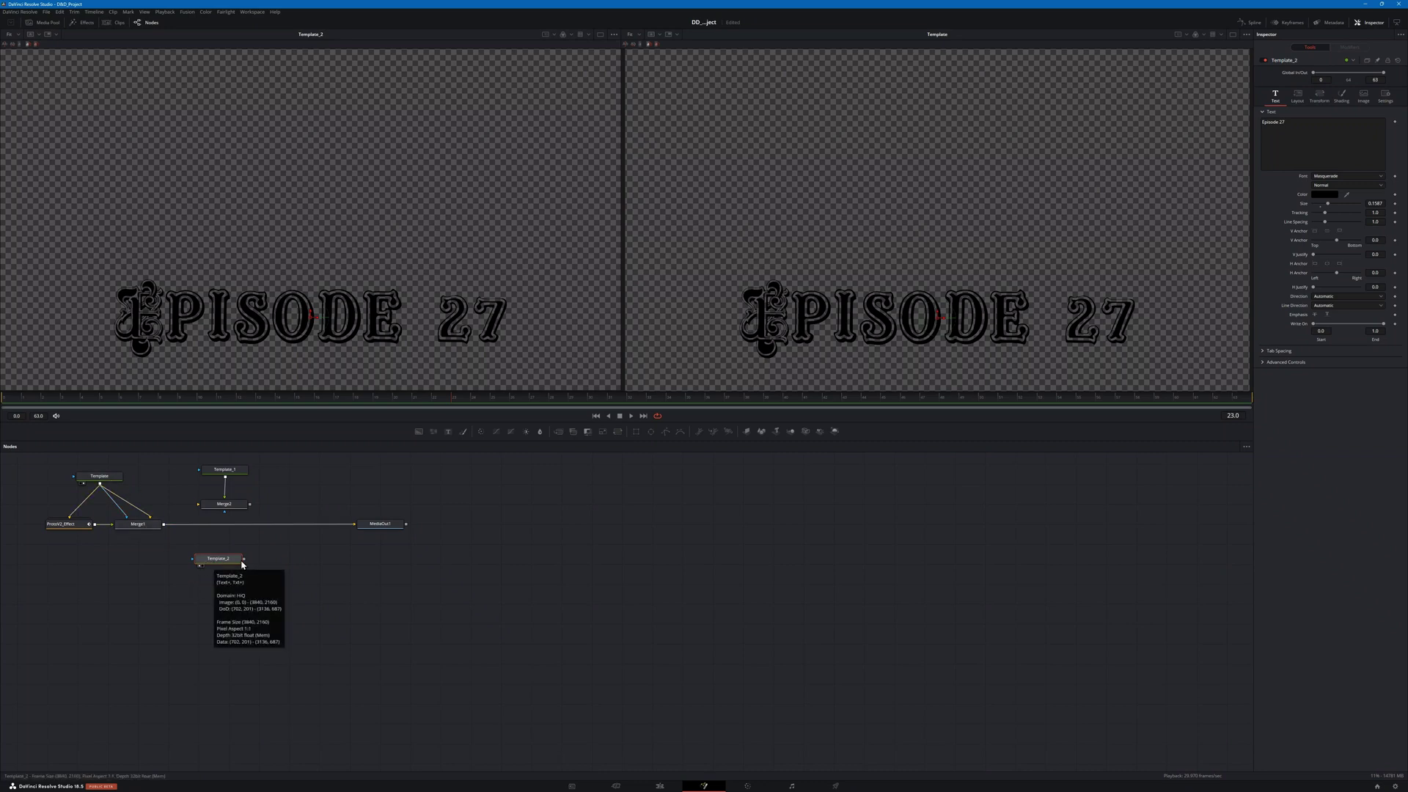
key(Delete)
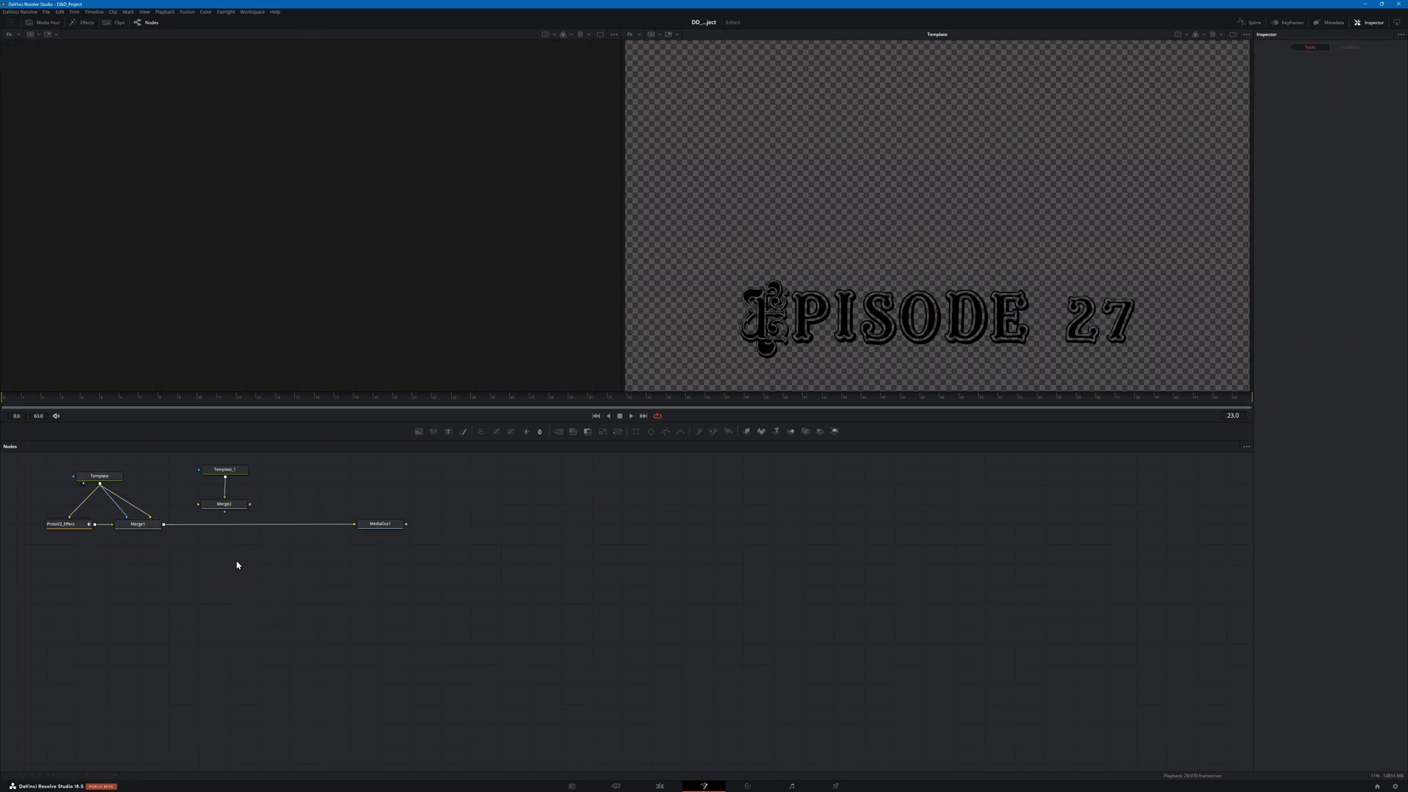
Step: Show Template in the first viewer and Template_1 in the second viewer for comparison
click(242, 471)
click(88, 476)
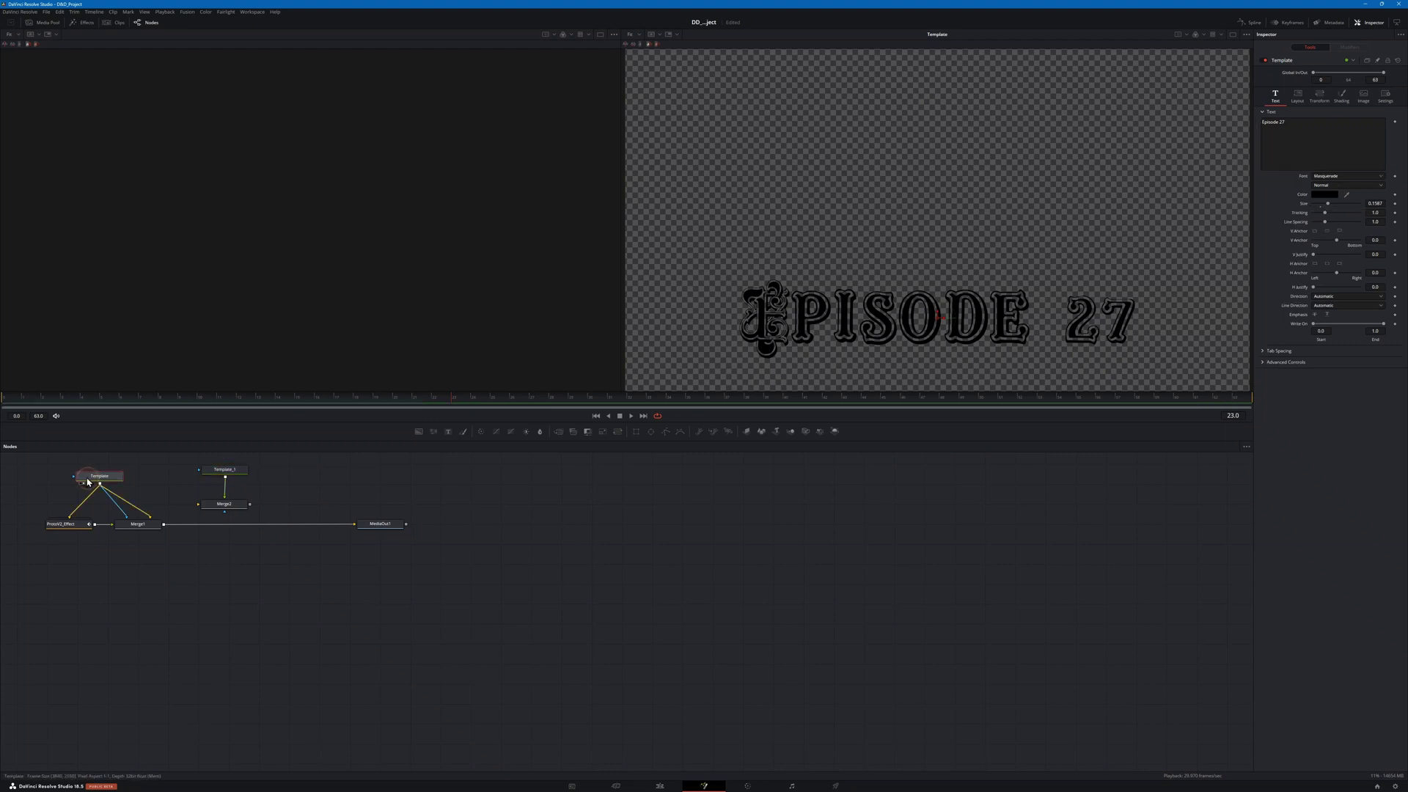
key(1)
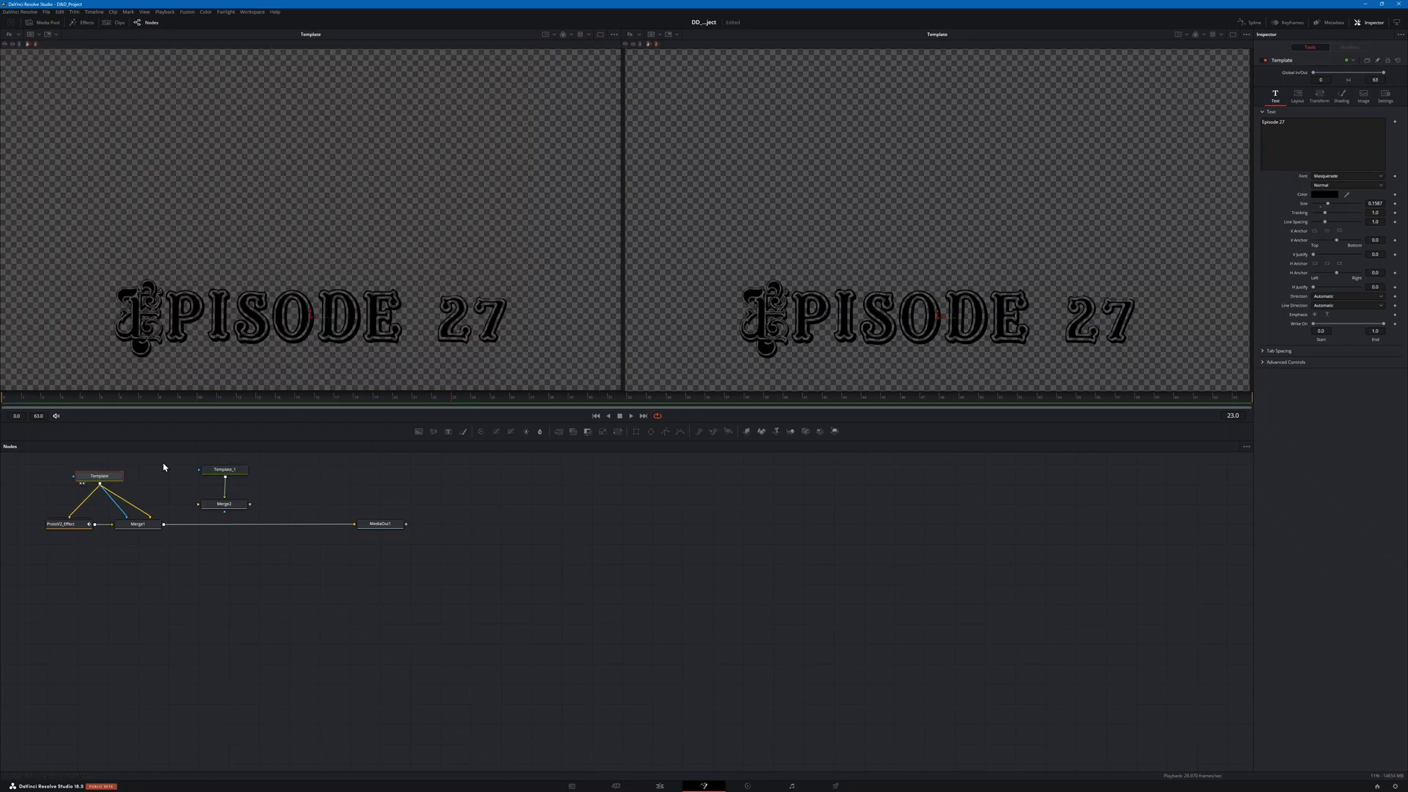
click(224, 470)
key(2)
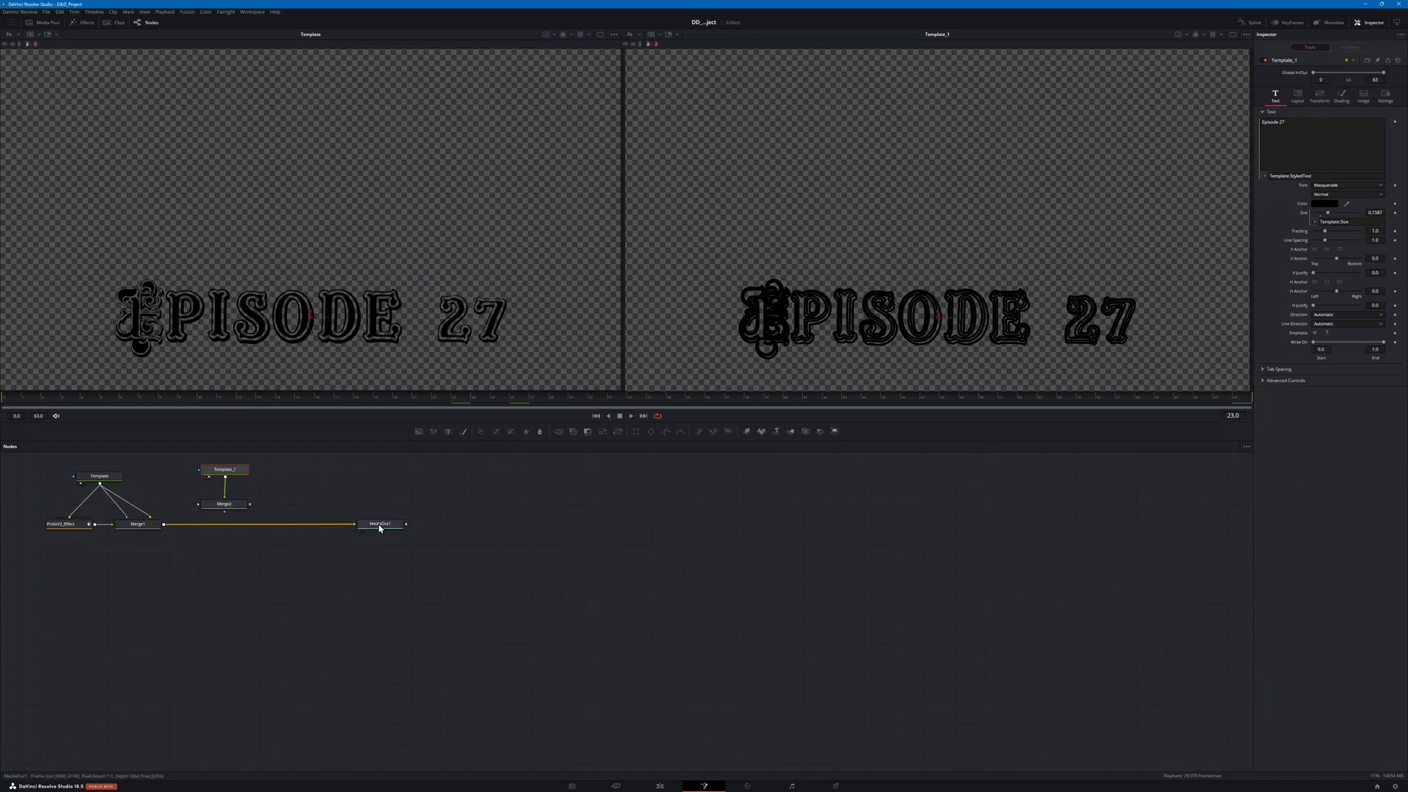
Step: Move all the nodes together to the middle of the node graph and select Template_1
drag(19, 460, 473, 552)
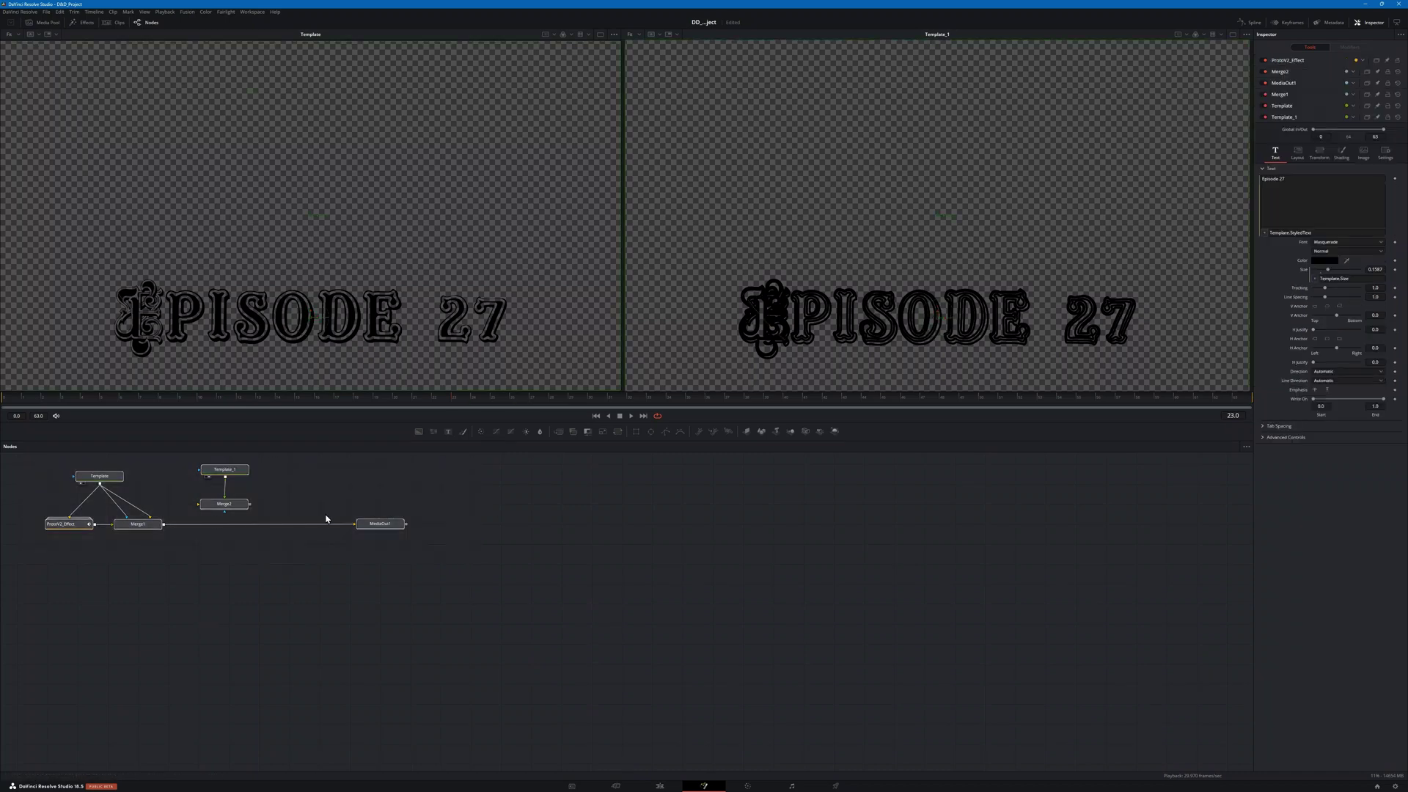
drag(242, 506, 677, 551)
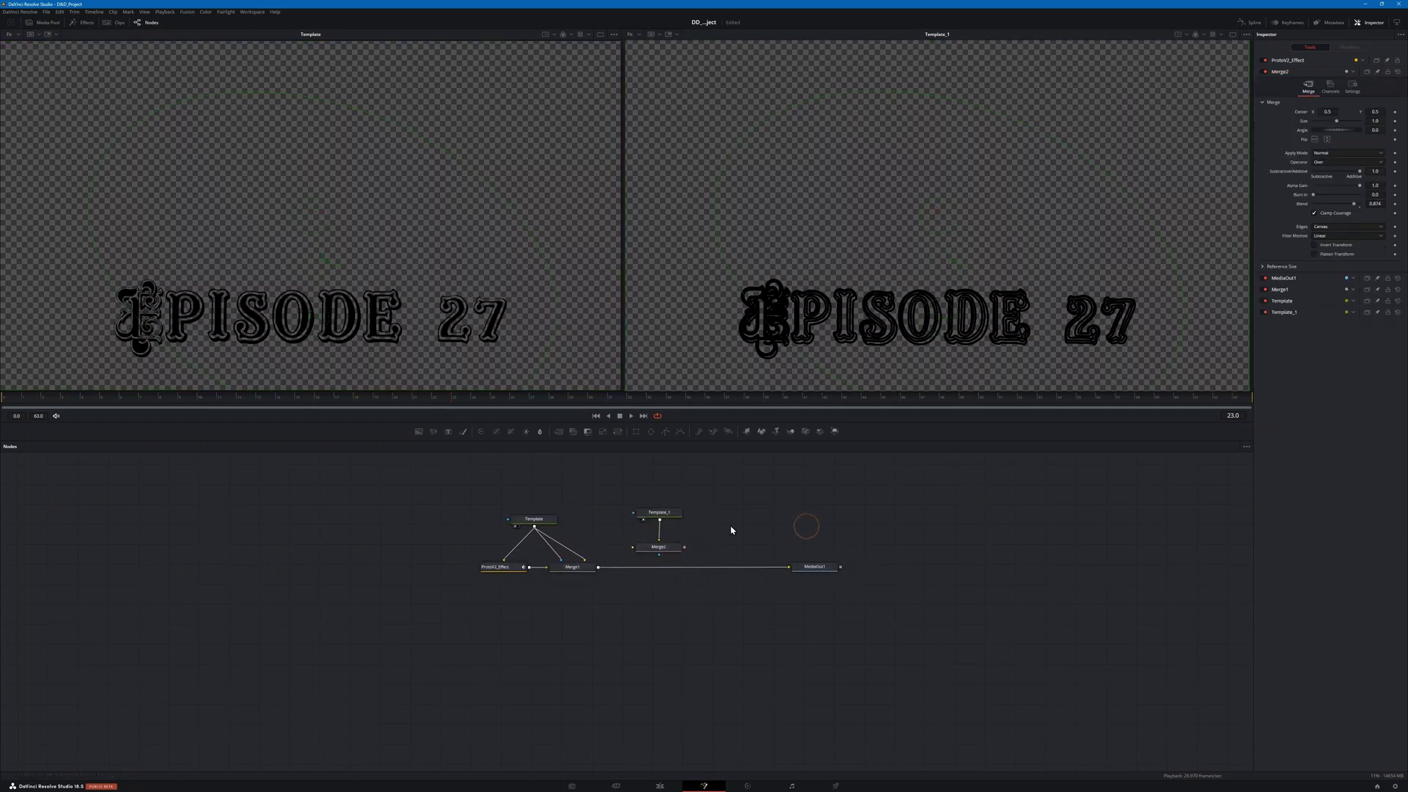
click(664, 513)
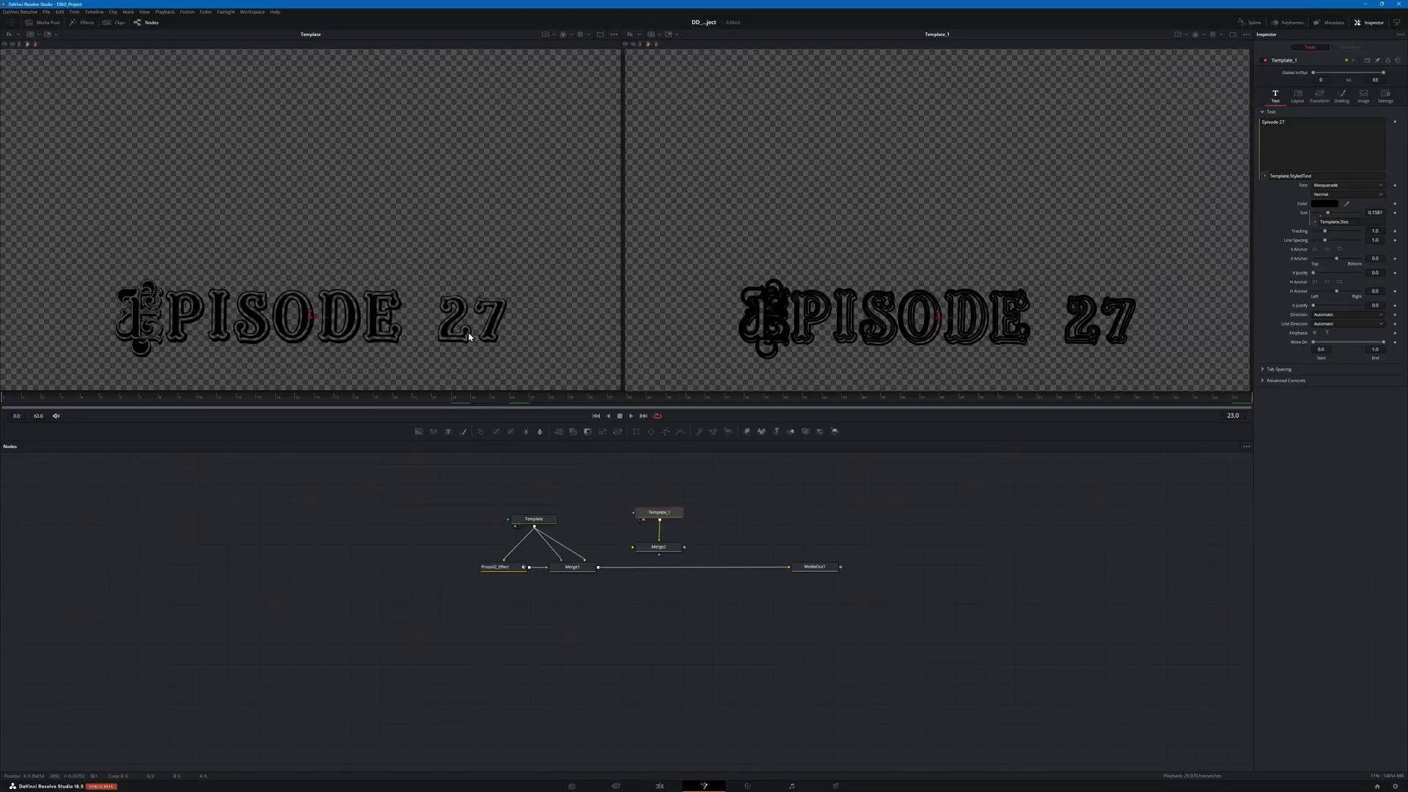
Step: Try changing the Template node's text to "Episode 28" to check the link with Template_1, and undo the change
click(518, 520)
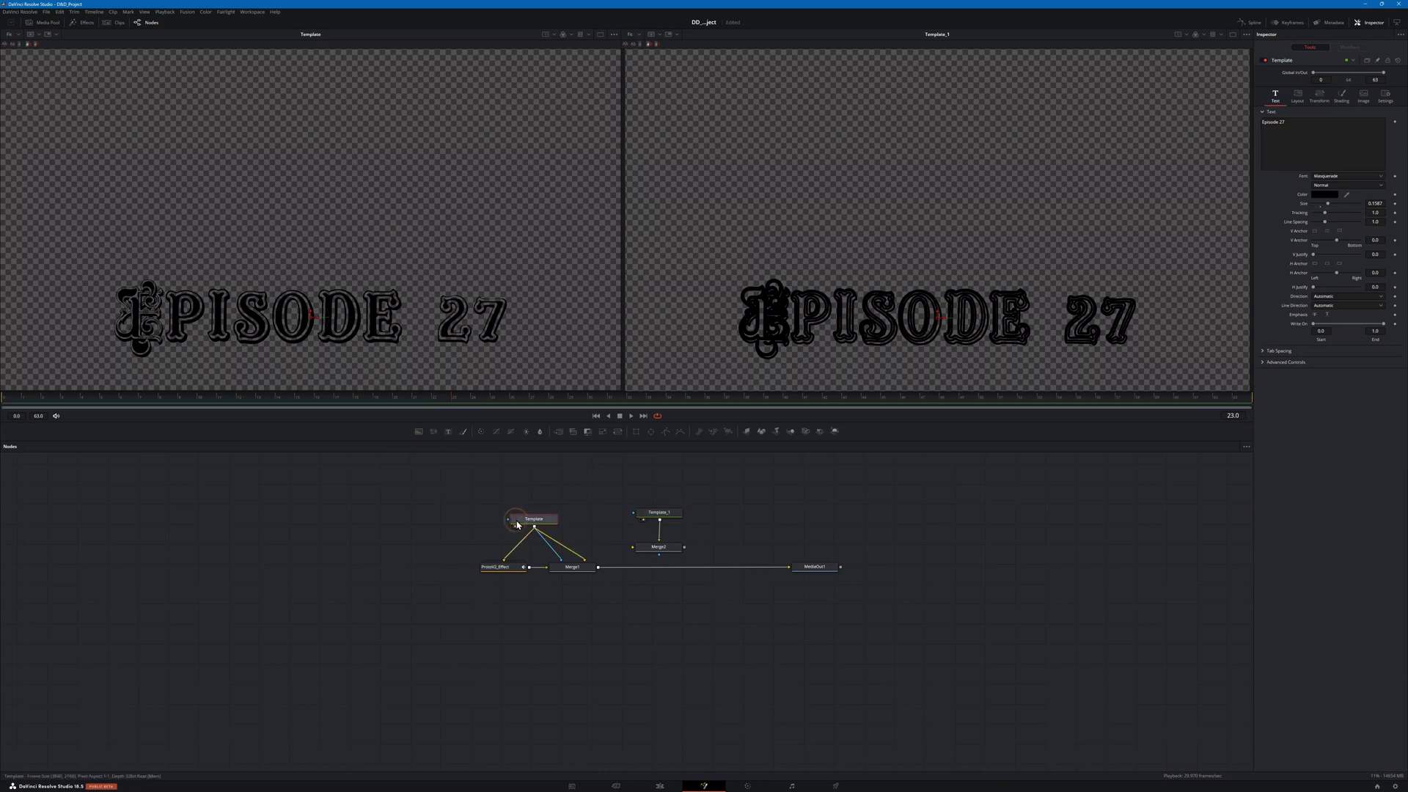
click(1298, 122)
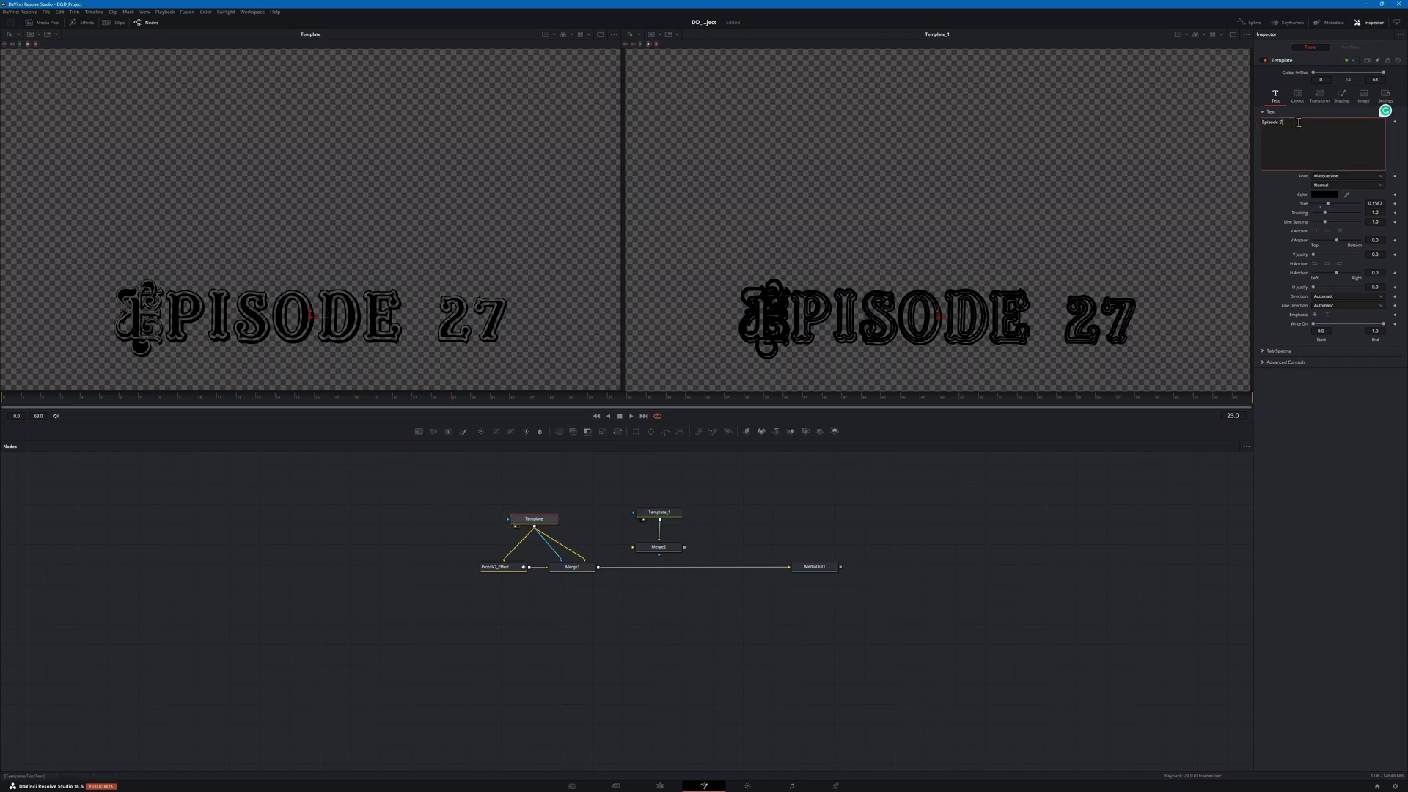
key(BackSpace)
text(8)
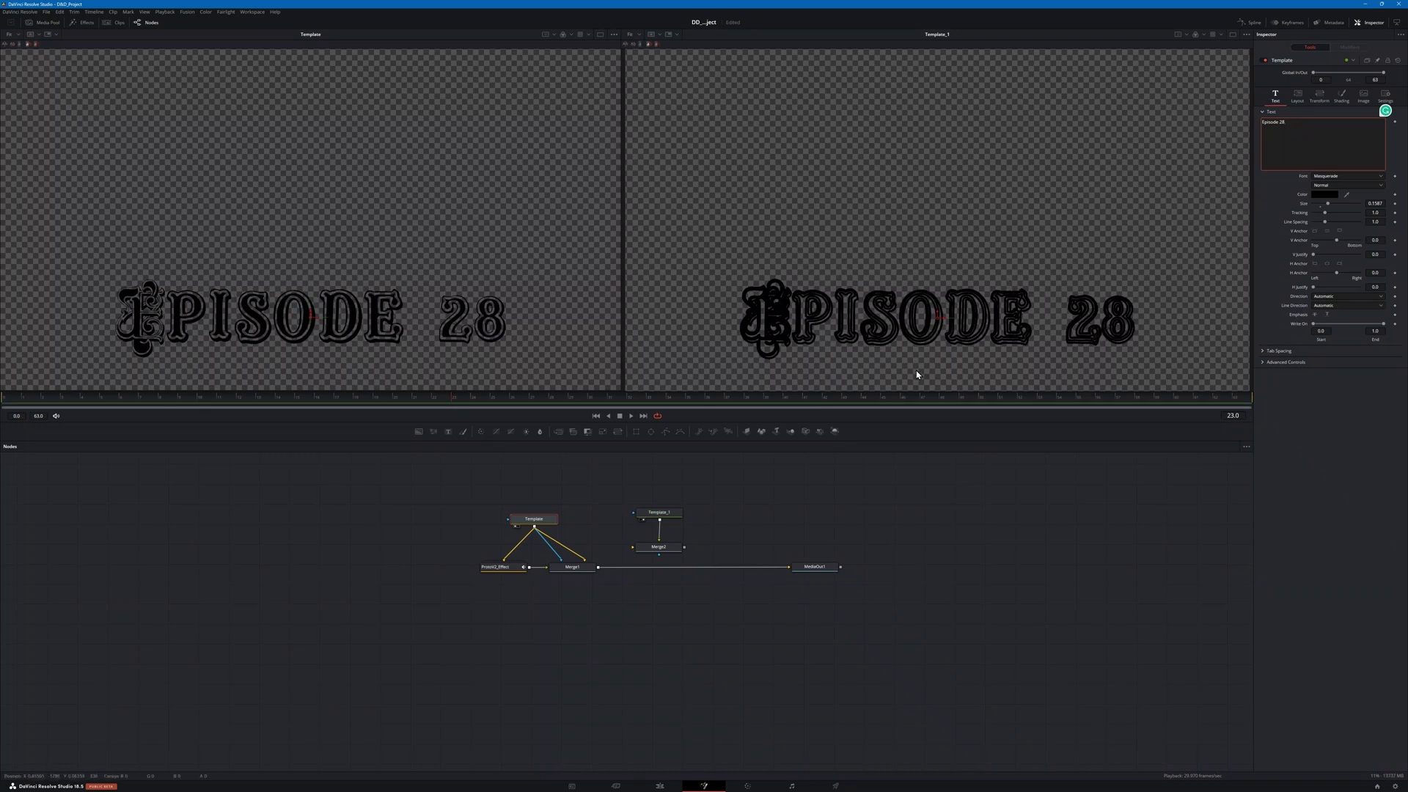
key(ctrl+z)
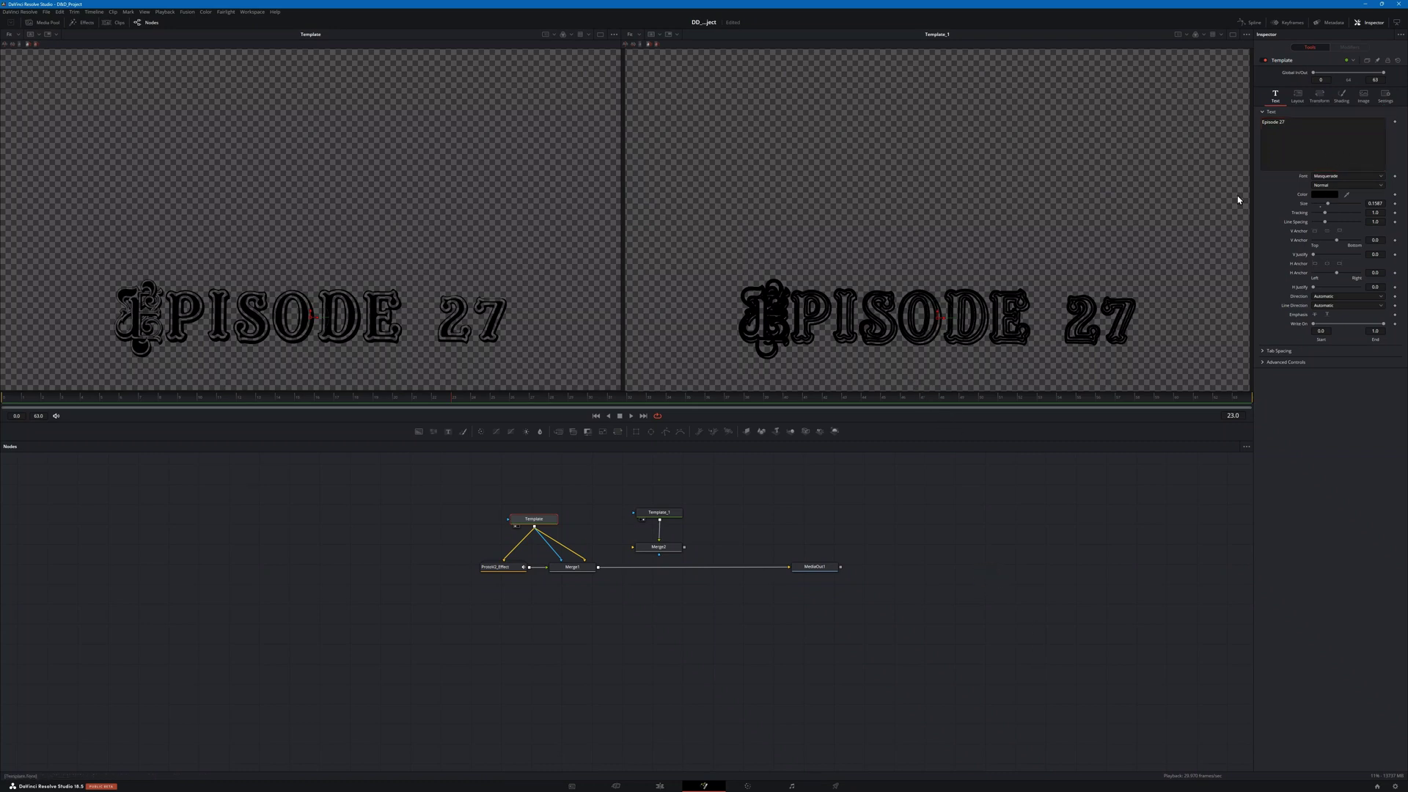
Step: Examine the Template.StyledText expression on Template_1's text and the options available for it
click(656, 512)
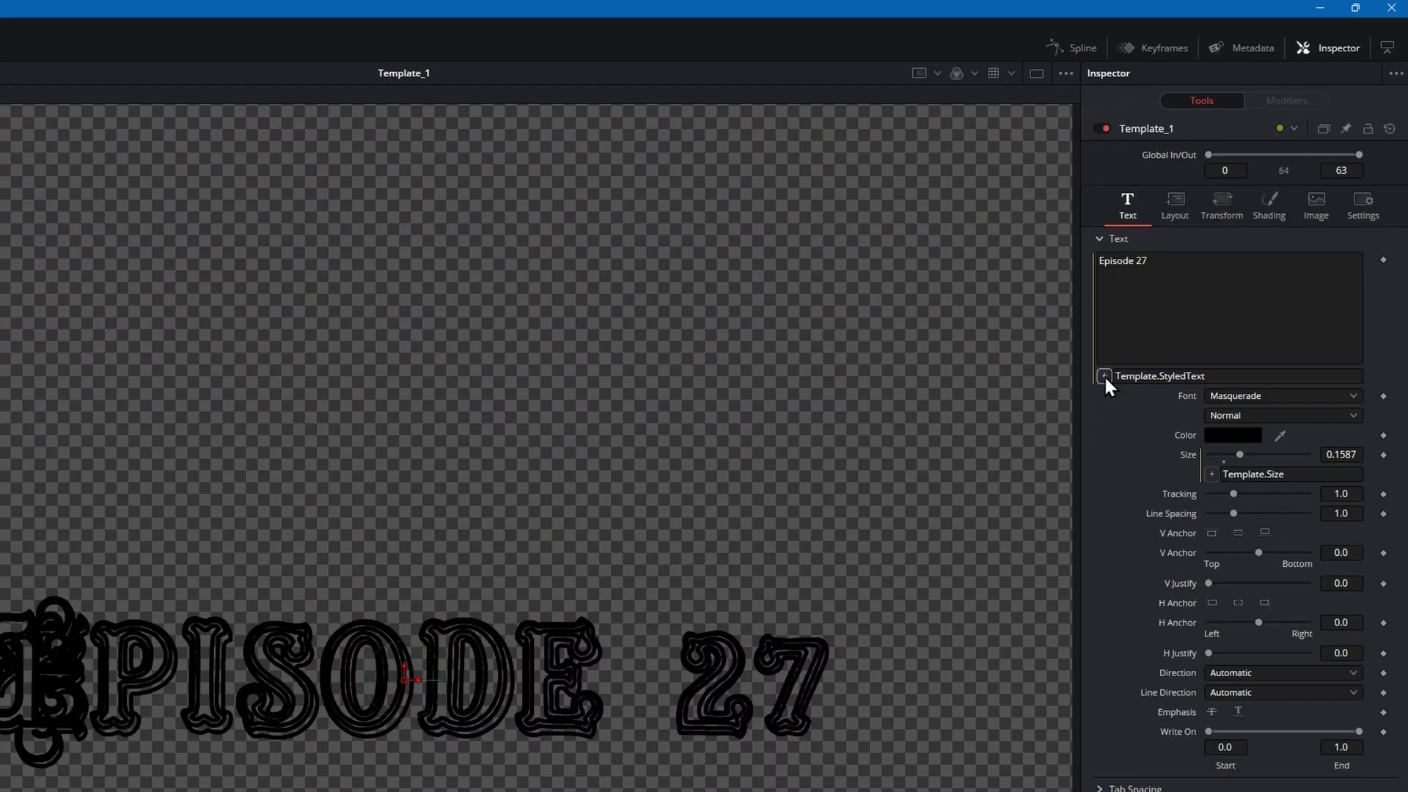
right_click(1106, 385)
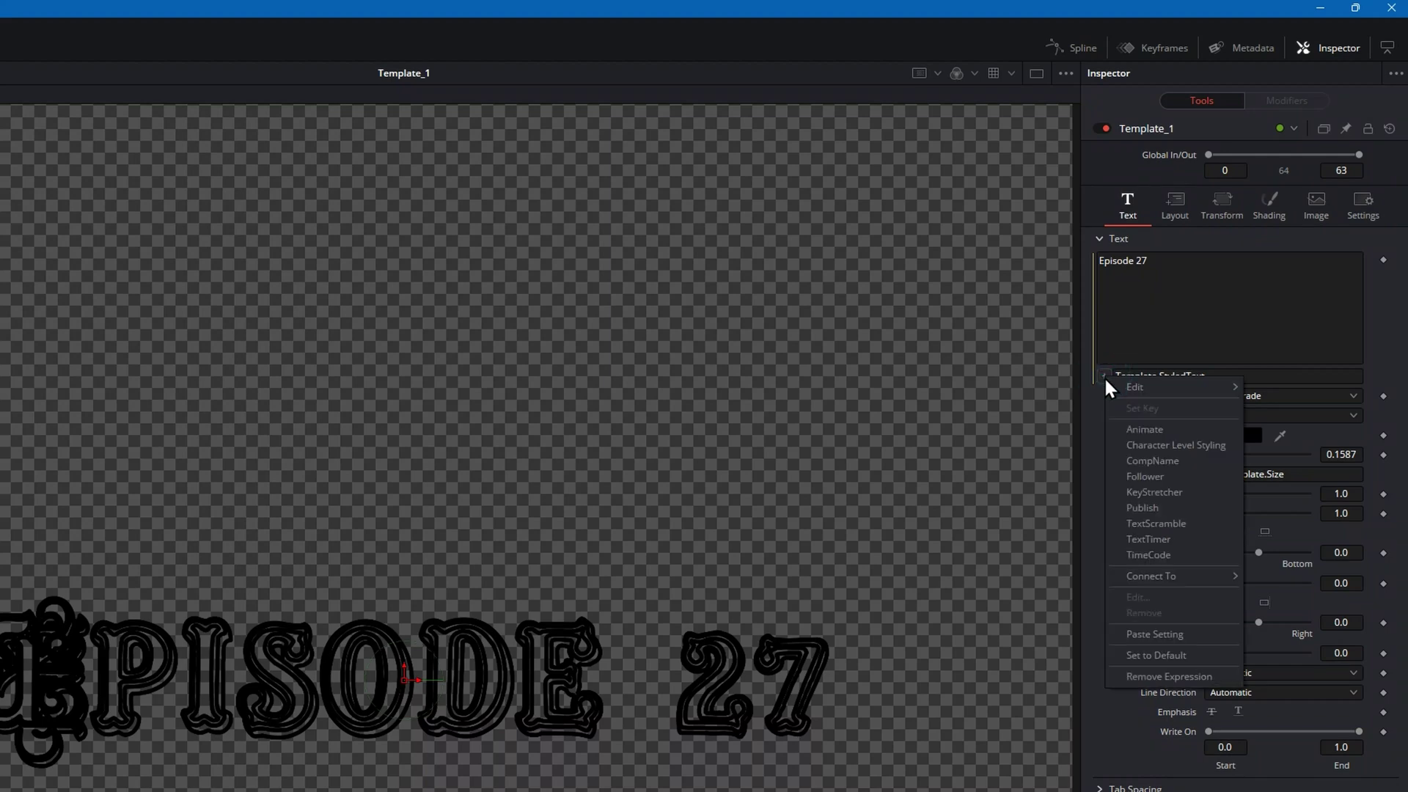
click(1089, 458)
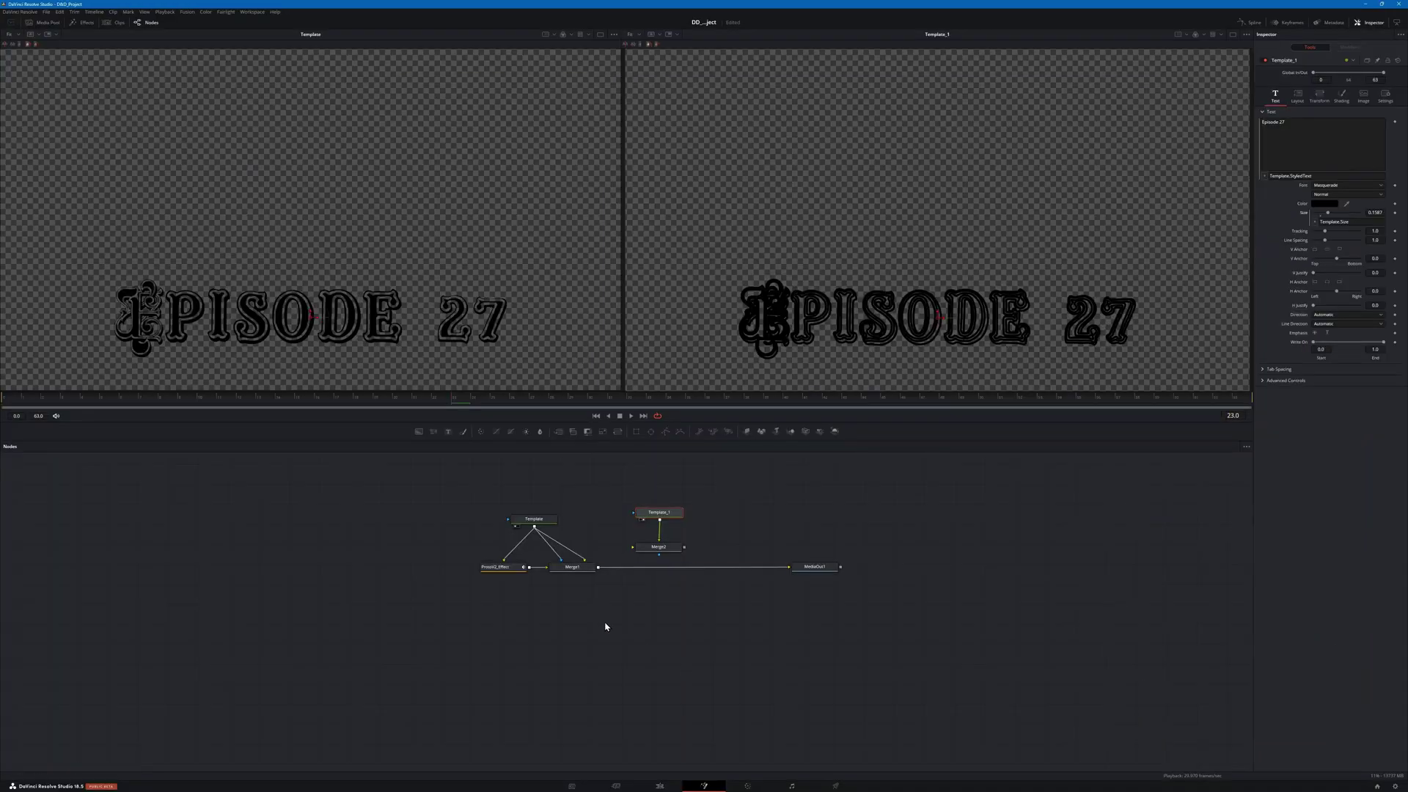
Step: Paste a copy of the Template node below Merge2 and add an expression to the copy's text
click(540, 519)
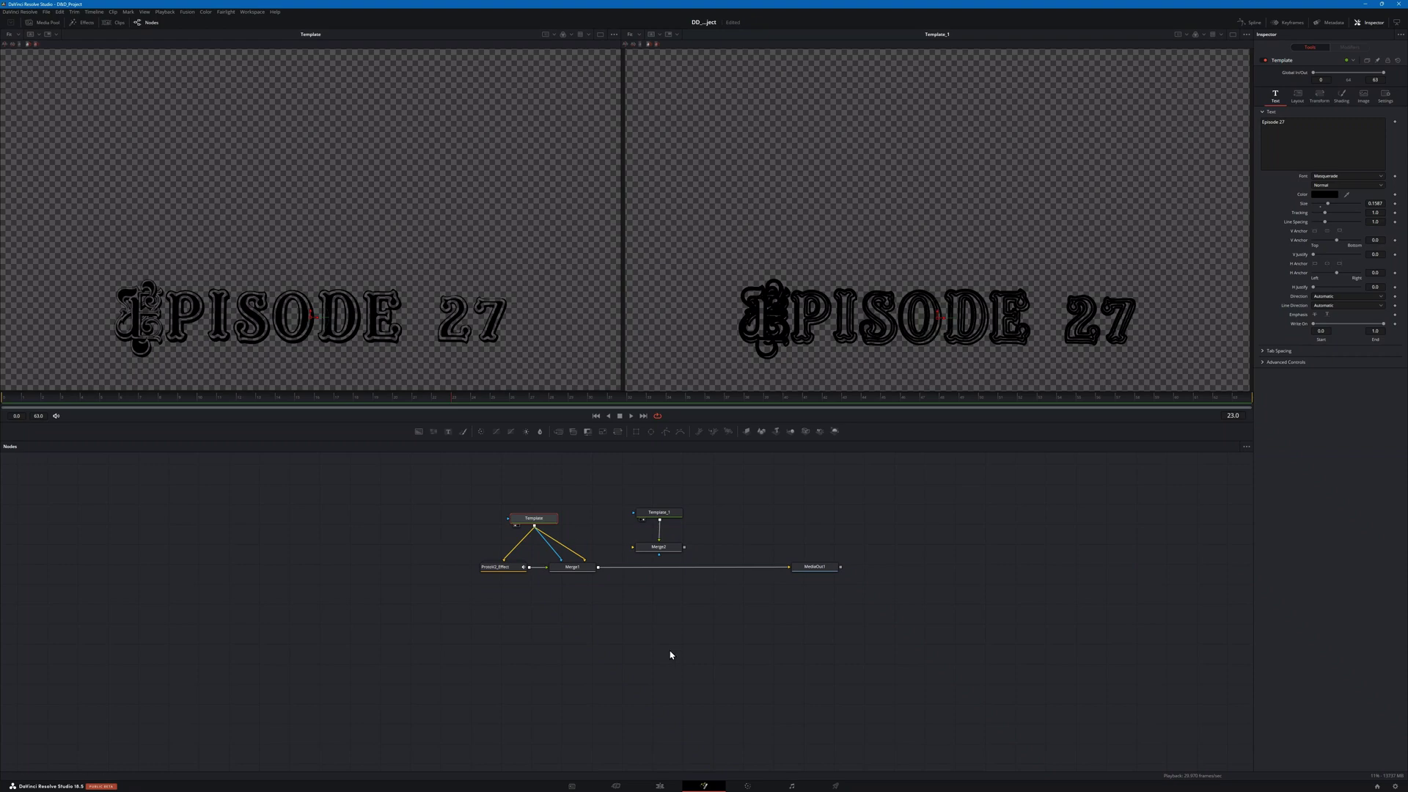
key(ctrl+v)
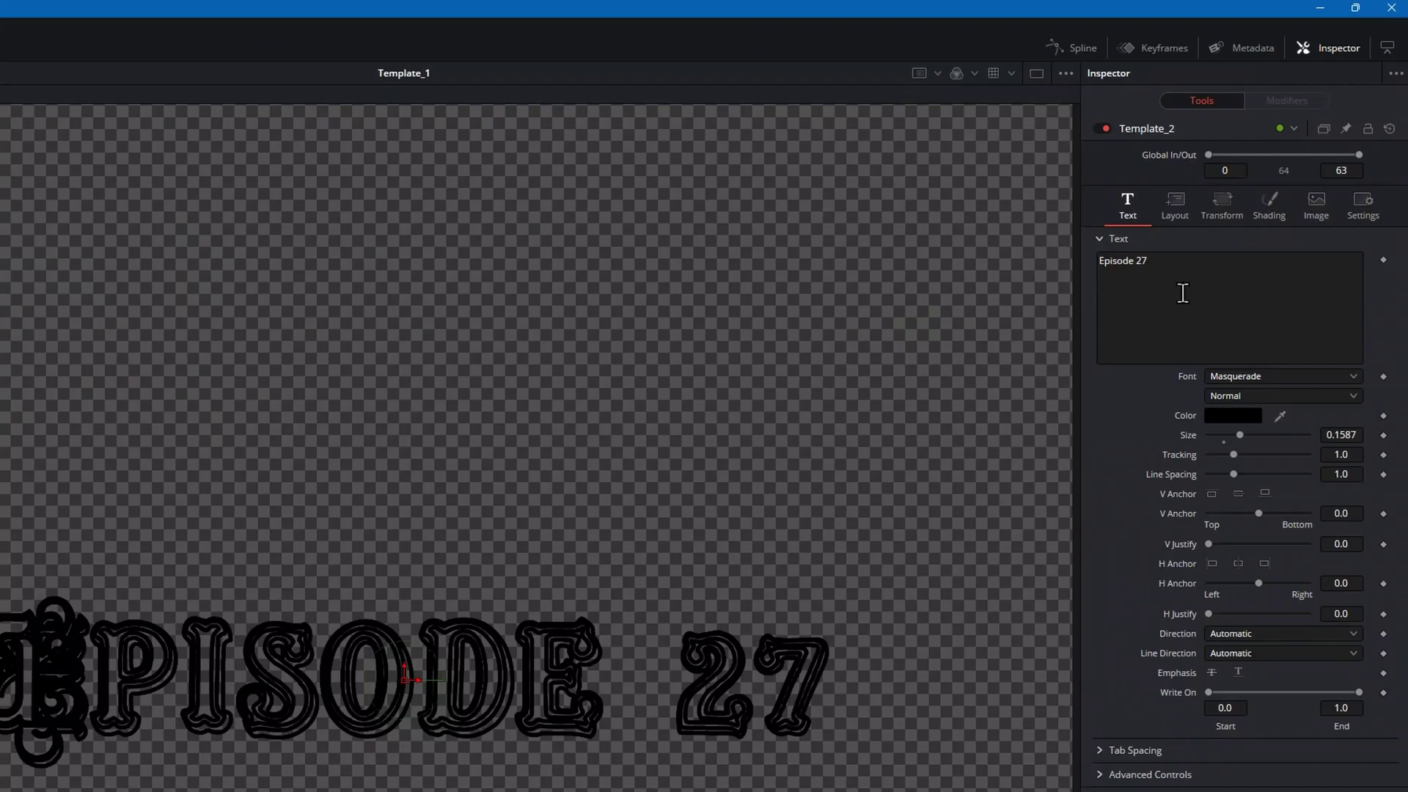
right_click(1184, 300)
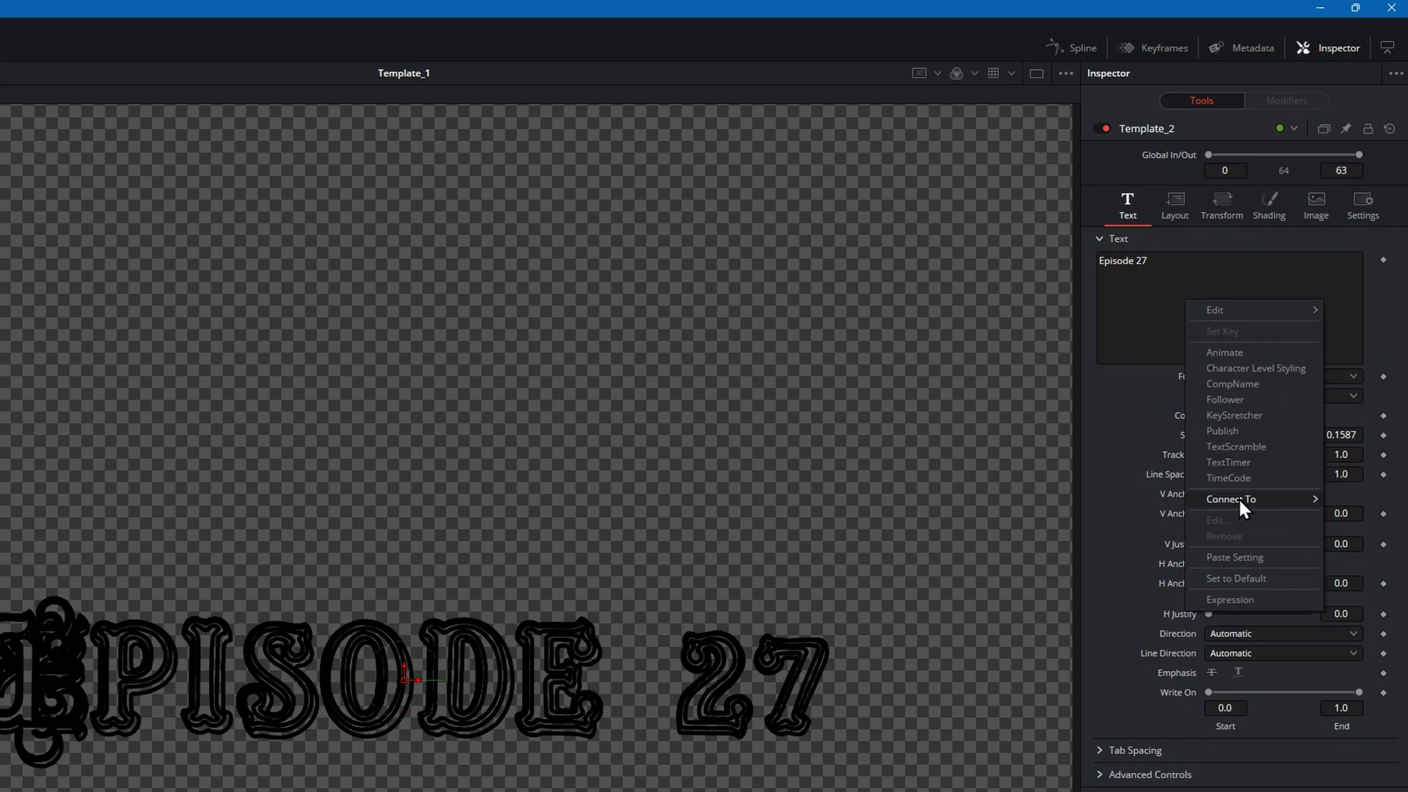
click(1239, 600)
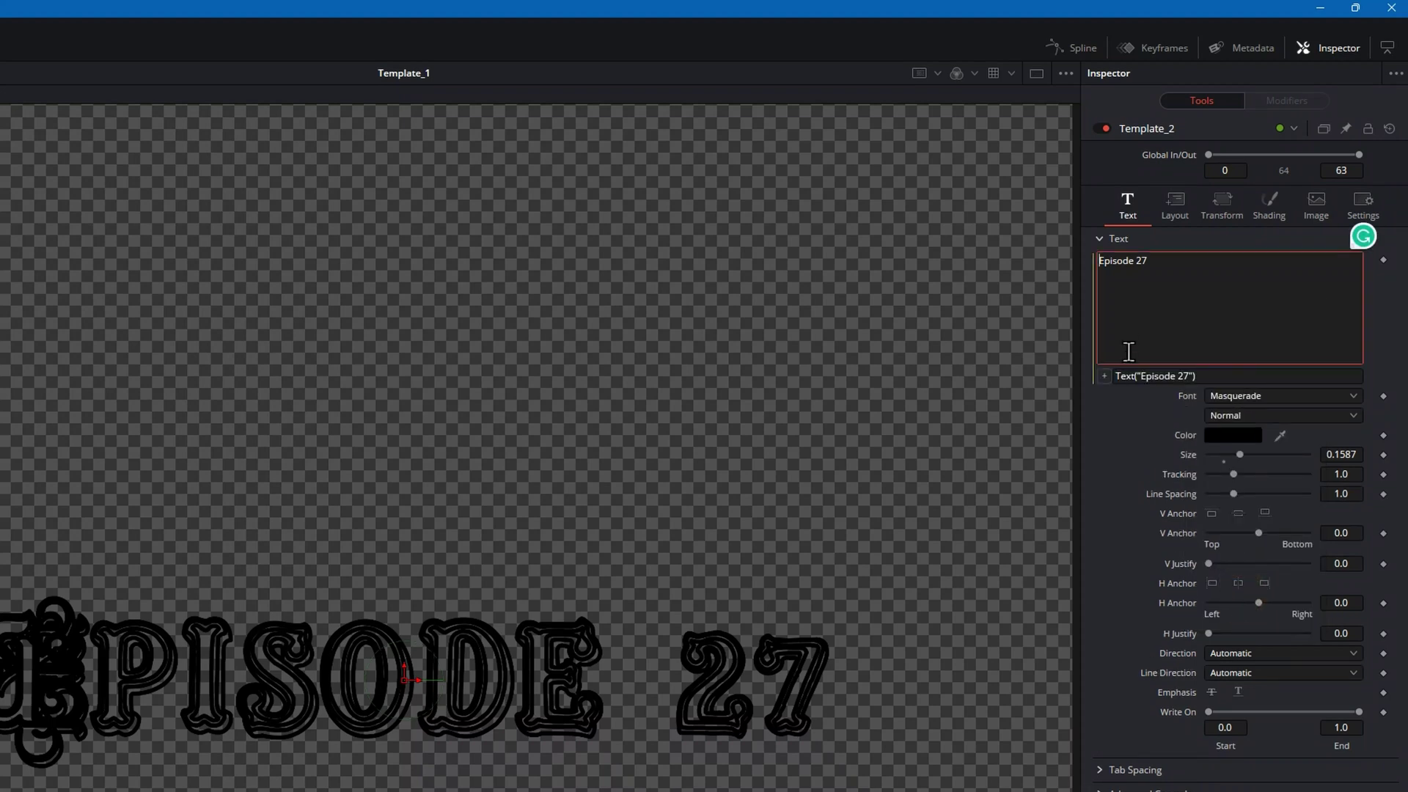
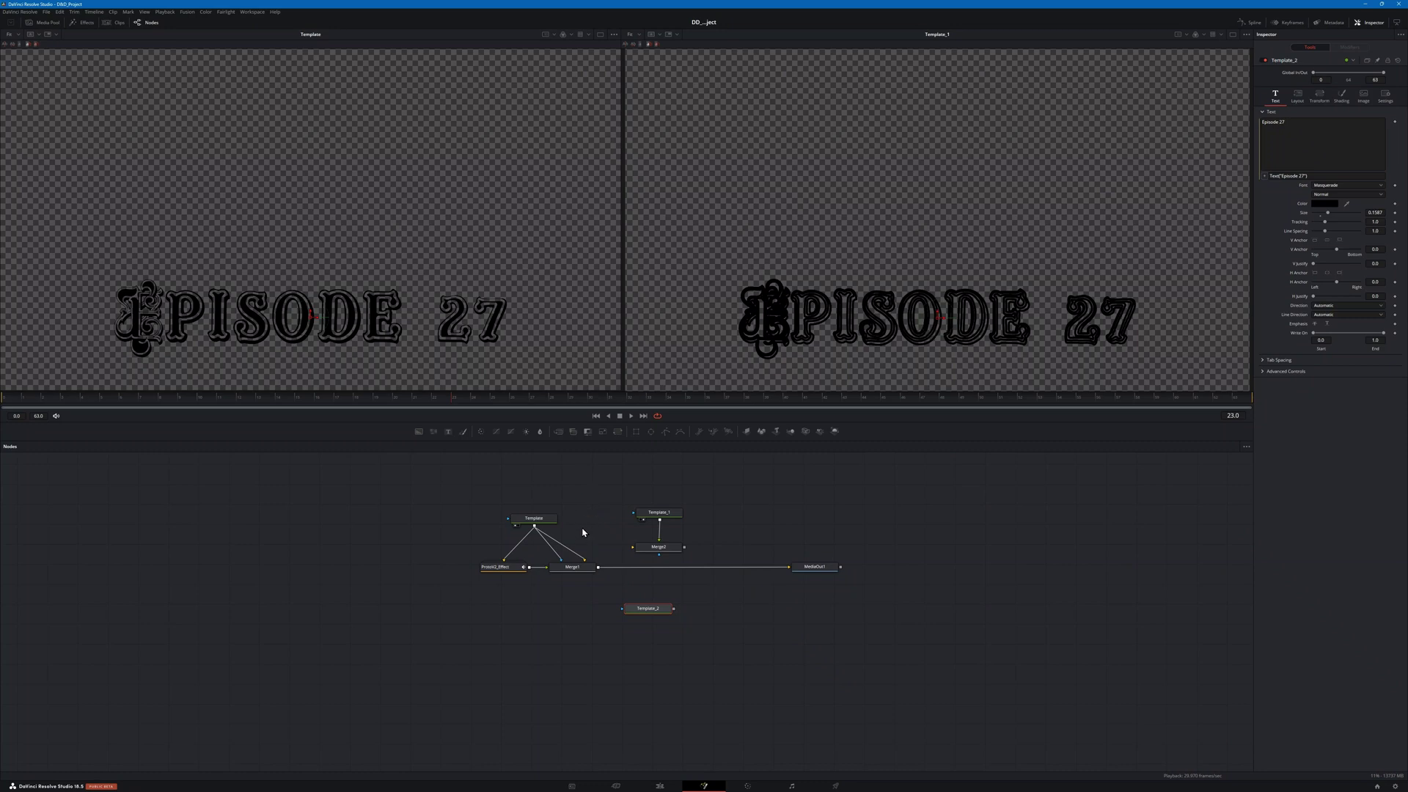
Step: Link Template_2's text to the Template node's text with a Template.StyledText expression, showing both nodes' controls together
click(545, 520)
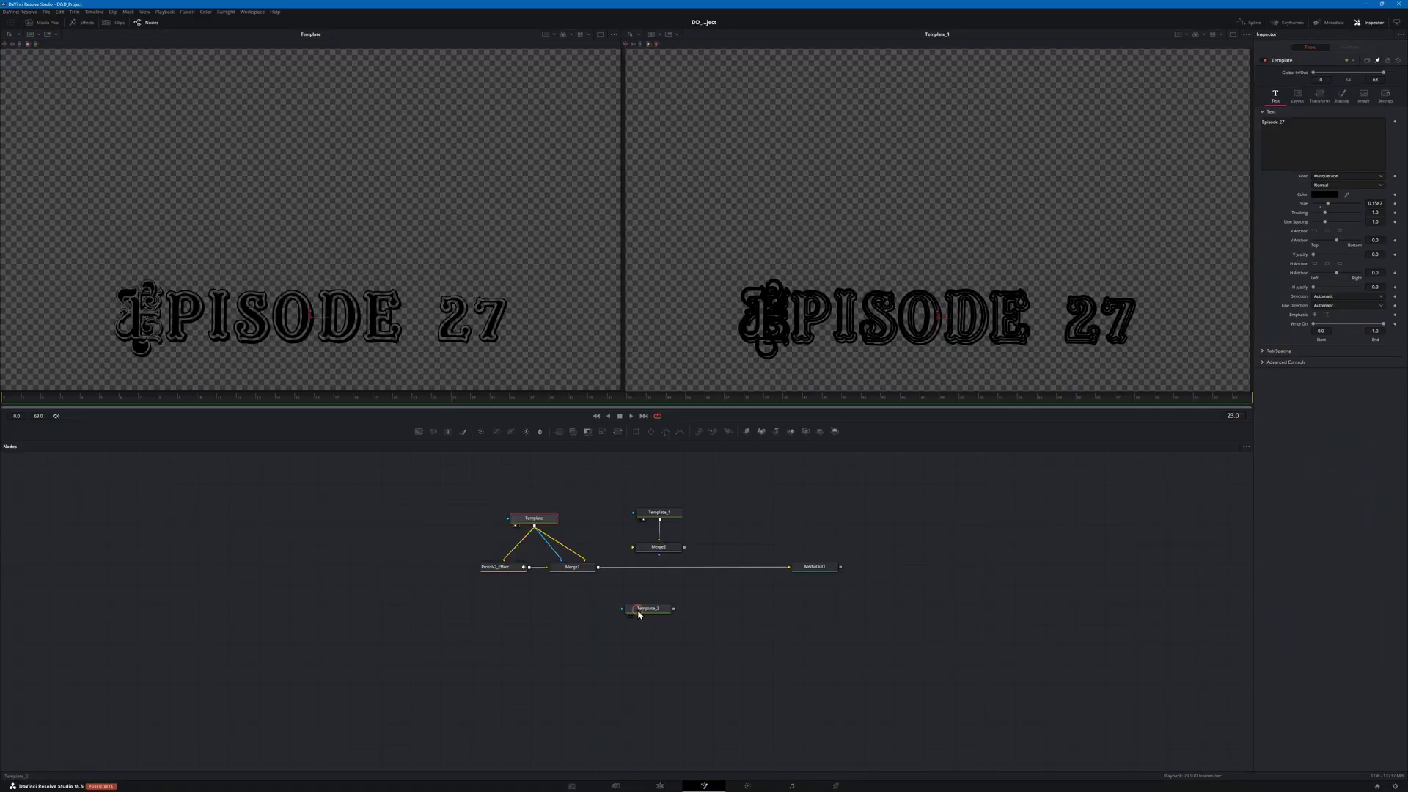
click(645, 608)
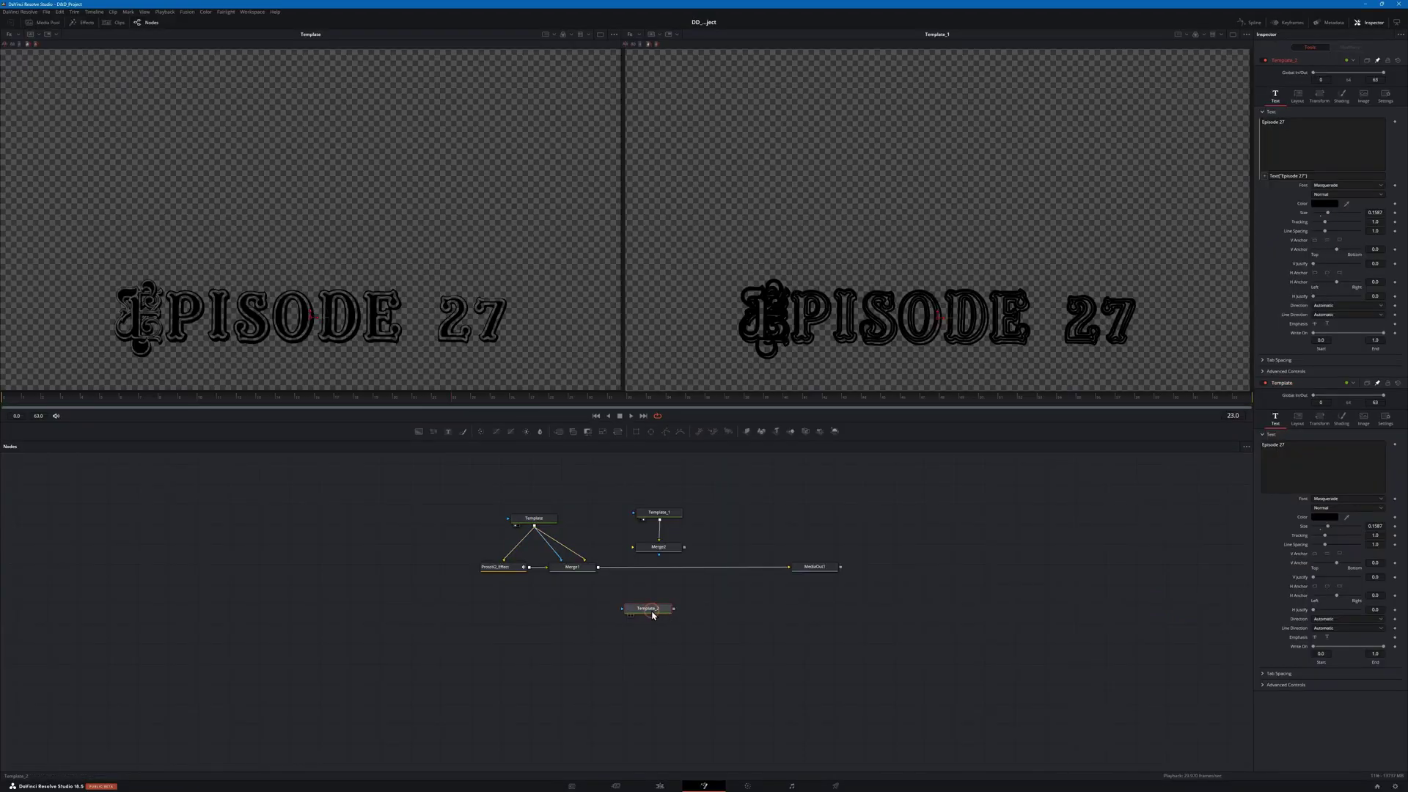
click(546, 517)
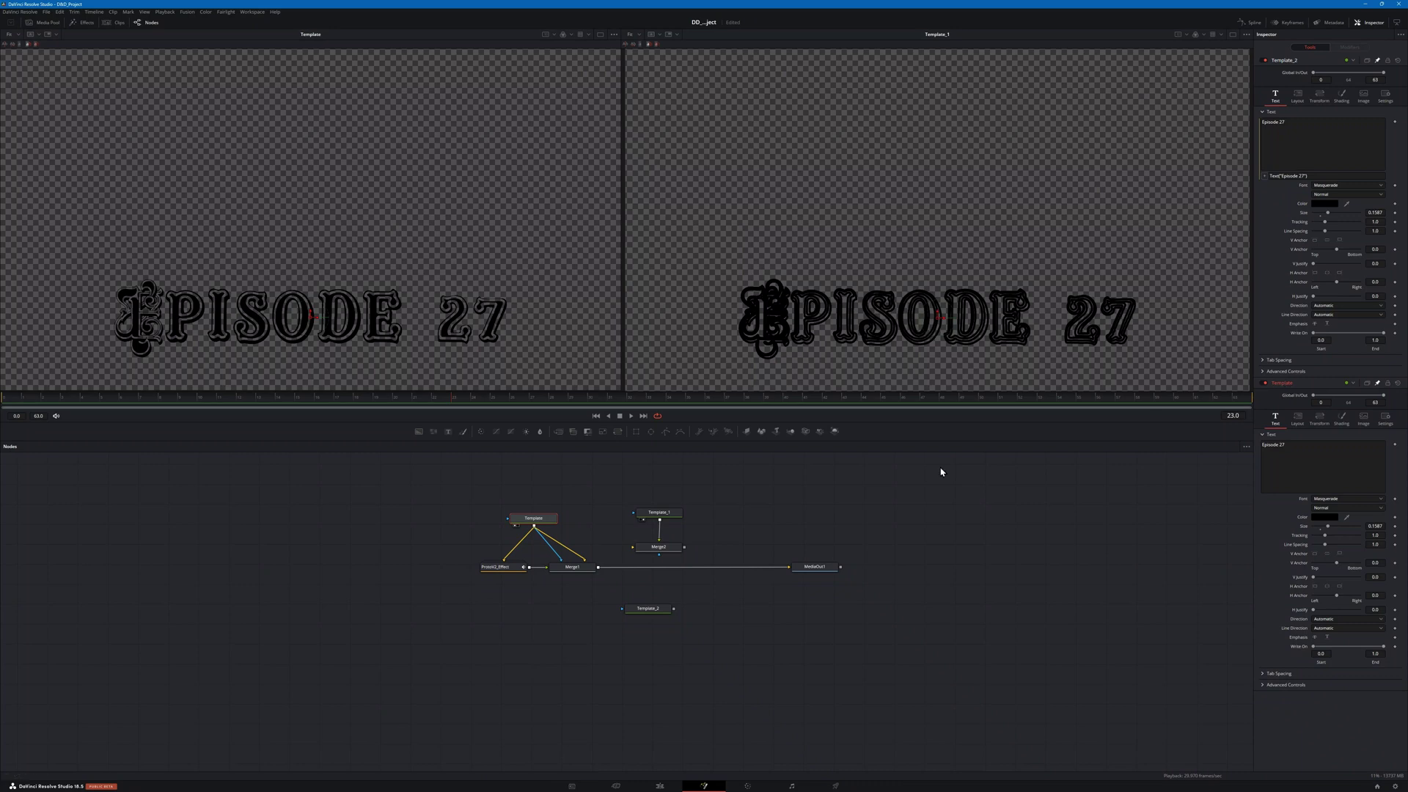
click(647, 609)
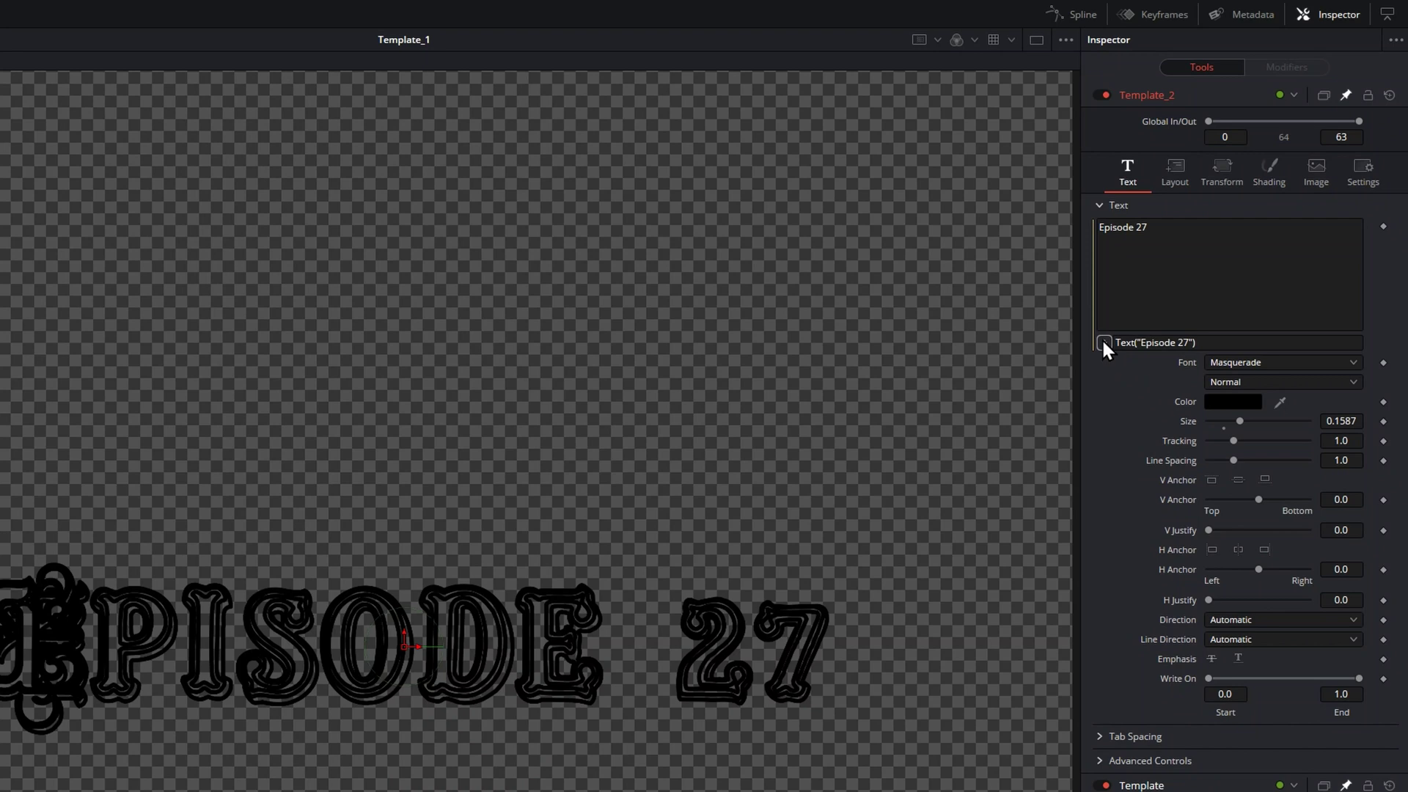
drag(1103, 345, 1155, 791)
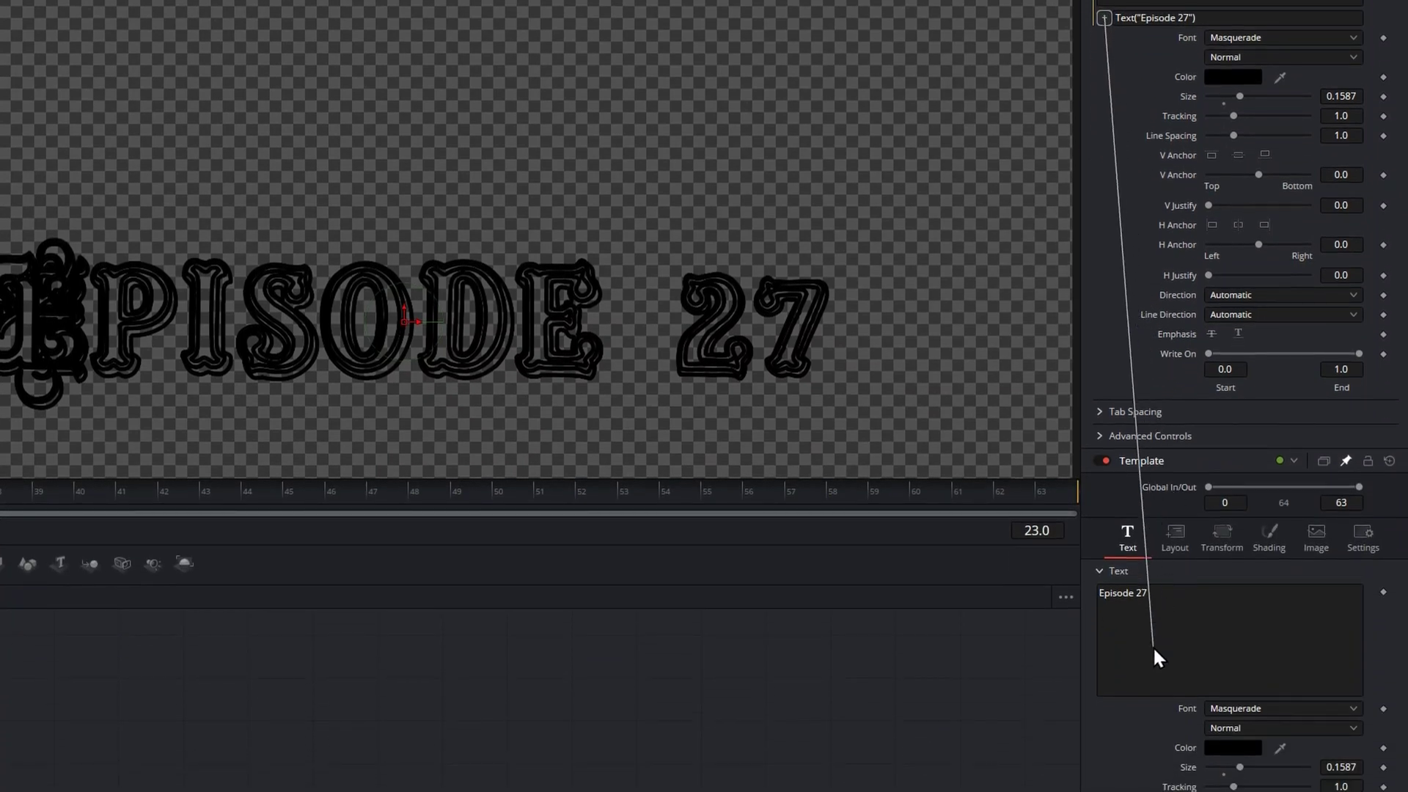
mouse_move(1153, 650)
mouse_down()
mouse_move(745, 584)
mouse_move(1019, 583)
mouse_move(1160, 544)
mouse_move(1130, 662)
mouse_move(1150, 664)
mouse_move(1167, 640)
mouse_up()
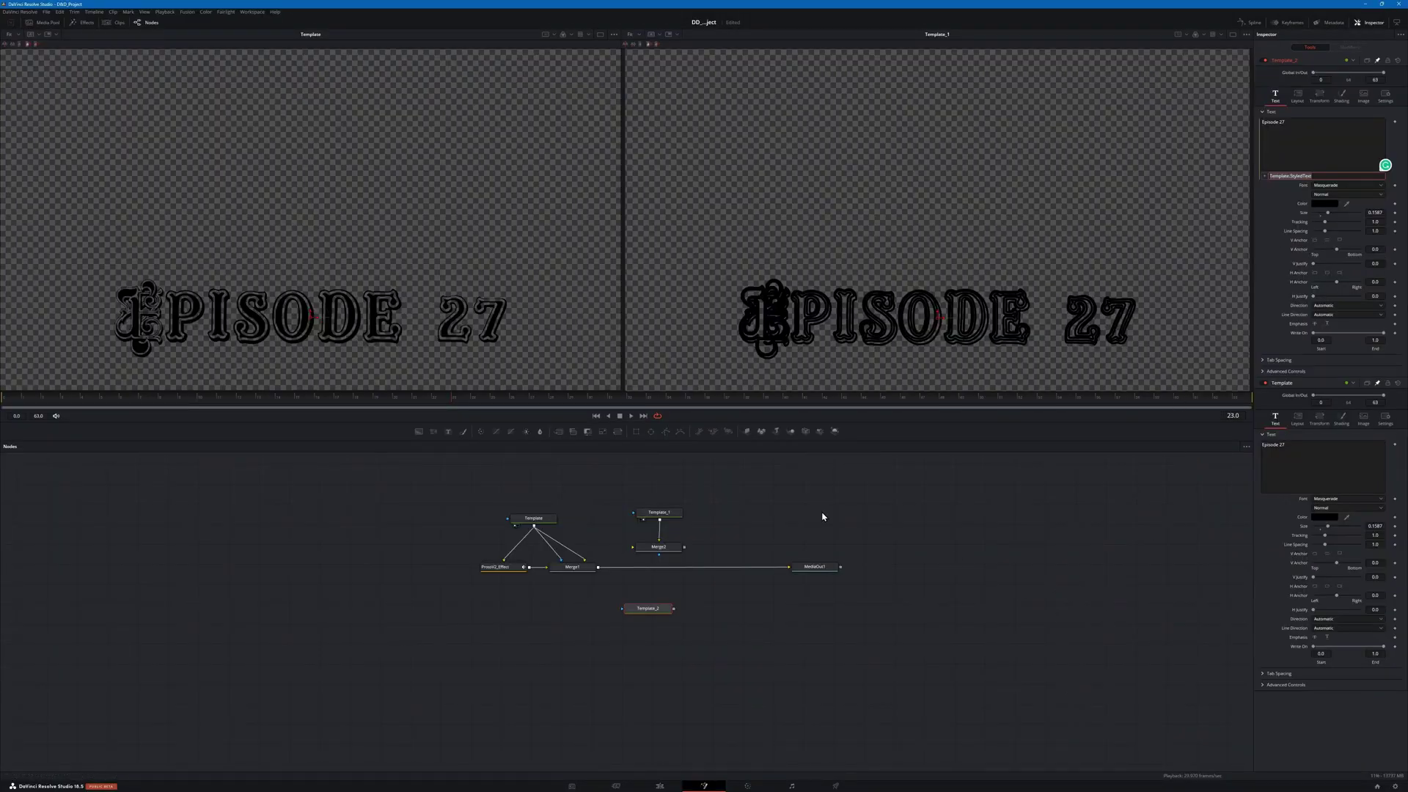
click(1293, 123)
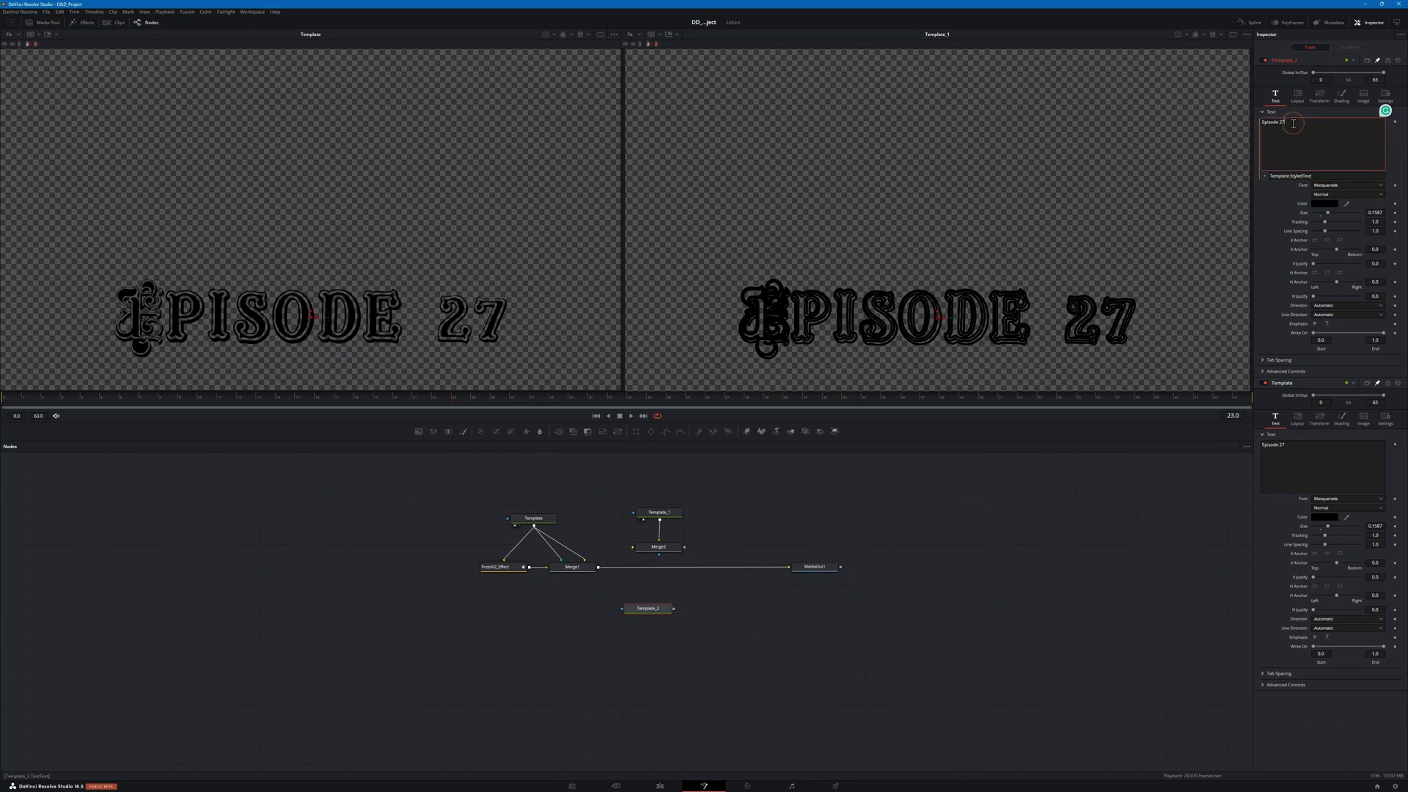
Step: Show Template_2 in the second viewer in place of Template_1 to compare it with the Template node
click(658, 512)
key(2)
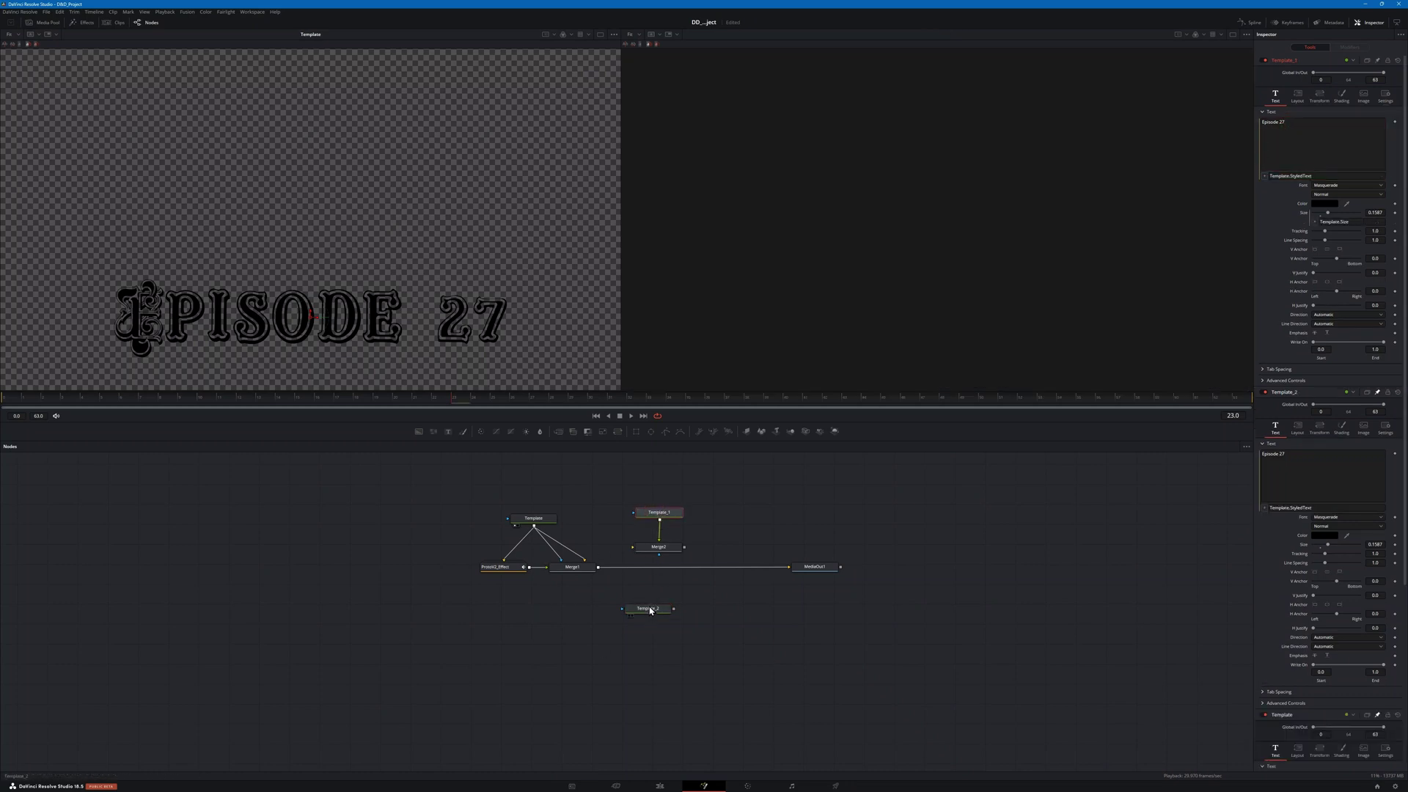
click(650, 608)
key(2)
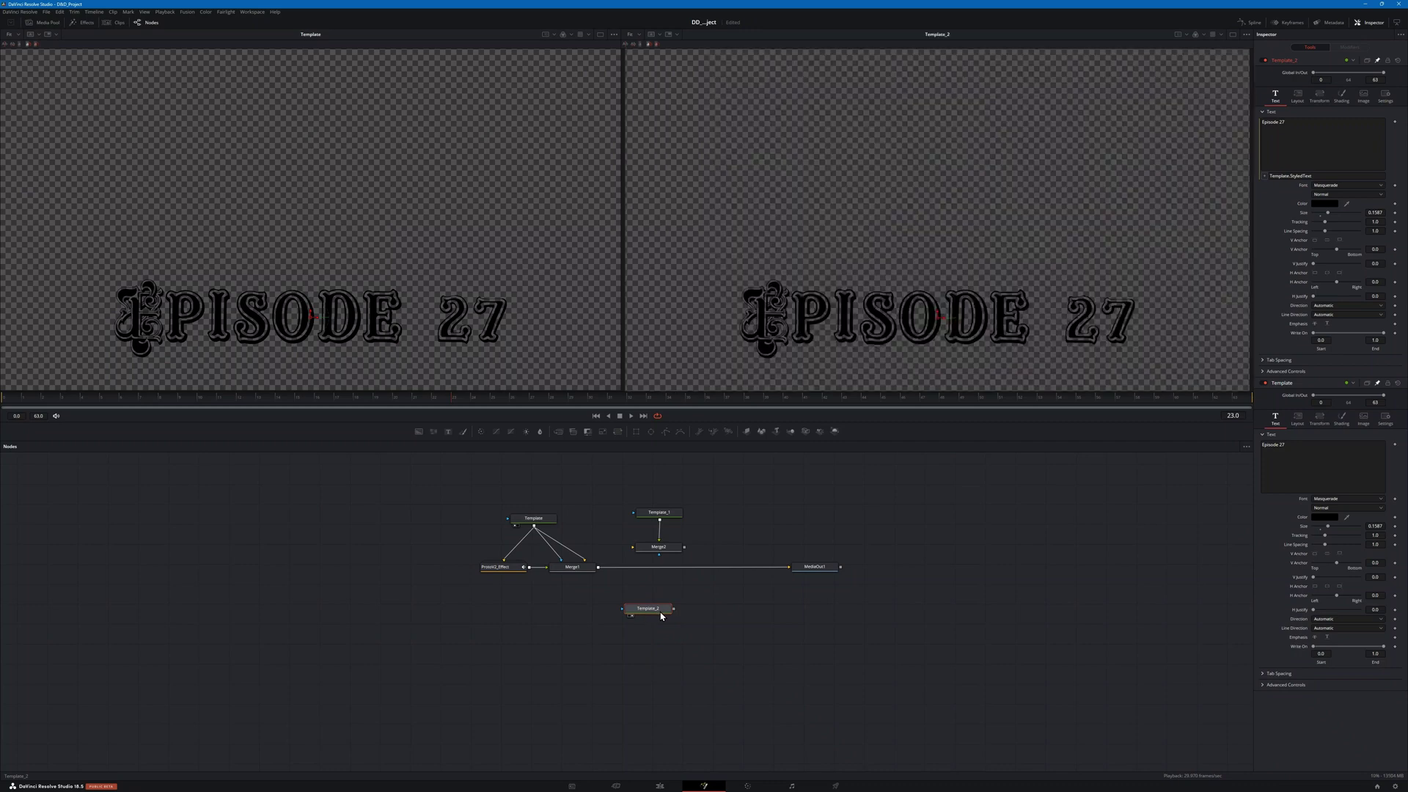
Step: Set the Template node's text color to gray #a2a2a2
click(1333, 518)
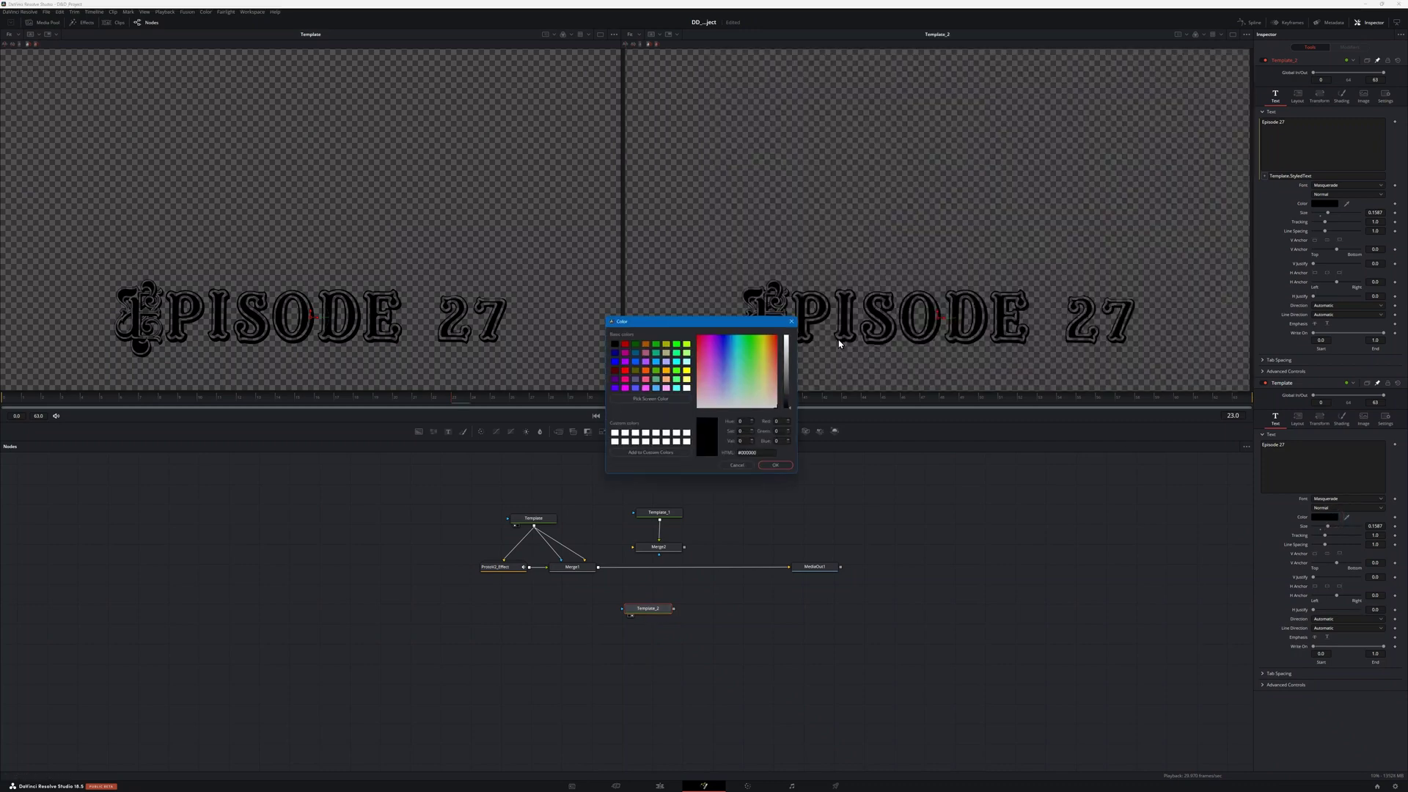
click(788, 363)
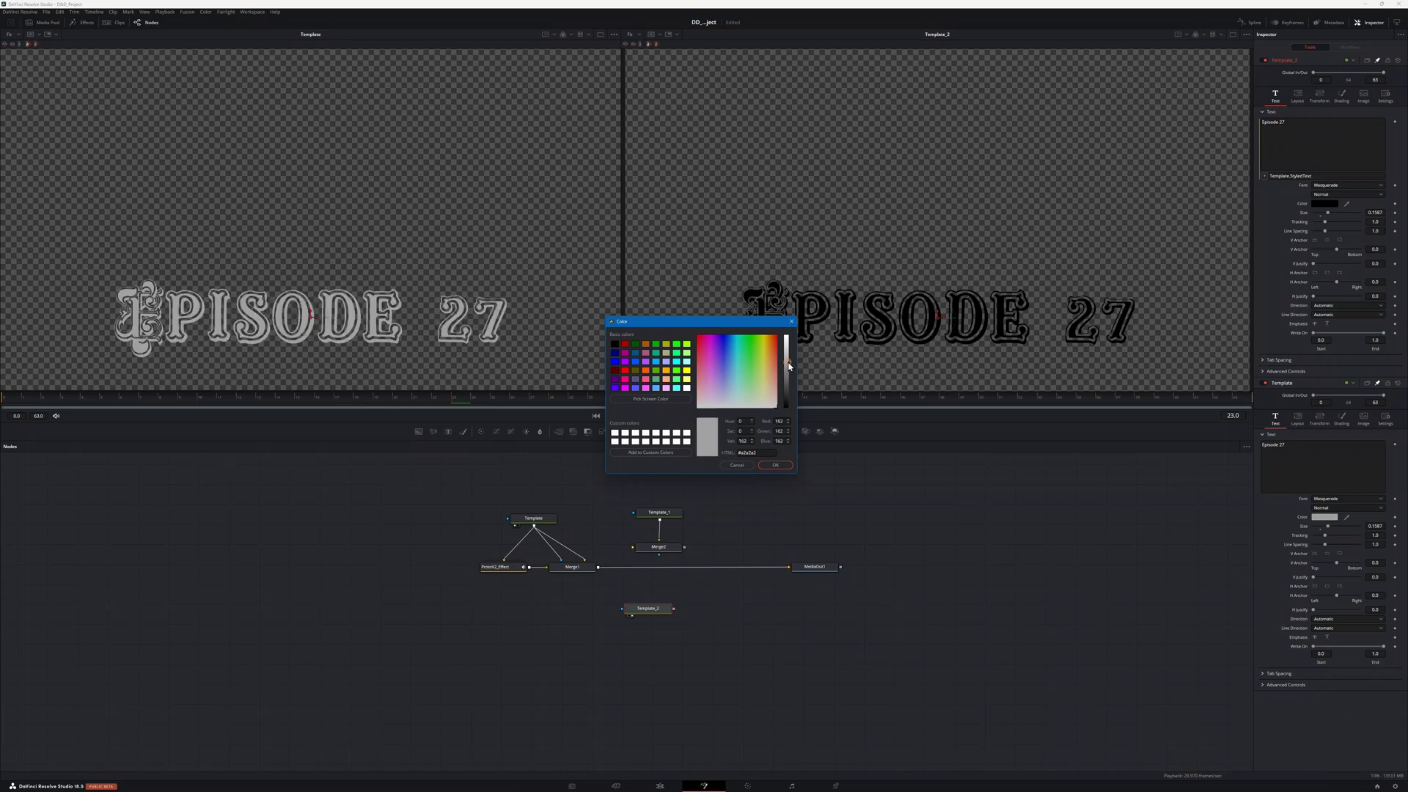
click(775, 465)
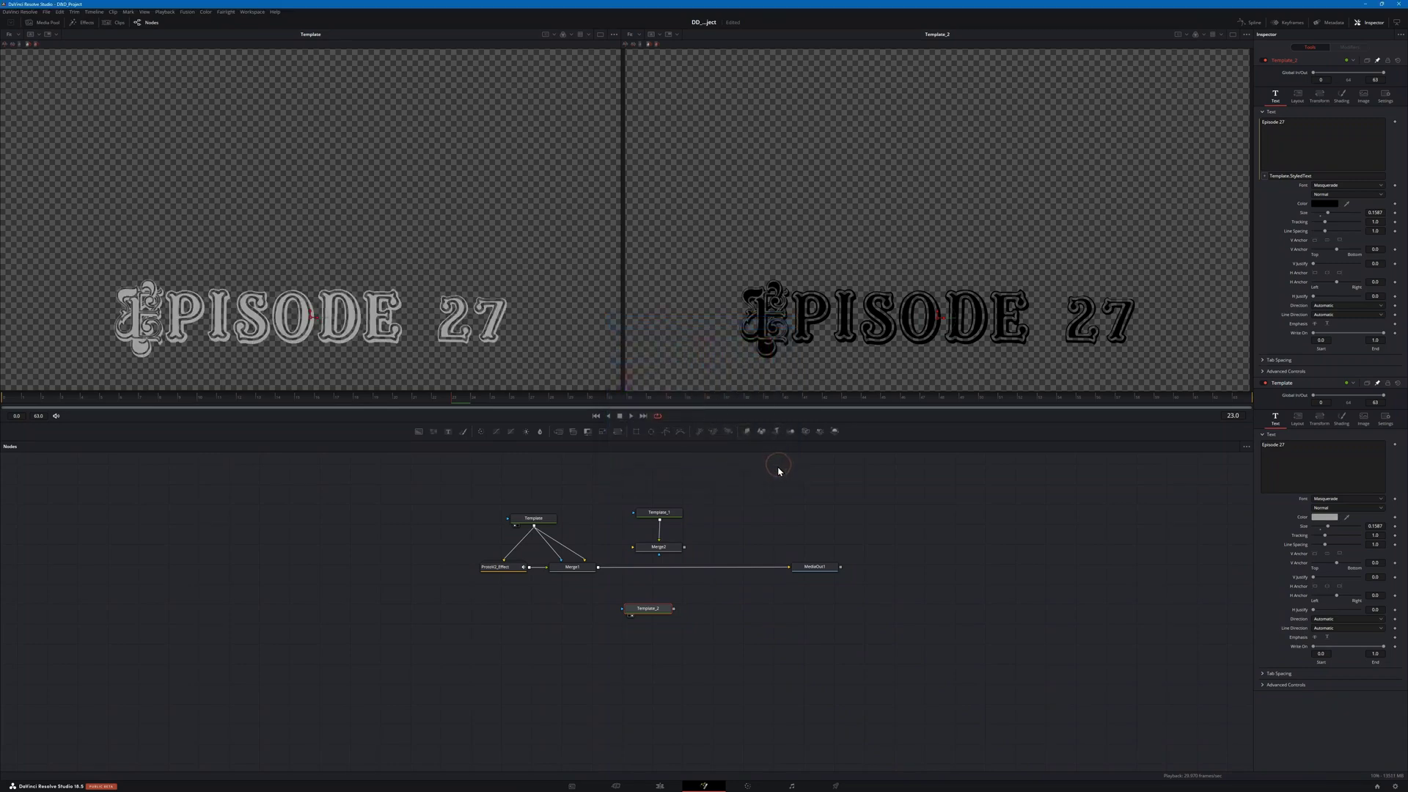
Step: Try changing the Template node's text to "Episode 28" to check Template_2's link, and restore "Episode 27"
click(535, 517)
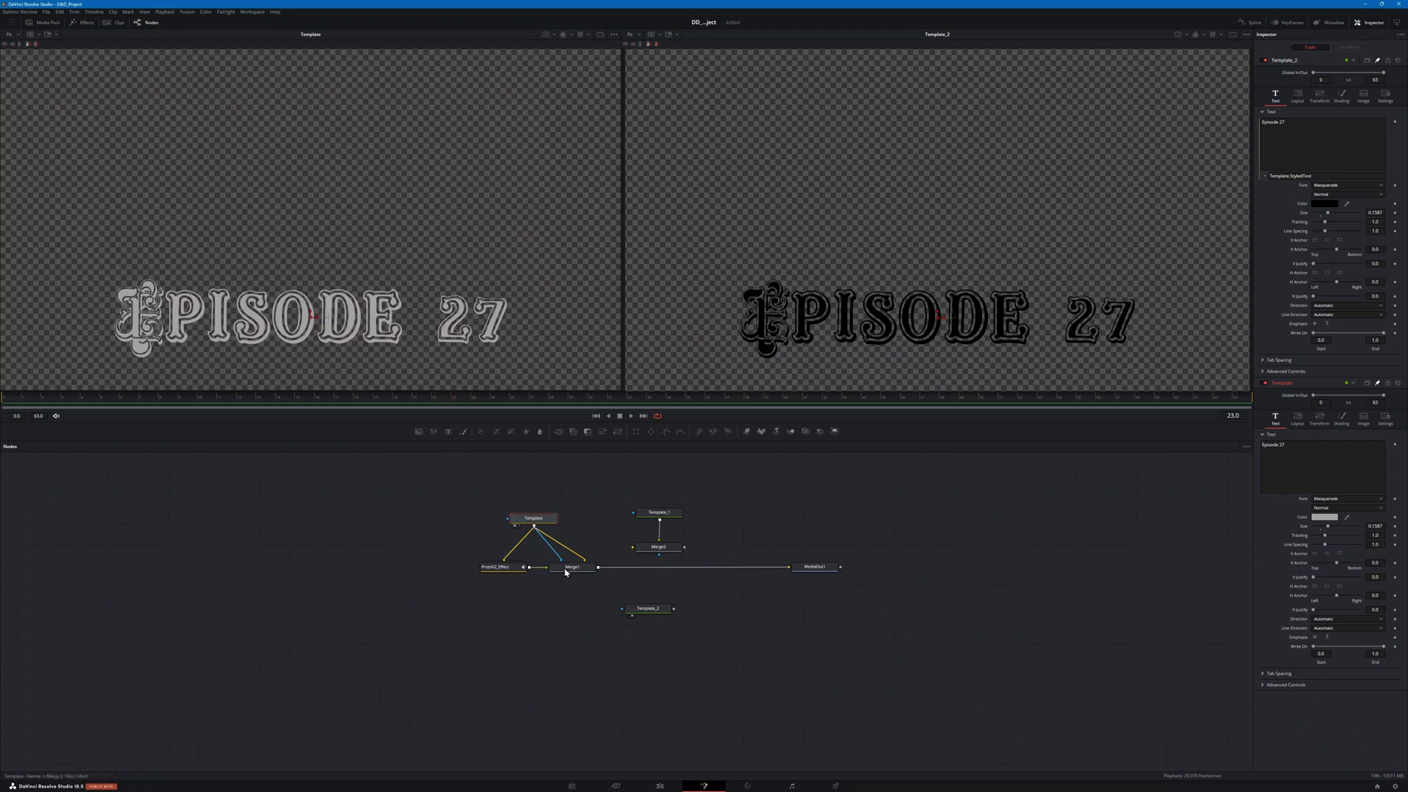
click(646, 613)
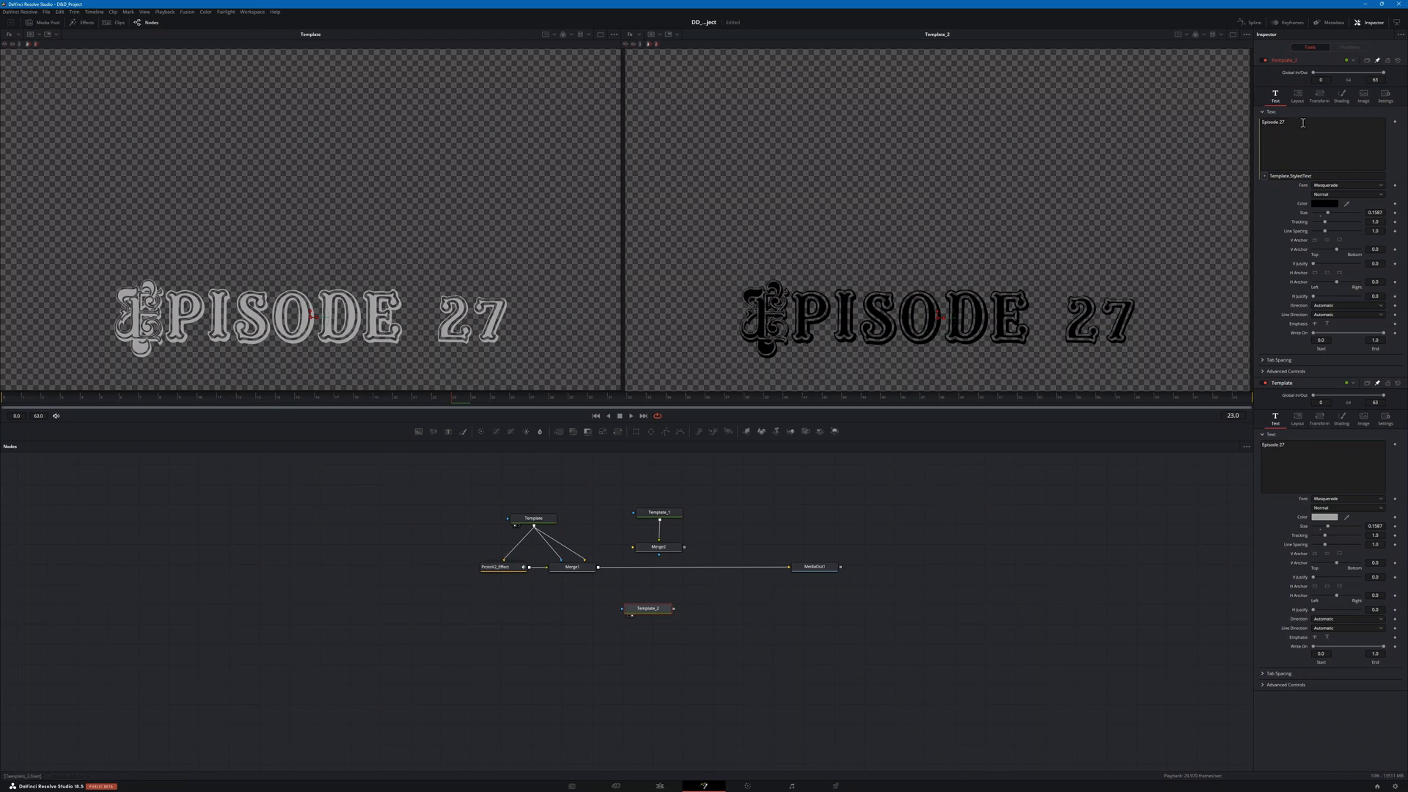
click(1283, 451)
key(BackSpace)
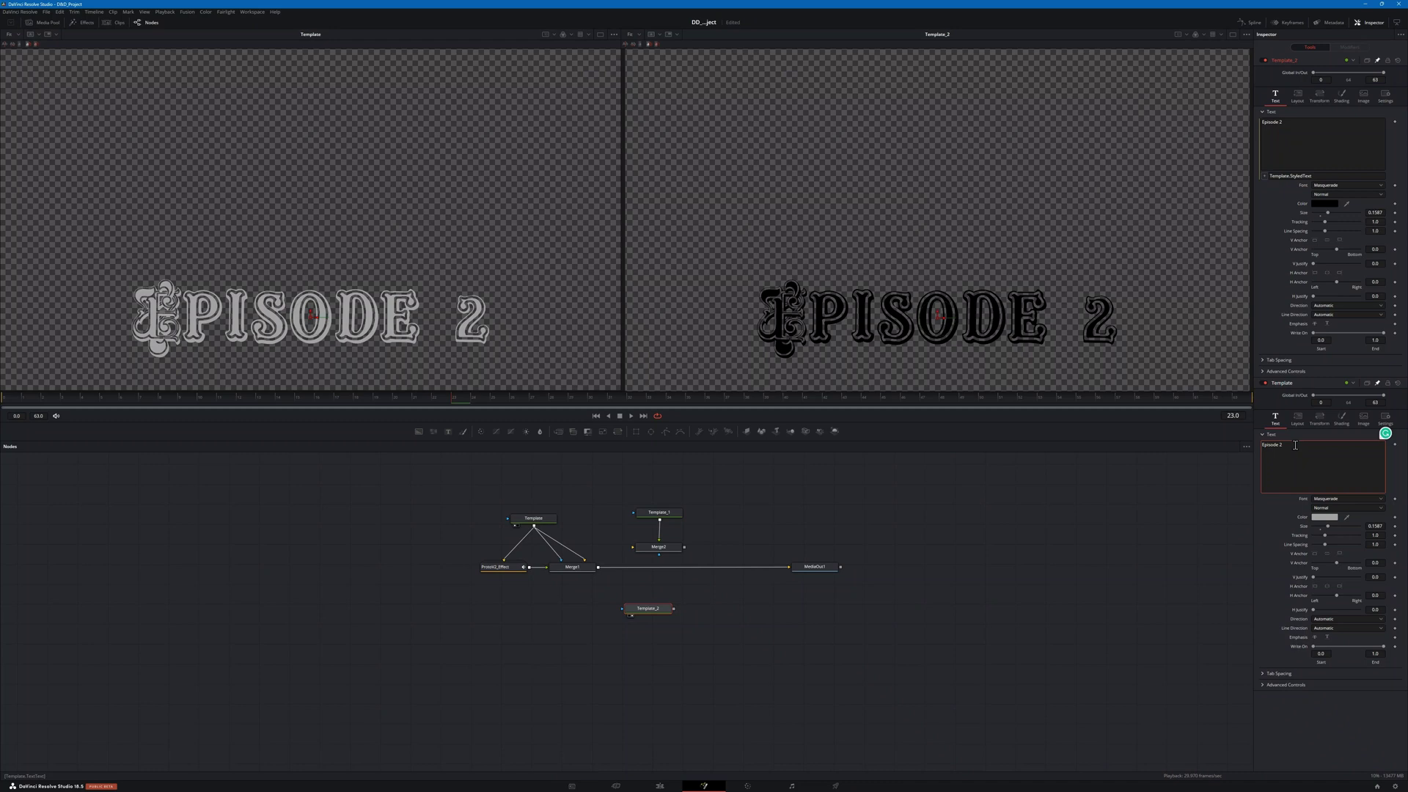
text(8)
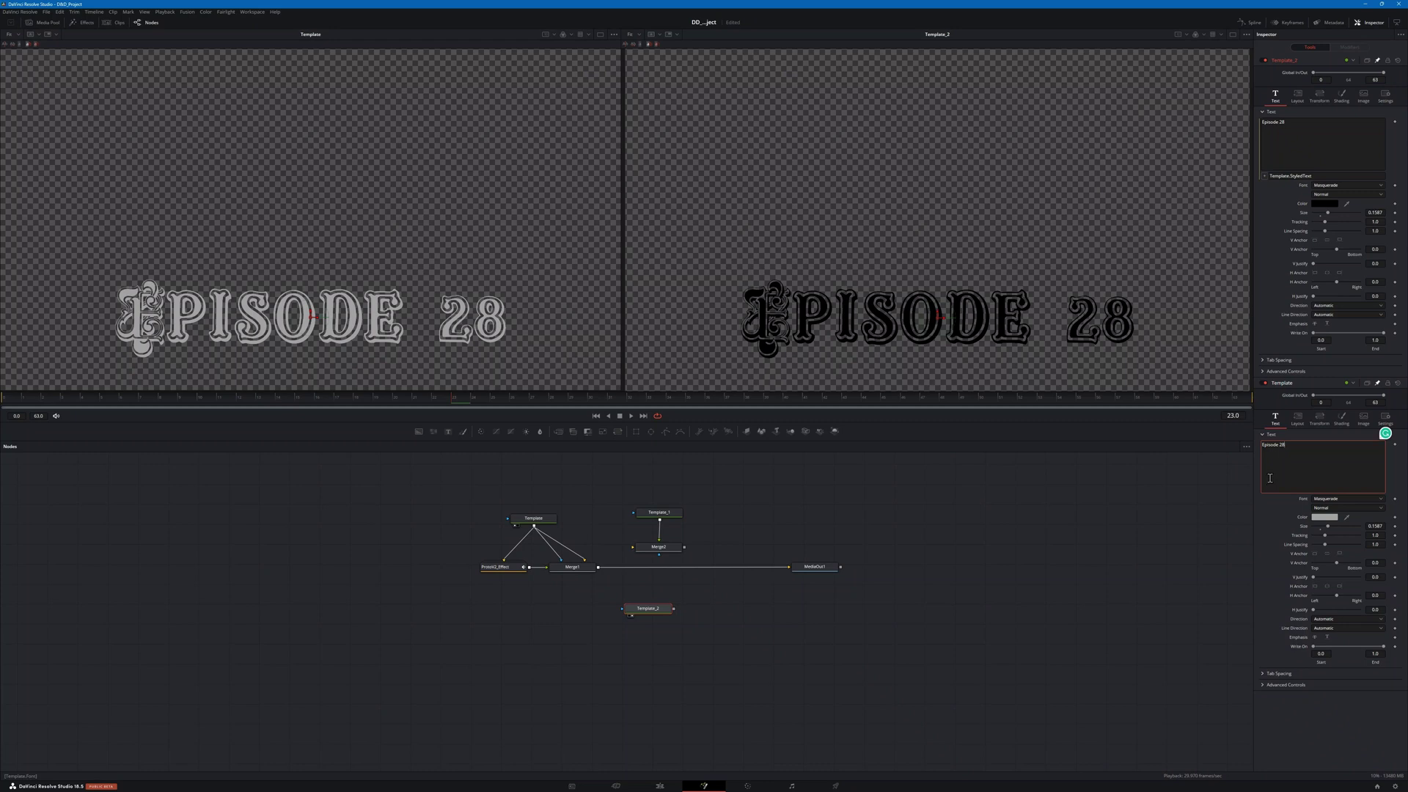
key(BackSpace)
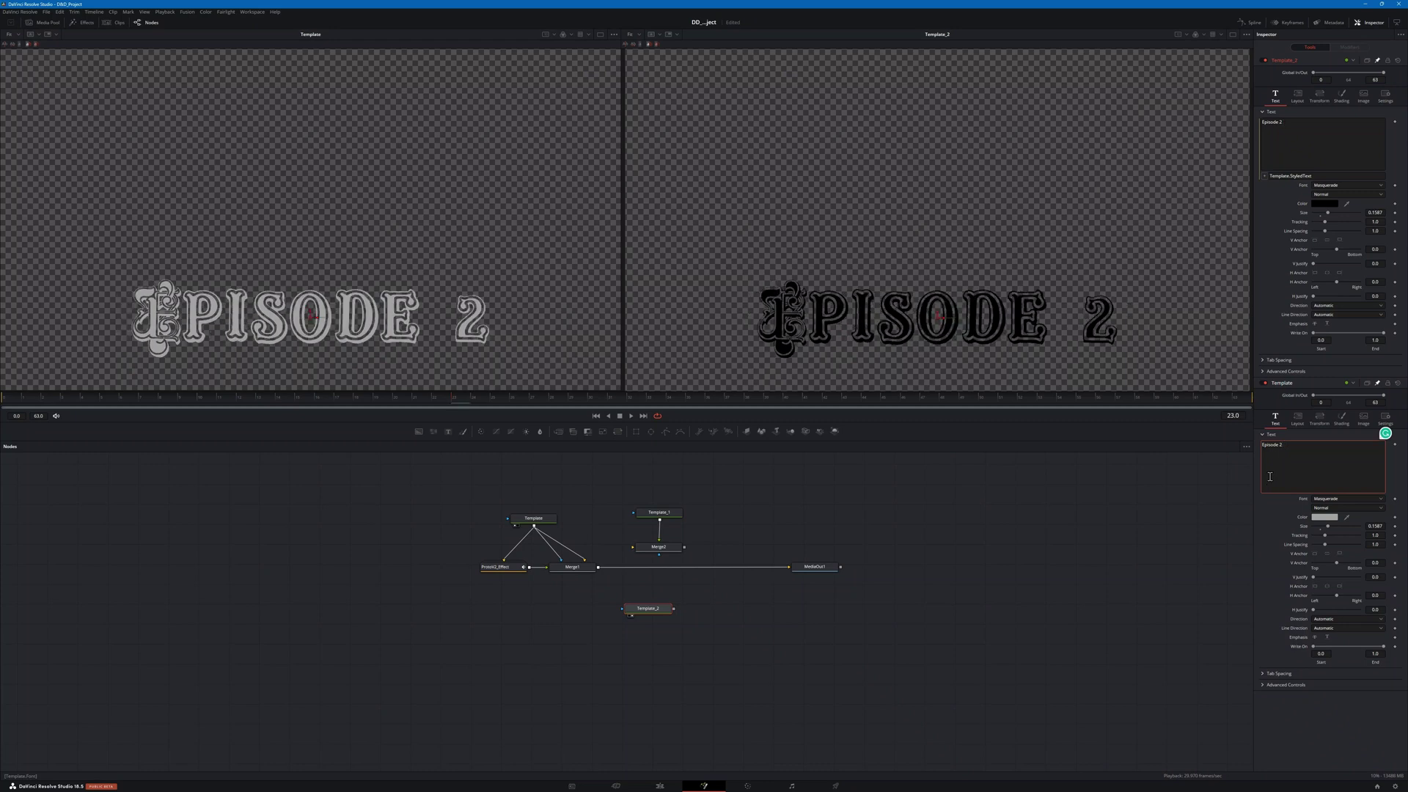
text(7)
key(BackSpace)
text(8)
key(BackSpace)
text(7)
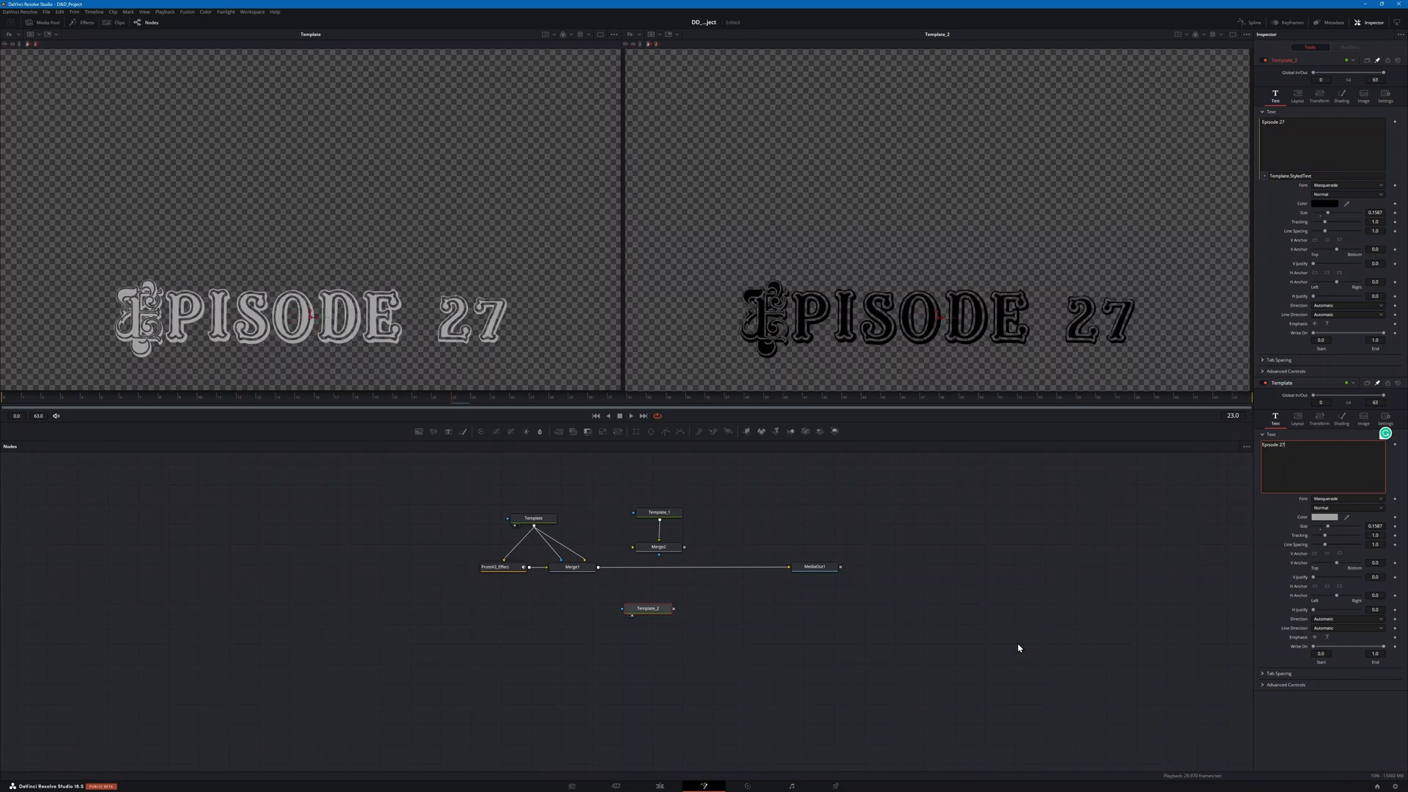
Step: Set the Template node's text color back to black #000000
click(1327, 518)
click(1327, 518)
drag(786, 339, 787, 415)
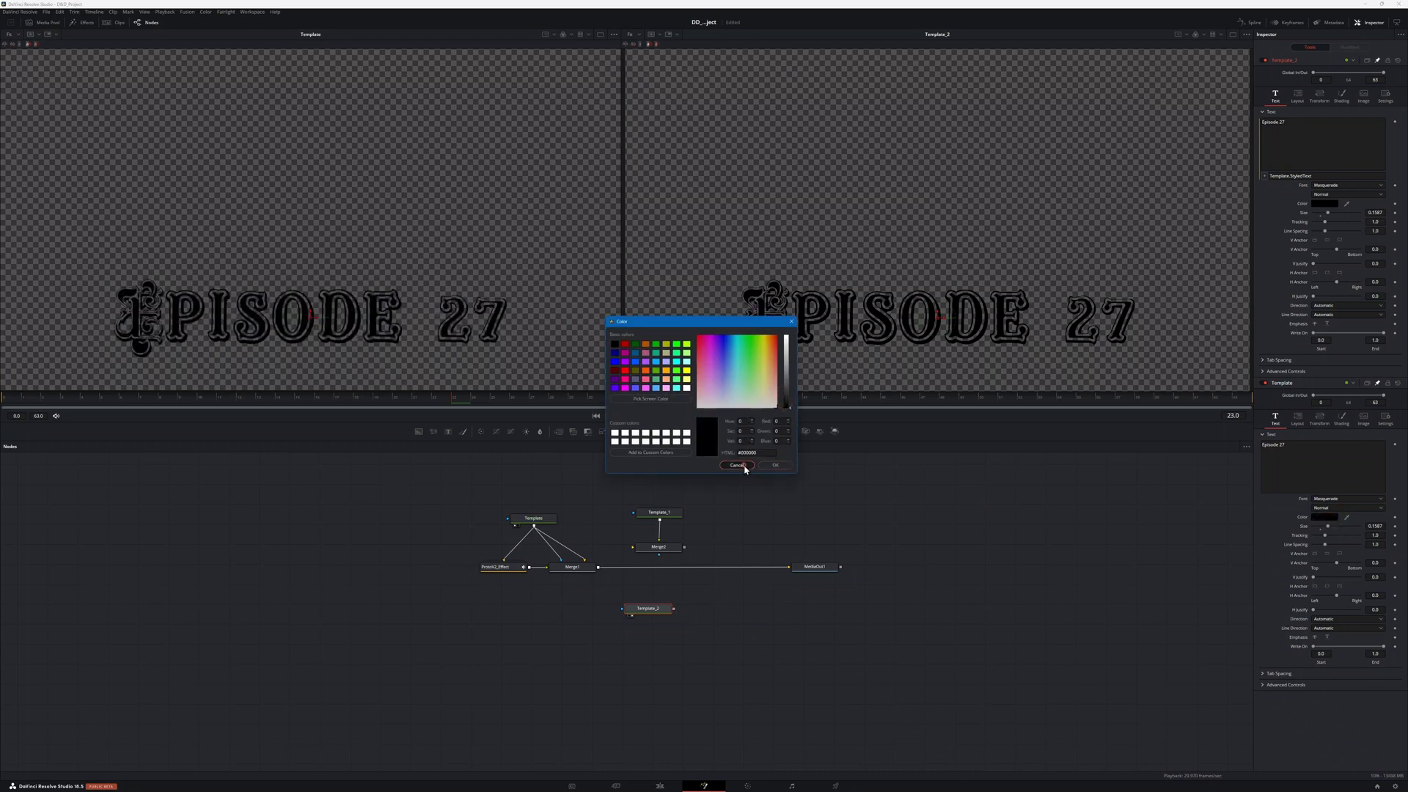
click(738, 465)
click(1324, 517)
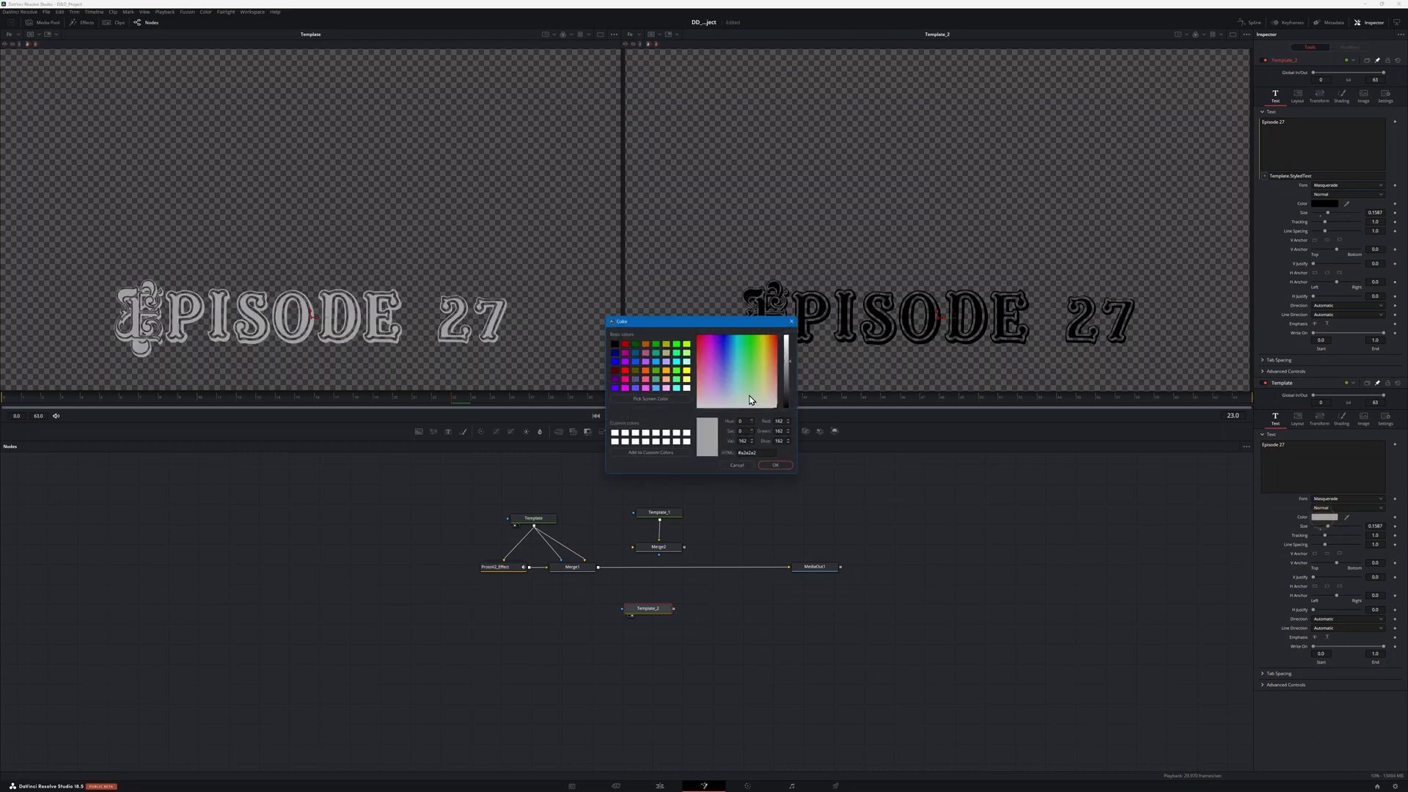
drag(796, 409, 792, 415)
click(775, 465)
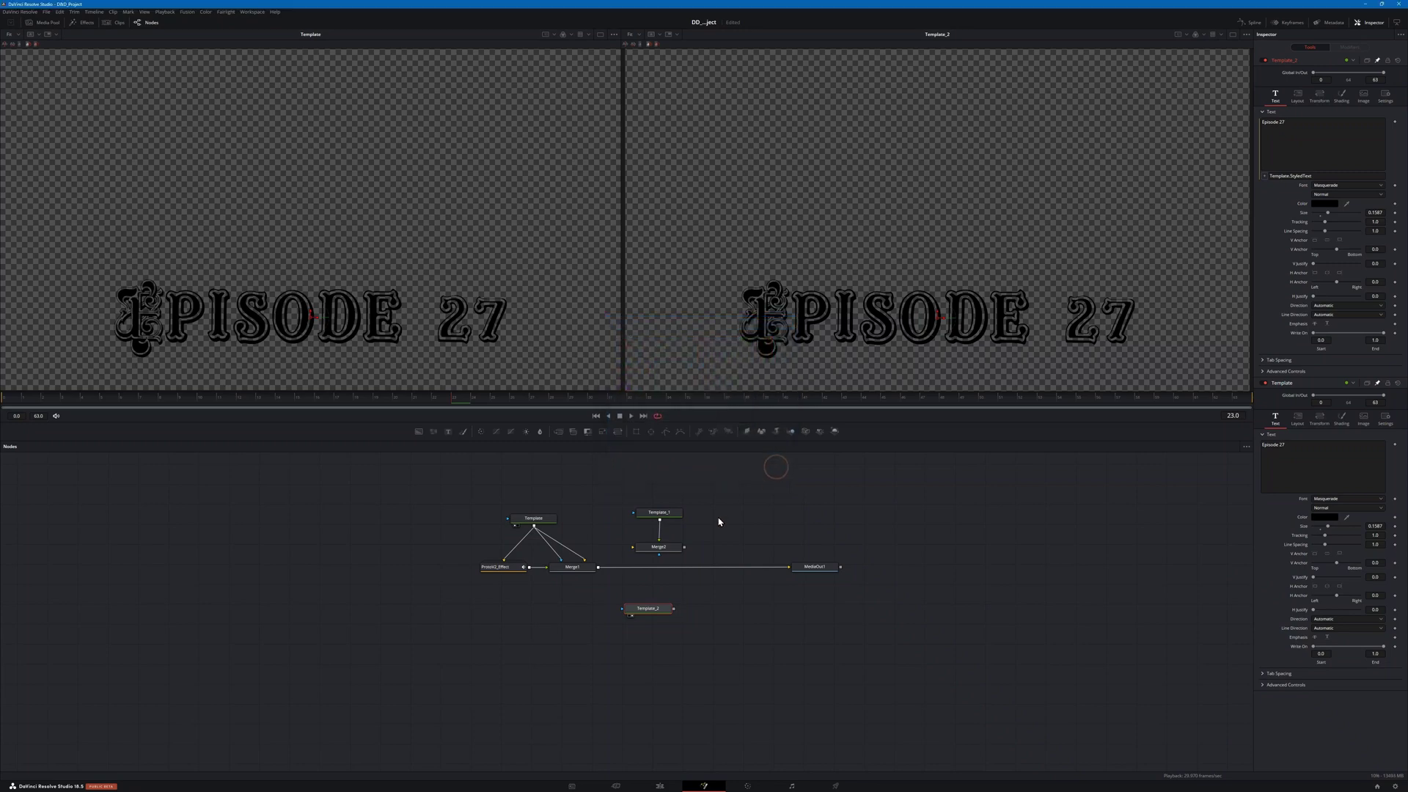
Step: Delete the Template_2 node, select Template_1 and save the project
mouse_move(663, 611)
mouse_down()
mouse_move(696, 629)
mouse_move(666, 607)
mouse_up()
key(Delete)
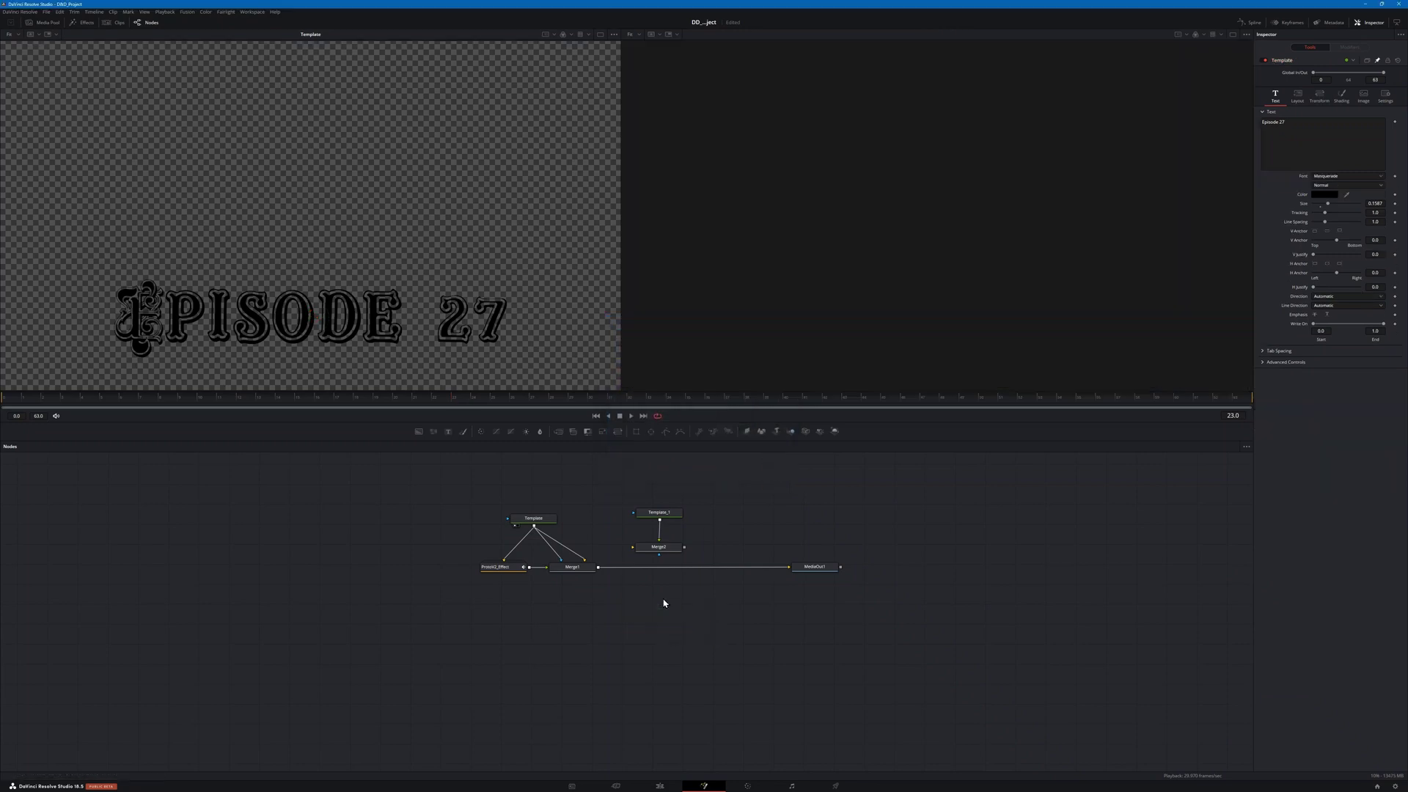
click(659, 513)
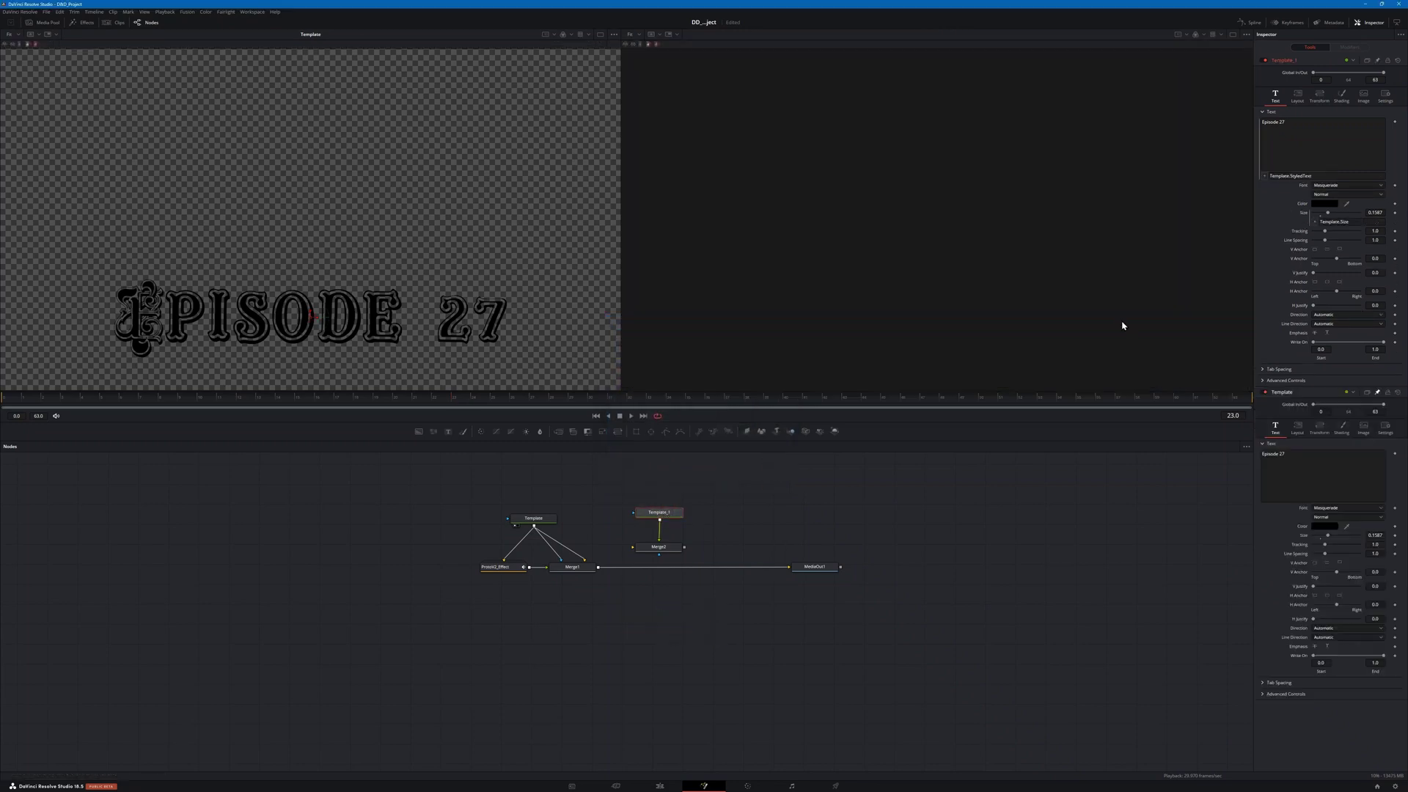
key(ctrl+s)
Step: Unpin the Template node's controls and show Template_1 in the second viewer
click(1377, 392)
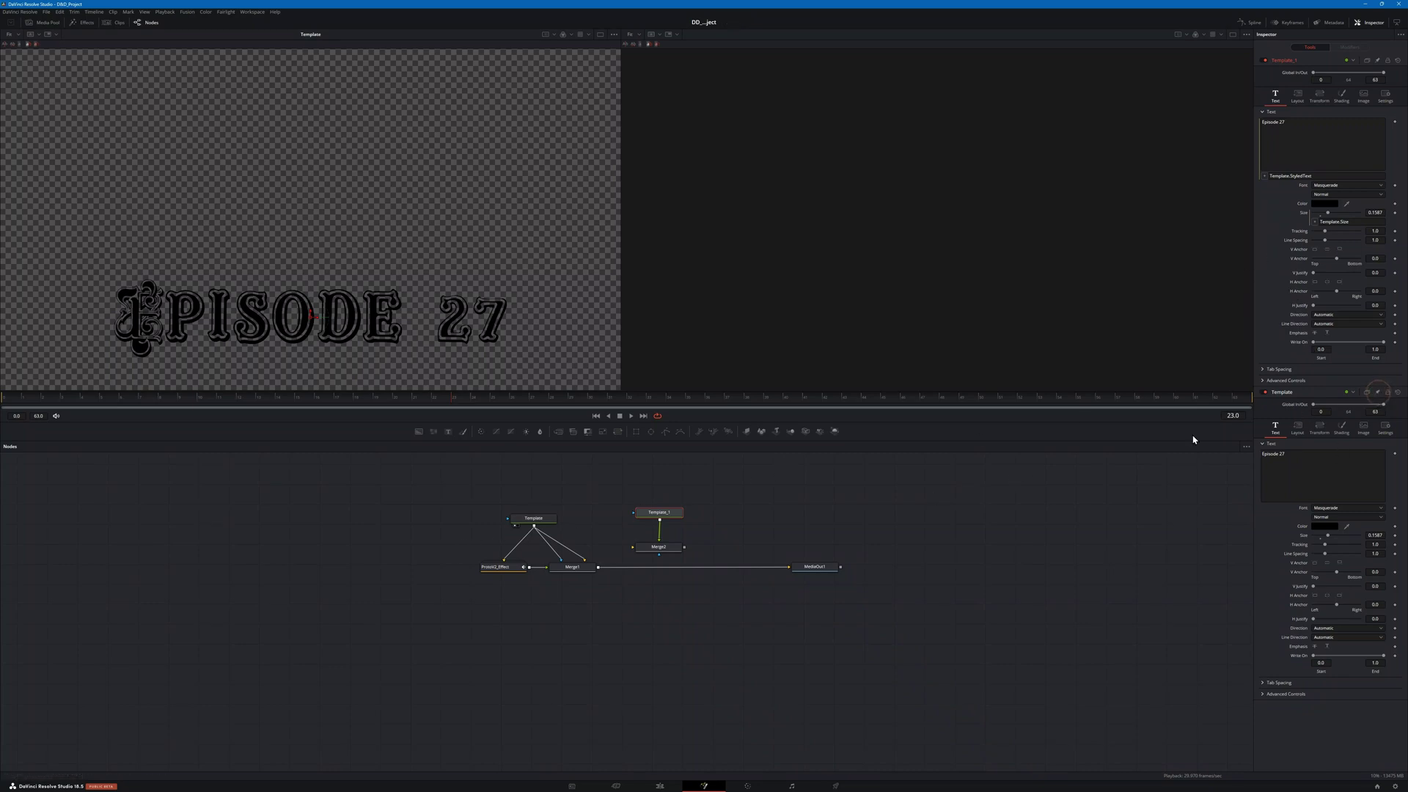
click(654, 518)
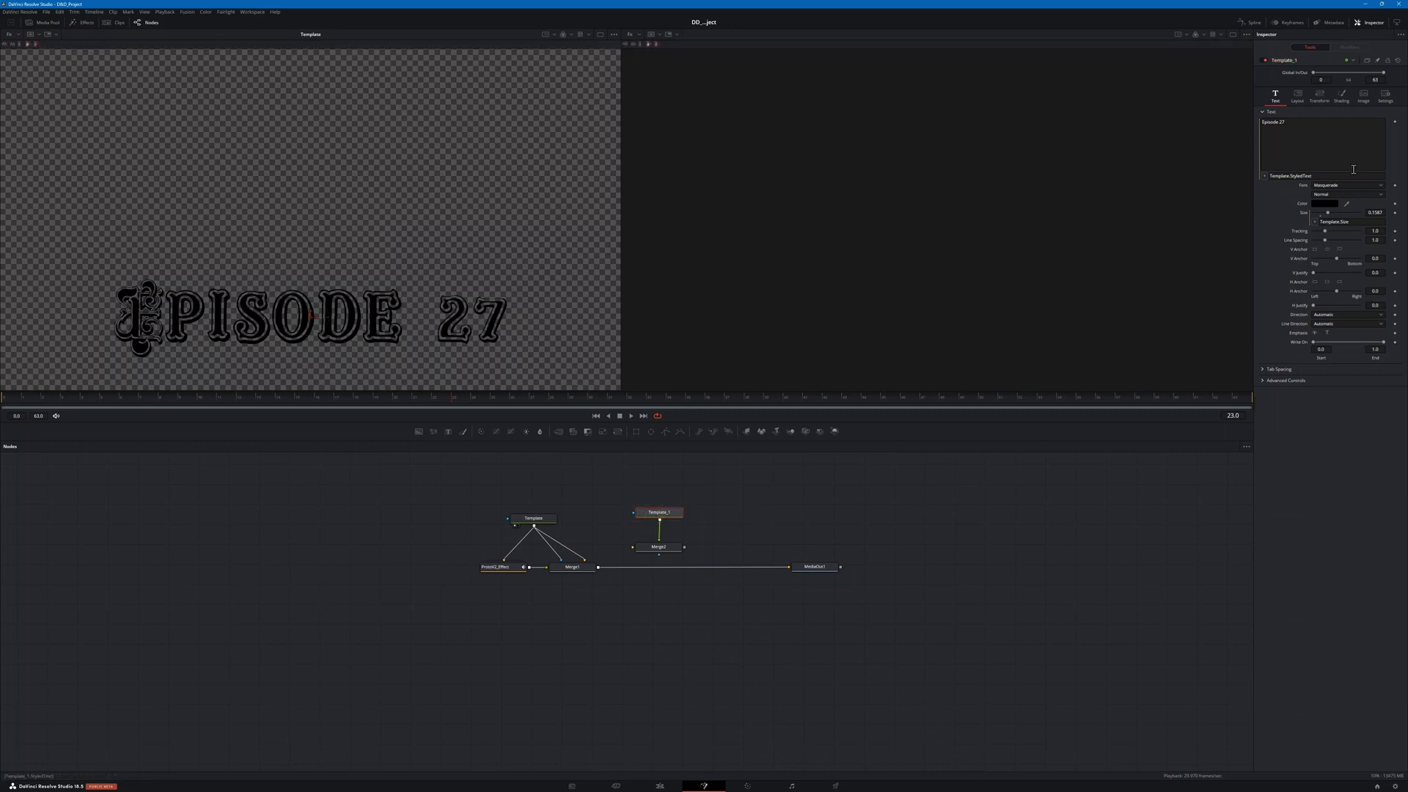
key(2)
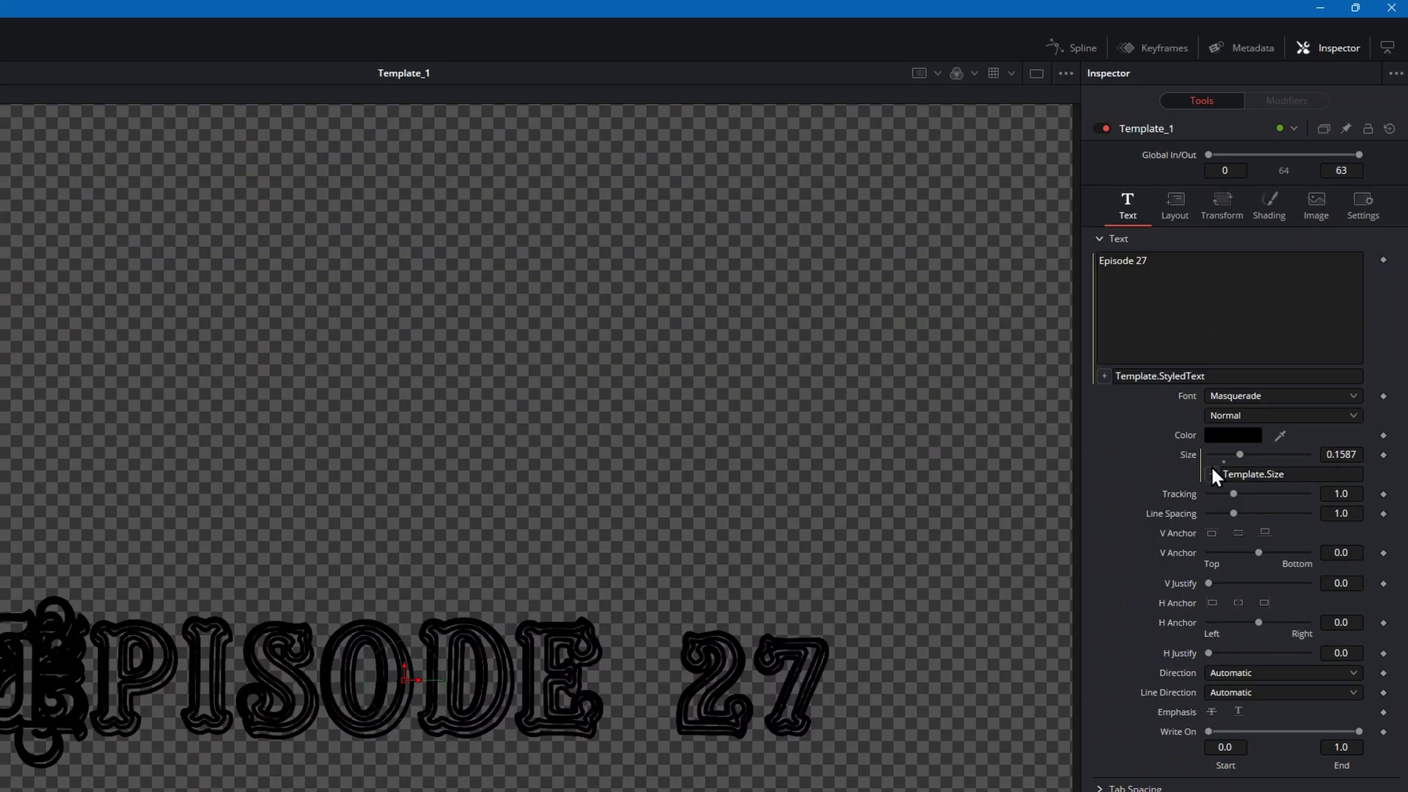
Step: Examine the expression options for Template_1's text Size and layout Center, including Remove Expression
right_click(1186, 460)
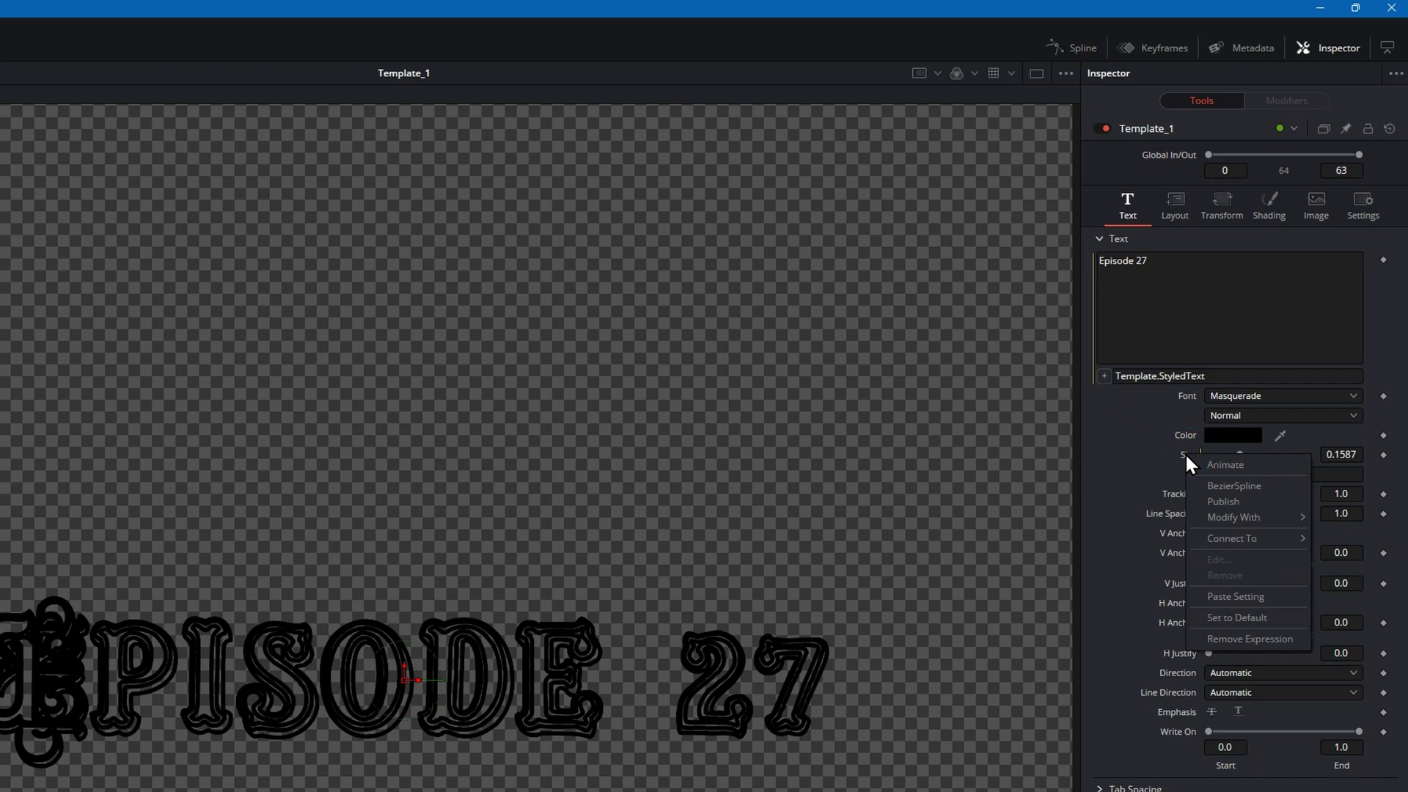
click(1217, 640)
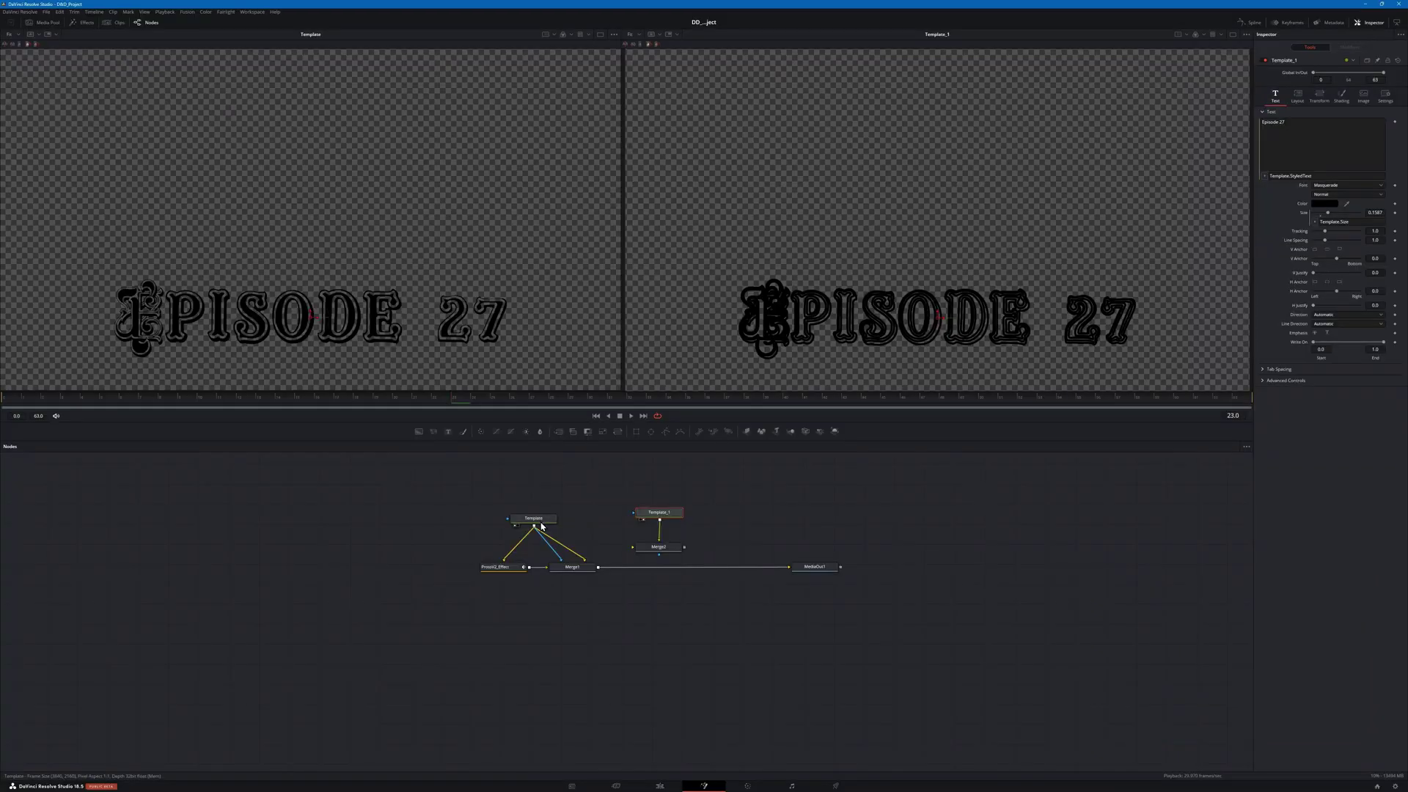
mouse_move(545, 525)
click(1300, 96)
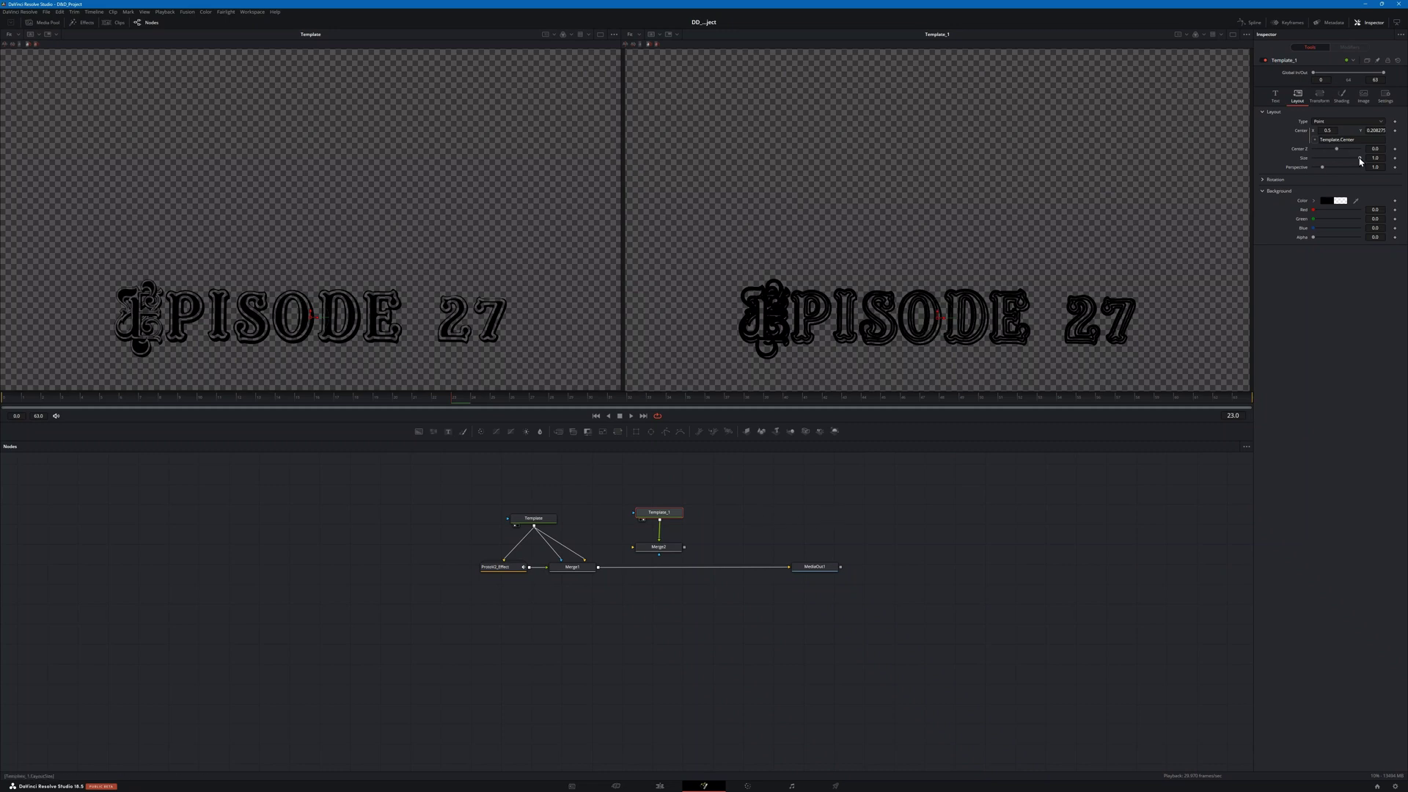
right_click(1304, 134)
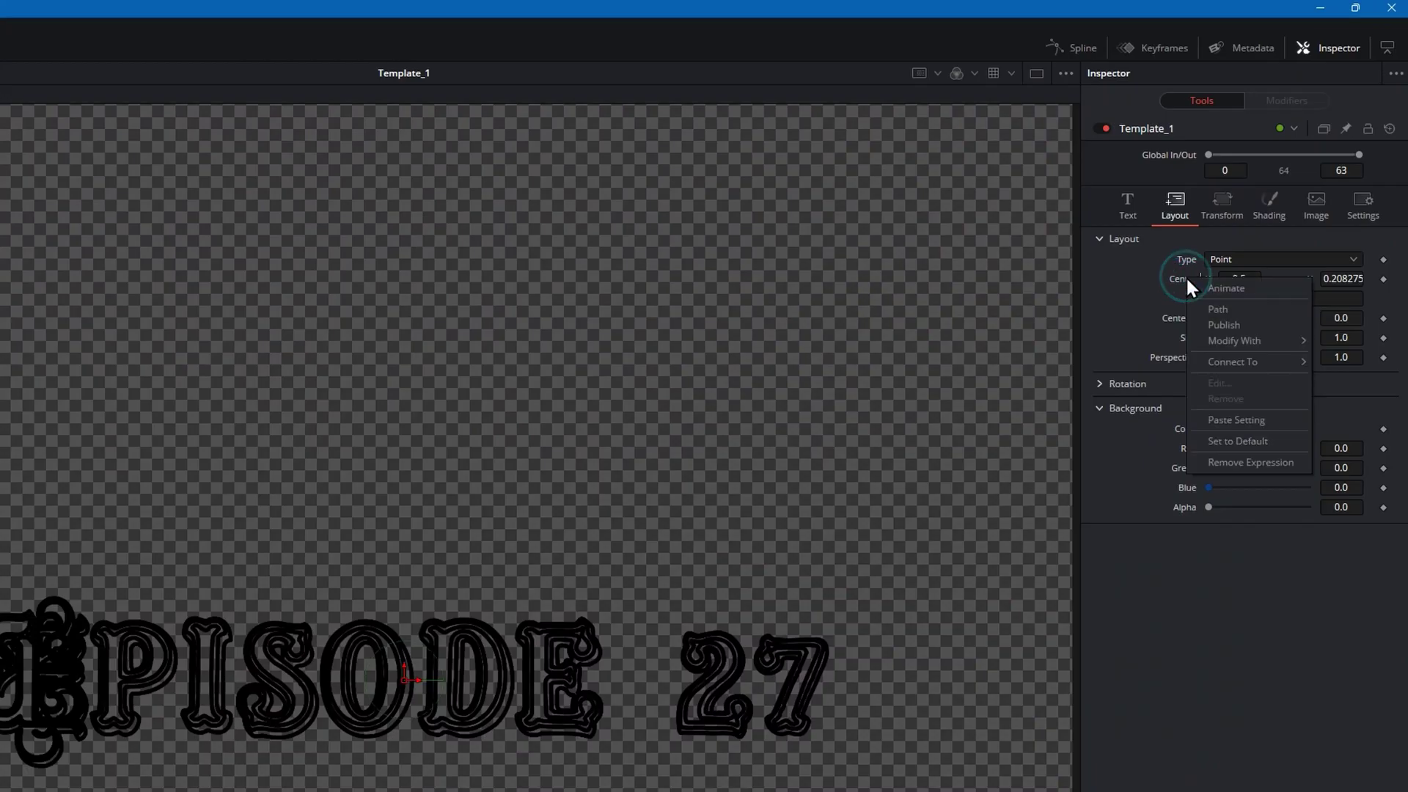
click(1321, 332)
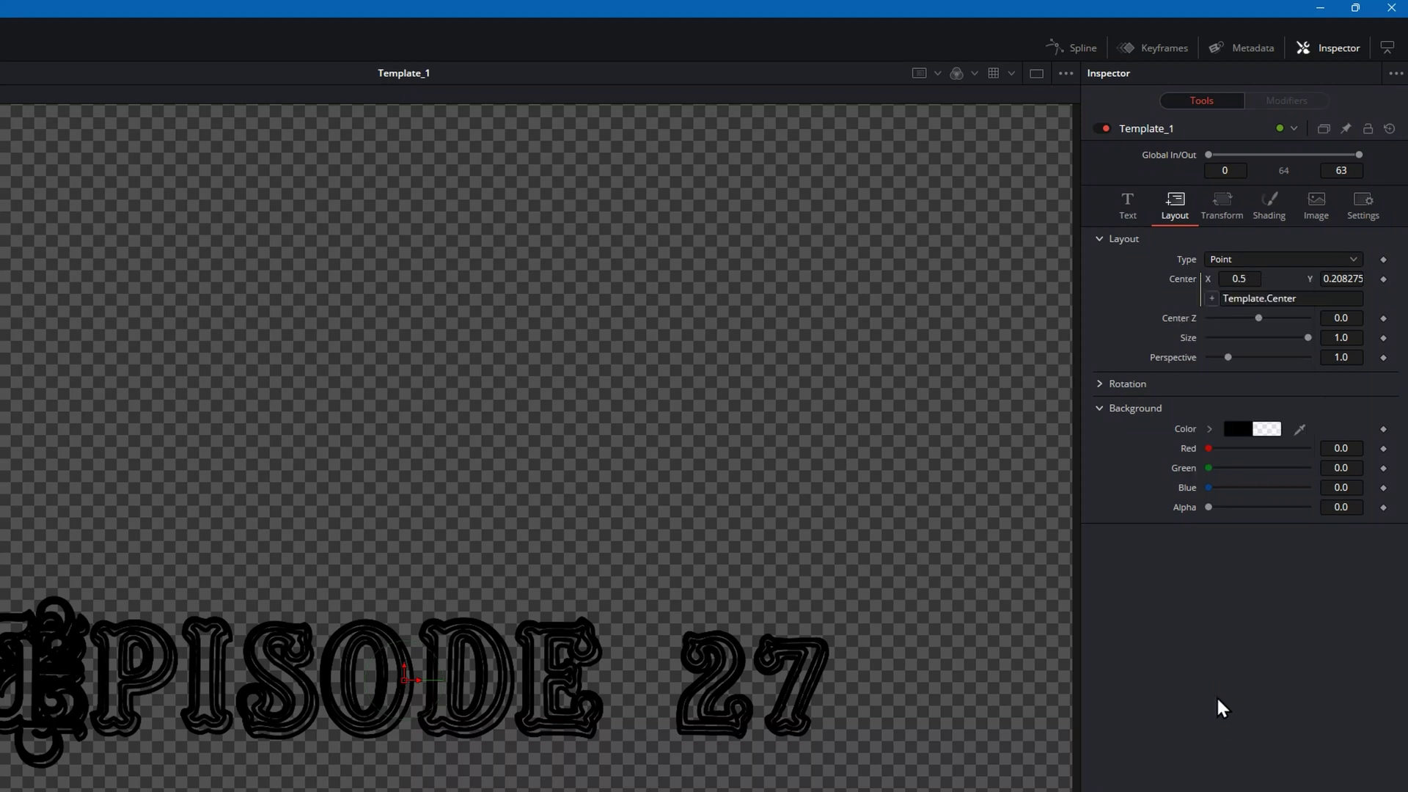
Step: Review Template_1's transform settings and compare its shading elements 1 and 2
click(1224, 206)
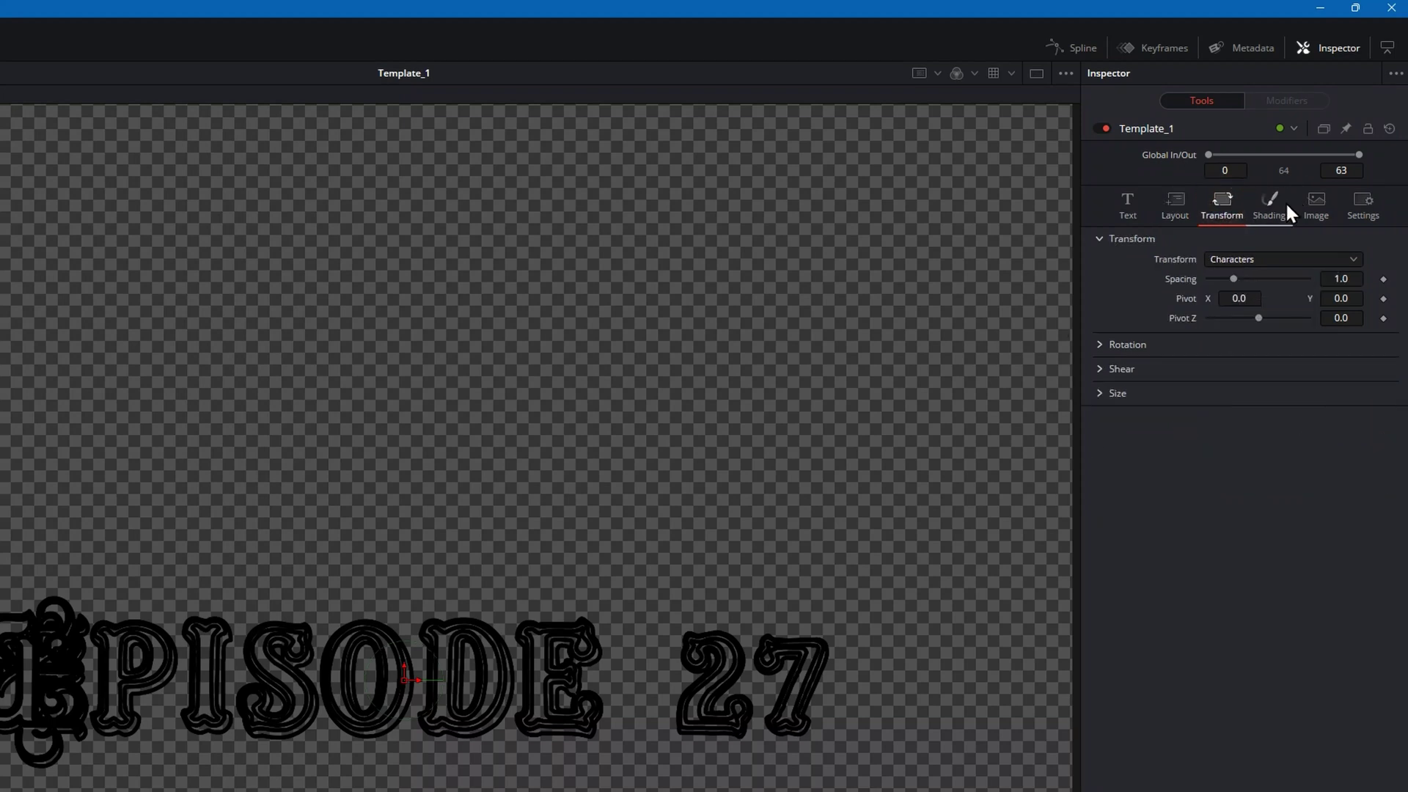
click(1275, 206)
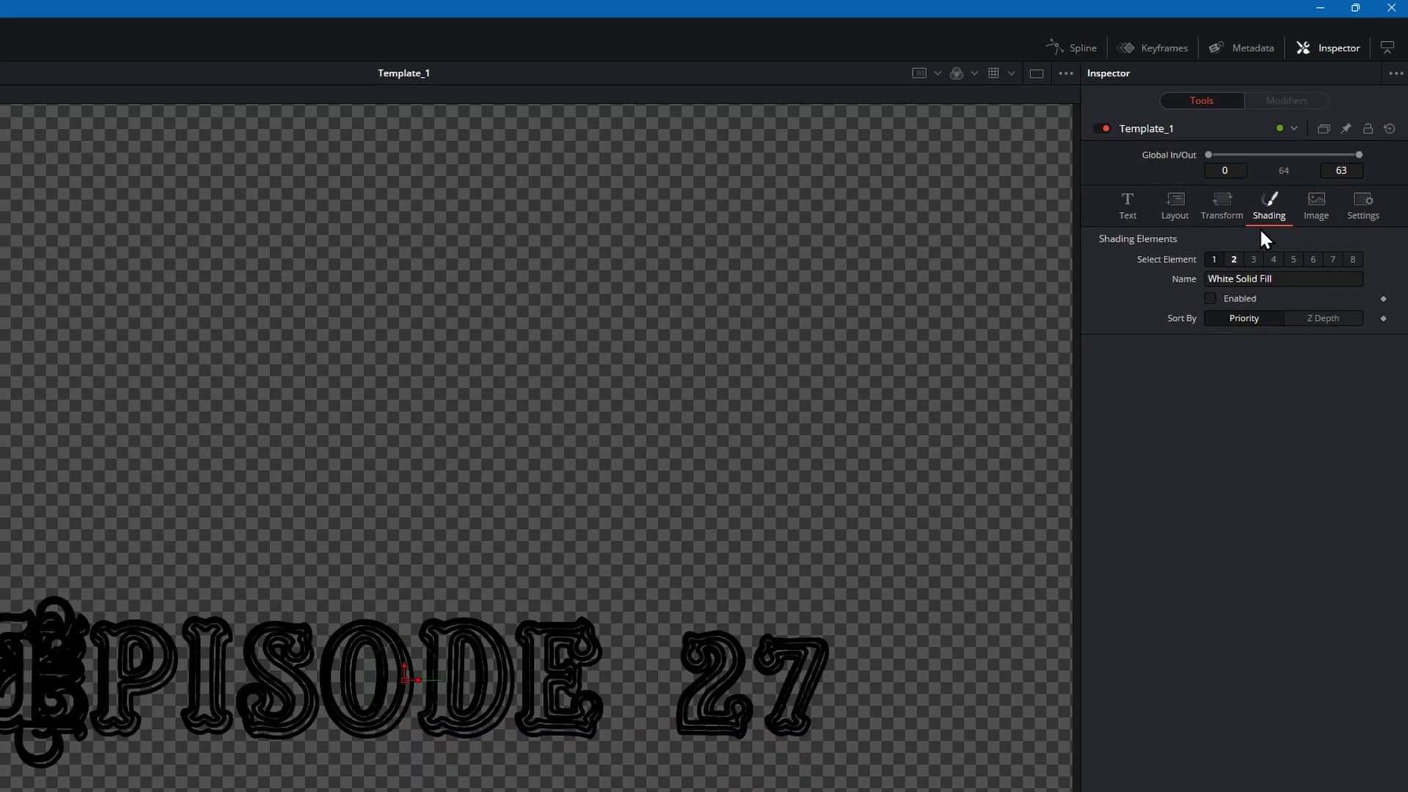
click(1214, 259)
click(1233, 259)
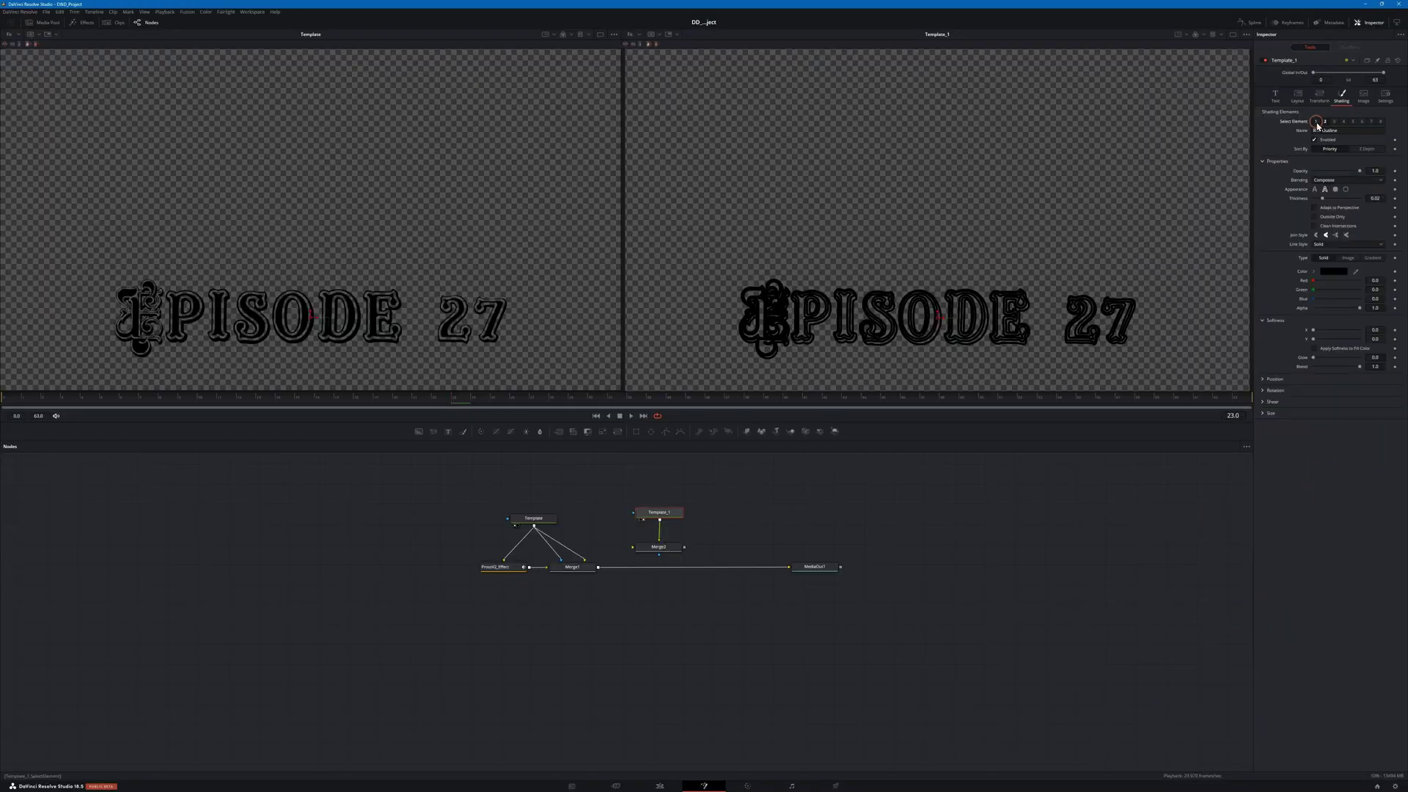
click(1236, 262)
click(1316, 121)
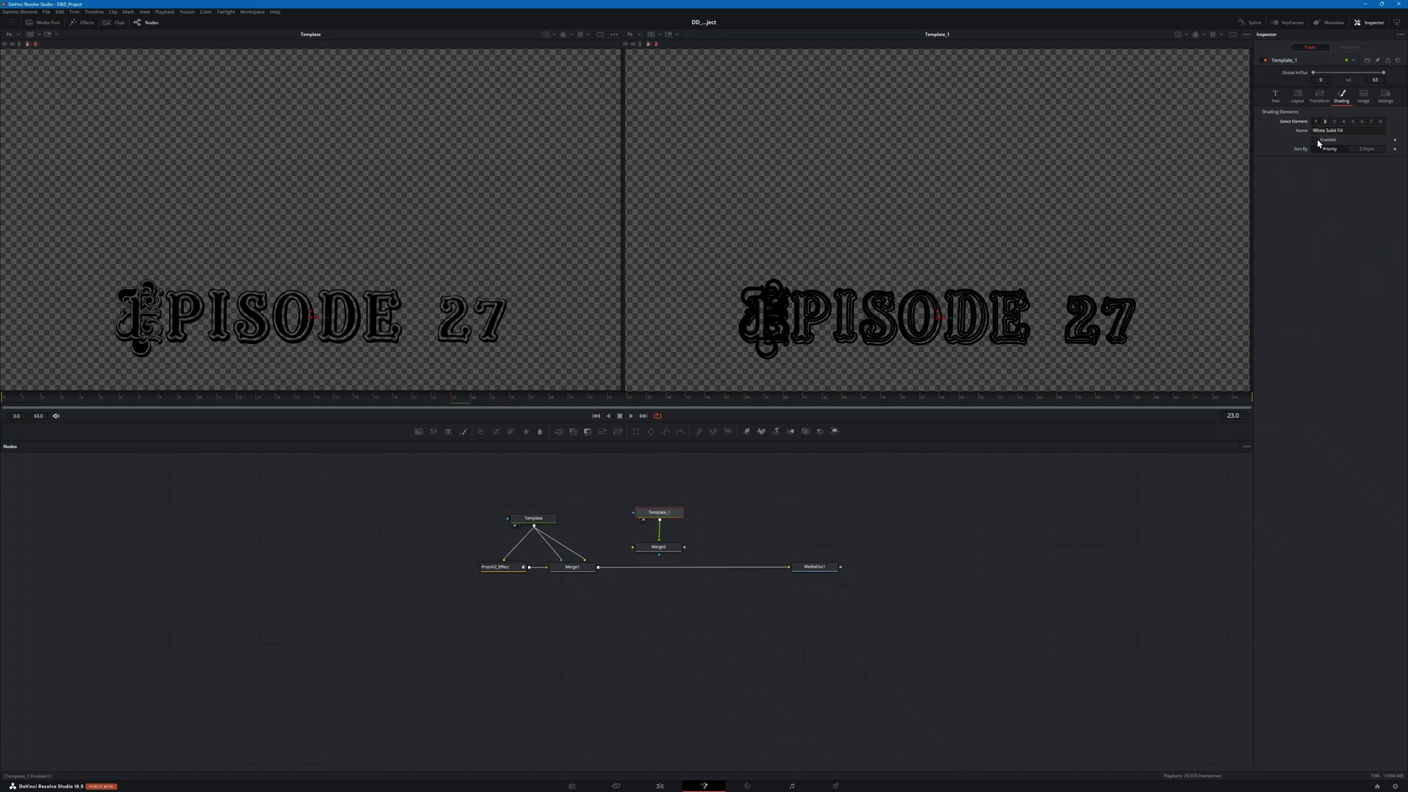
Step: Review the Template node's first shading element, including its fill properties and Softness settings
click(534, 518)
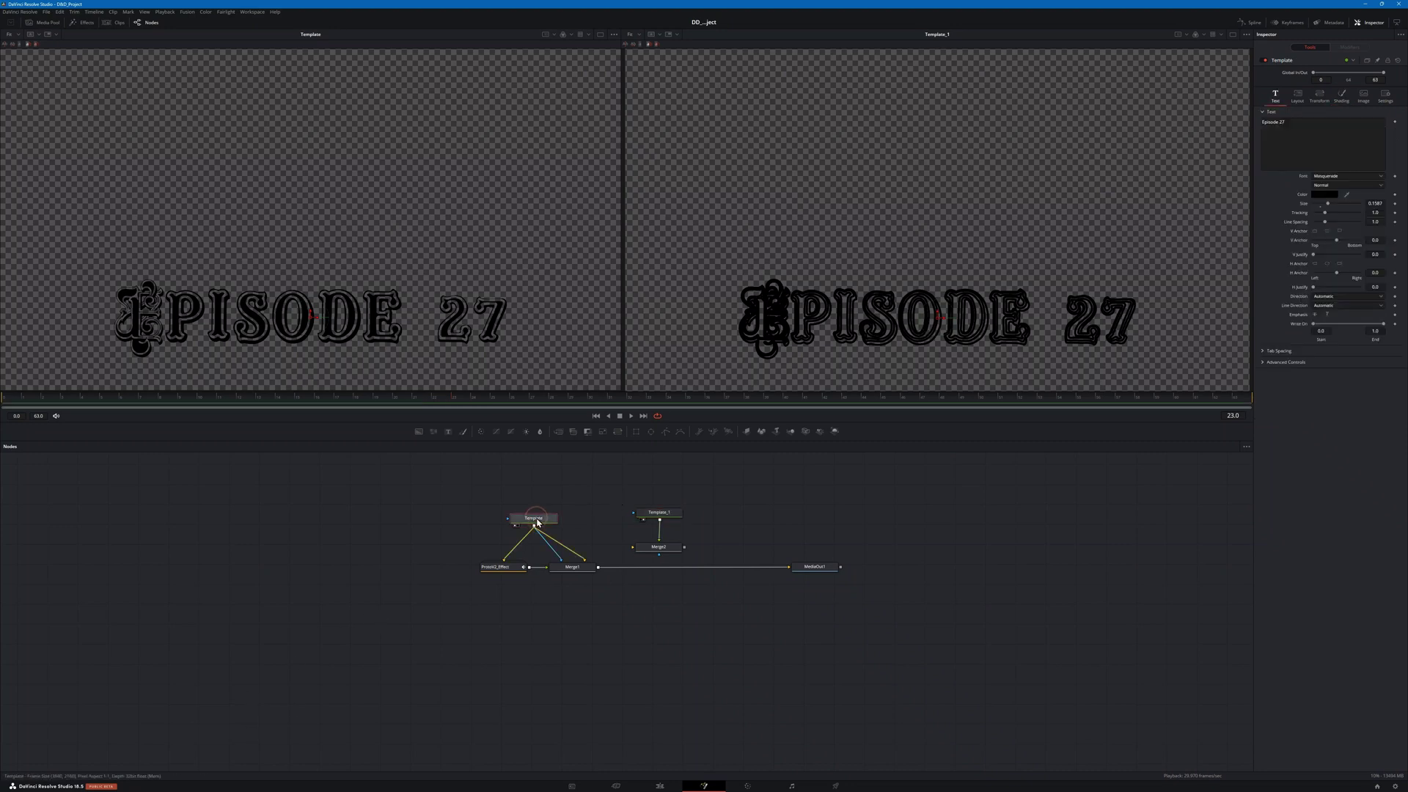
click(1352, 96)
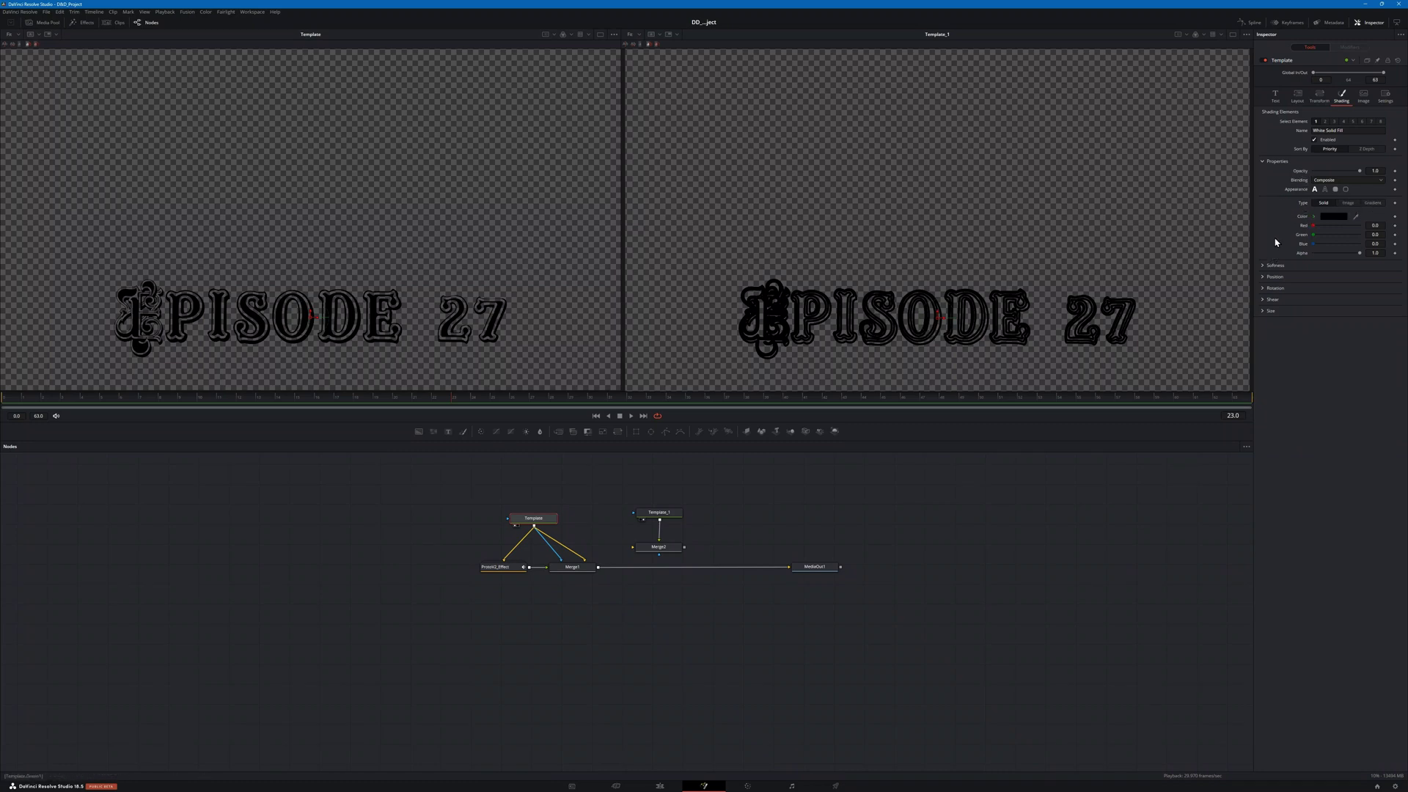
click(1264, 268)
click(1263, 267)
Step: Compare Template_1 with shading element 1 enabled and disabled, and inspect the Red Outline settings of element 2
click(669, 518)
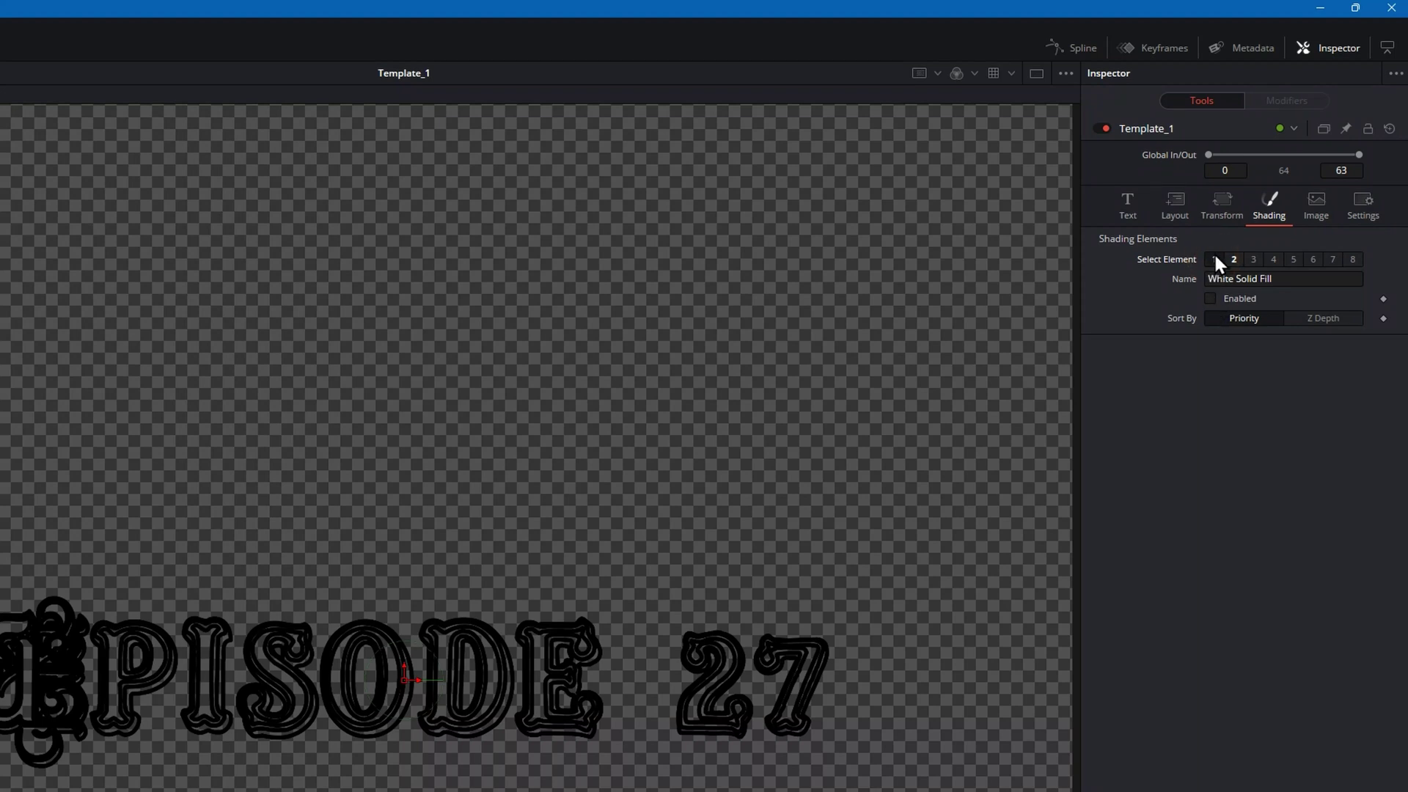
click(1210, 300)
click(1210, 300)
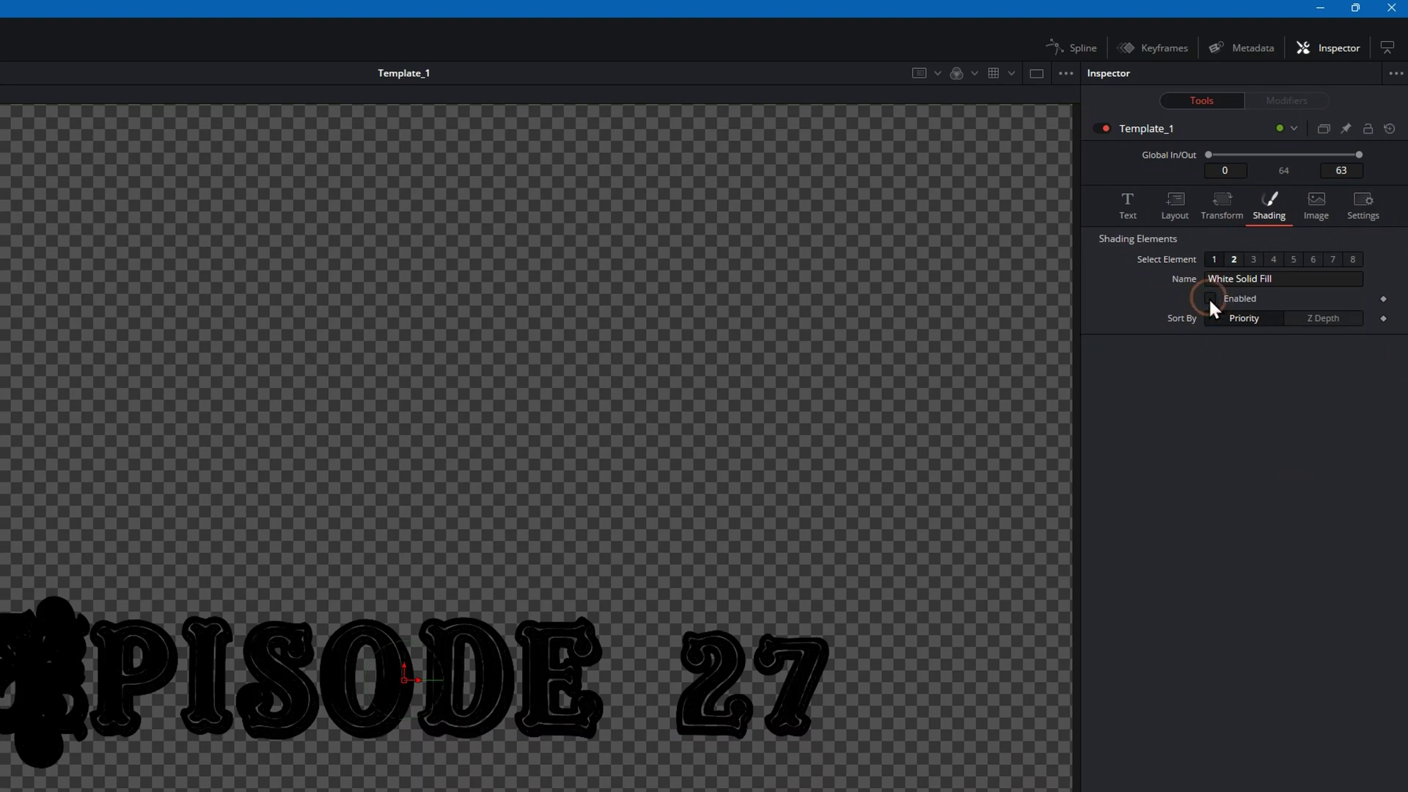
click(1210, 300)
click(1210, 300)
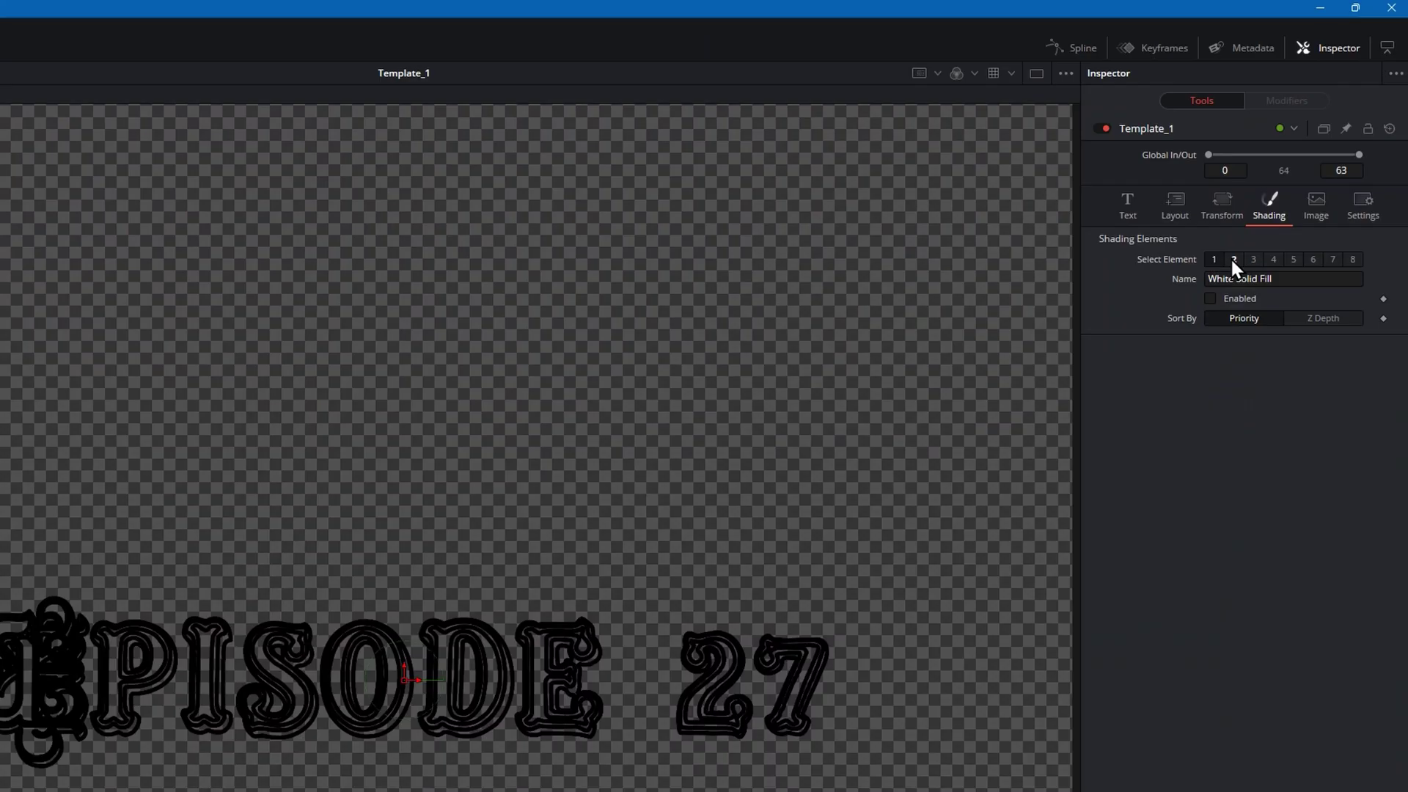
click(1325, 120)
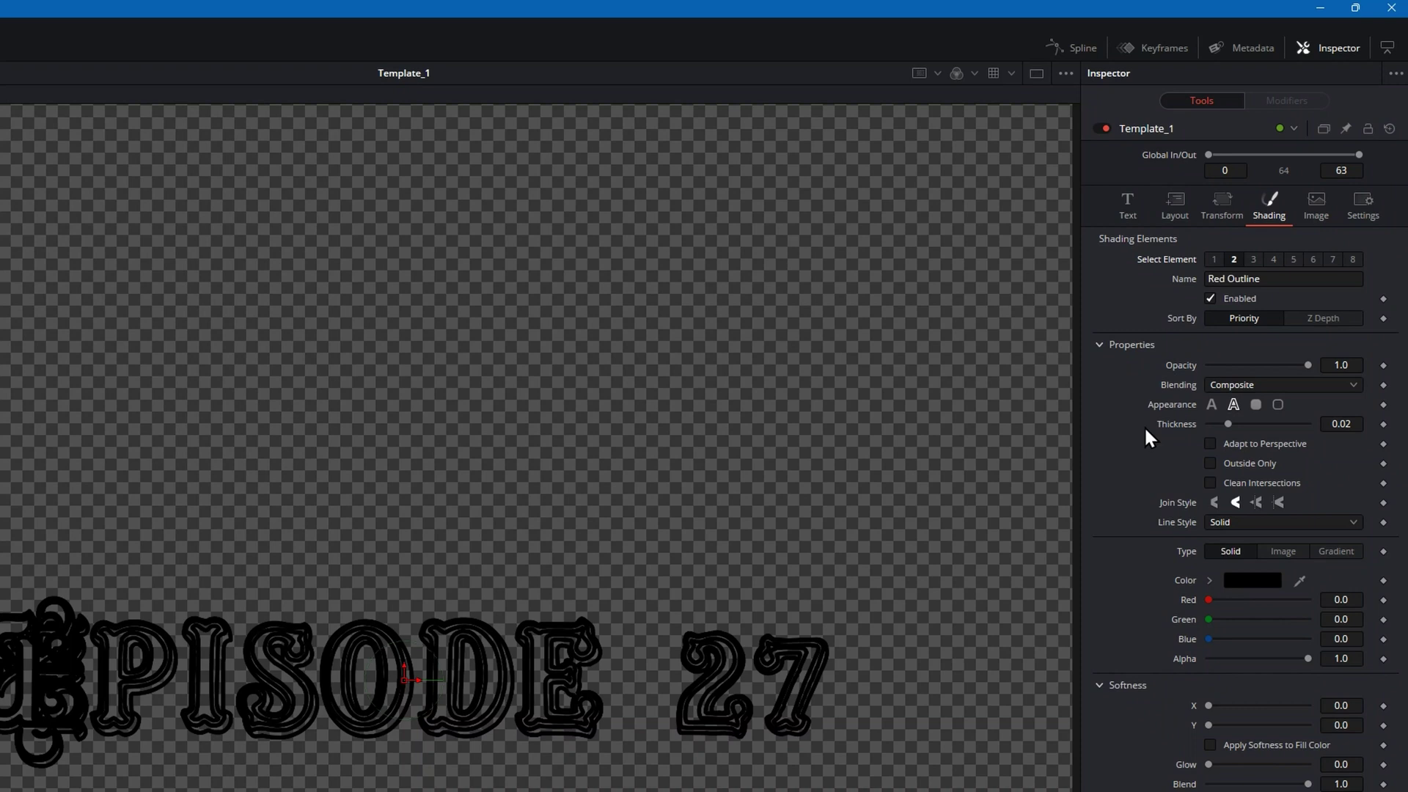
click(1213, 259)
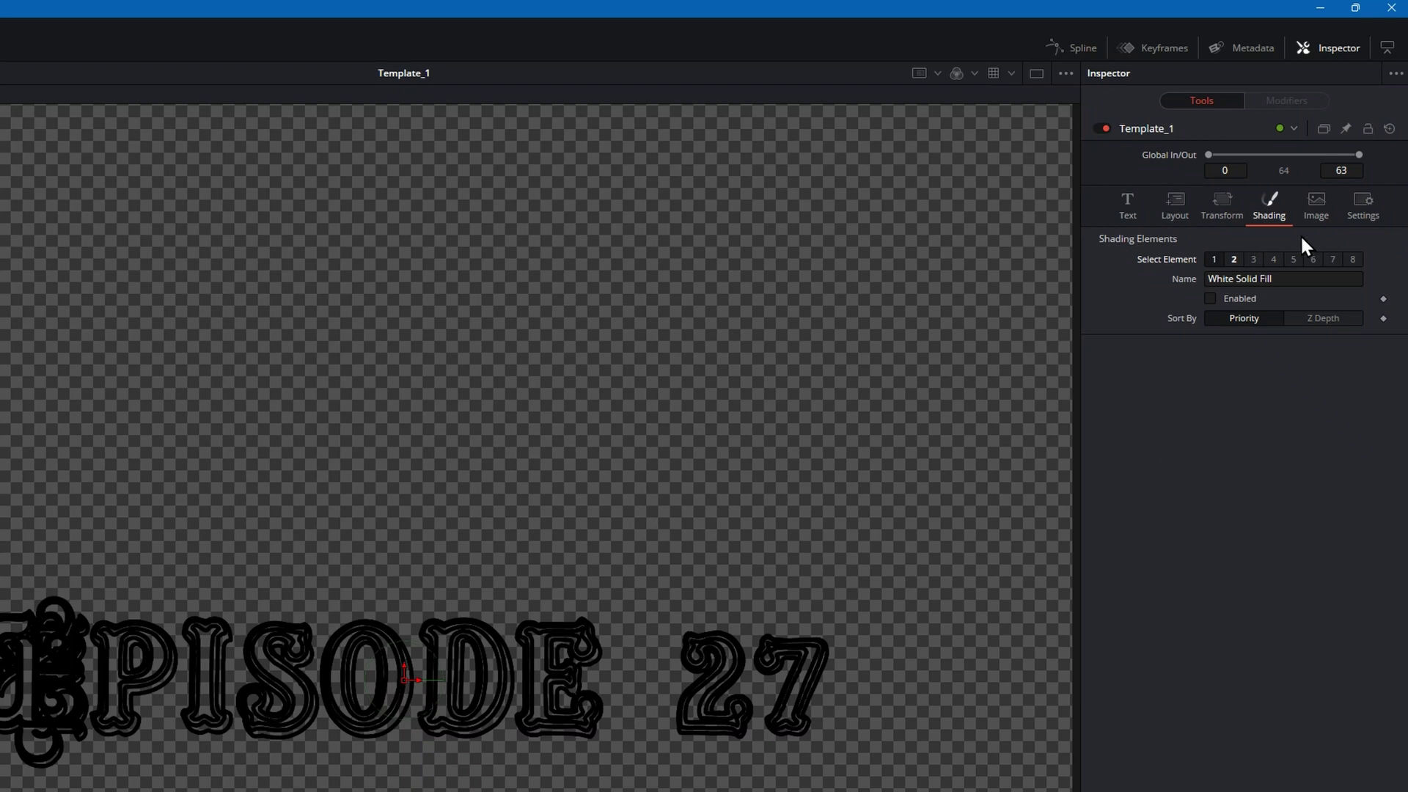
click(1234, 259)
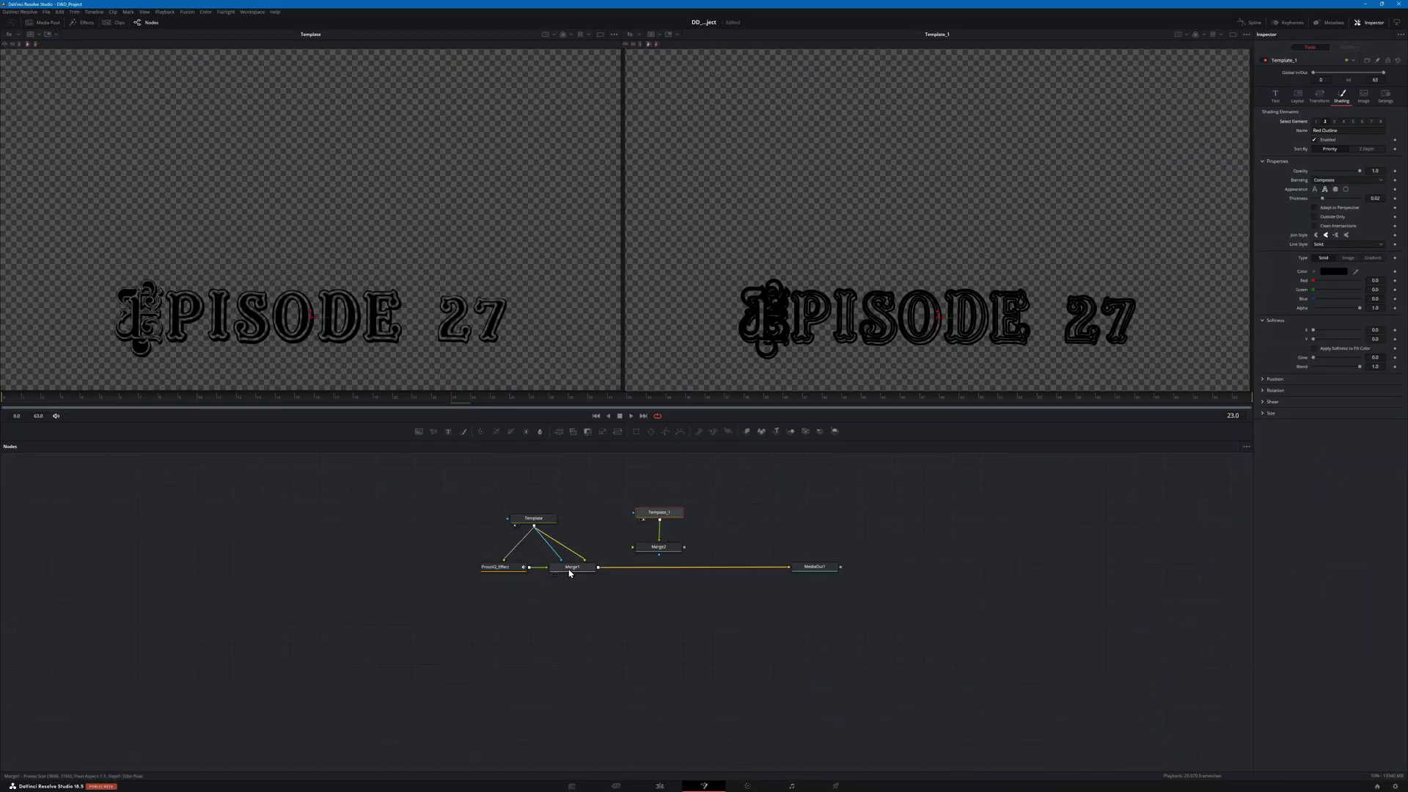
Step: Show Merge1 in the first viewer, insert Merge2 with Template_1 between Merge1 and MediaOut1, and show MediaOut1 in the second viewer
click(570, 569)
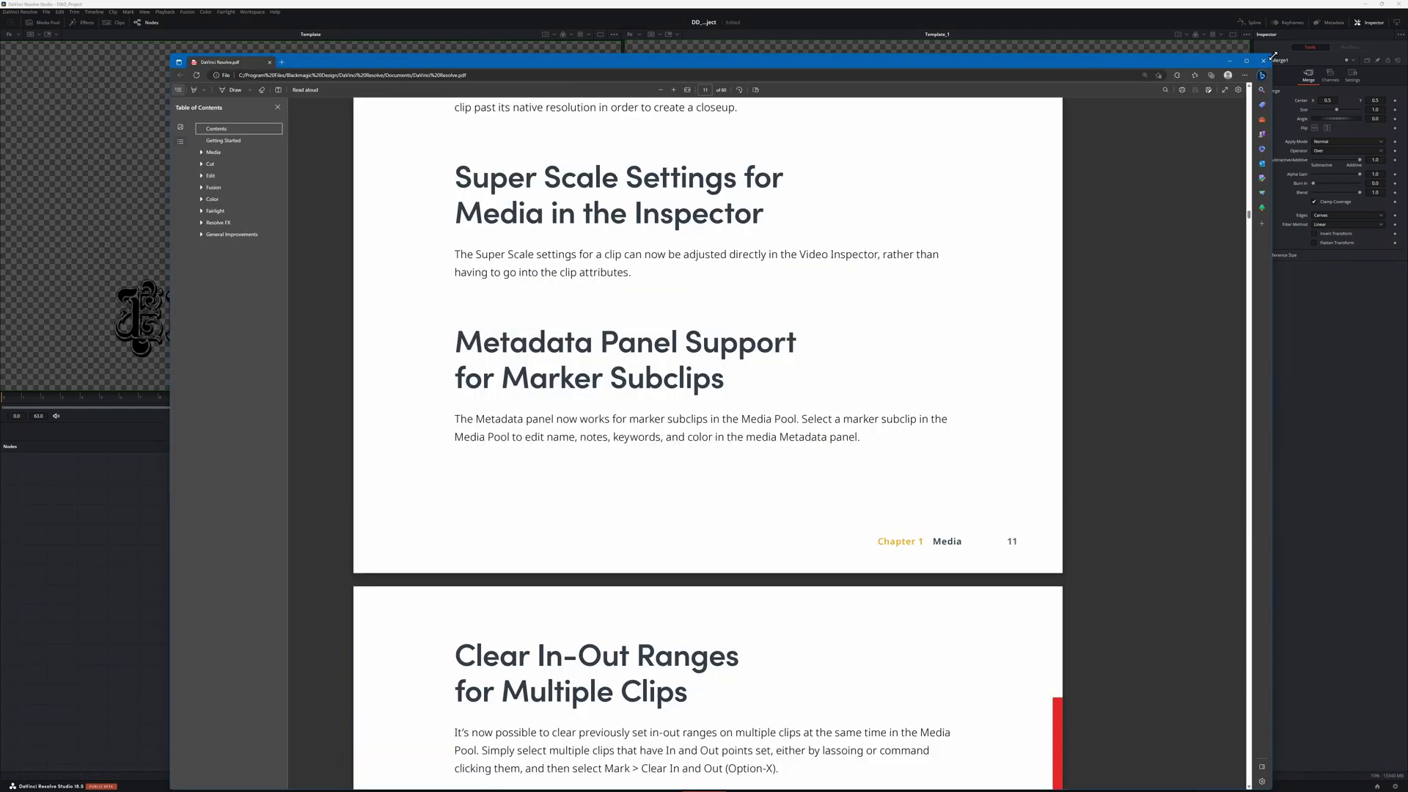
click(1263, 61)
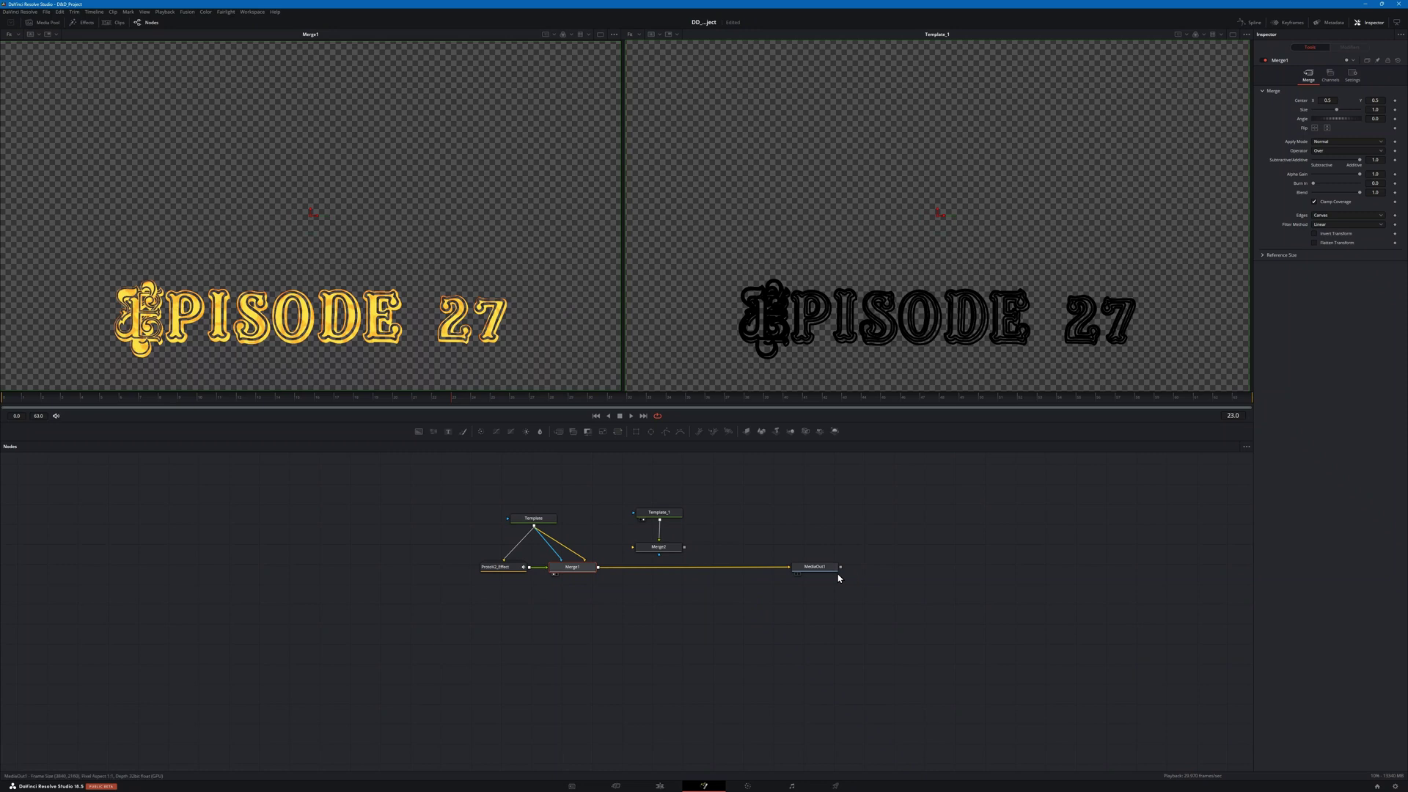
drag(739, 569, 640, 503)
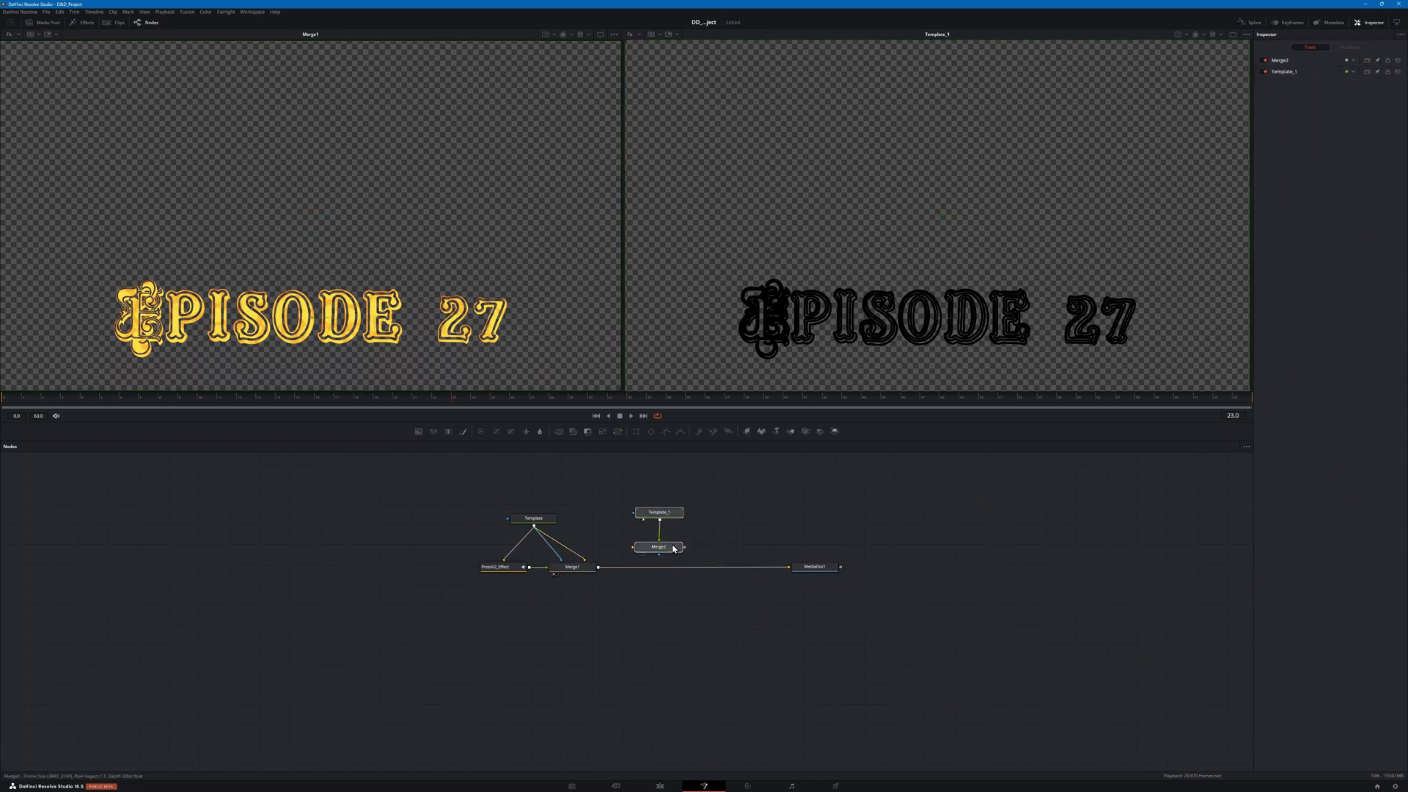
drag(673, 549, 677, 568)
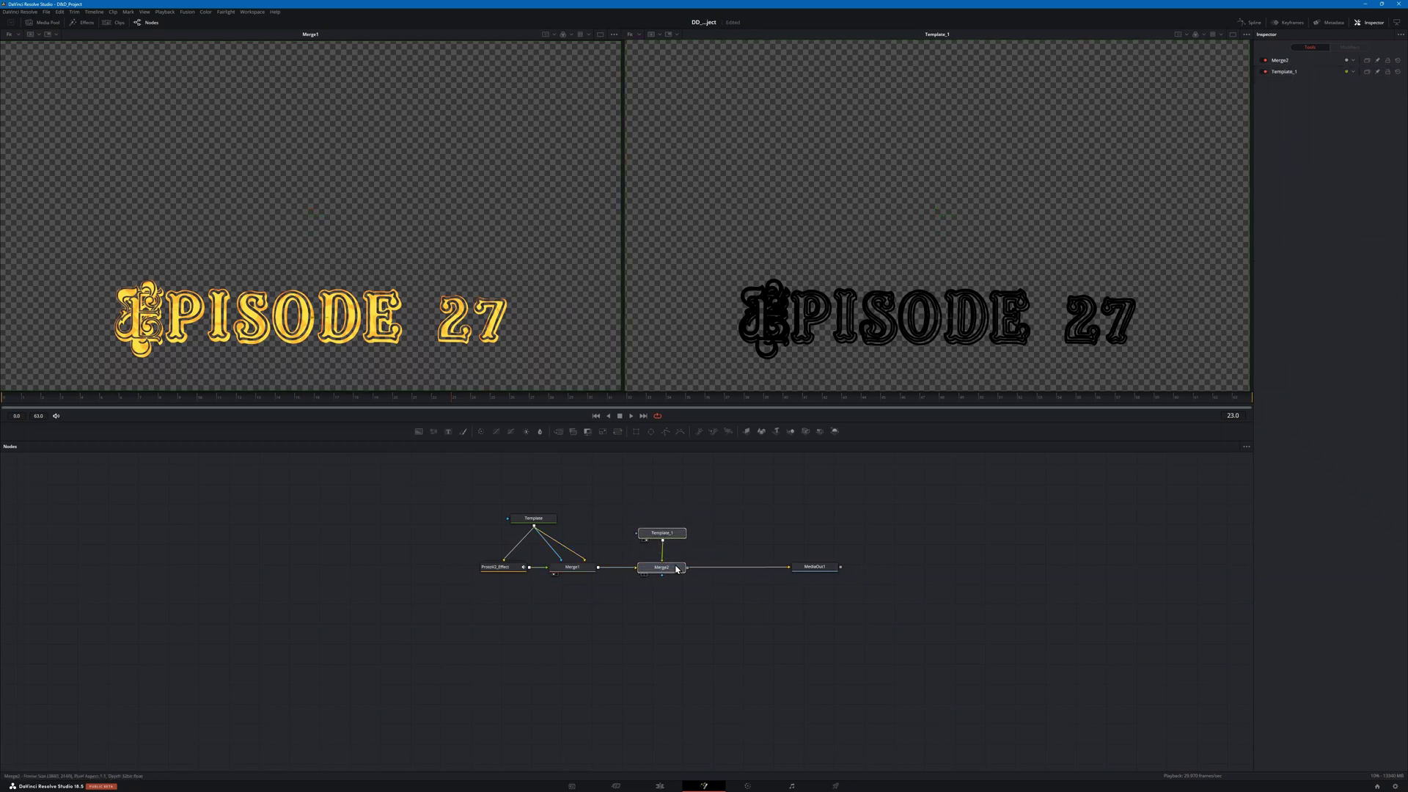
mouse_move(666, 568)
mouse_down()
mouse_move(691, 554)
mouse_move(682, 570)
mouse_up()
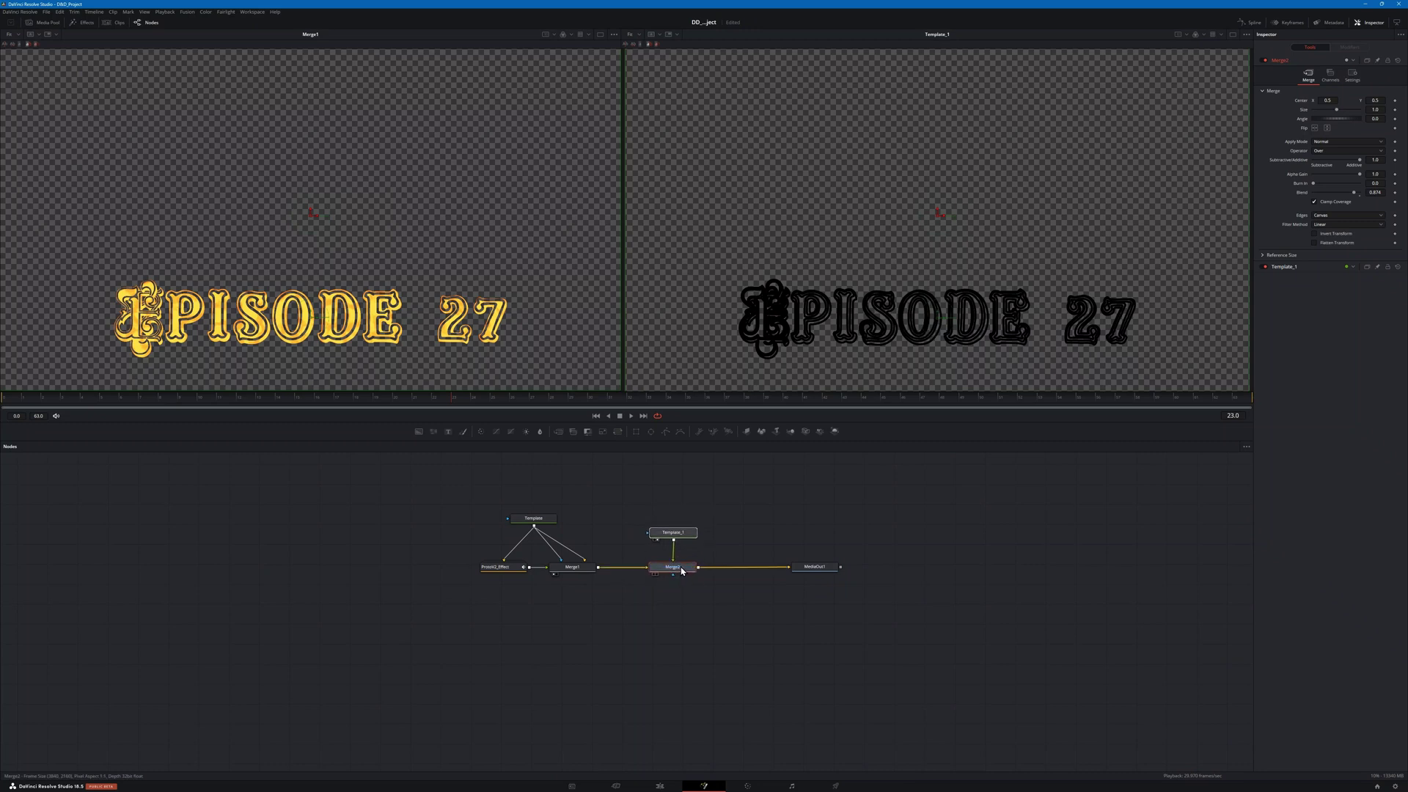
click(818, 570)
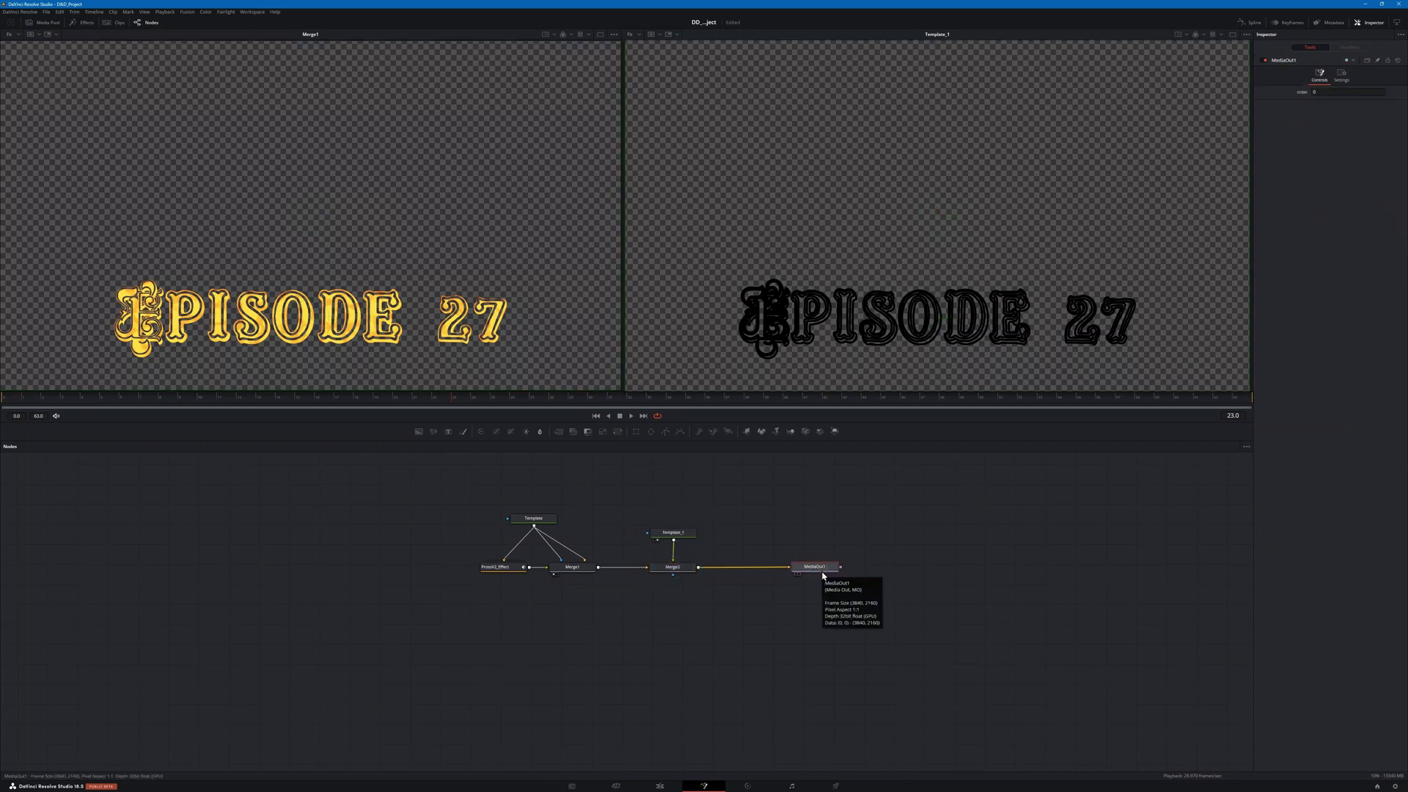
key(2)
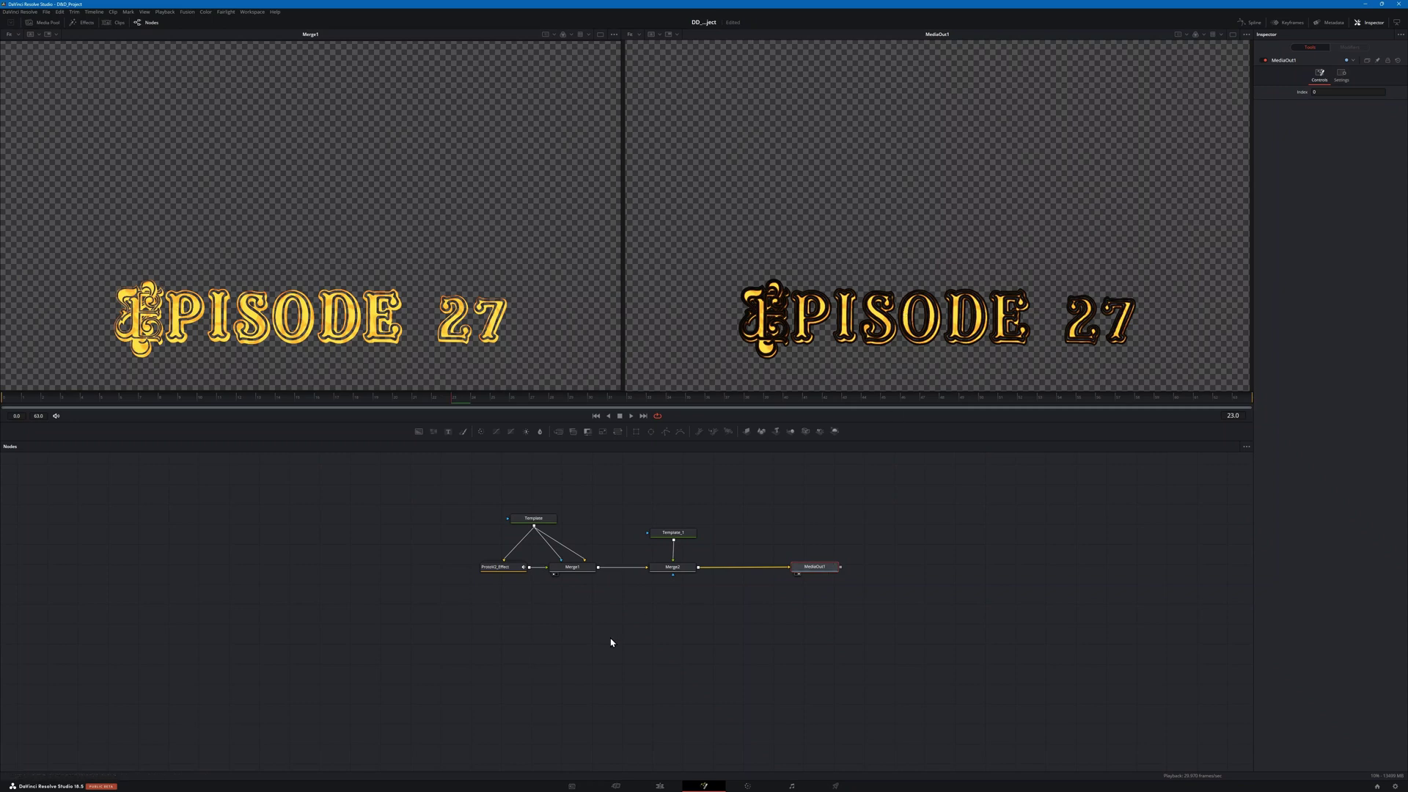
Step: Return to the edit timeline and delete the spare Text+ title at the end of the Video 3 track
click(669, 785)
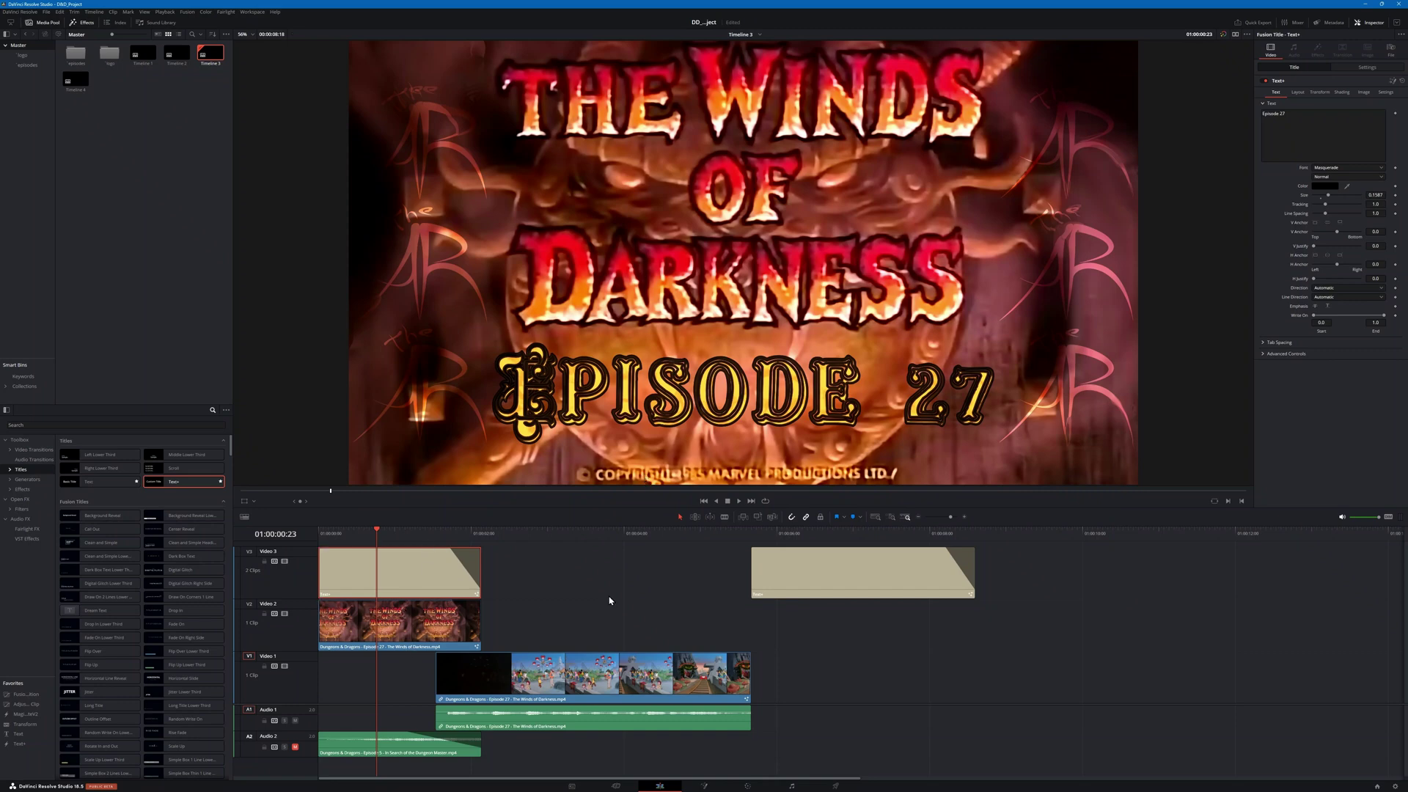
click(550, 537)
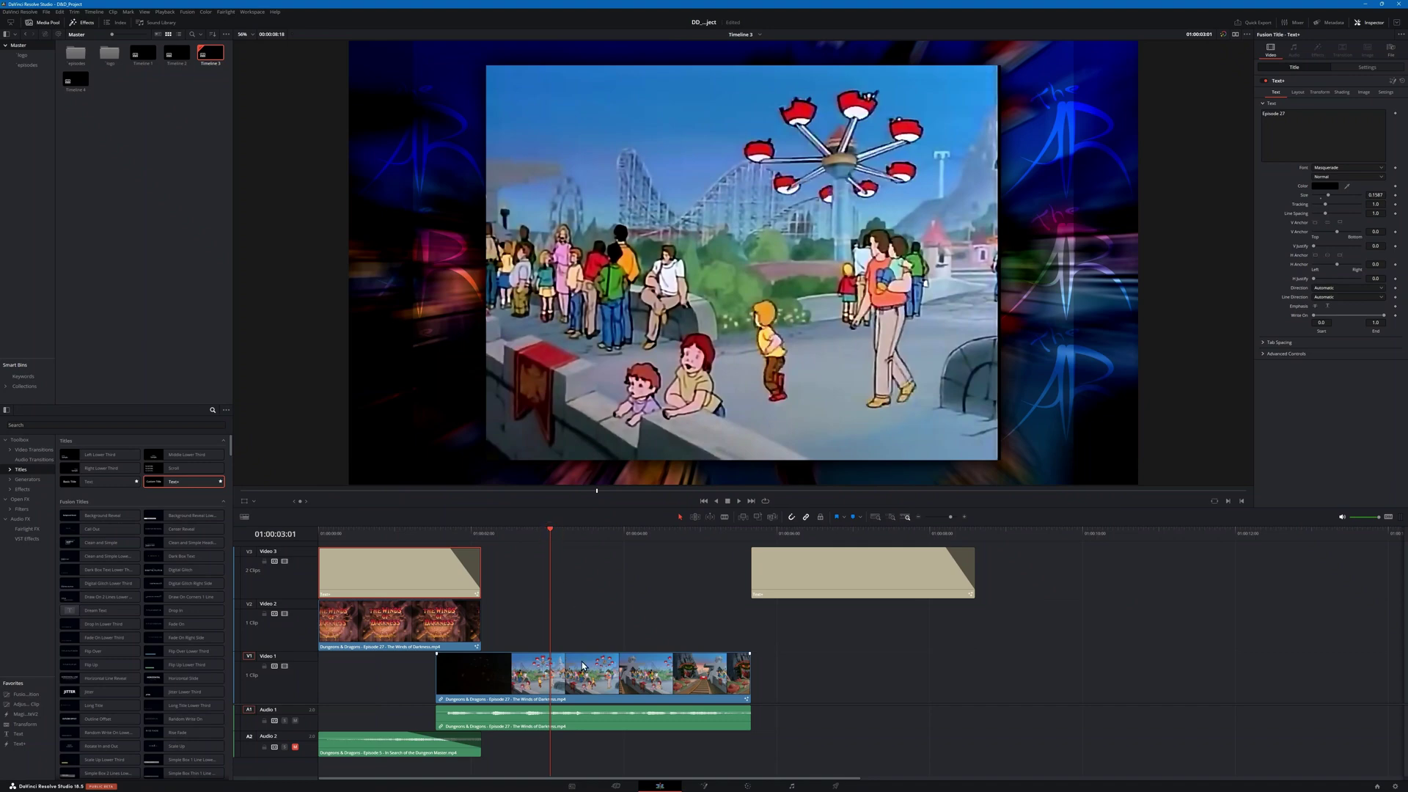
click(571, 679)
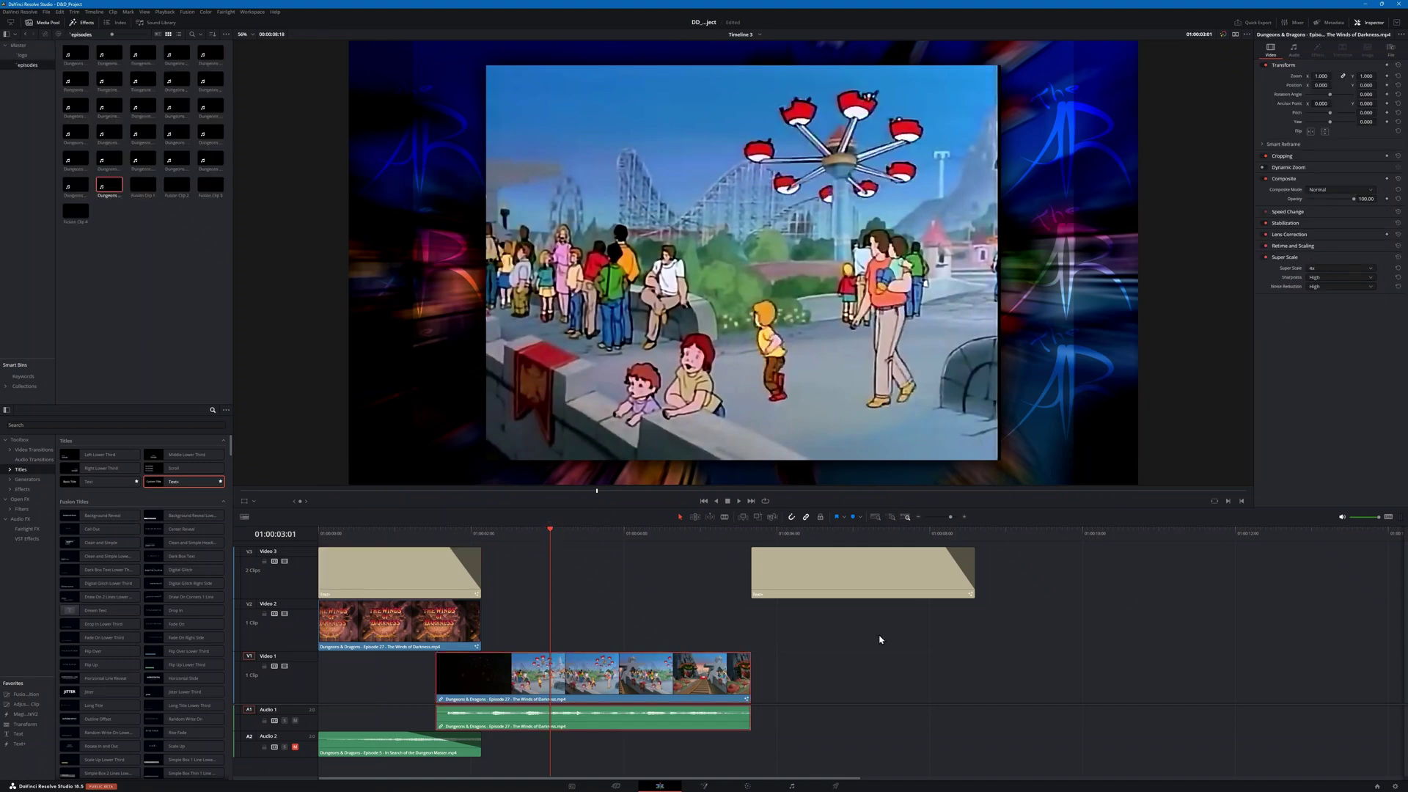
click(880, 586)
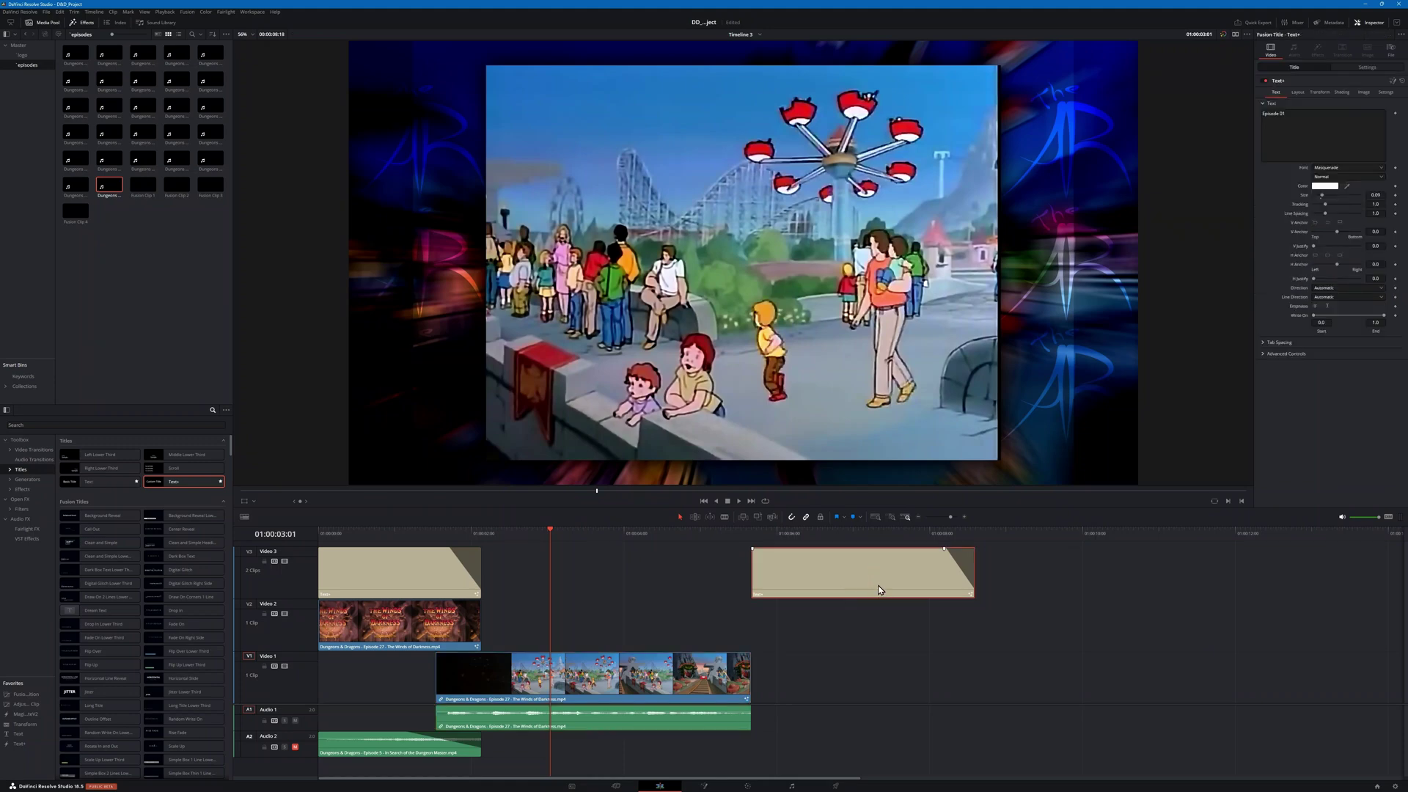
key(Delete)
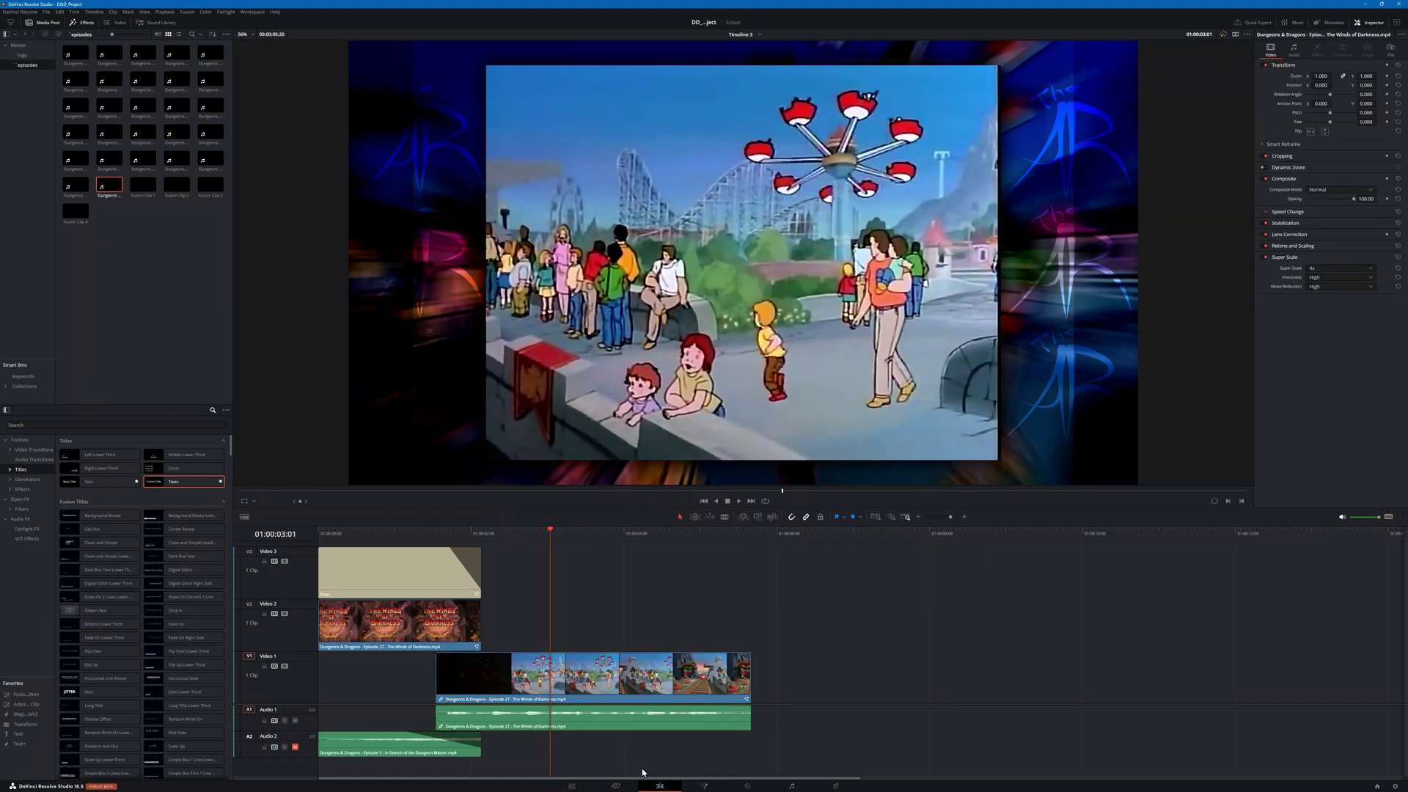
Step: Place the Episode 1 - The Night of No Tomorrow clip on Video 1 at 01:00:06:18
click(706, 786)
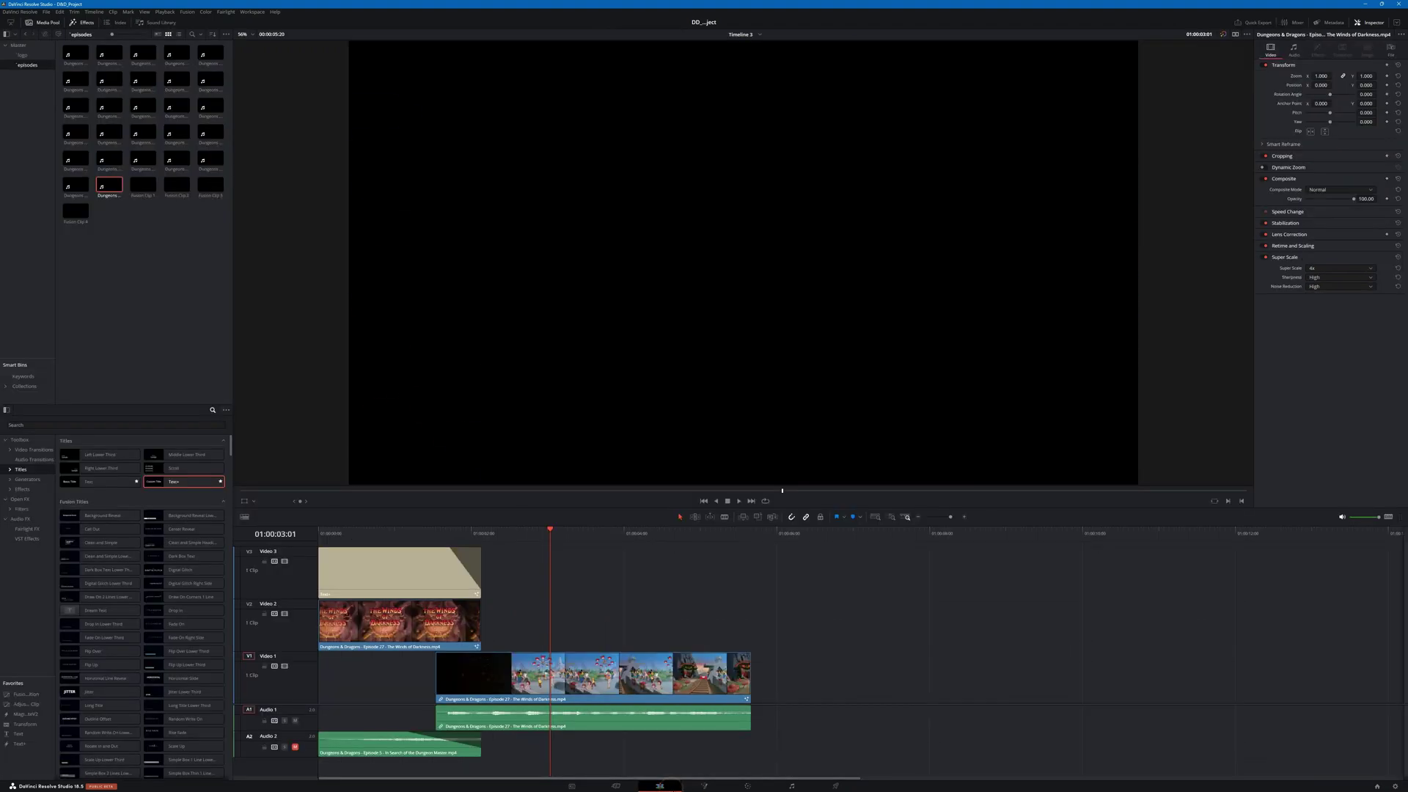
click(660, 786)
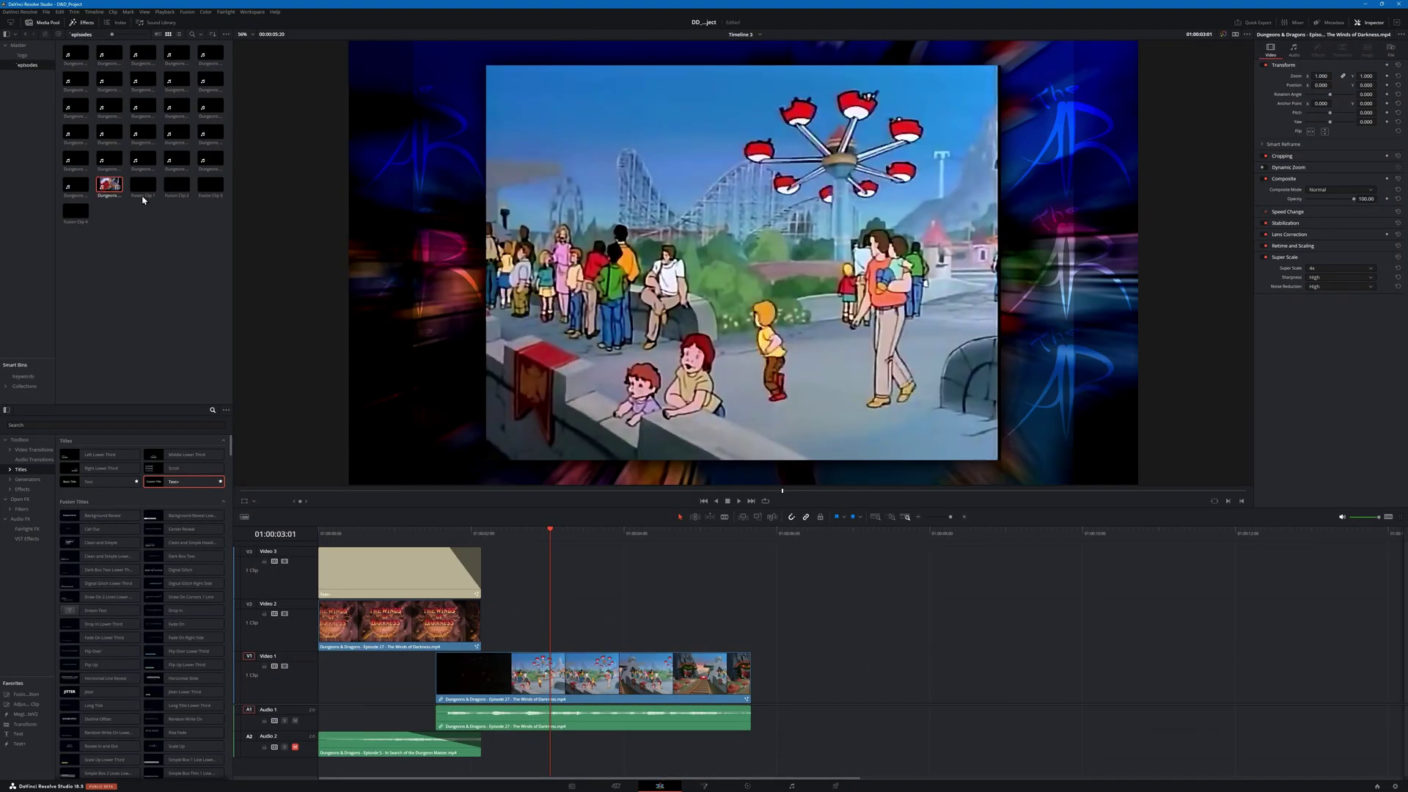
click(823, 539)
drag(72, 56, 834, 689)
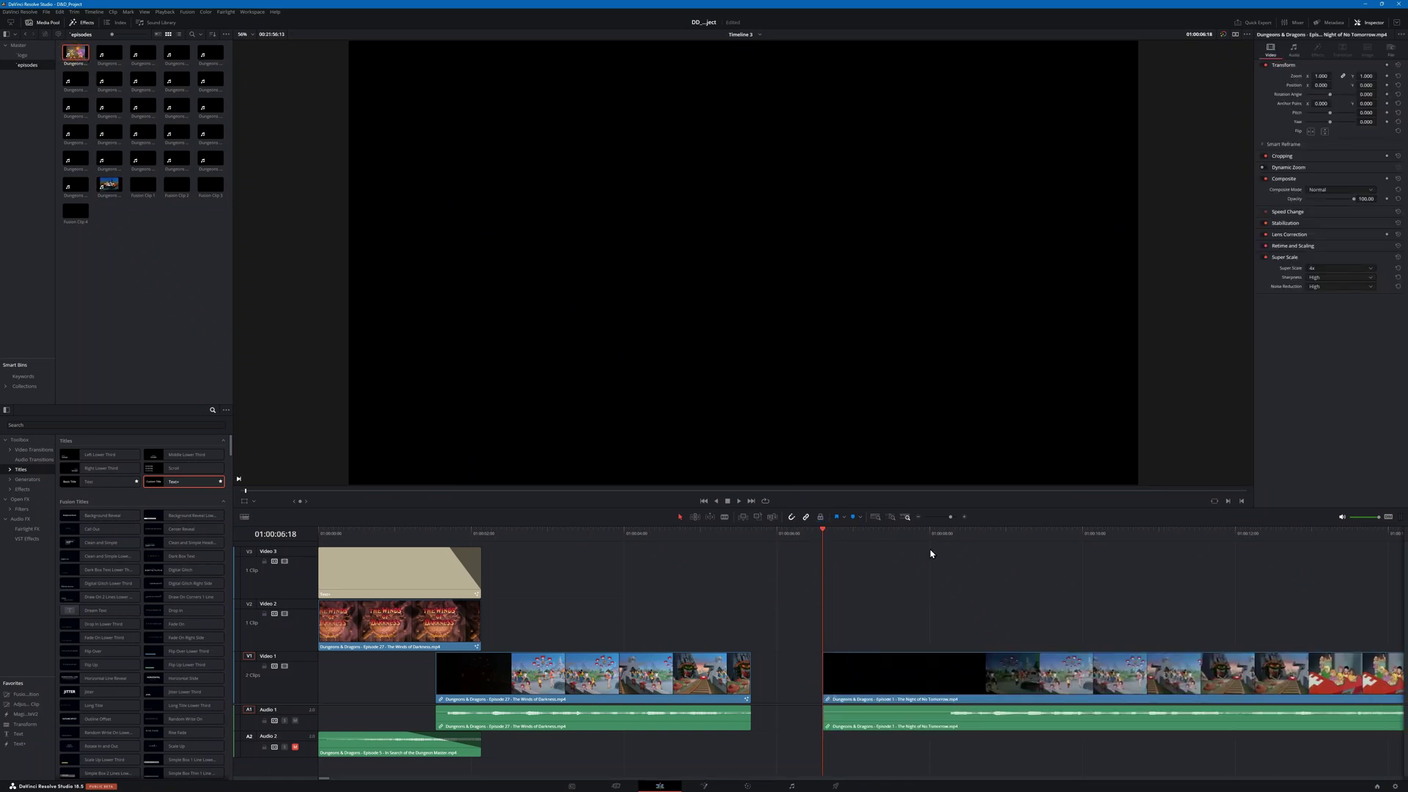
Step: Preview the Episode 1 clip at 01:00:08:24 and toggle its Super Scale and Retime and Scaling settings
click(991, 532)
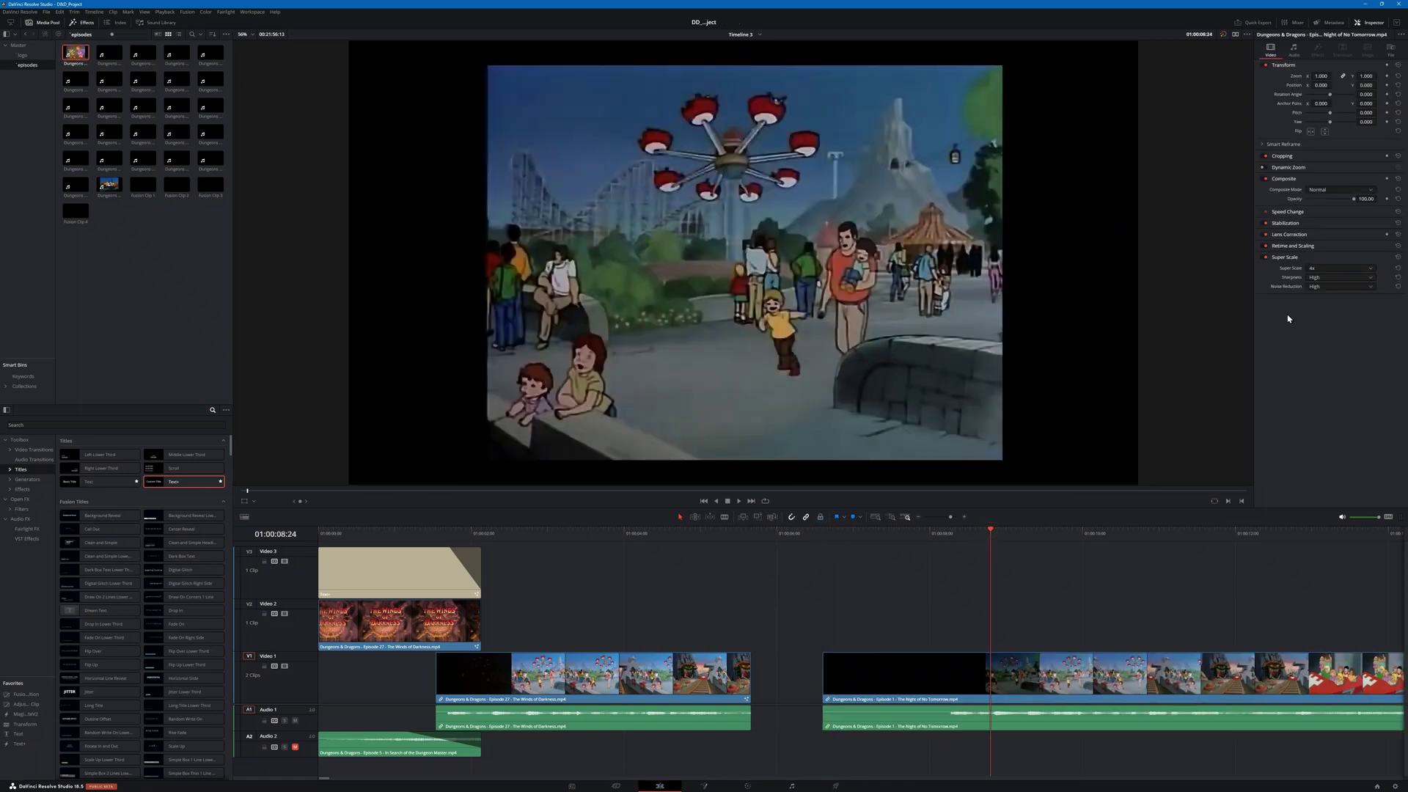
click(1265, 258)
click(1262, 245)
click(1263, 258)
Step: Unlink the Episode 1 clip's video from its audio and select only the video part
click(944, 679)
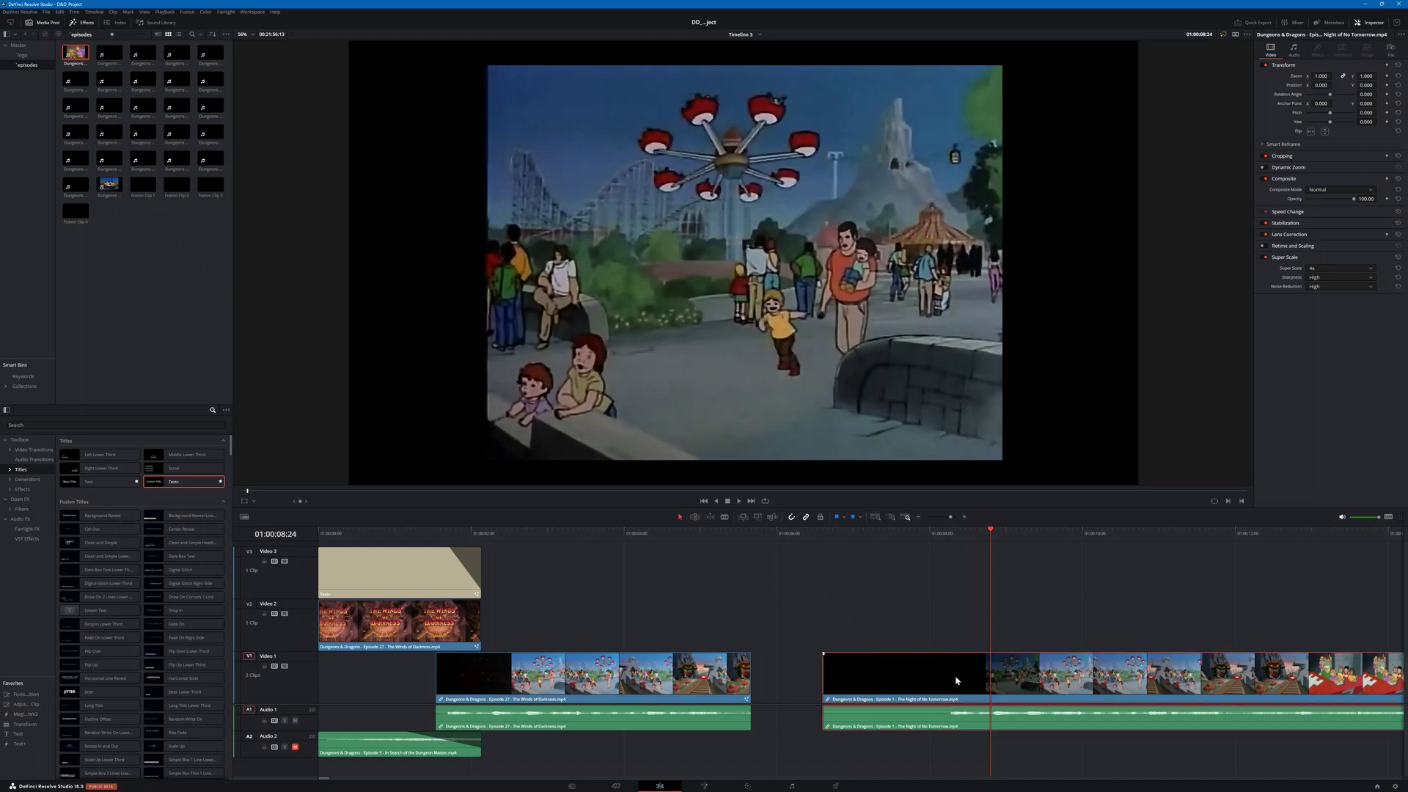
right_click(957, 680)
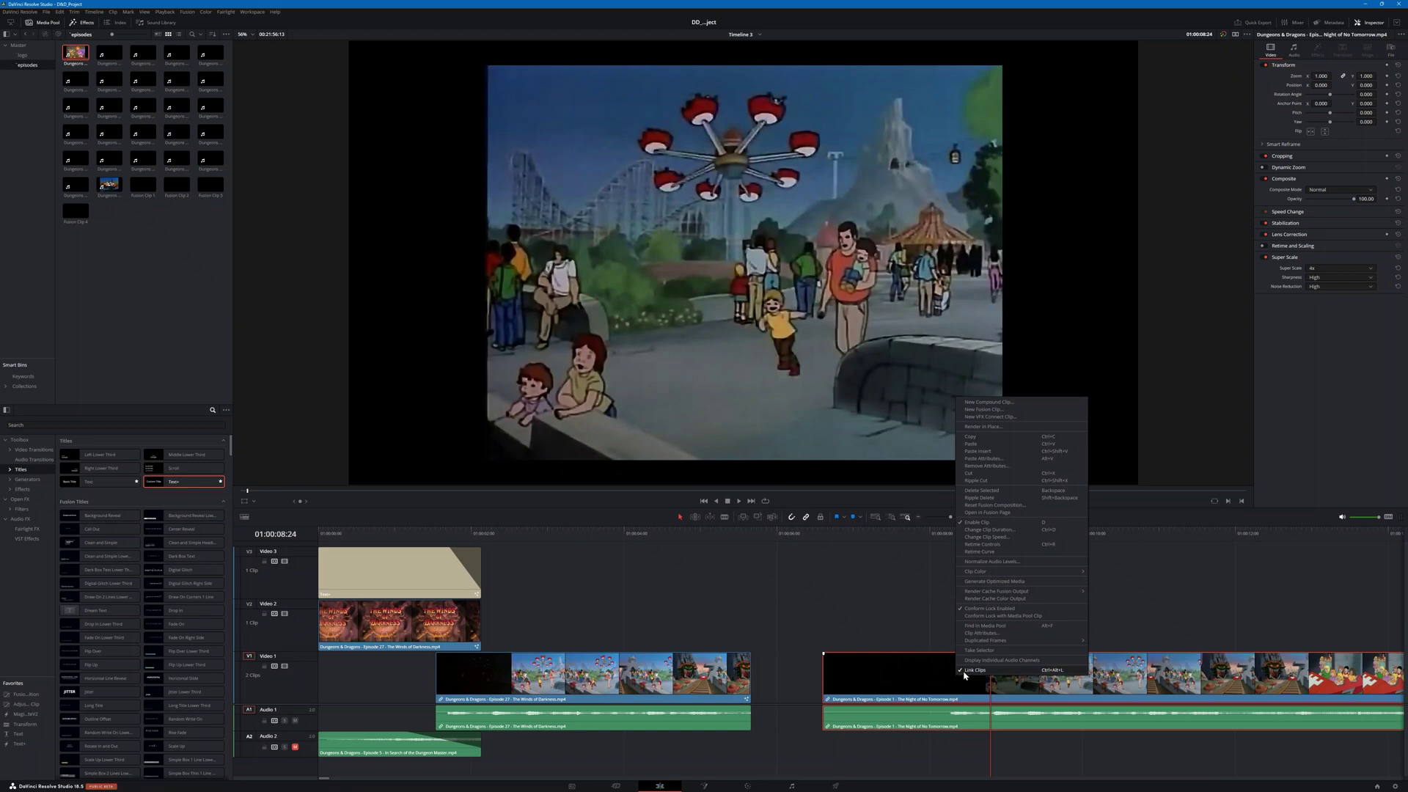
click(965, 672)
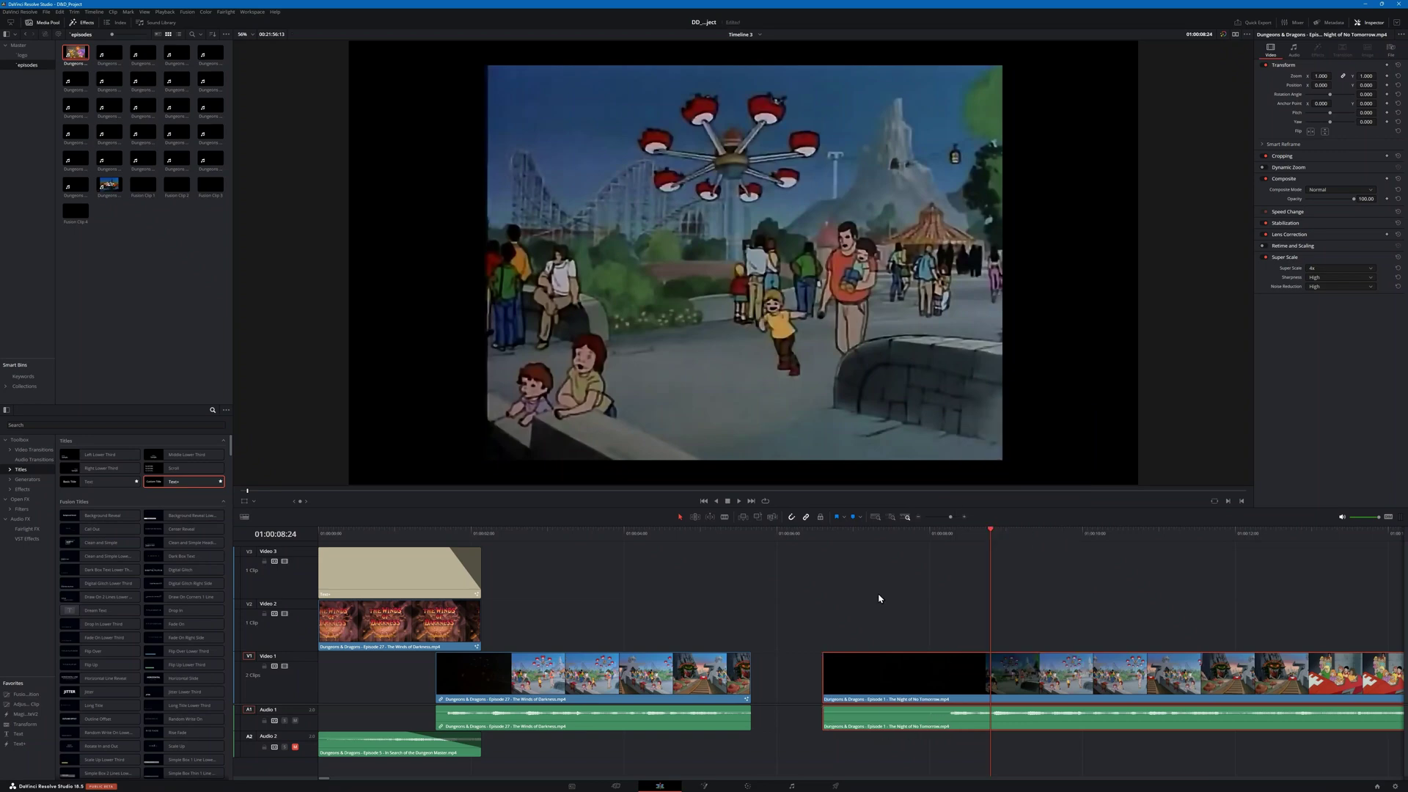
click(933, 673)
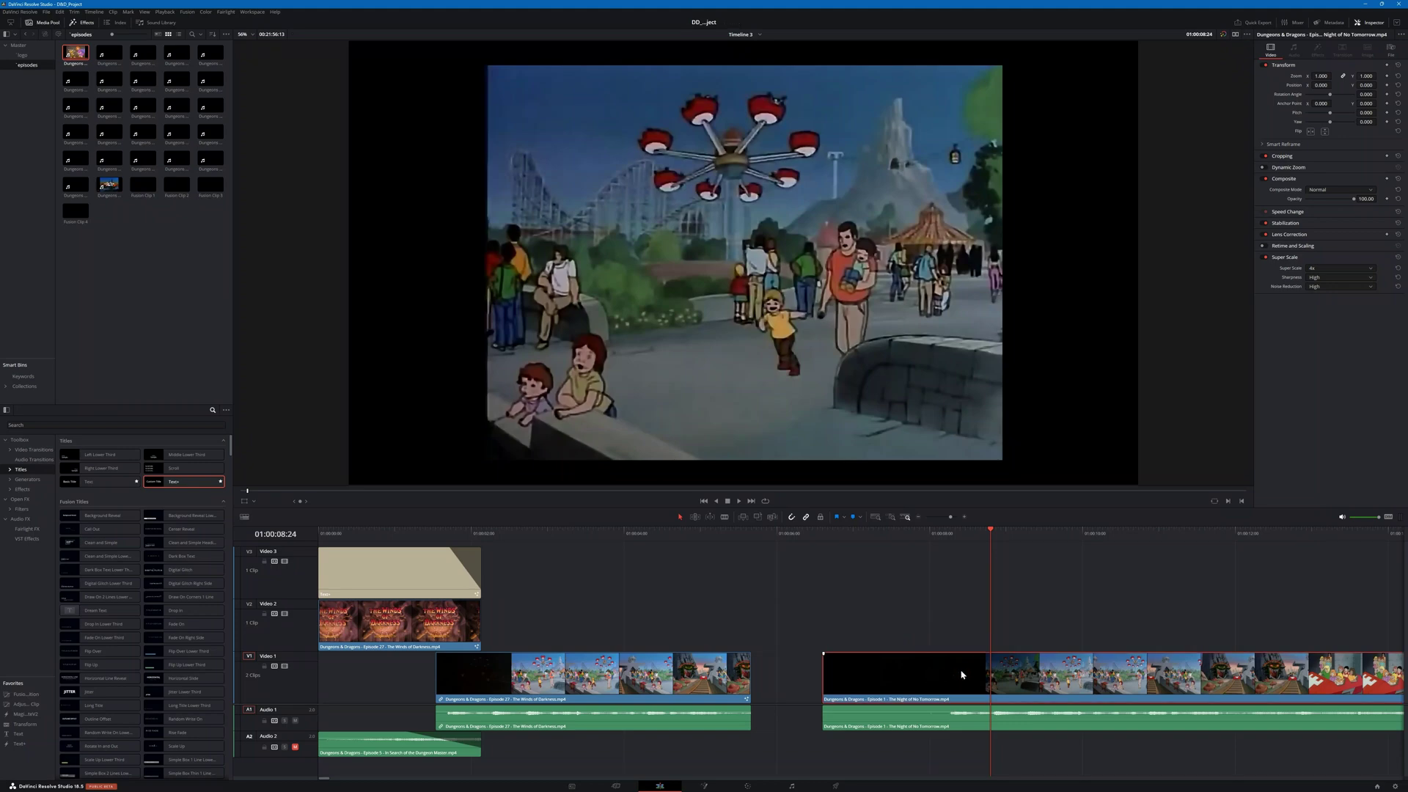
Step: Check the New Fusion Clip option for the Episode 1 video, inspect MediaOut1's frame size in Fusion and return to the timeline
right_click(962, 673)
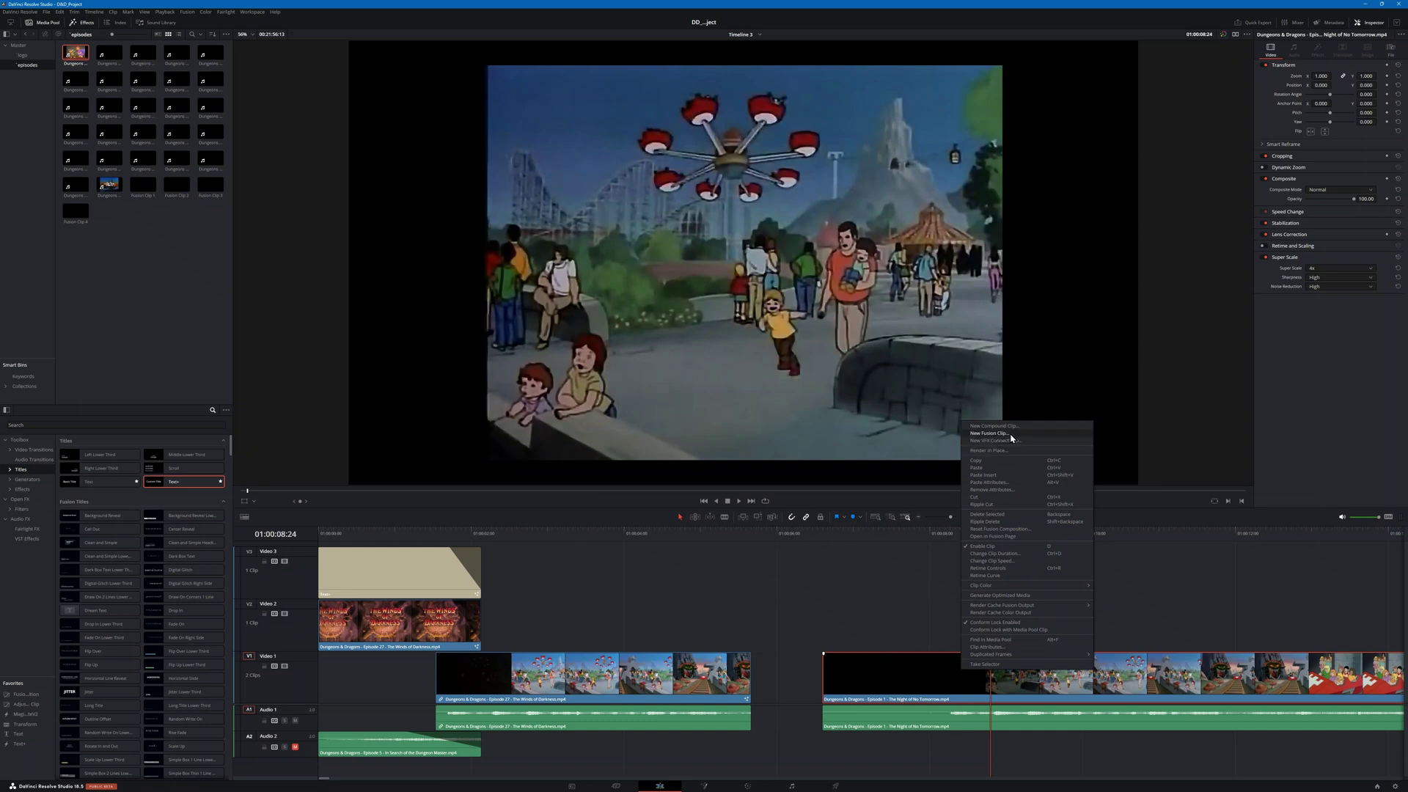
click(912, 598)
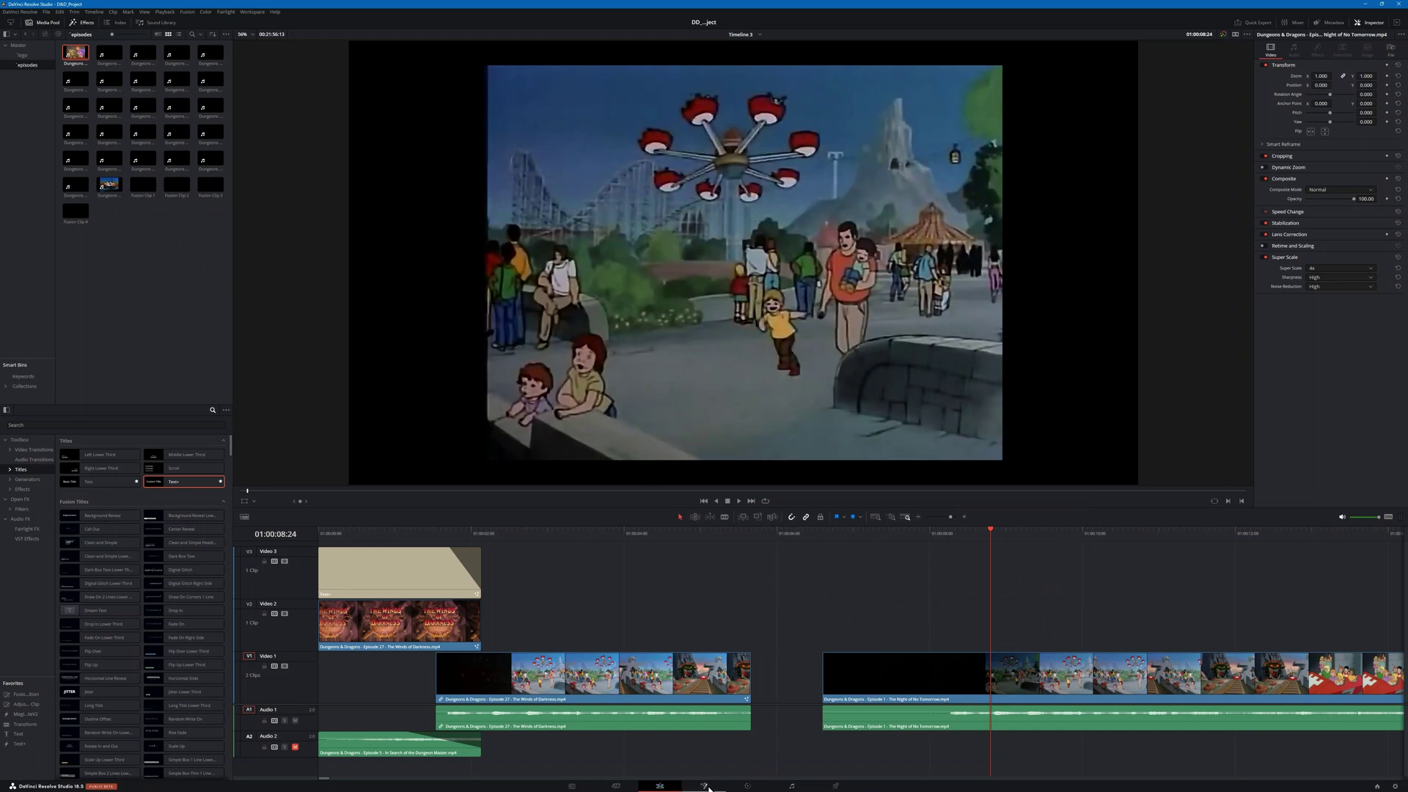
click(951, 682)
click(700, 787)
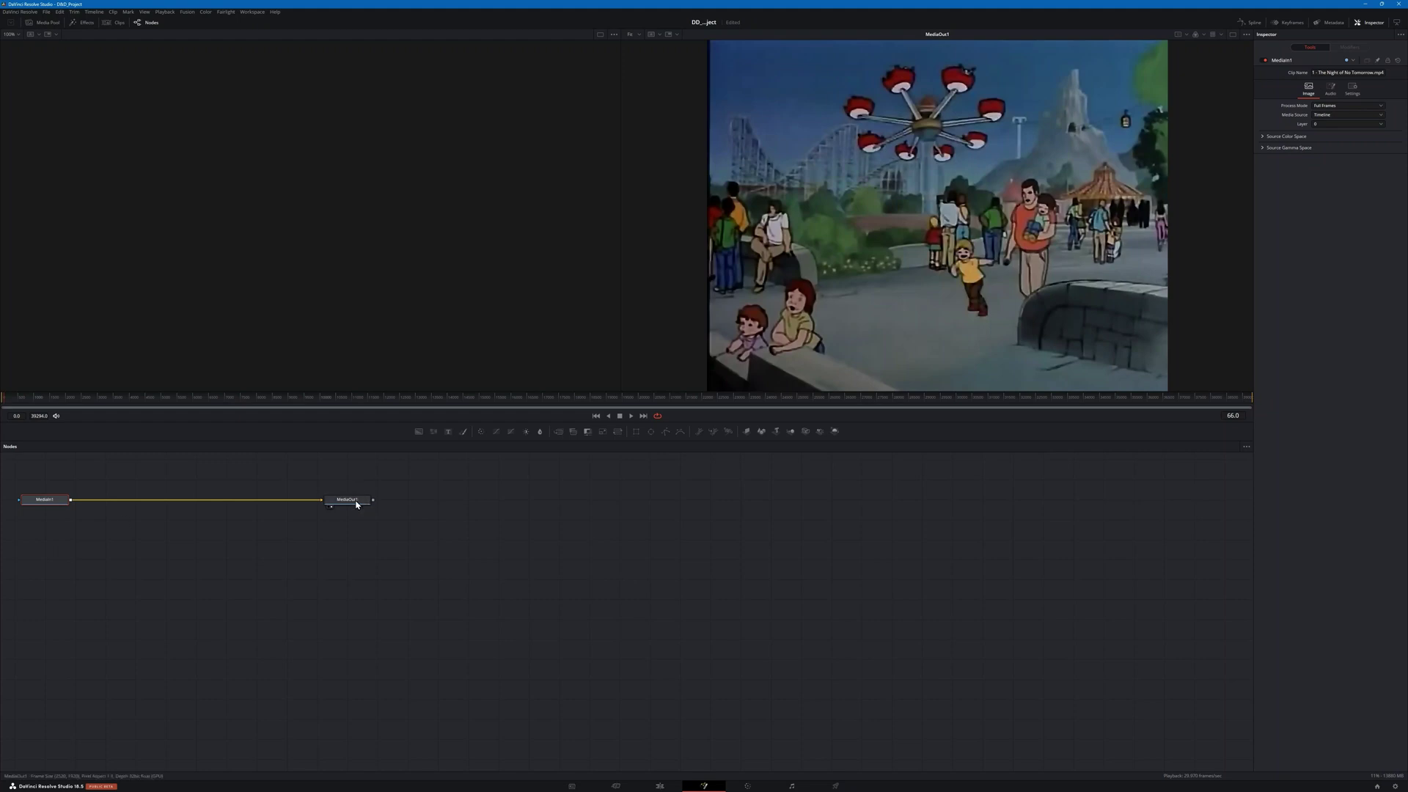
mouse_move(357, 504)
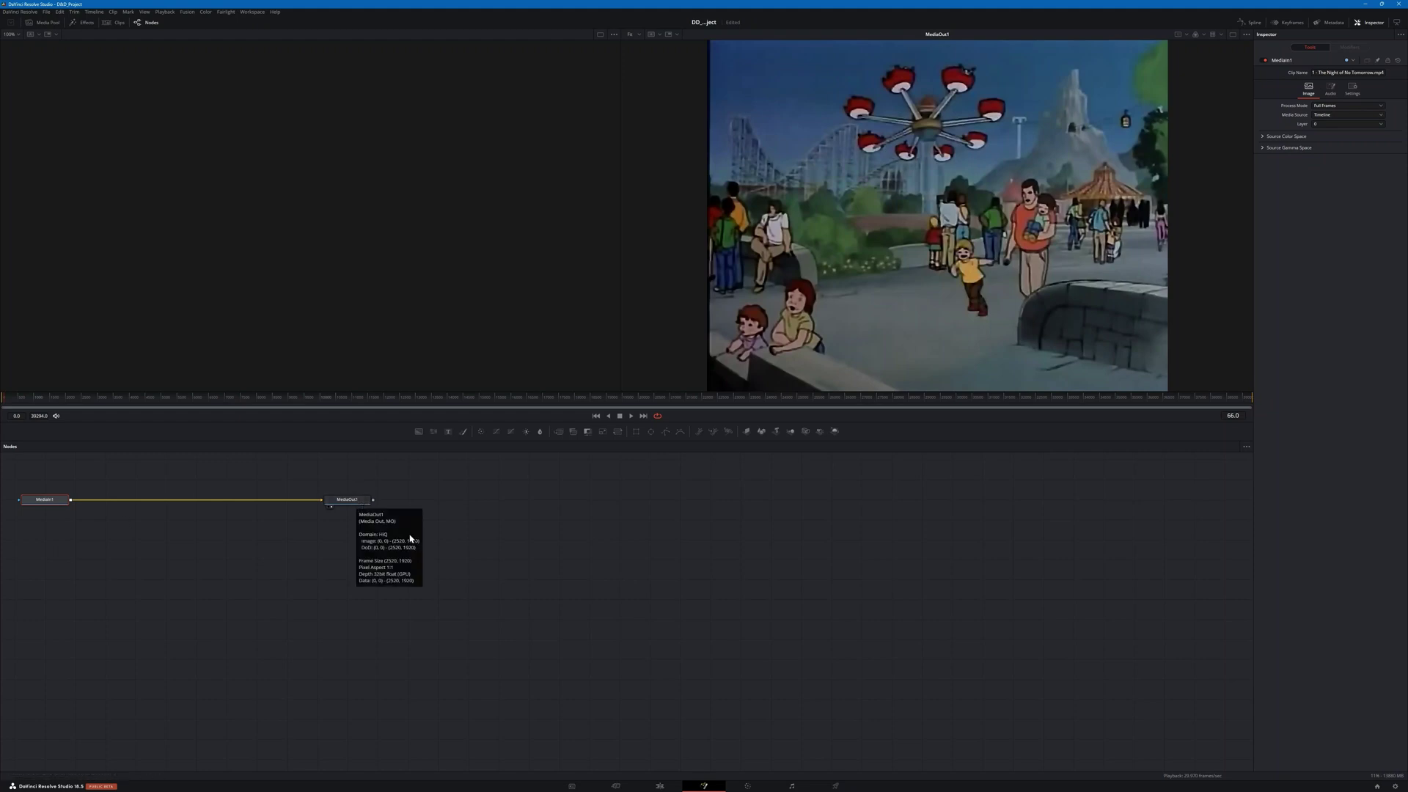
click(661, 784)
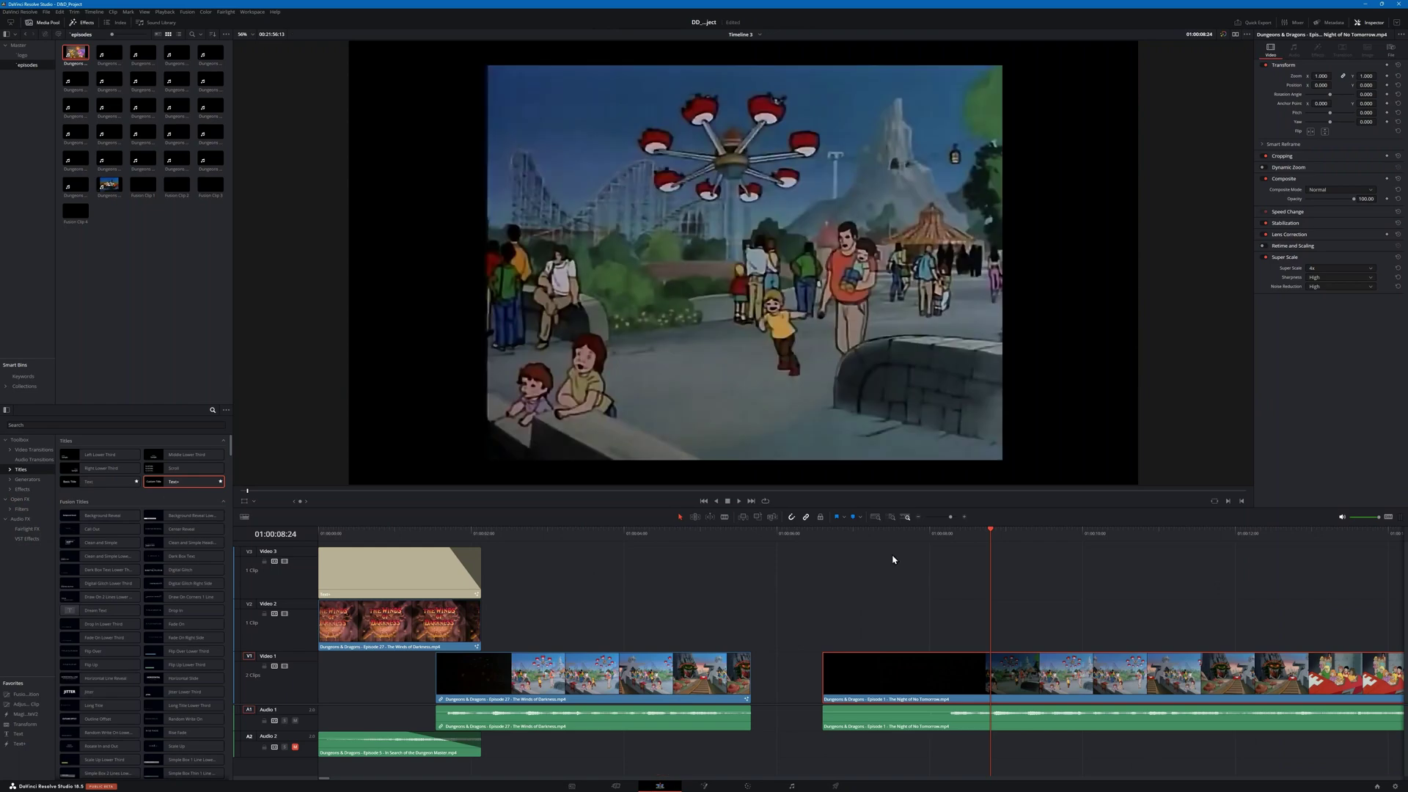
Step: Open the Episode 27 clip in Fusion and move the logo, Duplicate and MultiMerge1 node group up and away from Merge1
click(564, 532)
click(704, 786)
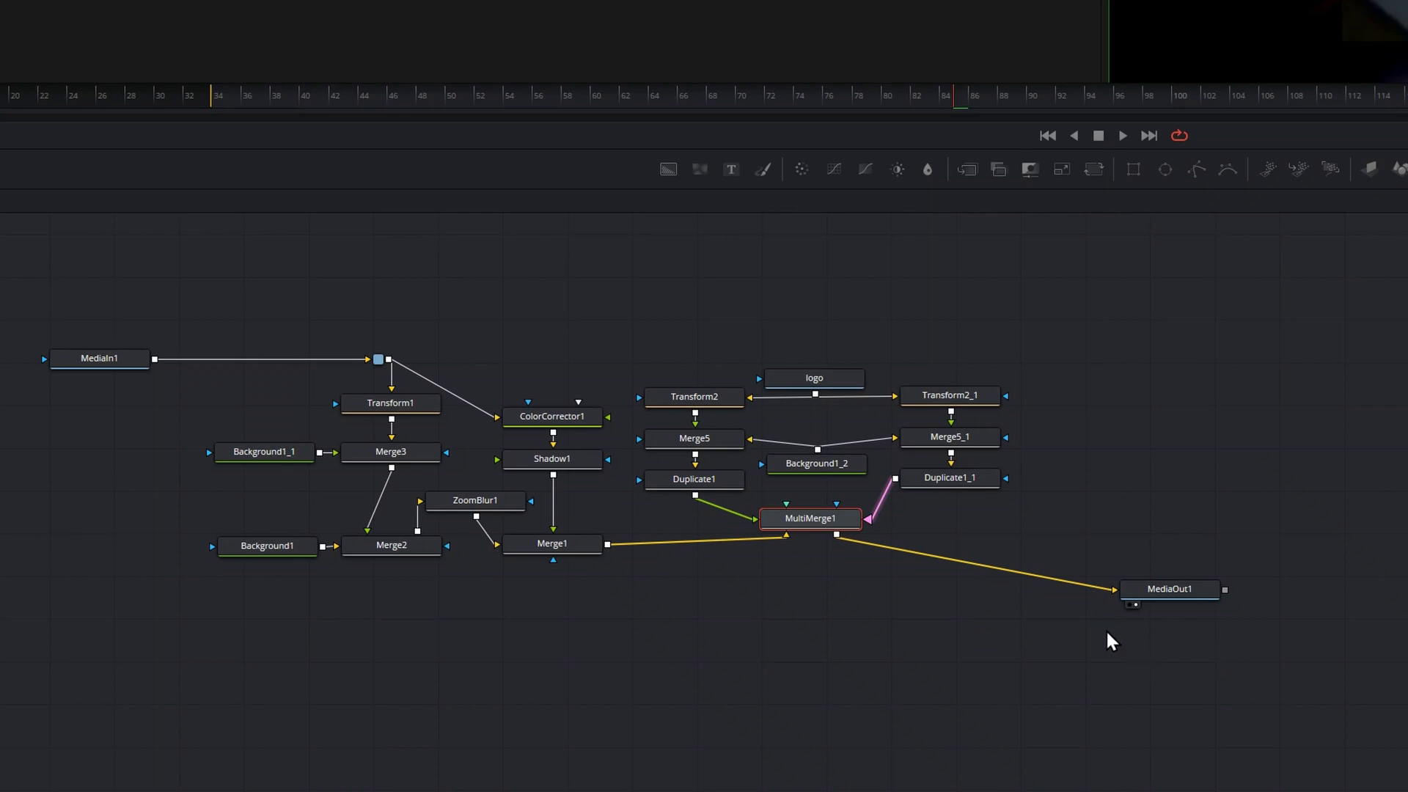
drag(1010, 622, 676, 332)
drag(723, 482, 861, 367)
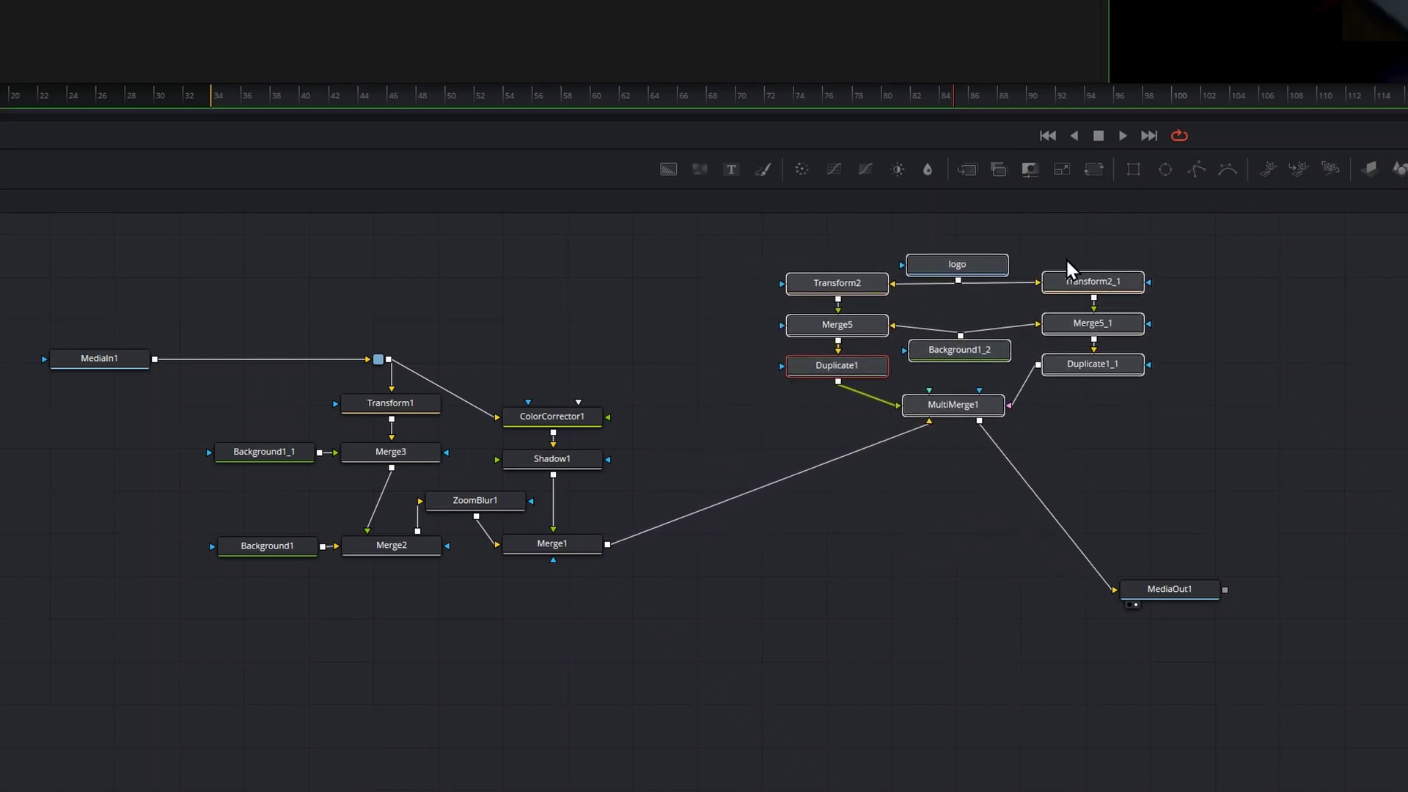
Step: Preview the logo node on its own in the free viewer and clear that viewer again
click(1249, 436)
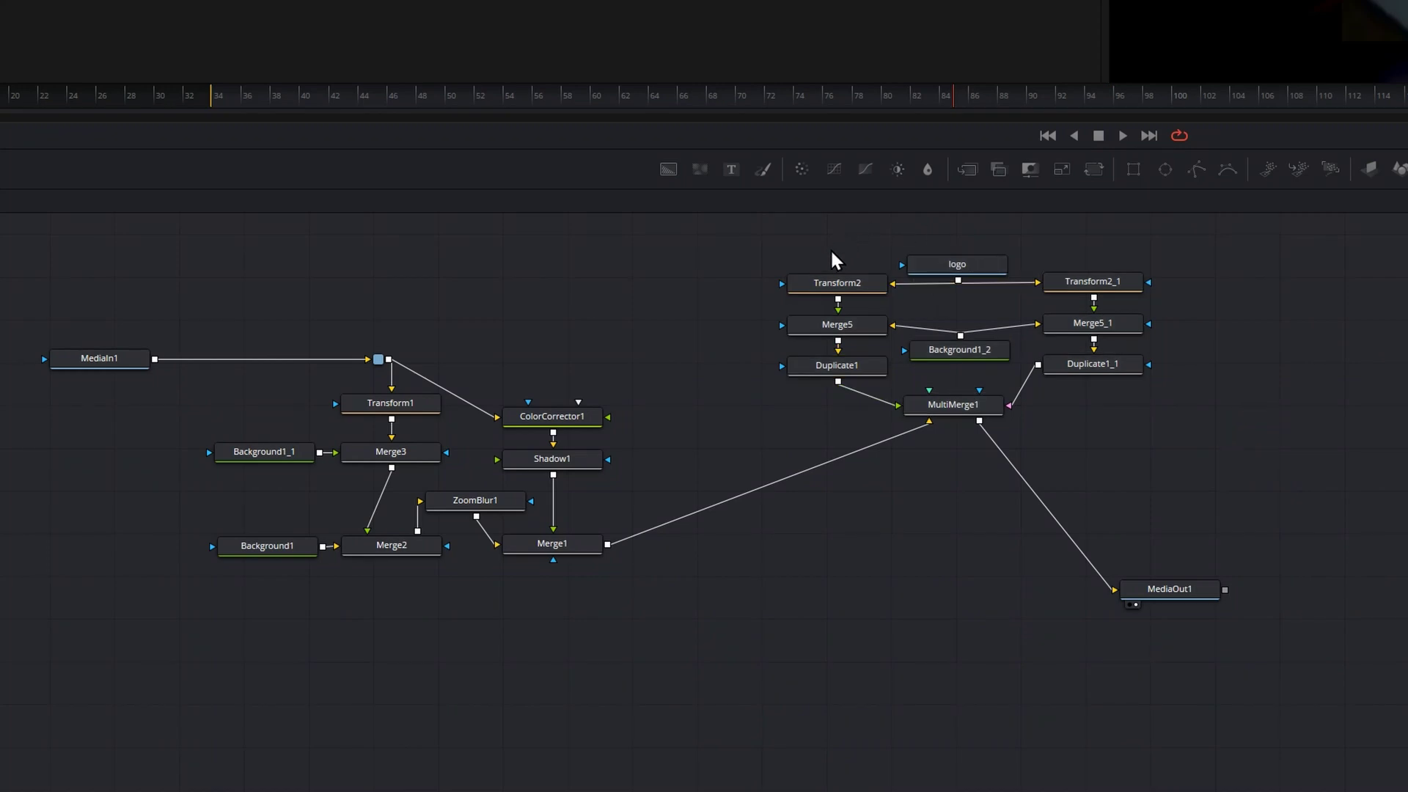
click(968, 265)
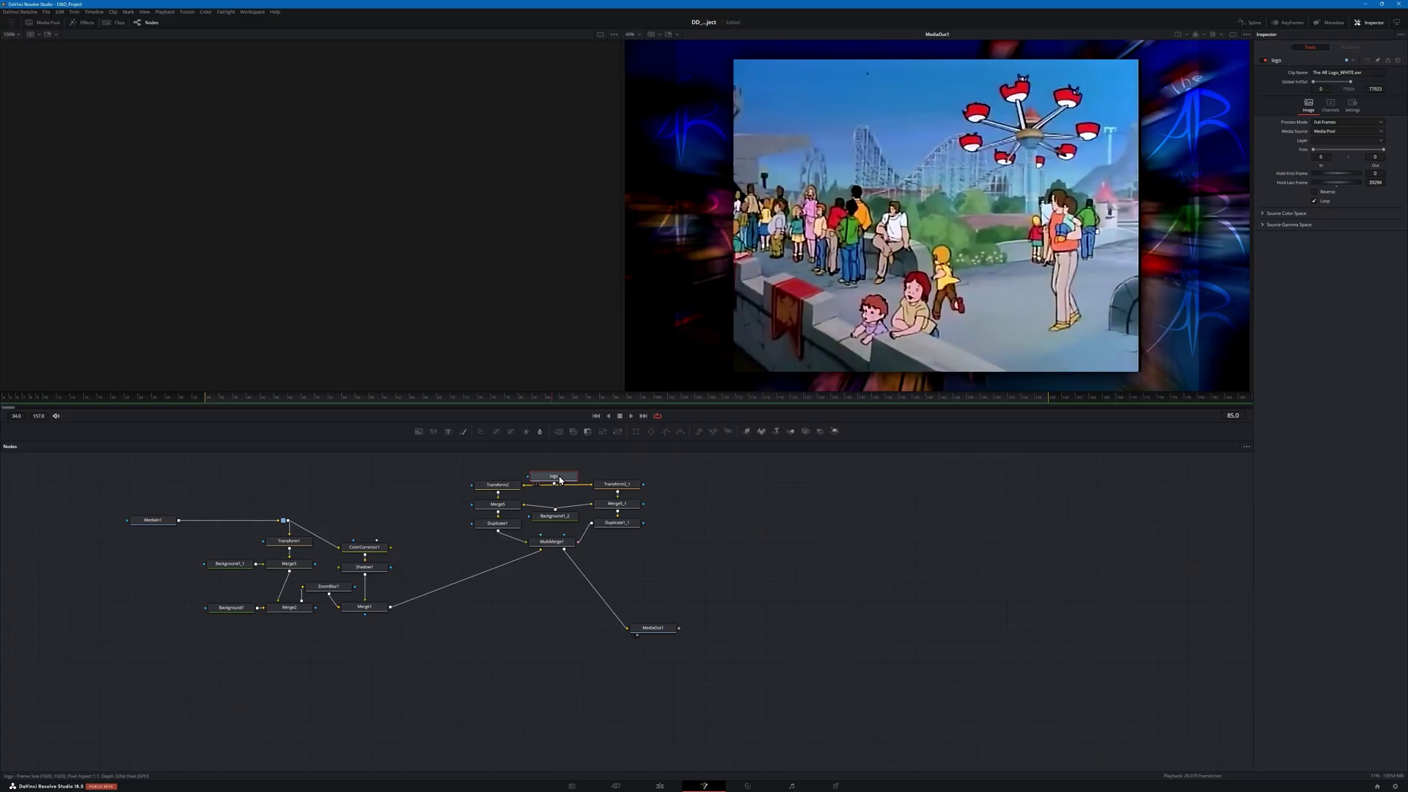
key(1)
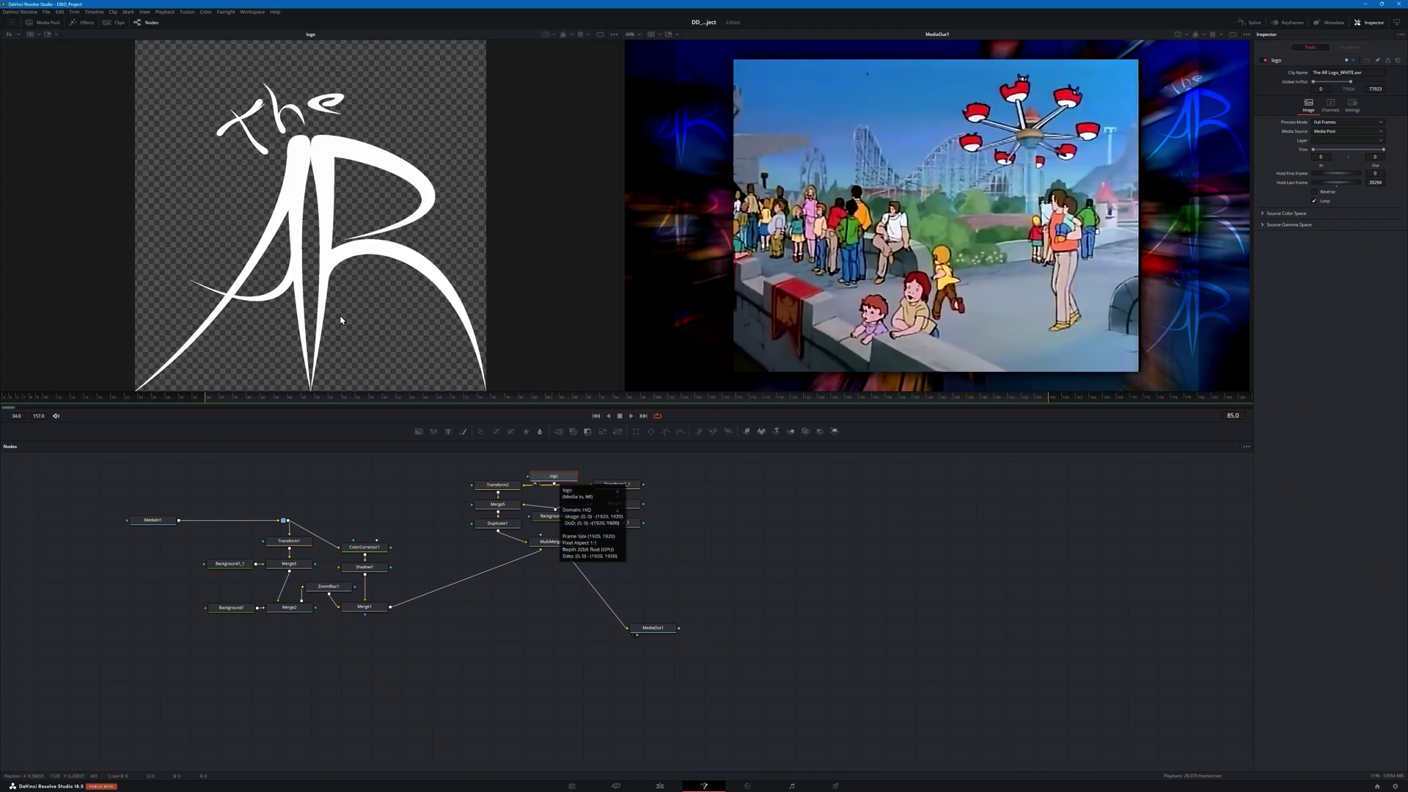
key(1)
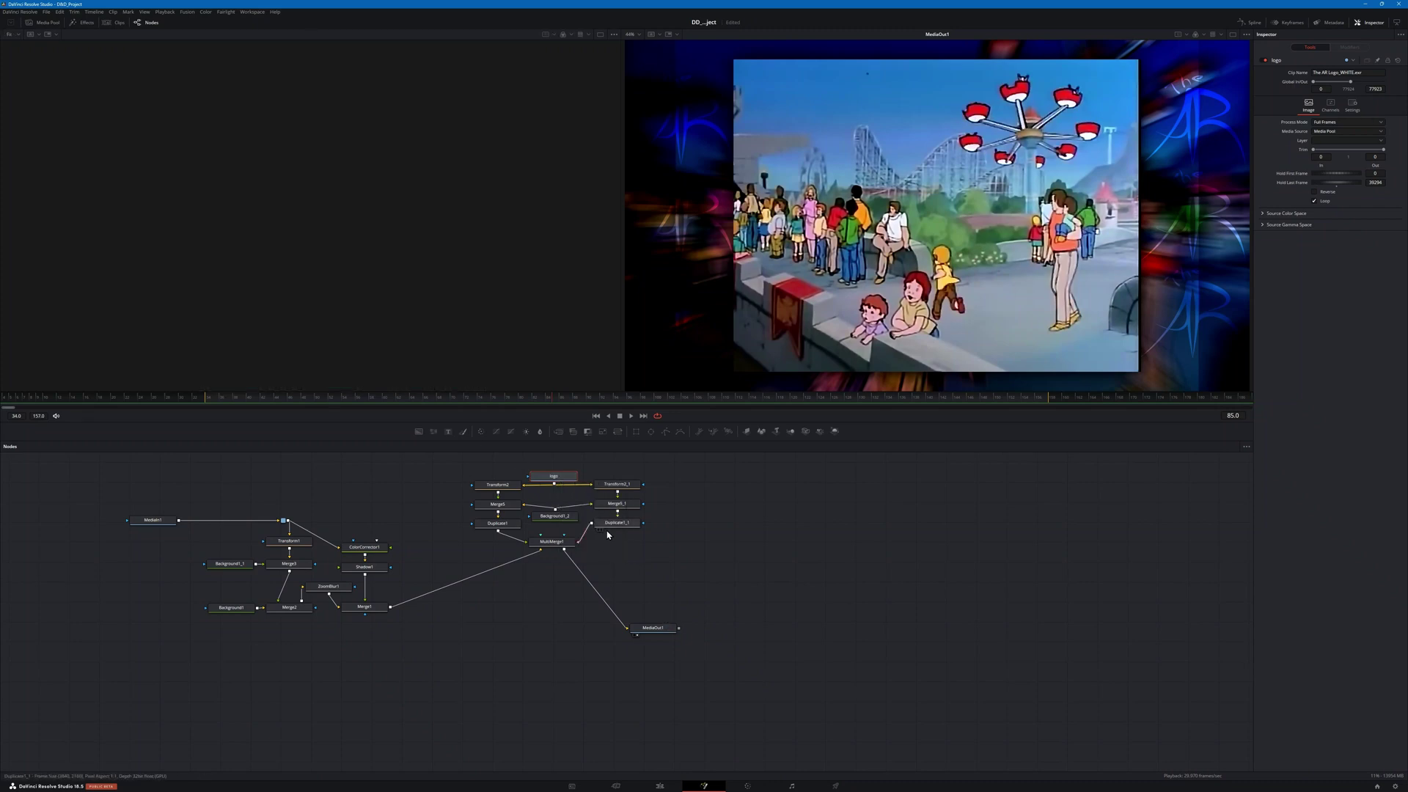
Step: Preview Transform2, Merge5, Background1_2 and Duplicate1 one after another to examine how the first logo column is built
click(499, 485)
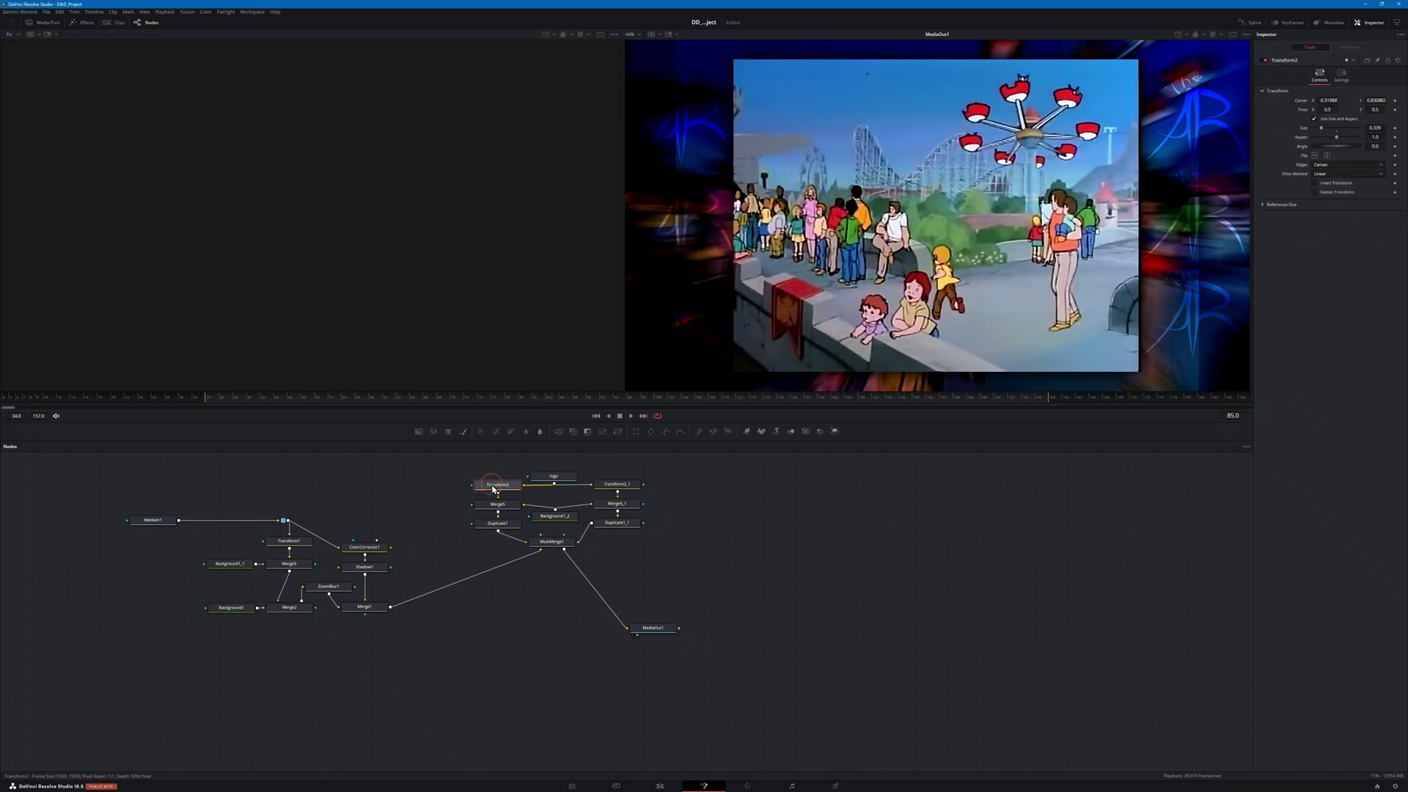
key(1)
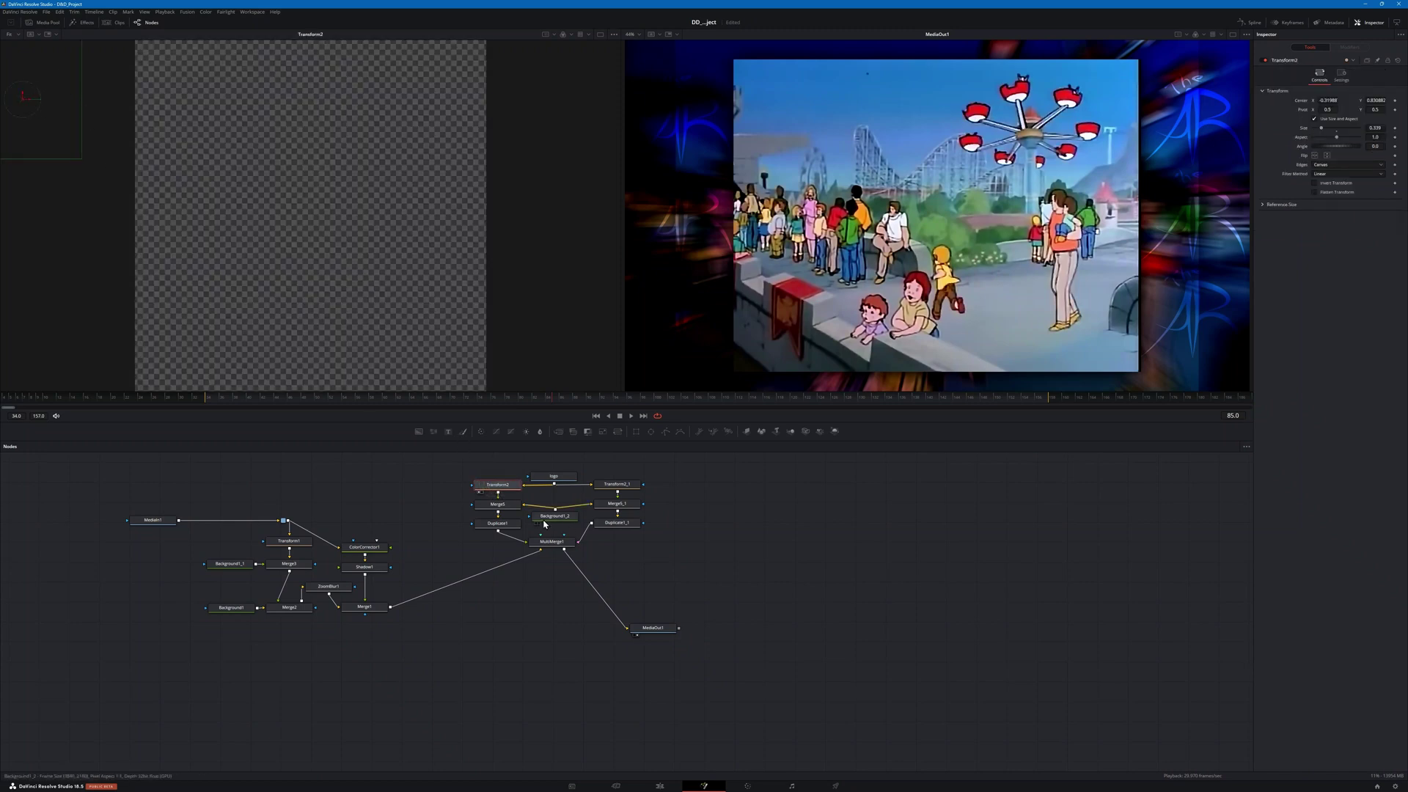
click(504, 508)
key(1)
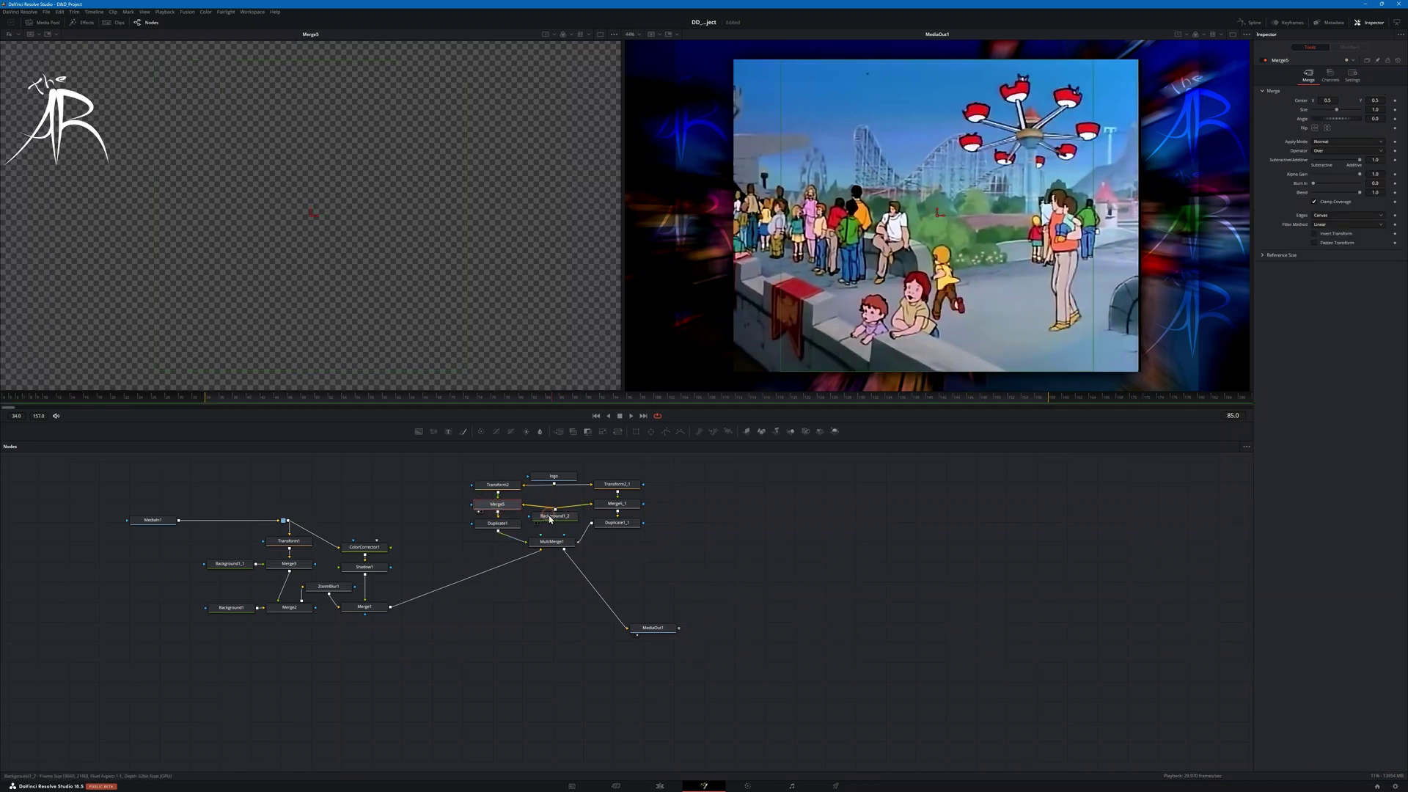
drag(554, 515, 284, 271)
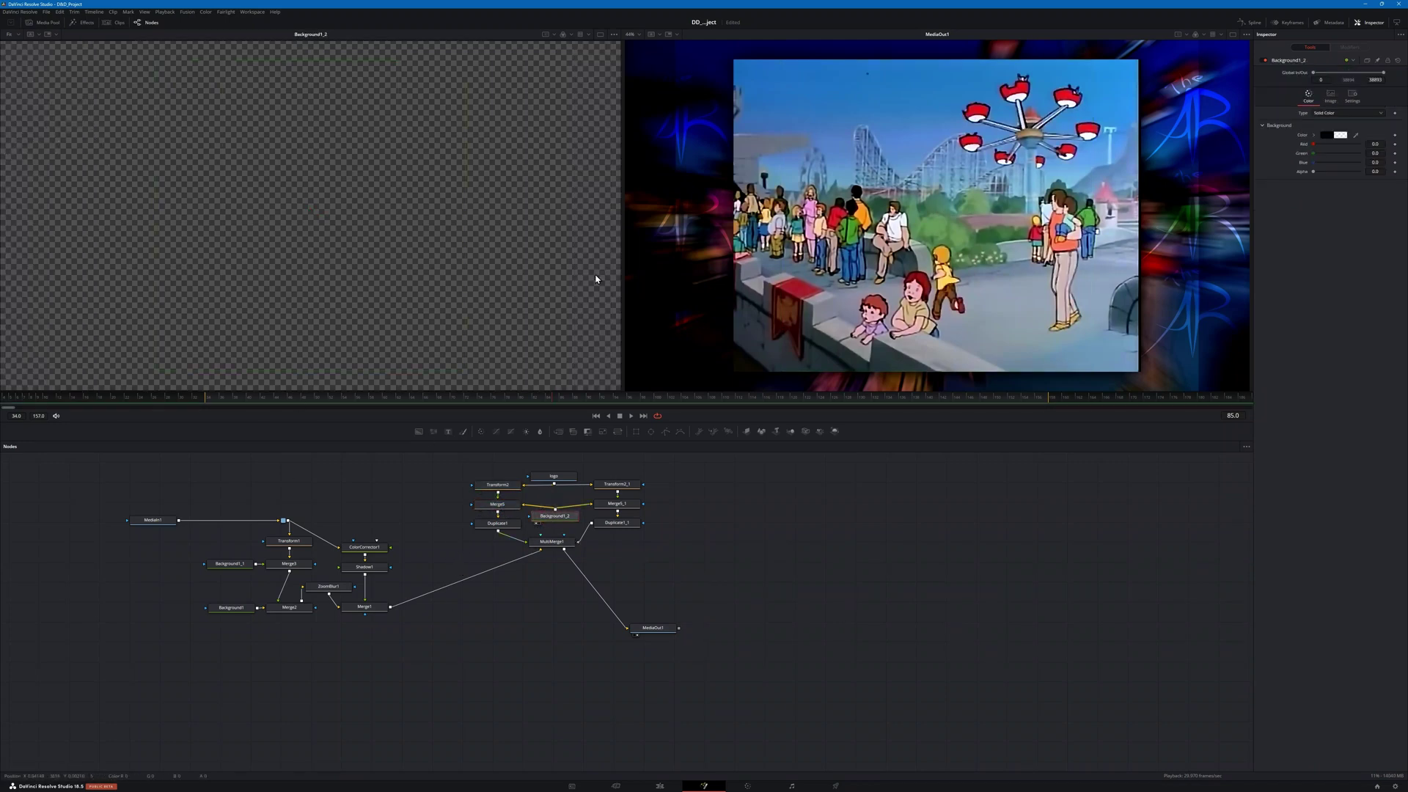
drag(513, 507, 180, 325)
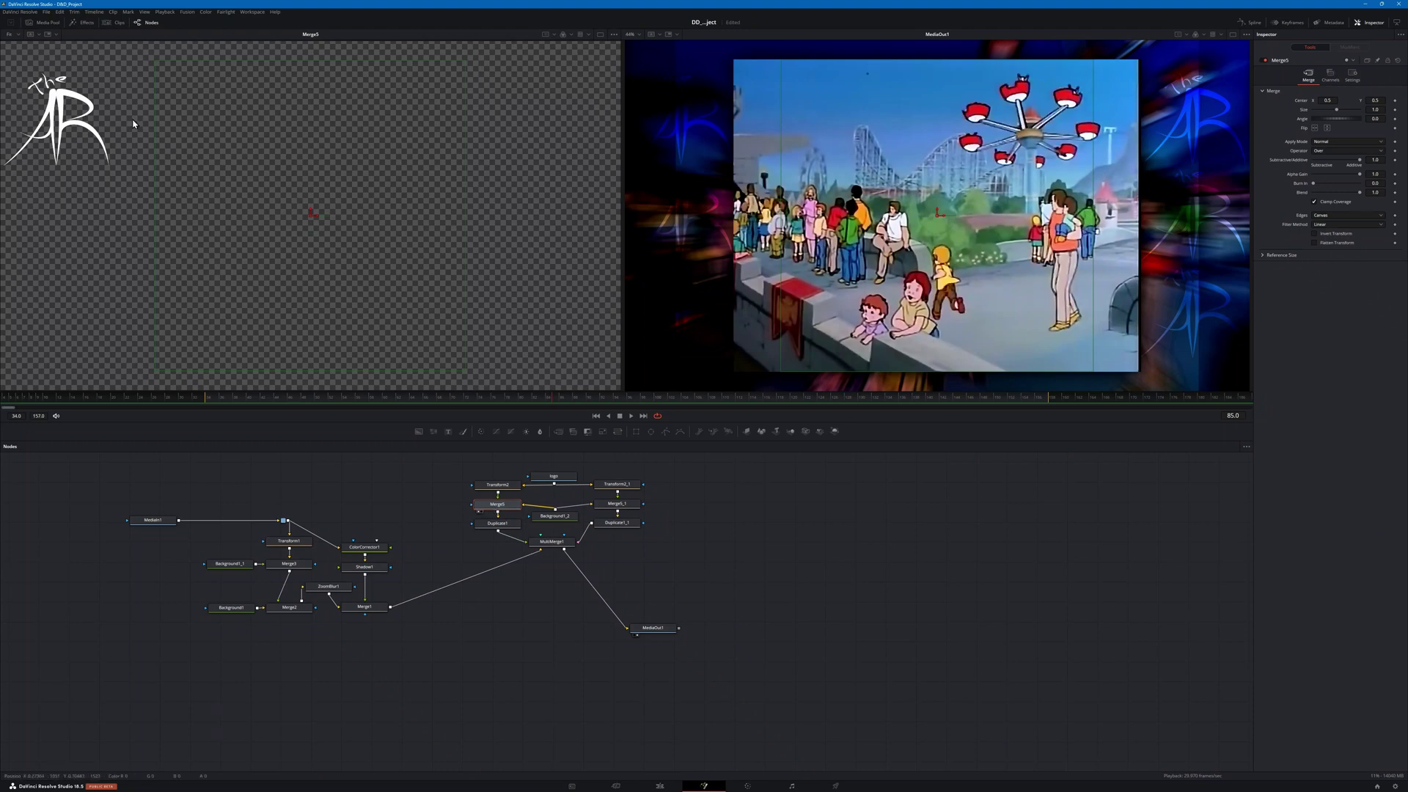
click(484, 528)
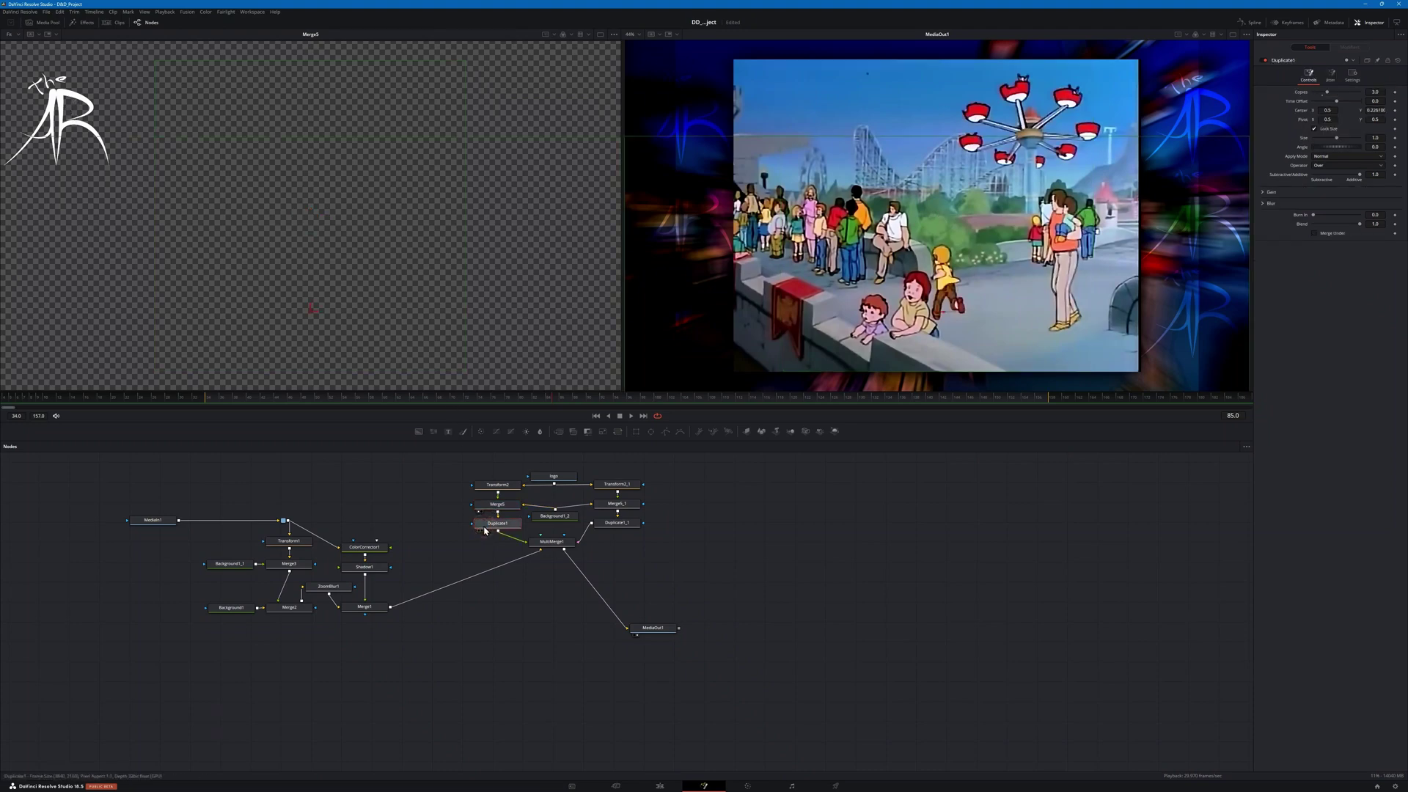
key(1)
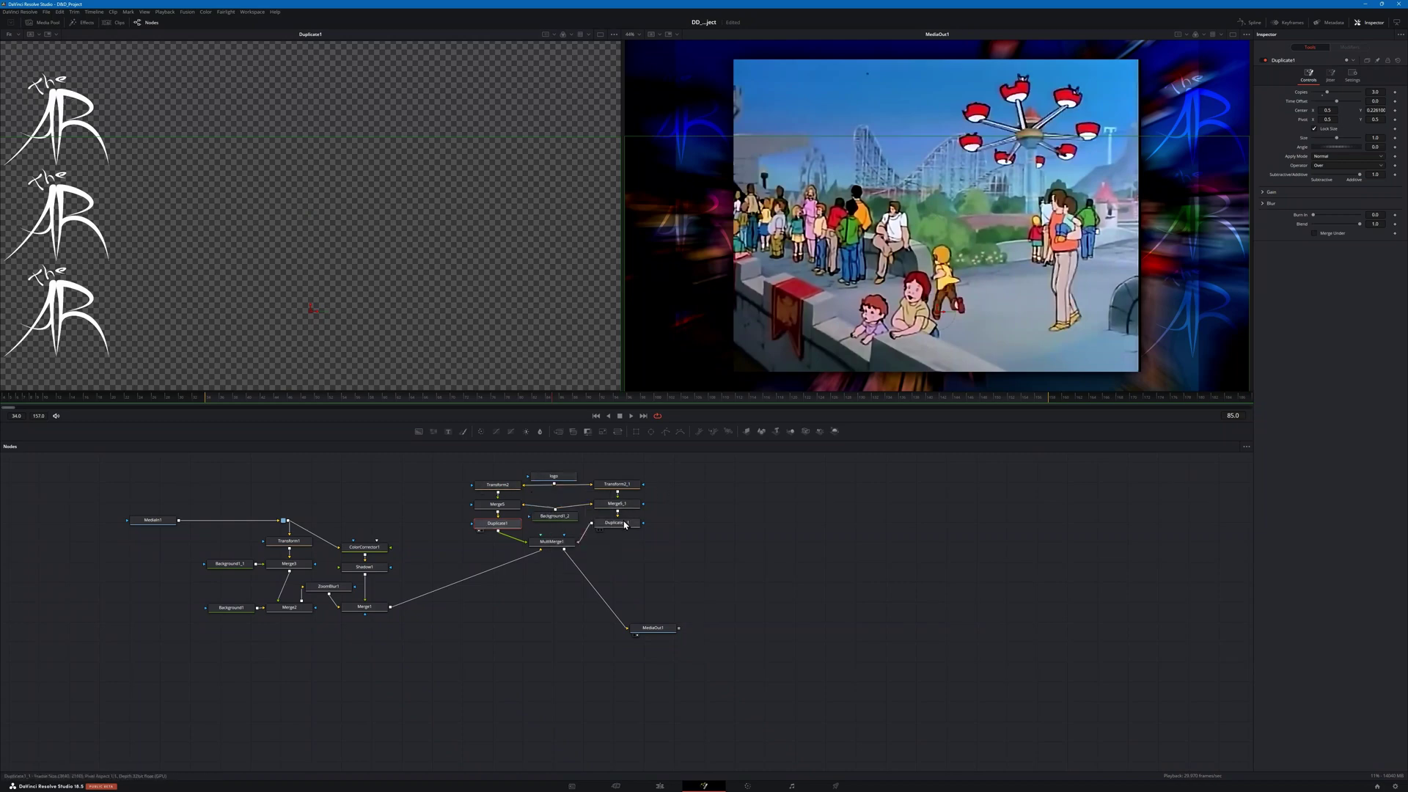
Step: Preview Transform2_1, Merge5_1 and Duplicate1_1 in turn to examine how the opposite logo column is built
click(624, 490)
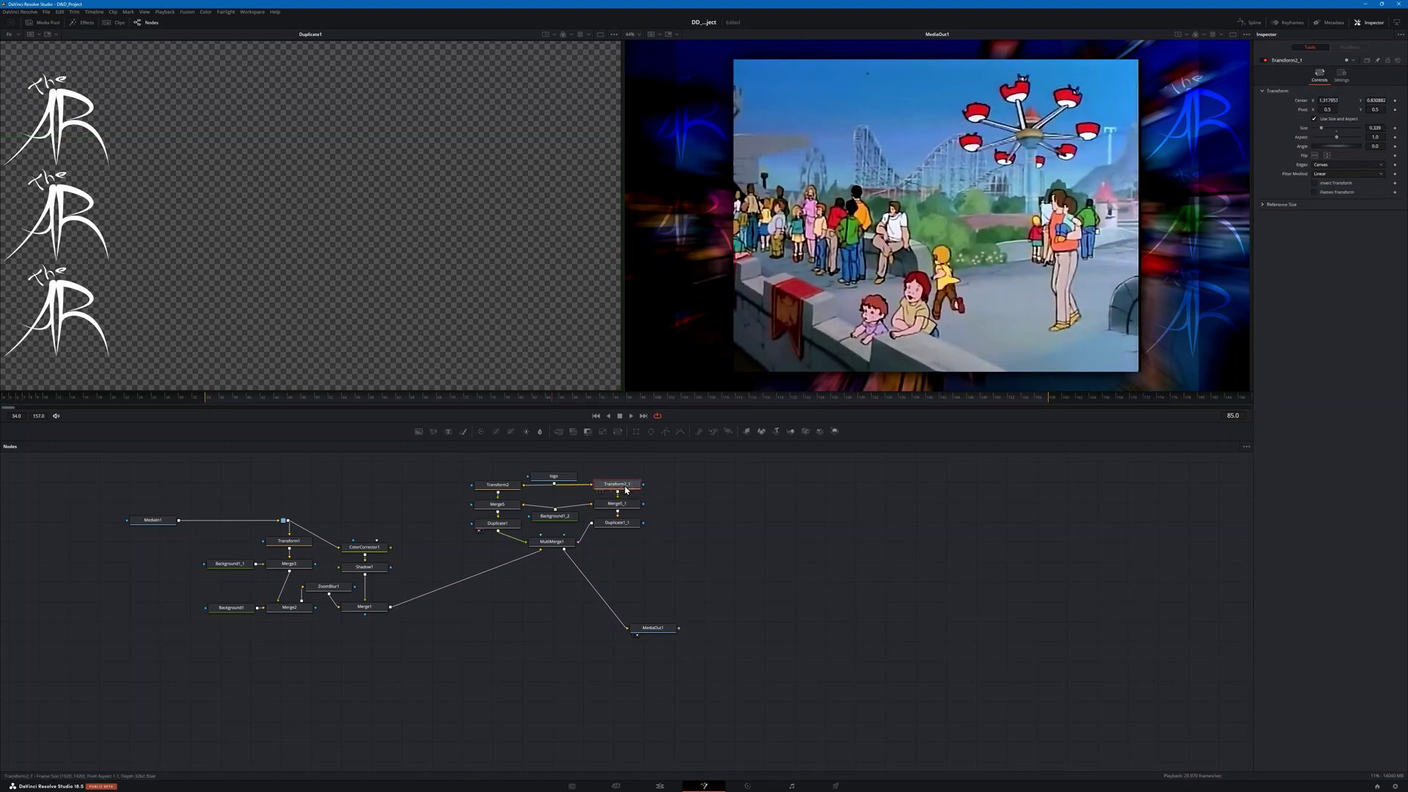
key(1)
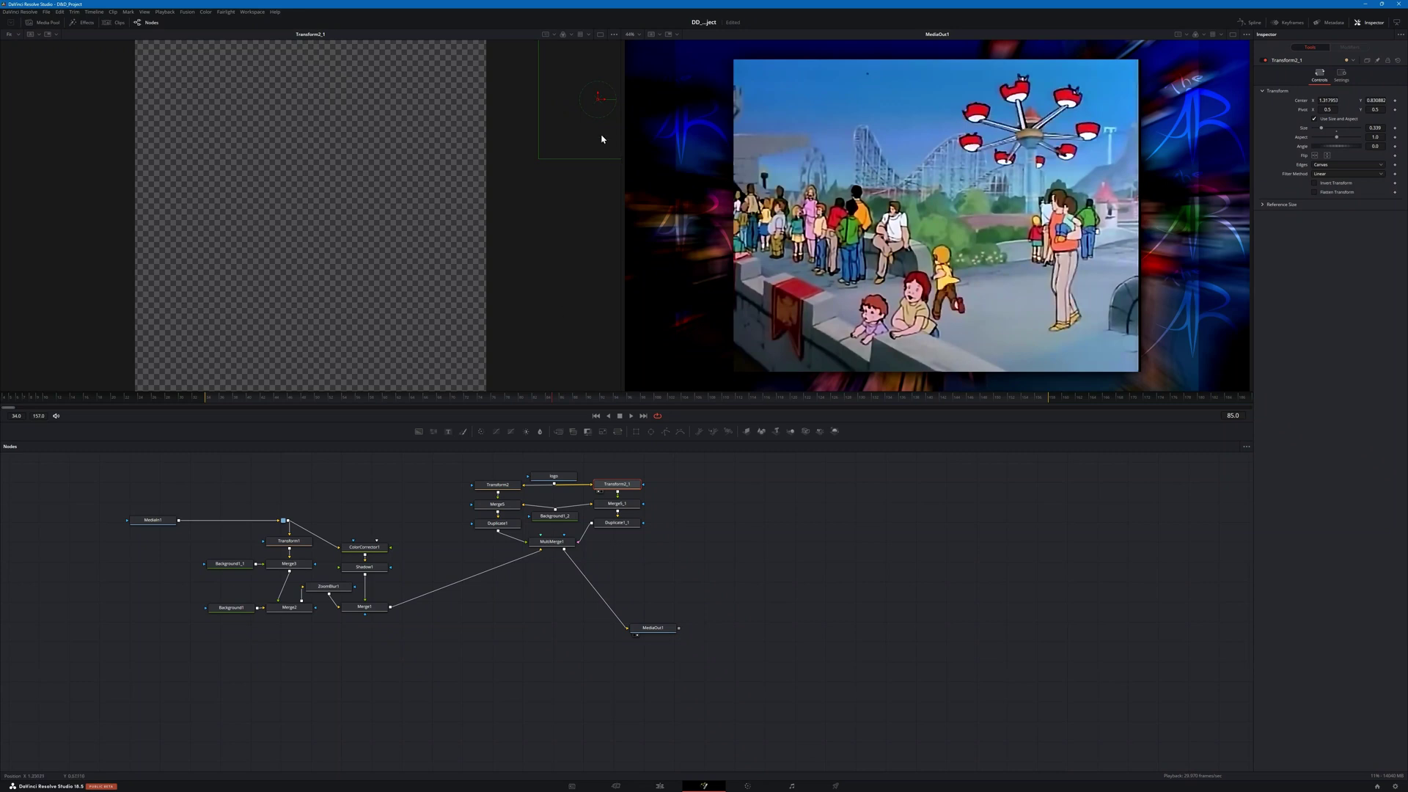
click(624, 506)
key(1)
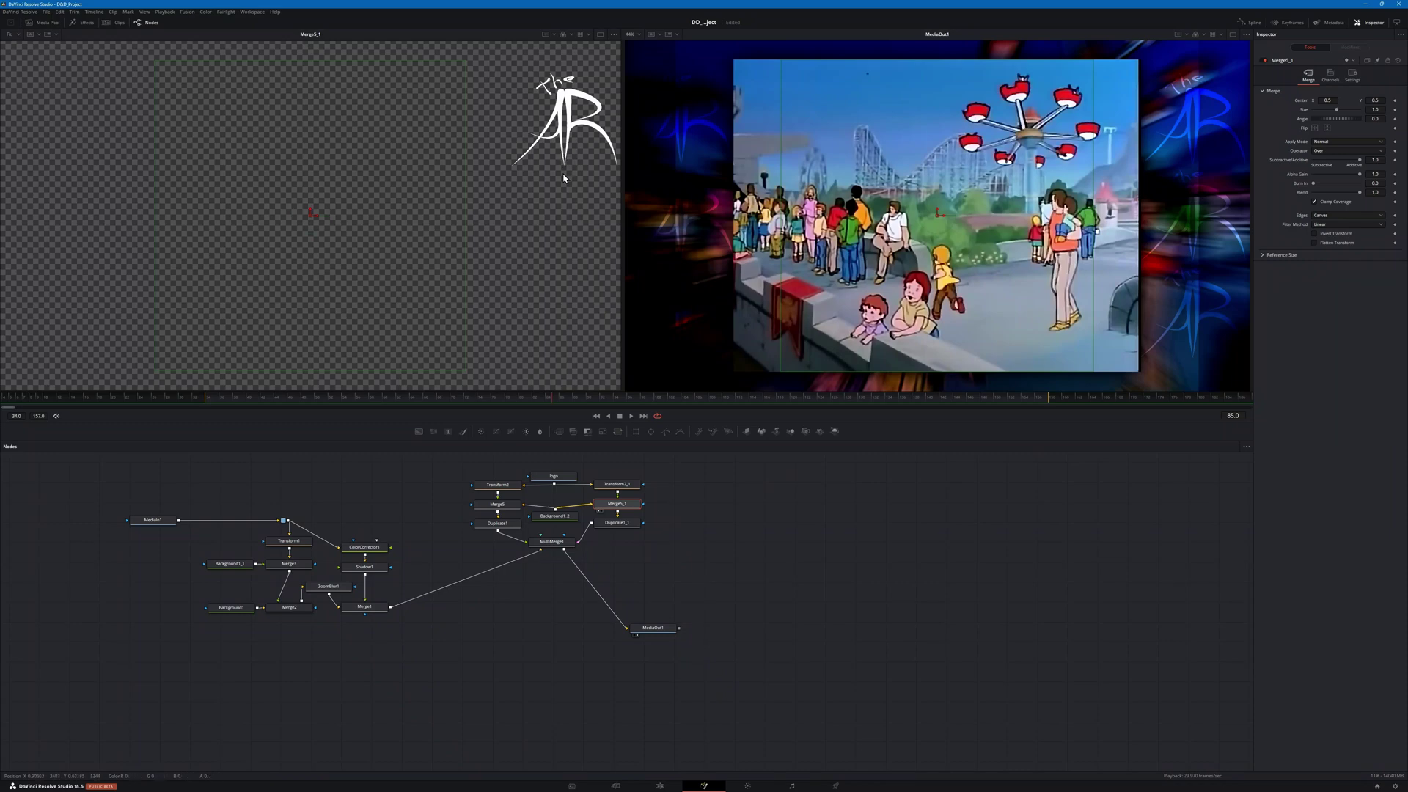
click(622, 523)
key(1)
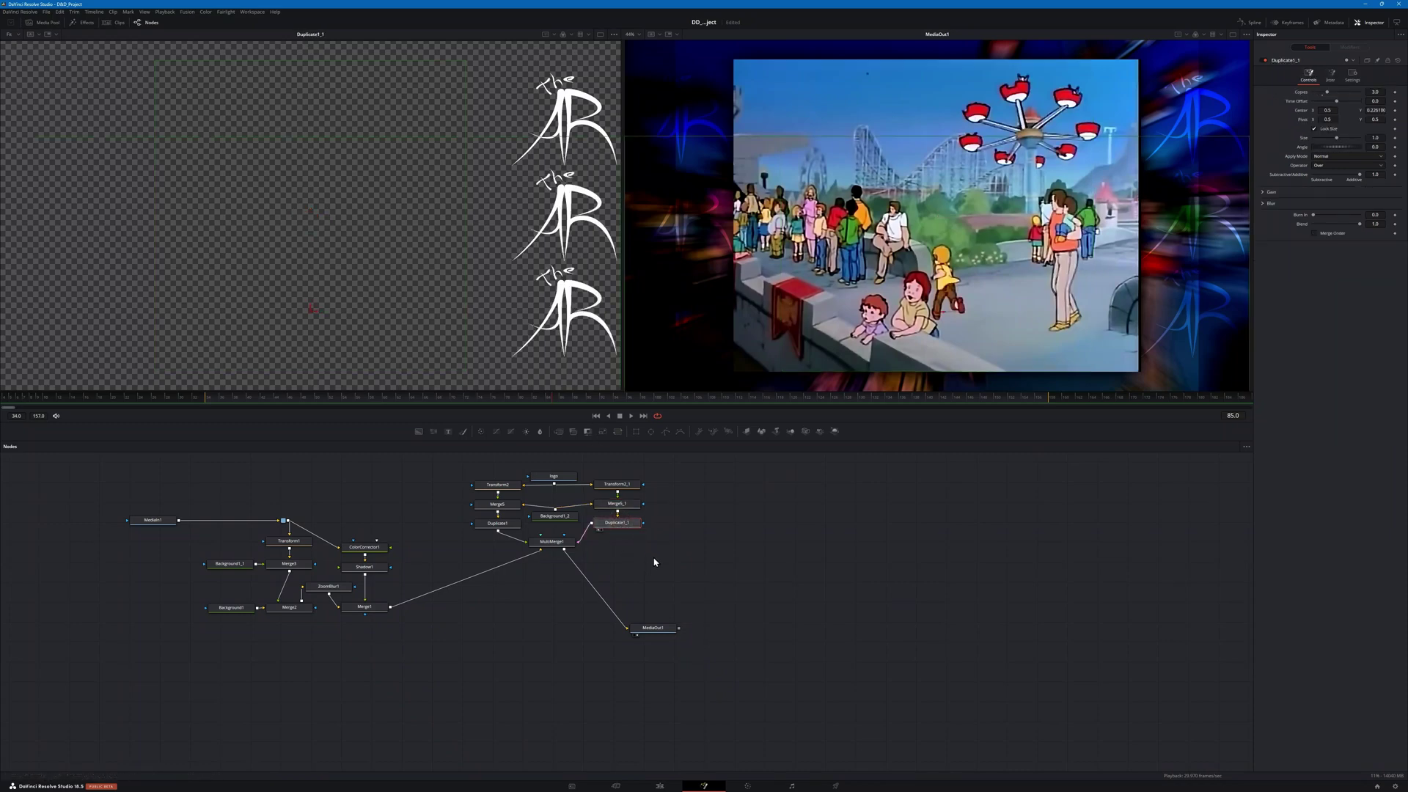
Step: Save the project and check the logo node's media settings
key(ctrl+s)
click(555, 477)
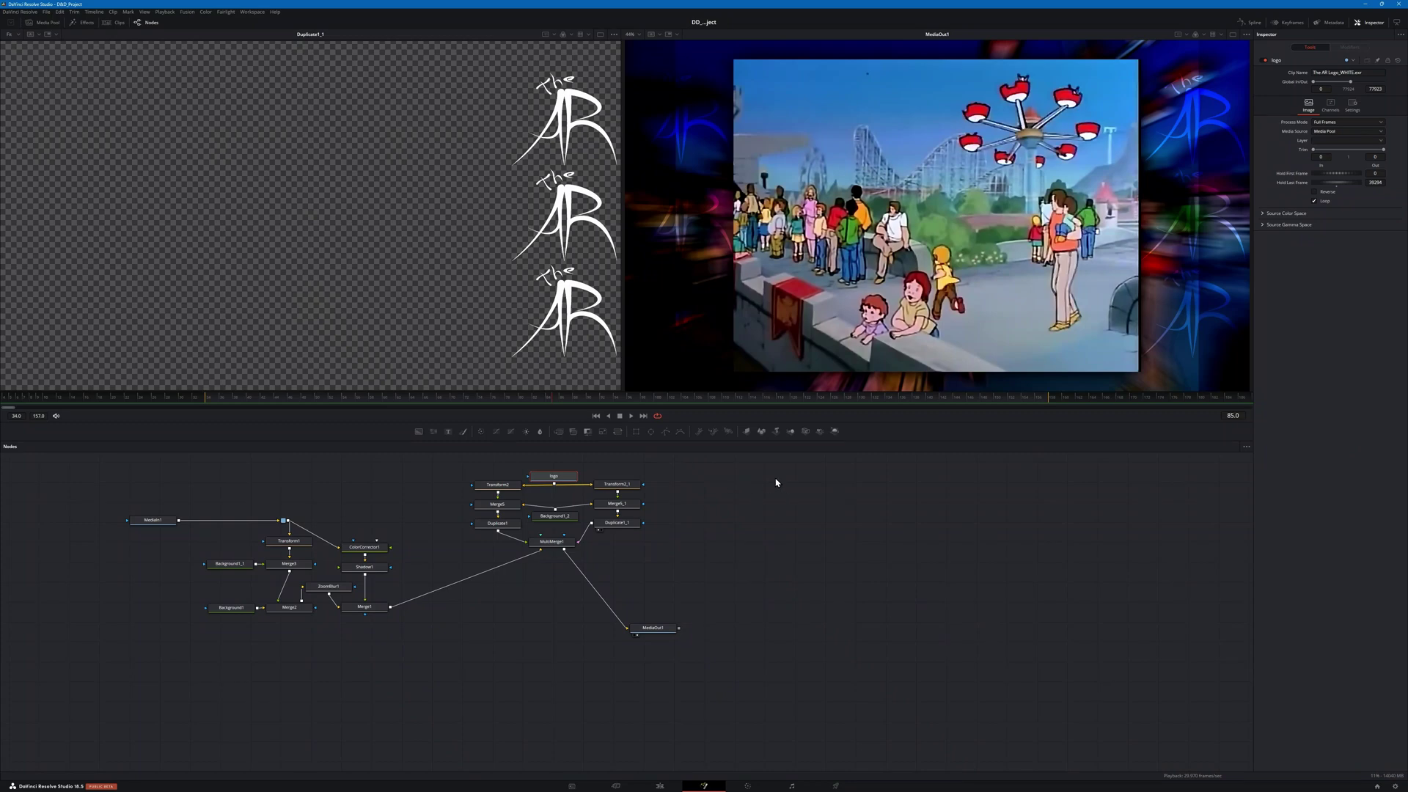
click(736, 552)
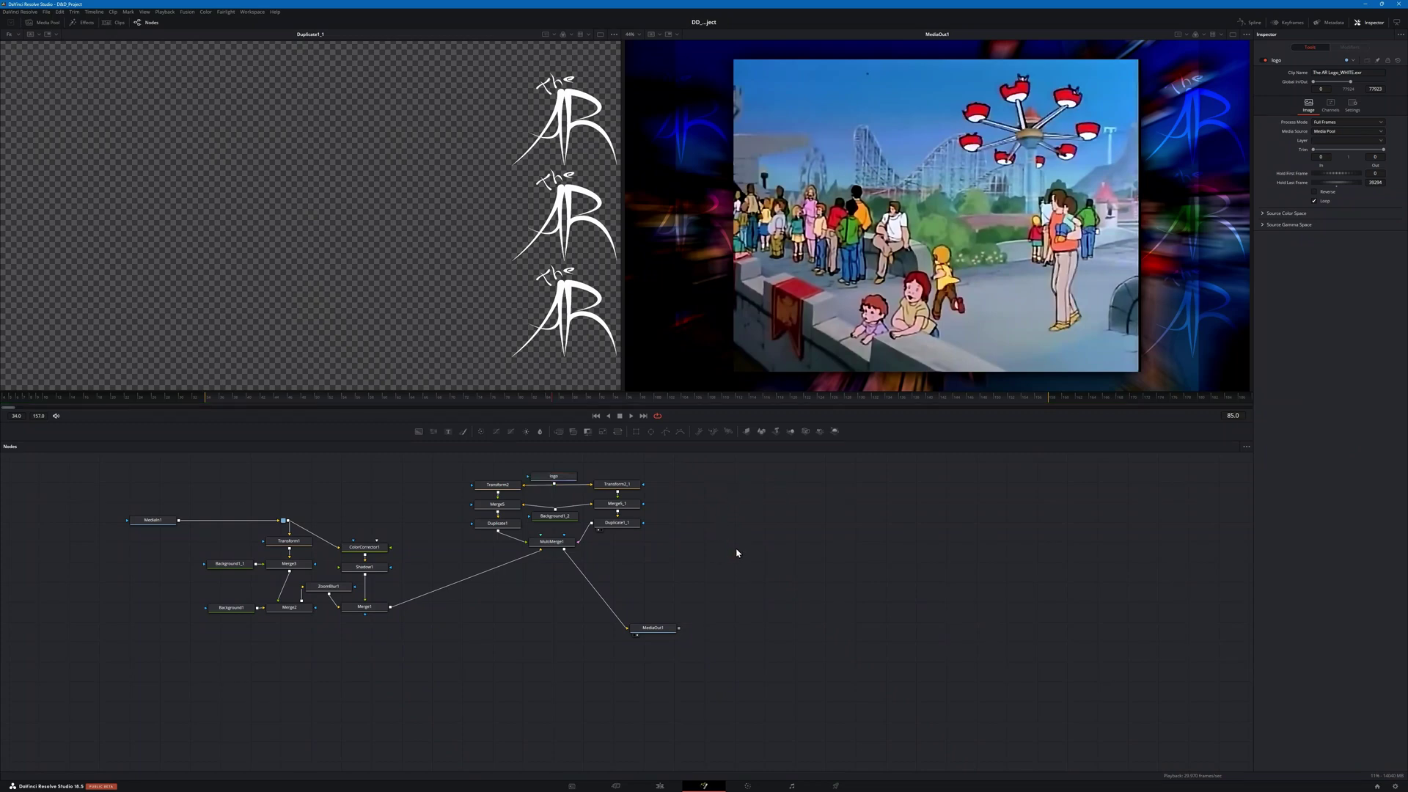
Step: Add a Loader node, browse to the Dungeons & Dragons episodes folder and cancel the file selection
key(shift+space)
text(ba)
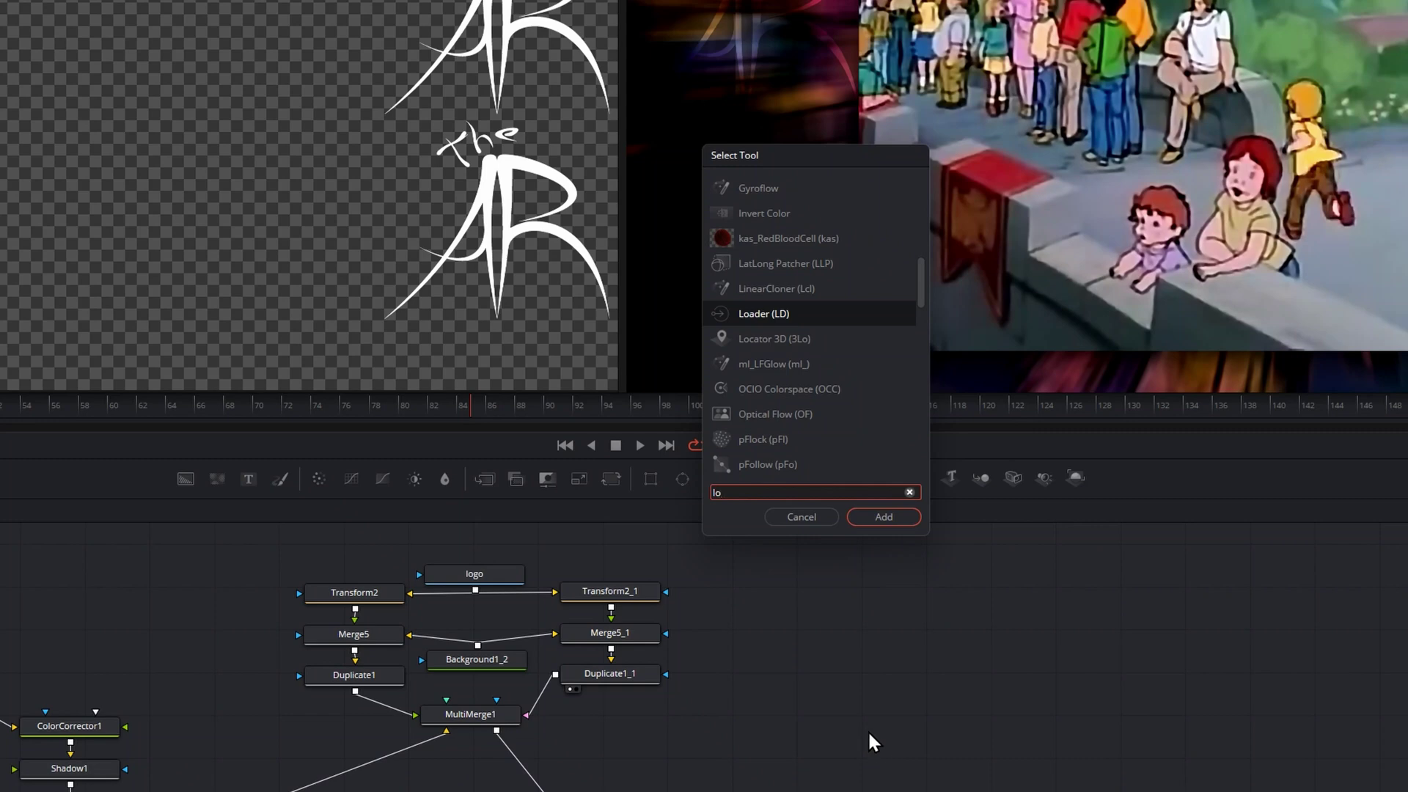
click(876, 518)
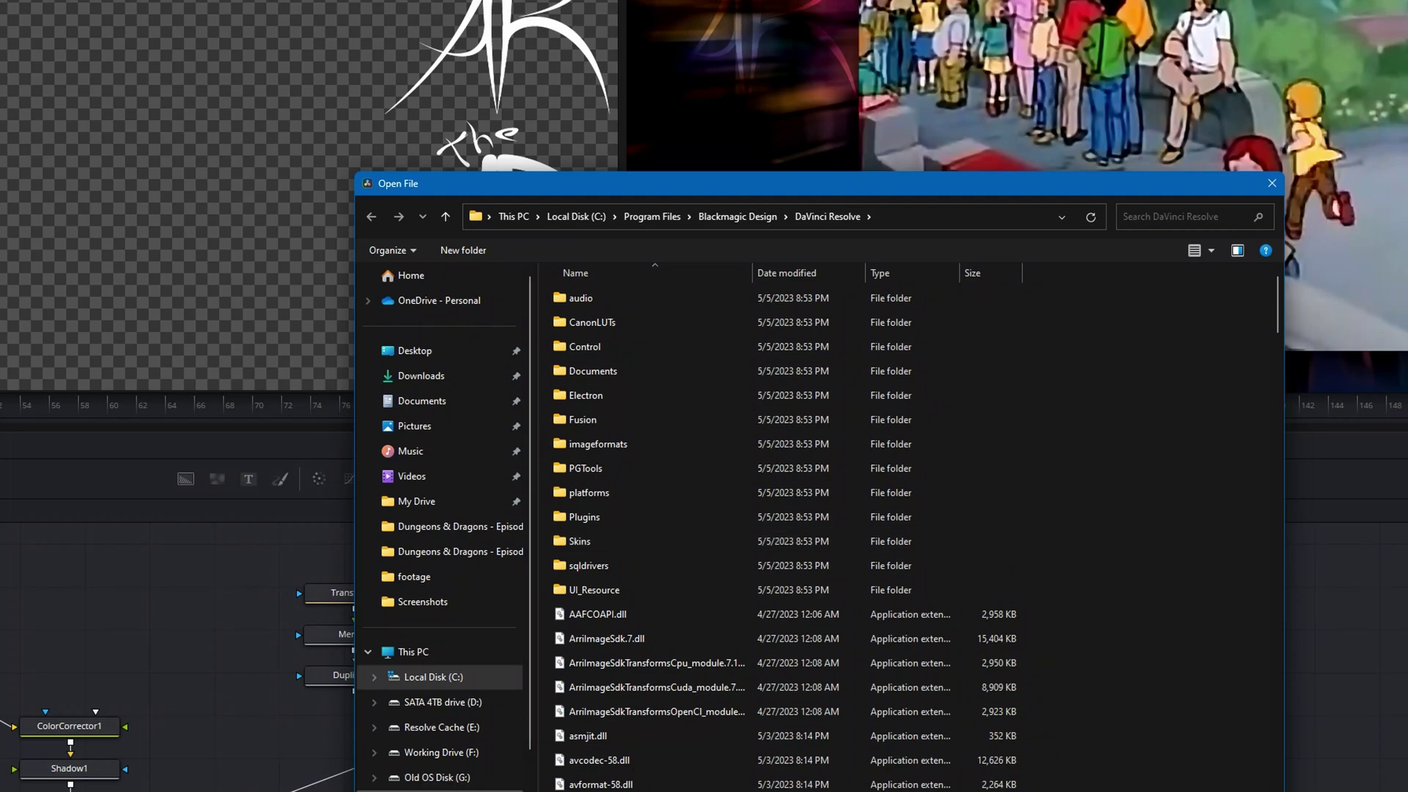
double_click(1133, 301)
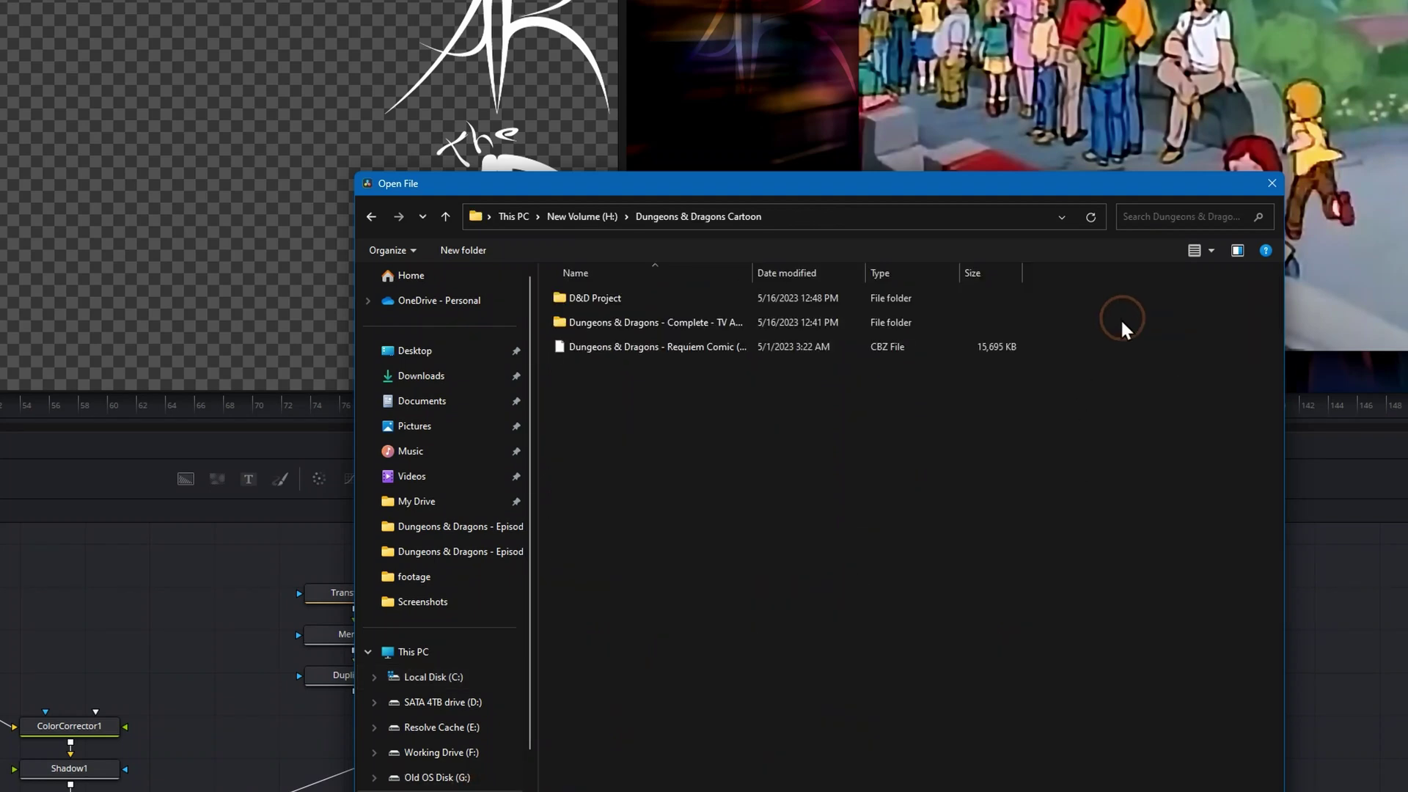
double_click(606, 323)
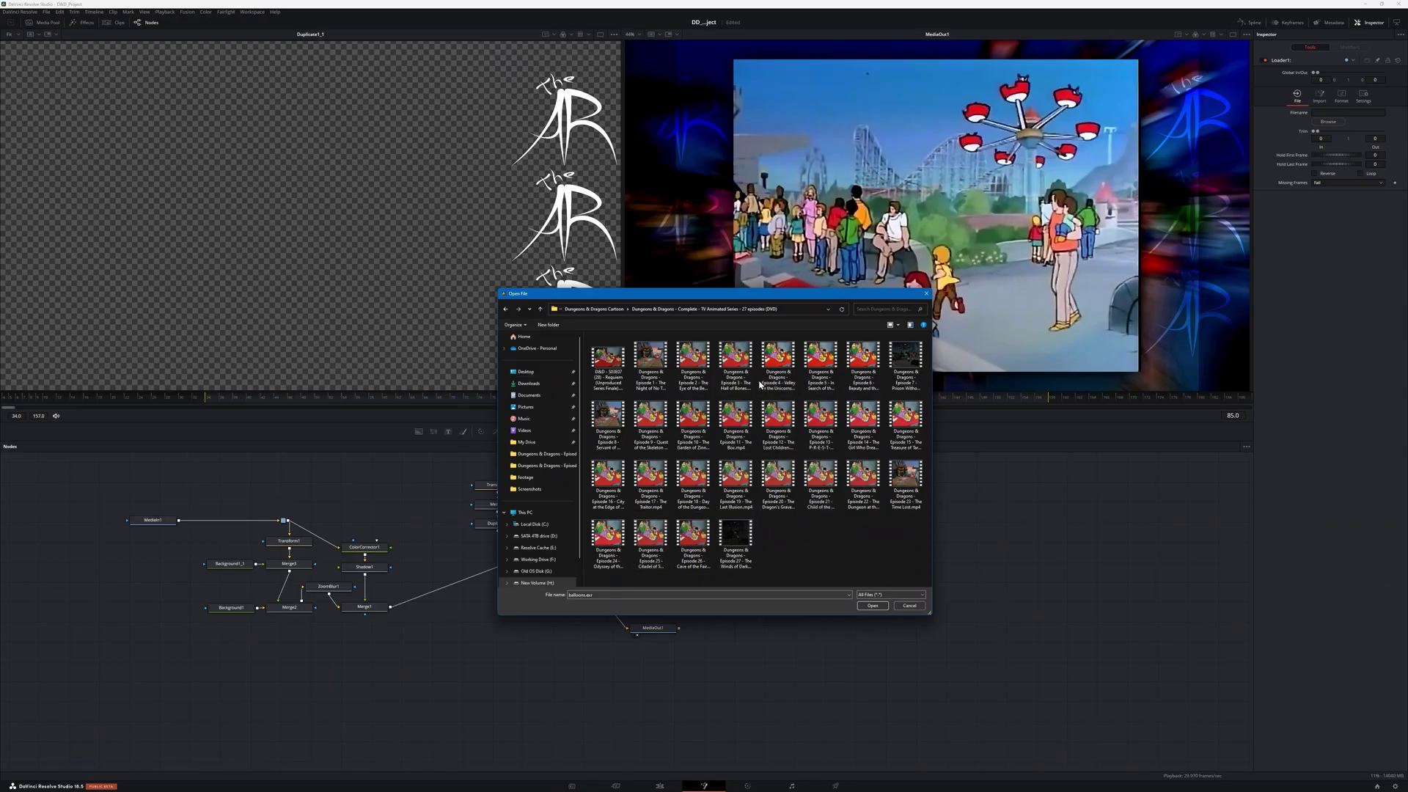
click(910, 606)
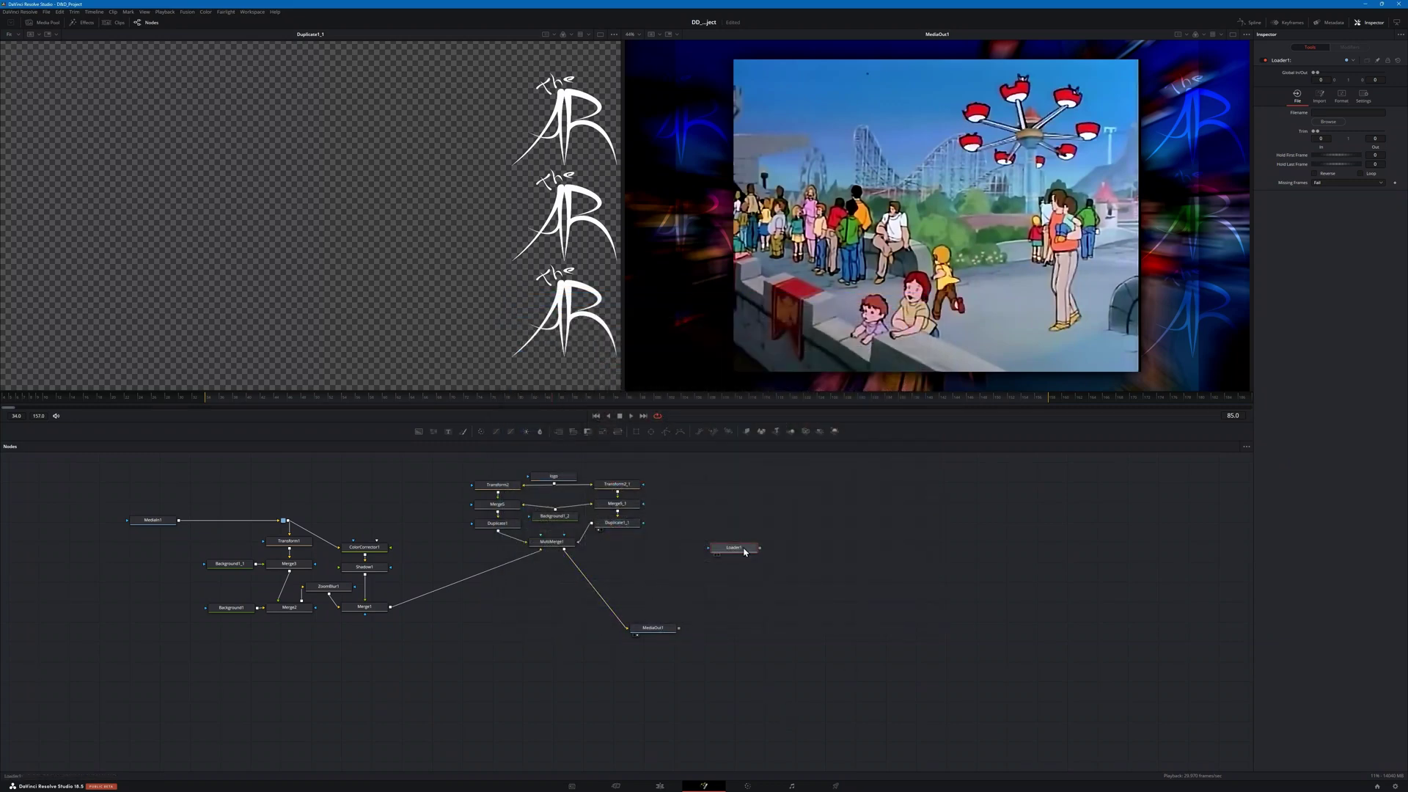
mouse_move(736, 552)
mouse_down()
mouse_move(742, 534)
mouse_move(738, 552)
mouse_up()
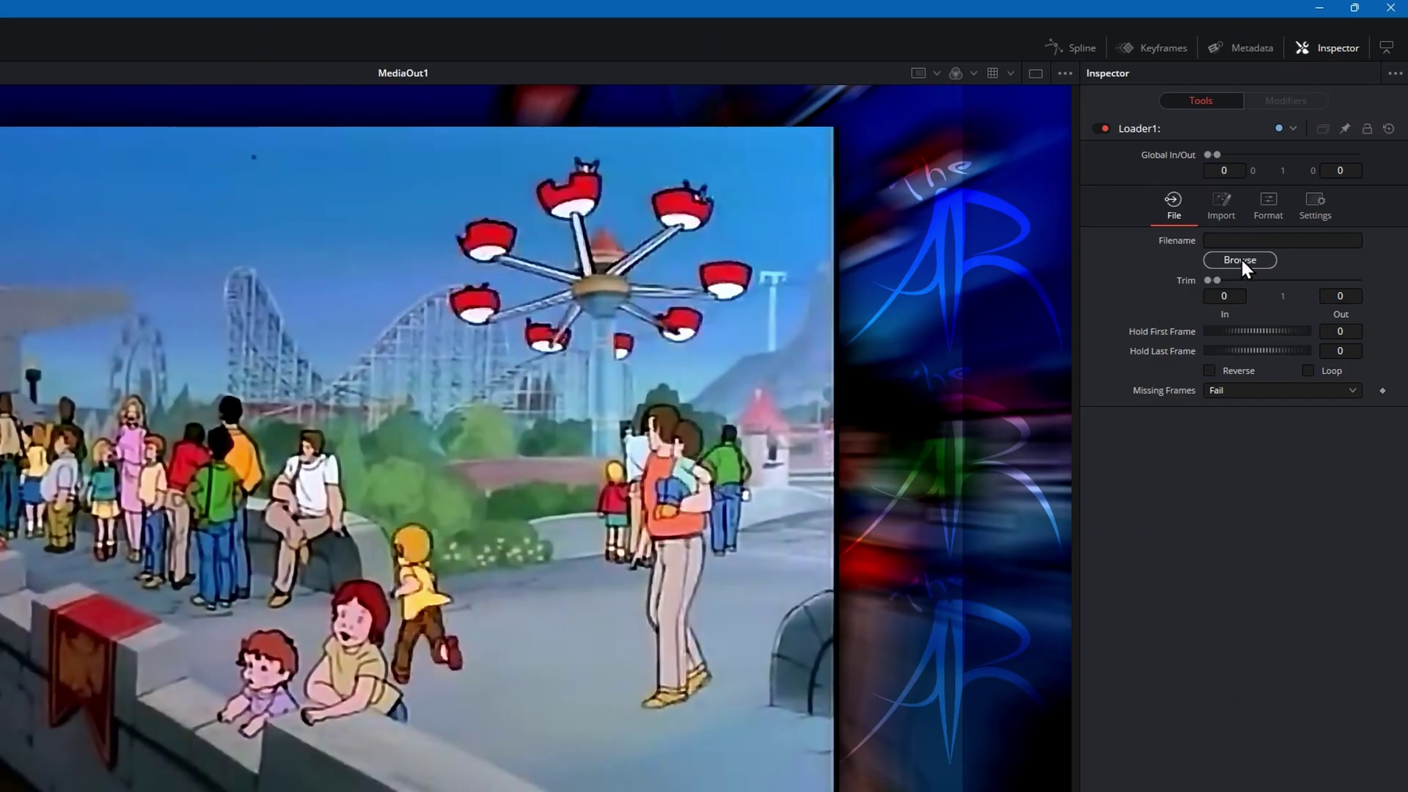
Step: Browse for the Loader's source file again, cancel the selection and delete the Loader node
click(1242, 263)
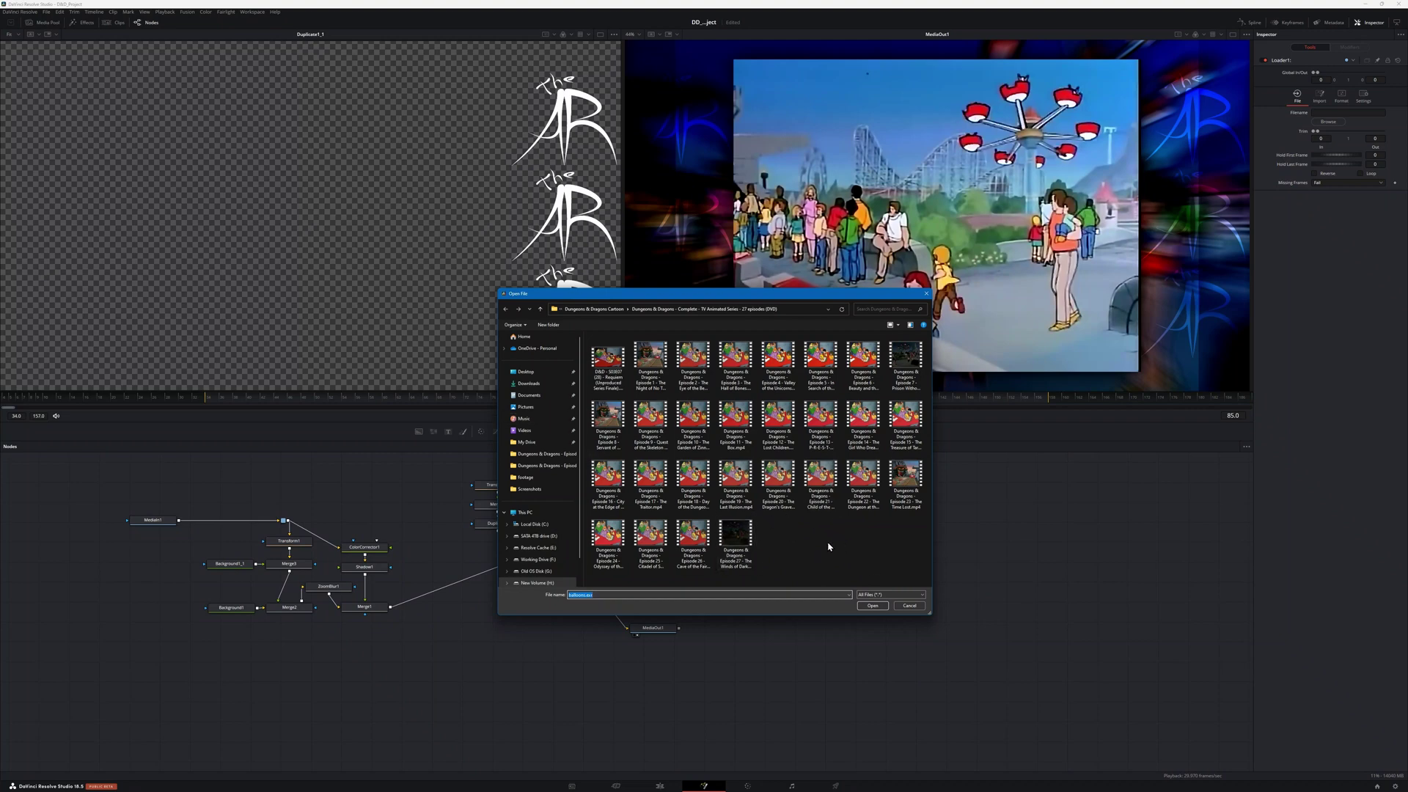
click(909, 606)
mouse_move(750, 555)
mouse_down()
mouse_move(812, 521)
mouse_move(775, 546)
mouse_up()
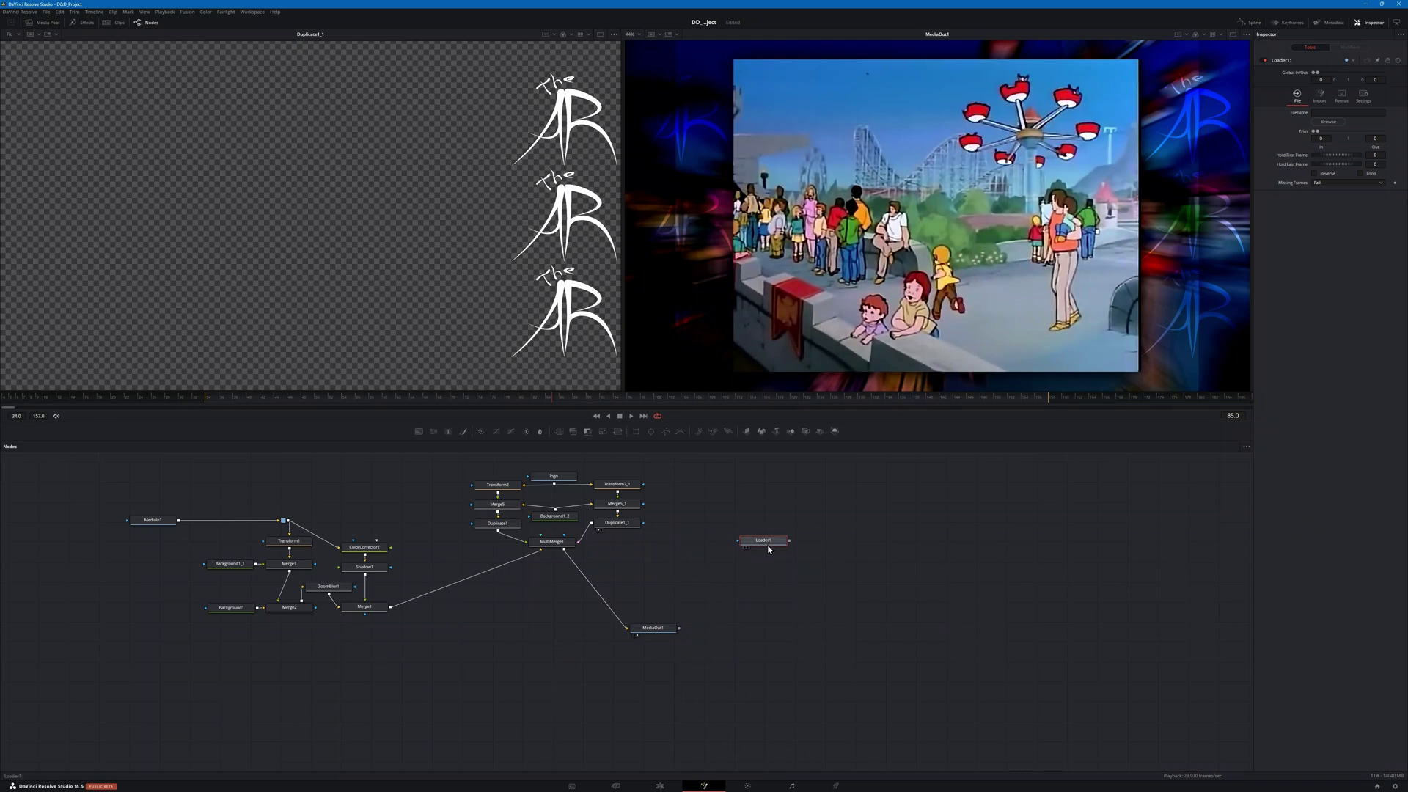
key(Delete)
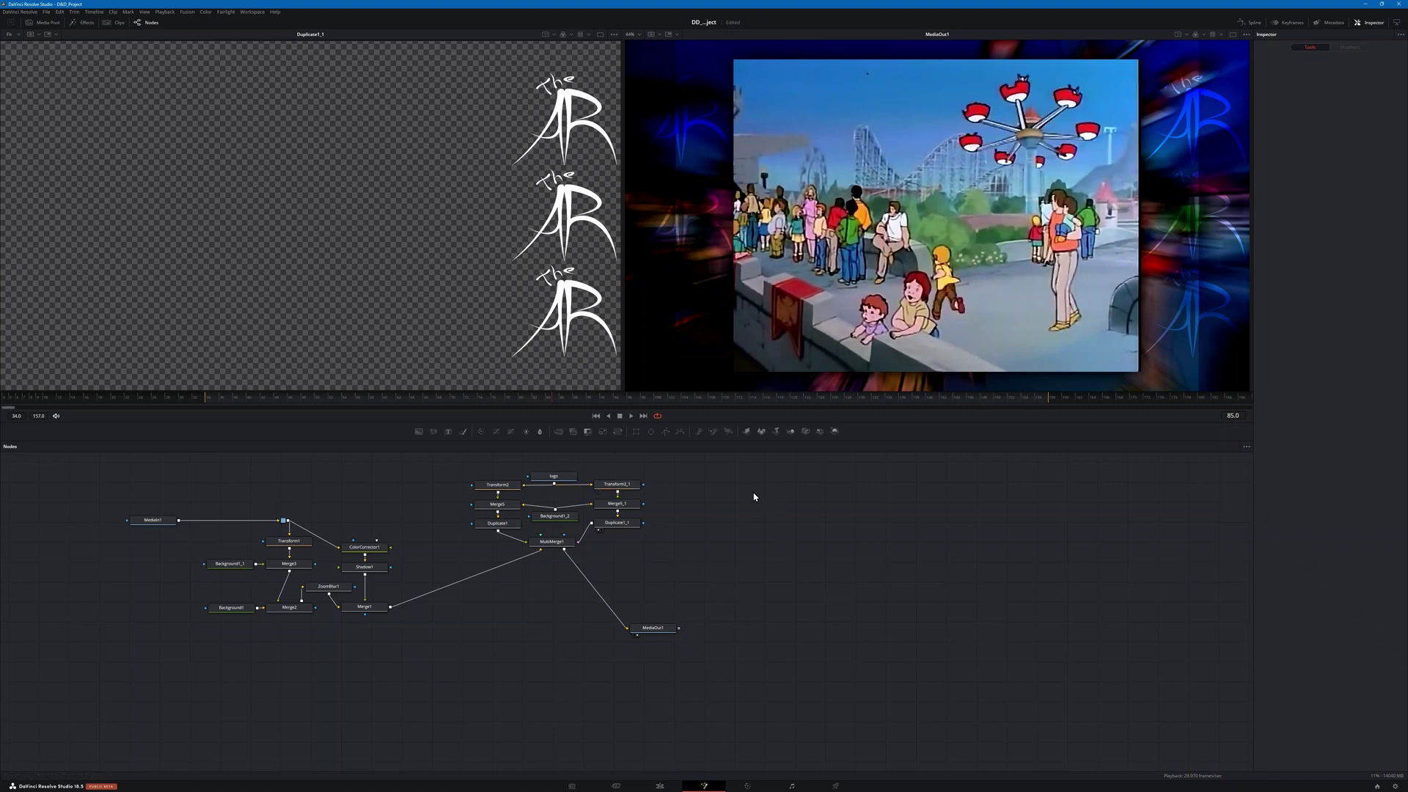
Step: Add the AR logo image from the media pool's logo bin to the node graph as a new input node
click(47, 23)
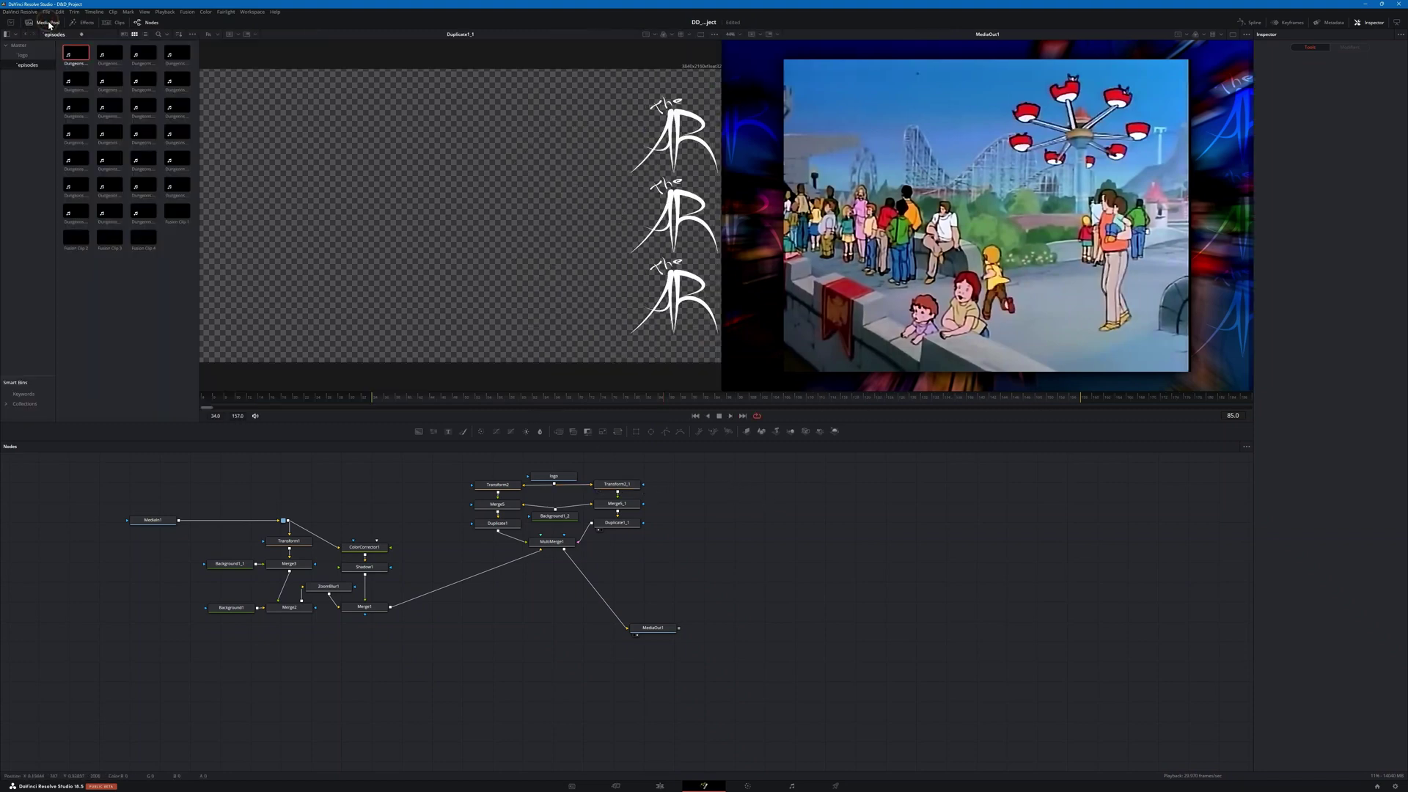
click(33, 57)
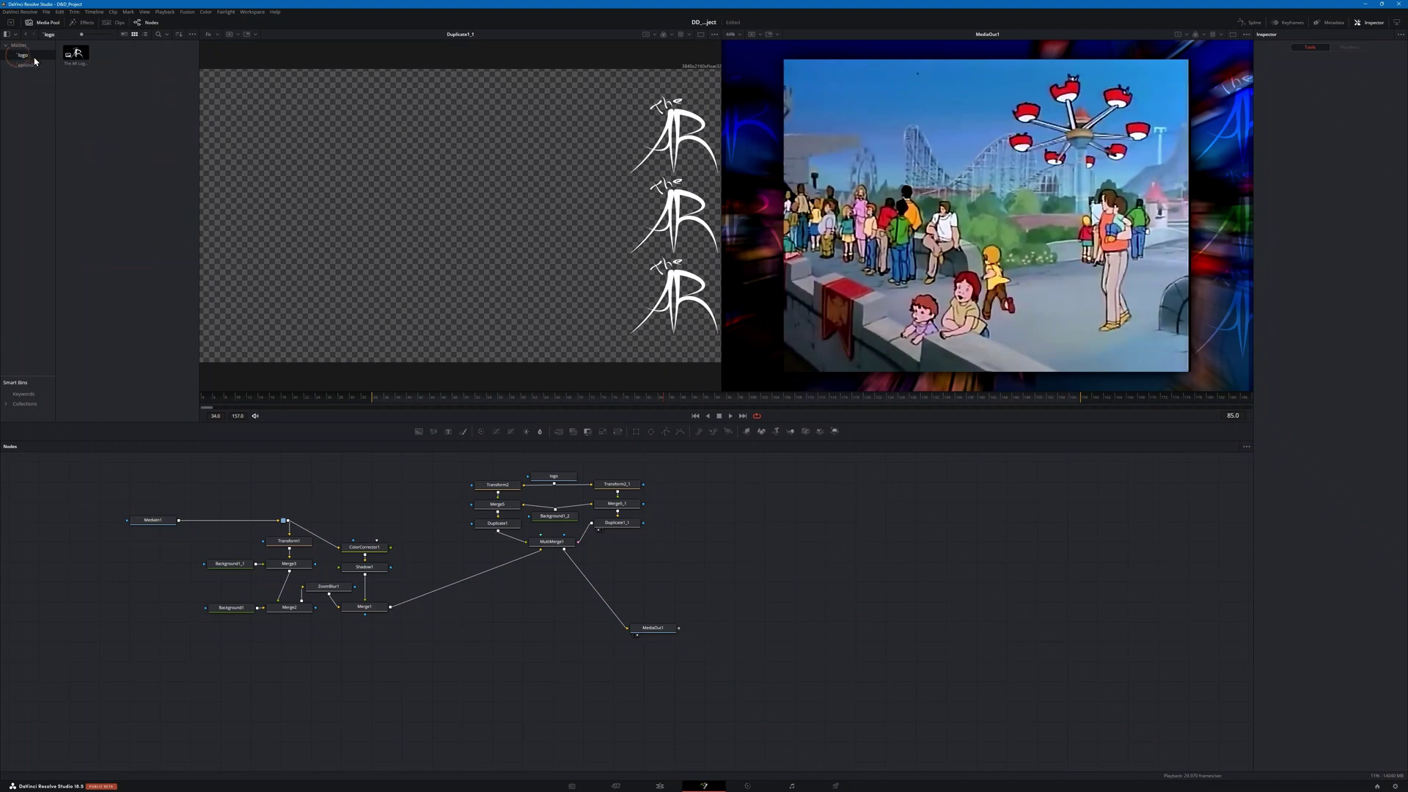
click(83, 68)
click(18, 45)
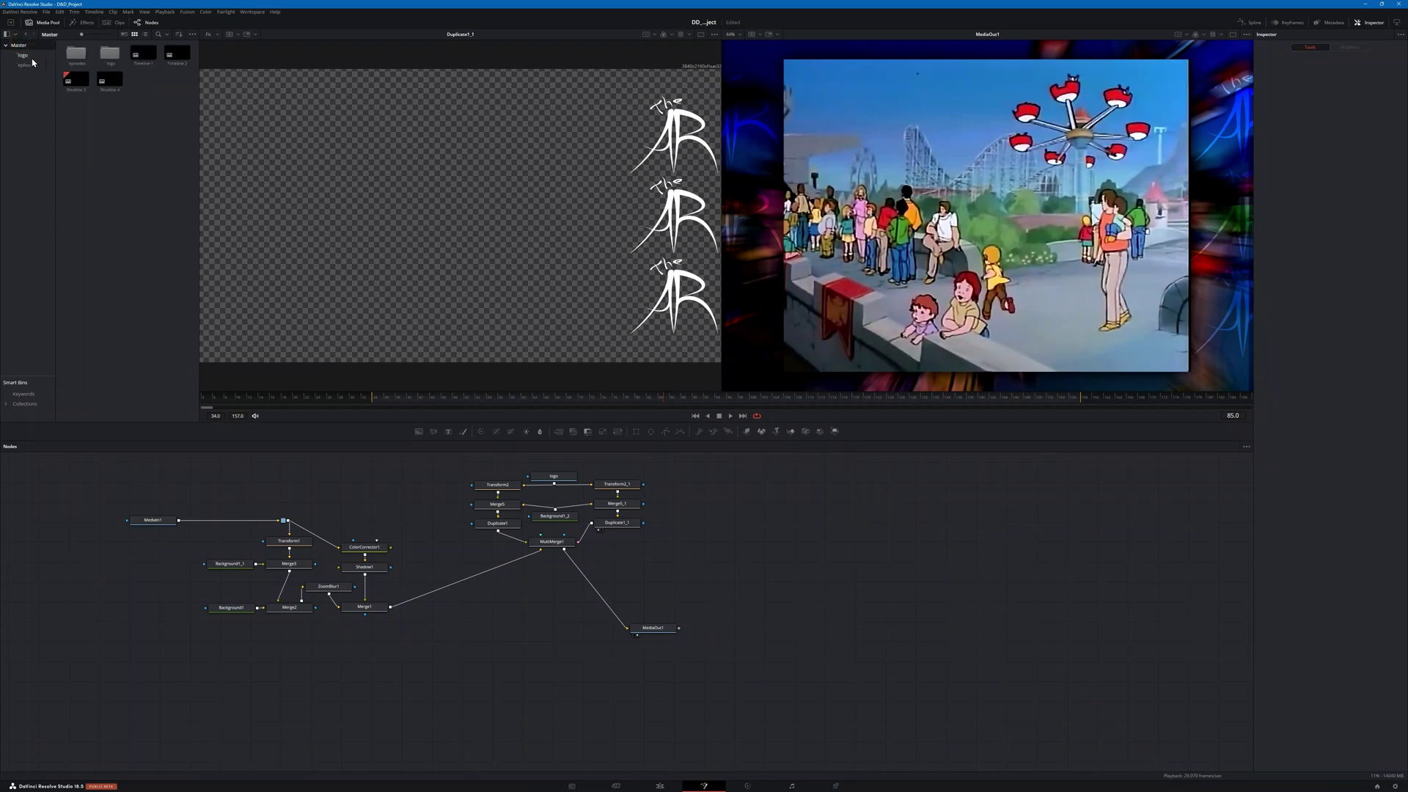
click(24, 55)
drag(76, 54, 717, 530)
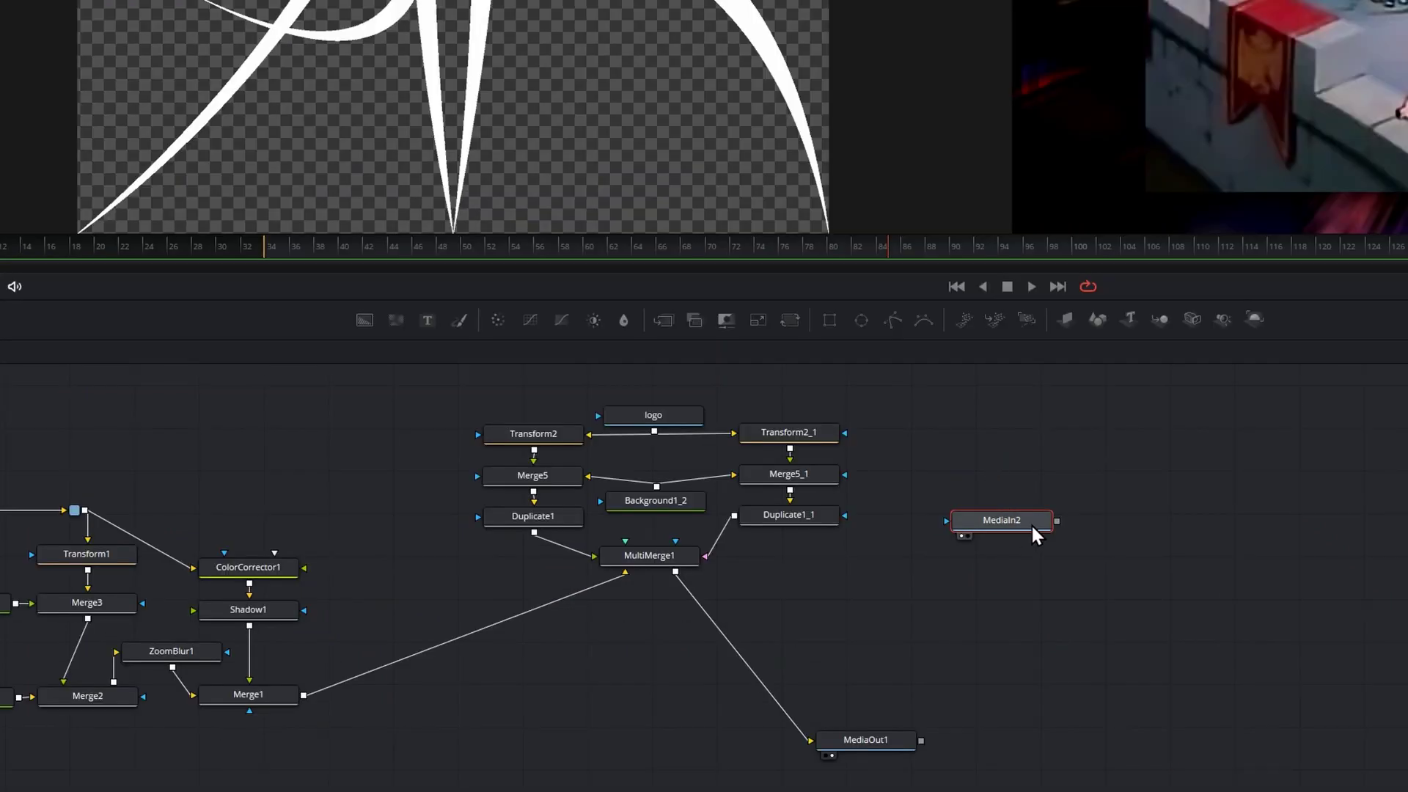
Step: Place MediaIn2 above the logo node, feed it into Transform2 and Transform2_1, and preview Merge5 and Duplicate1
drag(1031, 522, 732, 432)
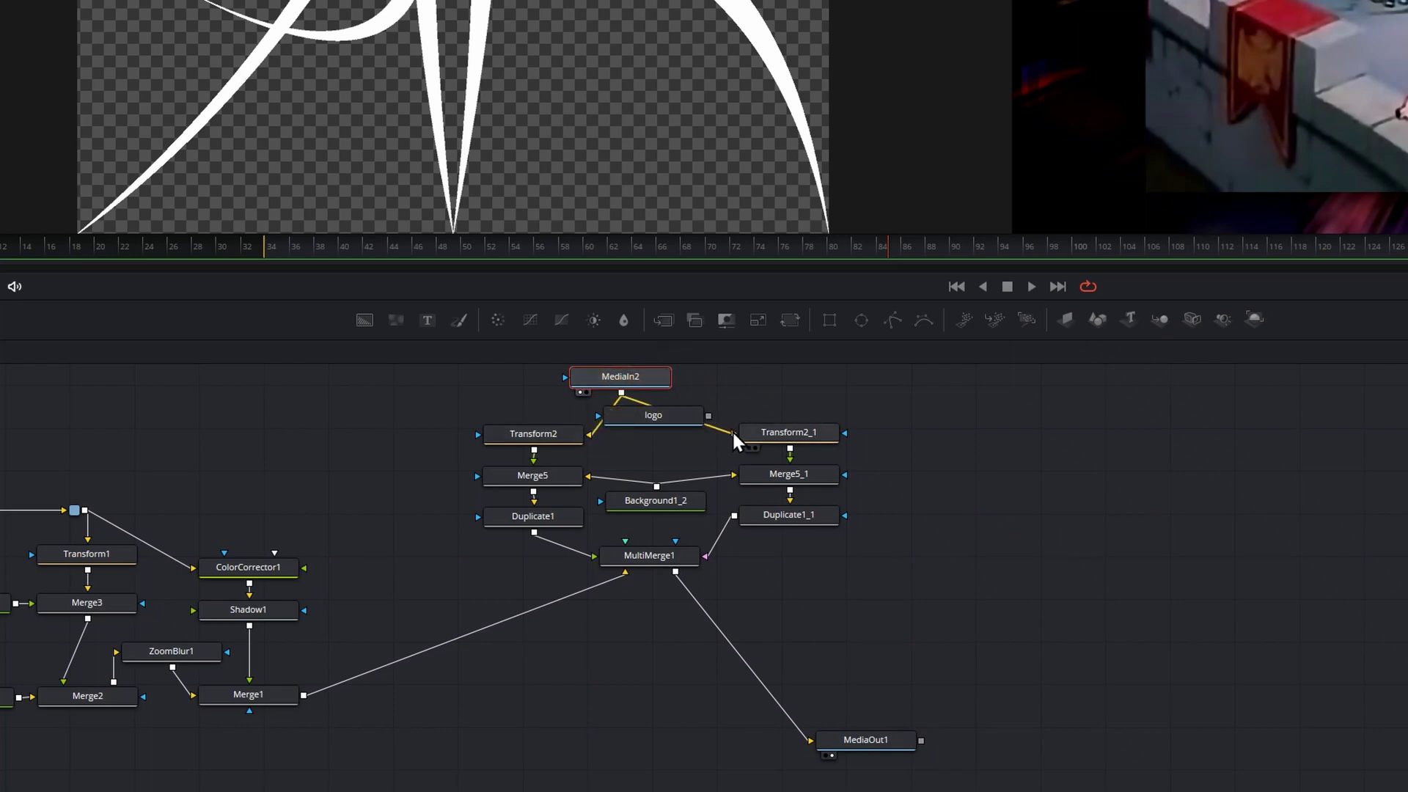
click(654, 555)
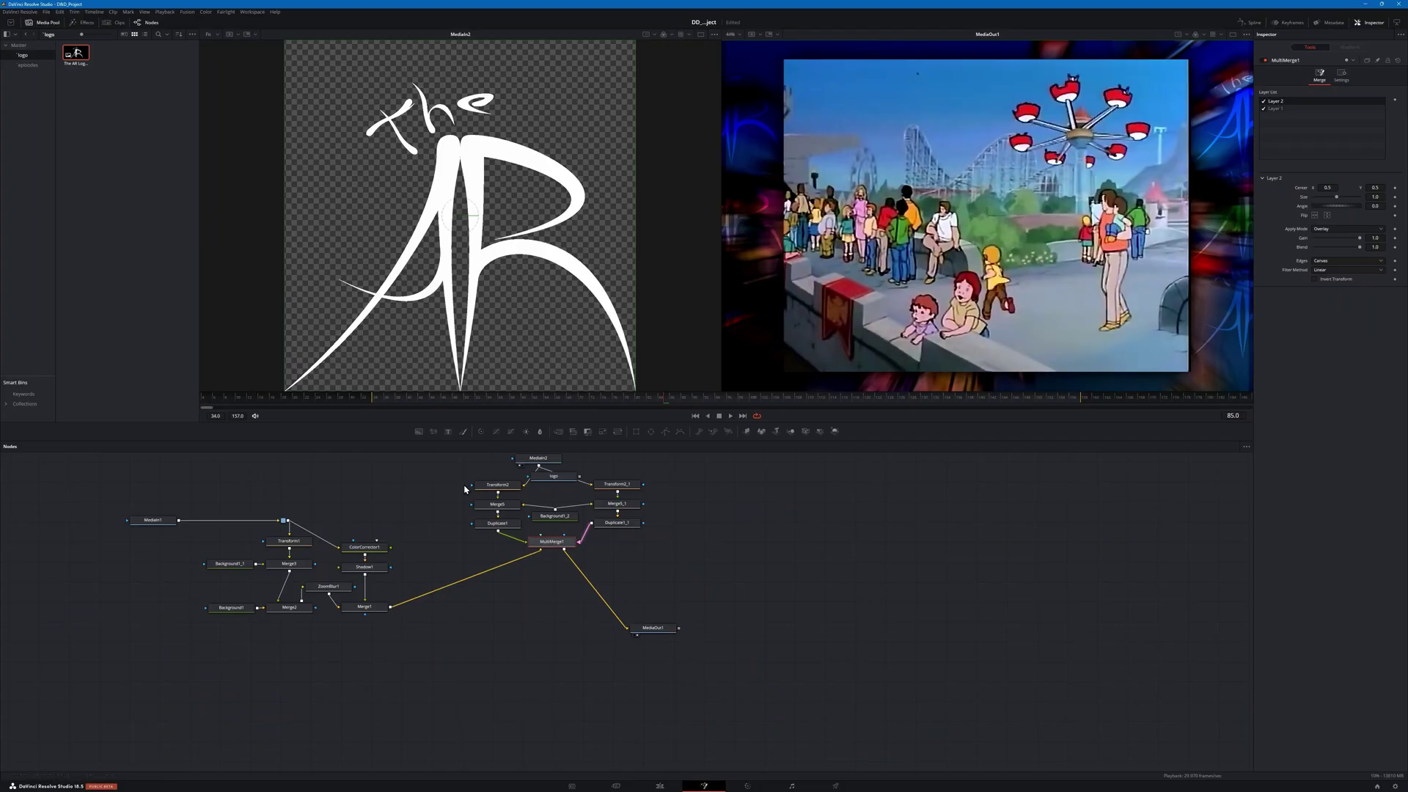
click(535, 436)
click(505, 506)
key(1)
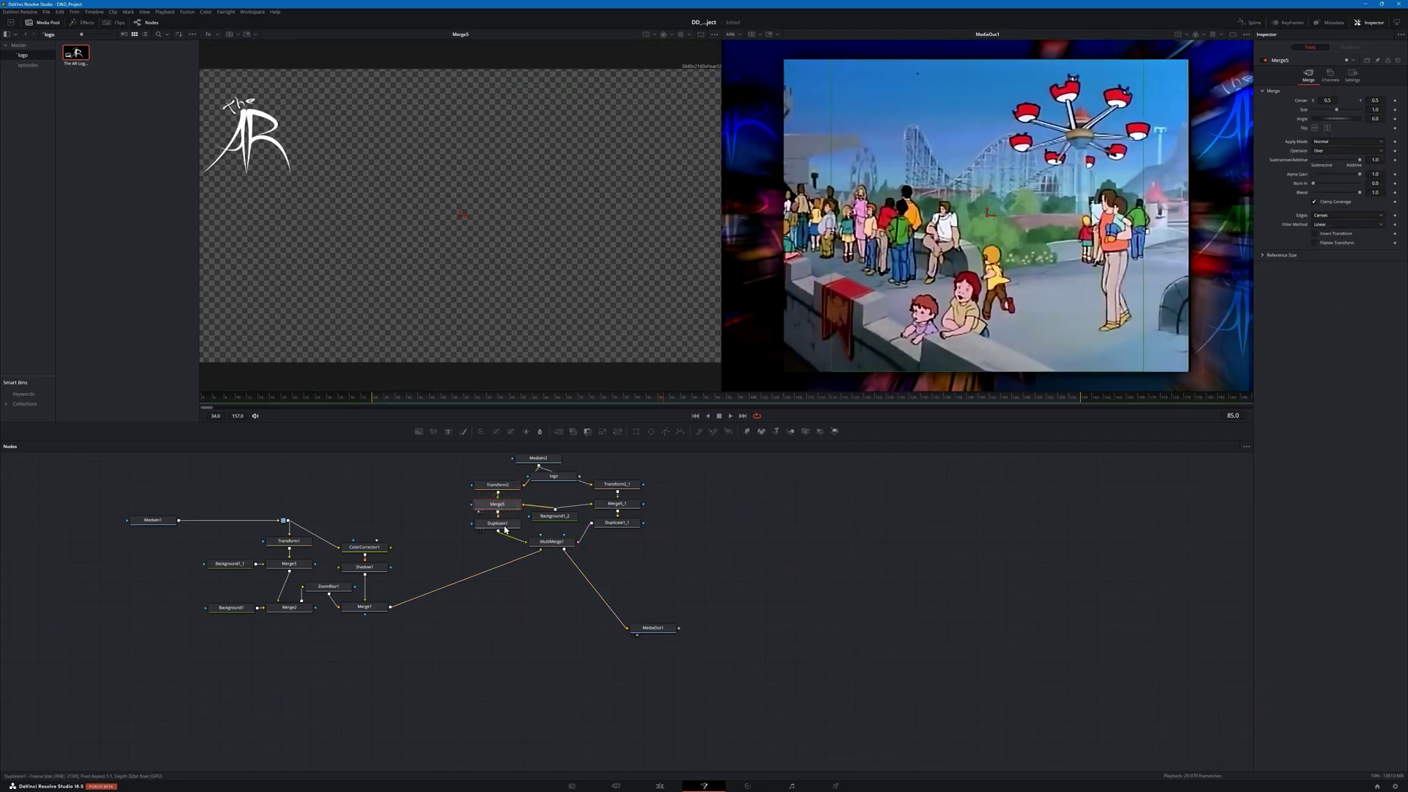
click(505, 525)
key(1)
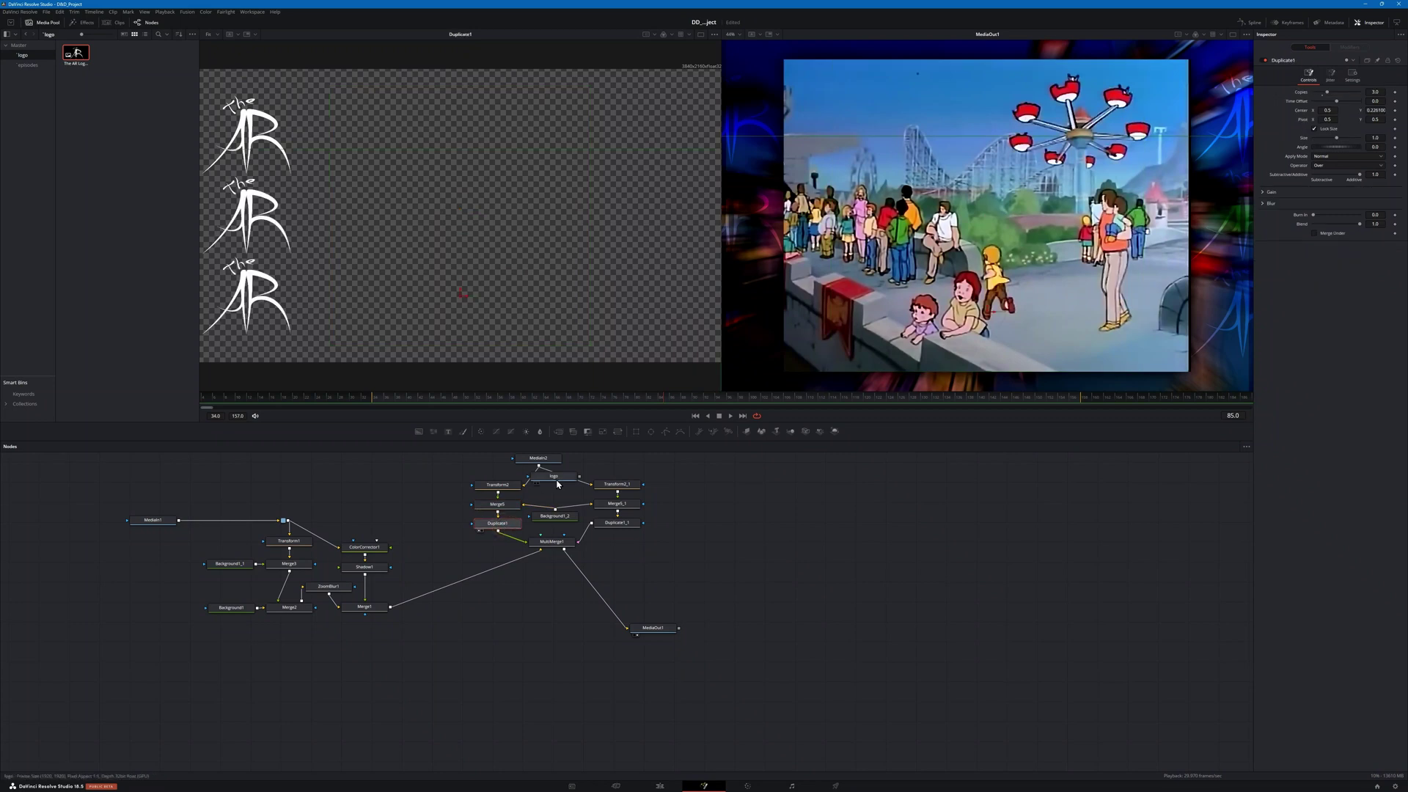
Step: Reconnect the original logo node to both Transform2 nodes and delete MediaIn2
drag(538, 469, 538, 473)
click(538, 459)
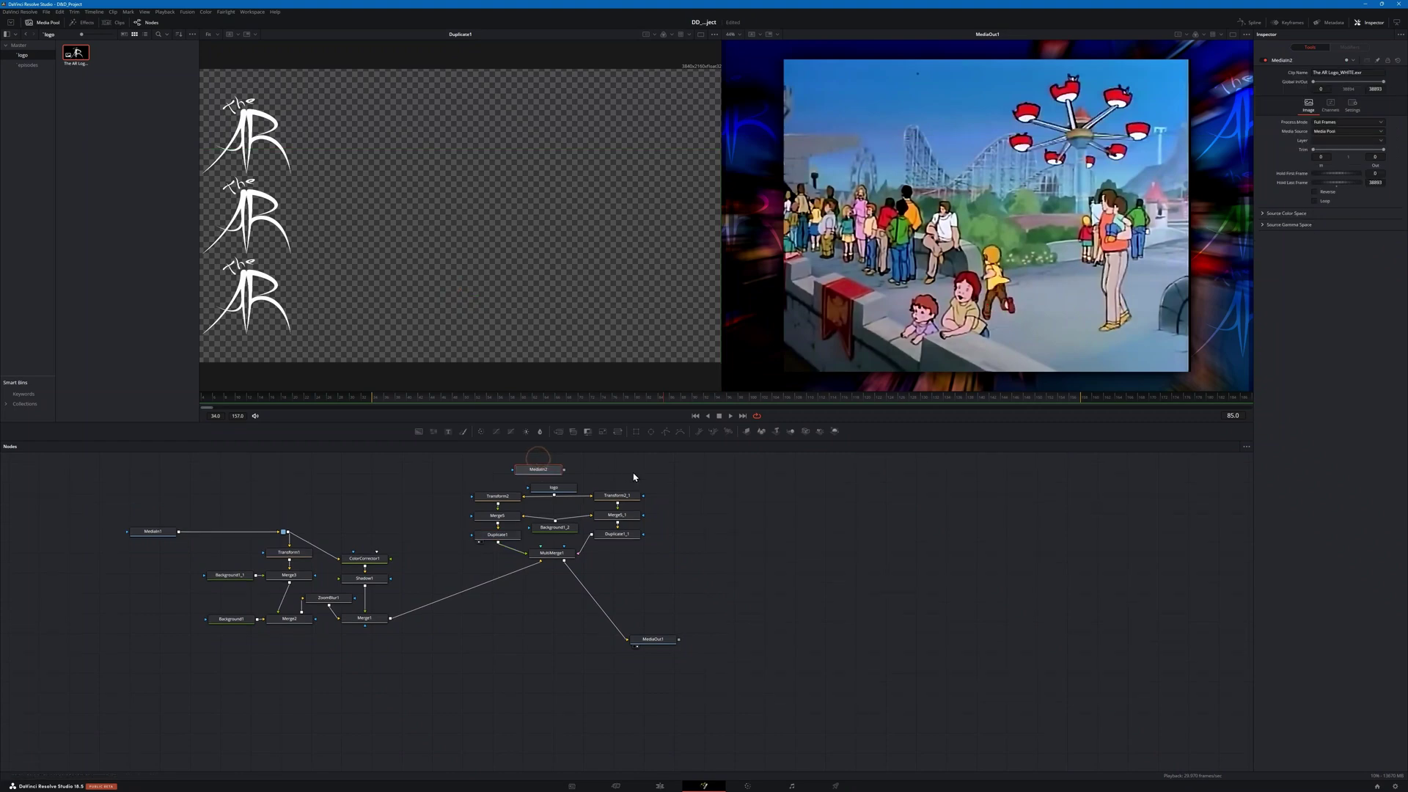
key(Delete)
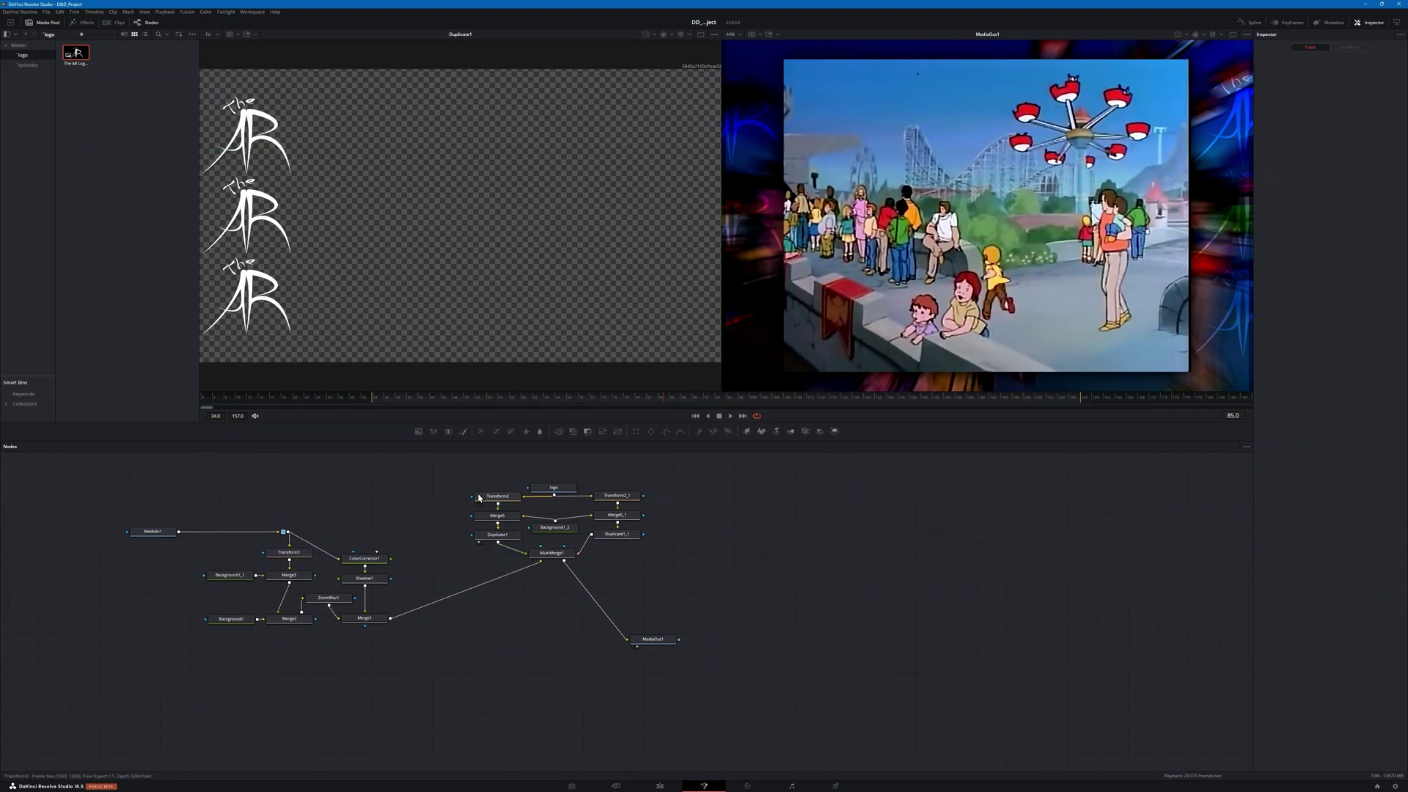
Step: Move the logo node slightly higher above Transform2 and Transform2_1, and select MediaIn1
drag(559, 491, 560, 484)
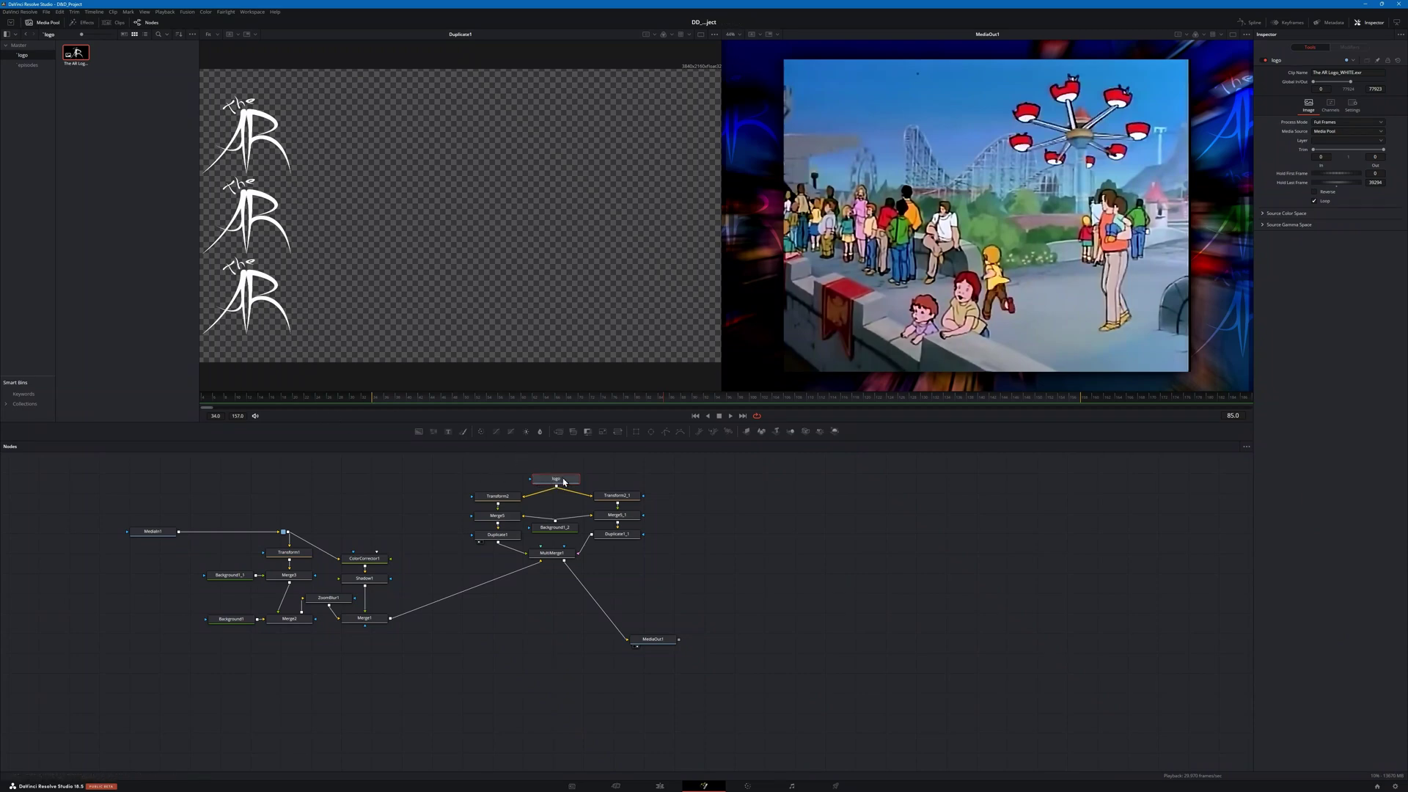
click(392, 504)
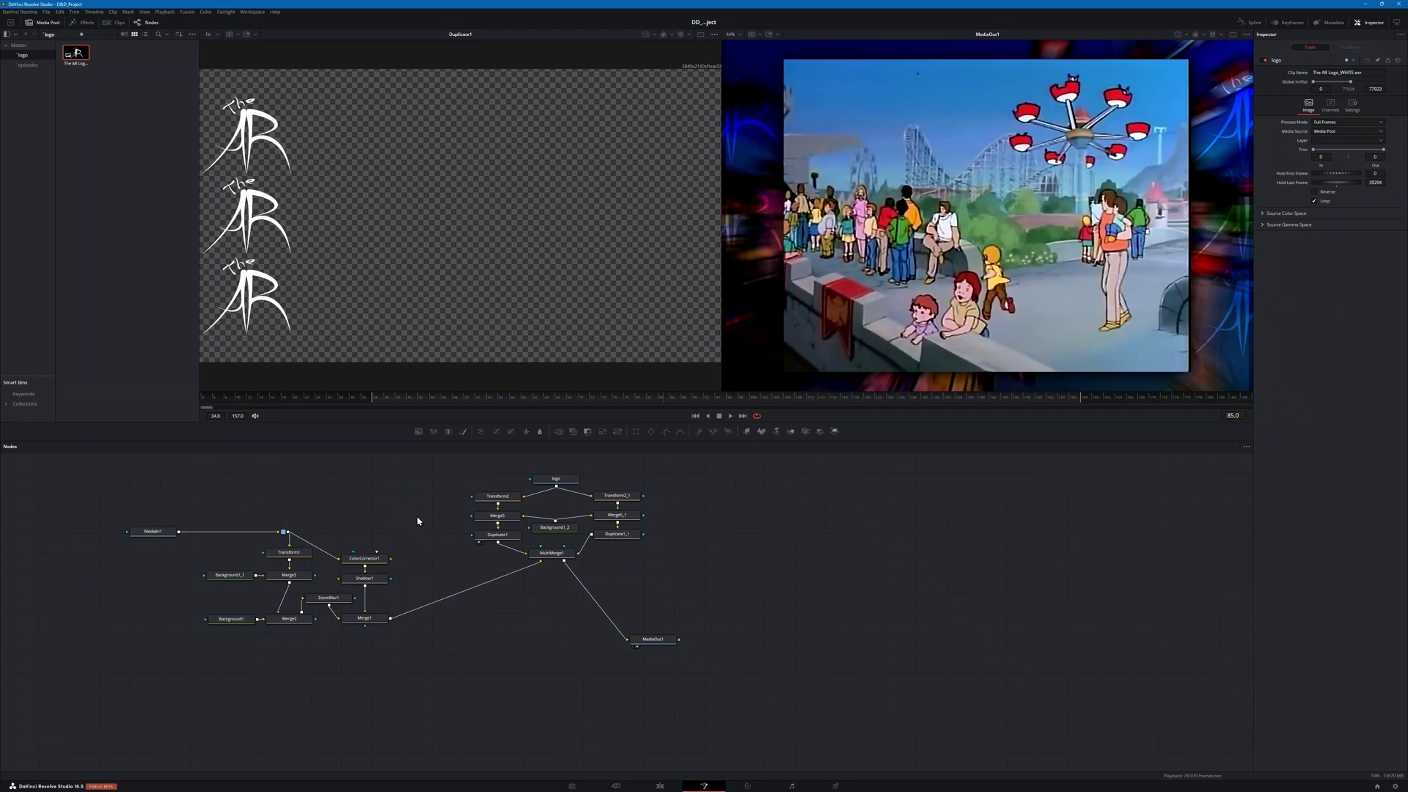
click(153, 533)
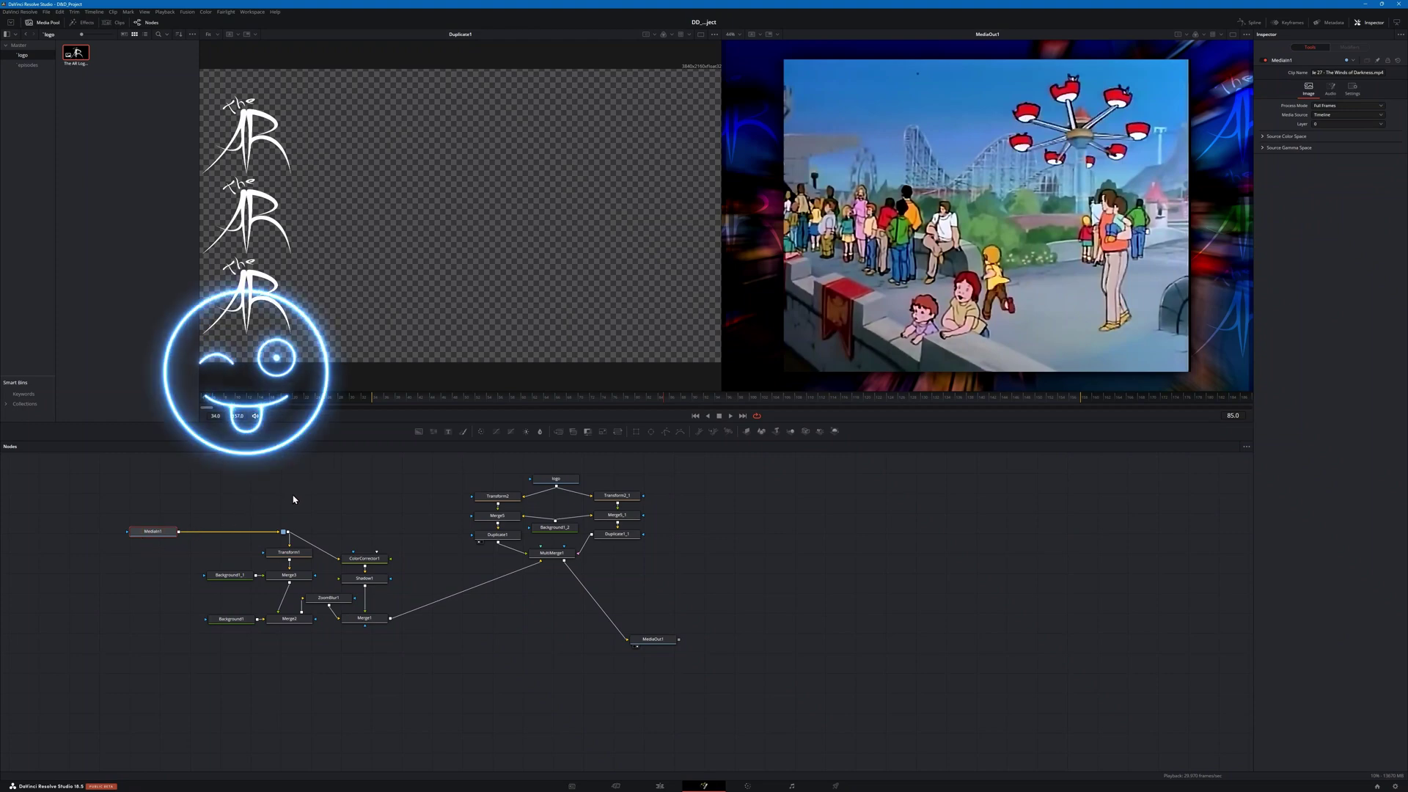
Step: Show the MediaIn1 node in the first viewer and play the clip from the start of its render range
drag(147, 535, 204, 541)
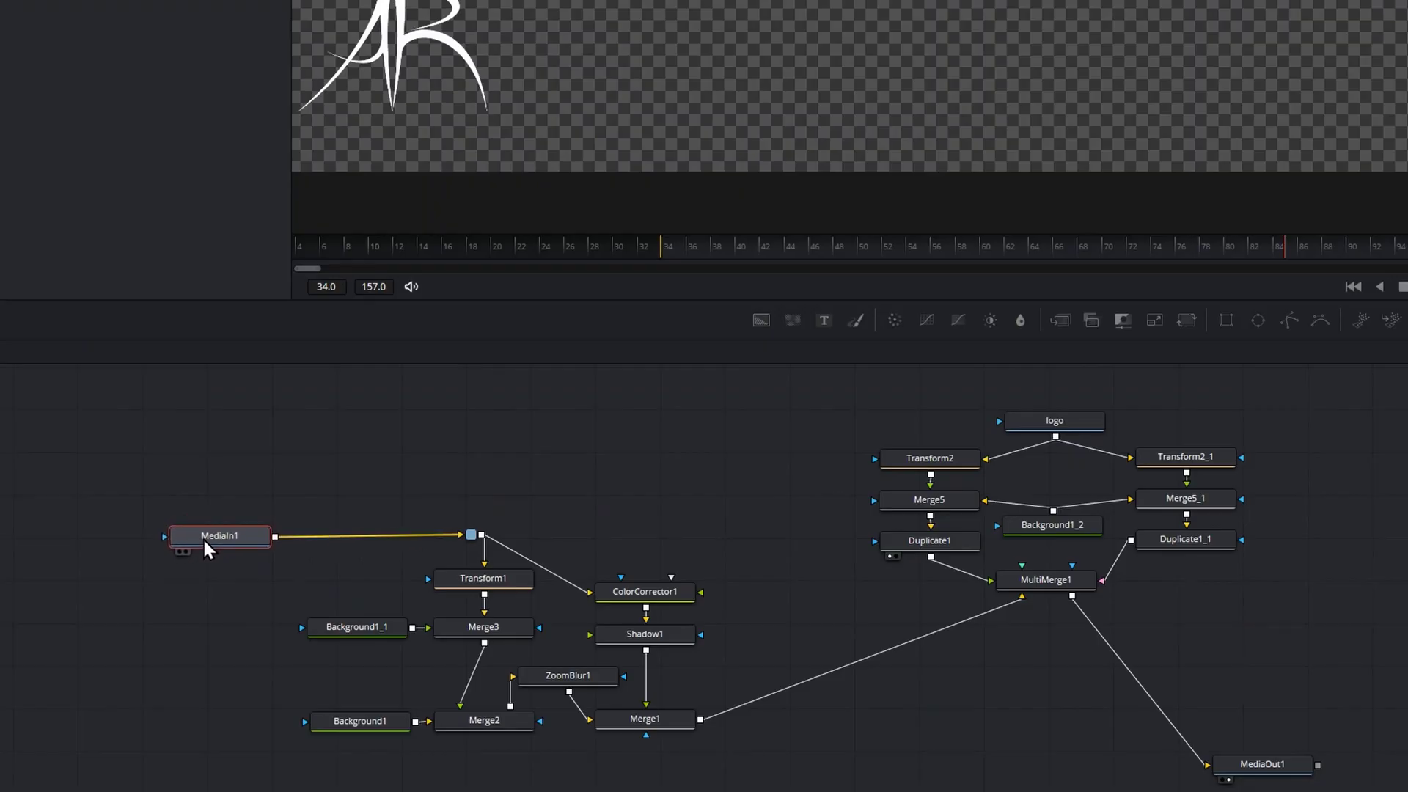
key(1)
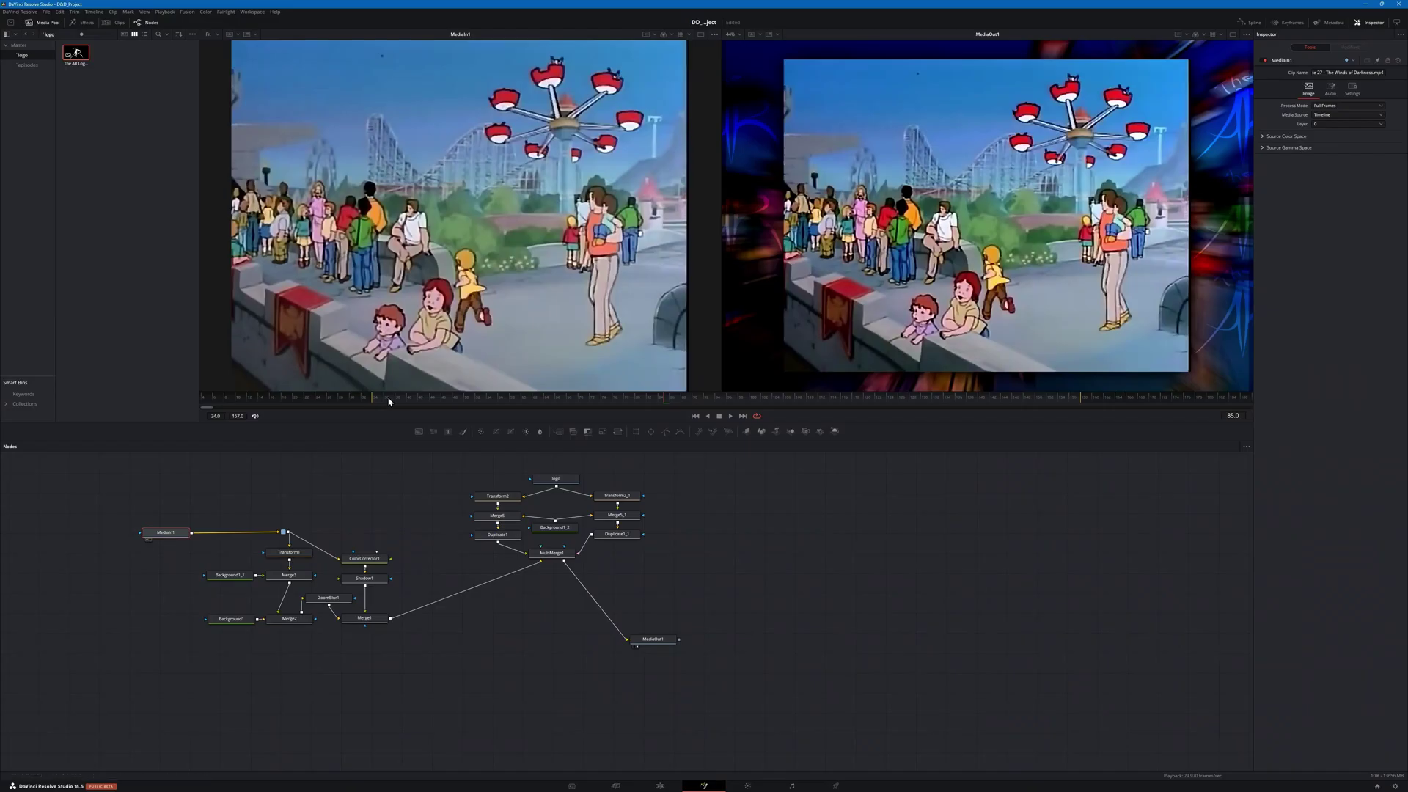
drag(698, 245, 777, 246)
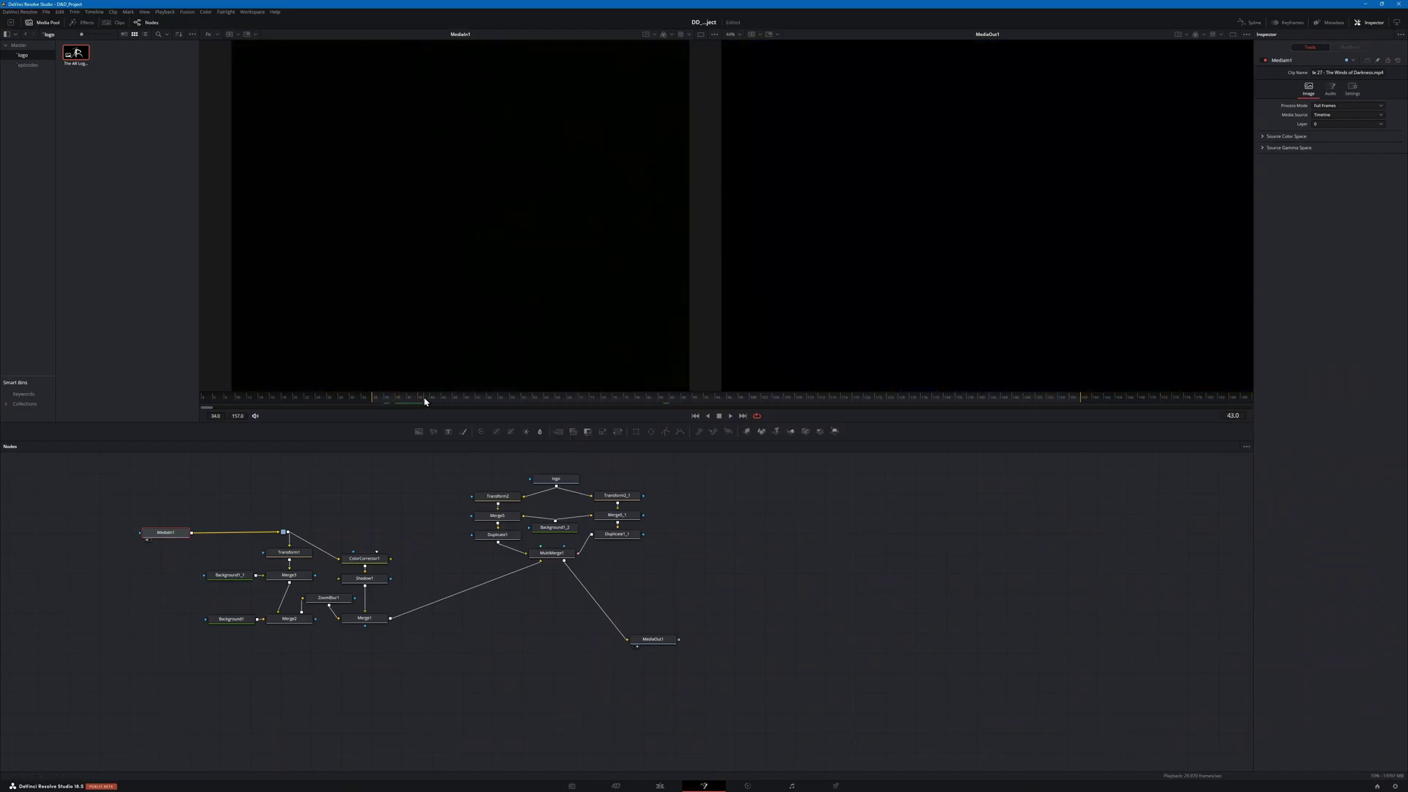
click(374, 402)
key(space)
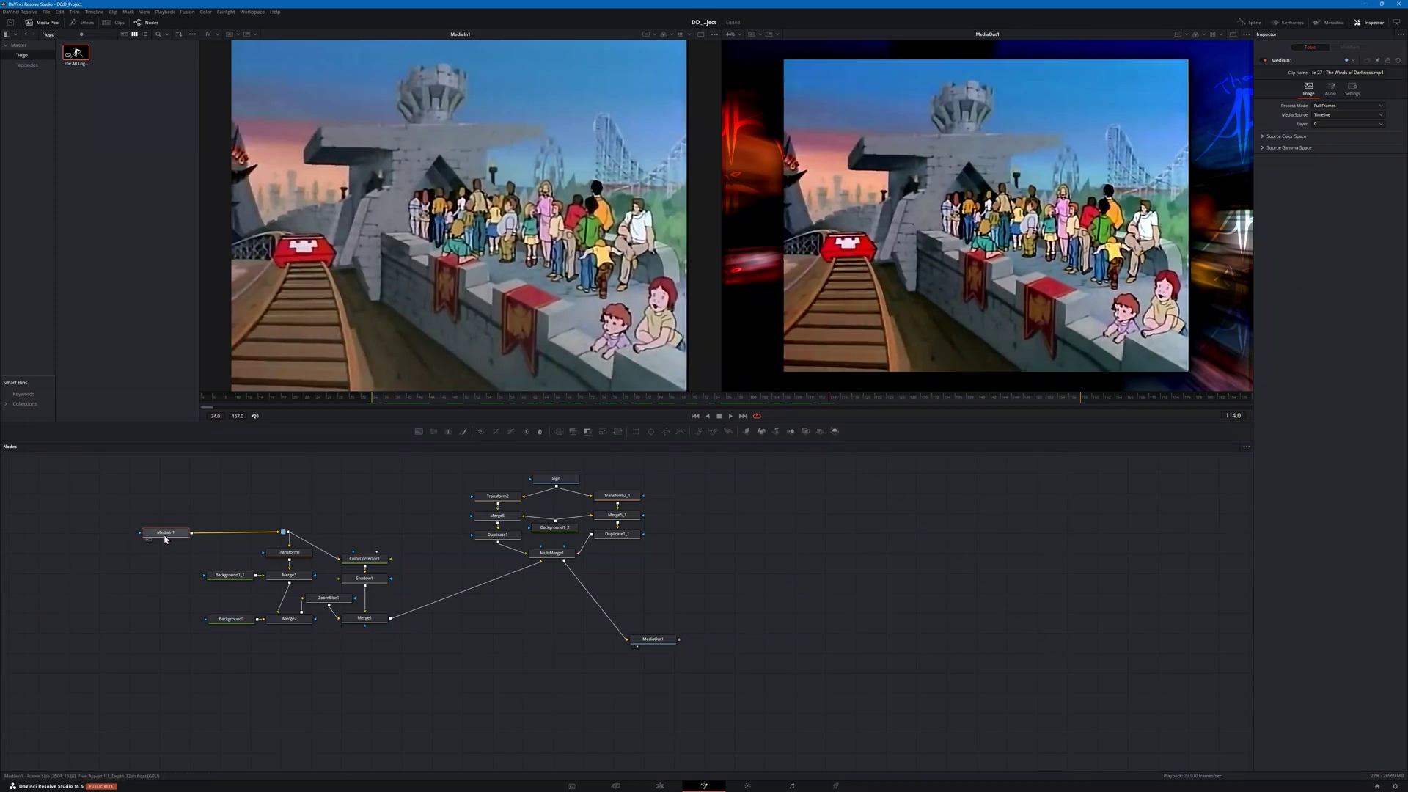
mouse_move(167, 536)
Step: Turn off Super Scale for the Winds of Darkness clip on the Edit page and check MediaIn1's frame size in Fusion
click(660, 786)
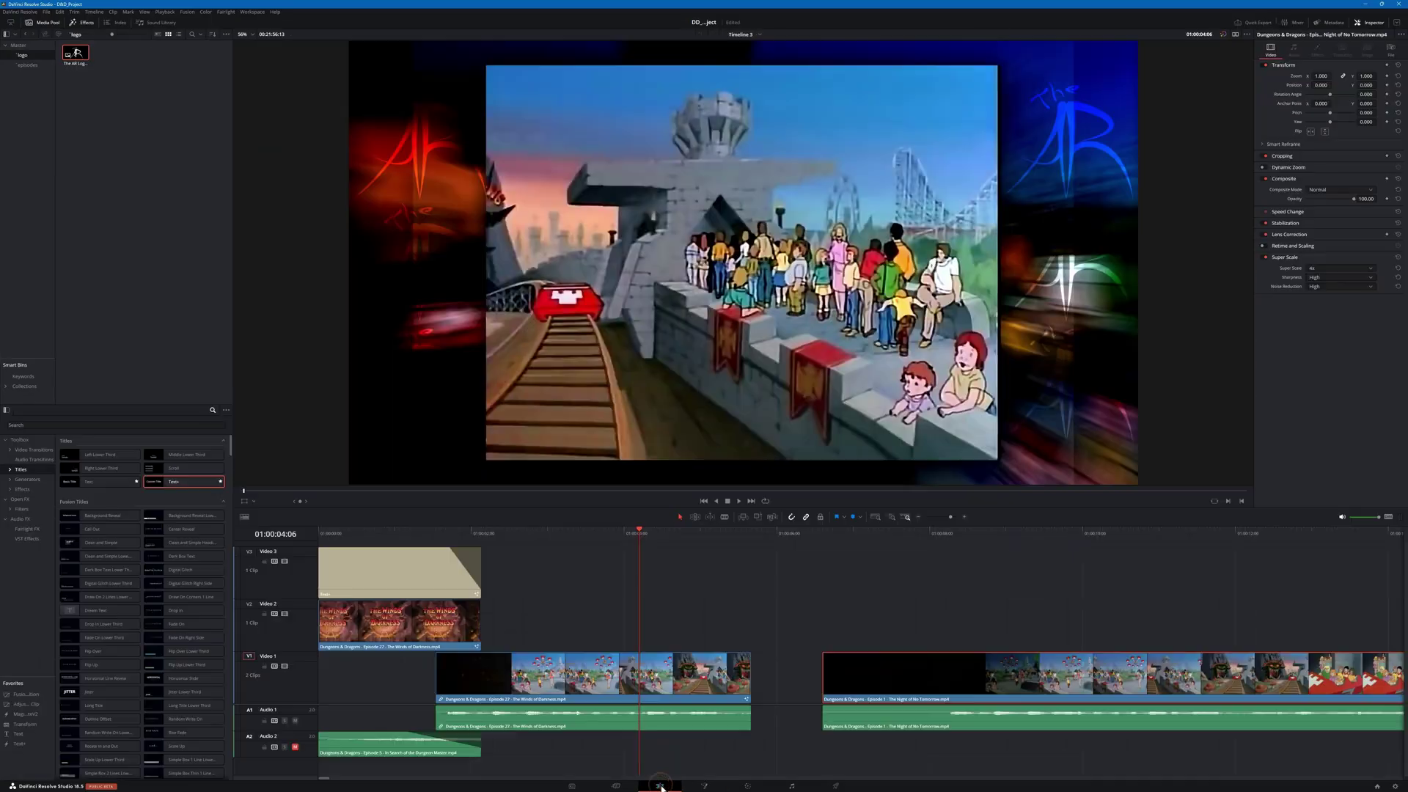
click(600, 671)
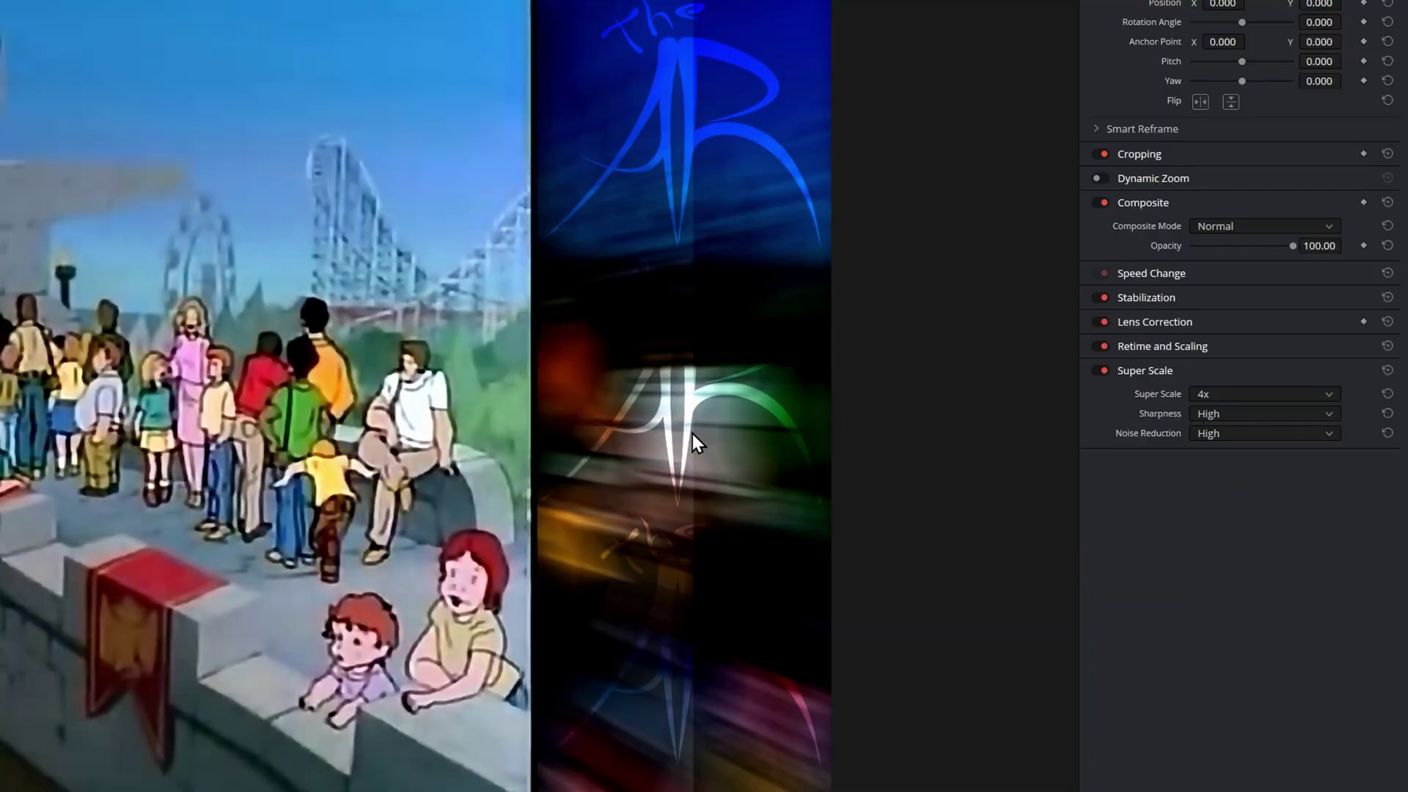
click(1327, 394)
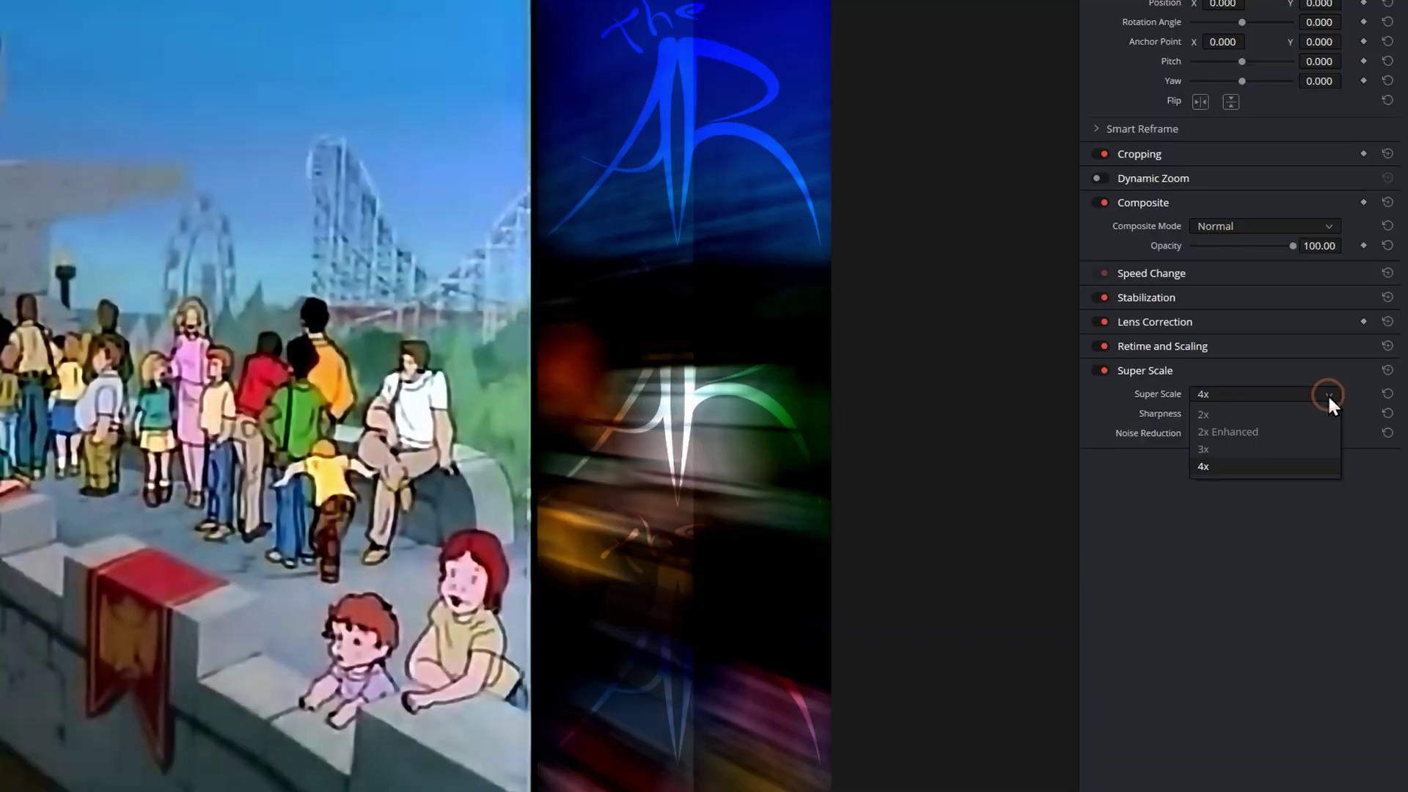
click(1297, 597)
click(1100, 370)
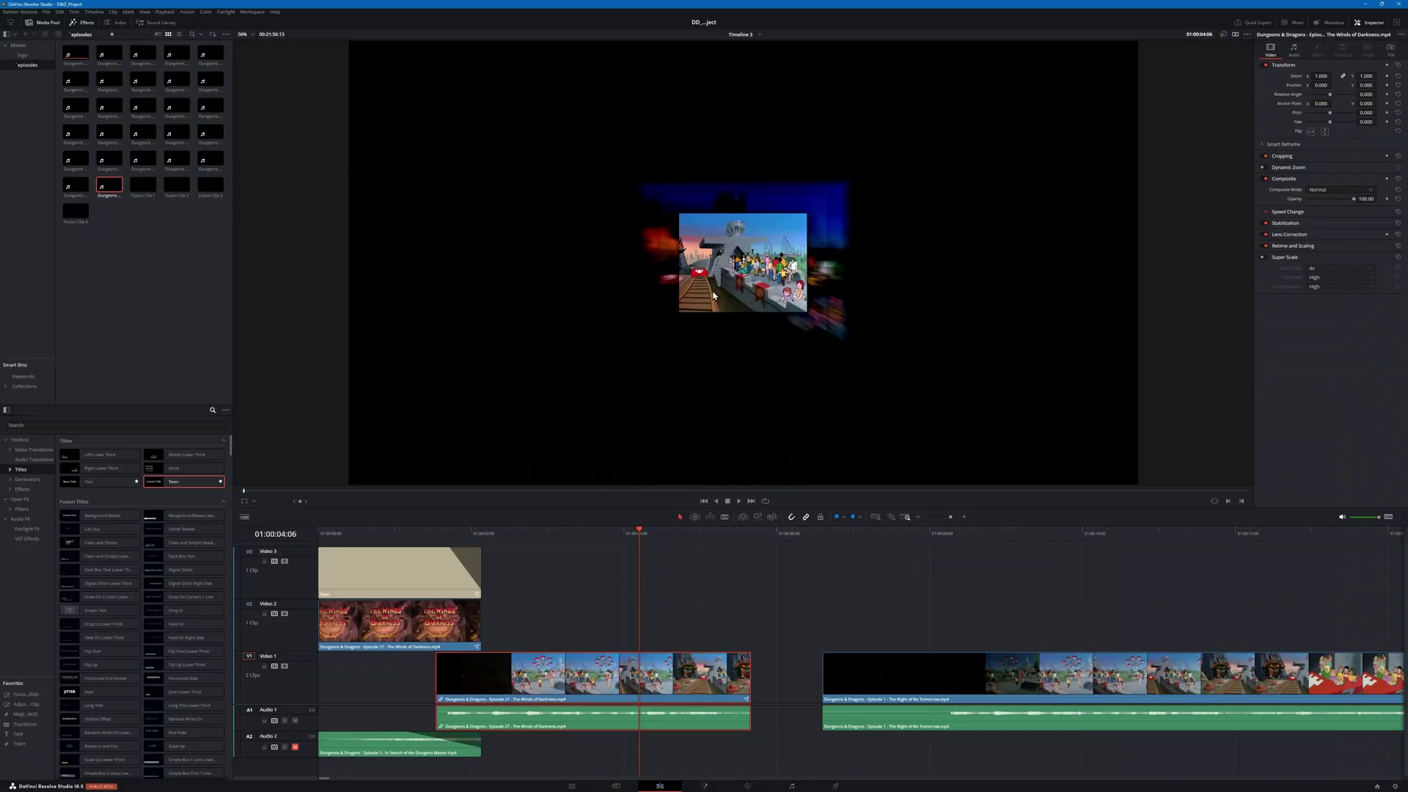
click(704, 785)
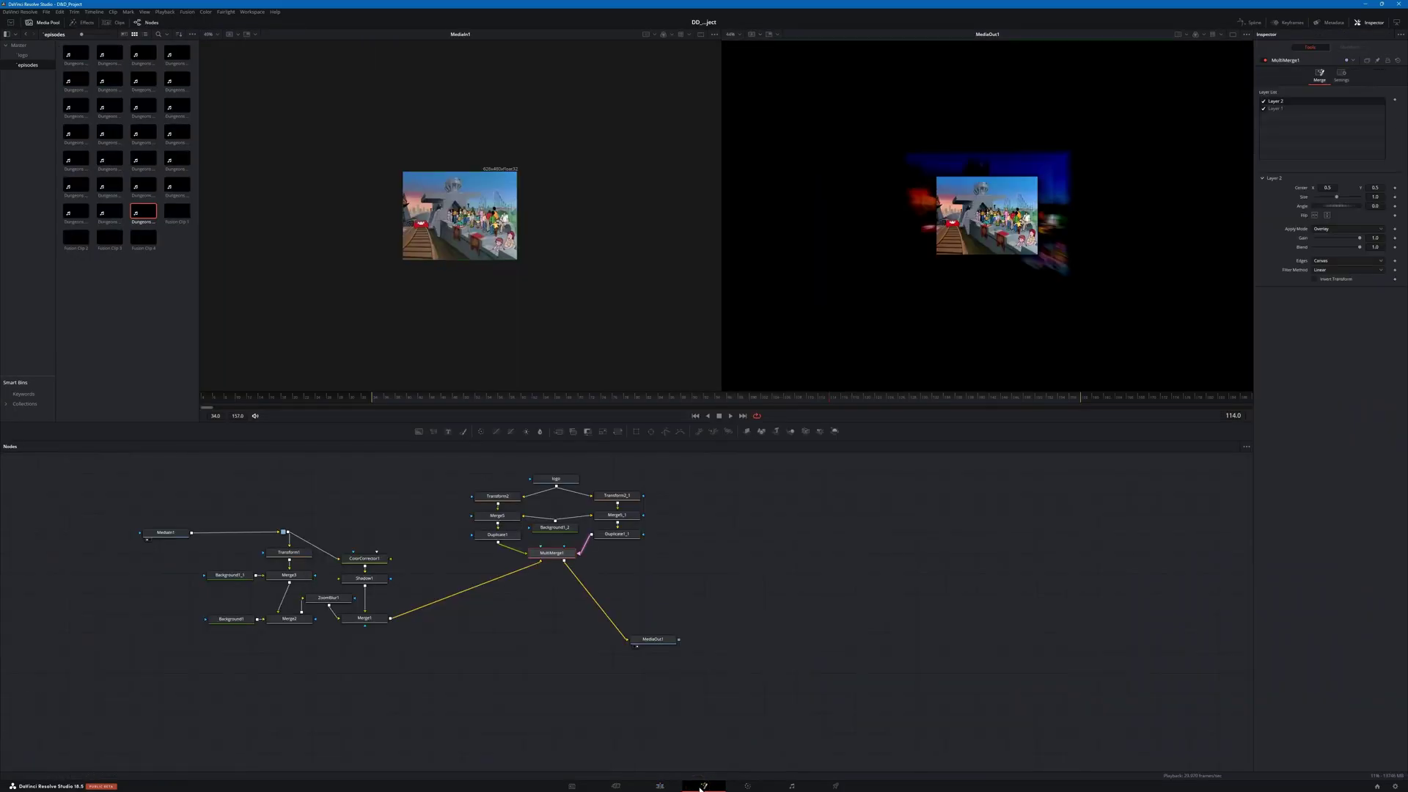
mouse_move(167, 538)
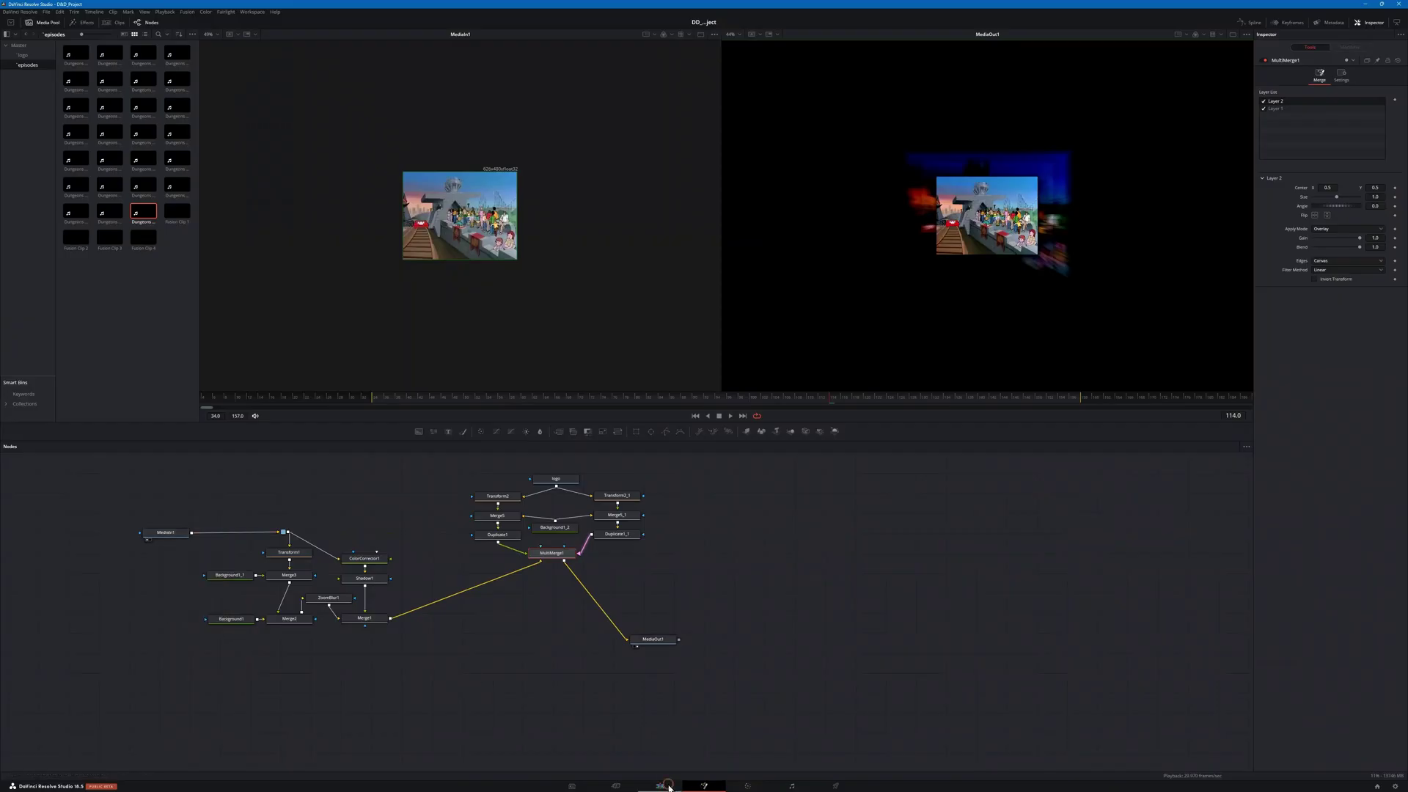
Step: Turn Super Scale back on for the Winds of Darkness clip and inspect MediaIn1's frame size in Fusion
click(669, 788)
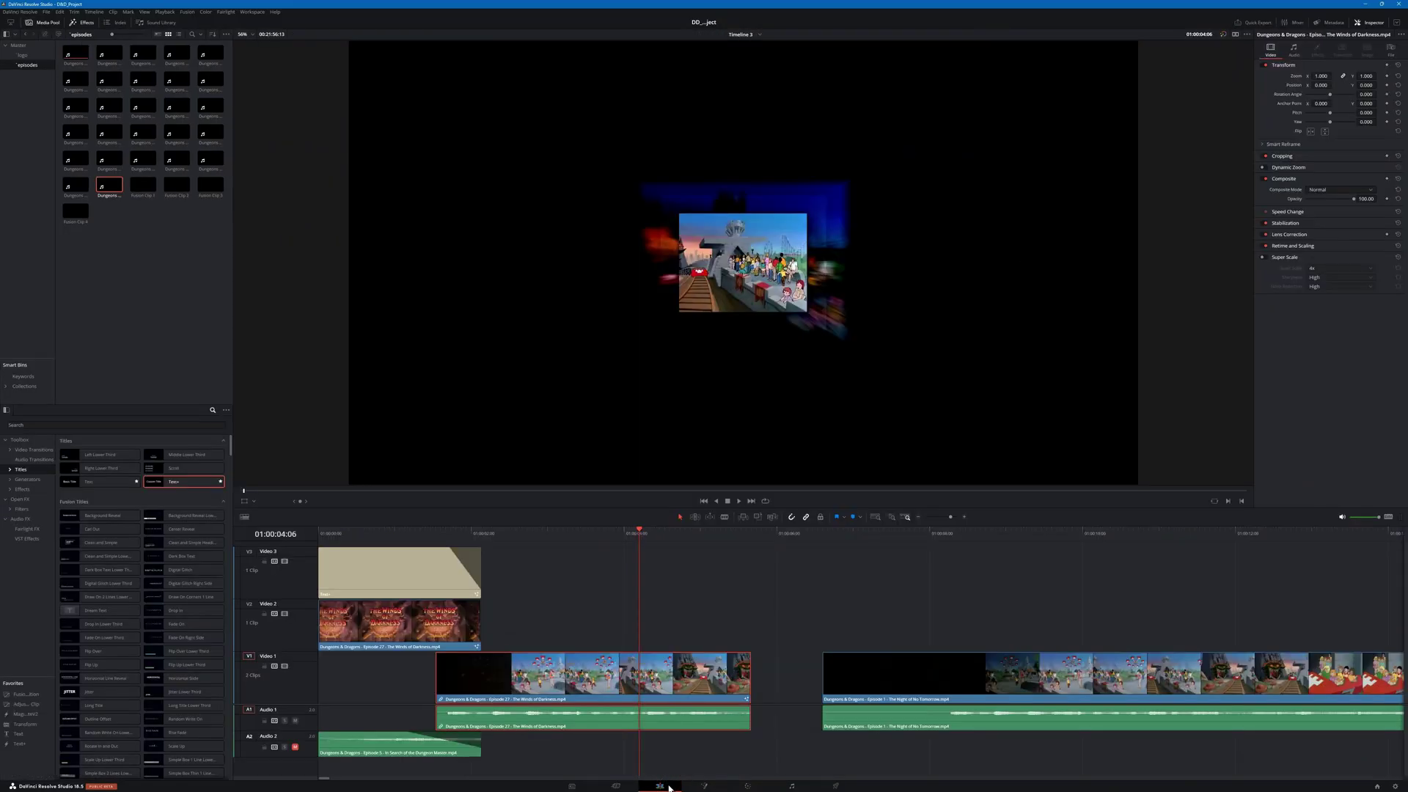
click(1264, 257)
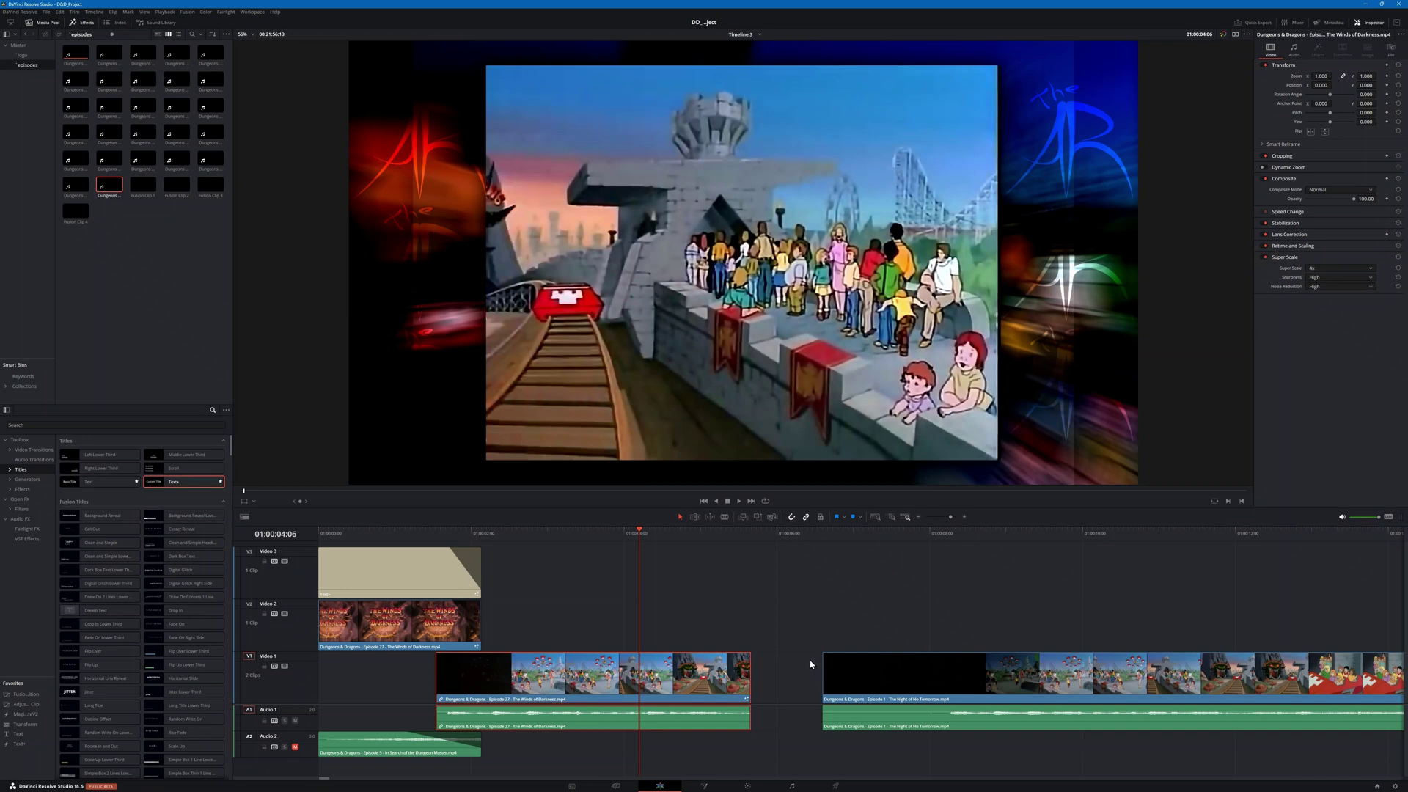
click(704, 787)
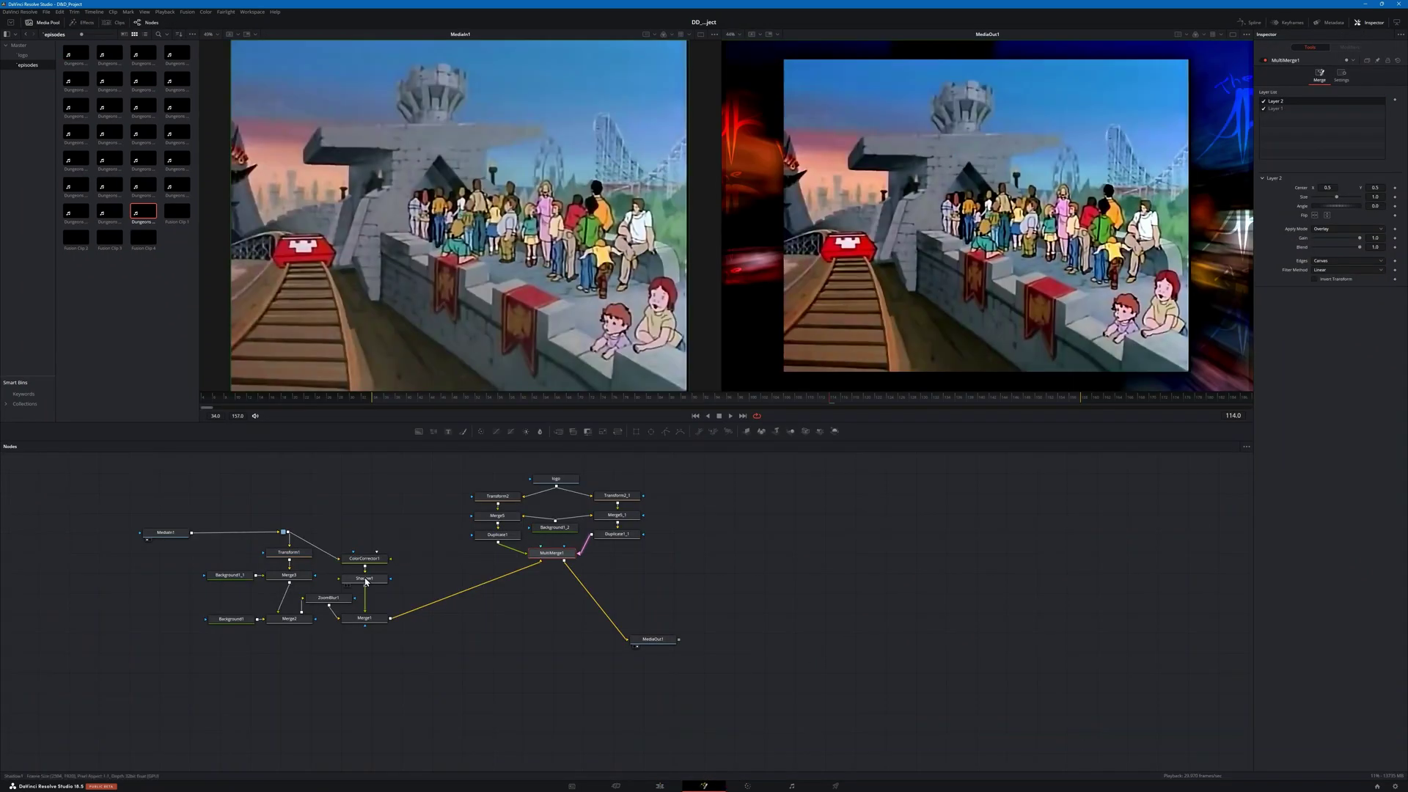
mouse_move(176, 535)
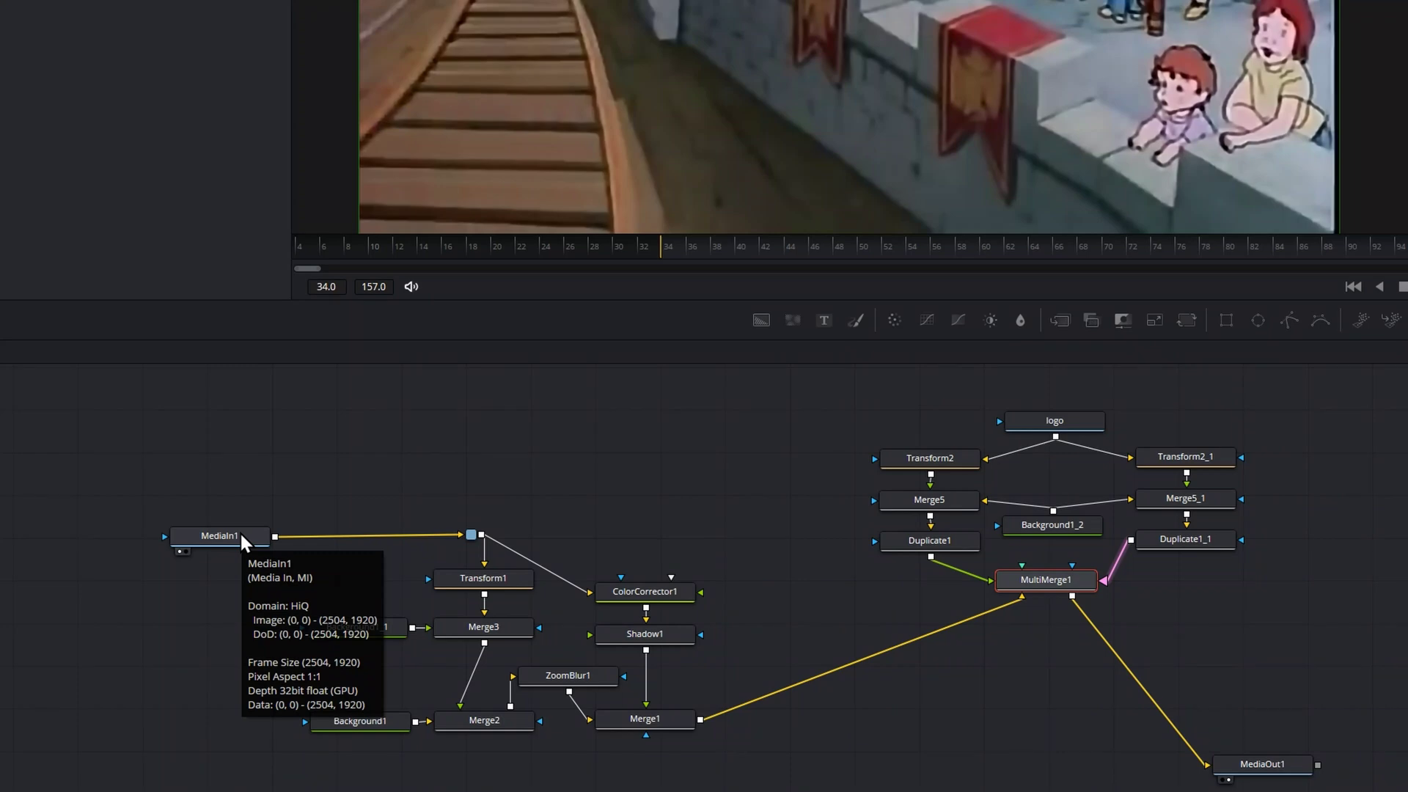
click(328, 470)
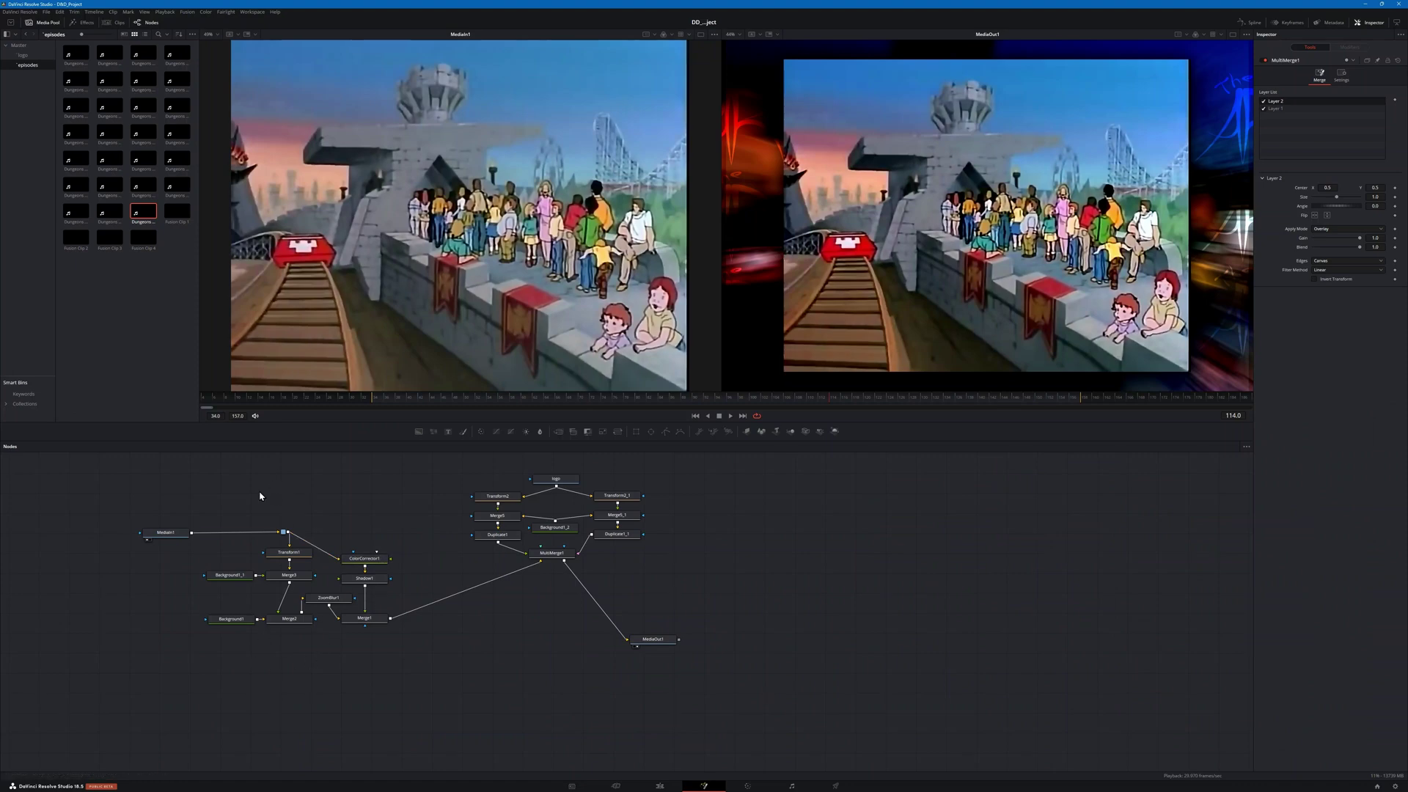
mouse_move(165, 536)
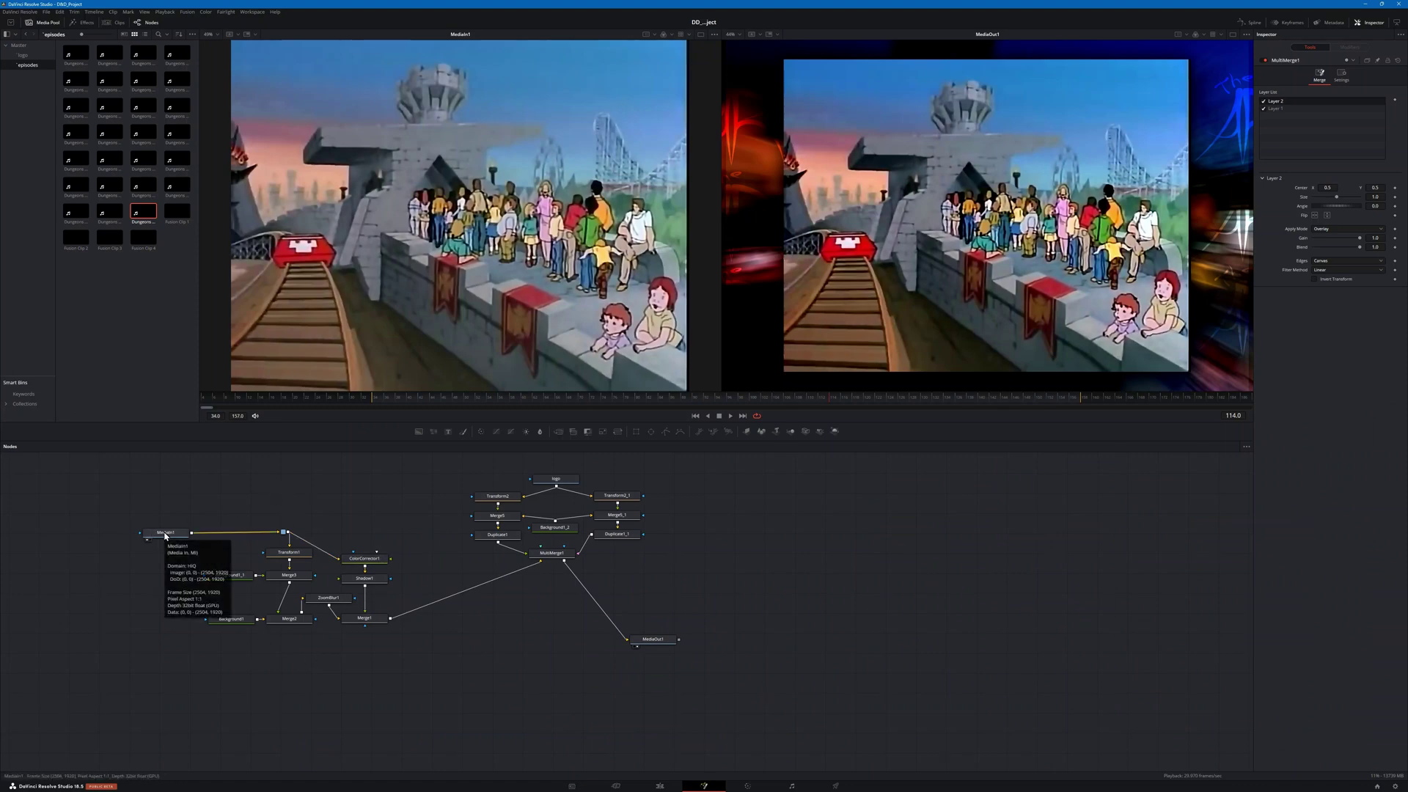
Step: Preview the Transform1 and Background1_1 nodes in the first viewer
click(289, 555)
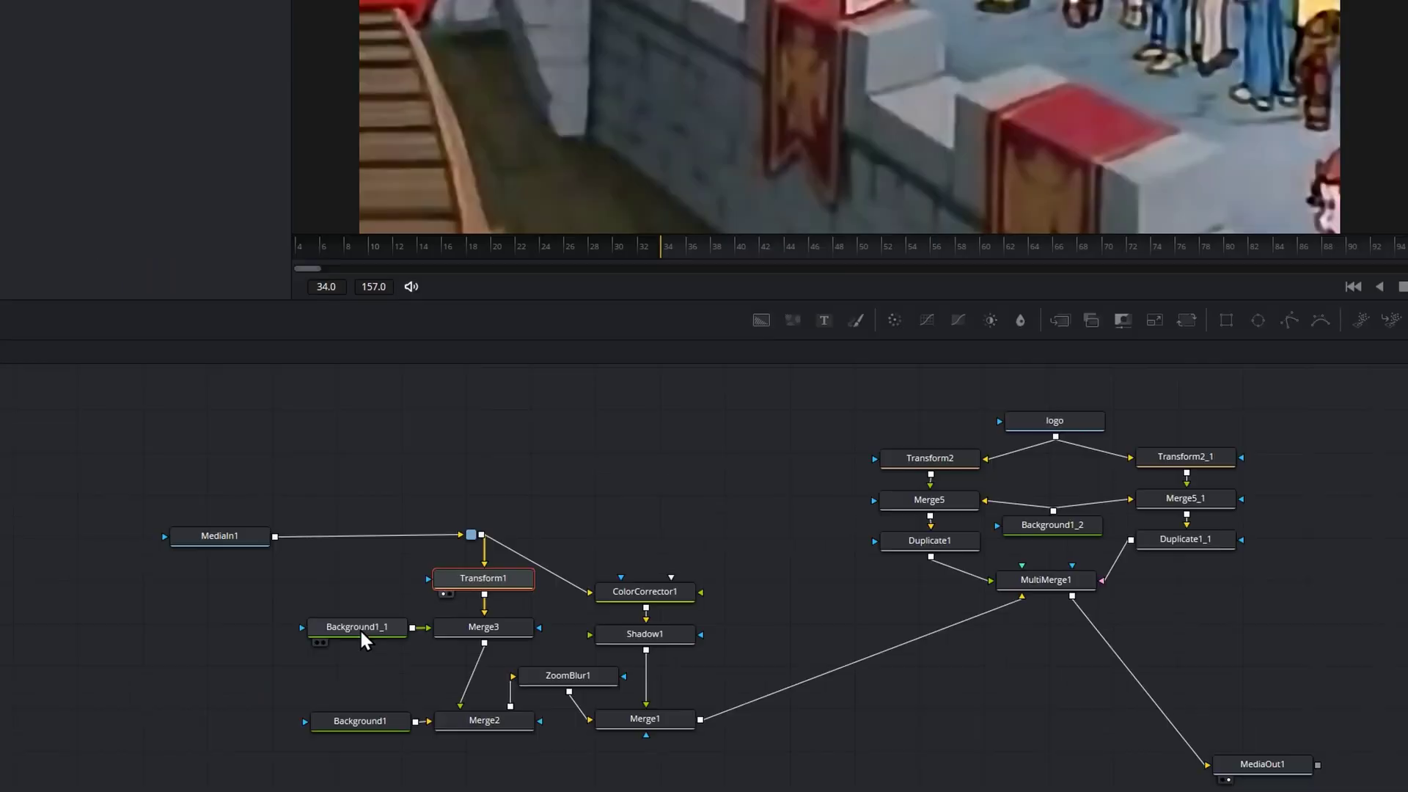
click(359, 627)
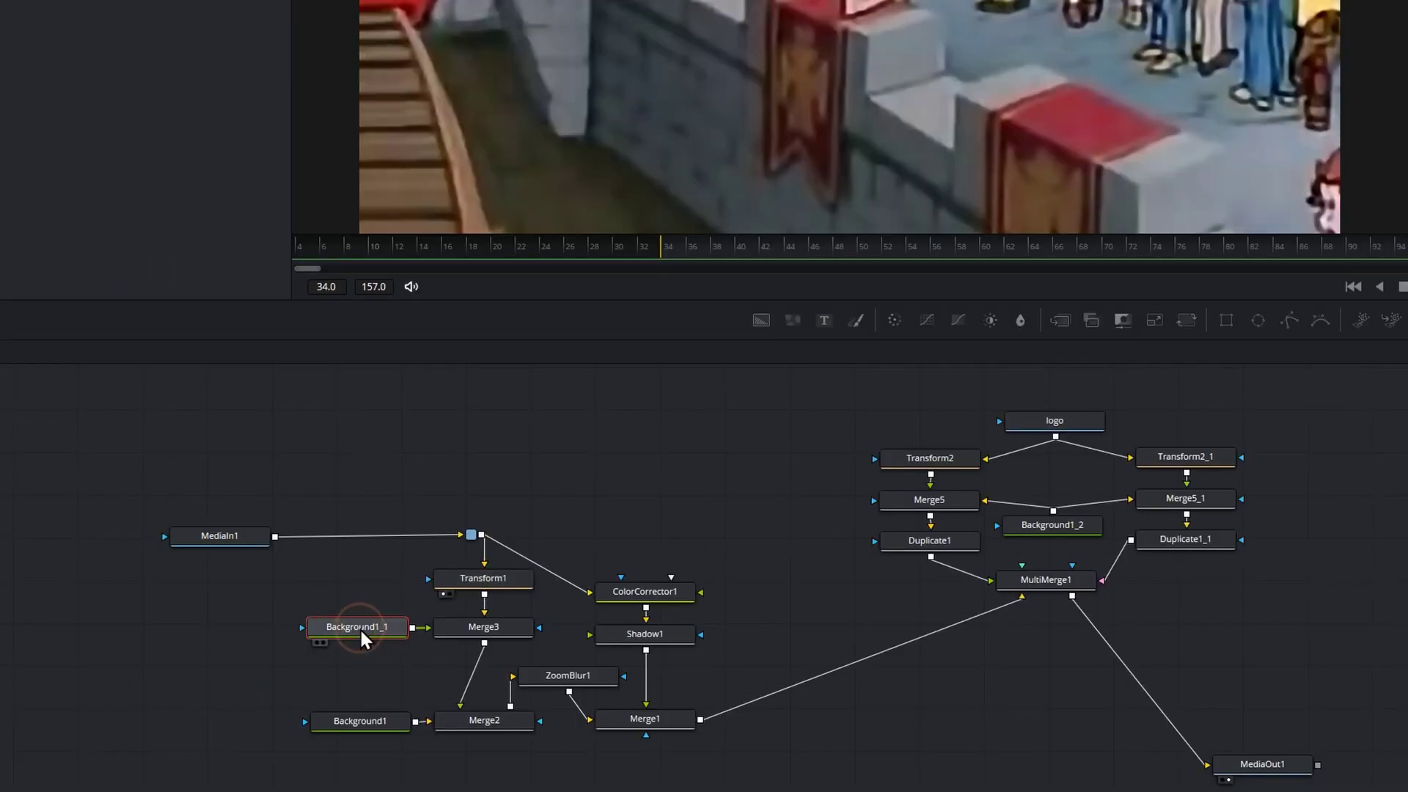
key(1)
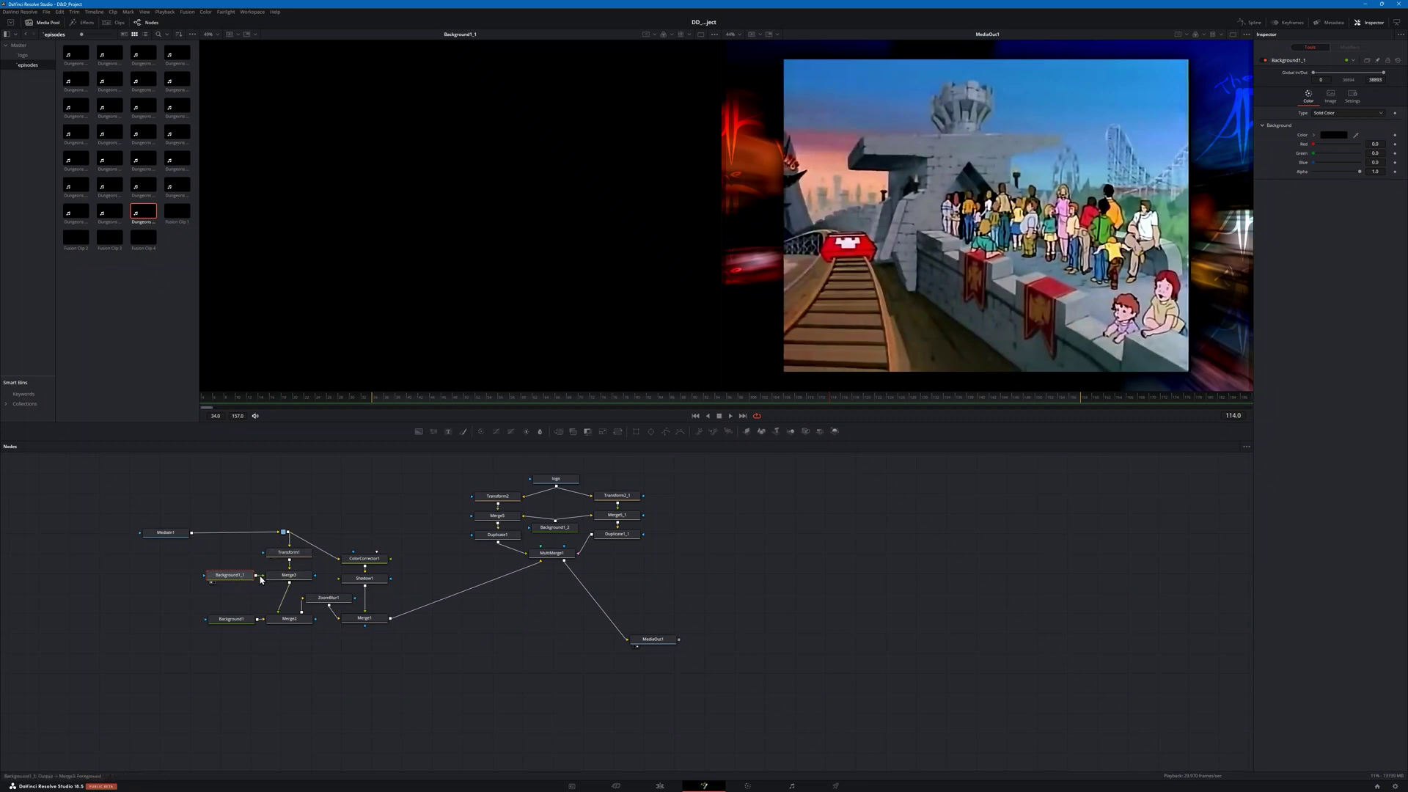
Step: Inspect the Transform1 and Background1_1 nodes feeding Merge3, and preview Merge3's output in the first viewer
click(286, 577)
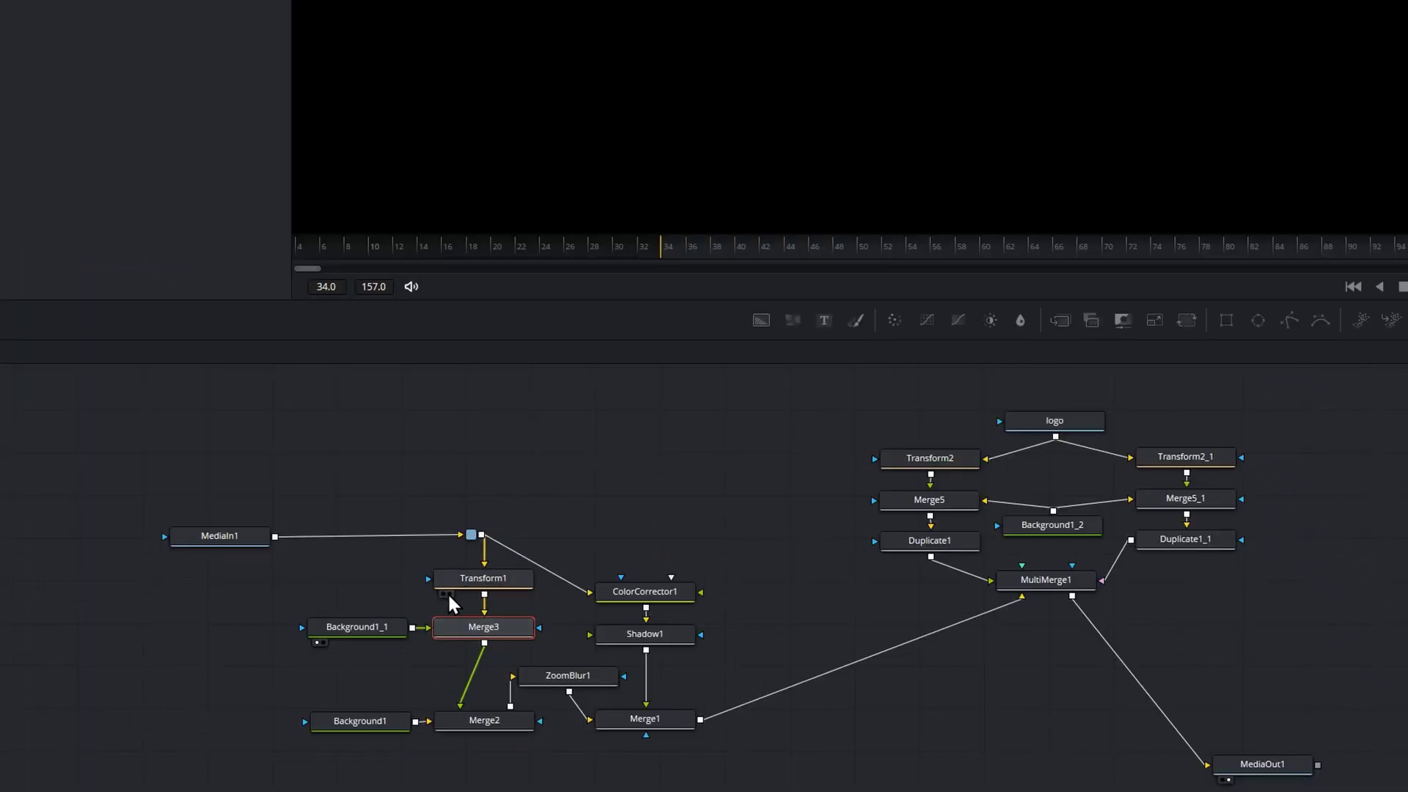
click(468, 579)
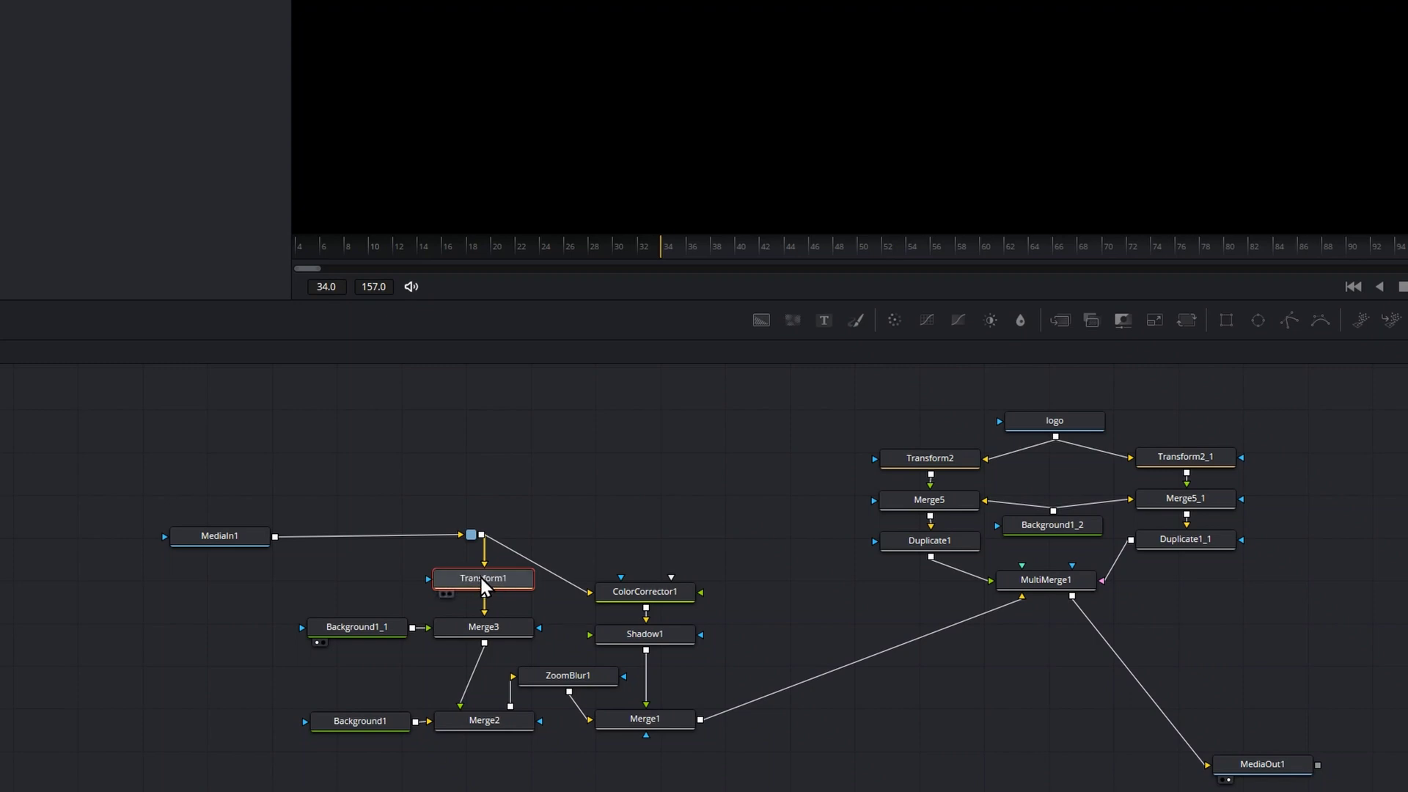
click(361, 626)
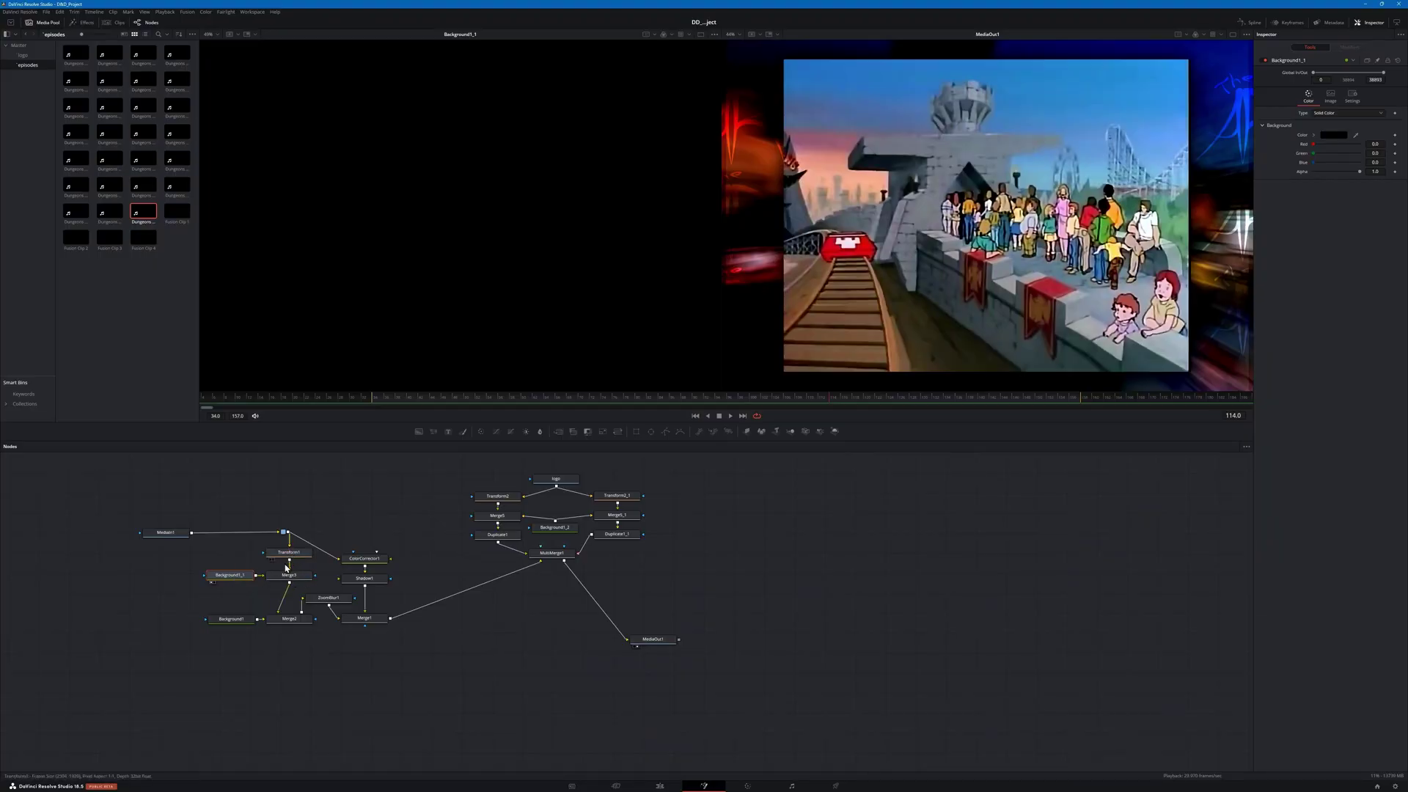
mouse_move(291, 579)
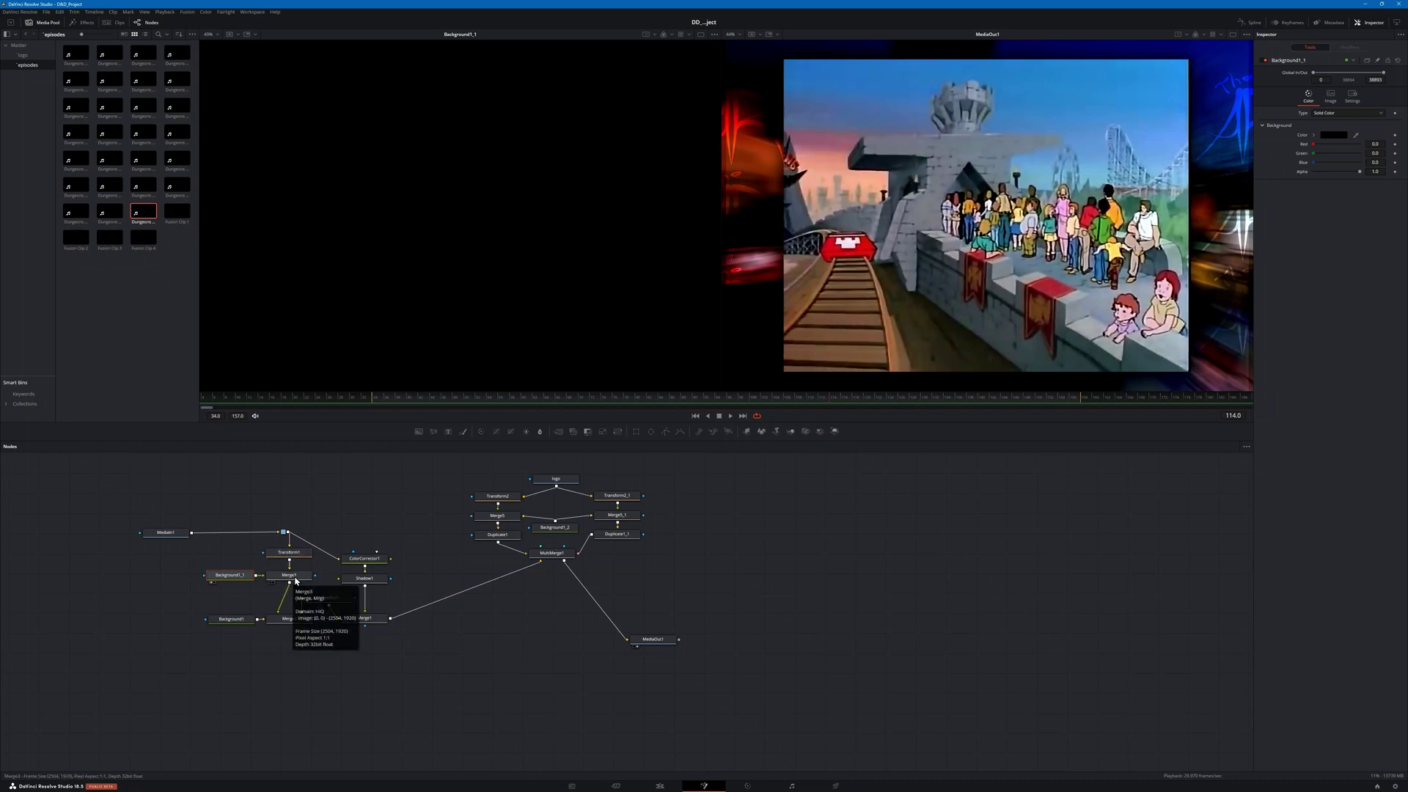
click(298, 578)
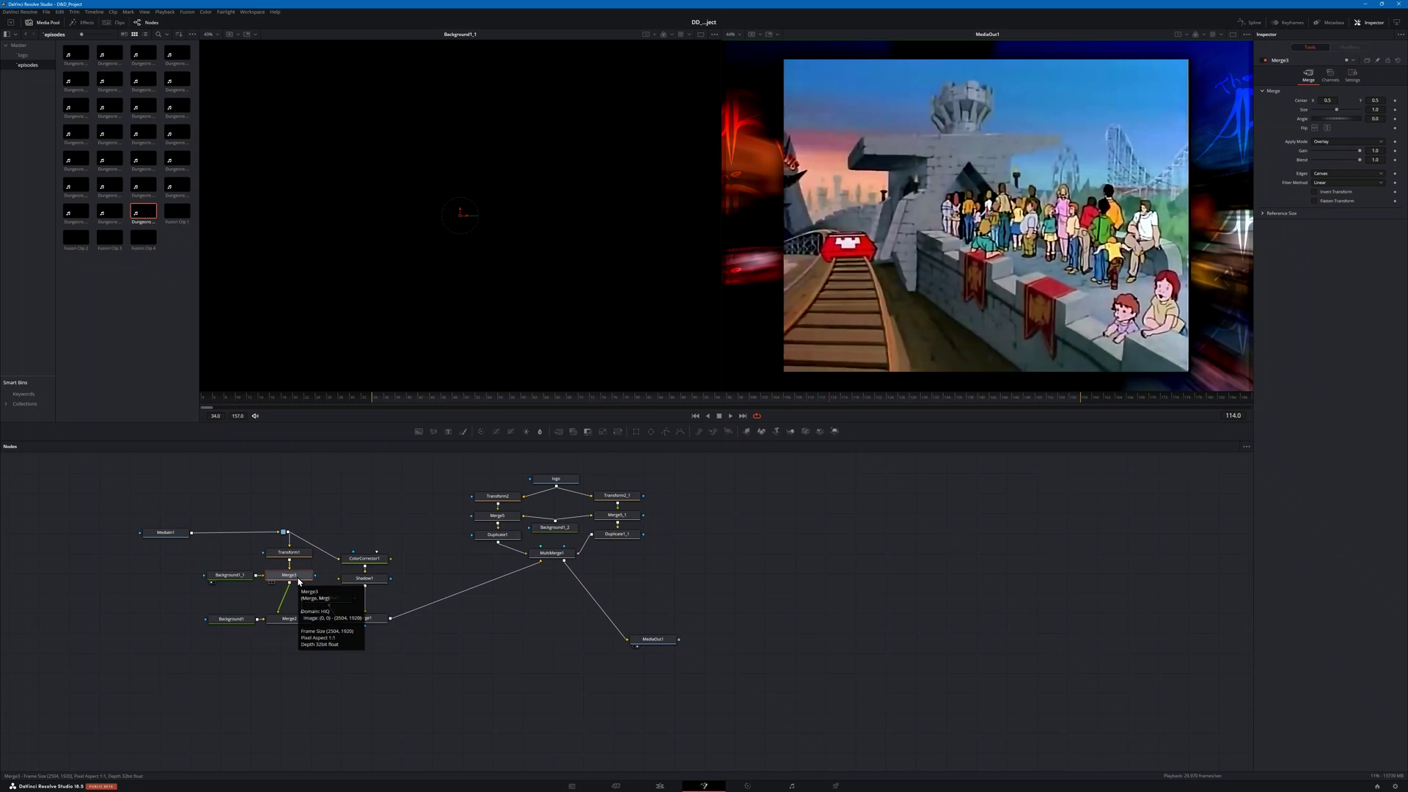
key(1)
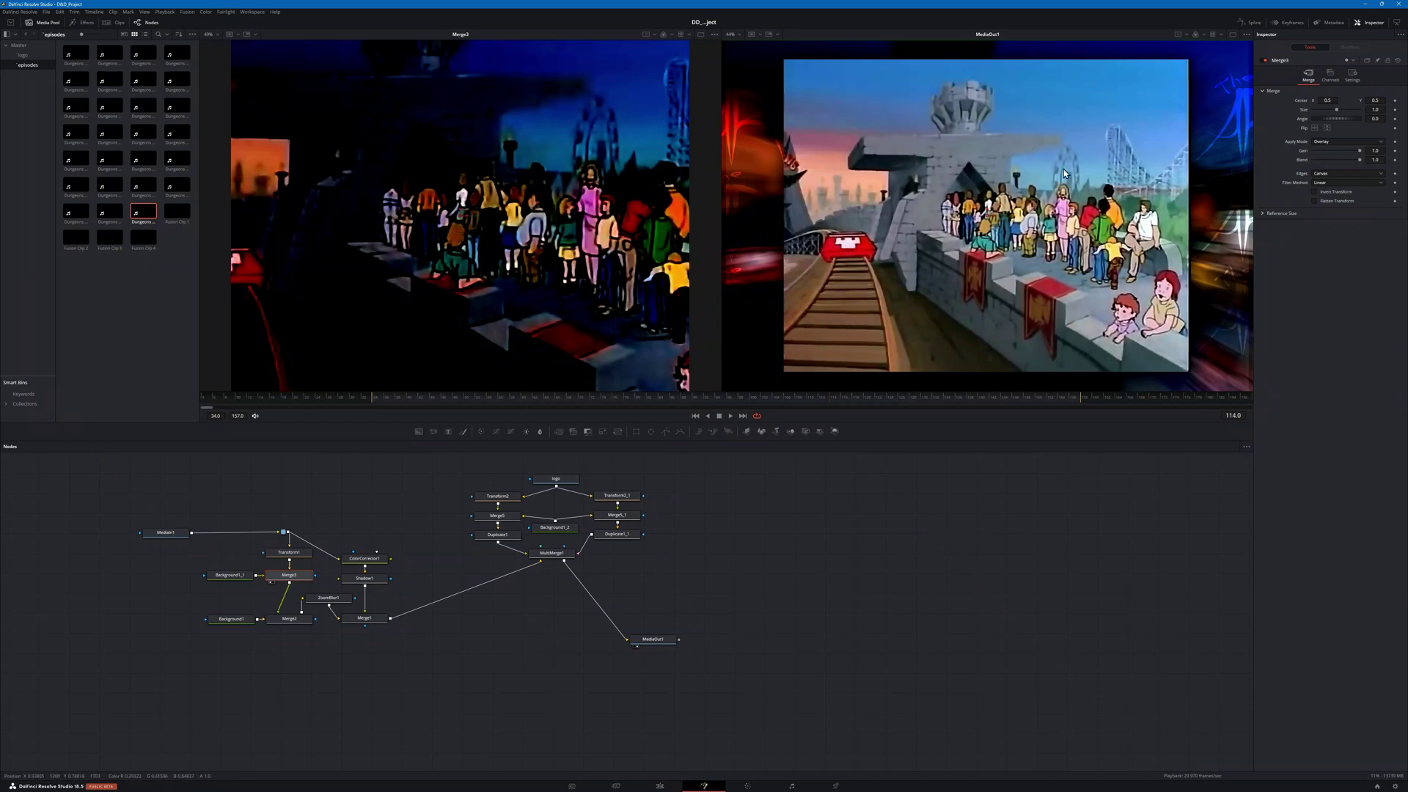
Step: Preview the transparent Background1 node and the Merge2 node in the first viewer
click(239, 623)
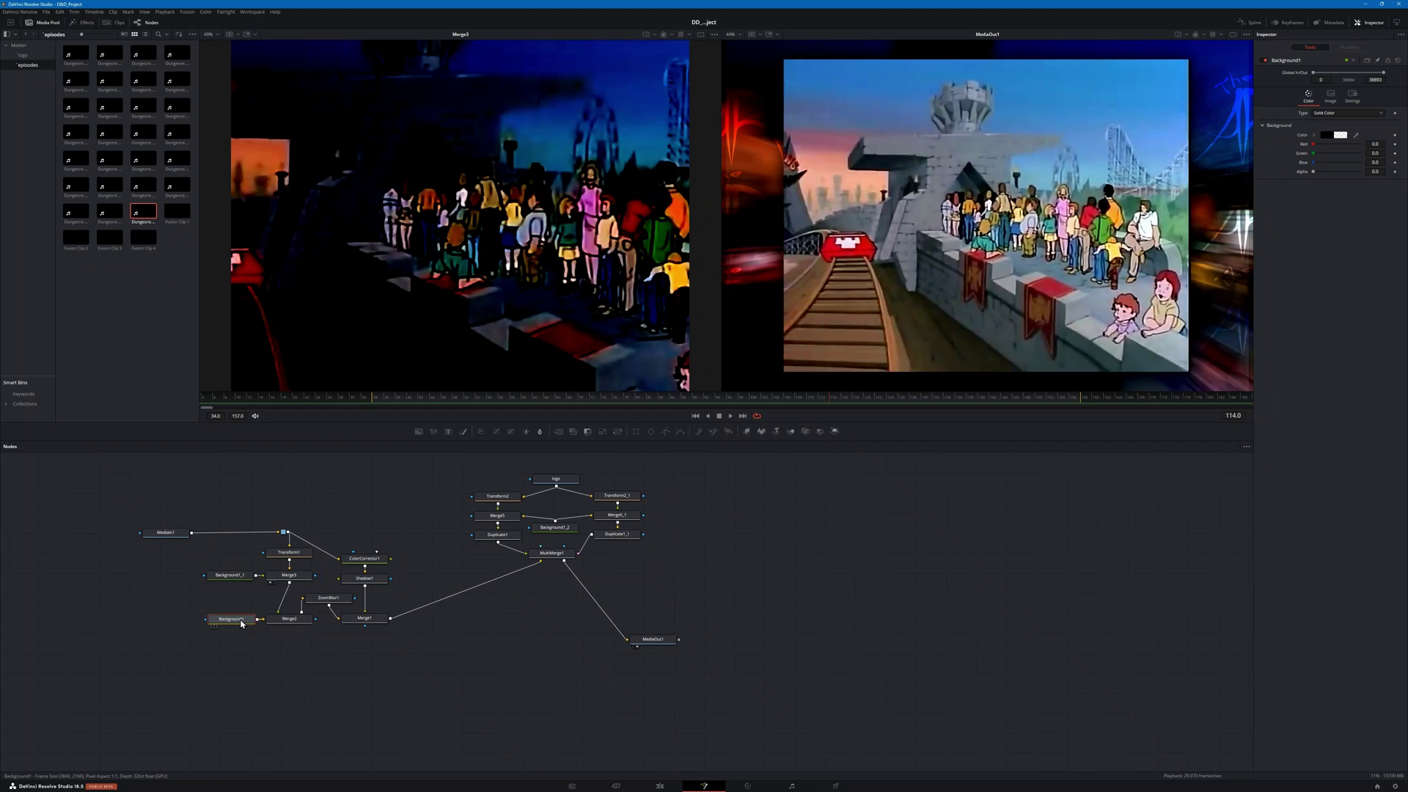
key(1)
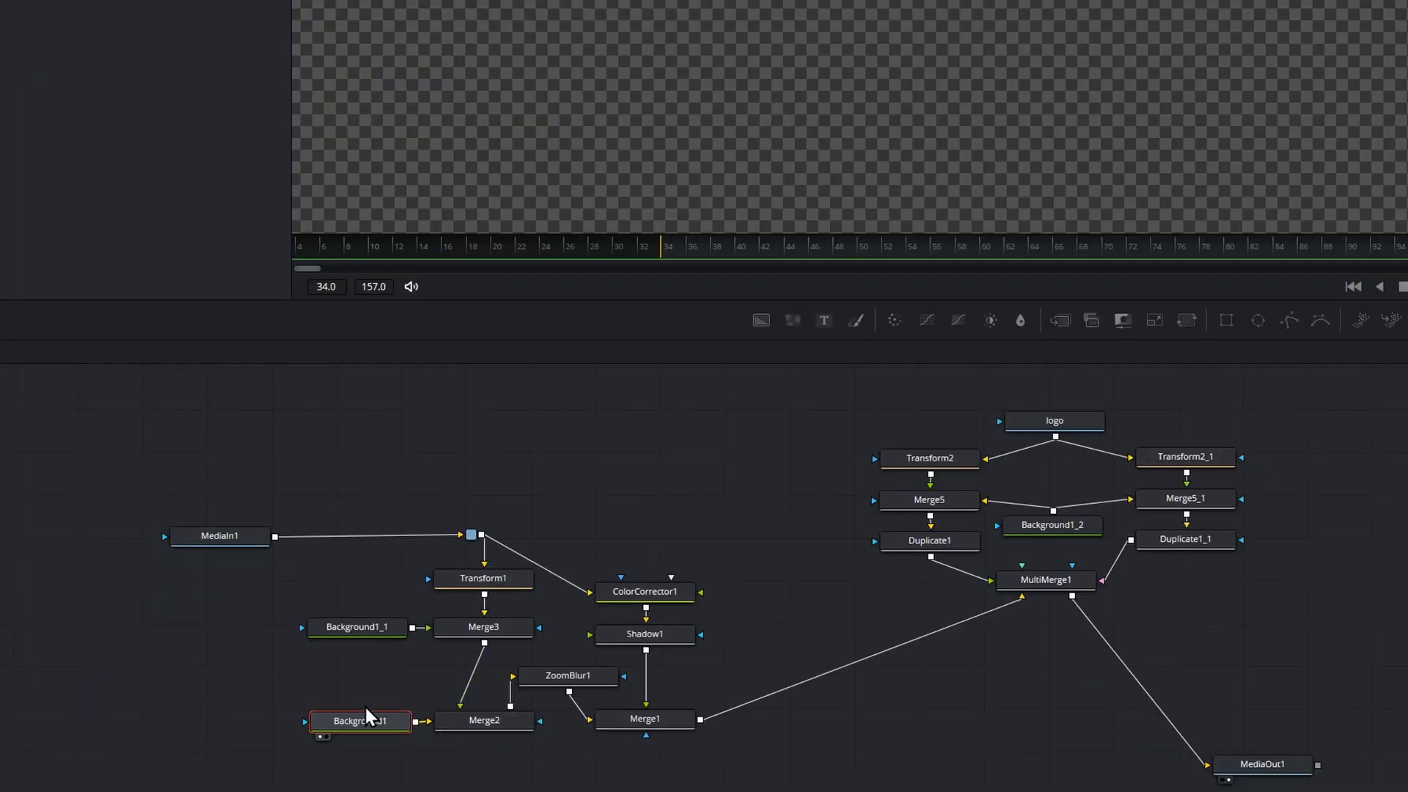
click(492, 719)
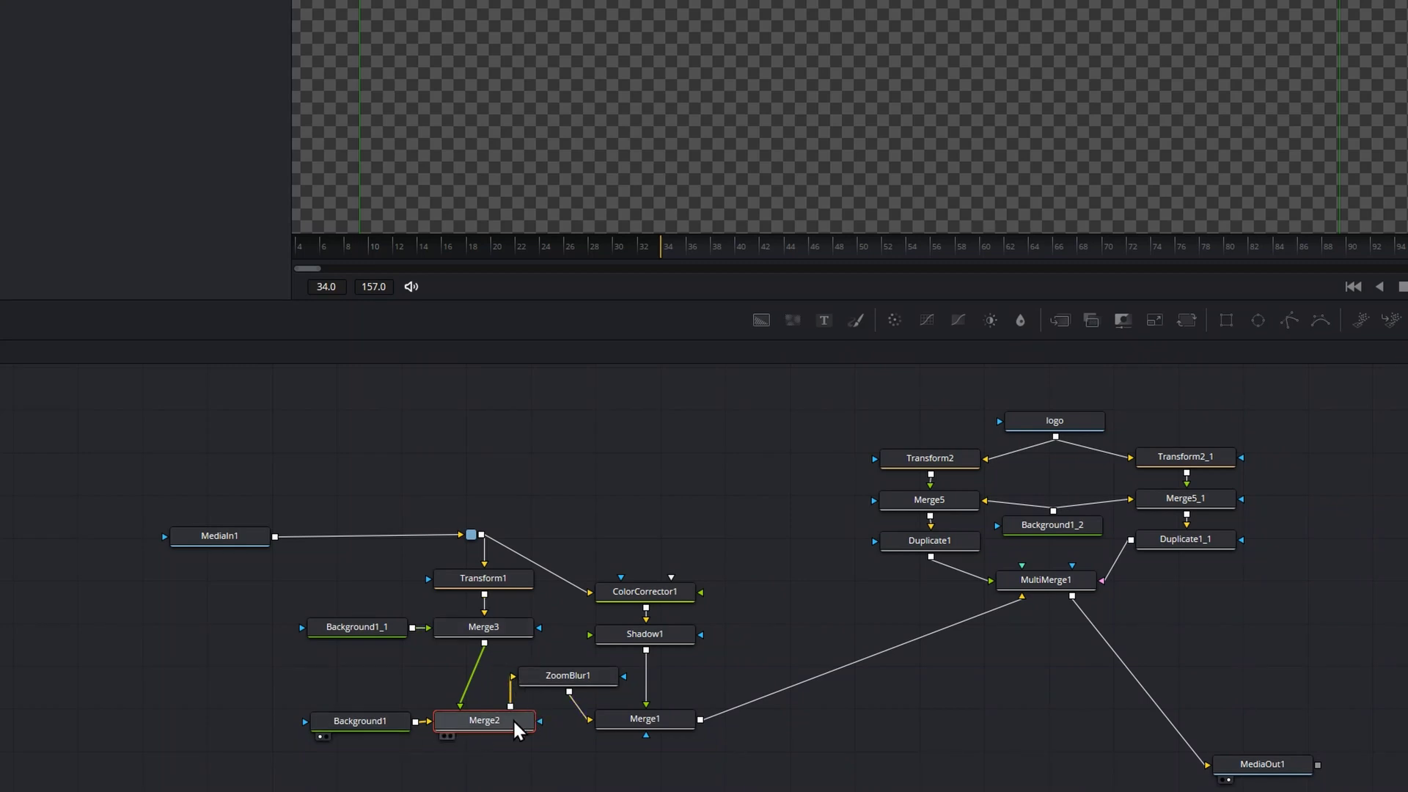
key(1)
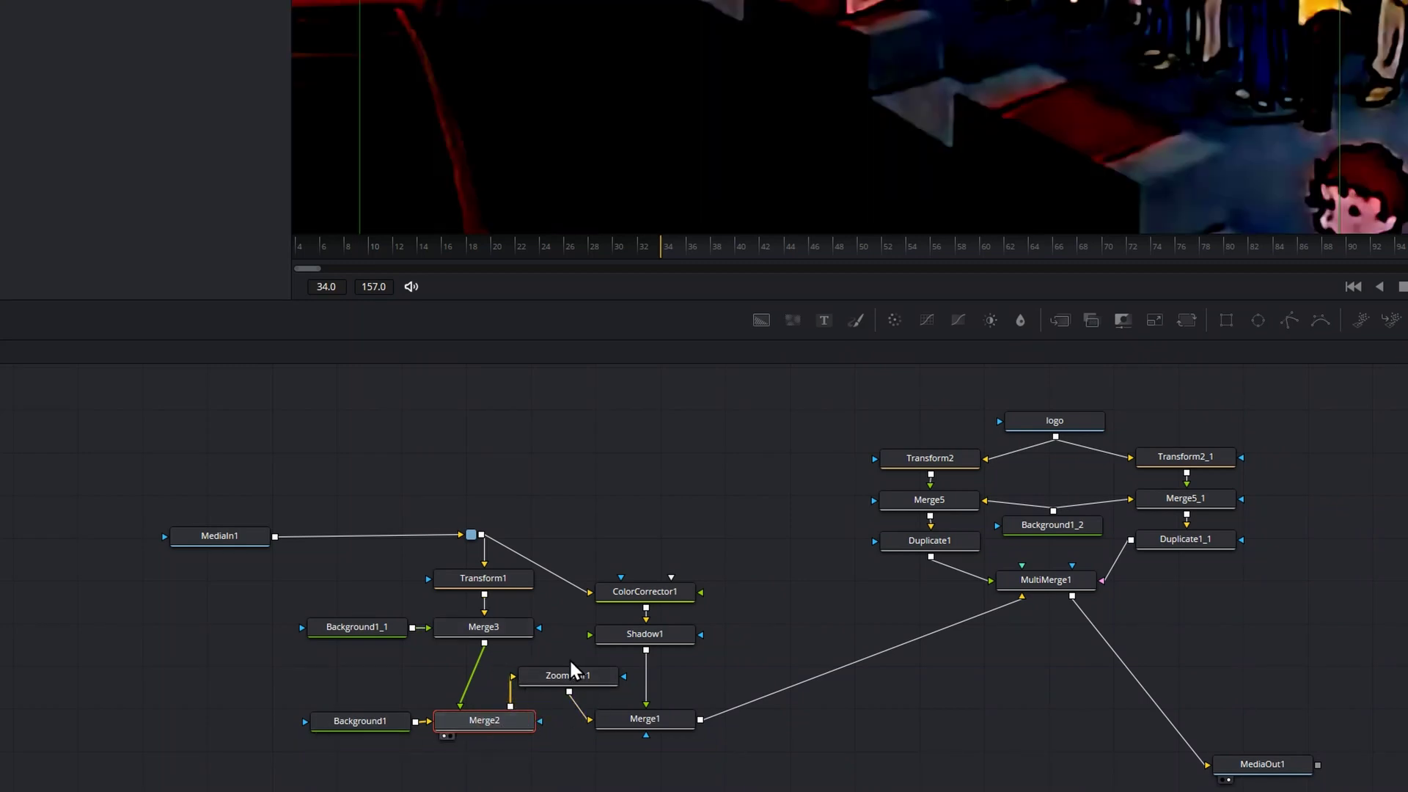
Step: Compare the outputs of Merge3 and Merge2 in the first viewer and preview the ZoomBlur1 node's effect
click(484, 629)
key(1)
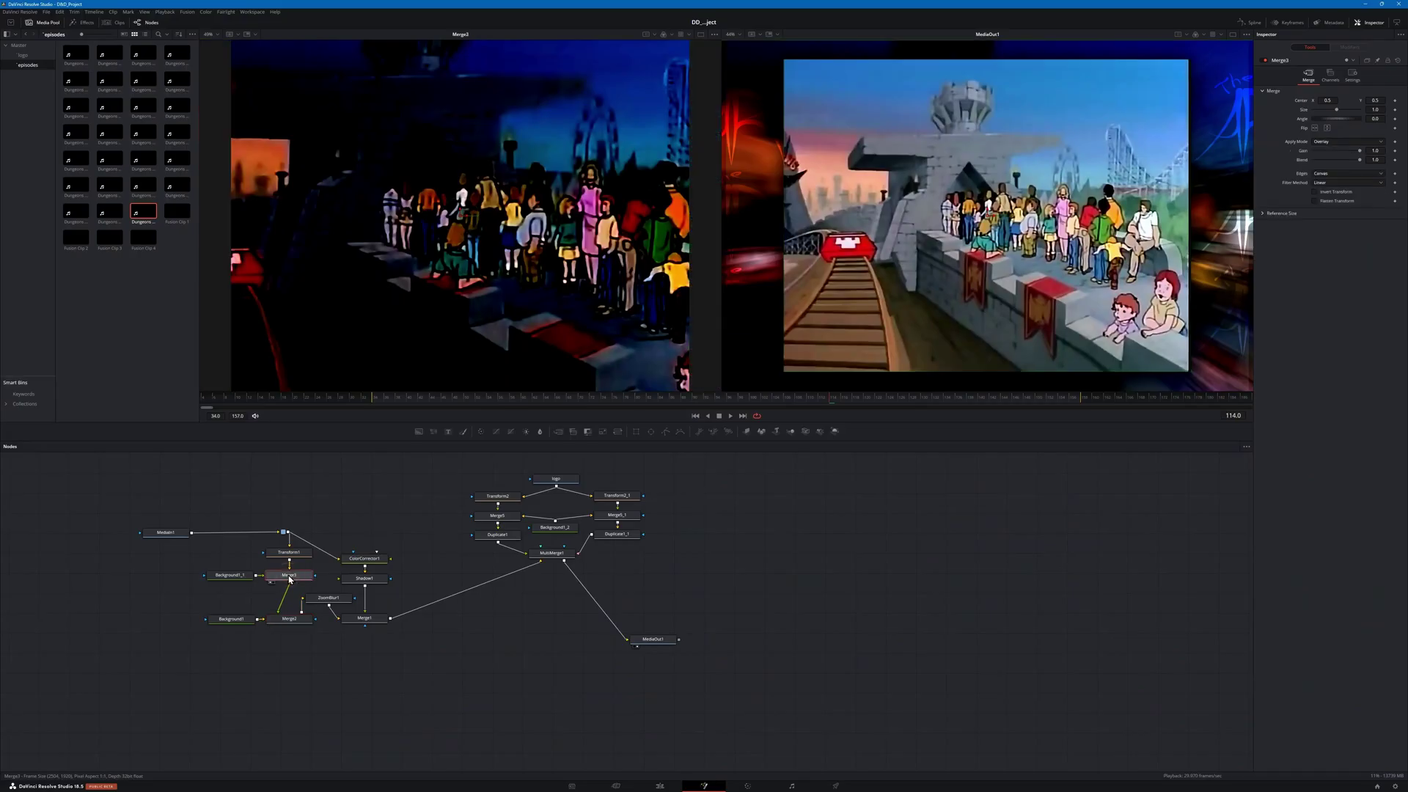
click(290, 620)
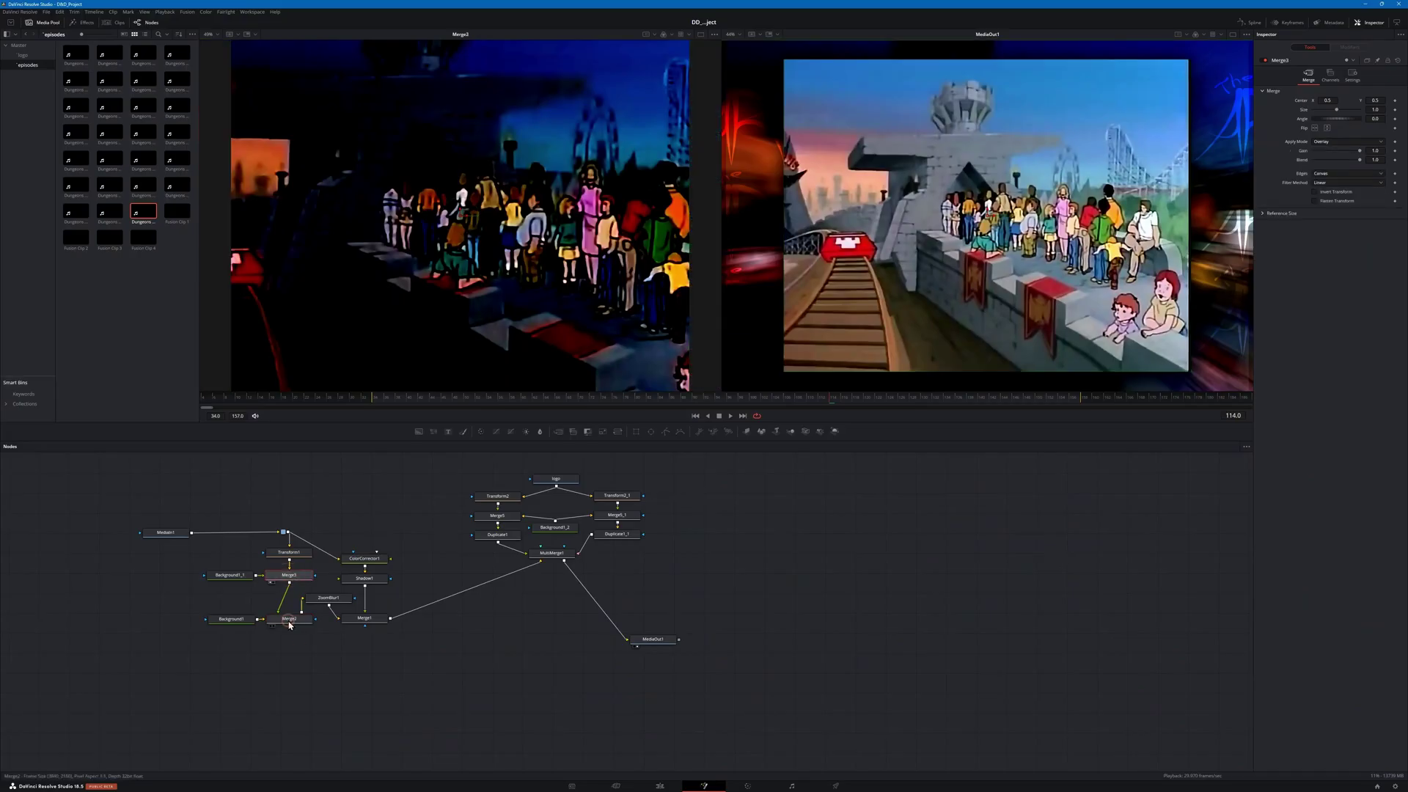
click(336, 602)
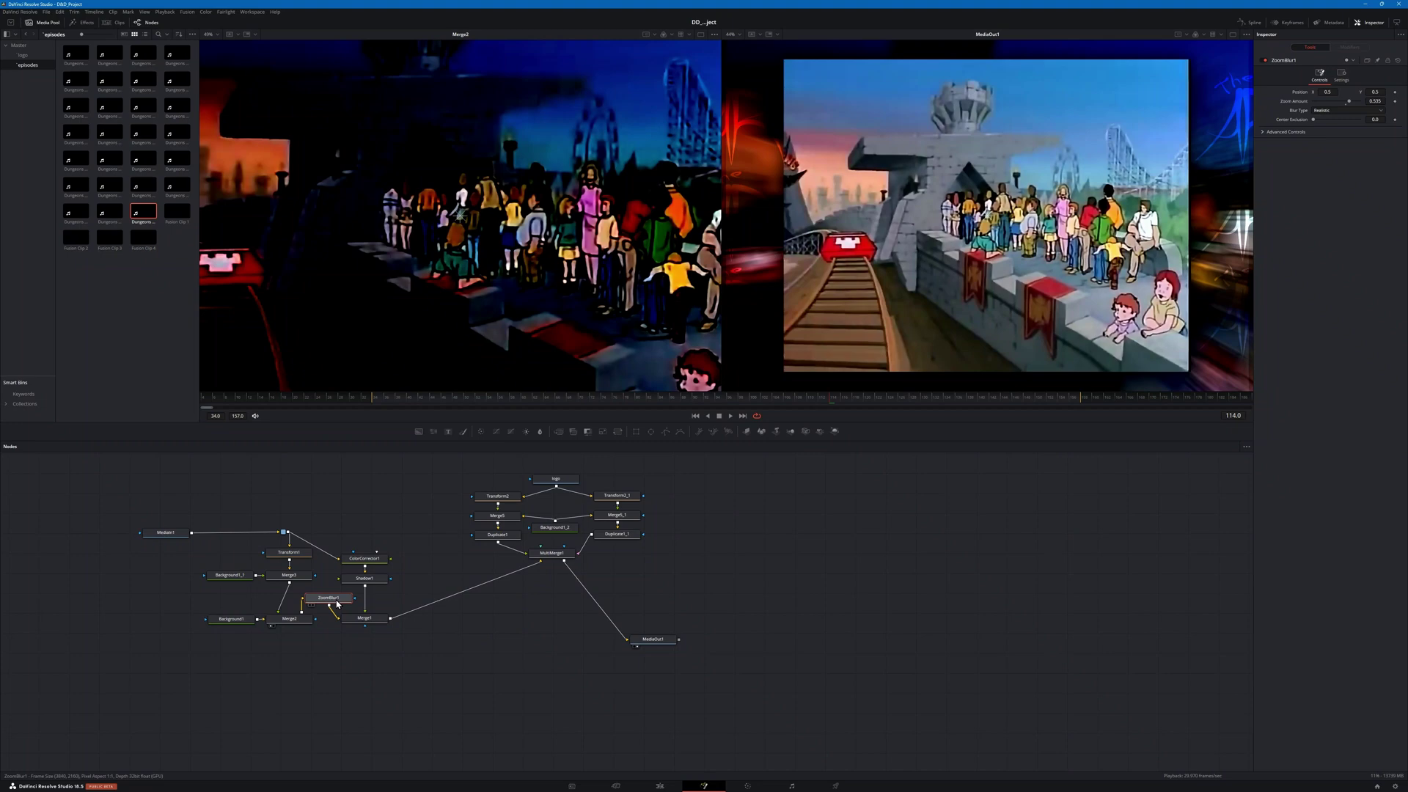
key(1)
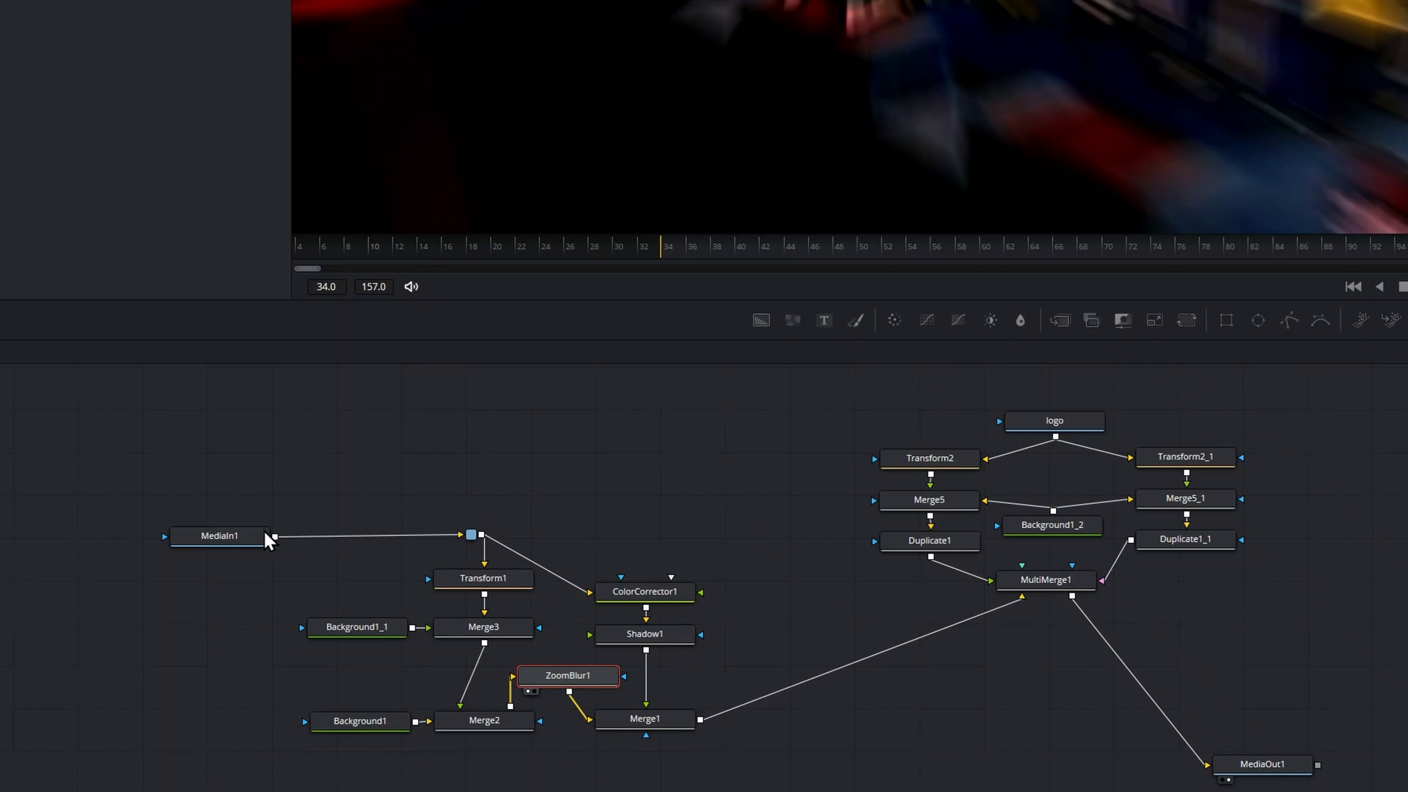
Step: Move MediaIn1 farther from the existing router and add a second router on the connection between them, raised above the line
drag(214, 537, 160, 538)
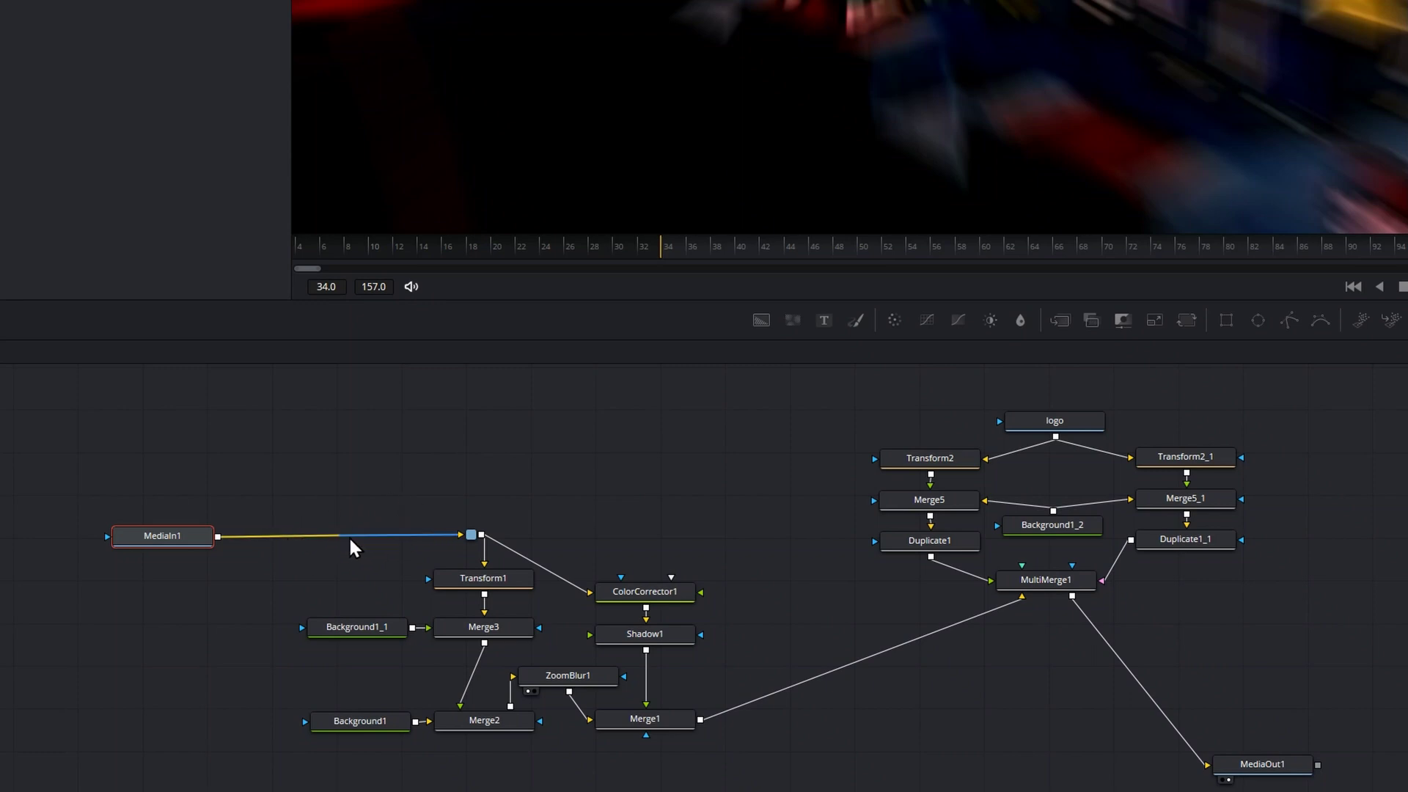
drag(350, 537, 357, 495)
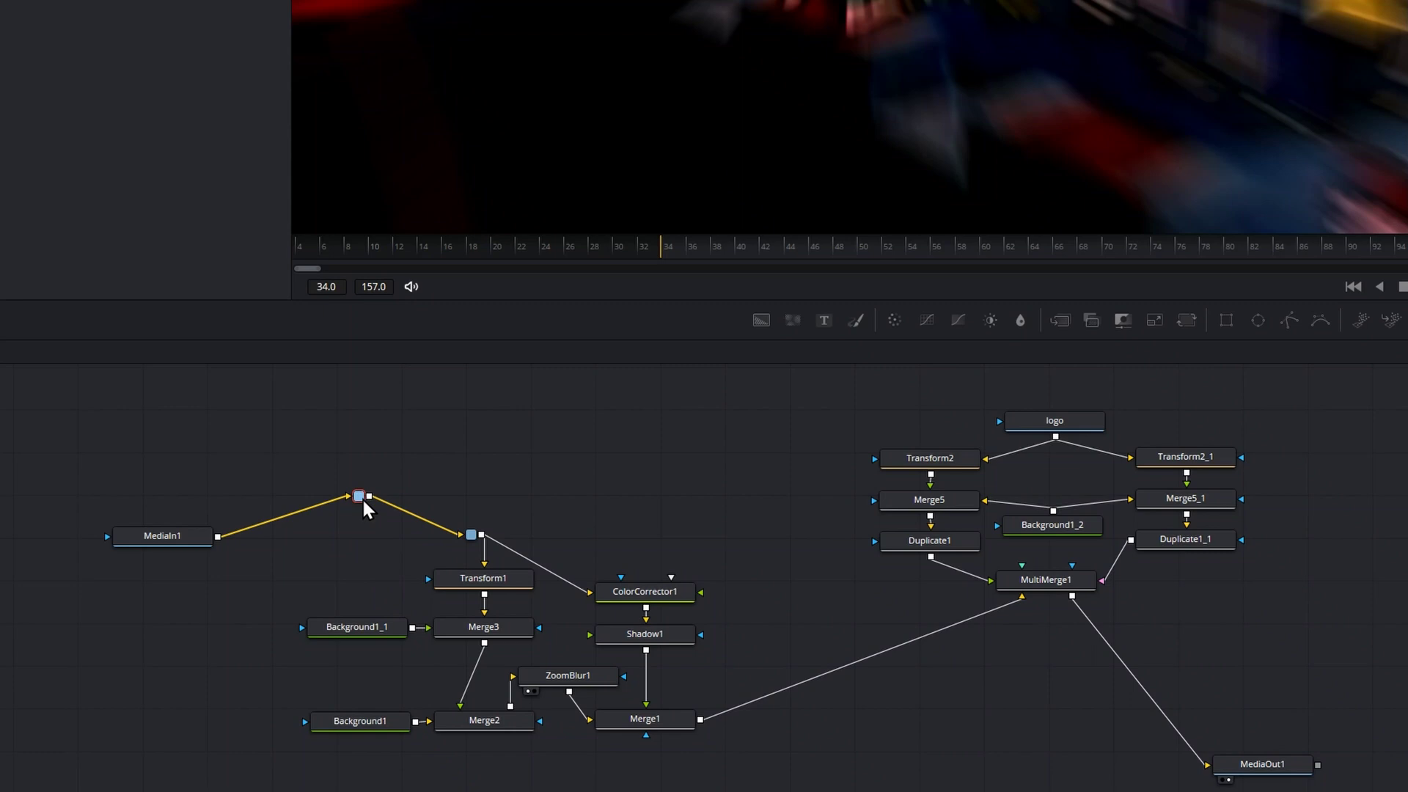
Step: Remove the second router from the MediaIn1 connection and move MediaIn1 closer to the remaining router
key(ctrl+z)
key(Delete)
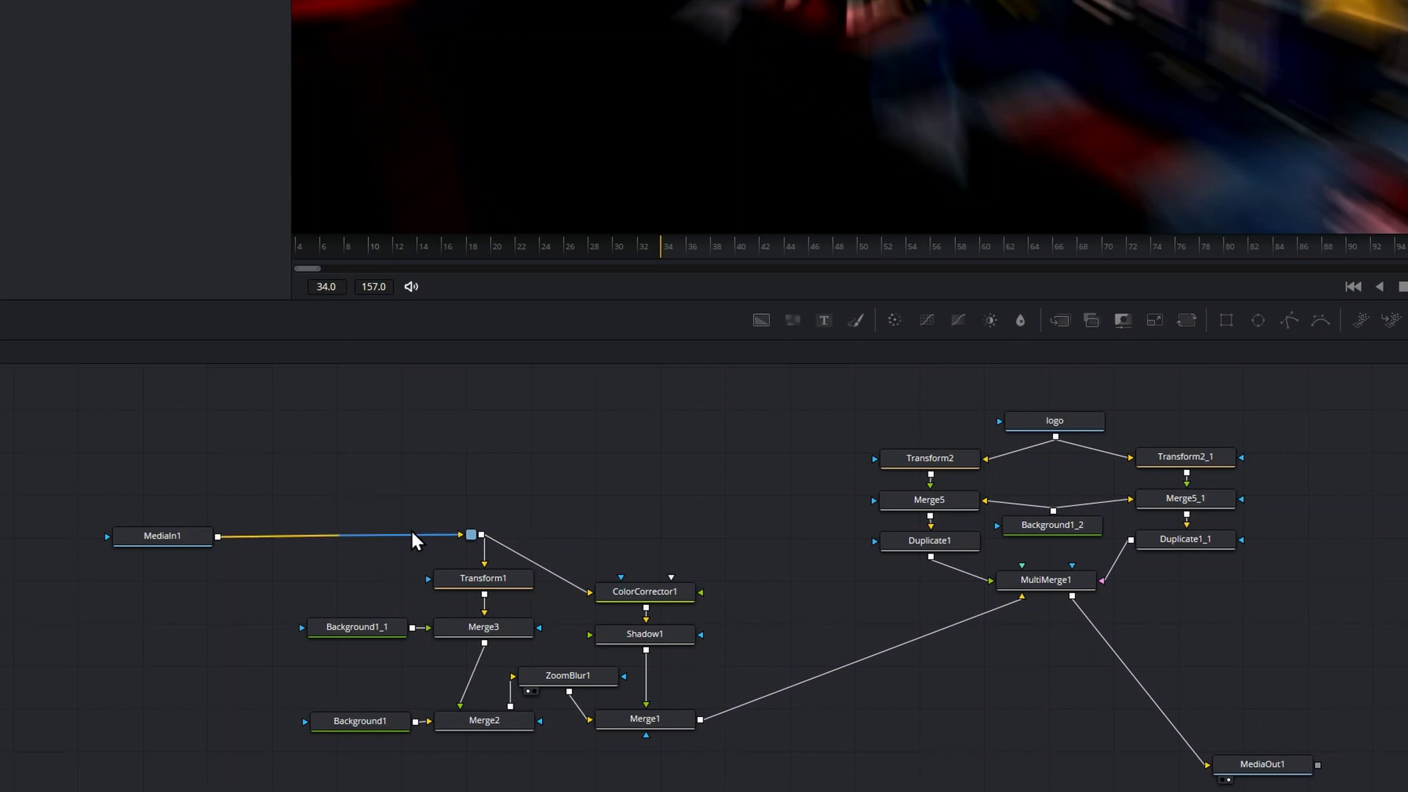
drag(179, 539, 217, 535)
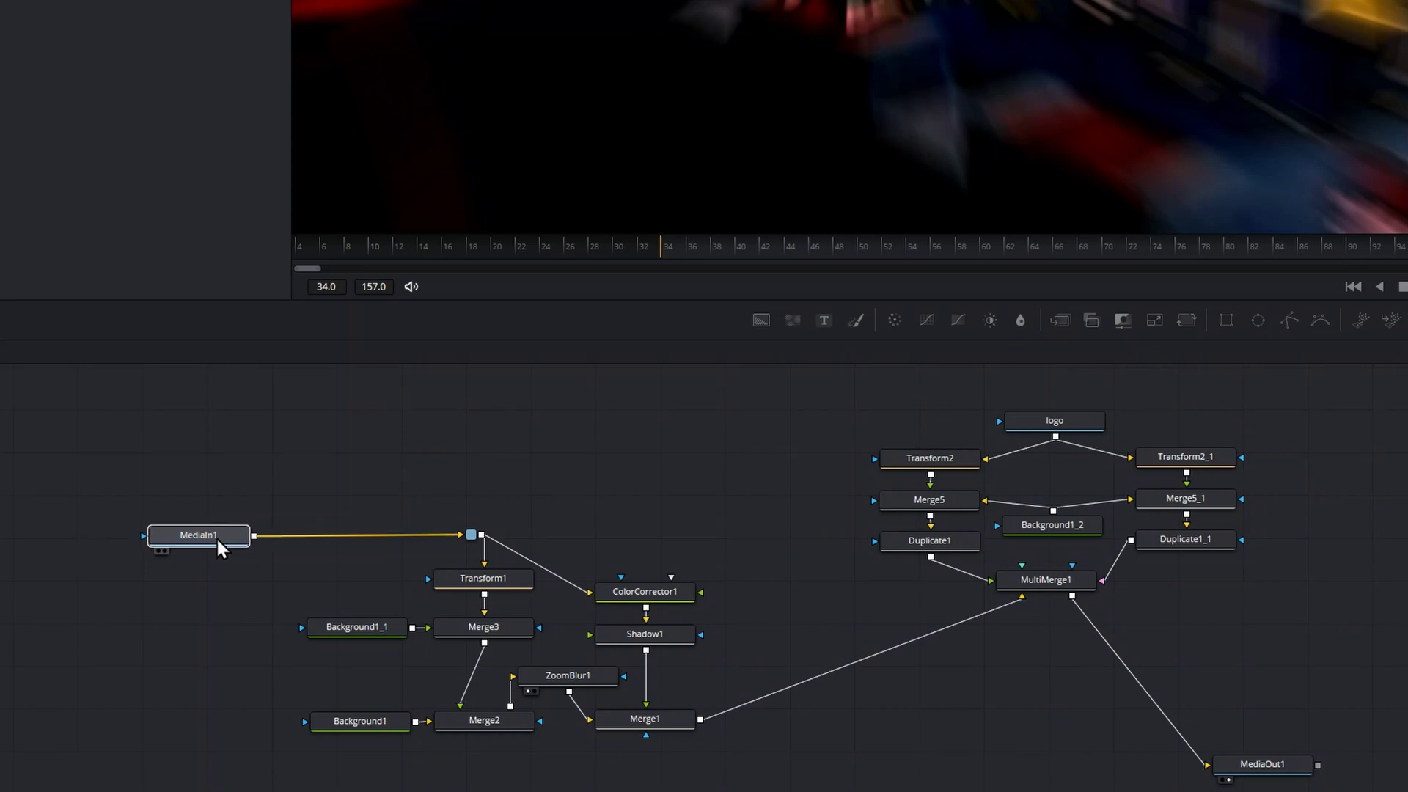
Step: Compare the outputs of ColorCorrector1 and MediaIn1 in the first viewer, leaving ColorCorrector1 loaded
click(471, 534)
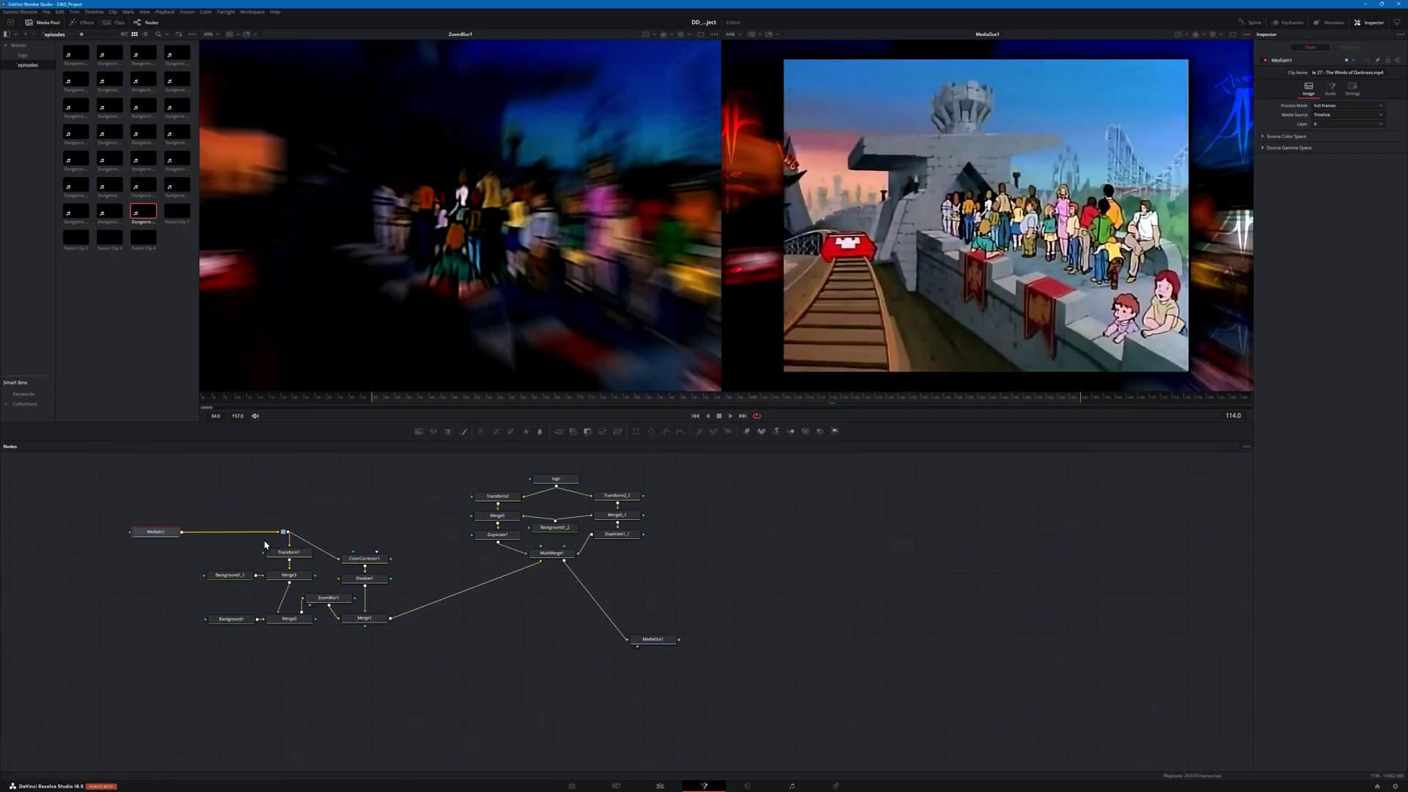
click(365, 561)
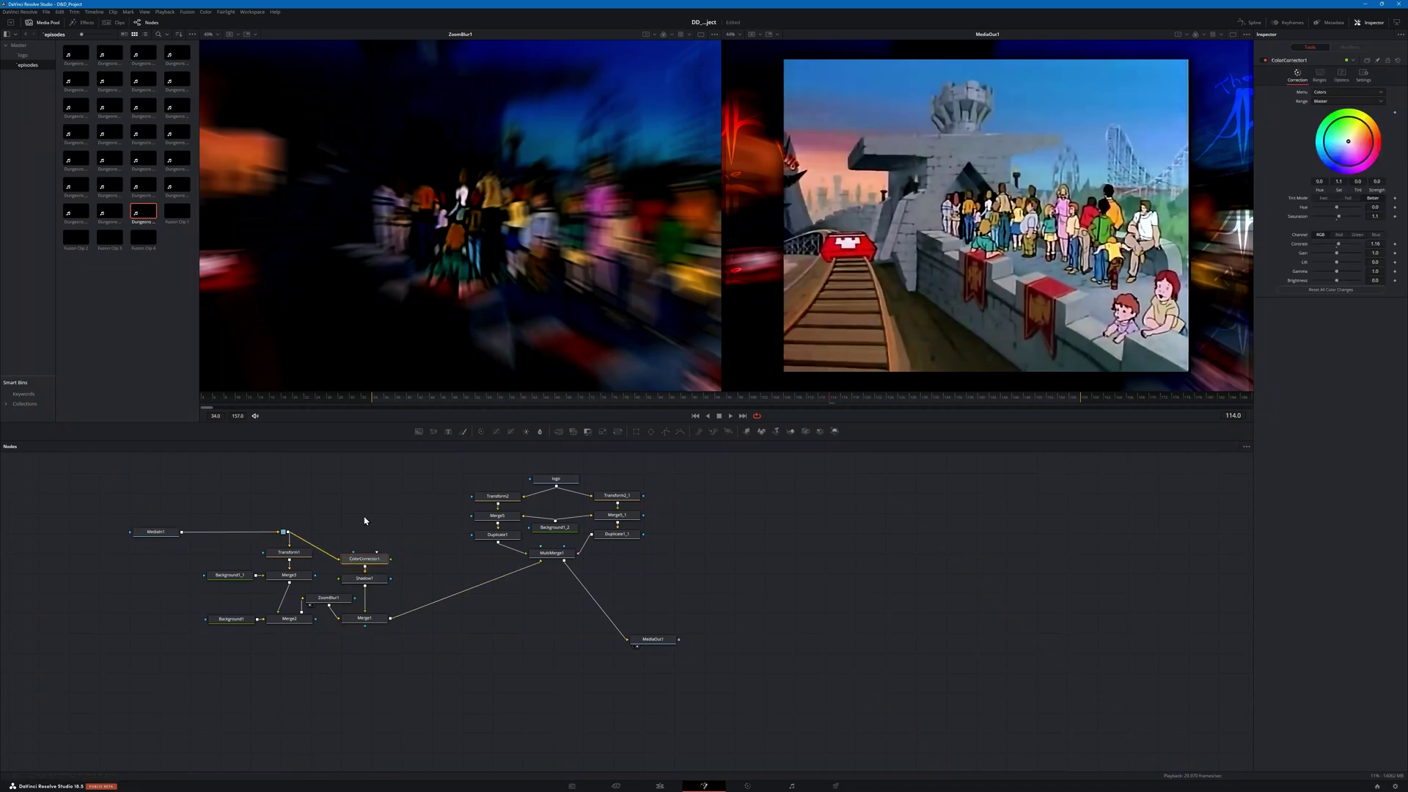
key(1)
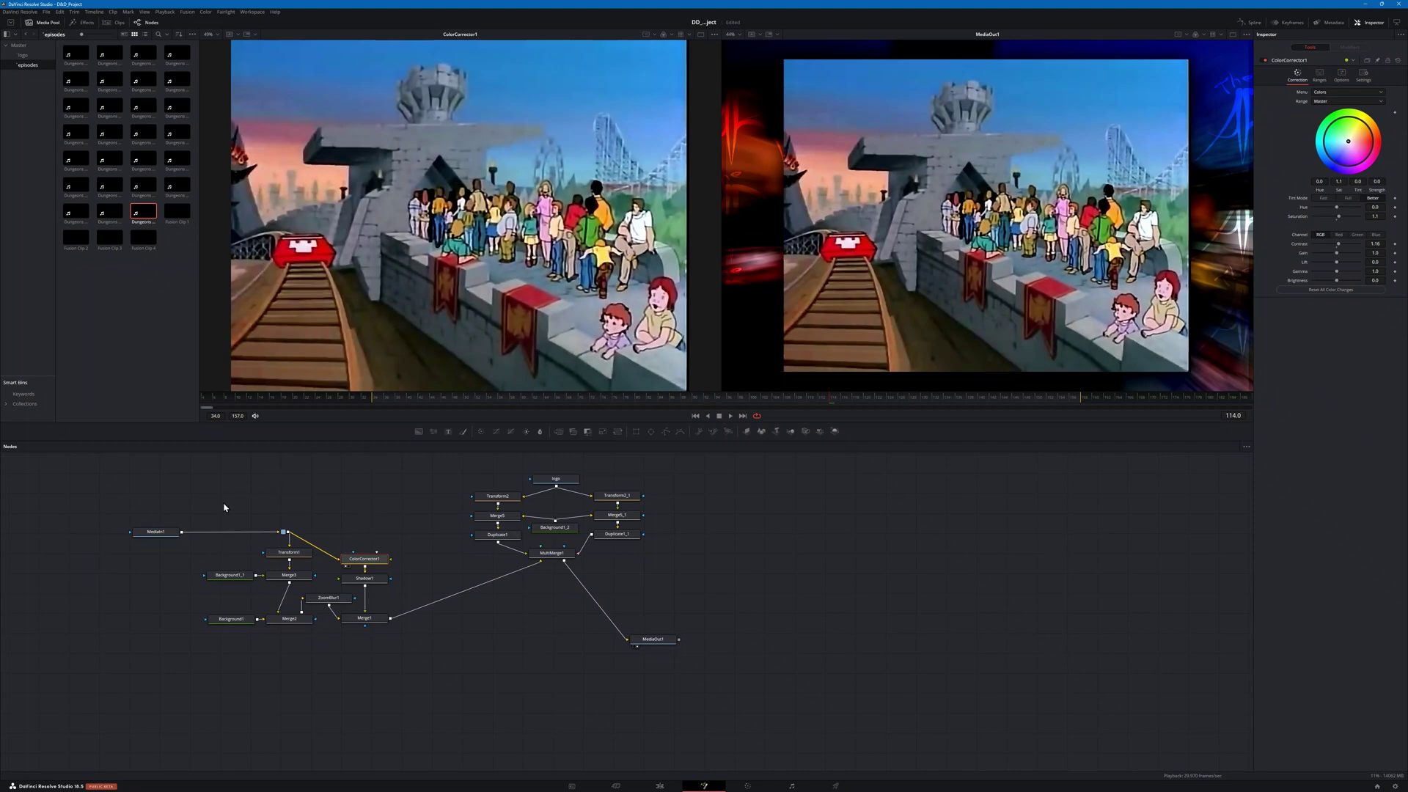
click(160, 535)
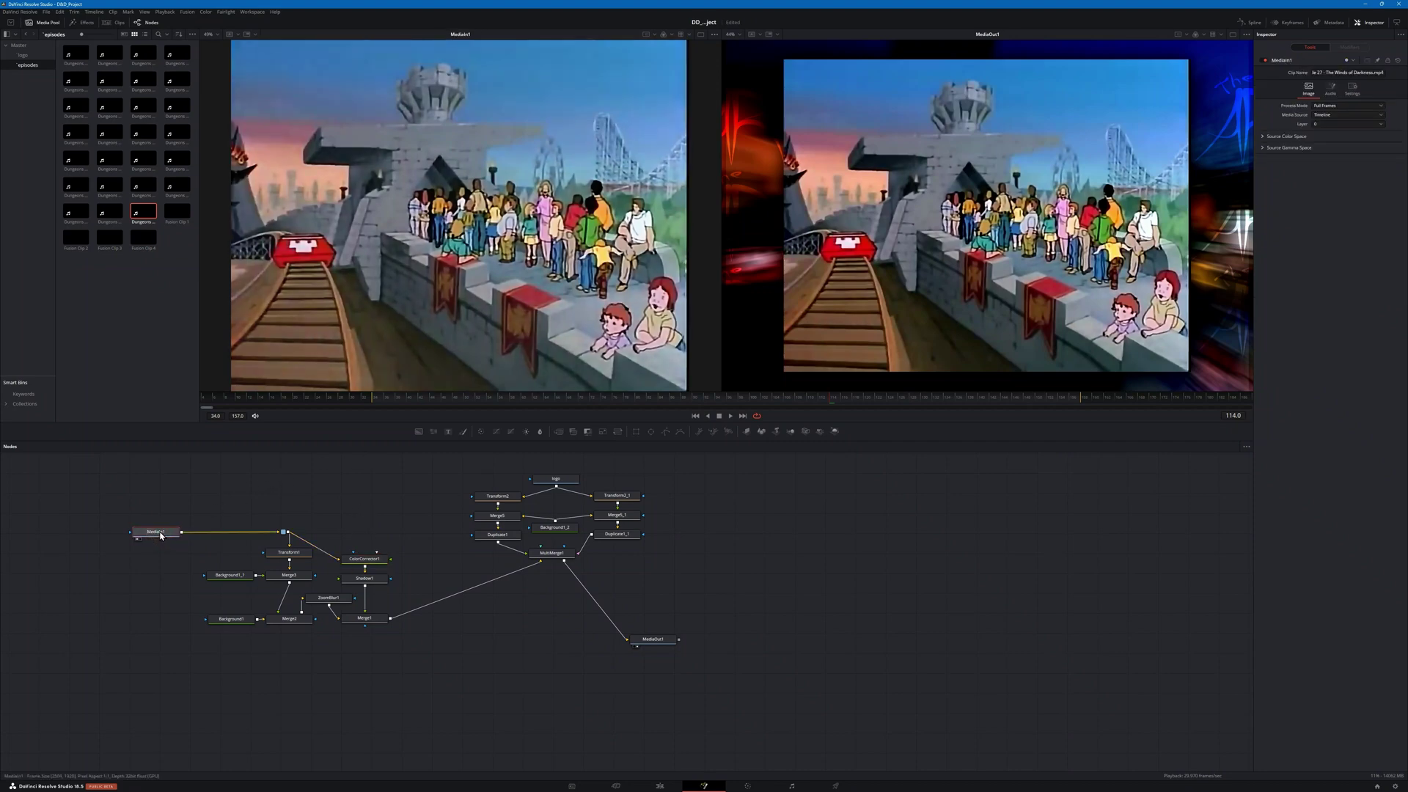
click(284, 532)
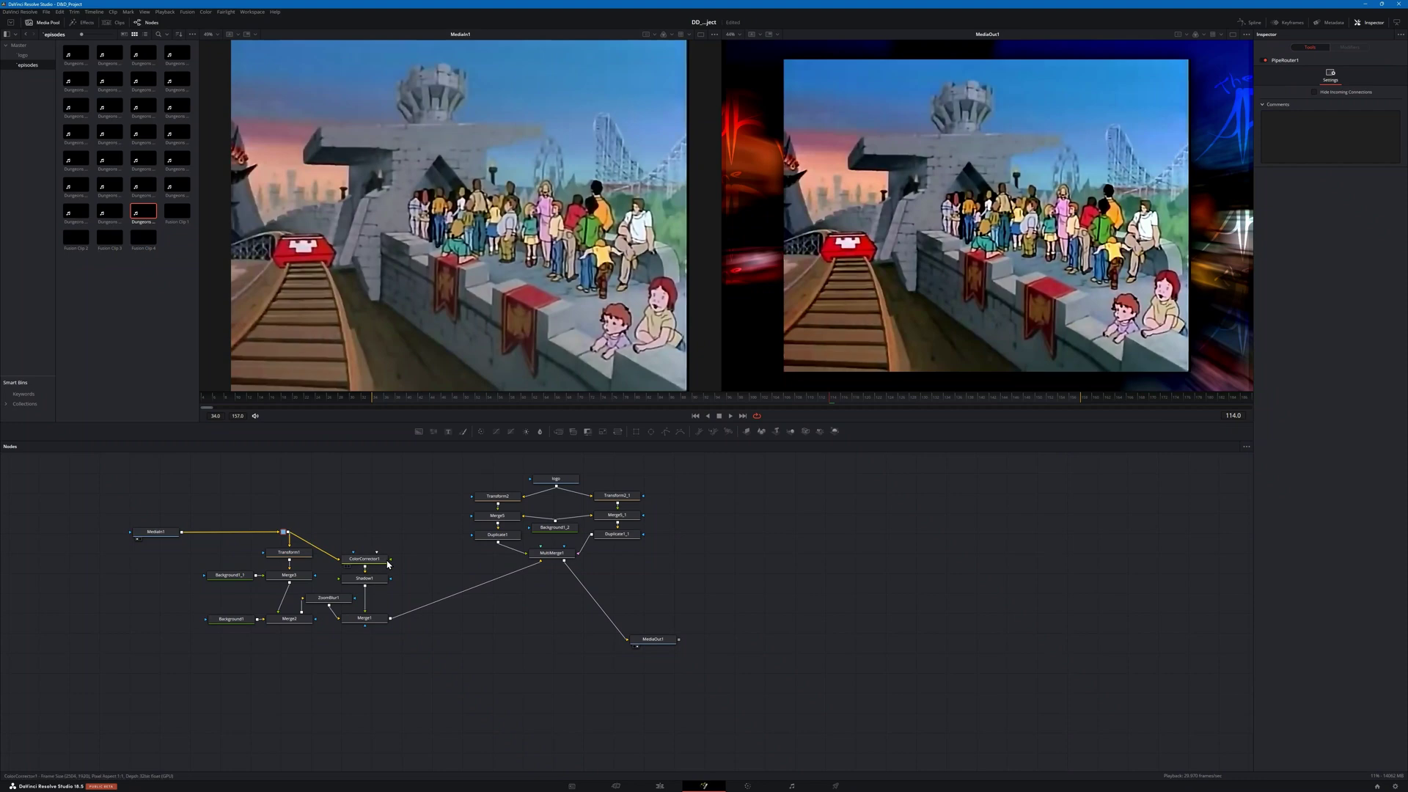
click(364, 559)
key(1)
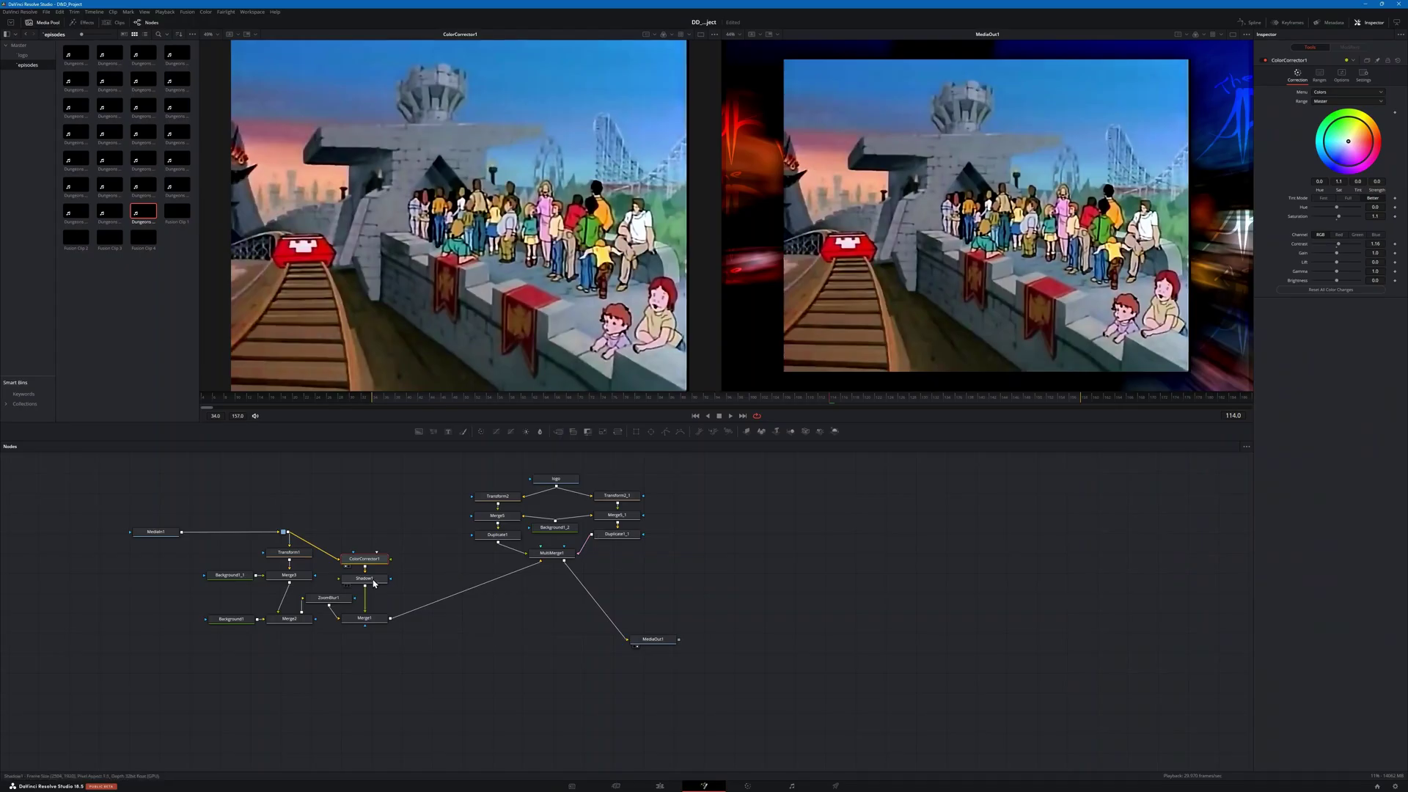
Step: Preview Shadow1 in the second viewer, return that viewer to MediaOut1, and load Shadow1 in the first viewer
click(372, 580)
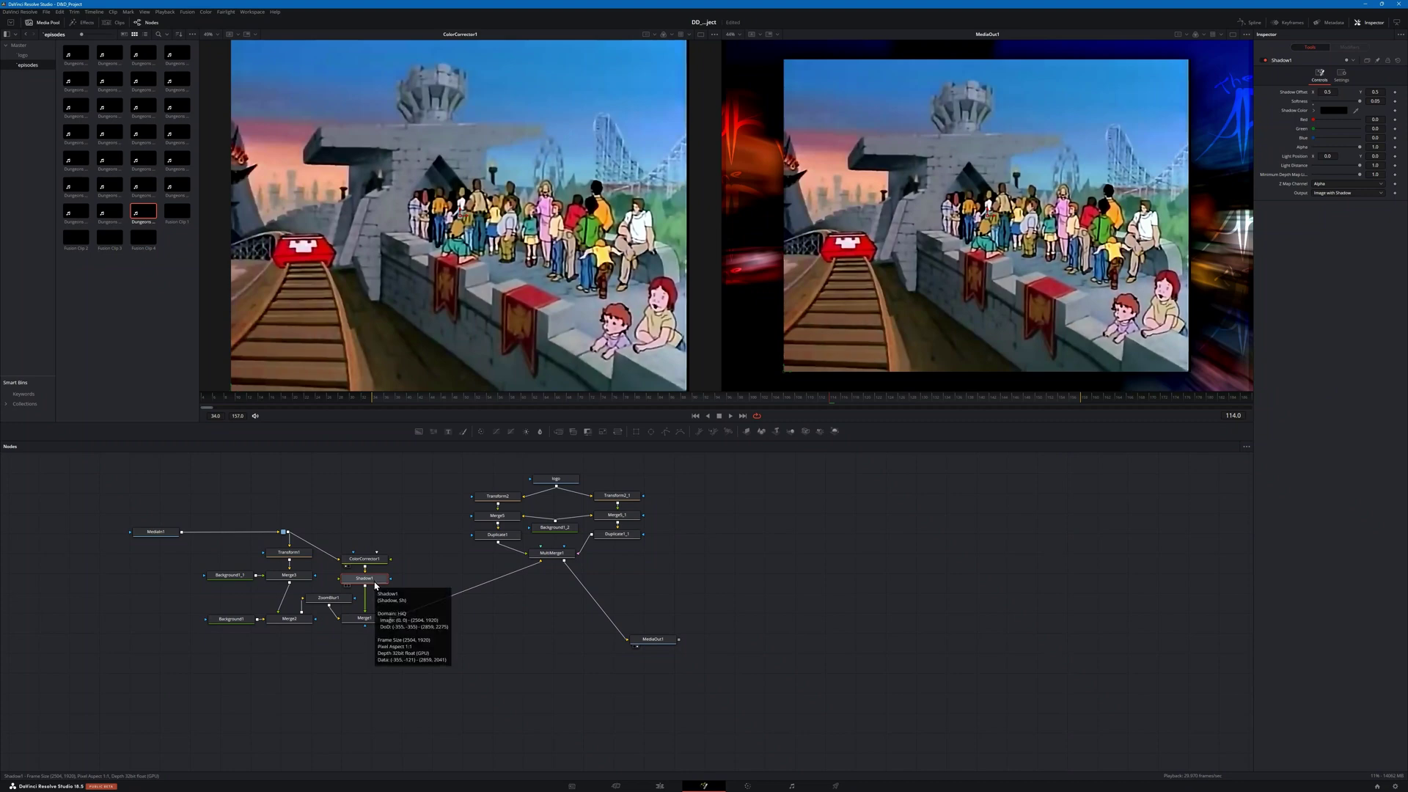
key(2)
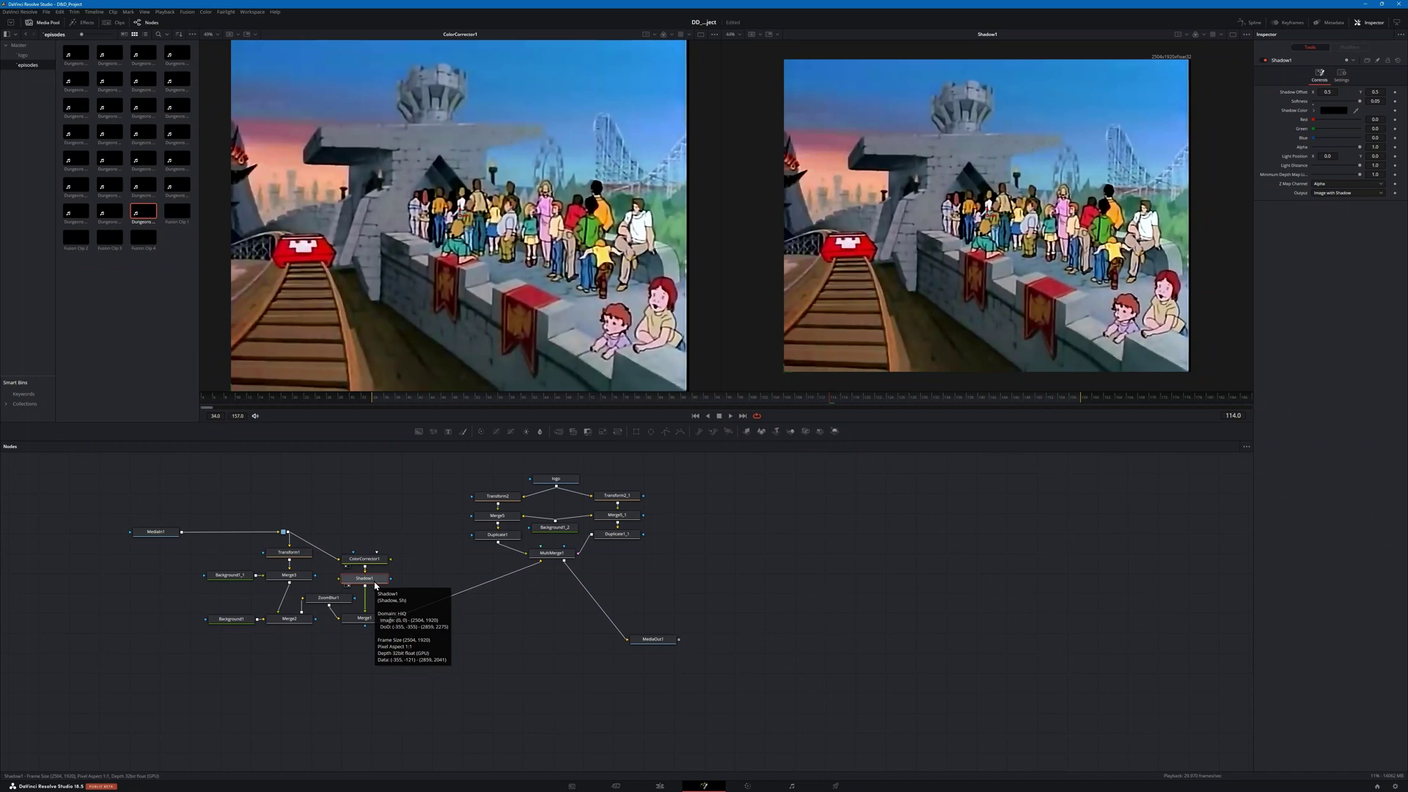
click(662, 639)
key(2)
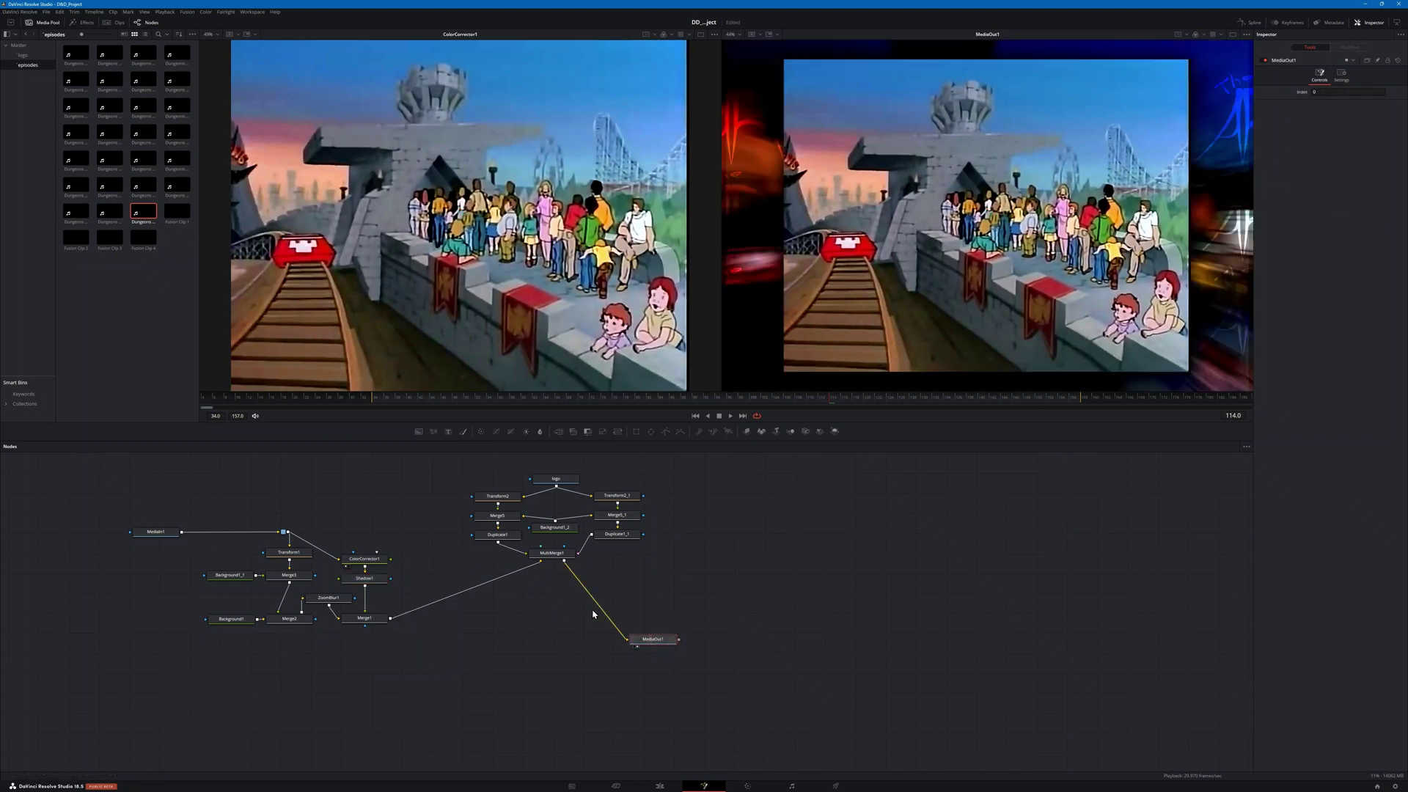
click(359, 580)
key(1)
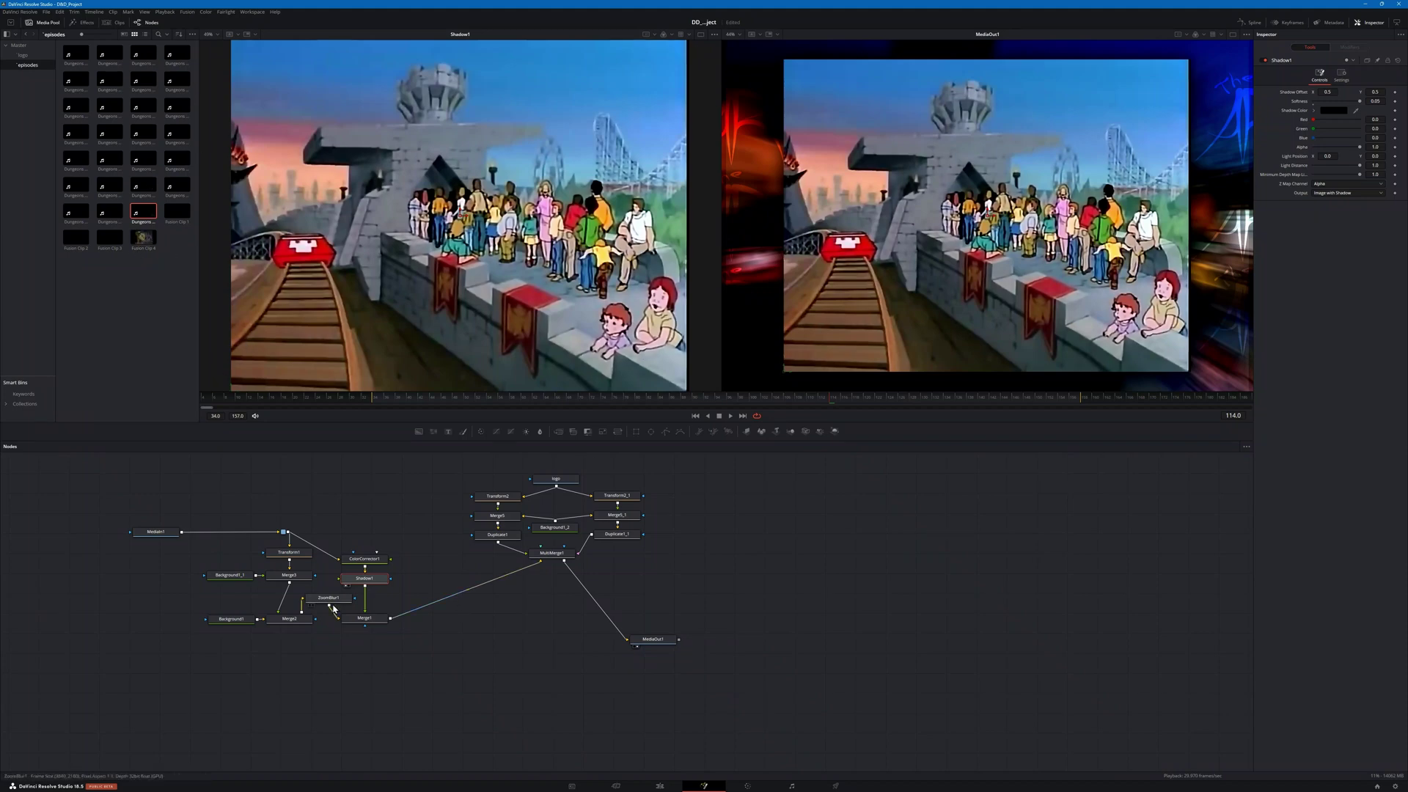
Step: Save the project and preview Merge1's output in the first viewer
key(ctrl+s)
click(364, 618)
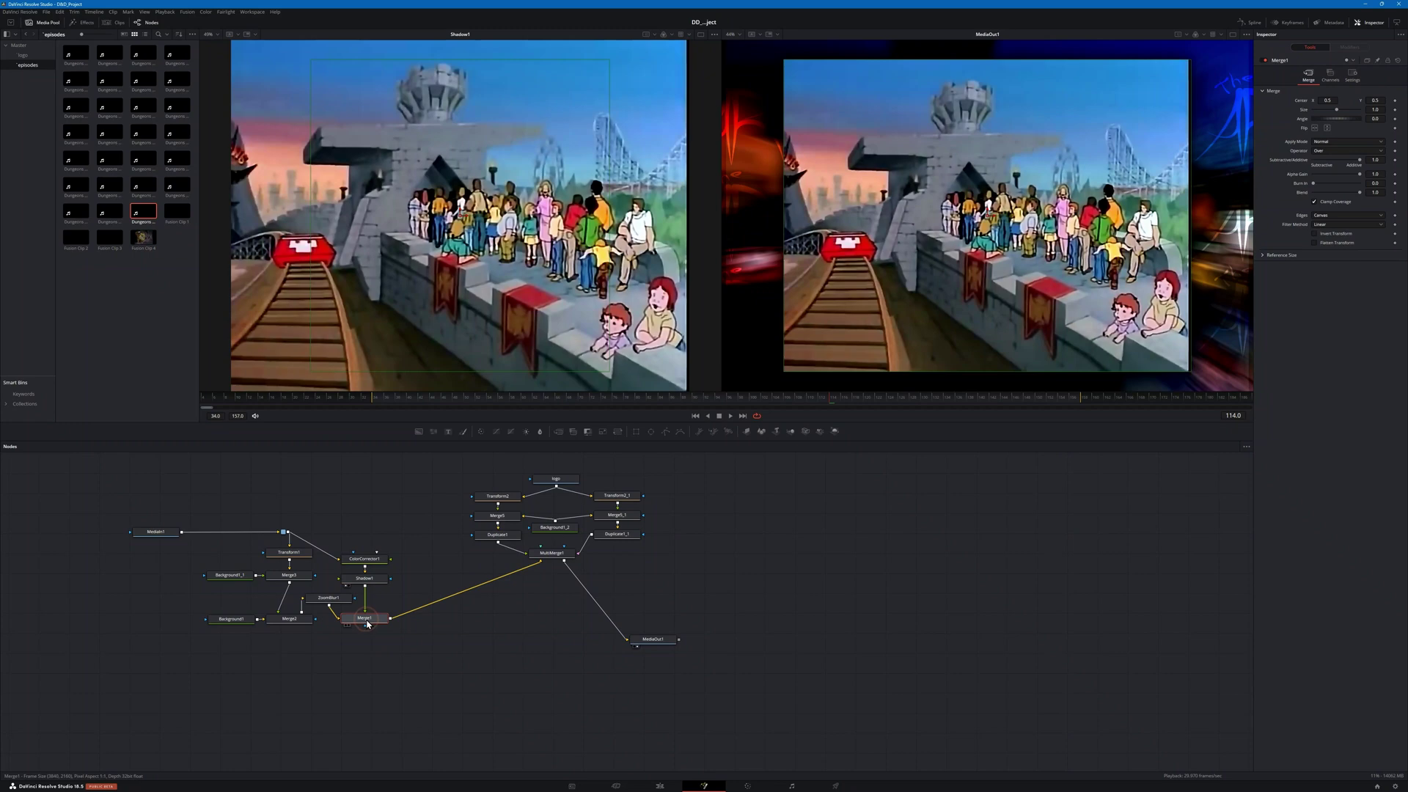
key(1)
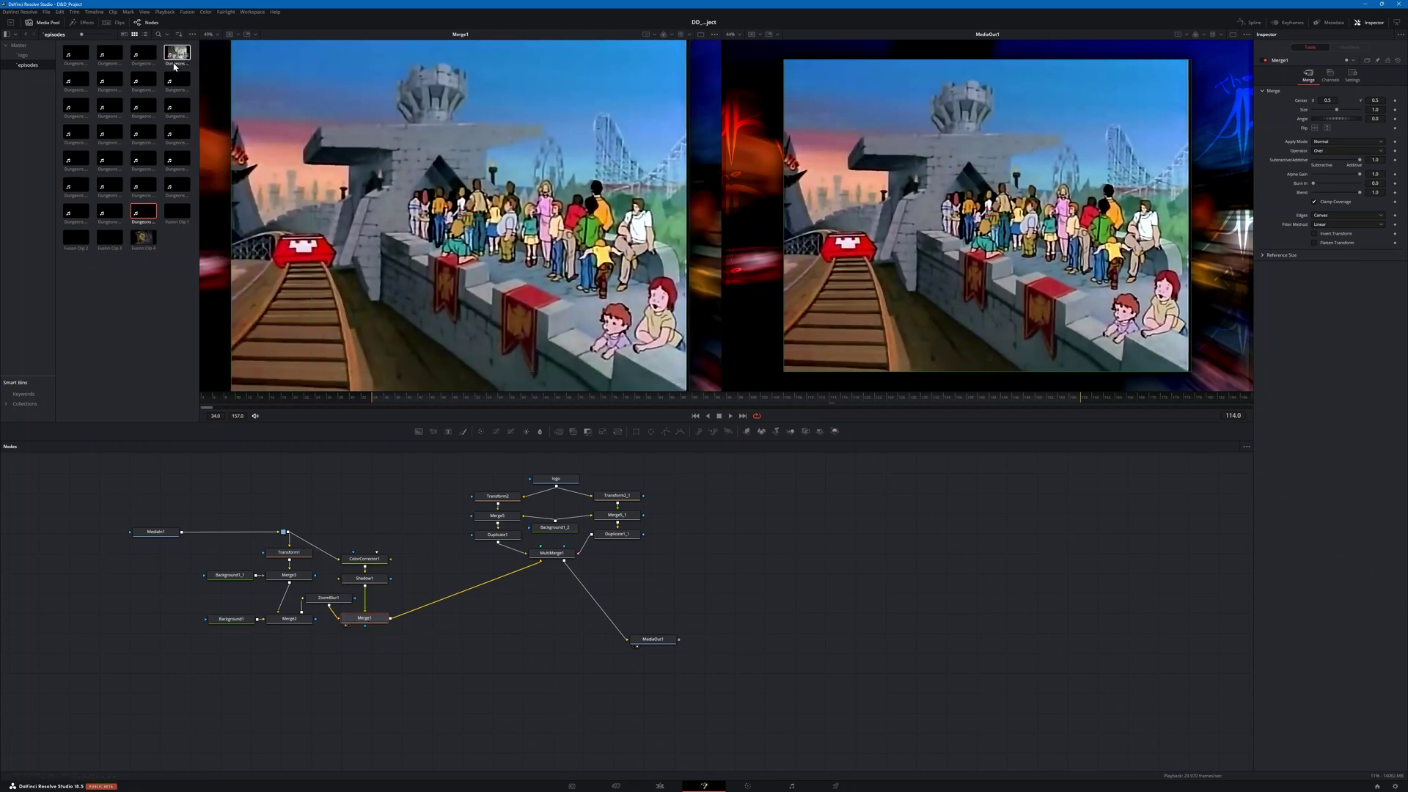
Step: Hide the media pool and set the first viewer's zoom to Fit
click(46, 24)
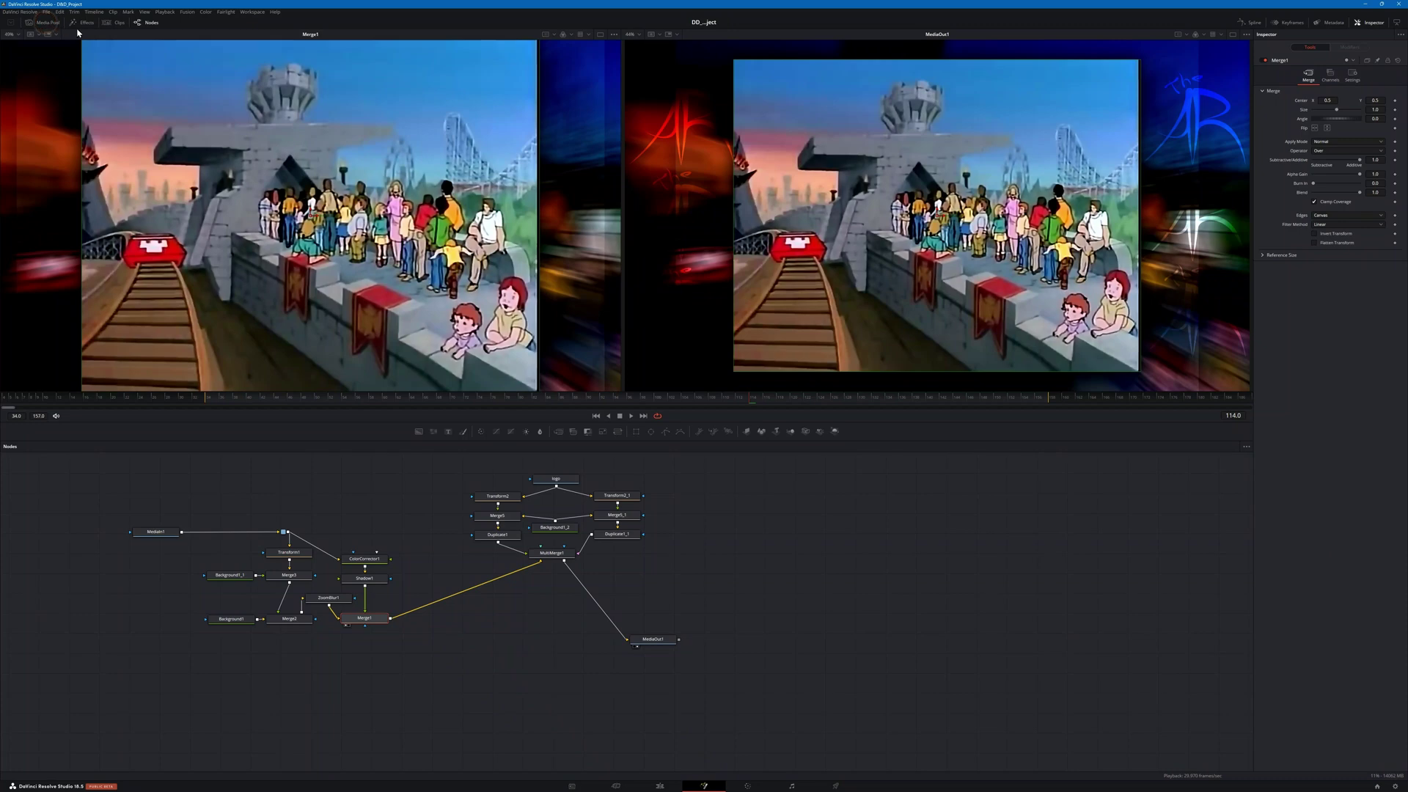
click(10, 34)
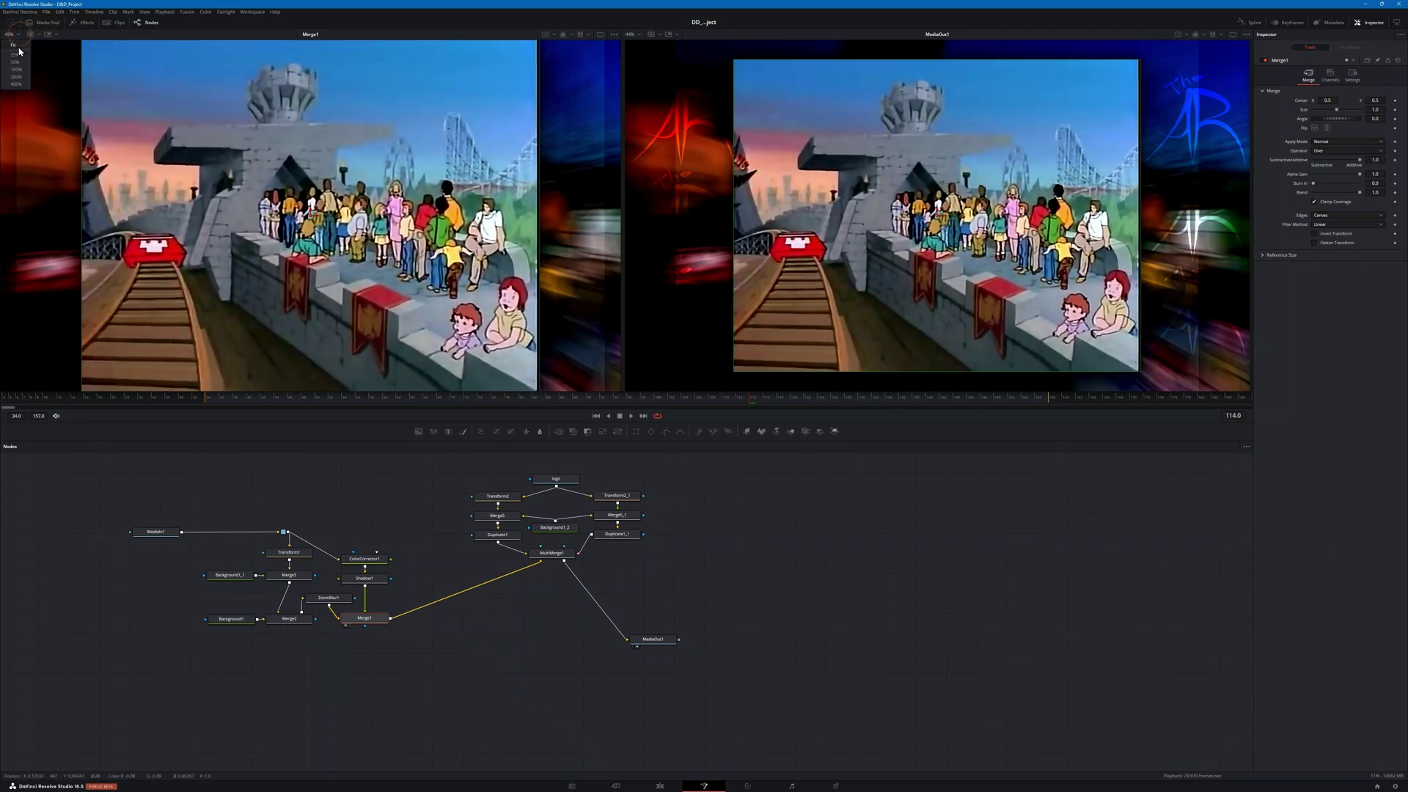
click(16, 46)
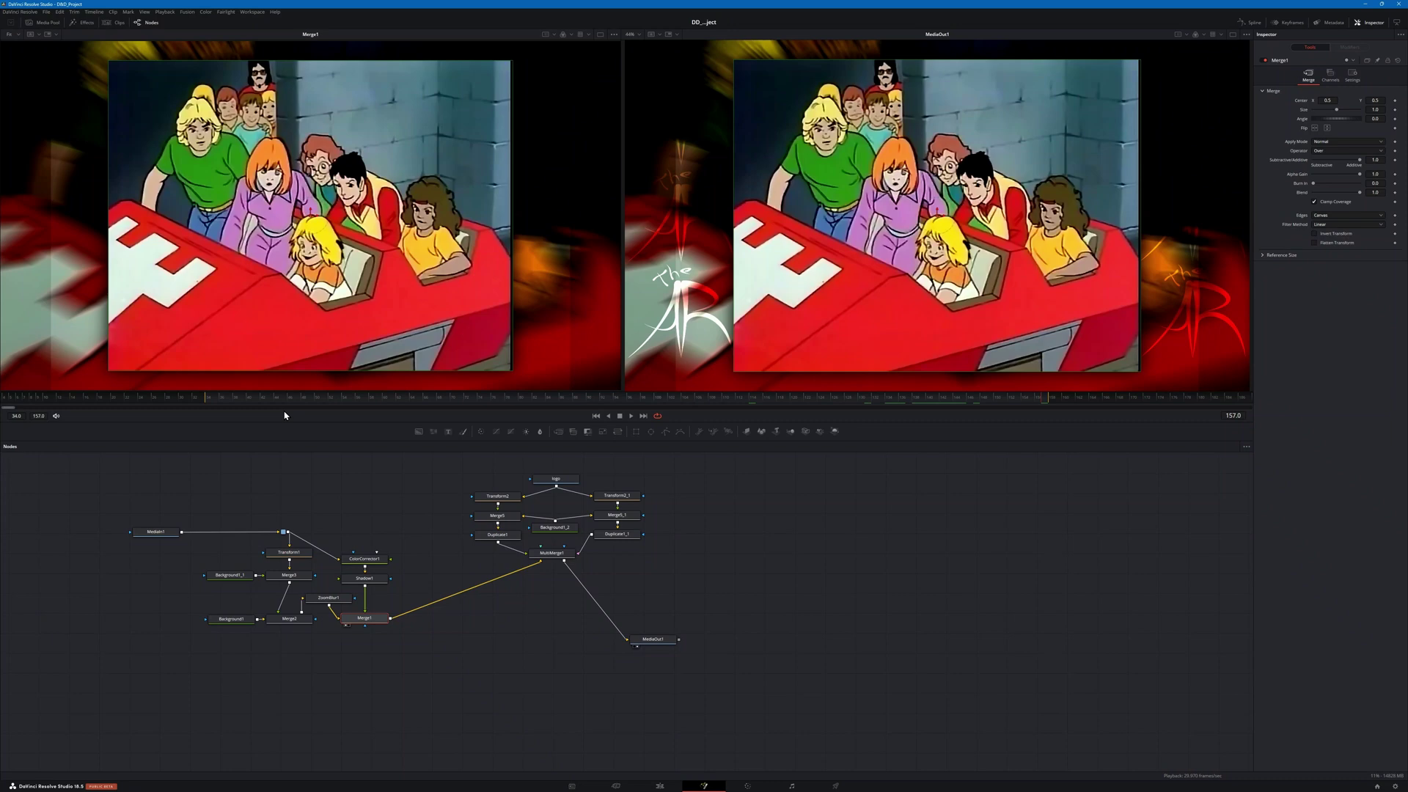
Step: Turn the Shadow1 node off and on repeatedly to compare the picture with and without the drop shadow, leaving it enabled
click(400, 531)
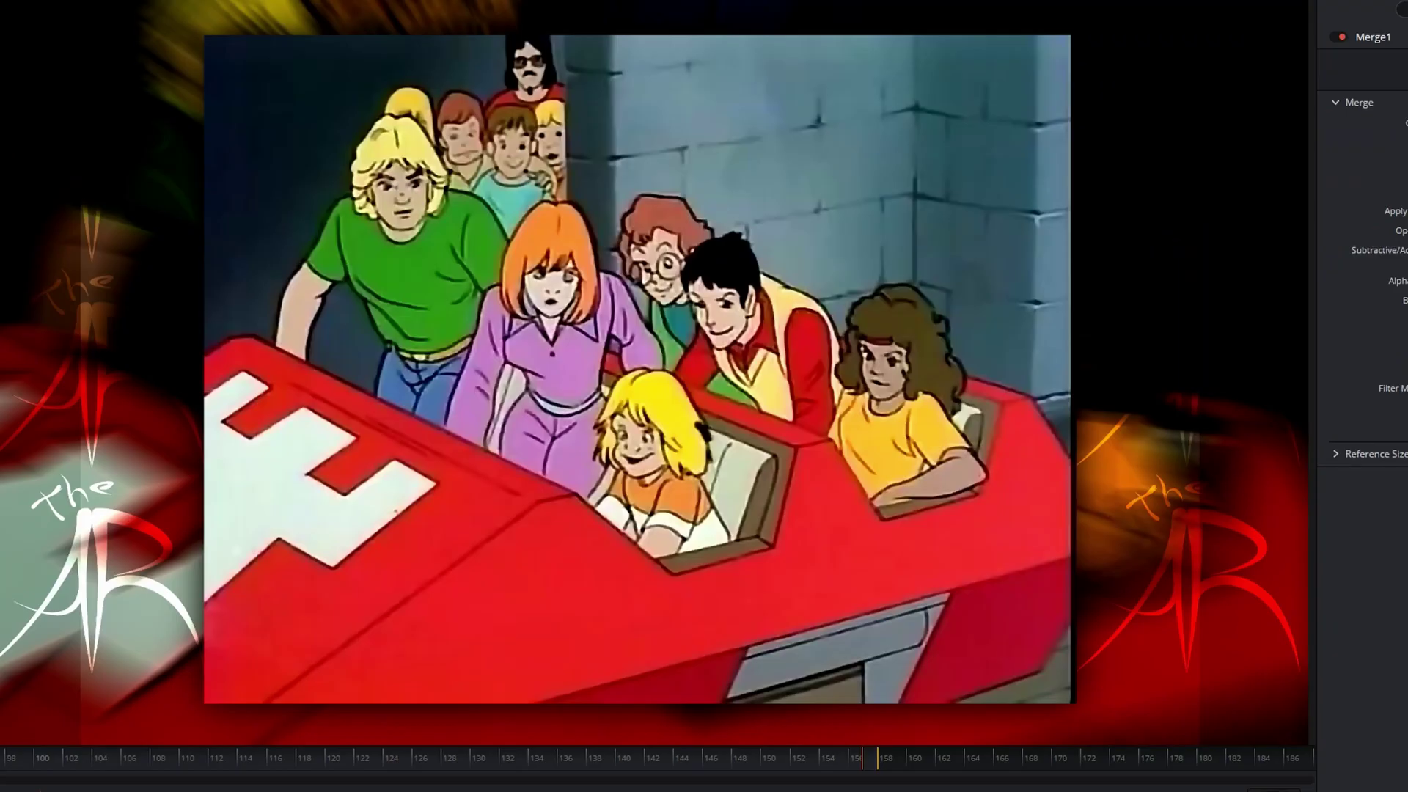
click(1340, 38)
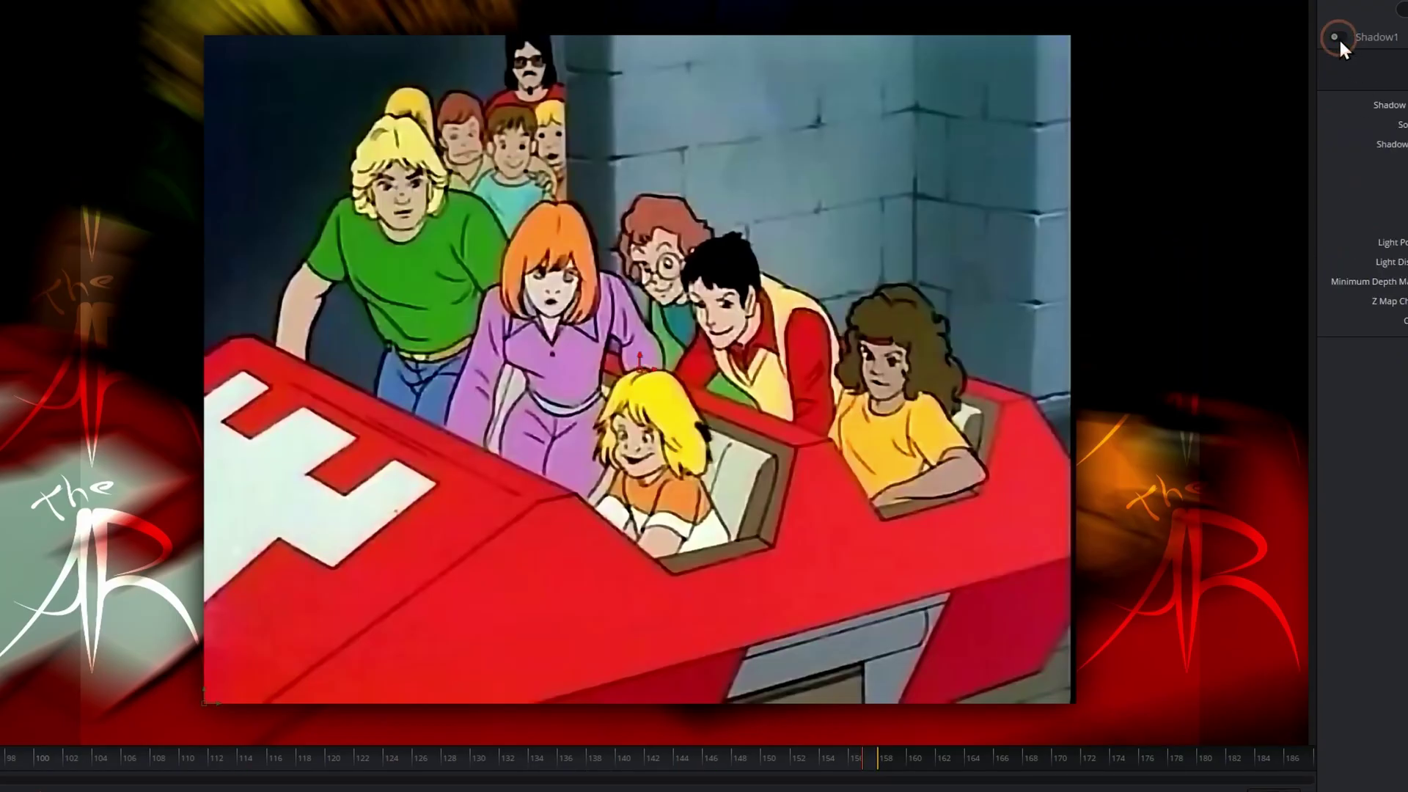
click(1339, 38)
click(1339, 38)
click(1339, 38)
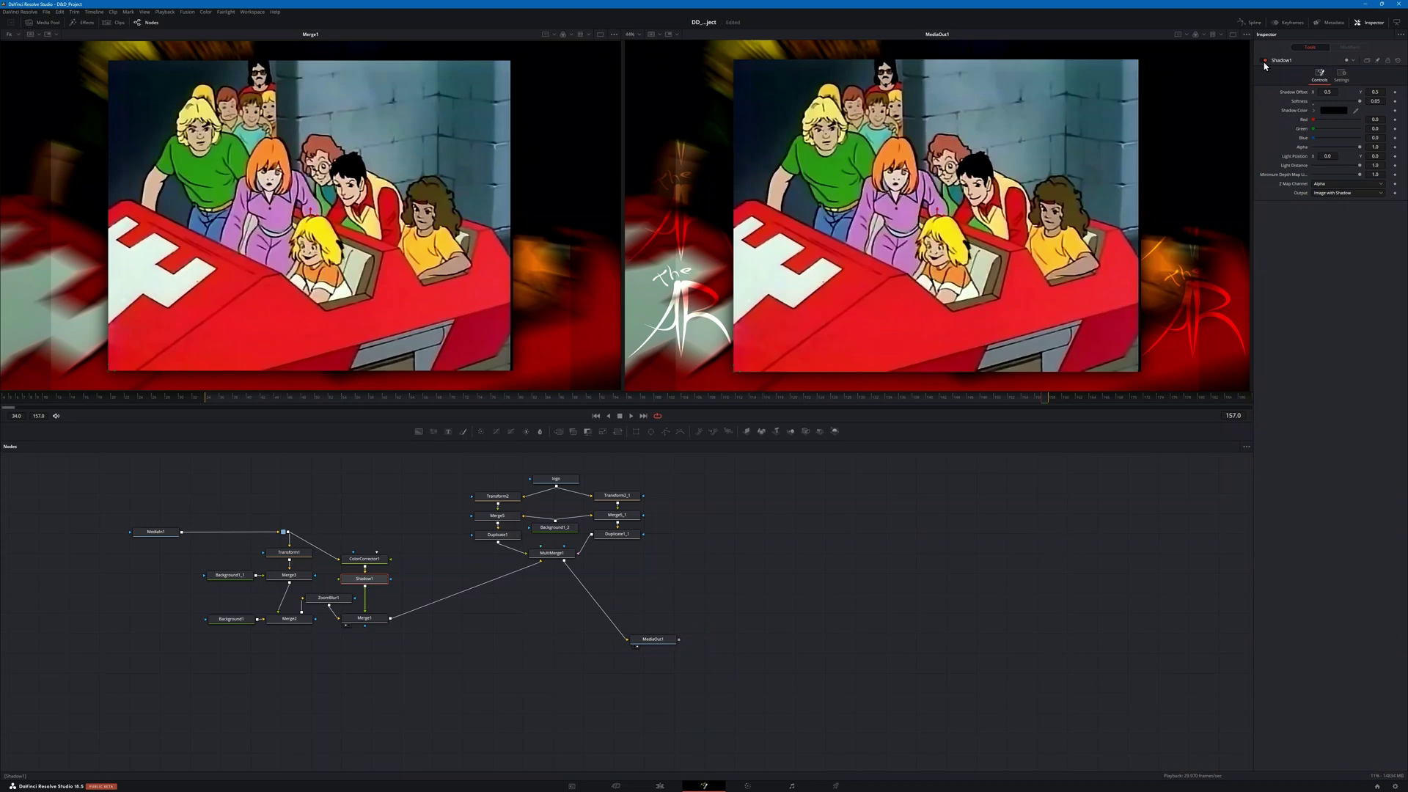
click(1264, 61)
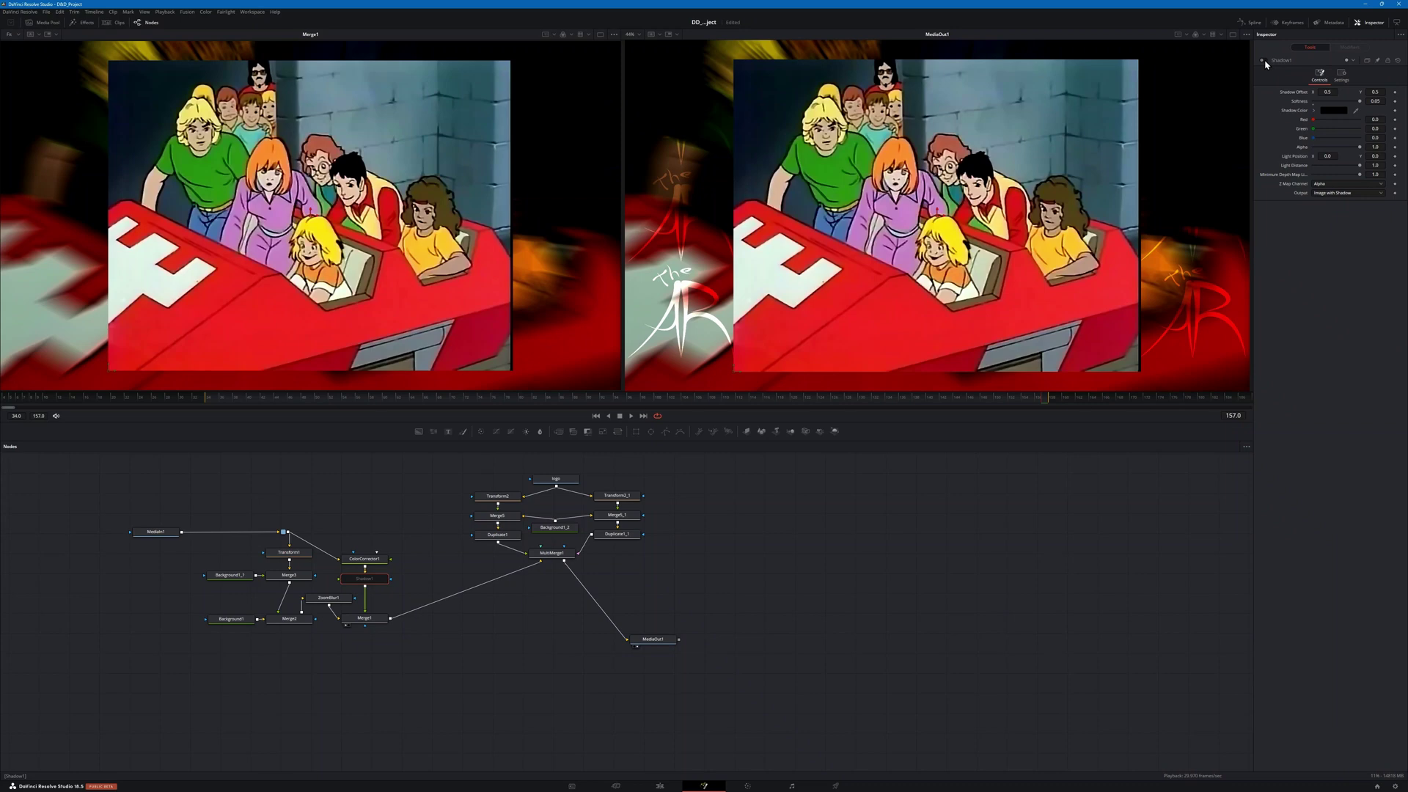
click(1265, 62)
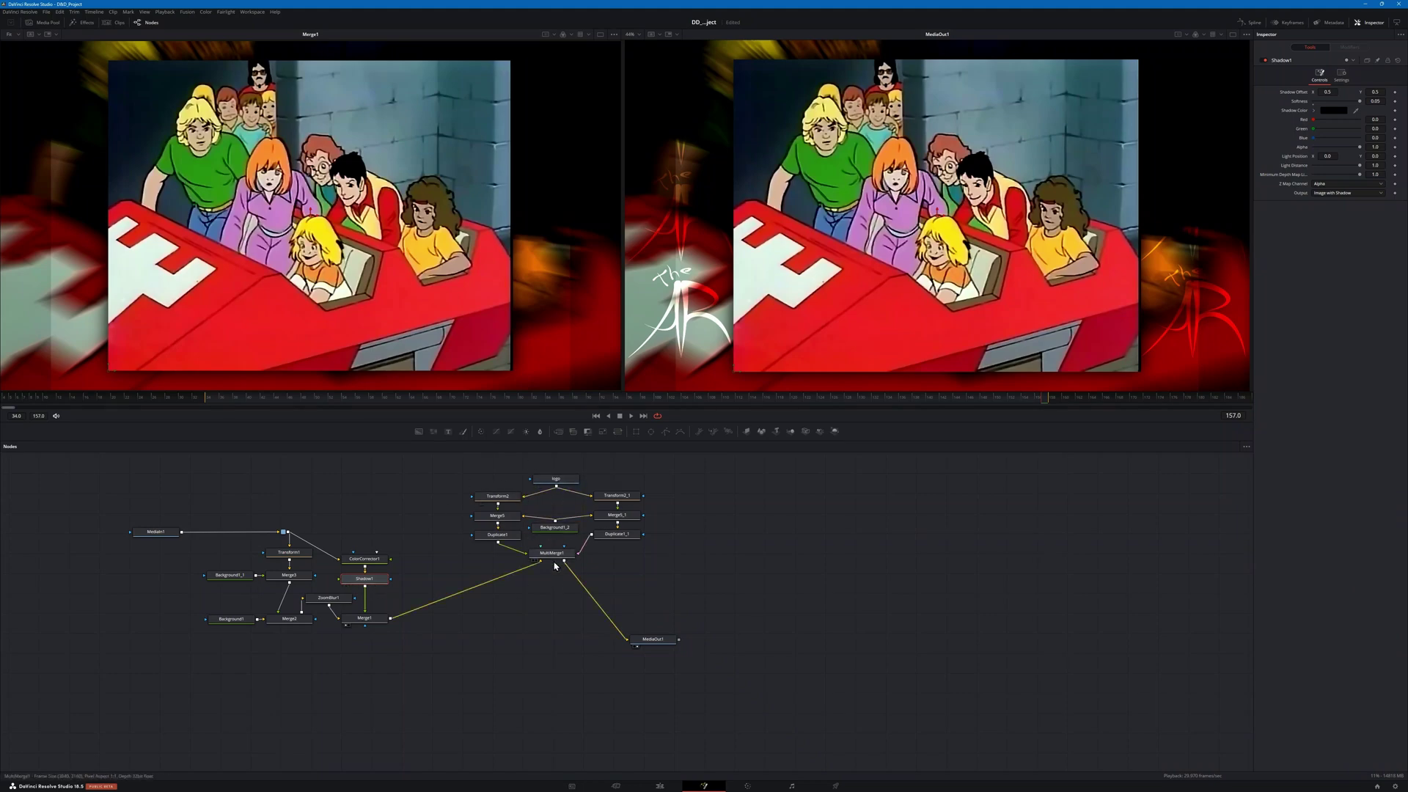
Step: Move MultiMerge1 slightly lower in the node tree and inspect the settings of its Layer 2 and Layer 1
drag(555, 565, 555, 574)
click(379, 621)
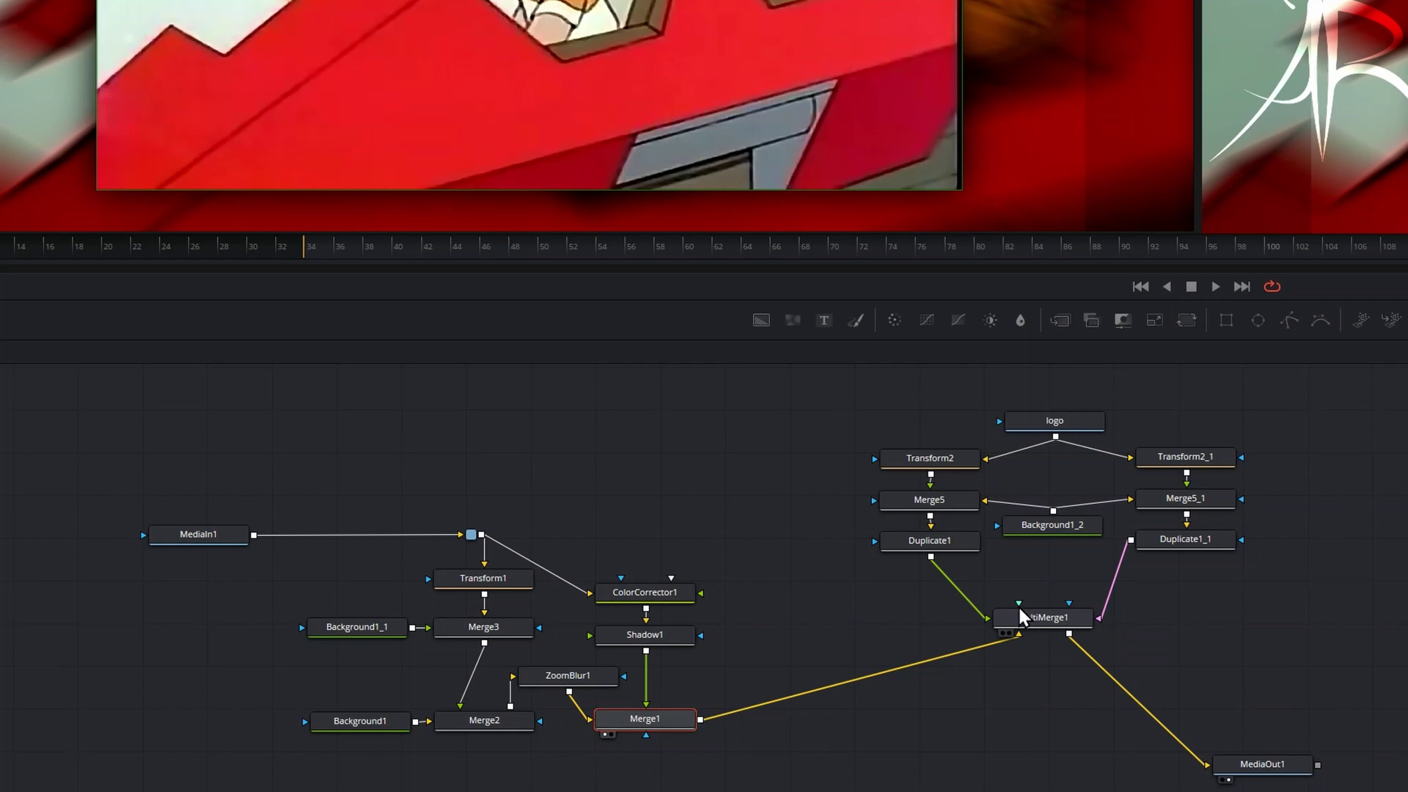
click(1059, 618)
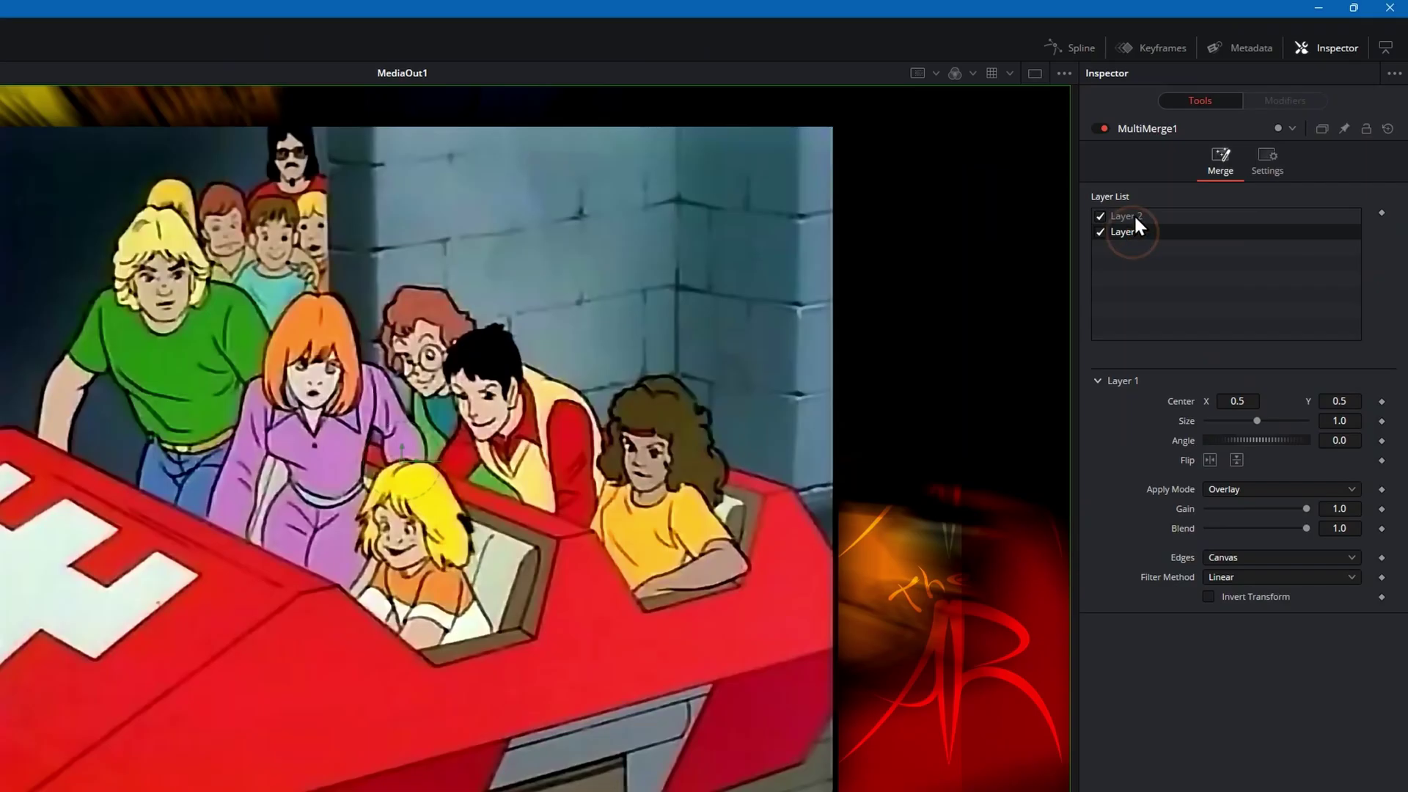
click(1279, 101)
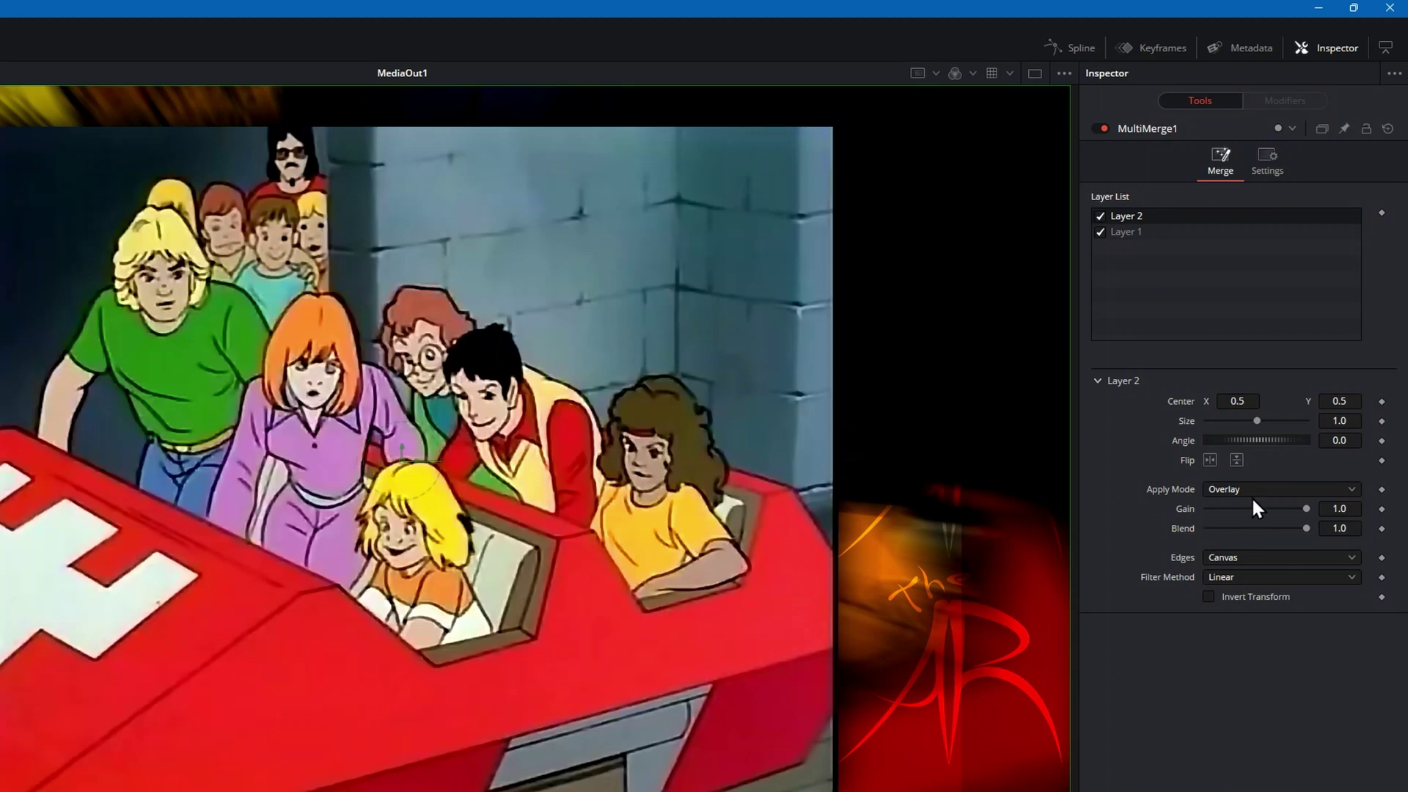
click(1131, 234)
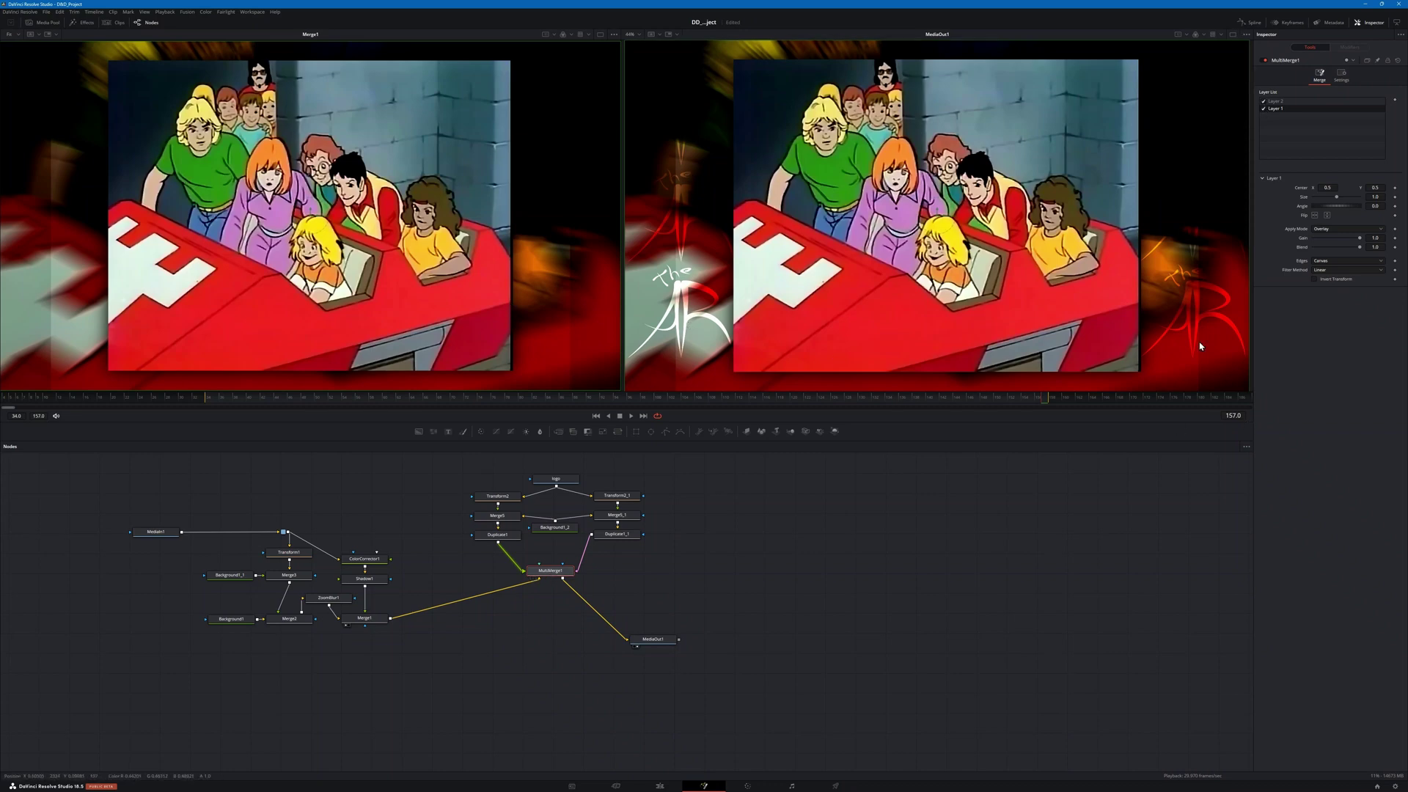
Step: Disable and re-enable Layer 1 and Layer 2 of MultiMerge1 to check which logos each layer supplies
click(1263, 108)
click(1263, 101)
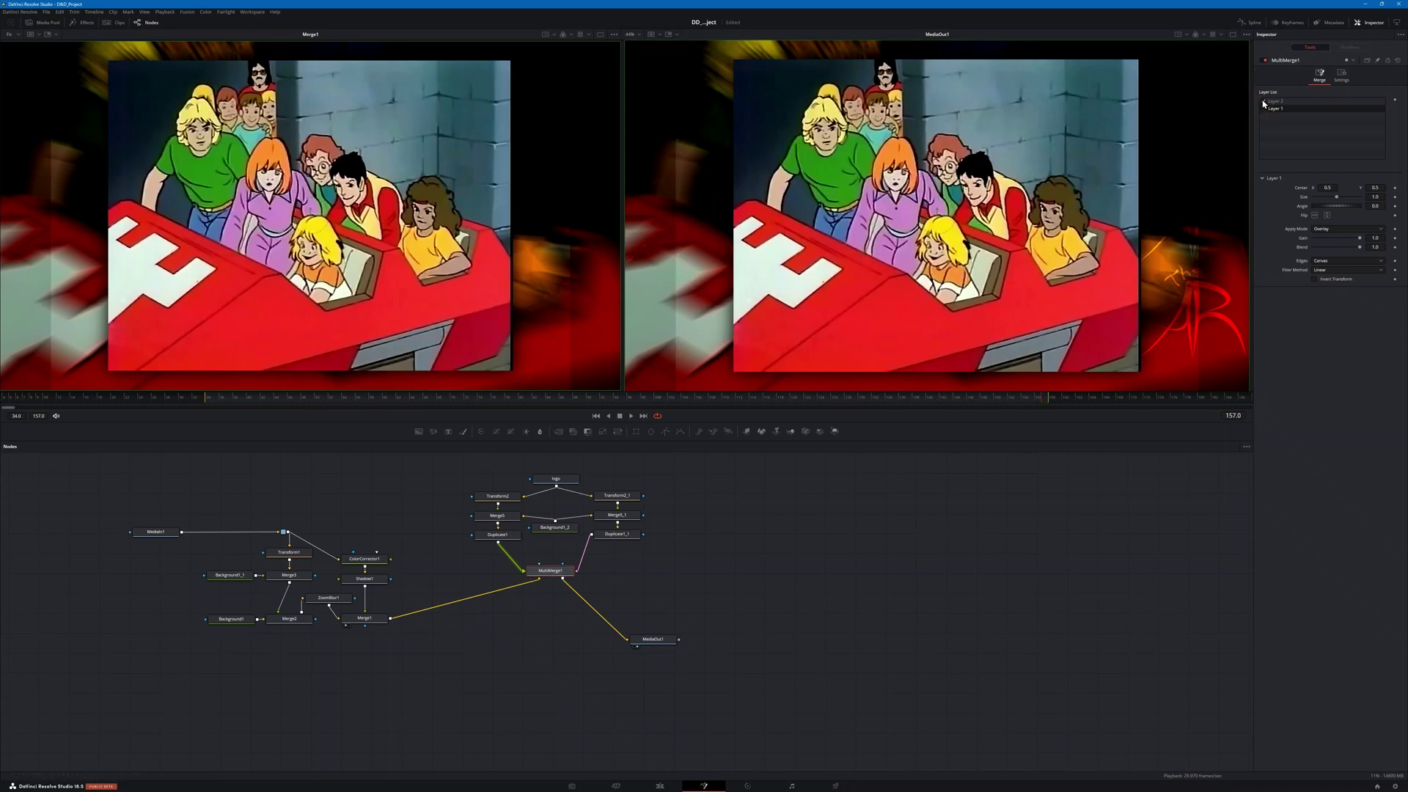
click(1263, 101)
click(1262, 109)
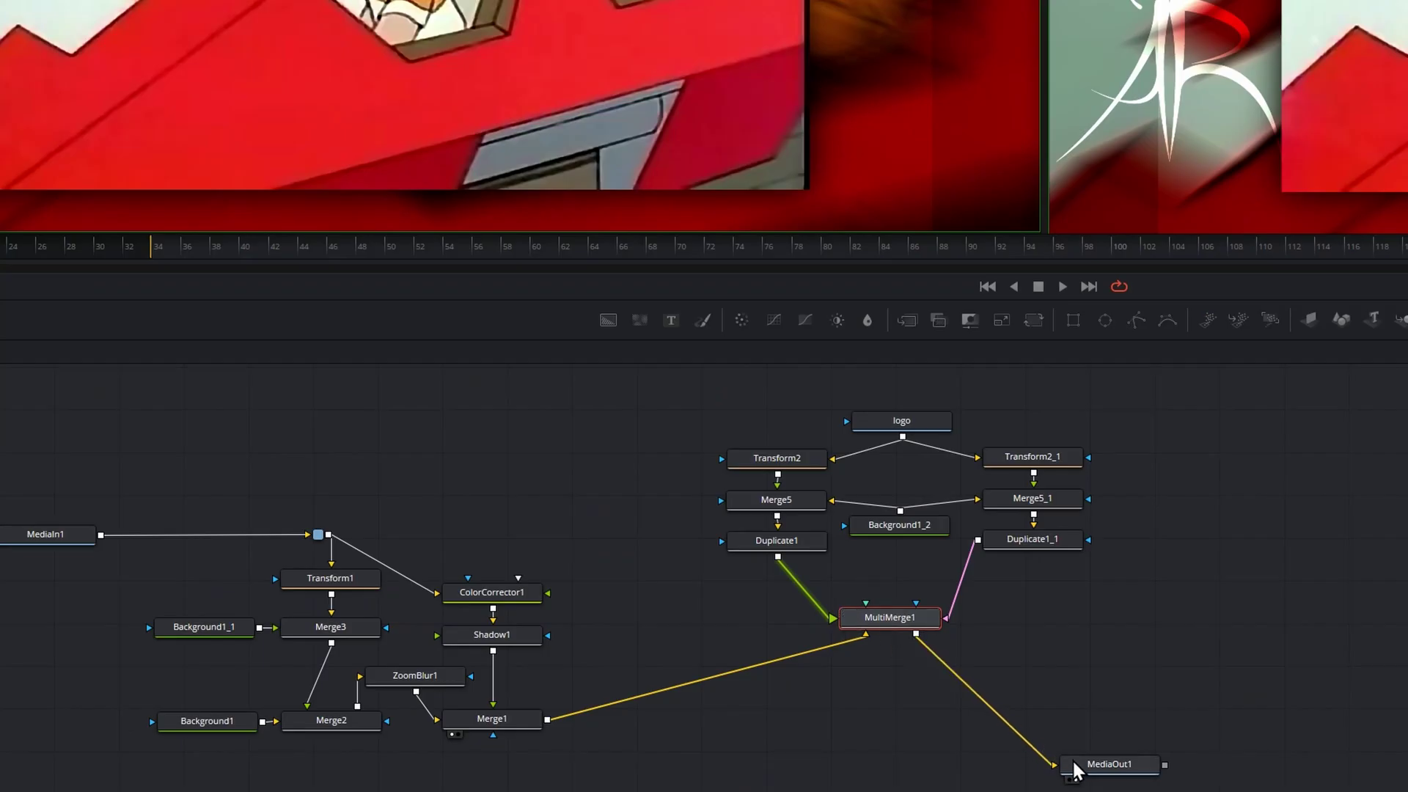
Step: Move MediaOut1 away from MultiMerge1 and connect Merge1's output directly to it, bypassing the logos
drag(1075, 770, 1206, 714)
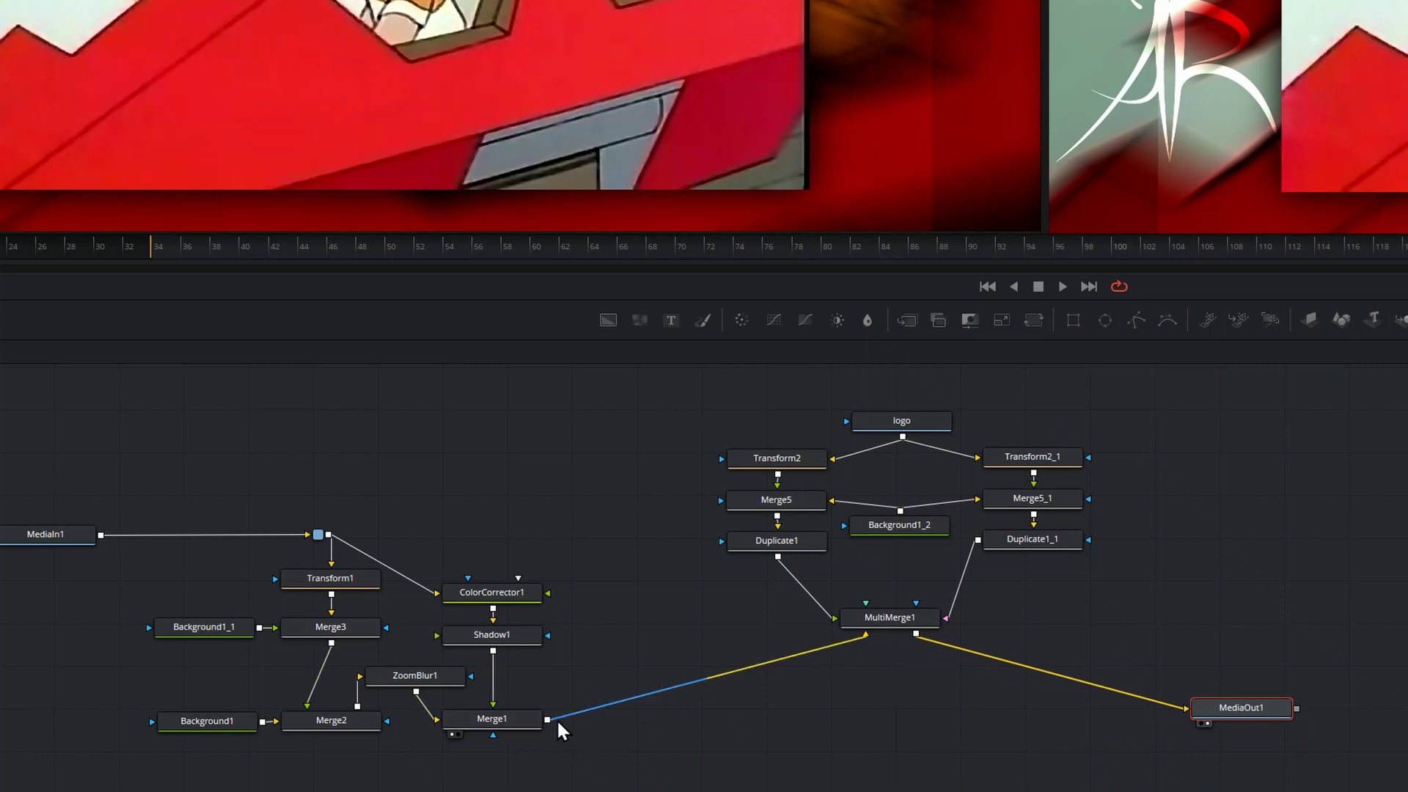
drag(549, 721, 1187, 710)
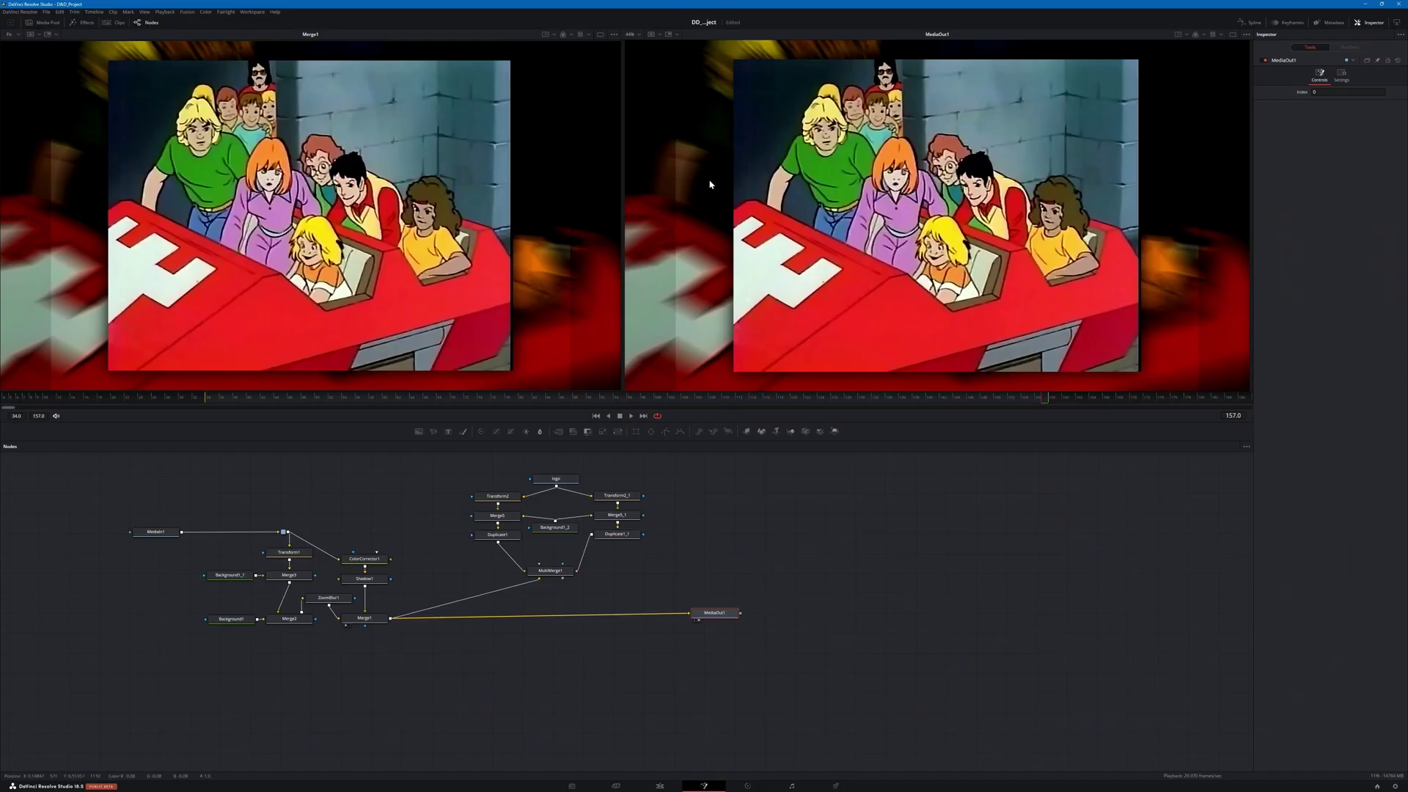
Step: Switch to the Edit page and check the logo-free episode clip and the episode 27 title on the timeline
click(659, 784)
mouse_move(628, 541)
mouse_down()
mouse_move(550, 550)
mouse_move(631, 566)
mouse_up()
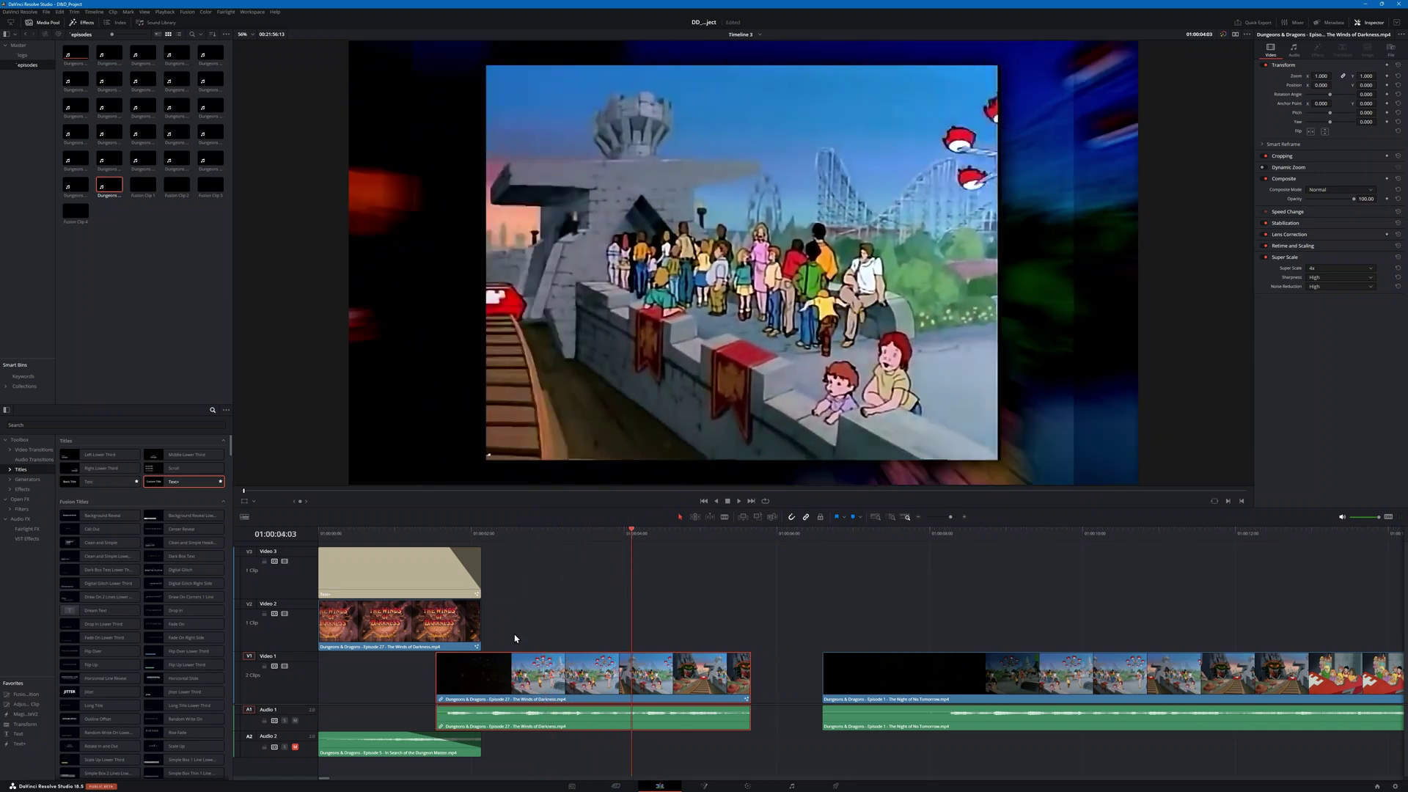
click(392, 537)
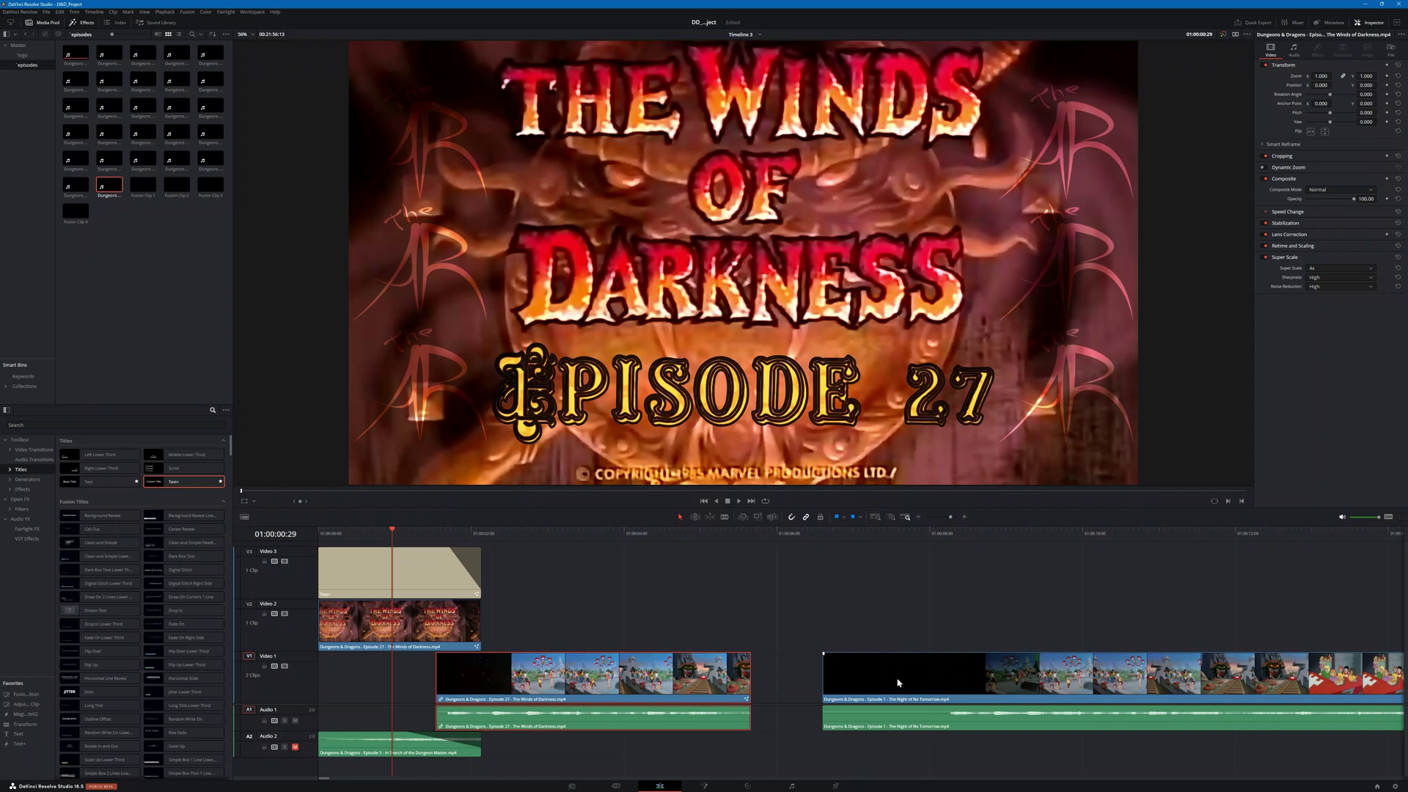
Step: Place the playhead on The Night of No Tomorrow title card and duplicate the Episode 1 video clip onto the Video 2 track
scroll(896, 681, down, 6)
drag(987, 541, 1056, 547)
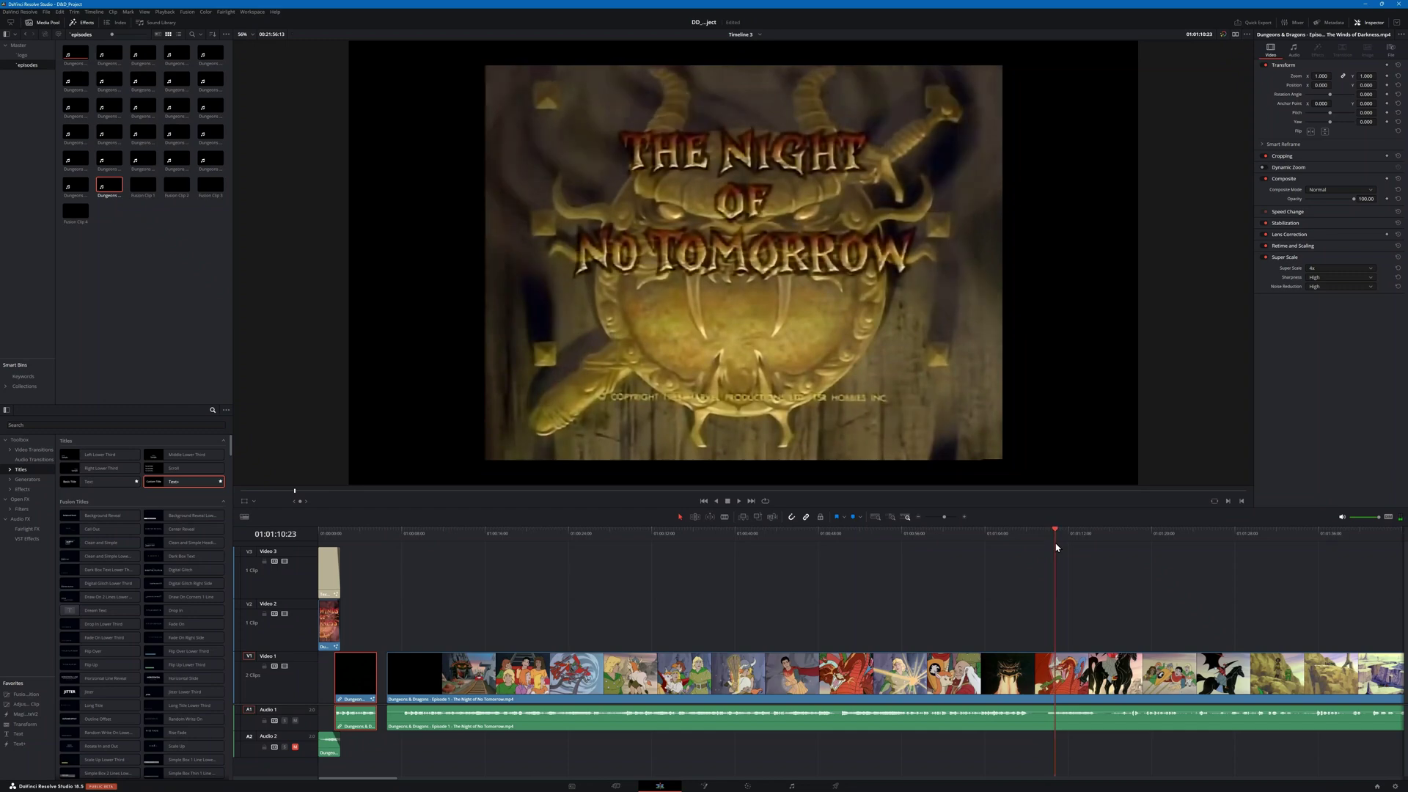
click(1041, 686)
key(b)
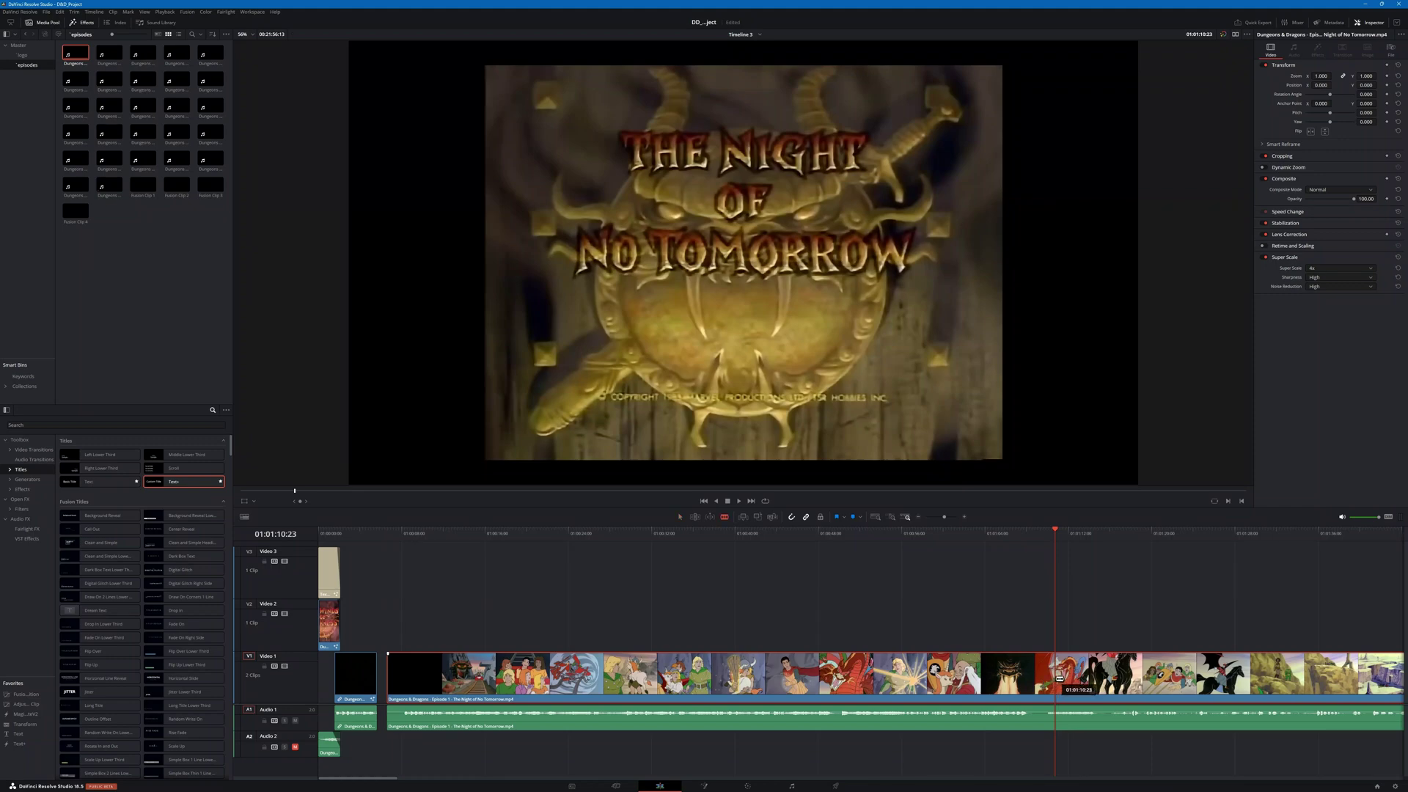
key(a)
drag(1018, 684, 1019, 640)
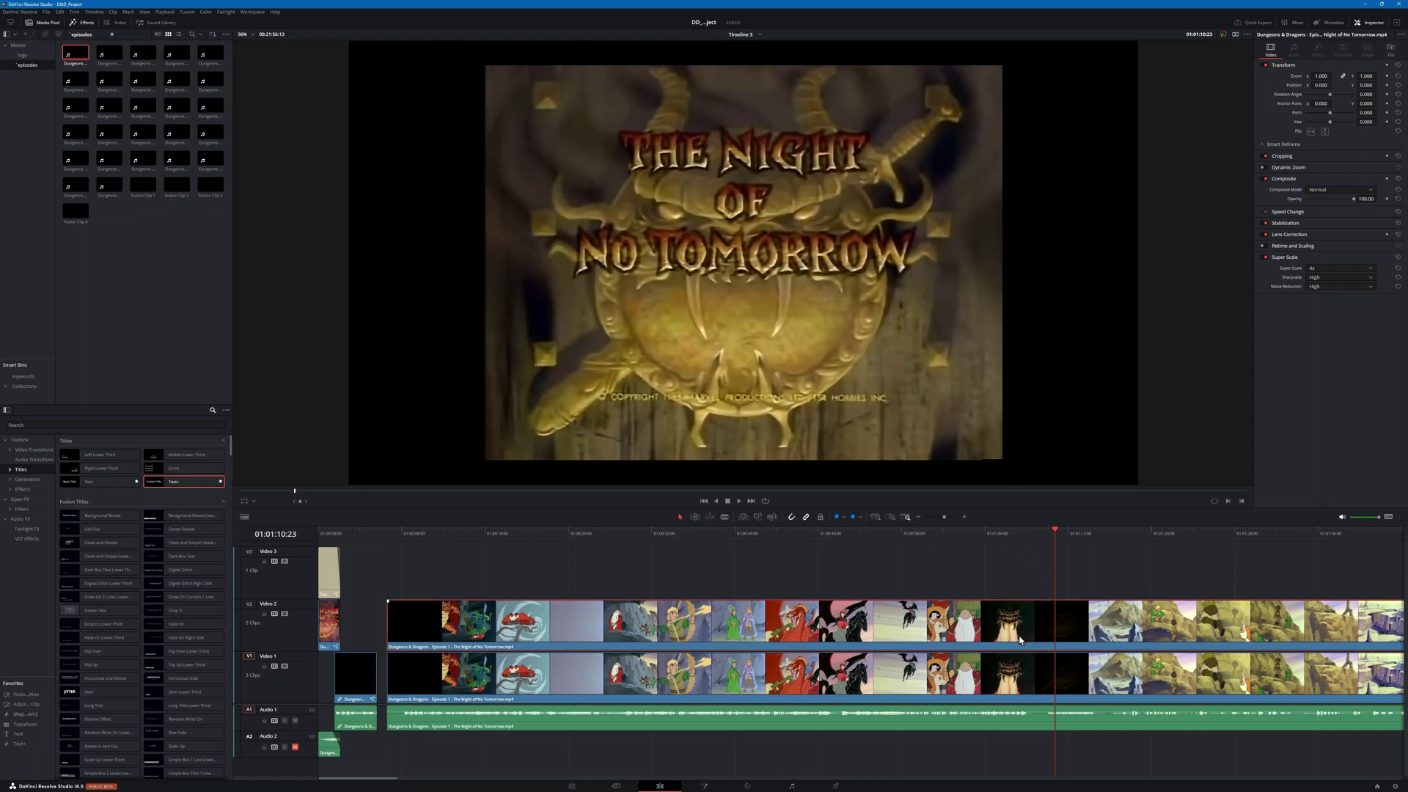
Step: Try splitting the duplicated Video 2 clip at the title card and undo the cut
key(b)
click(1059, 632)
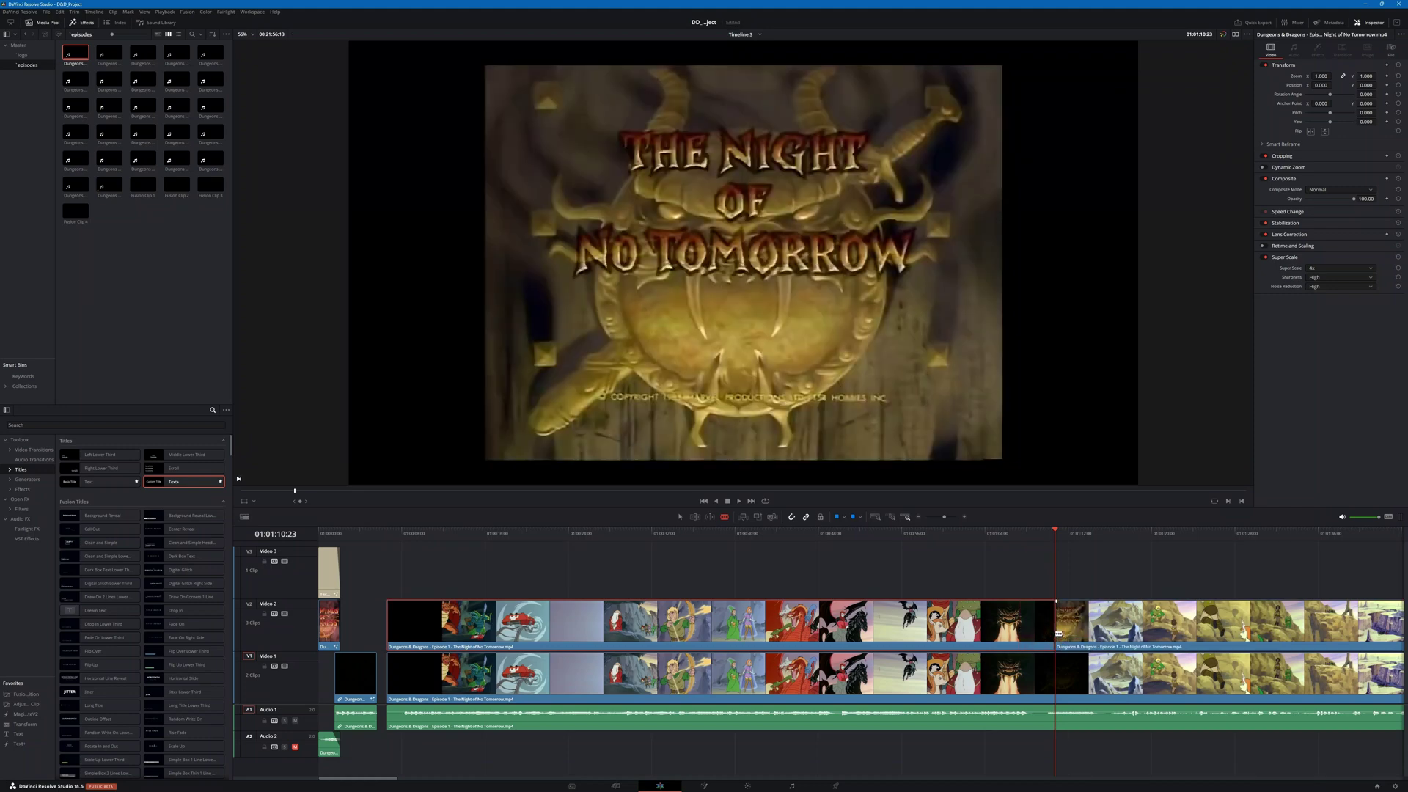
key(a)
click(1050, 635)
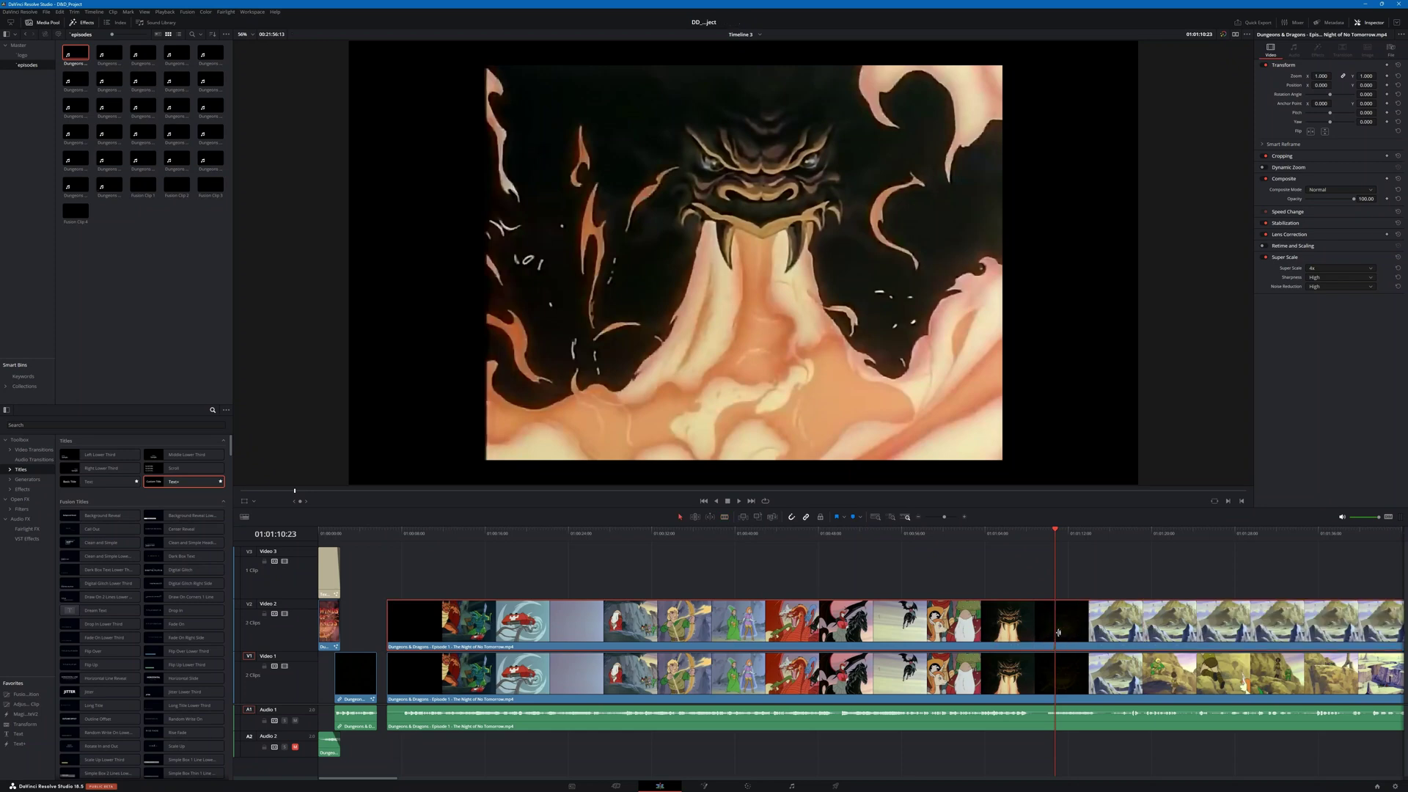
key(ctrl+z)
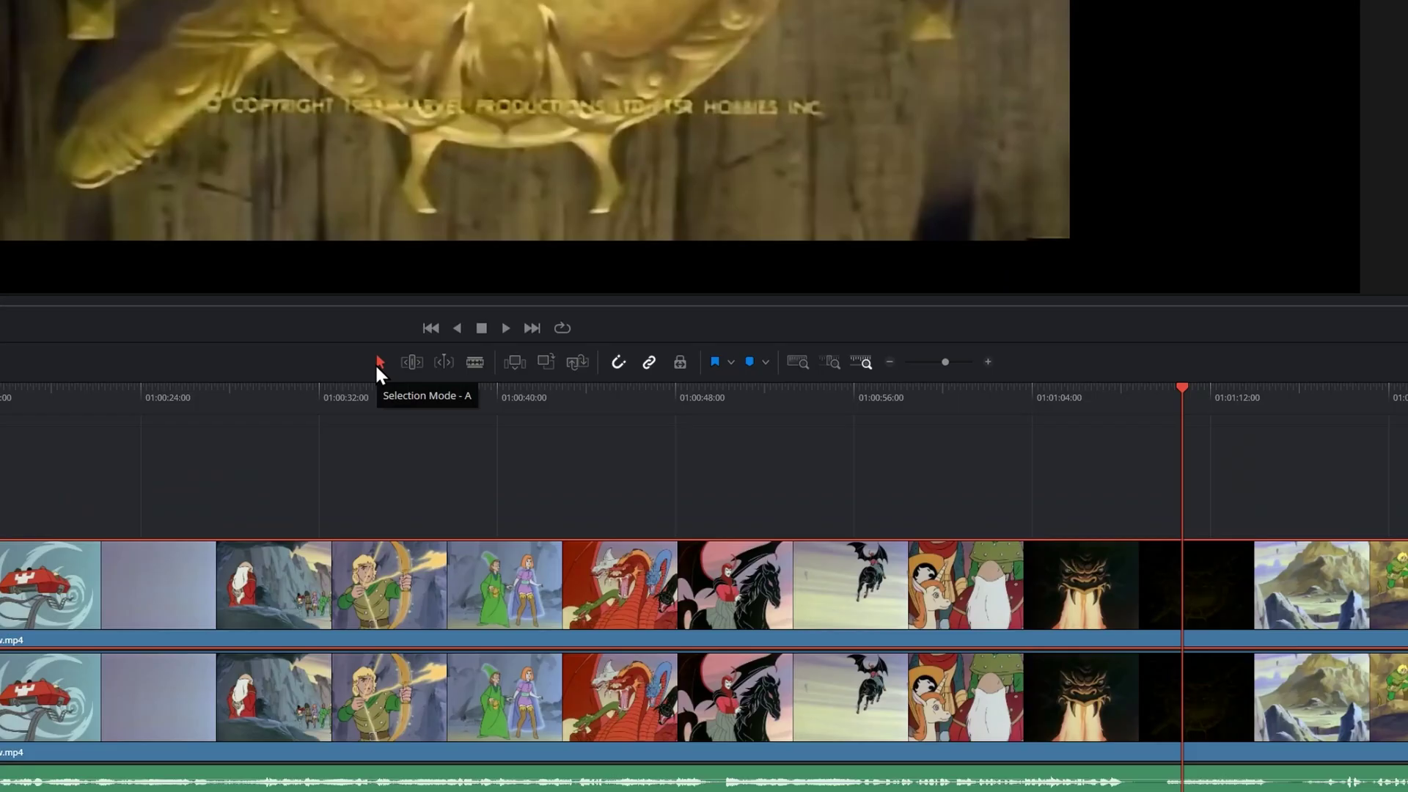
Step: Split the duplicated Episode 1 clip on Video 2 at the playhead with the blade and return to selection mode
click(474, 364)
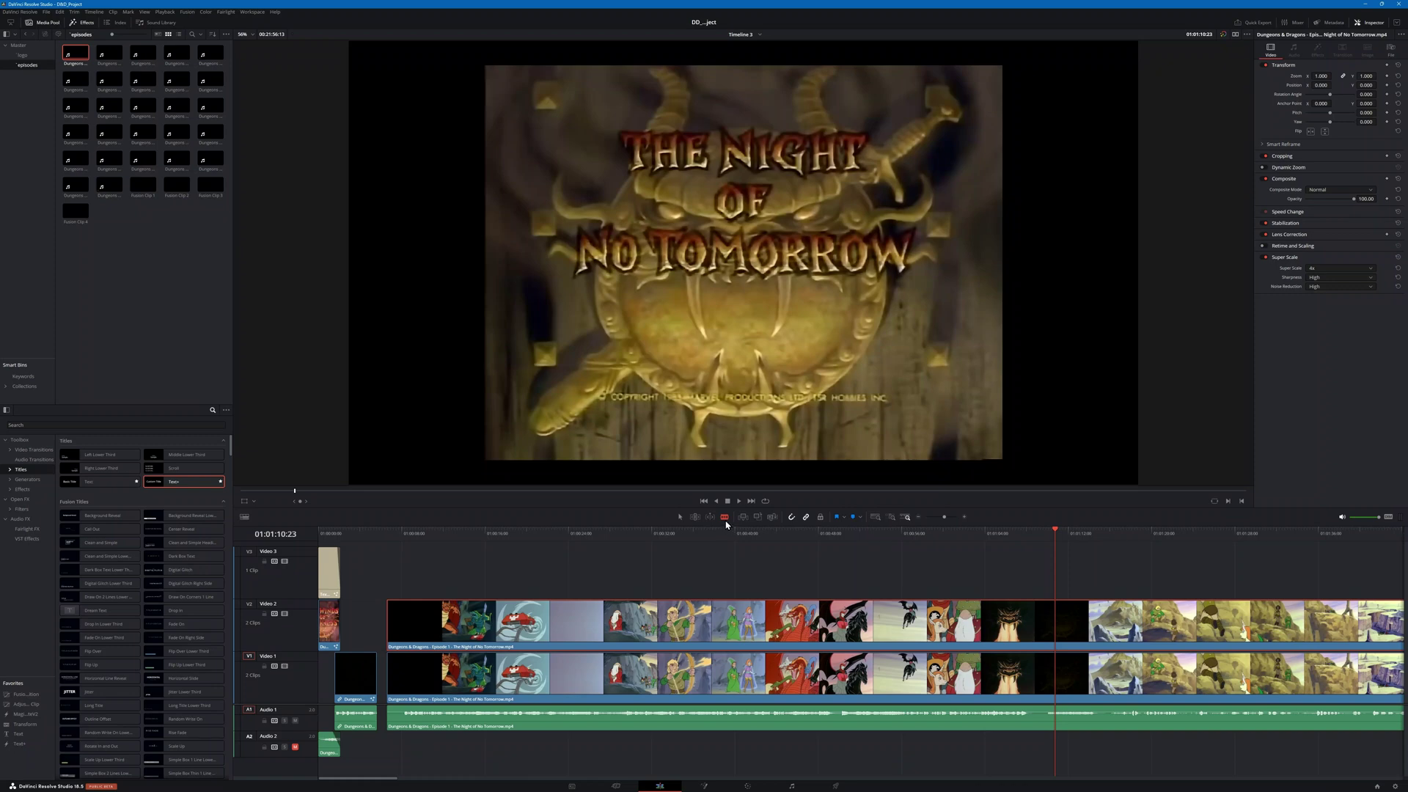
click(1056, 621)
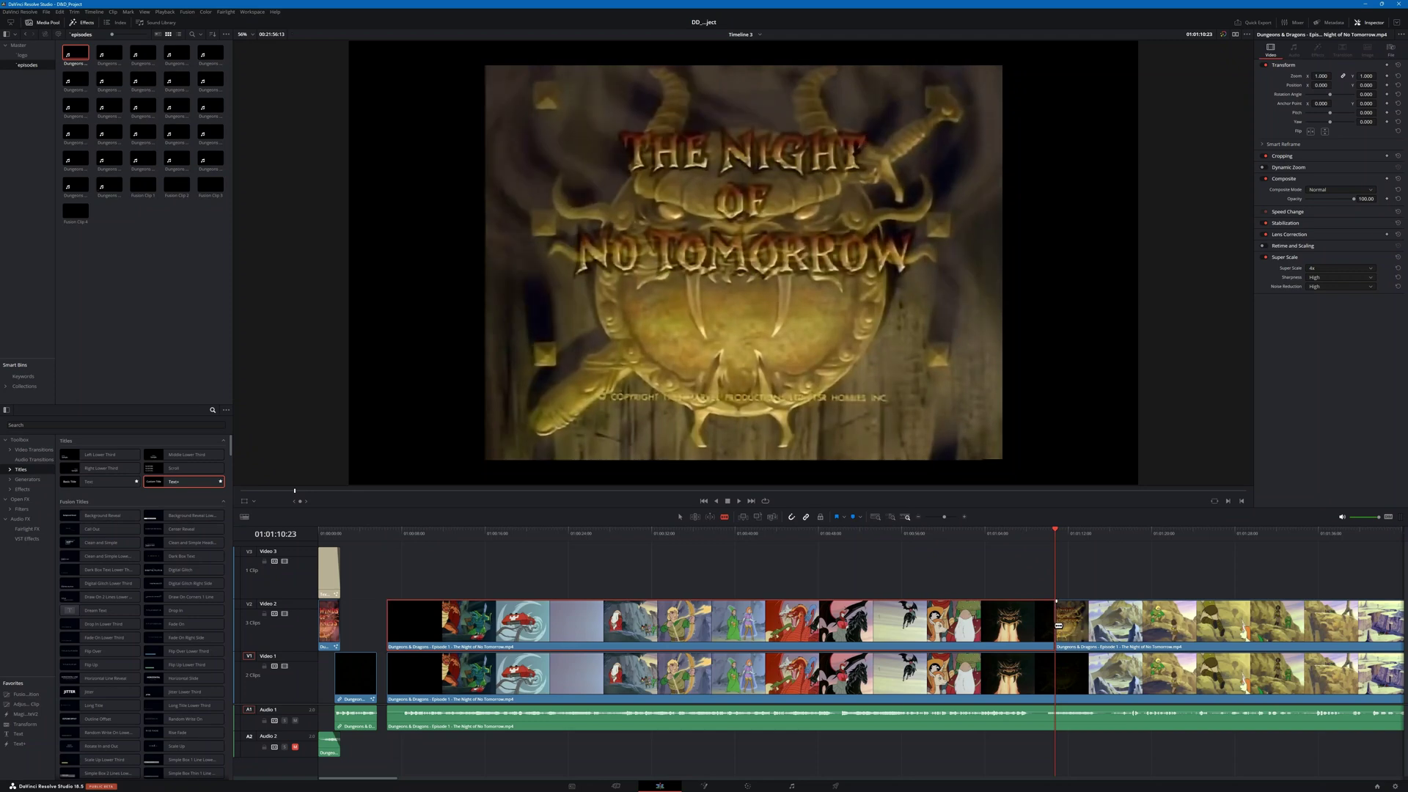
key(a)
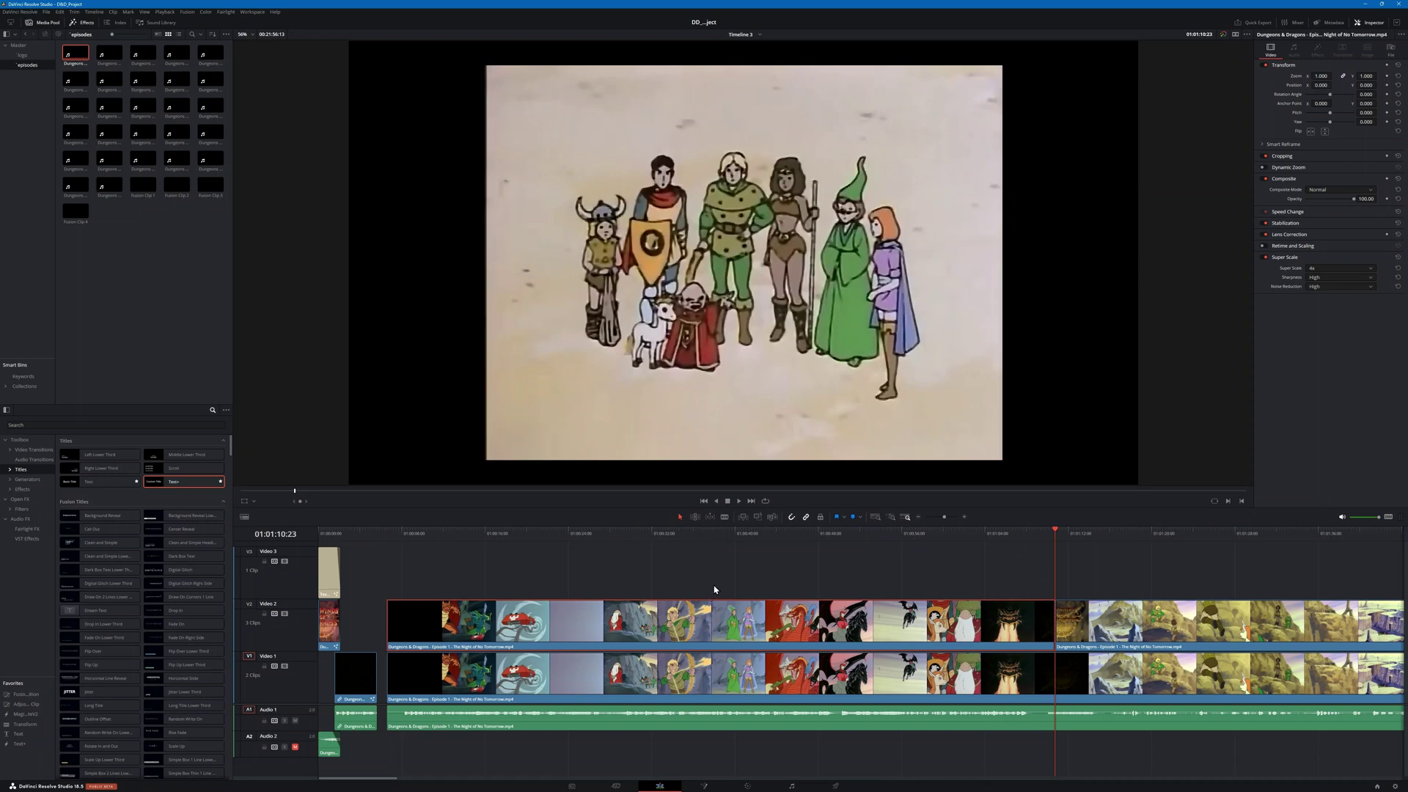
Step: Delete the Video 2 section before the cut and align the remaining part with the start of the Video 1 clip
key(Delete)
drag(1223, 616, 572, 616)
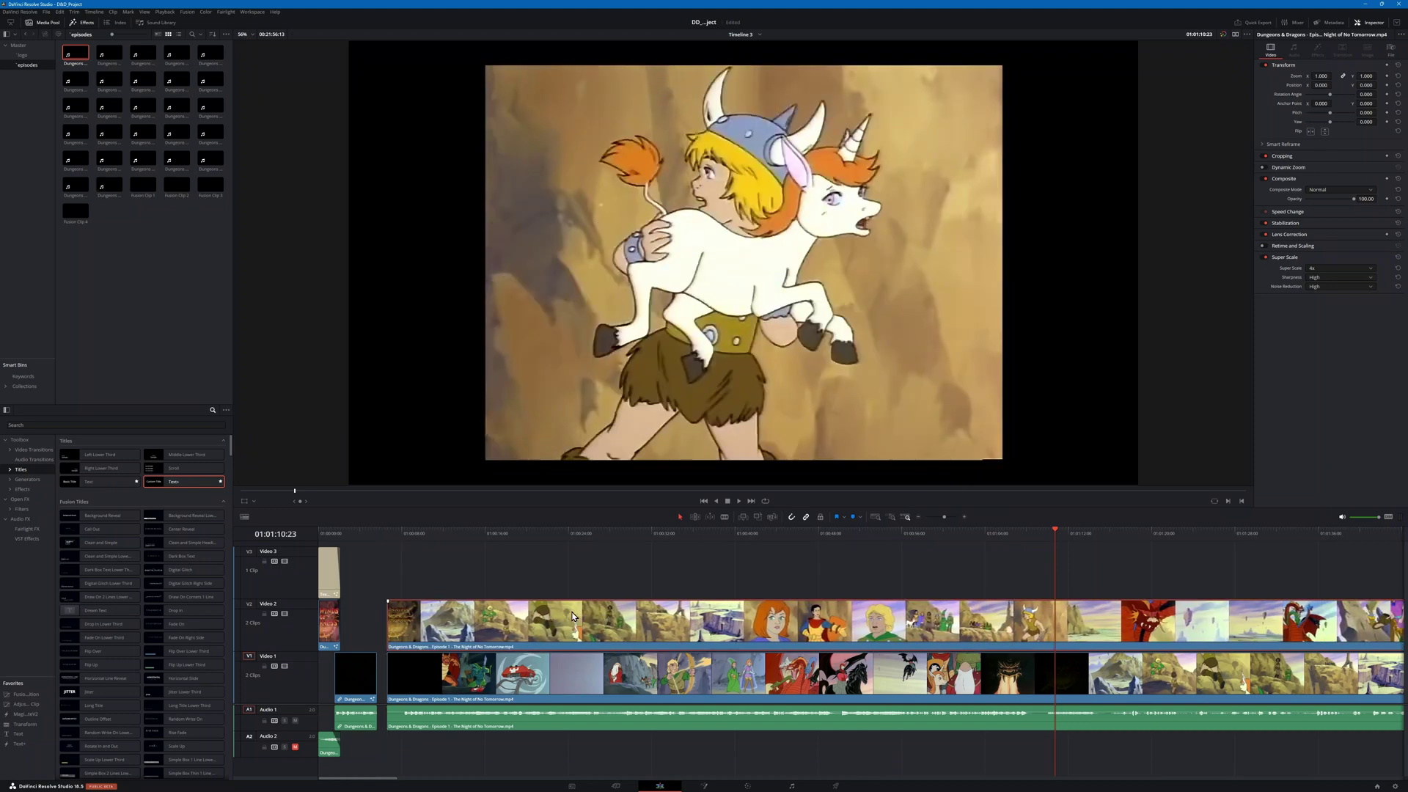
key(ctrl+s)
Step: Trim the Video 2 copy to just the short title card by cutting after it and deleting the remainder
click(334, 533)
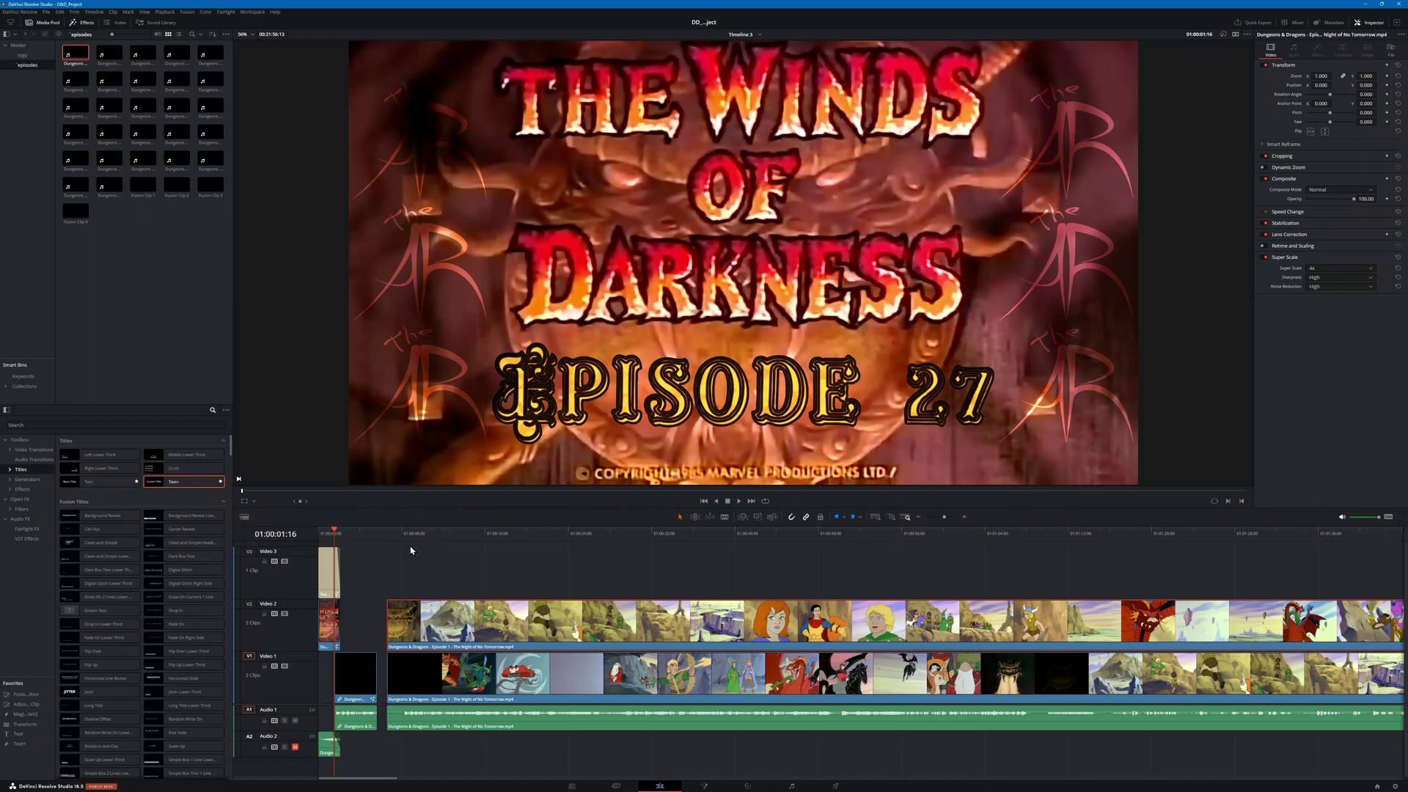
click(424, 630)
drag(423, 631, 456, 623)
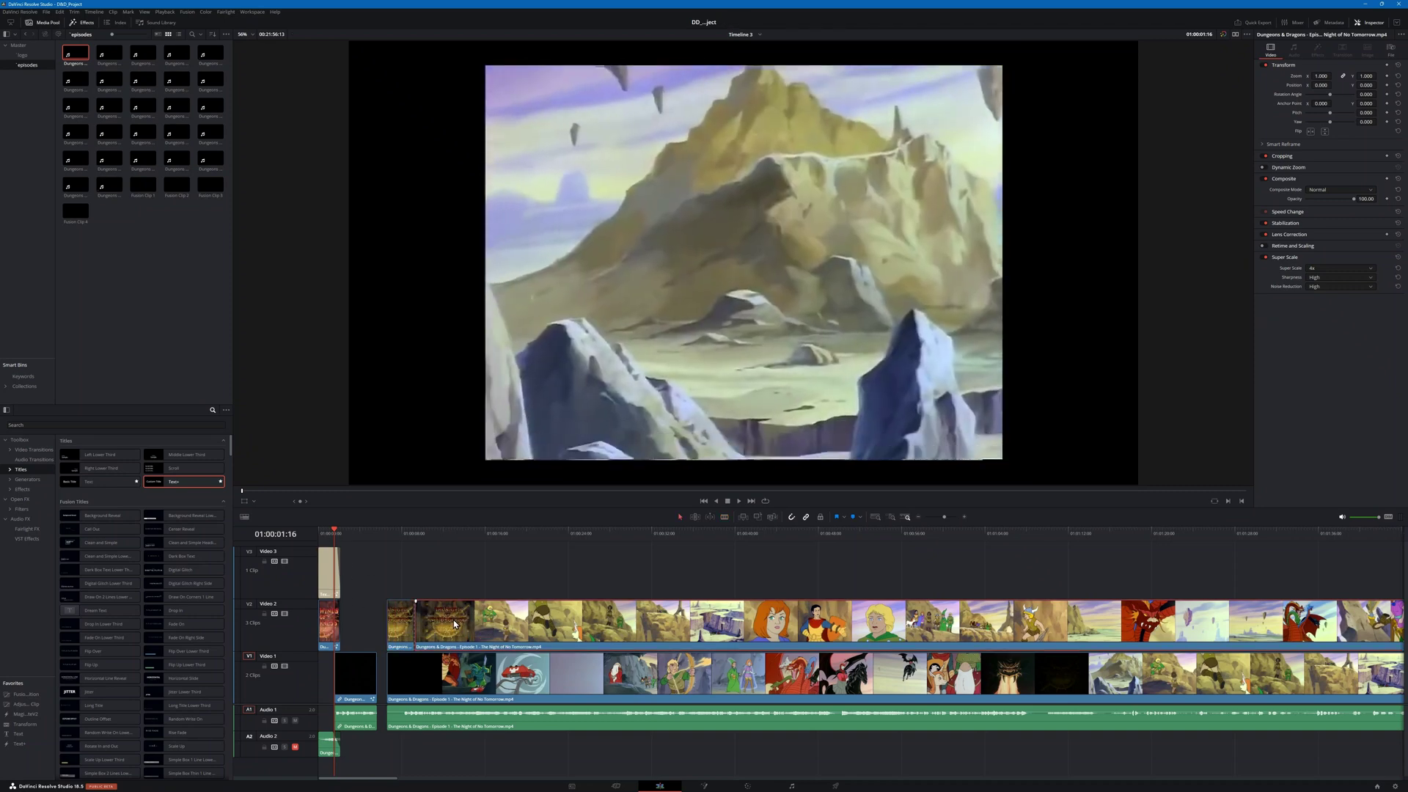
key(Delete)
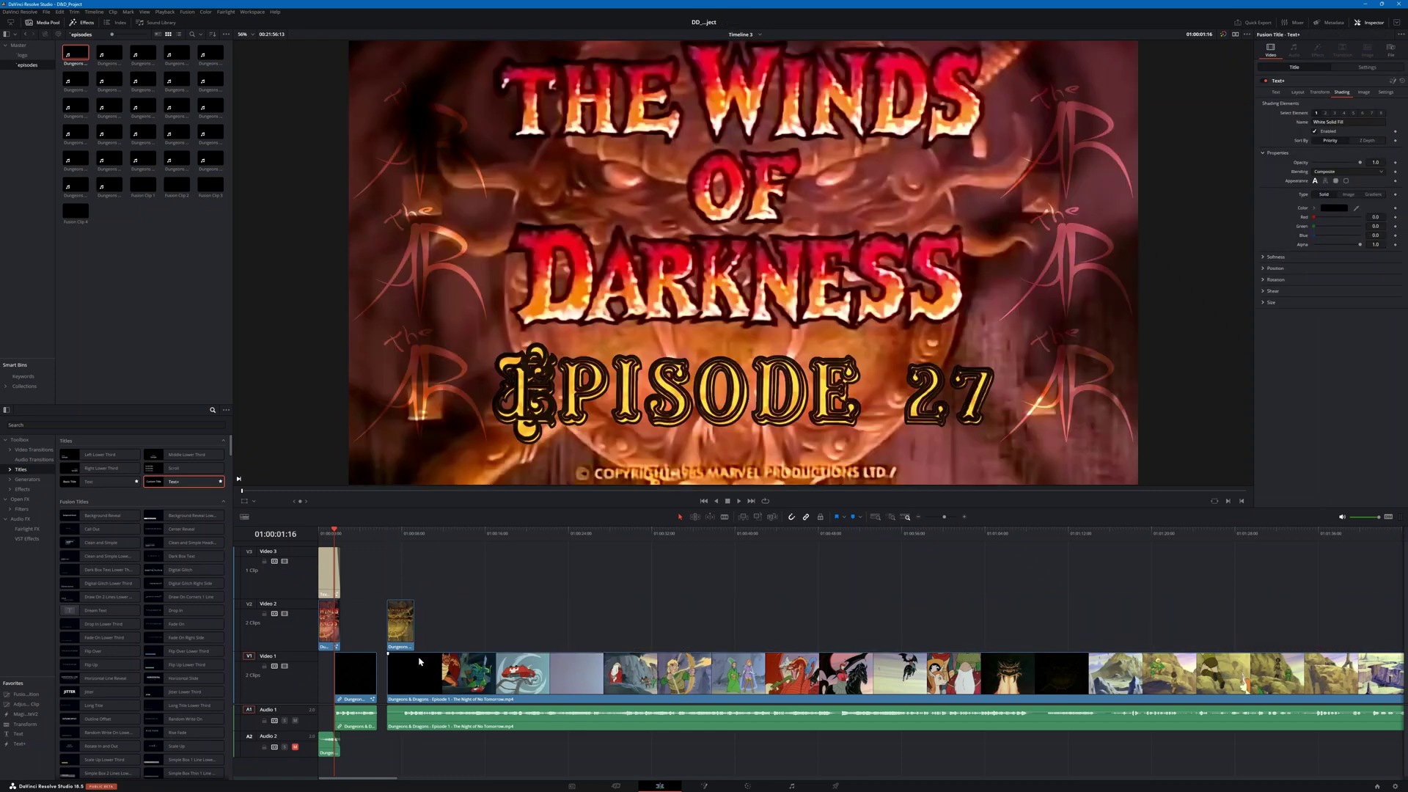
Step: Shift the Episode 1 clip on Video 1 and its audio later on the timeline, past the title card clip
drag(420, 660, 409, 687)
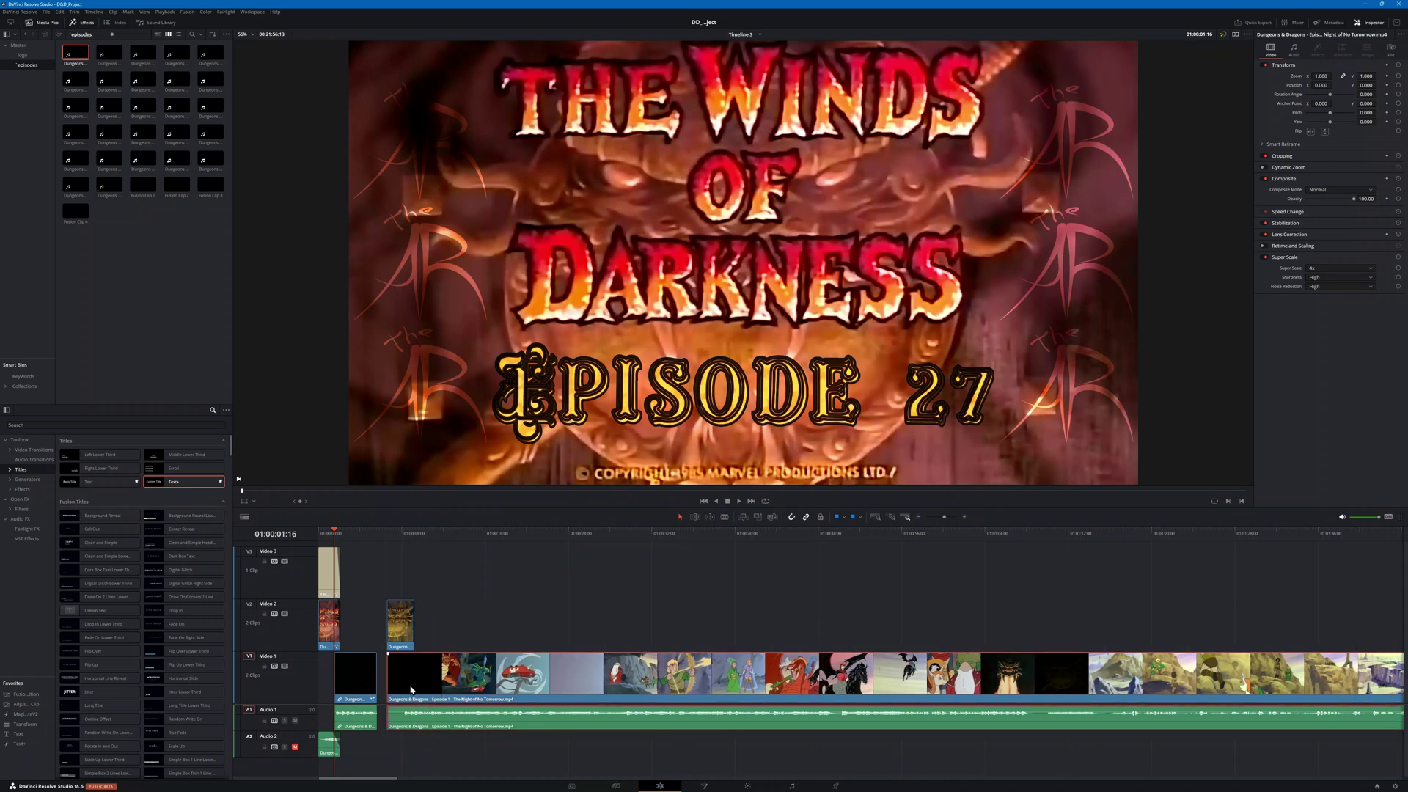
key(ctrl+z)
click(436, 624)
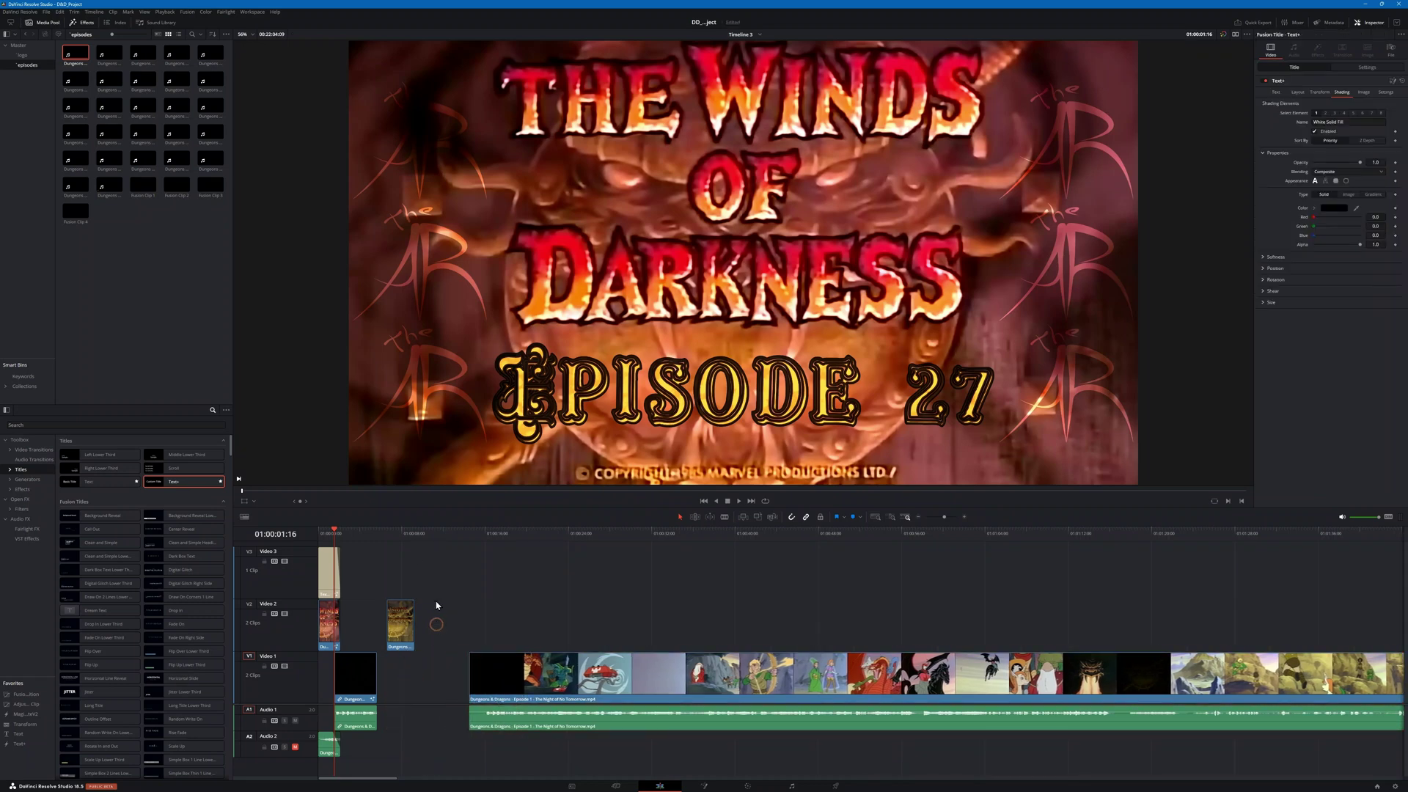
Step: Play The Night of No Tomorrow title clip on Video 2 and delete it from the timeline
click(387, 530)
key(space)
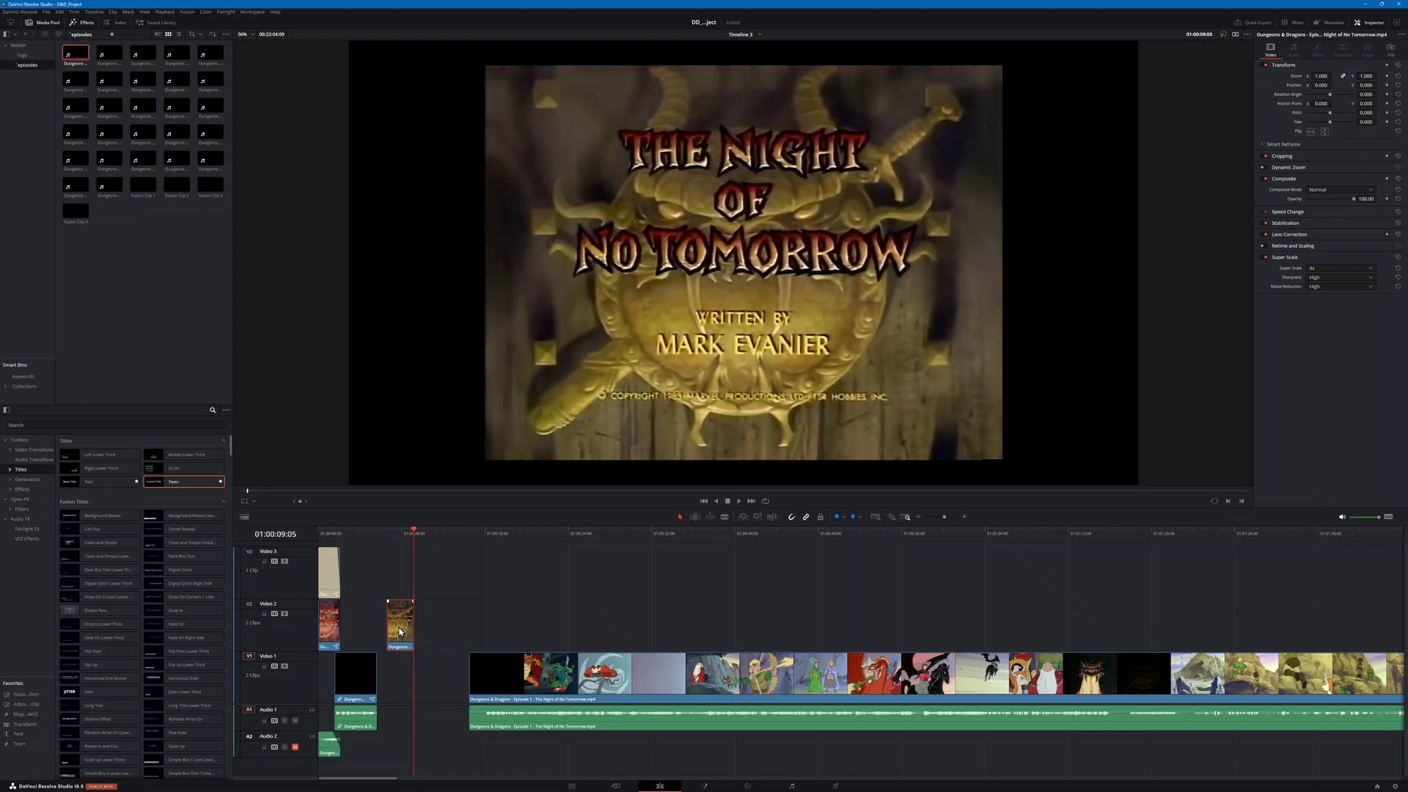
key(Delete)
Step: Disable the Video 3 text track over The Winds of Darkness title card and open that card's composition in Fusion
click(333, 531)
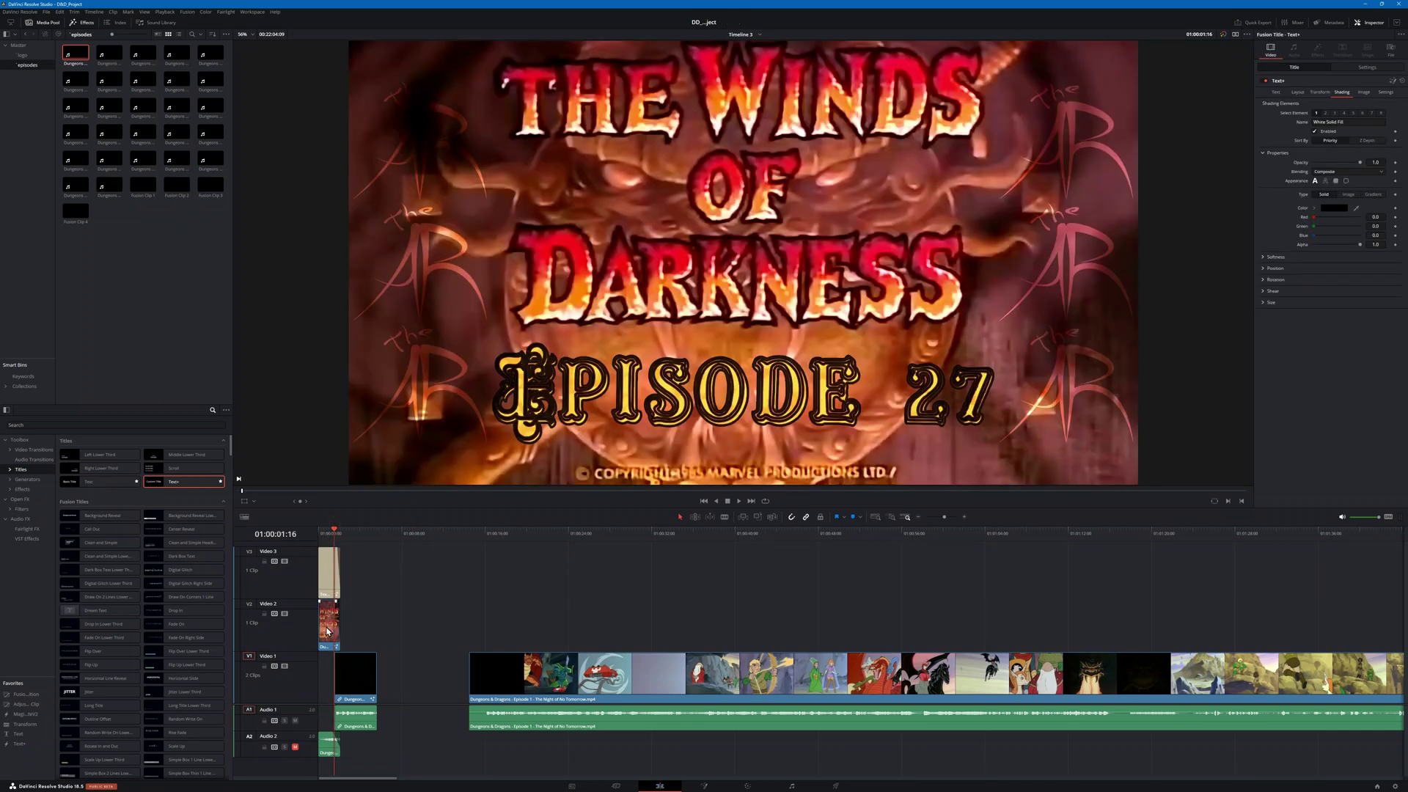
click(284, 561)
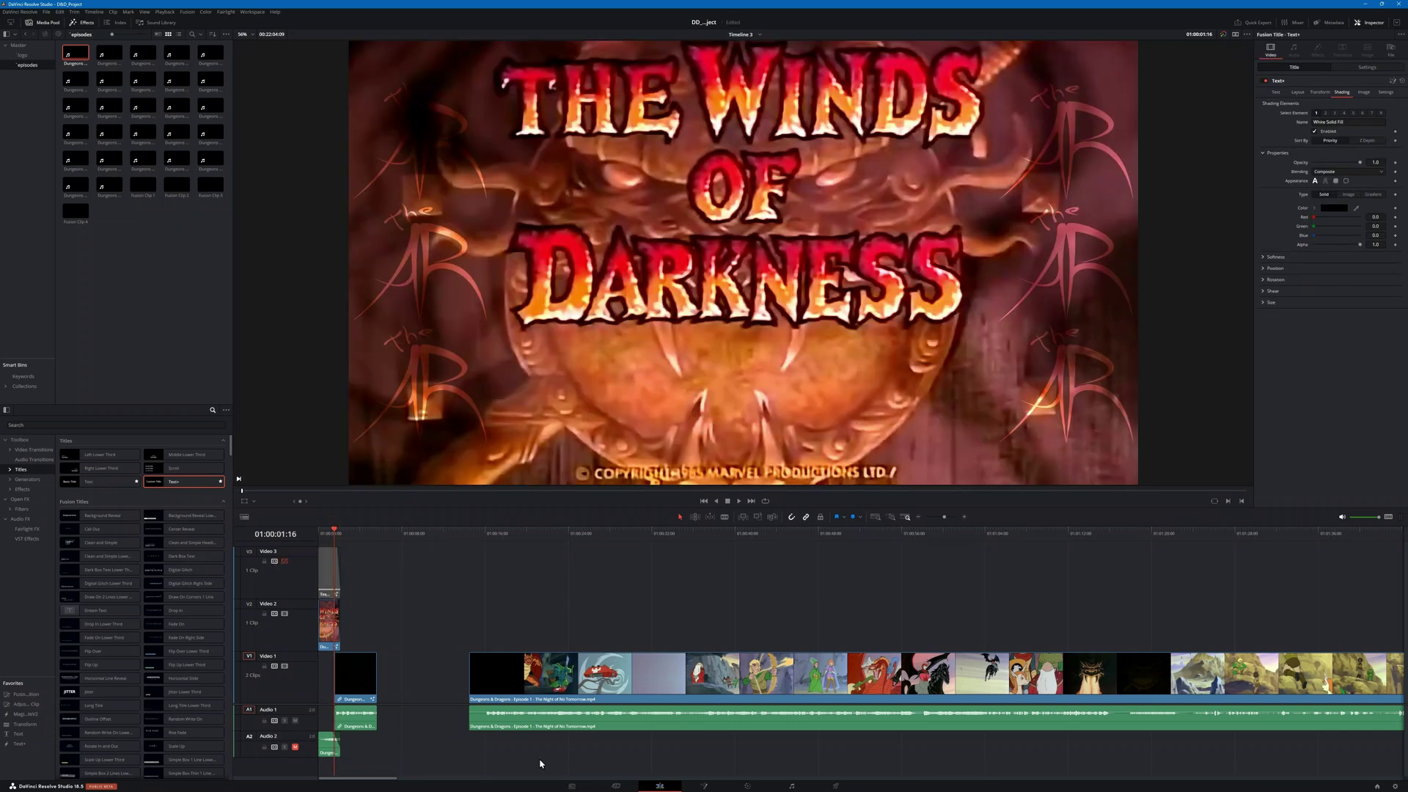
click(704, 786)
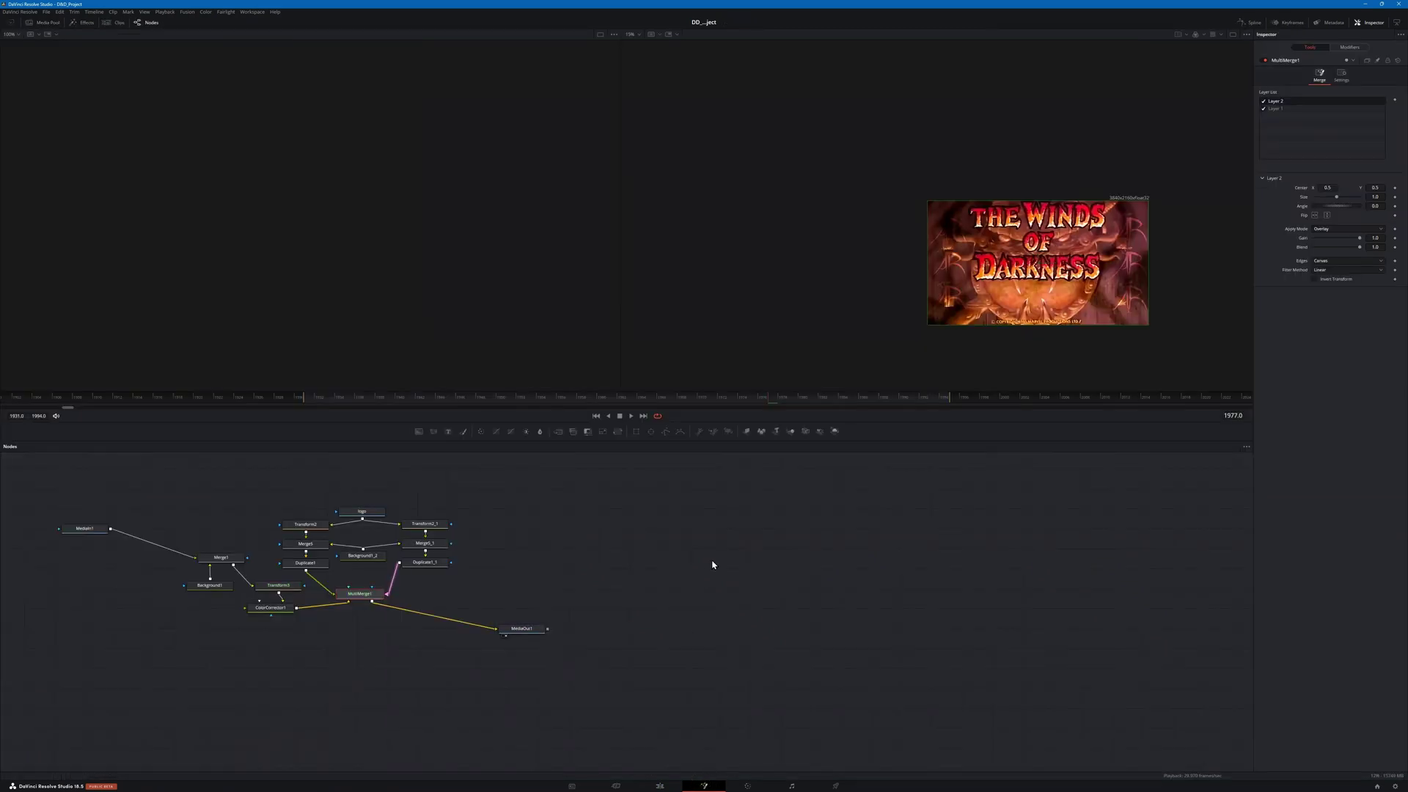
Step: Select the logo branch together with MultiMerge1 and move the group away from the Merge1 and Transform3 nodes
drag(428, 633, 306, 495)
drag(321, 549, 379, 540)
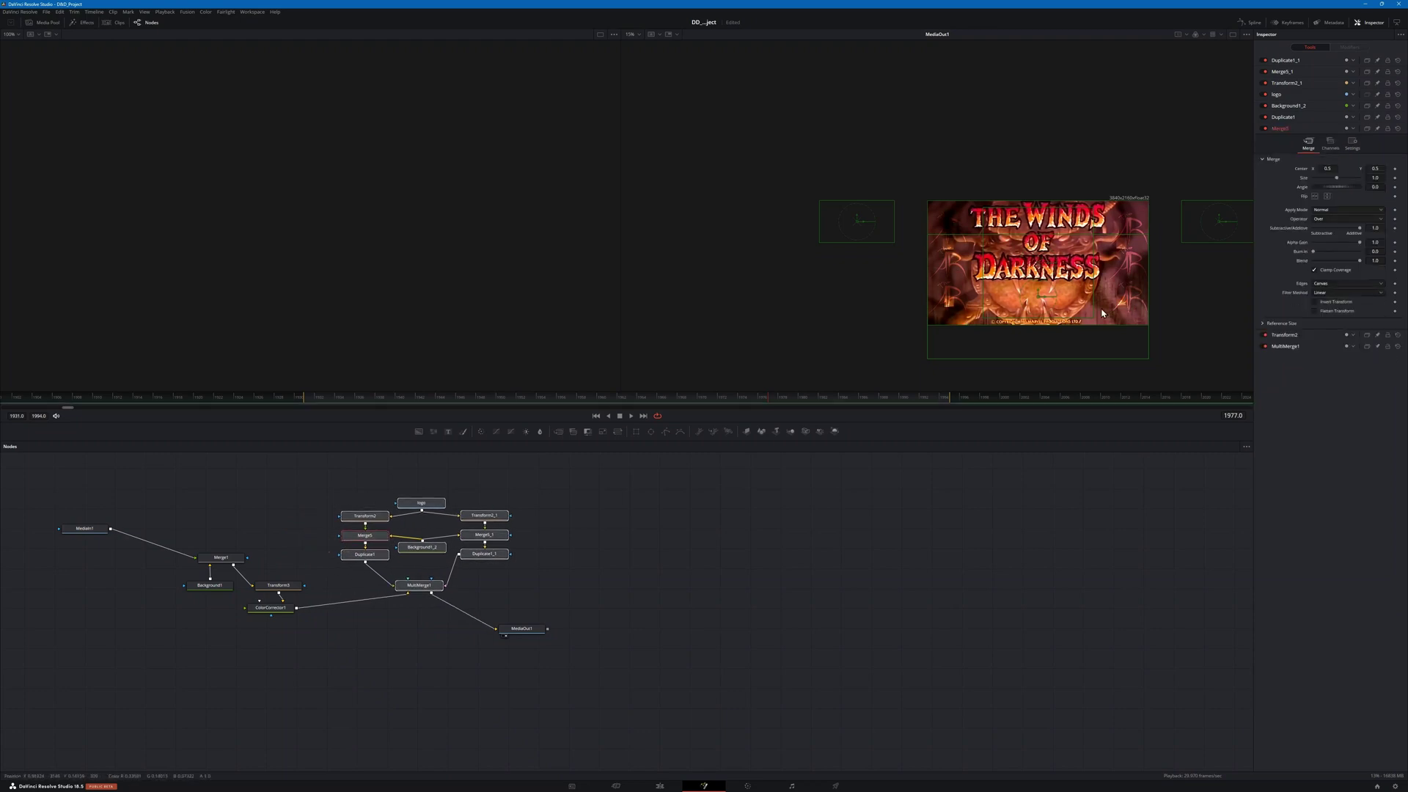
click(277, 540)
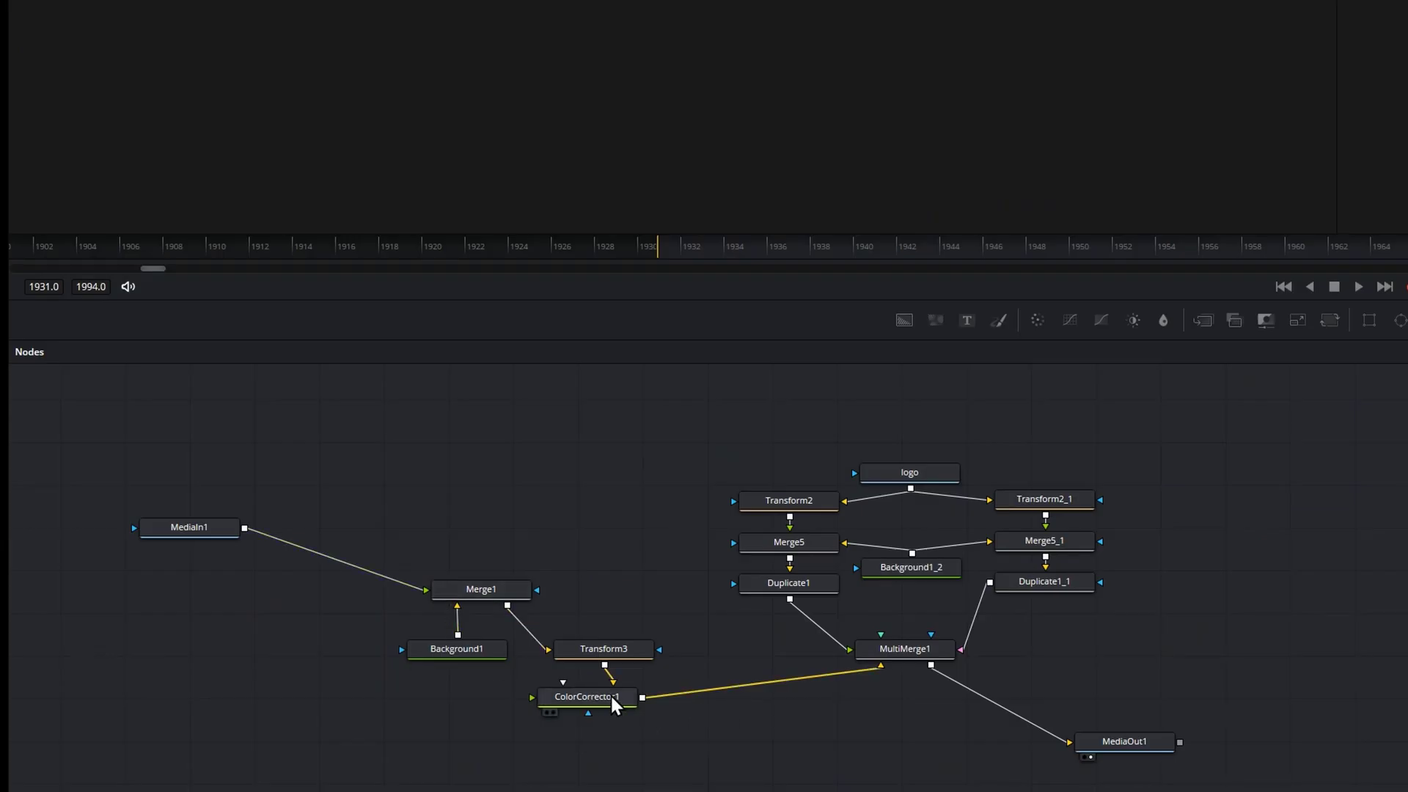
Step: View MediaIn1 and Background1 individually in the first viewer
click(610, 699)
click(187, 530)
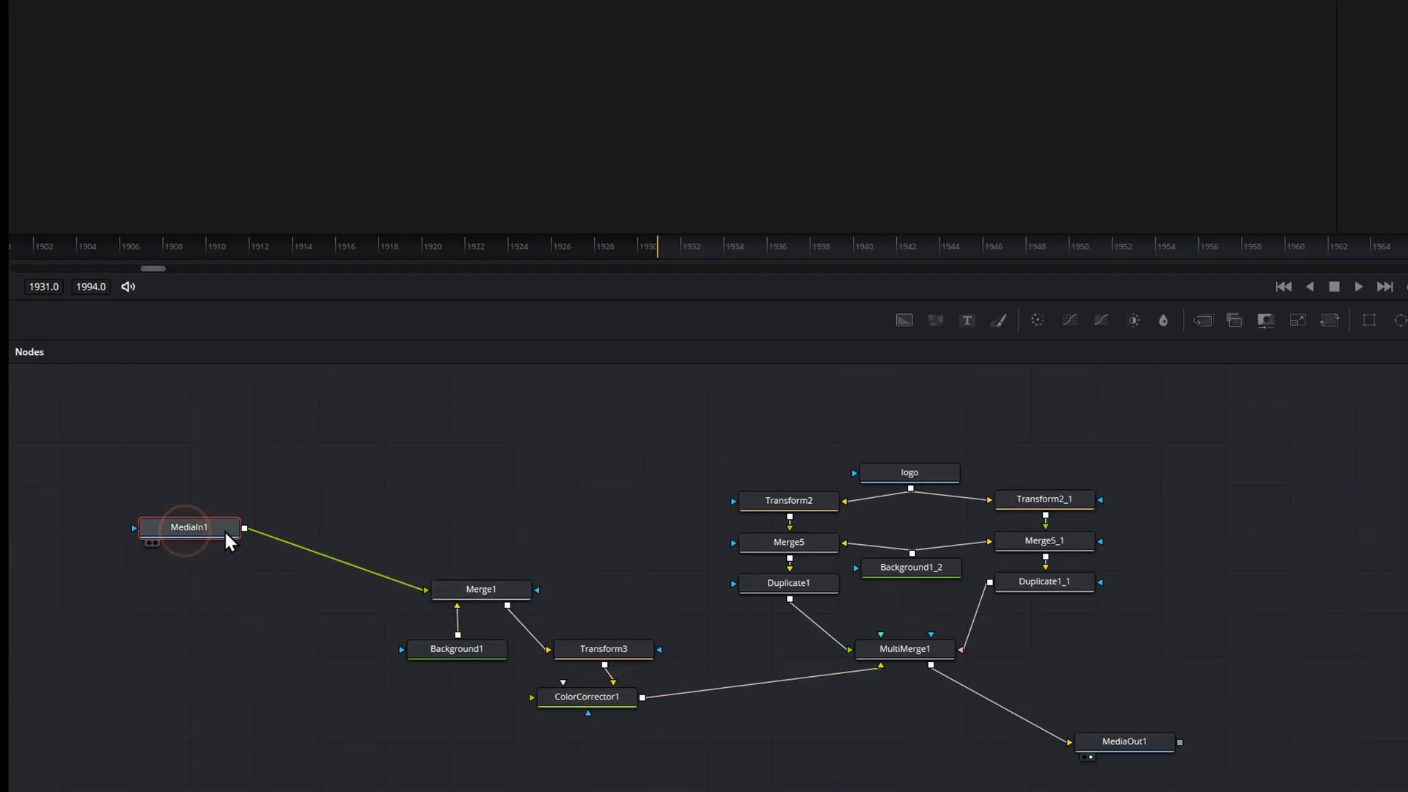
key(1)
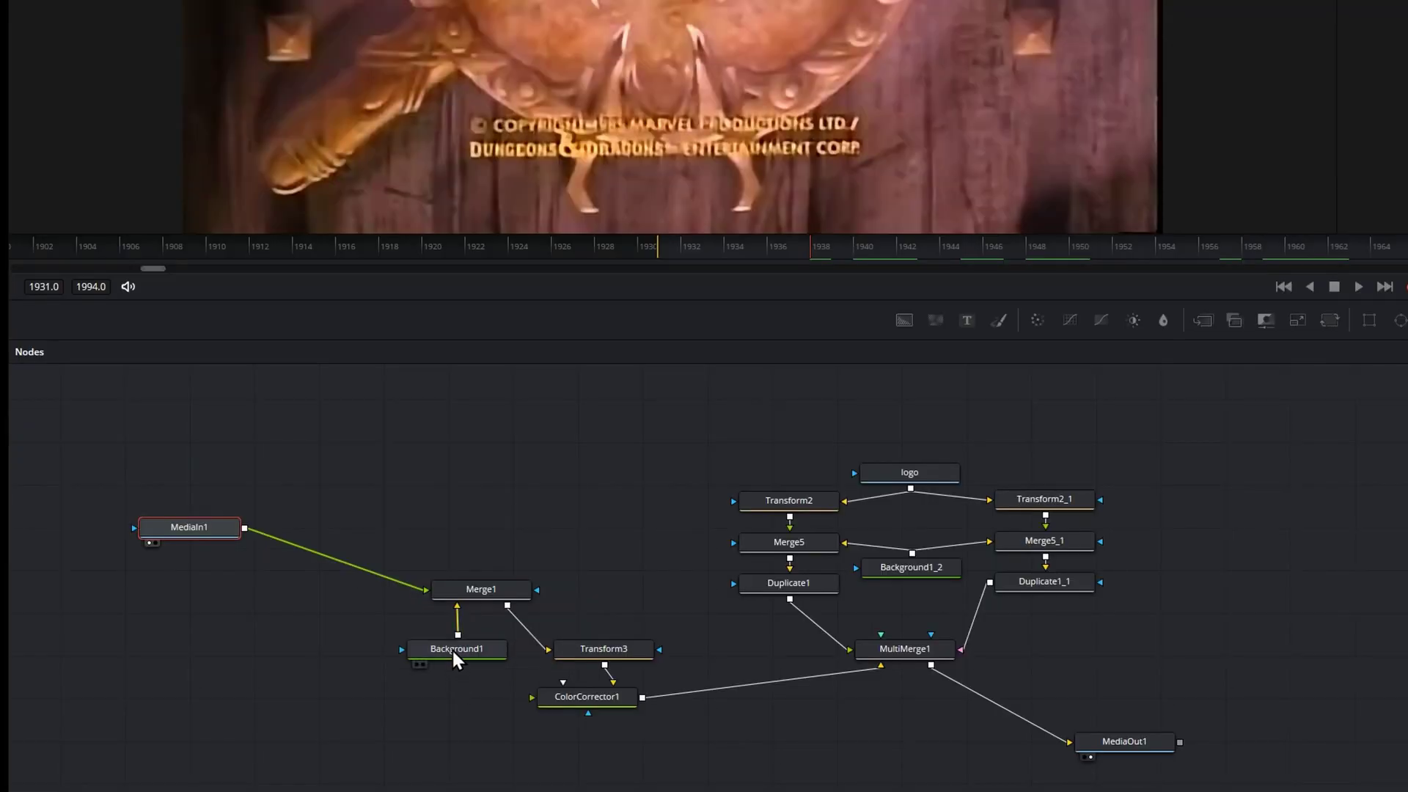
click(453, 651)
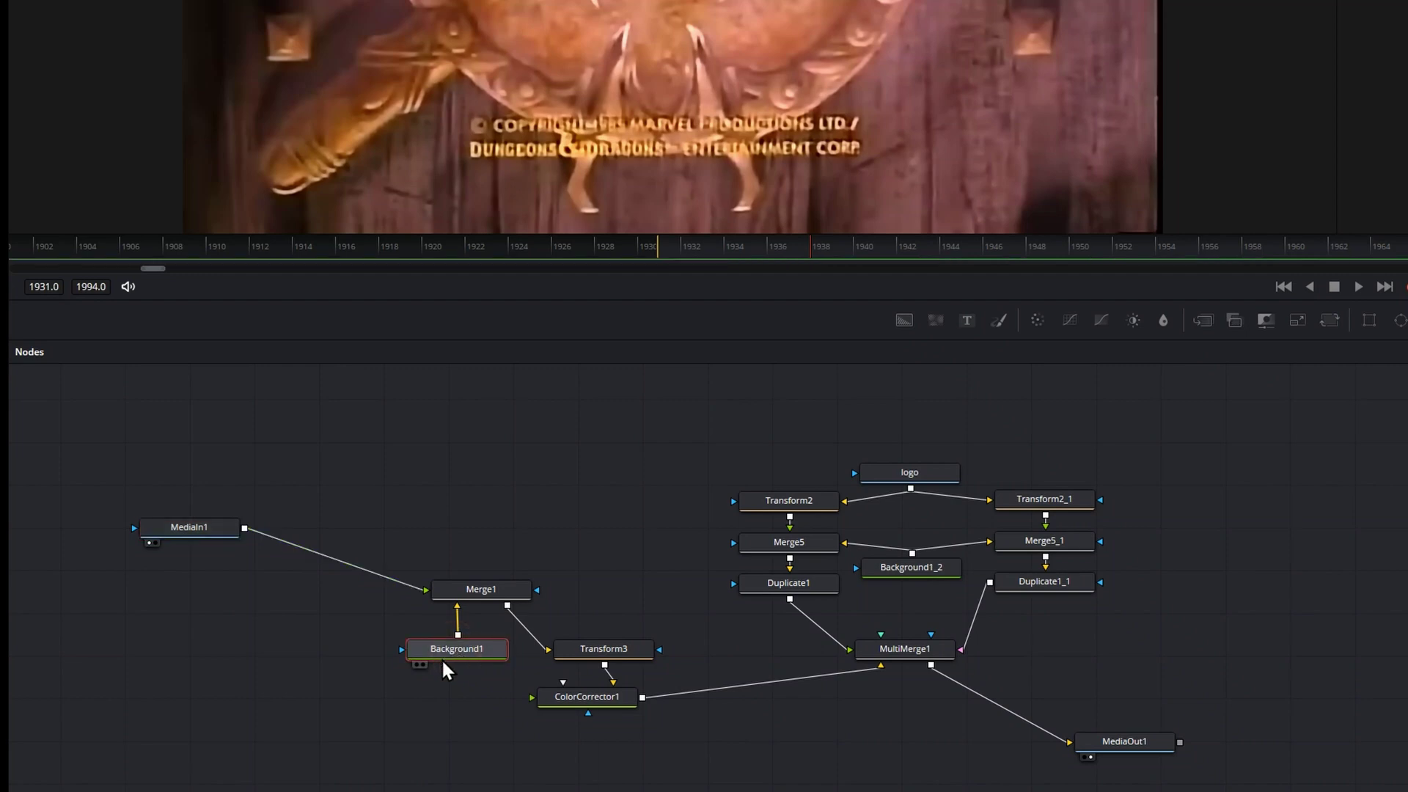
key(1)
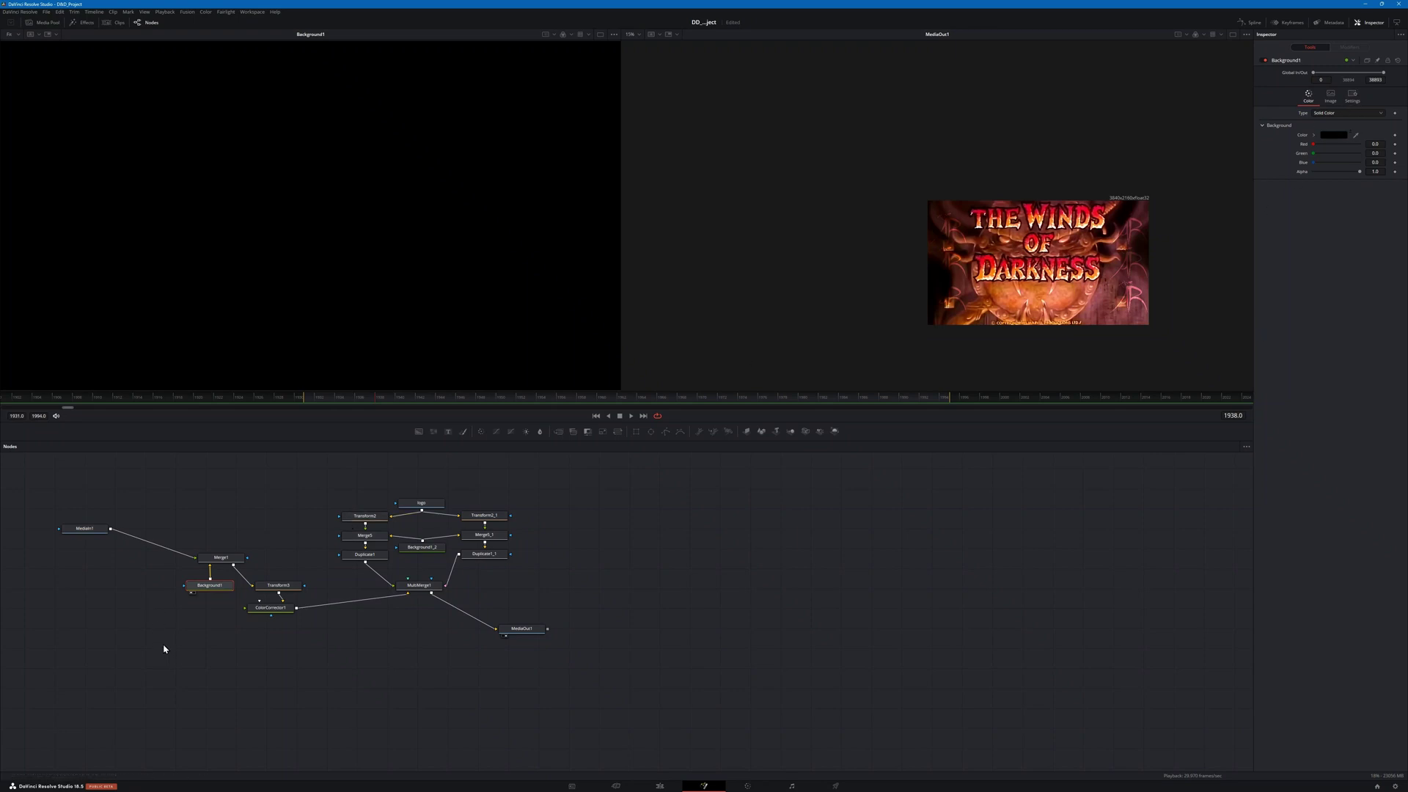
Step: Add a standalone Merge node above Merge1 by searching the tools for "mer", and delete it again
click(215, 561)
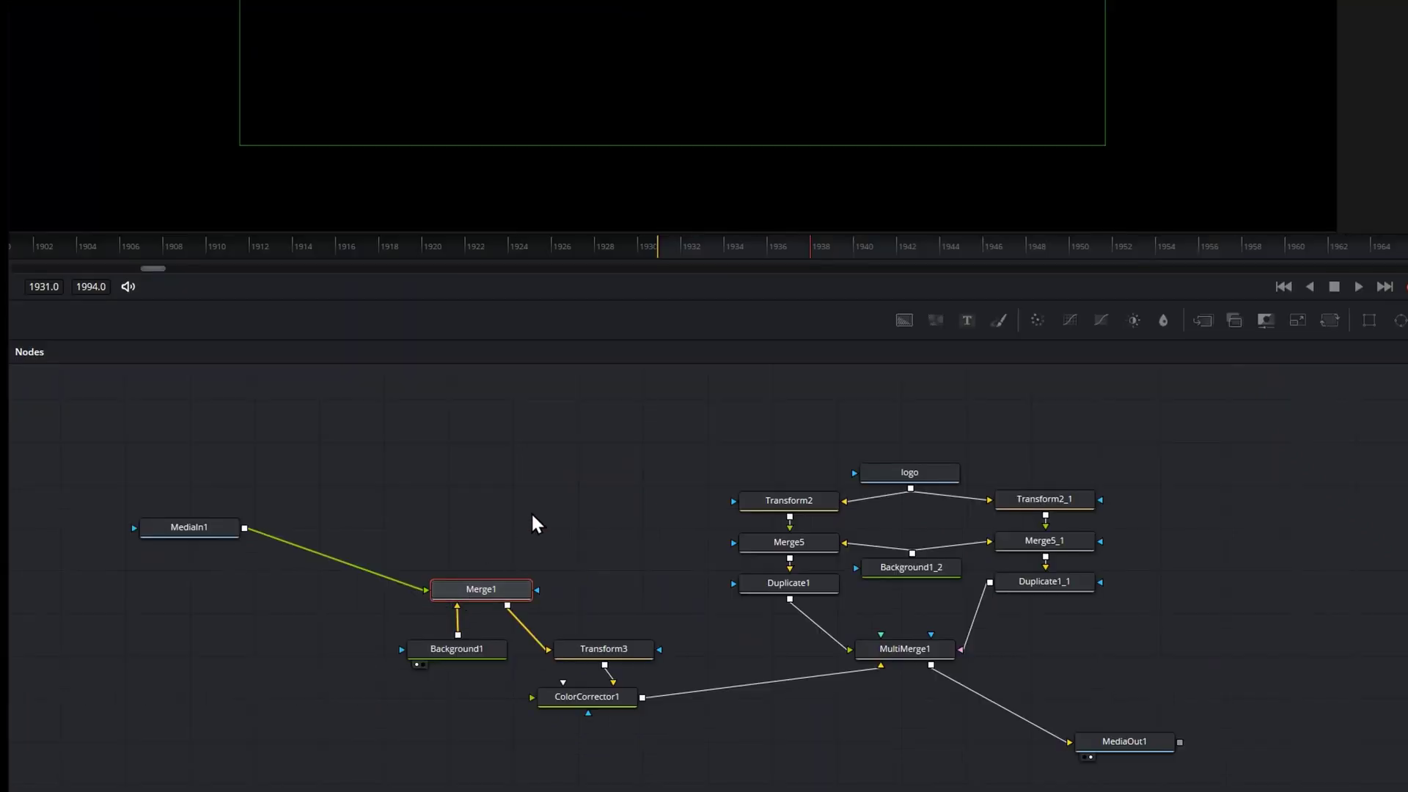
click(487, 509)
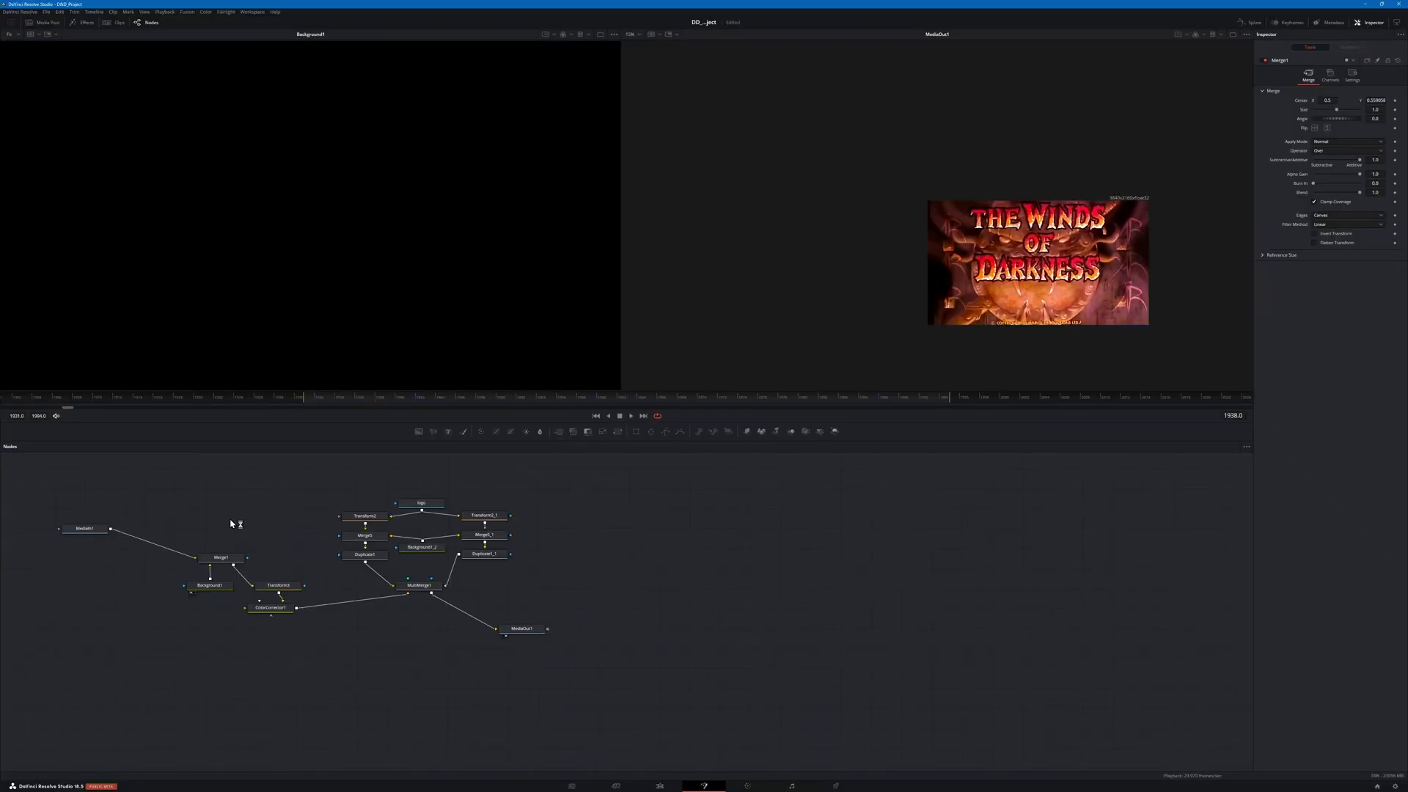
key(shift+space)
text(lo)
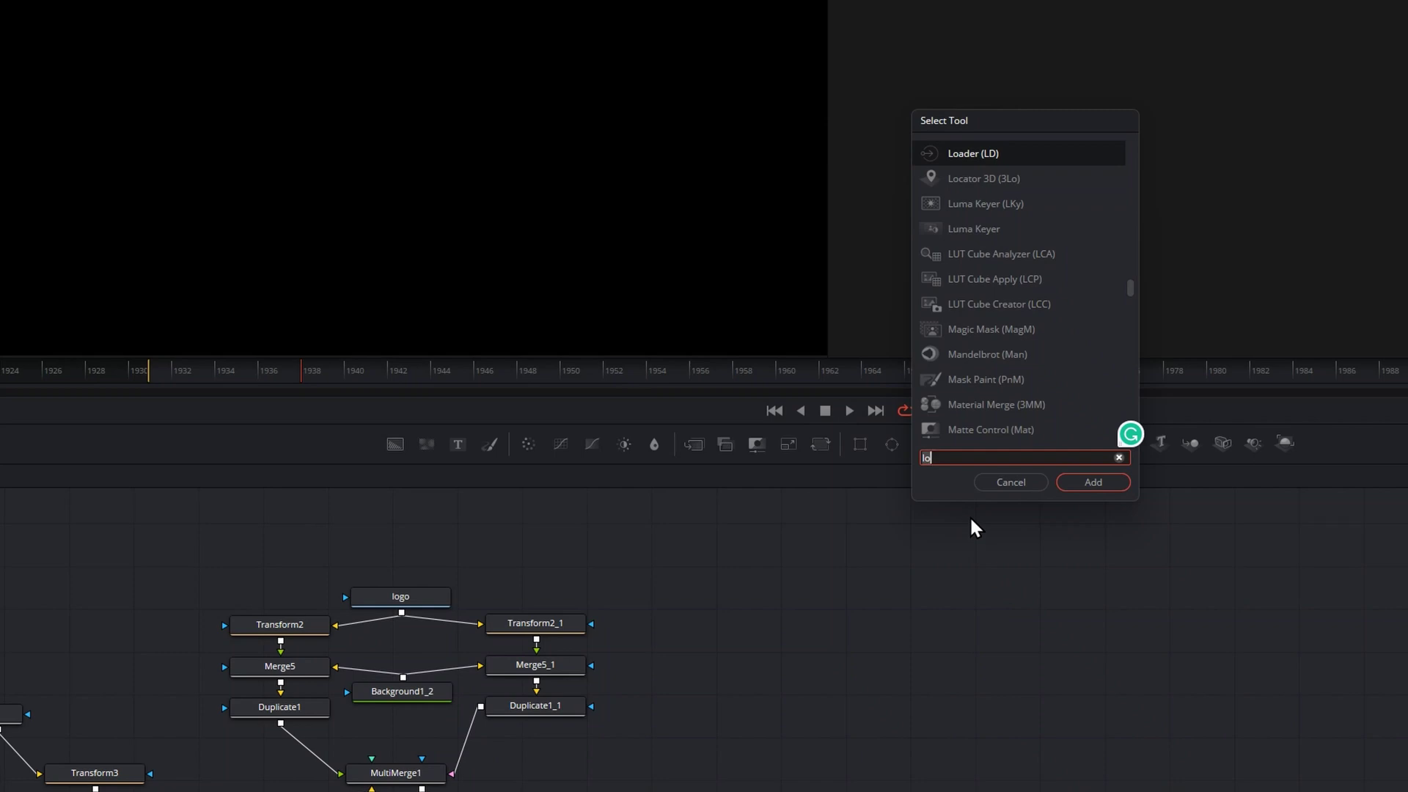
key(BackSpace)
key(BackSpace)
text(mer)
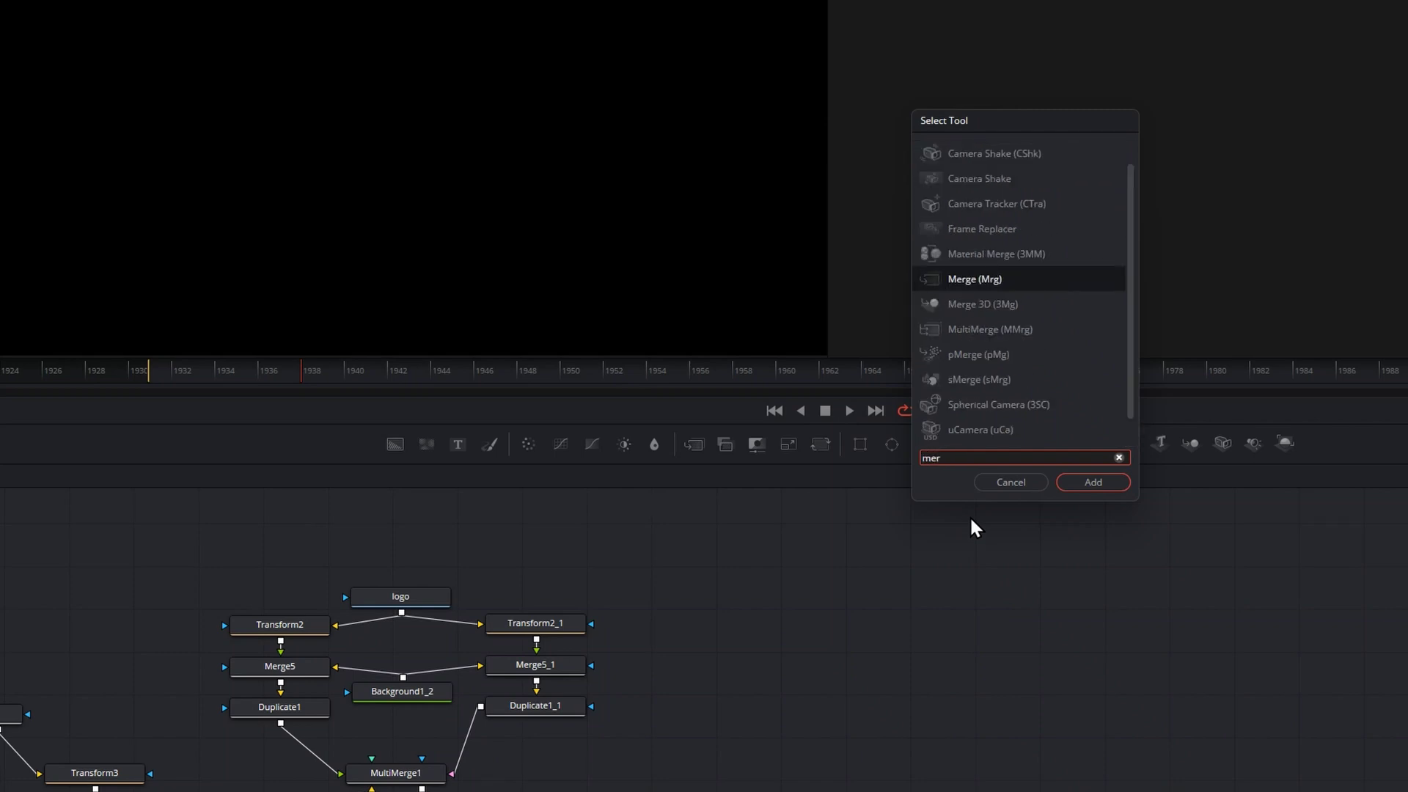
double_click(975, 279)
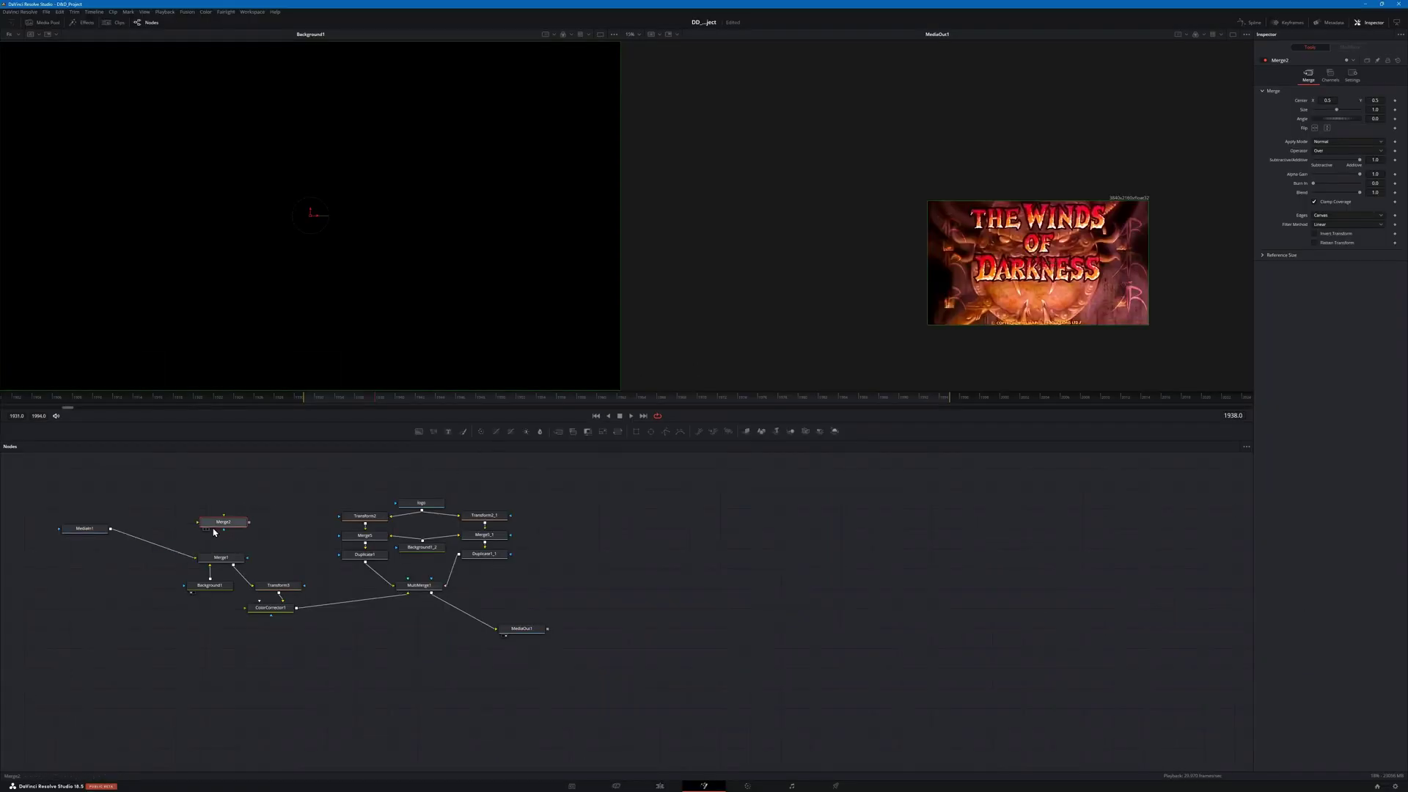
key(Delete)
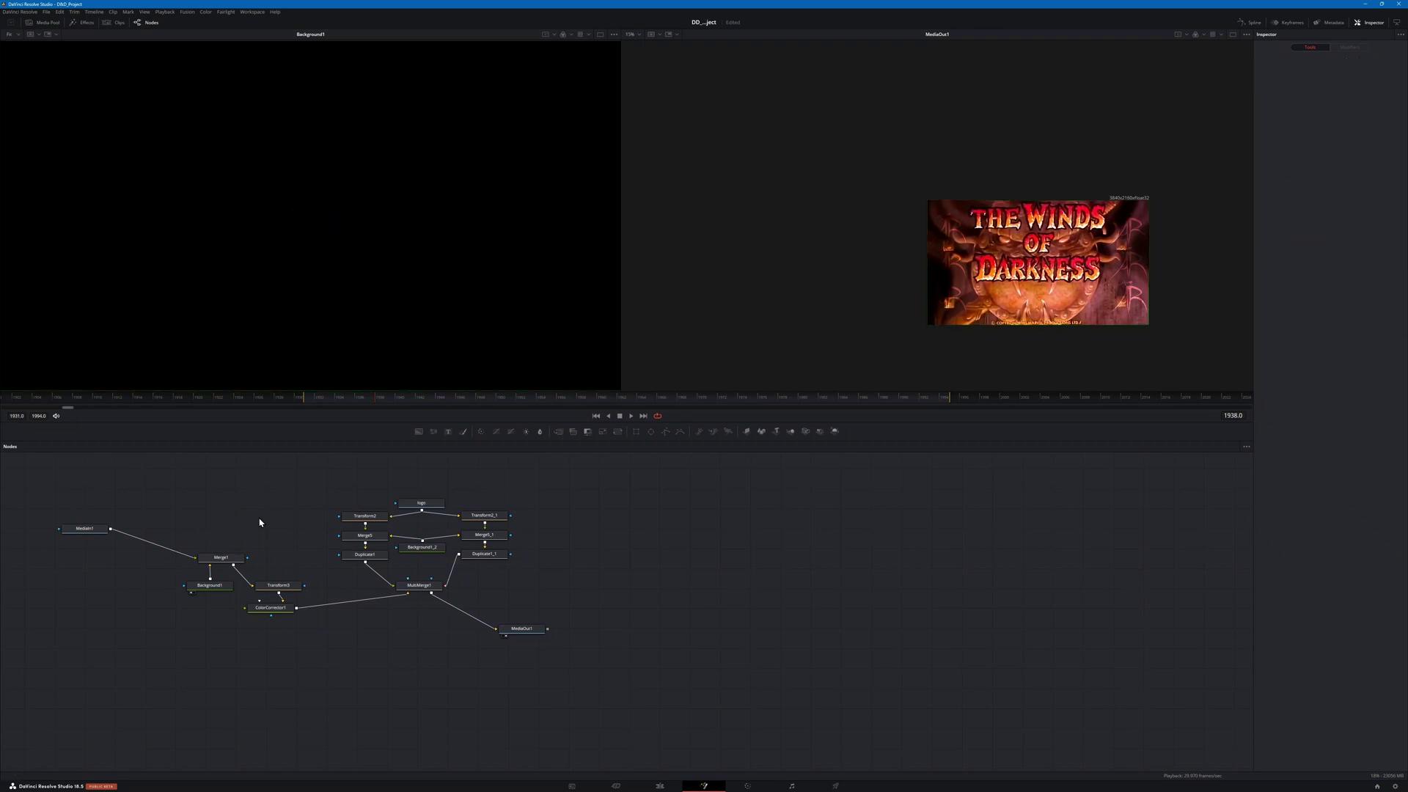
Step: Preview Merge1's output in the second viewer, restore MediaOut1 there, and show Merge1 in the first viewer
click(222, 560)
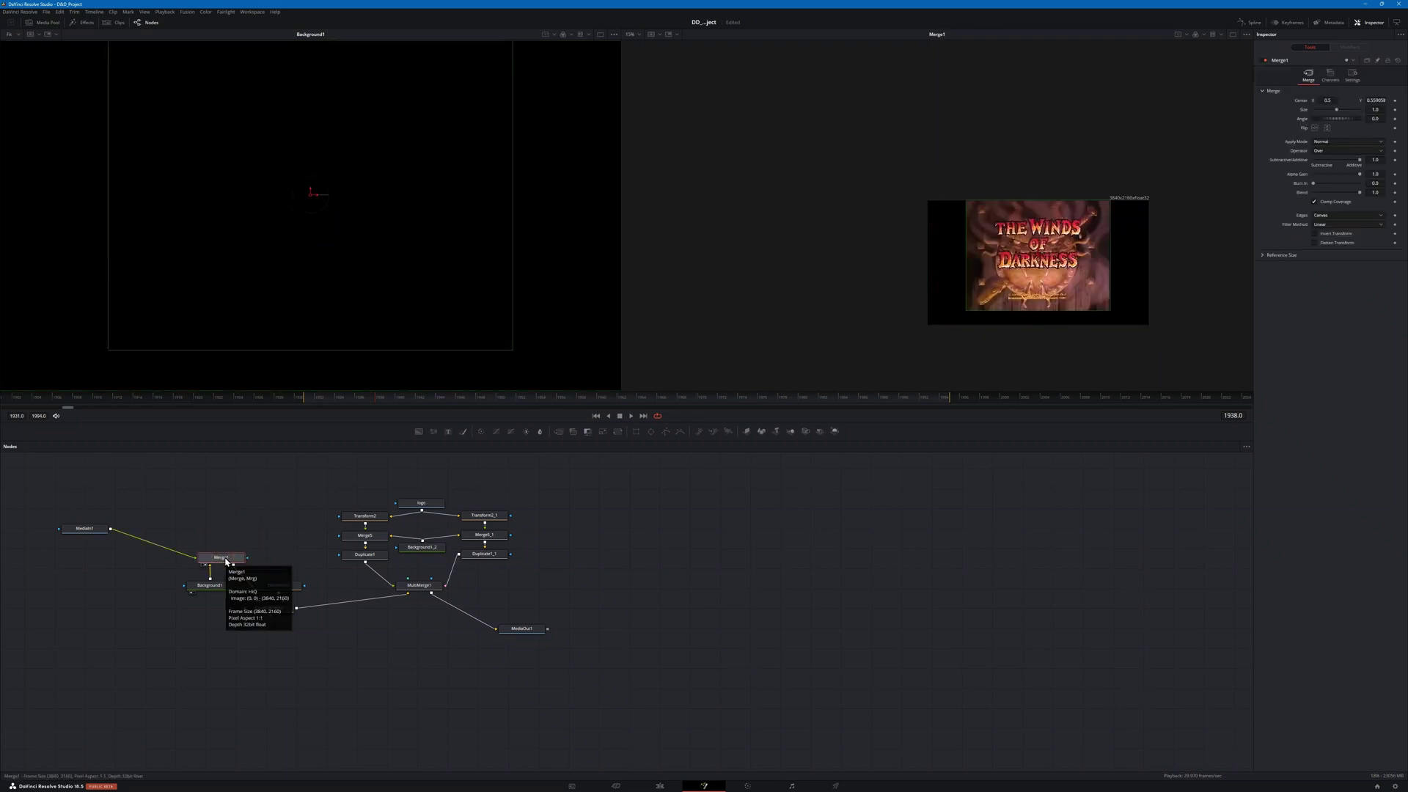
key(2)
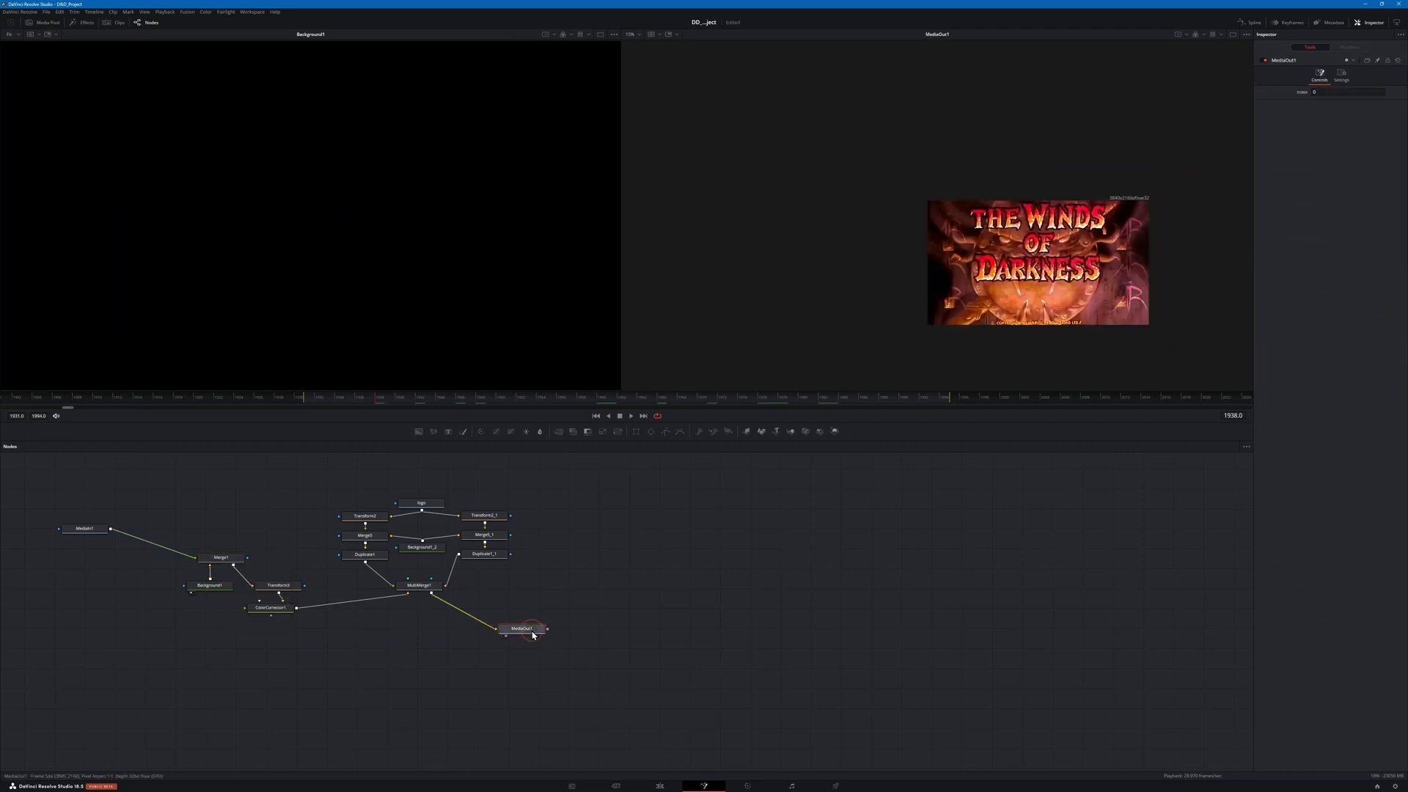
key(1)
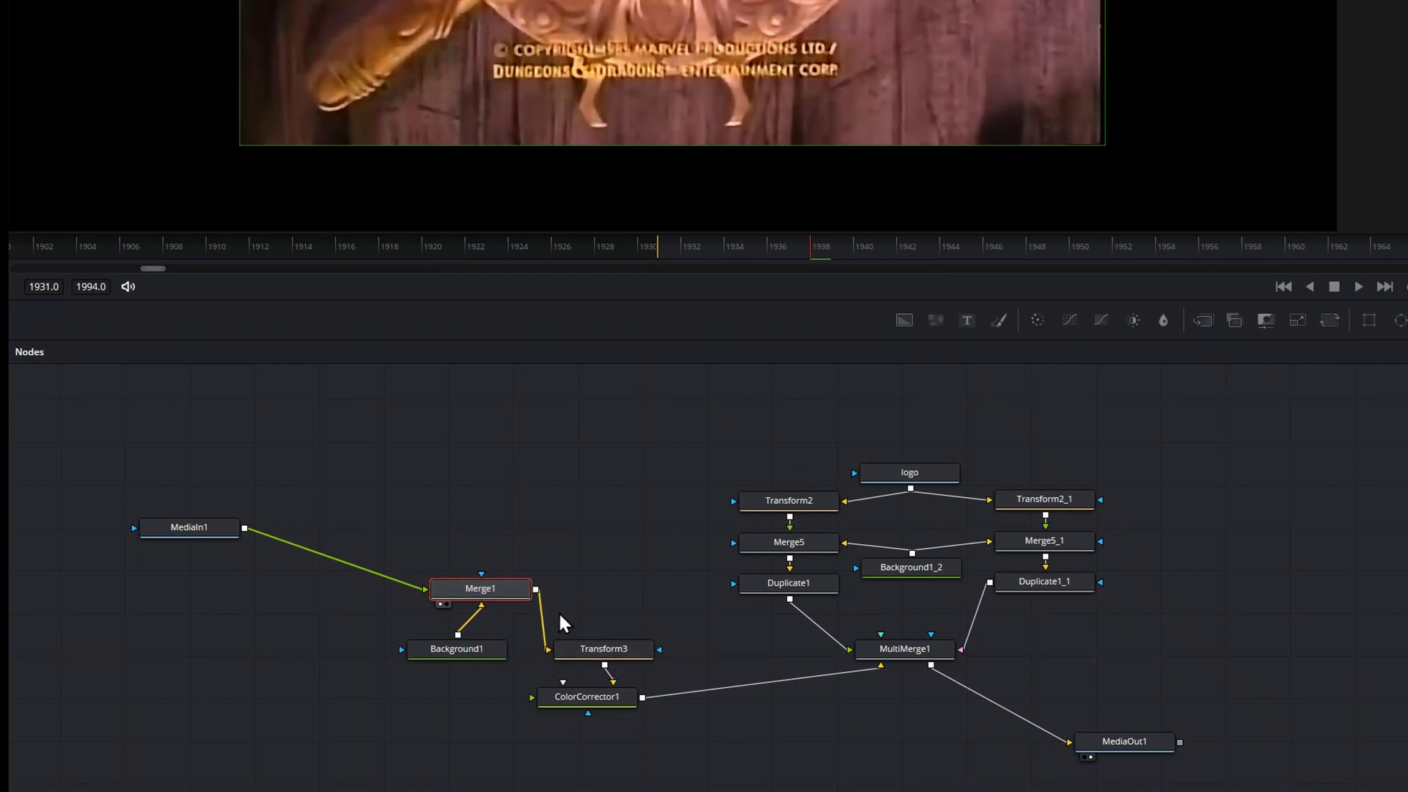
Step: Select Transform3 to examine its enlarged background and fit the MediaOut1 image to its viewer
click(595, 648)
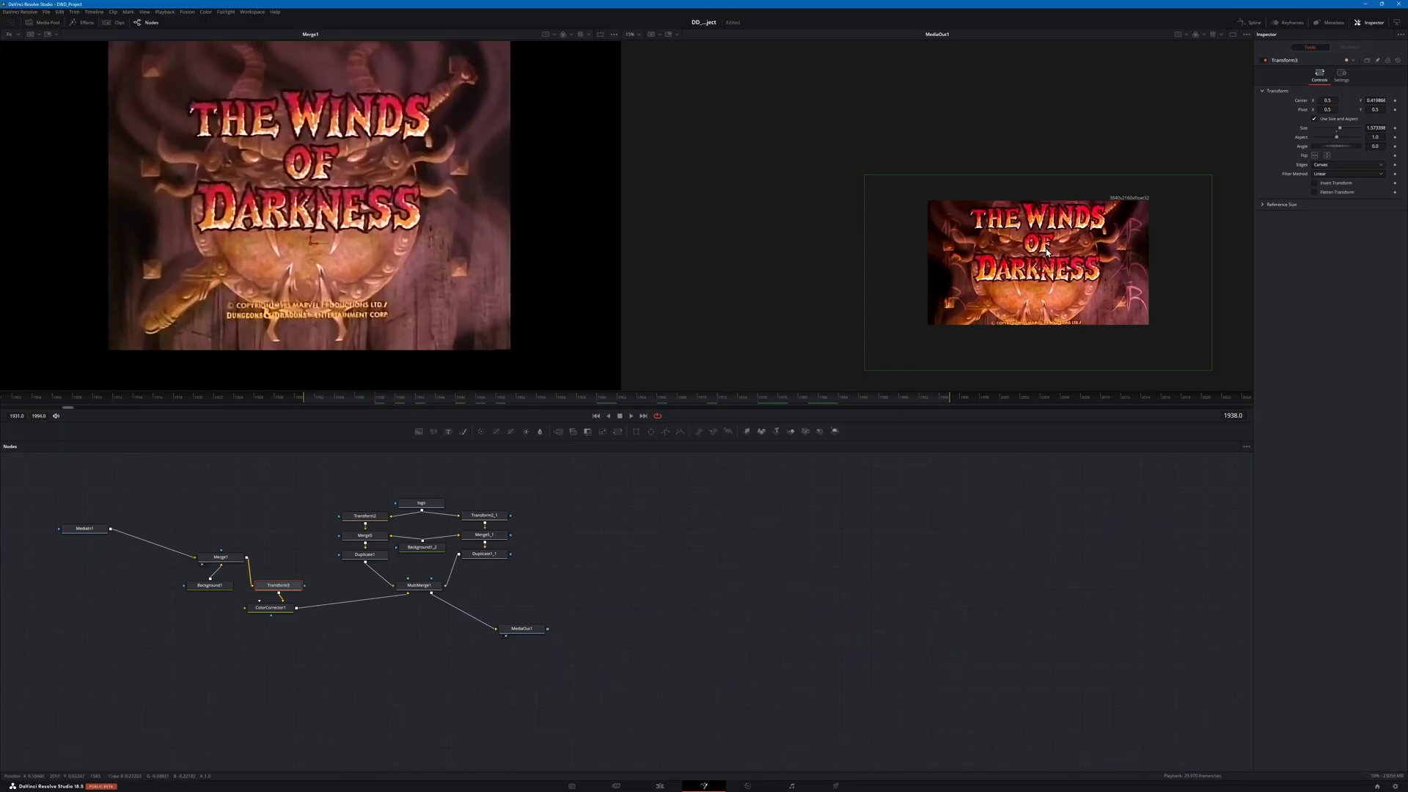
click(639, 35)
click(633, 44)
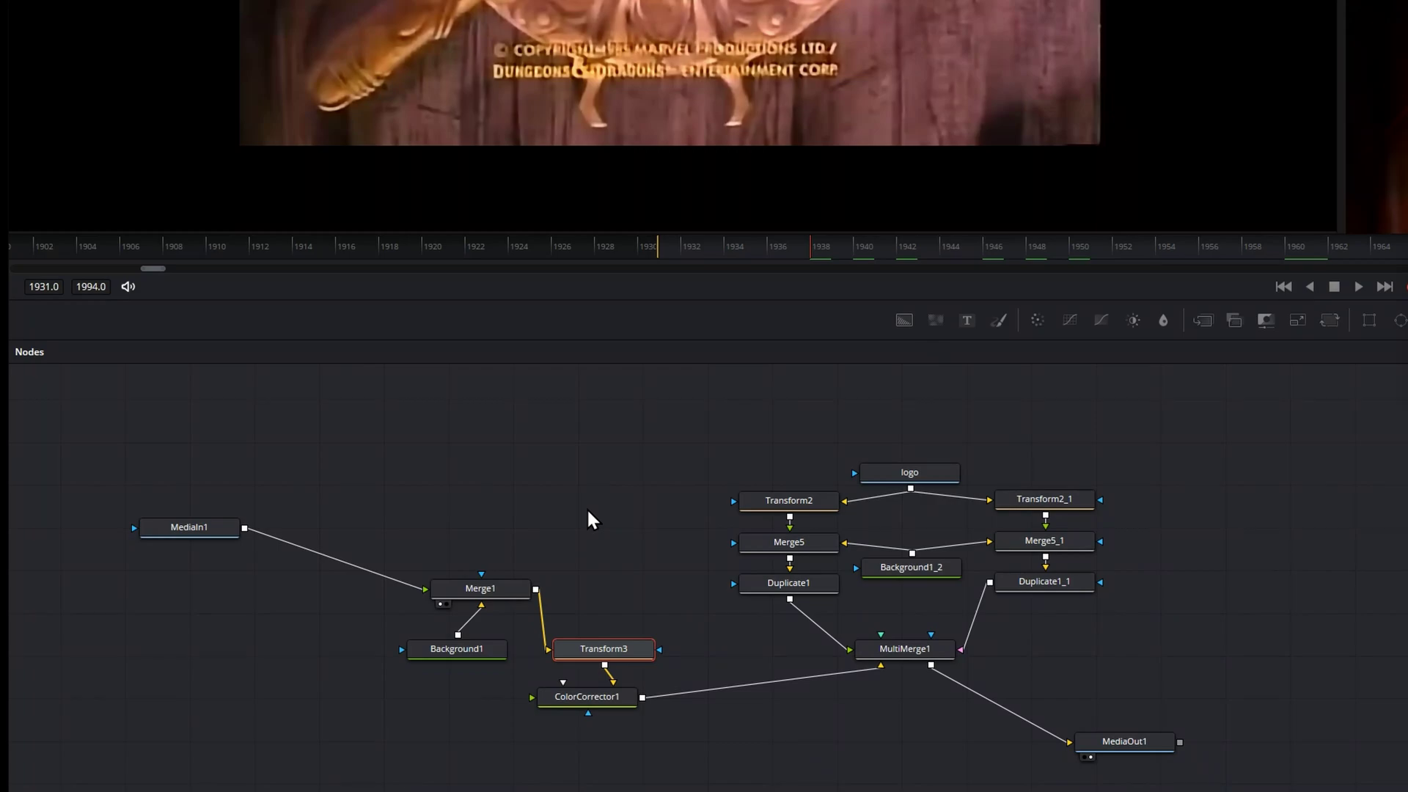
key(shift+space)
text(tran)
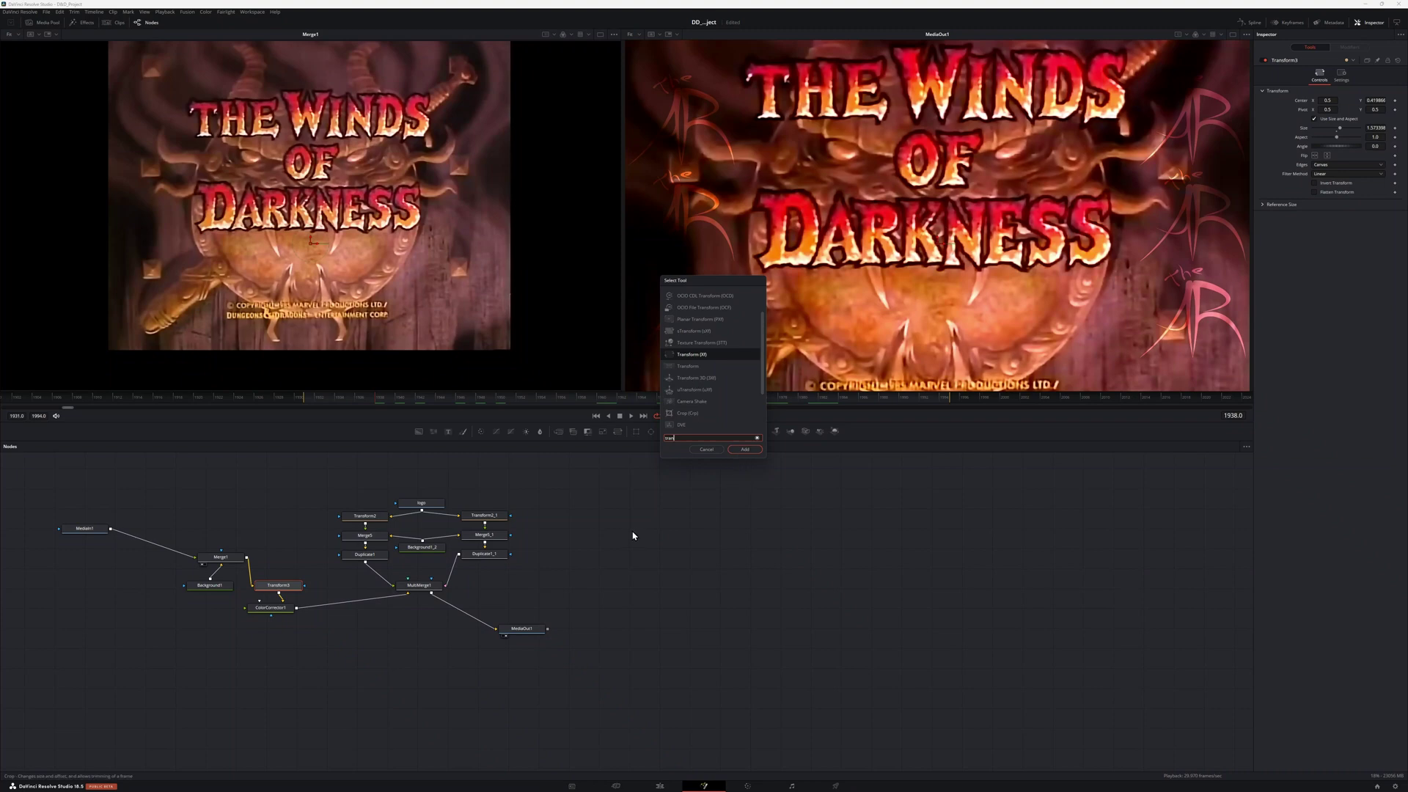
key(Escape)
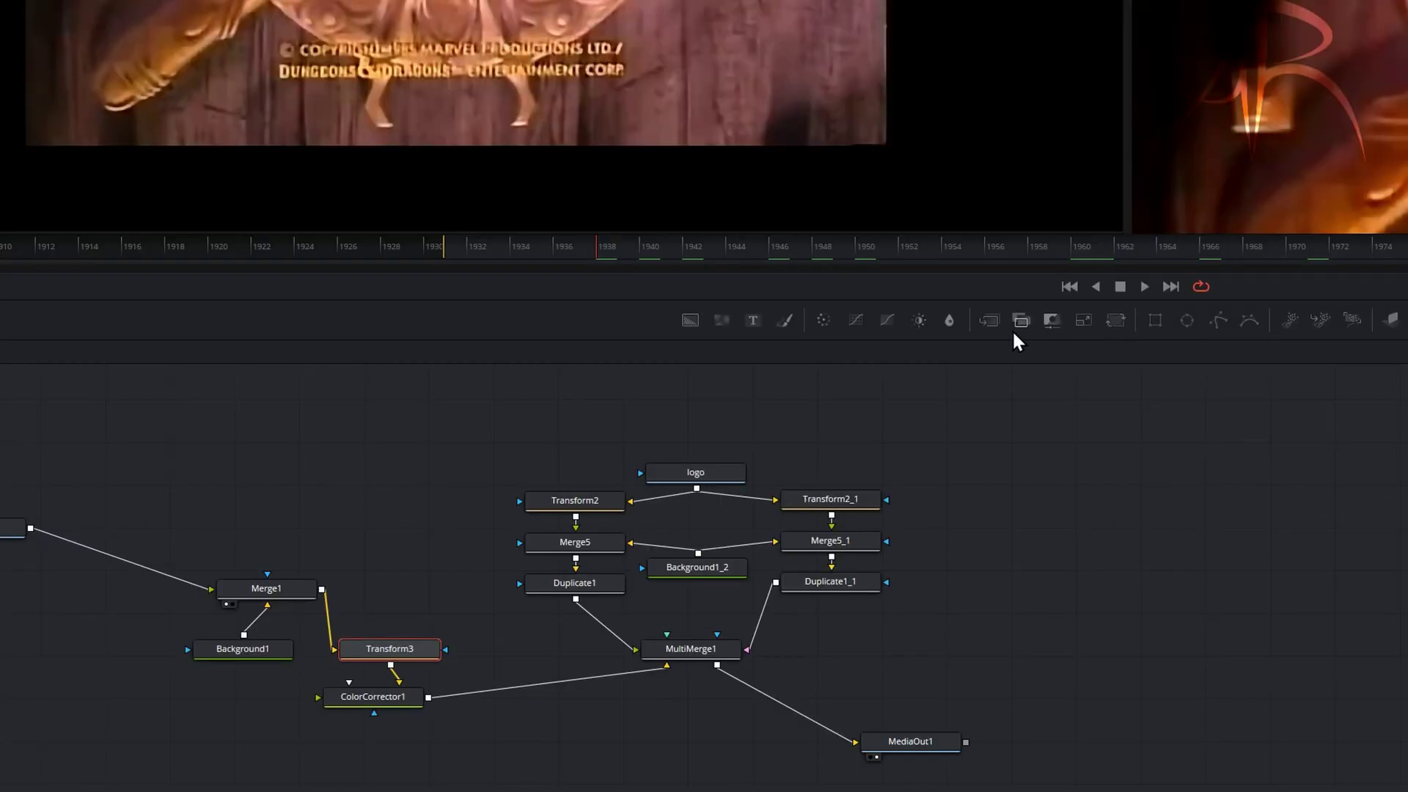
Step: Add a standalone Transform node to an empty area of the node graph and delete it again
click(1106, 454)
click(1115, 320)
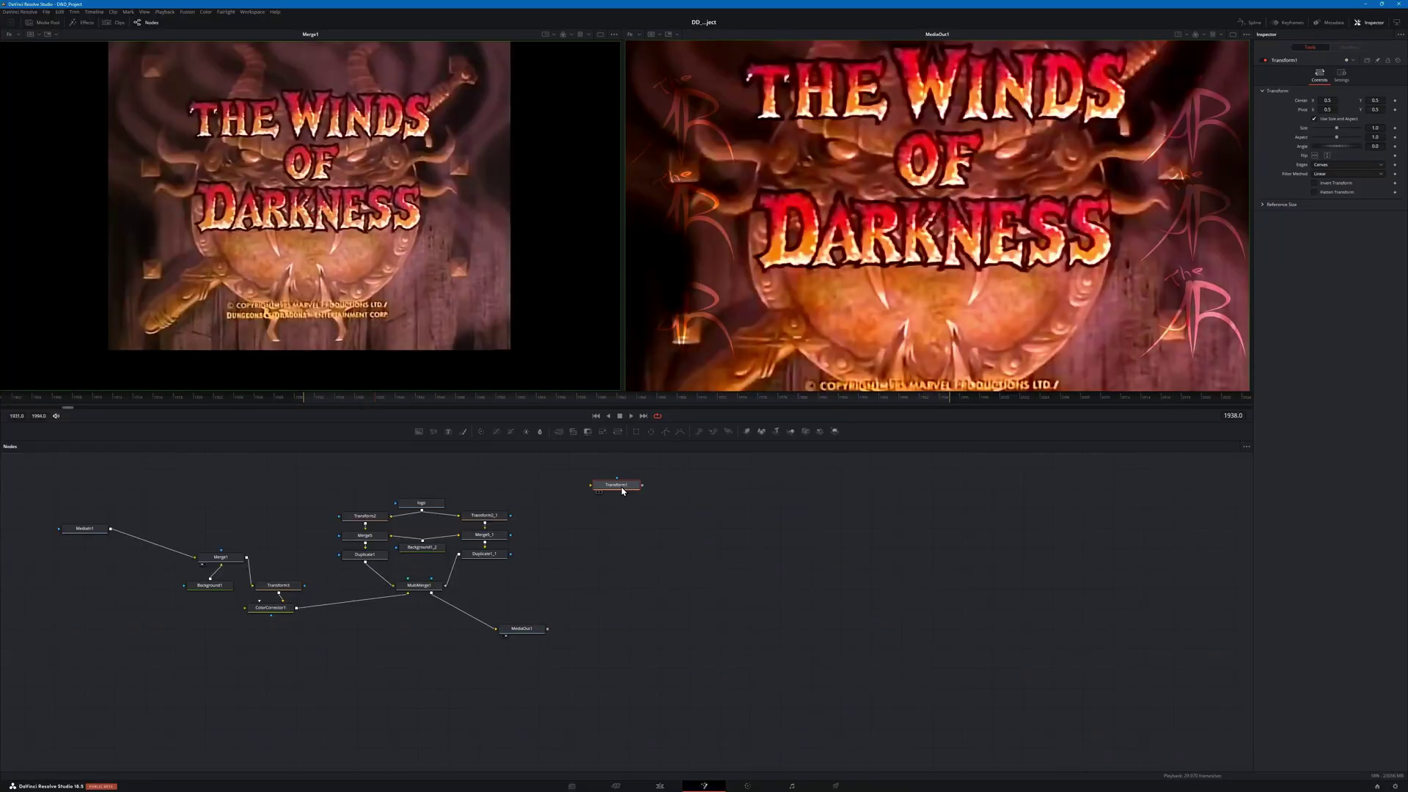
key(Delete)
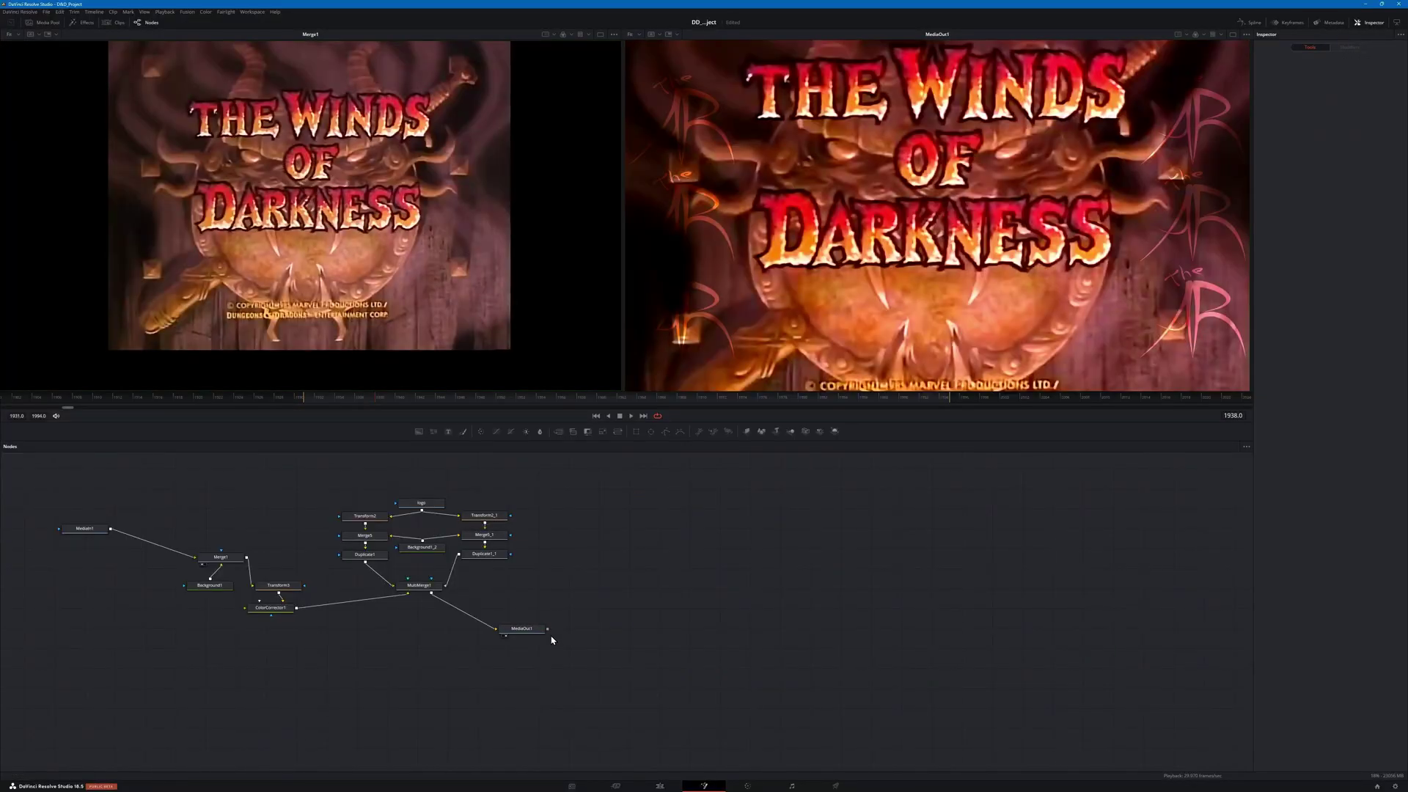
Step: Select Transform3 and shift the enlarged title card down and back up in the MediaOut1 viewer
click(283, 586)
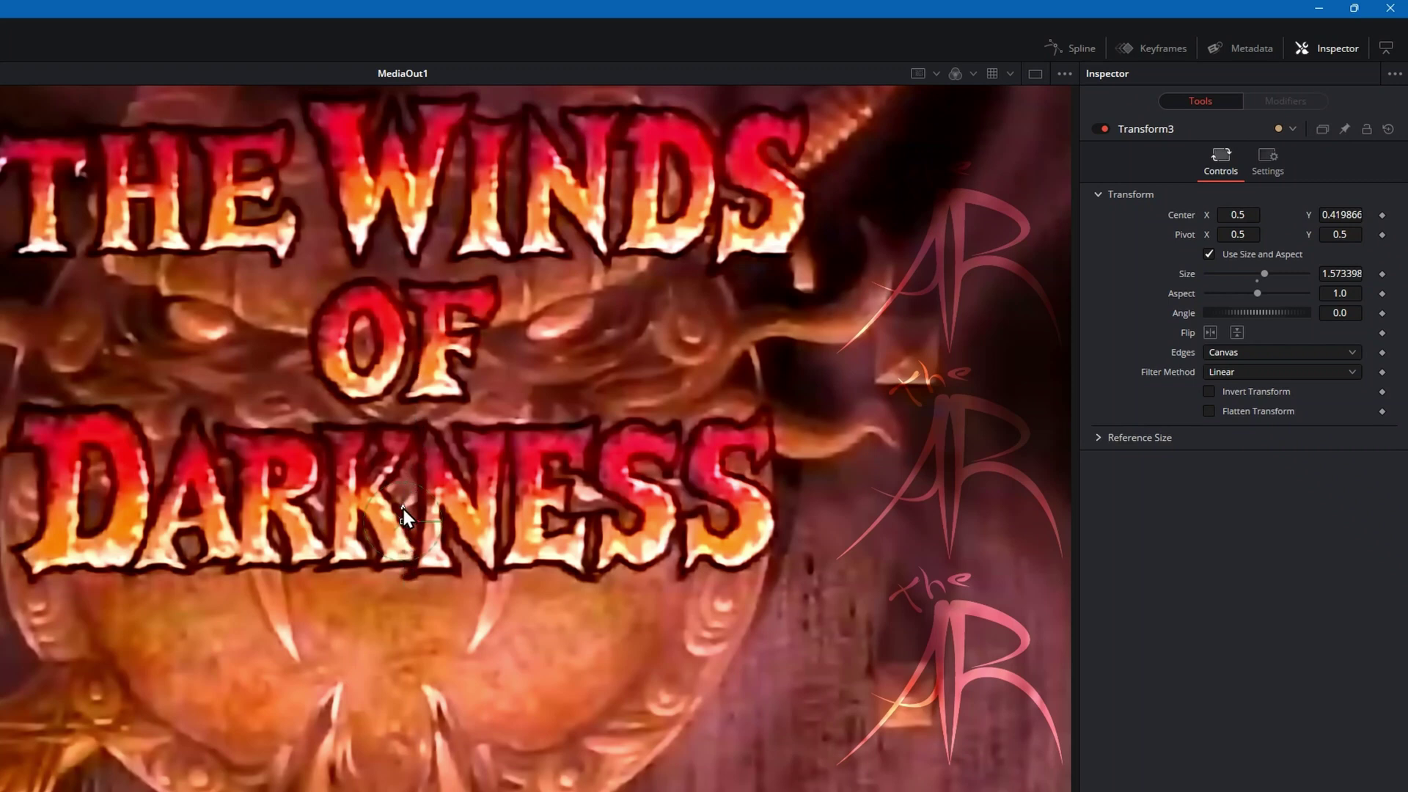
drag(403, 509, 401, 583)
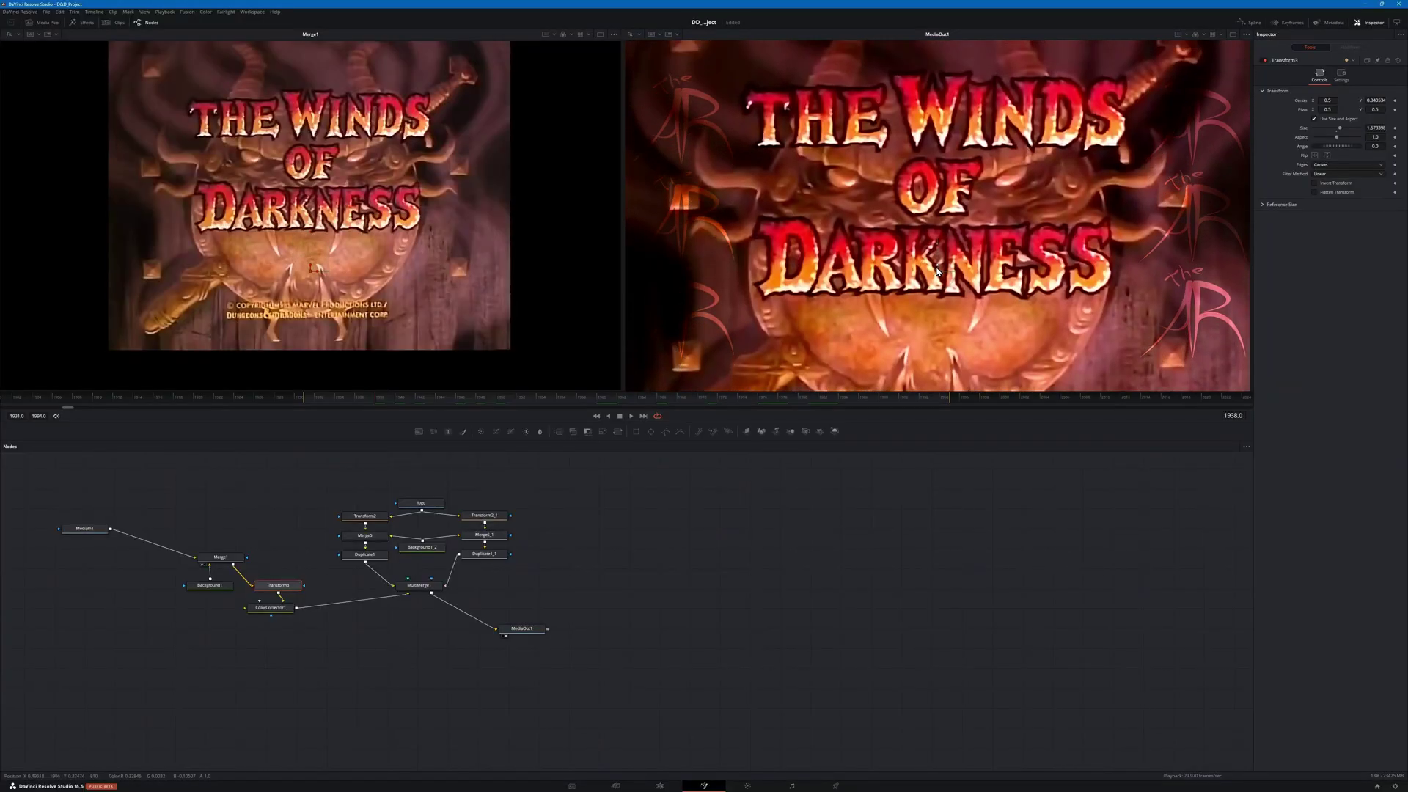
mouse_move(937, 270)
mouse_down()
mouse_move(935, 231)
mouse_move(936, 244)
mouse_up()
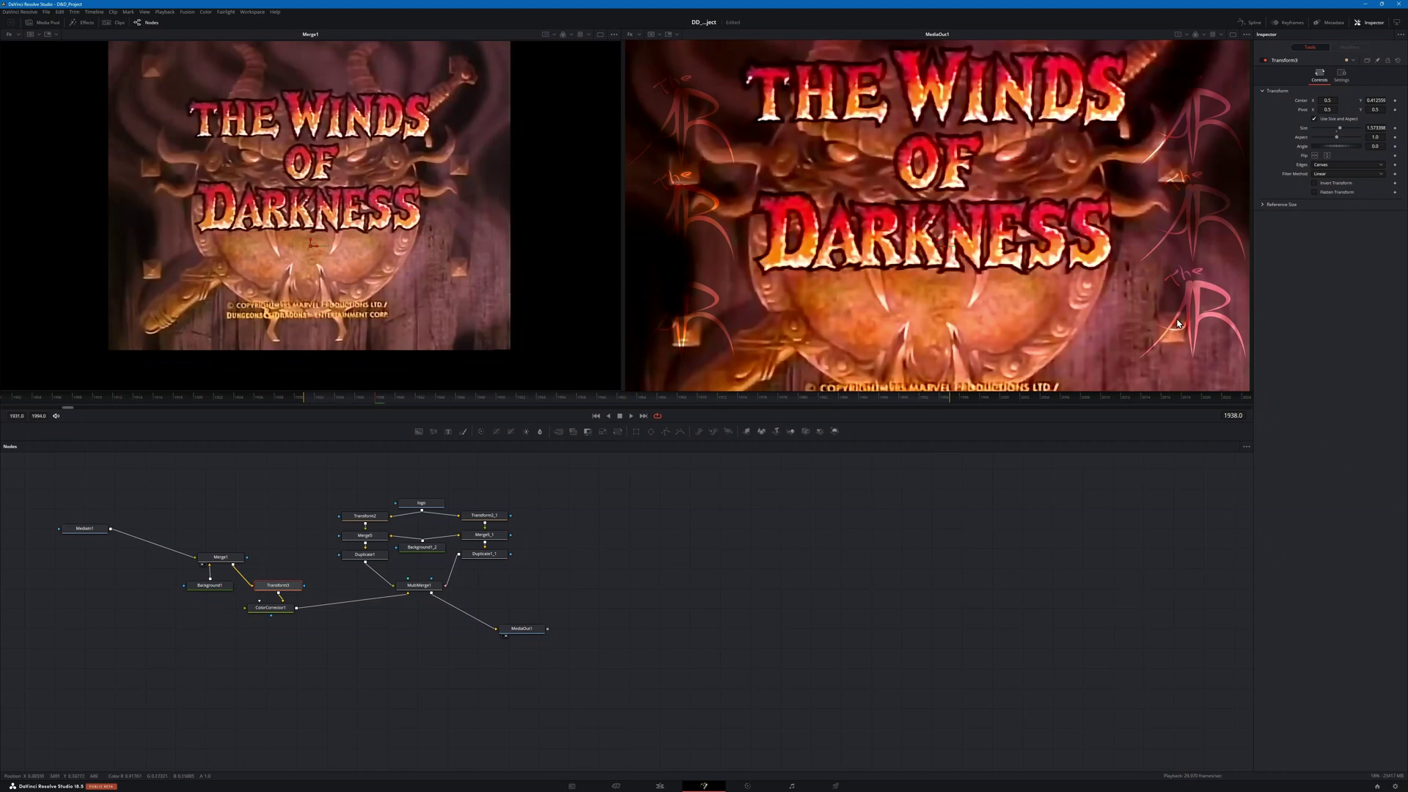
Step: Select ColorCorrector1, bypass it by connecting Transform3 directly to MultiMerge1, and undo the rewiring
click(265, 613)
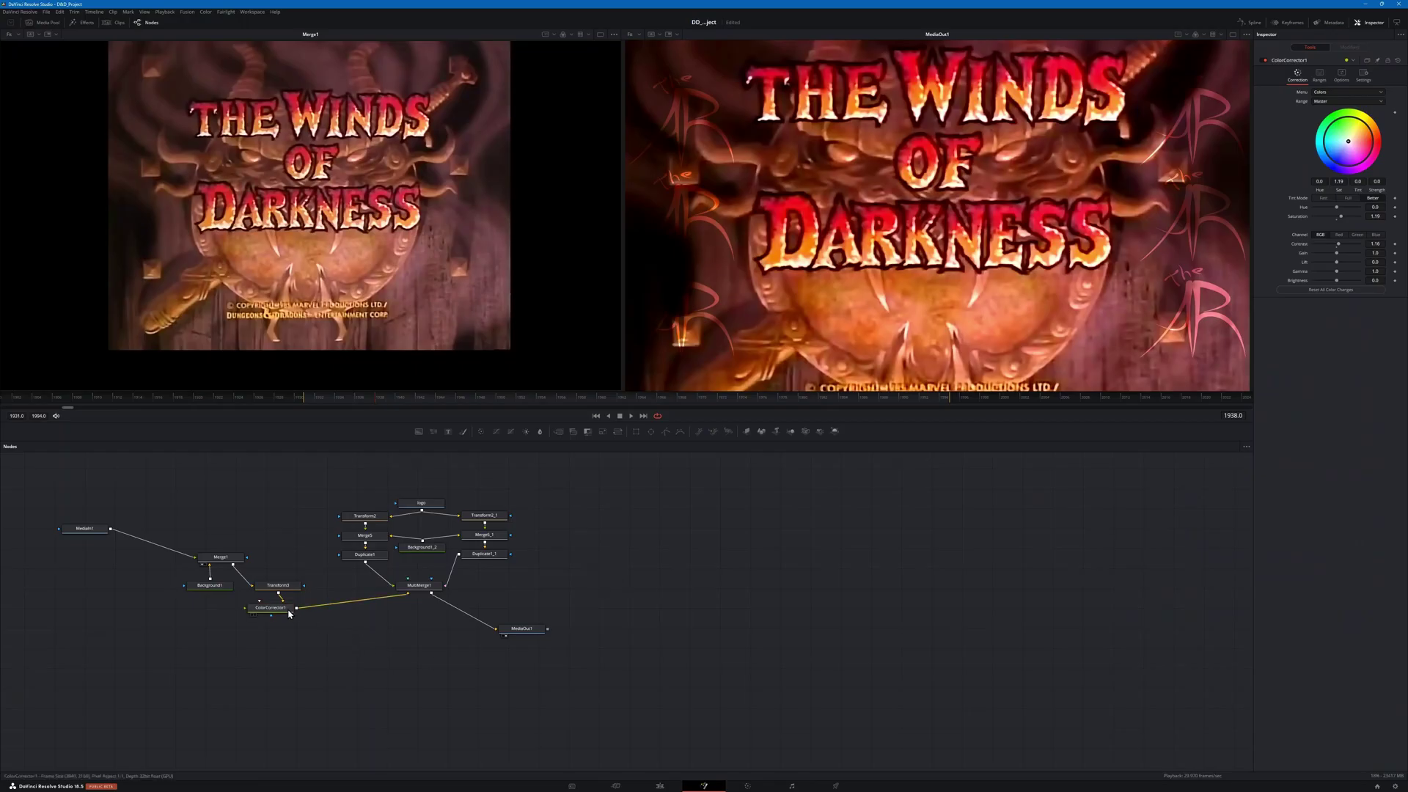
drag(278, 593, 410, 598)
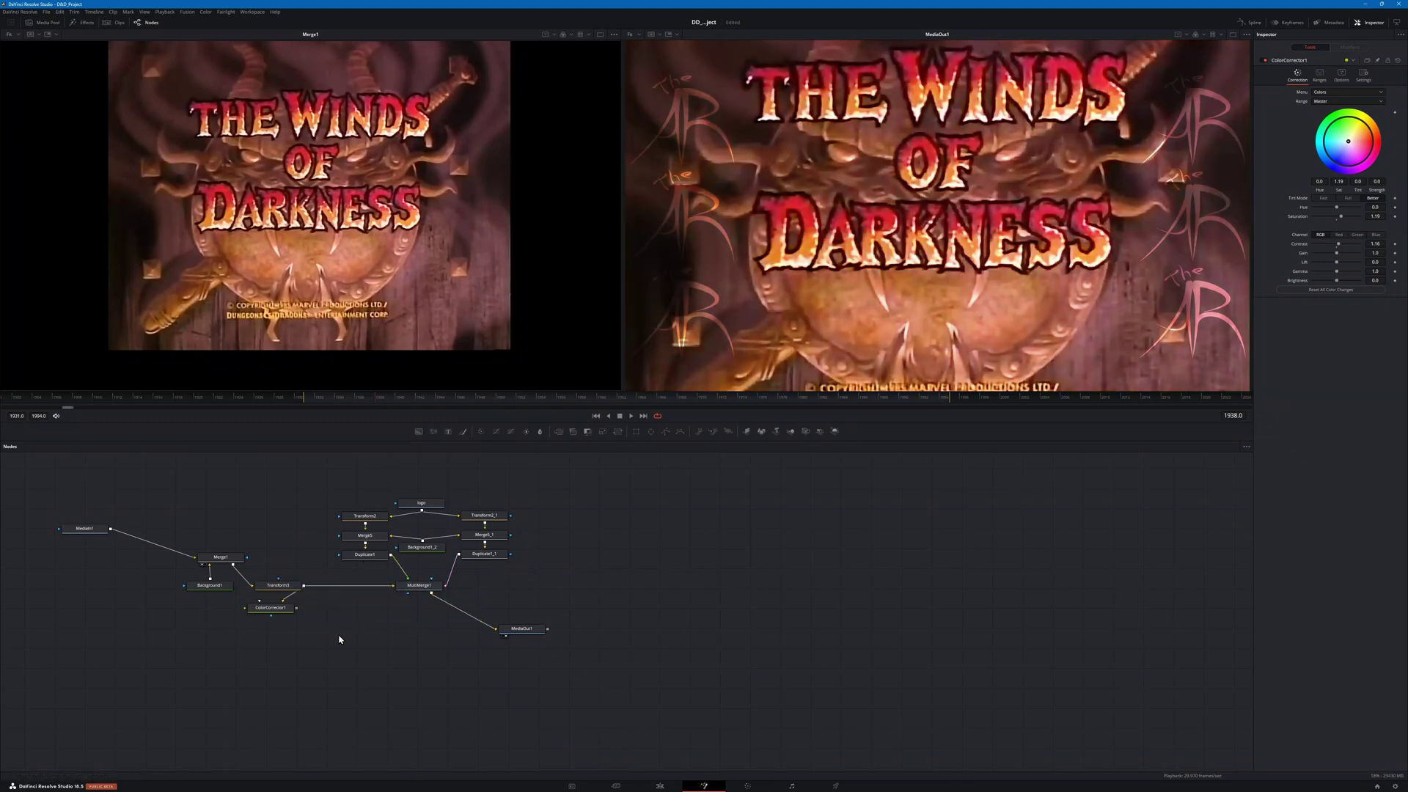
key(ctrl+z)
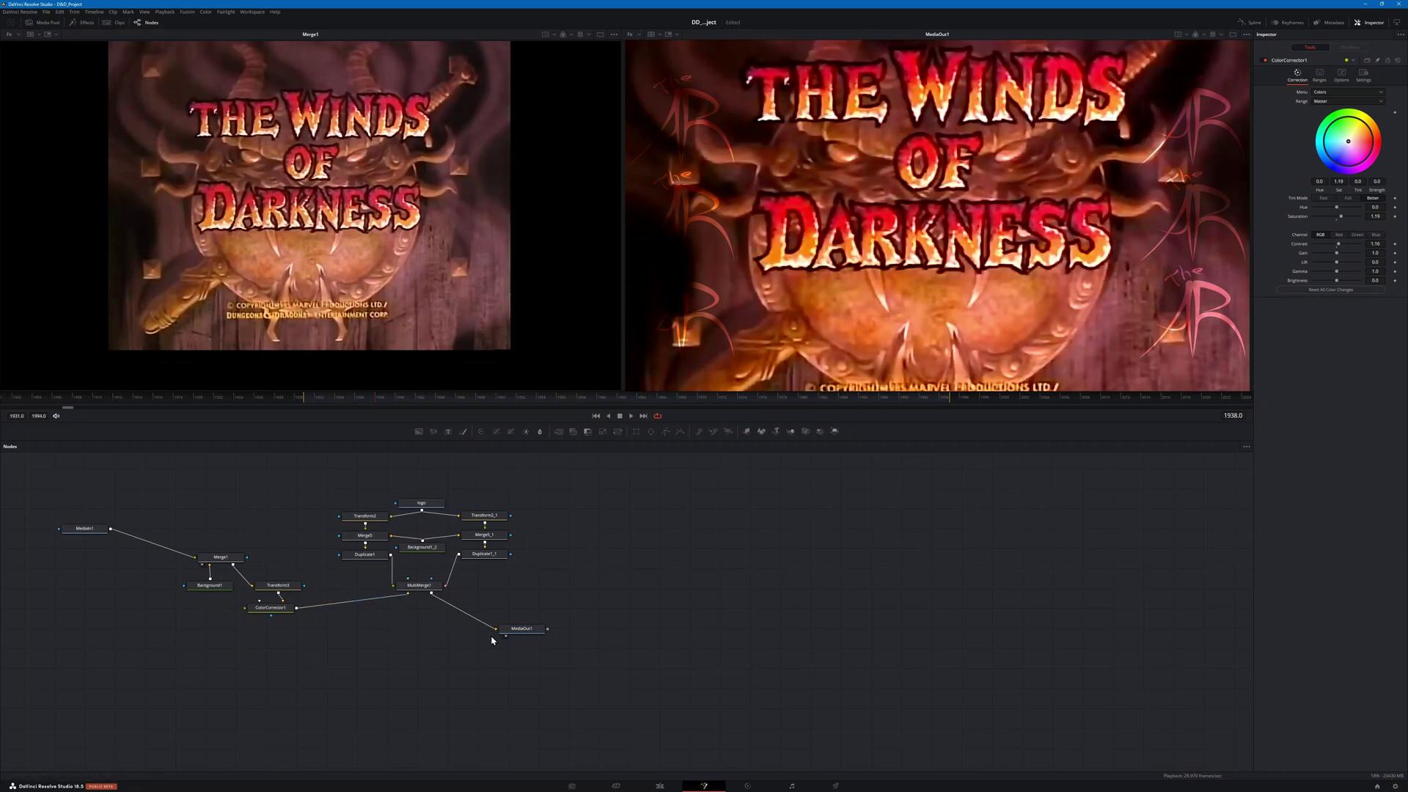
Step: On the Edit page, enable the Video 3 title track and play the title card
click(659, 785)
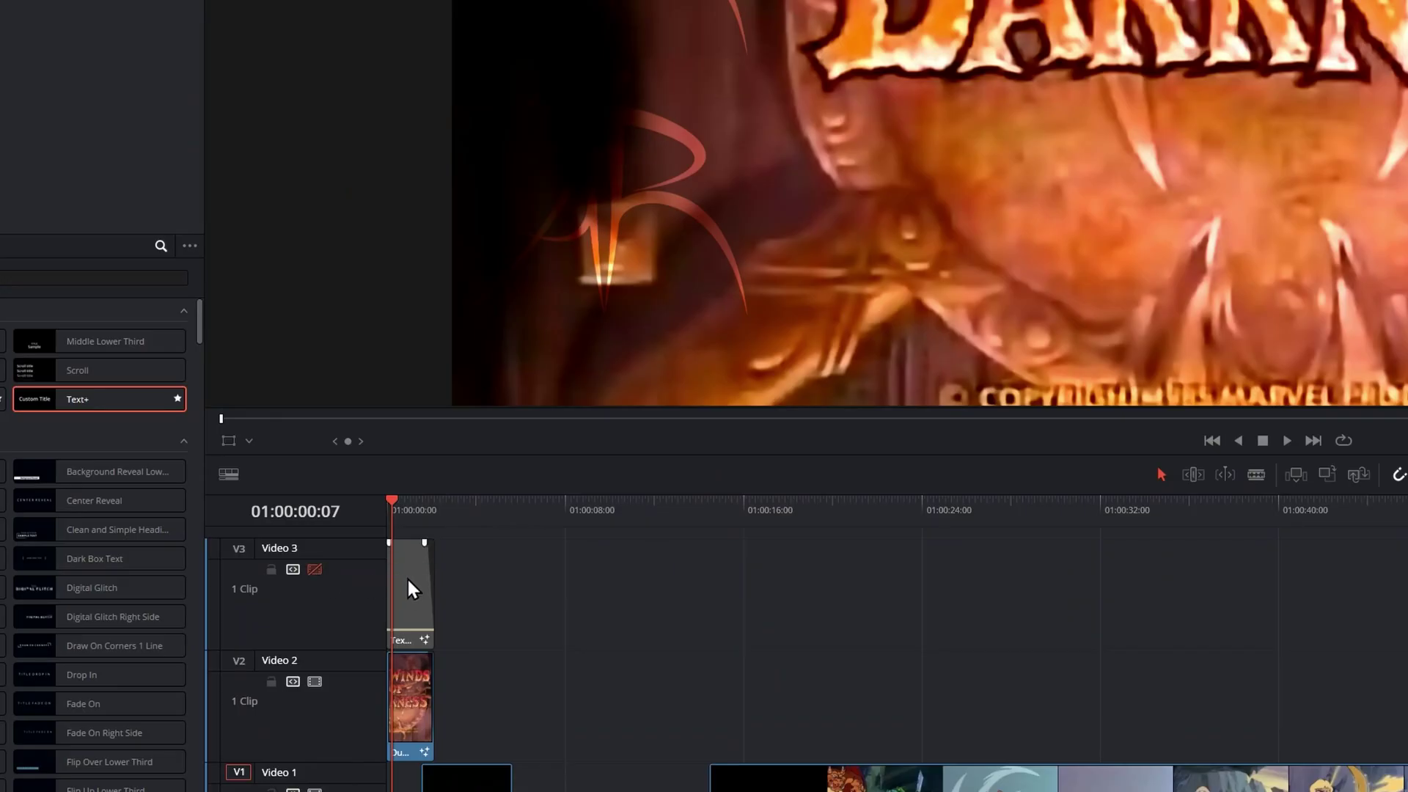
click(315, 569)
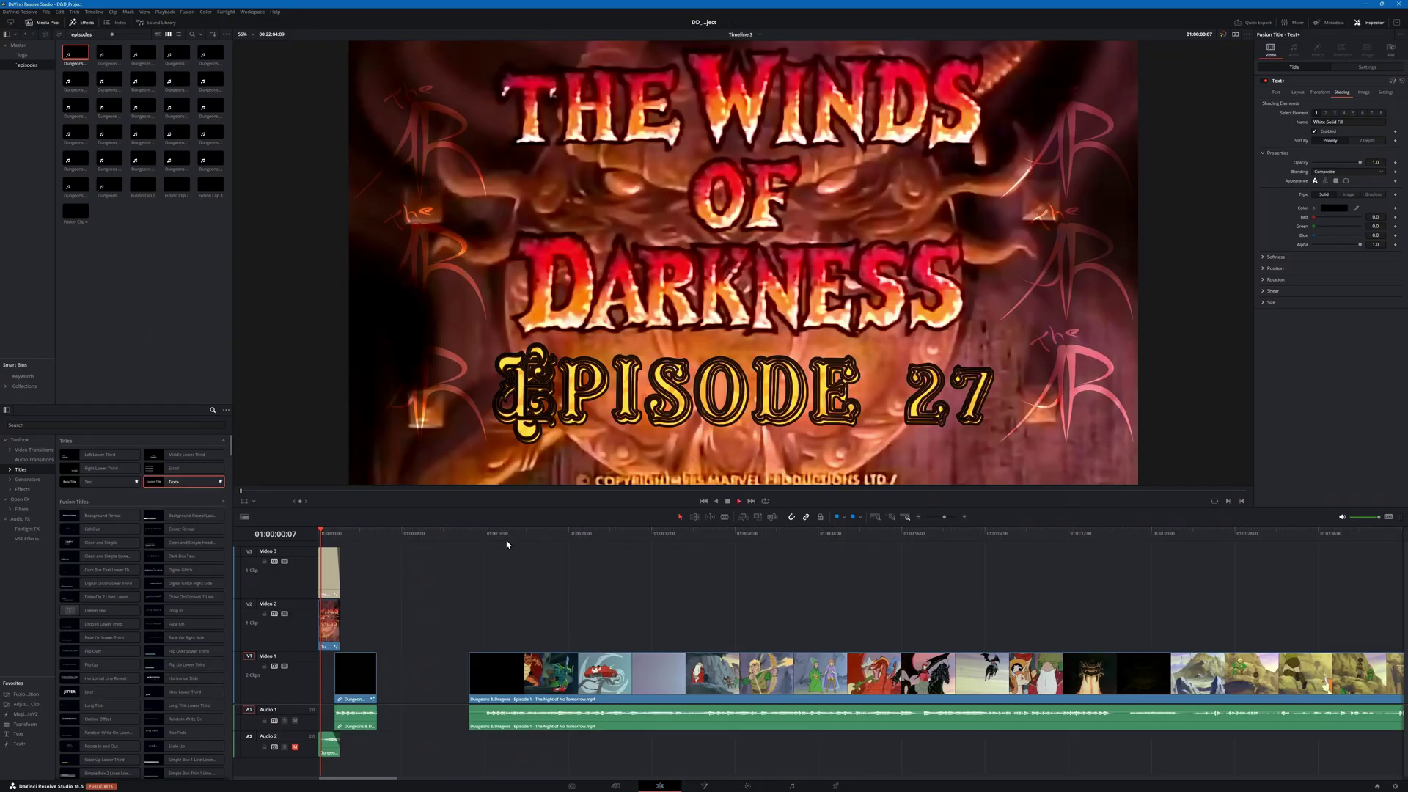
key(space)
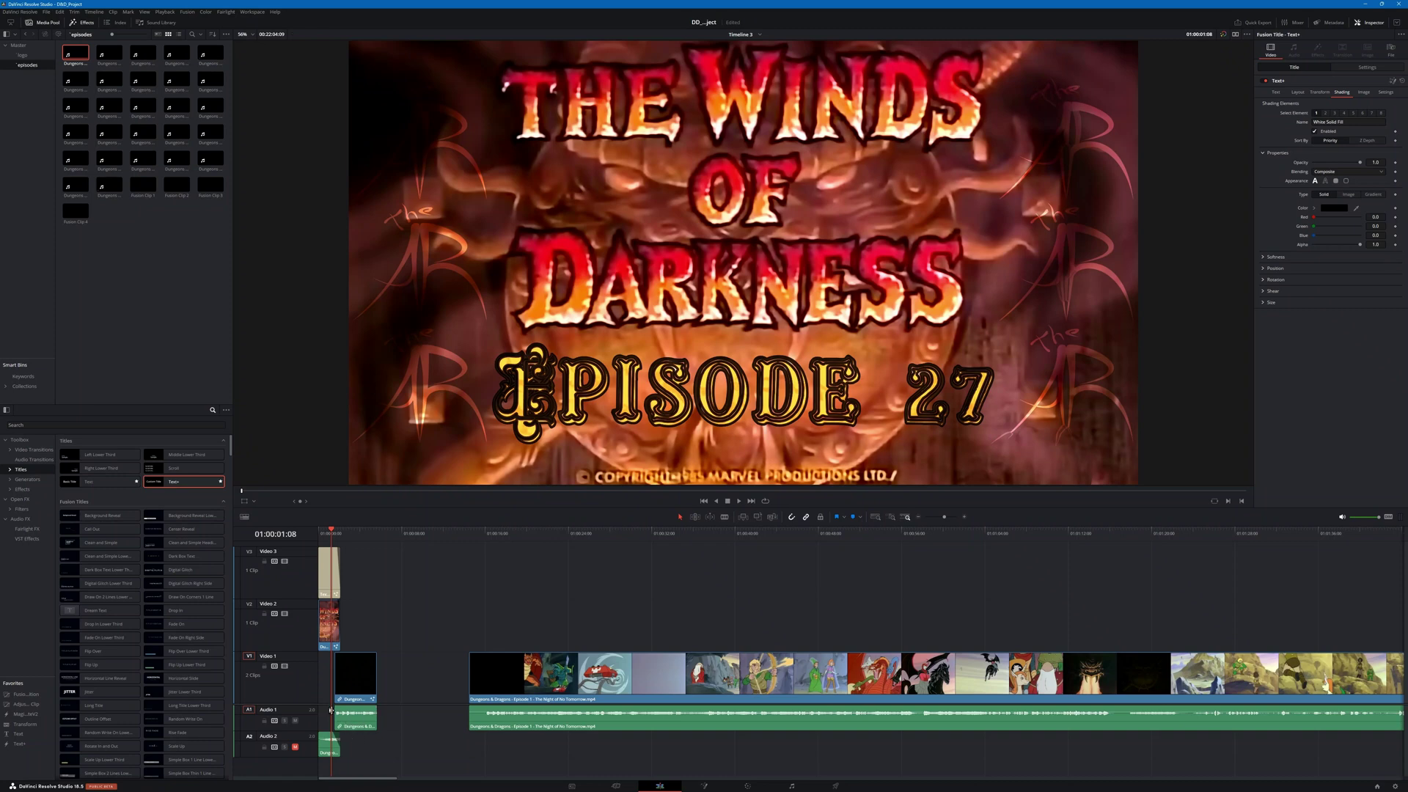
Step: Play the episode clip on Video 1 from about 01:00:17 and again from about 01:01:34
click(503, 541)
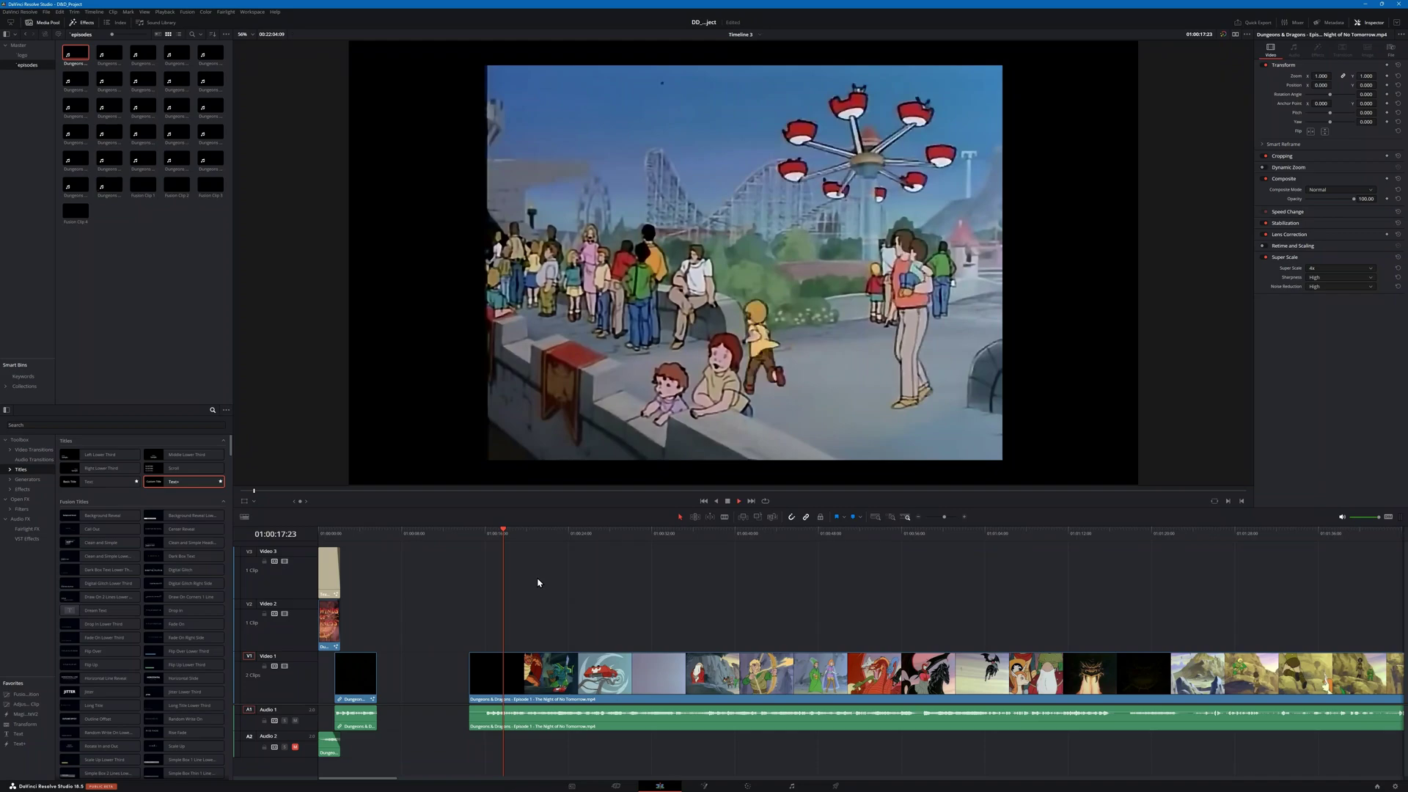
key(space)
drag(624, 538, 1305, 583)
key(space)
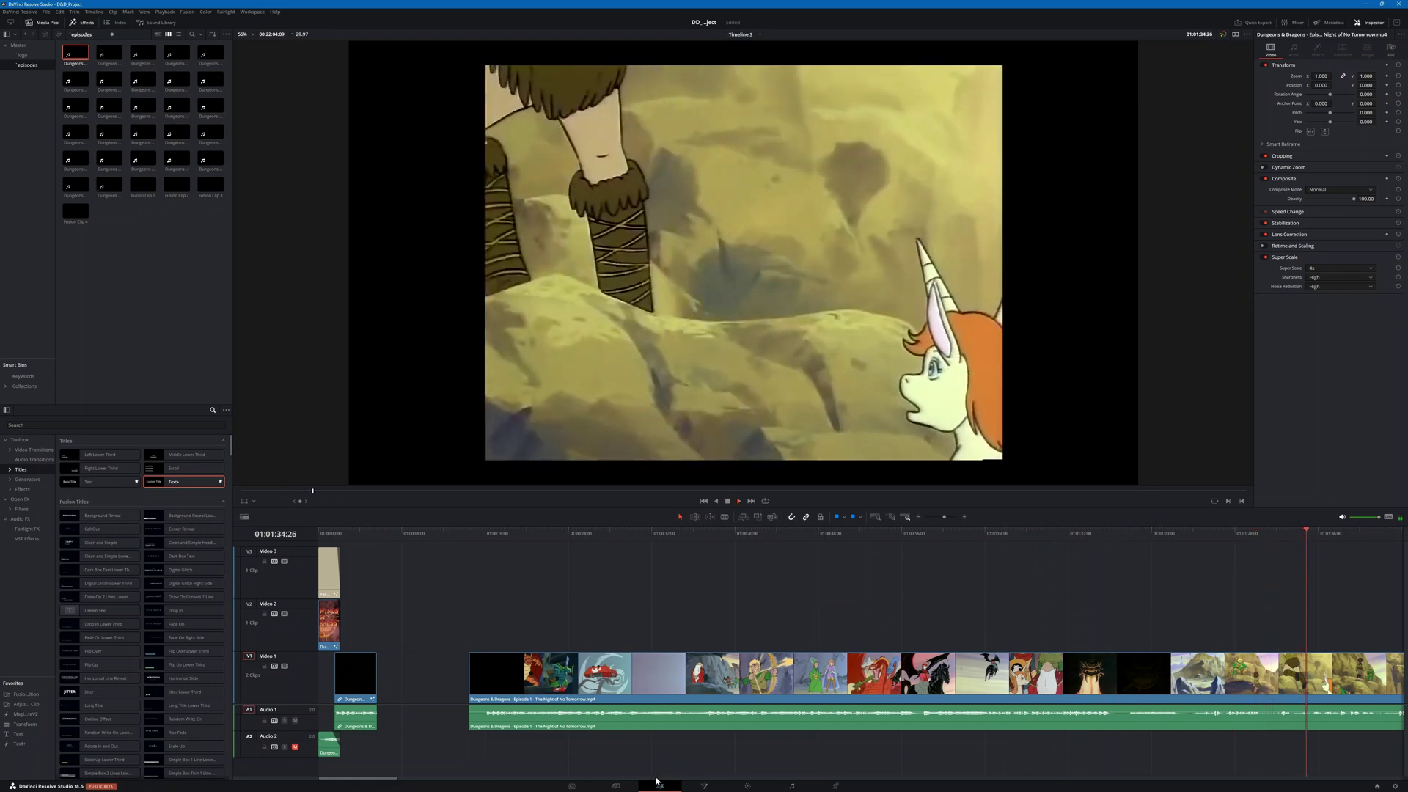
key(space)
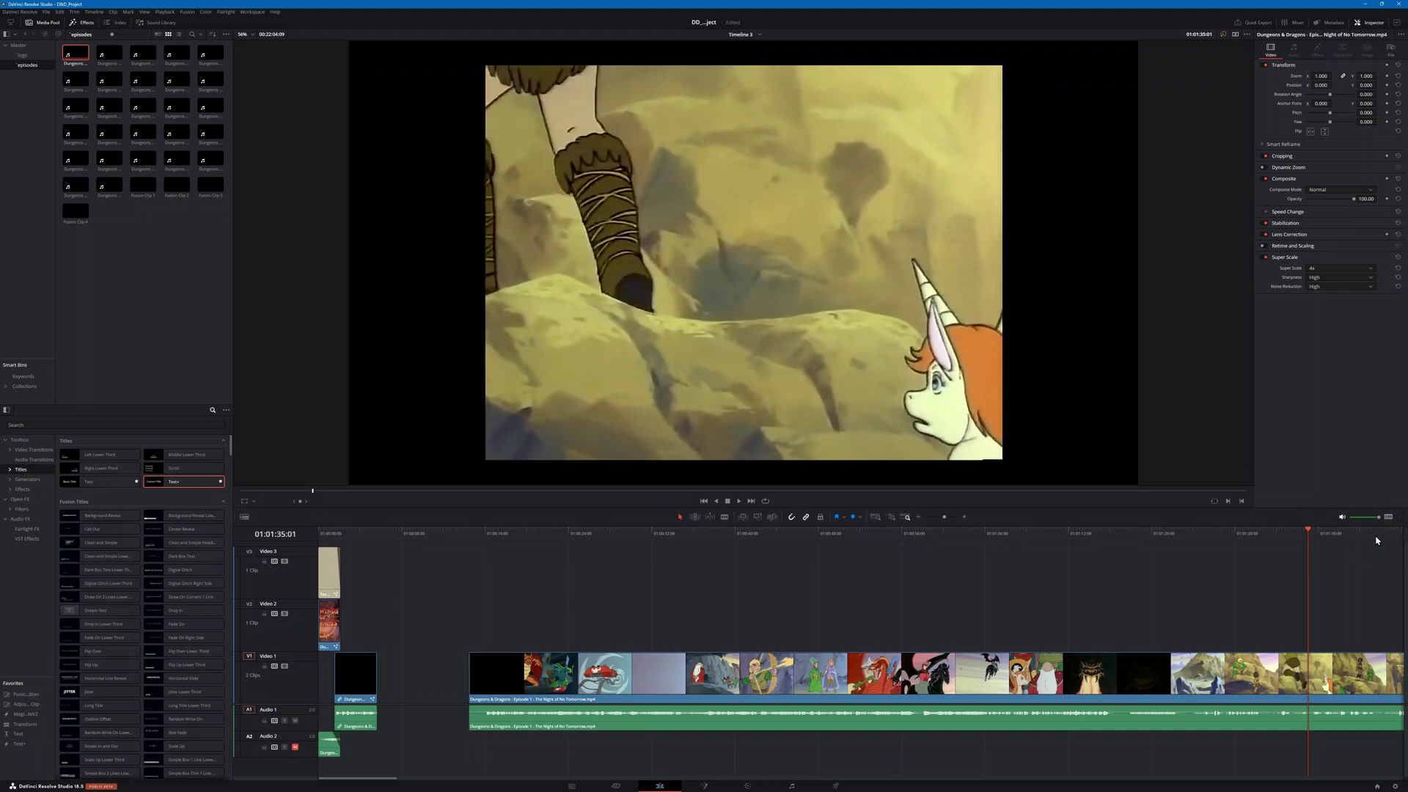
Step: Switch to the Fairlight page and enlarge the Audio 1 track's height to show its waveforms
click(1396, 22)
click(1397, 23)
click(792, 786)
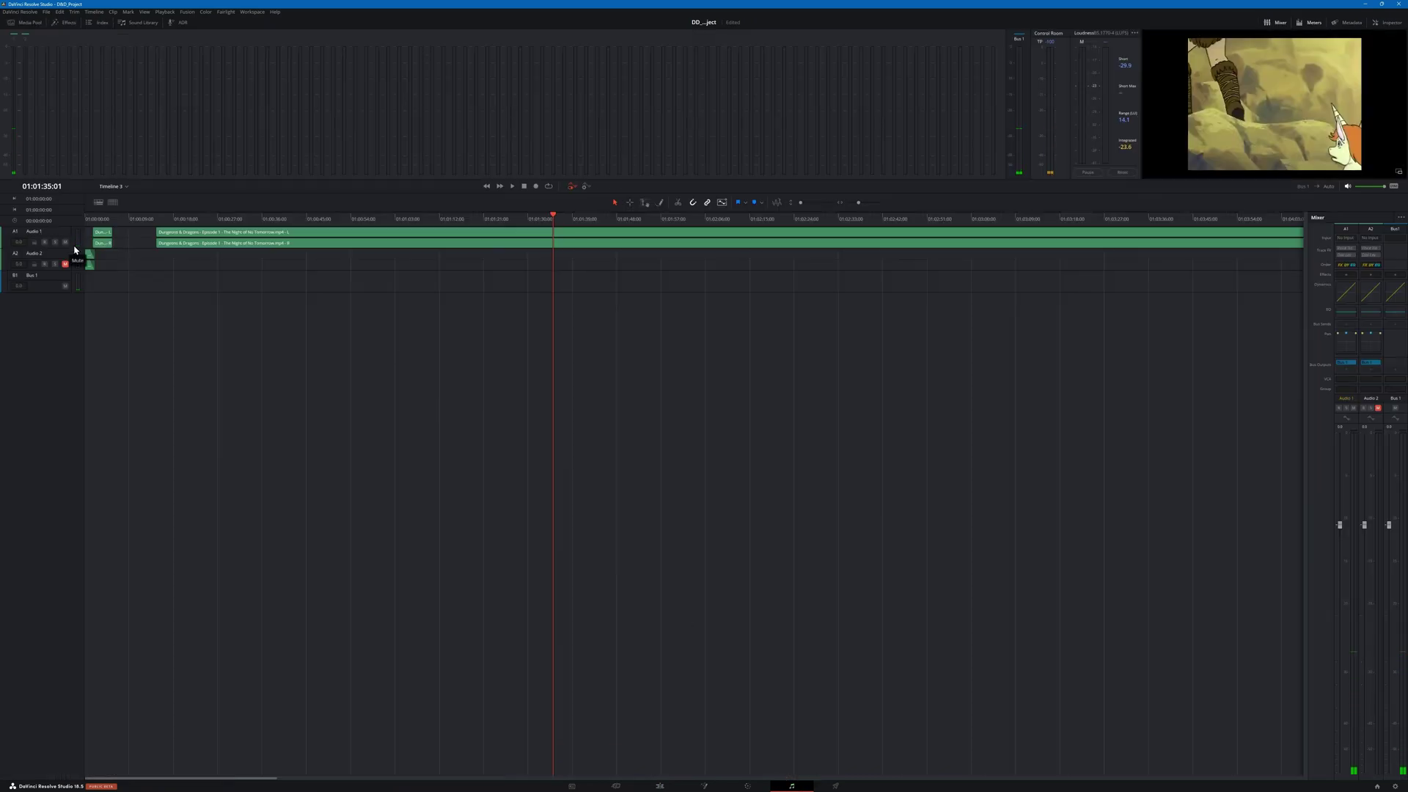
drag(76, 252, 75, 399)
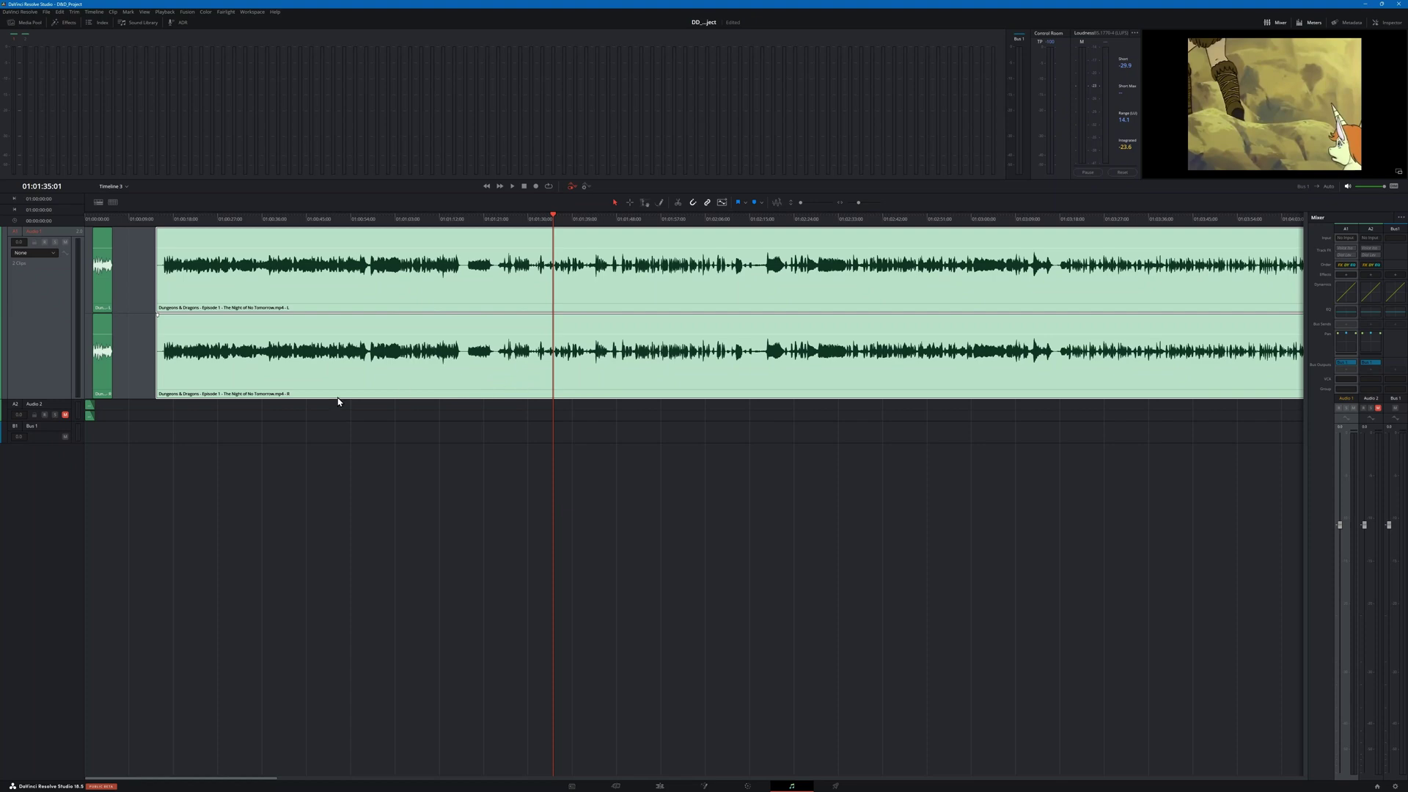
Step: Analyze the episode clip's audio levels with the ITU-R BS.1770-4 loudness standard and close the analysis
click(406, 383)
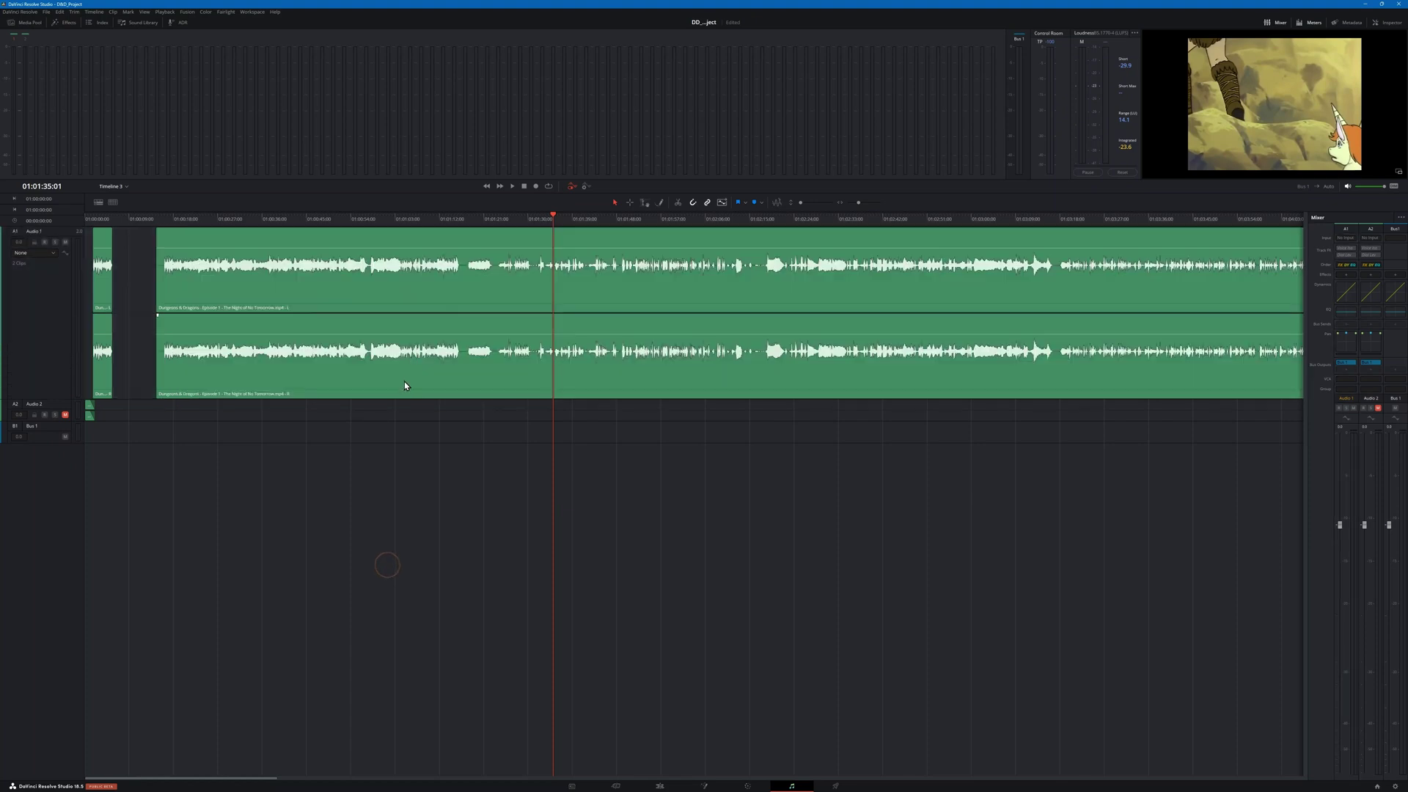
right_click(407, 382)
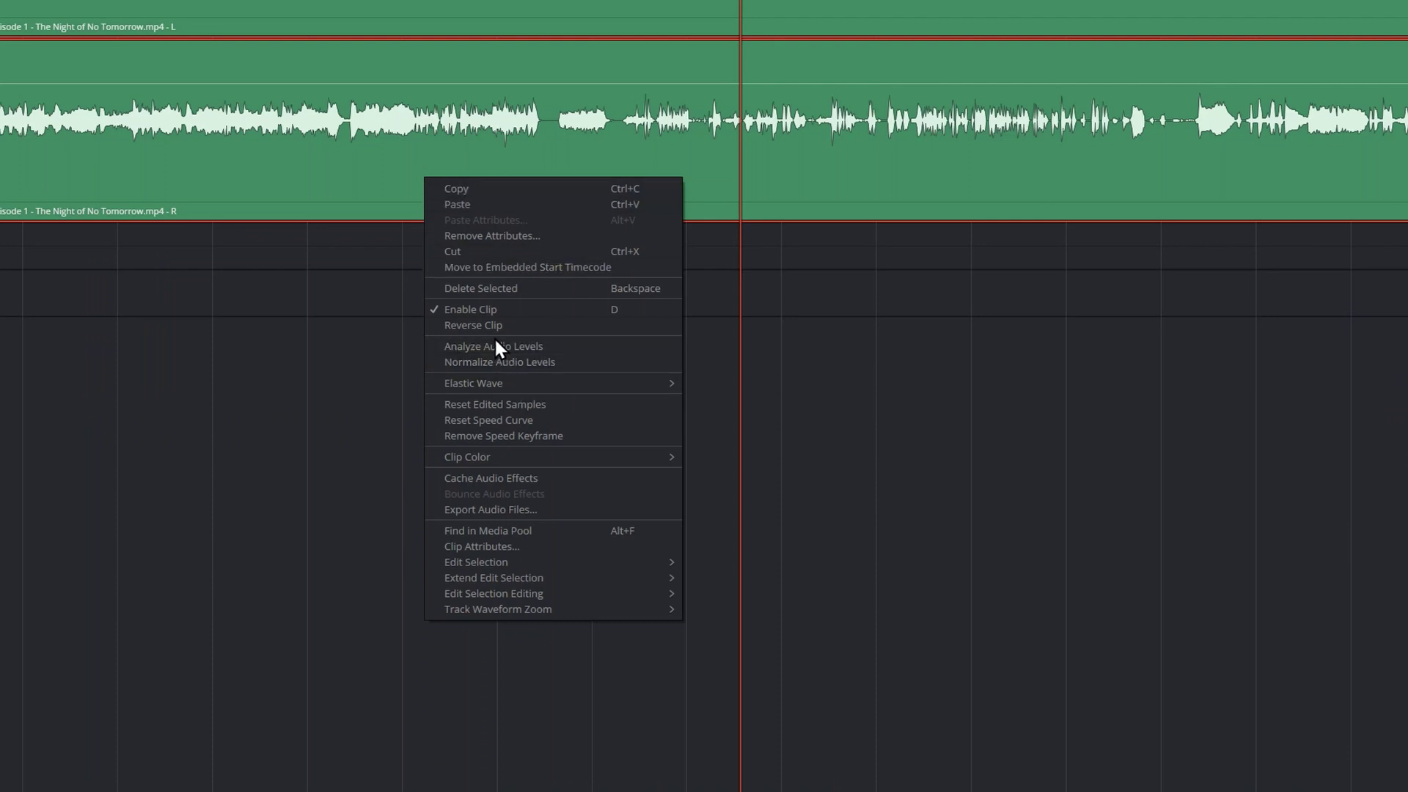
click(490, 348)
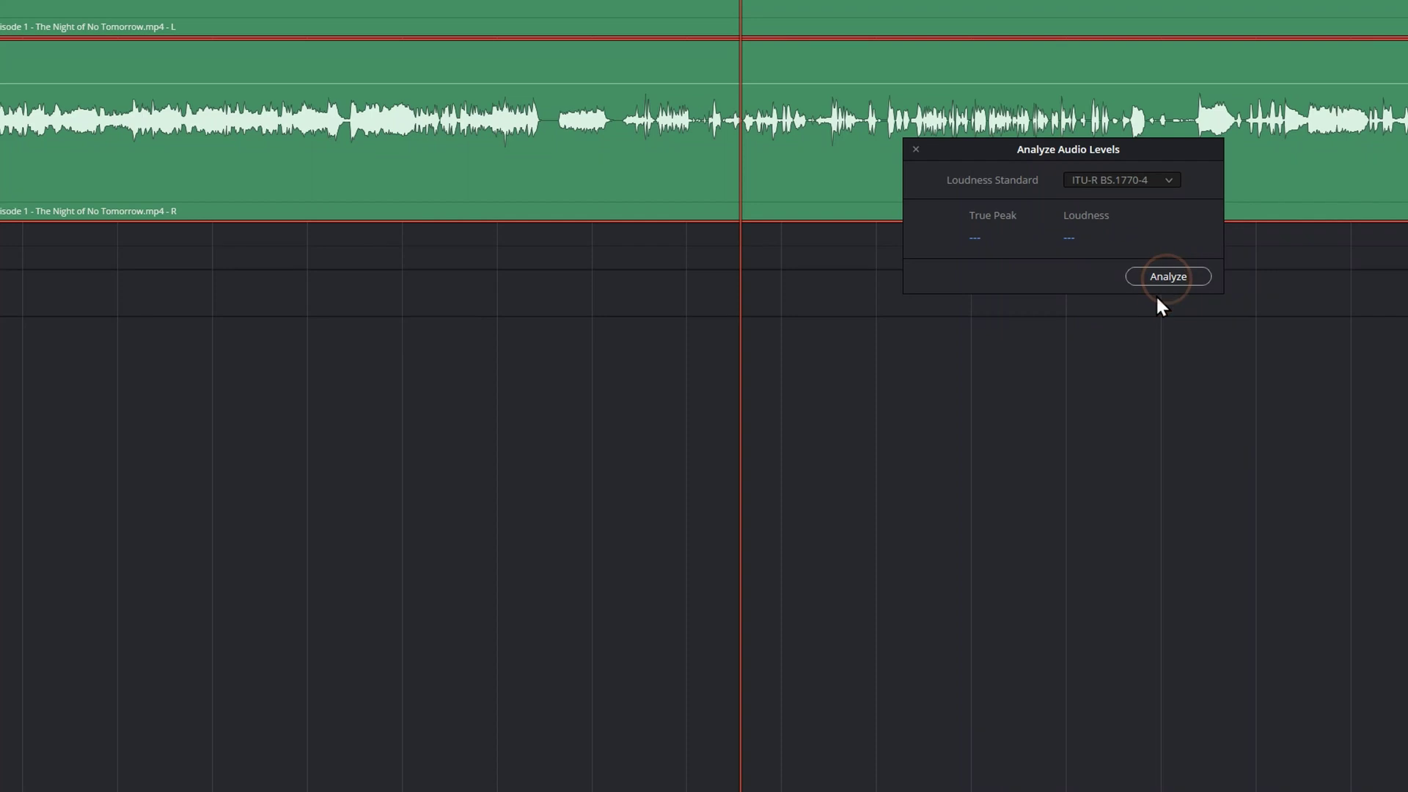
key(Return)
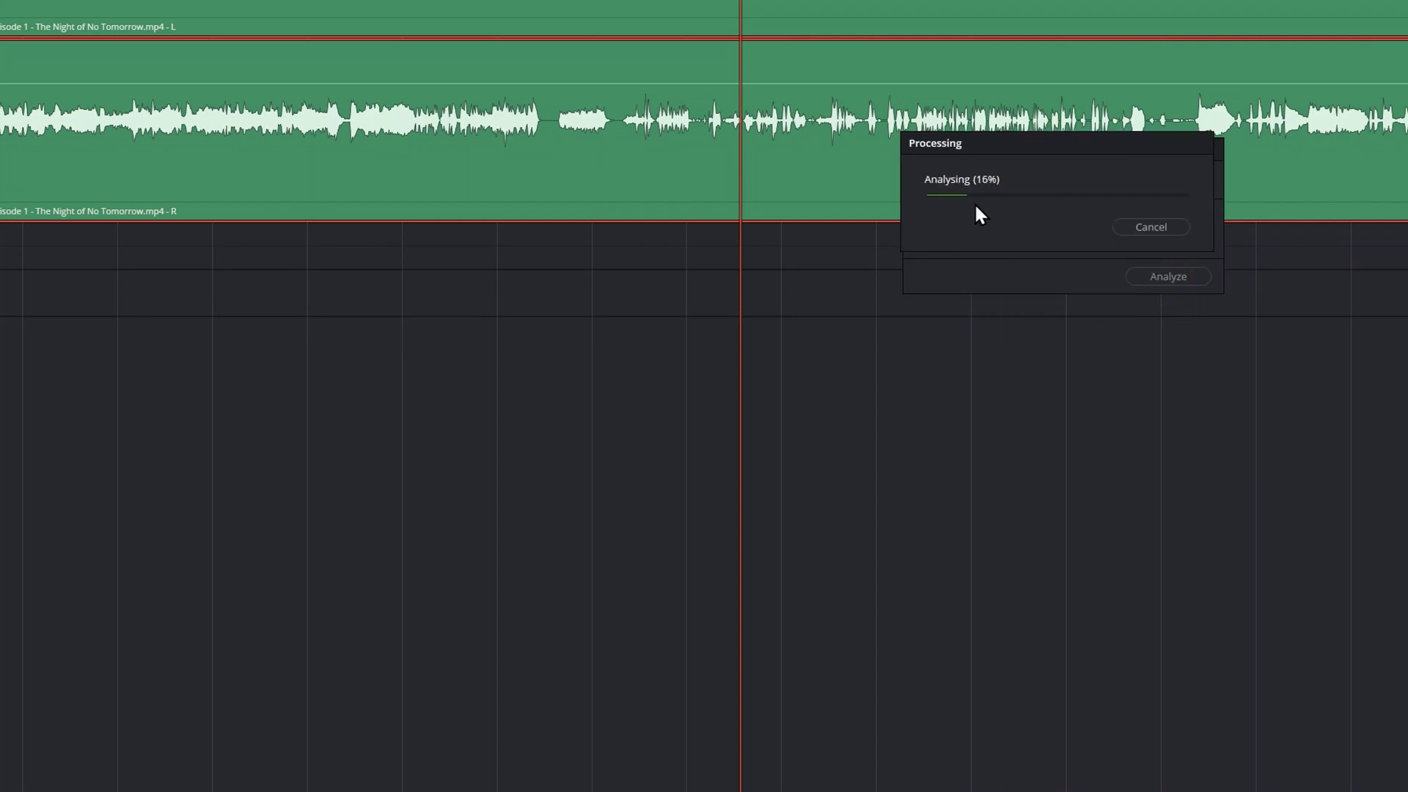
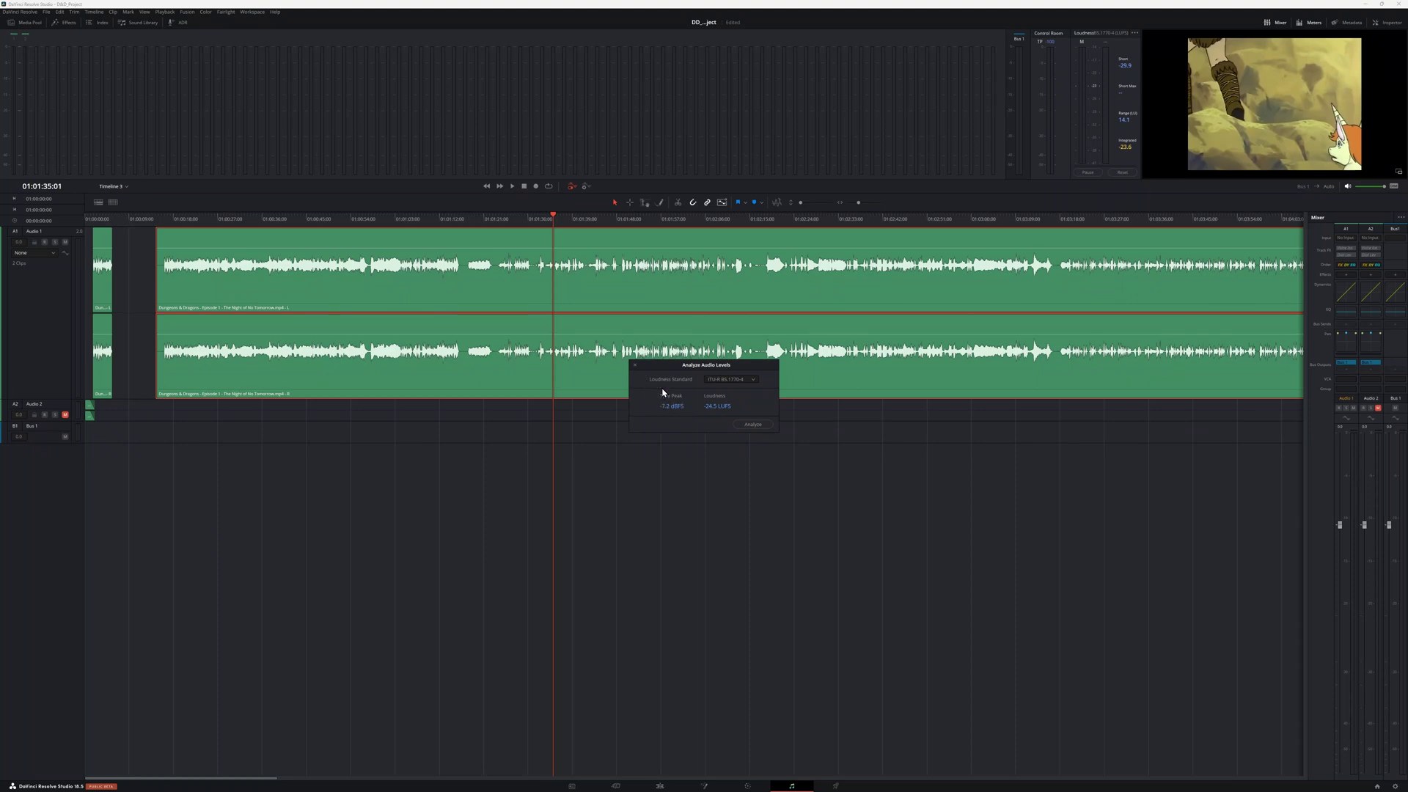
click(635, 365)
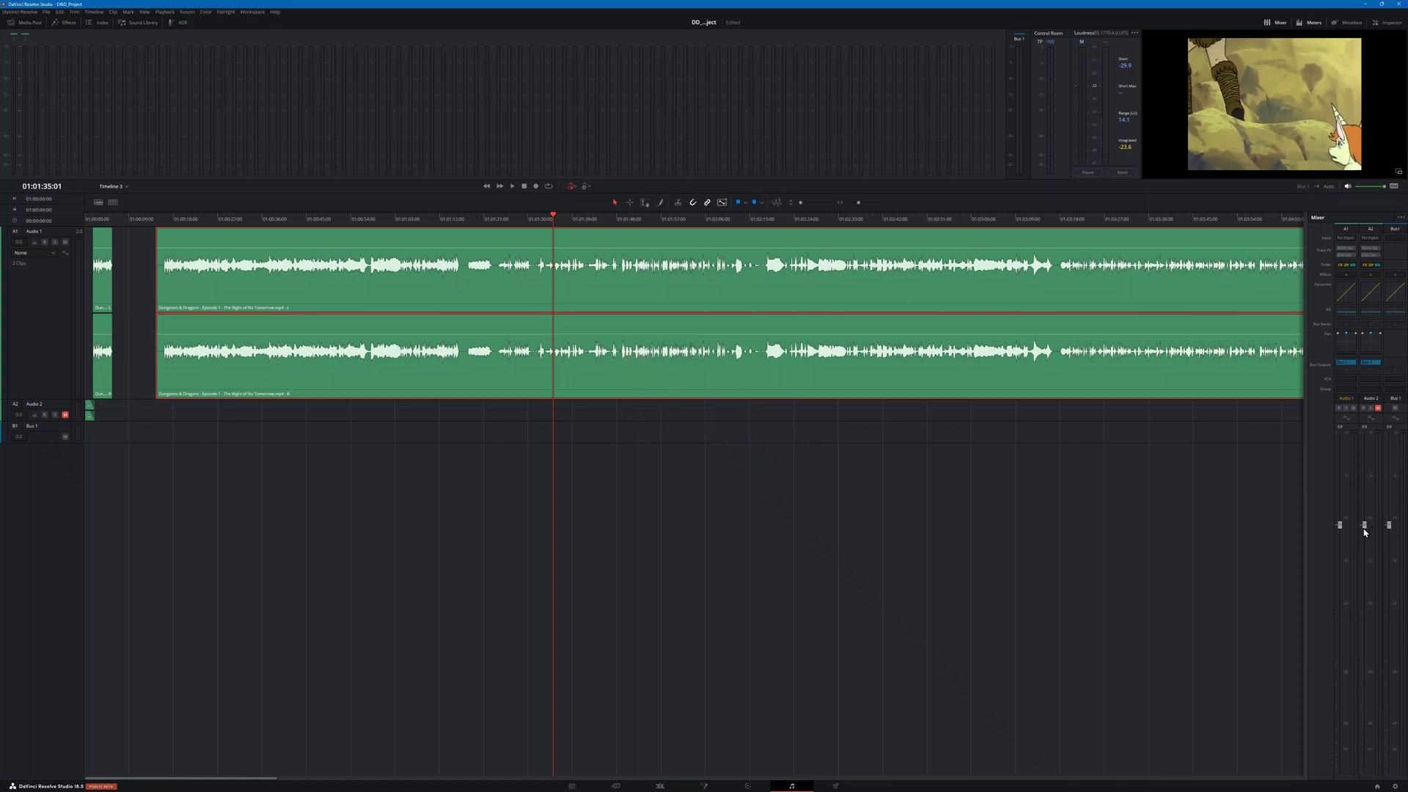
Step: Save the project and normalize the episode clip's audio to a target level of -1.5 dBTP and target loudness of -15 LUFS
drag(1364, 528, 1365, 500)
key(ctrl+s)
right_click(438, 299)
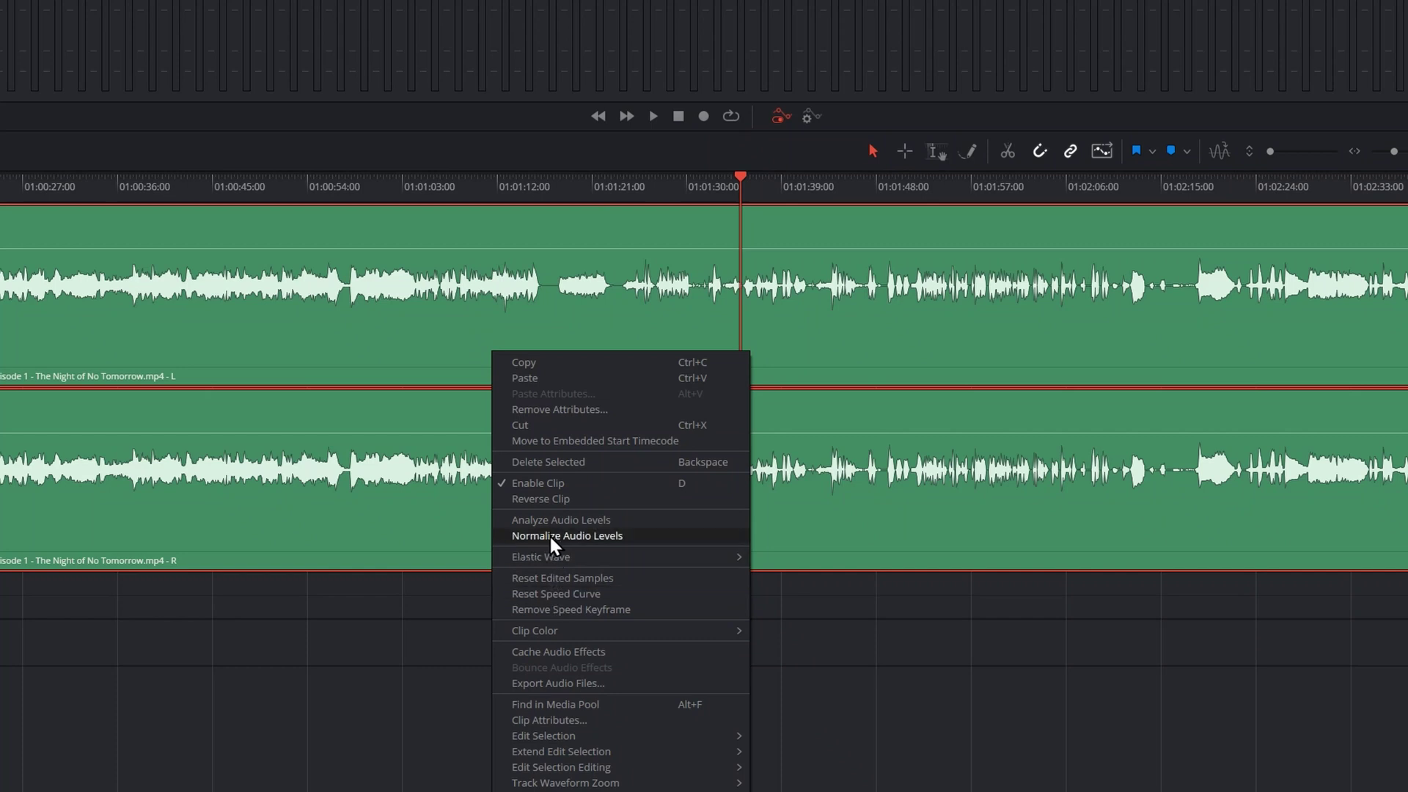
click(556, 536)
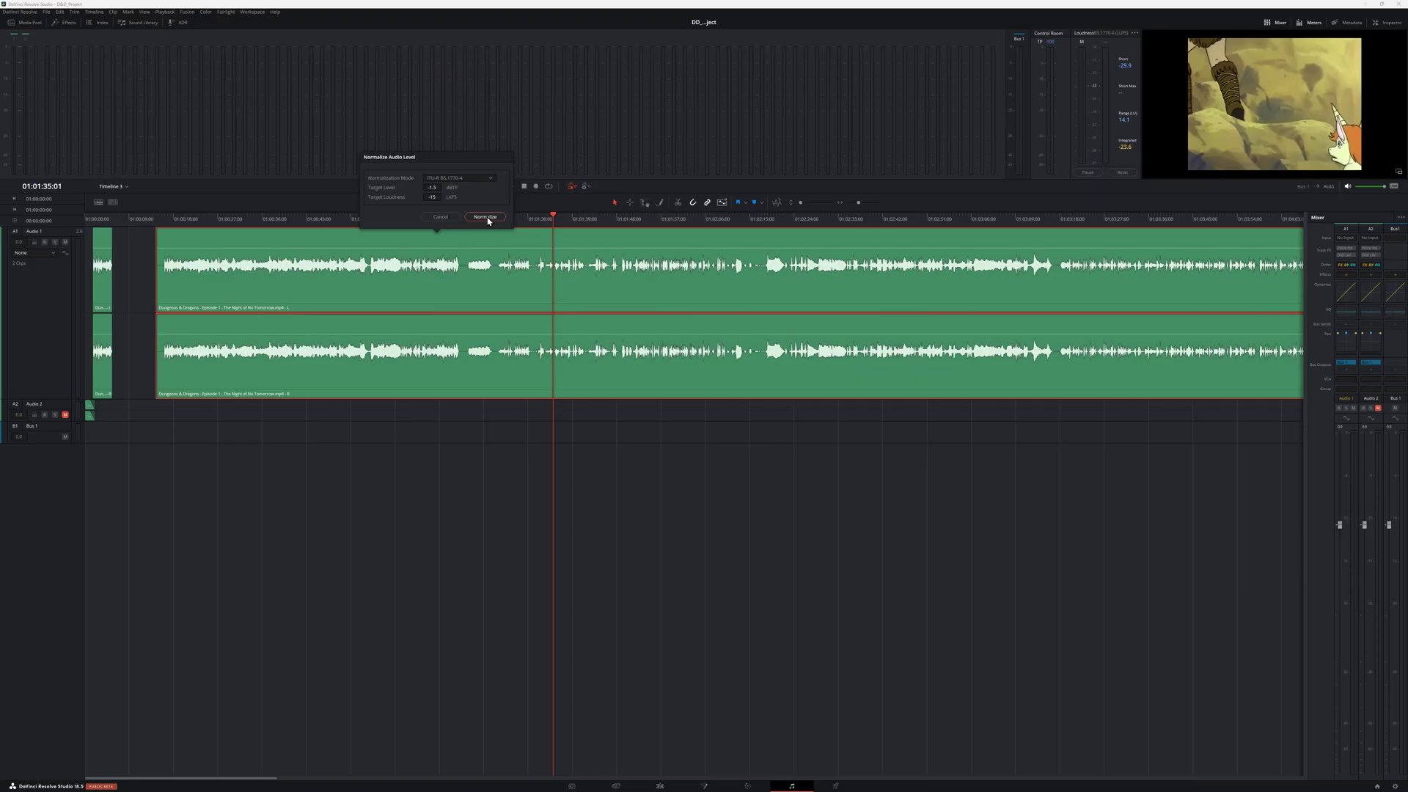
click(485, 217)
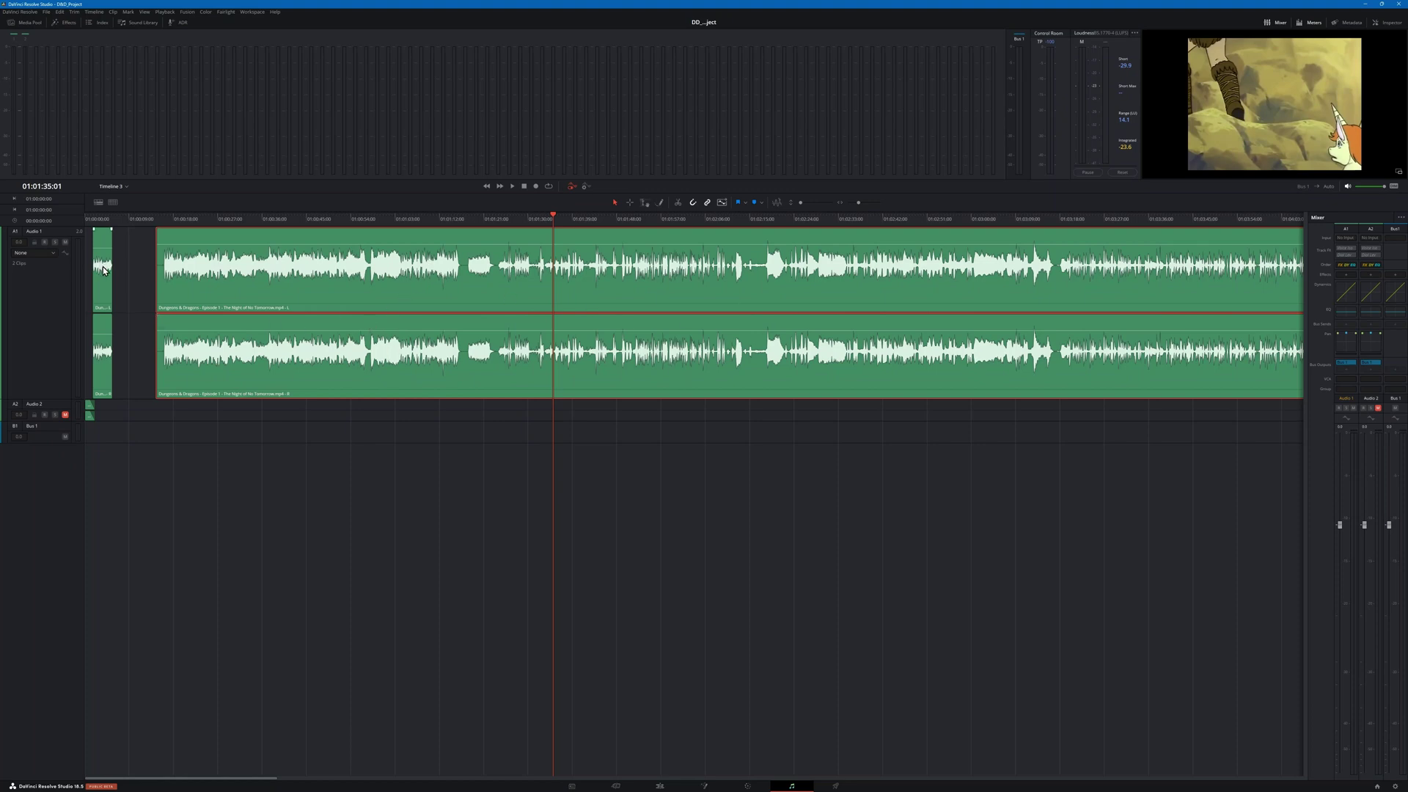
Step: Analyze the normalized episode clip's audio levels again and undo the normalization
right_click(307, 288)
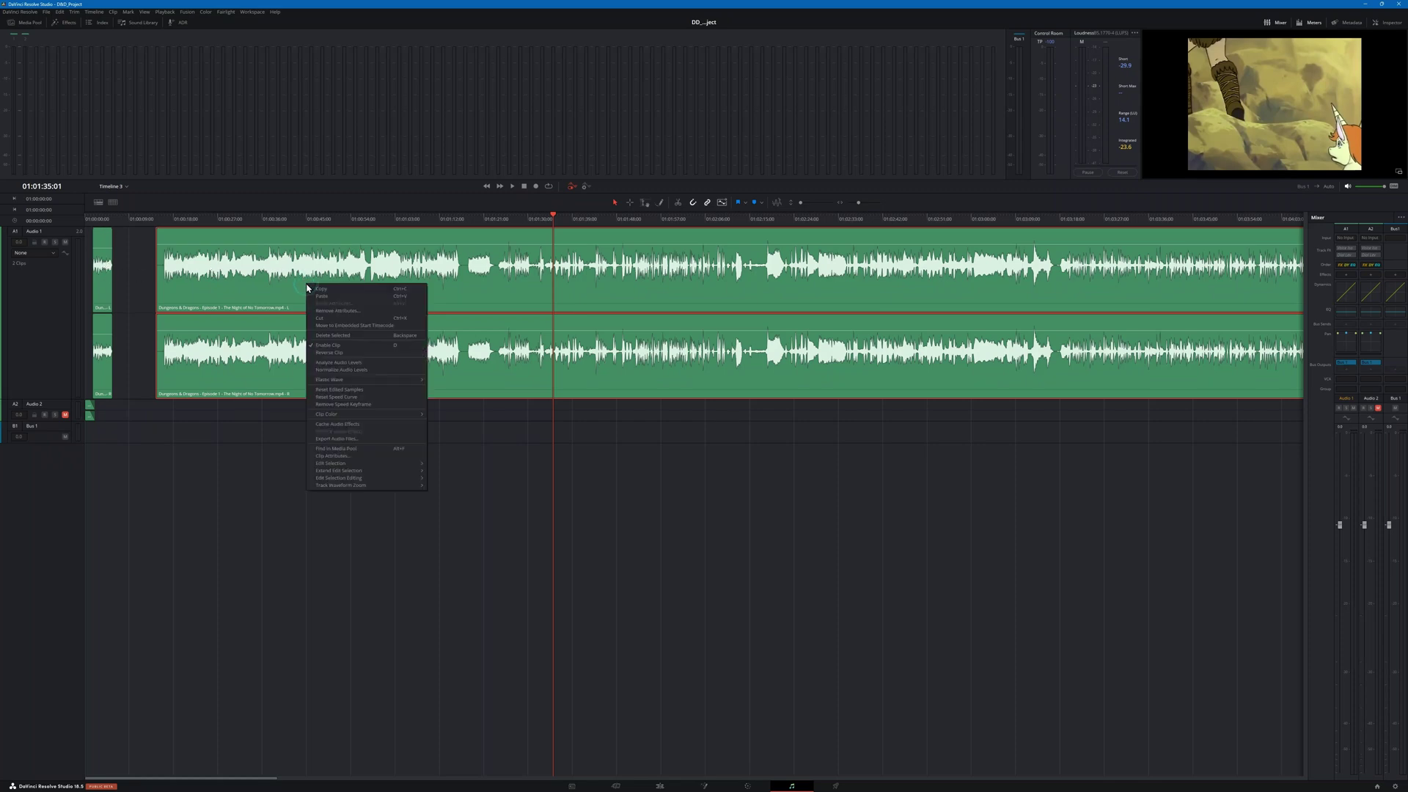
click(342, 363)
click(752, 425)
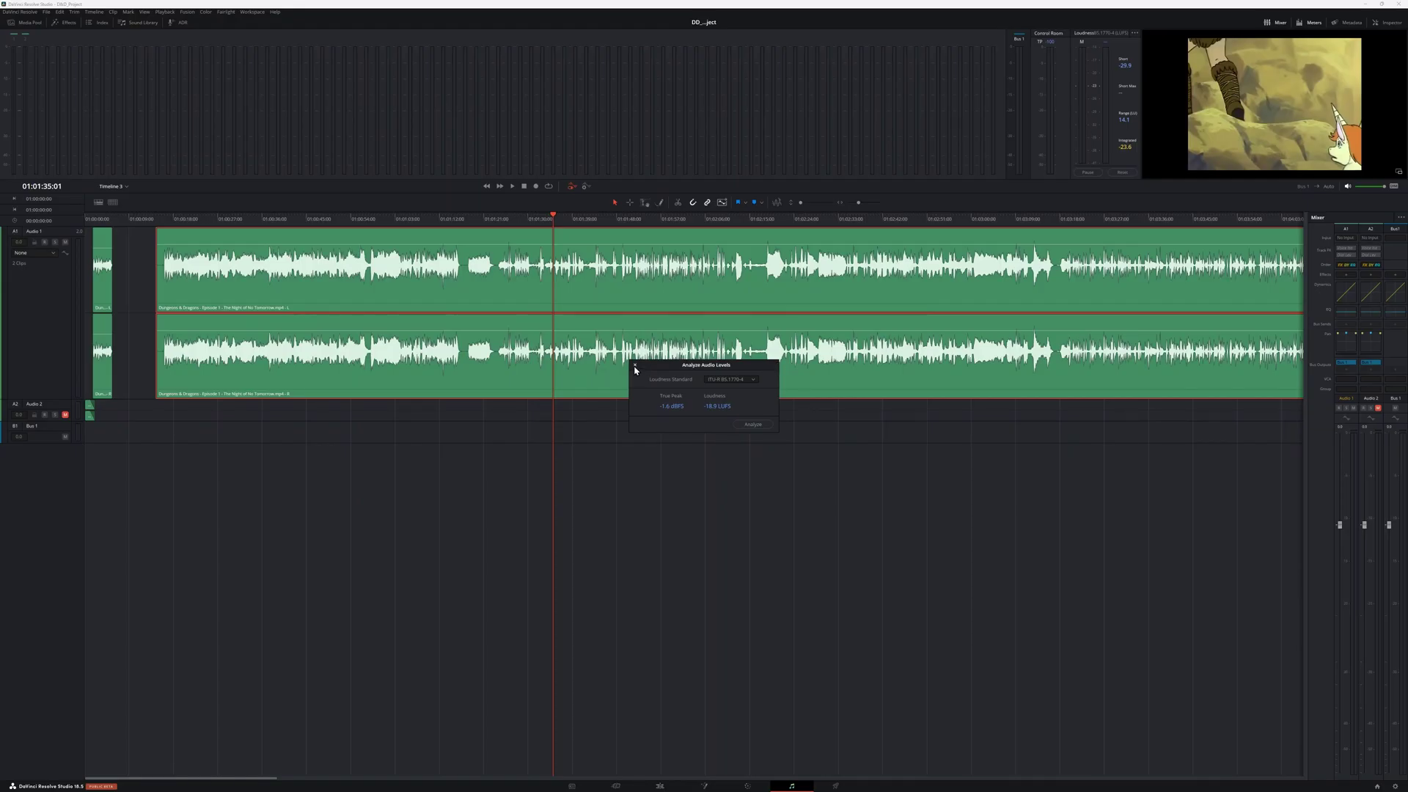
click(635, 366)
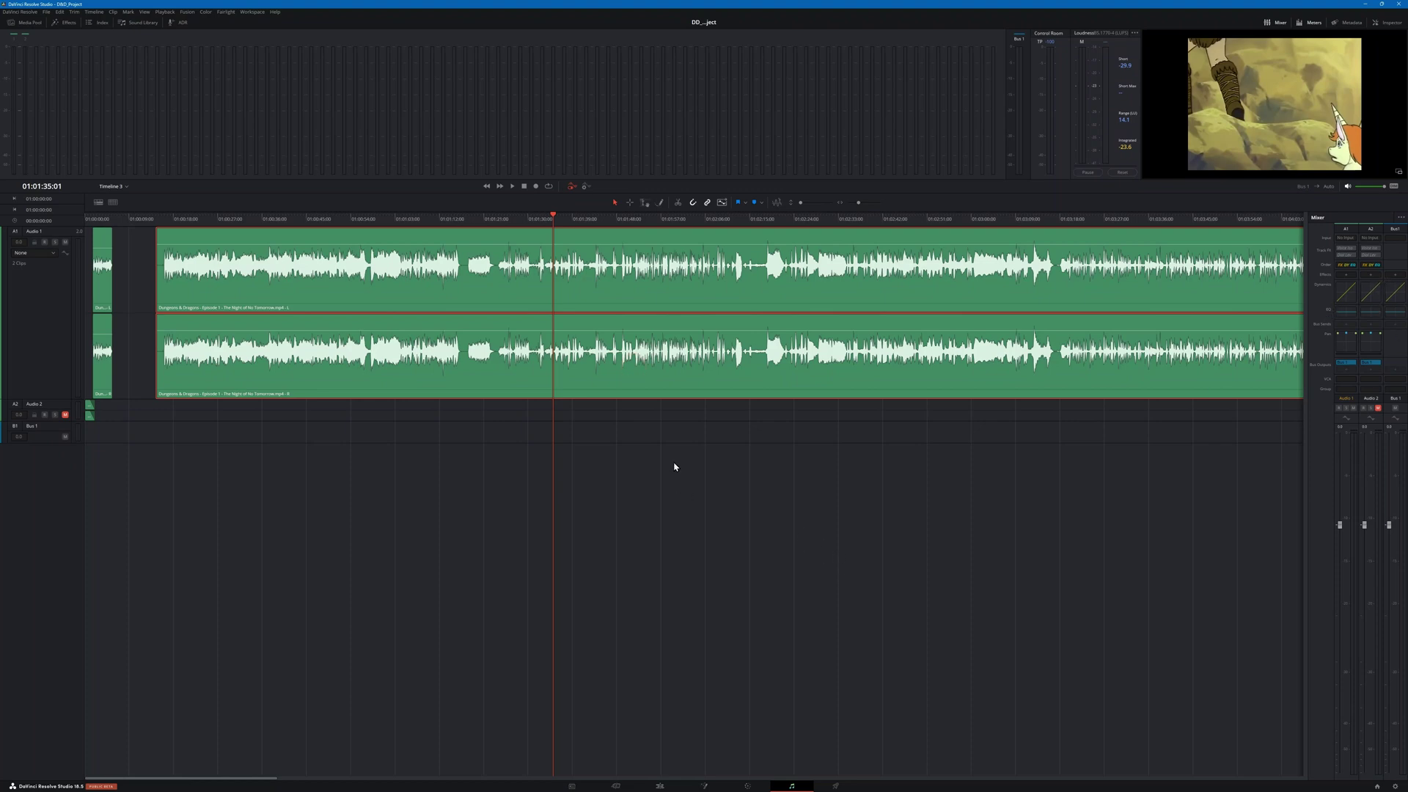
key(ctrl+alt+minus)
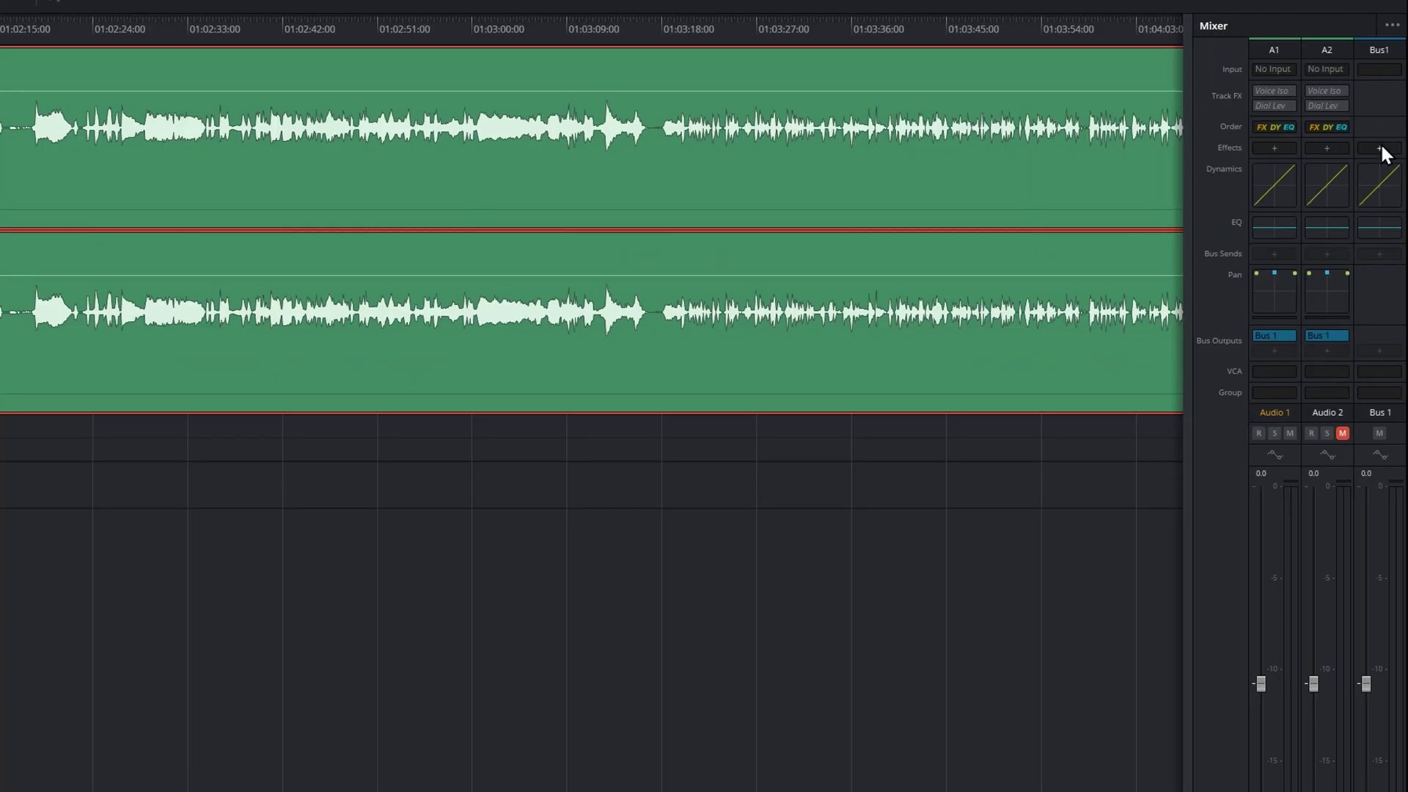
Step: Add the L2 Stereo VST dynamics effect to Bus 1 and move its window below the waveforms
click(1379, 149)
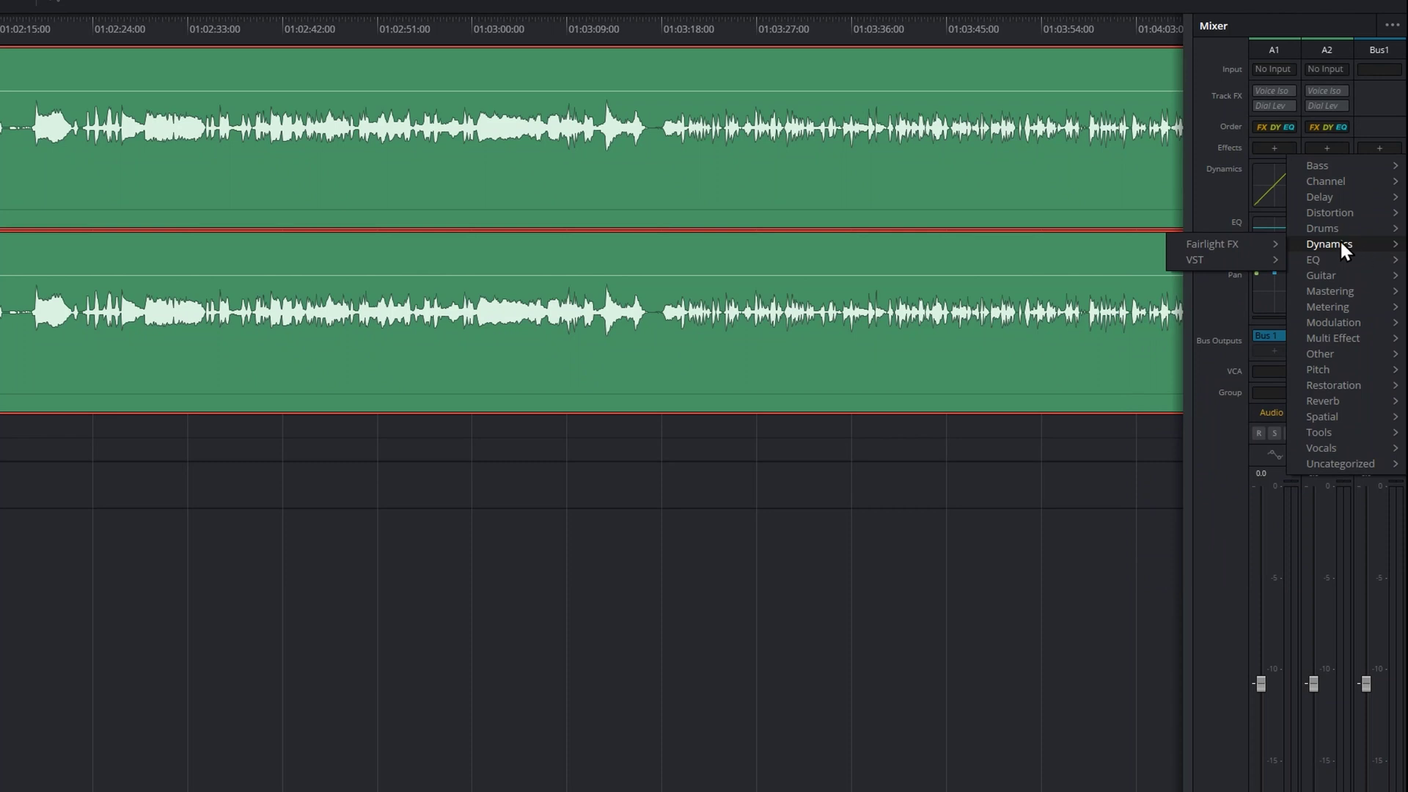
mouse_move(1209, 261)
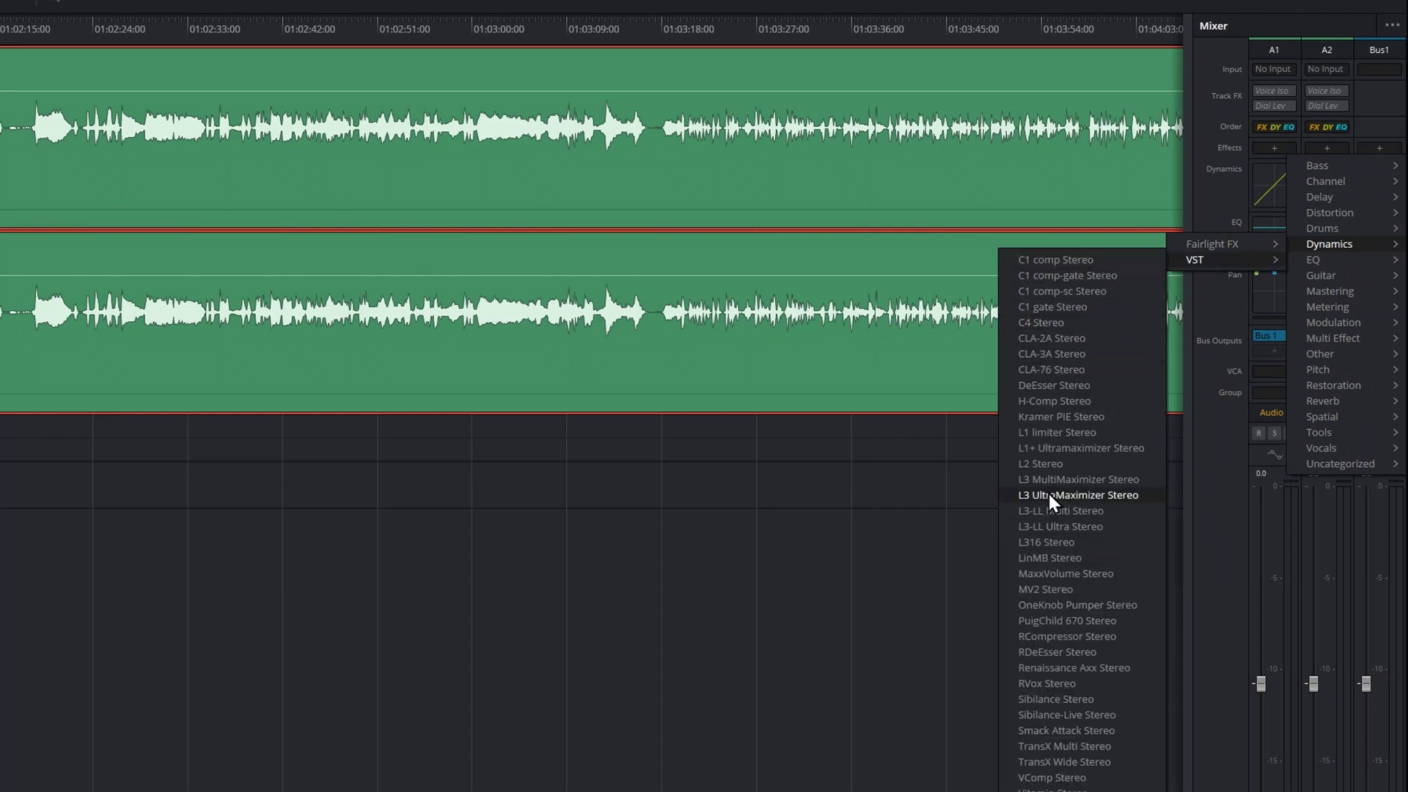
click(1033, 465)
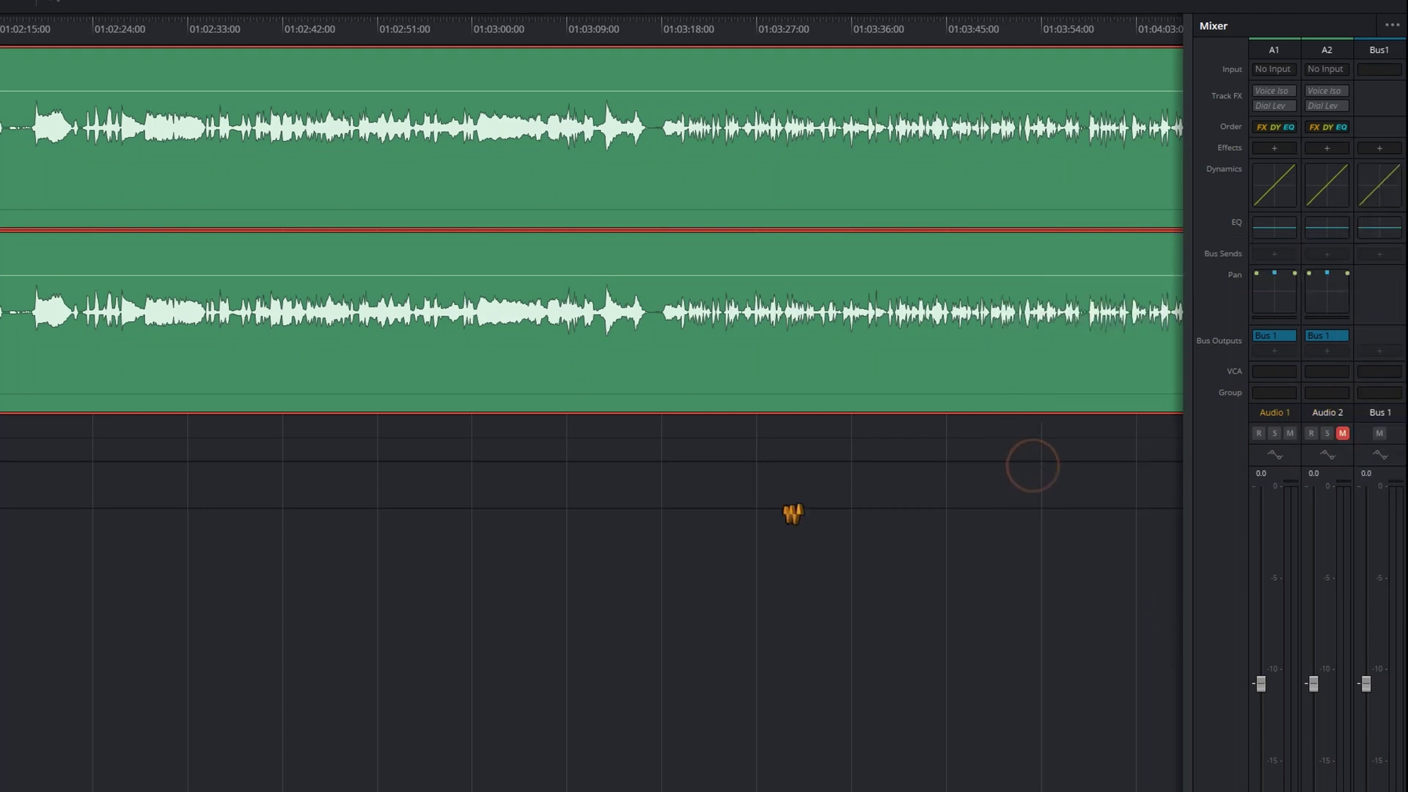
drag(797, 262, 752, 454)
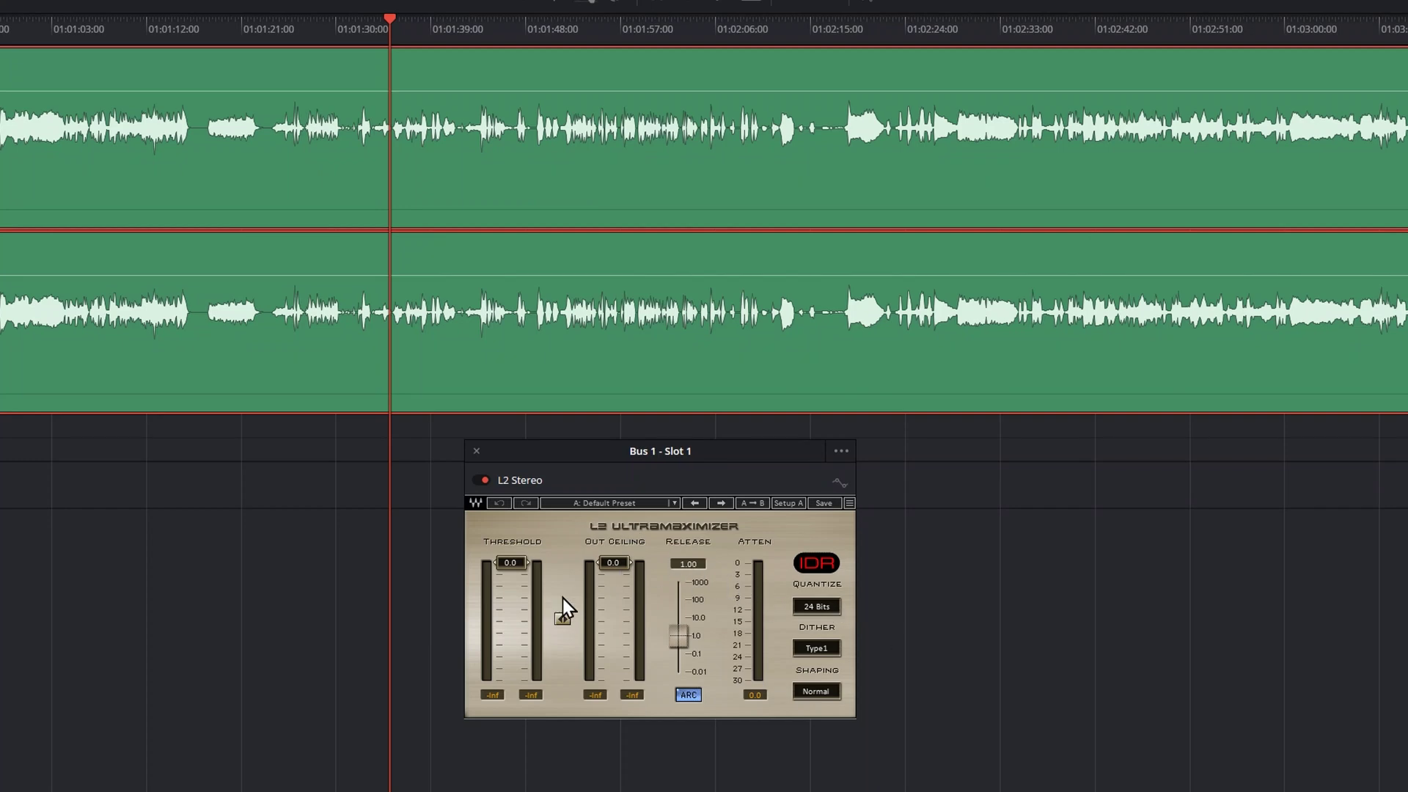
Step: Set both the threshold and the out ceiling of the L2 Ultramaximizer on Bus 1 to -1
click(517, 563)
text(-1)
key(Return)
click(608, 563)
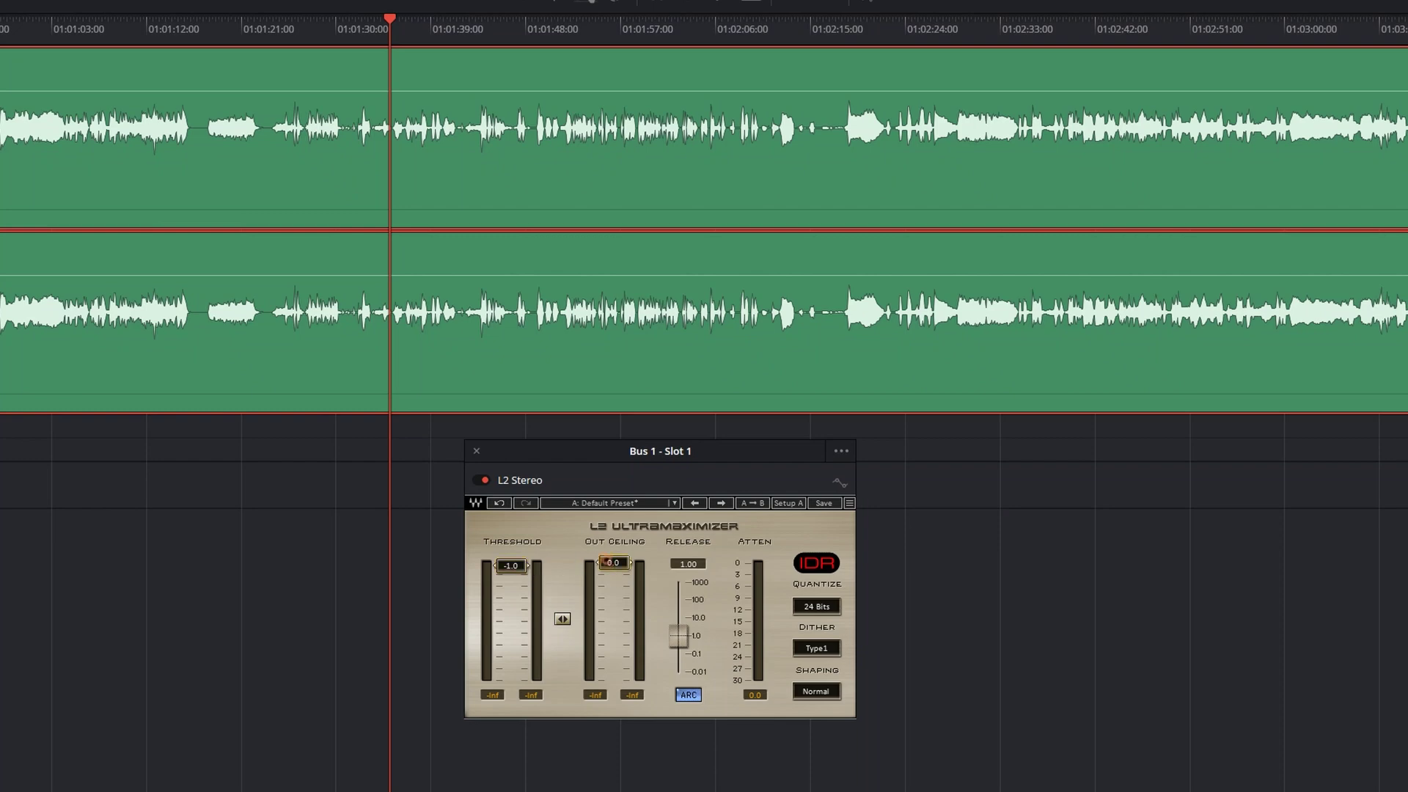
text(-1)
key(Return)
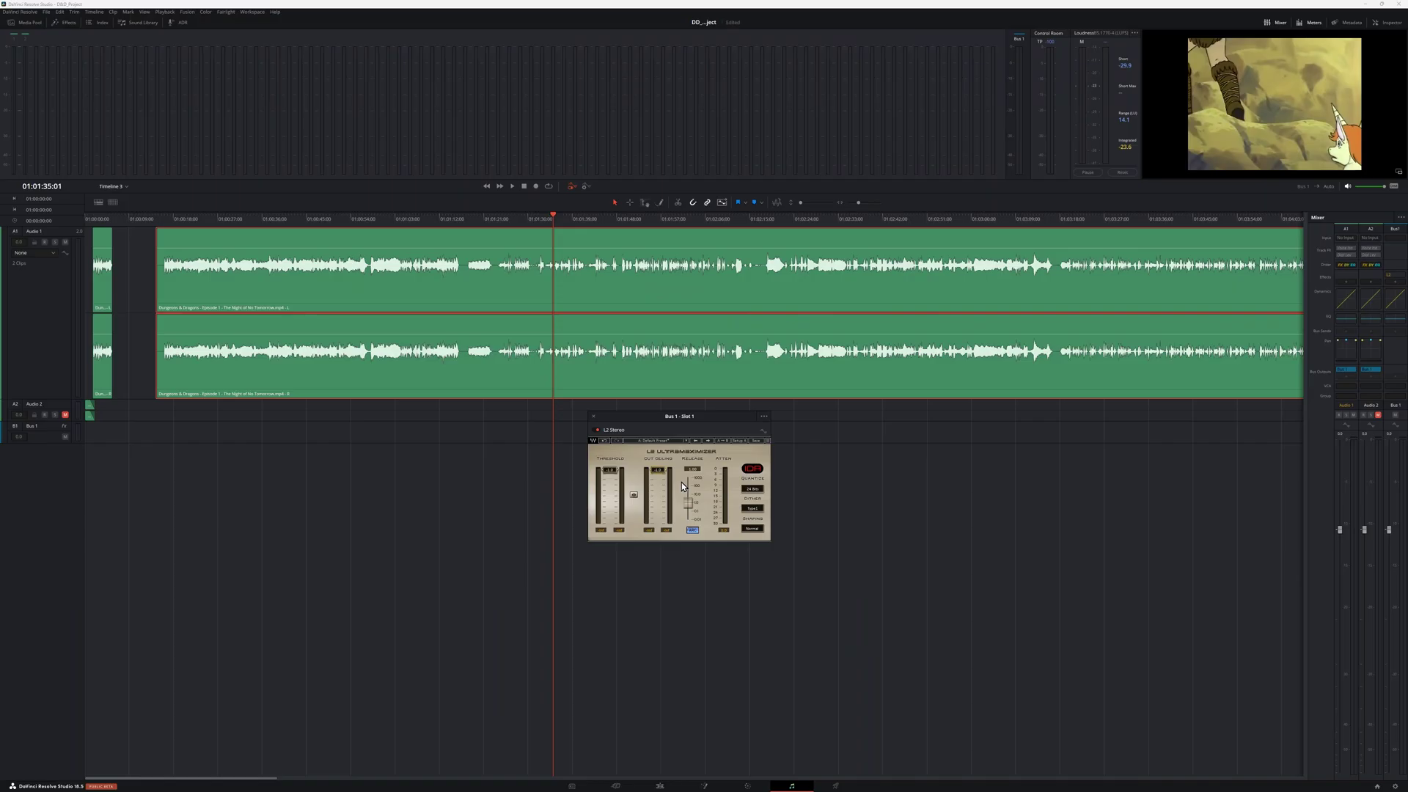
Step: Lower the L2 Ultramaximizer's threshold on Bus 1 to -7.2 during playback and replay the episode from an earlier point
key(space)
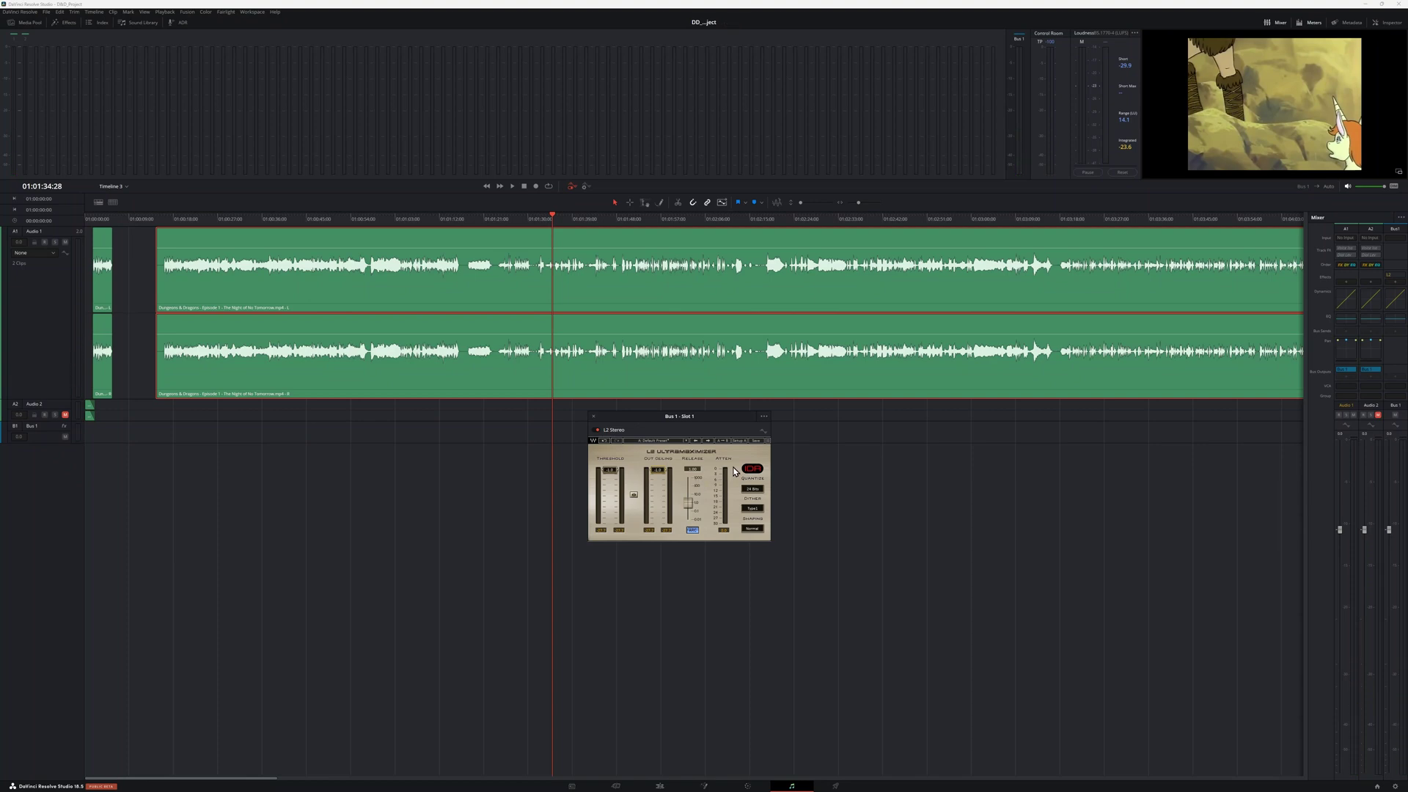
key(space)
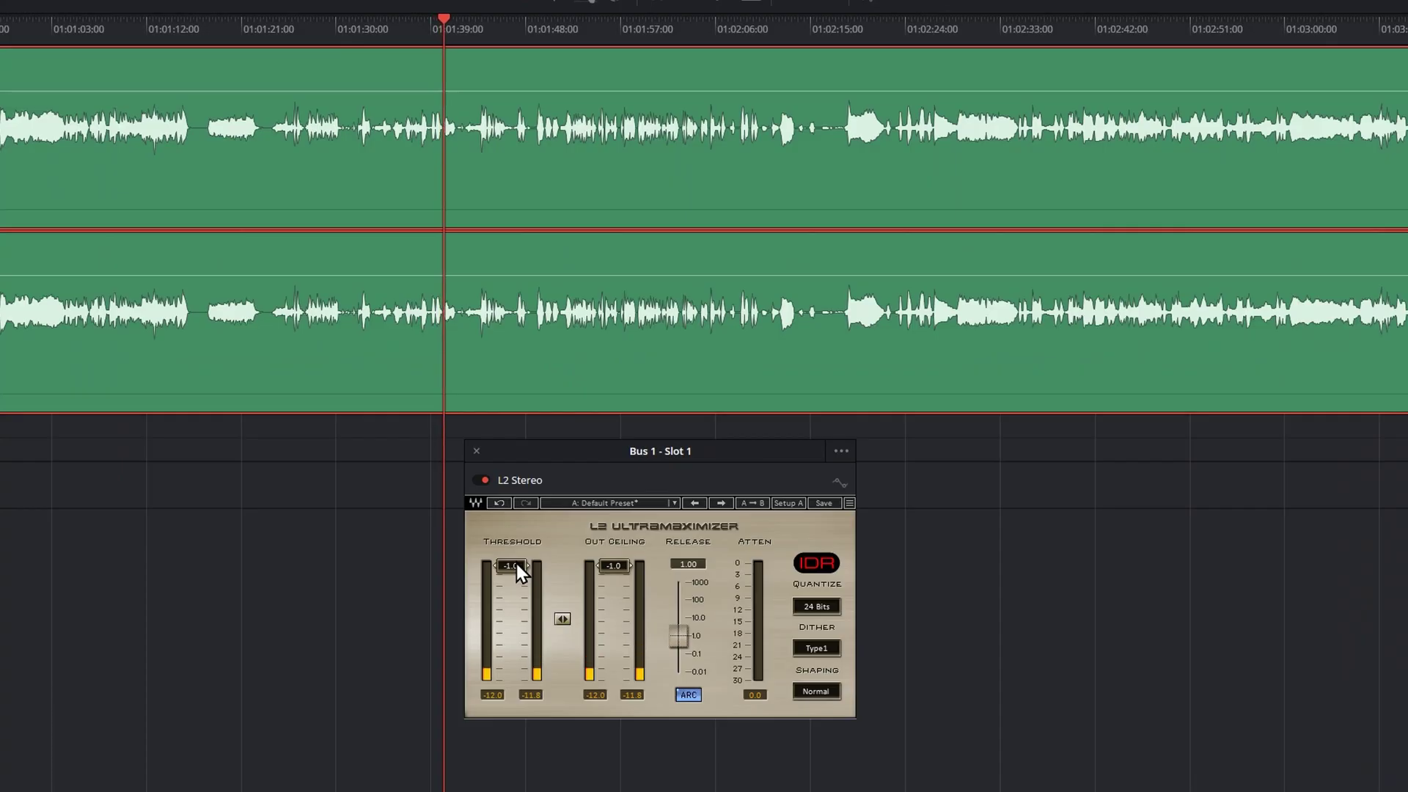
drag(610, 471, 610, 474)
drag(511, 571, 511, 590)
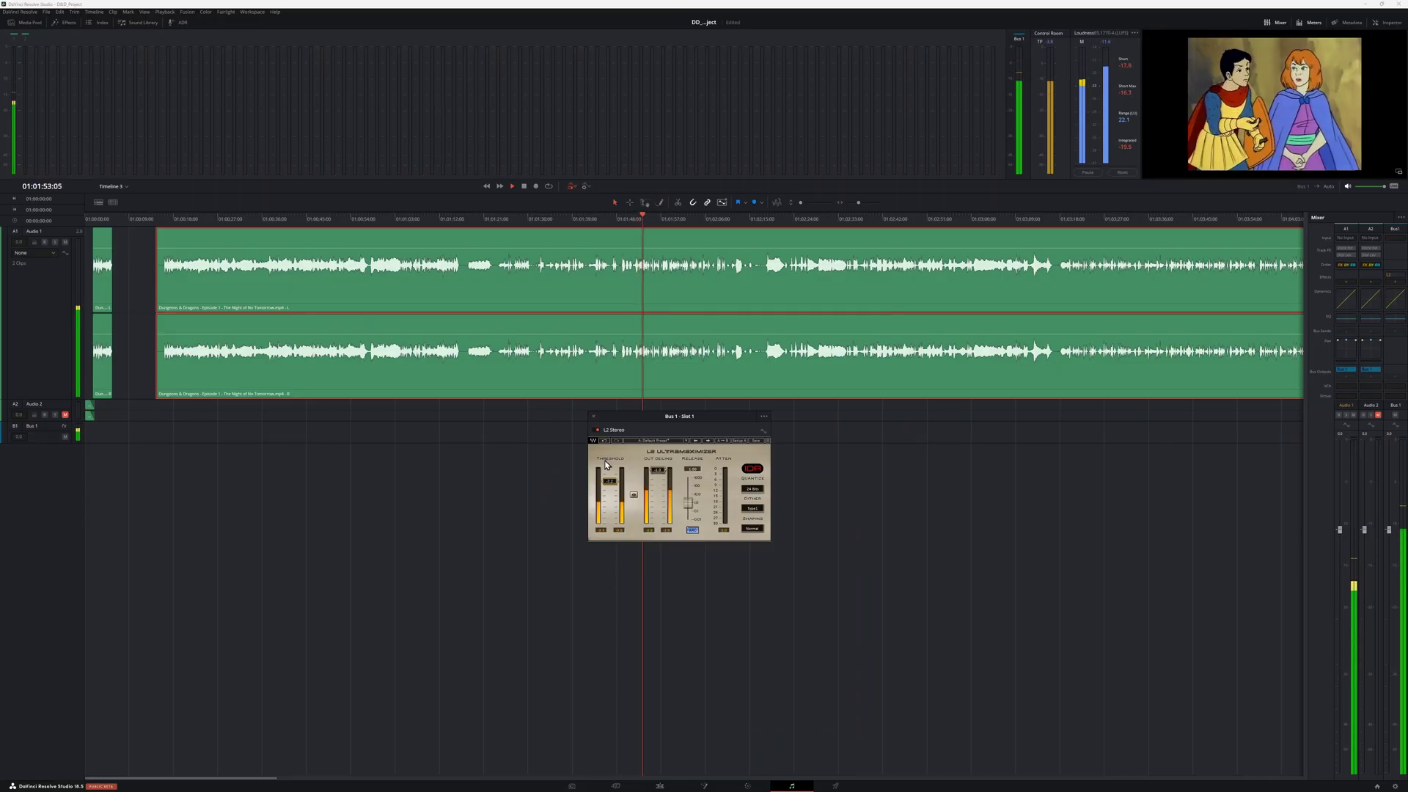
click(364, 218)
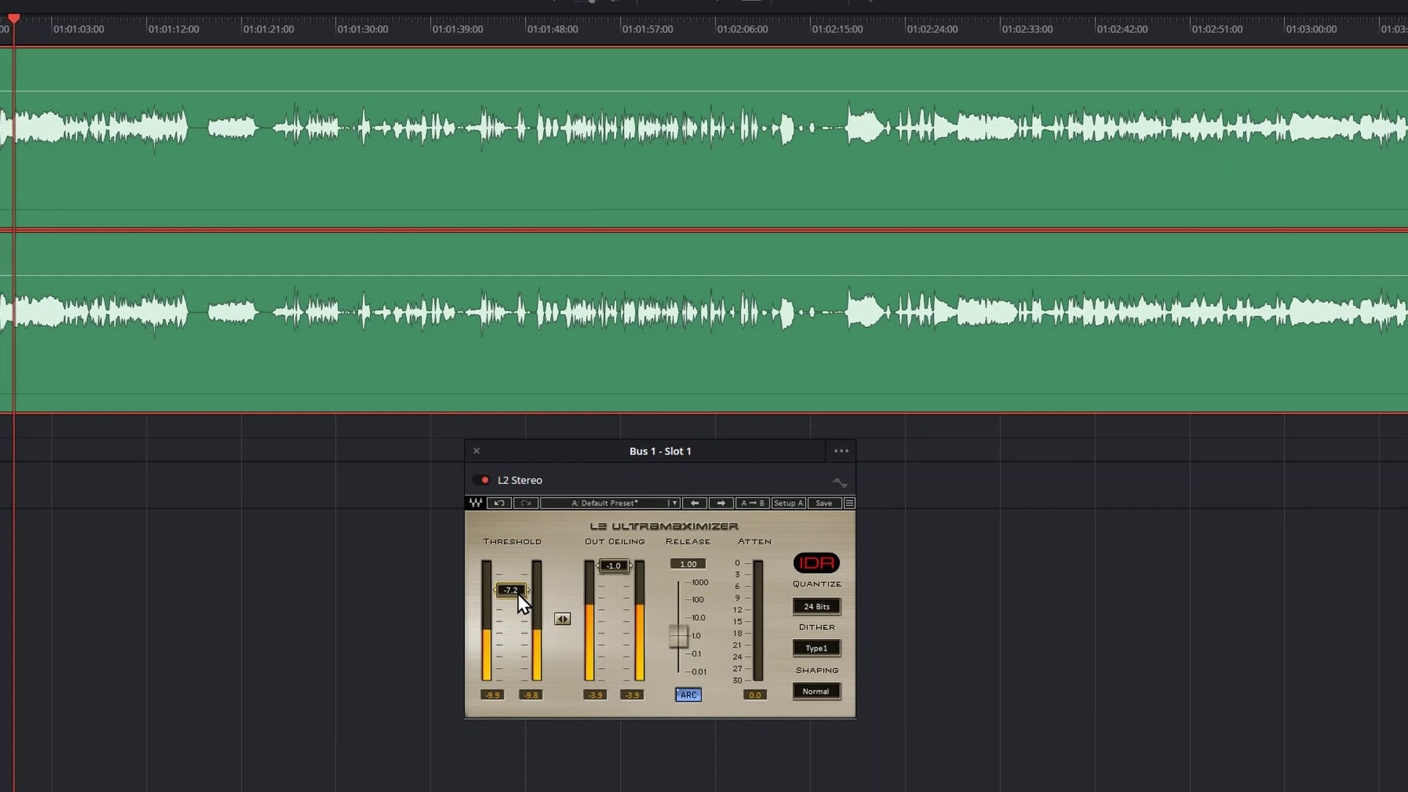
key(space)
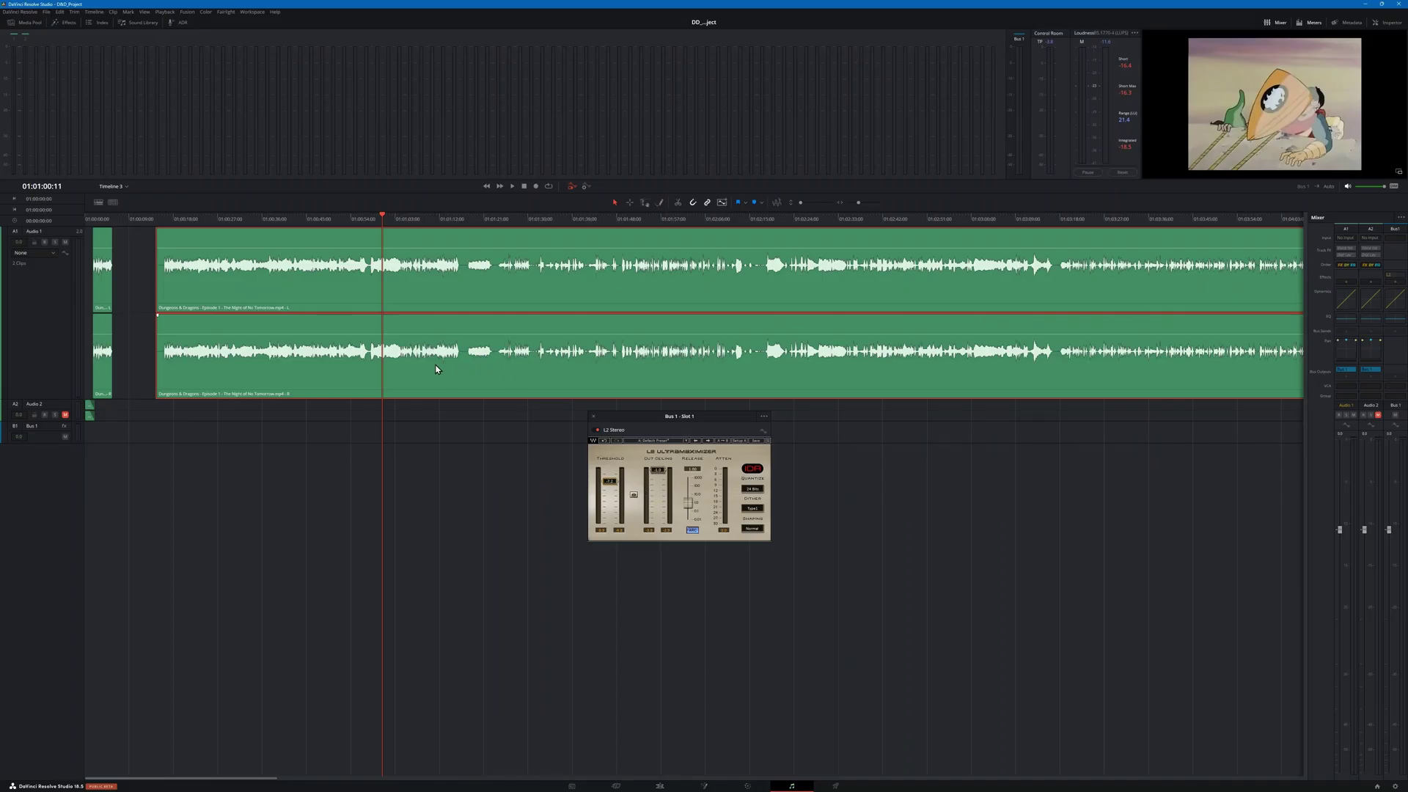
Step: Analyze the episode clip's audio levels using the ITU-R BS.1770-4 loudness standard
right_click(140, 346)
click(465, 444)
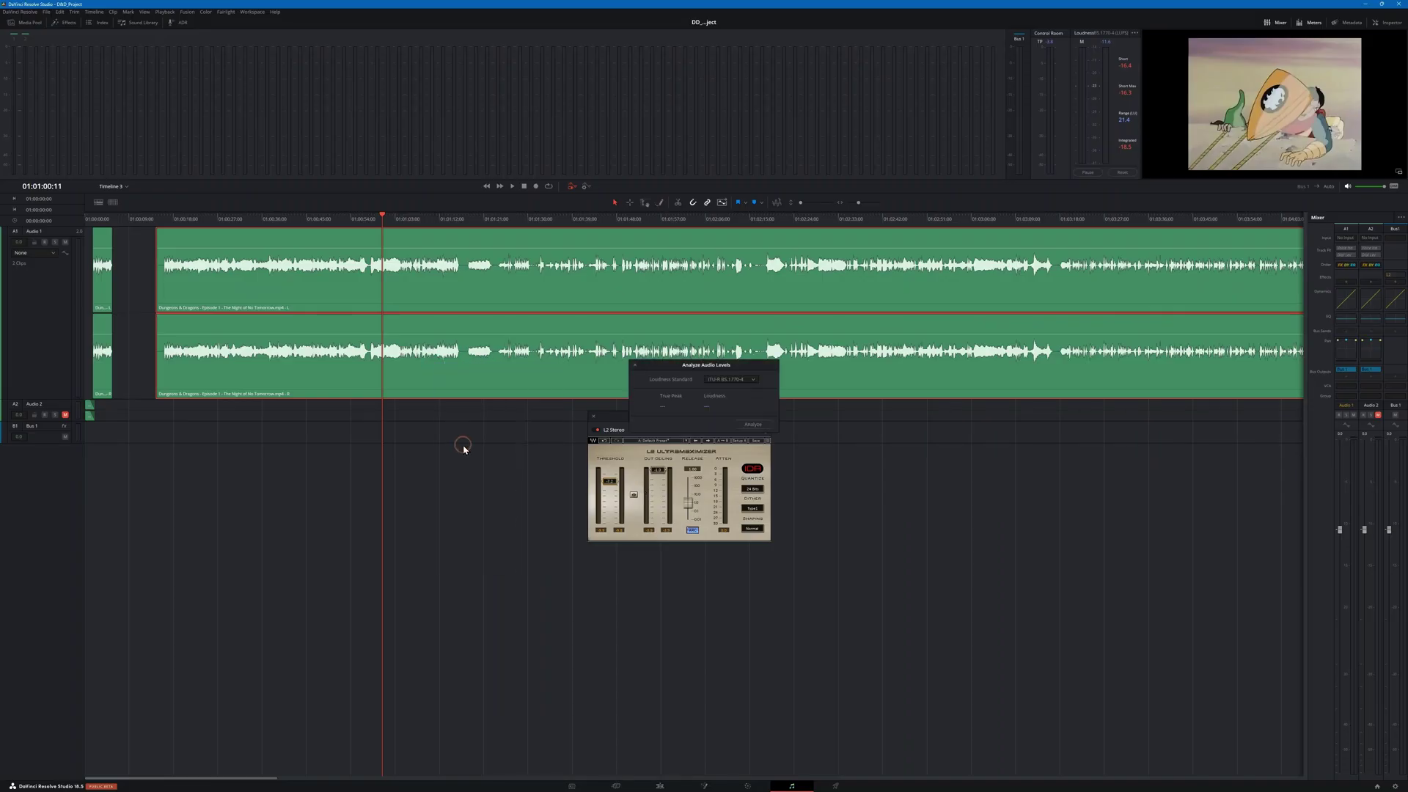
click(753, 424)
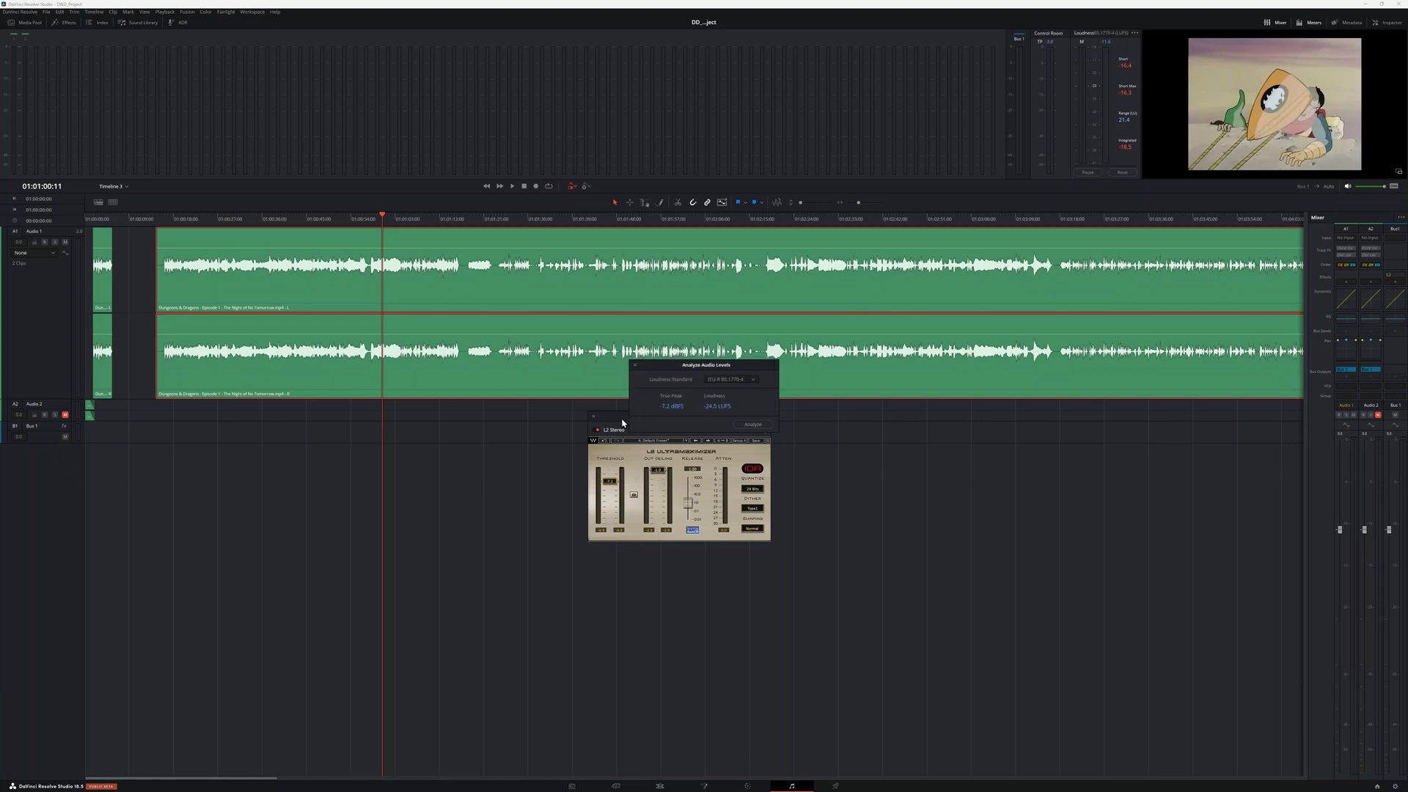
Step: Move the L2 limiter window below the analysis dialog, lower its threshold slightly further, and play the episode from an earlier point
drag(622, 423, 617, 449)
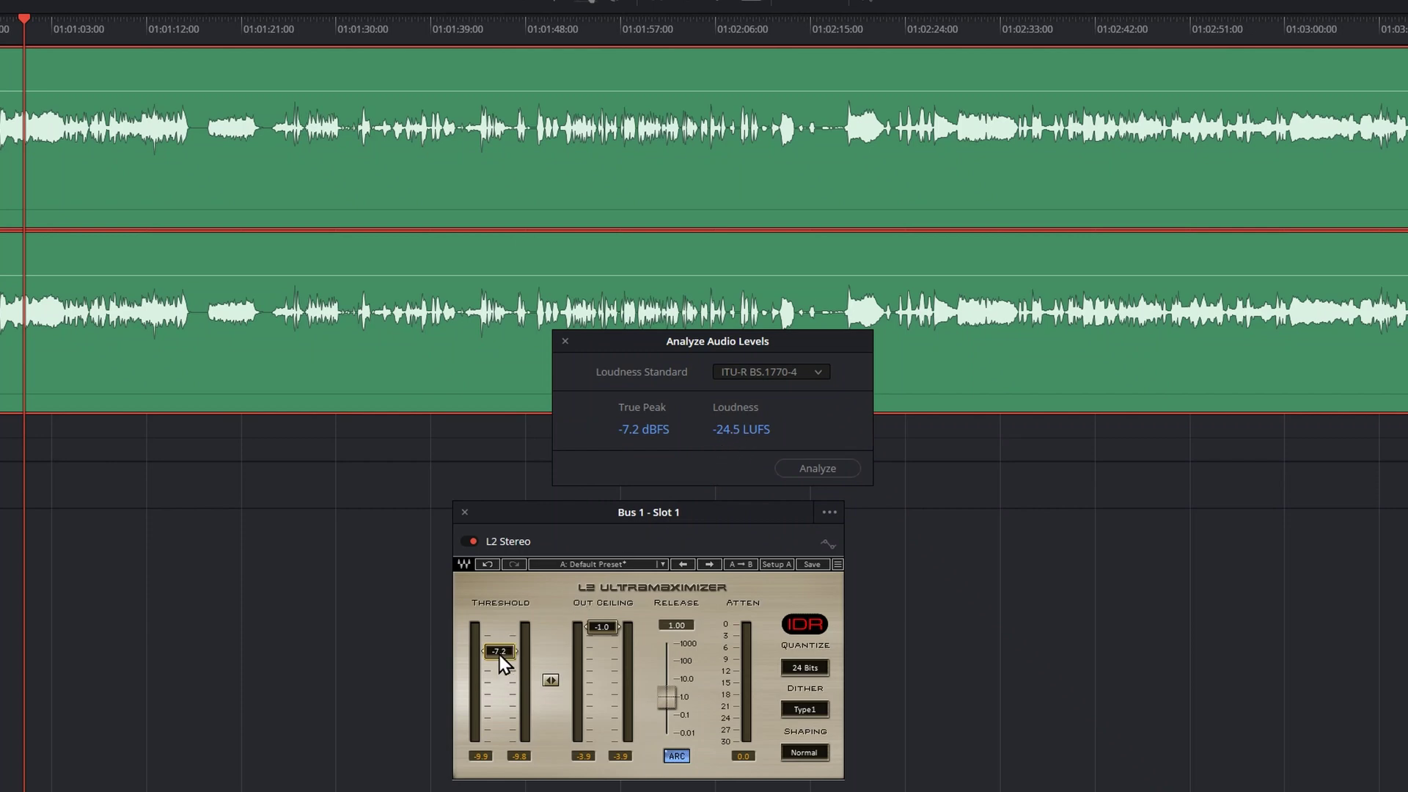
drag(500, 656, 500, 663)
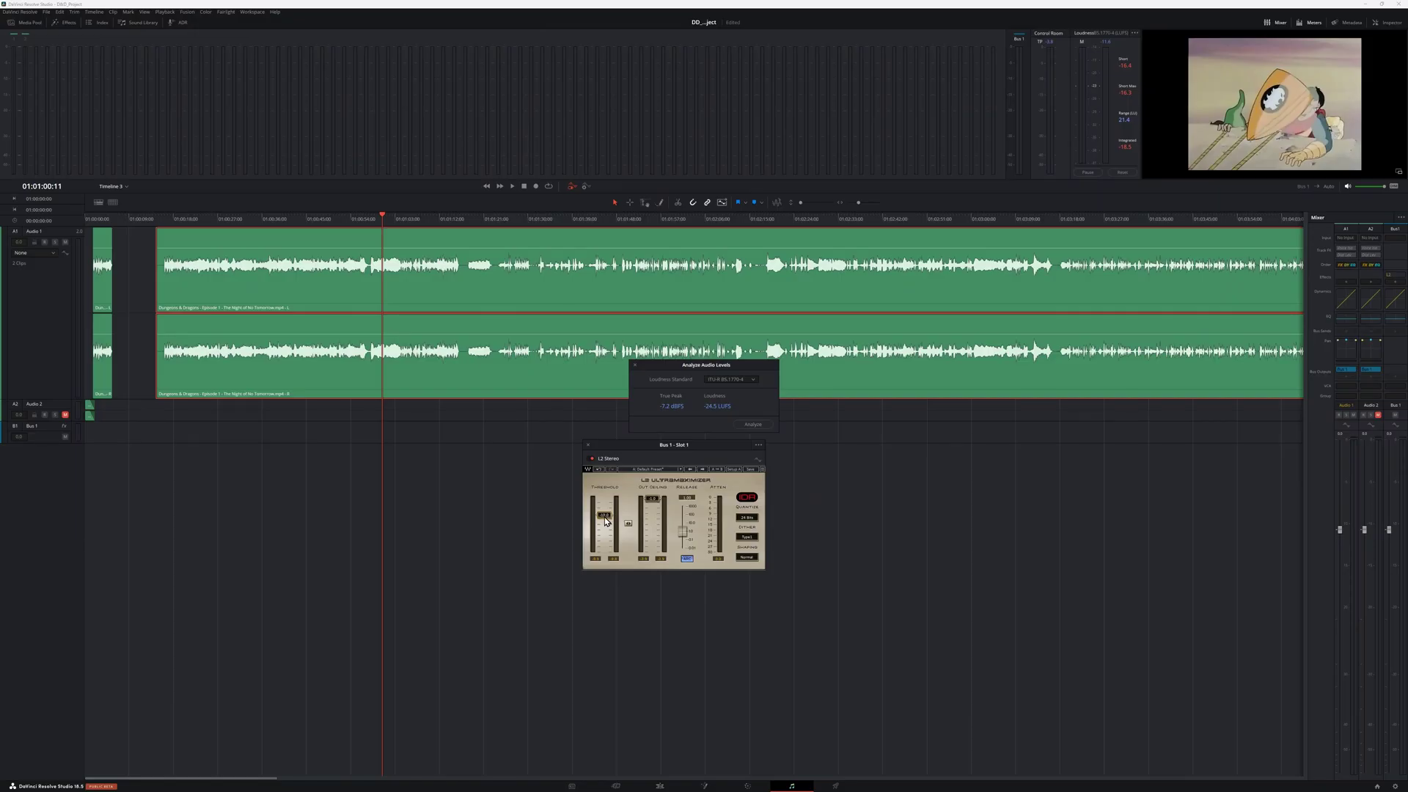
click(352, 226)
key(space)
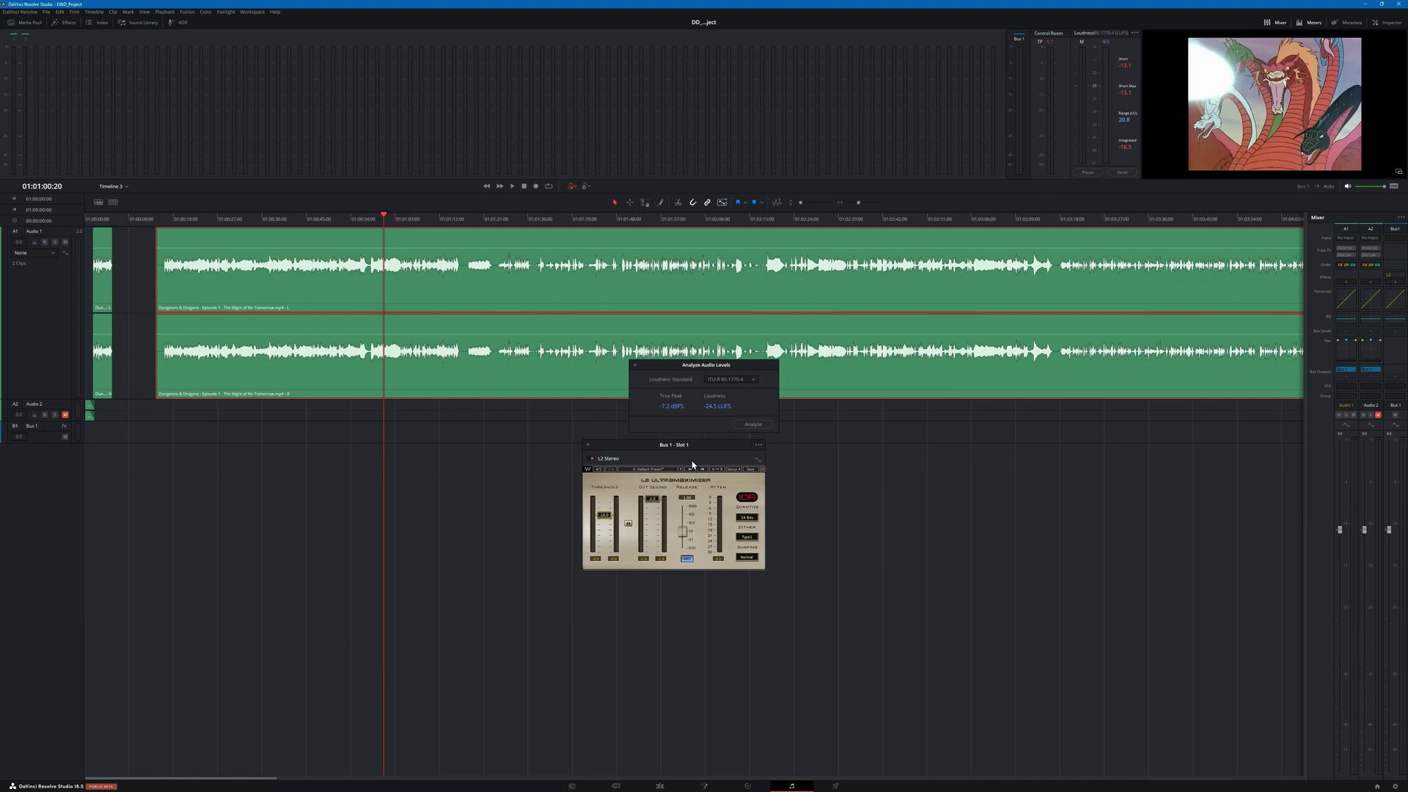
Step: Close the limiter and audio analysis windows and switch to the Edit page
click(588, 445)
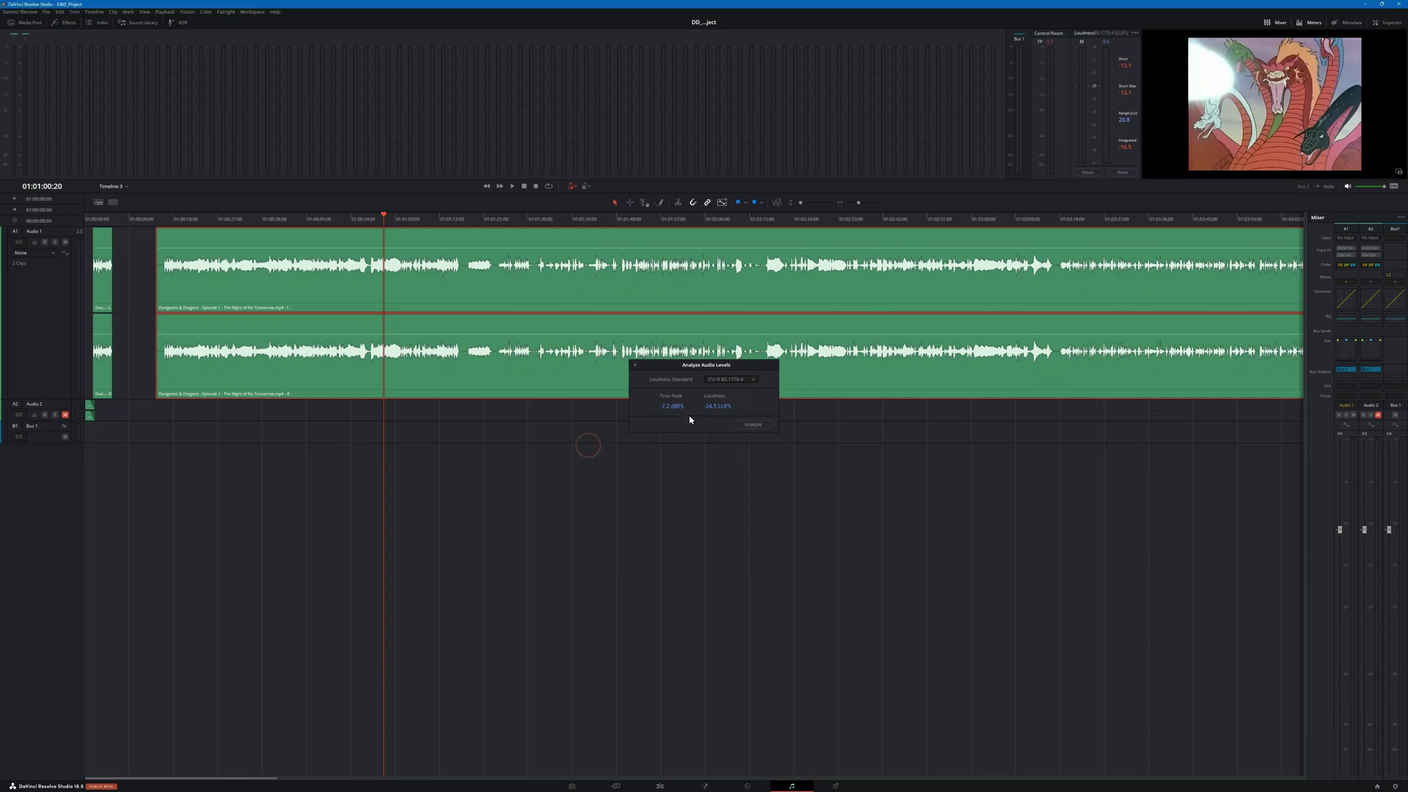
click(635, 366)
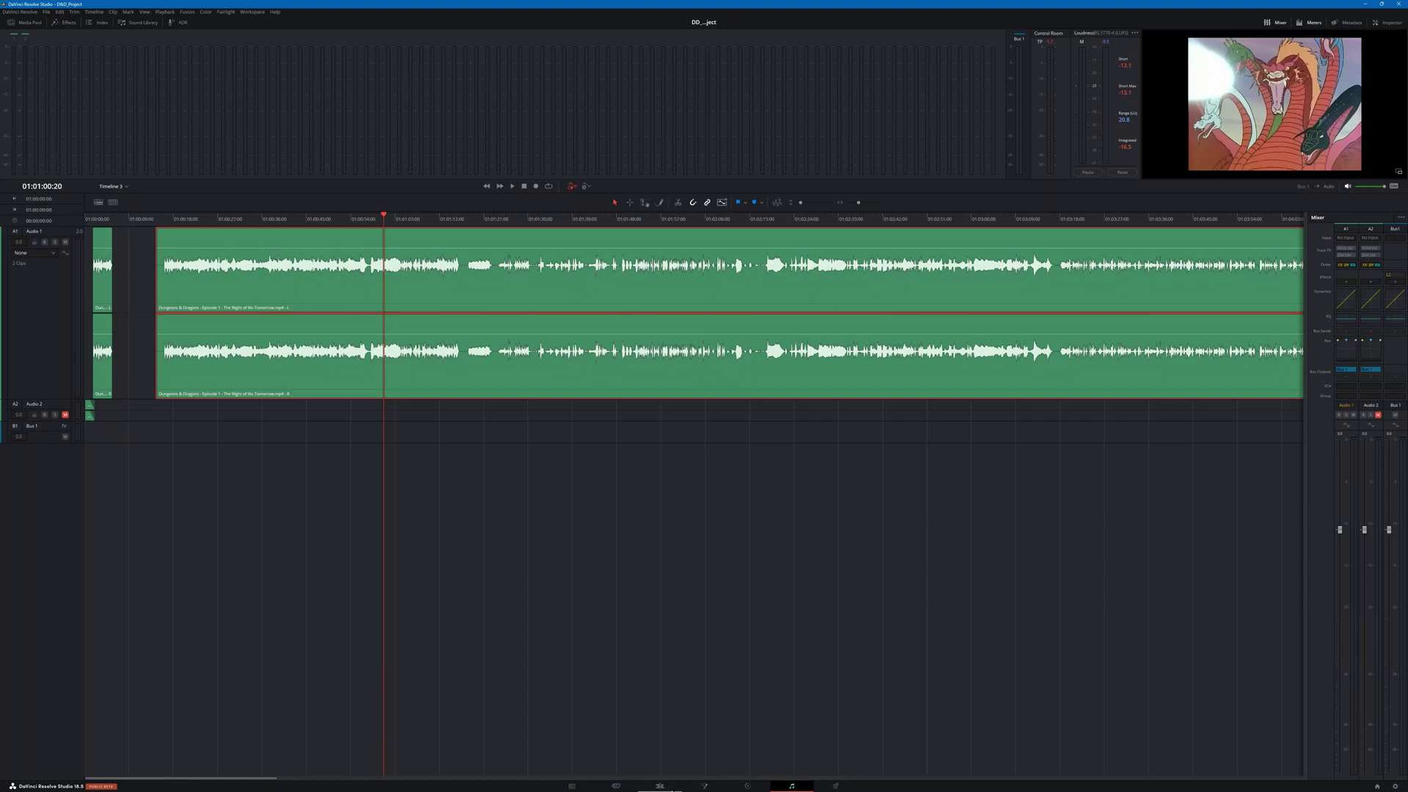
click(662, 786)
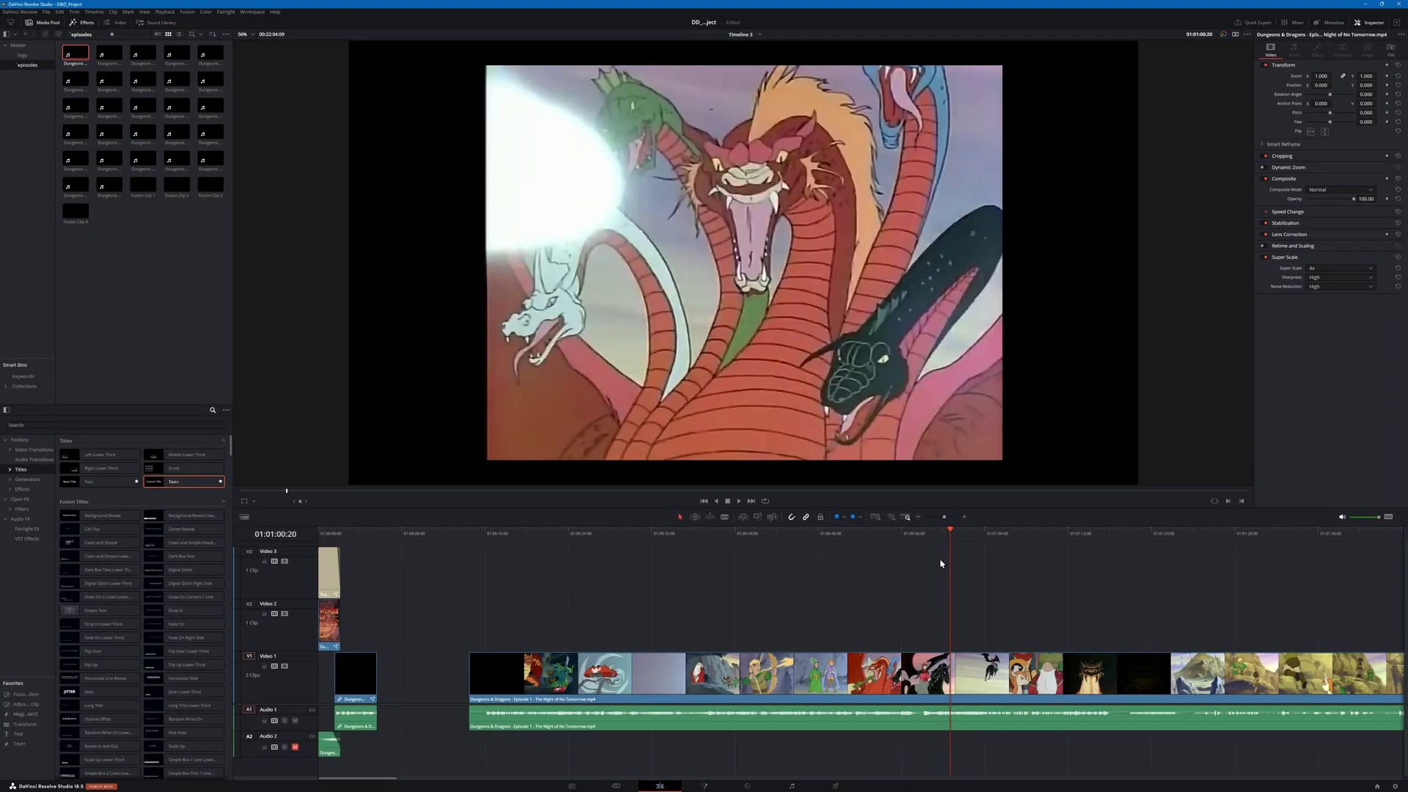
Step: Show the Episode 27 title card at the start of the timeline in the viewer
click(352, 536)
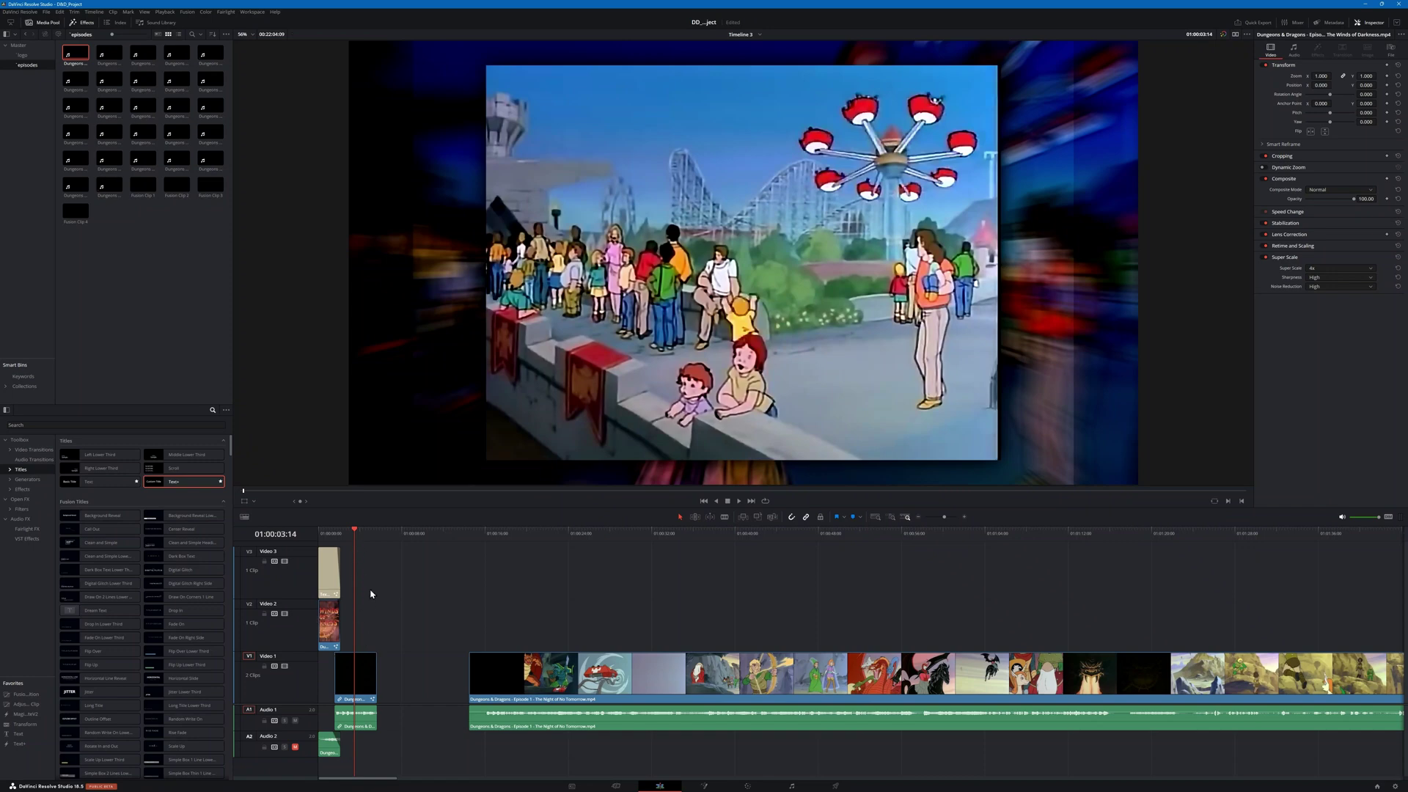
scroll(372, 605, up, 5)
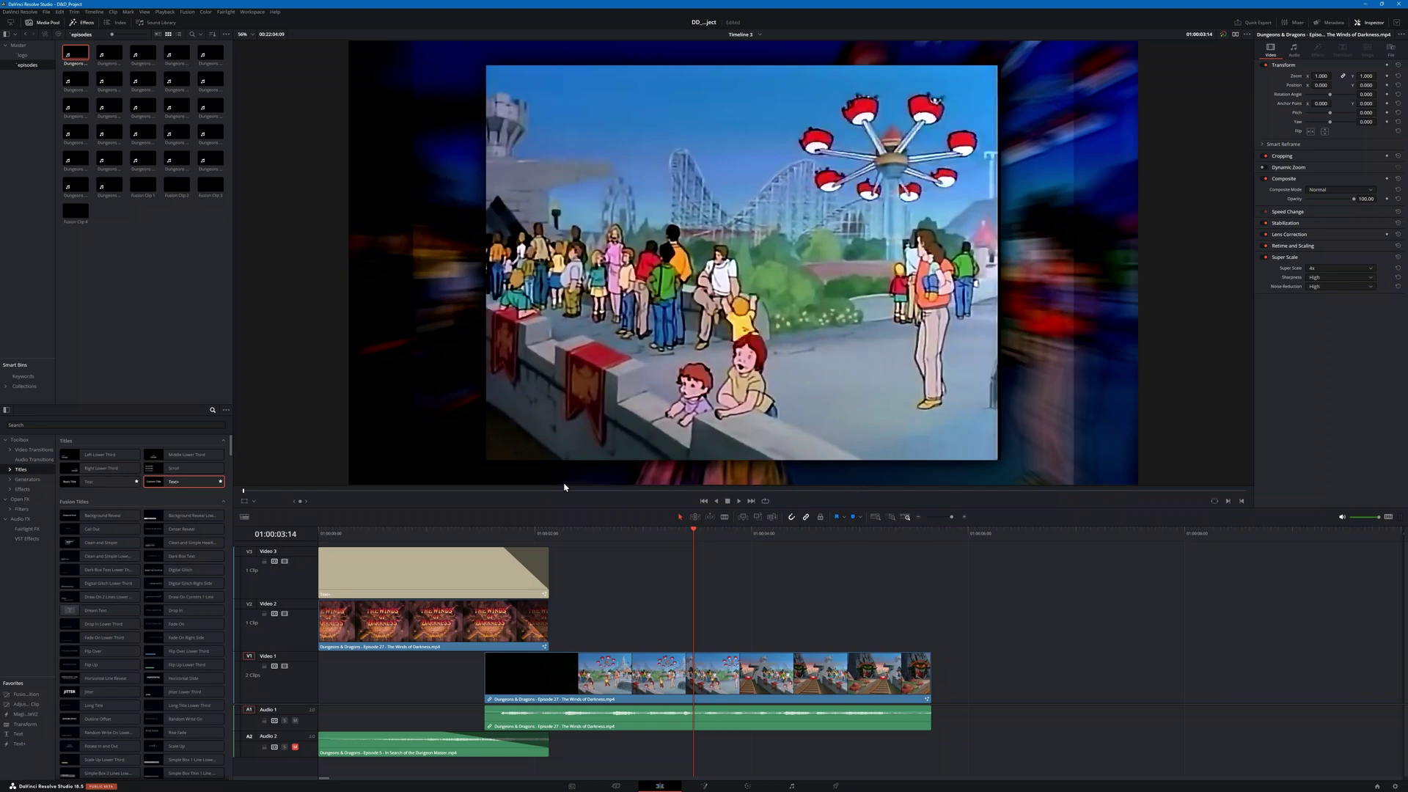
click(425, 533)
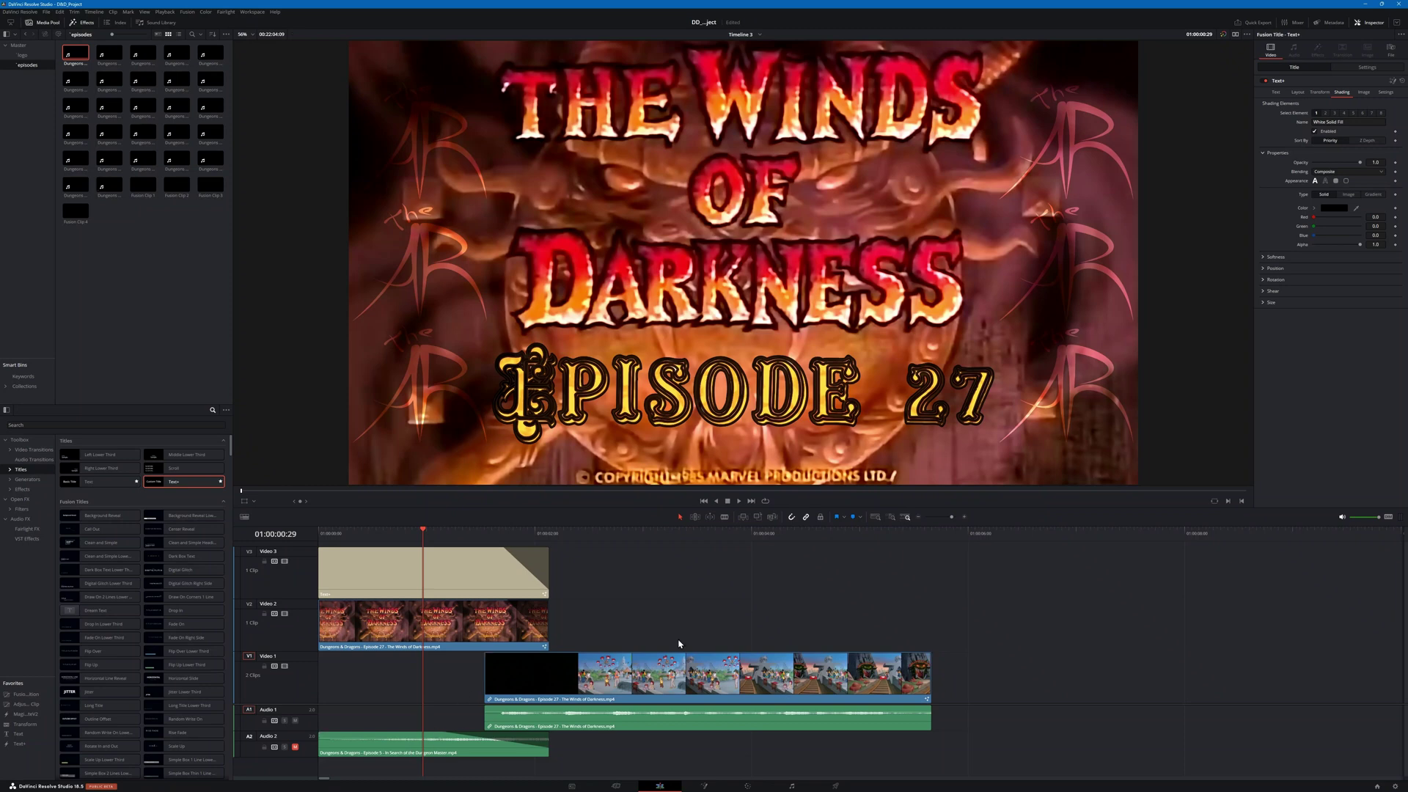
Step: Find the original title sequence of The Night of No Tomorrow in the Episode 1 clip and play it
scroll(678, 644, down, 6)
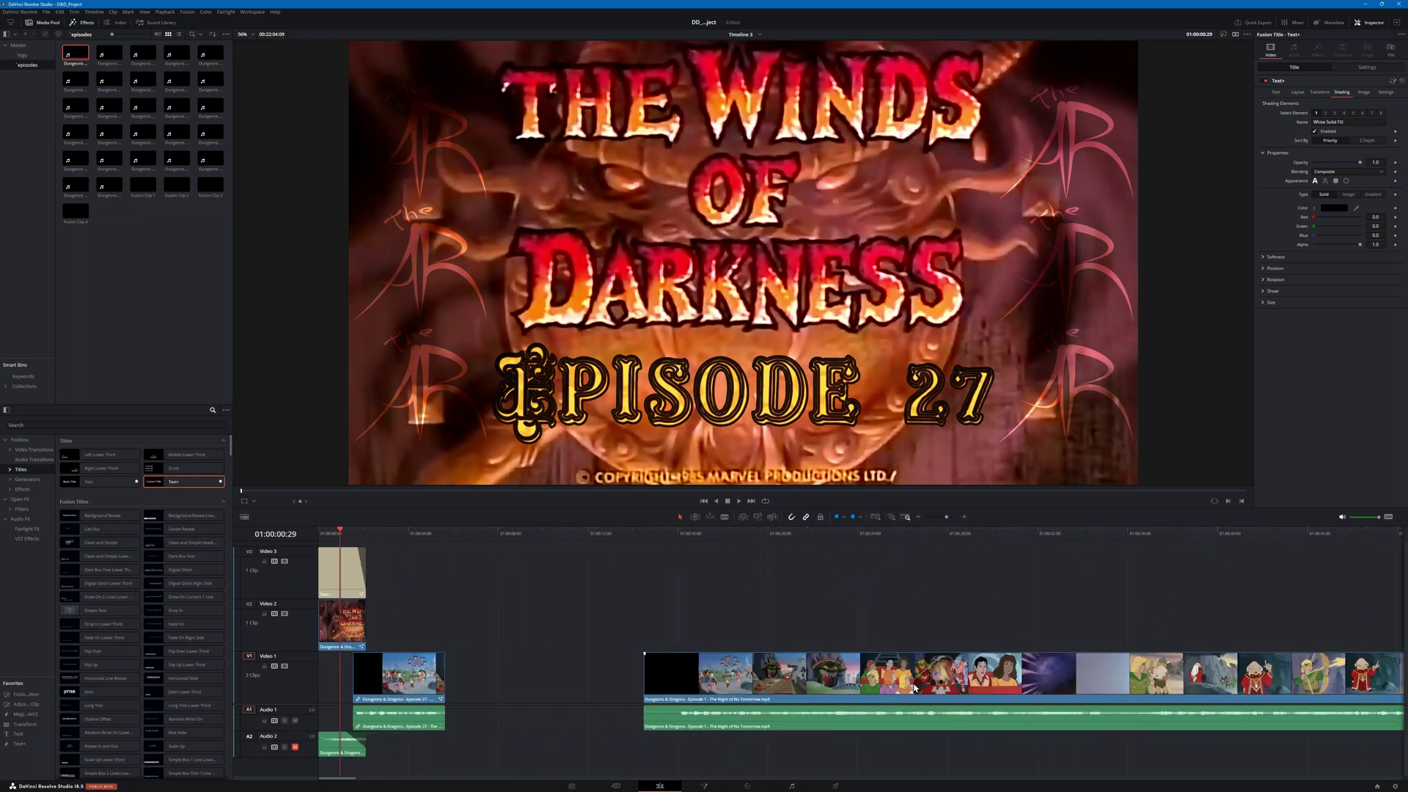
scroll(1196, 614, right, 5)
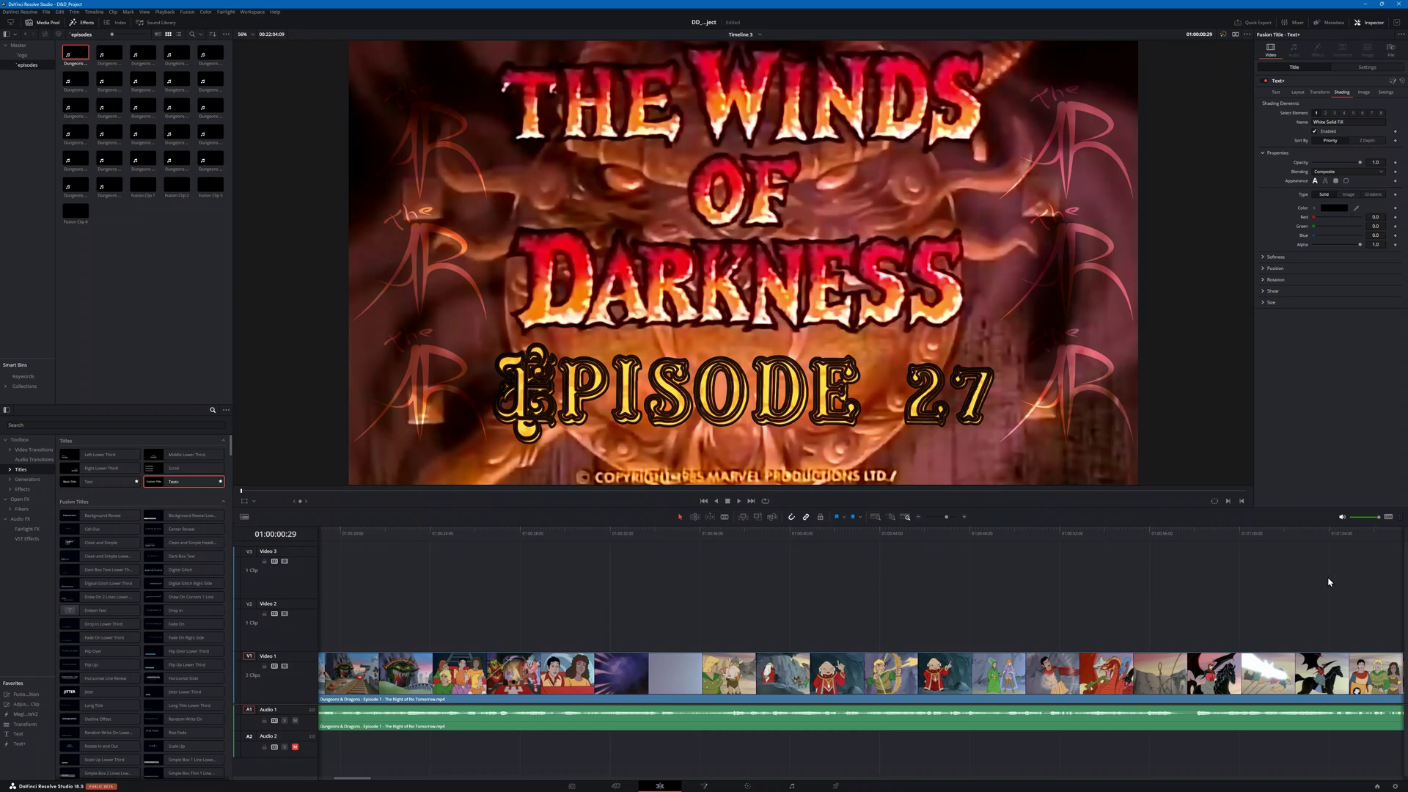
scroll(1324, 577, right, 12)
drag(586, 533, 557, 541)
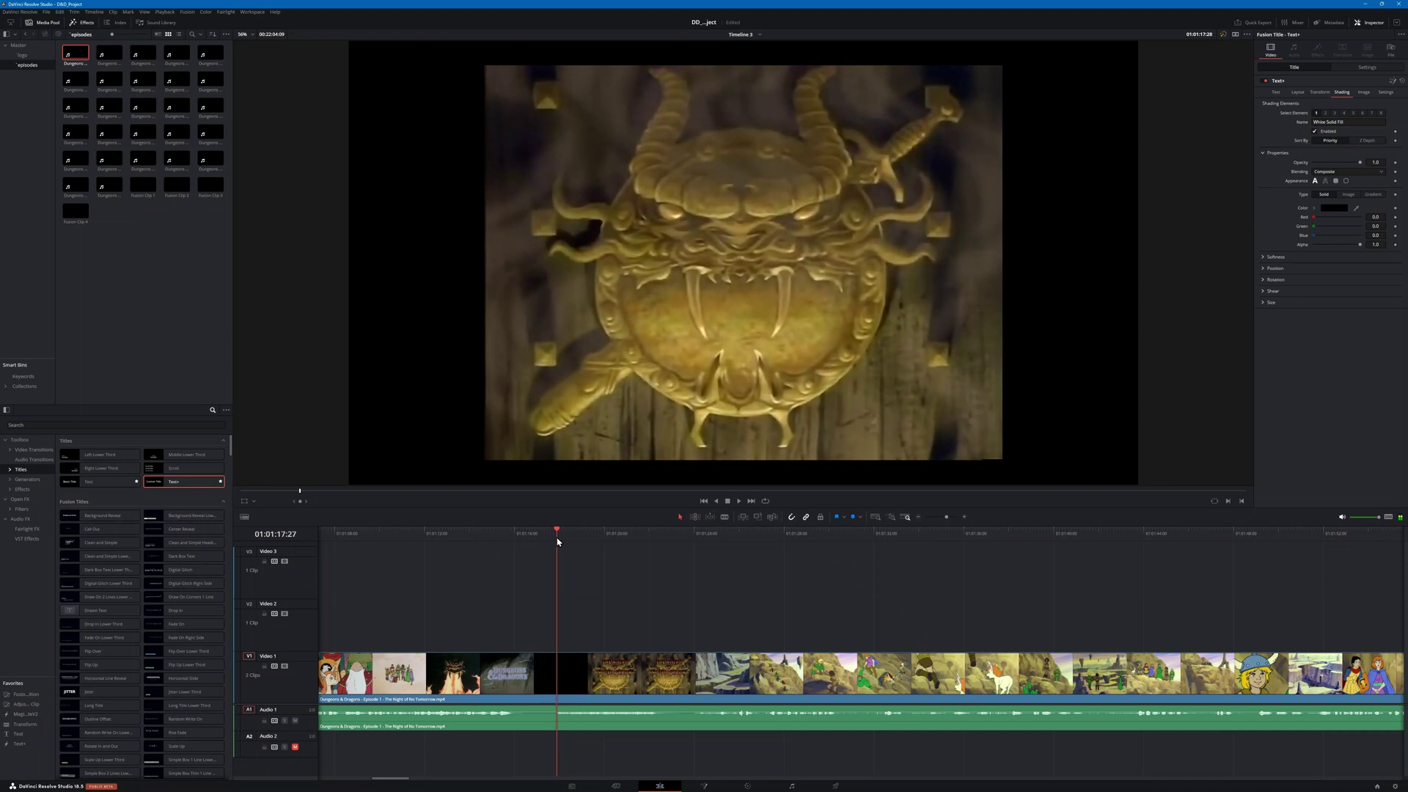
key(space)
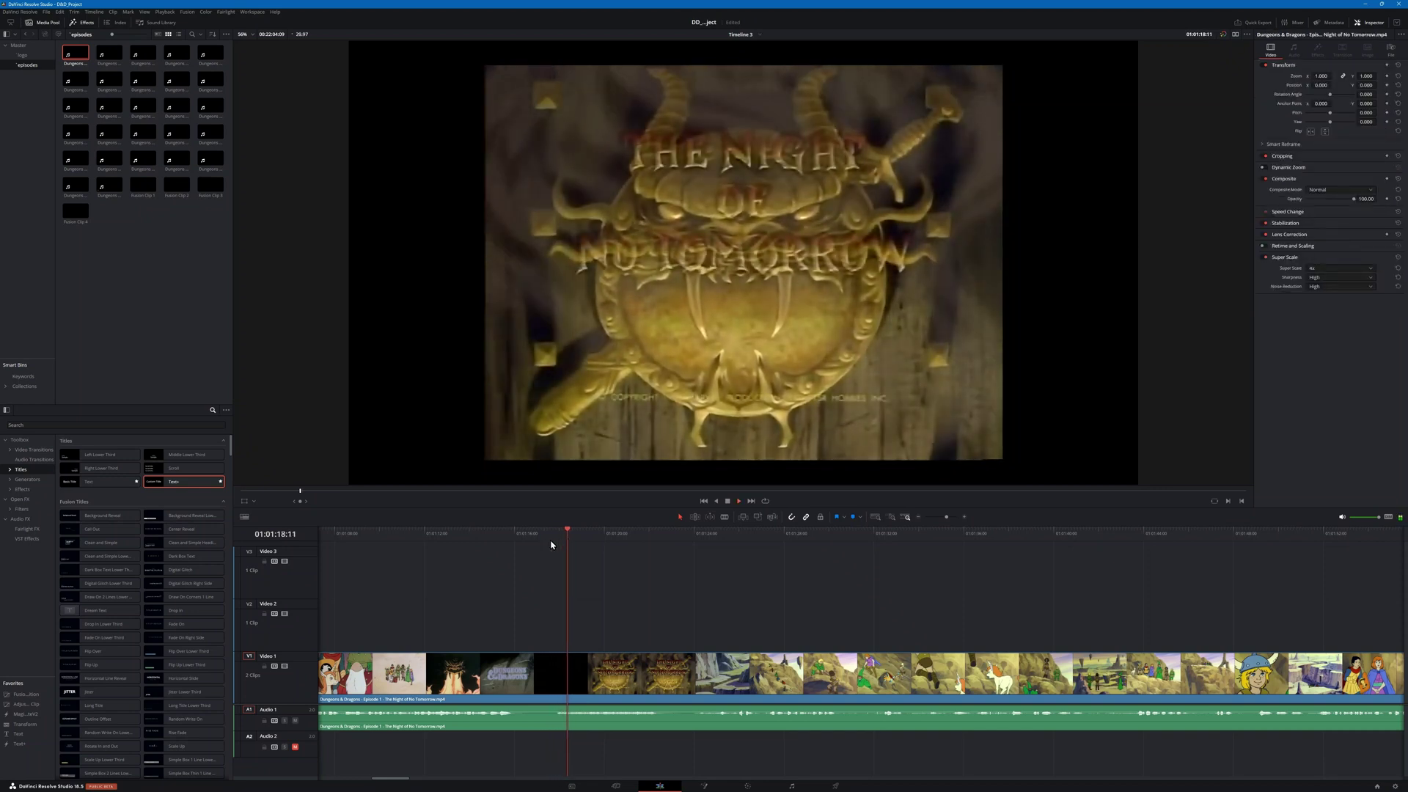
key(space)
mouse_move(594, 539)
mouse_down()
mouse_move(560, 544)
mouse_move(574, 549)
mouse_up()
click(591, 677)
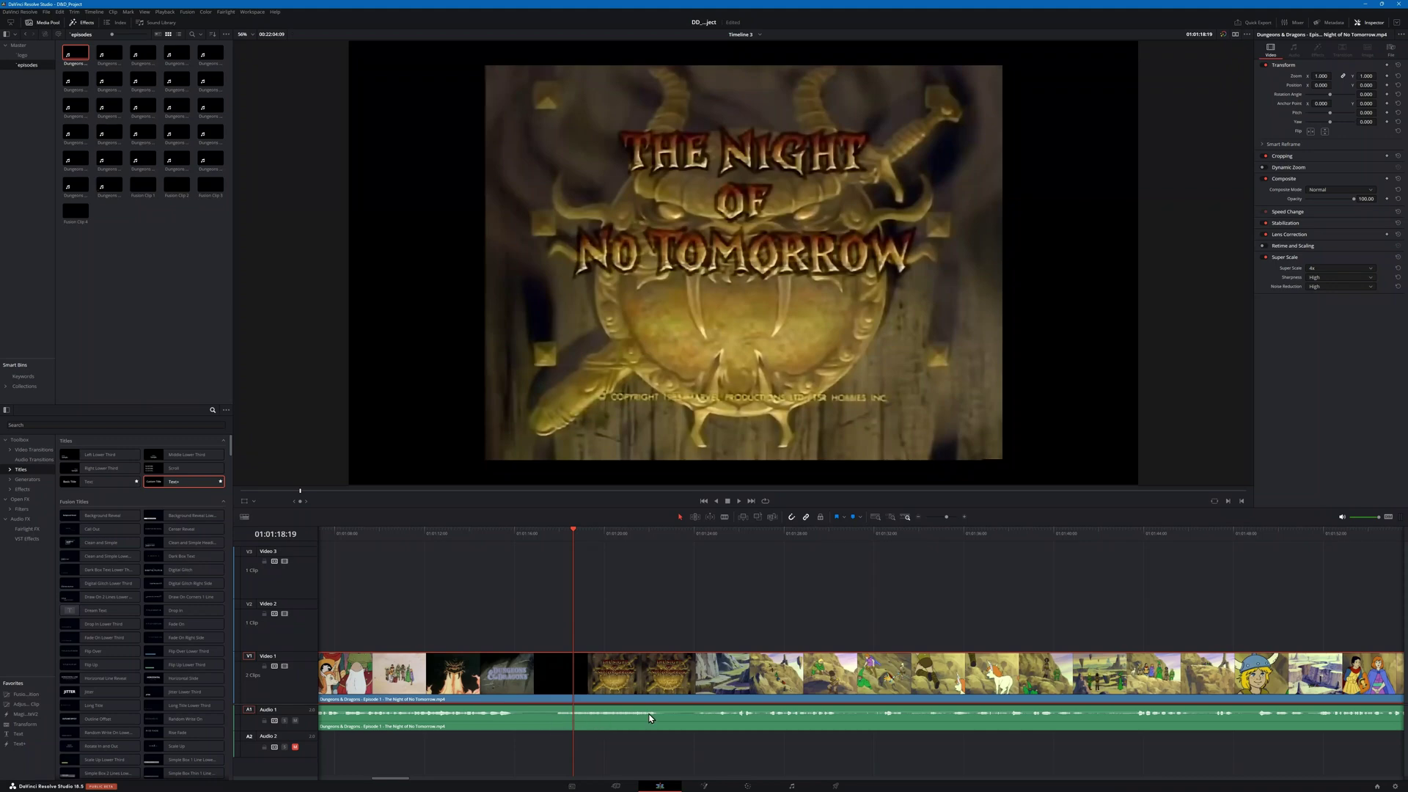
Step: Cut the Episode 1 audio at 01:01:17:26 and at the end of the title music, and save the project
drag(571, 524, 557, 539)
key(space)
key(space)
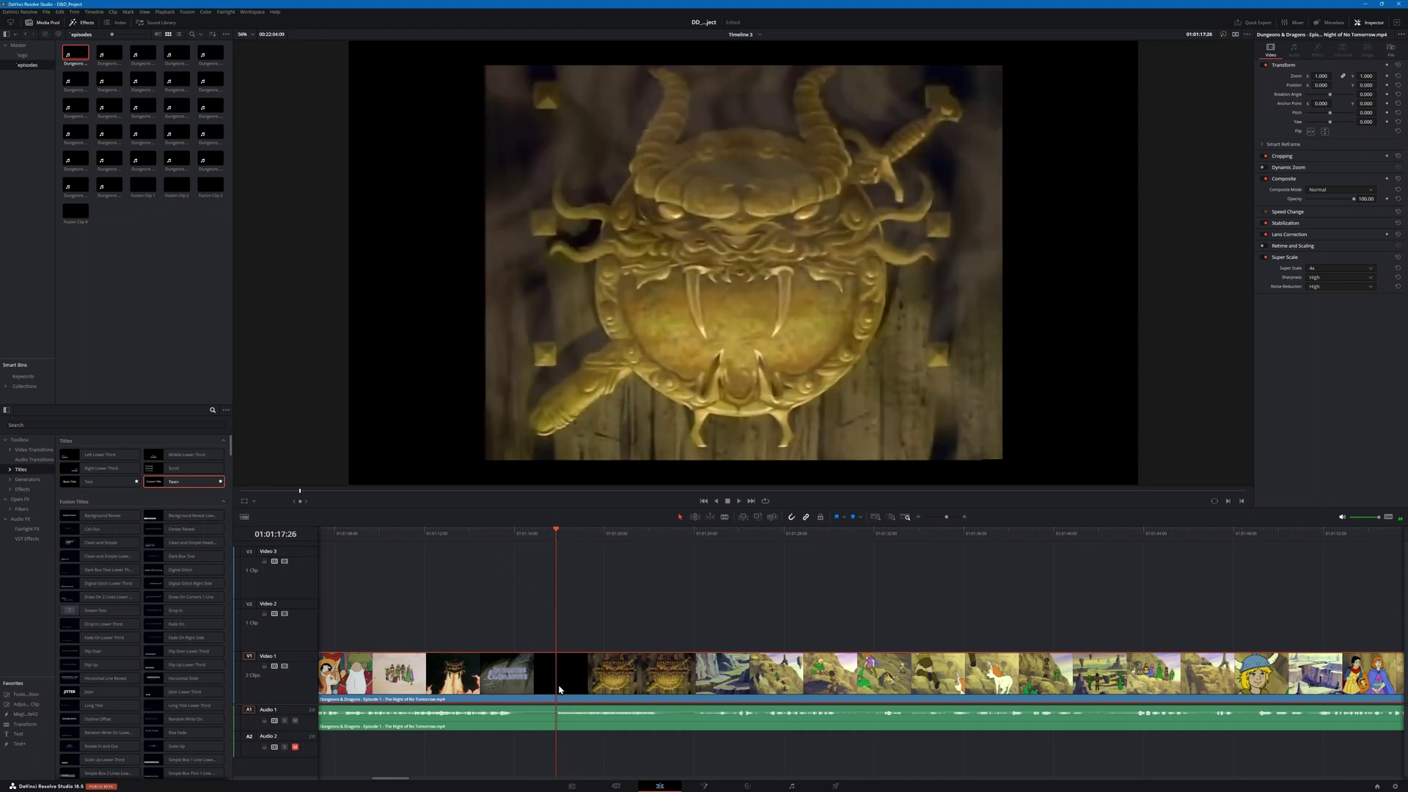
key(b)
click(560, 723)
click(658, 723)
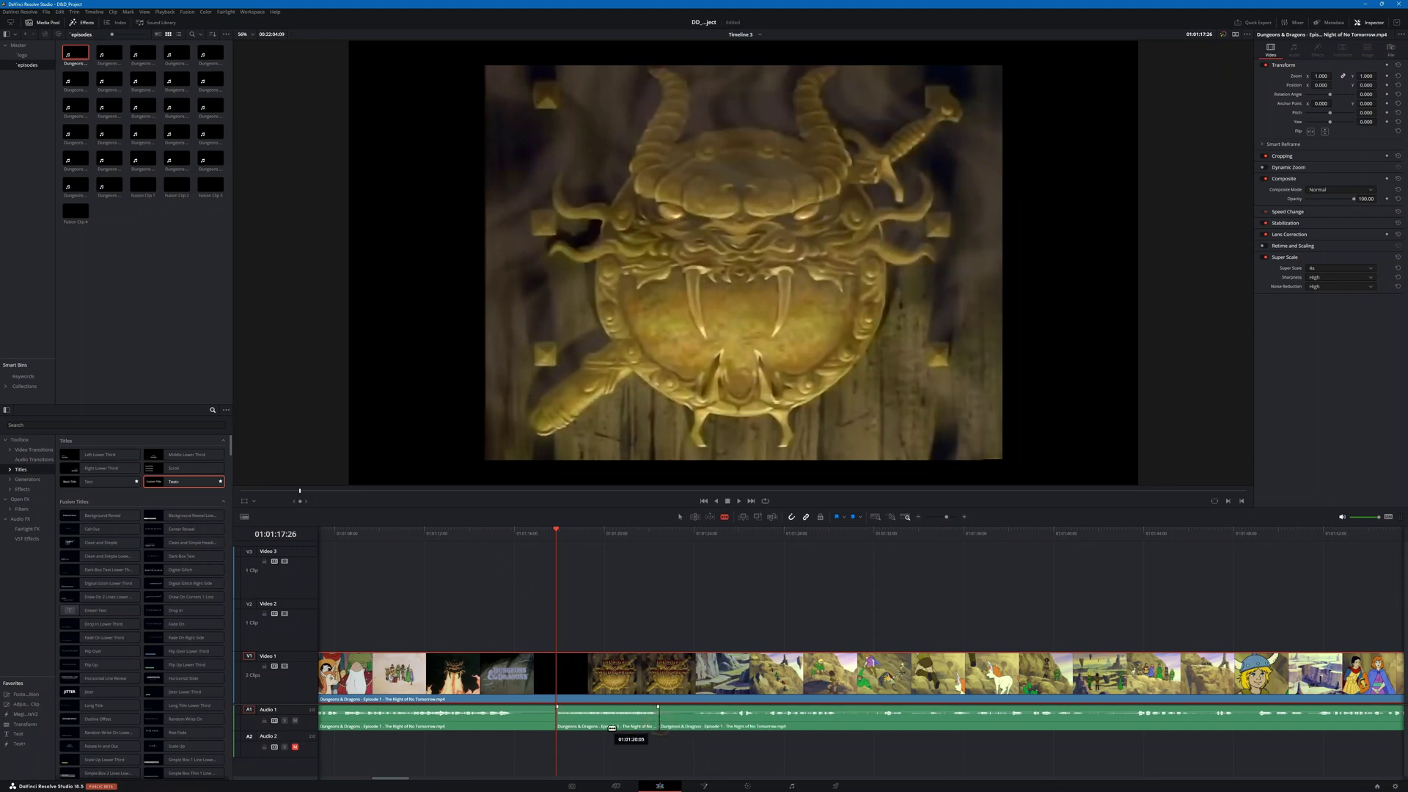
key(ctrl+s)
Step: Copy the cut title music segment onto Audio 2 and position it overlapping the beginning of the Episode 1 clip
click(598, 719)
drag(597, 718, 497, 758)
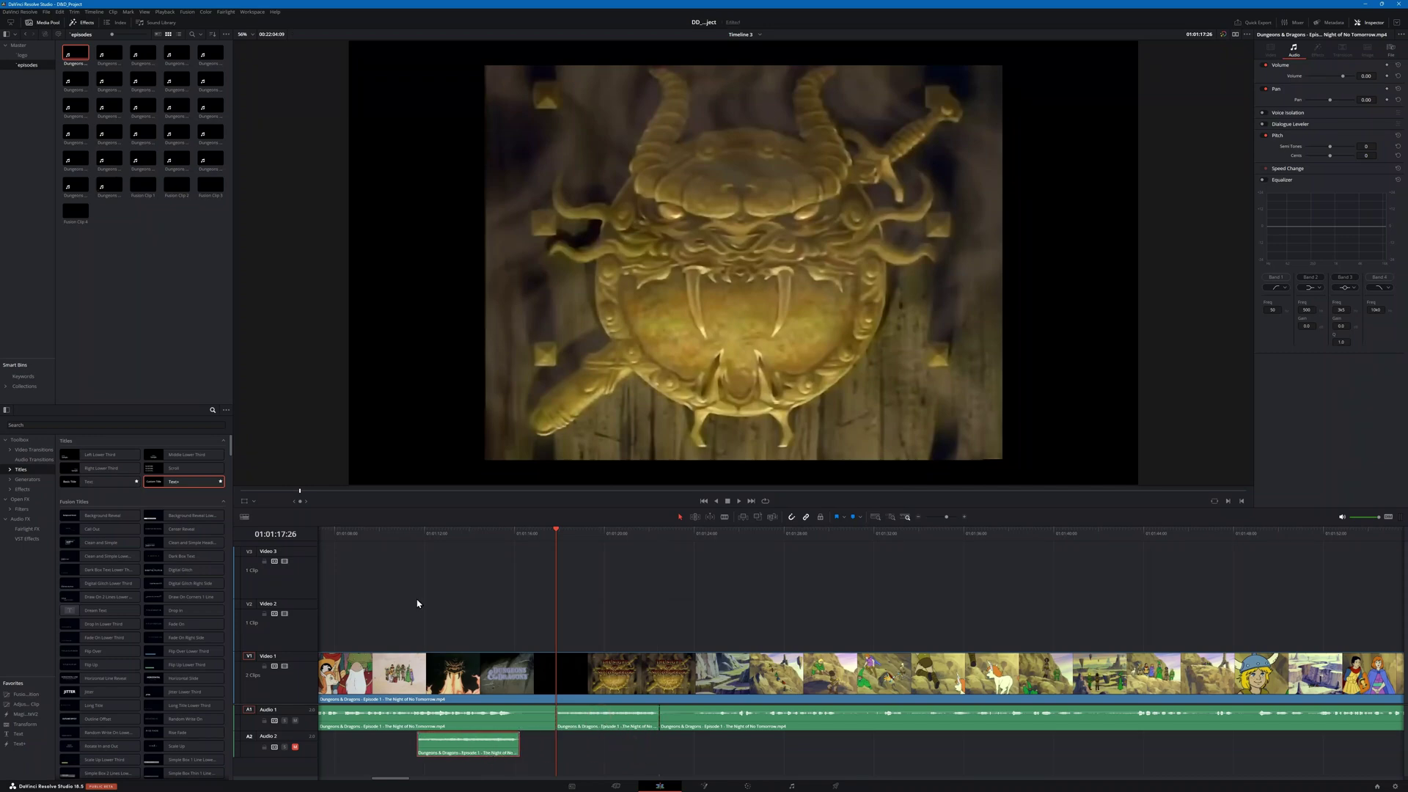
scroll(795, 582, left, 3)
scroll(880, 581, left, 5)
drag(1052, 744, 366, 745)
scroll(827, 614, left, 8)
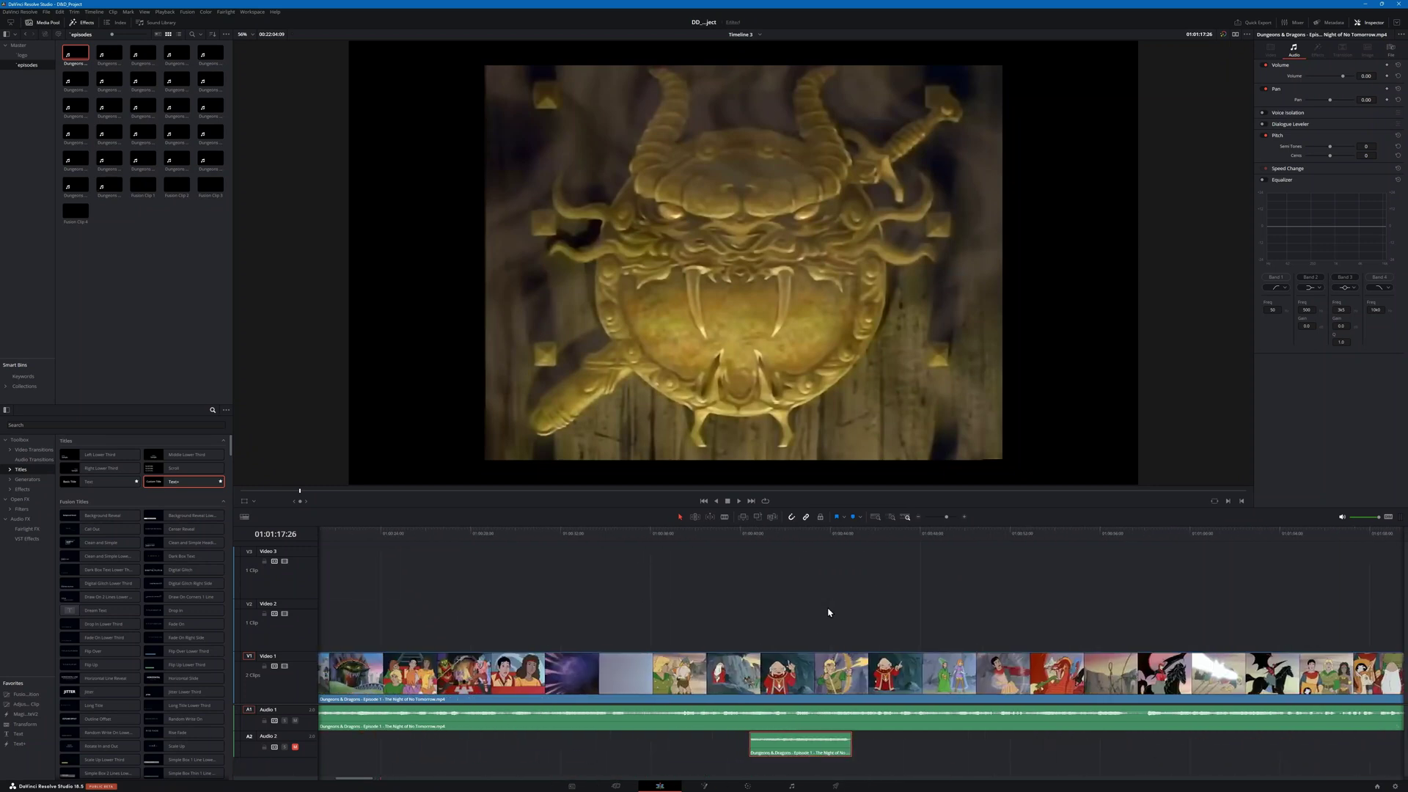
drag(996, 752, 386, 743)
scroll(619, 595, left, 3)
drag(653, 749, 618, 753)
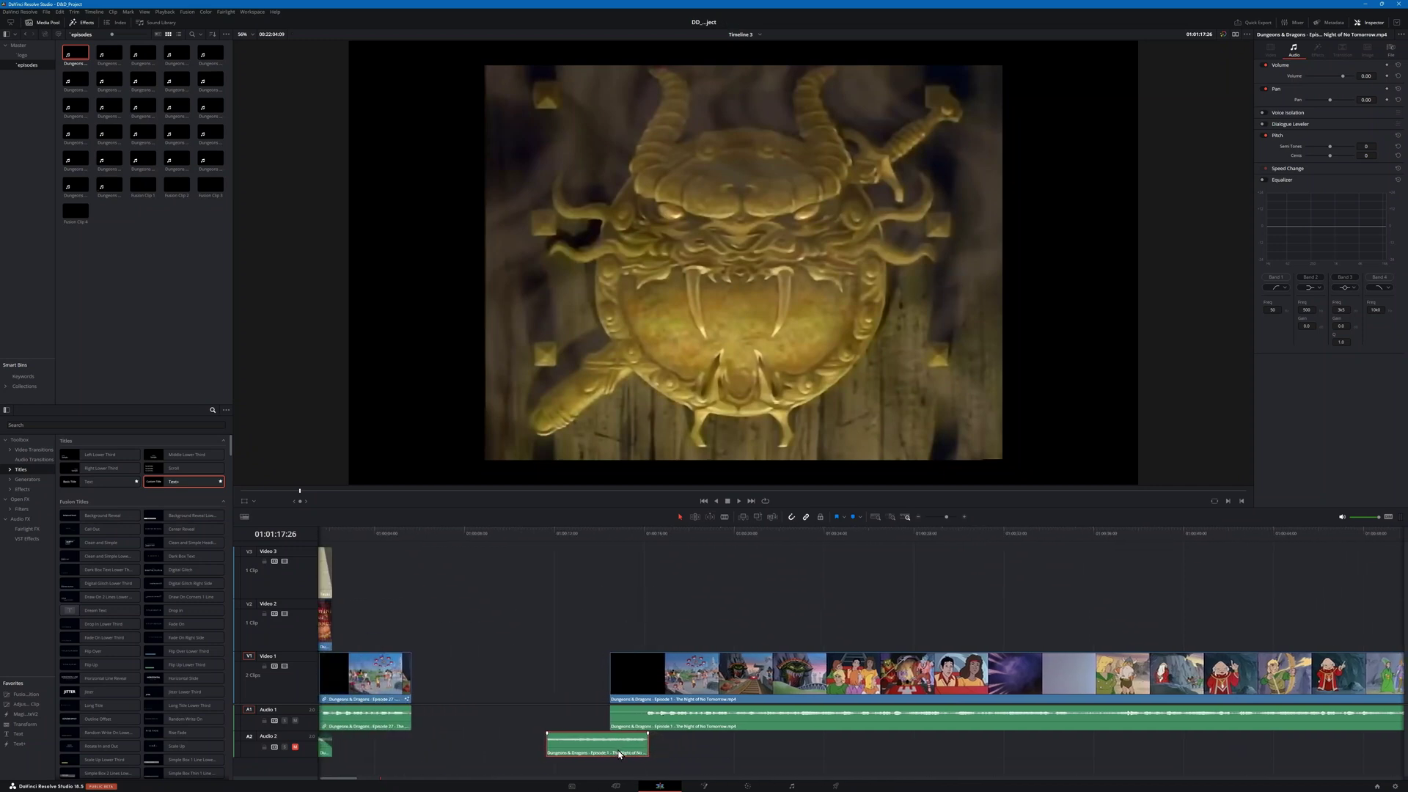
Step: Unmute Audio 2 and play the copied title music leading into the start of Episode 1
click(544, 539)
key(space)
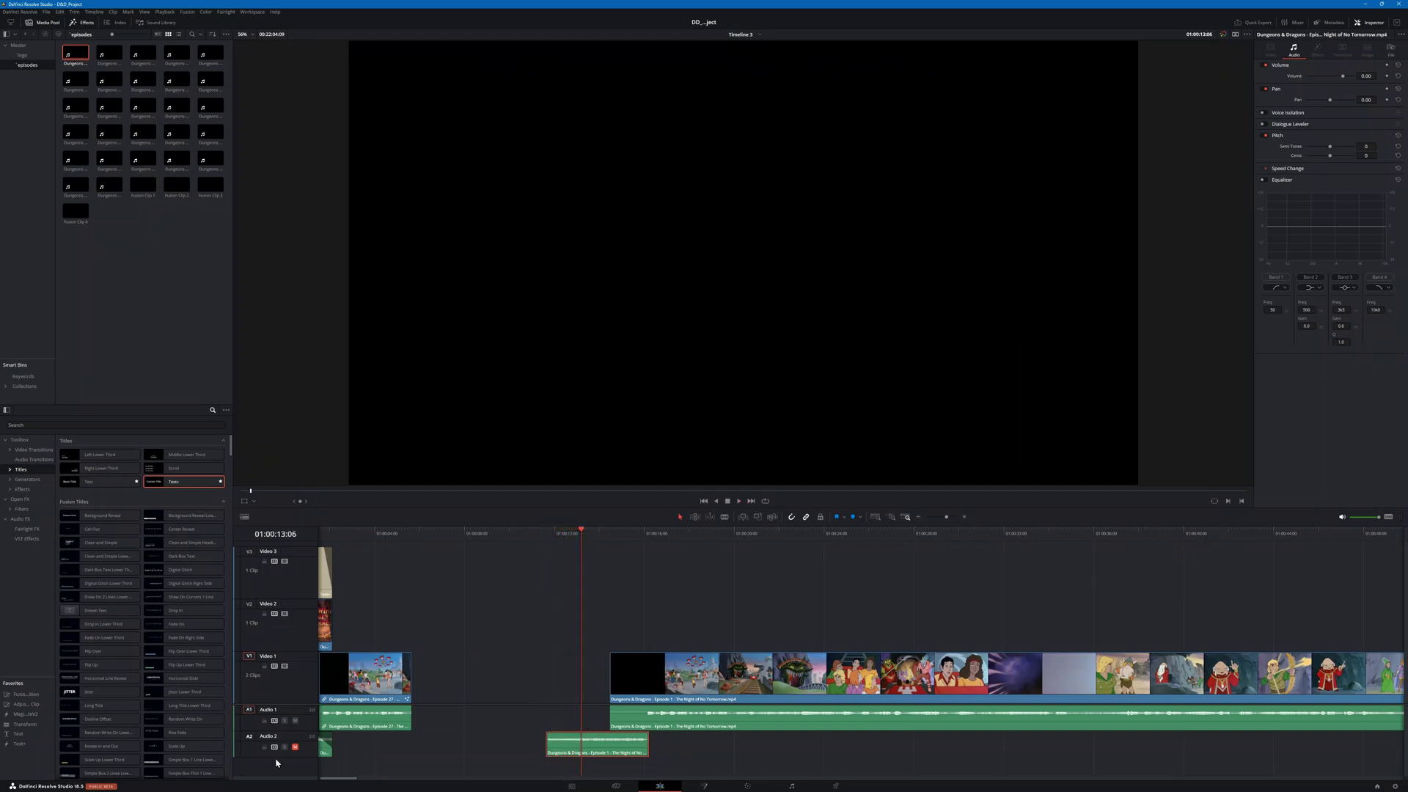
click(295, 747)
click(545, 533)
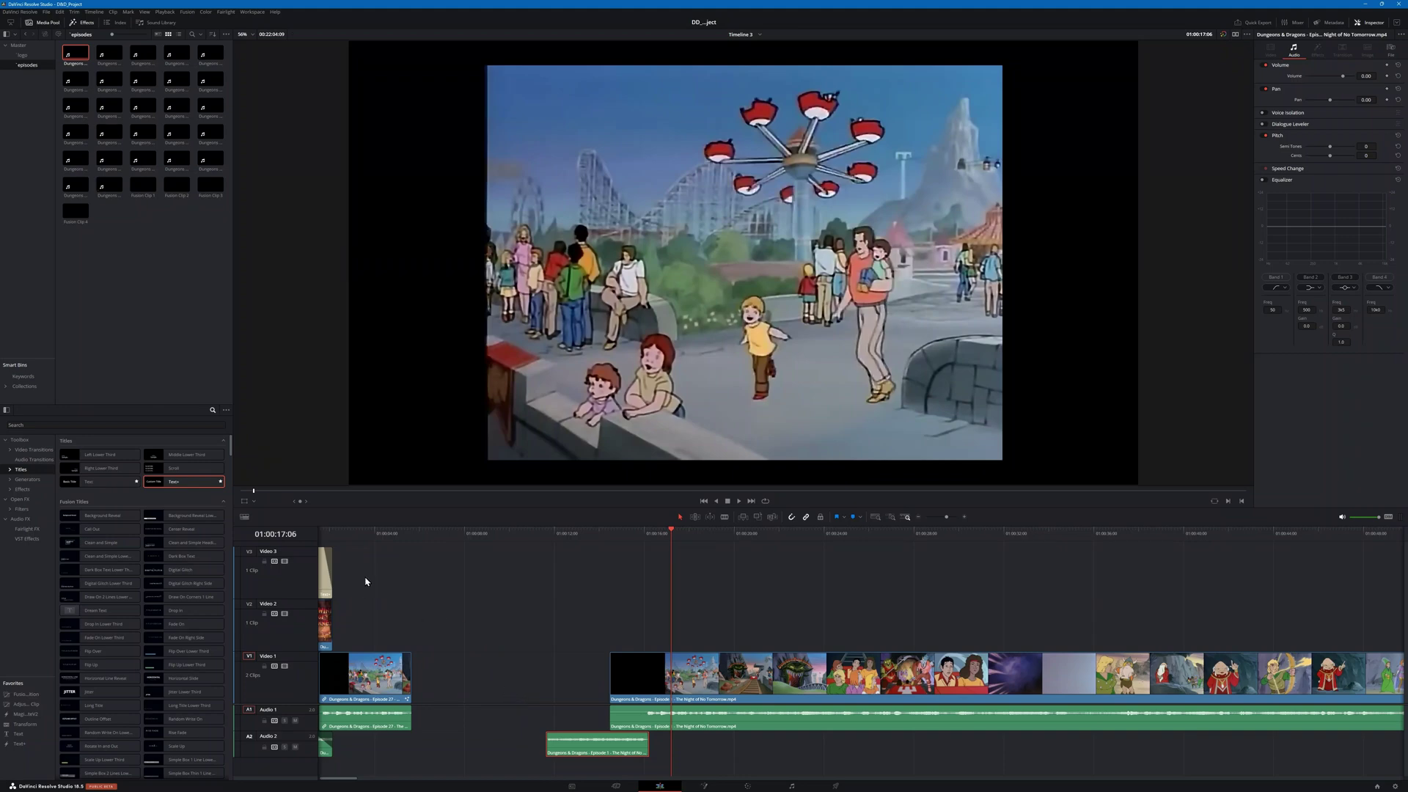
Step: Remove the fade-out from the music clip under the title card, restore it, and scrub through the title card
click(349, 549)
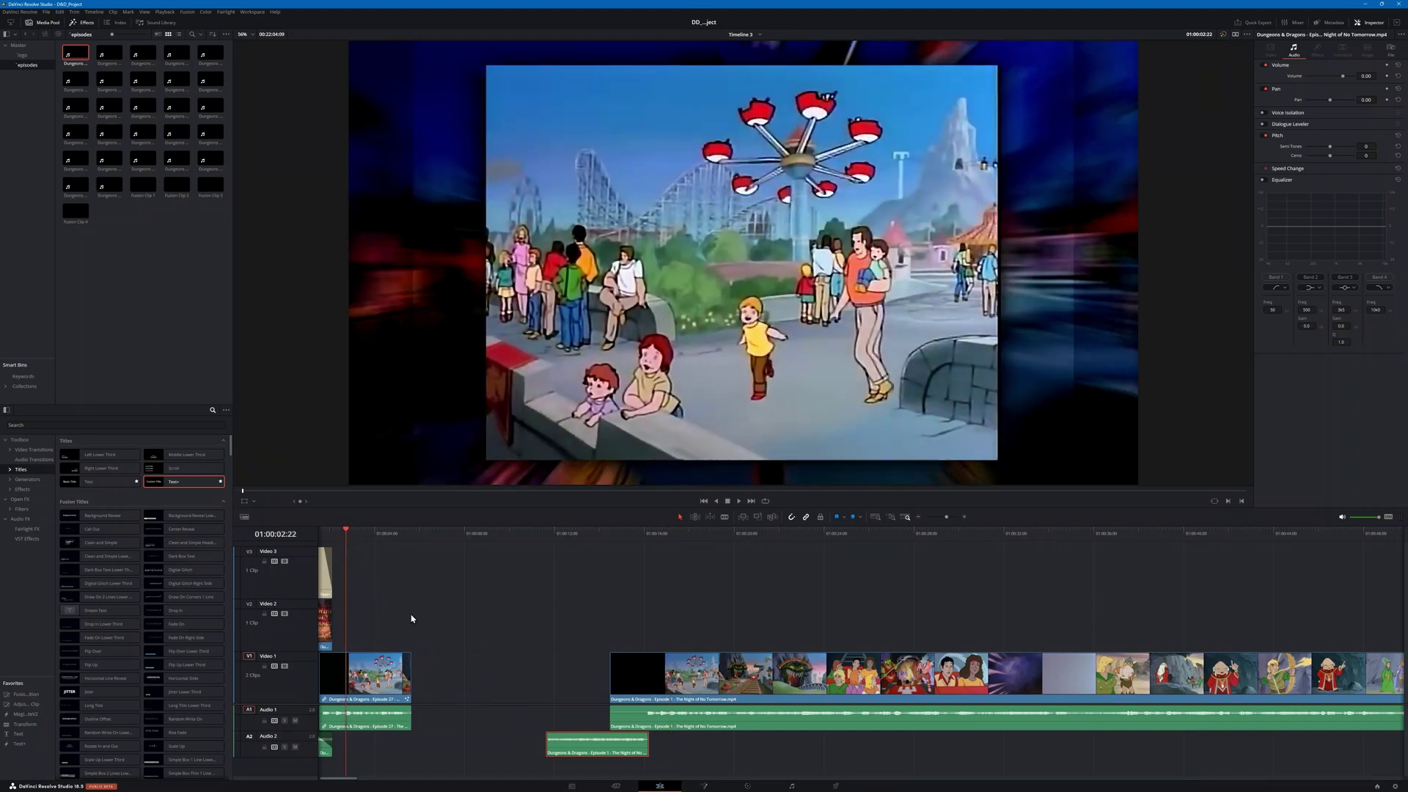
scroll(412, 621, up, 2)
scroll(411, 621, down, 1)
scroll(412, 621, up, 5)
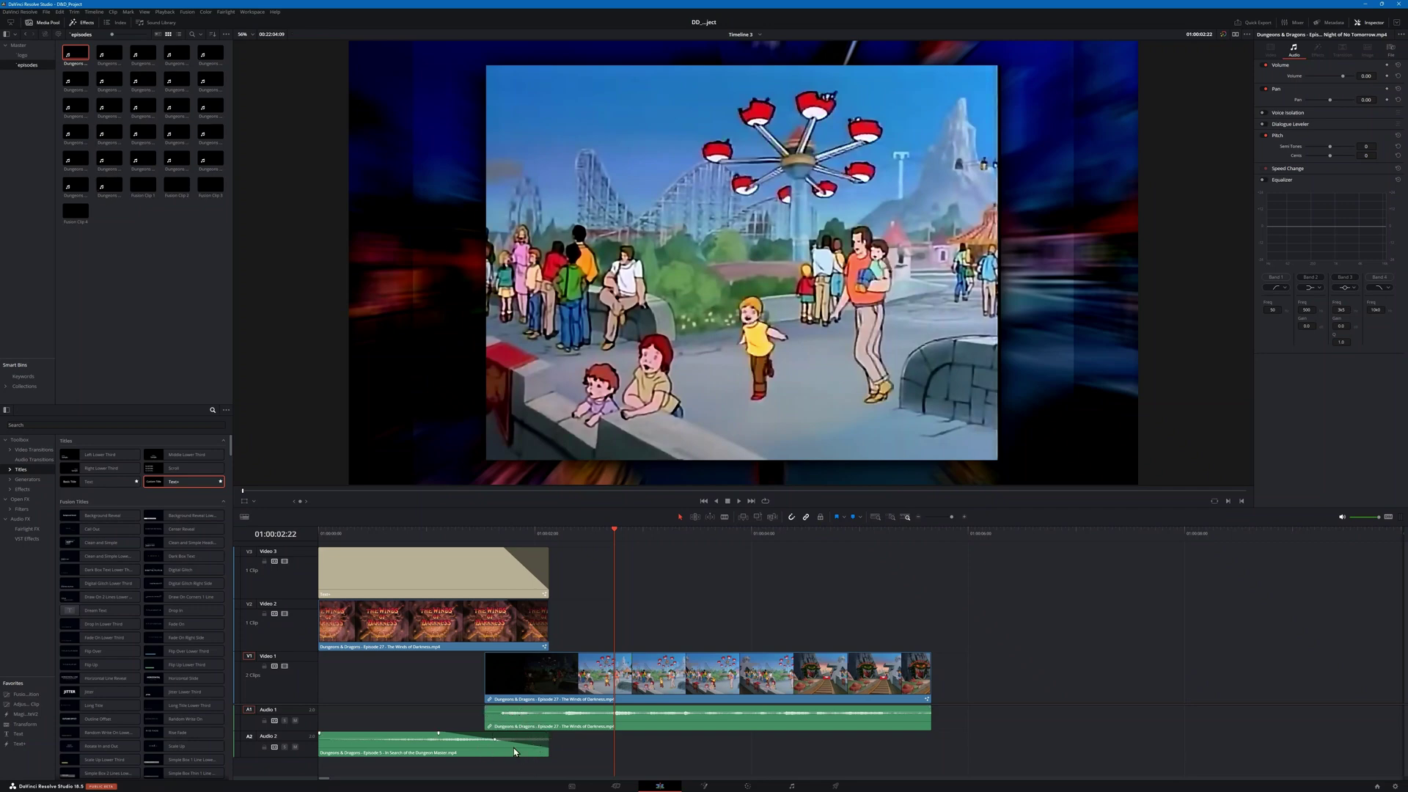
drag(438, 733, 547, 734)
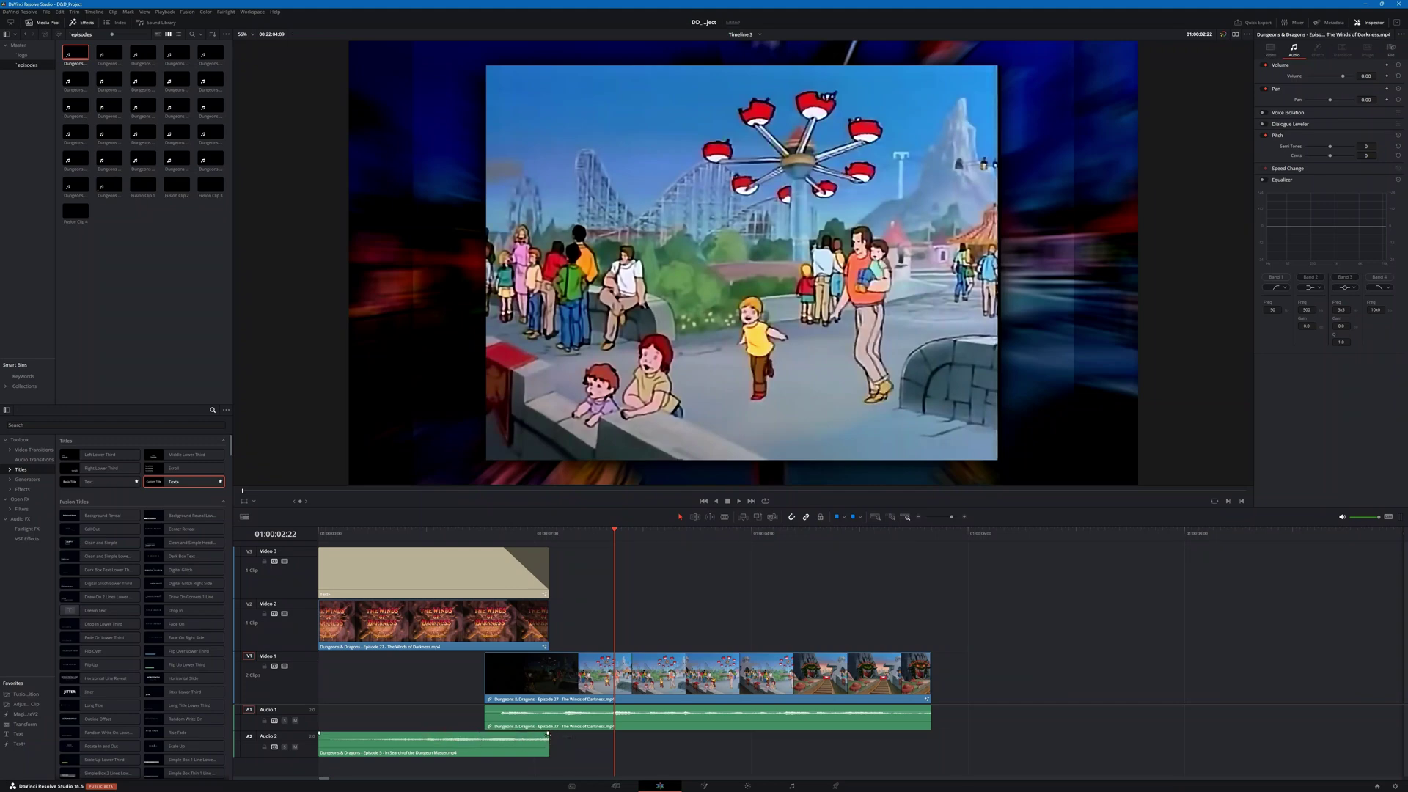
mouse_move(545, 738)
drag(547, 733, 436, 739)
drag(433, 538, 529, 536)
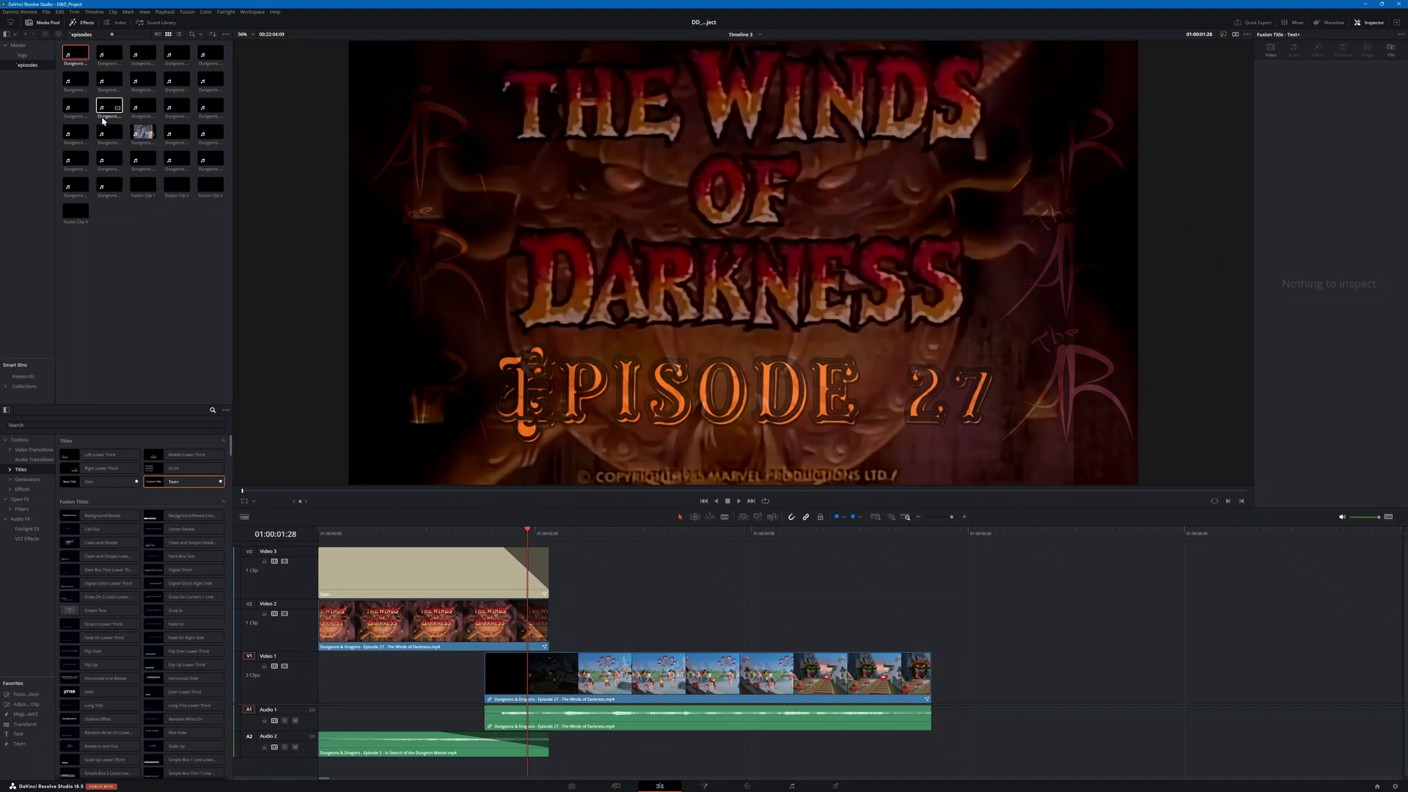
Step: Open Timeline 2 from the Master bin and bring the beginning of Episode 27 into view
click(18, 46)
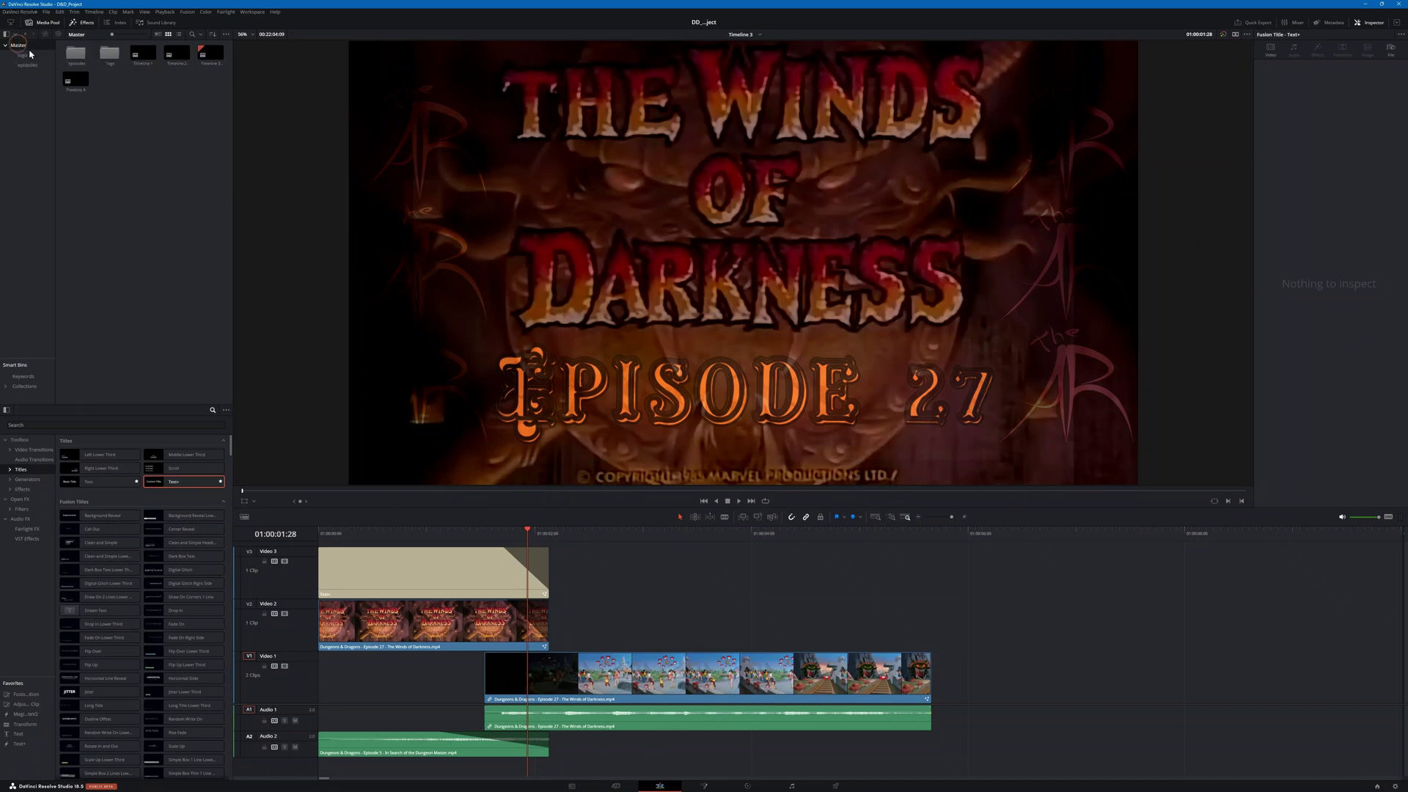
click(176, 54)
double_click(176, 53)
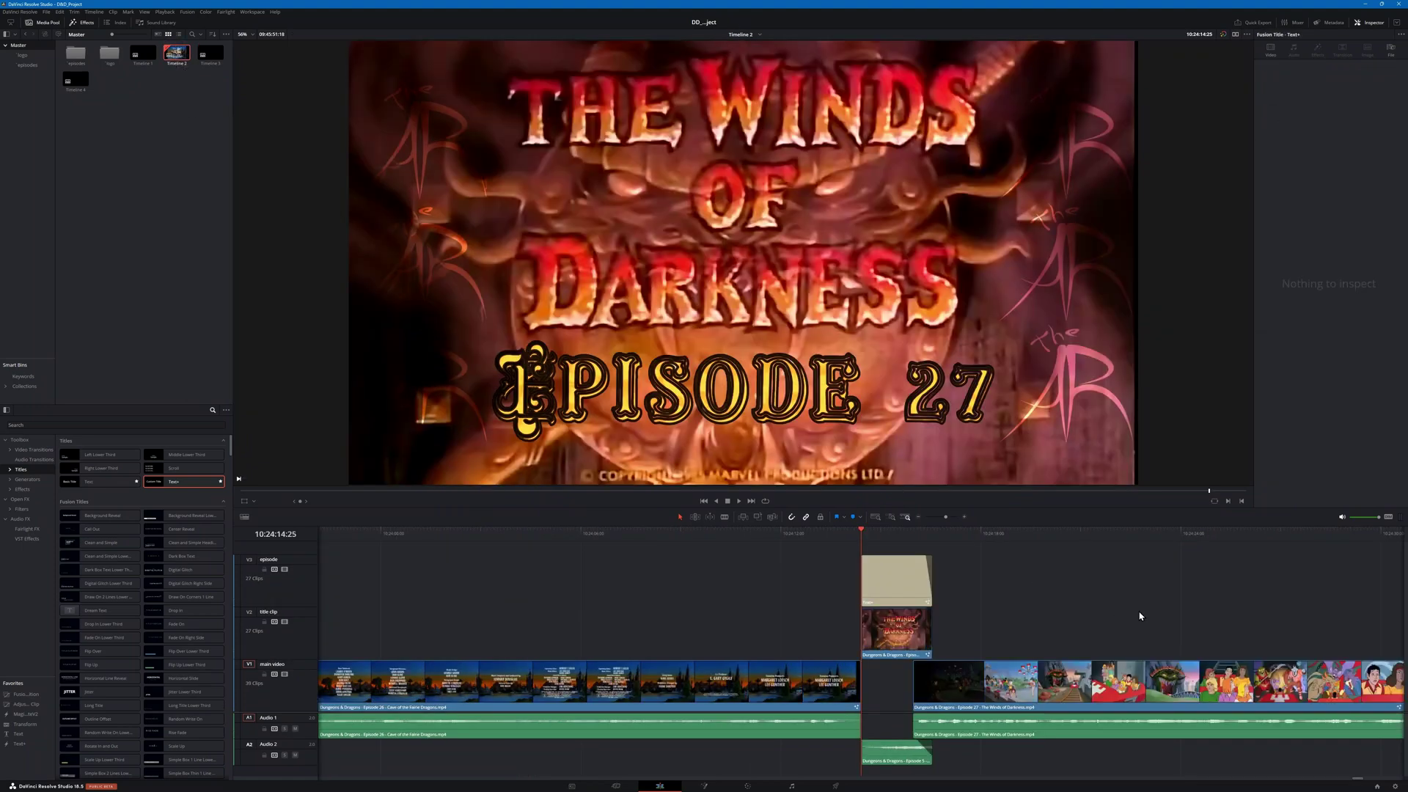
scroll(1144, 601, right, 10)
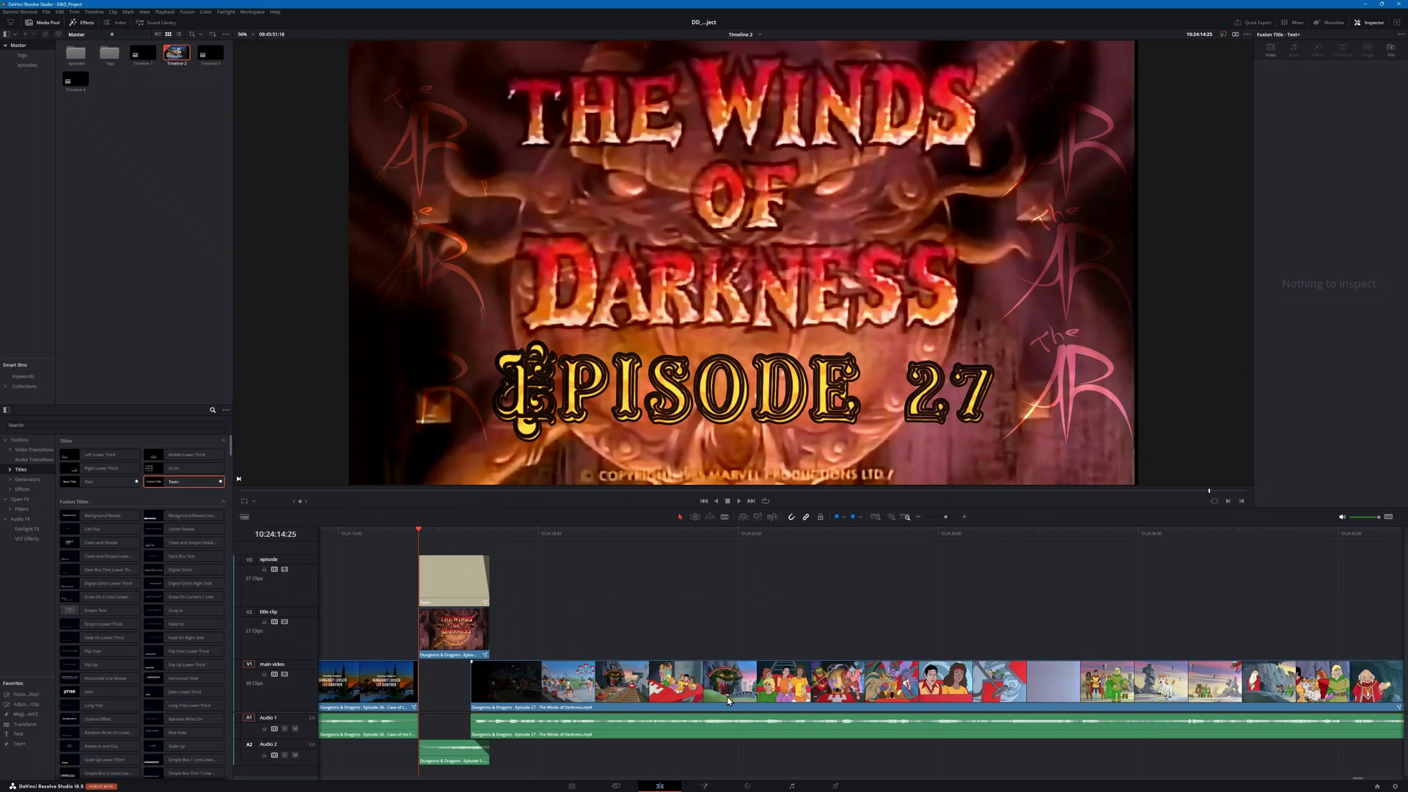
Step: Place the playhead on the Episode 27 title card and bring up the viewer's Grab Still command on the Color page
click(445, 531)
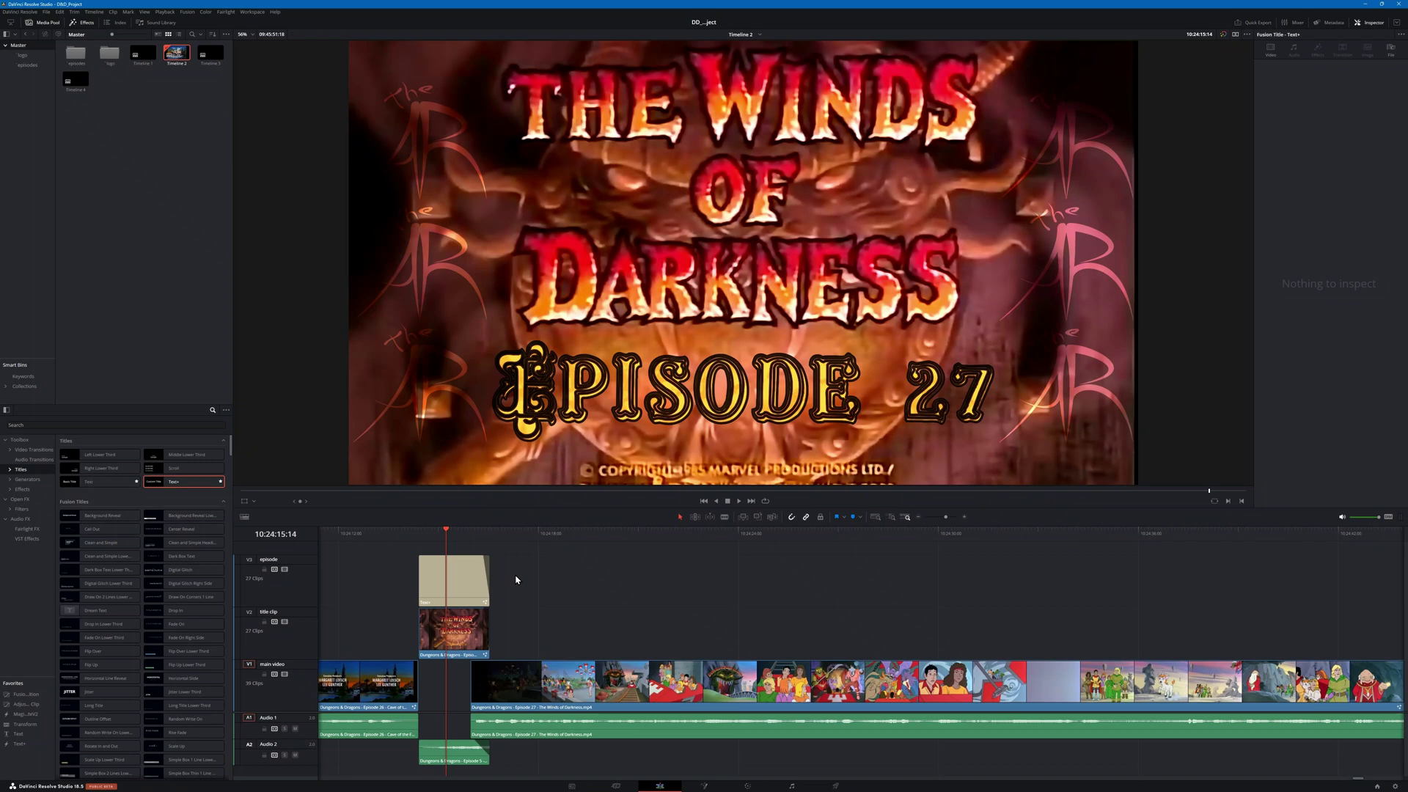
click(748, 786)
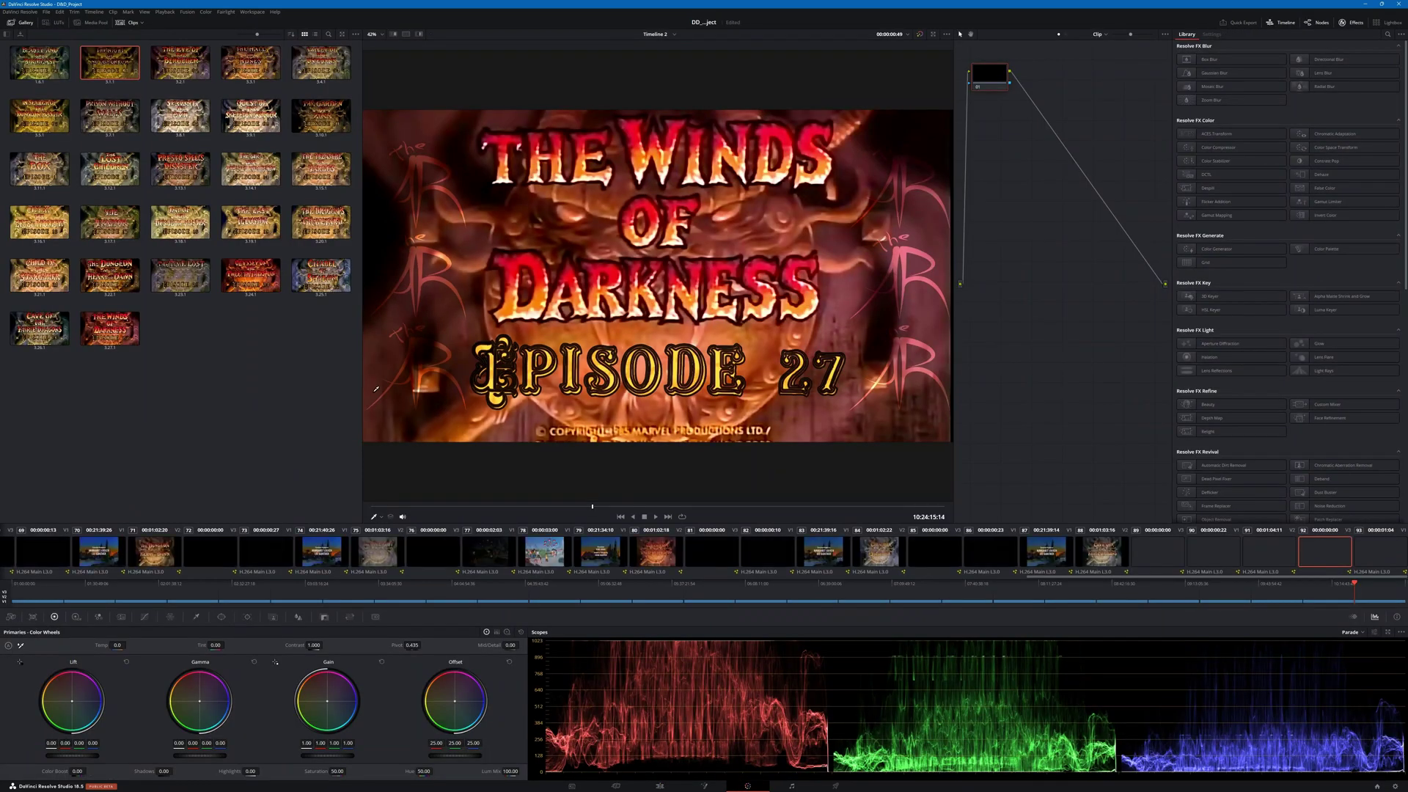
right_click(656, 257)
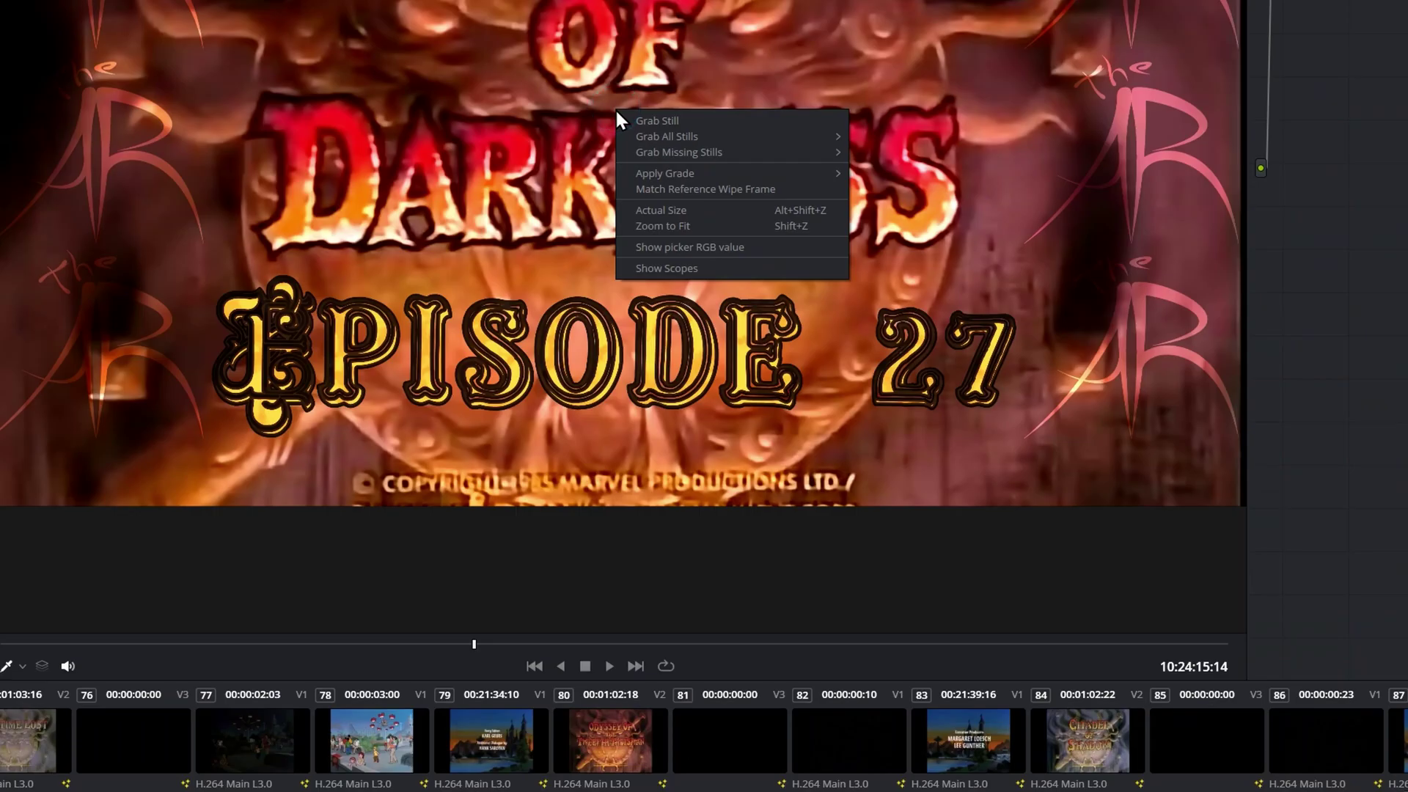
click(661, 121)
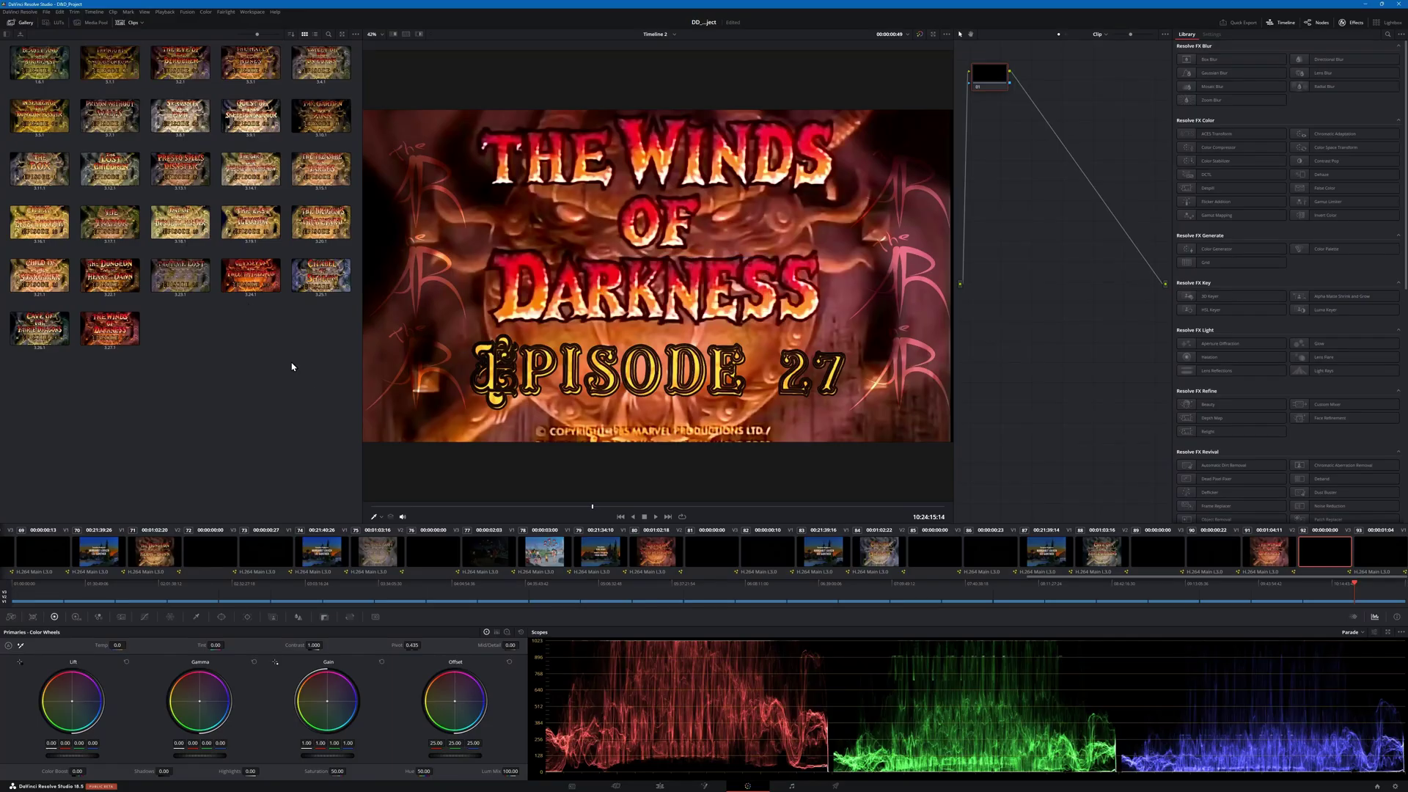
Step: Review the available options for gallery still 1.6.1, including Export, and dismiss them
click(41, 62)
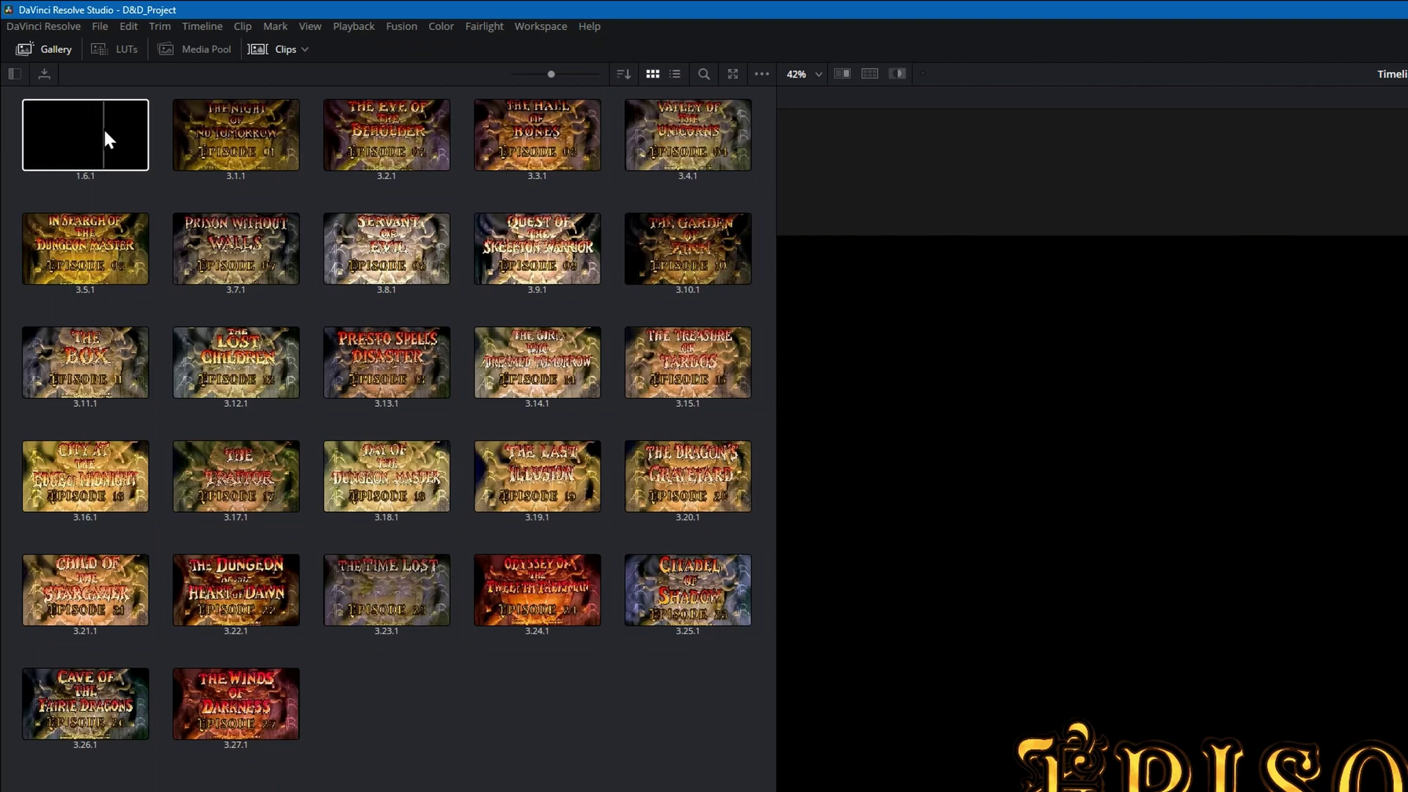
right_click(98, 132)
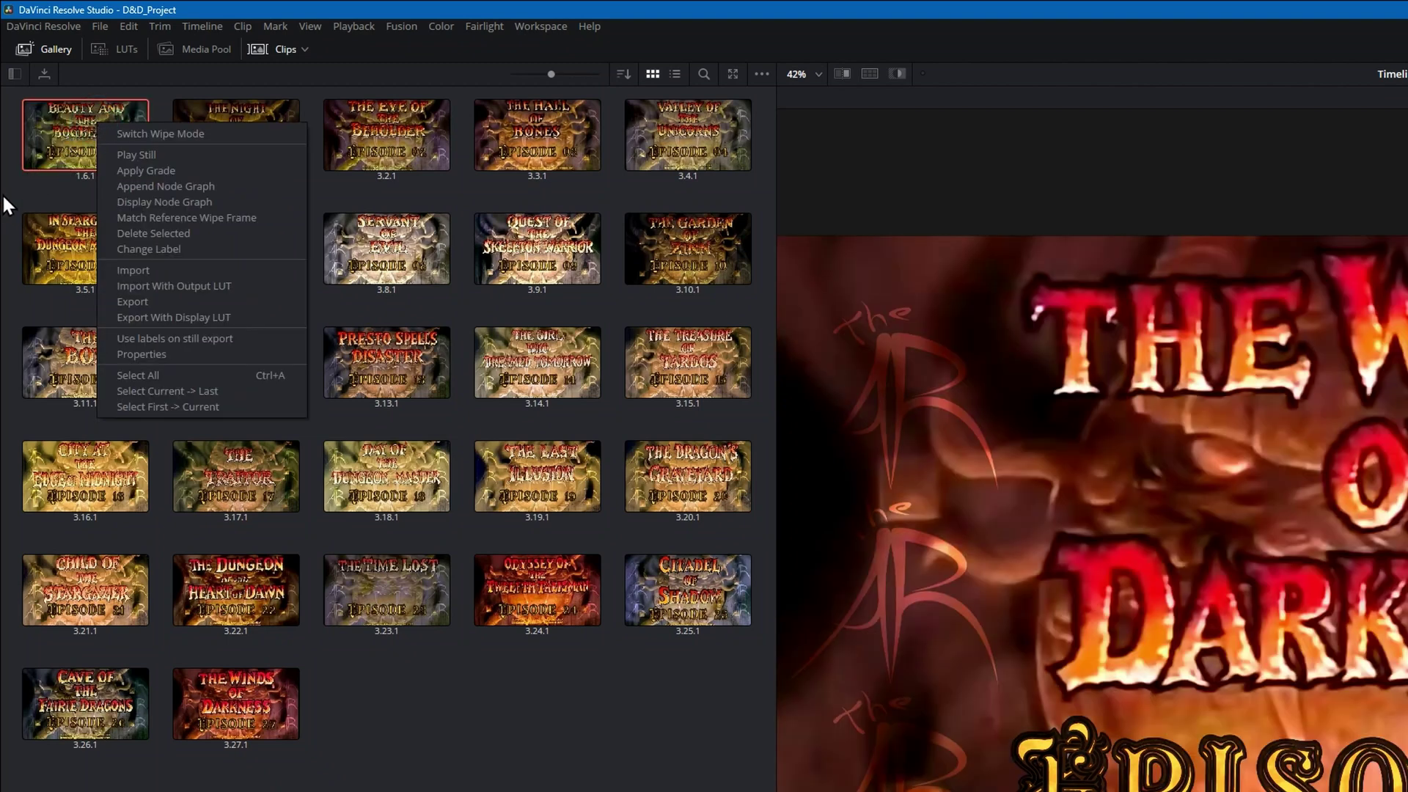
click(515, 630)
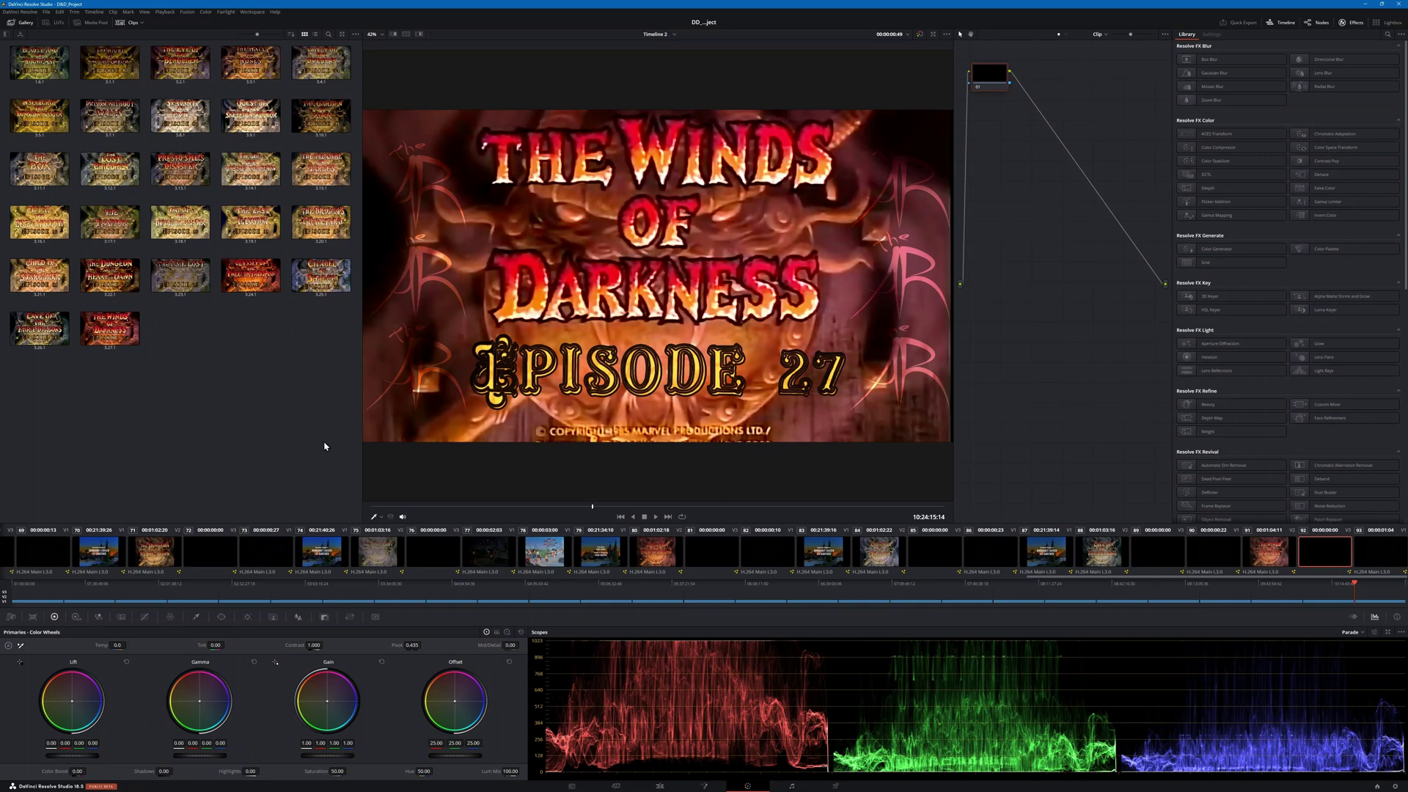
Step: Return to the Edit page, fit the whole timeline in view, and scrub from the Episode 01 title card to Episode 07
click(660, 785)
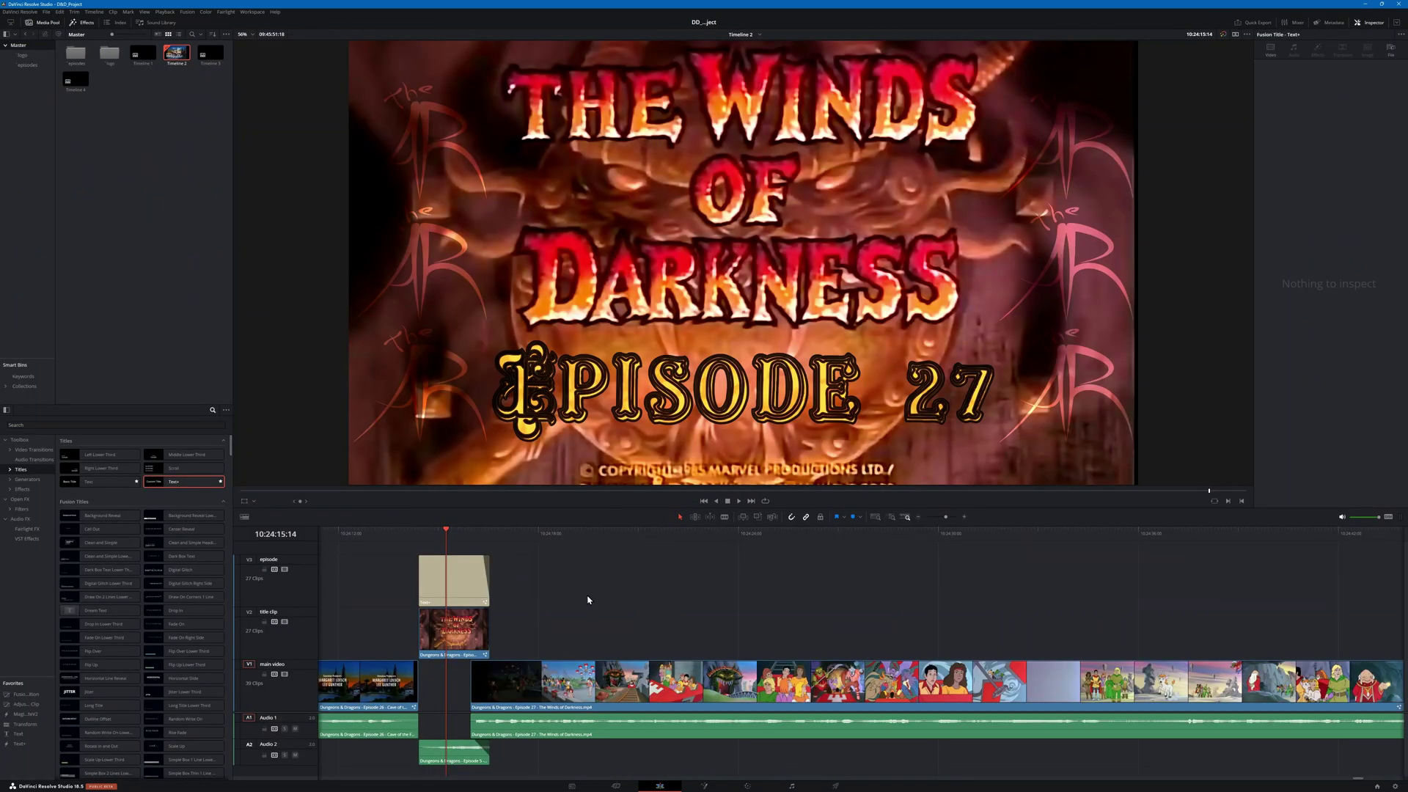
click(875, 516)
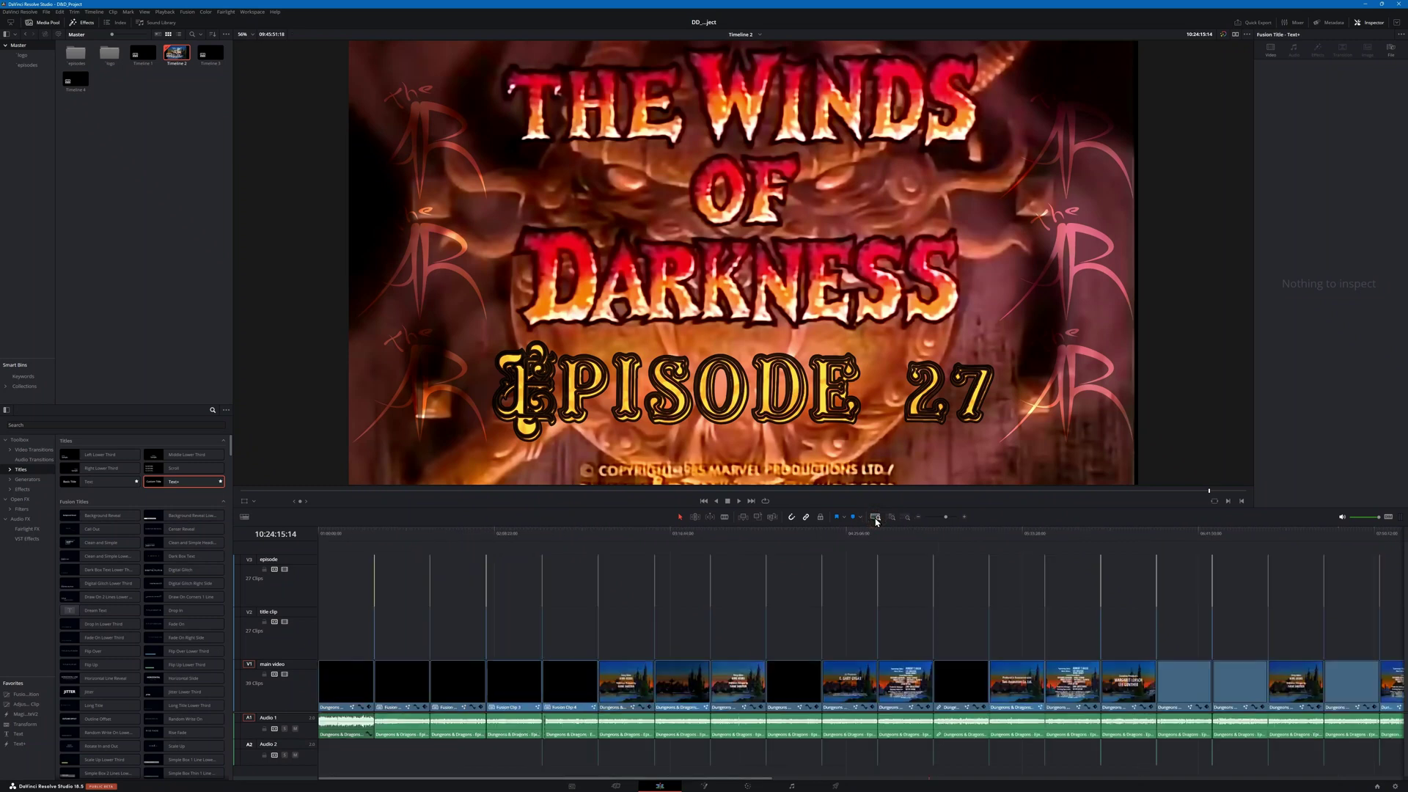
click(343, 588)
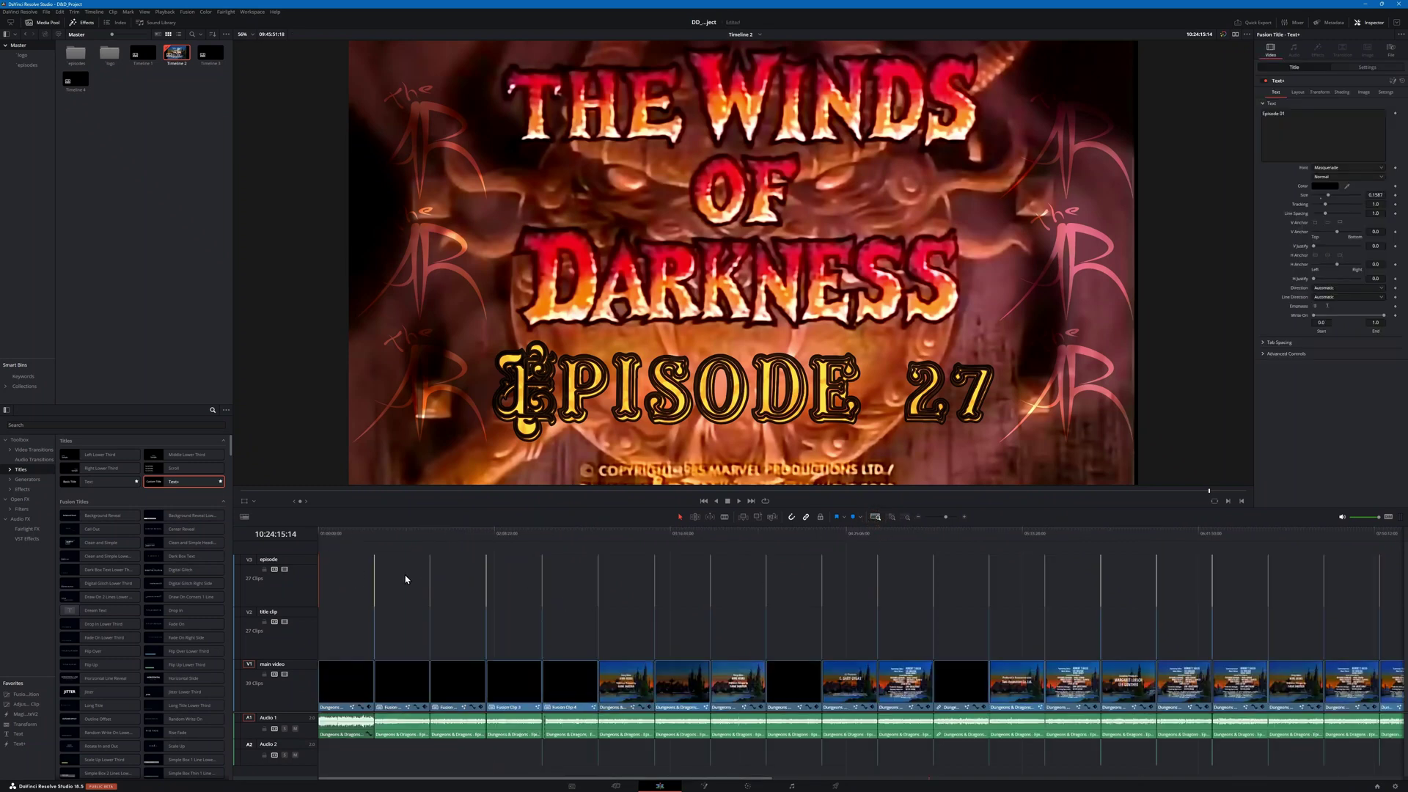
click(326, 534)
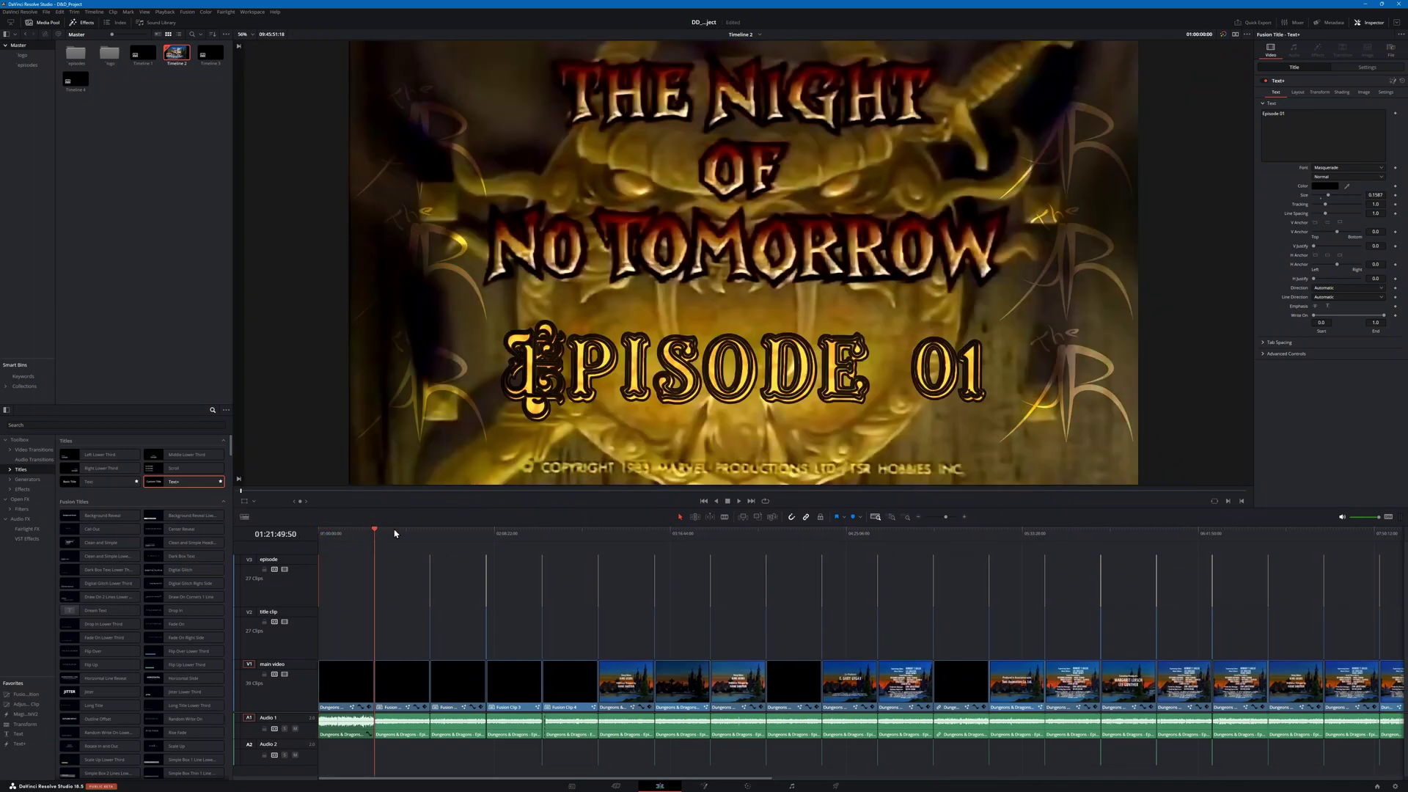
click(431, 530)
drag(433, 530, 668, 537)
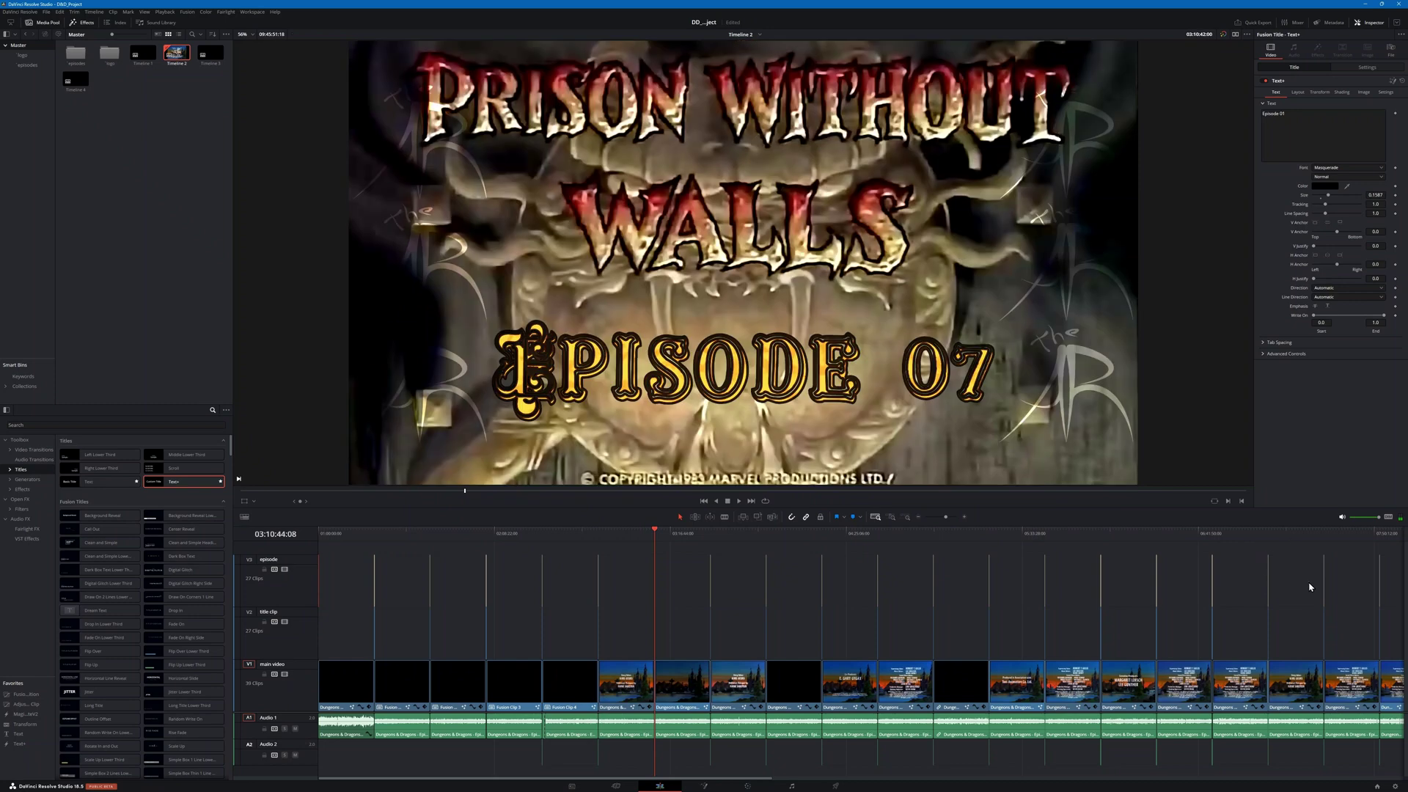
Step: Place the playhead on the Episode 27 title card near the end of the timeline
scroll(1246, 586, right, 10)
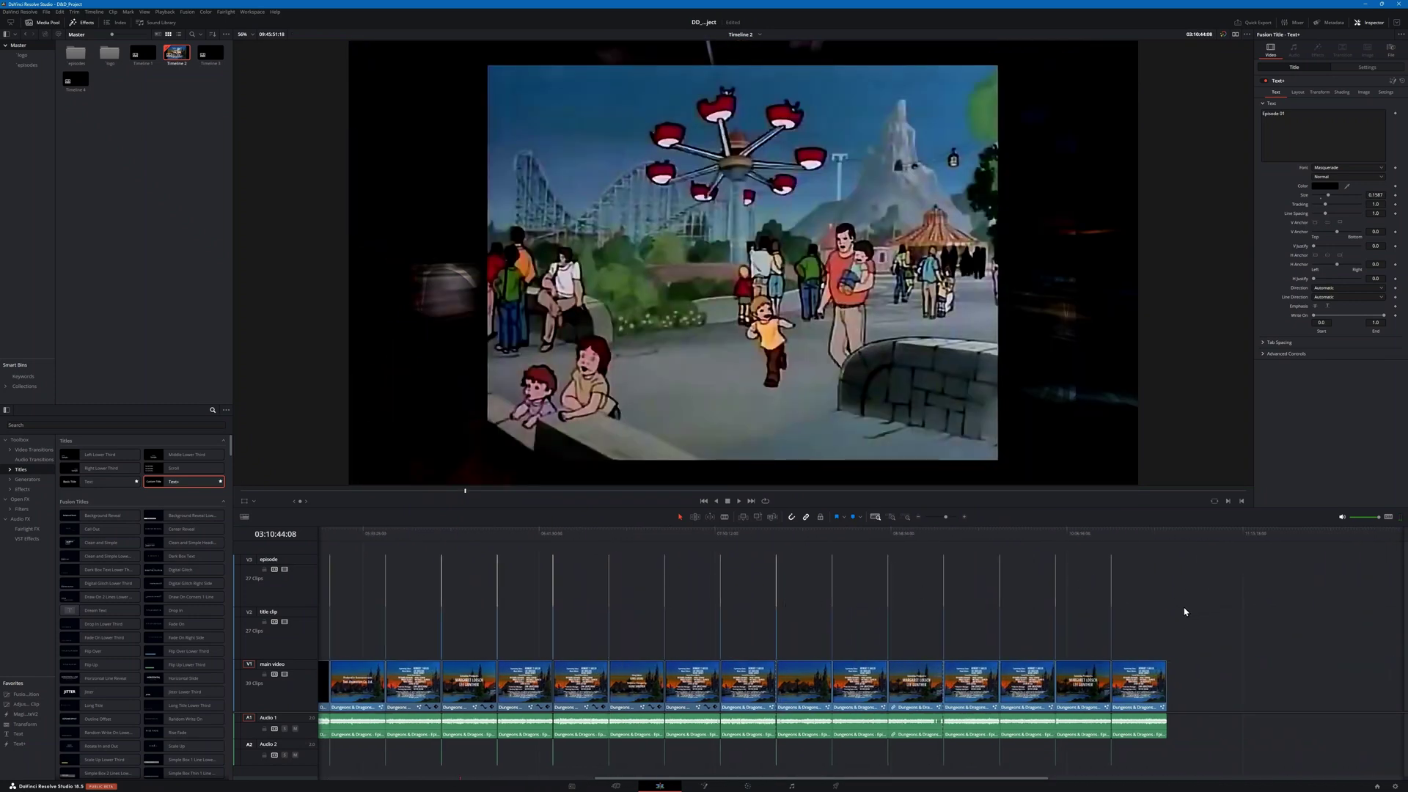
click(1106, 534)
scroll(1134, 589, up, 5)
scroll(1134, 589, up, 4)
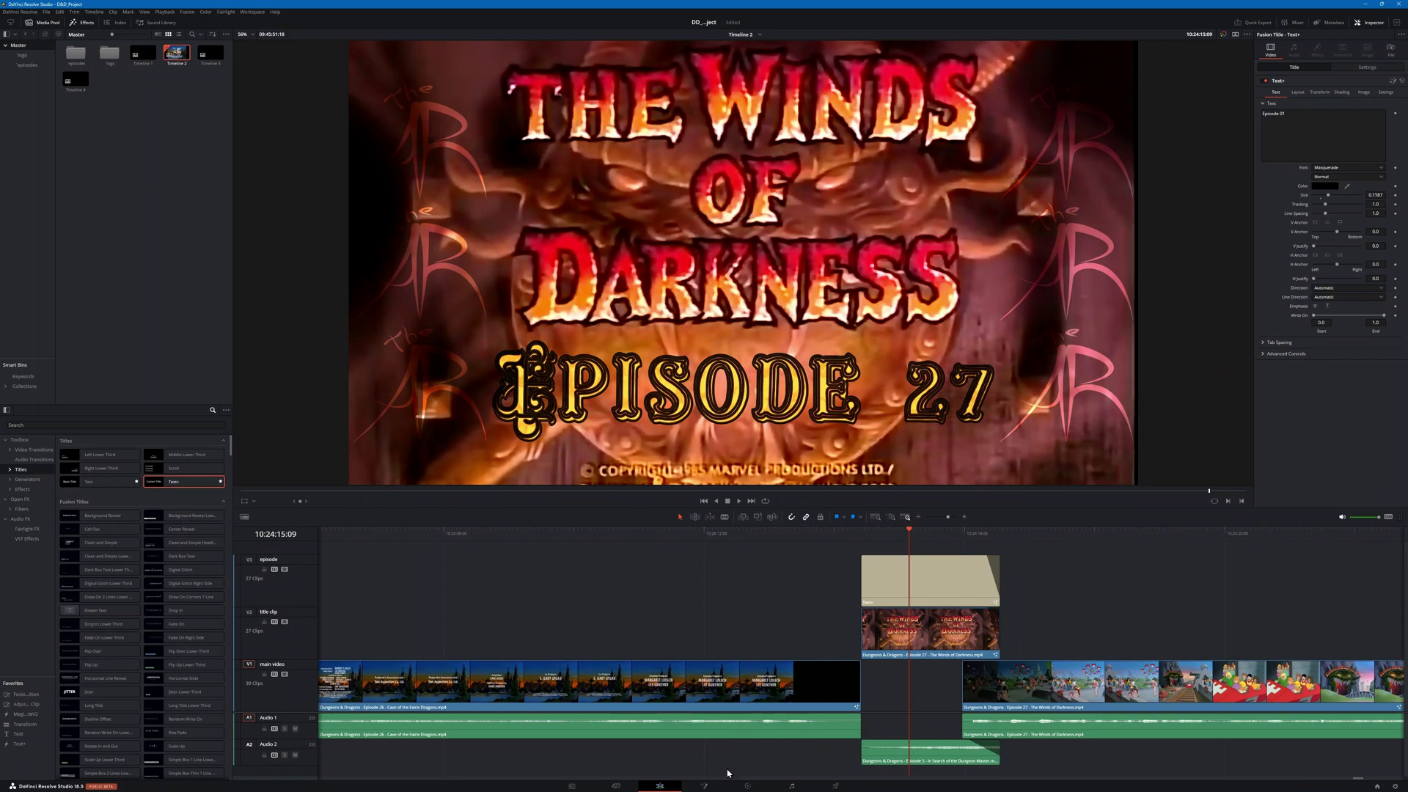
Step: On the Color page, review the options for gallery still 3.27.1 and the viewer's still-grabbing commands
click(748, 786)
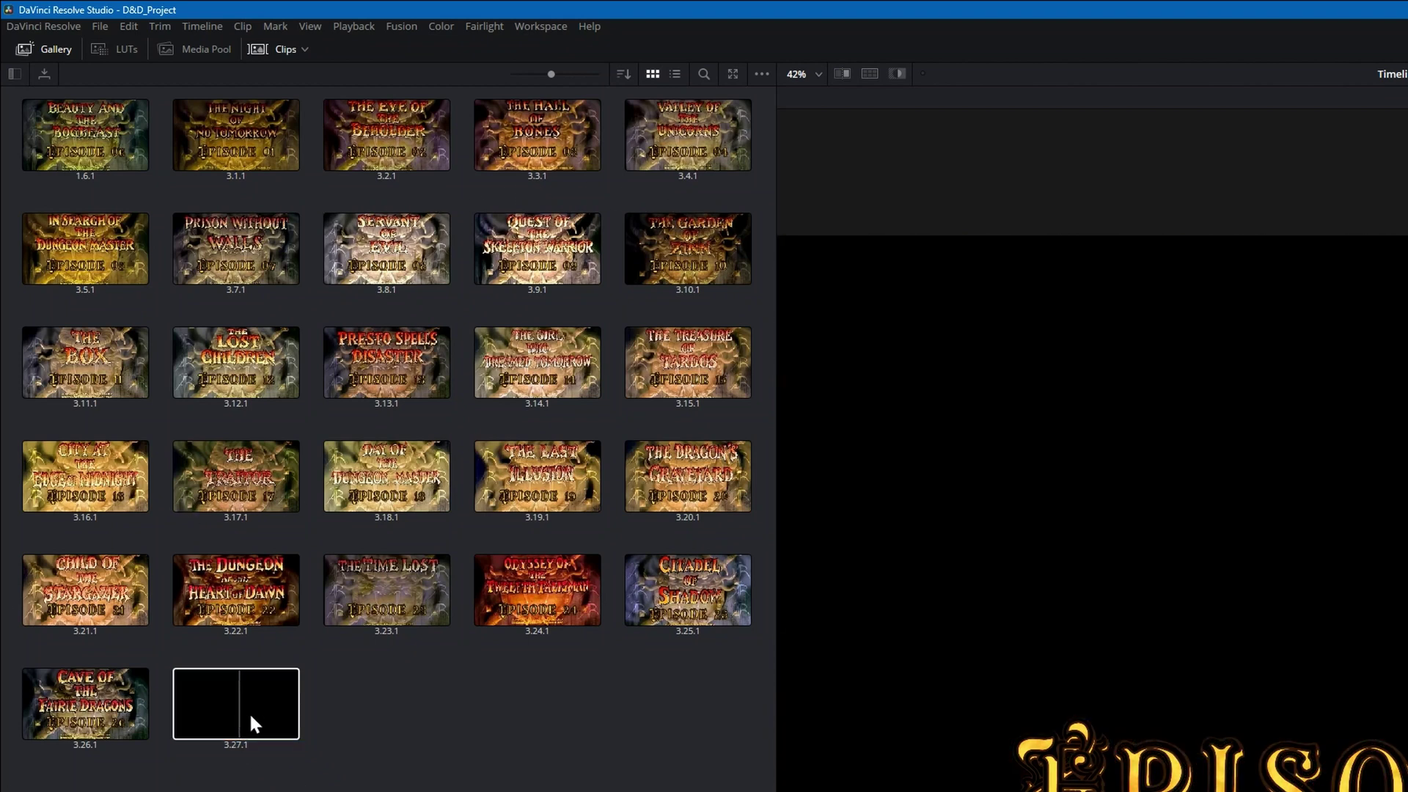
right_click(231, 707)
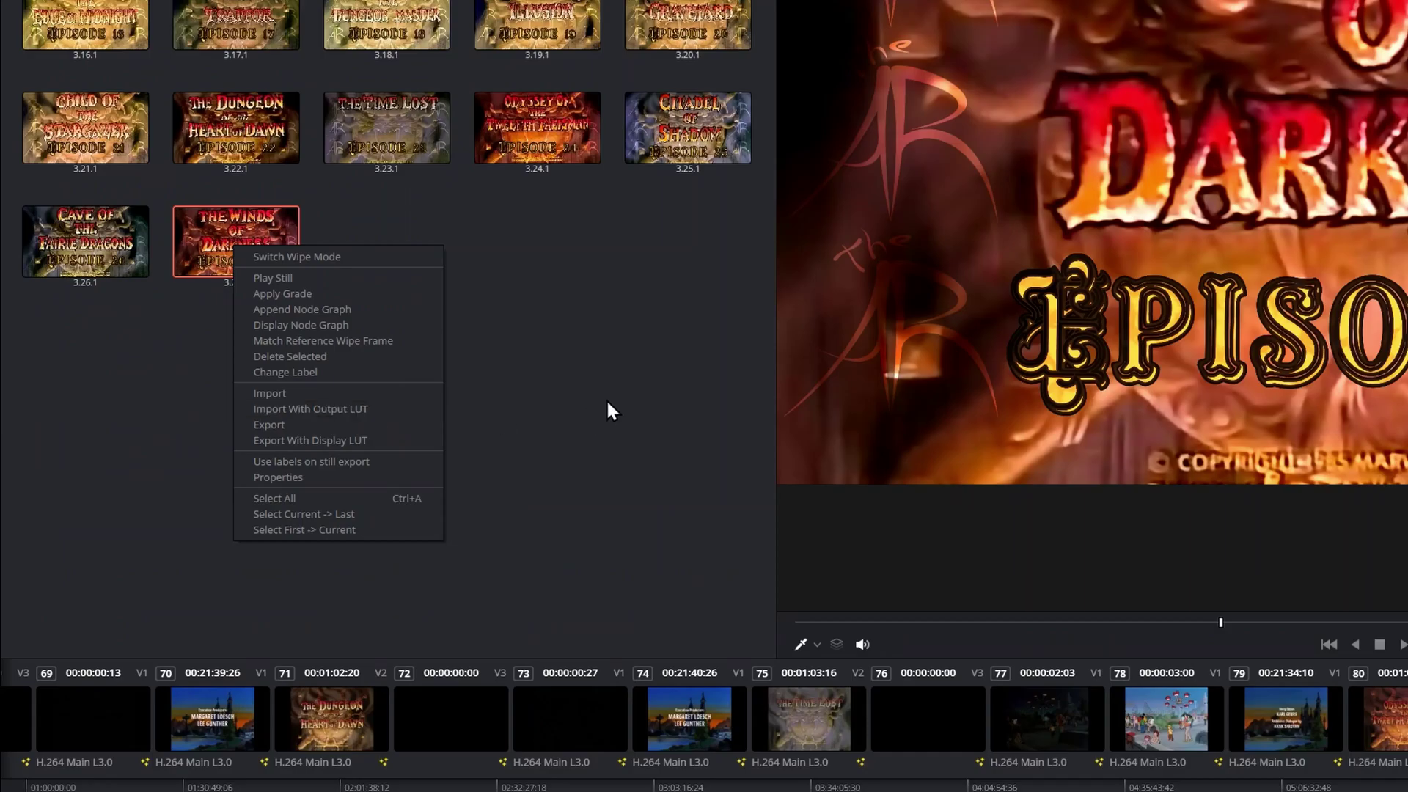
click(606, 791)
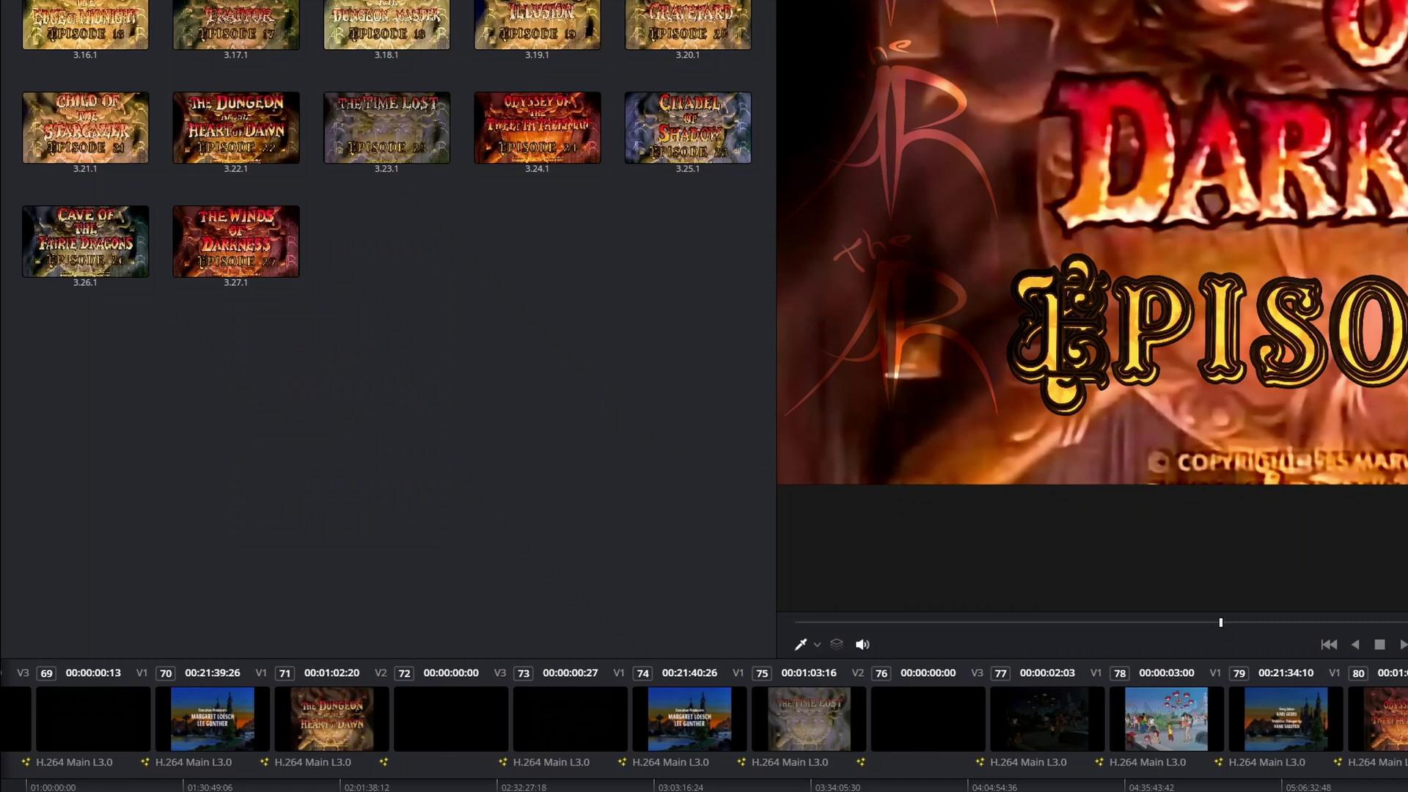
right_click(1052, 258)
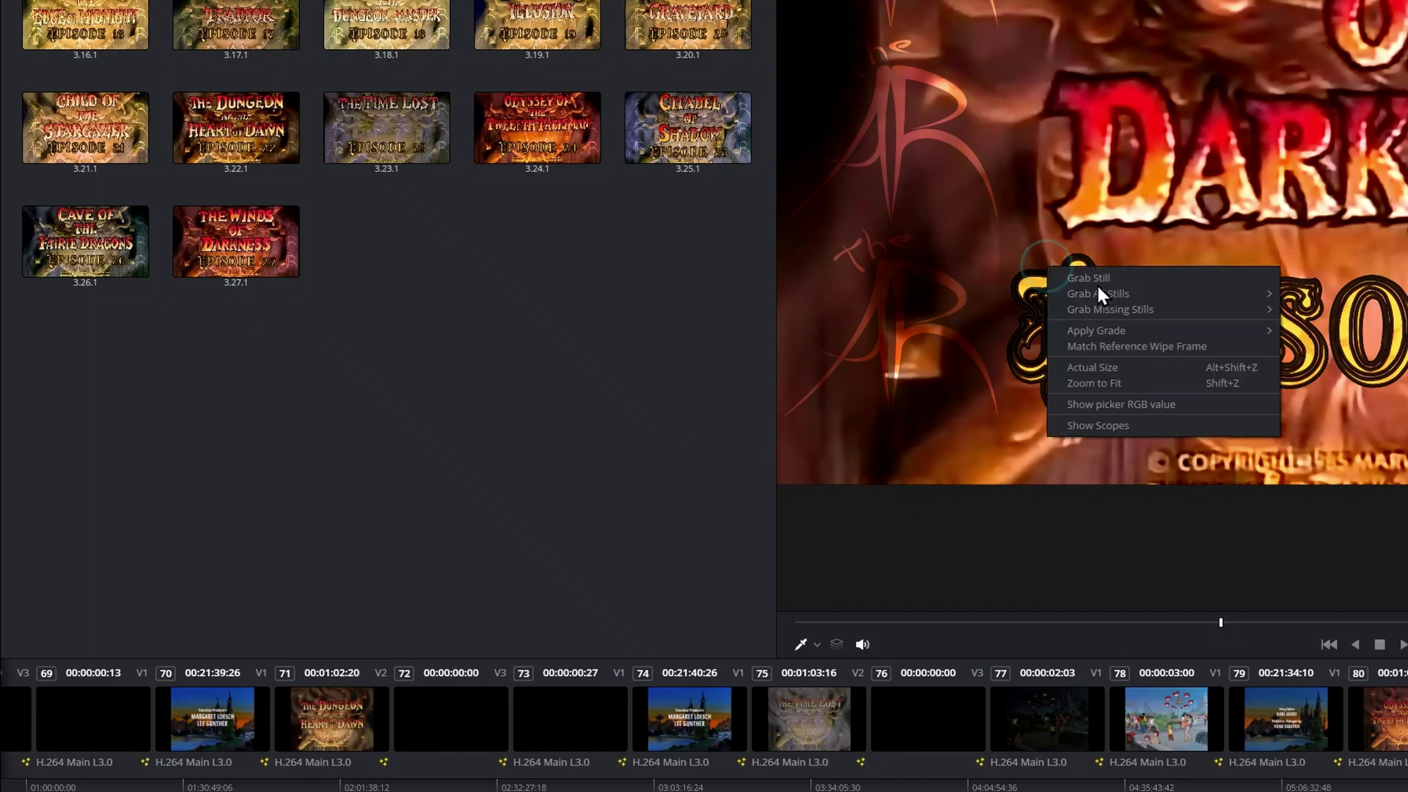
click(482, 380)
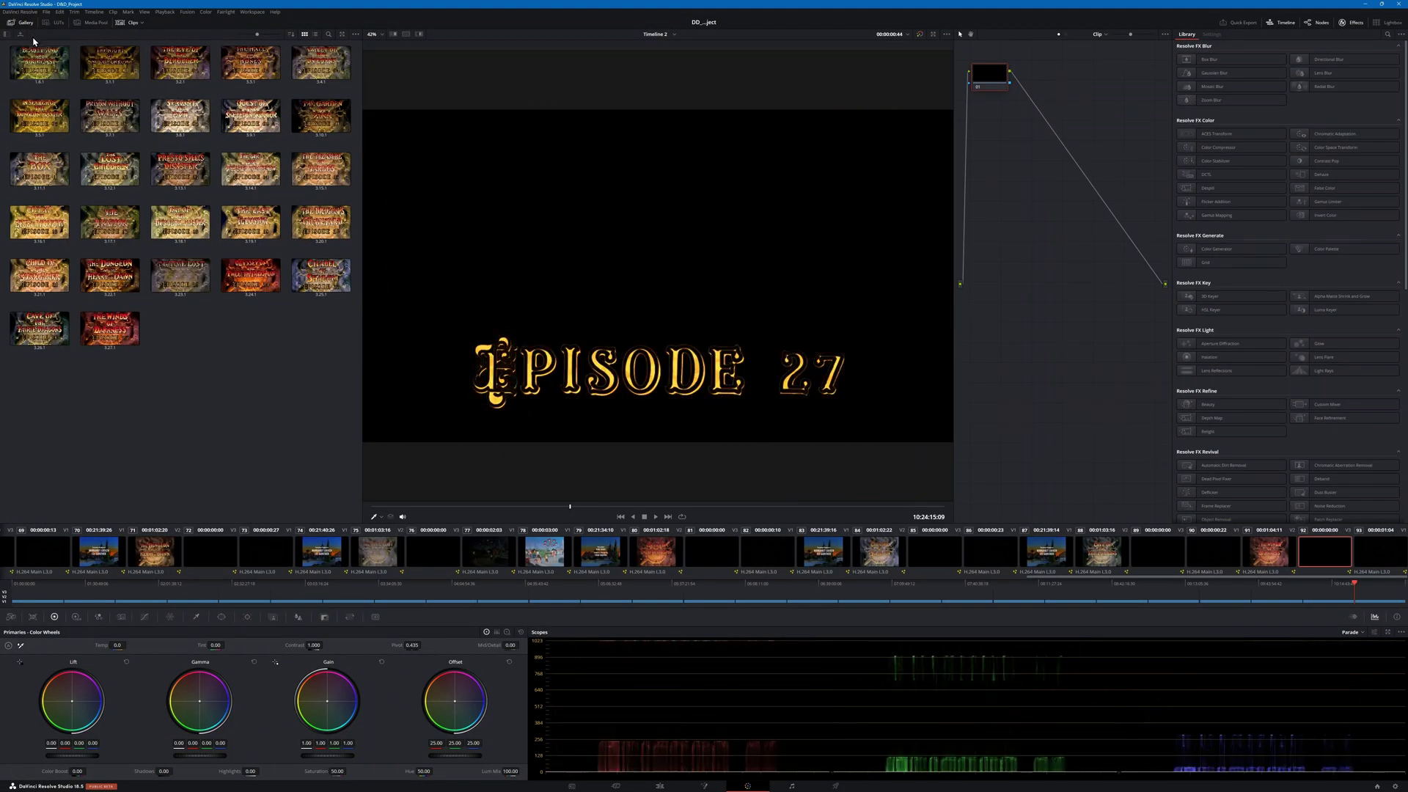
Step: Toggle the Gallery off and on, start exporting still 3.27.1, and choose JPEG as the file type
click(24, 23)
click(24, 24)
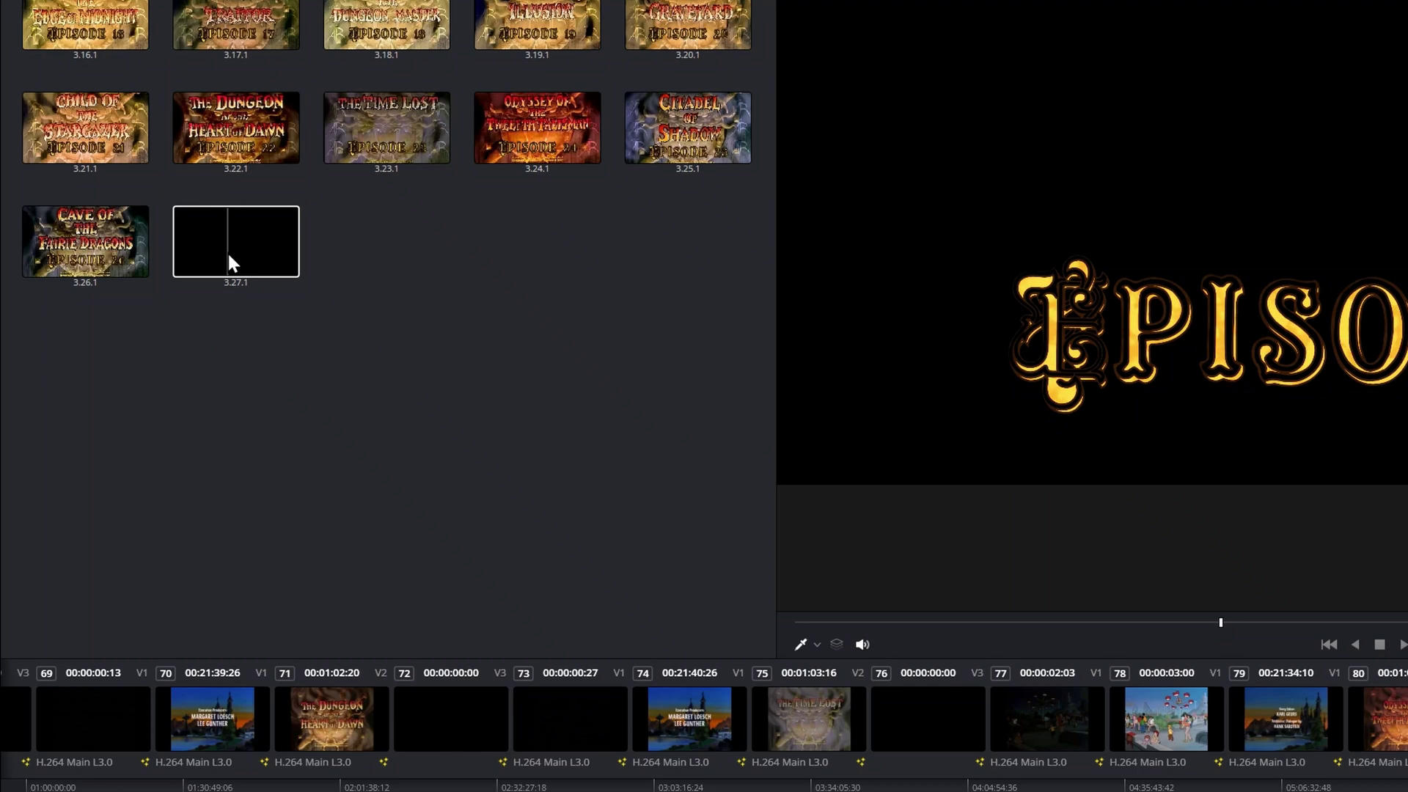
right_click(227, 254)
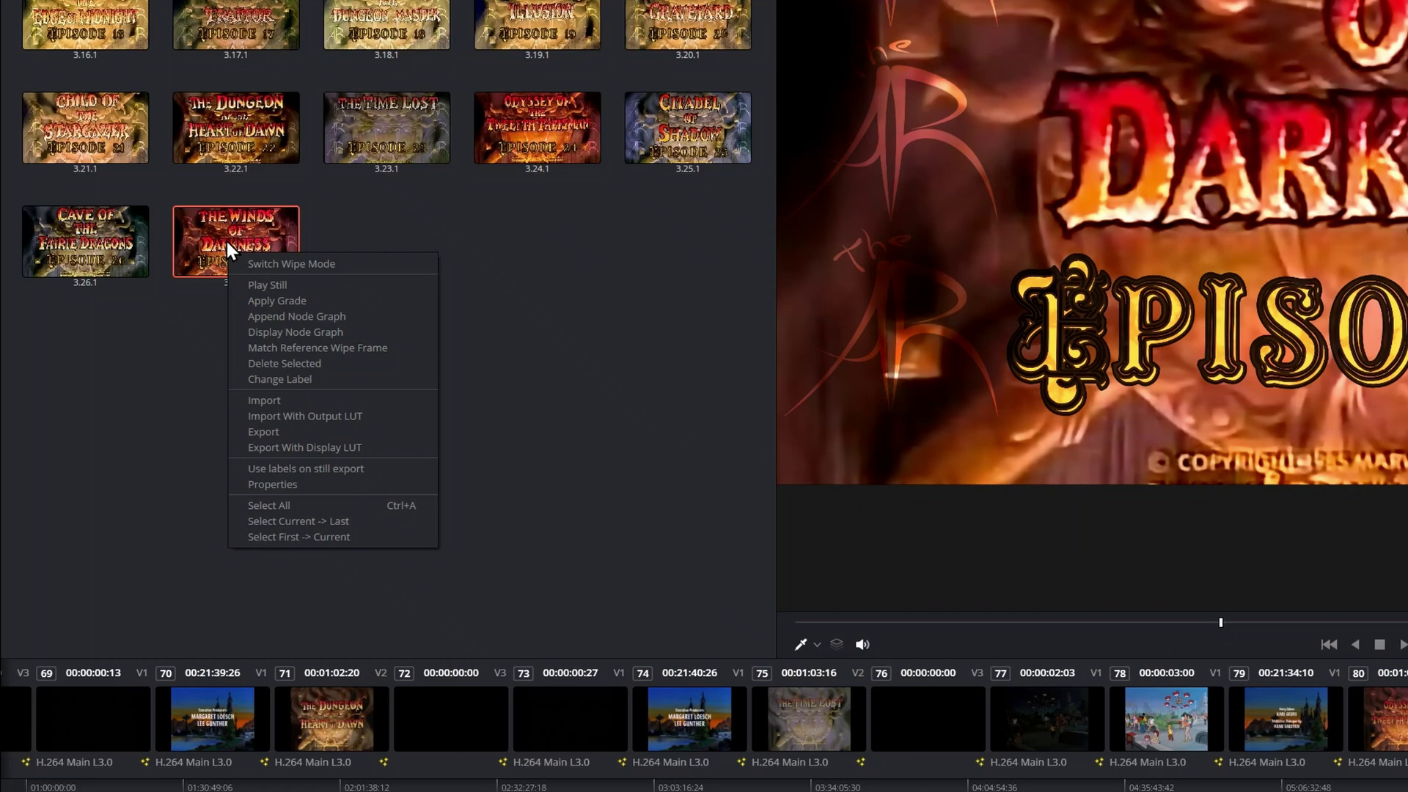
click(283, 431)
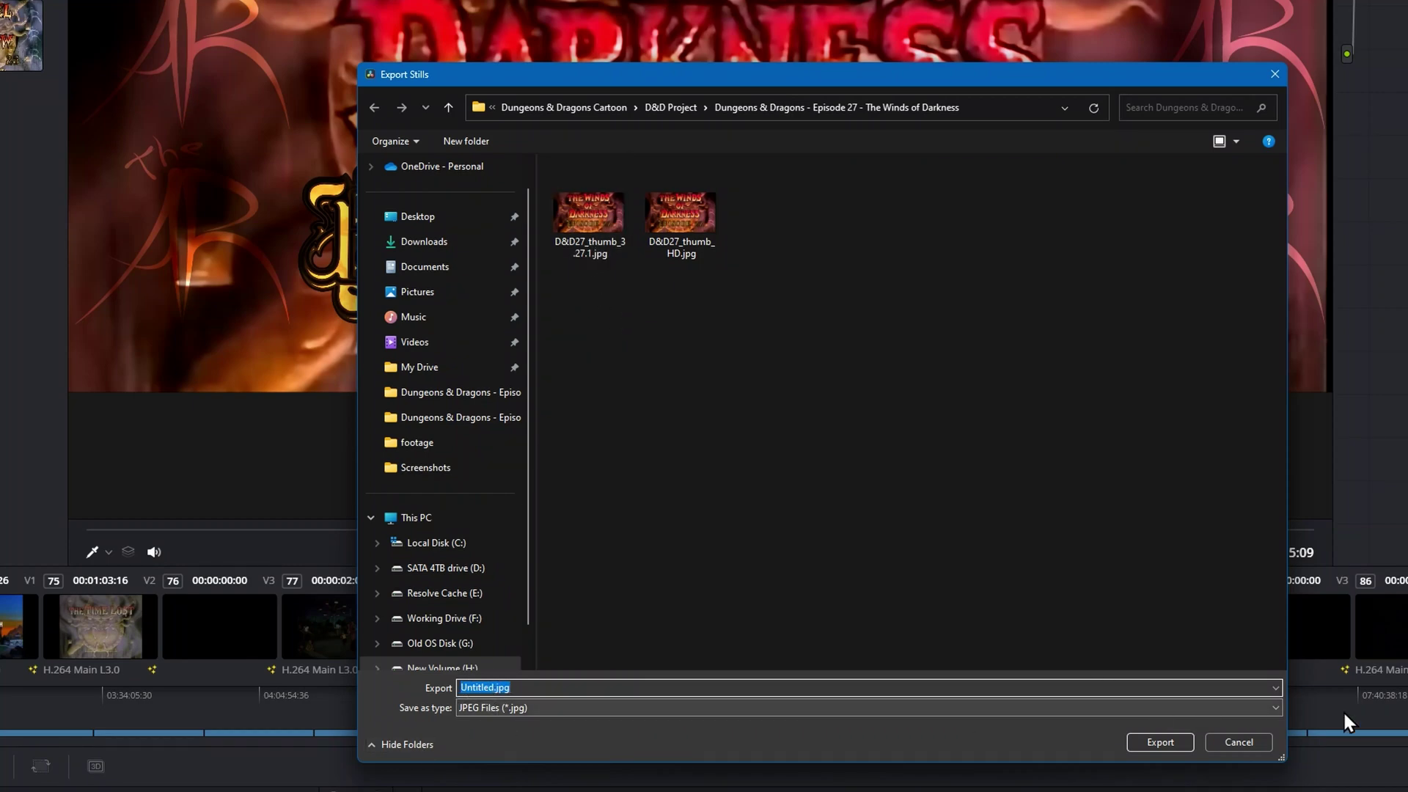
click(1274, 716)
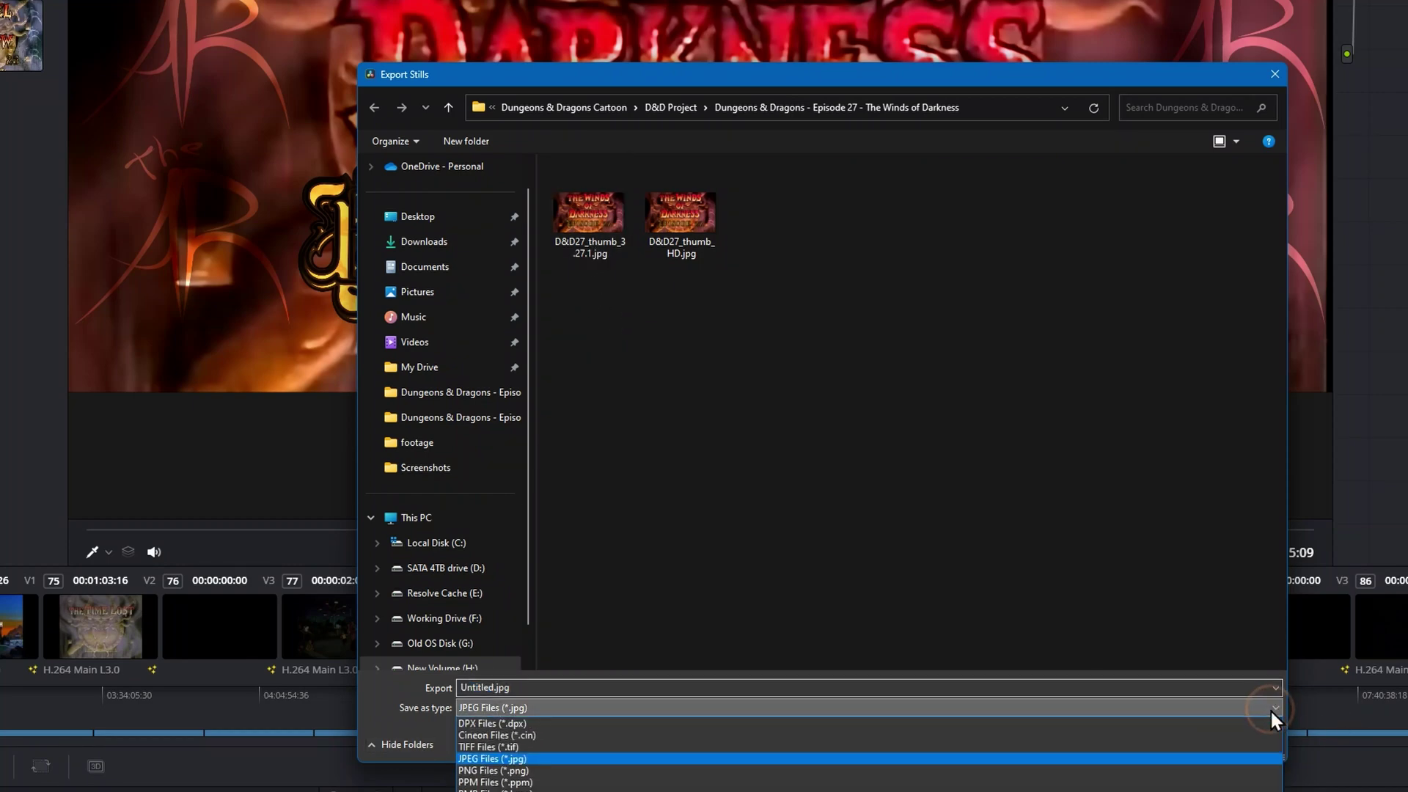
click(474, 760)
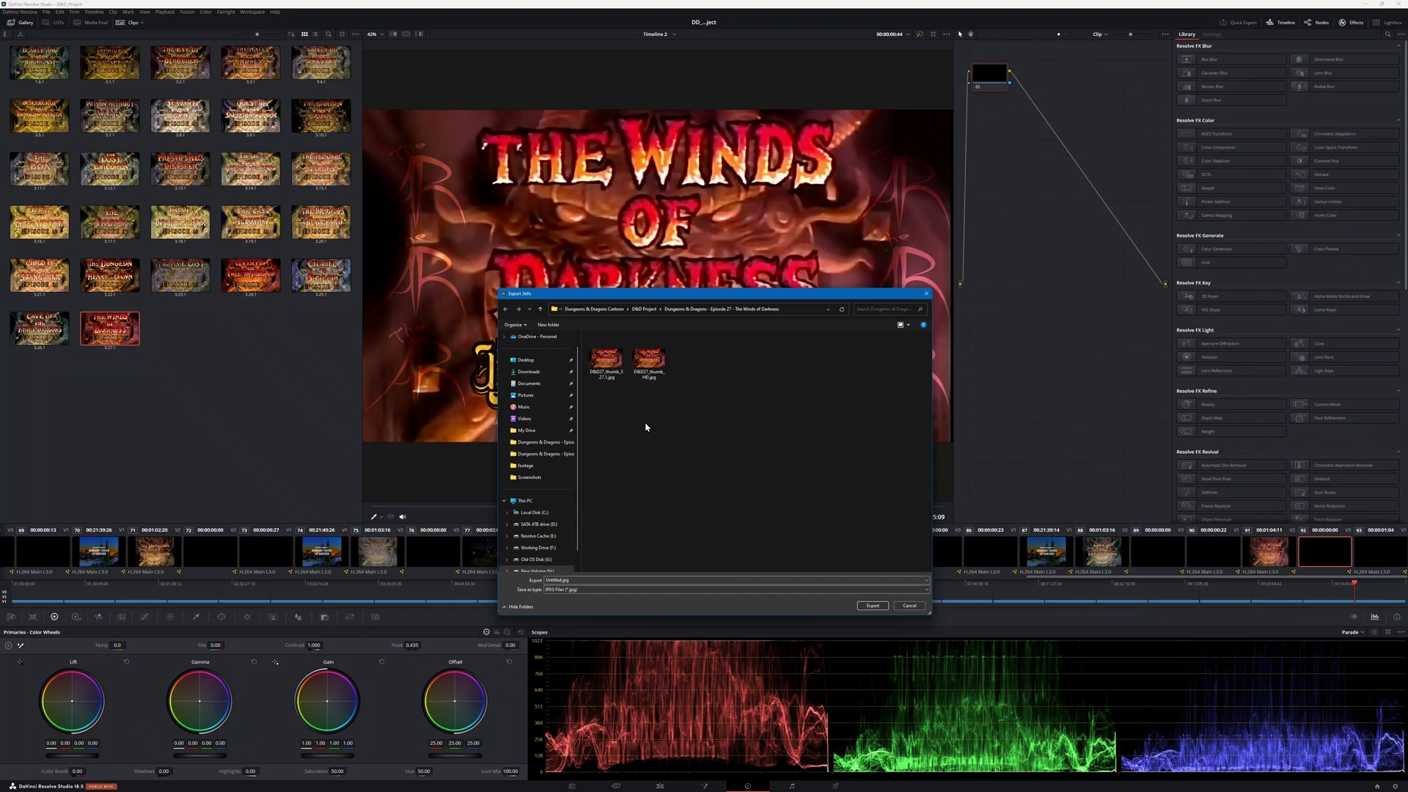
Step: Review the export file types, keep JPEG, inspect the existing Episode 27 thumbnail files, and cancel the export
click(927, 590)
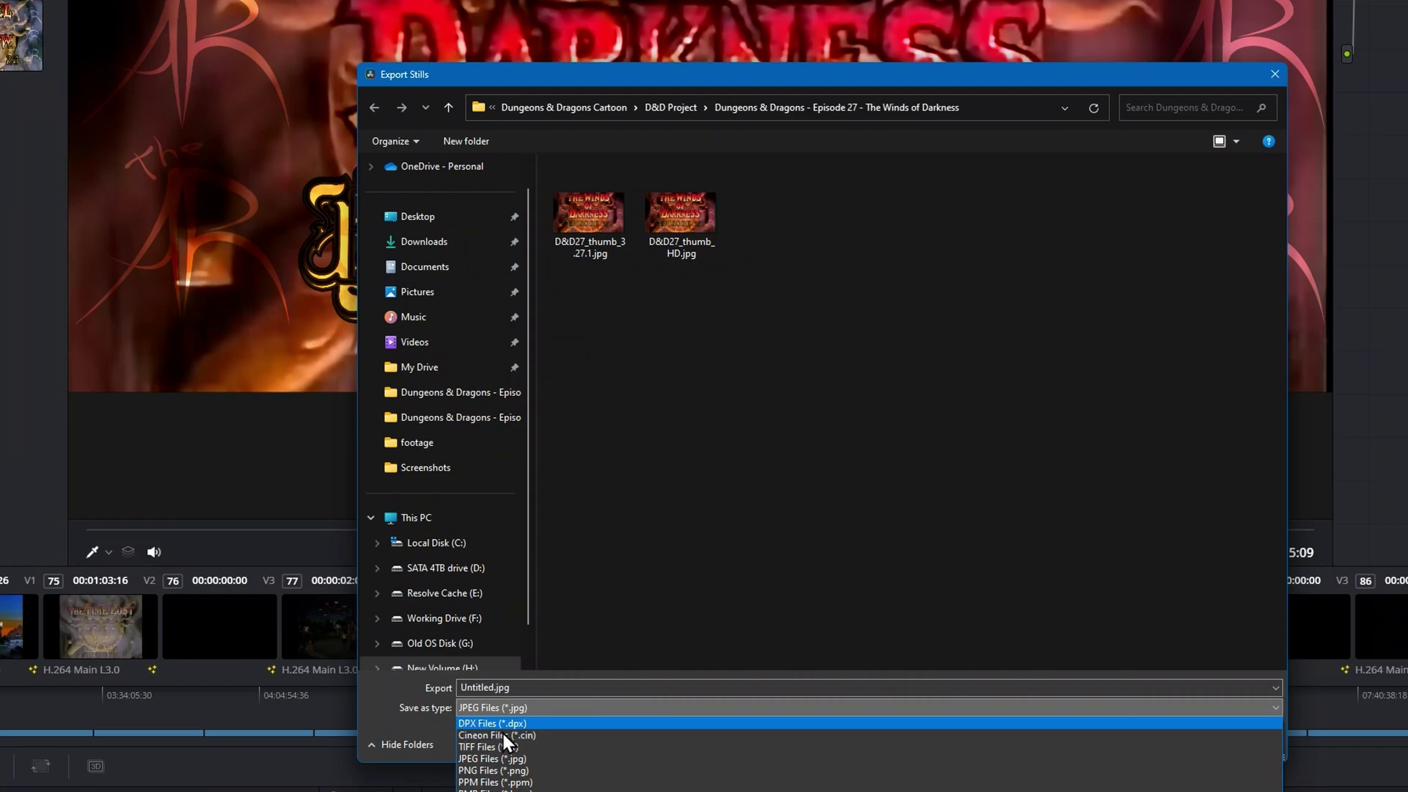
click(501, 758)
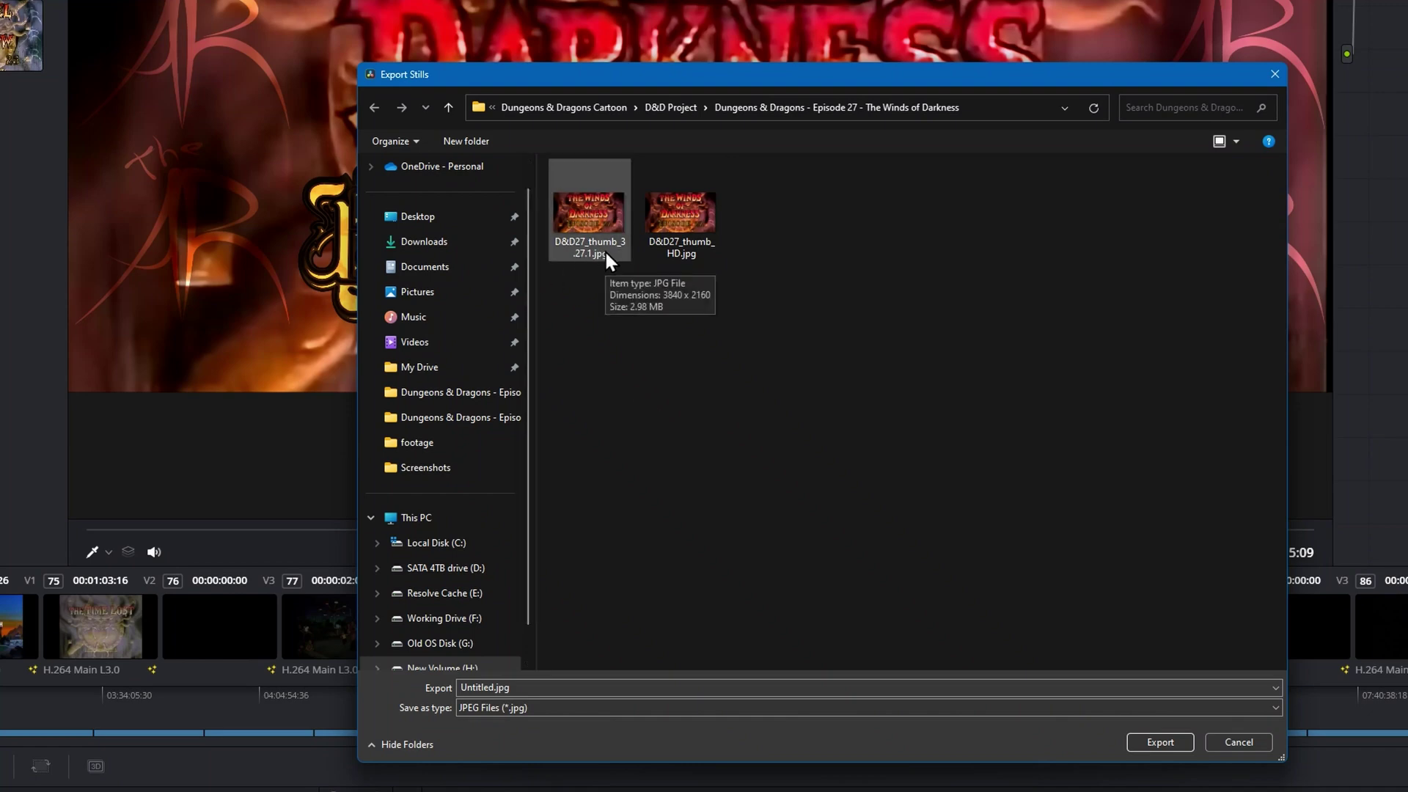
click(1054, 456)
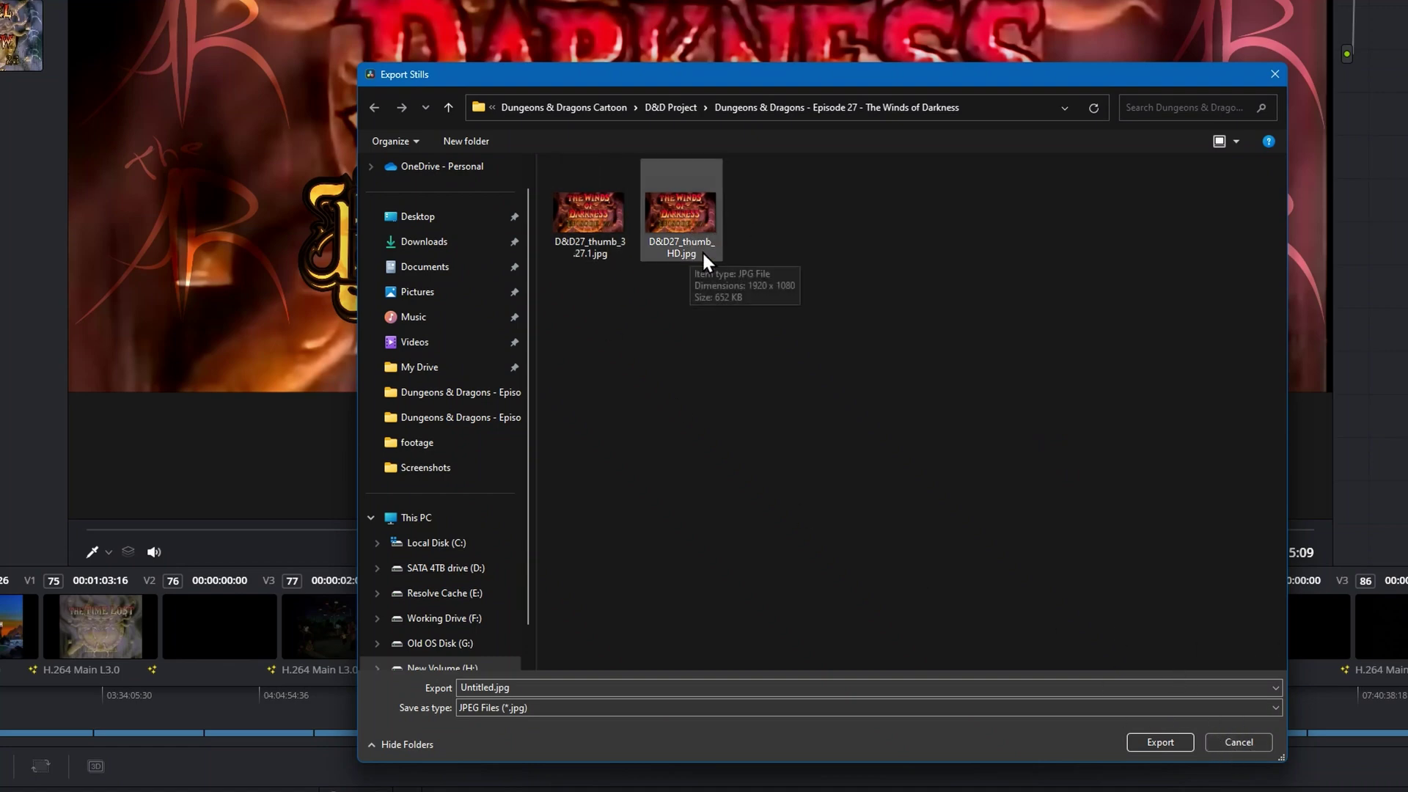
click(1241, 741)
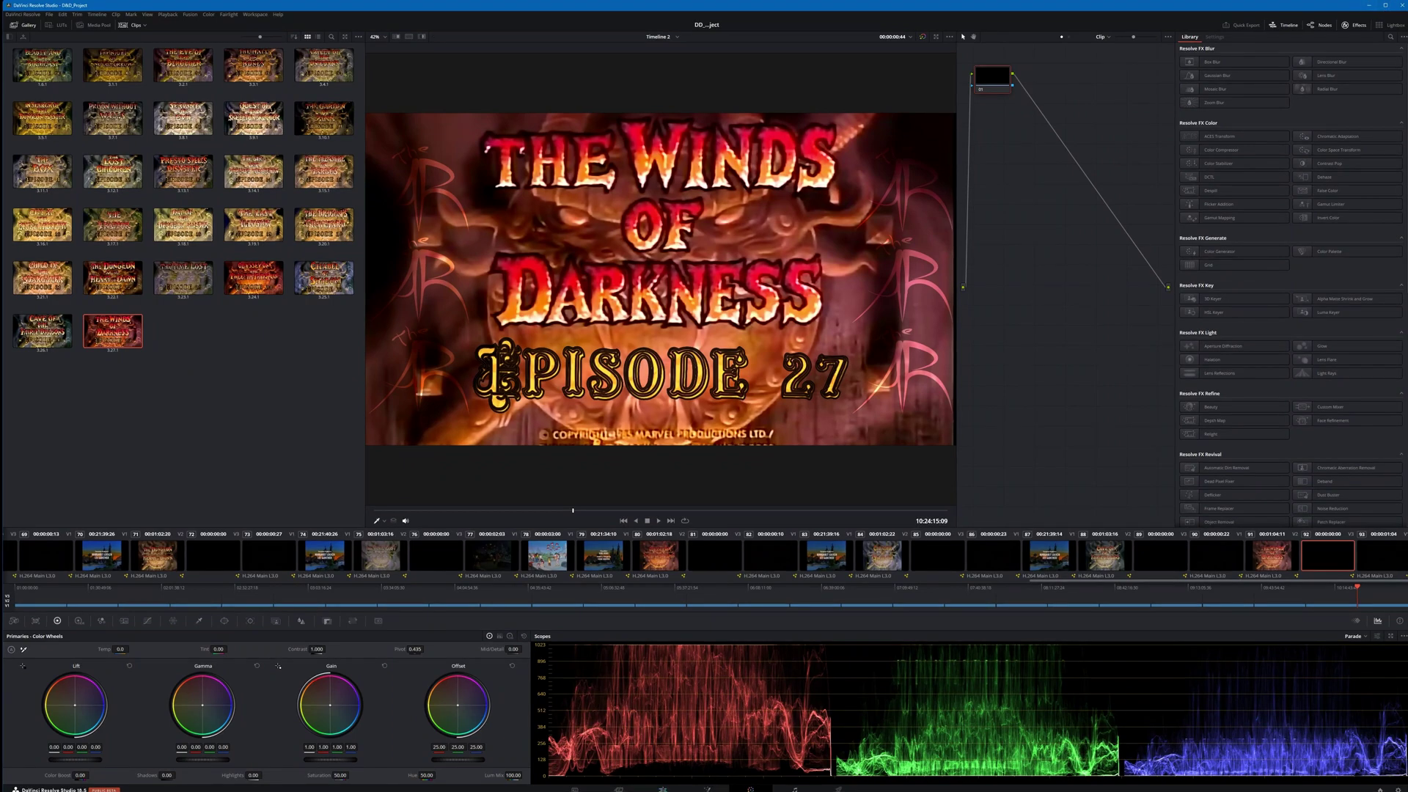
Step: Reduce the DaVinci Resolve window from full size and launch Affinity Photo 2
drag(299, 5, 412, 23)
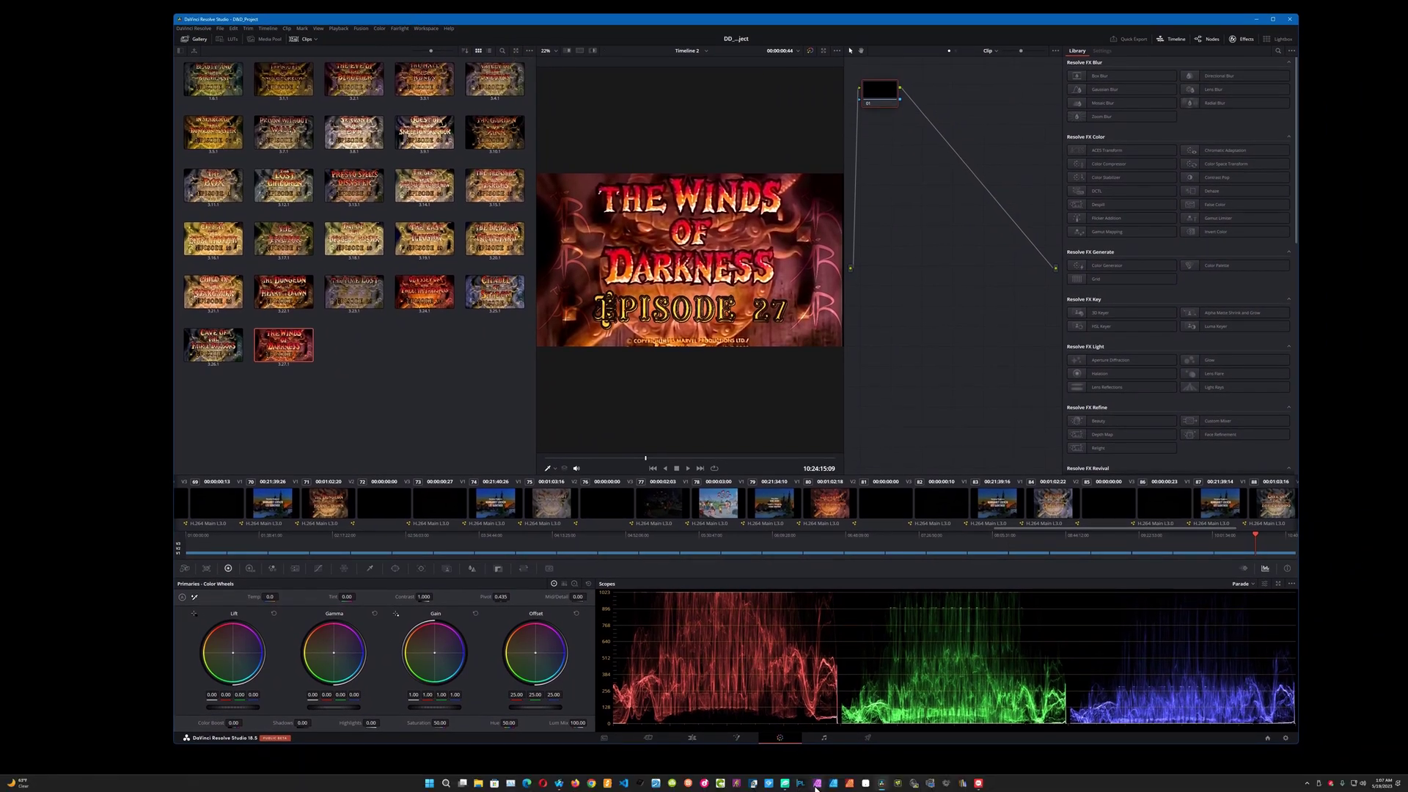
click(817, 783)
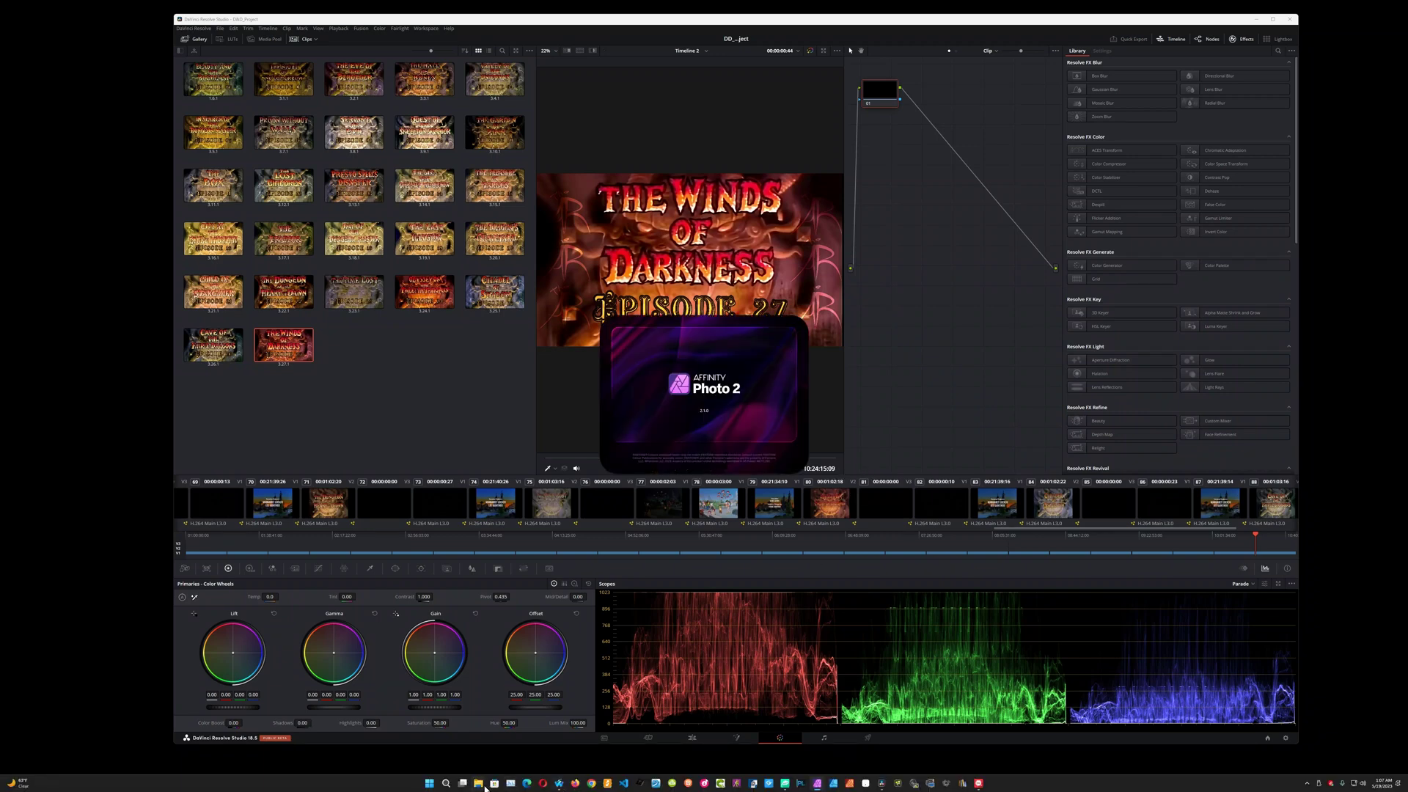
Step: In File Explorer, browse New Volume (H:) to the D&D Project's Episode 27 folder and open D&D27_thumb_3.27.1.jpg in Affinity Photo
click(480, 787)
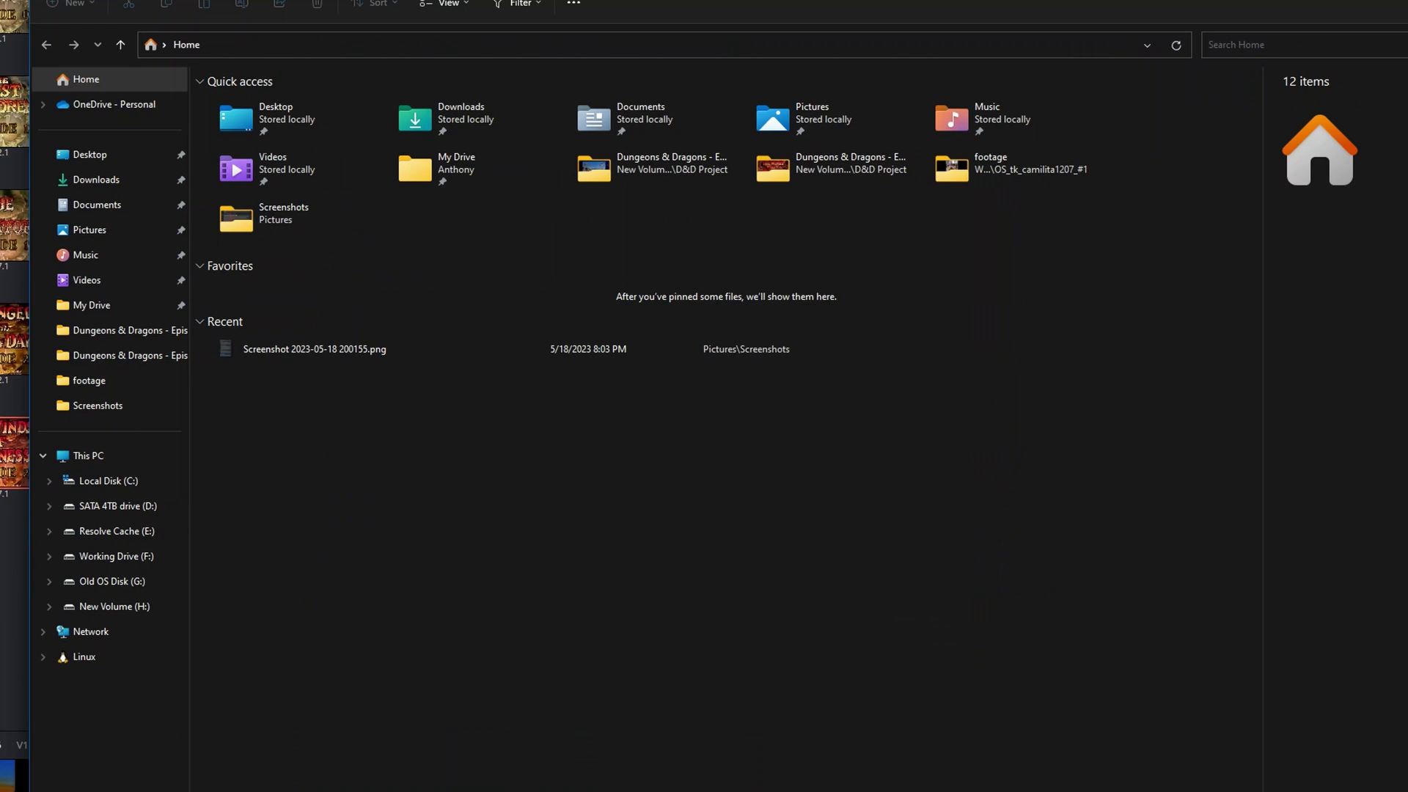
click(114, 611)
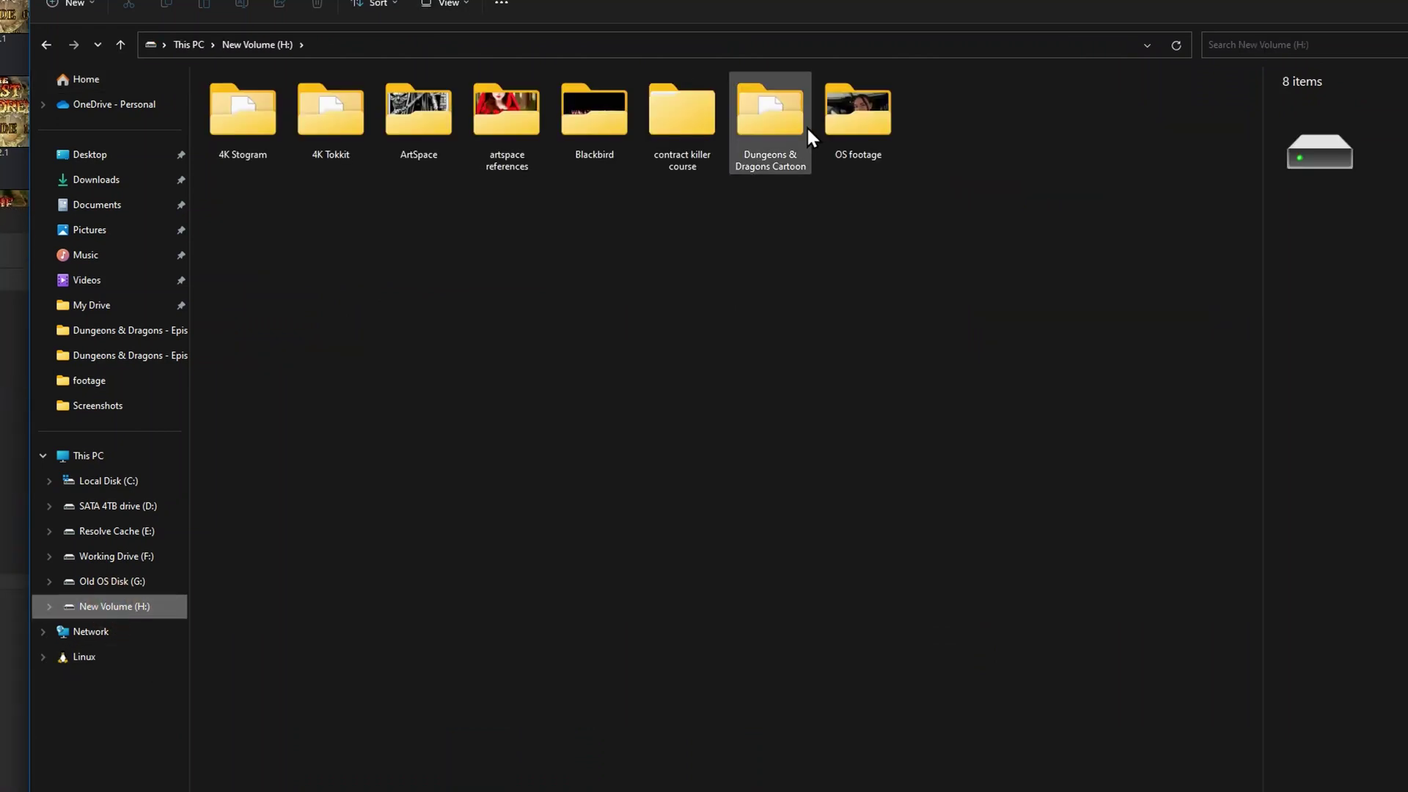
double_click(772, 107)
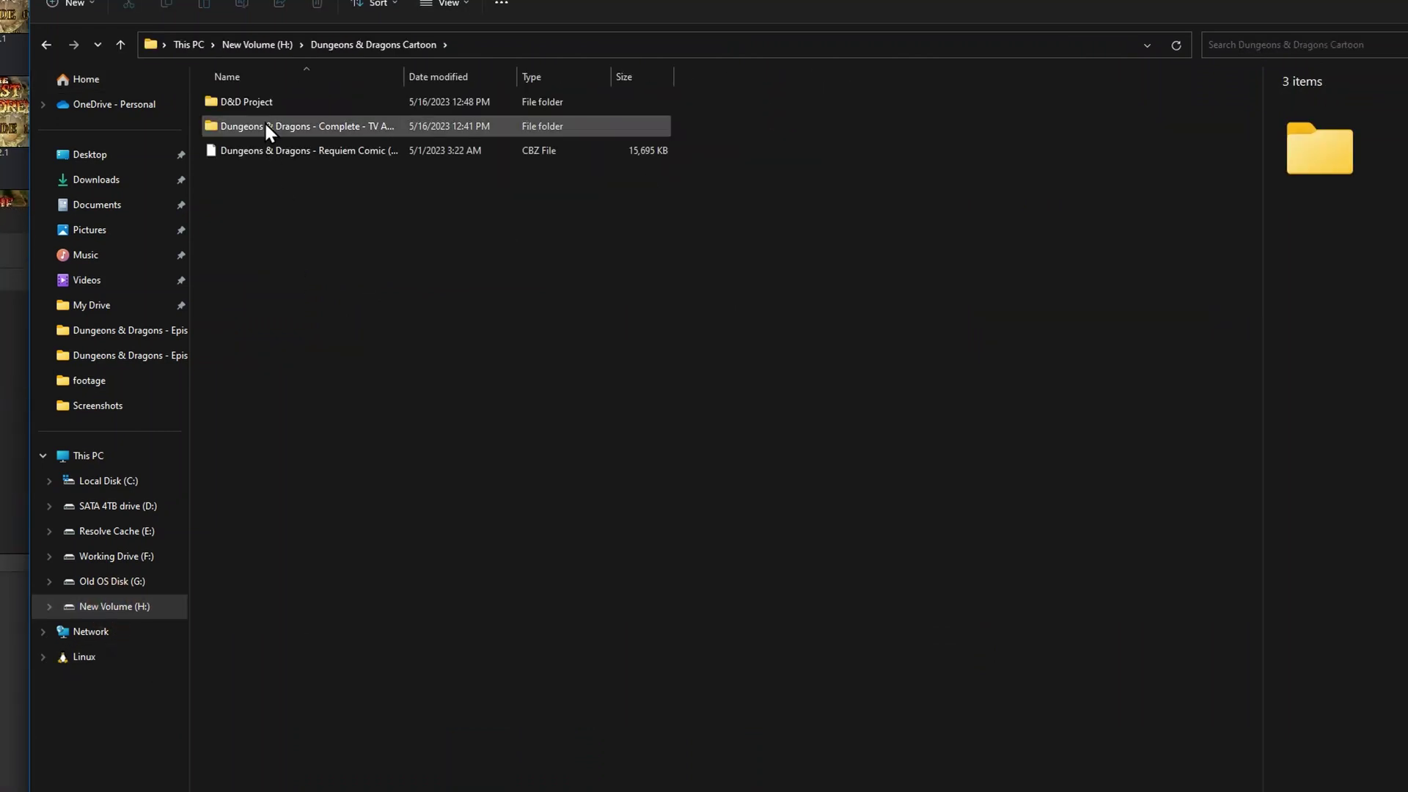
double_click(248, 104)
double_click(318, 739)
drag(506, 6, 1251, 229)
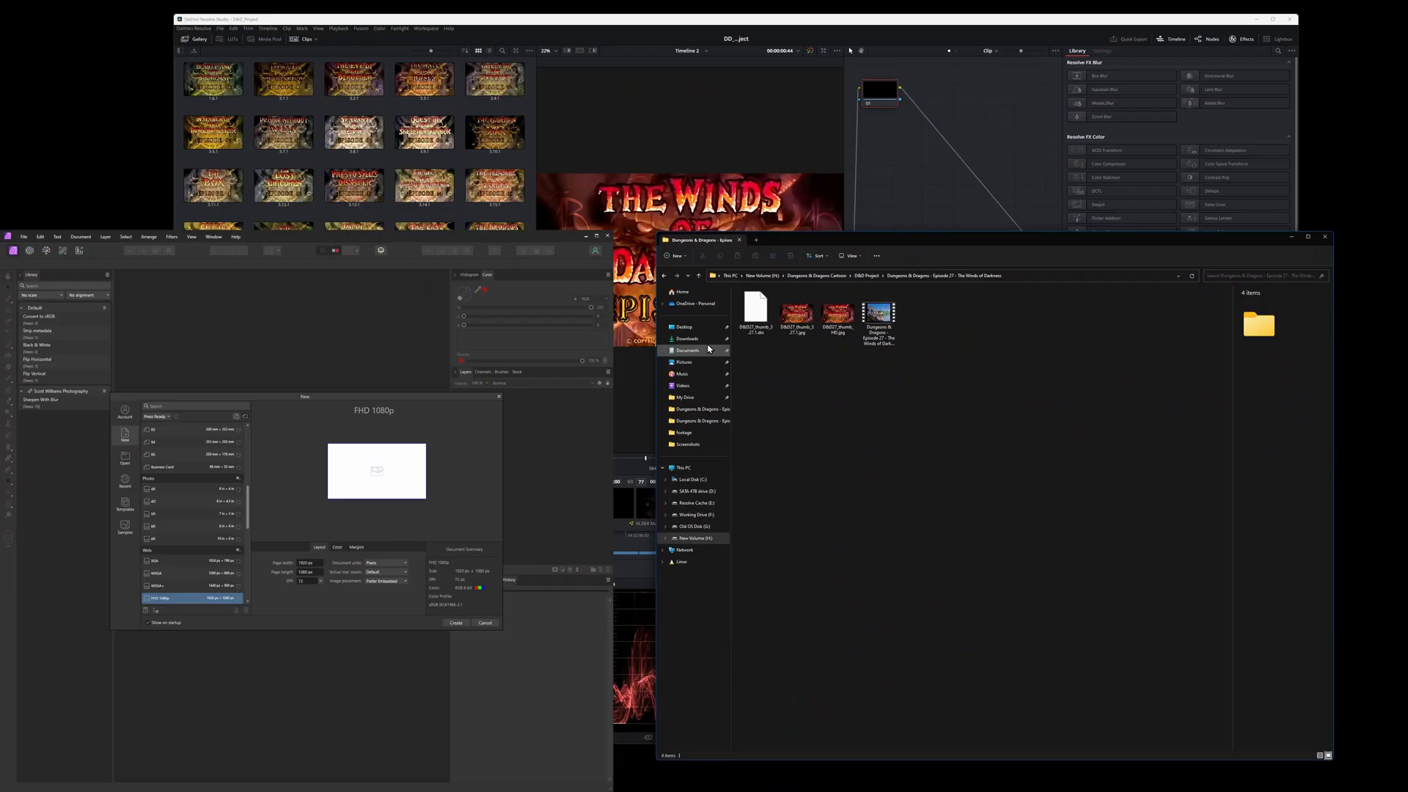
click(1094, 385)
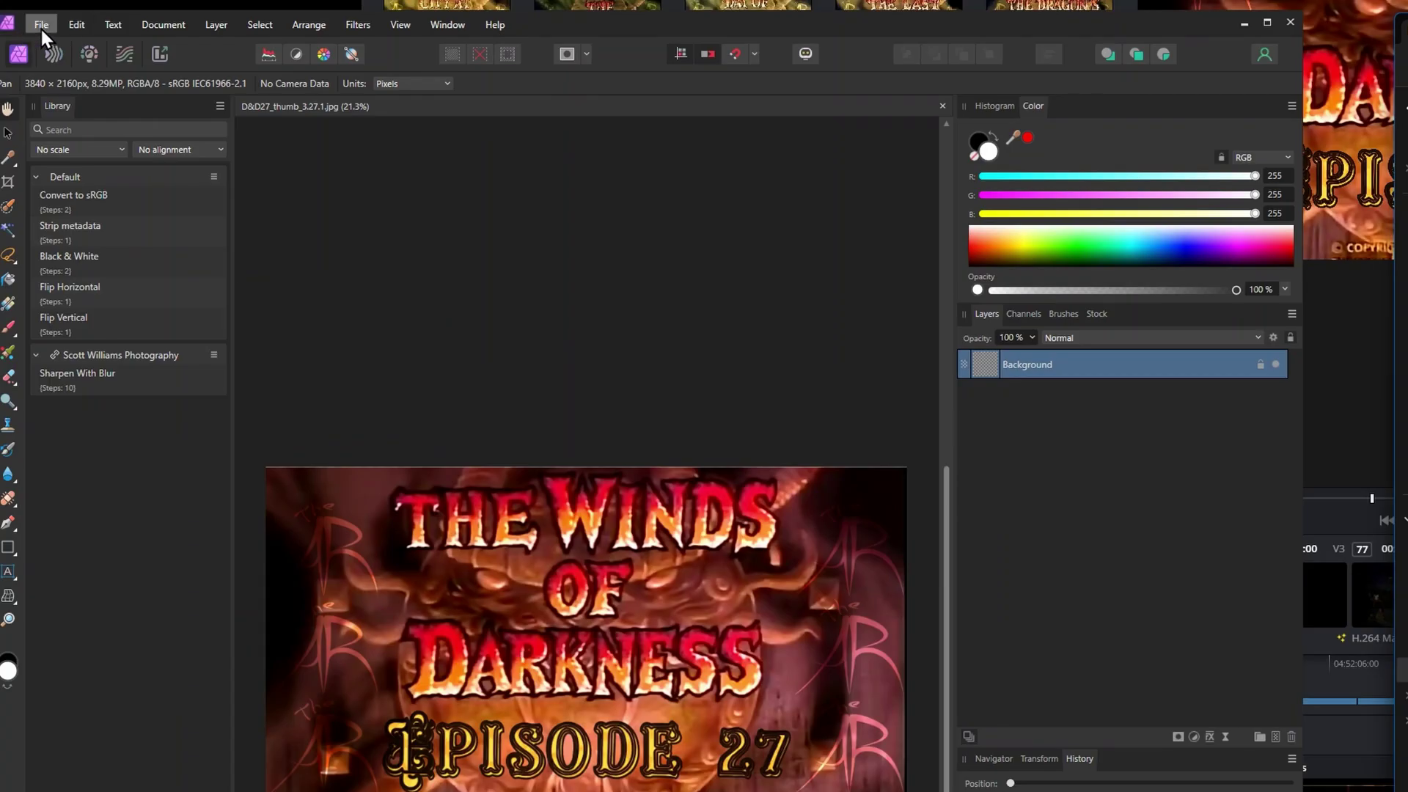
Step: Set up a JPEG export of the thumbnail at 1920 × 1080 px with quality 95, proceed to file saving, and cancel it
click(24, 237)
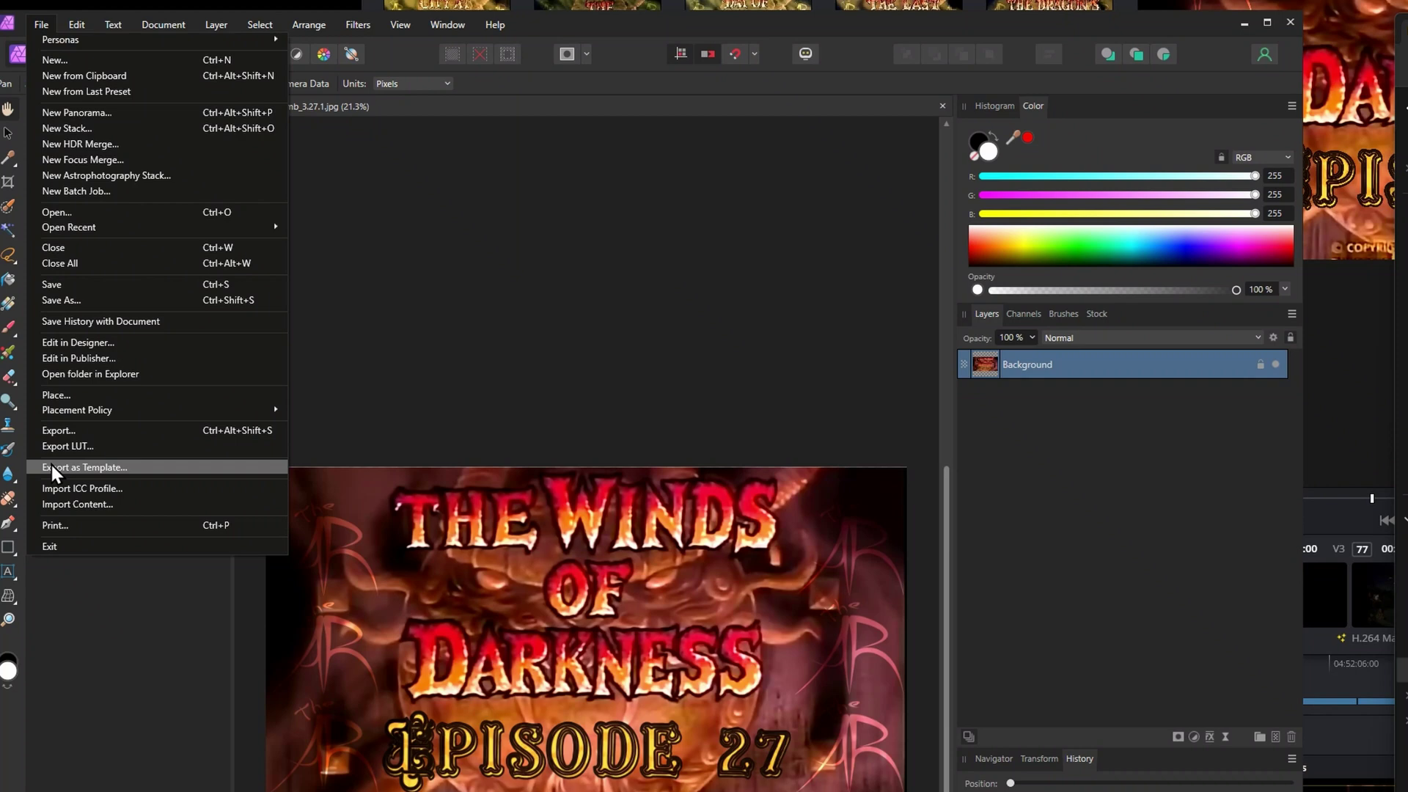
click(63, 431)
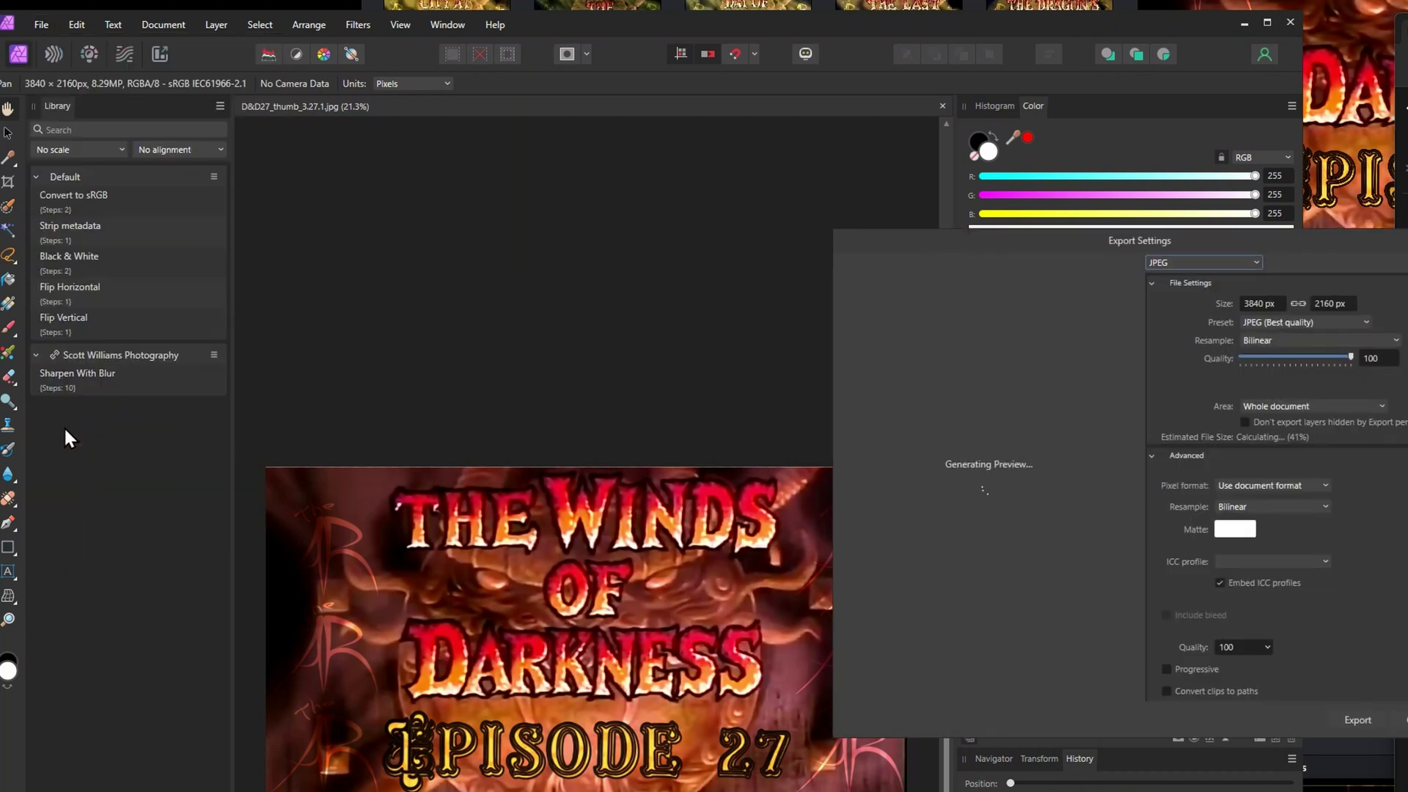
click(1325, 301)
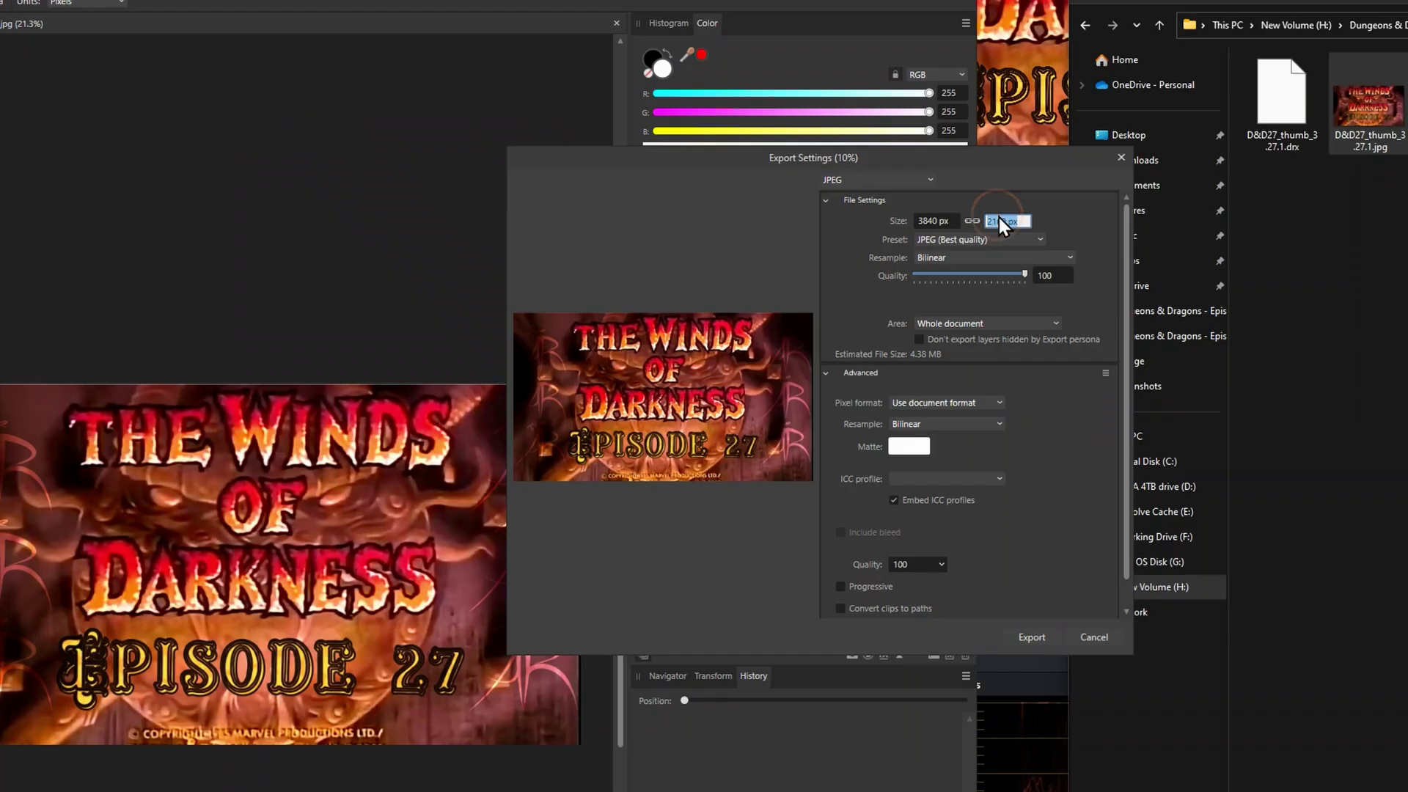
text(1080)
key(Return)
click(1053, 275)
text(95)
click(1058, 495)
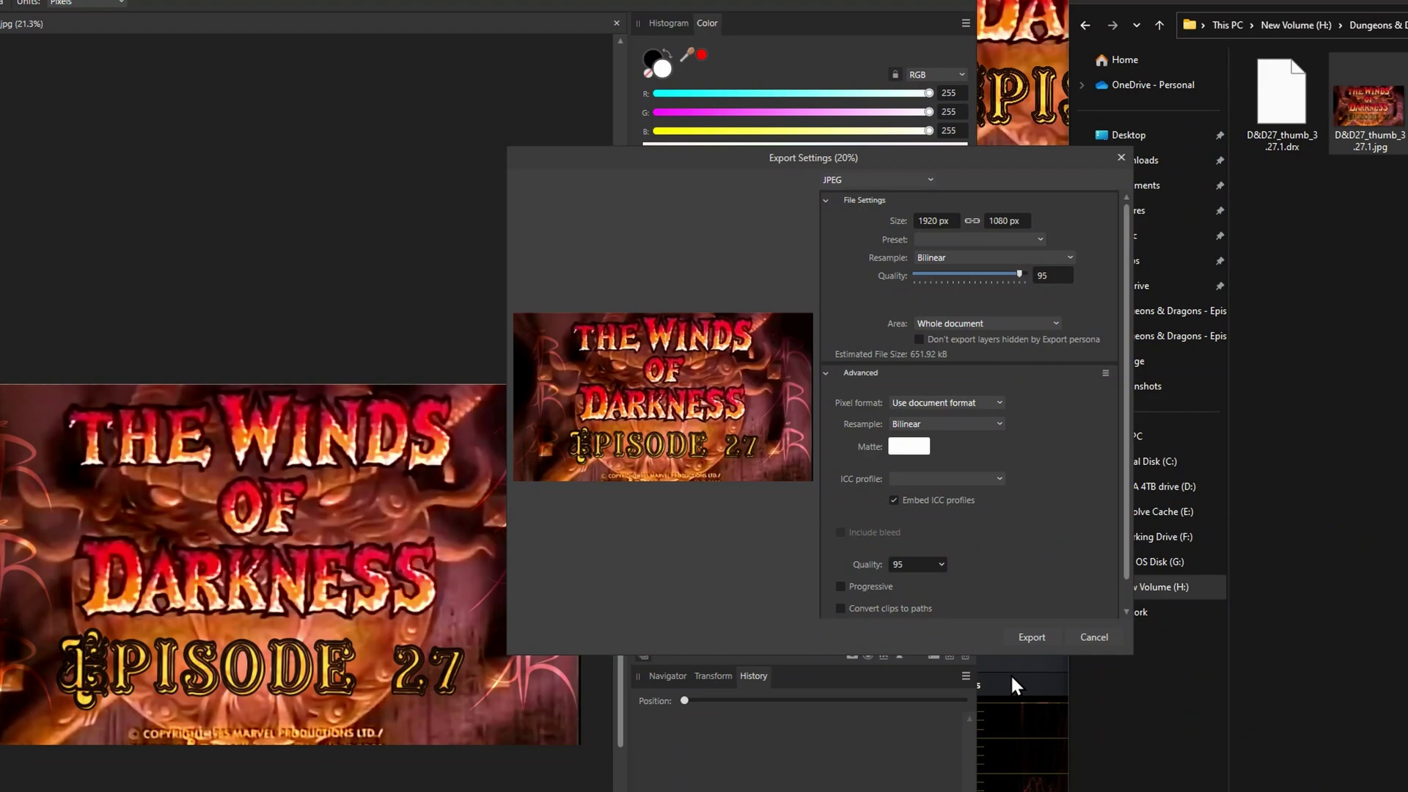
click(1030, 637)
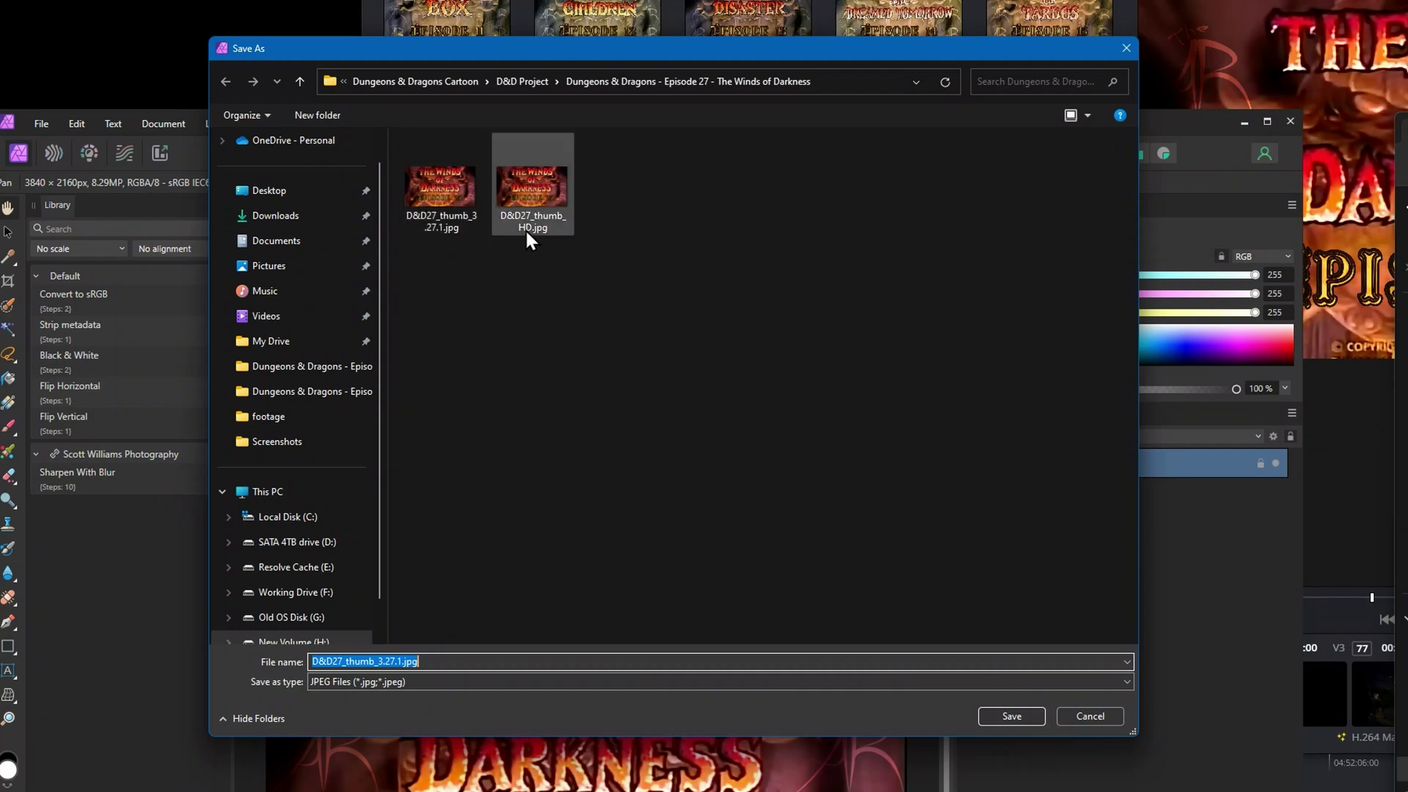
click(1090, 715)
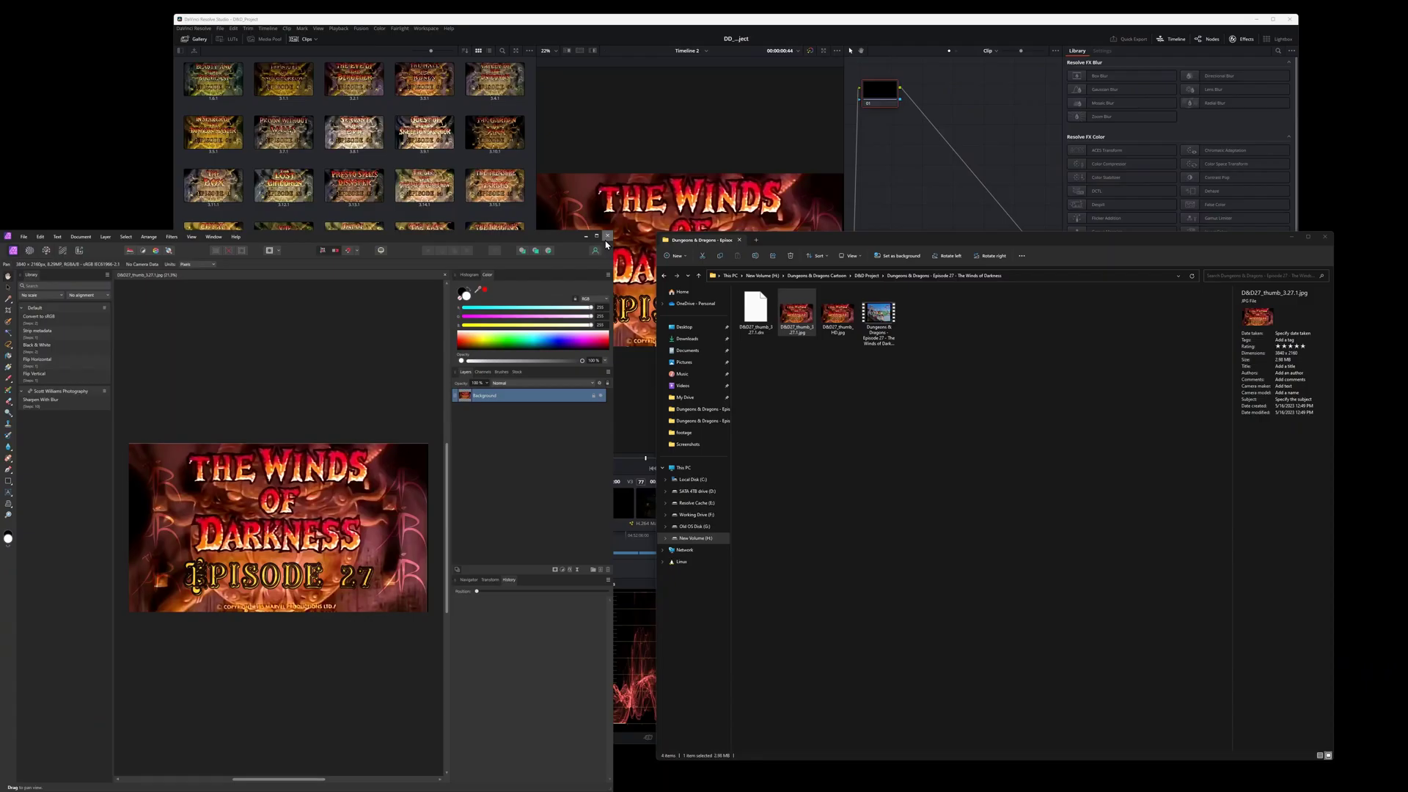
Step: Close Affinity Photo and compare the file details of D&D27_thumb_HD.jpg and D&D27_thumb_3.27.1.jpg in the Episode 27 folder
click(607, 236)
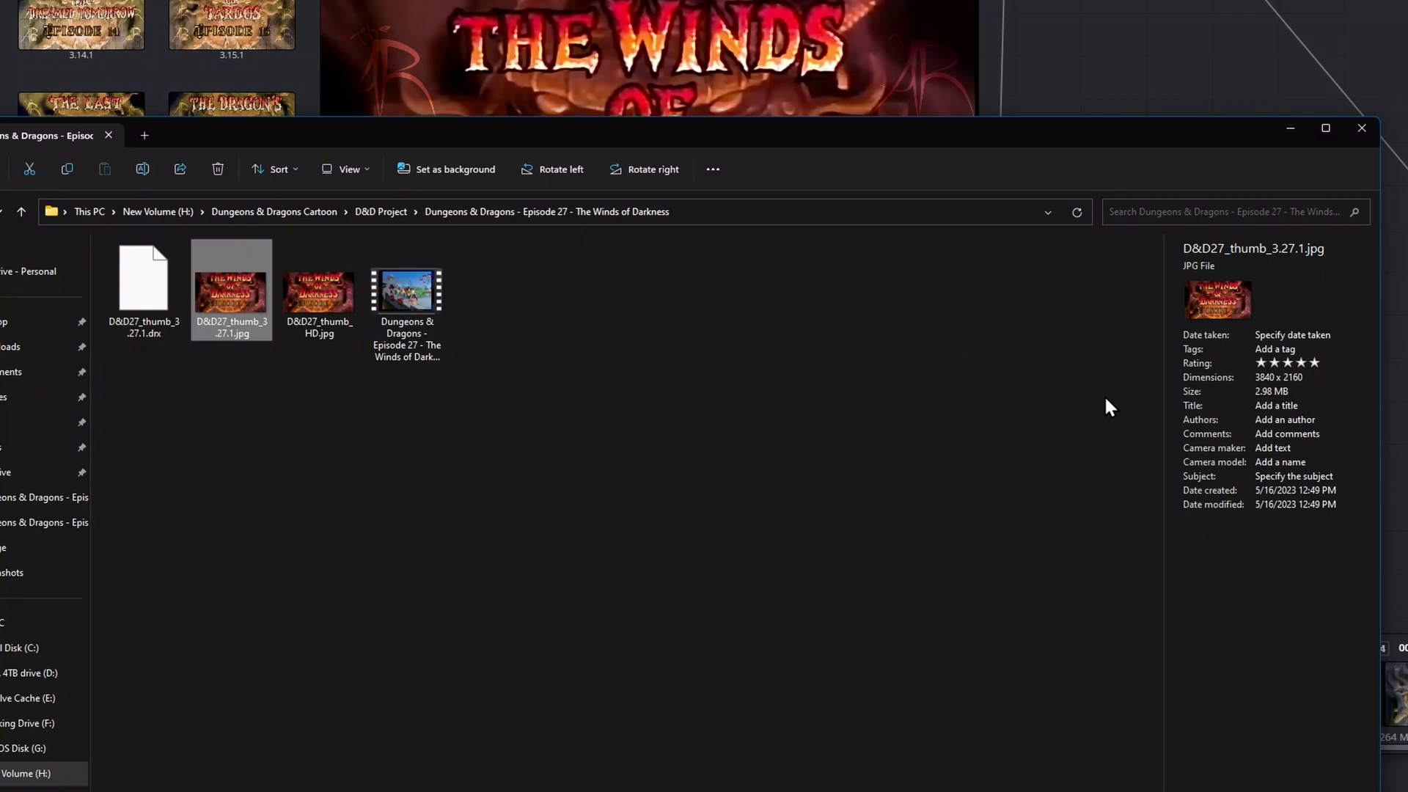
click(317, 304)
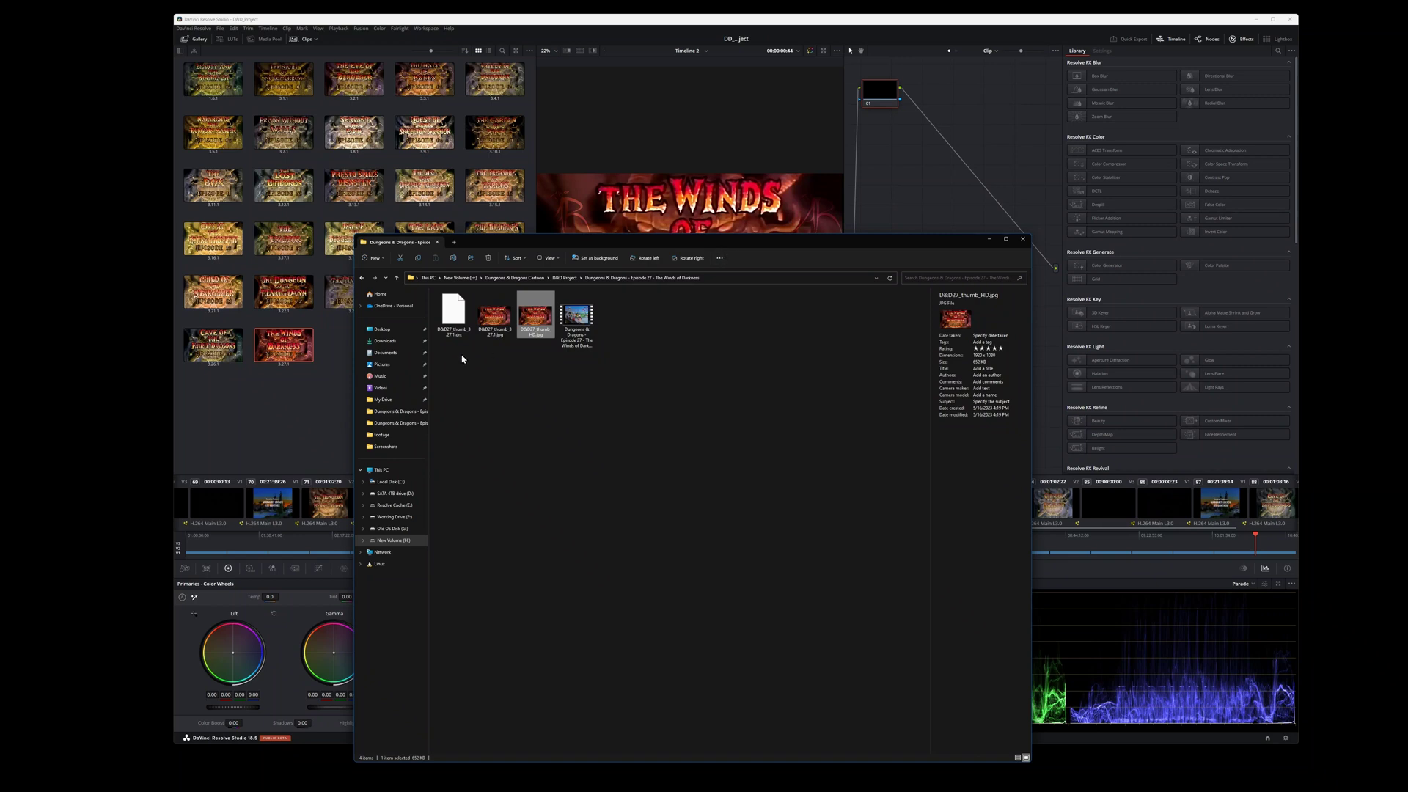
click(494, 315)
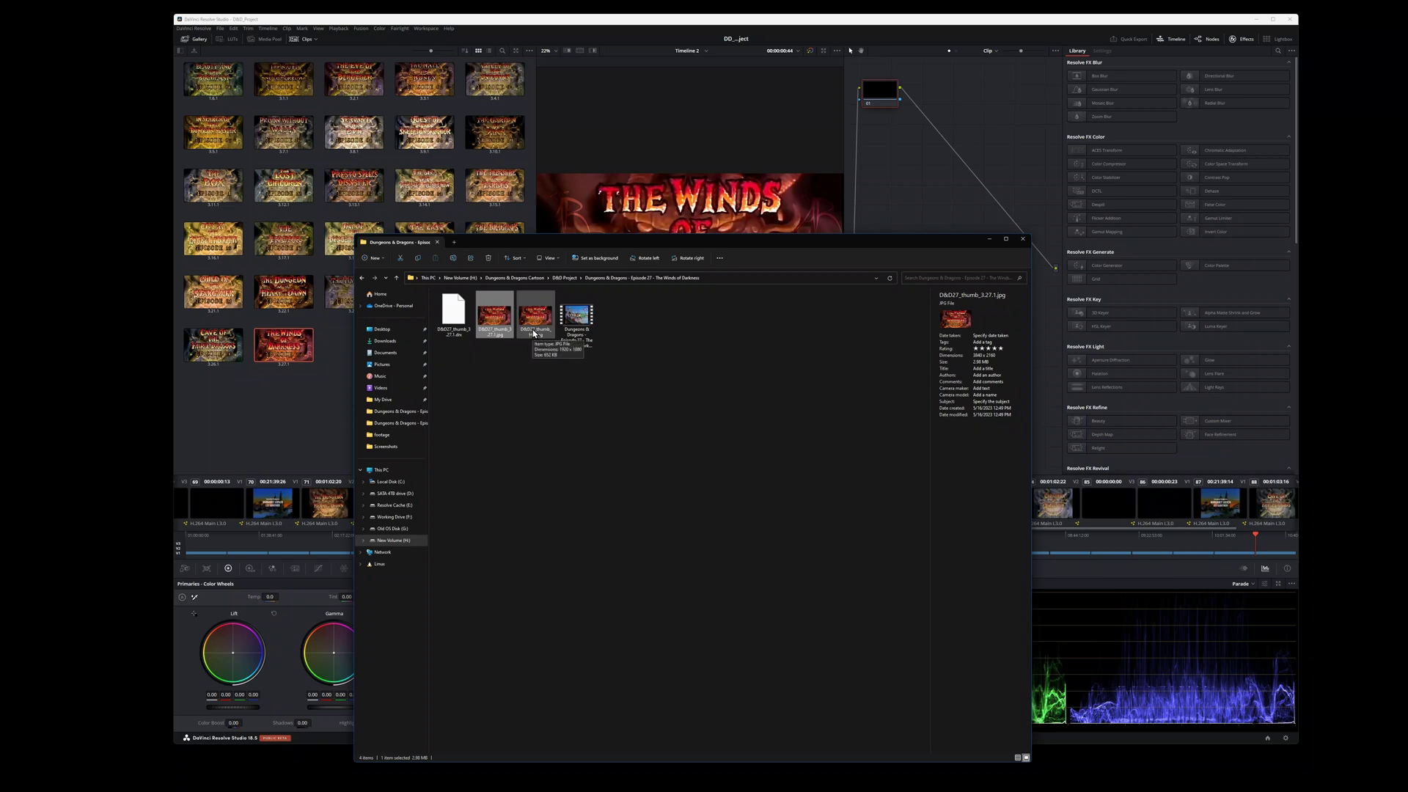
drag(641, 242, 757, 267)
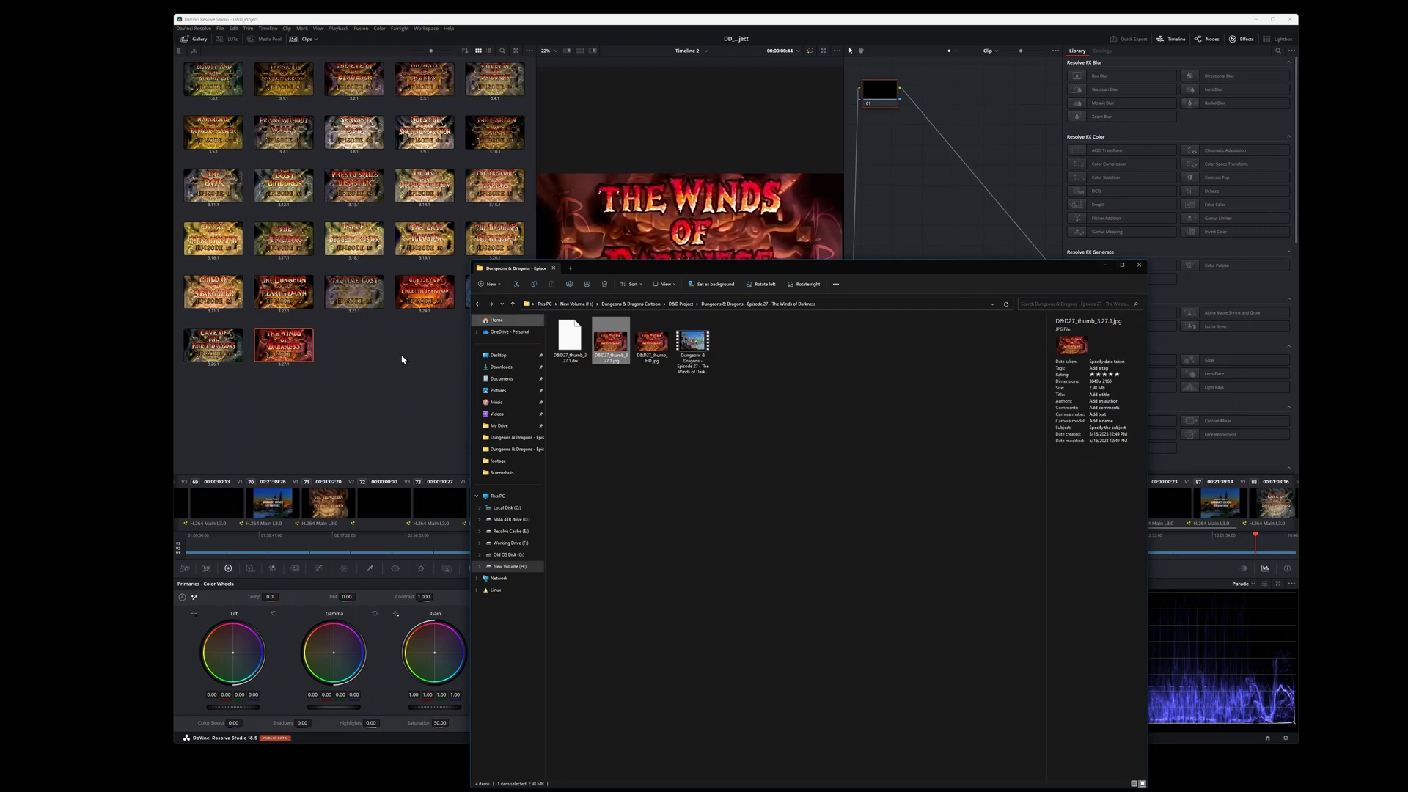
Step: Bring DaVinci Resolve back to full size on the Edit page and move the playhead to the end of the timeline
double_click(616, 17)
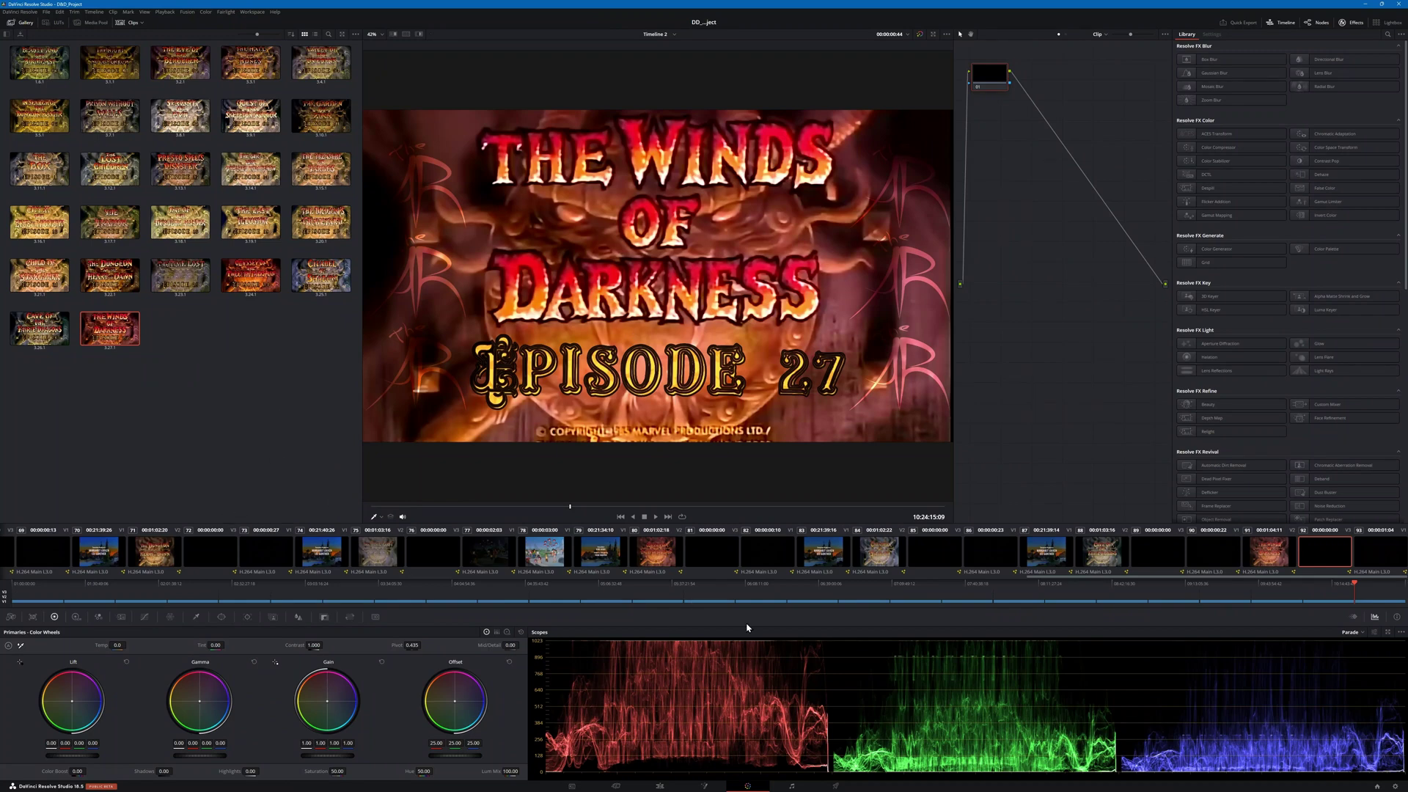
click(660, 785)
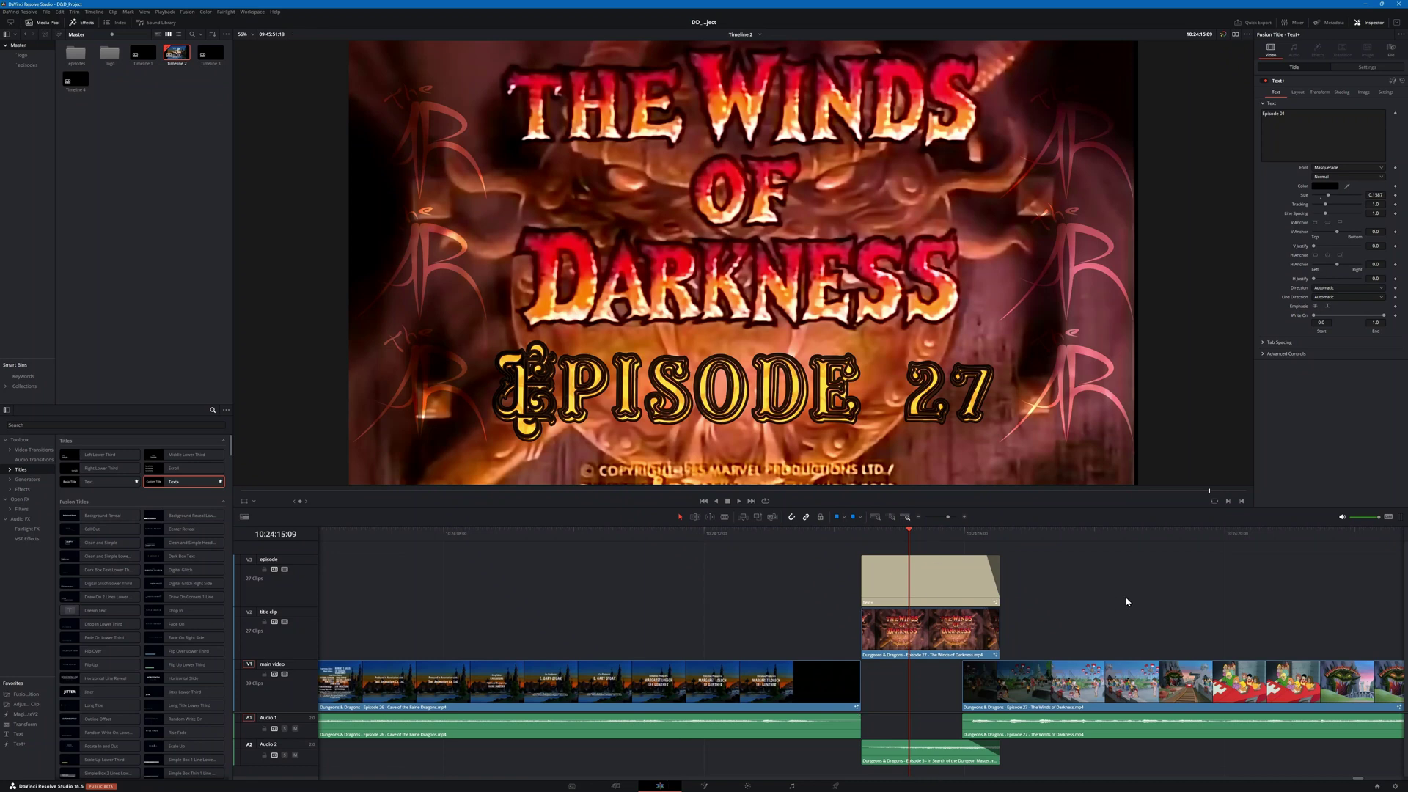
scroll(1103, 597, down, 5)
scroll(997, 588, right, 3)
click(950, 534)
scroll(949, 588, down, 5)
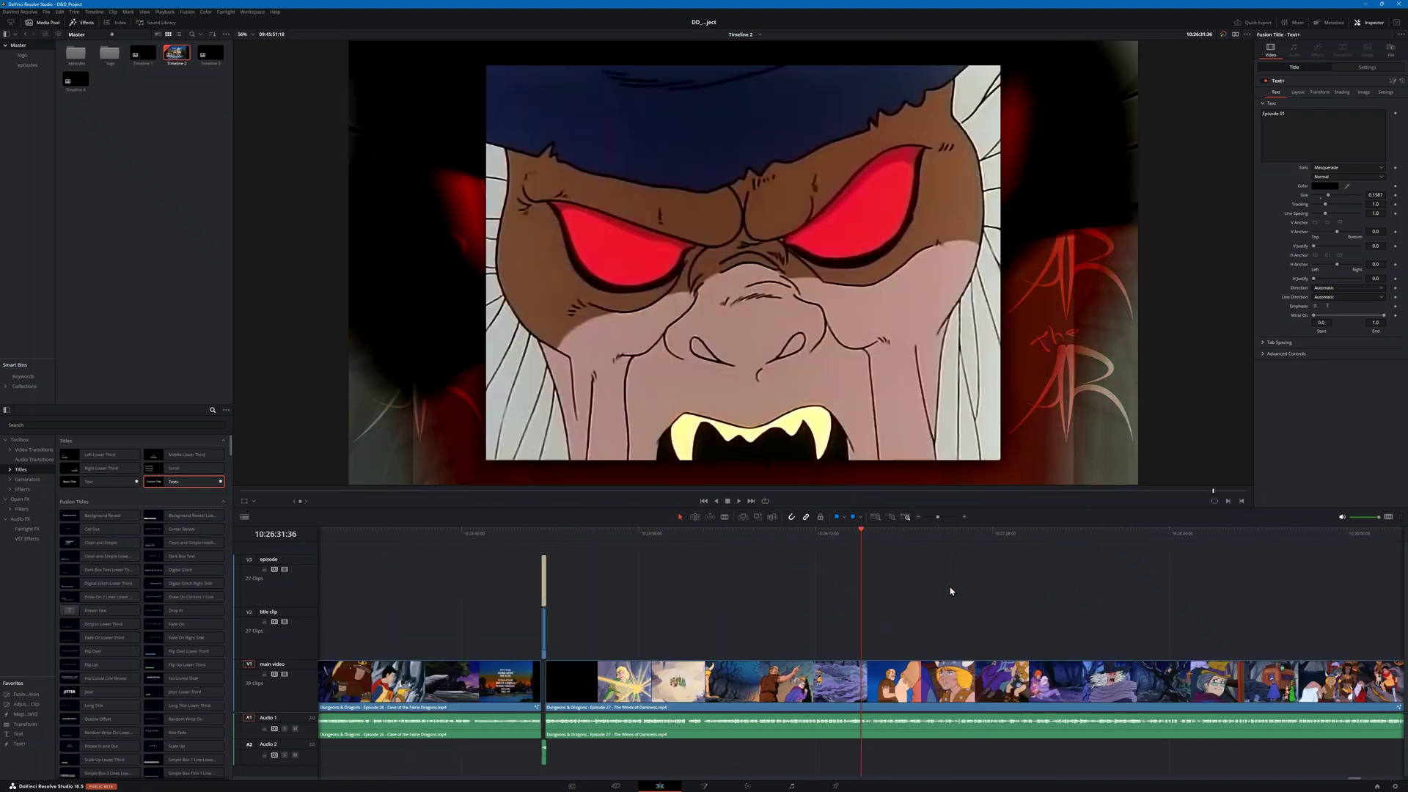
scroll(951, 593, down, 3)
drag(880, 534, 911, 548)
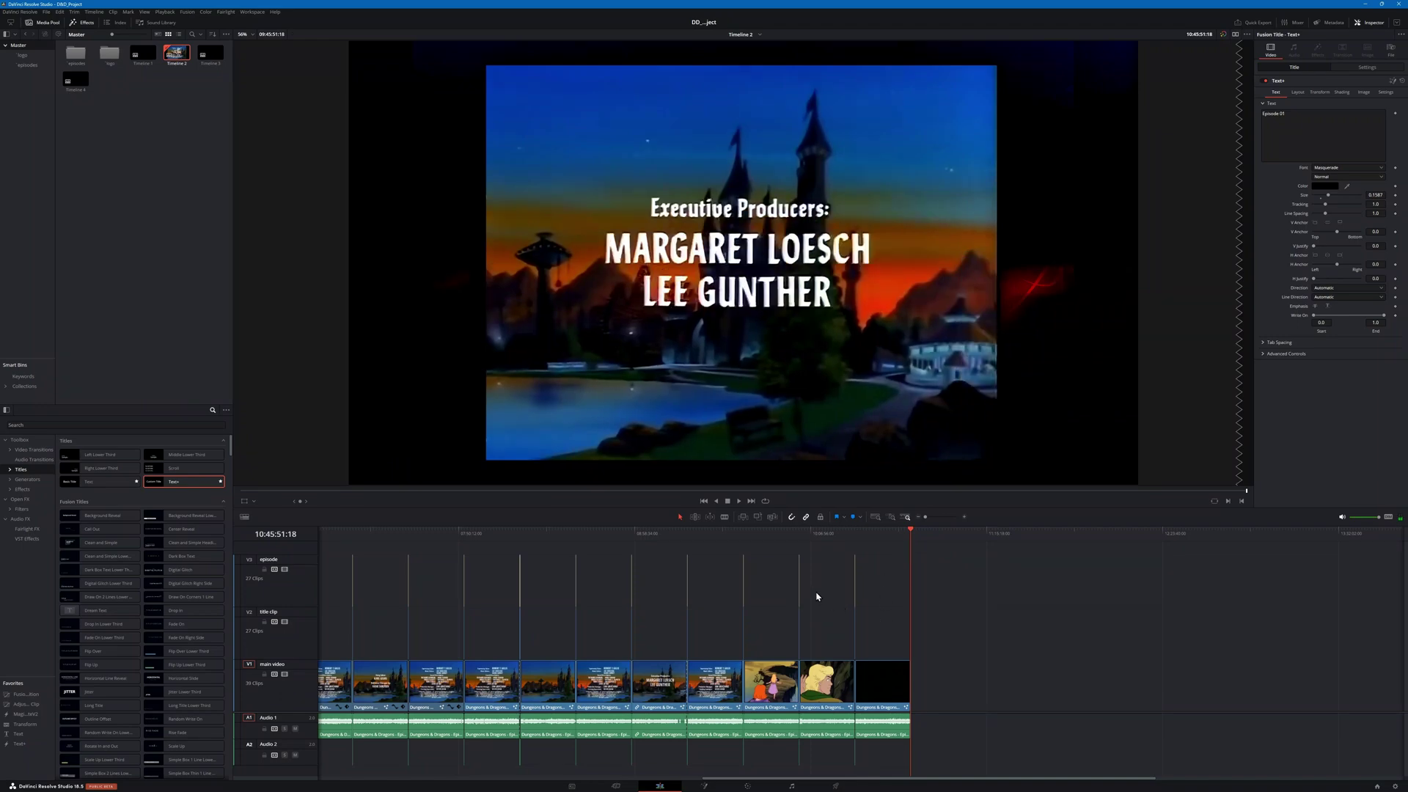
Step: Disable the short Episode 23 clip that completes Episode 25's end credits, play across the cut, and re-enable the clip
scroll(790, 587, up, 5)
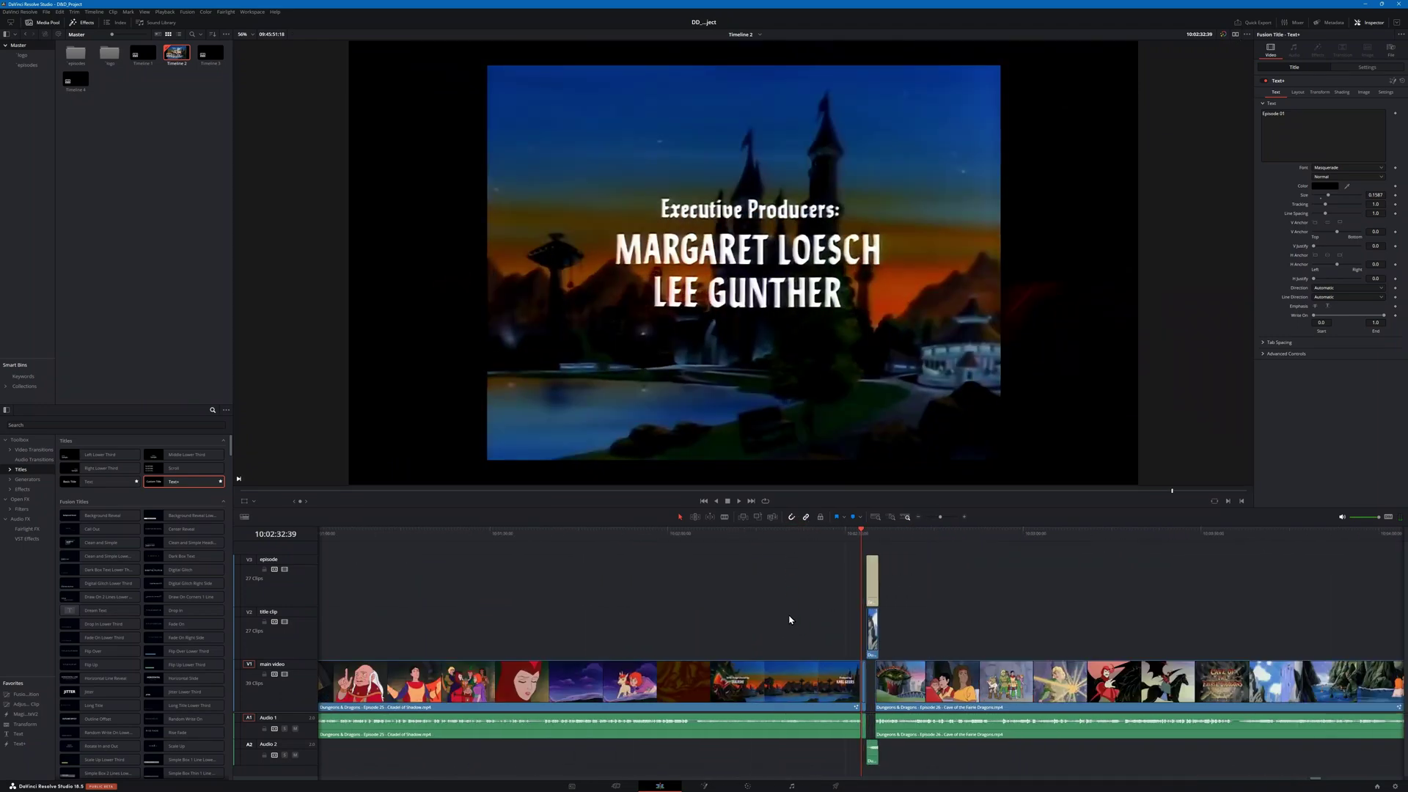
scroll(789, 619, up, 3)
click(894, 541)
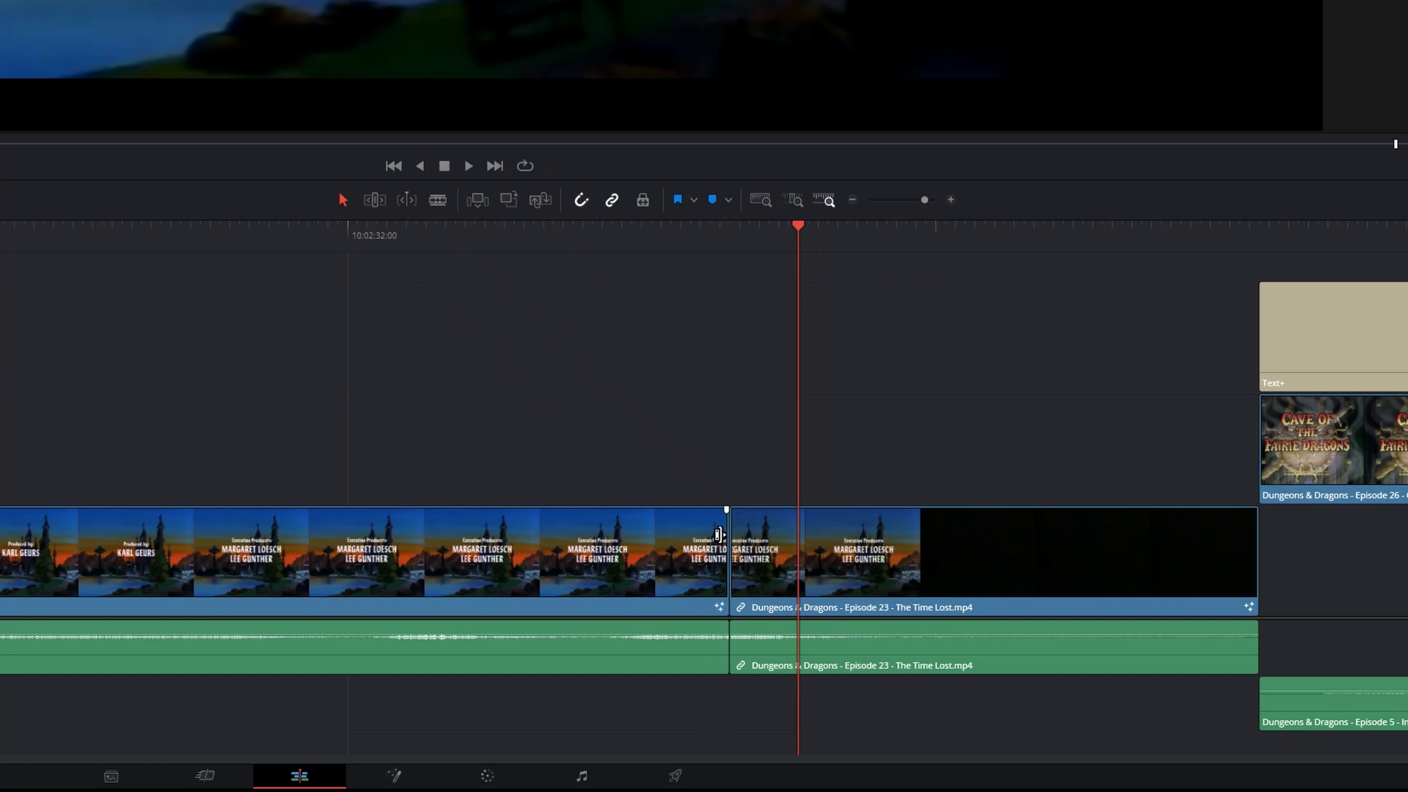
click(854, 546)
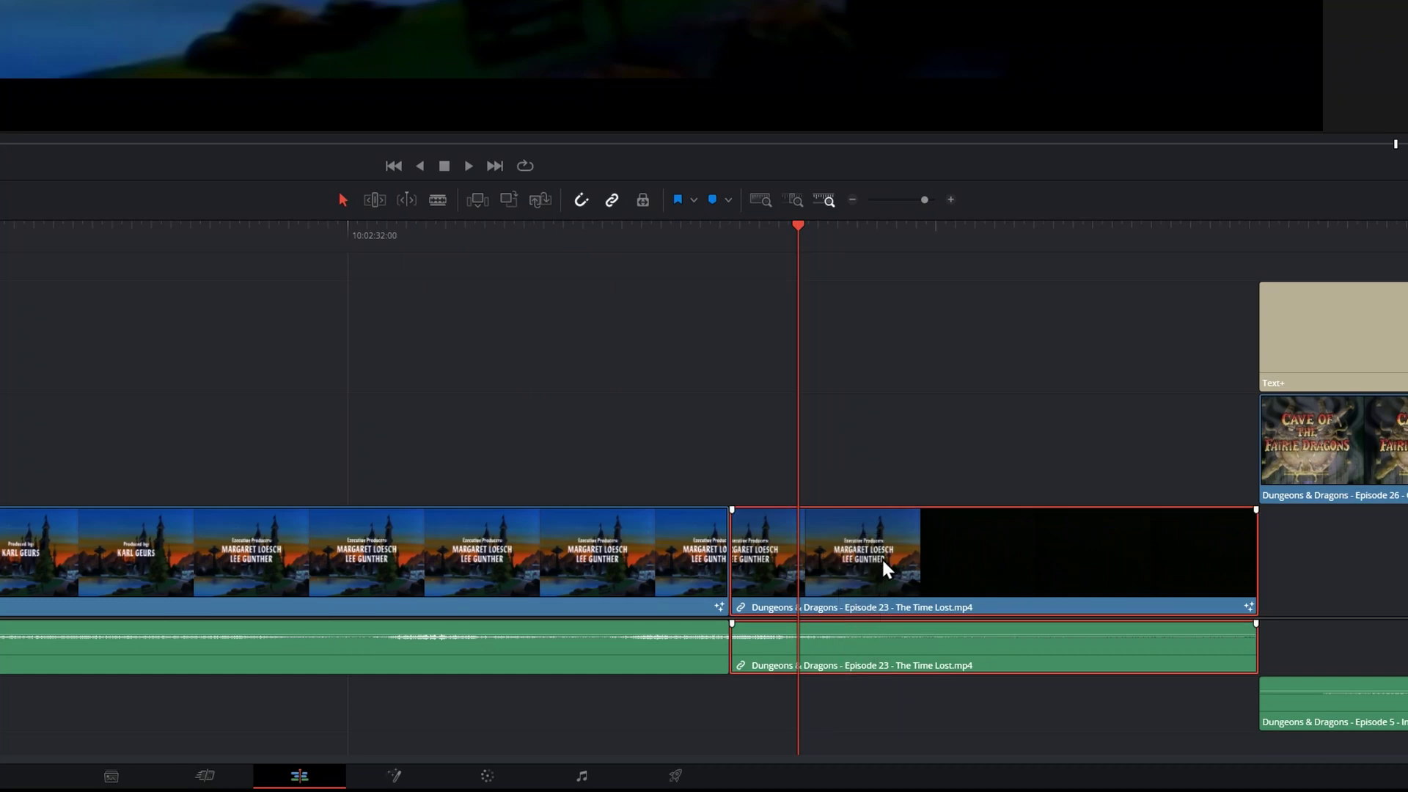
key(d)
click(594, 235)
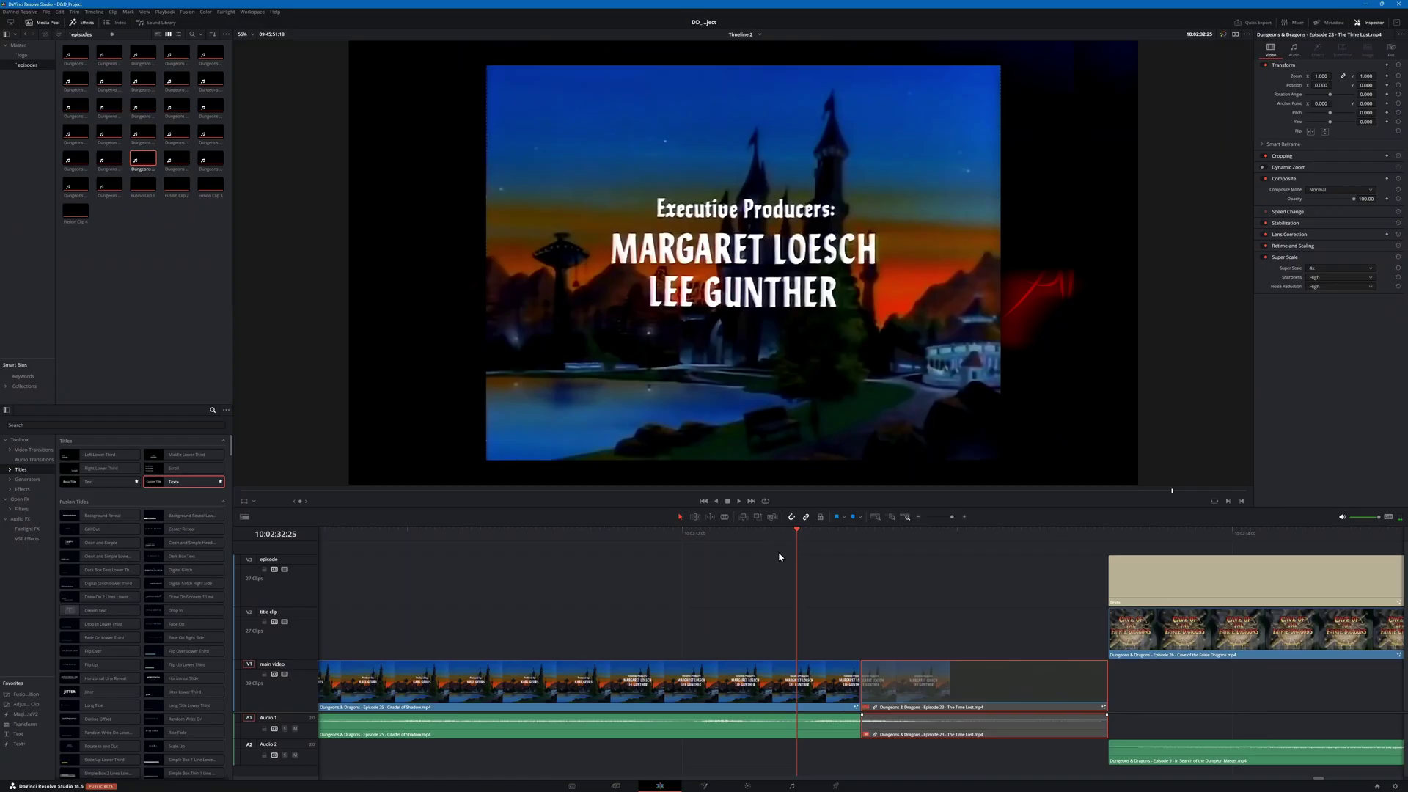
key(space)
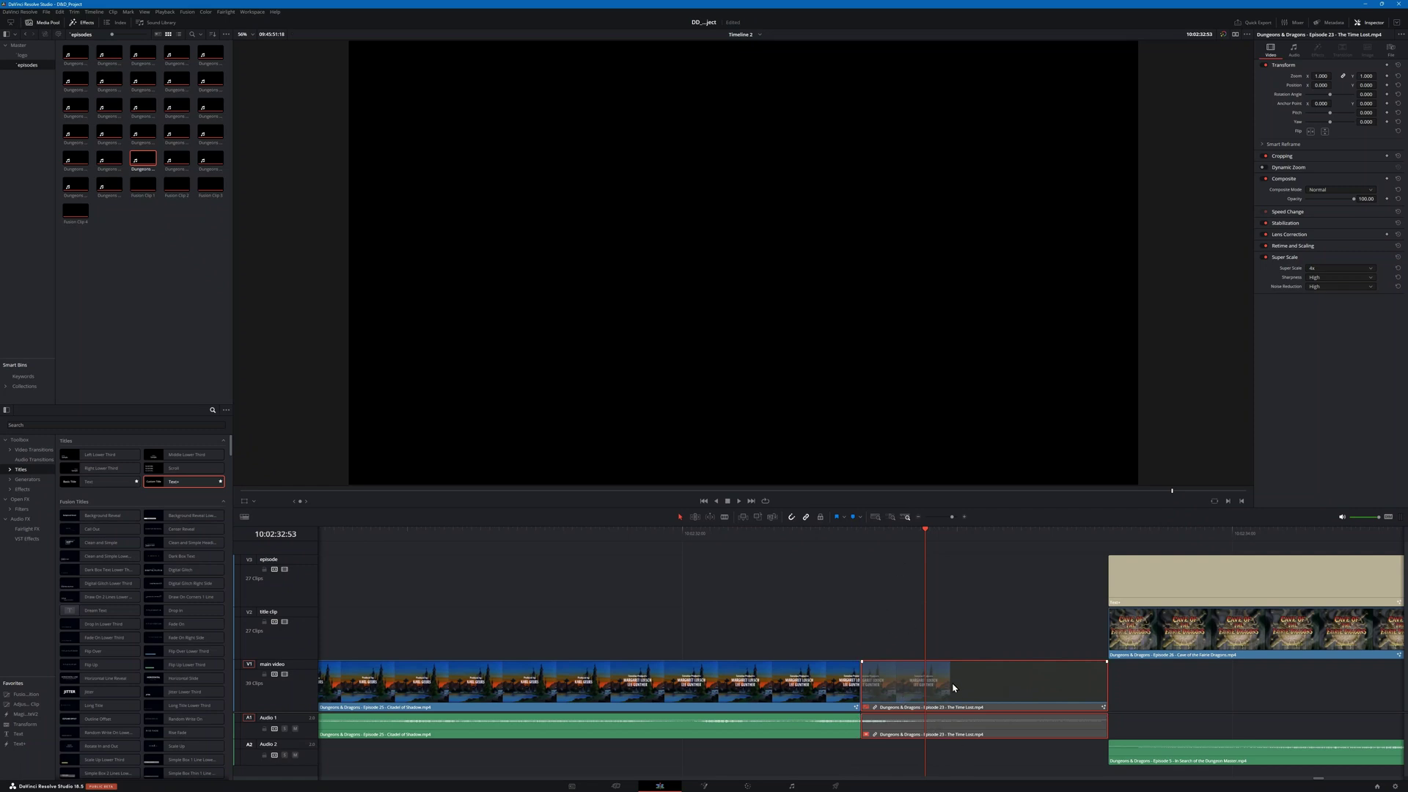
key(d)
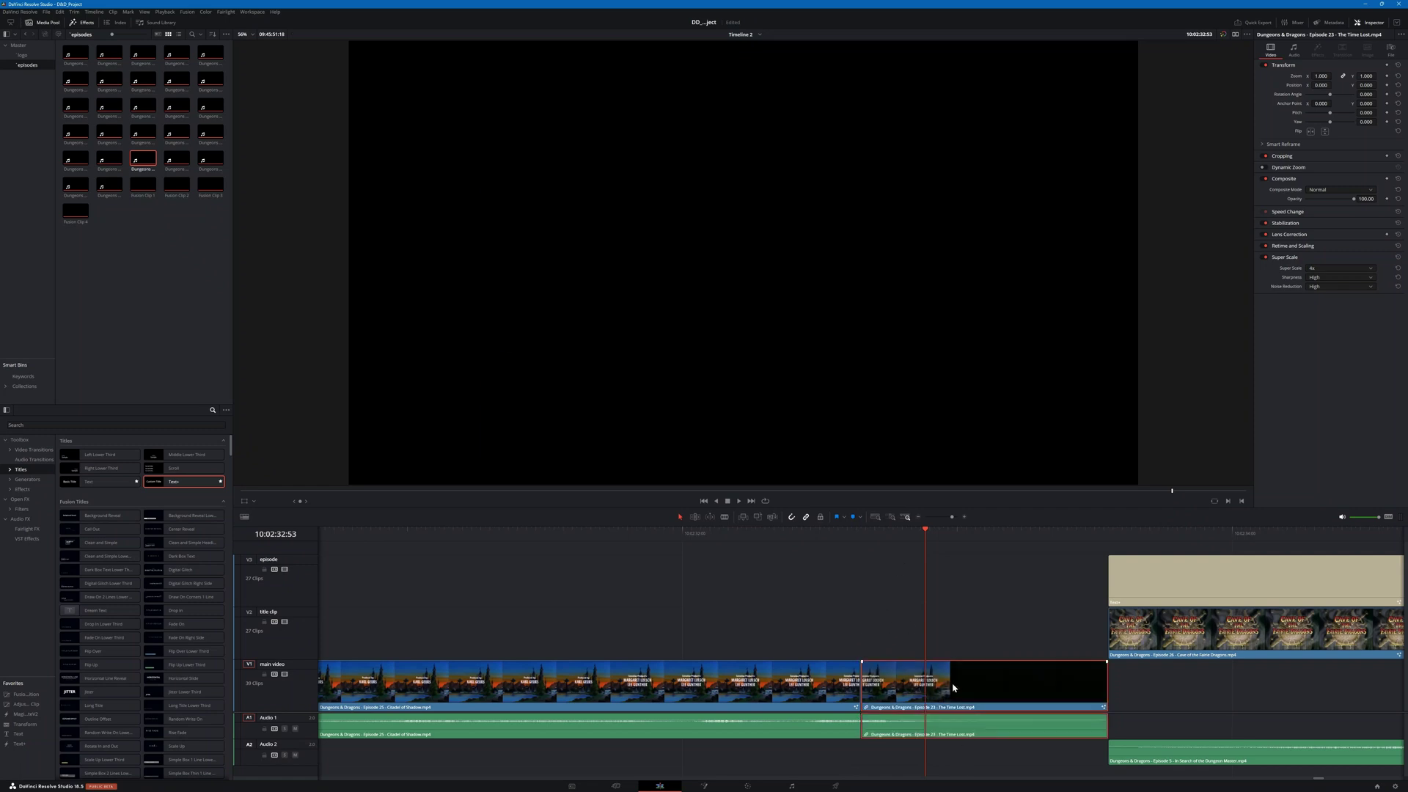
Step: Save the project and move the playhead from the short Episode 23 clip into the Episode 27 clip
key(ctrl+s)
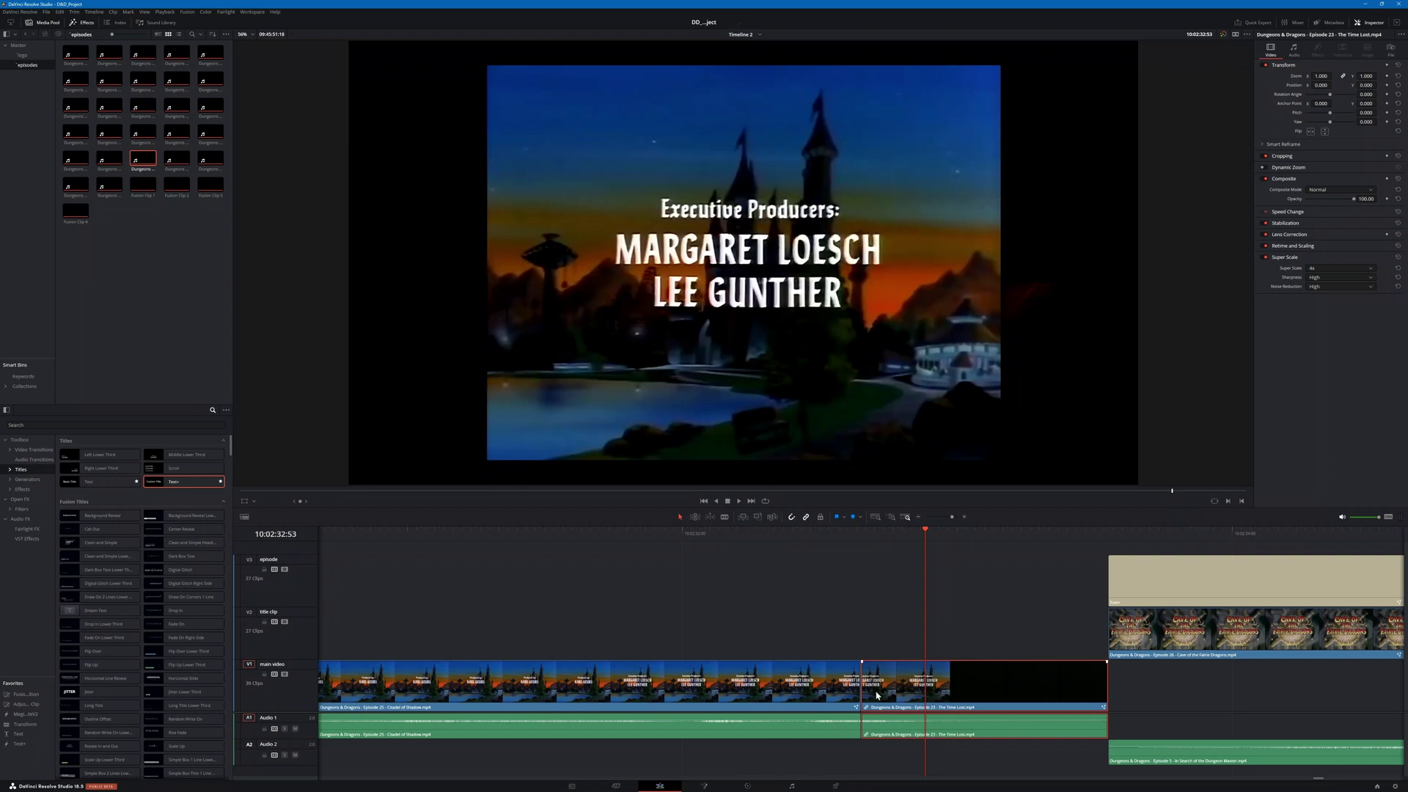
drag(853, 545, 861, 548)
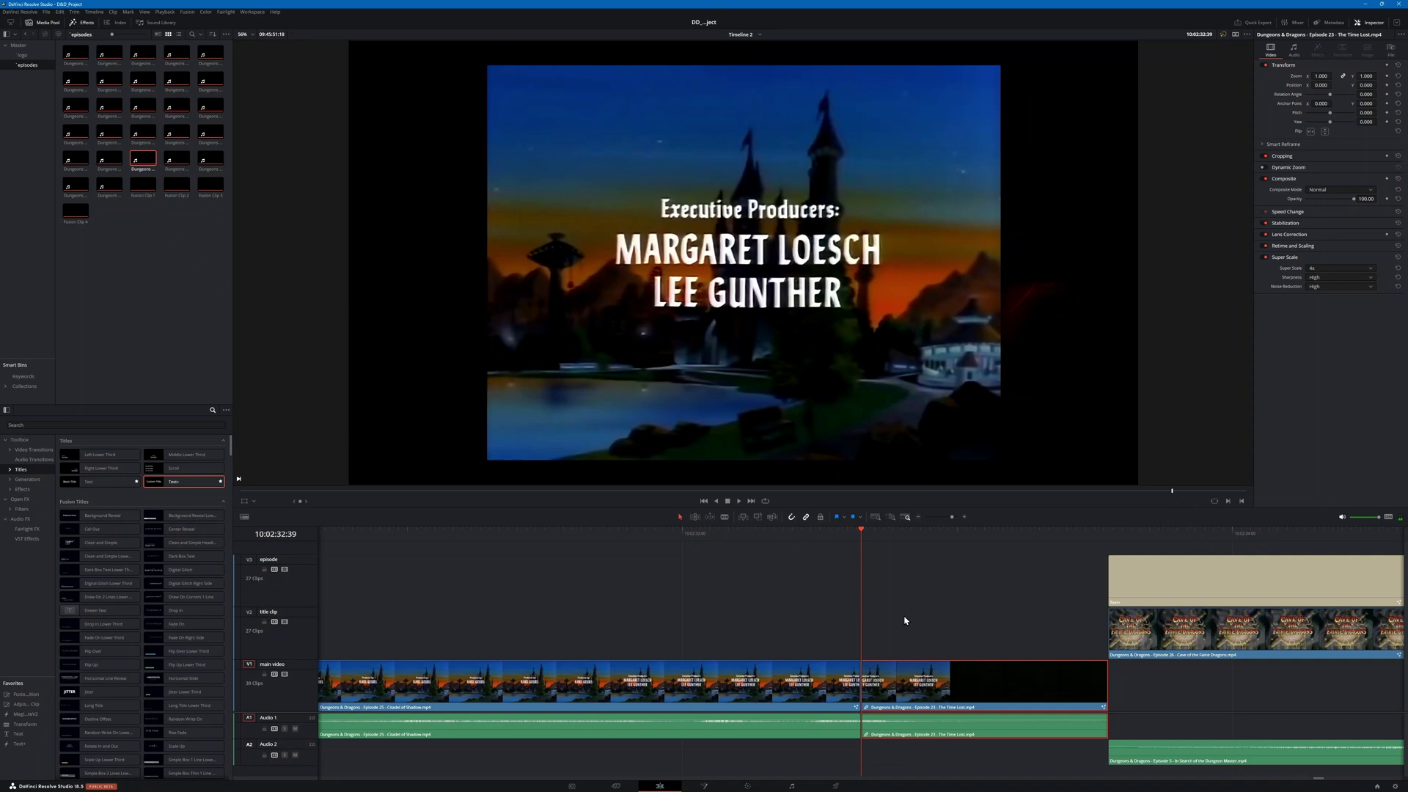
scroll(895, 619, down, 6)
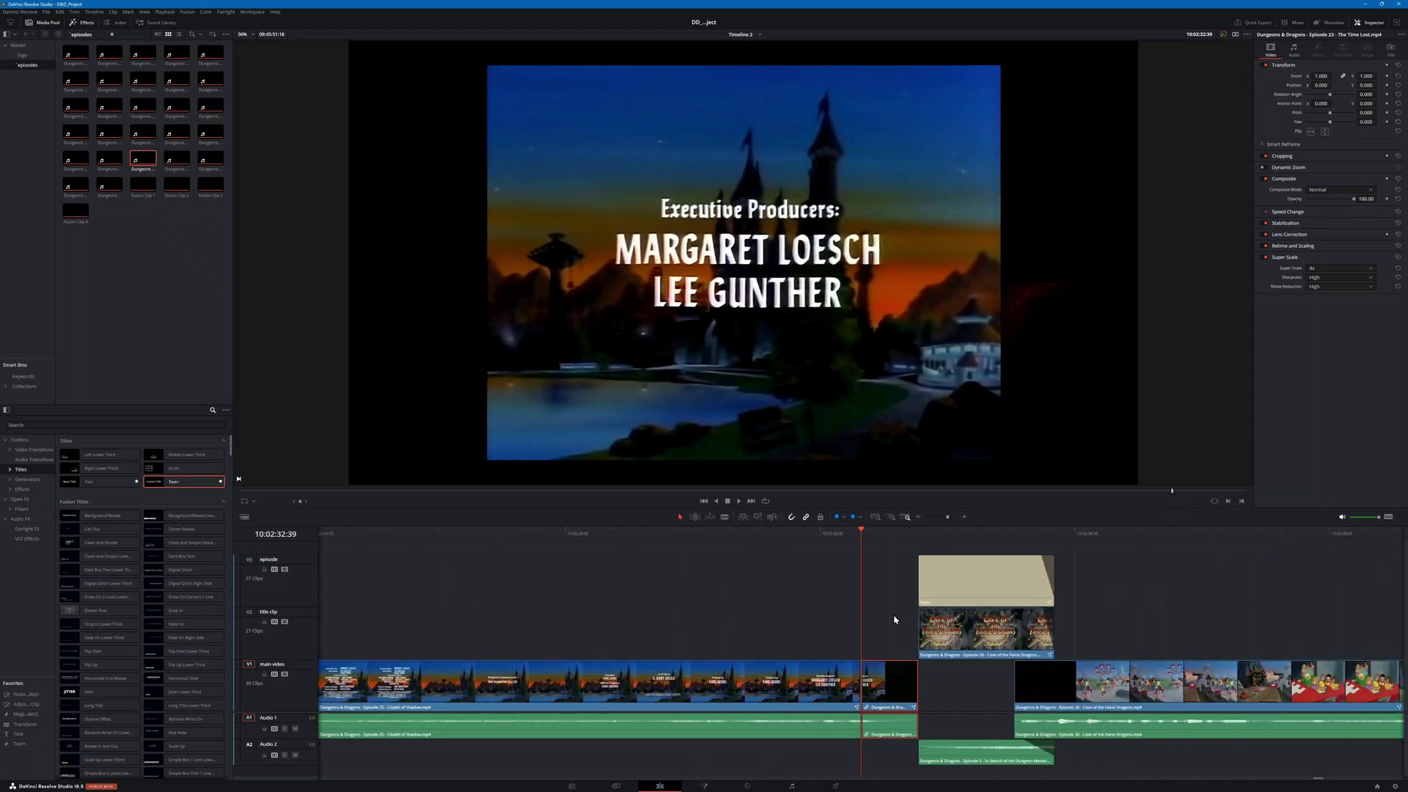
scroll(922, 613, down, 8)
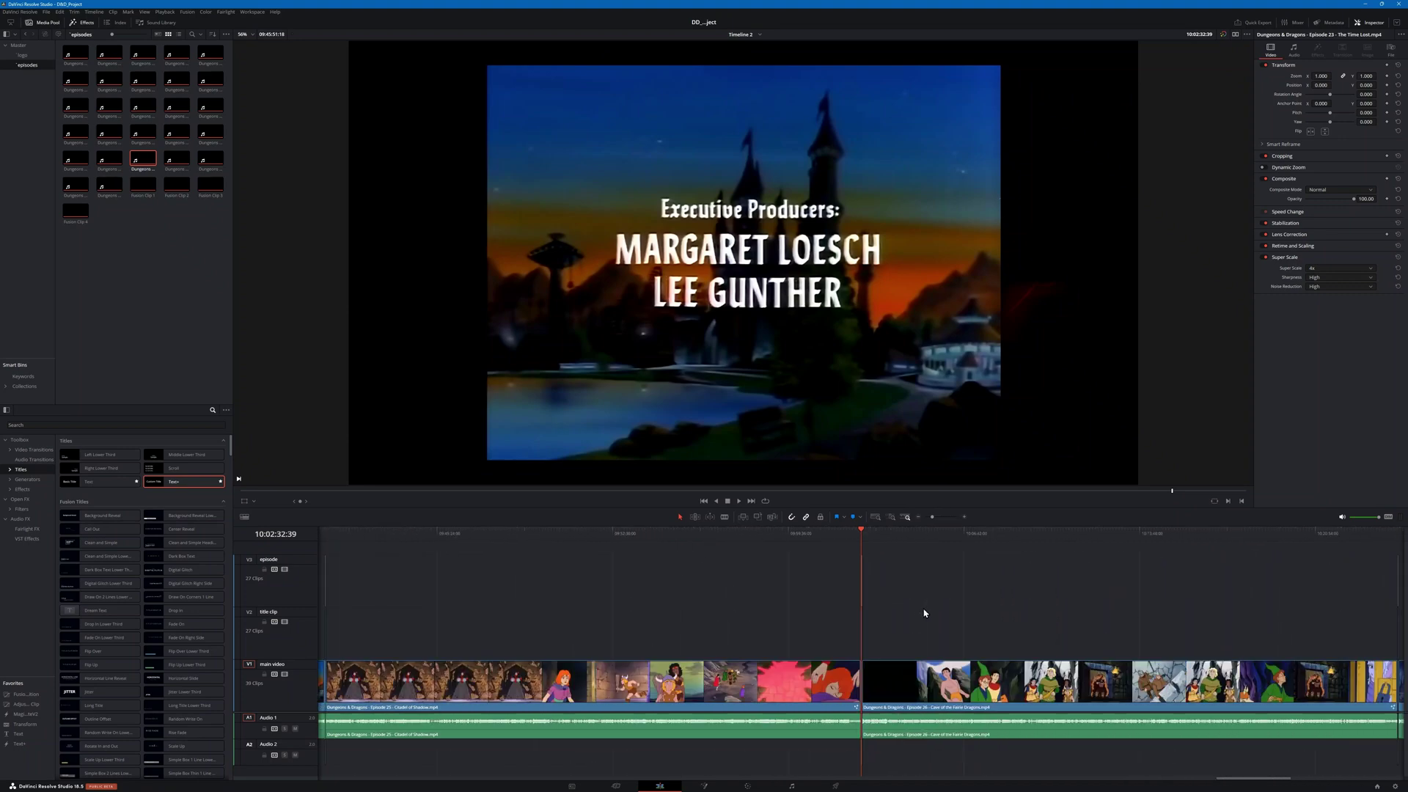
click(942, 534)
scroll(982, 579, up, 9)
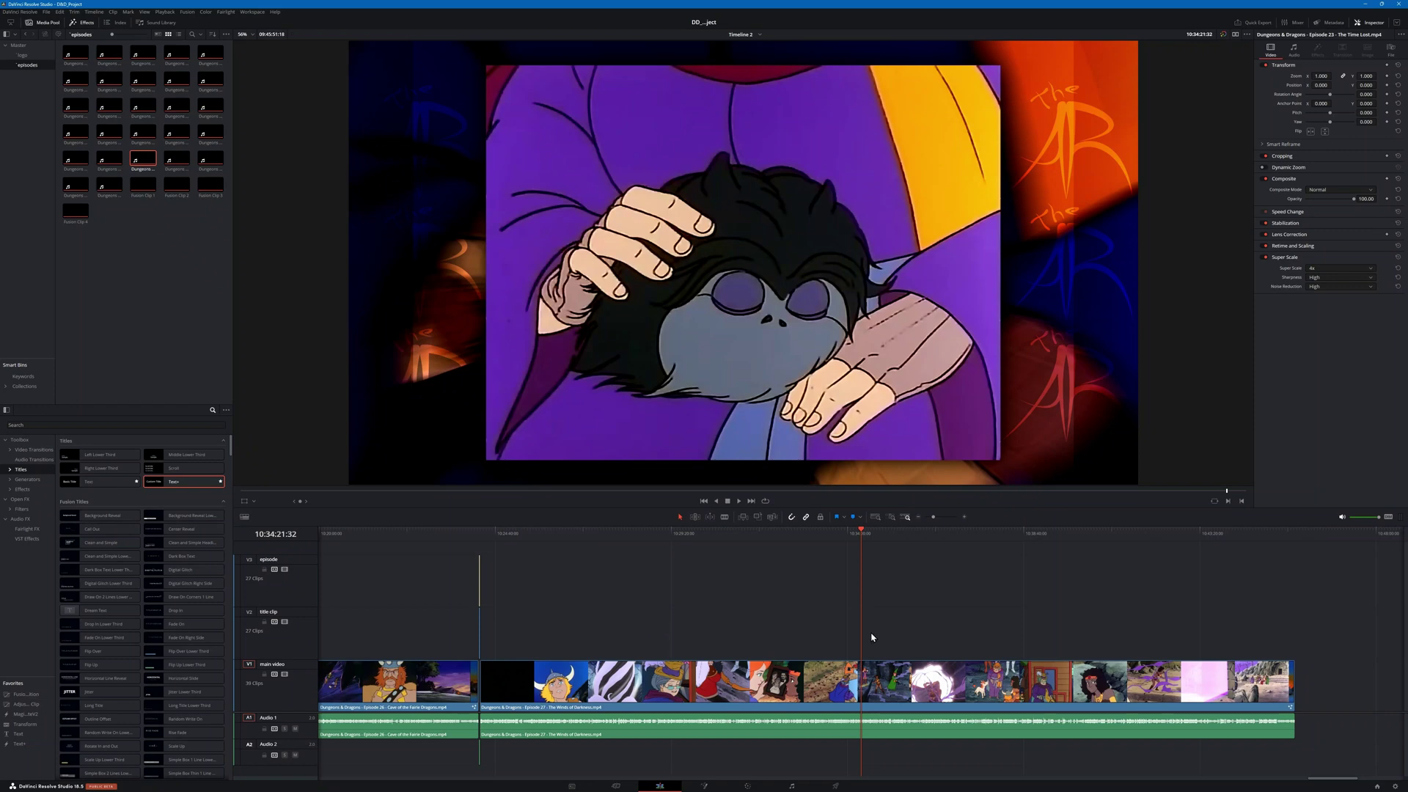
Step: For the Episode 27 main video clip, set Retime Process to Optical Flow and Motion Estimation to Speed Warp
click(620, 539)
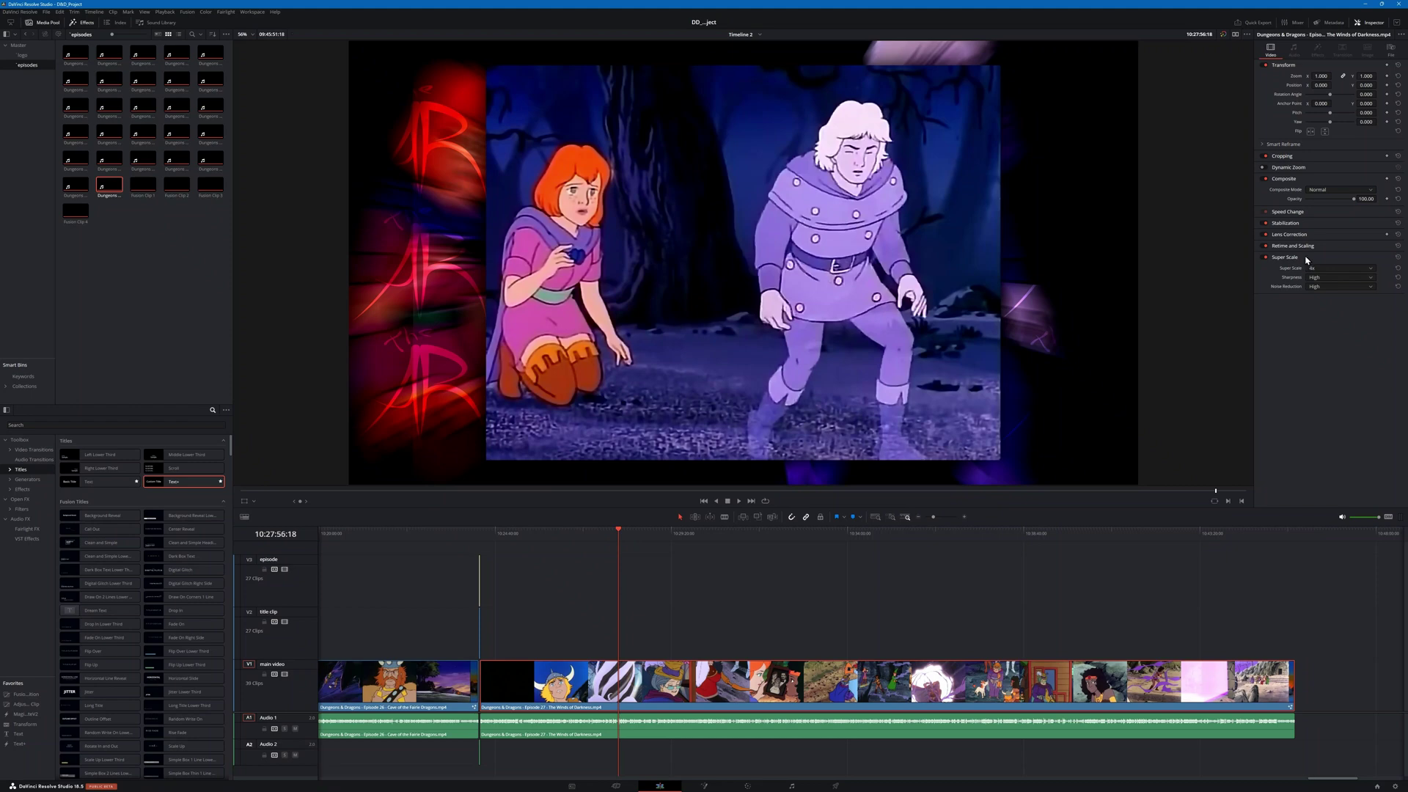
click(1310, 247)
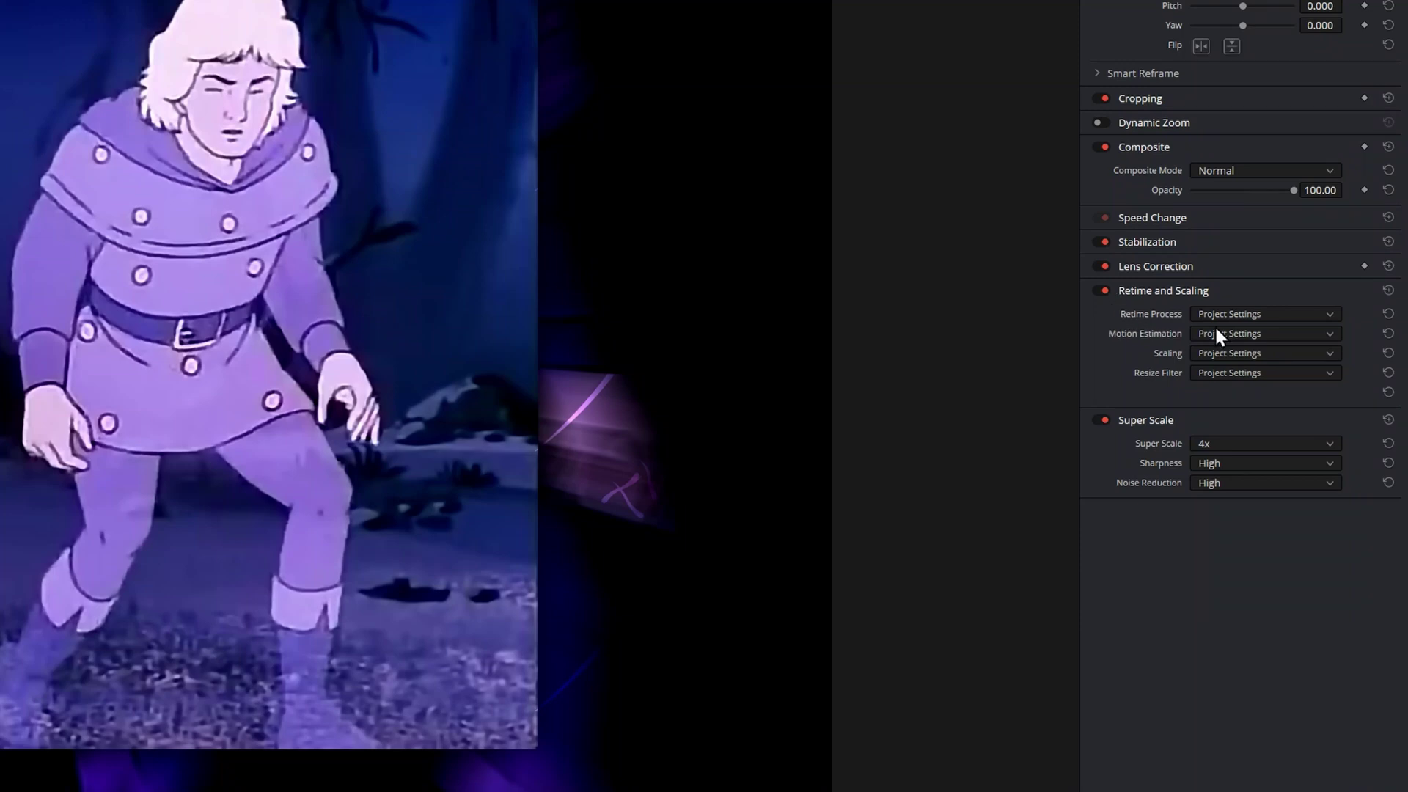
click(1328, 312)
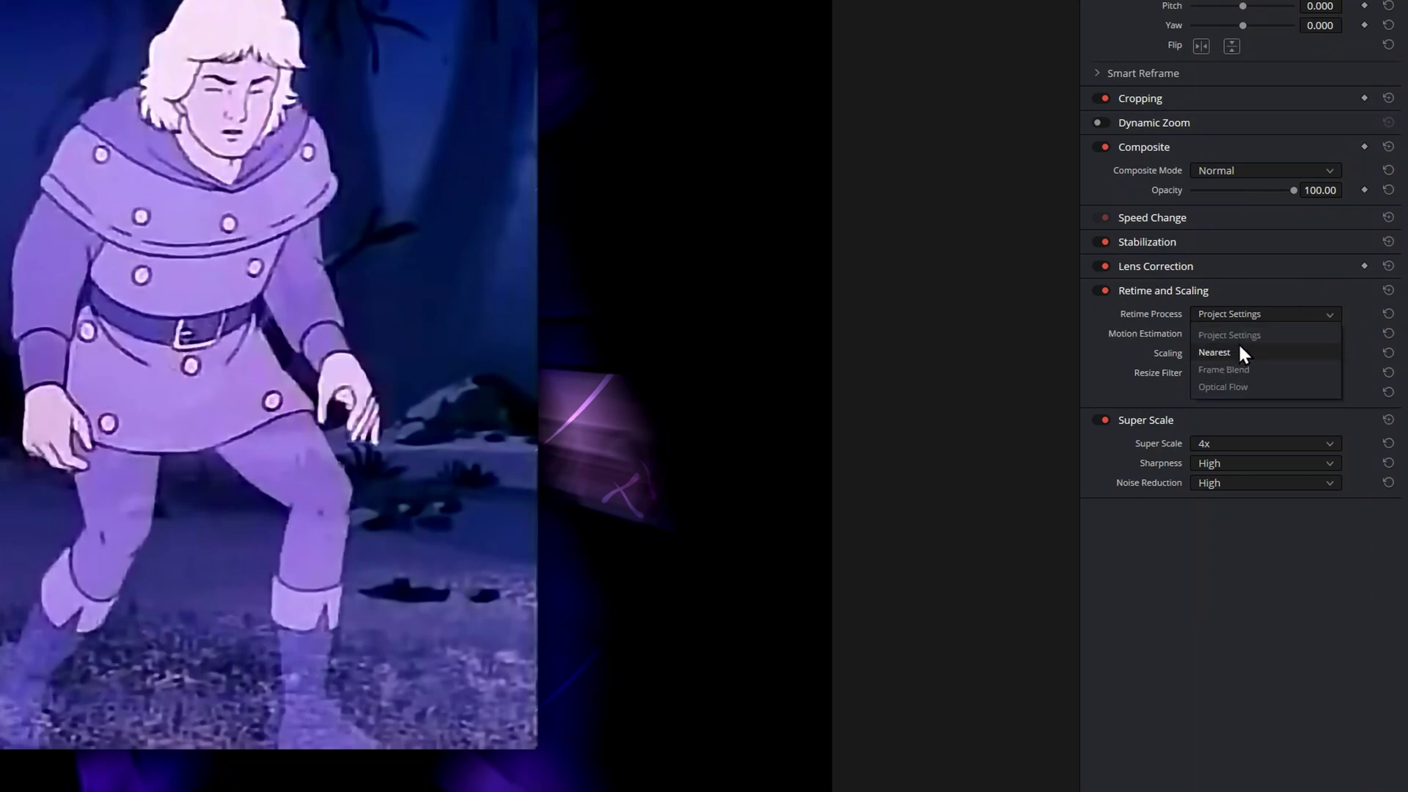
click(1228, 389)
click(1303, 331)
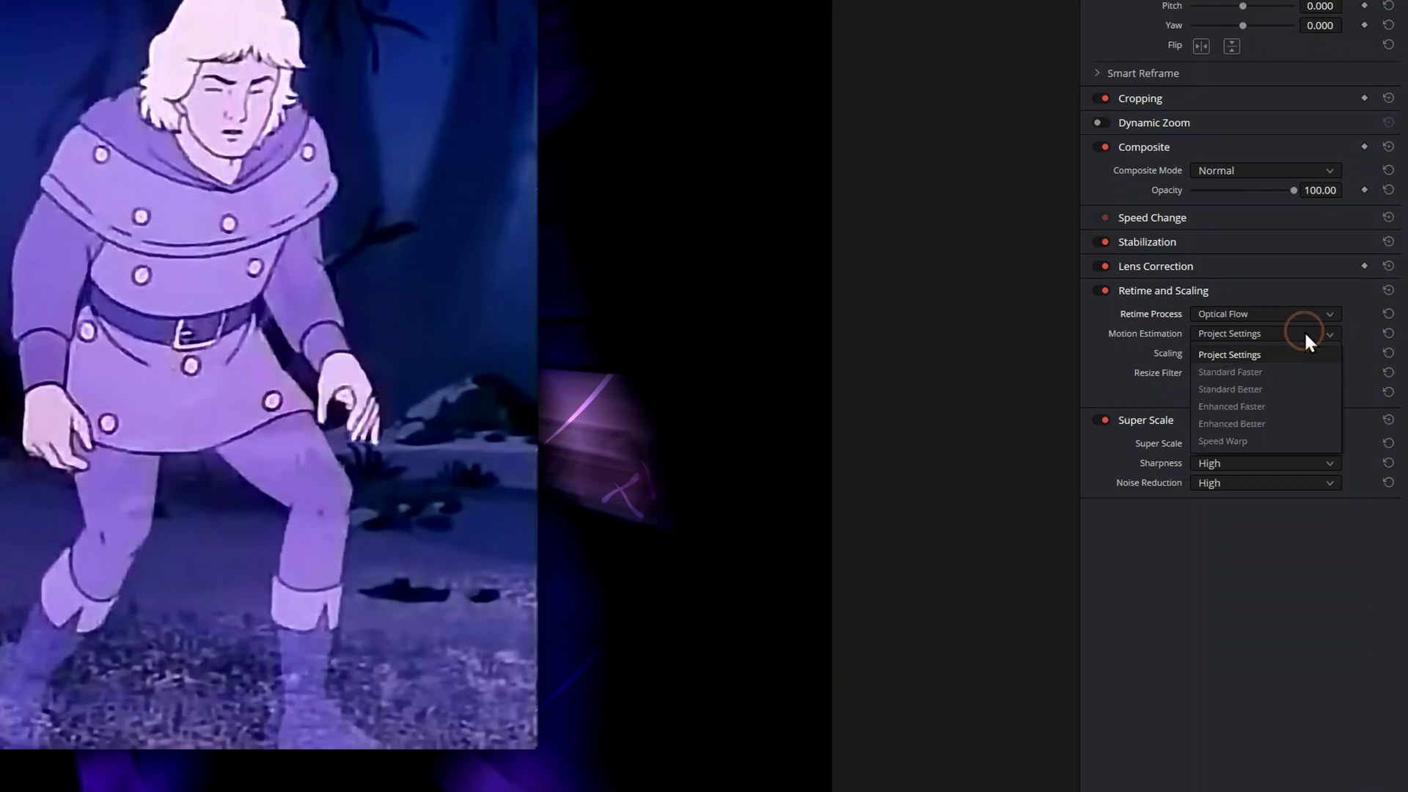
click(1238, 441)
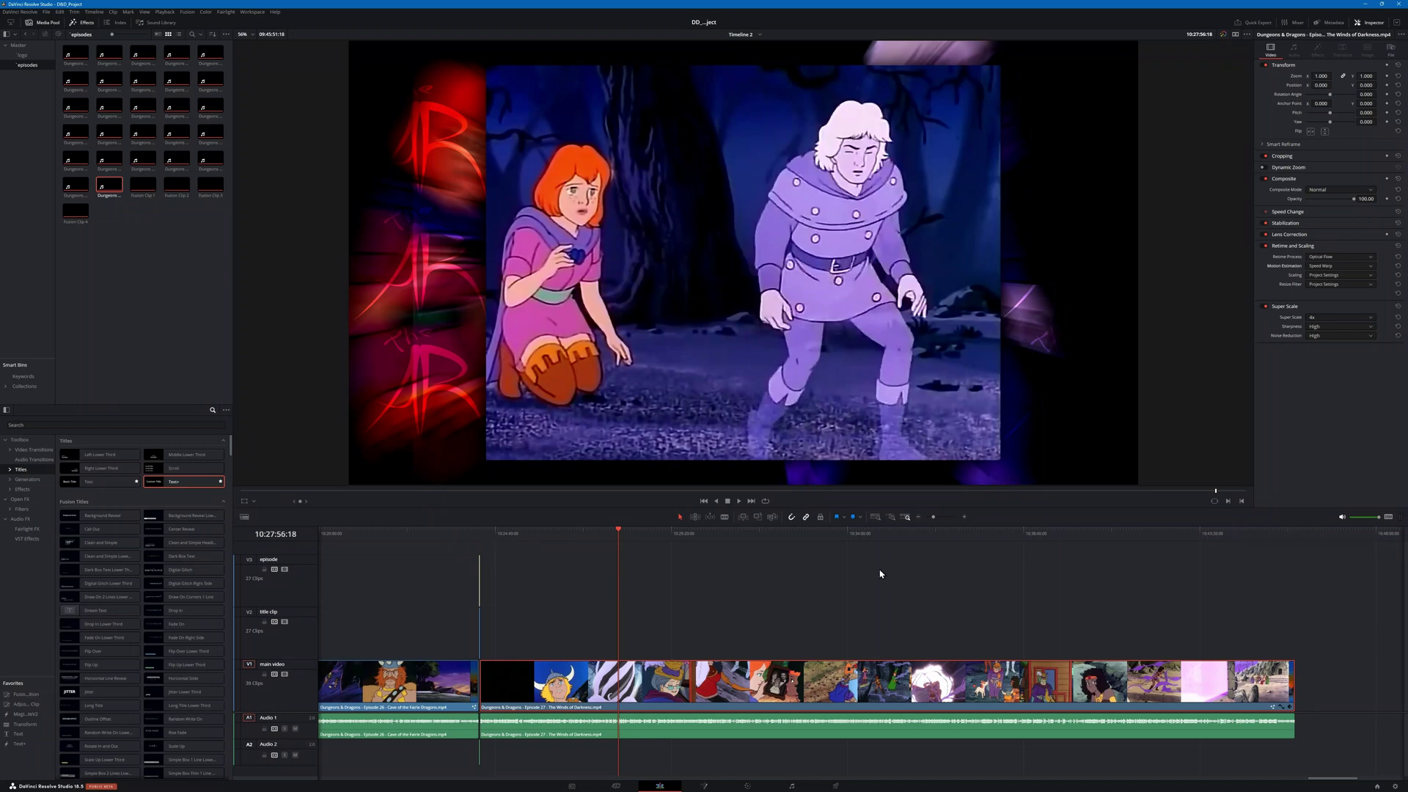
Step: Move the playhead to the start of the Episode 27 title card and inspect how it overlaps the neighbouring episodes
click(1294, 249)
click(1292, 248)
click(475, 535)
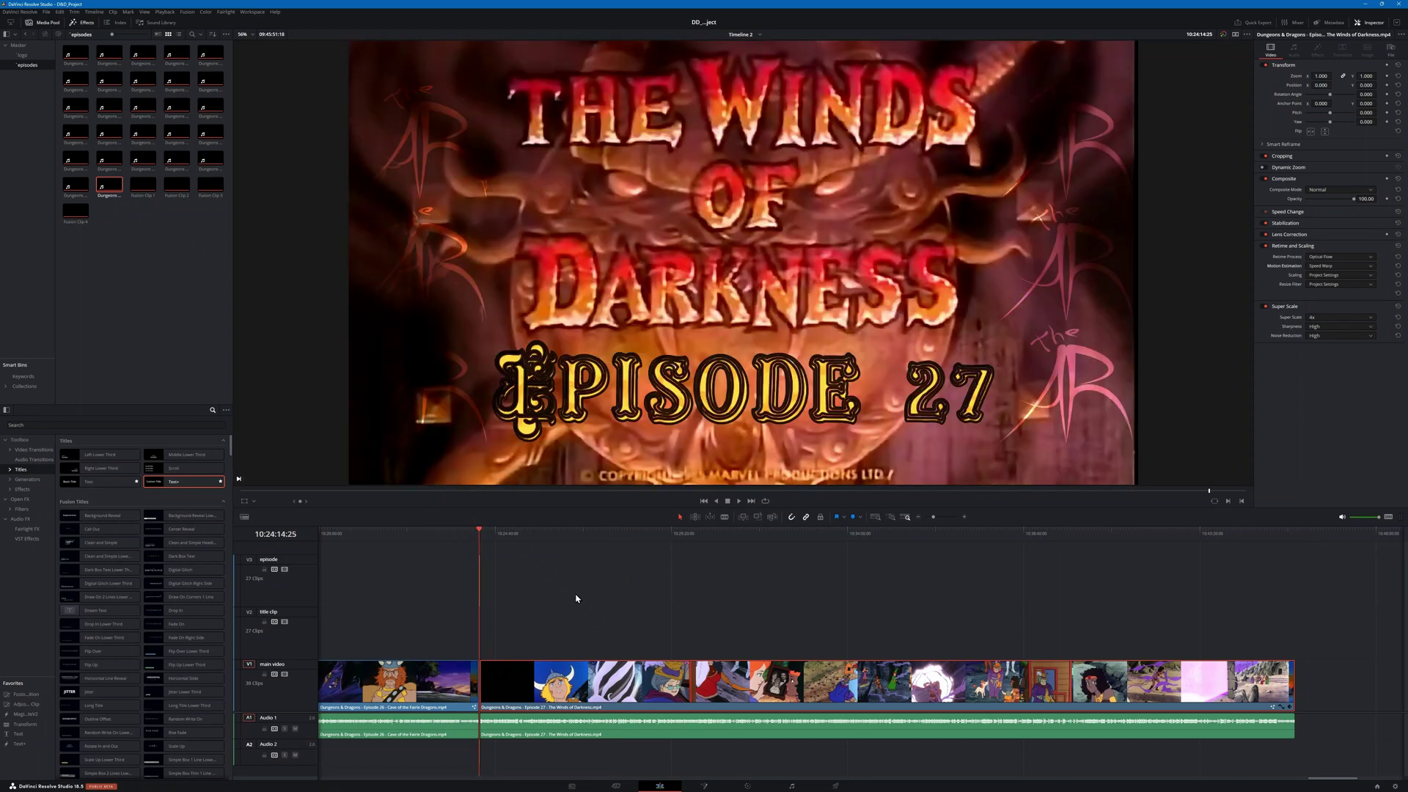
scroll(573, 608, up, 5)
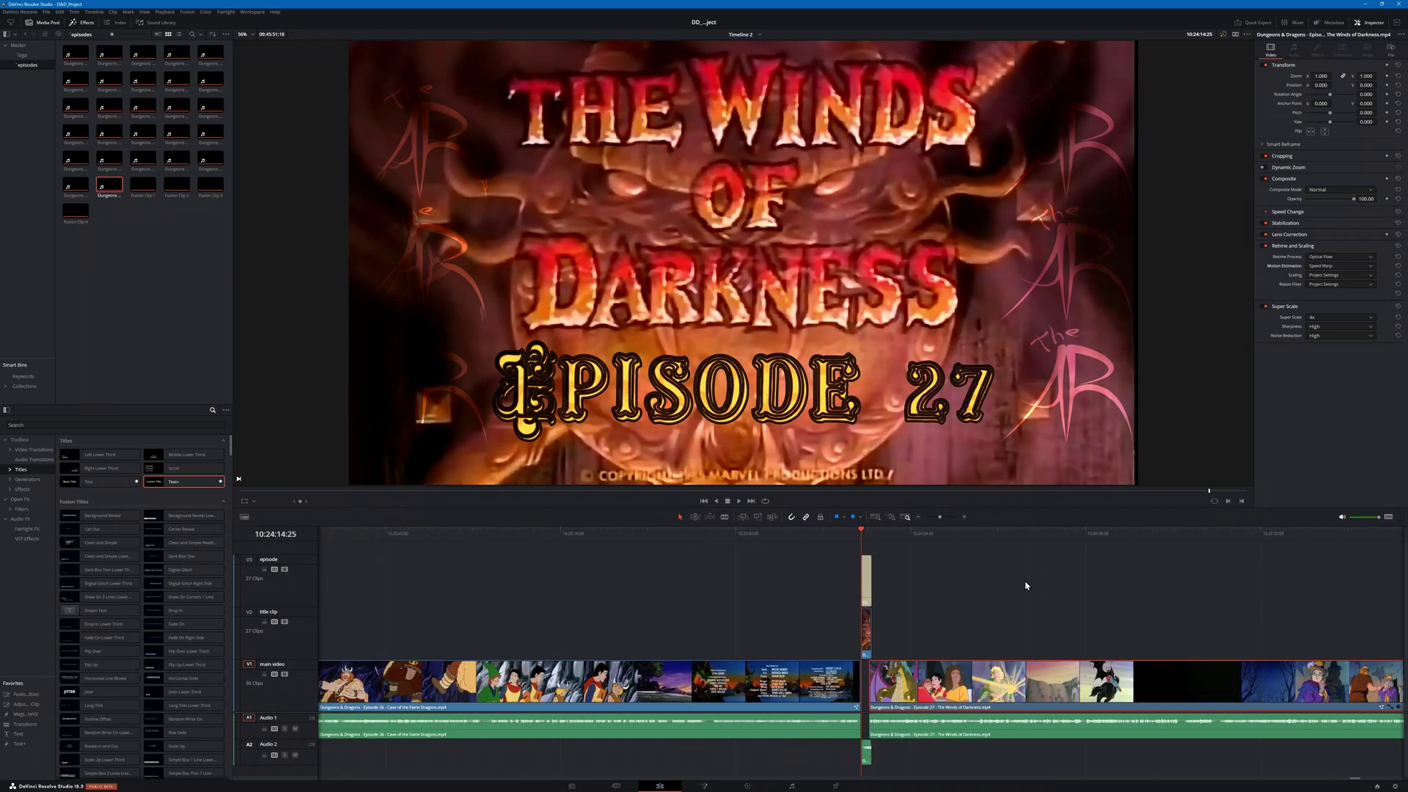
scroll(673, 569, right, 5)
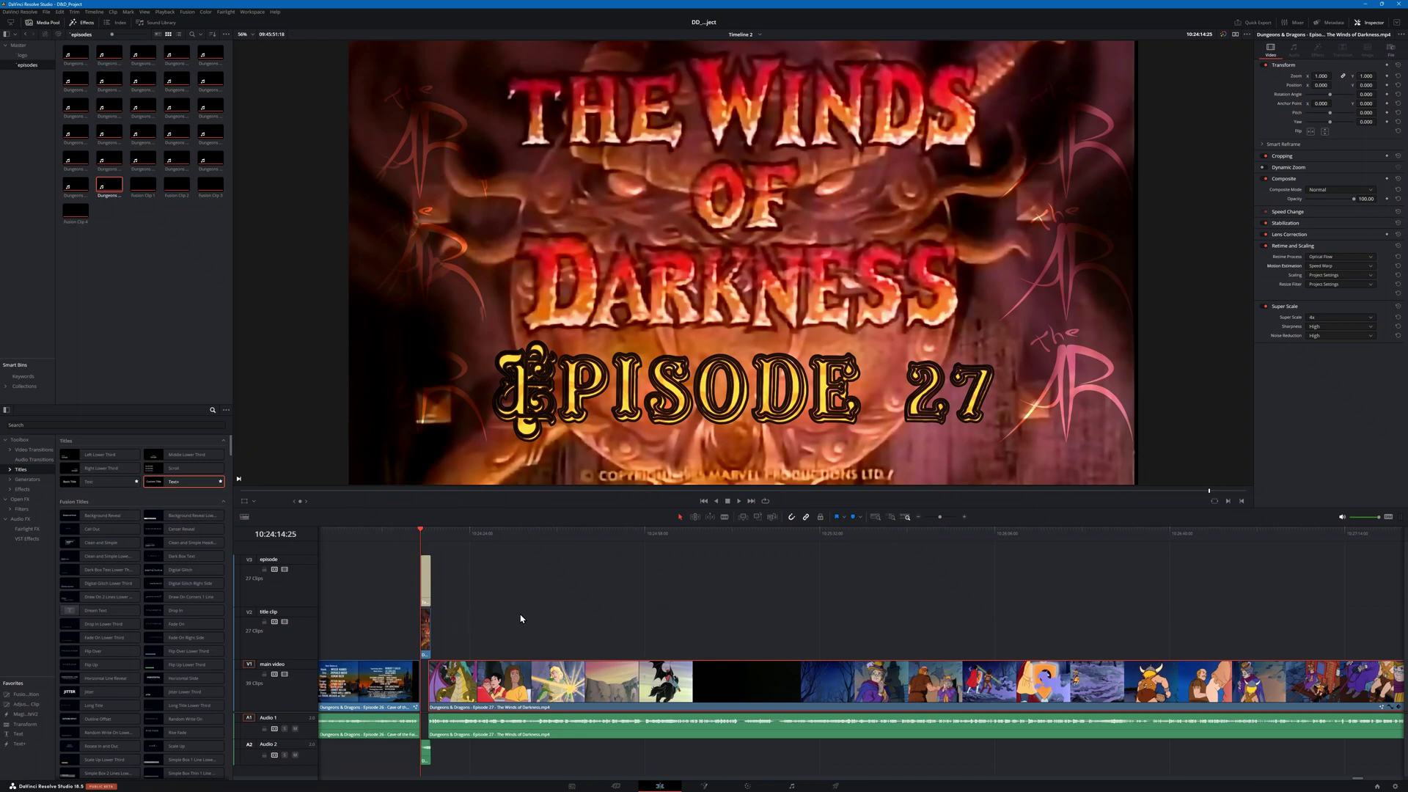
click(429, 531)
mouse_move(429, 534)
mouse_down()
mouse_move(444, 537)
mouse_move(424, 539)
mouse_up()
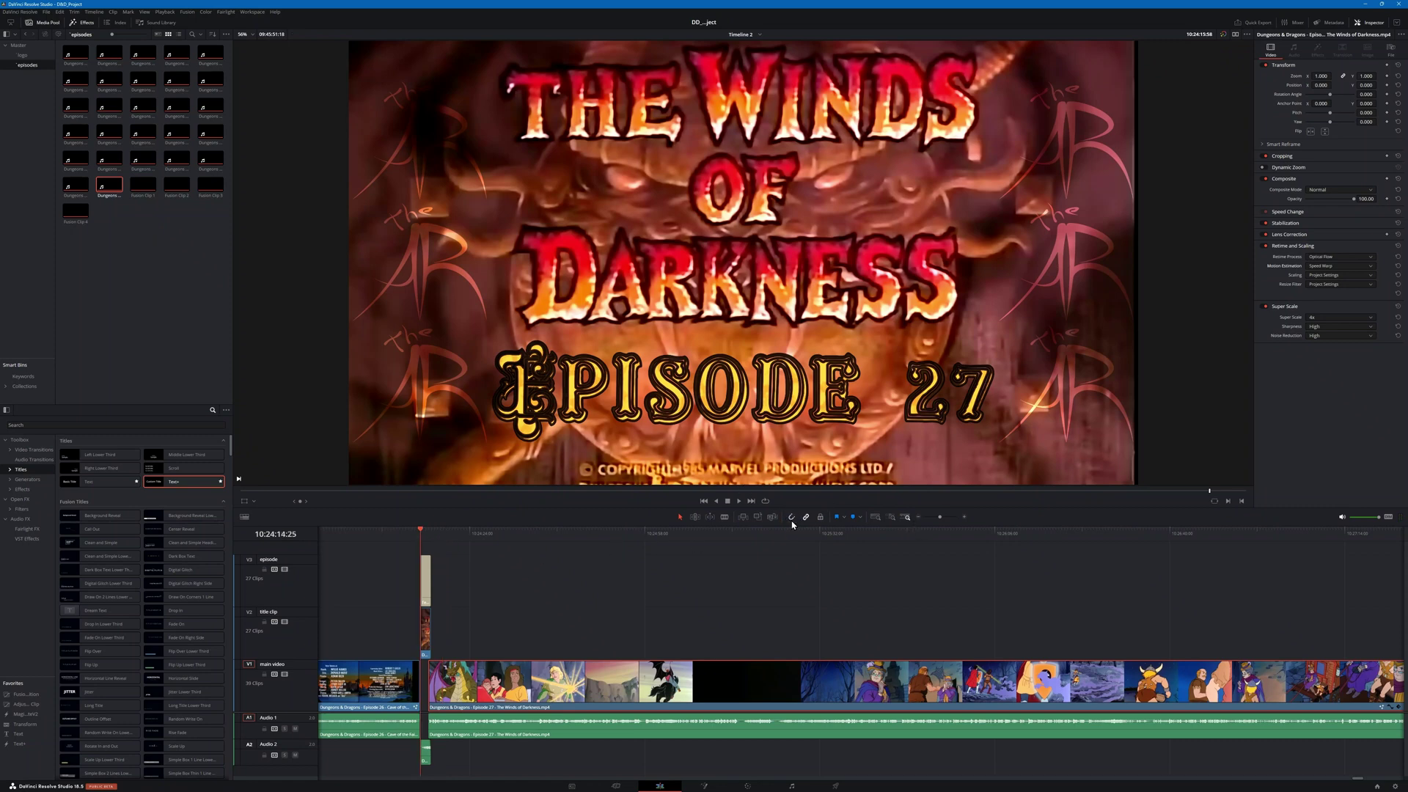
key(ctrl+equal)
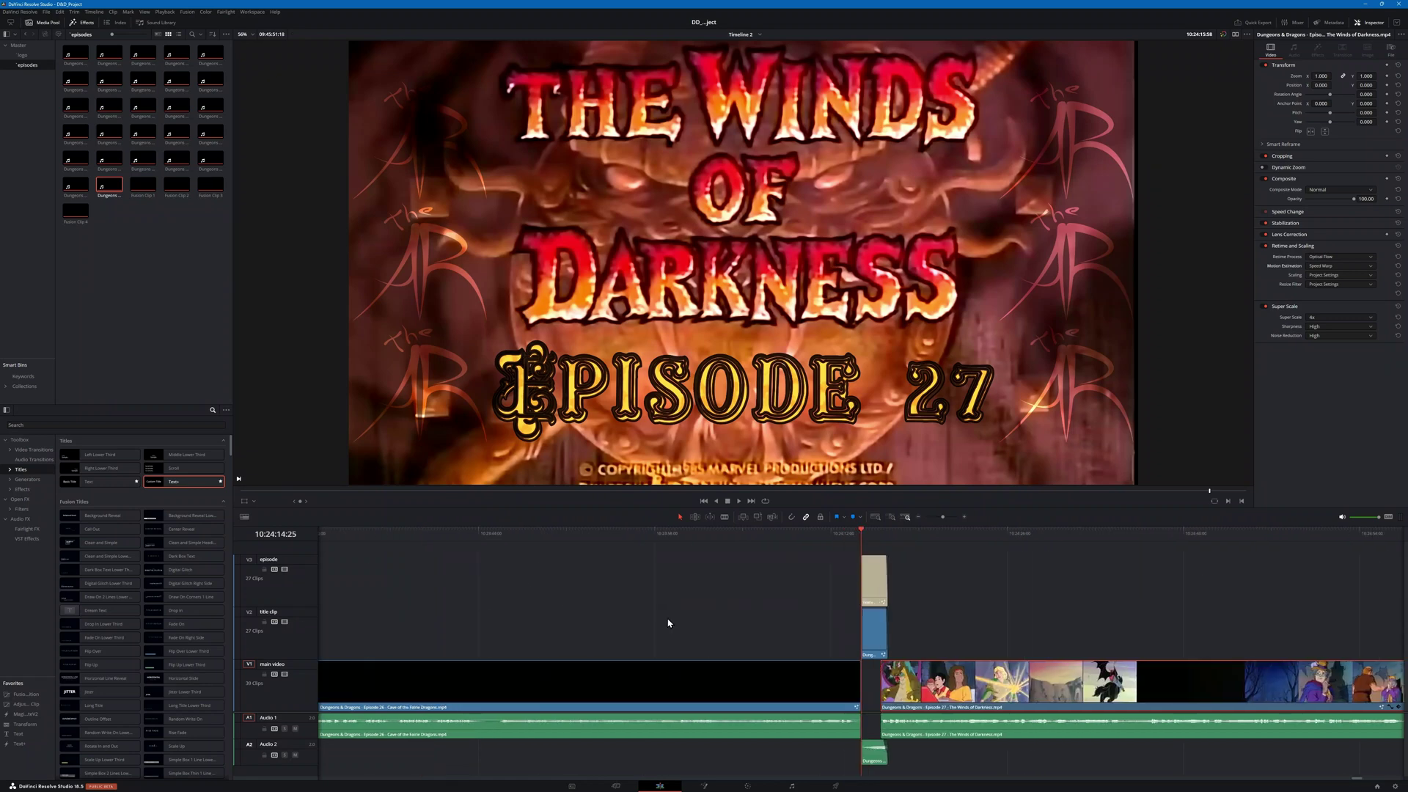
Step: Scrub across the Episode 27 title card to examine how it overlaps the end of Episode 26 and the start of Episode 27
key(ctrl+equal)
scroll(558, 534, right, 4)
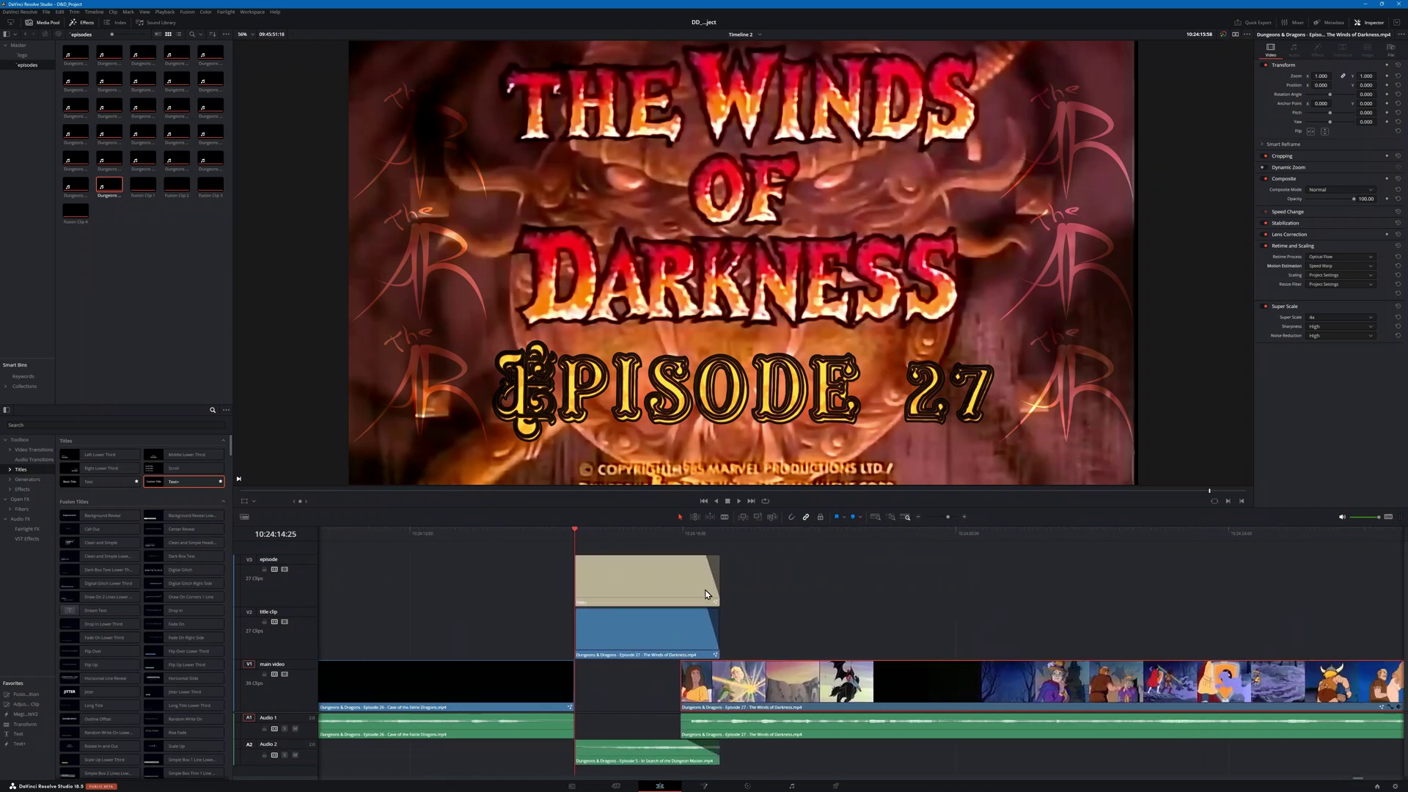
drag(558, 534, 628, 545)
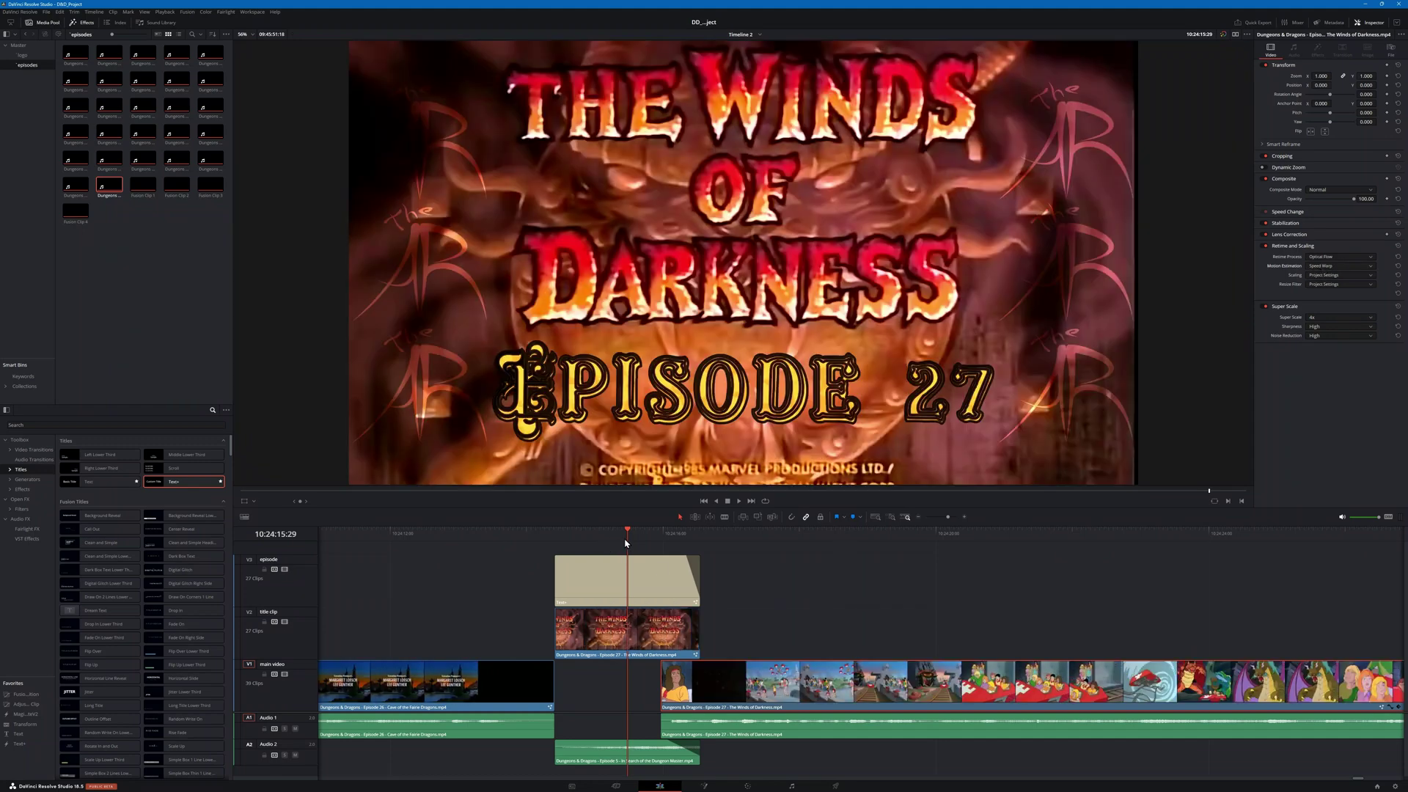
drag(628, 533, 674, 539)
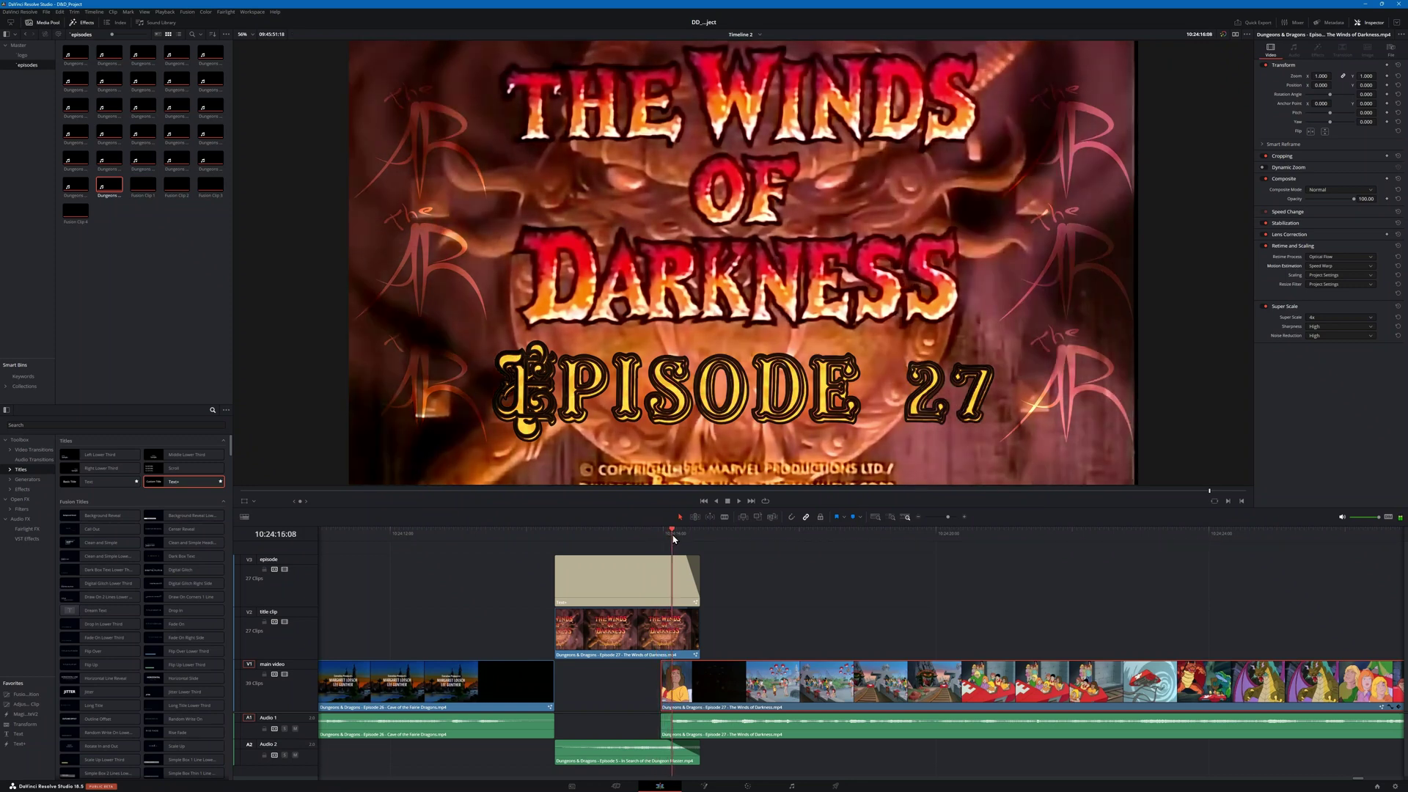
drag(674, 539, 548, 552)
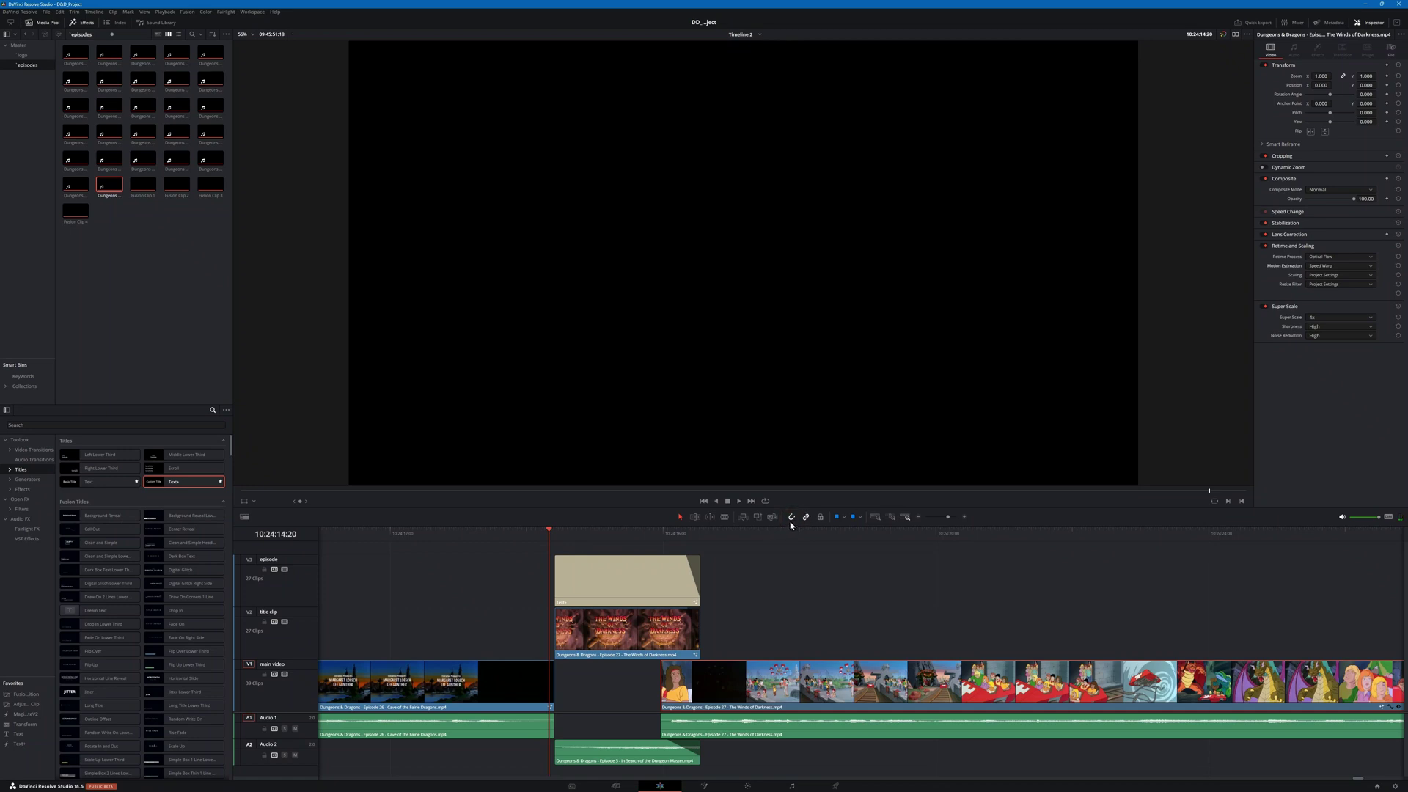
Step: Mark the In point at the start of the Episode 27 title card and the Out point at the end of the Episode 27 clip
click(555, 534)
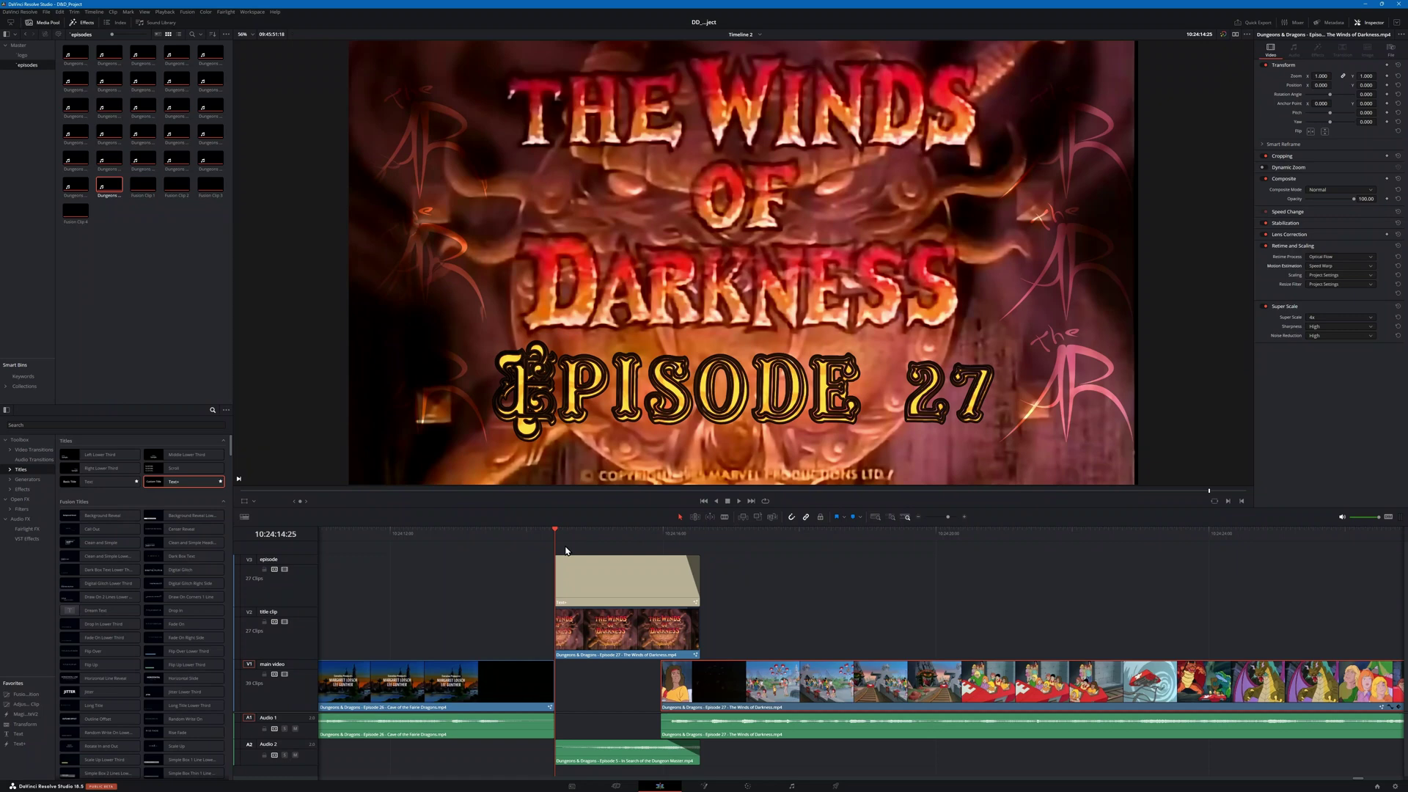
key(i)
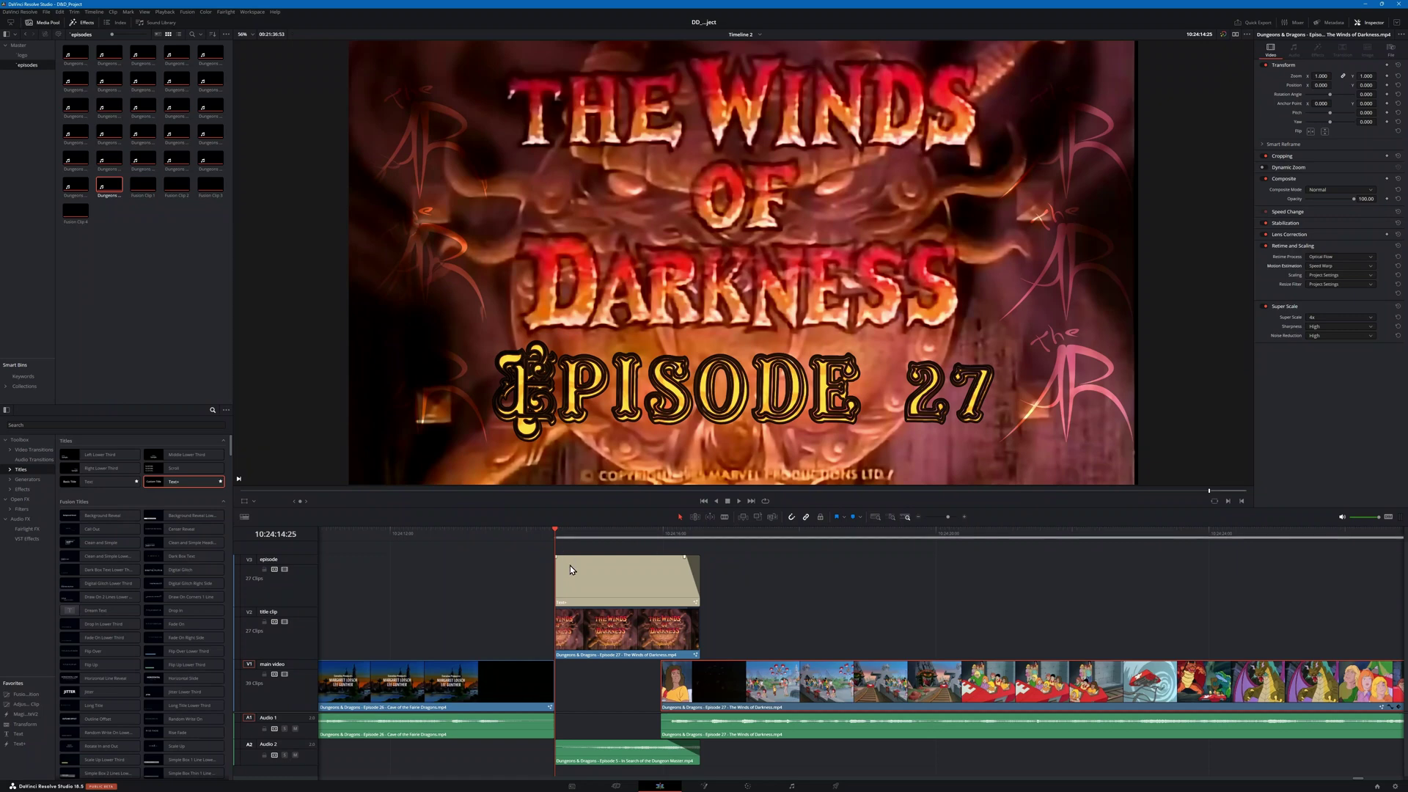
scroll(569, 566, down, 10)
scroll(1257, 595, down, 5)
click(927, 533)
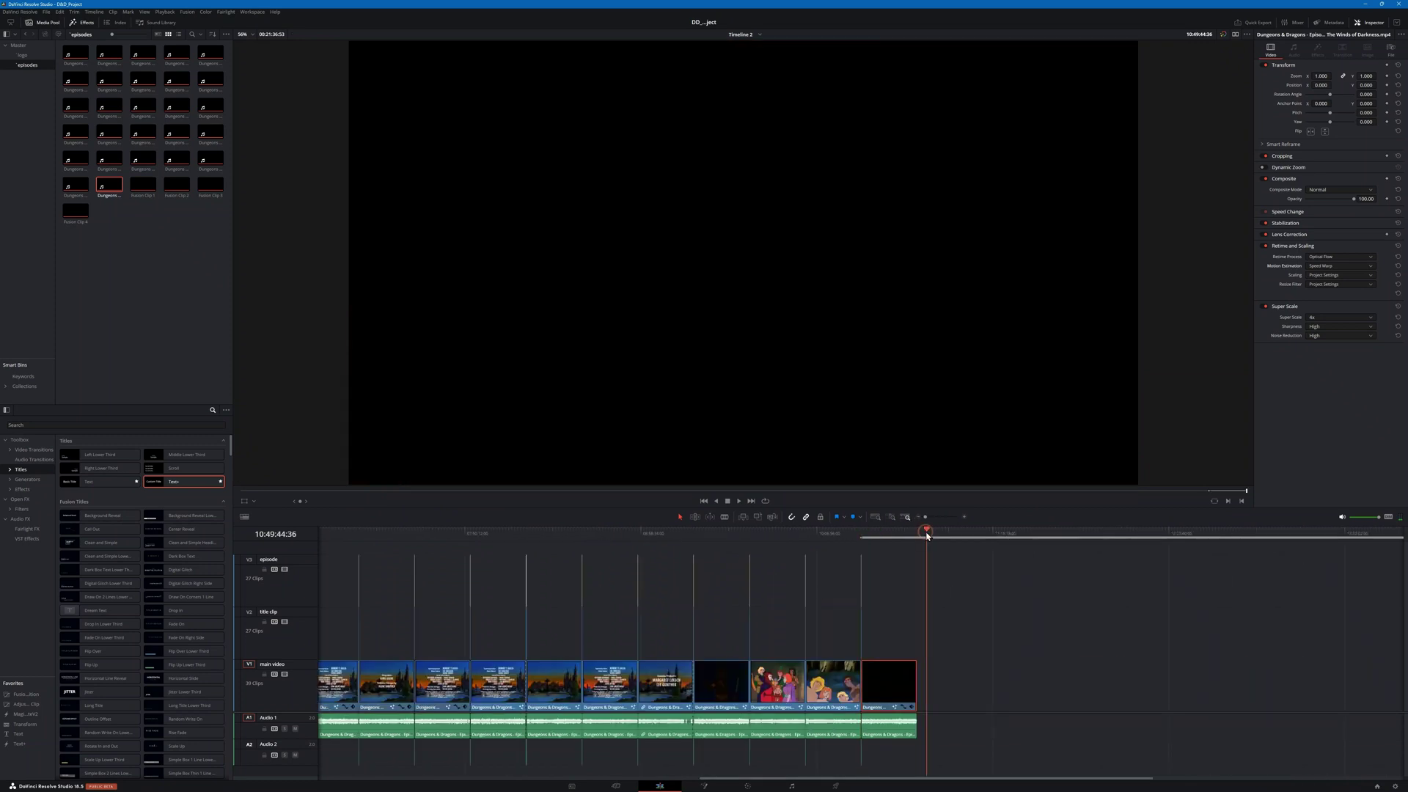
key(Up)
scroll(983, 623, up, 8)
scroll(981, 626, up, 2)
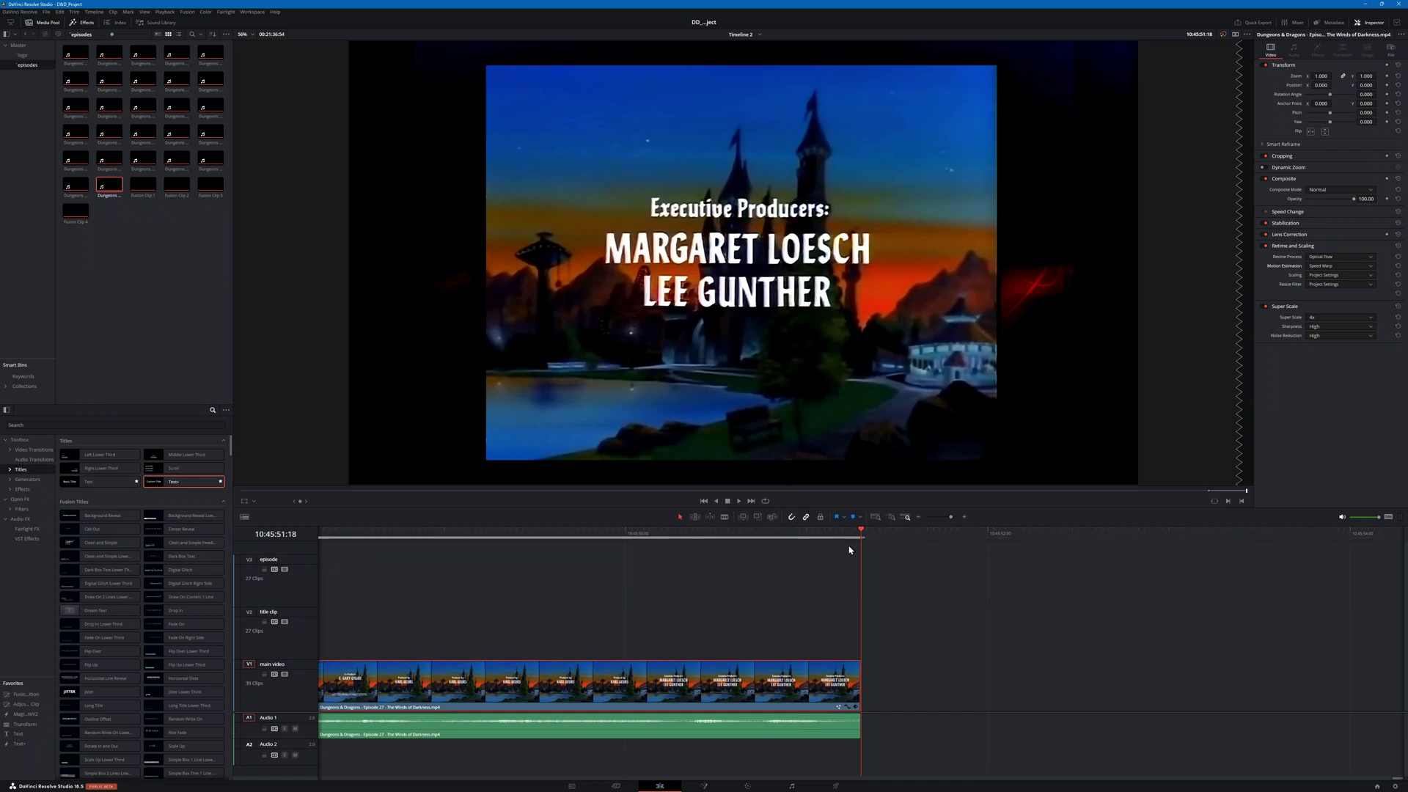
Step: On the Deliver page, clear the In point and set it again at the start of the Episode 27 title card
click(837, 787)
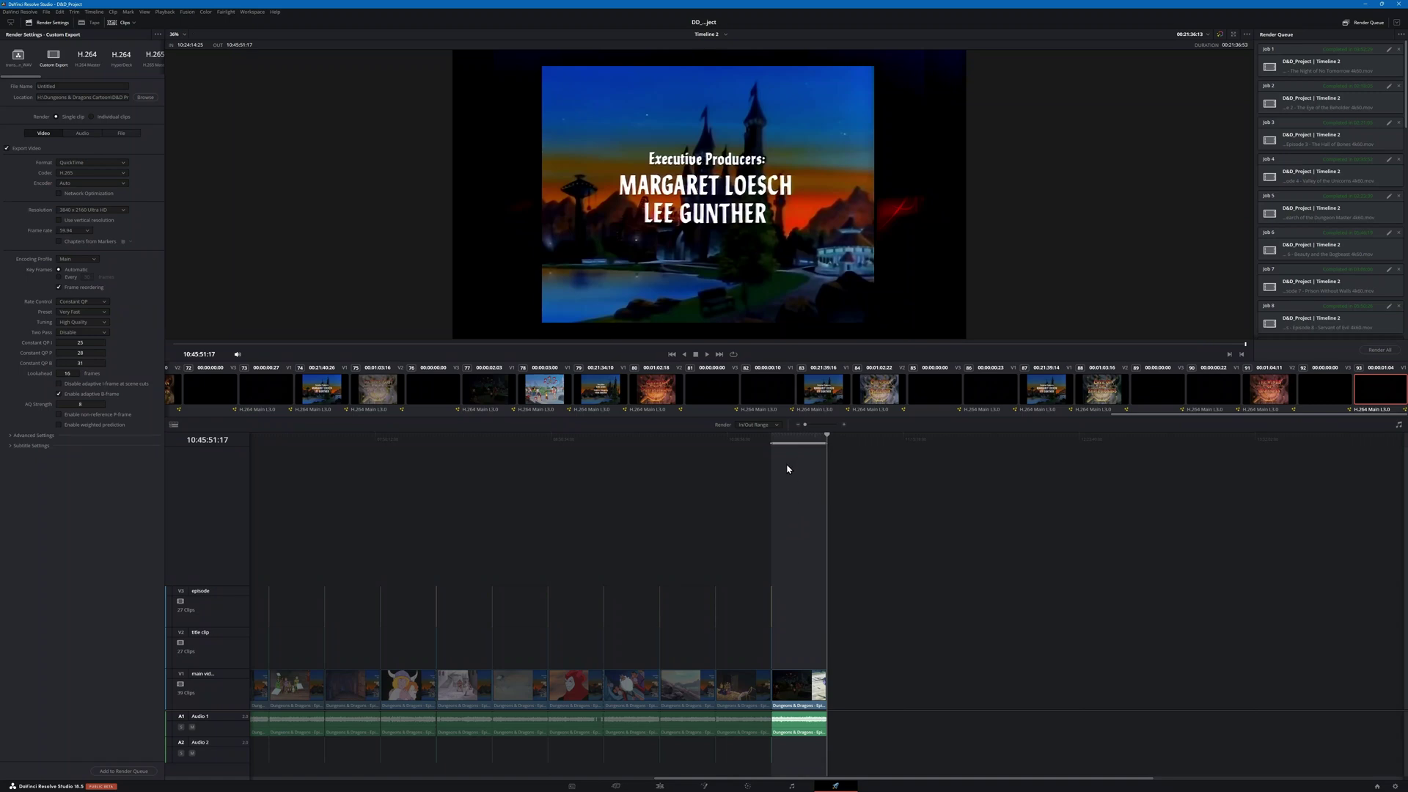
key(alt+i)
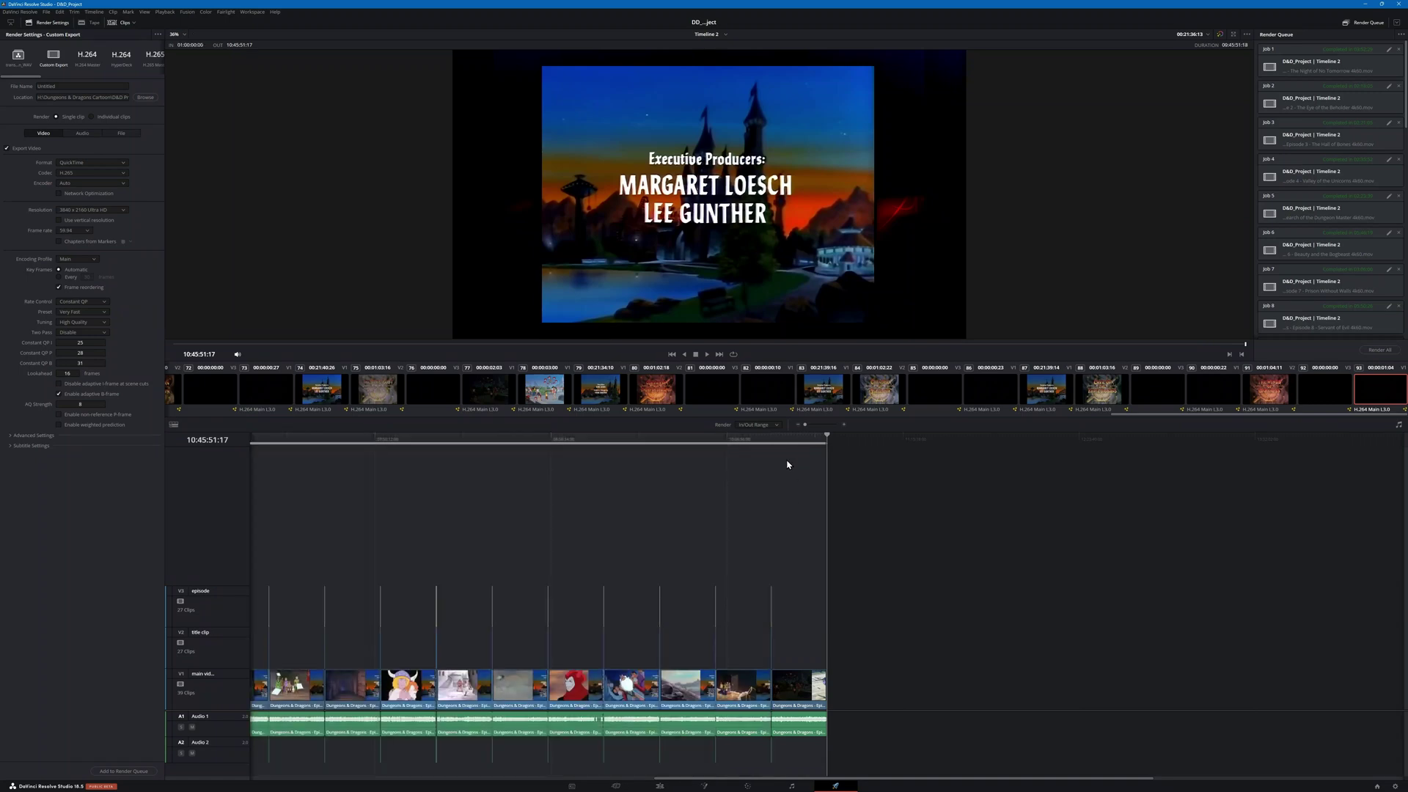
click(771, 440)
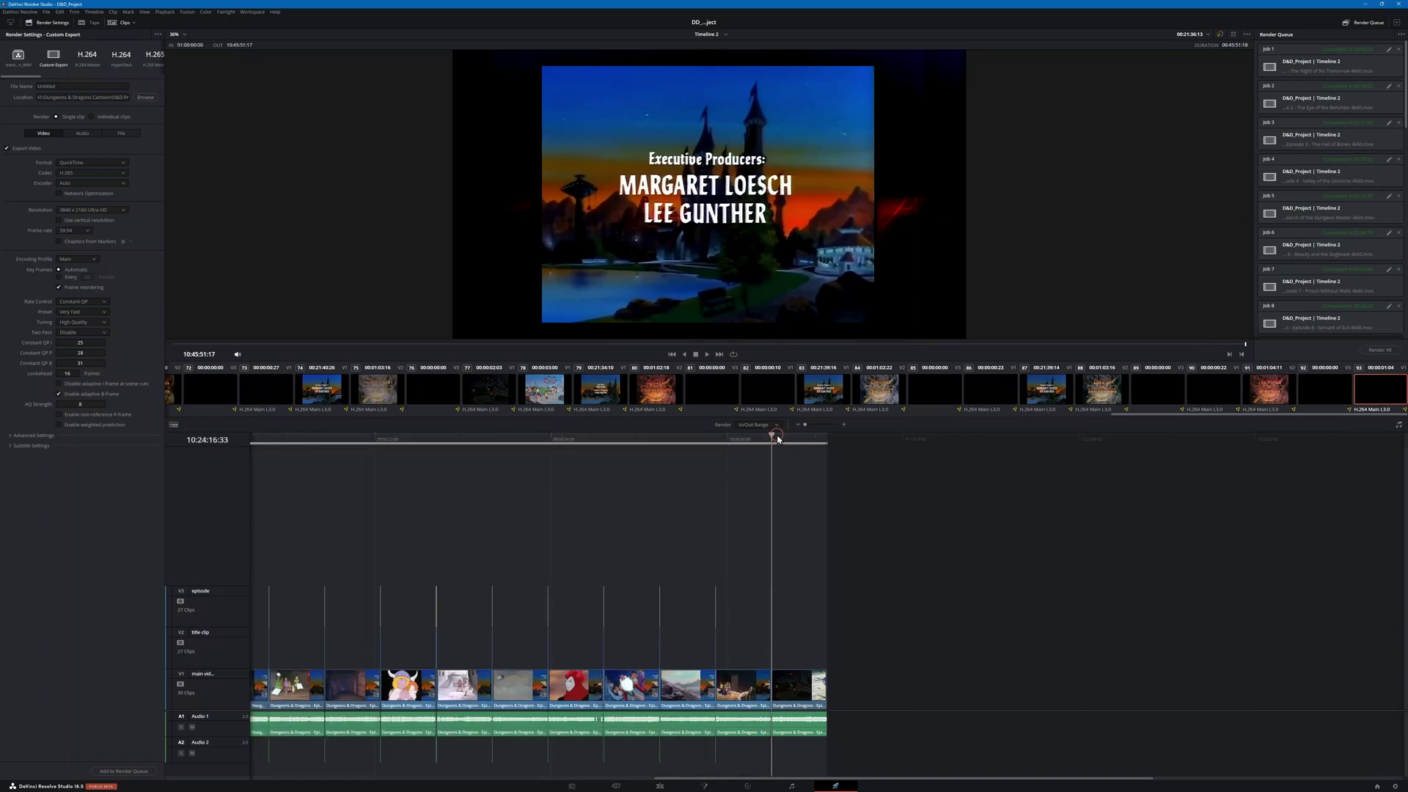
scroll(800, 465, up, 3)
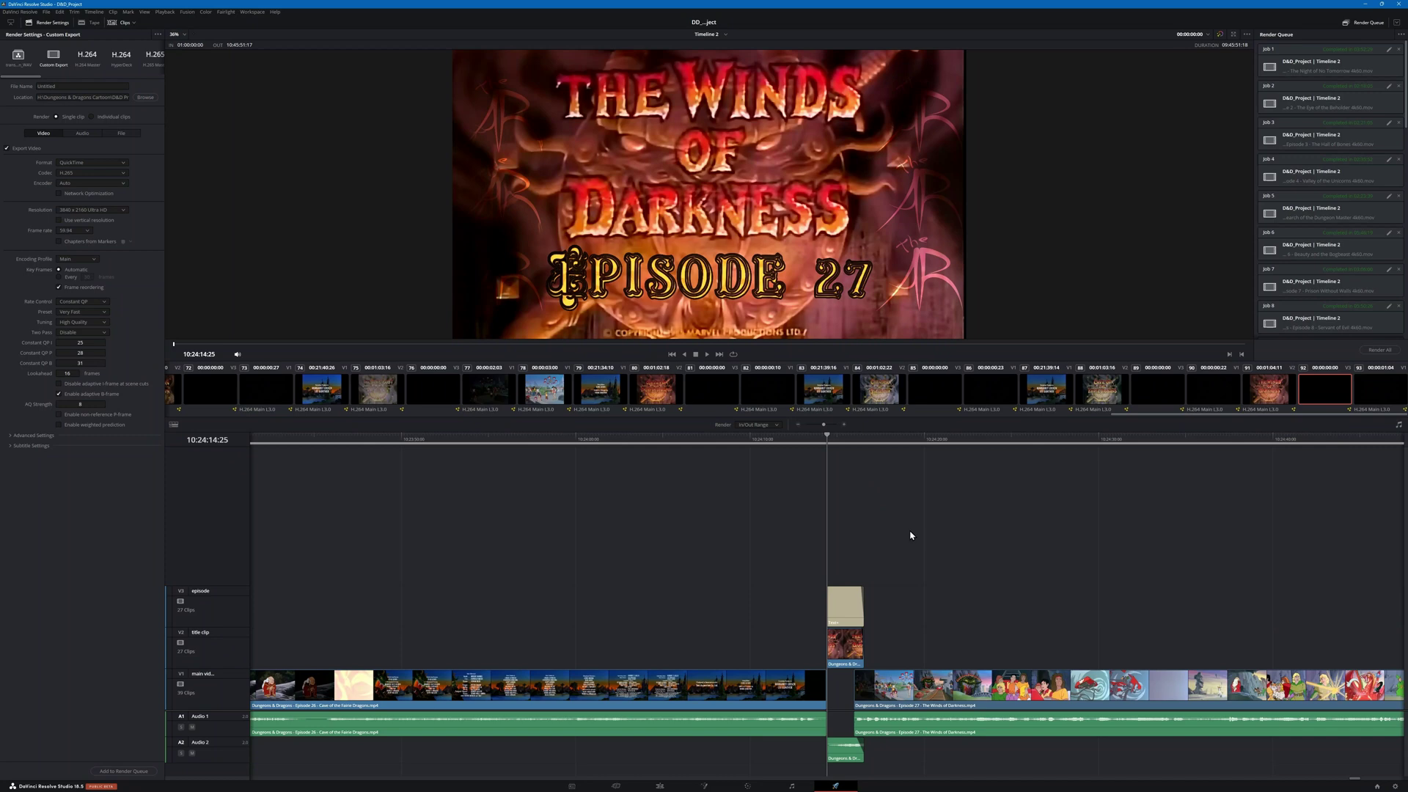
scroll(910, 534, up, 4)
mouse_move(827, 436)
mouse_down()
mouse_move(814, 439)
mouse_move(832, 446)
mouse_up()
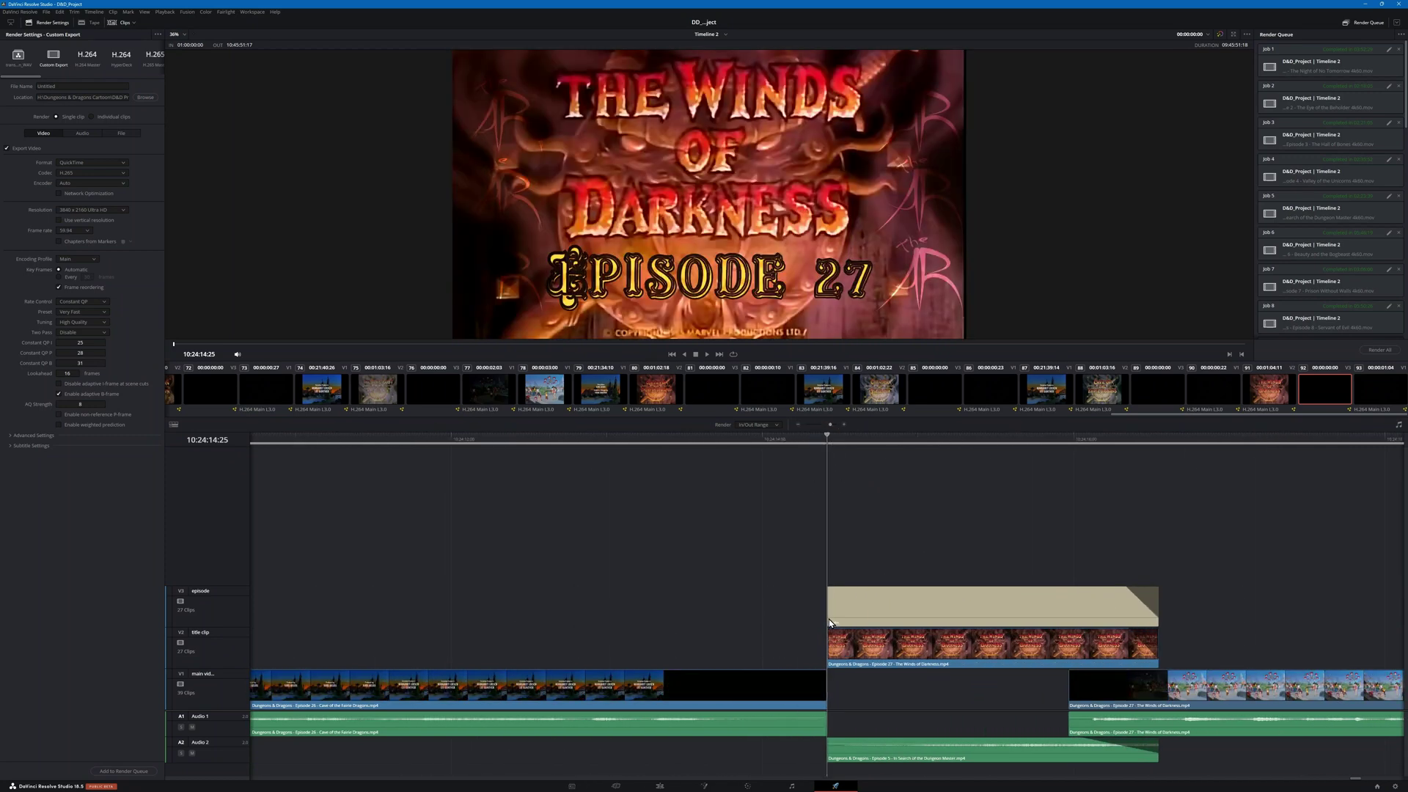
key(i)
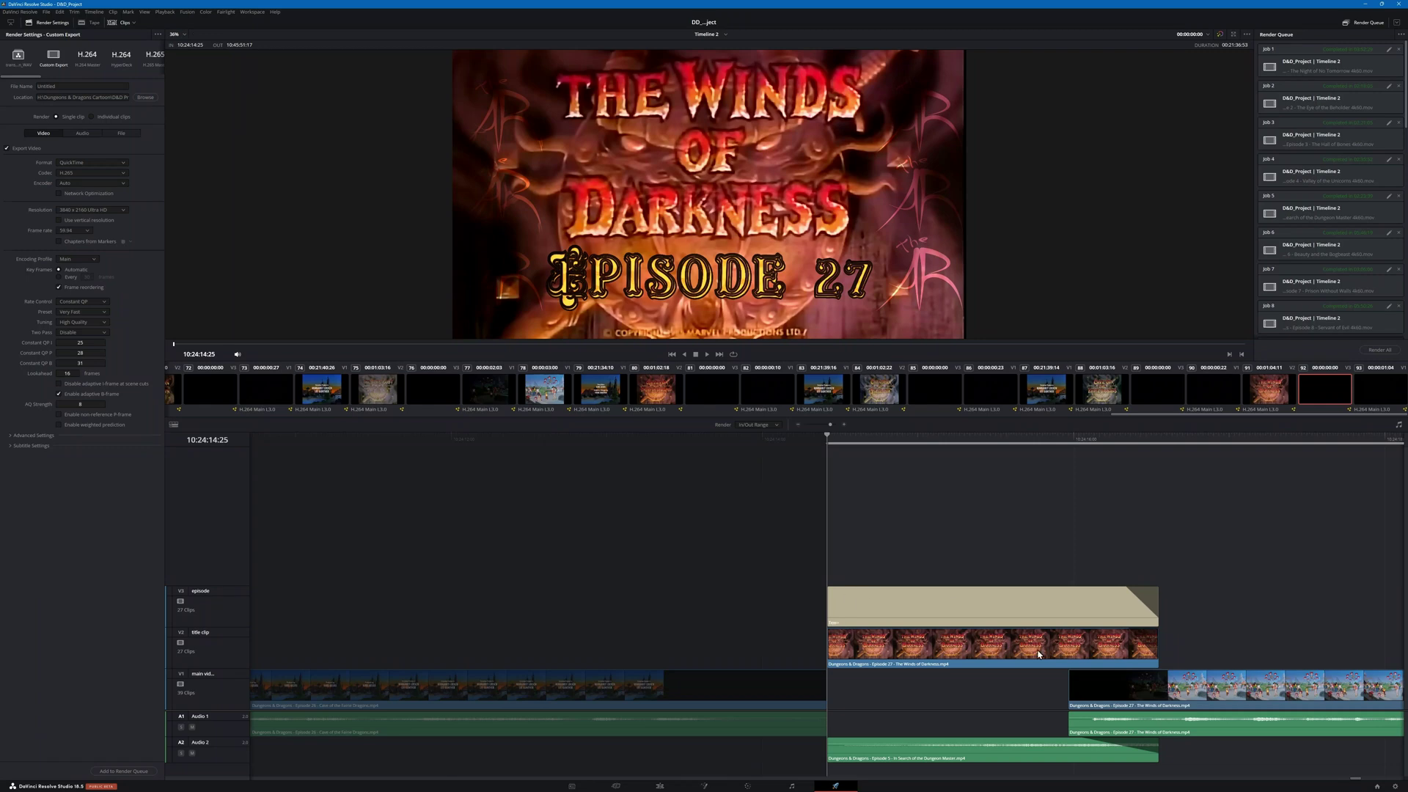
Step: Move the playhead to the end of Episode 27 and examine where the render range ends
scroll(953, 601, down, 6)
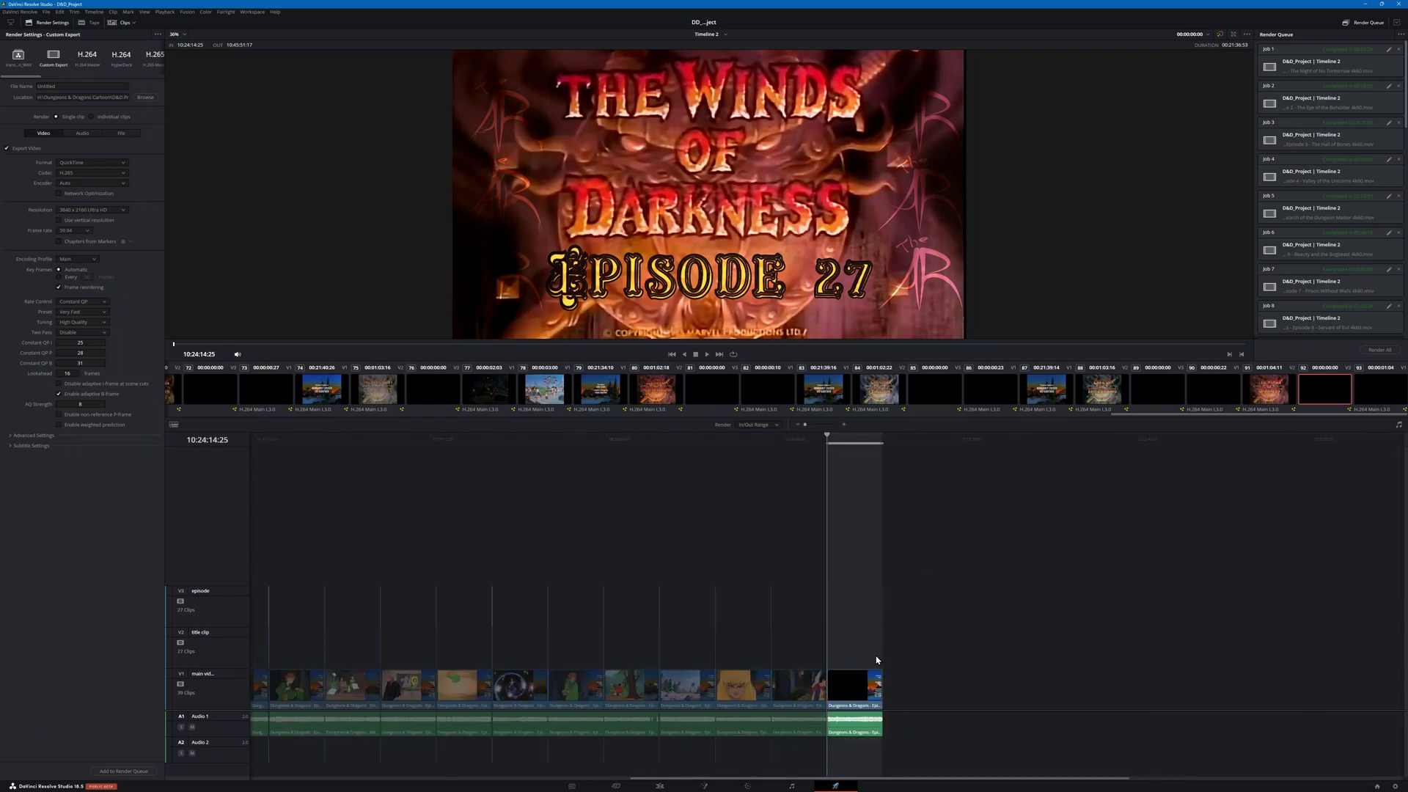
click(884, 439)
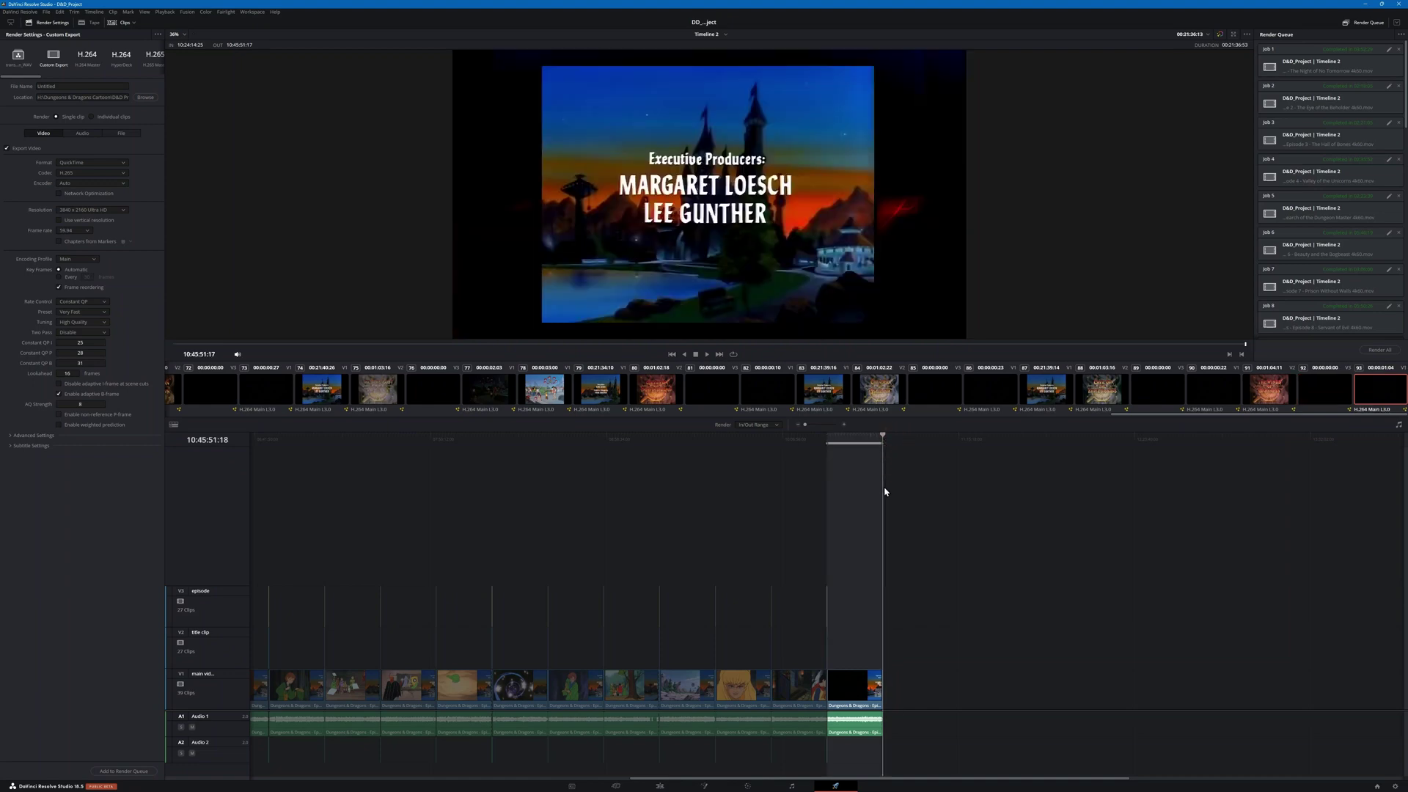
scroll(928, 503, up, 5)
scroll(929, 503, up, 4)
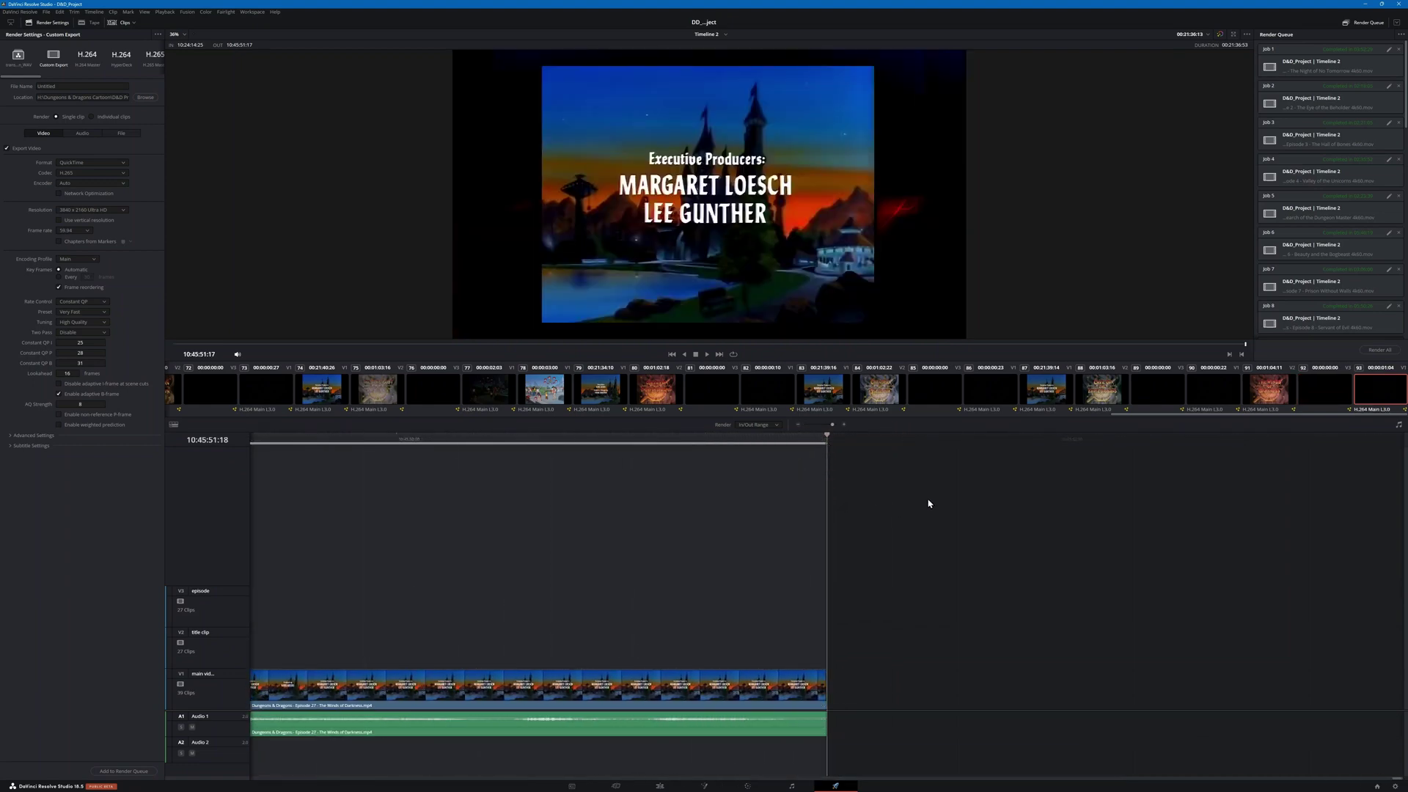
scroll(929, 503, down, 2)
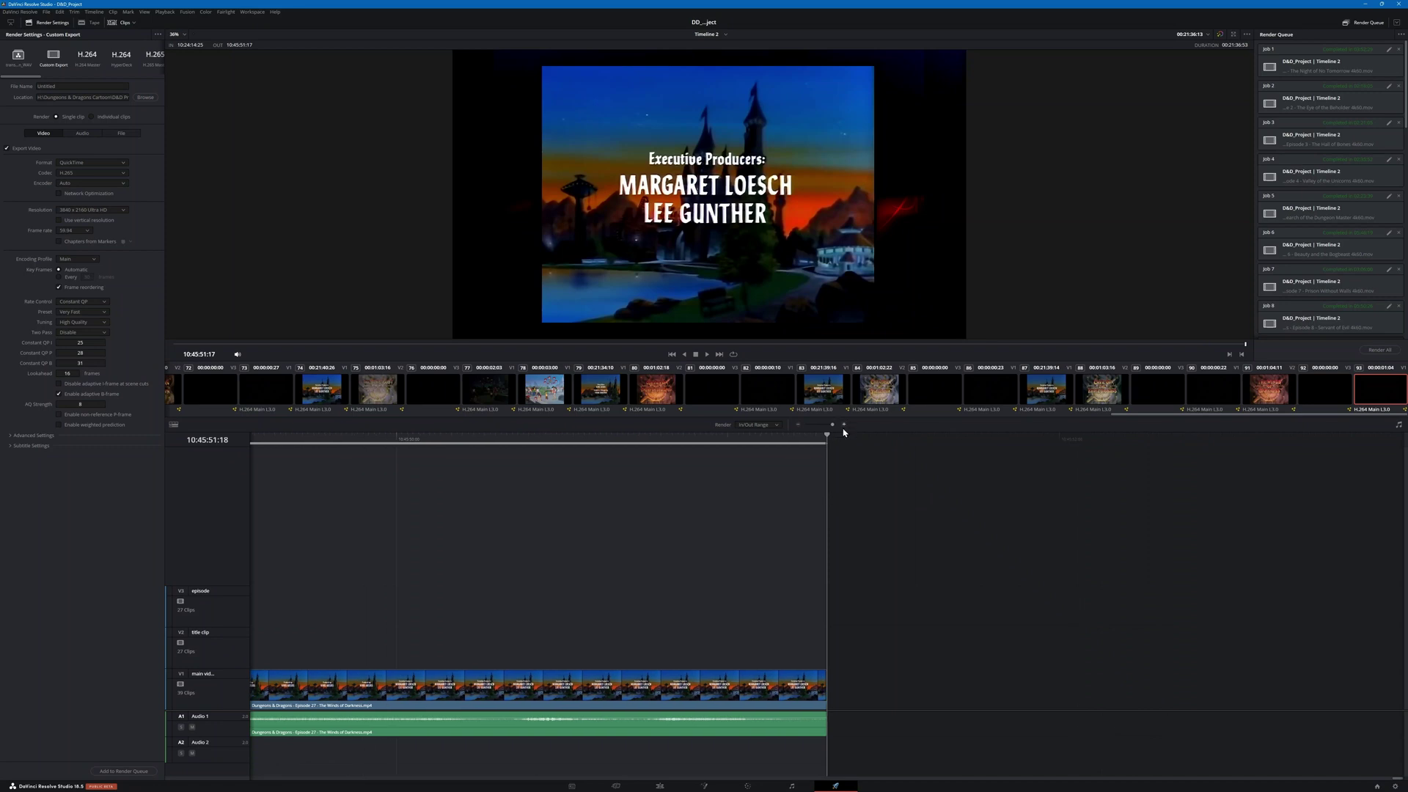
scroll(810, 477, down, 5)
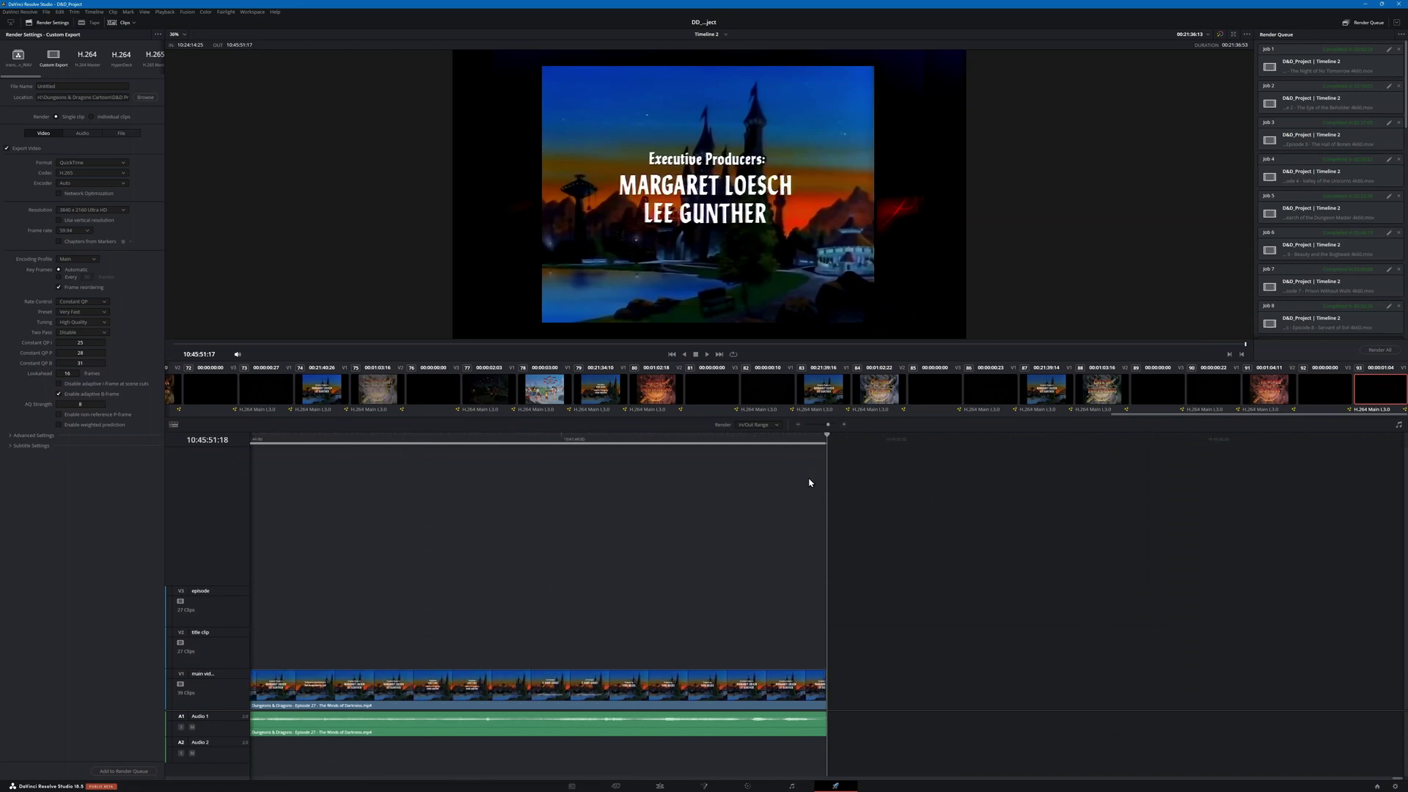
scroll(810, 481, down, 4)
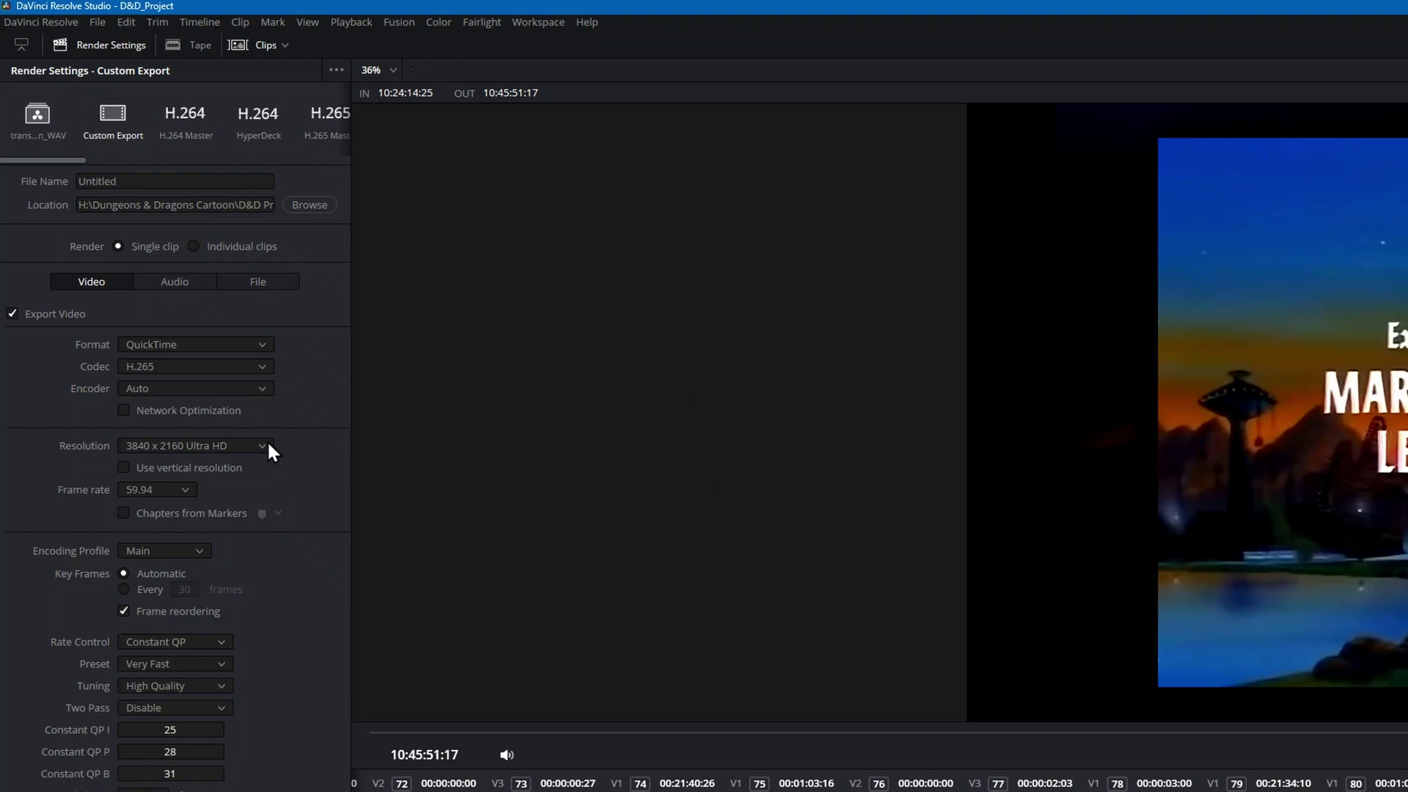
Step: Set the export encoder to Intel Quick Sync and look over the advanced render settings
click(266, 387)
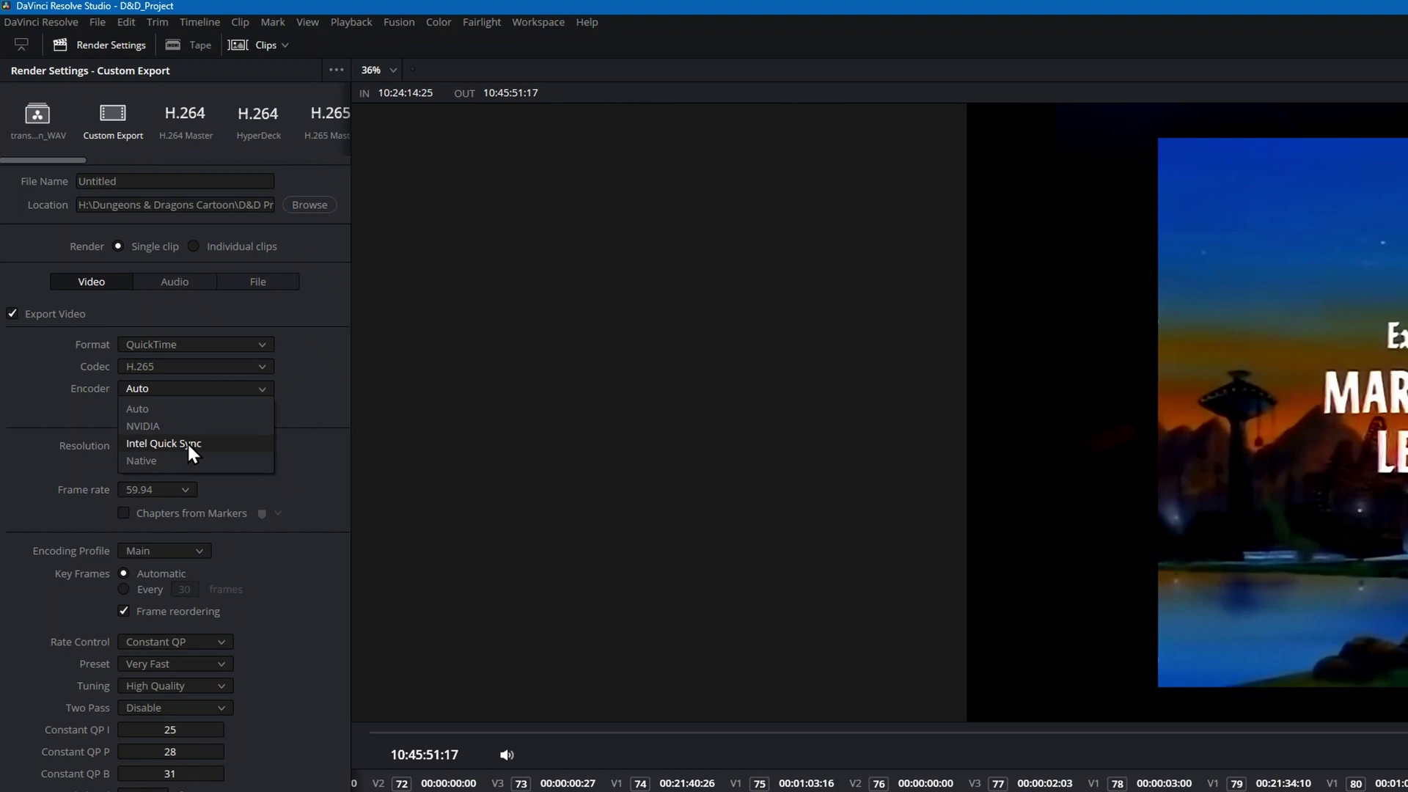
click(158, 443)
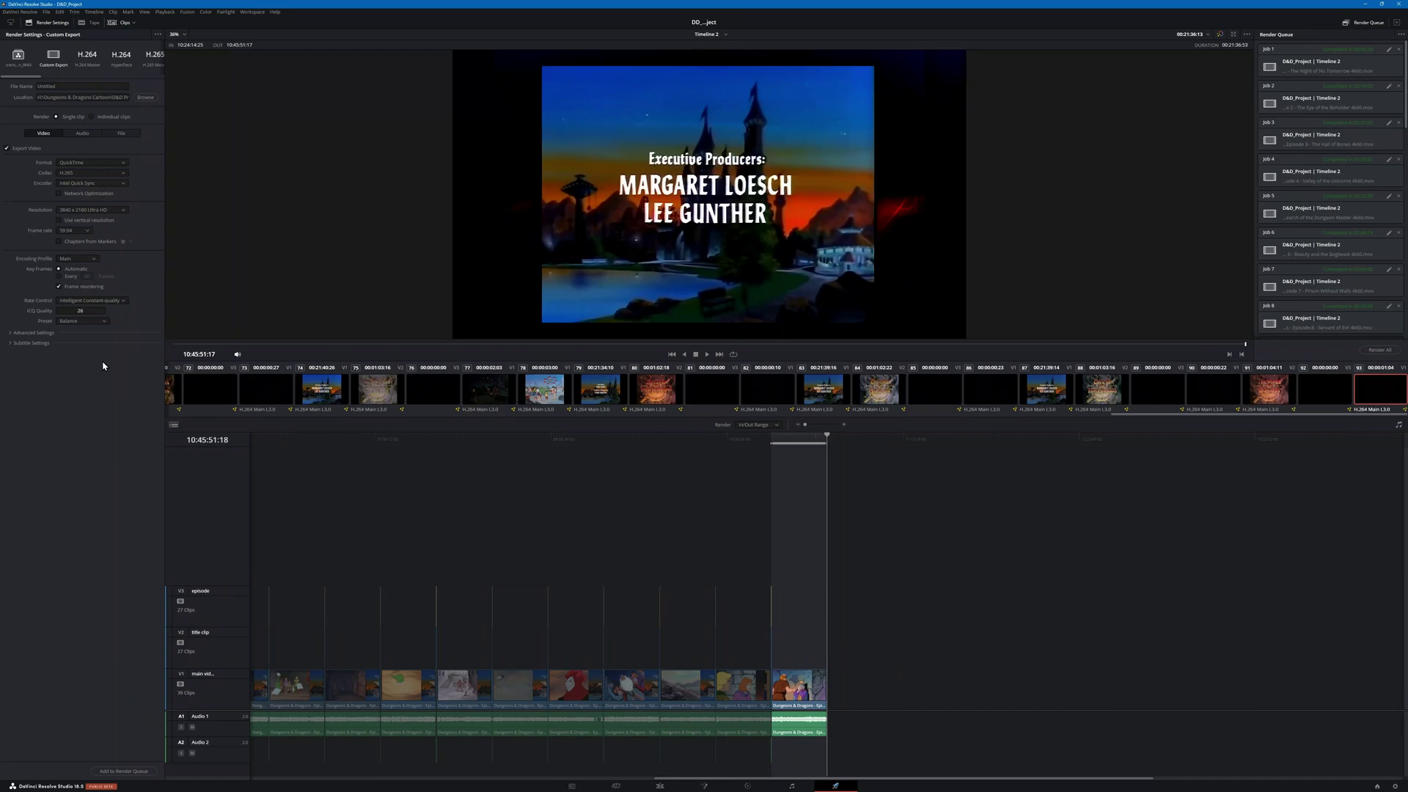
click(10, 333)
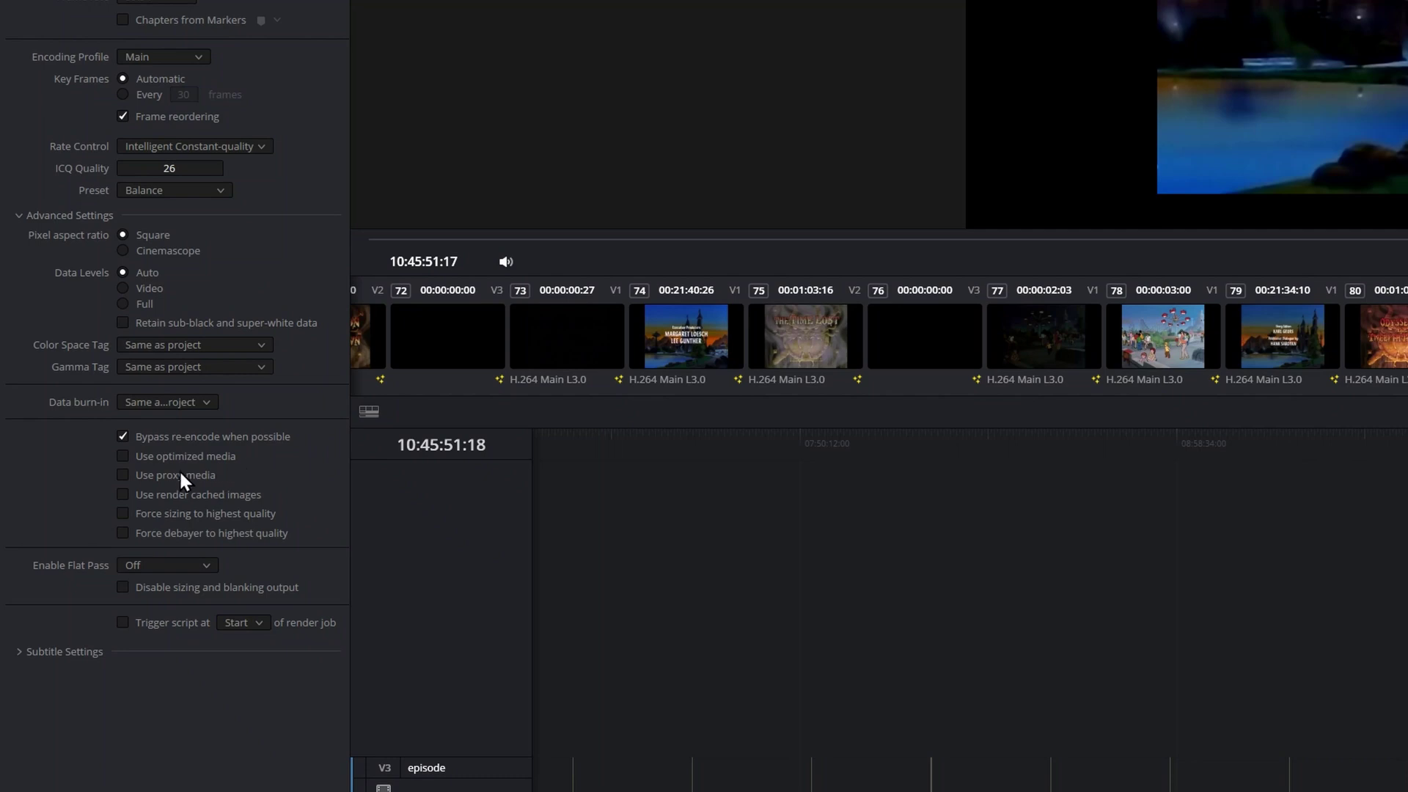
click(12, 214)
click(12, 214)
click(16, 214)
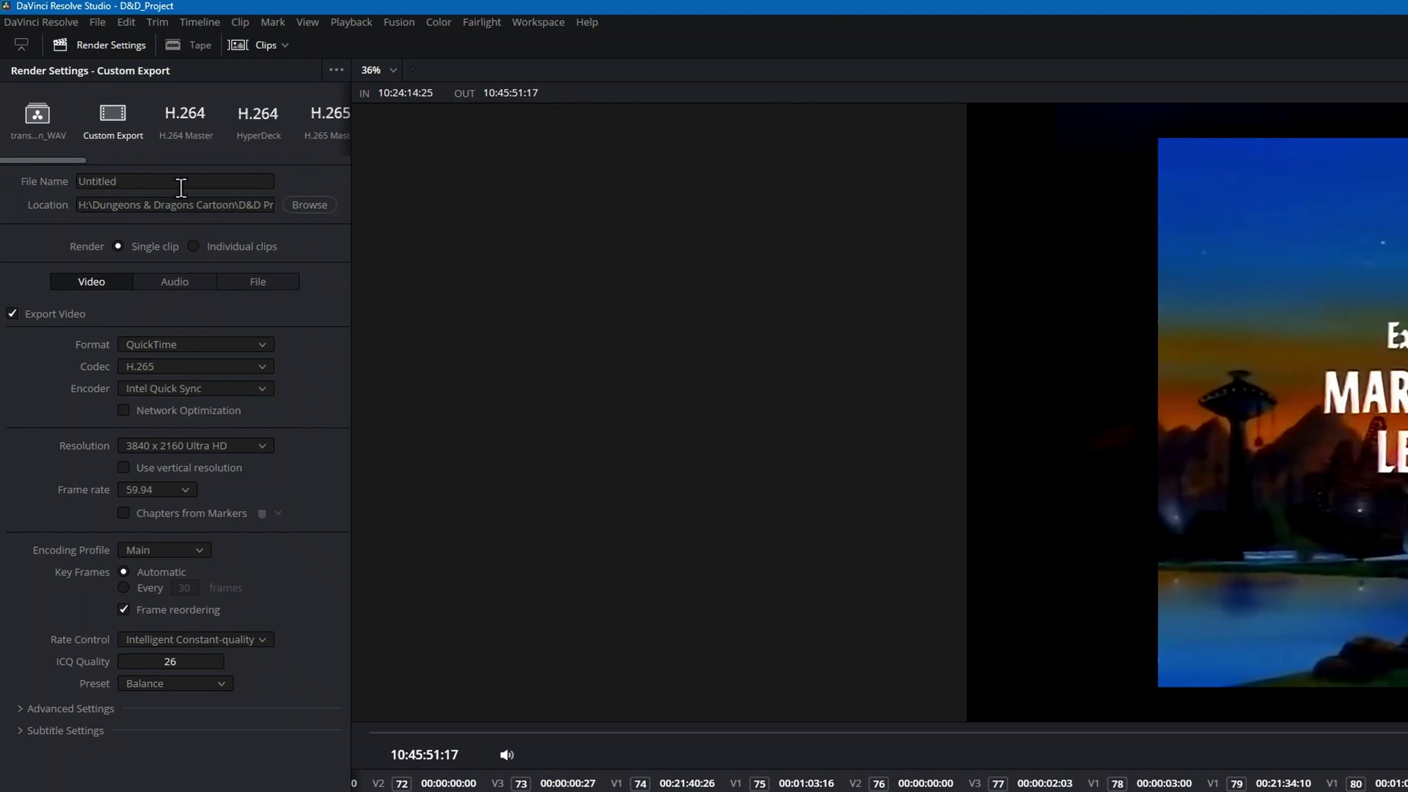
Step: Set the render destination to "Dungeons & Dragons - Episode 27 - The Winds of Darkness 4k60.mov" in the Episode 27 folder, replacing the existing file
click(310, 205)
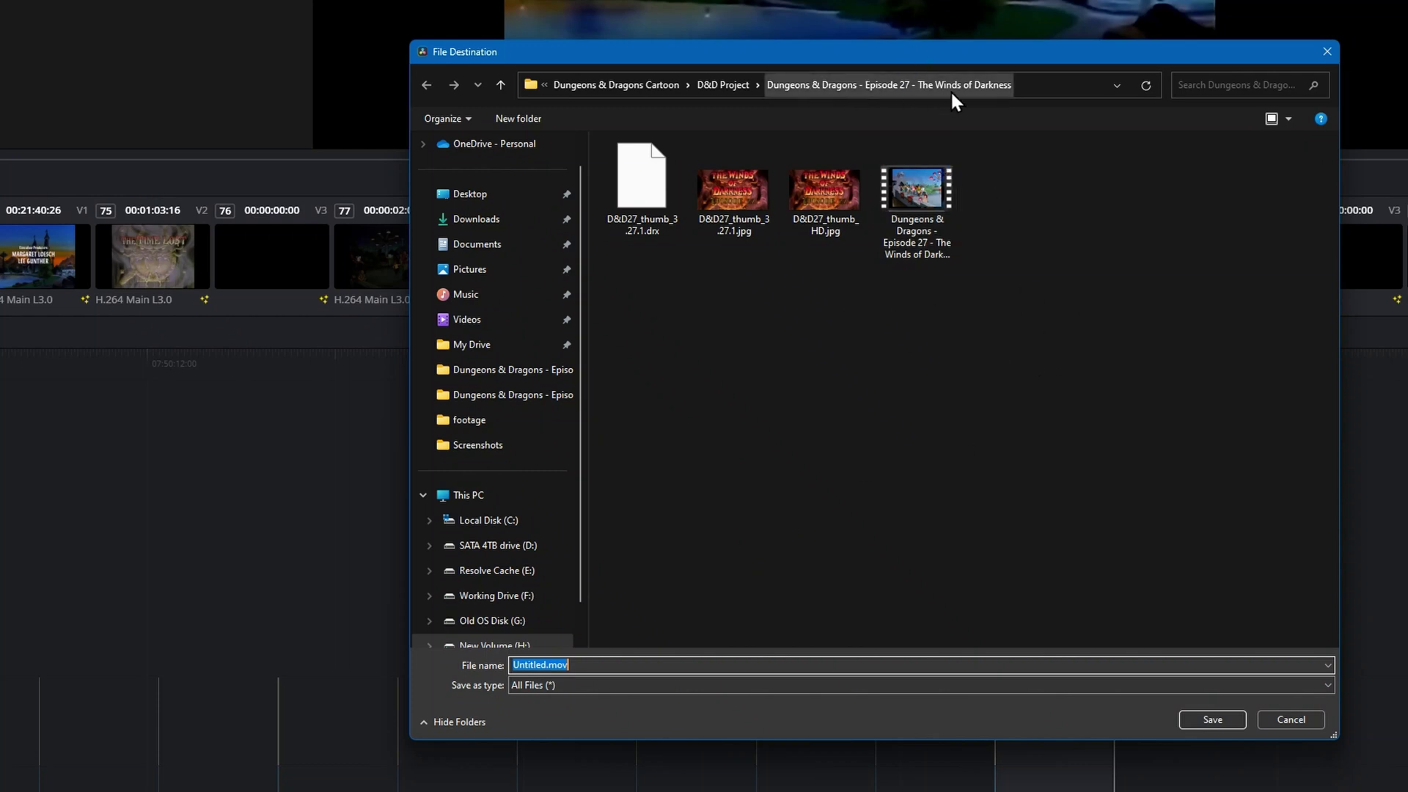
click(724, 85)
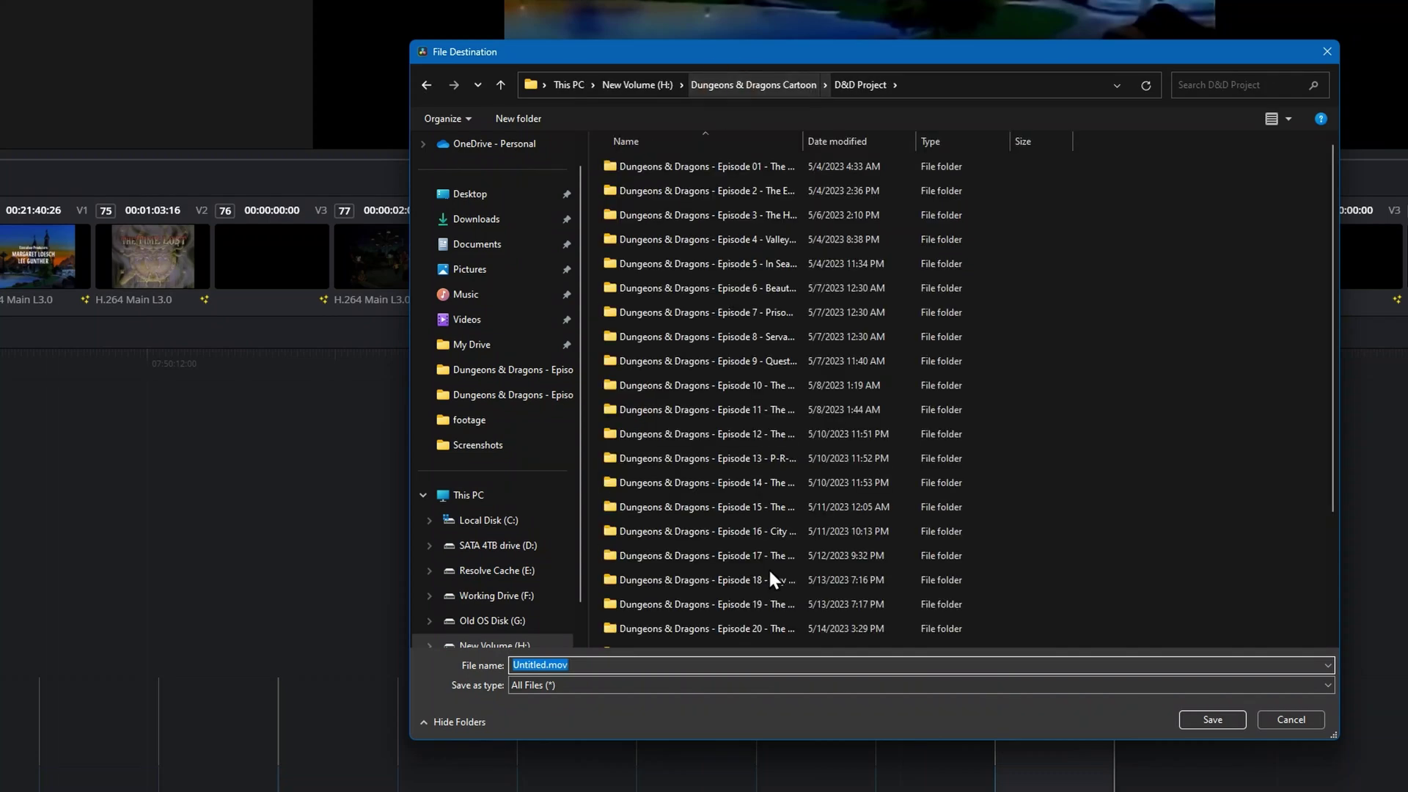
scroll(767, 572, down, 2)
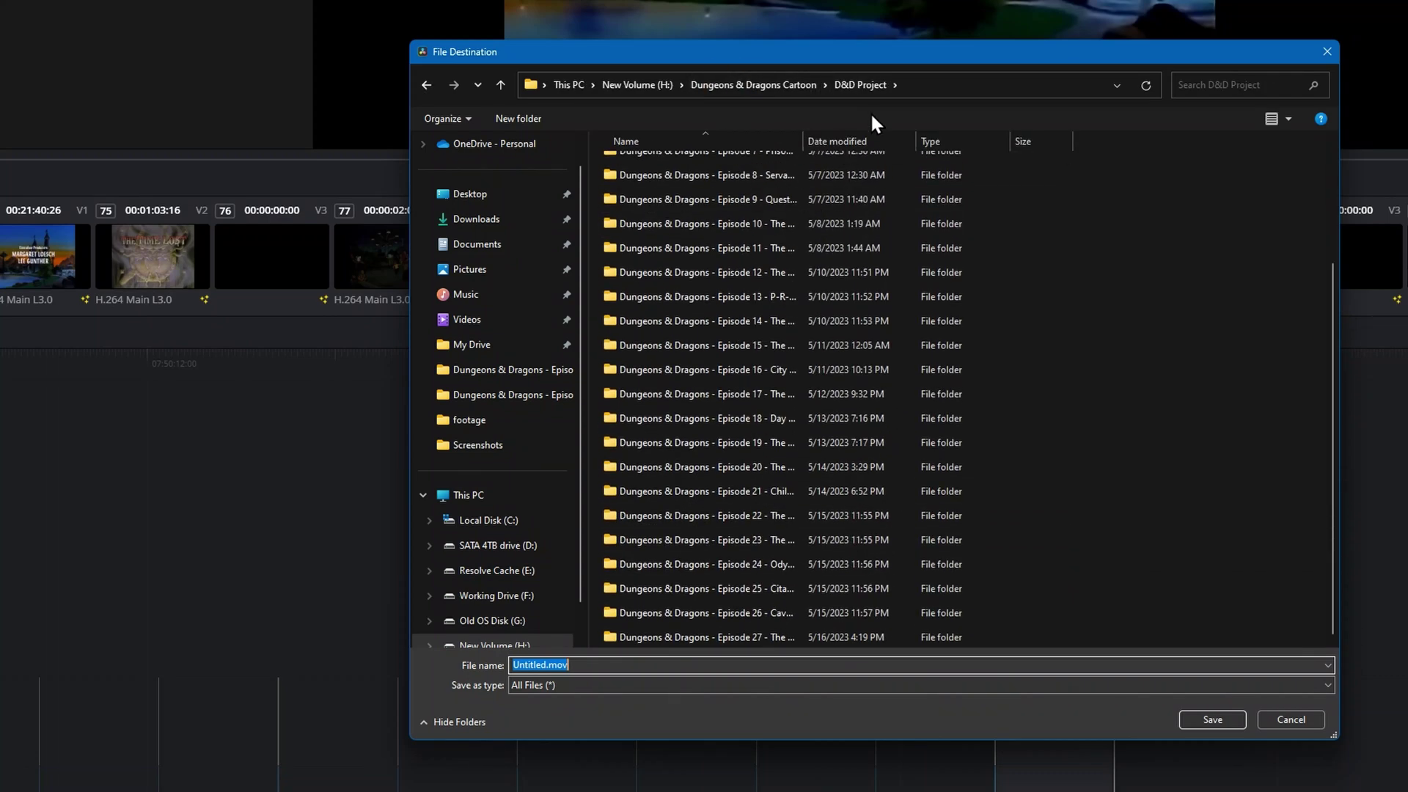
double_click(719, 637)
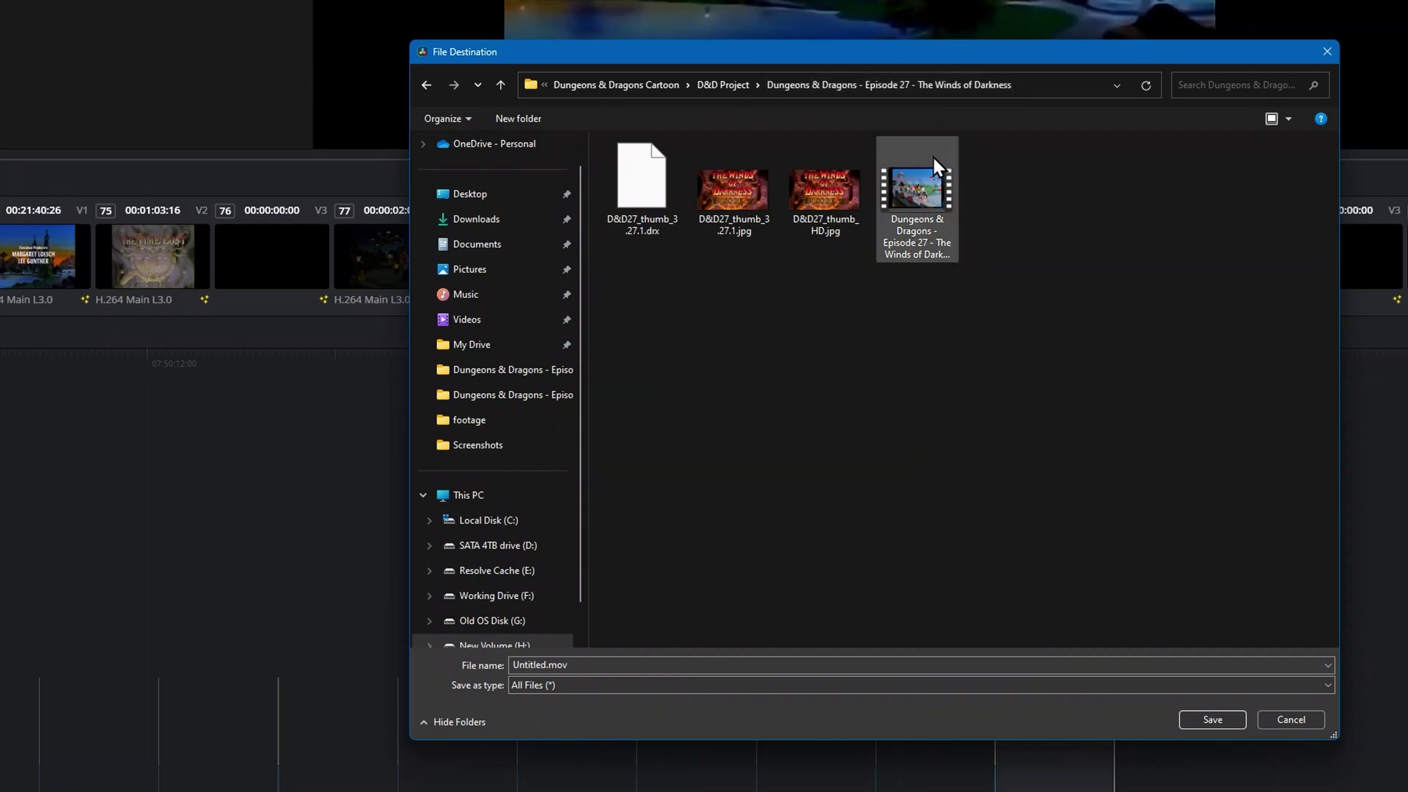
click(521, 665)
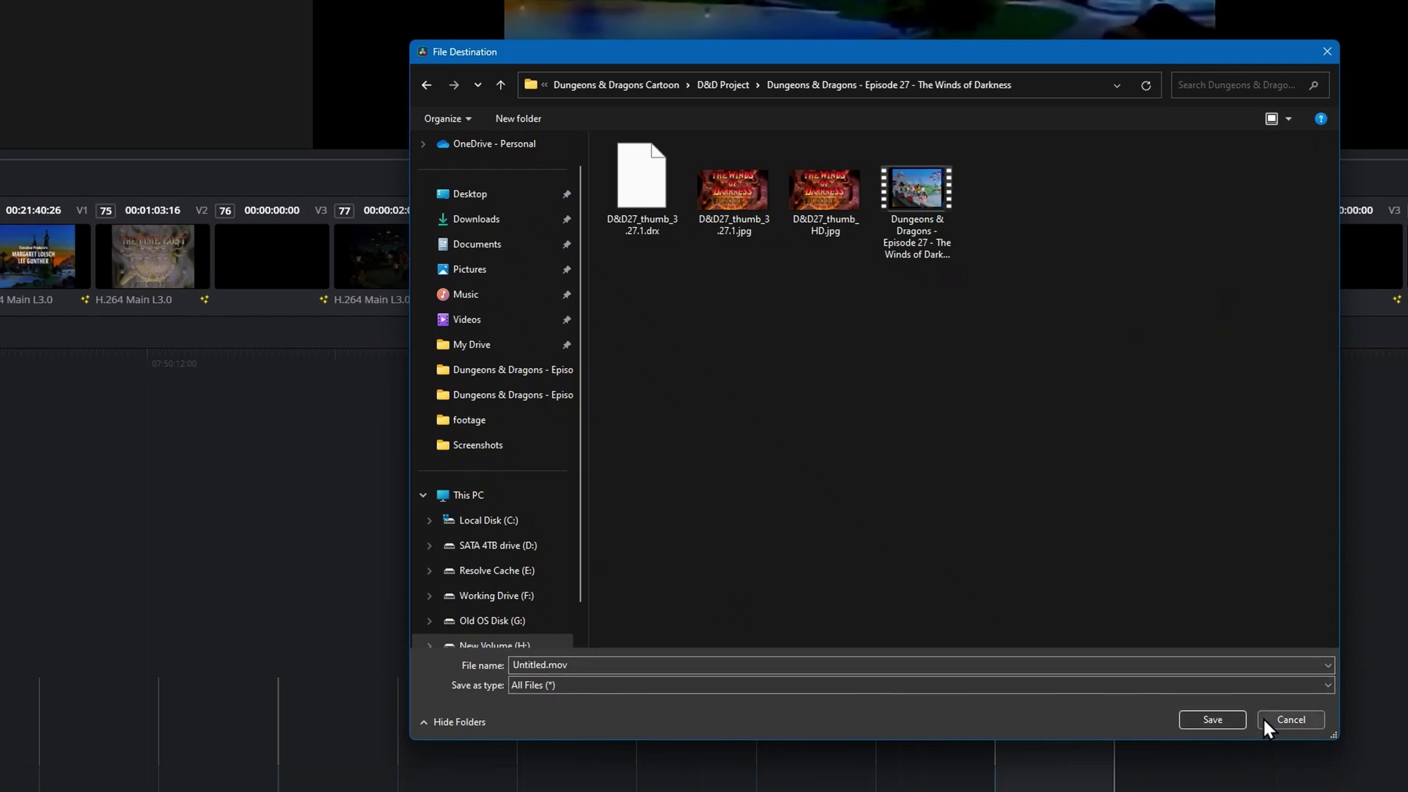
click(904, 235)
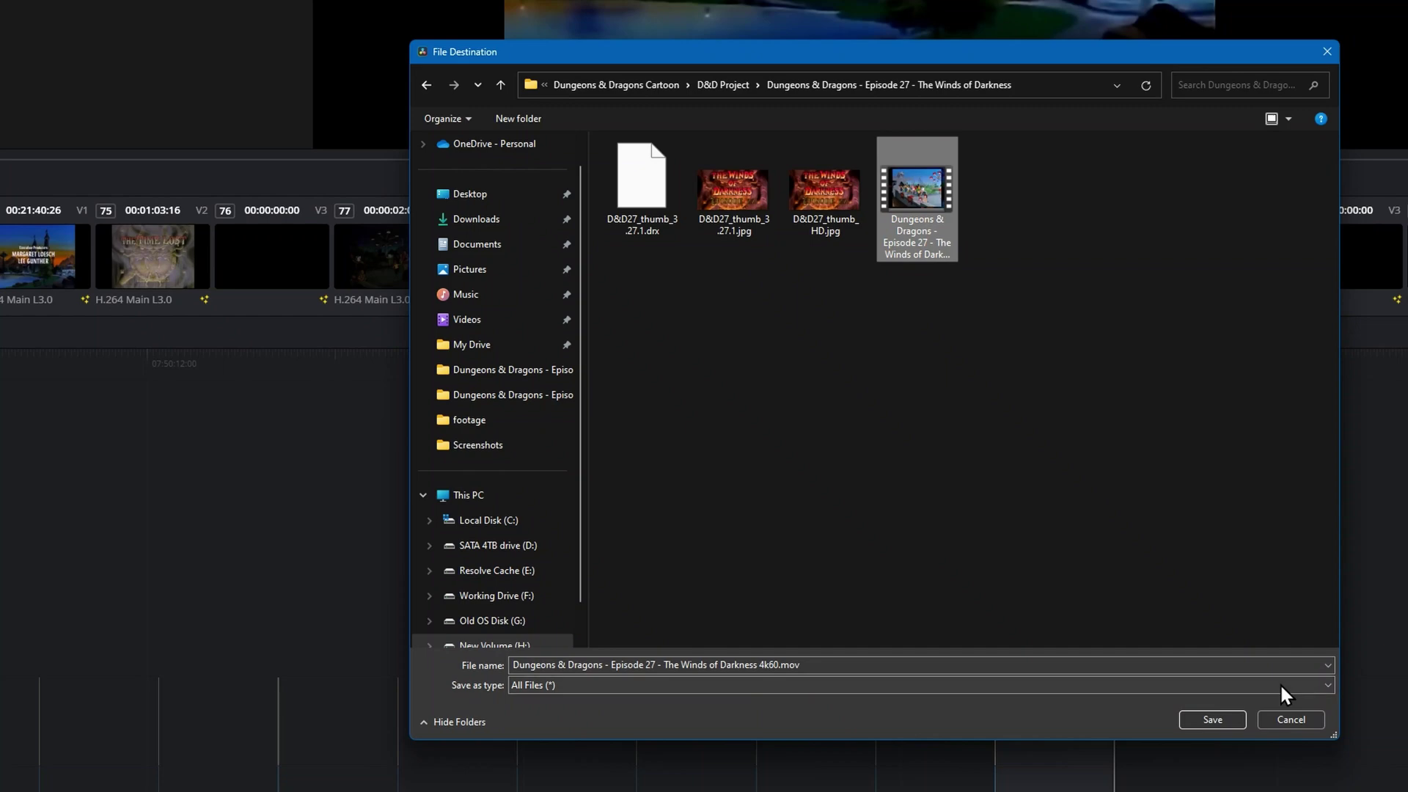
click(1227, 714)
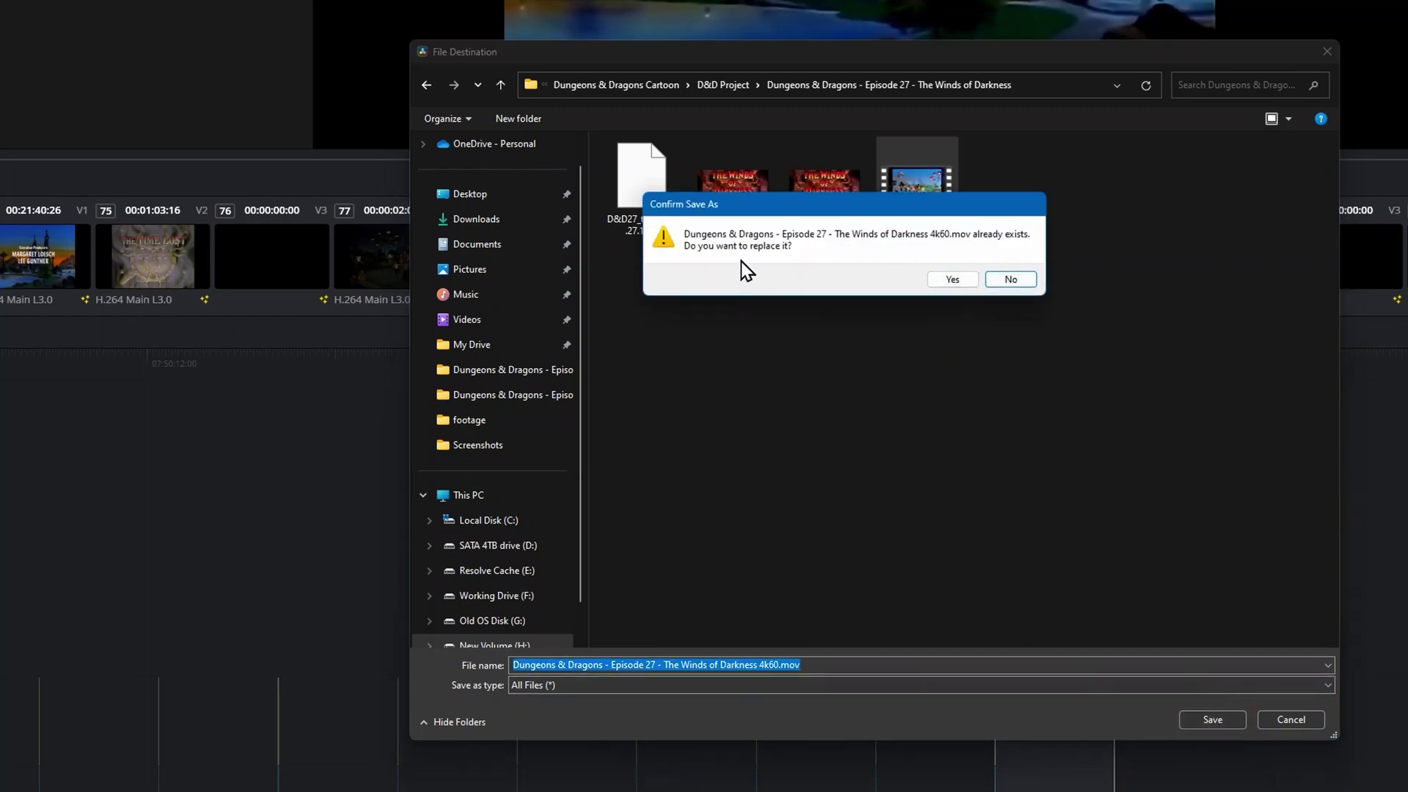
click(957, 279)
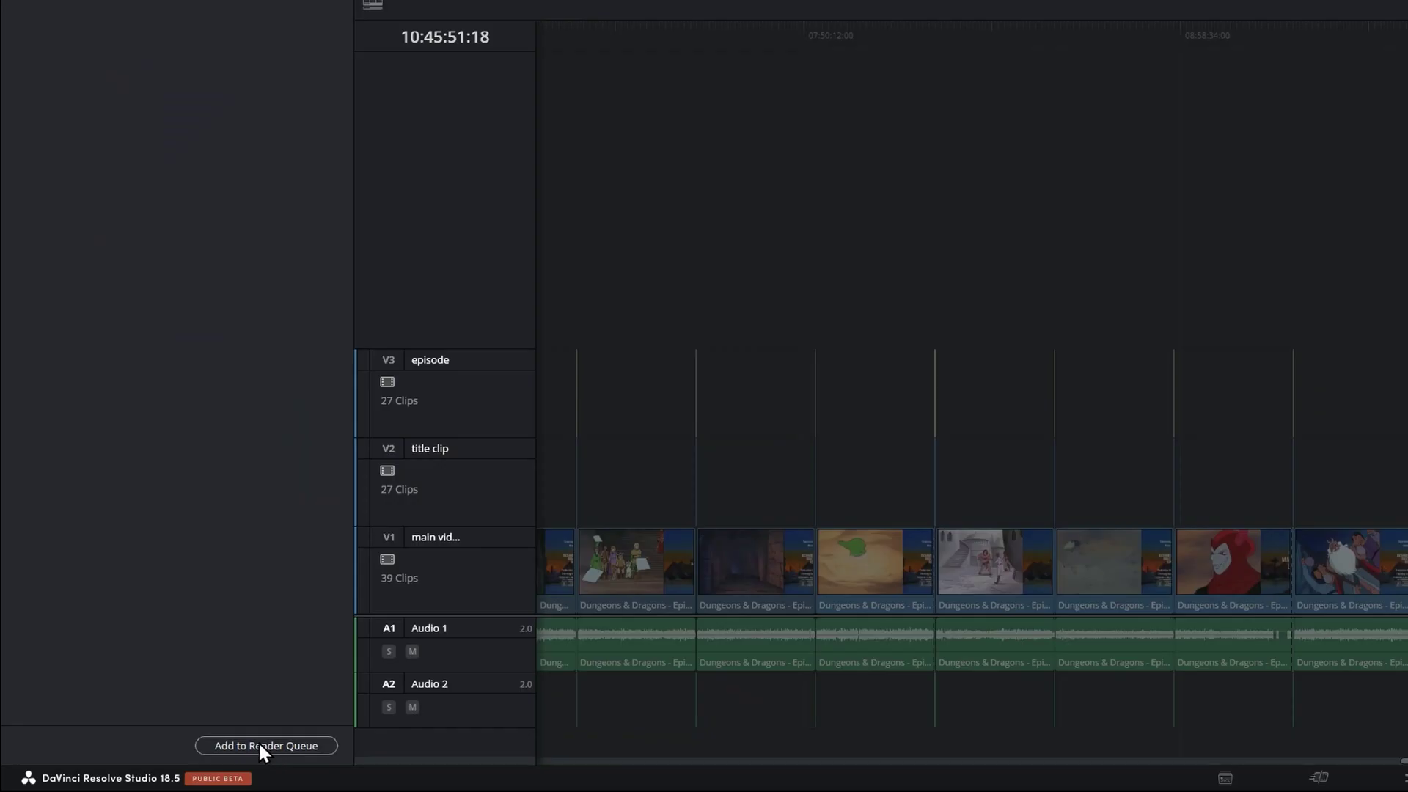
Step: Look through the episode jobs in the render queue from first to last, including their completion times
click(262, 749)
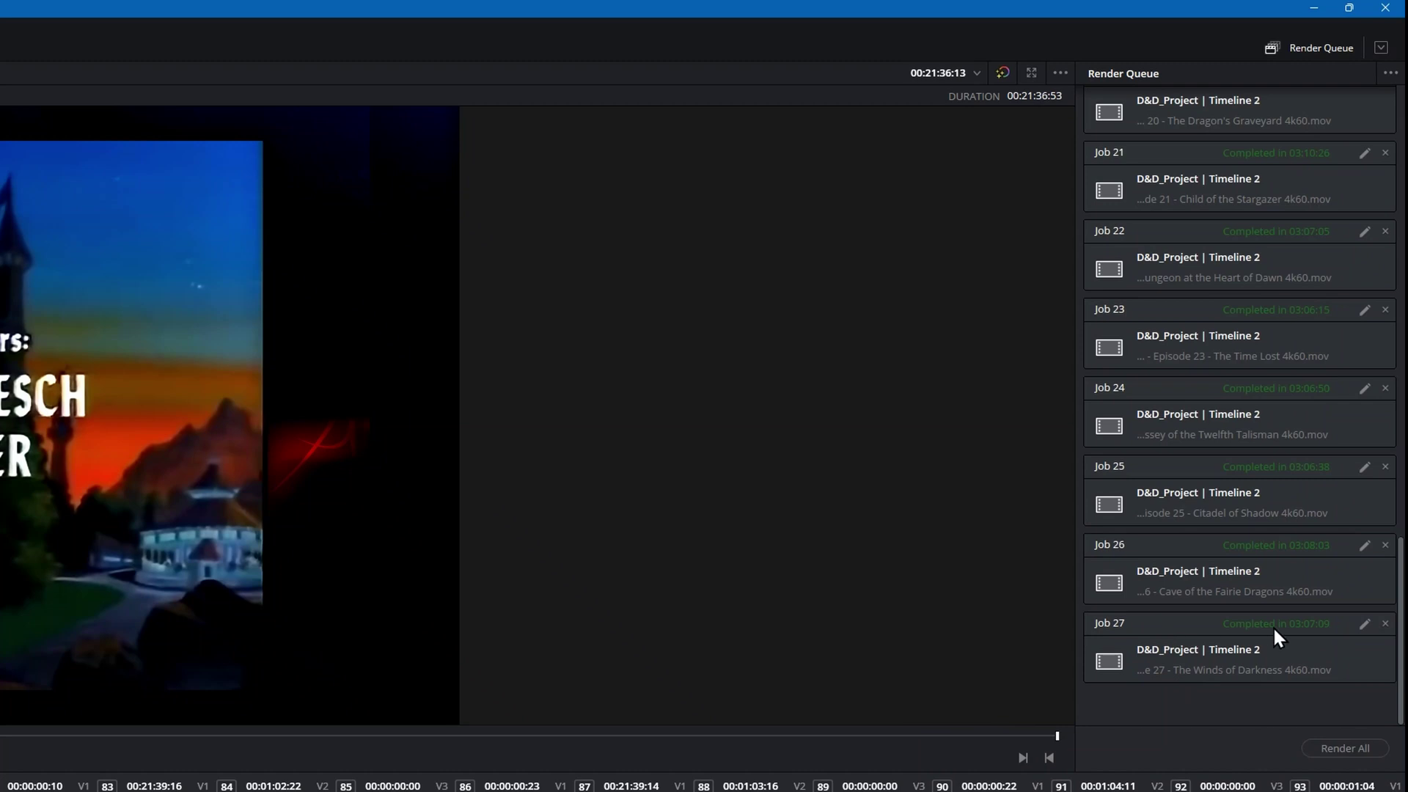
scroll(1159, 635, up, 15)
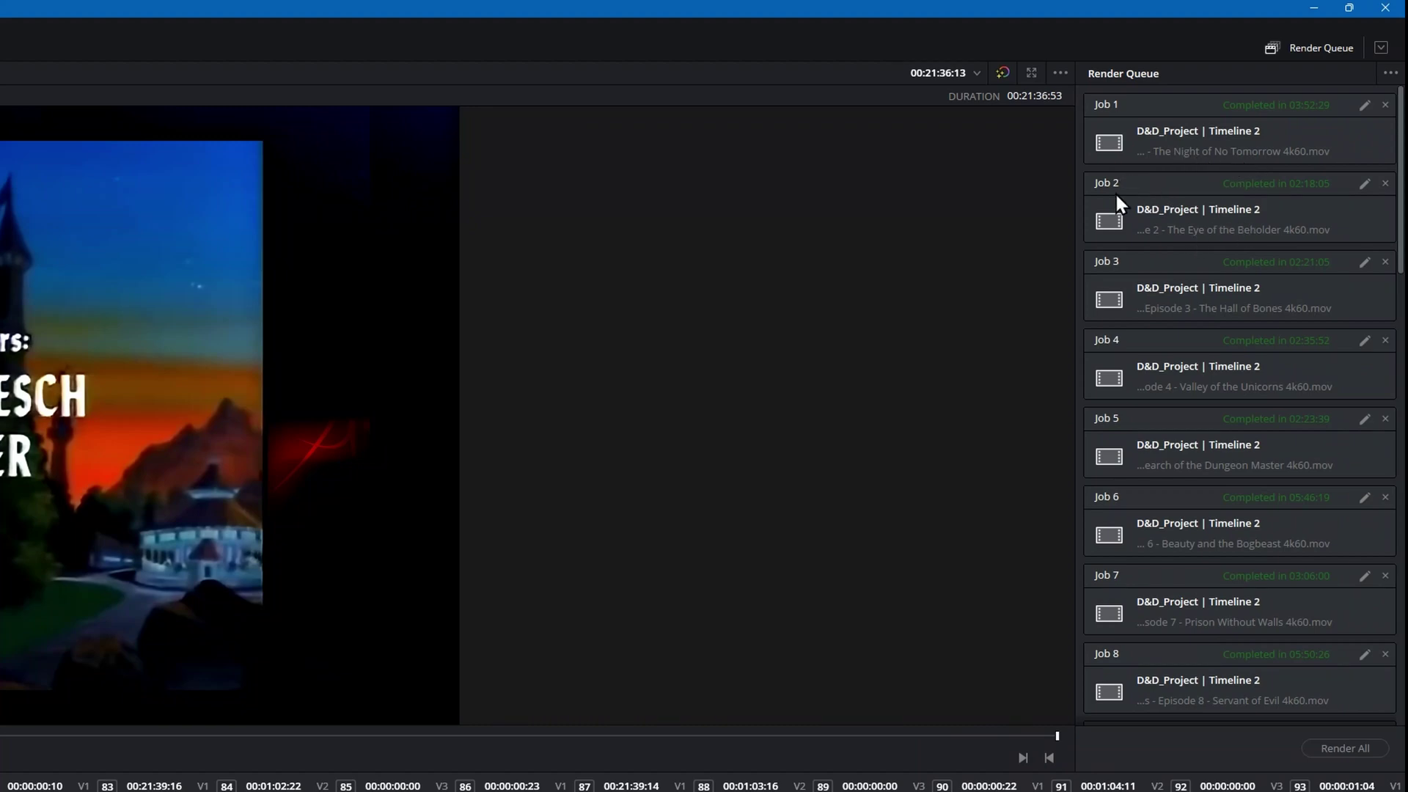
scroll(1166, 283, down, 20)
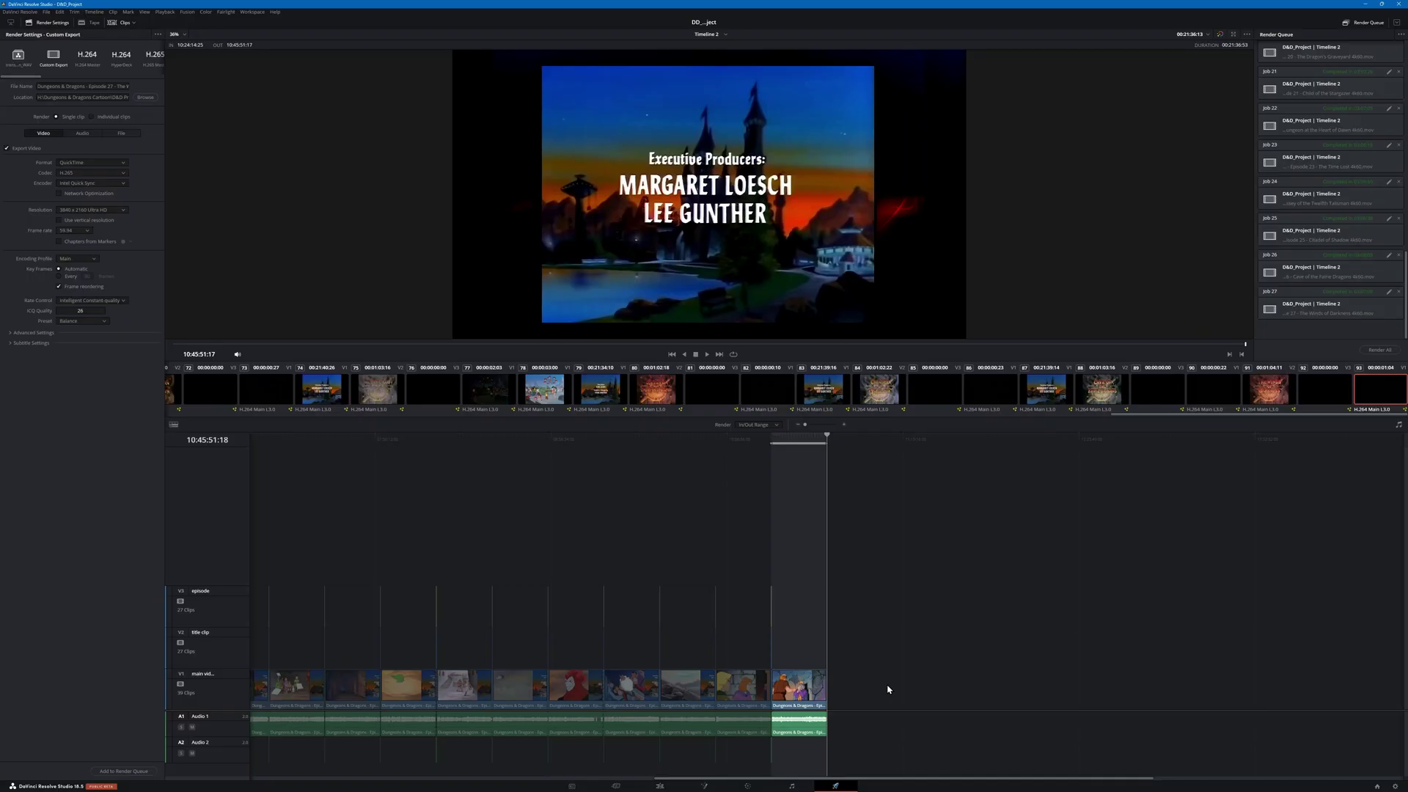
Step: Return to the Edit page and look over the whole episode timeline with the playhead at its start
click(660, 786)
key(ctrl+minus)
key(ctrl+minus)
key(ctrl+minus)
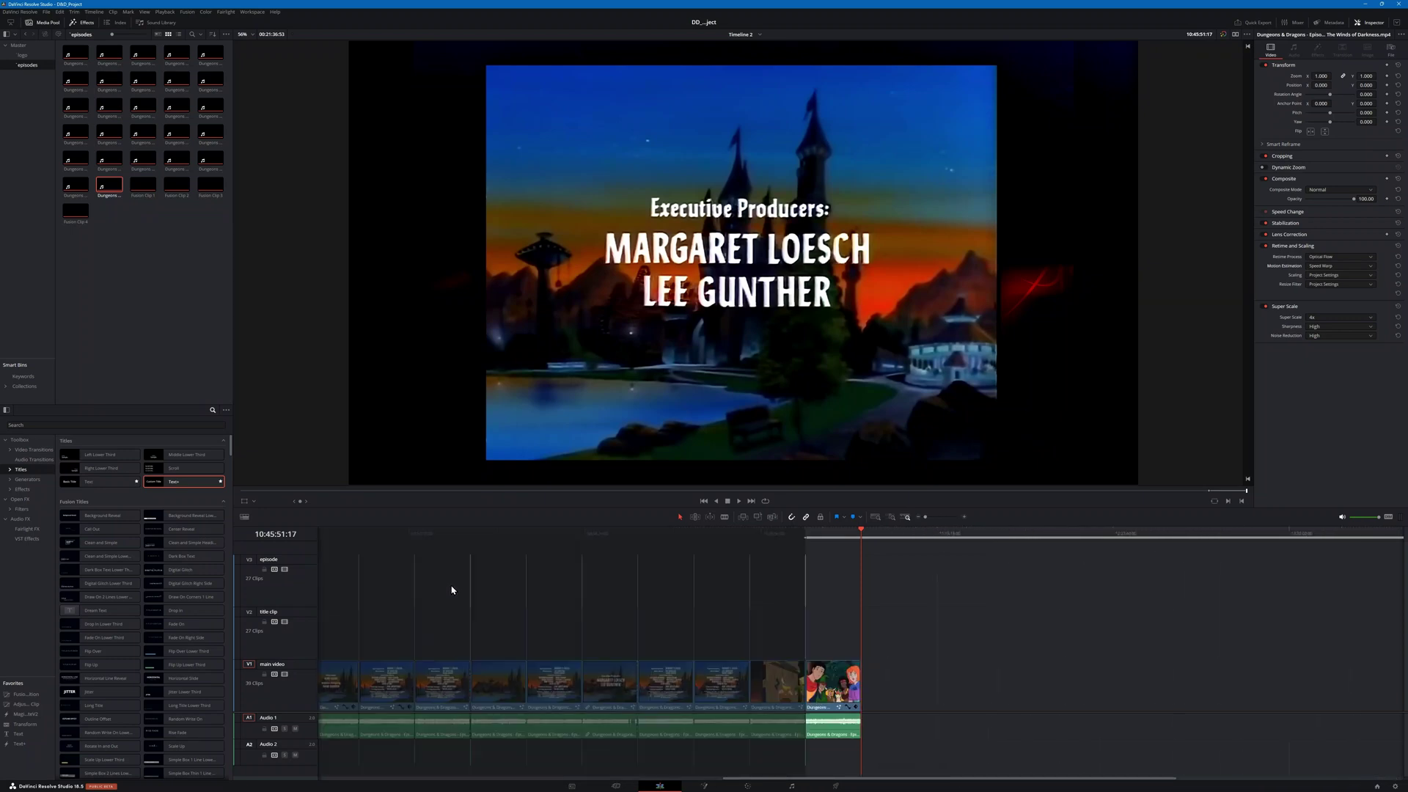
click(451, 589)
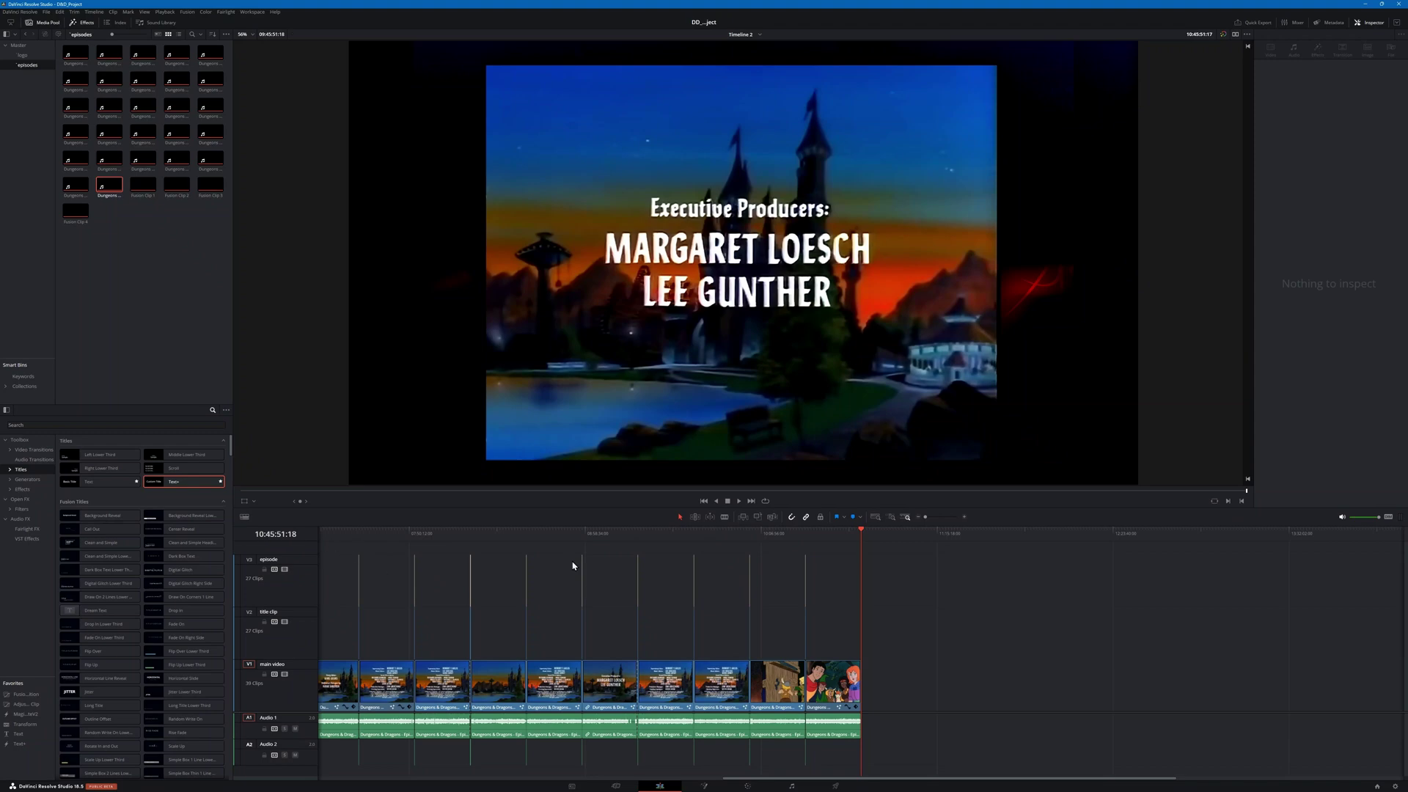
click(875, 517)
drag(347, 535, 314, 537)
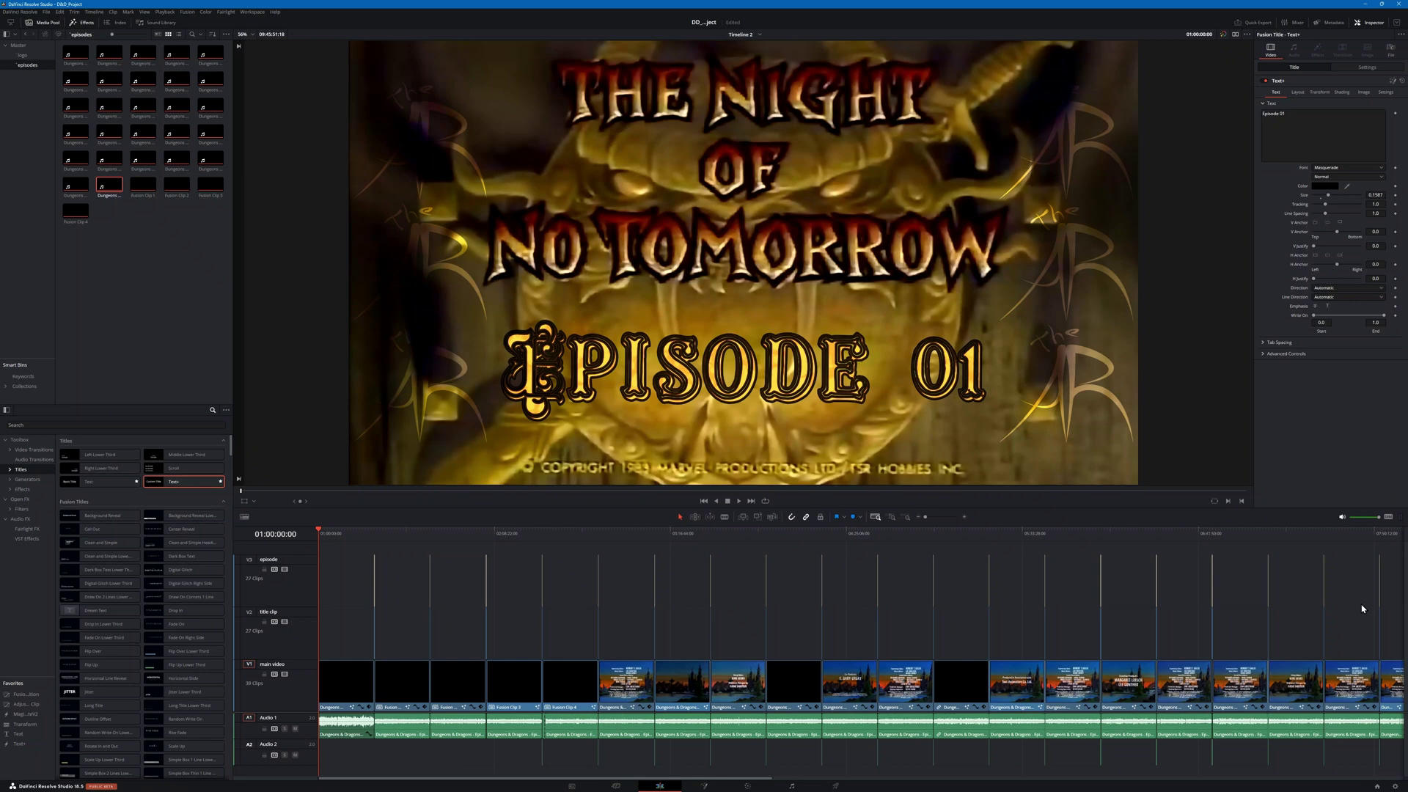
Step: Copy the Episode 27 title text and its second-track audio clip, and paste both directly after the end of Episode 27
scroll(463, 608, right, 10)
click(717, 534)
scroll(775, 608, up, 5)
scroll(775, 608, up, 6)
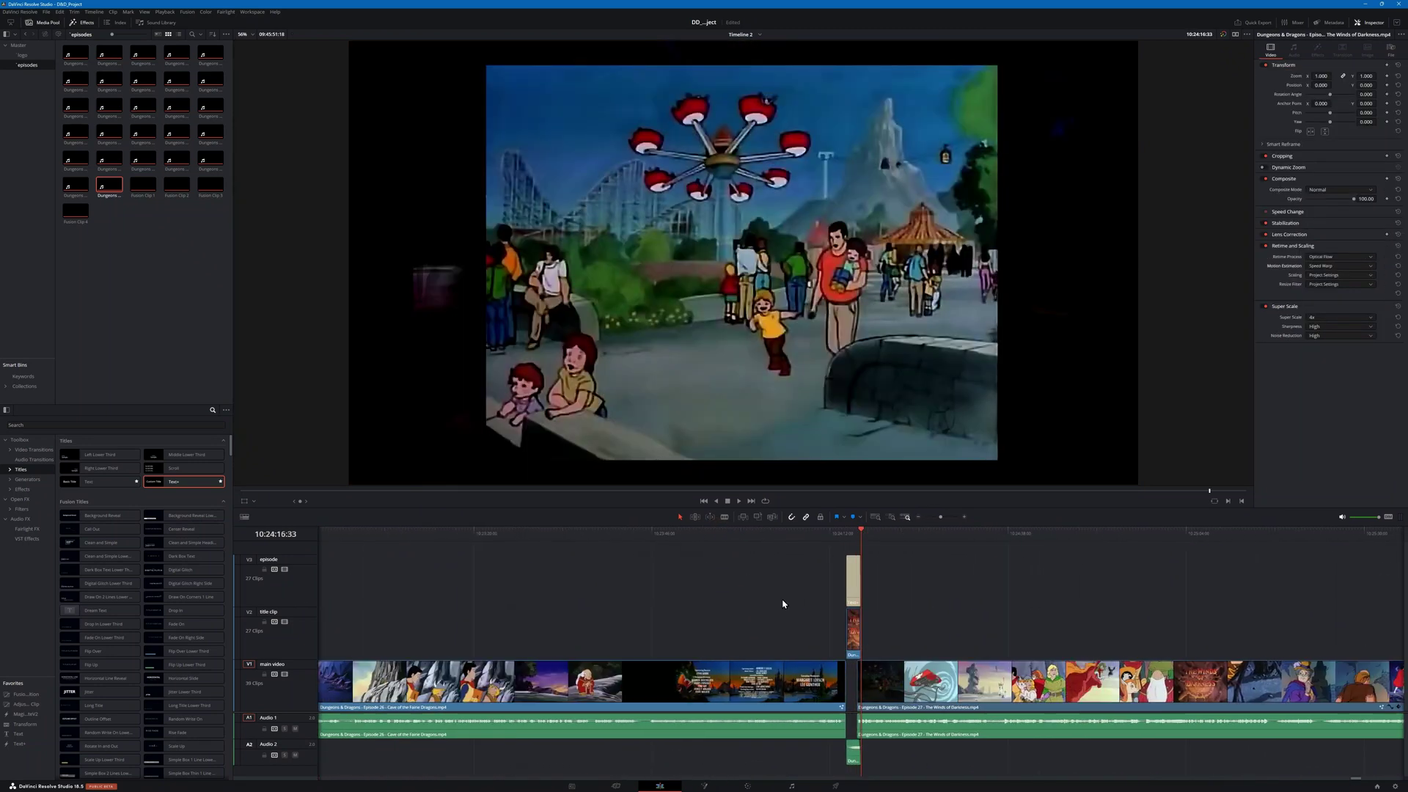
scroll(940, 594, down, 1)
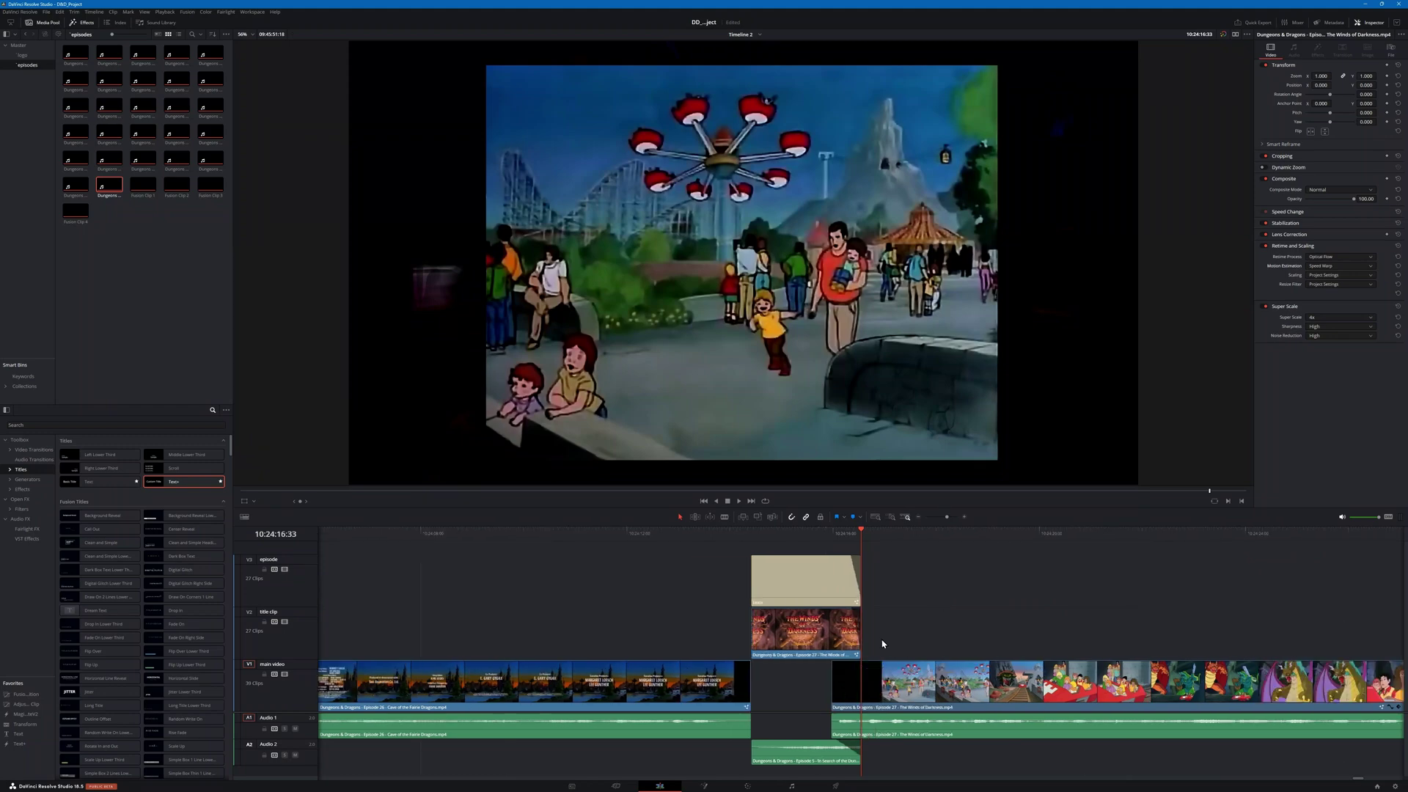
click(792, 755)
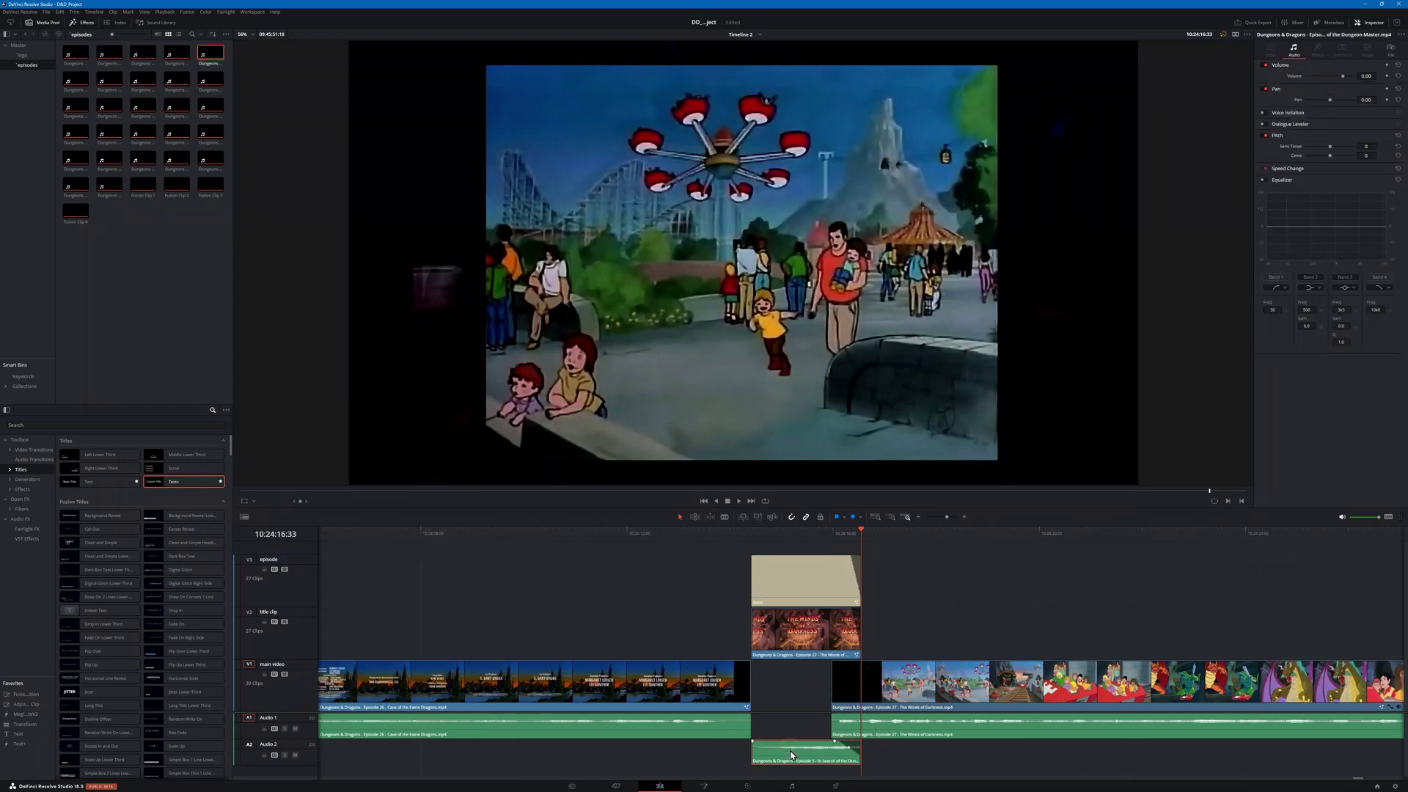
click(799, 583)
scroll(782, 583, down, 10)
drag(928, 542, 916, 549)
scroll(947, 627, up, 8)
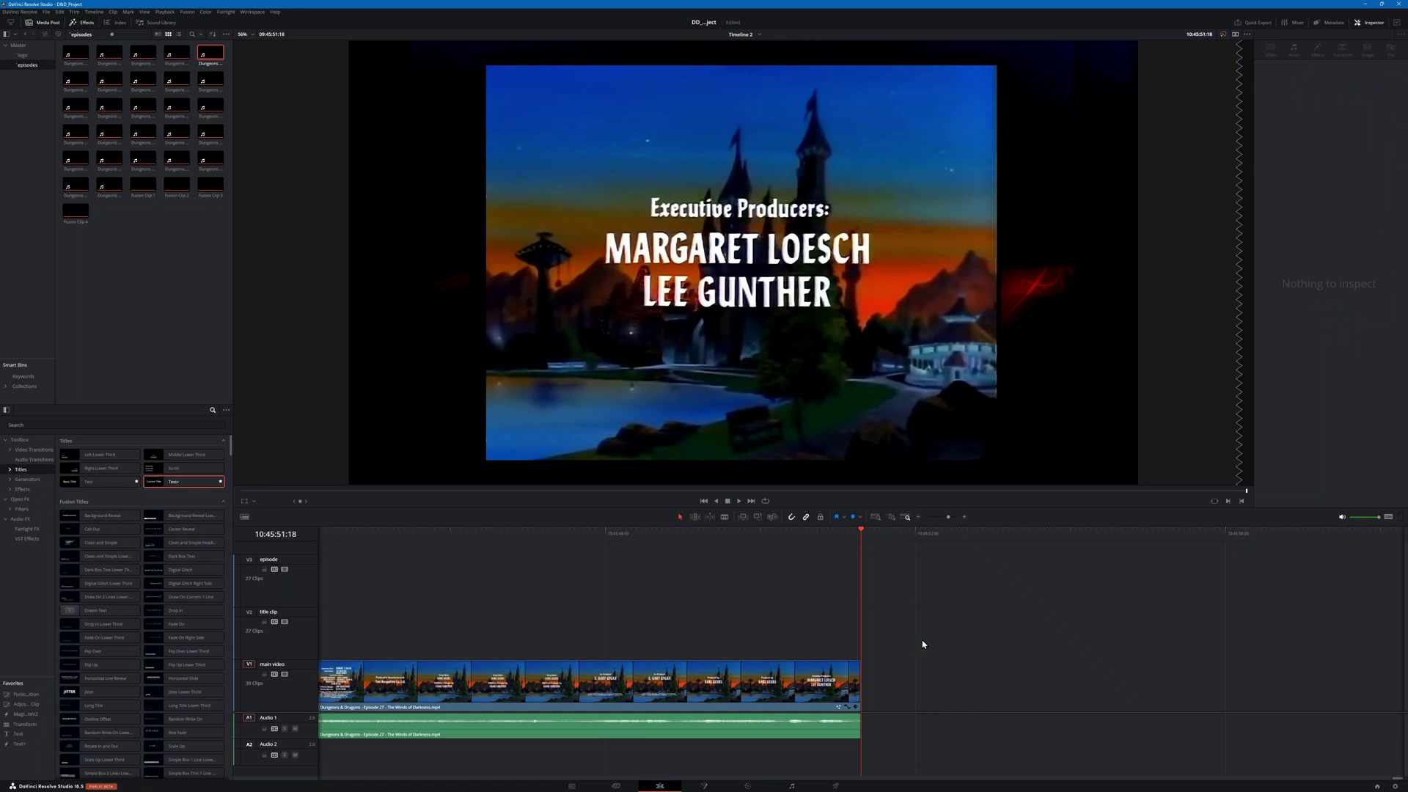
key(F12)
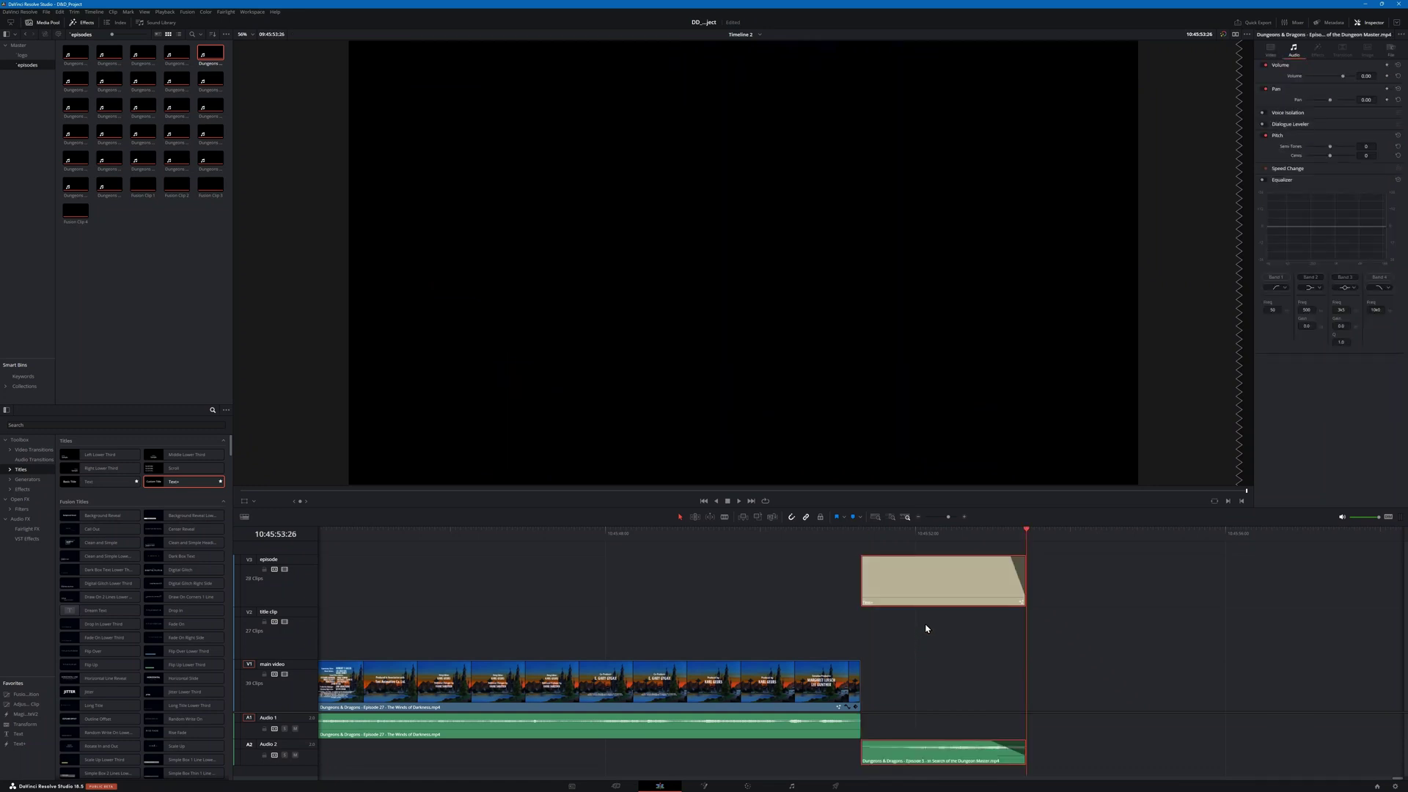
Step: Change the pasted title's text to "Episode 28"
click(925, 534)
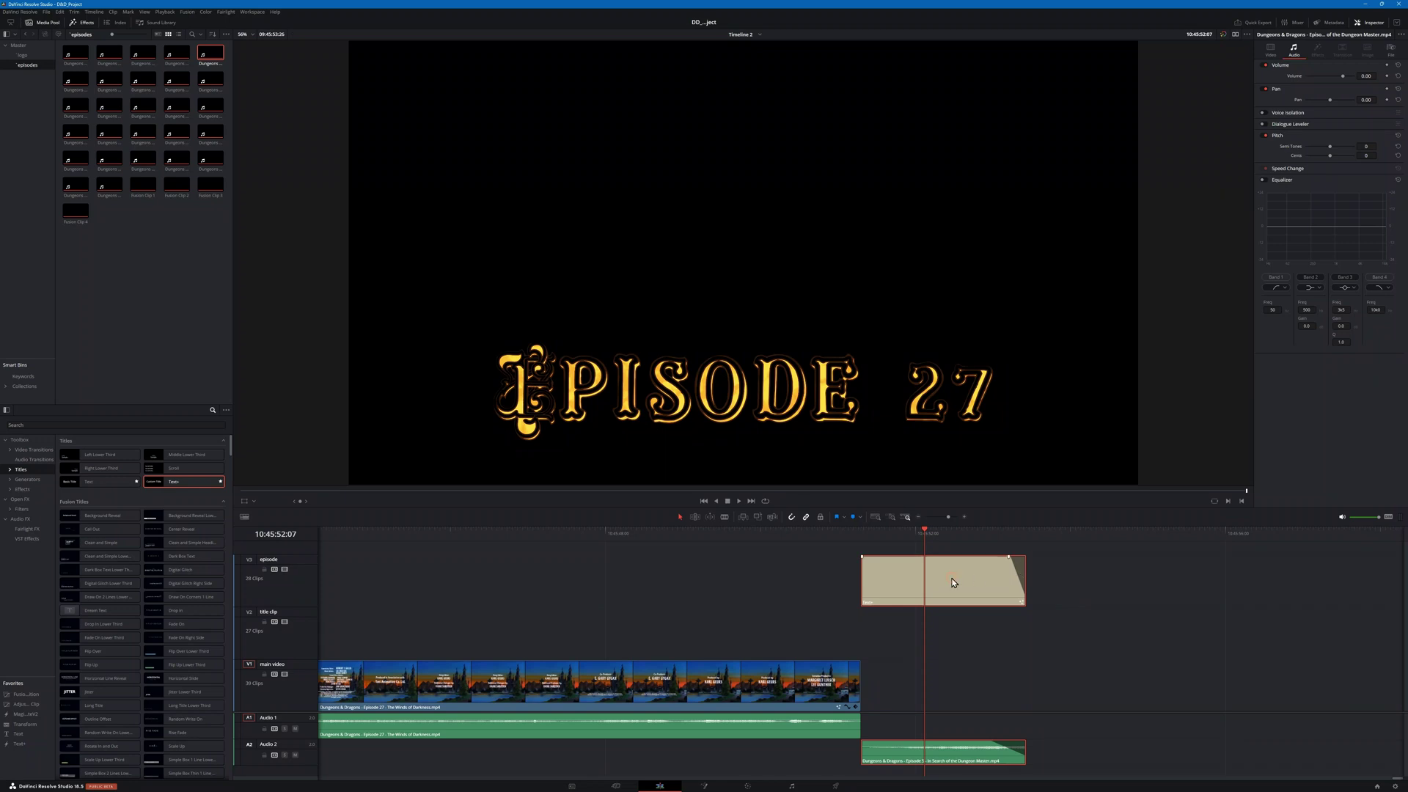
click(1271, 48)
click(1295, 116)
key(BackSpace)
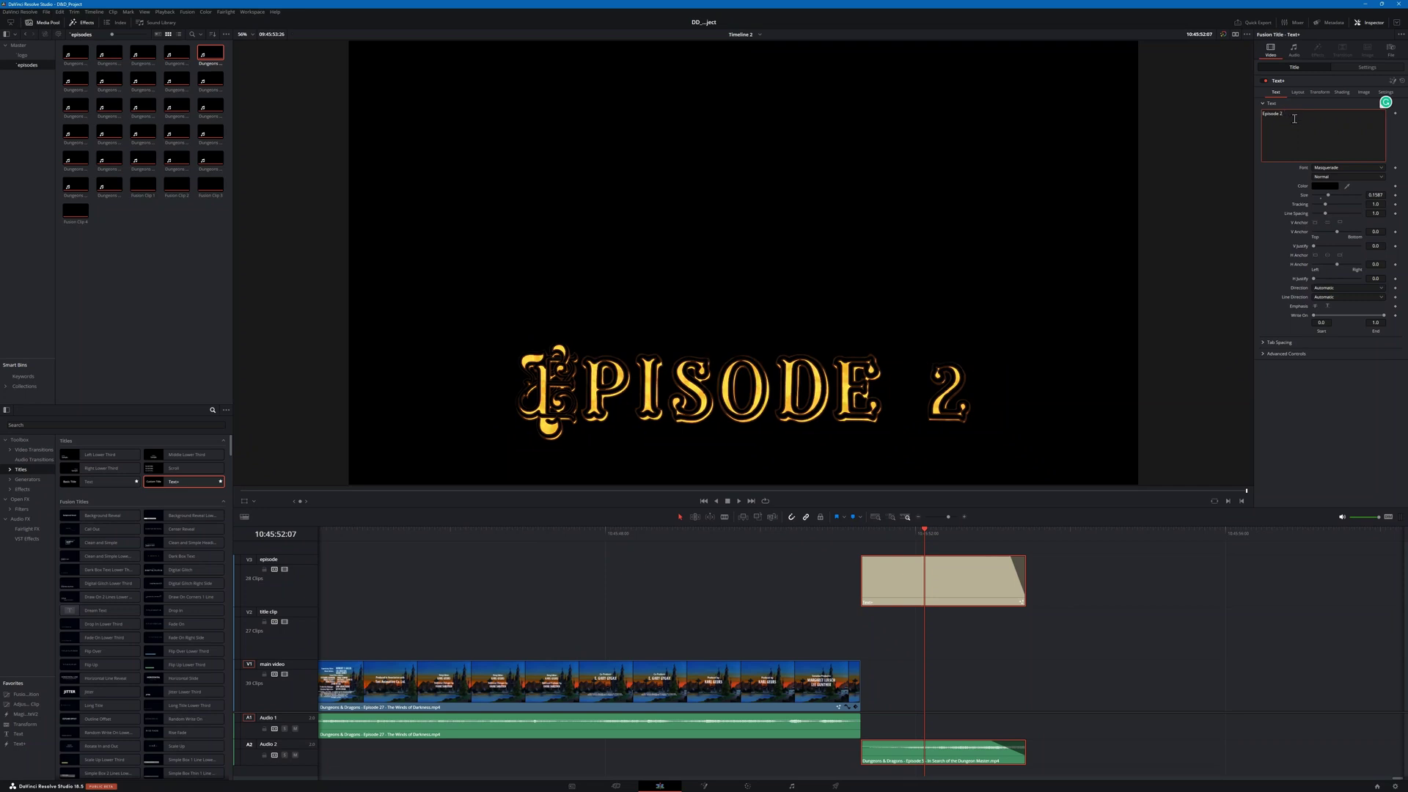
text(8)
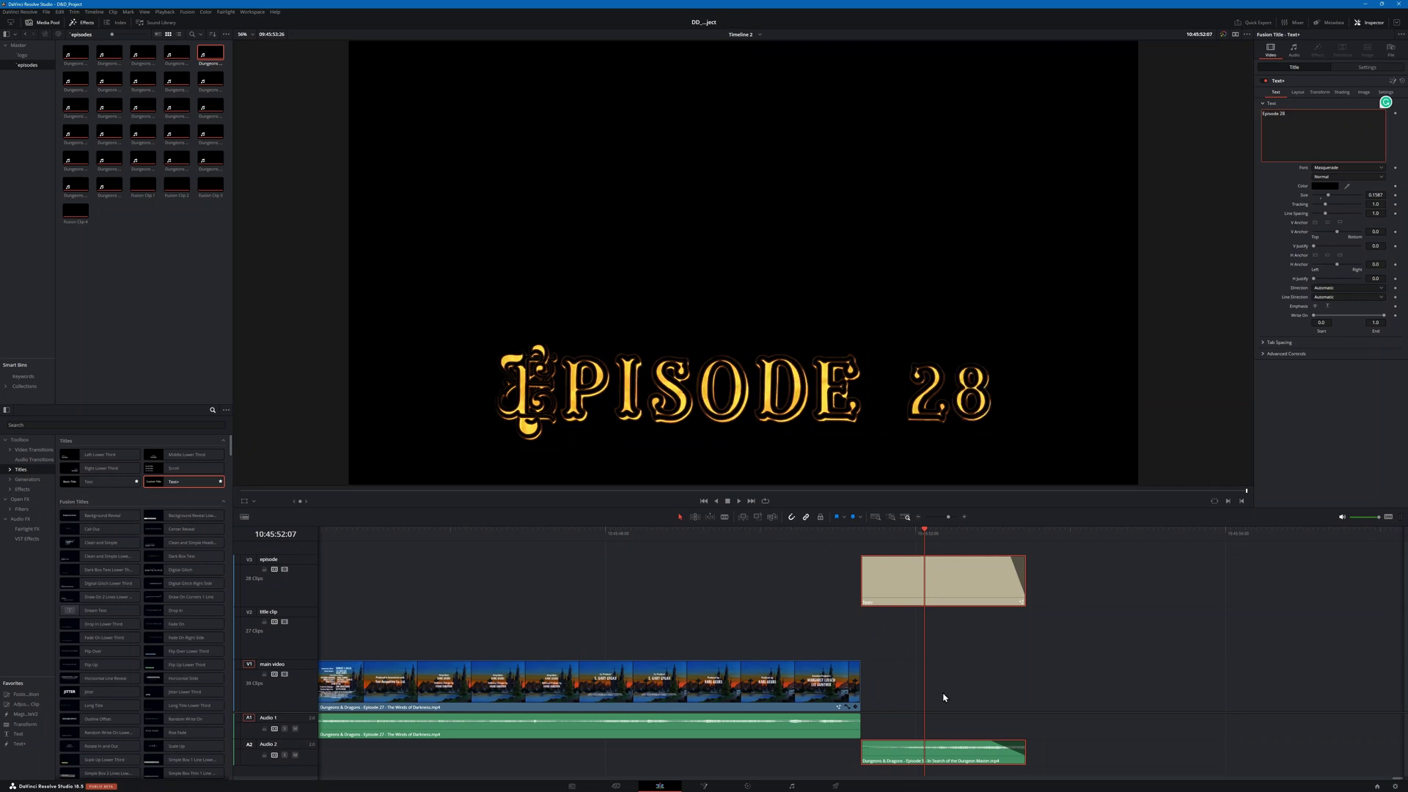
click(949, 655)
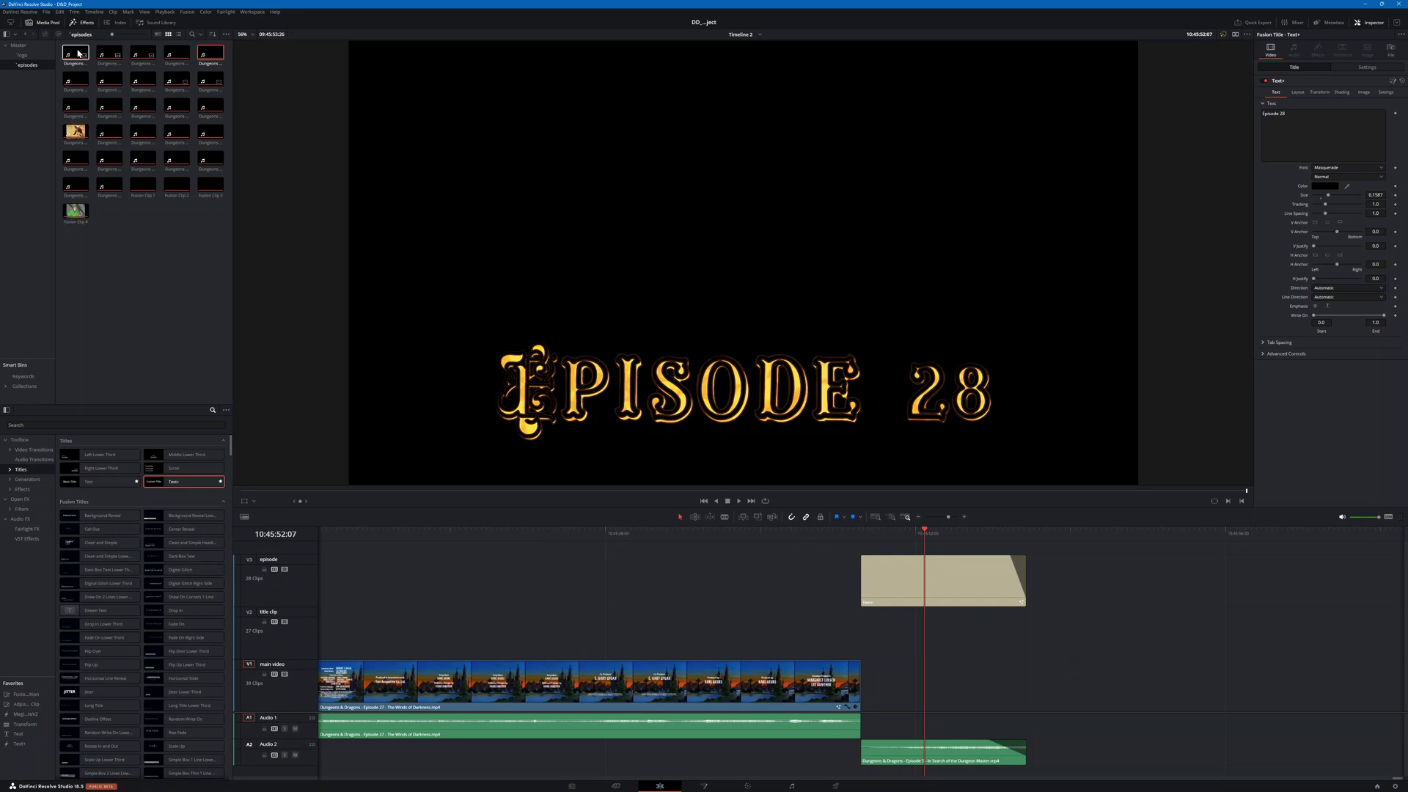
Step: Add the Episode 1 clip to the main video track after Episode 27, trimming its start so its opening overlaps the Episode 28 title's end
drag(76, 53, 1027, 691)
scroll(908, 604, right, 5)
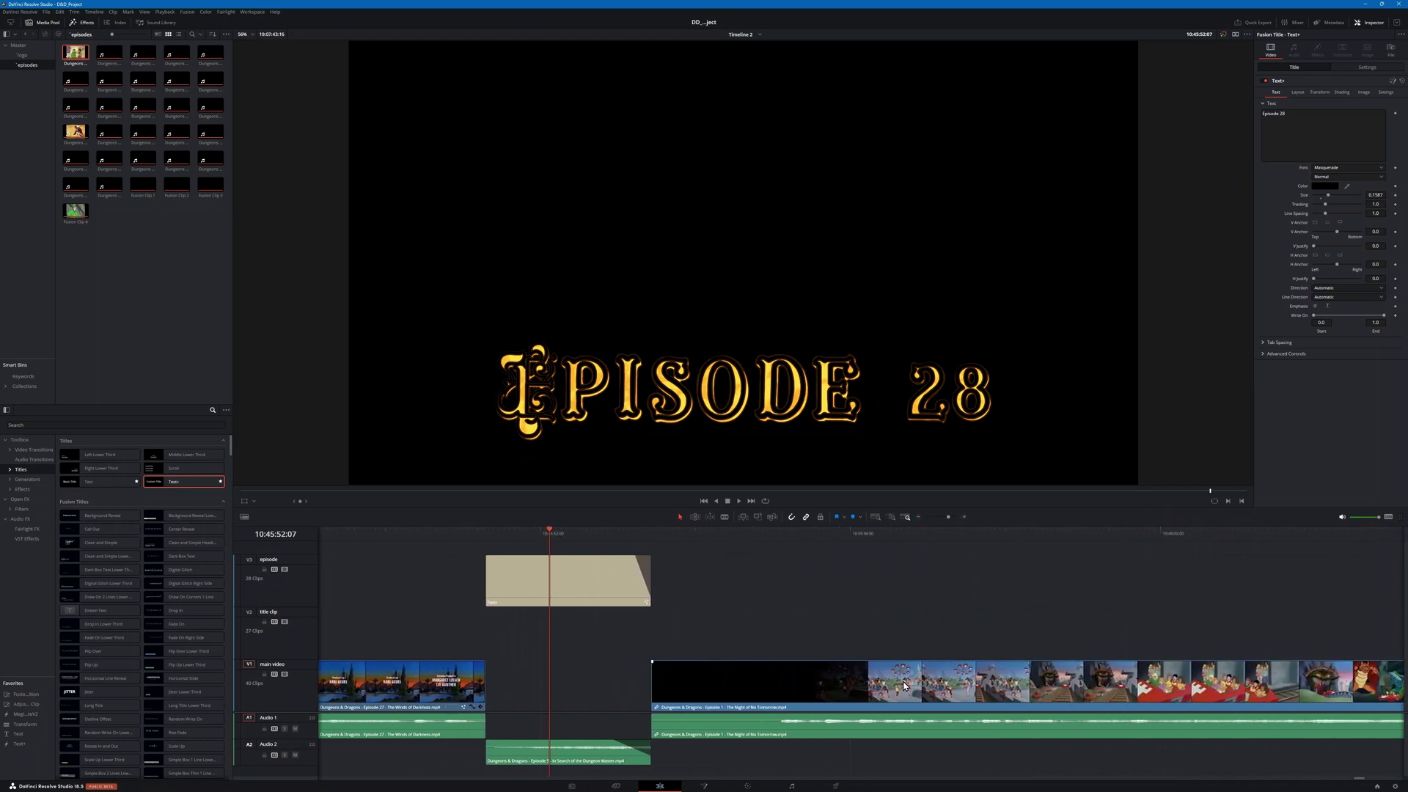
drag(662, 689, 590, 690)
drag(709, 728, 714, 697)
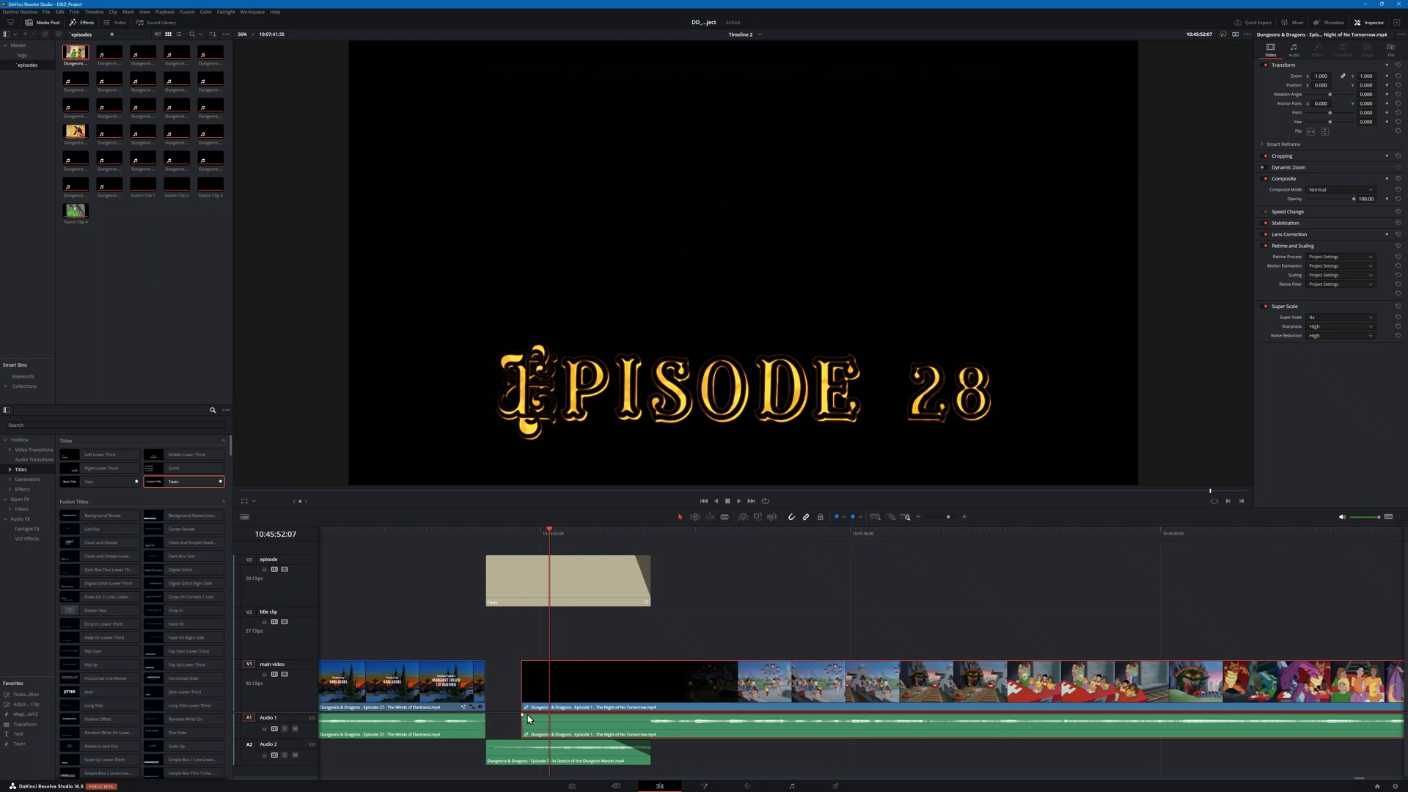
drag(522, 697, 593, 694)
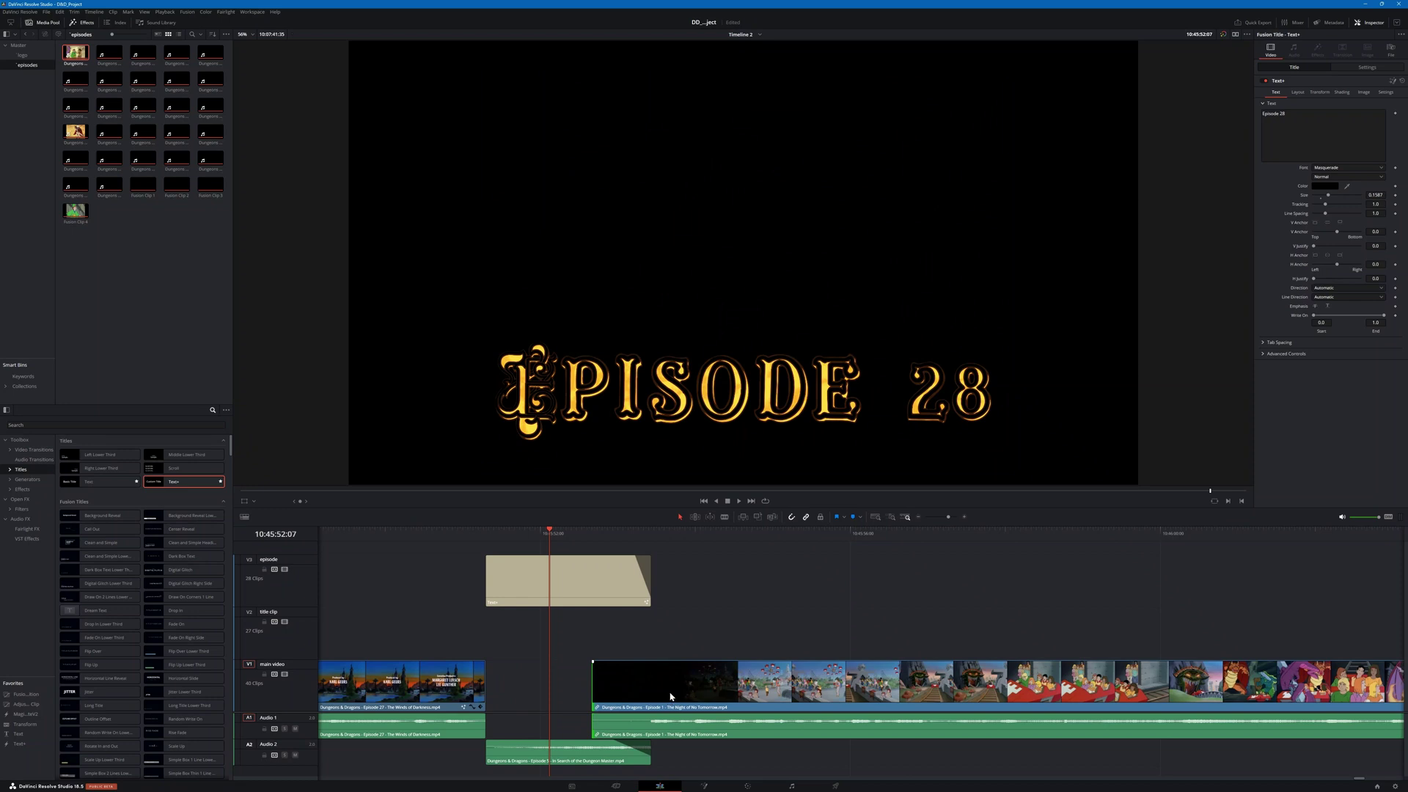
key(Down)
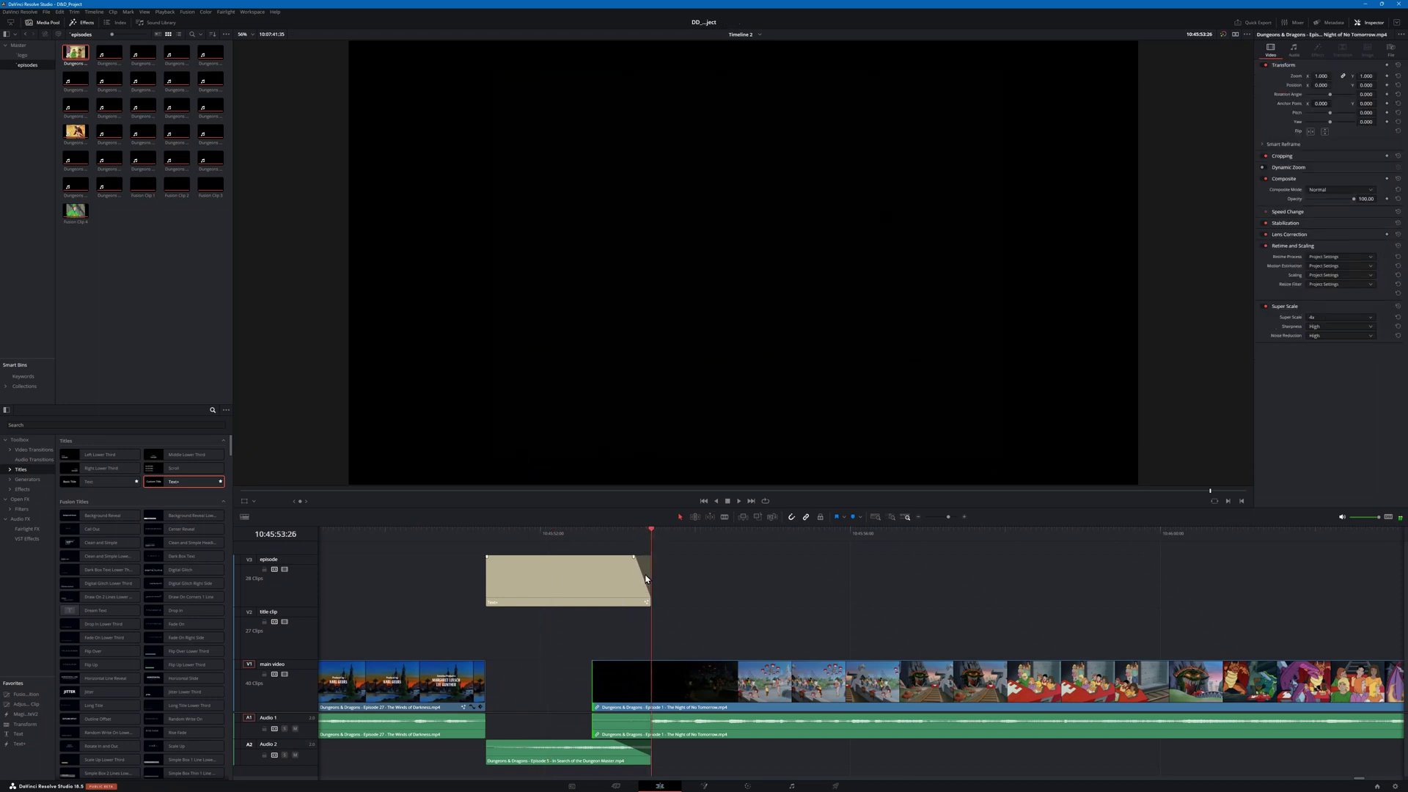
drag(731, 688, 706, 689)
Step: Turn off Super Scale and Retime and Scaling for the added clip, then fine-tune its position and start beneath the title's fade-out
click(1265, 306)
click(1264, 247)
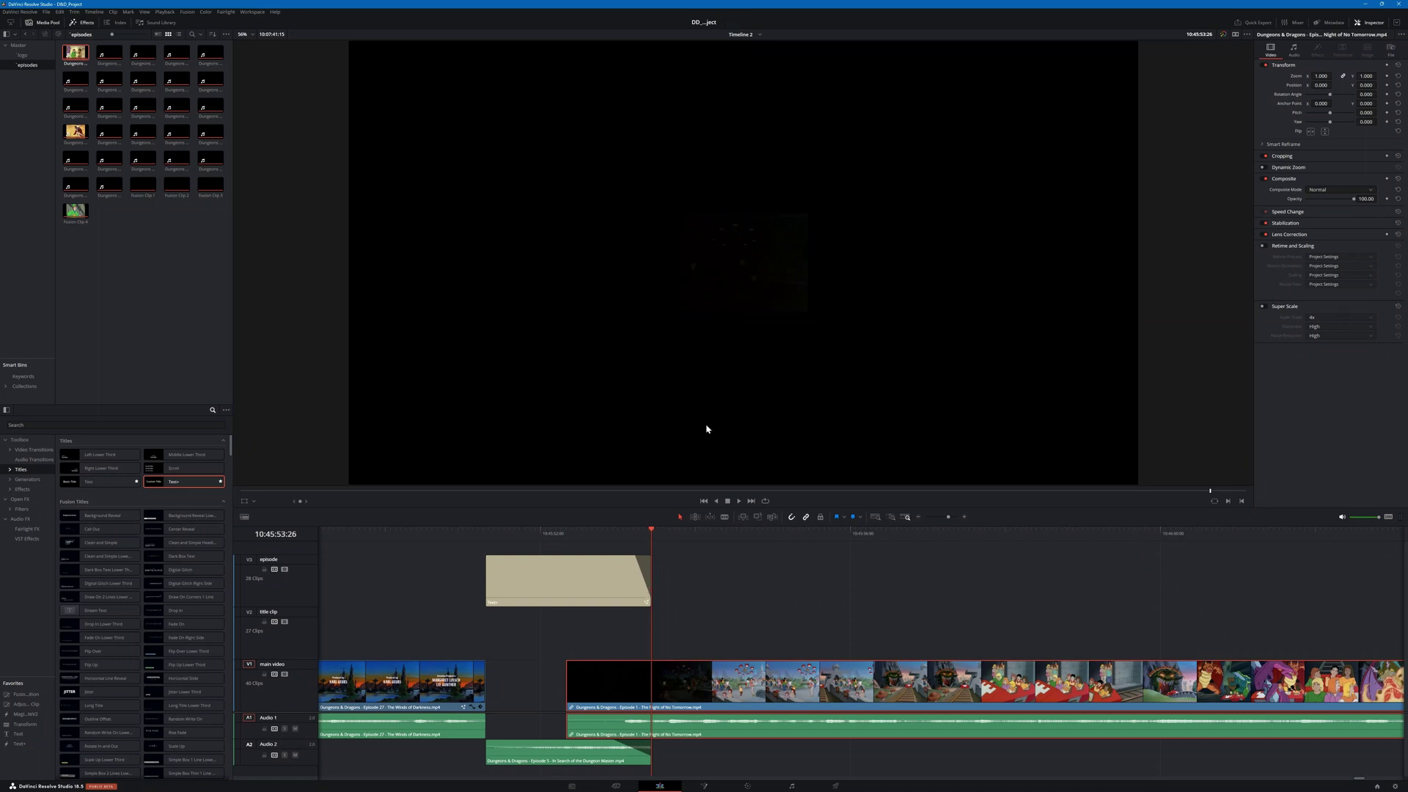
drag(742, 690, 728, 688)
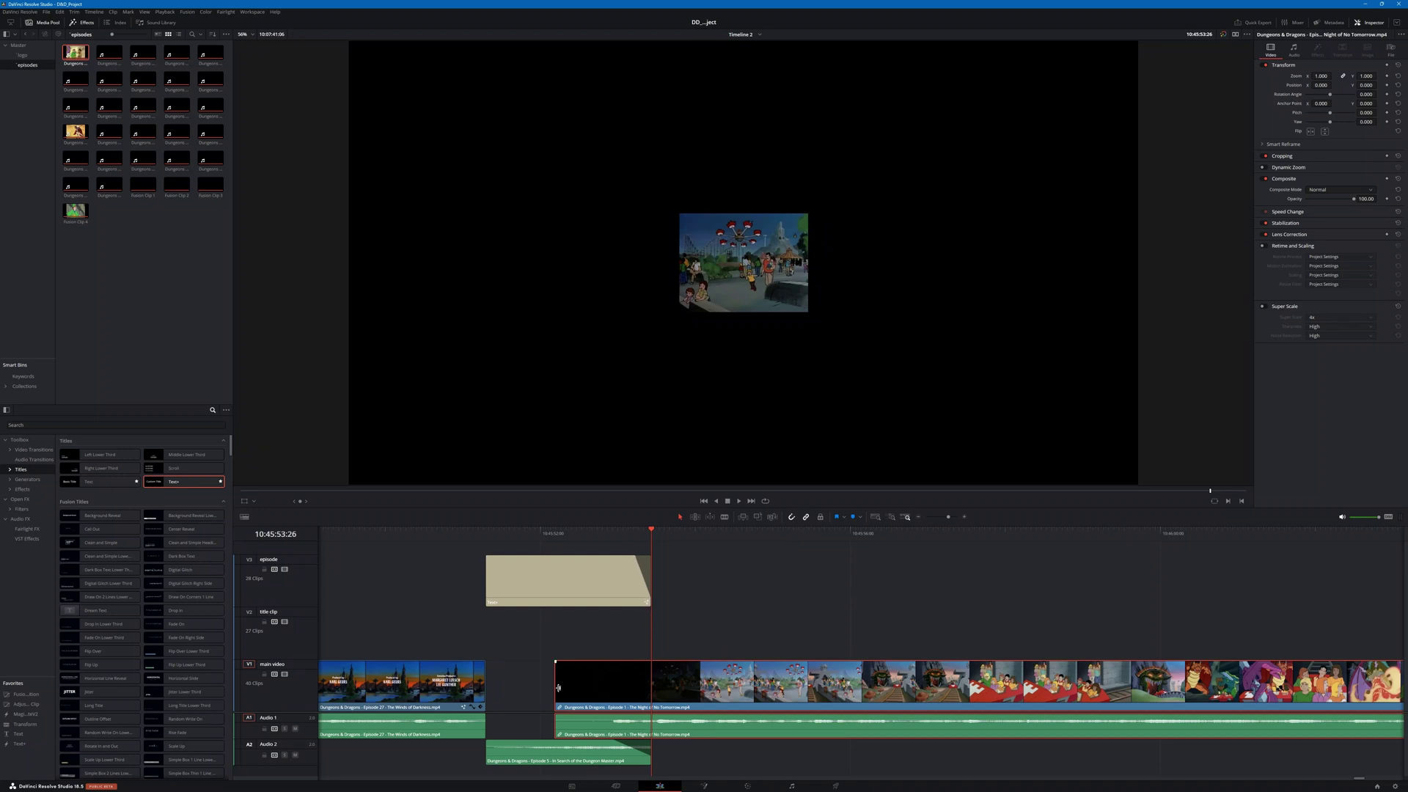
drag(557, 687, 597, 693)
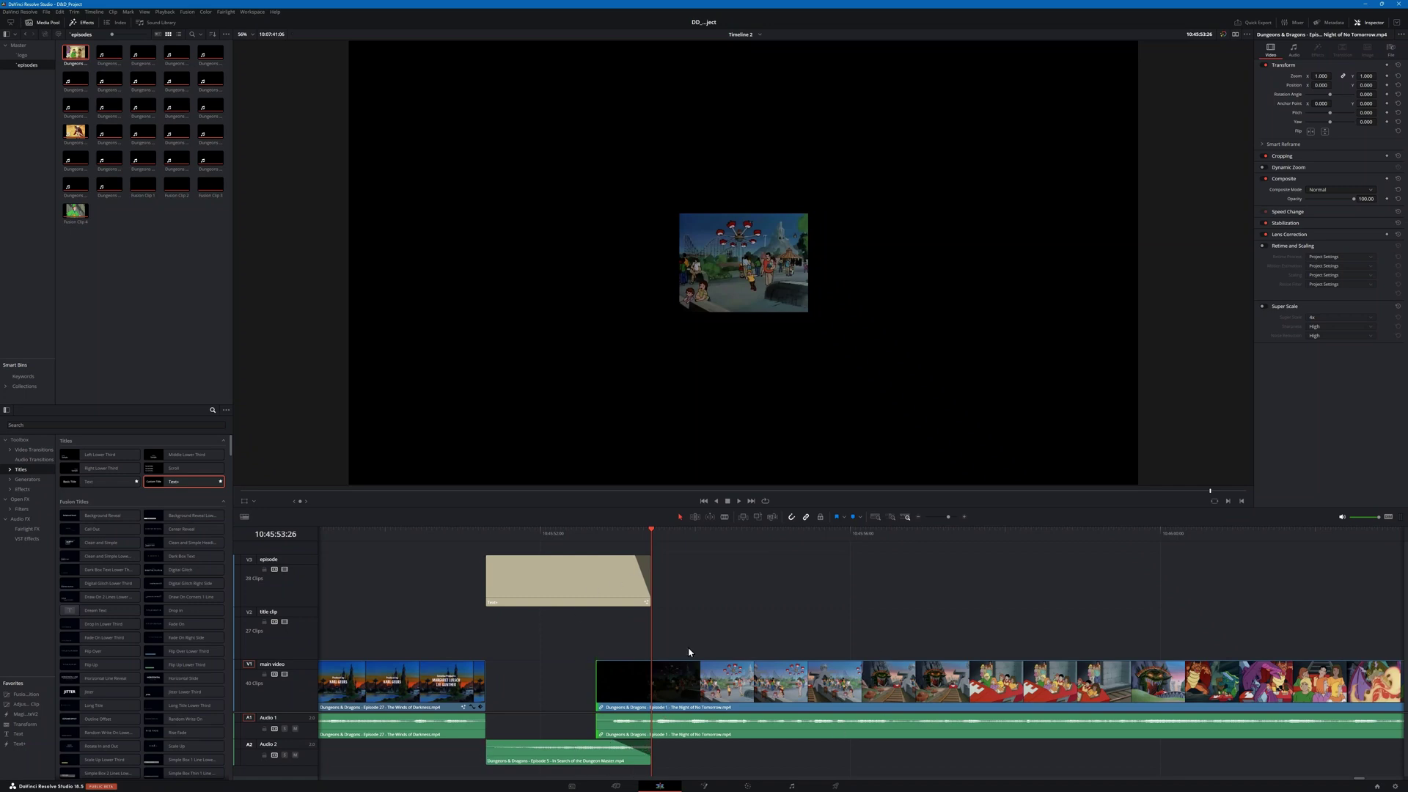
click(1002, 687)
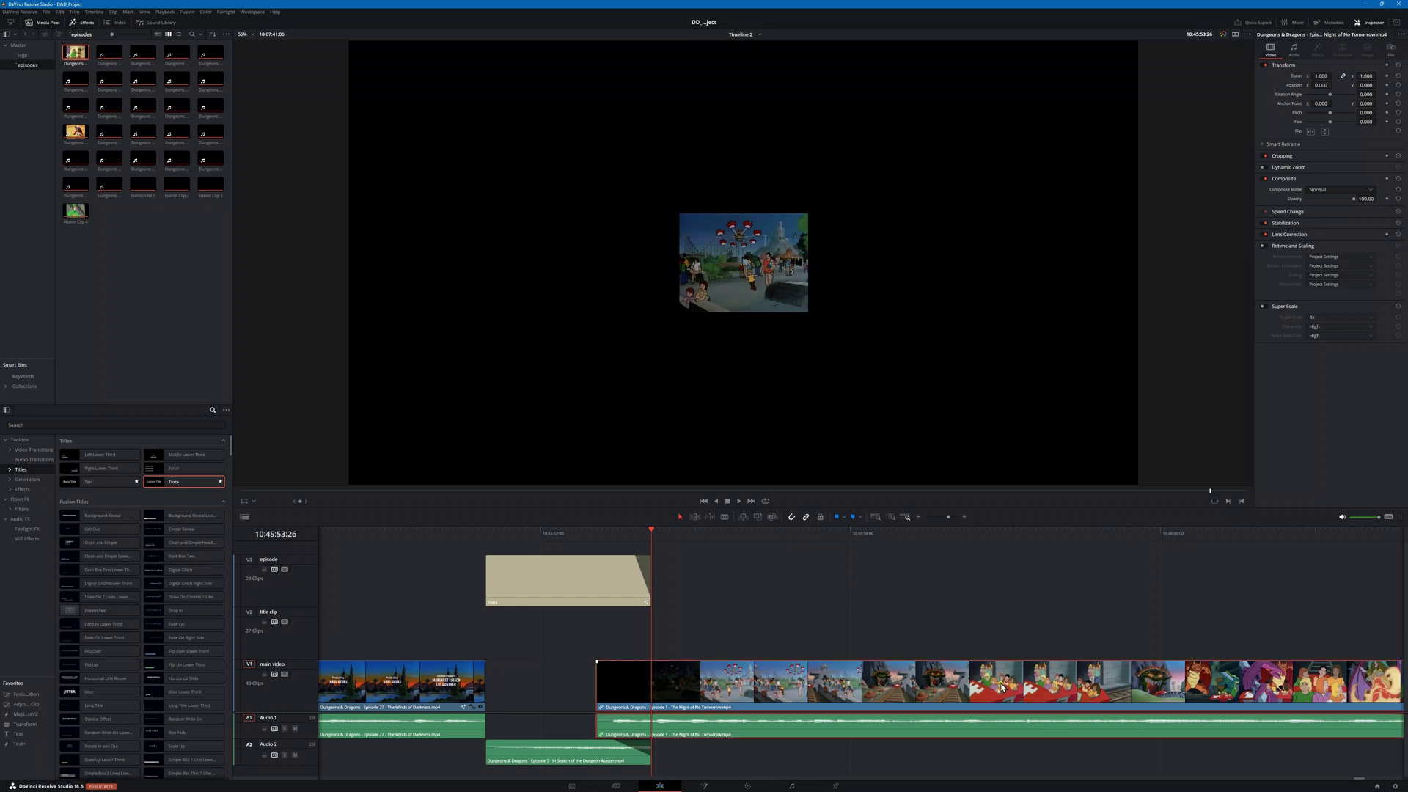
Step: Move the playhead to the "The Night of No Tomorrow" title card in the added clip, at 10:46:55:20
scroll(1176, 754, right, 5)
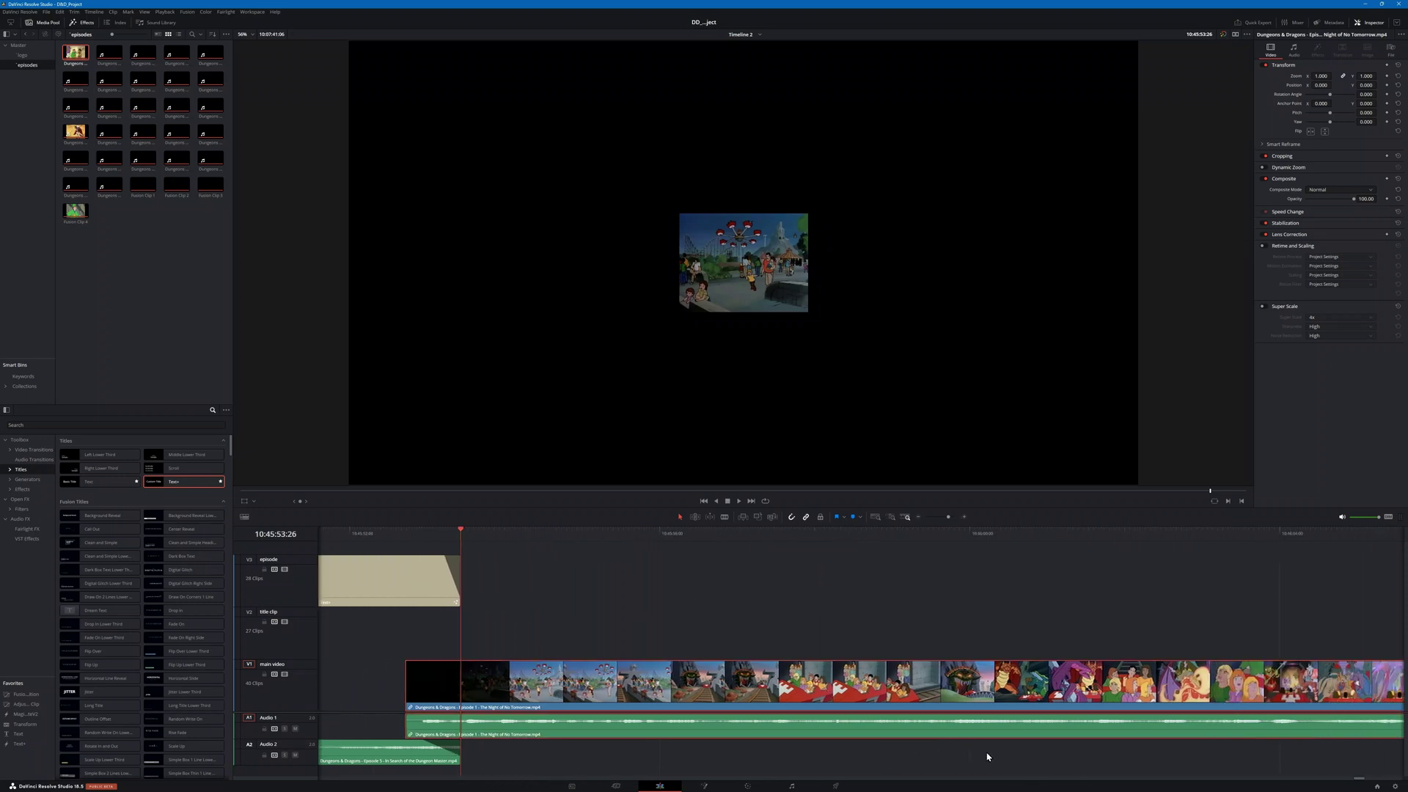
scroll(969, 621, down, 3)
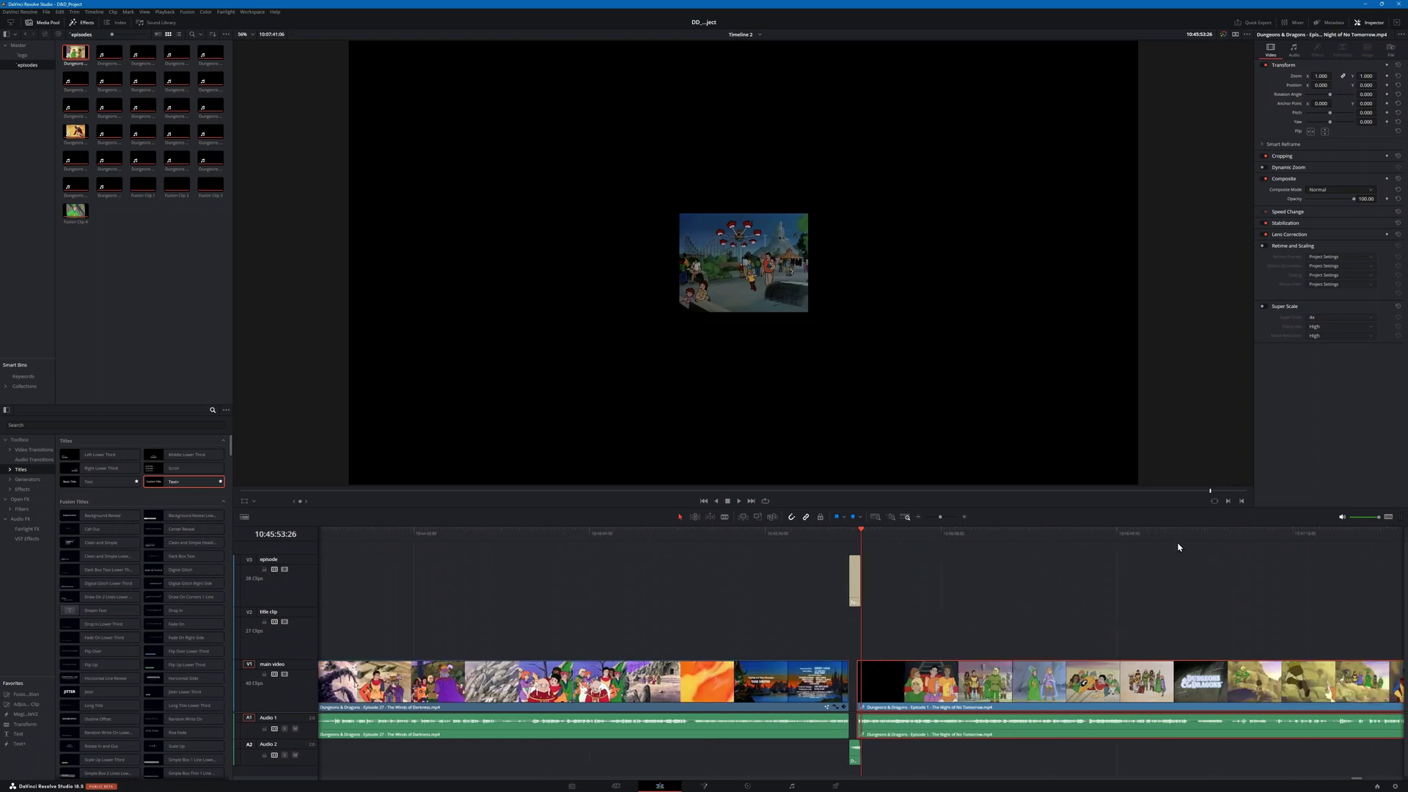
click(1177, 544)
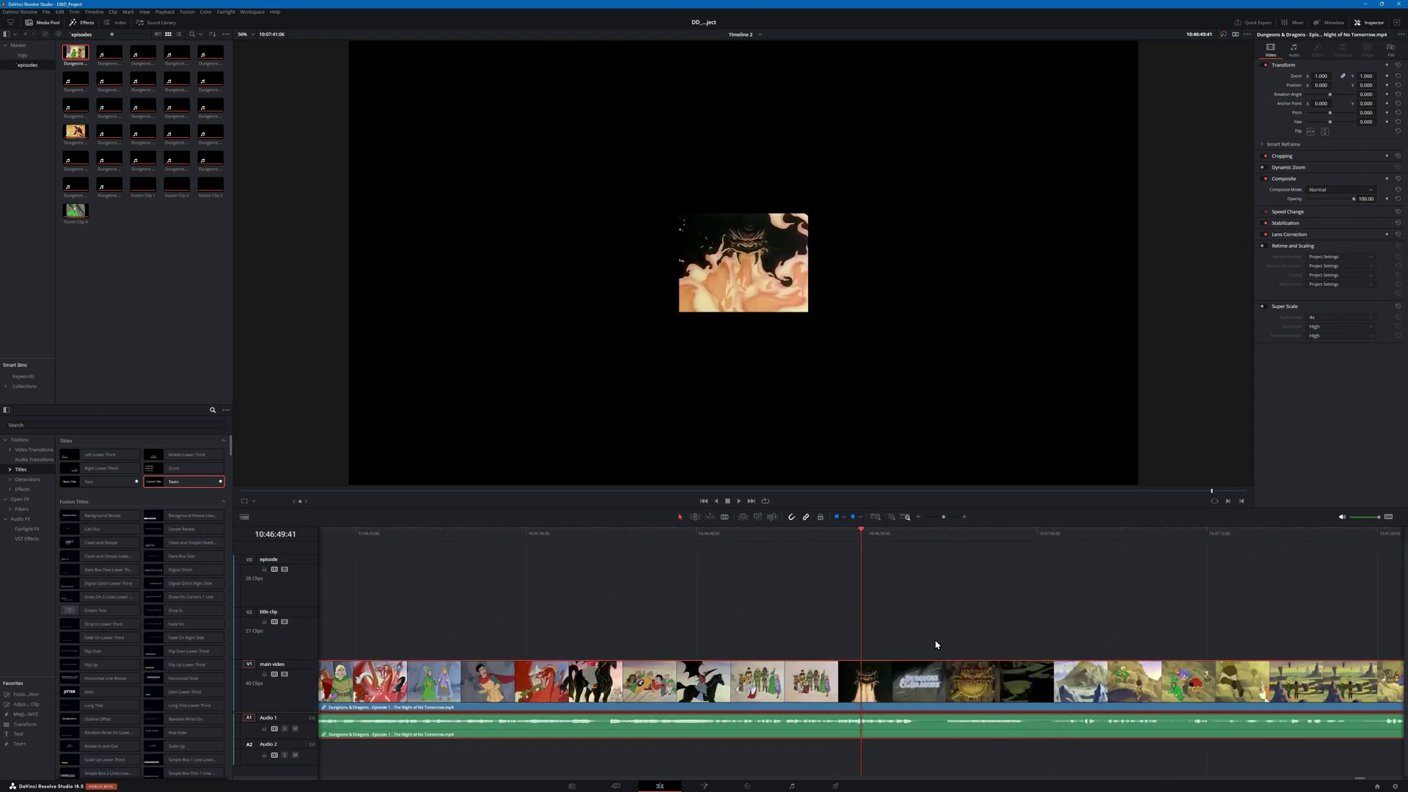
drag(941, 541, 956, 551)
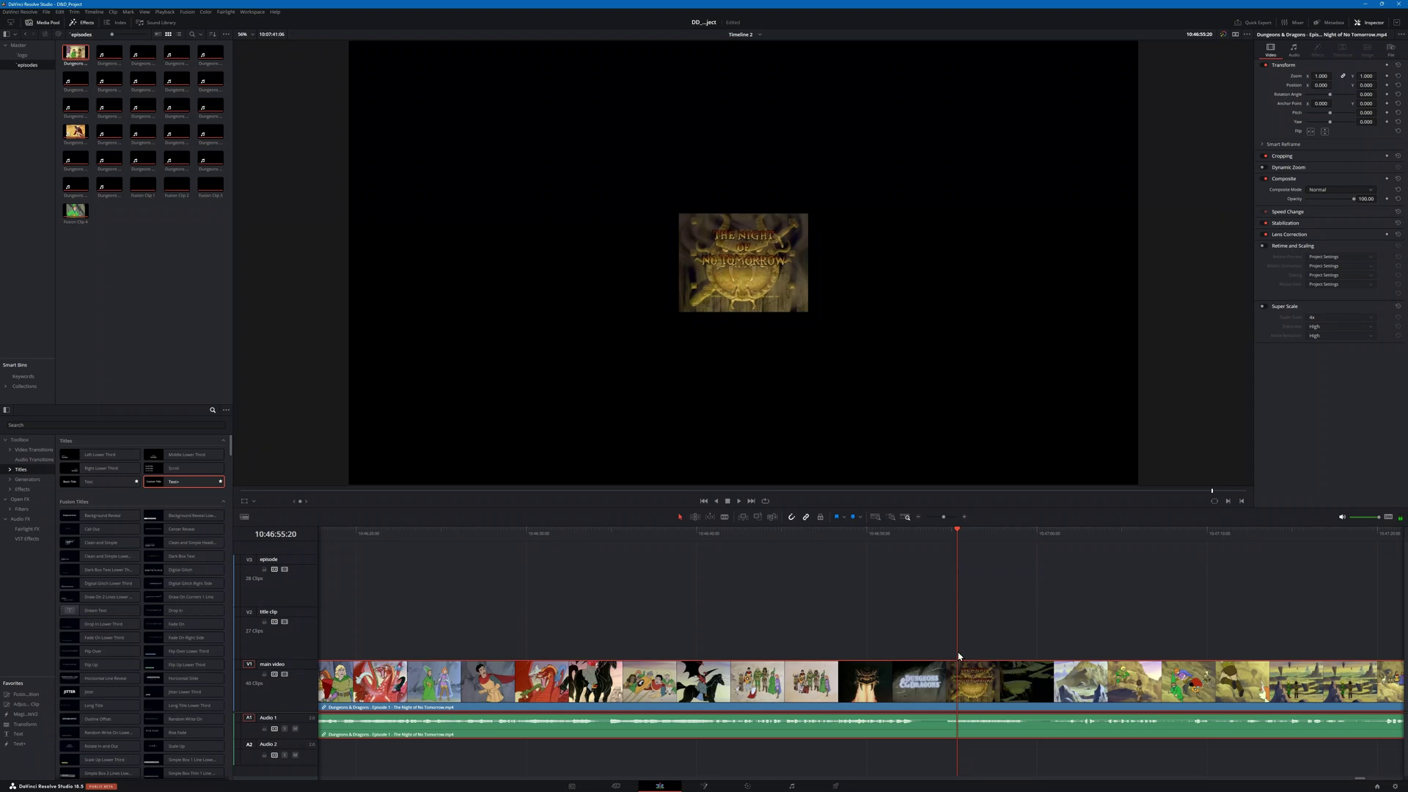
Step: Try unlinking the added clip's video from its audio, check how each selects, and restore the link
right_click(965, 699)
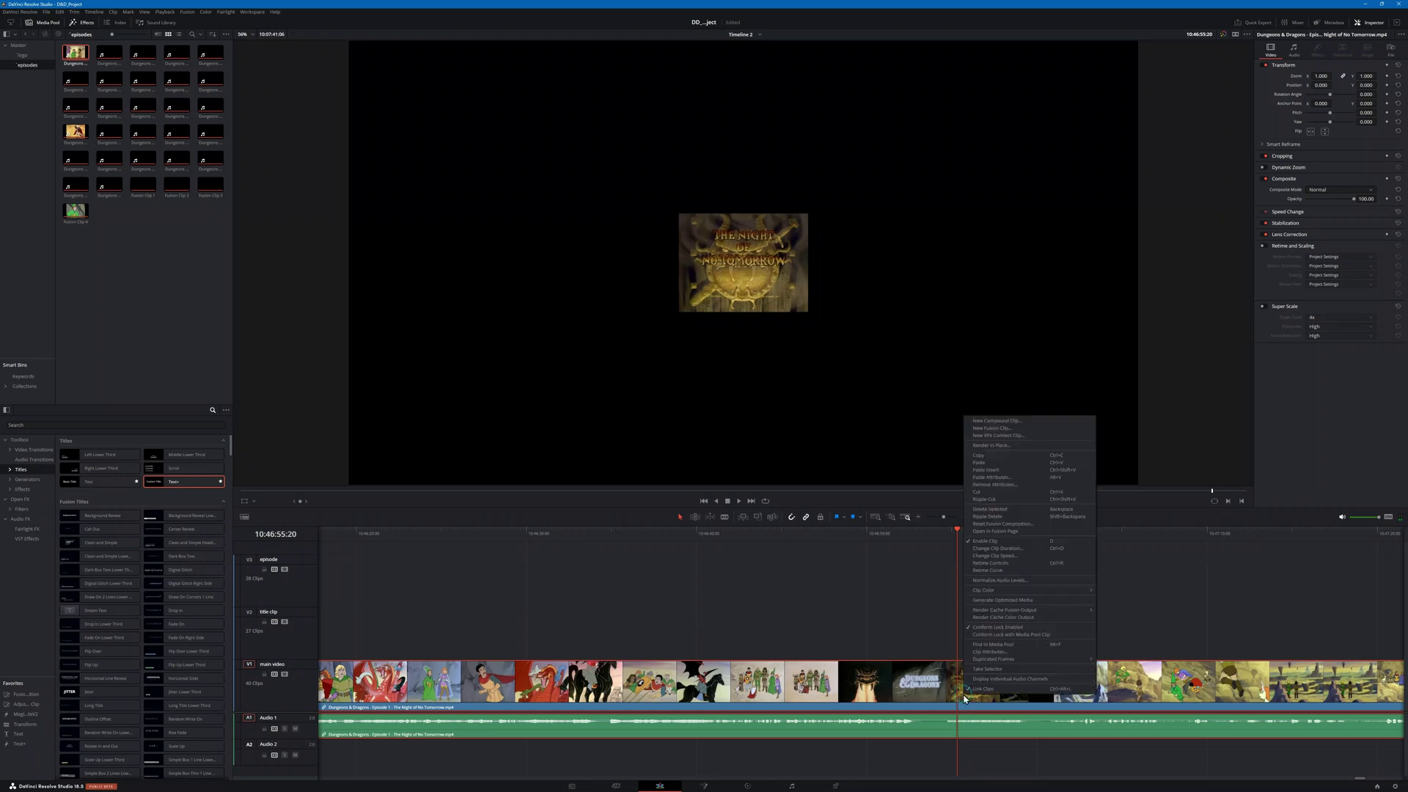
click(980, 690)
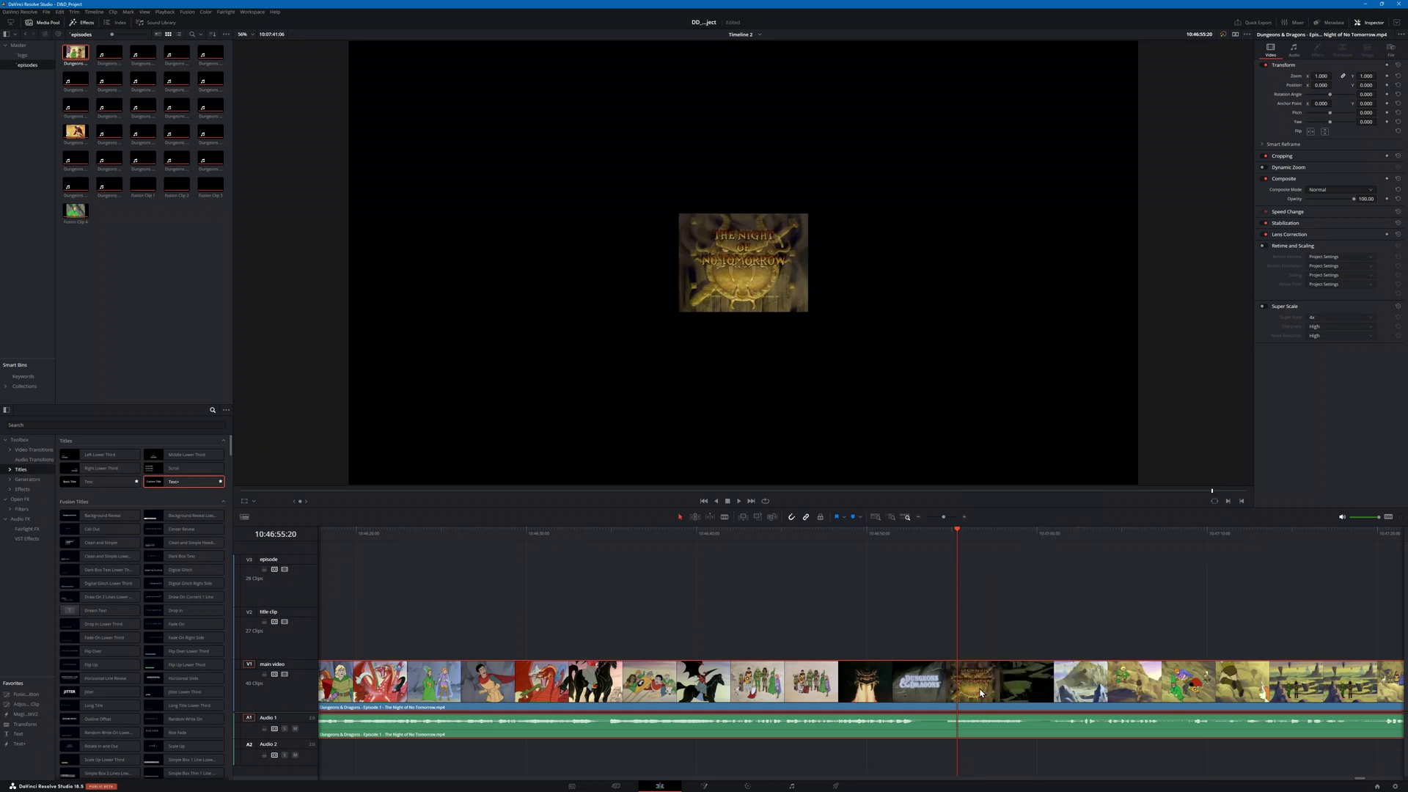
right_click(972, 695)
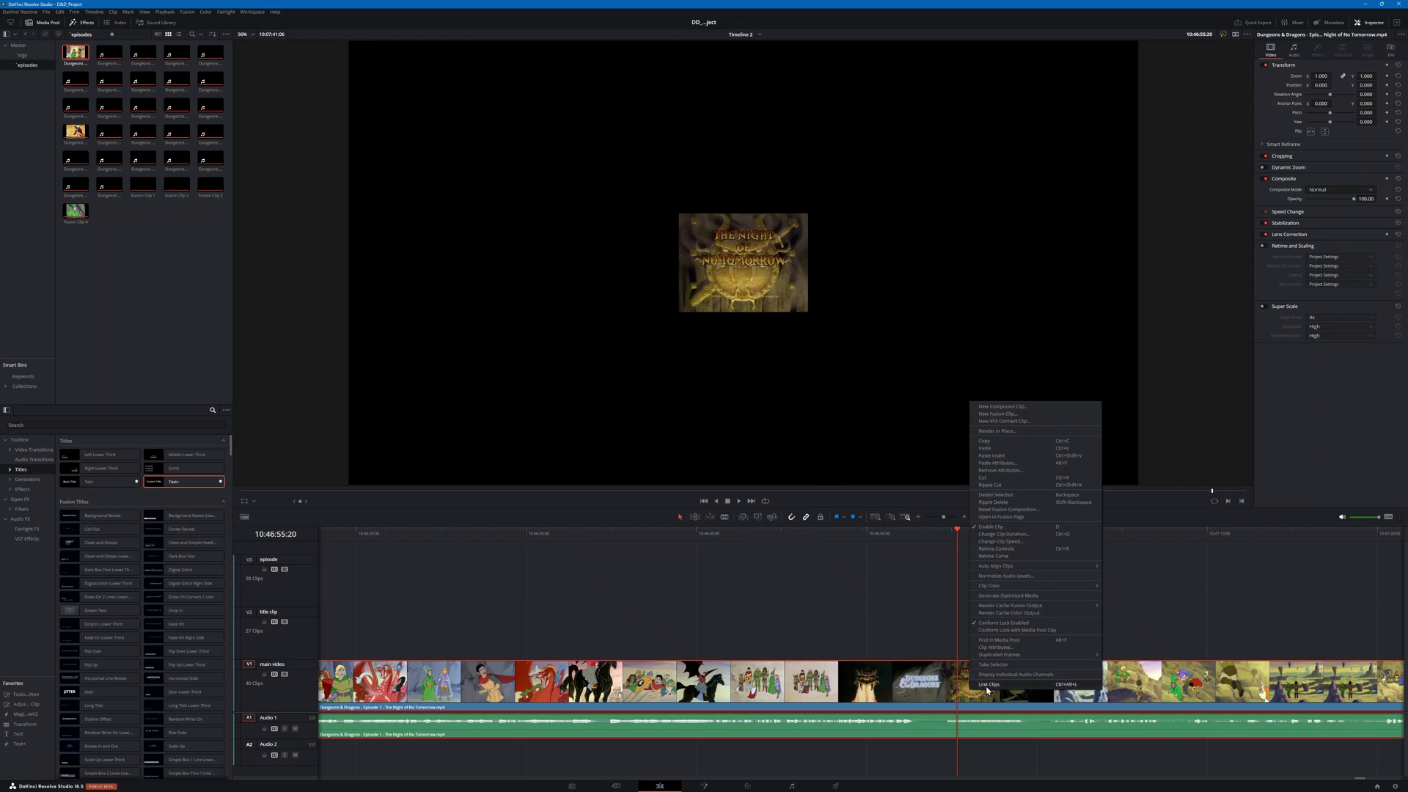
click(858, 587)
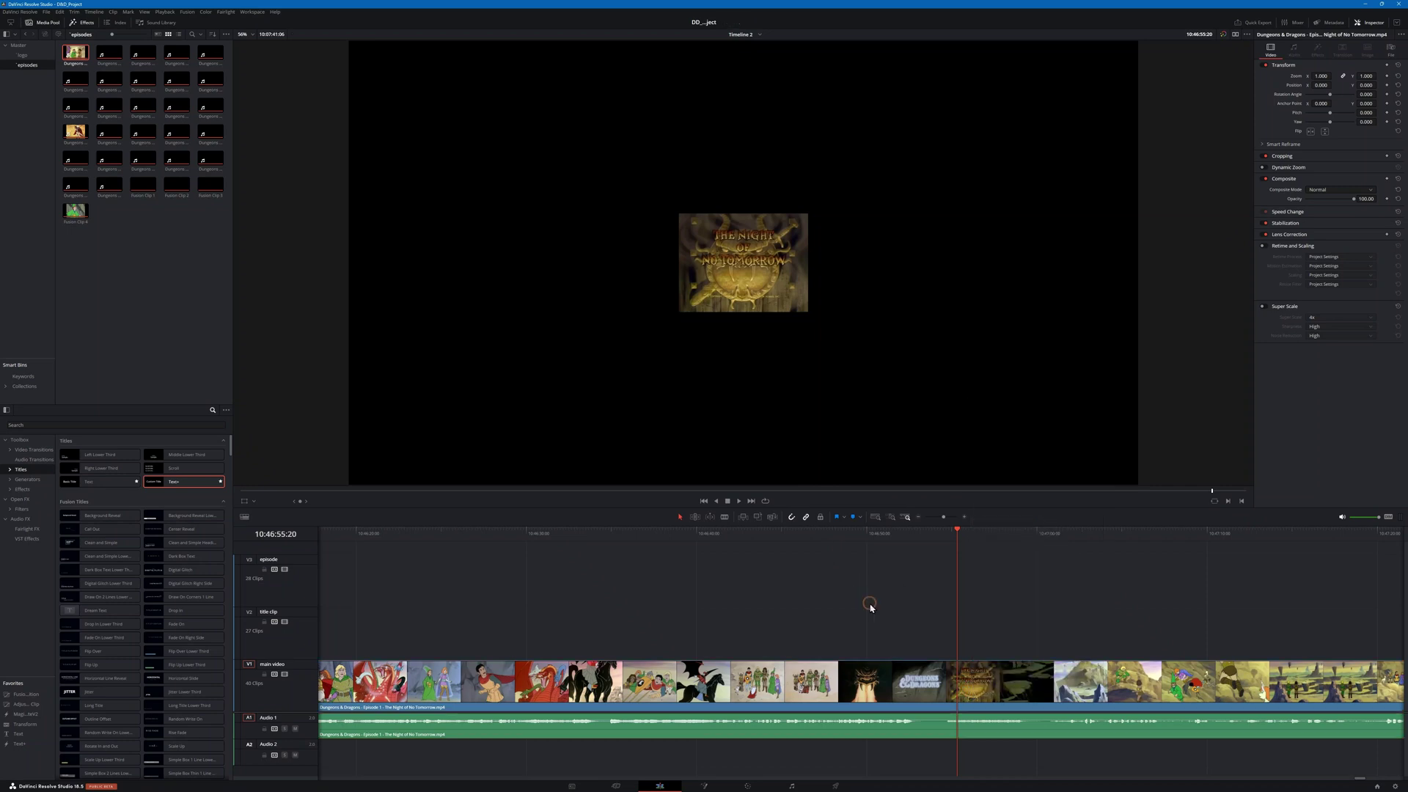
right_click(968, 682)
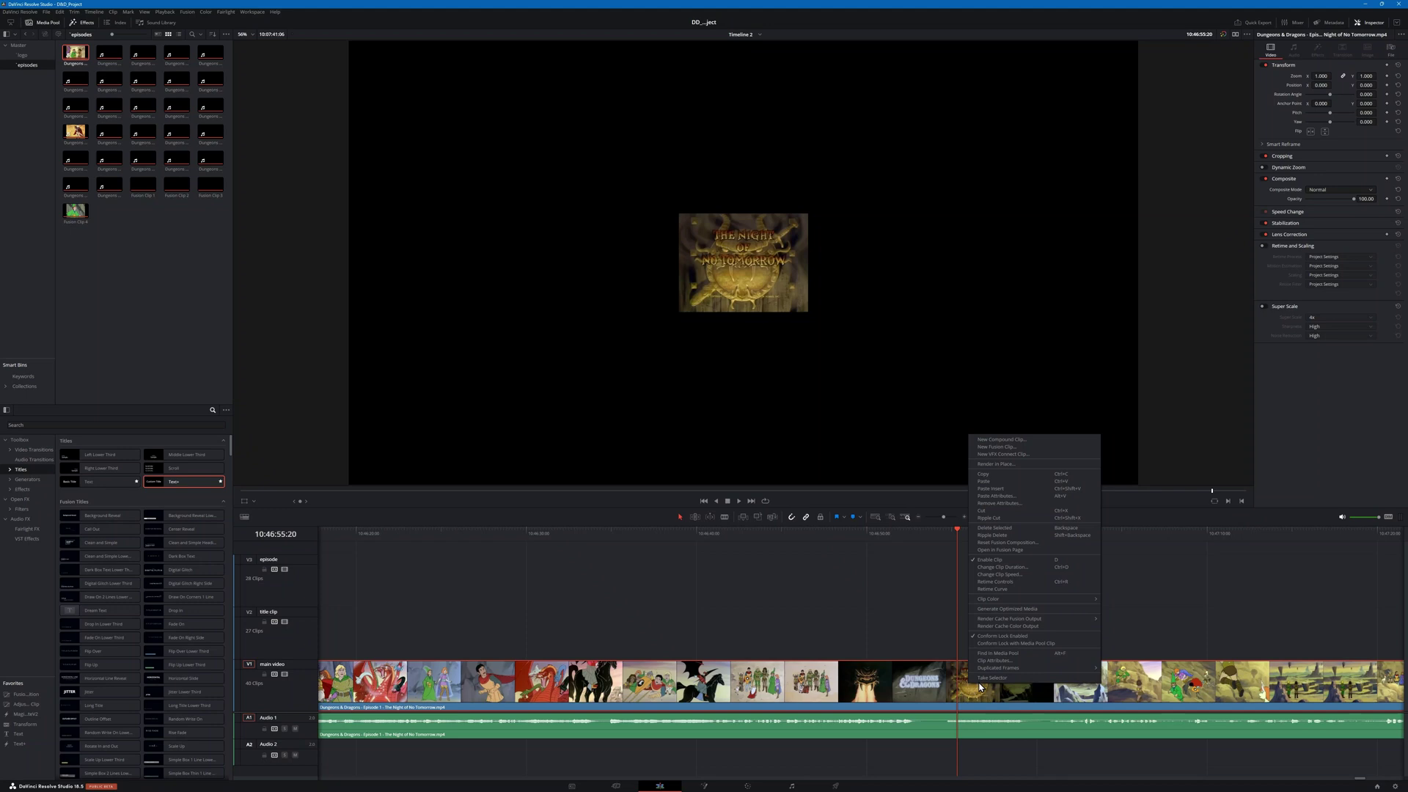
right_click(918, 691)
click(952, 779)
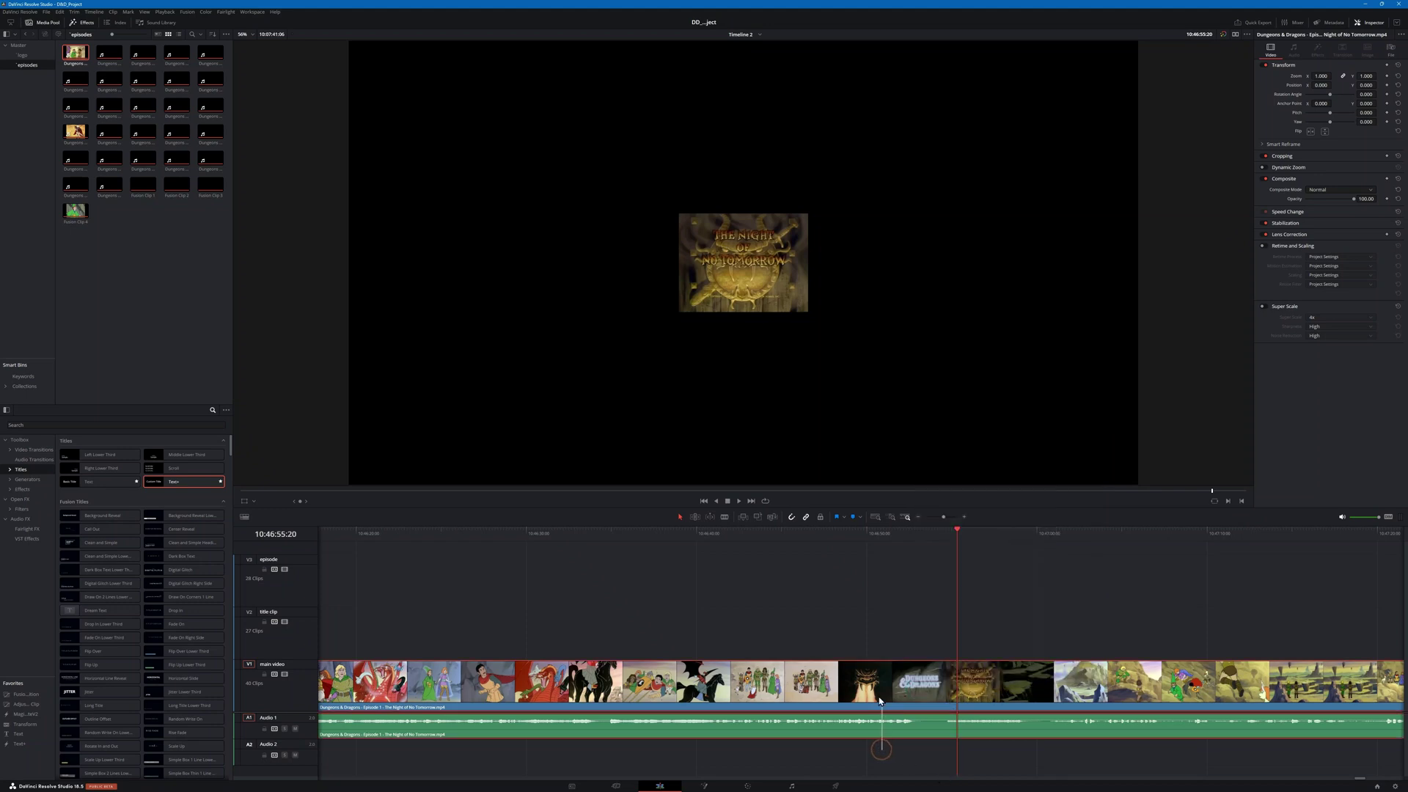
right_click(893, 695)
click(926, 691)
Step: Unlink the added clip's video from its audio and duplicate only the video onto the title clip track
right_click(968, 692)
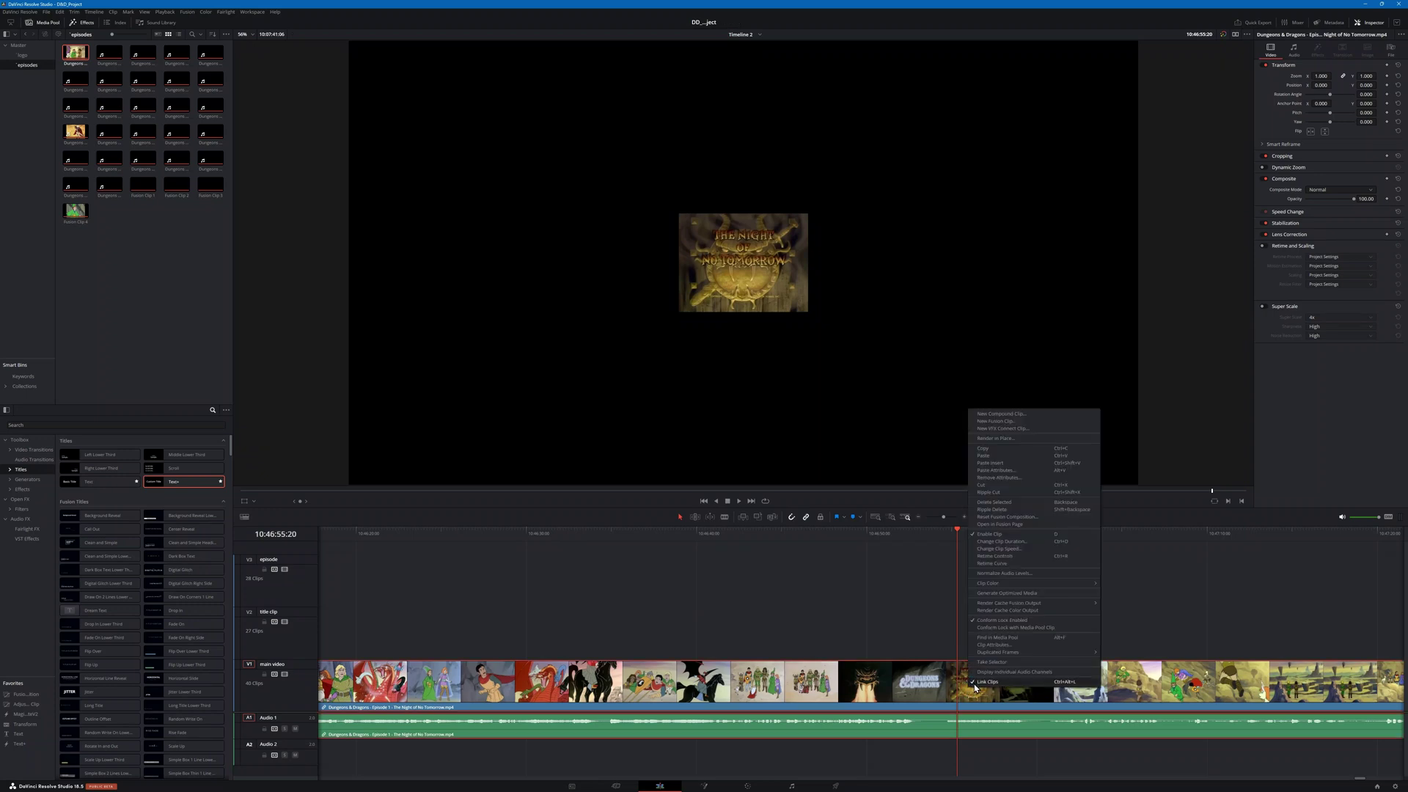
click(977, 682)
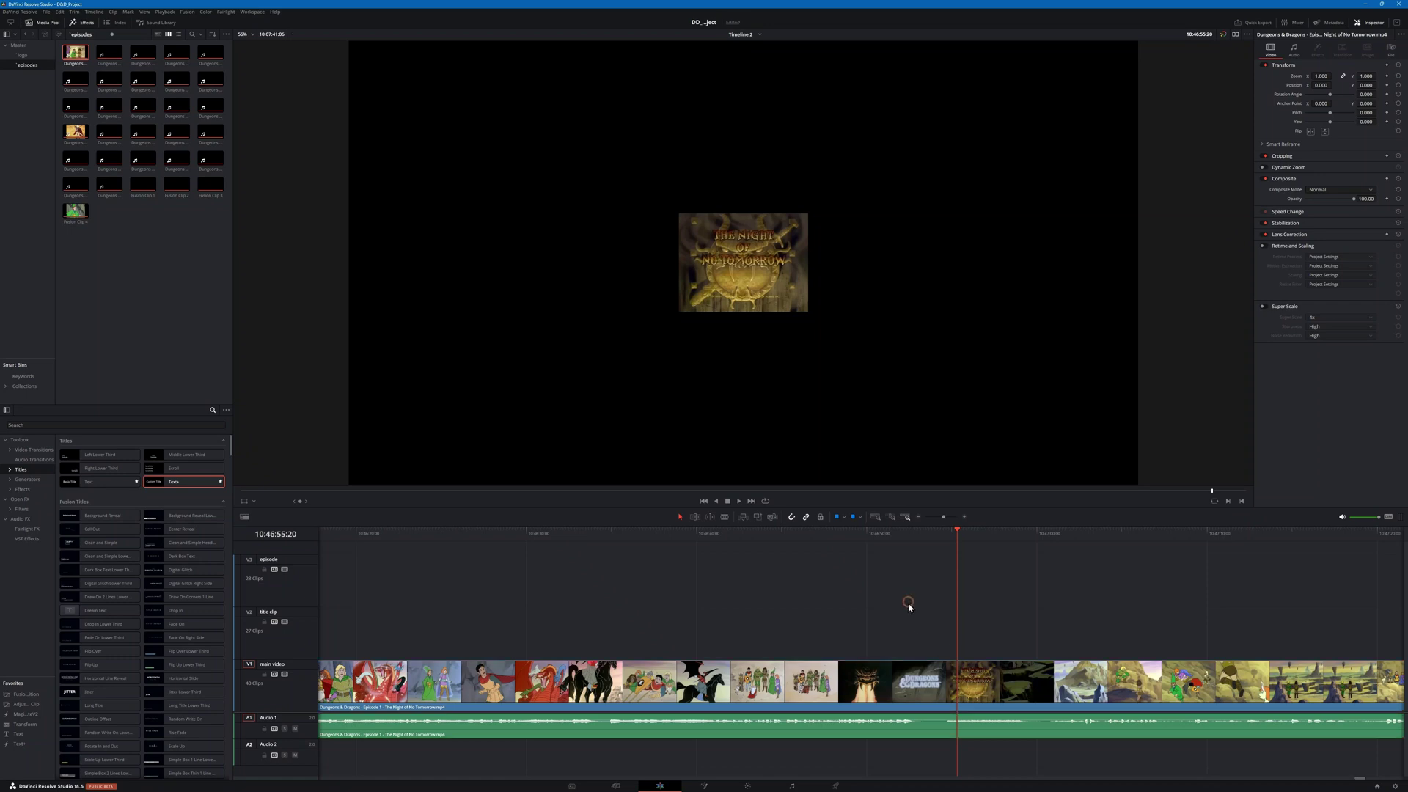
drag(917, 704, 919, 650)
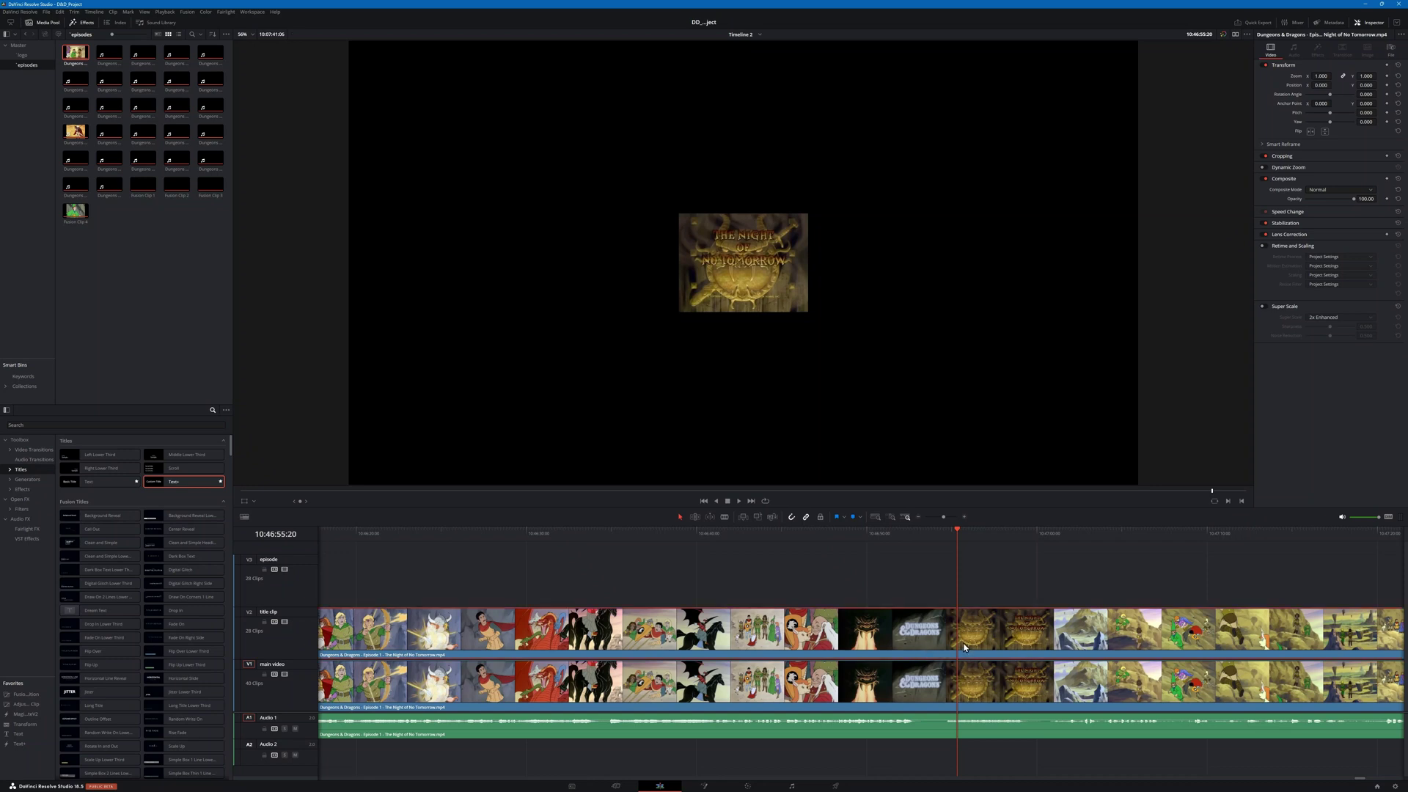
Step: Split the duplicated video at the title card and delete the part before the cut
key(b)
click(953, 640)
key(a)
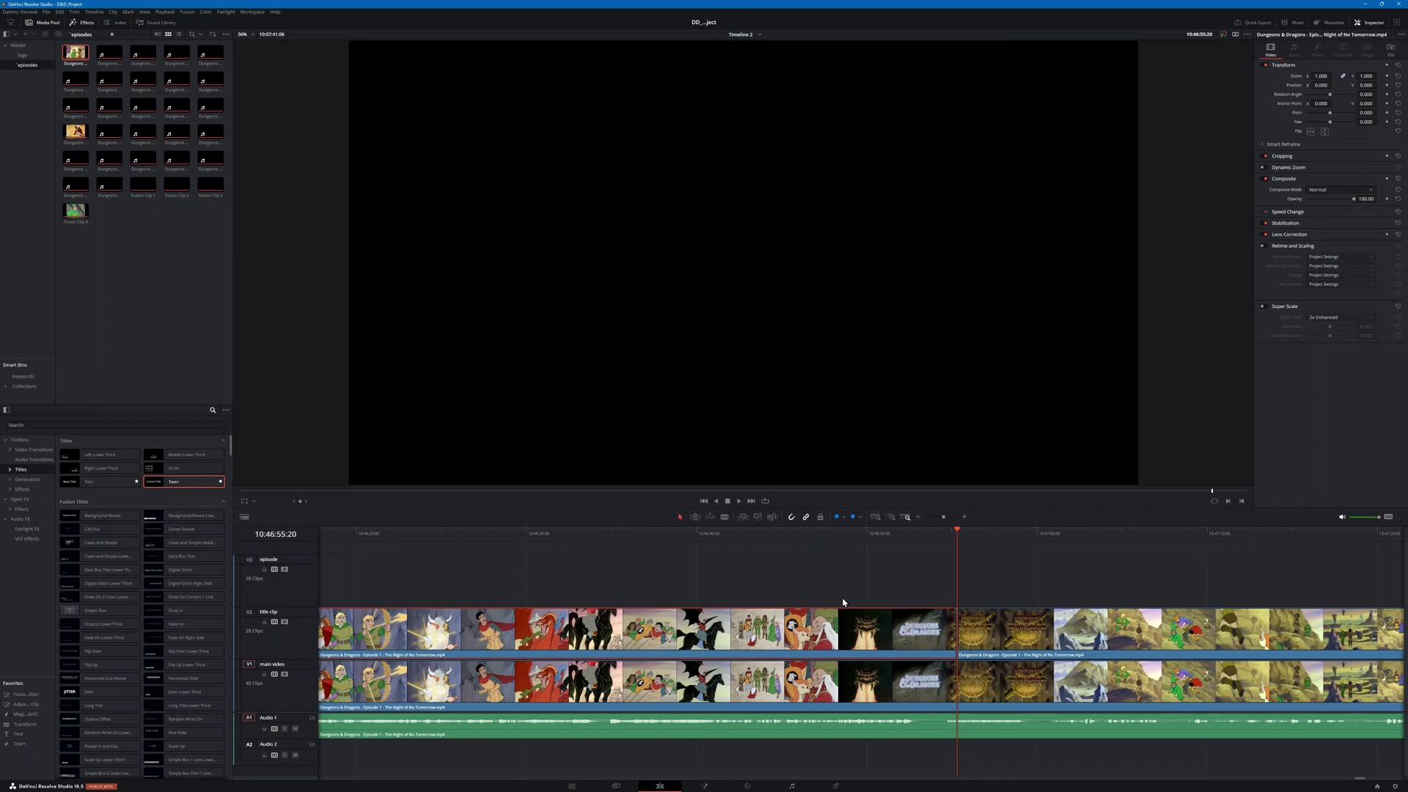
key(Delete)
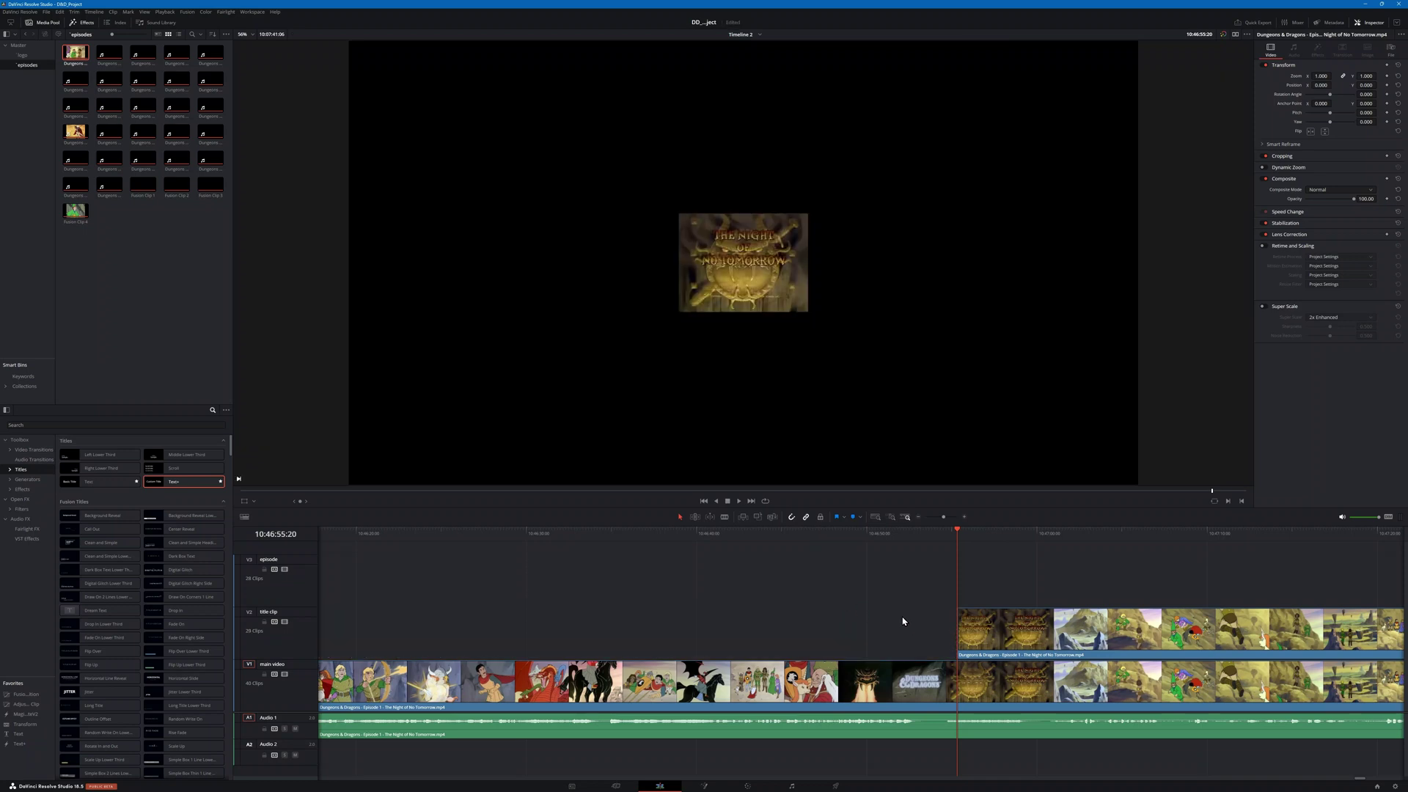
Step: Move the remaining title card video to the start of the Episode 28 title text and place the playhead there
scroll(902, 621, down, 3)
drag(1067, 632, 776, 629)
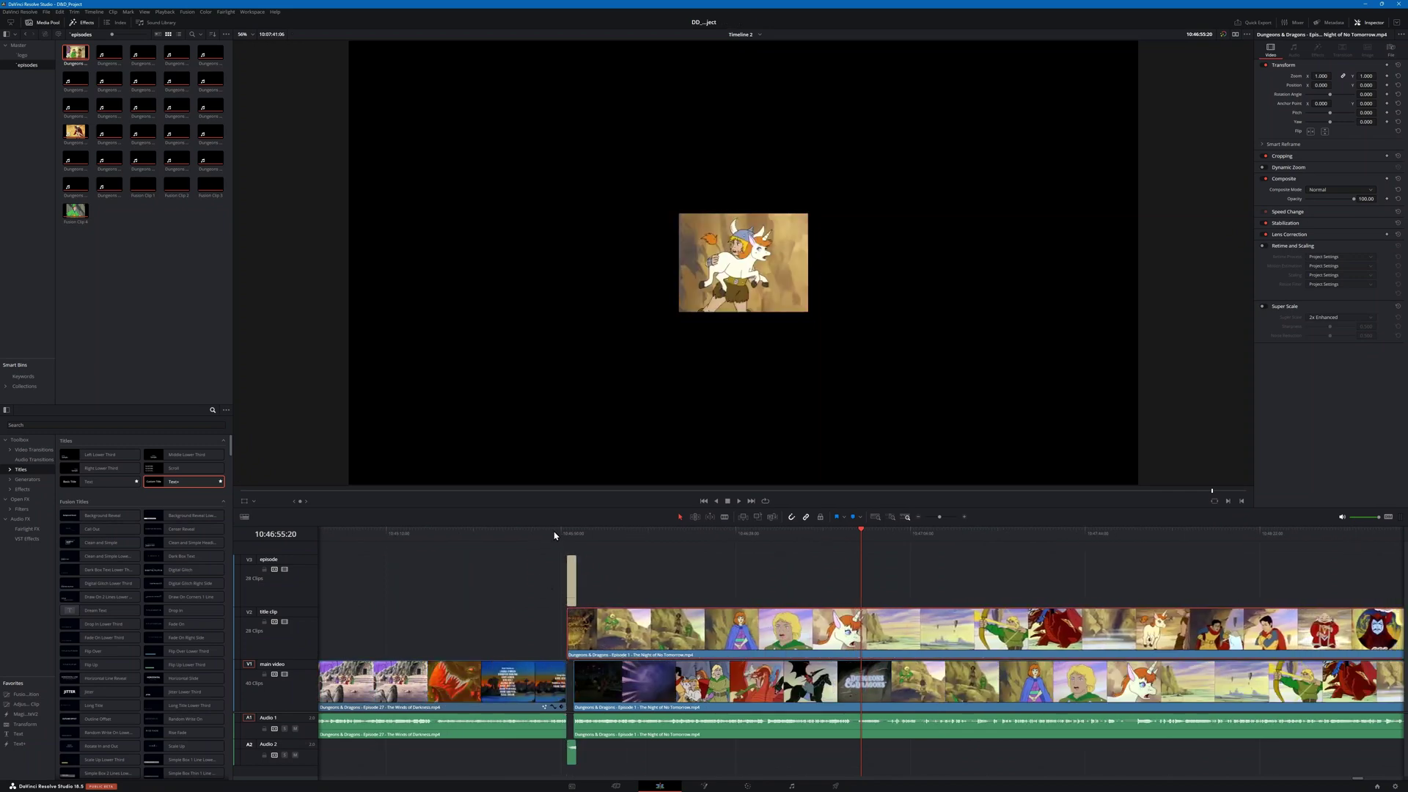
click(567, 534)
scroll(584, 557, up, 5)
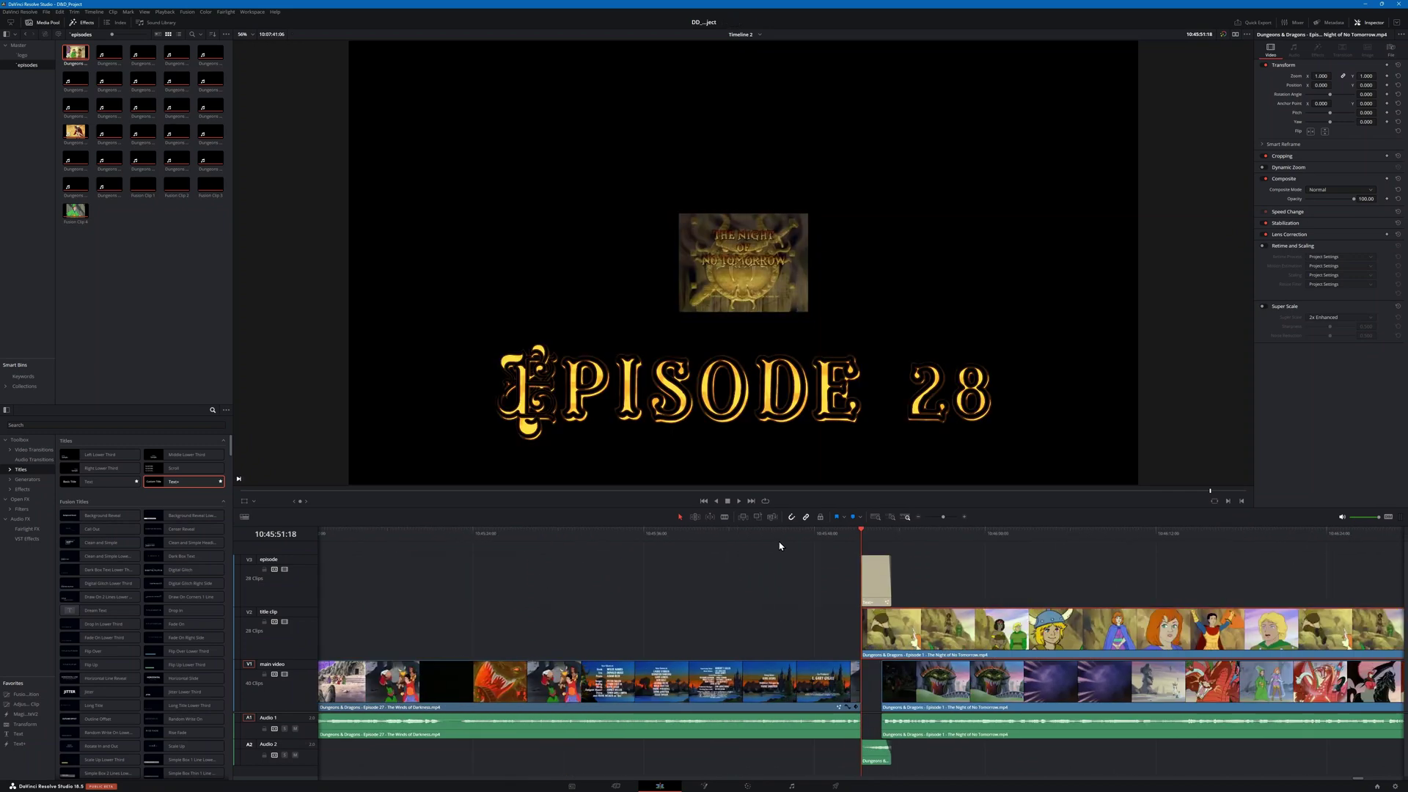
Step: Split the Episode 28 clip on the title clip track at the end of the episode text and delete the remainder
scroll(923, 583, up, 2)
click(1113, 535)
scroll(1040, 574, right, 3)
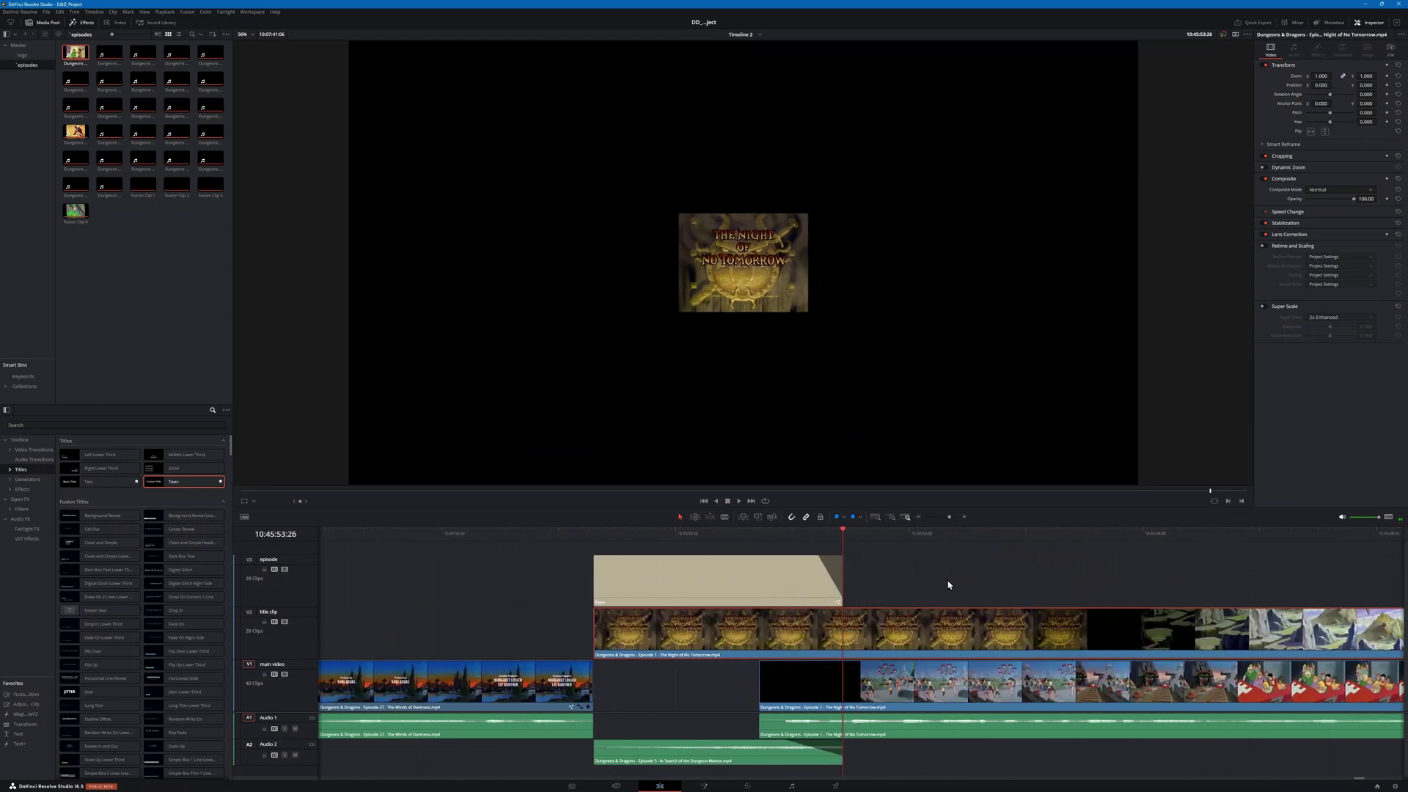
key(b)
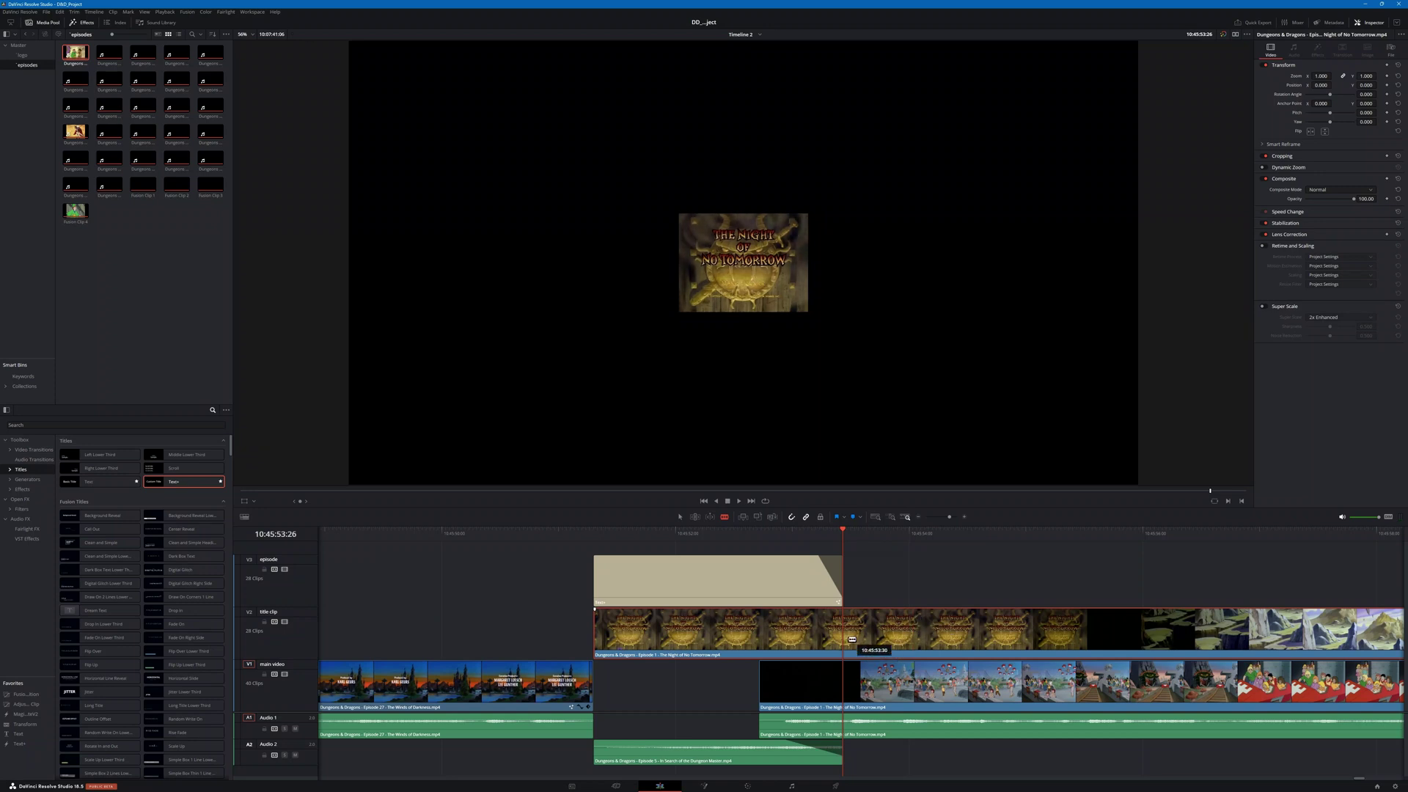
click(849, 642)
key(a)
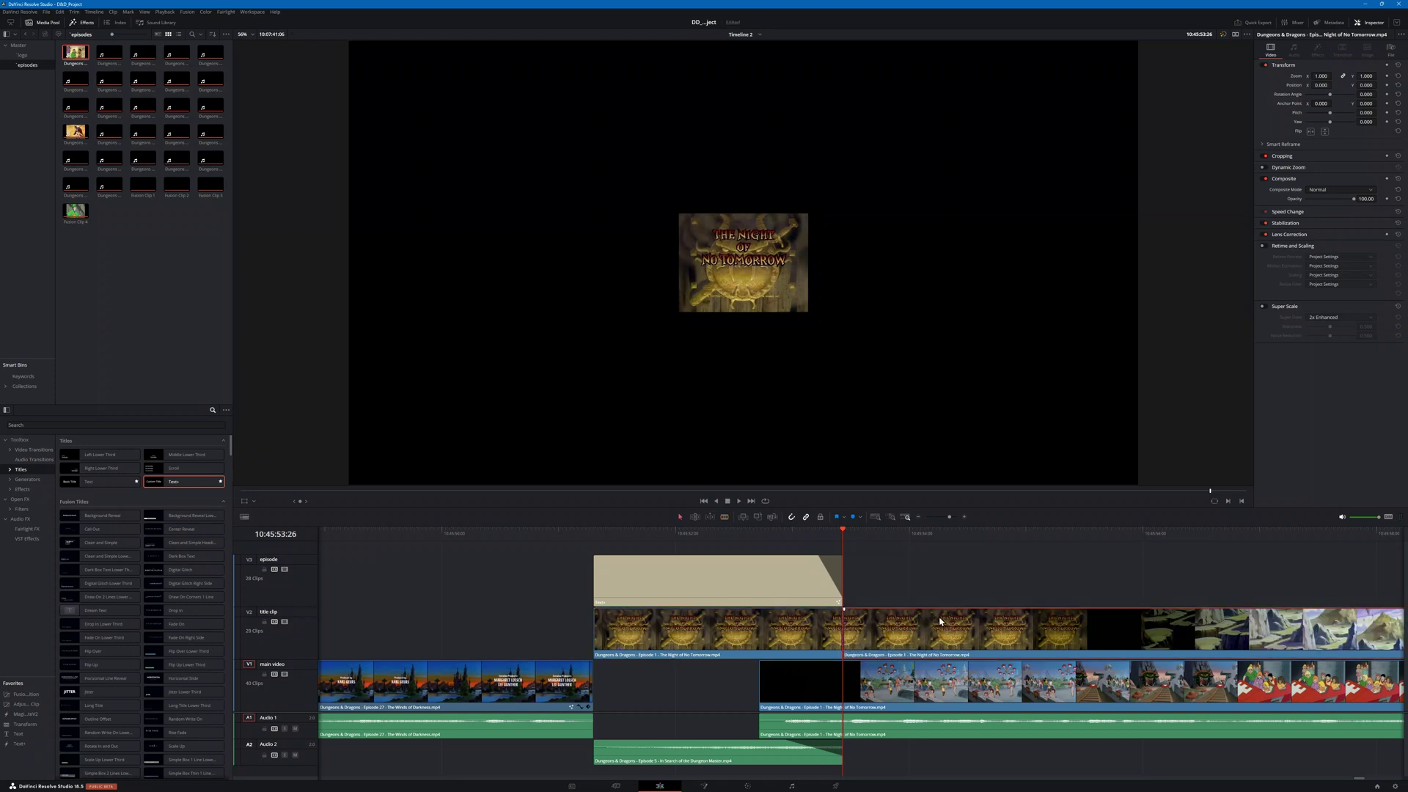
key(Delete)
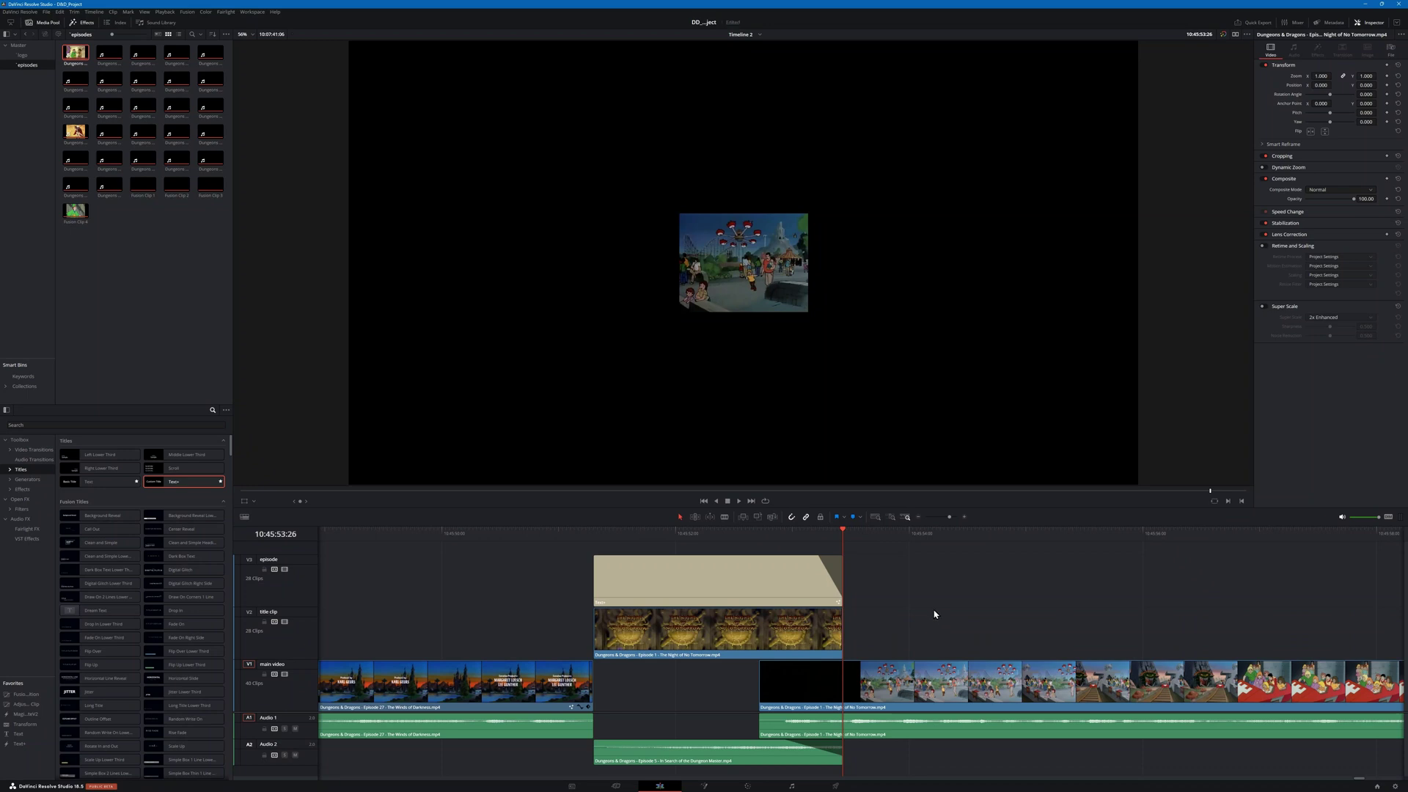
Step: Copy all effect nodes between MediaIn1 and MediaOut1 from the Fusion composition of the Episode 27 main video clip
click(518, 533)
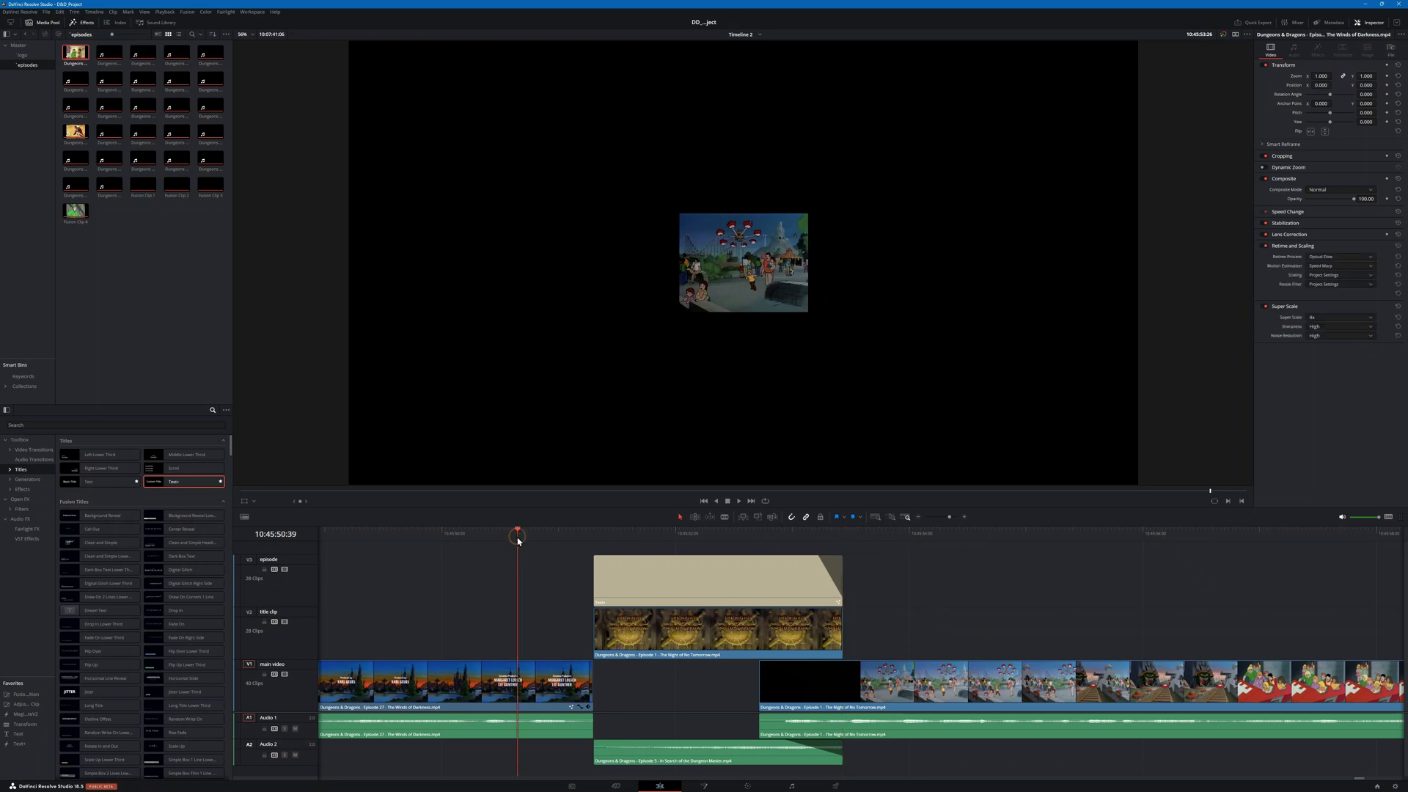
click(531, 687)
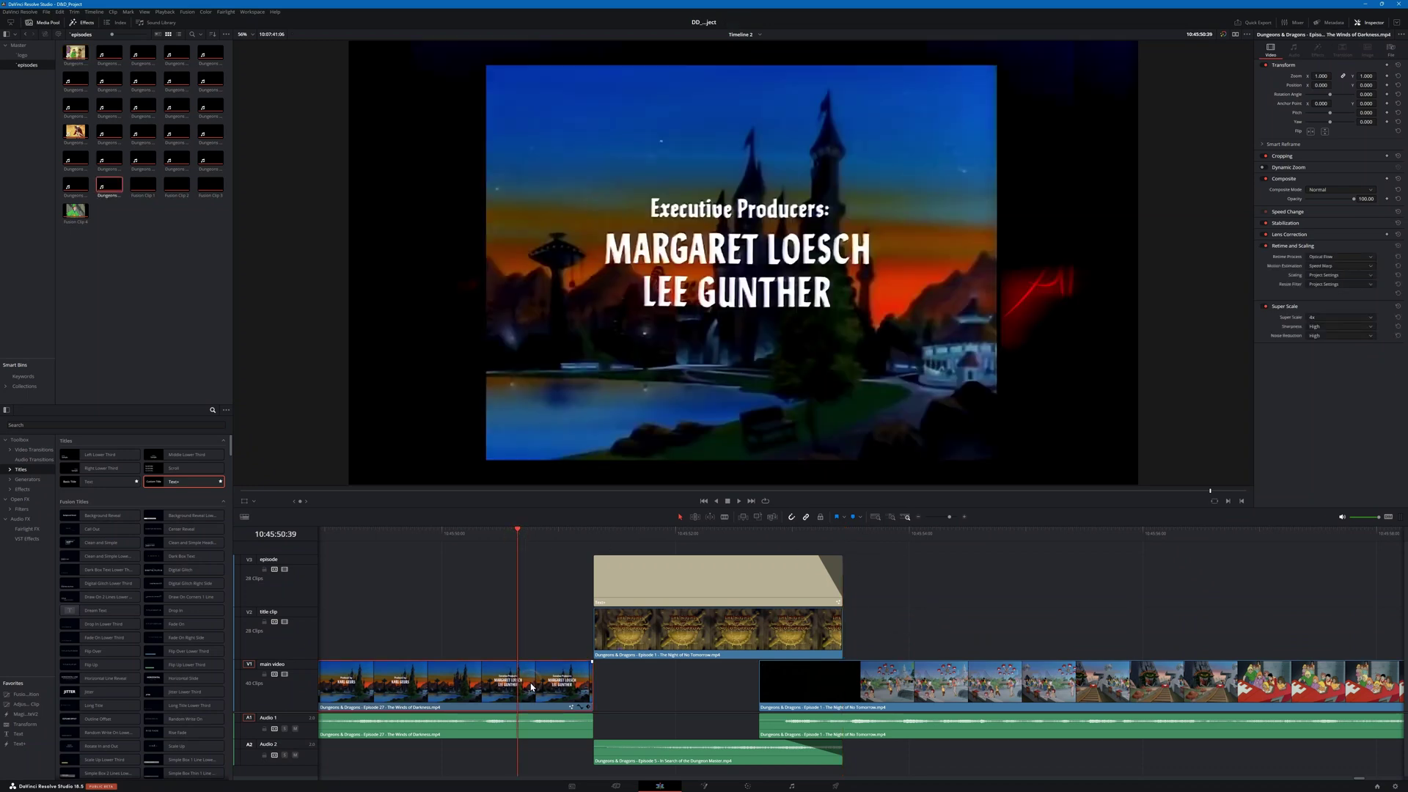
click(704, 787)
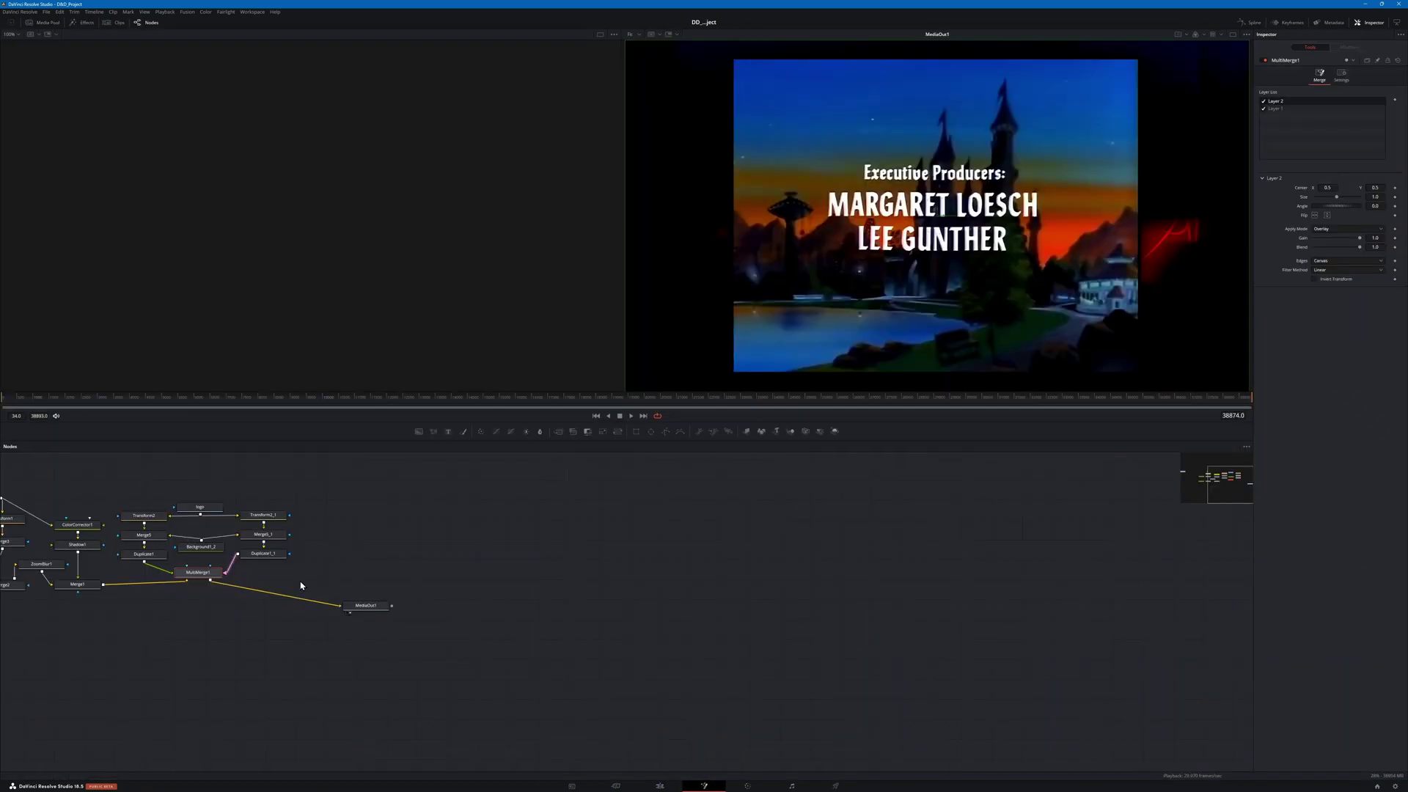
drag(371, 565, 653, 603)
drag(567, 671, 213, 512)
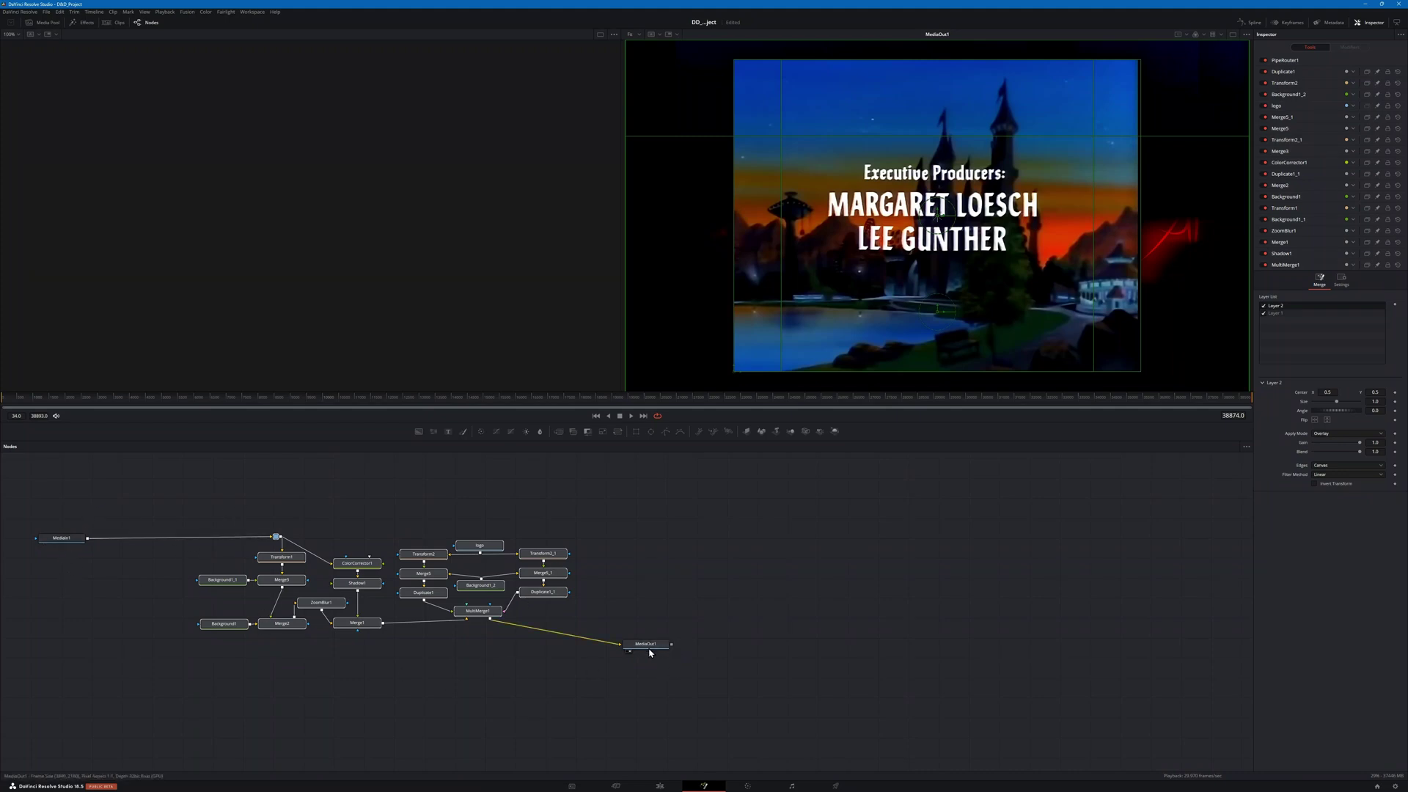
drag(569, 673, 188, 510)
click(665, 787)
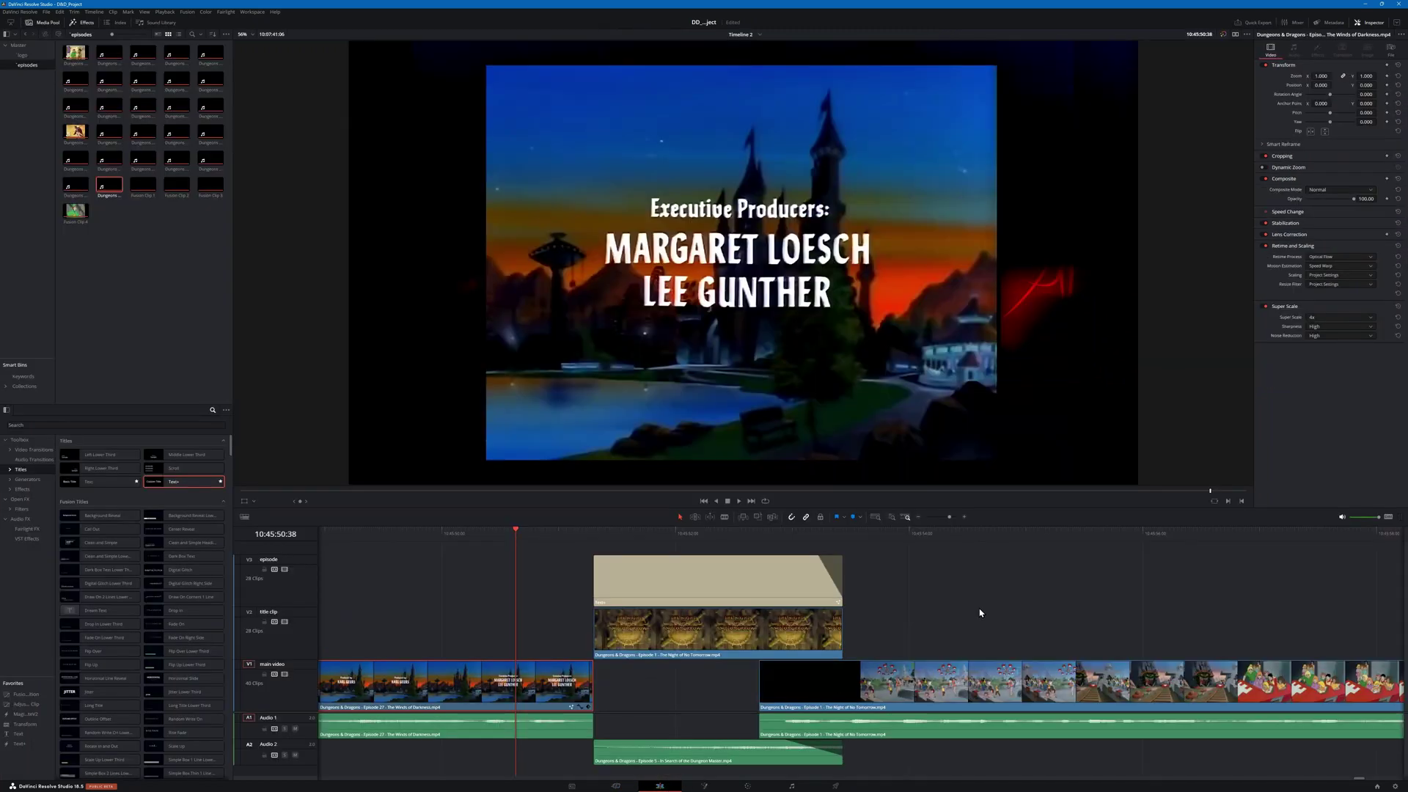
Step: Paste the effect nodes into the Night of No Tomorrow main clip's Fusion composition, linking MediaIn1 to the pipe router and MultiMerge1 to MediaOut1
click(923, 539)
click(938, 686)
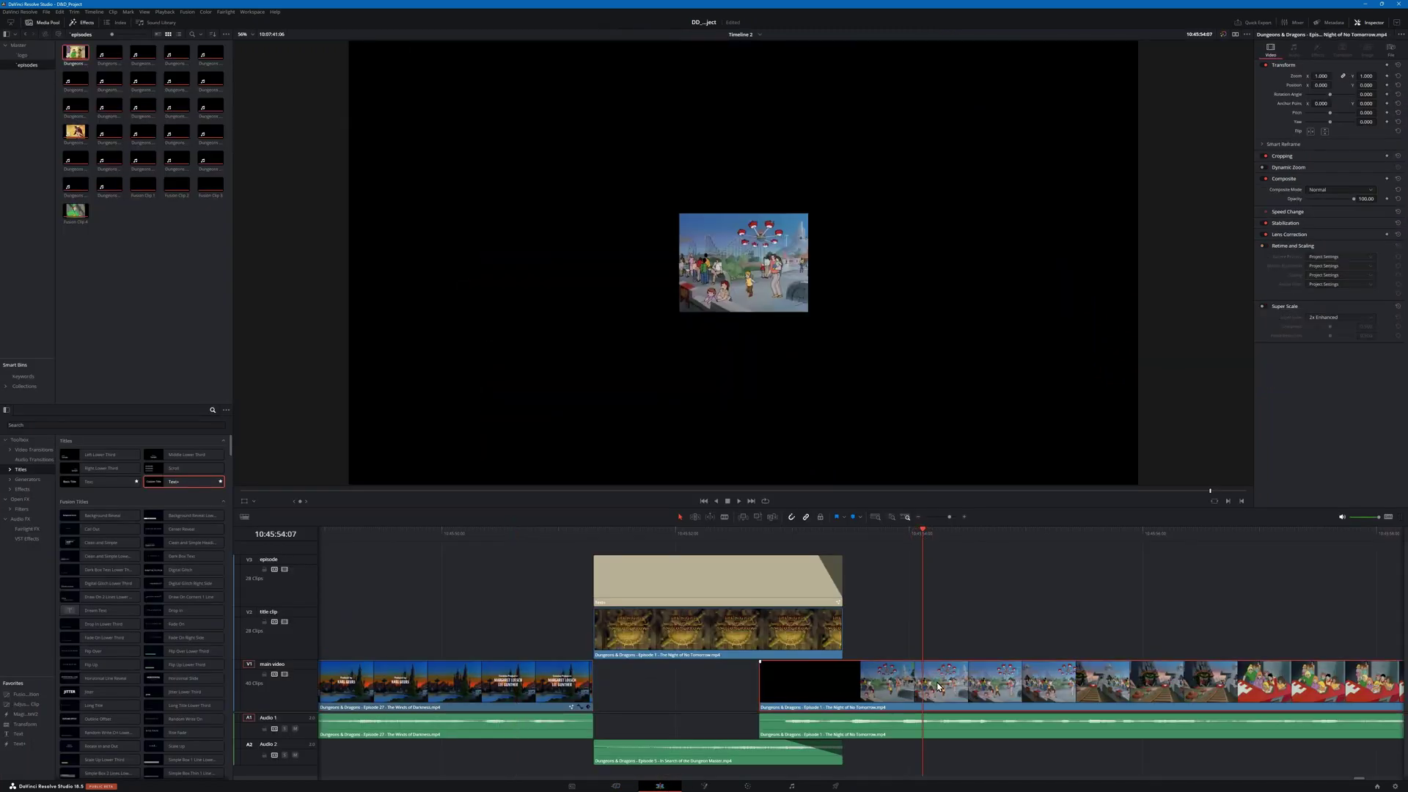
click(706, 787)
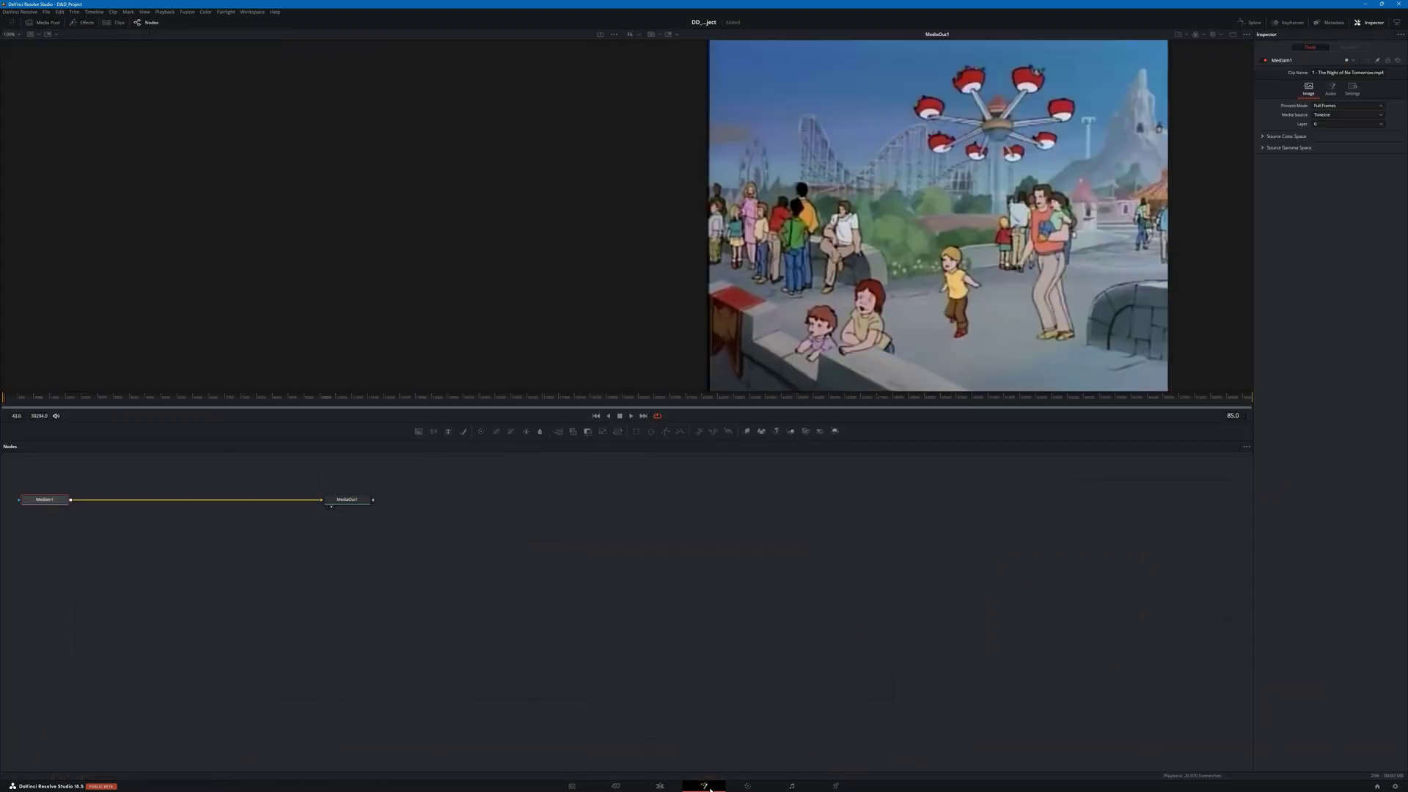
drag(355, 498, 705, 665)
click(491, 589)
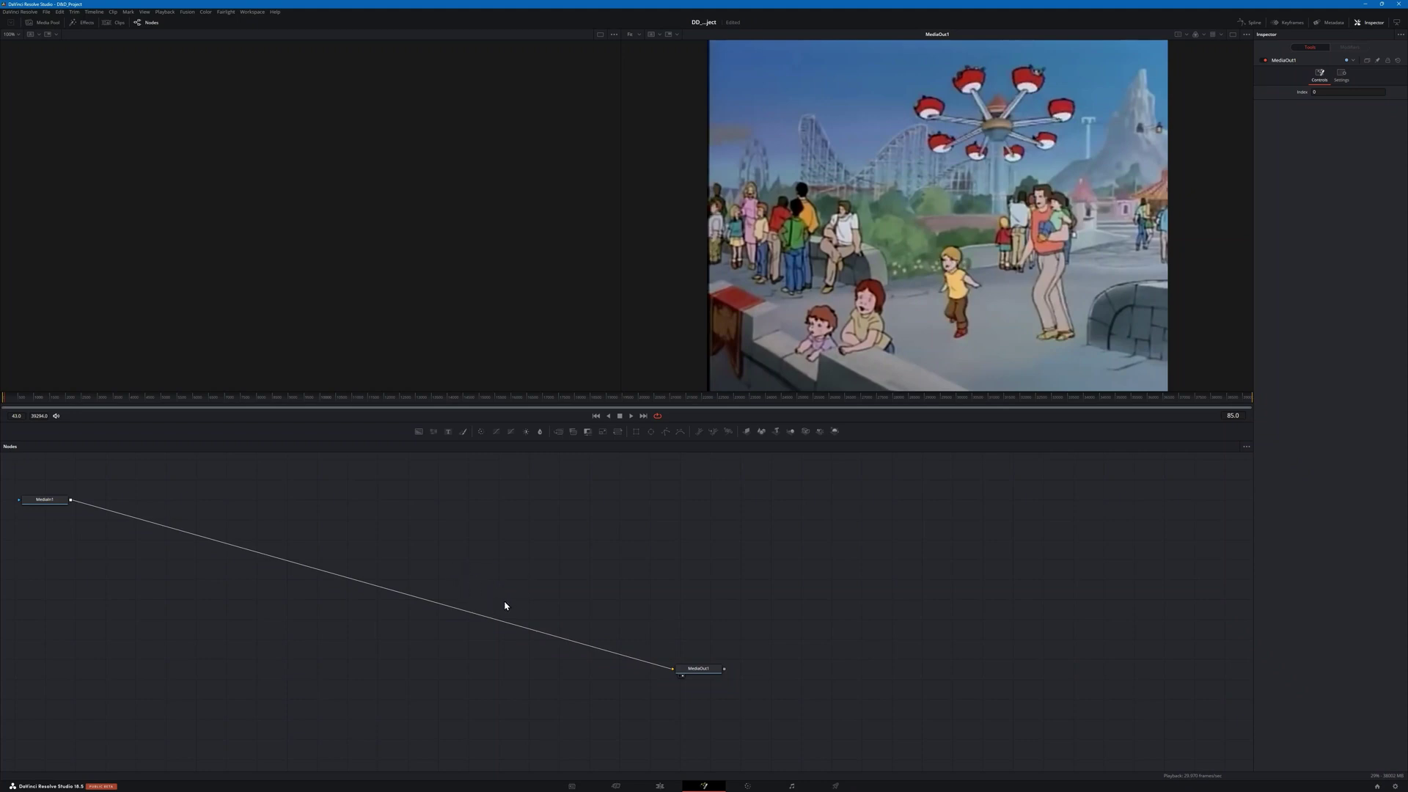
key(ctrl+v)
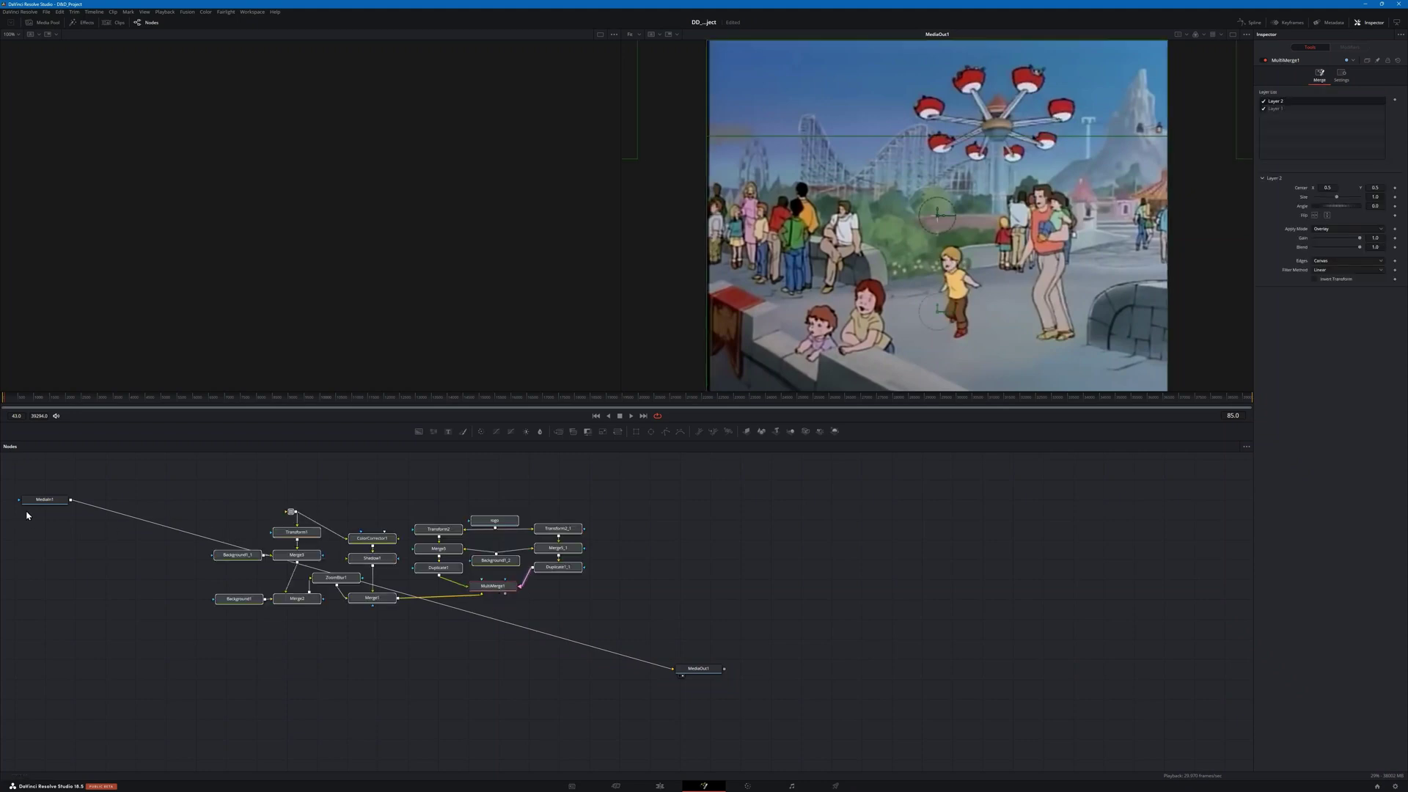
drag(70, 500, 290, 511)
drag(505, 593, 673, 671)
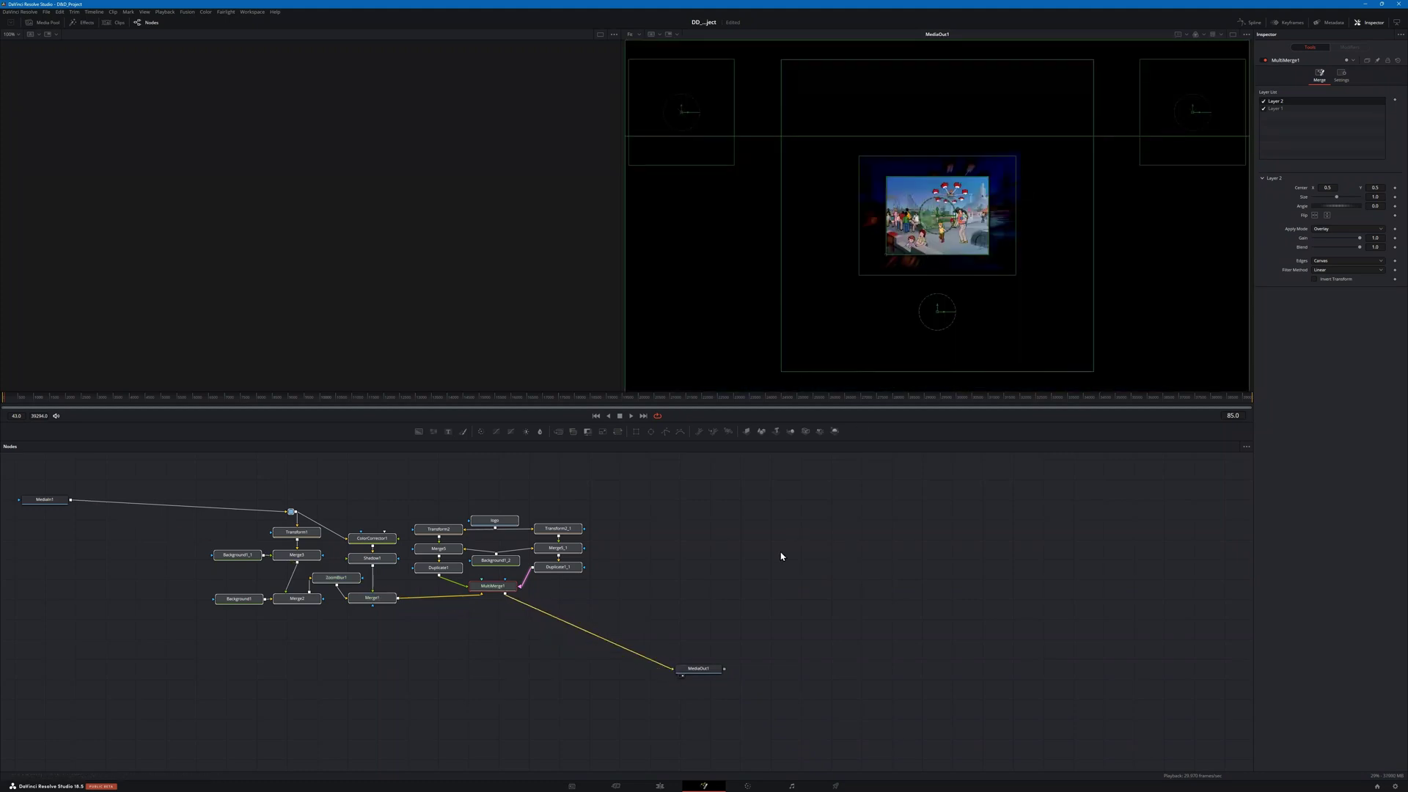
Step: Enable Super Scale for the Night of No Tomorrow main clip at 4x with High sharpness and High noise reduction
click(660, 786)
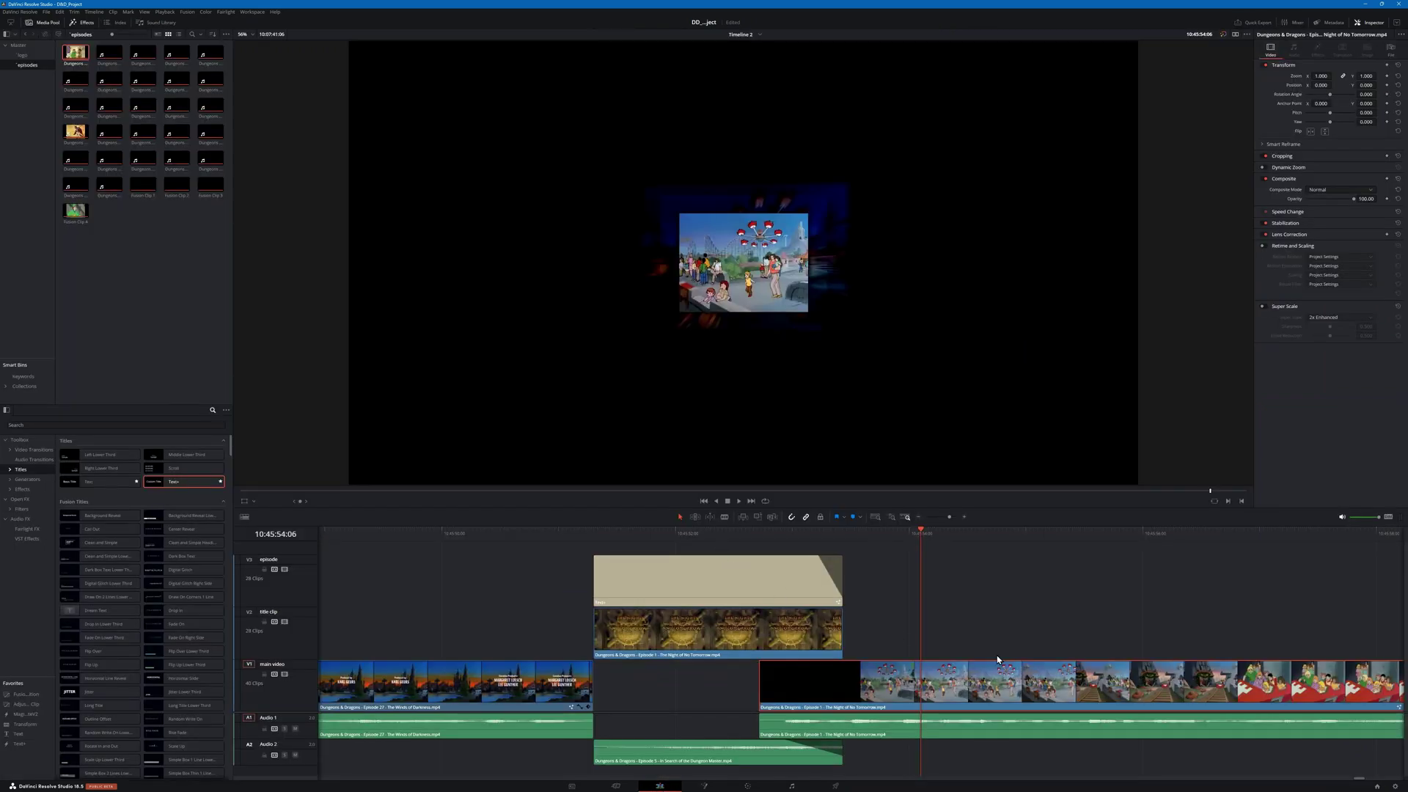
click(1263, 306)
scroll(1351, 321, down, 2)
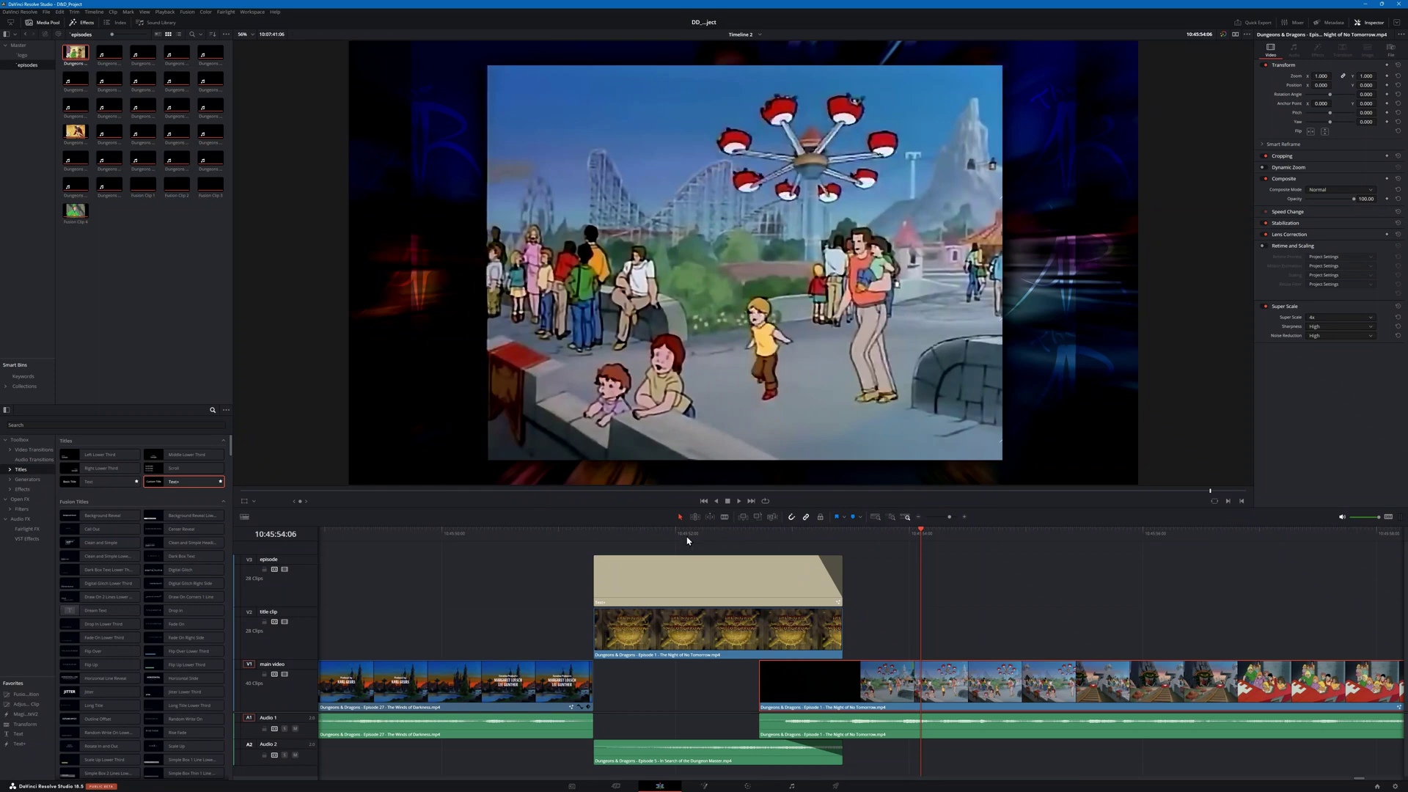
Step: Go to the Episode 27 title clip on the timeline and try to open its composition in Fusion
click(695, 534)
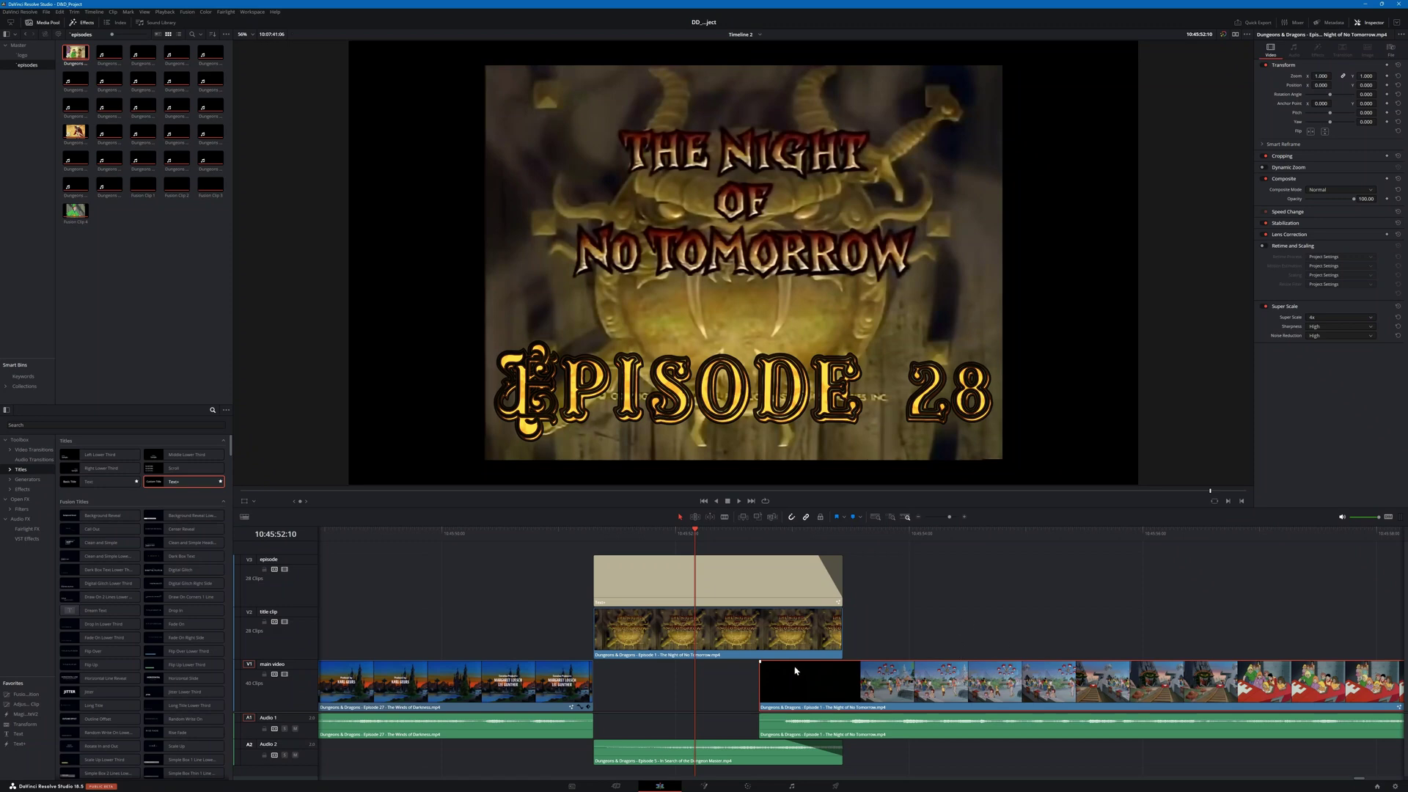
click(753, 630)
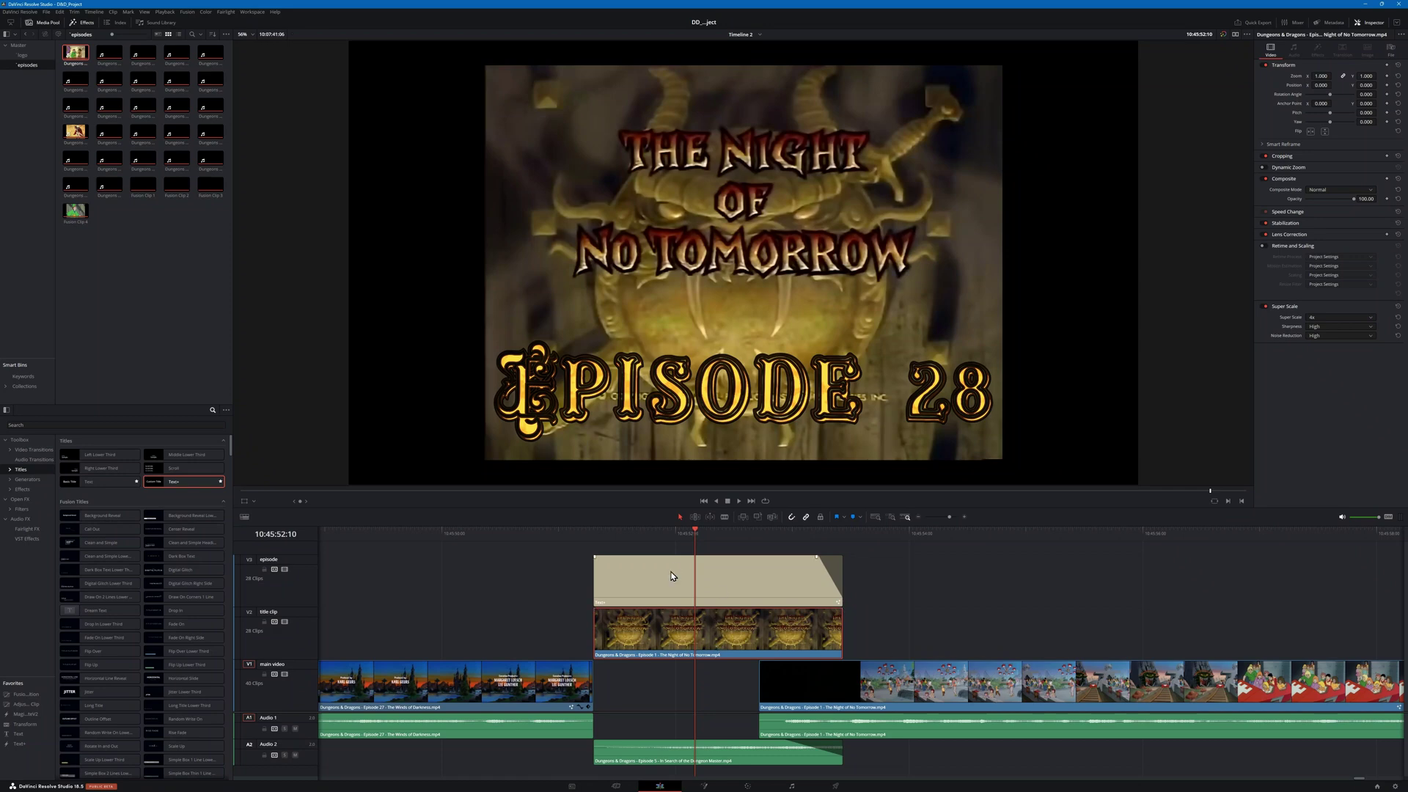
scroll(701, 637, down, 6)
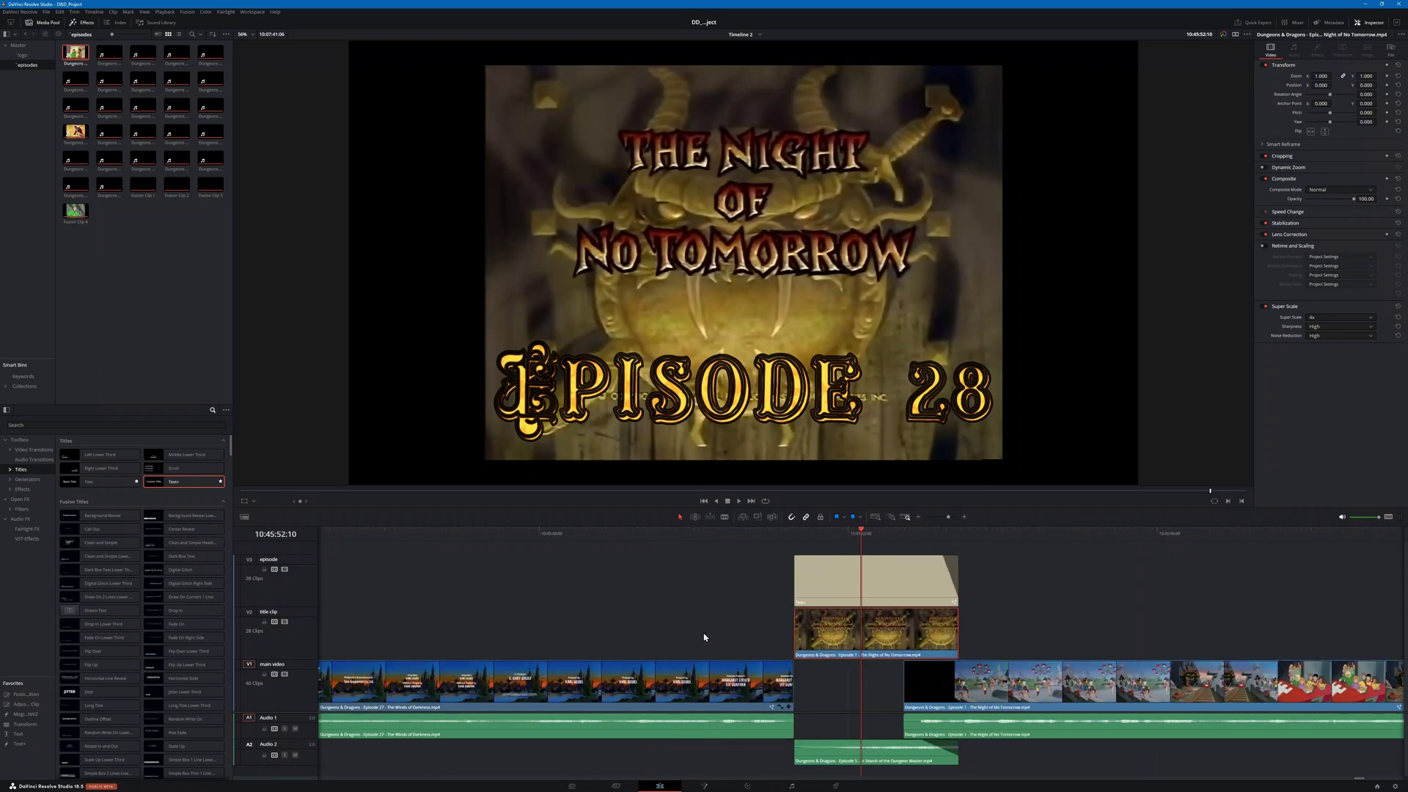
scroll(707, 631, down, 3)
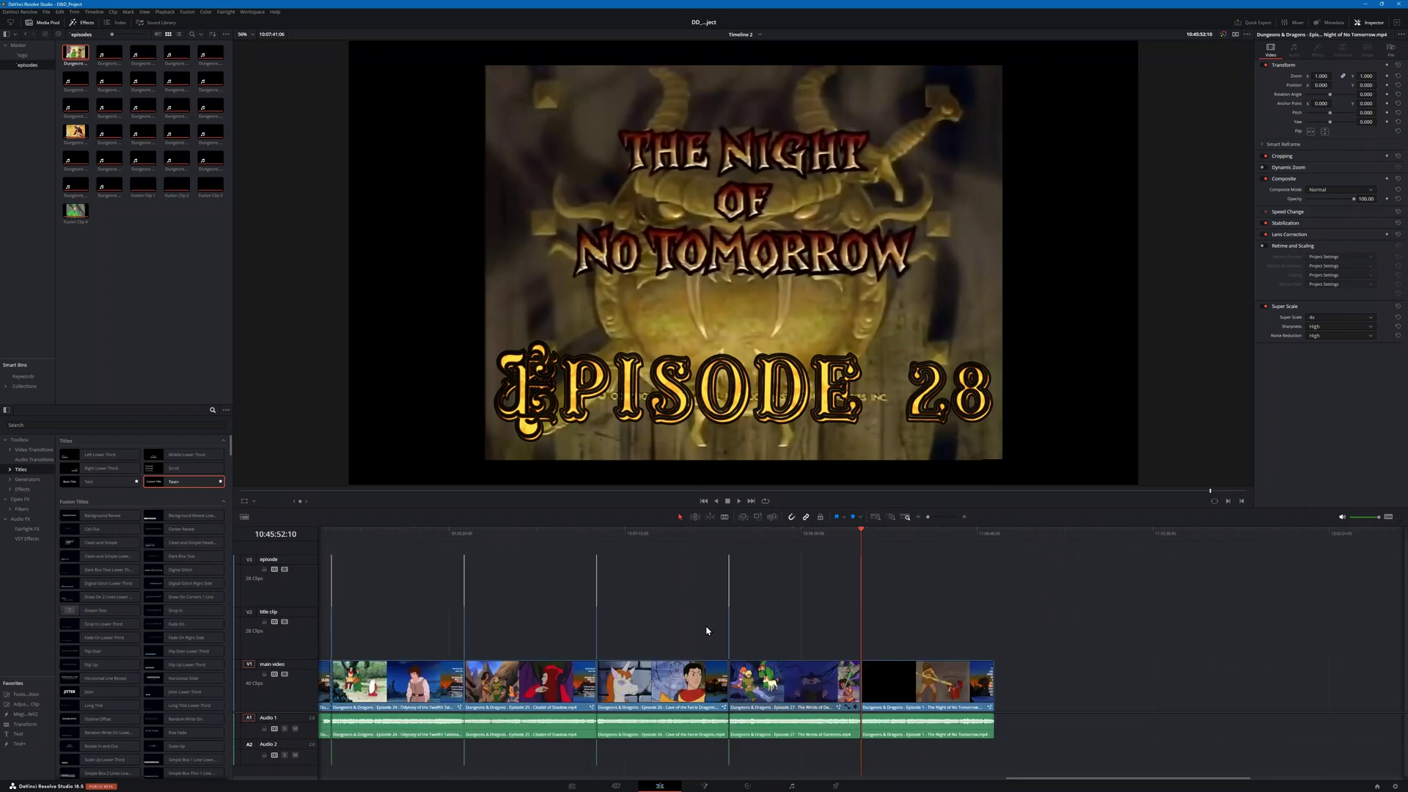
click(728, 535)
scroll(748, 576, up, 8)
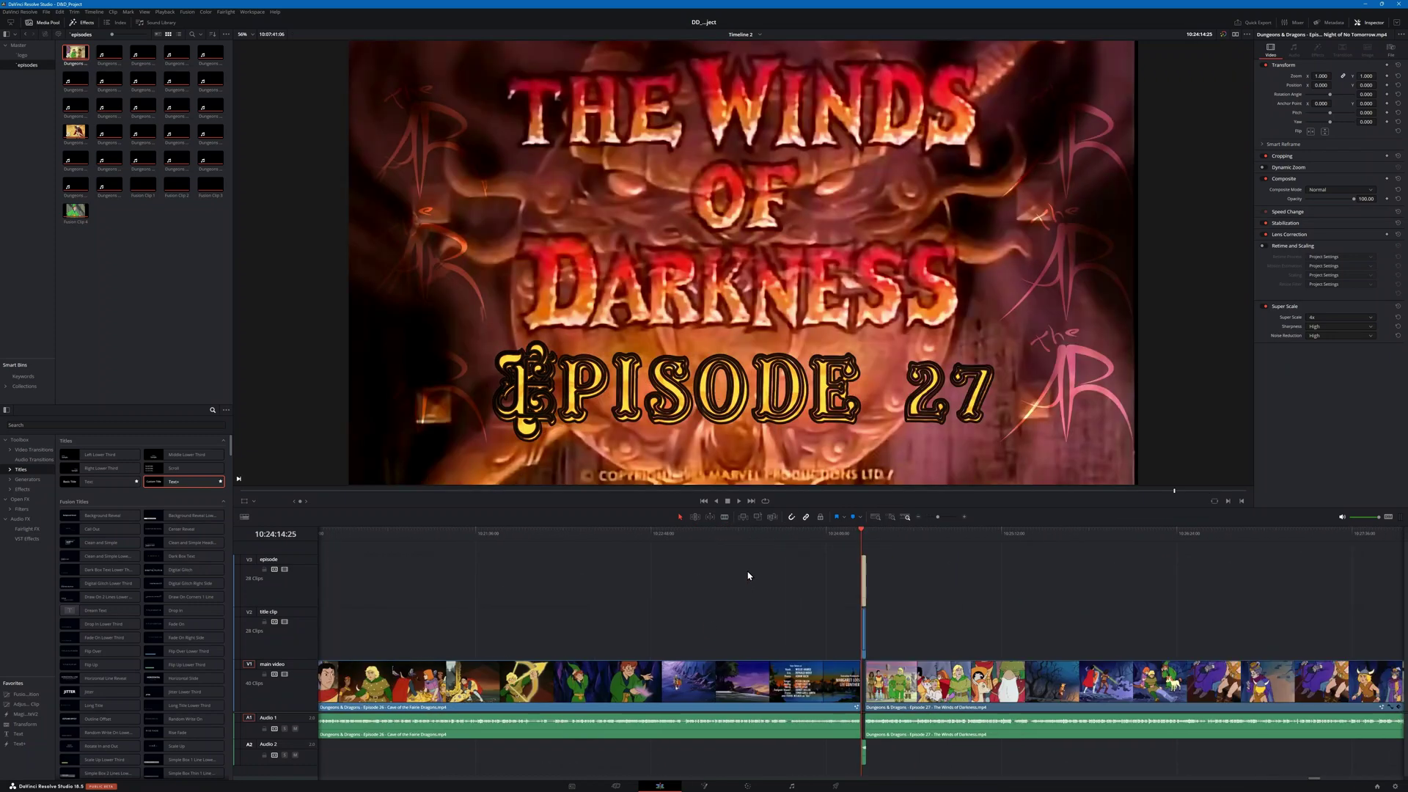
scroll(748, 572, up, 3)
scroll(903, 569, up, 4)
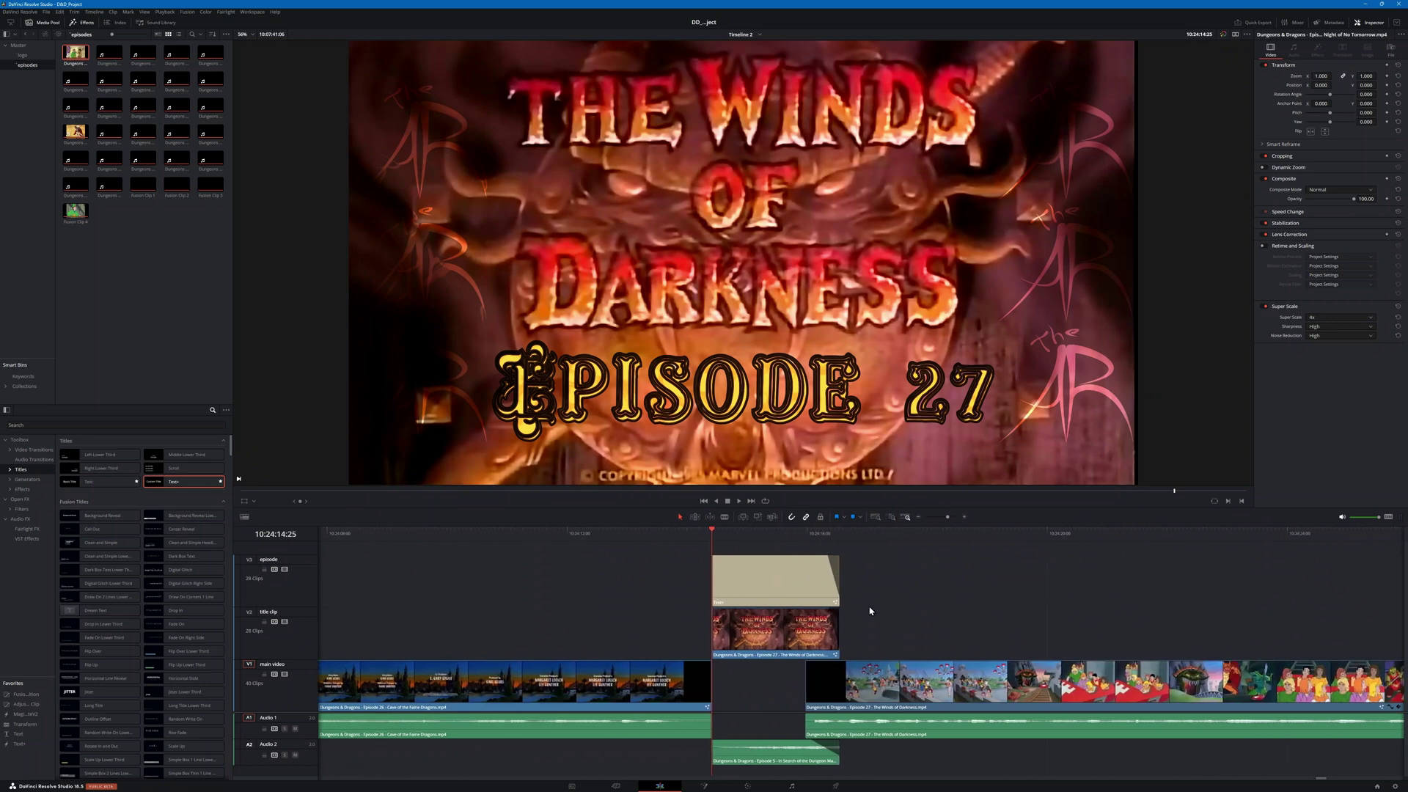
click(725, 639)
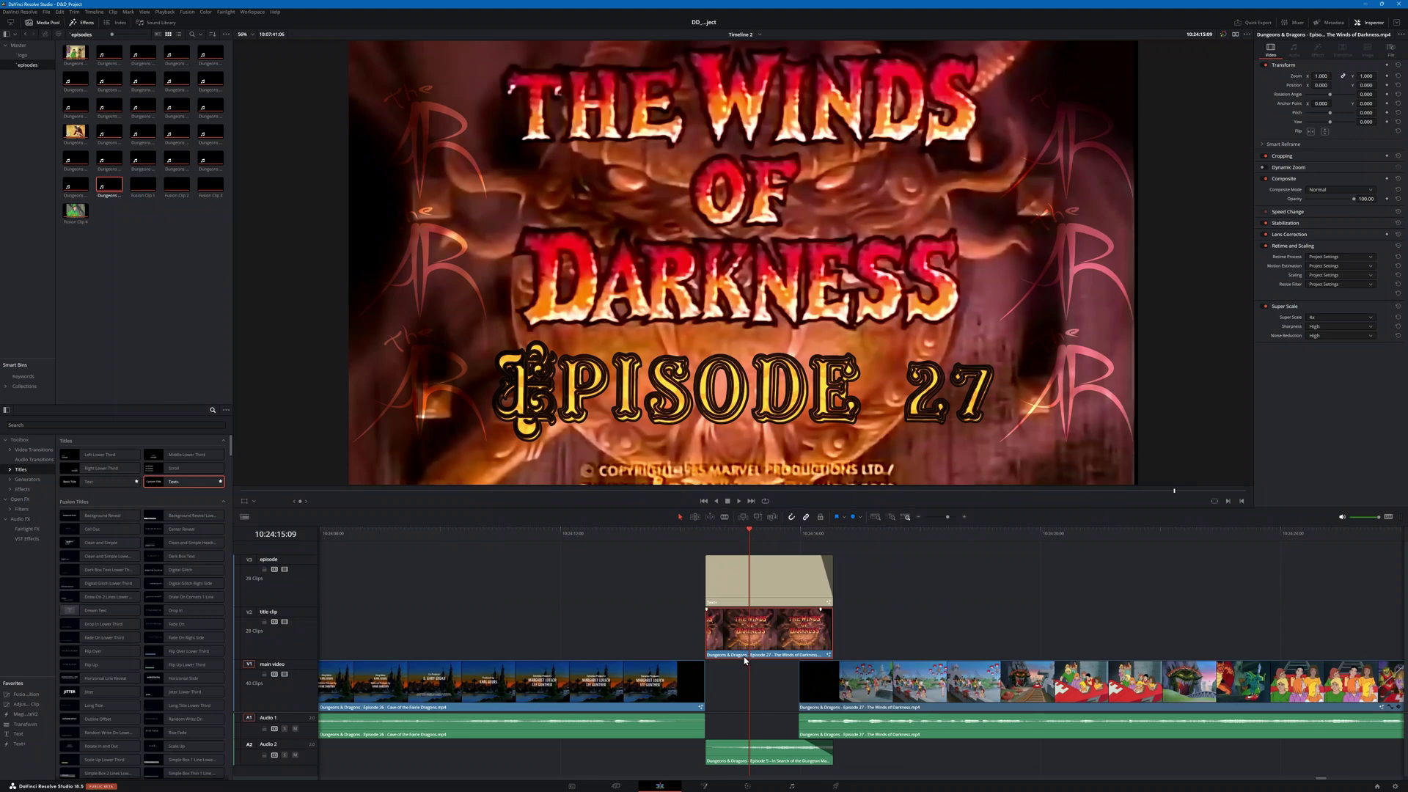
click(702, 785)
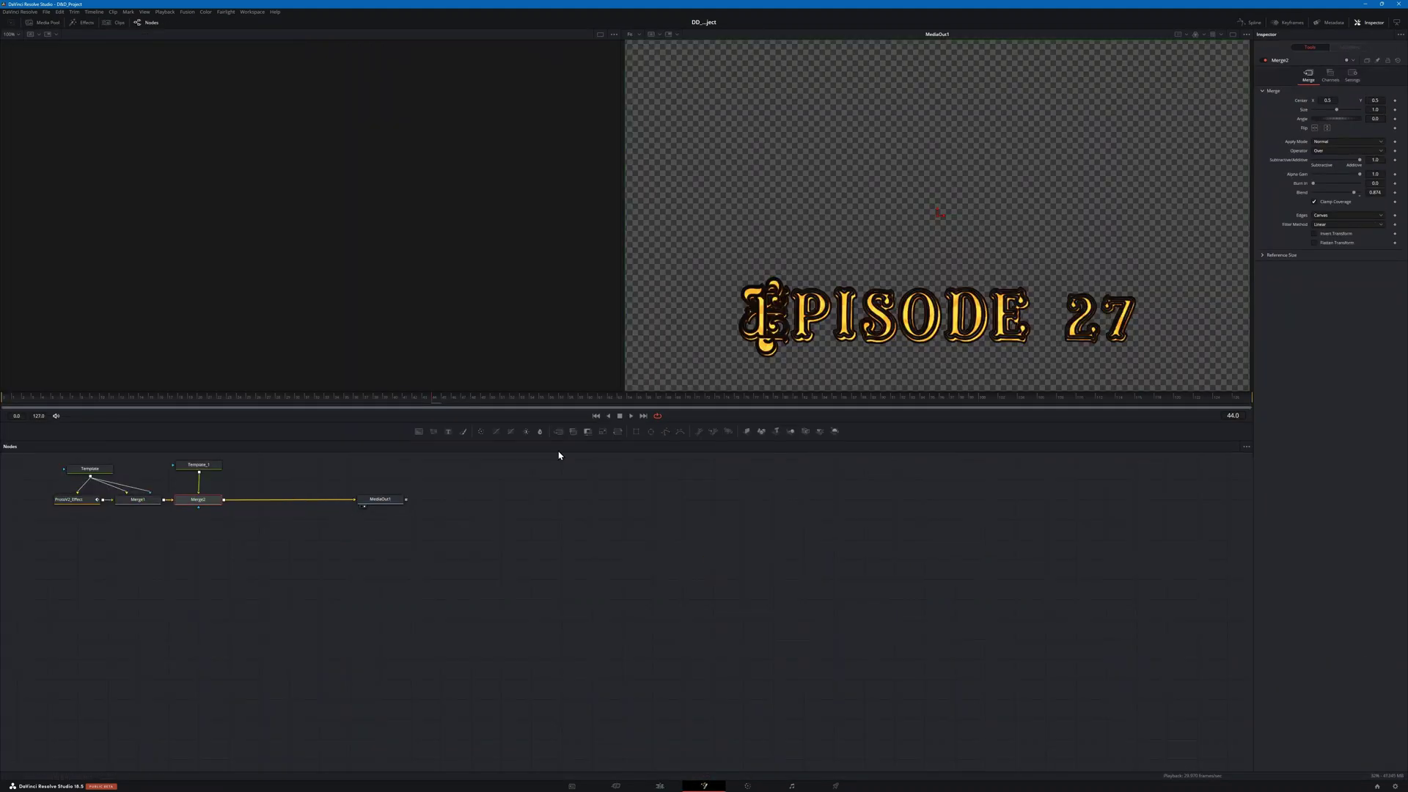
click(667, 787)
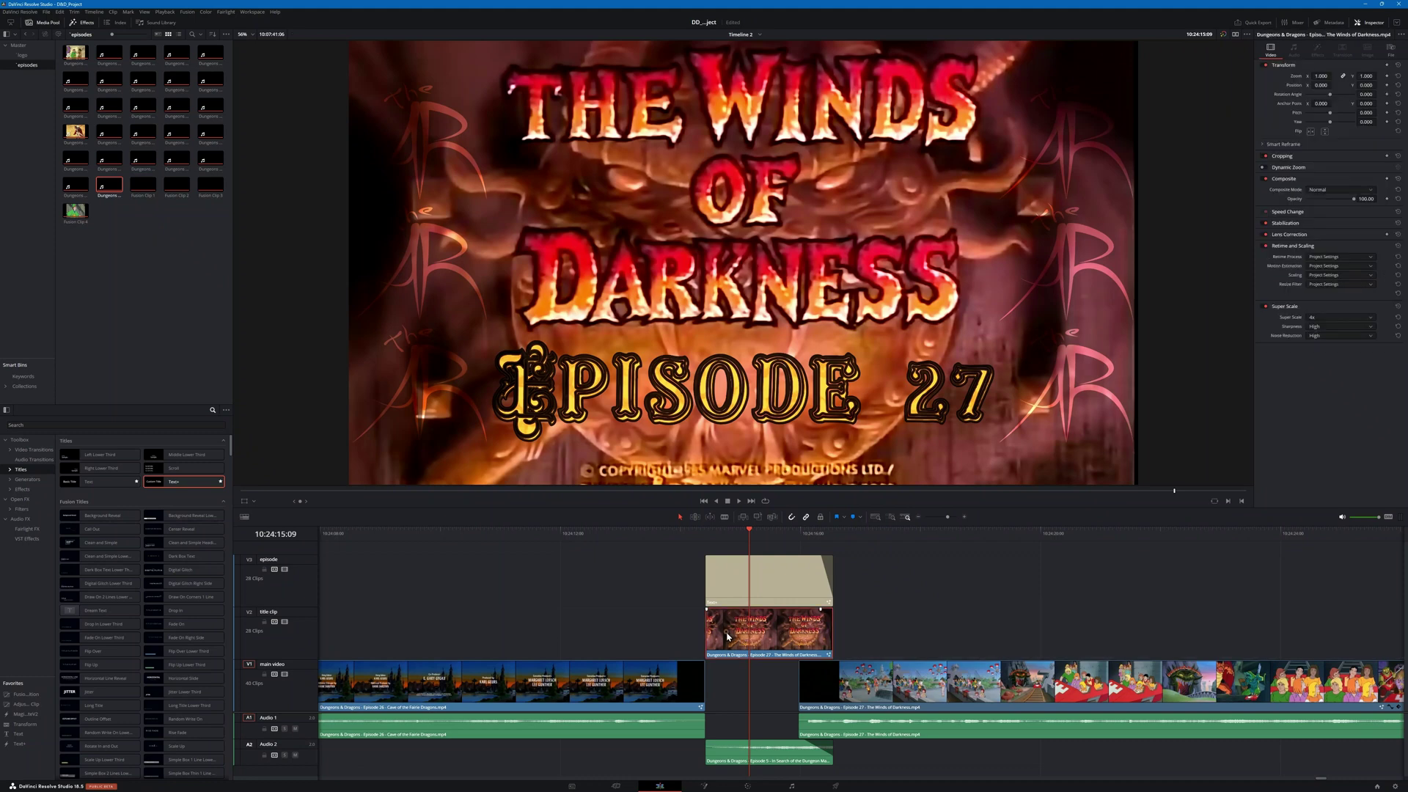
Step: Toggle the Episode 27 title clip, disable the Episode 27 text to view the title clip's Fusion composition, and re-enable the text
key(d)
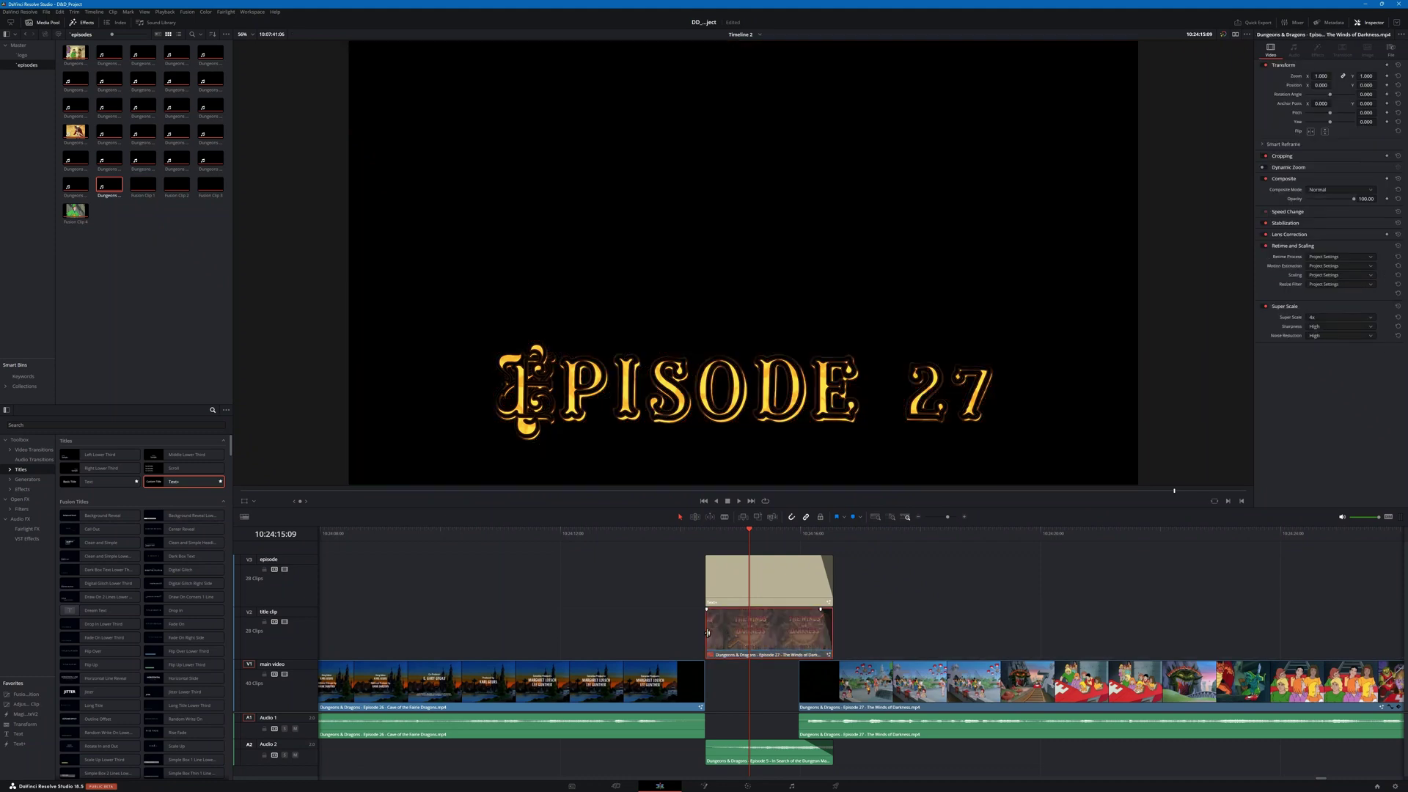
key(d)
click(777, 579)
key(d)
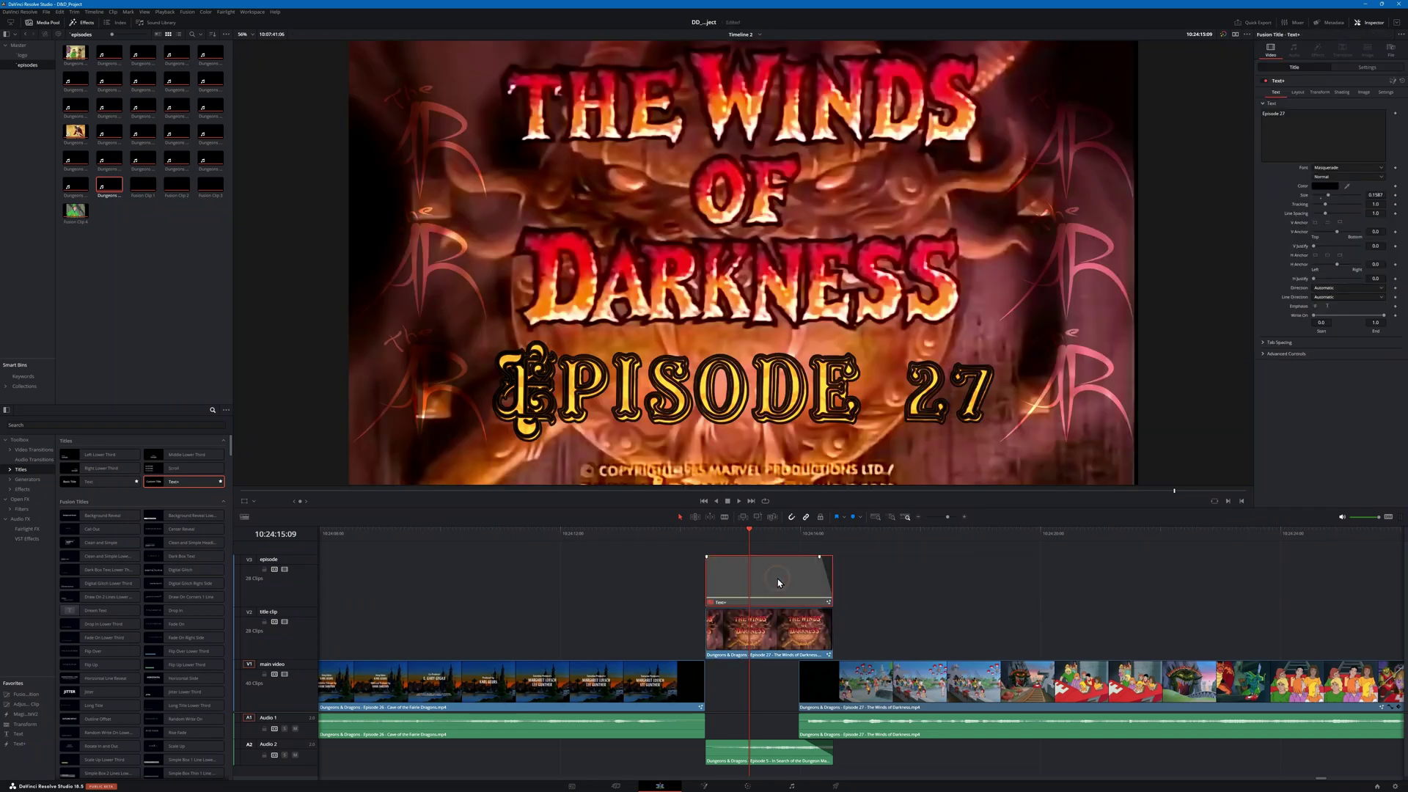
click(710, 786)
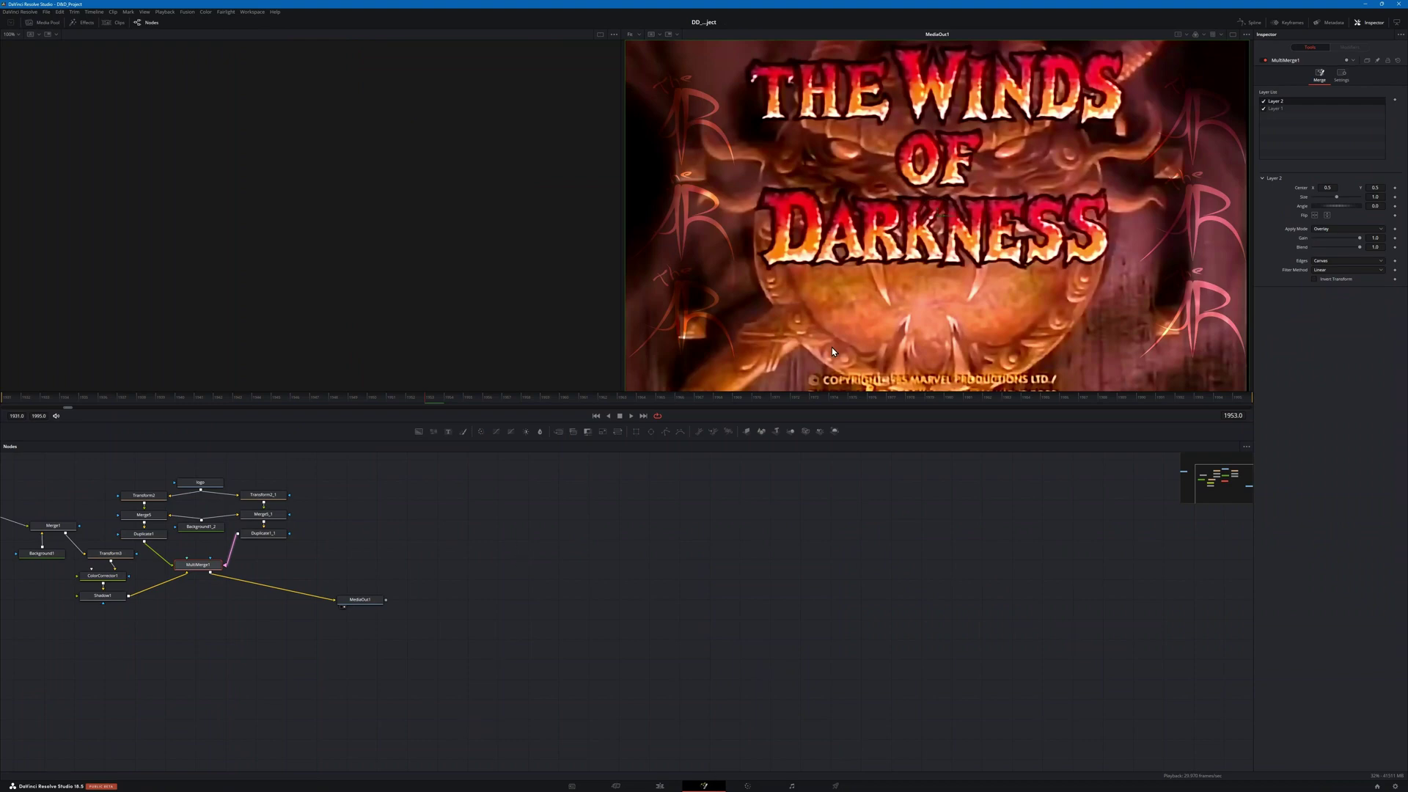
click(664, 786)
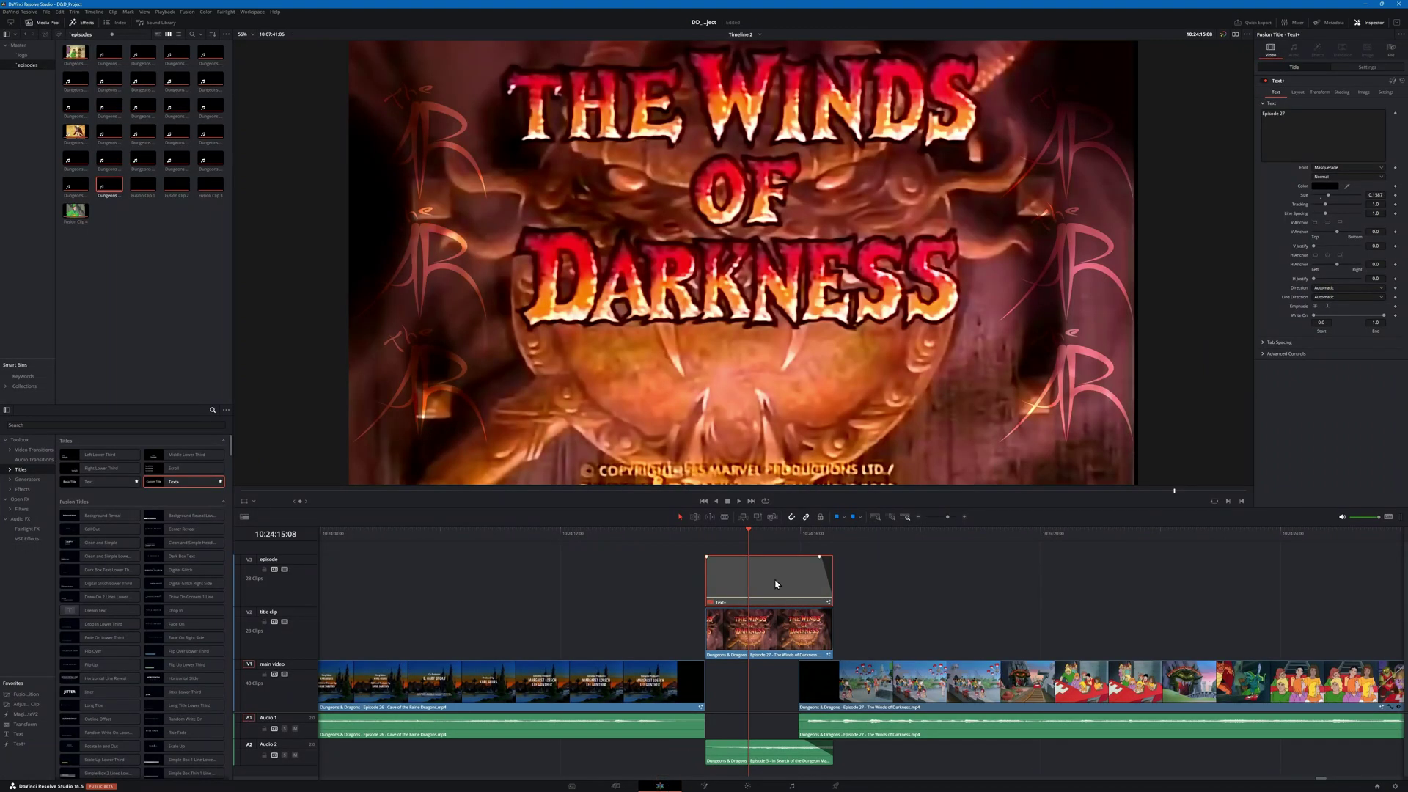
key(d)
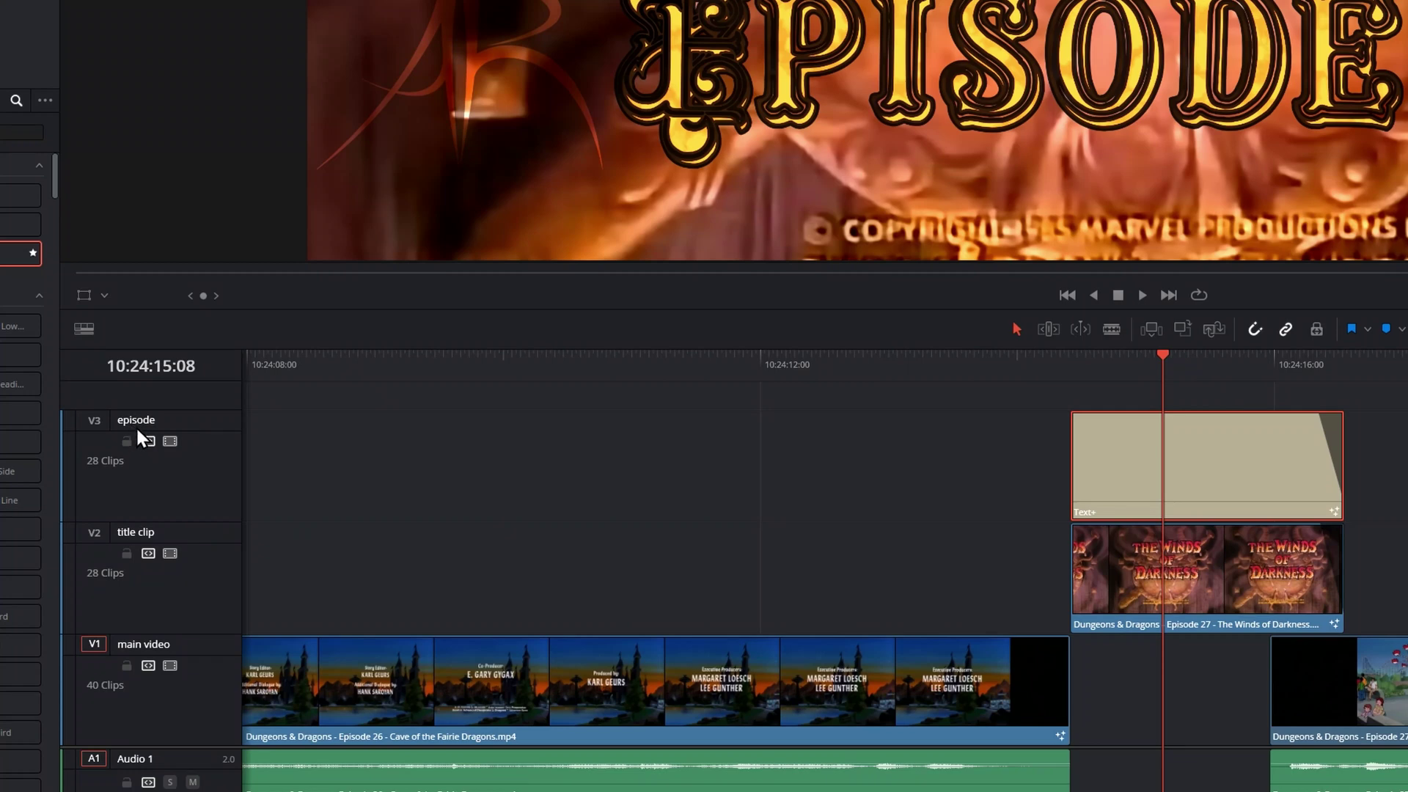
Step: Disable the episode video track and copy the effect nodes between MediaIn1 and MediaOut1 from the Episode 27 title clip's Fusion composition
click(169, 443)
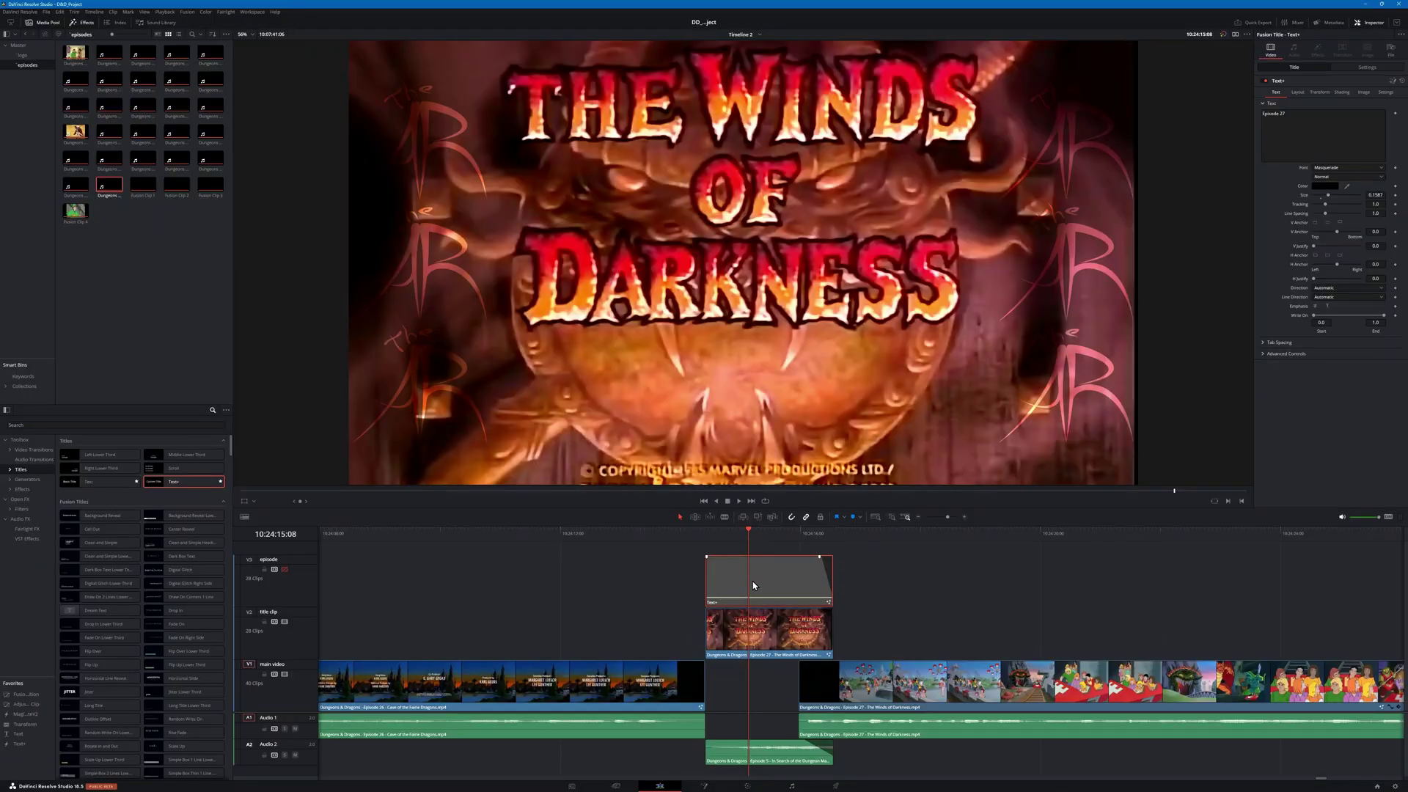
click(704, 786)
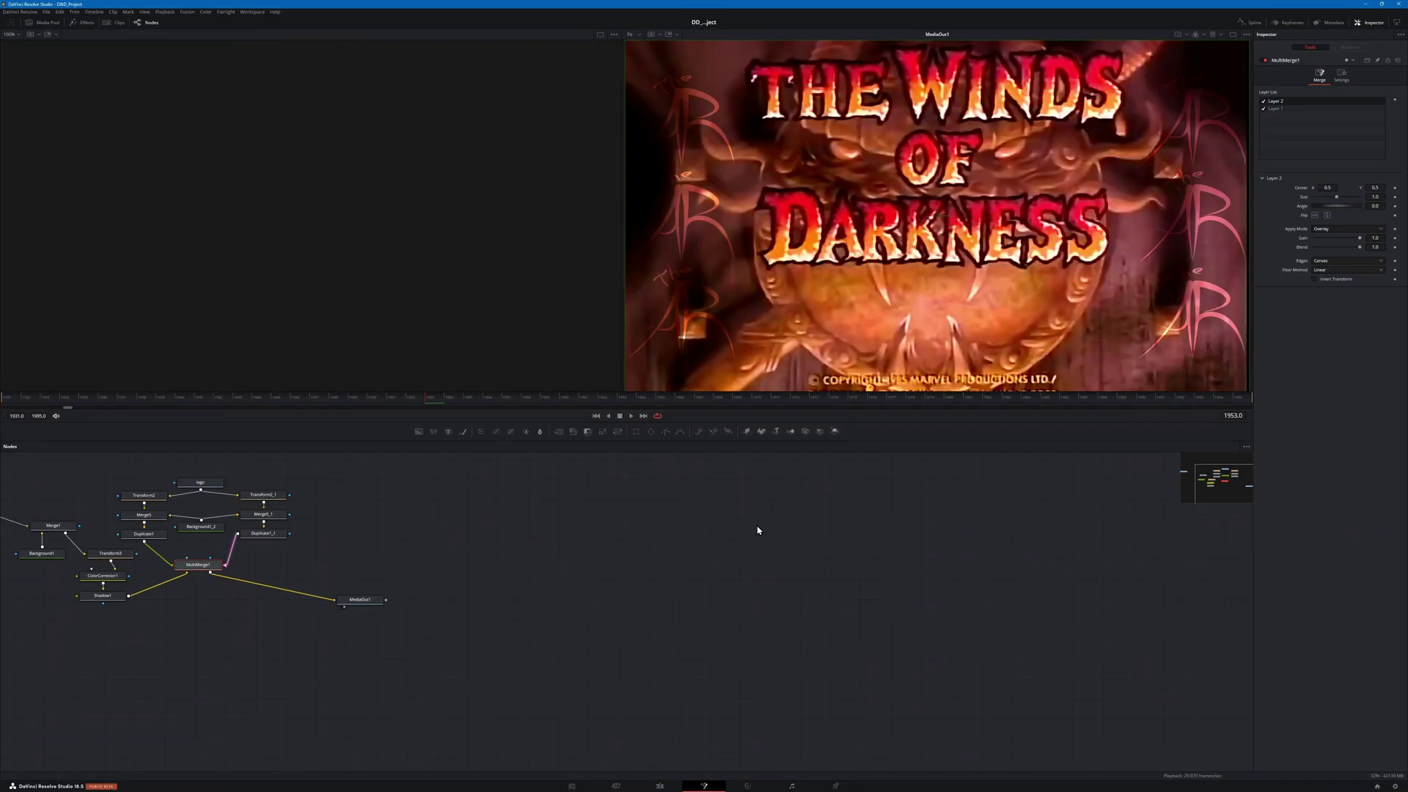
drag(361, 560, 759, 603)
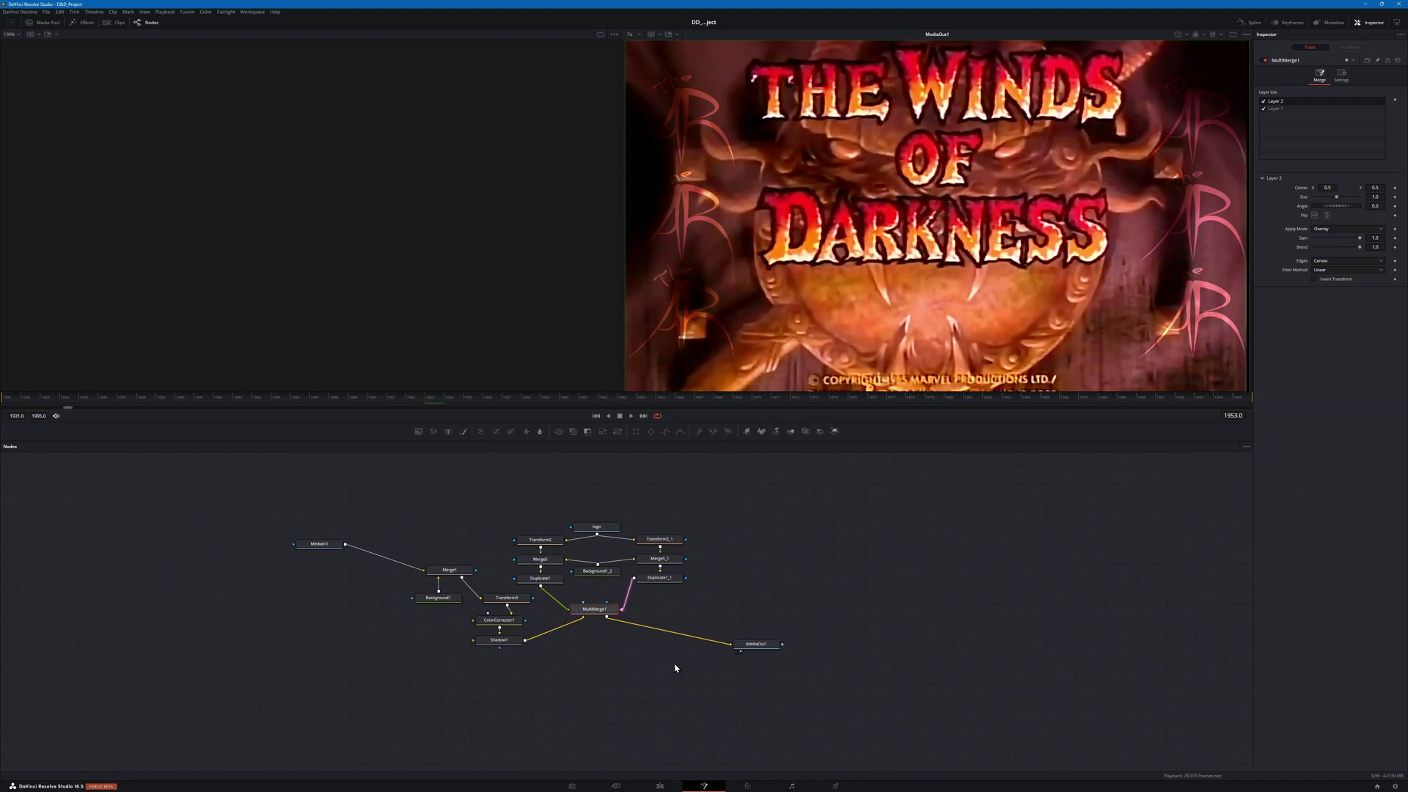
drag(671, 677, 426, 499)
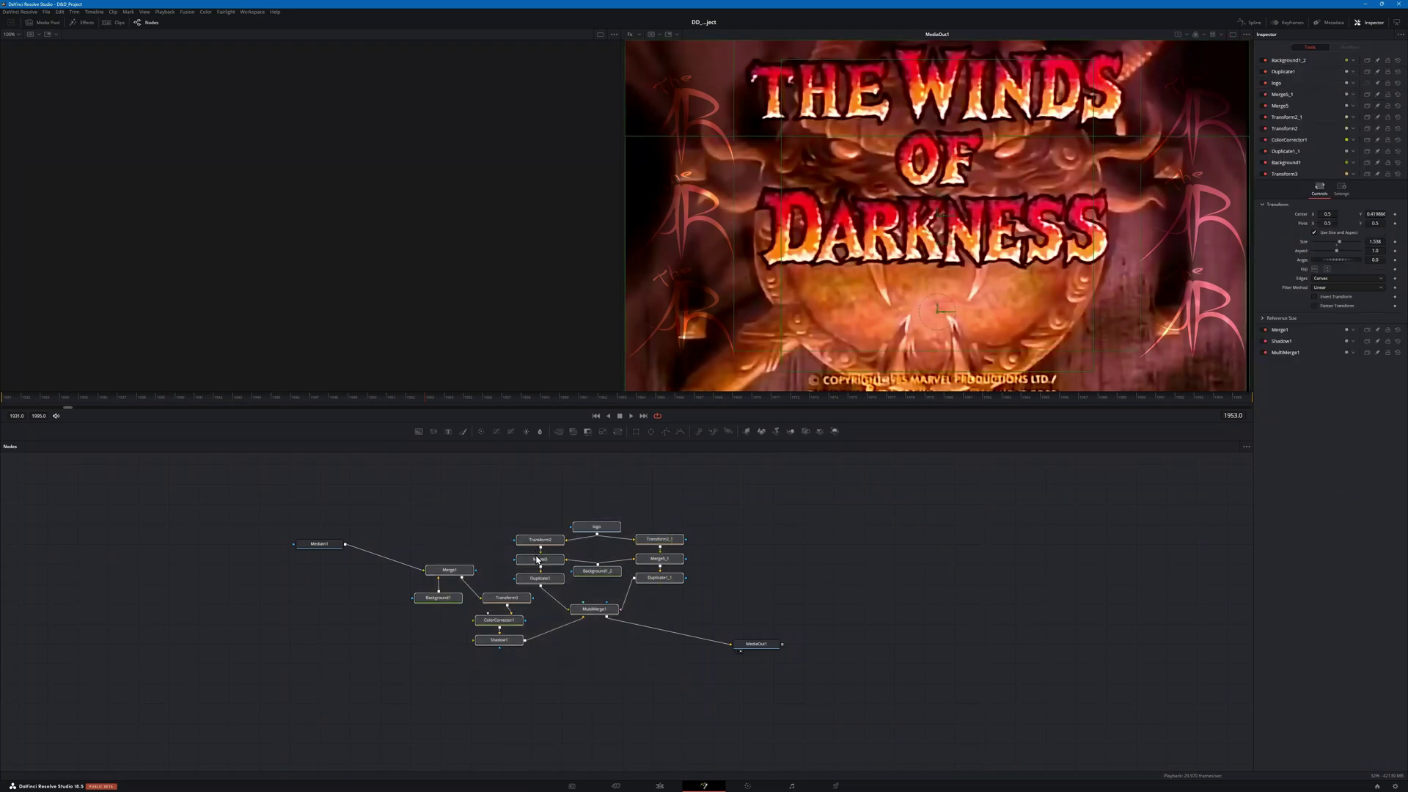
click(660, 785)
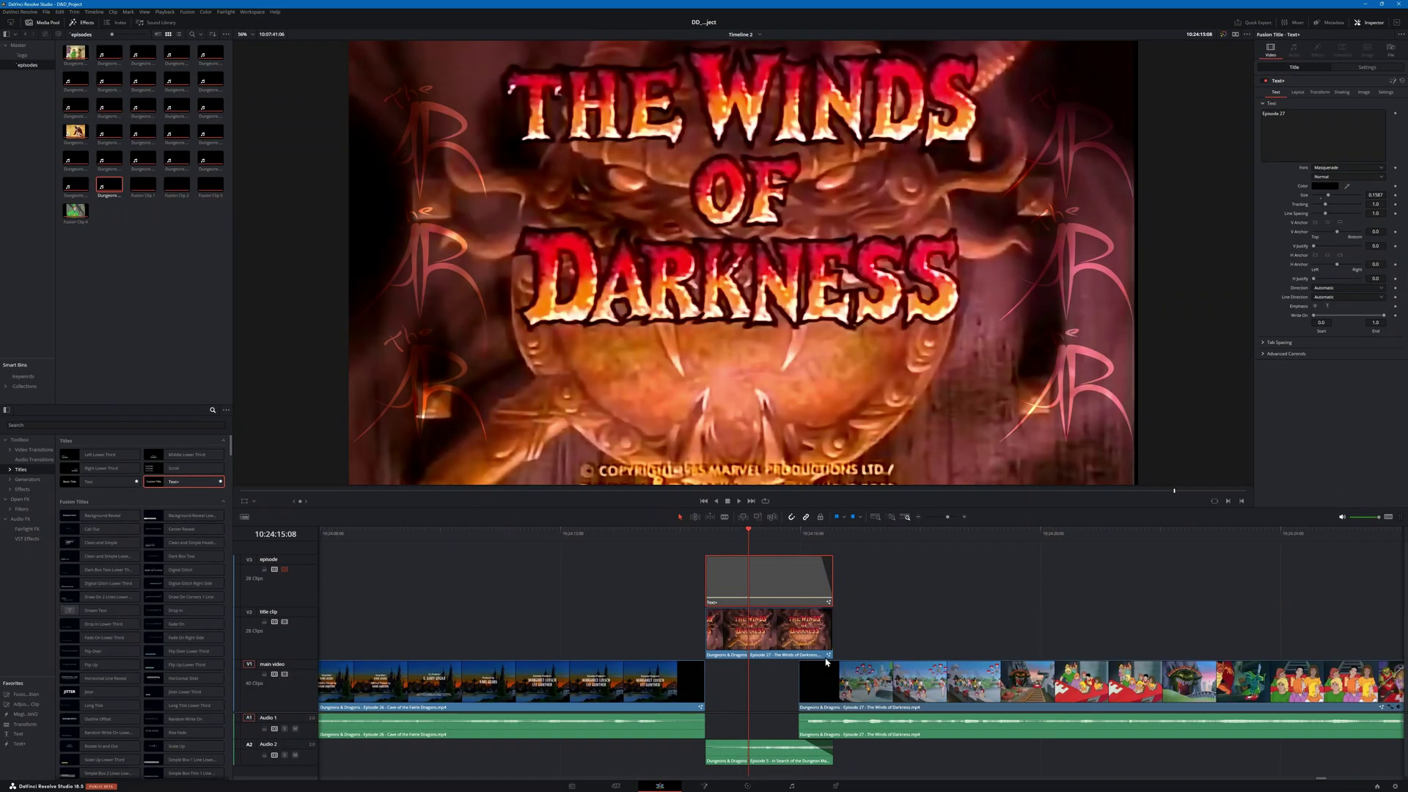
Step: Position the playhead over the Night of No Tomorrow title clip under the Episode 28 text, at 10:45:52:07
scroll(759, 666, down, 8)
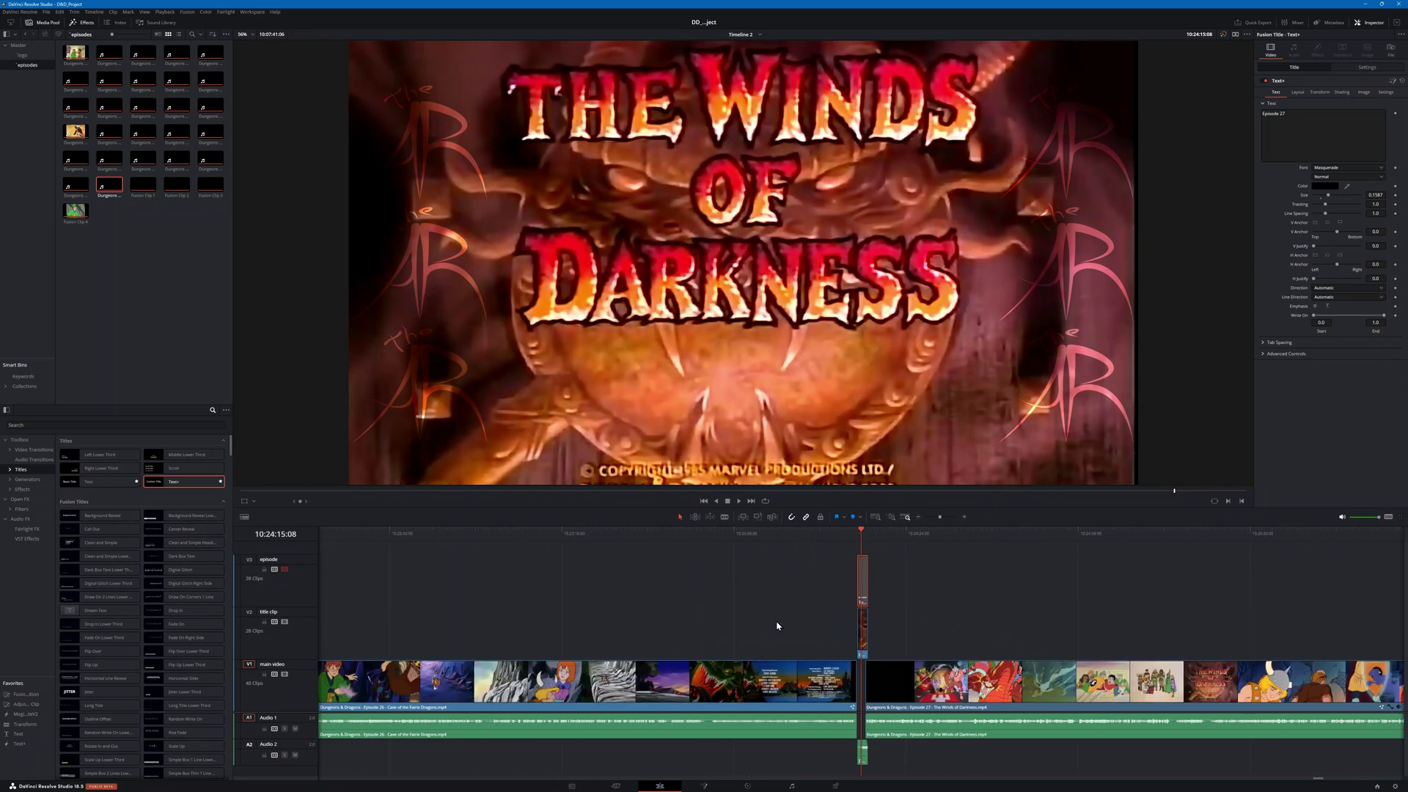
click(911, 535)
scroll(946, 598, up, 10)
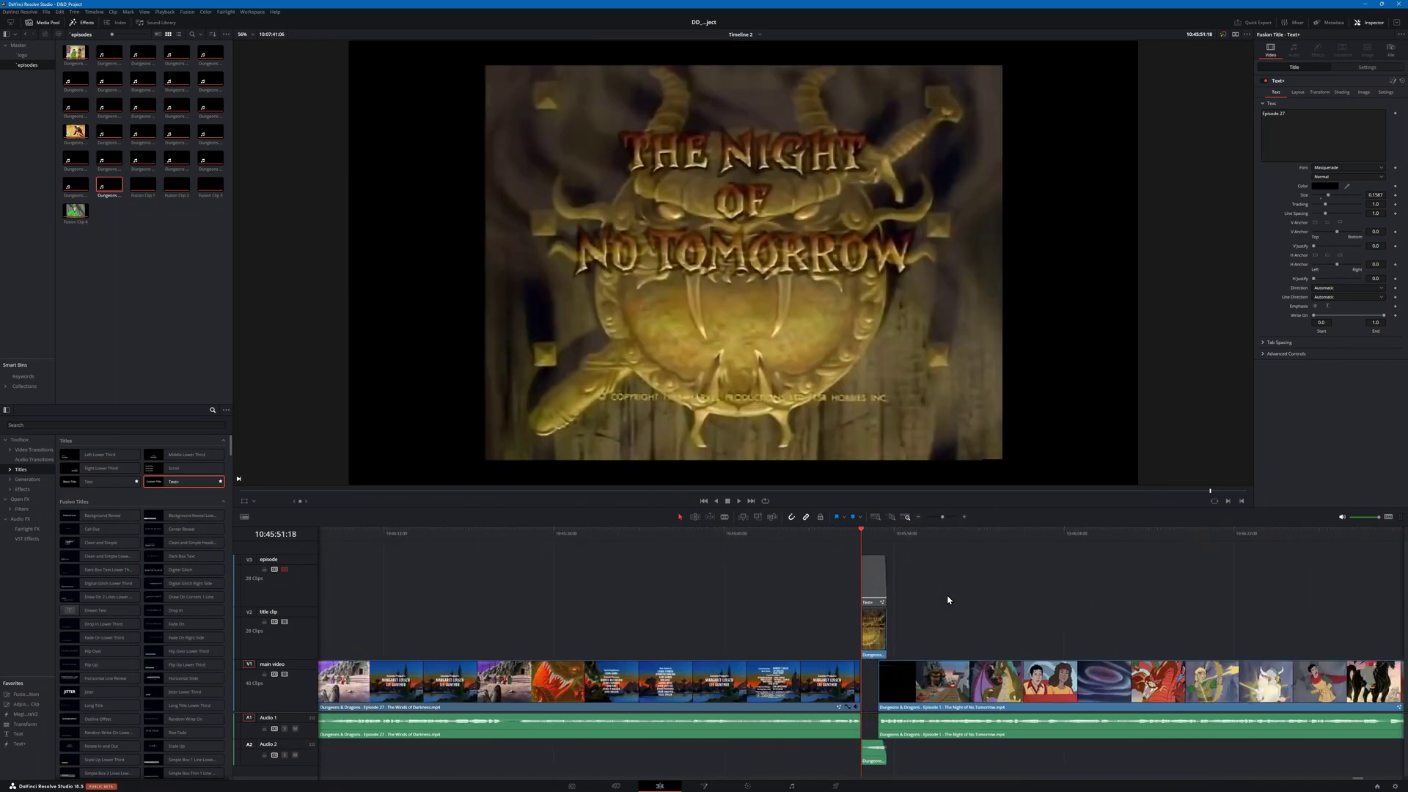
scroll(948, 600, up, 5)
scroll(947, 600, up, 2)
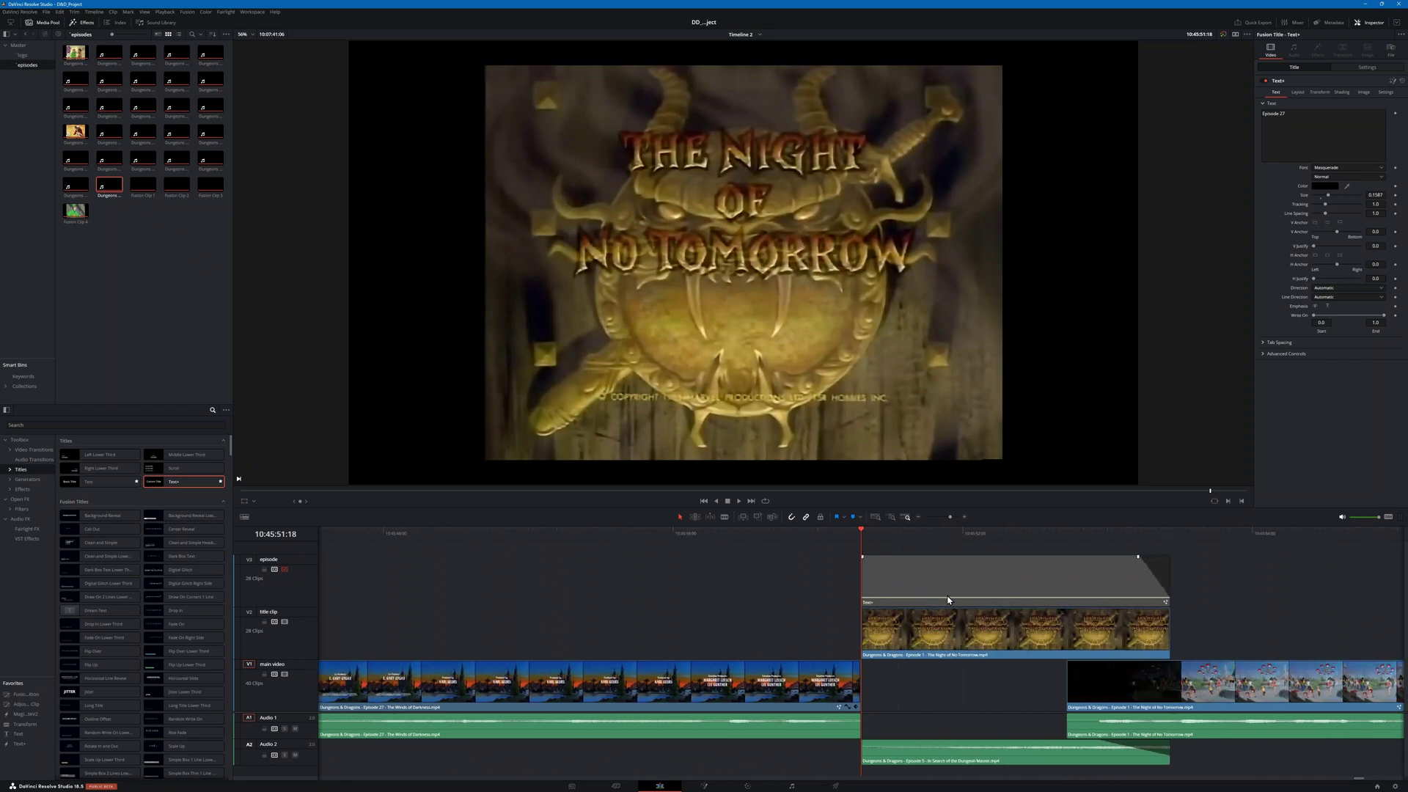
scroll(950, 601, up, 2)
click(1003, 532)
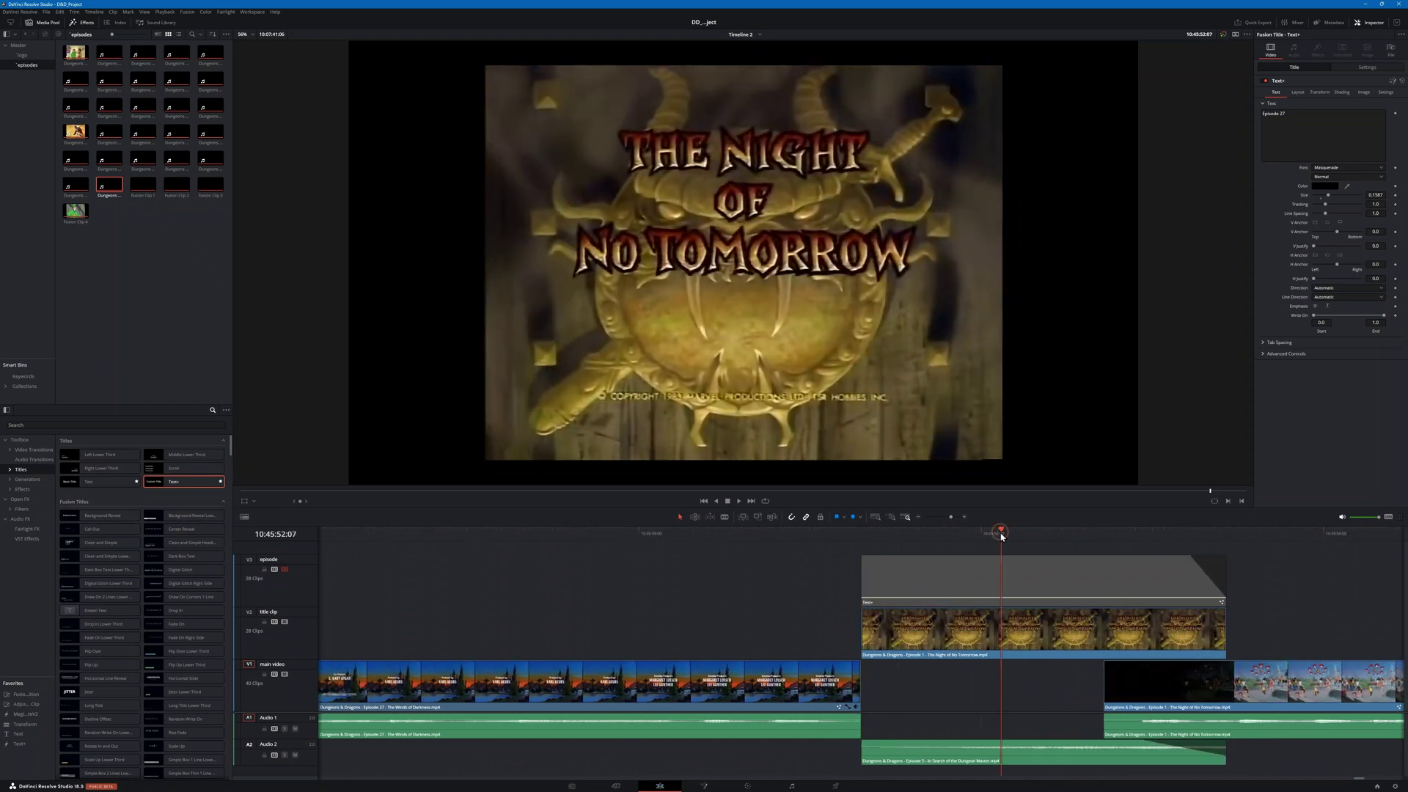
scroll(623, 565, right, 5)
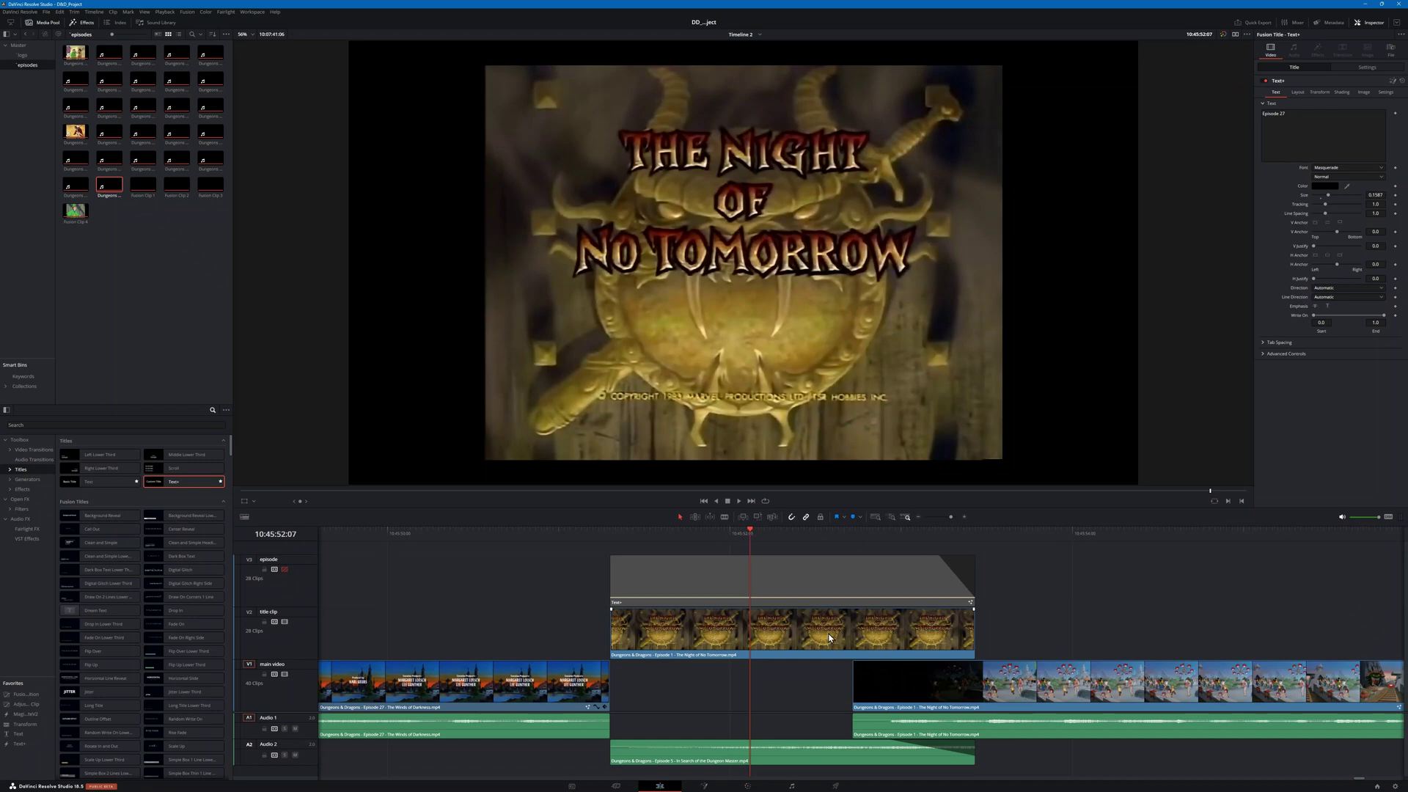
Step: Paste the copied effect nodes into the title clip's Fusion composition and connect them between MediaIn1 and MediaOut1
click(698, 786)
drag(355, 503, 638, 661)
click(410, 570)
key(ctrl+v)
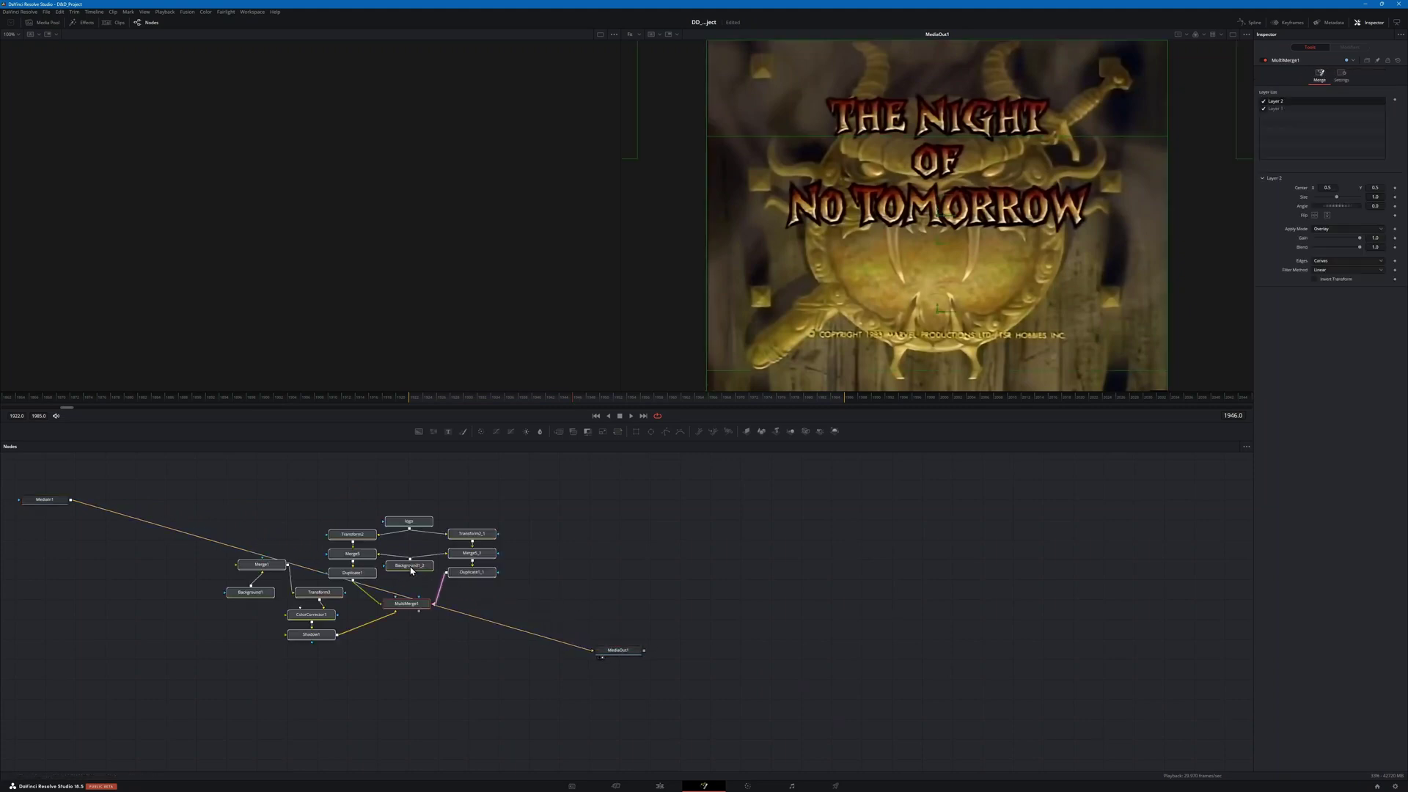
drag(71, 499, 237, 567)
drag(421, 622, 594, 655)
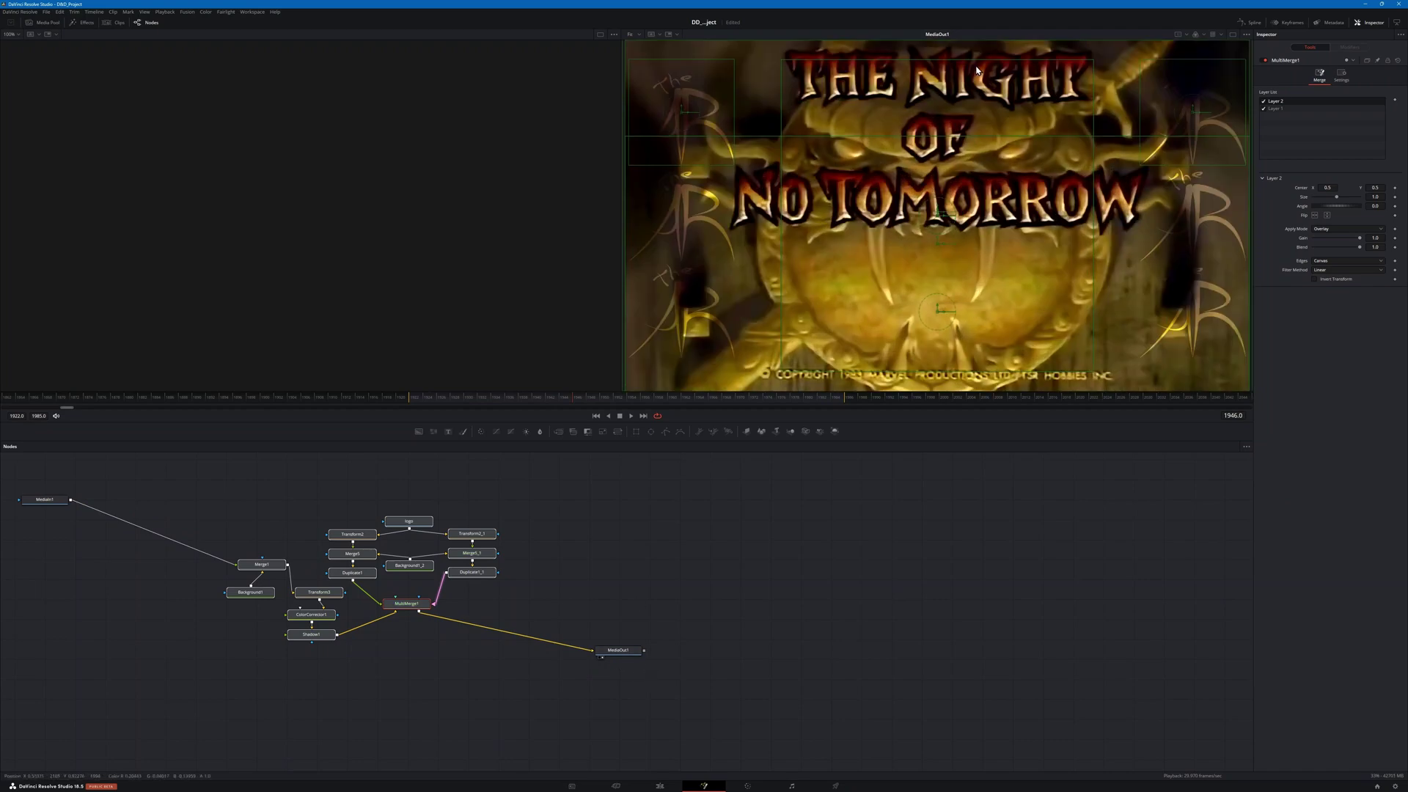
Step: Re-enable the episode video track and raise the Episode 28 text by increasing its layout Center Y to about 0.257
click(661, 785)
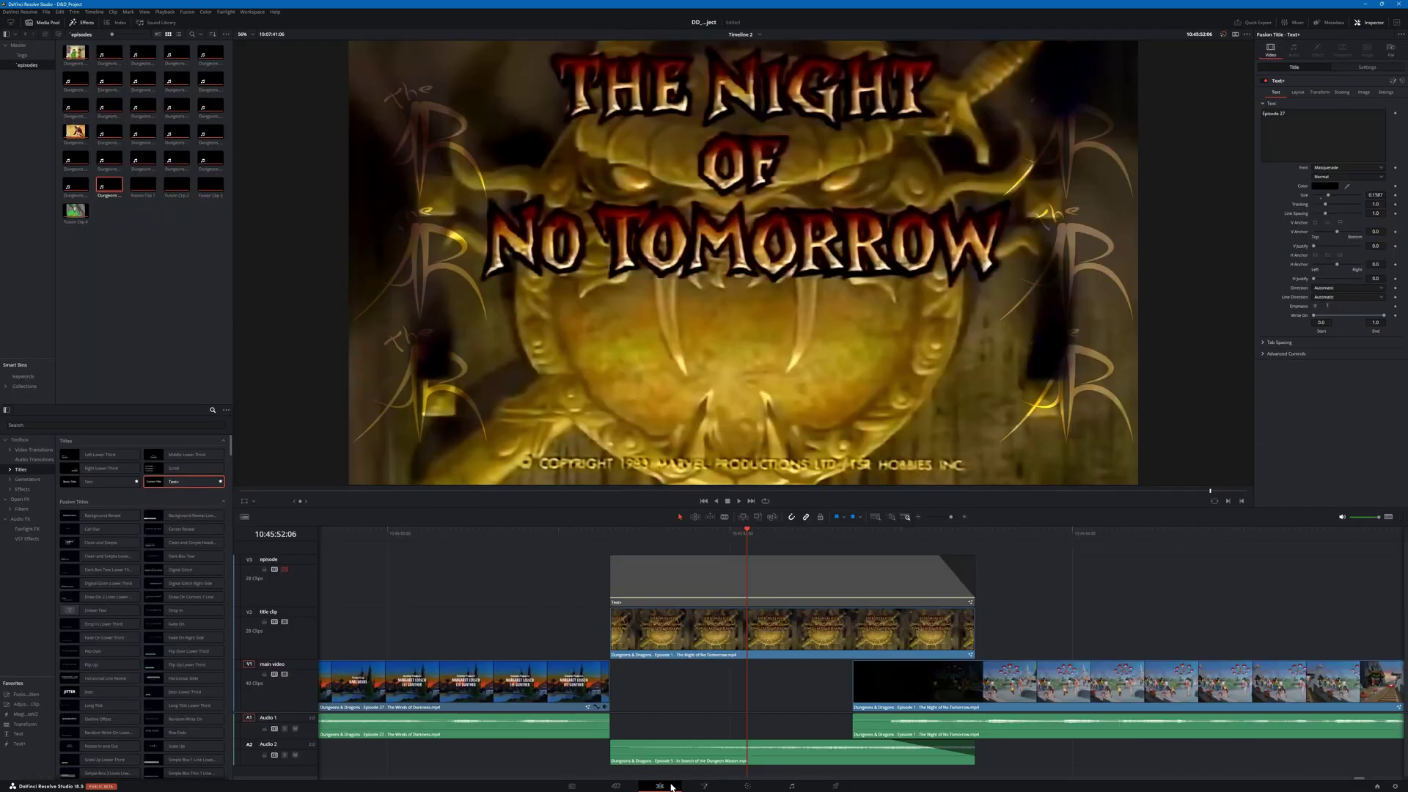
click(285, 570)
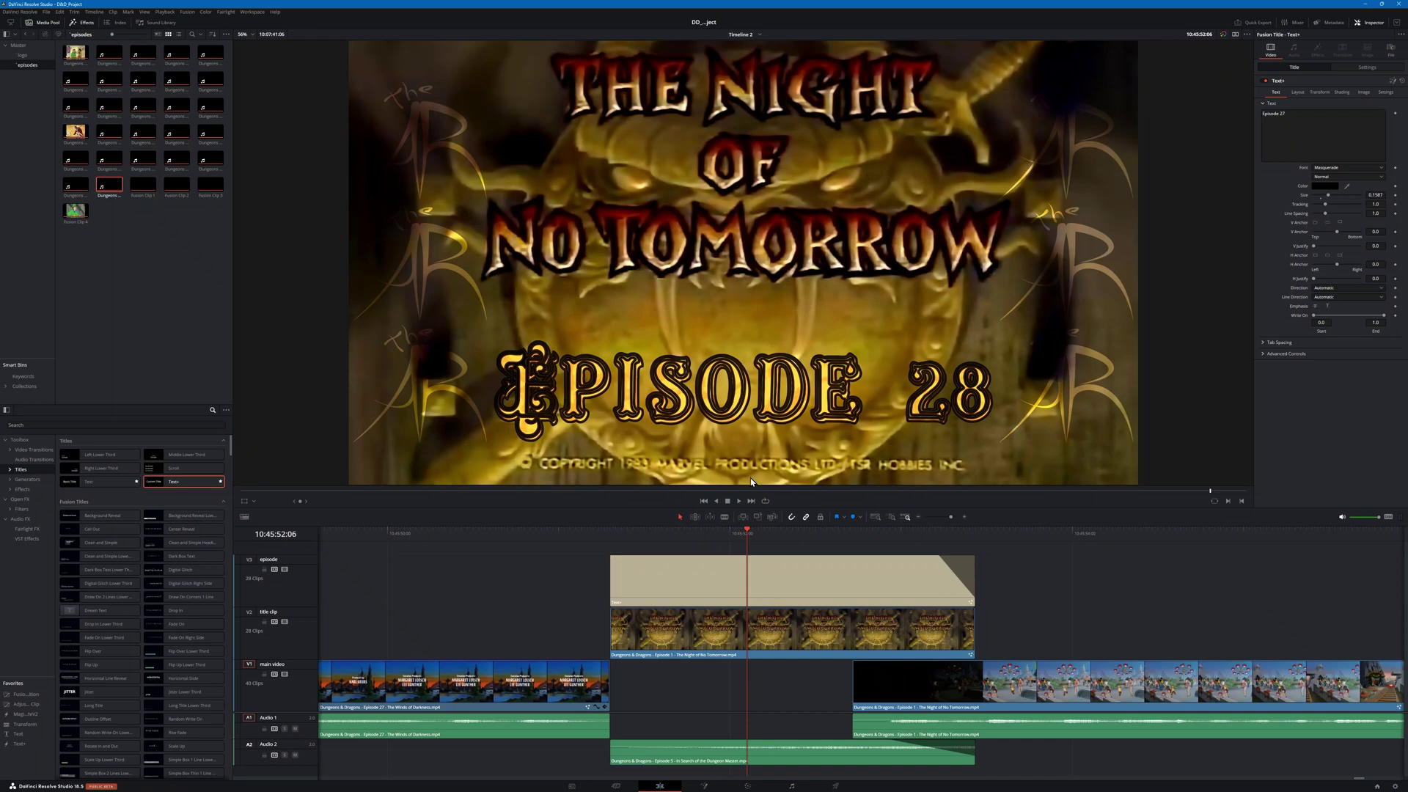
click(760, 583)
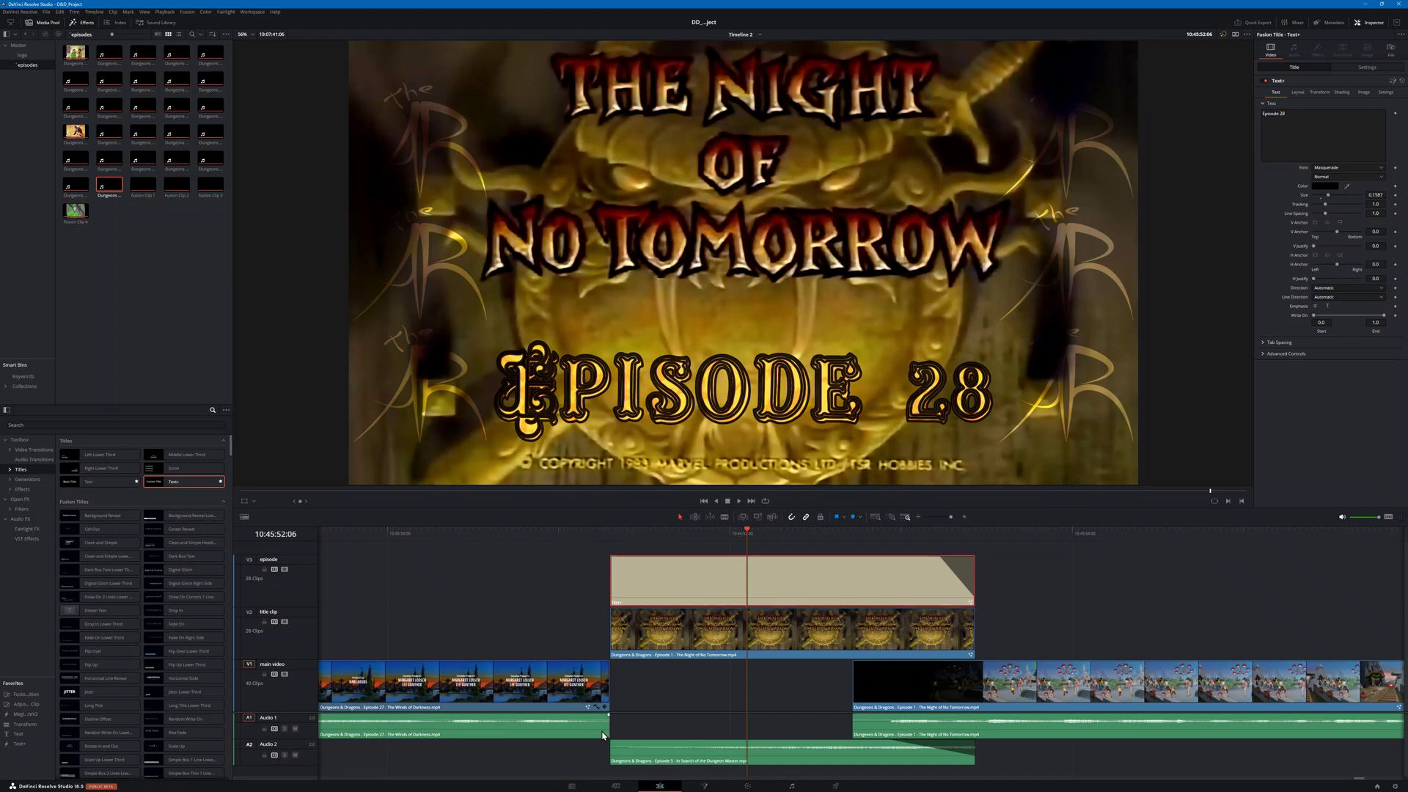
click(716, 789)
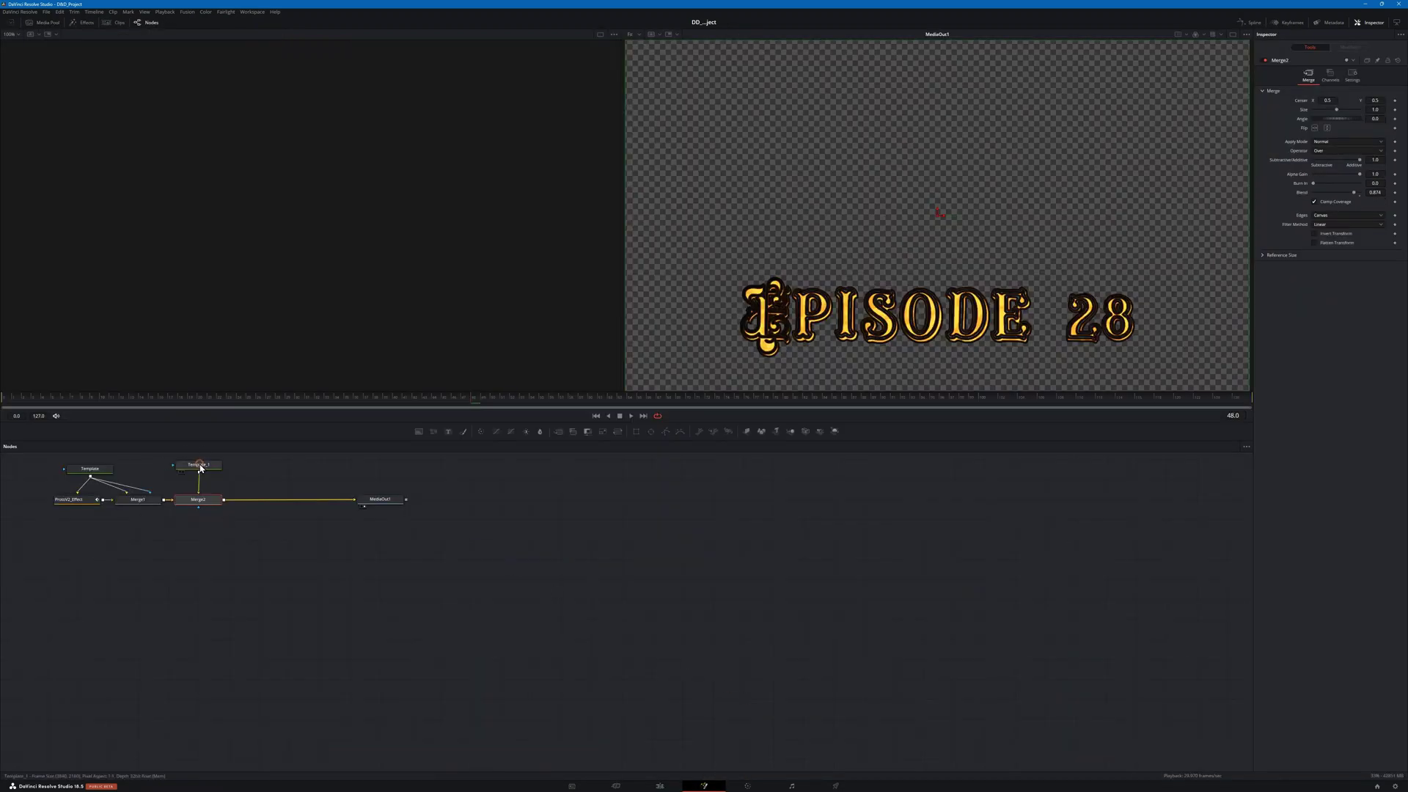
click(198, 465)
click(1298, 100)
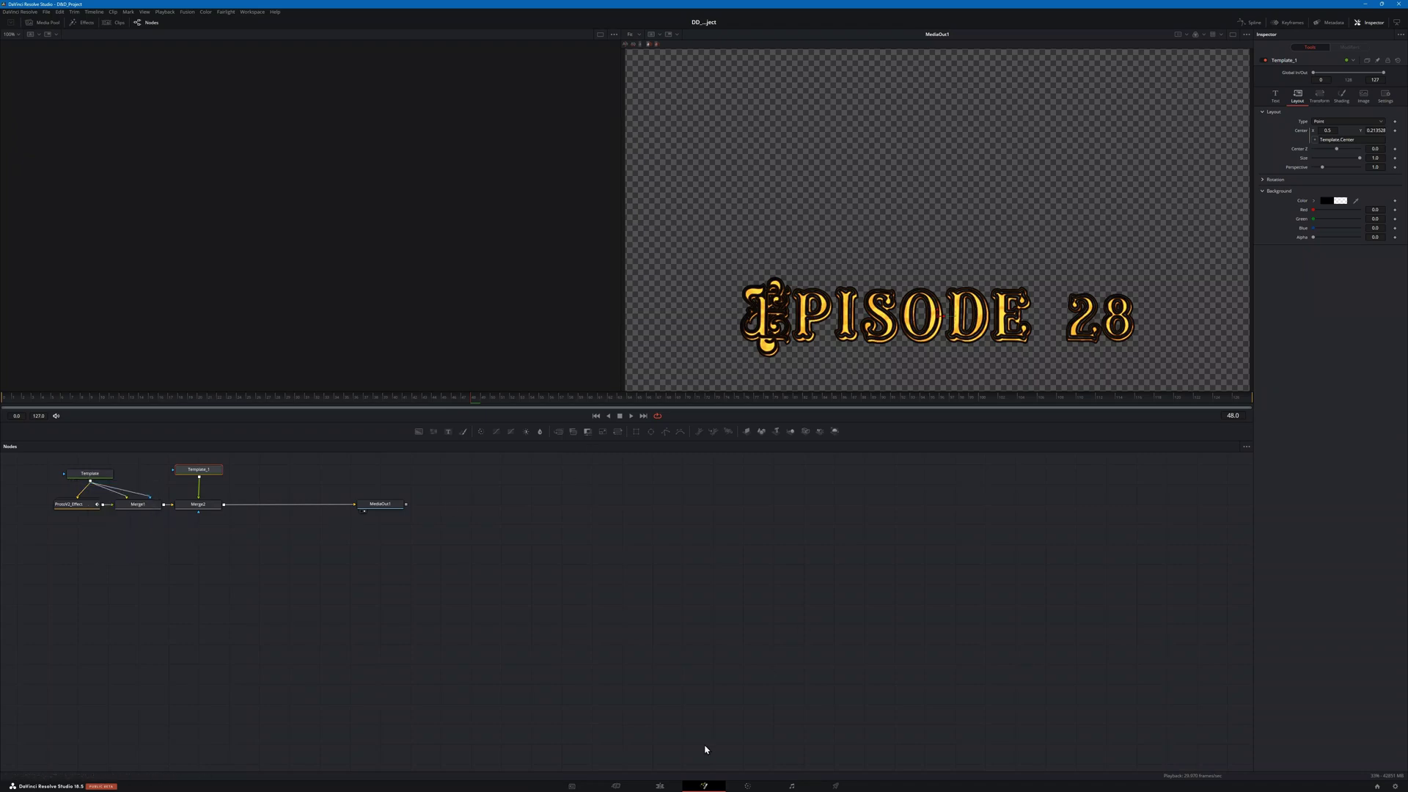
click(669, 785)
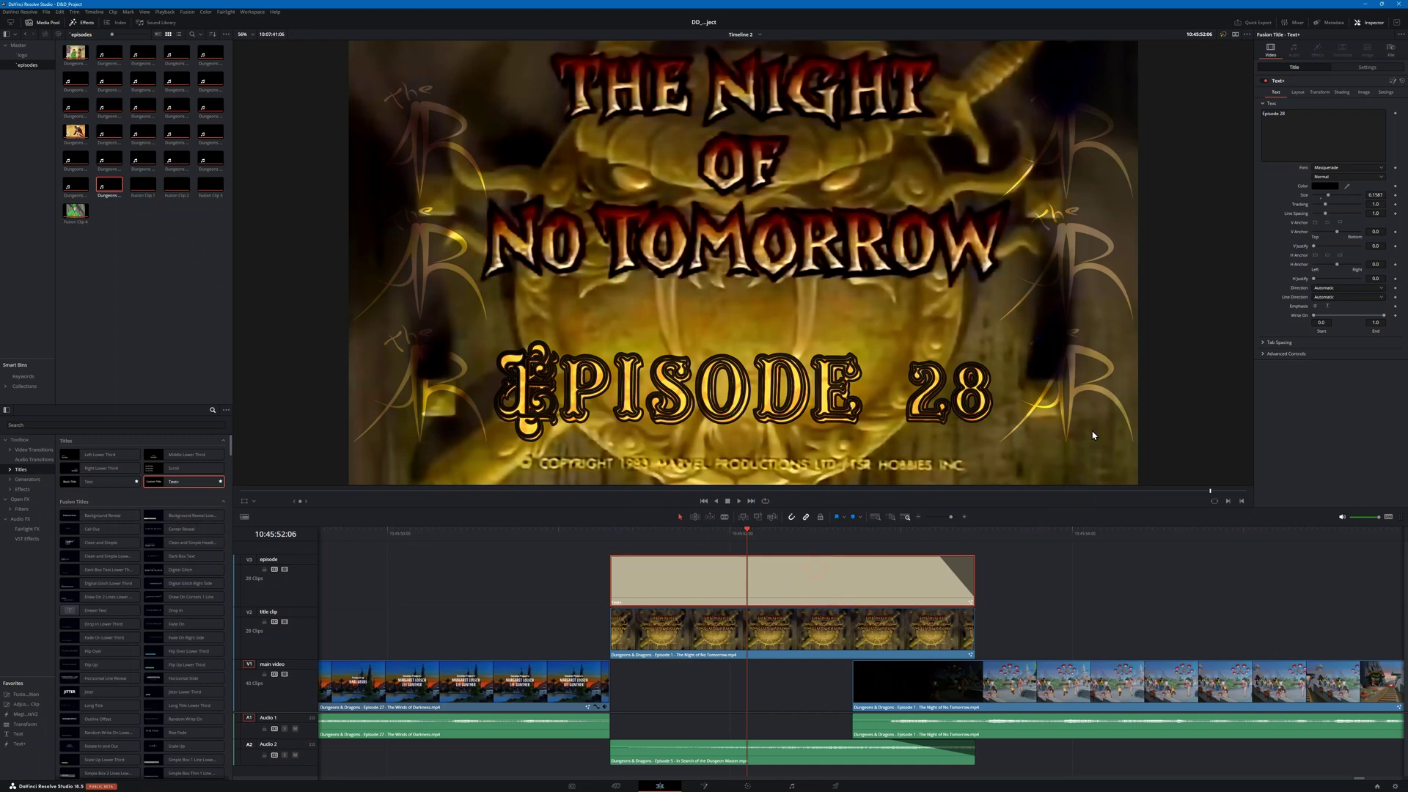
click(1298, 94)
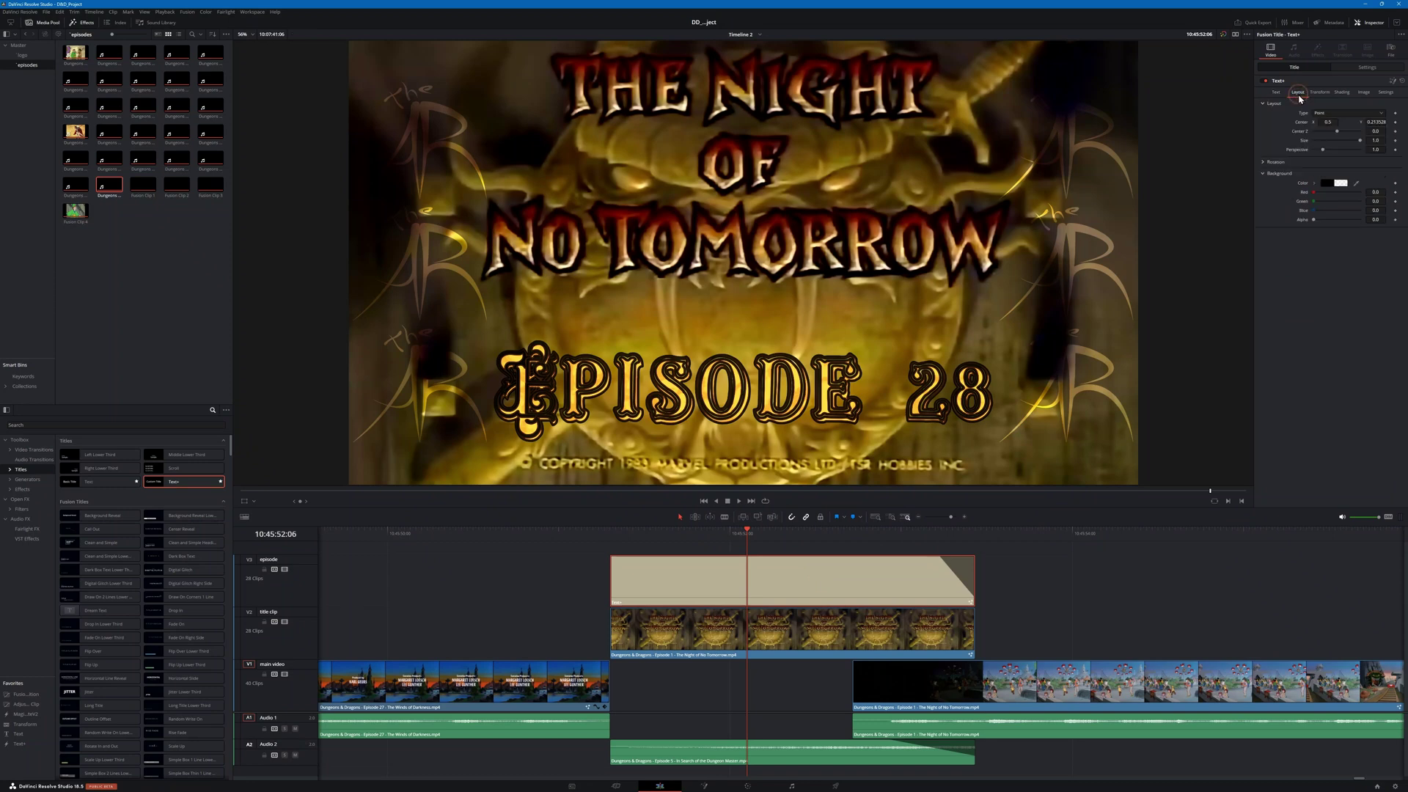
drag(1373, 121, 1386, 122)
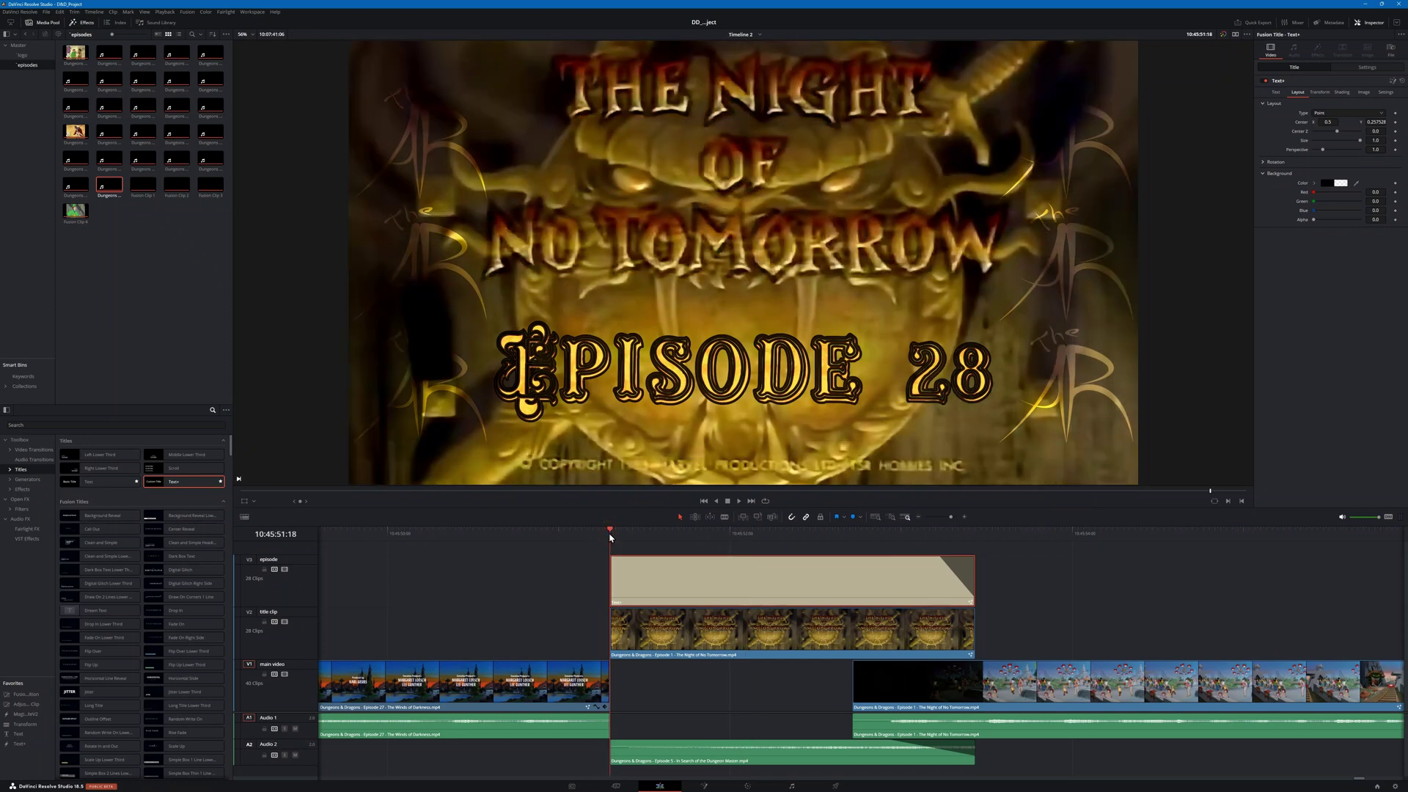
Step: Mark the episode 28 export range from the title clip's start at 10:45:51:18 to the main clip's end at 11:07:41:05
key(i)
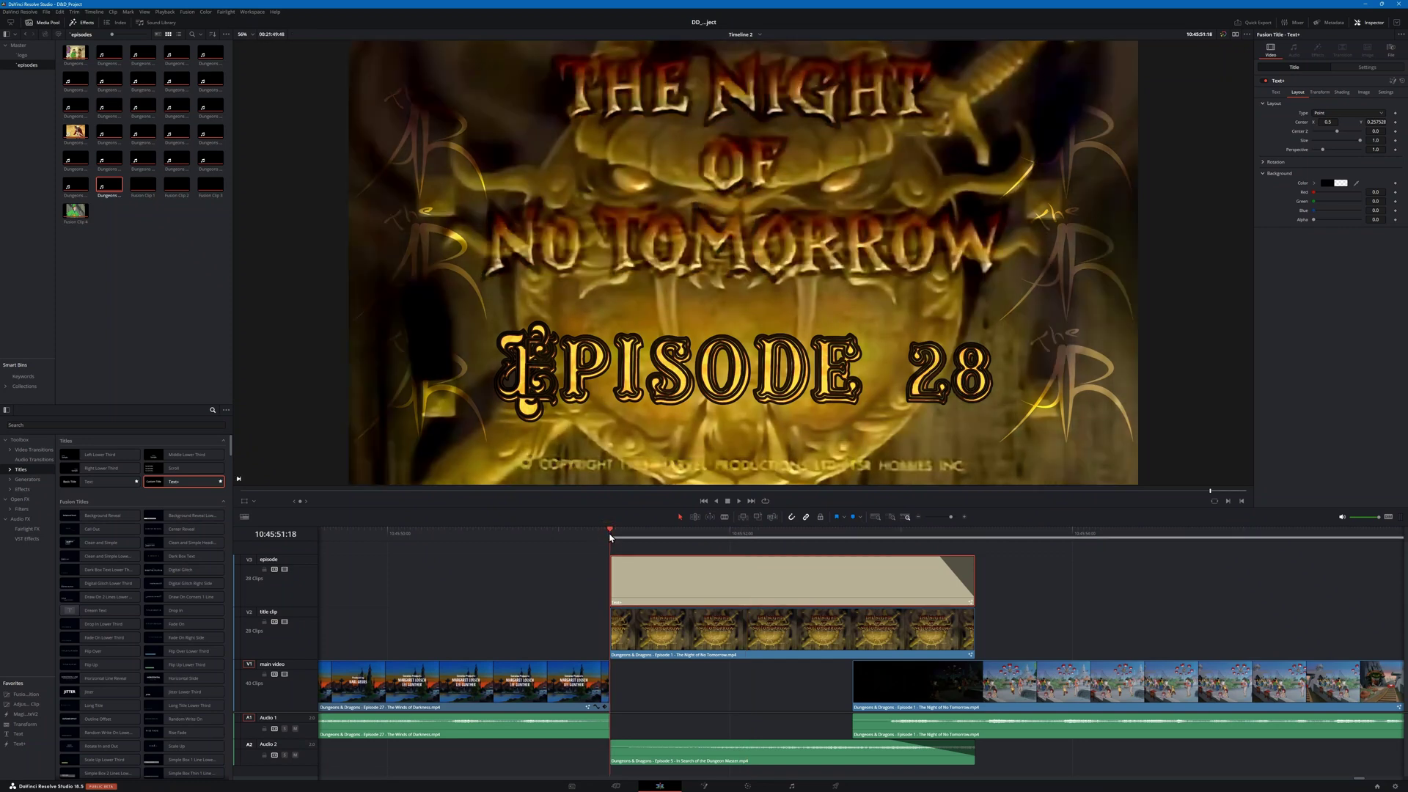
key(ctrl+minus)
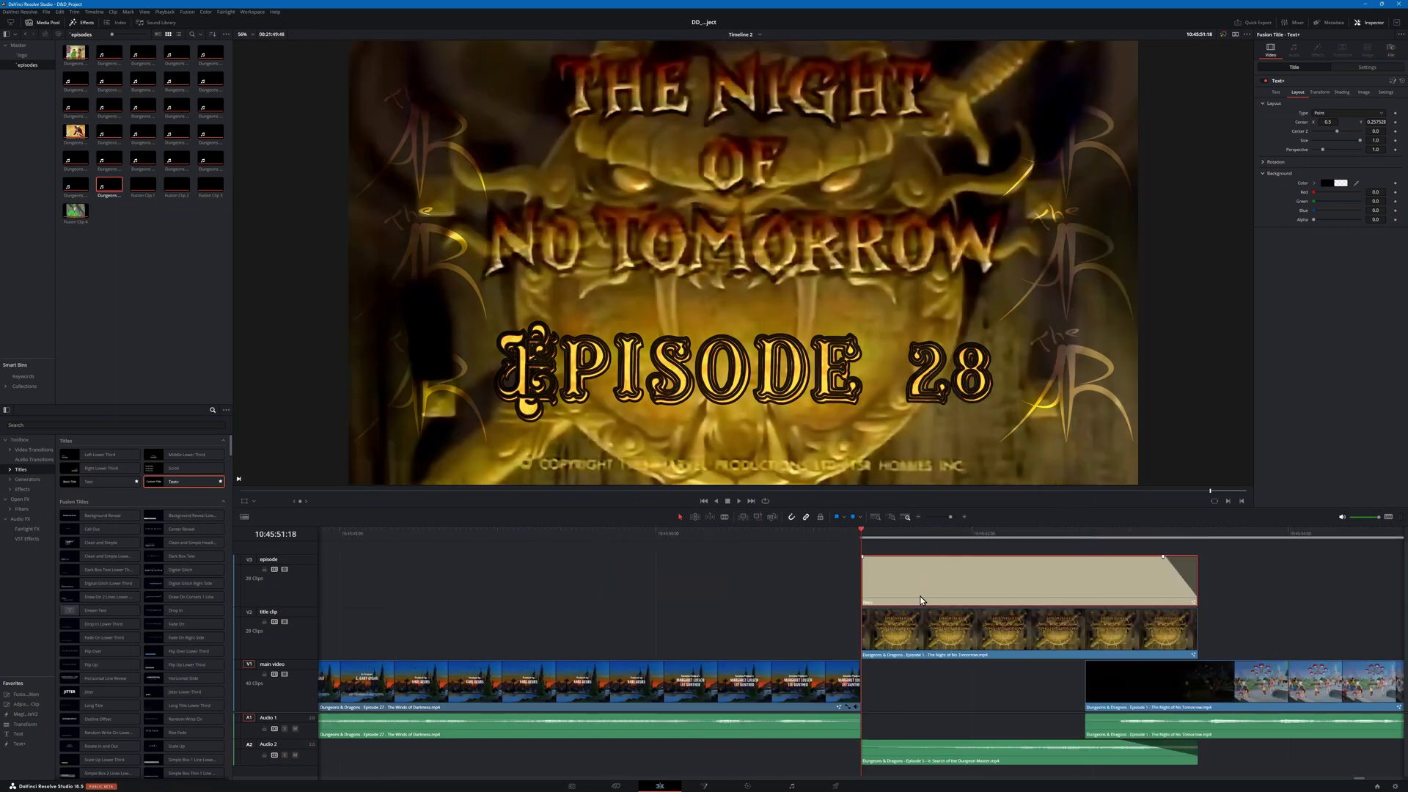
key(ctrl+minus)
key(ctrl+minus)
key(ctrl+minus)
key(ctrl+minus)
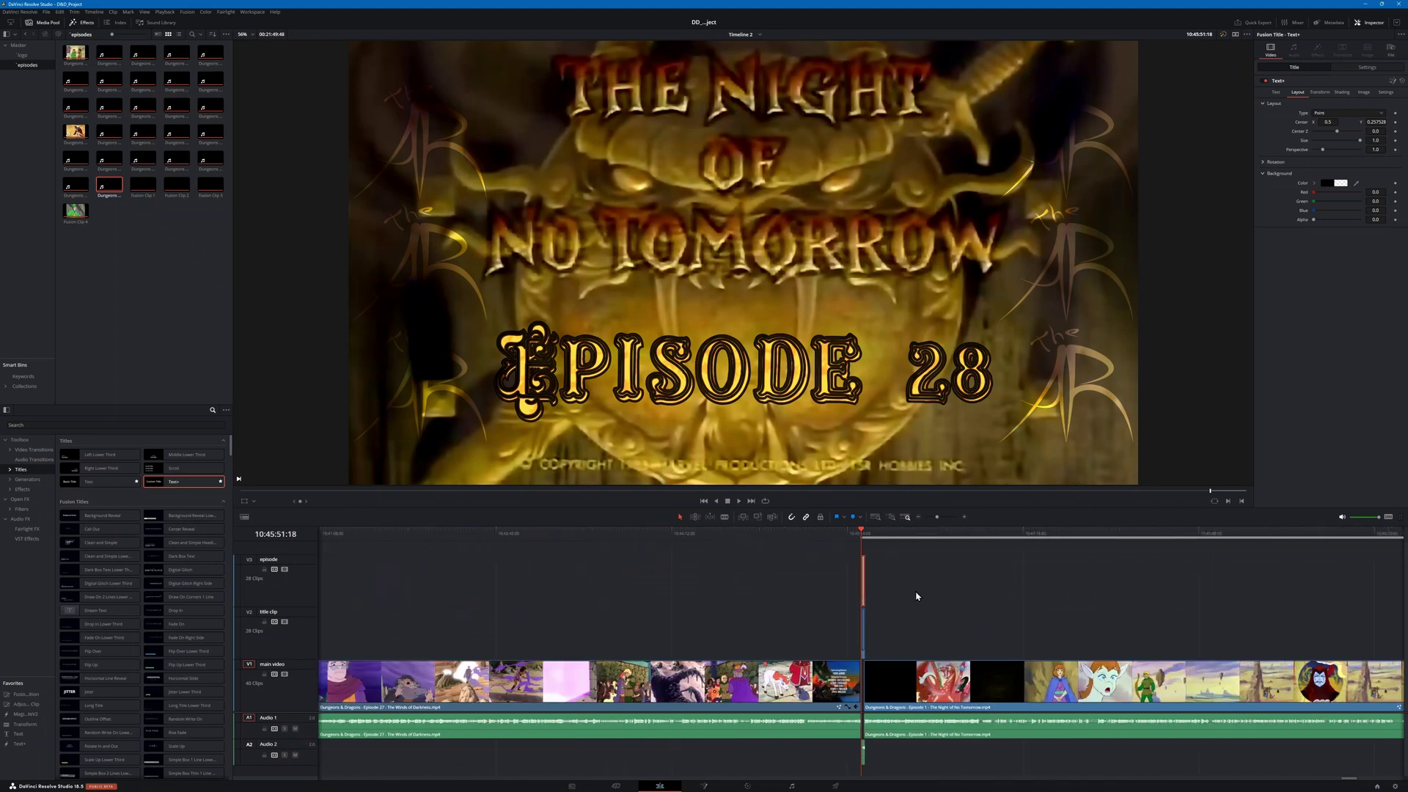
key(ctrl+minus)
click(915, 535)
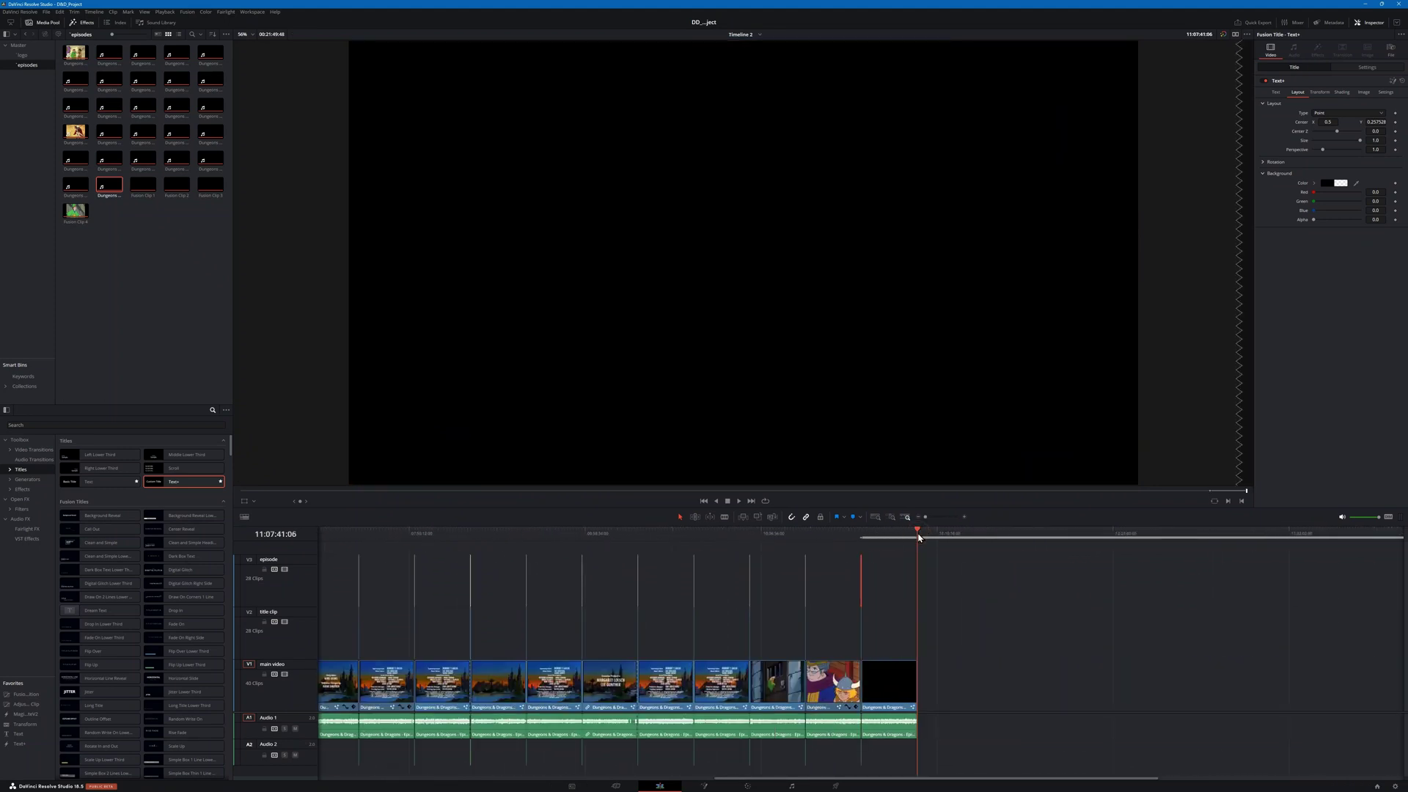
key(ctrl+equal)
key(ctrl+equal)
key(ctrl+equal)
key(ctrl+equal)
key(ctrl+equal)
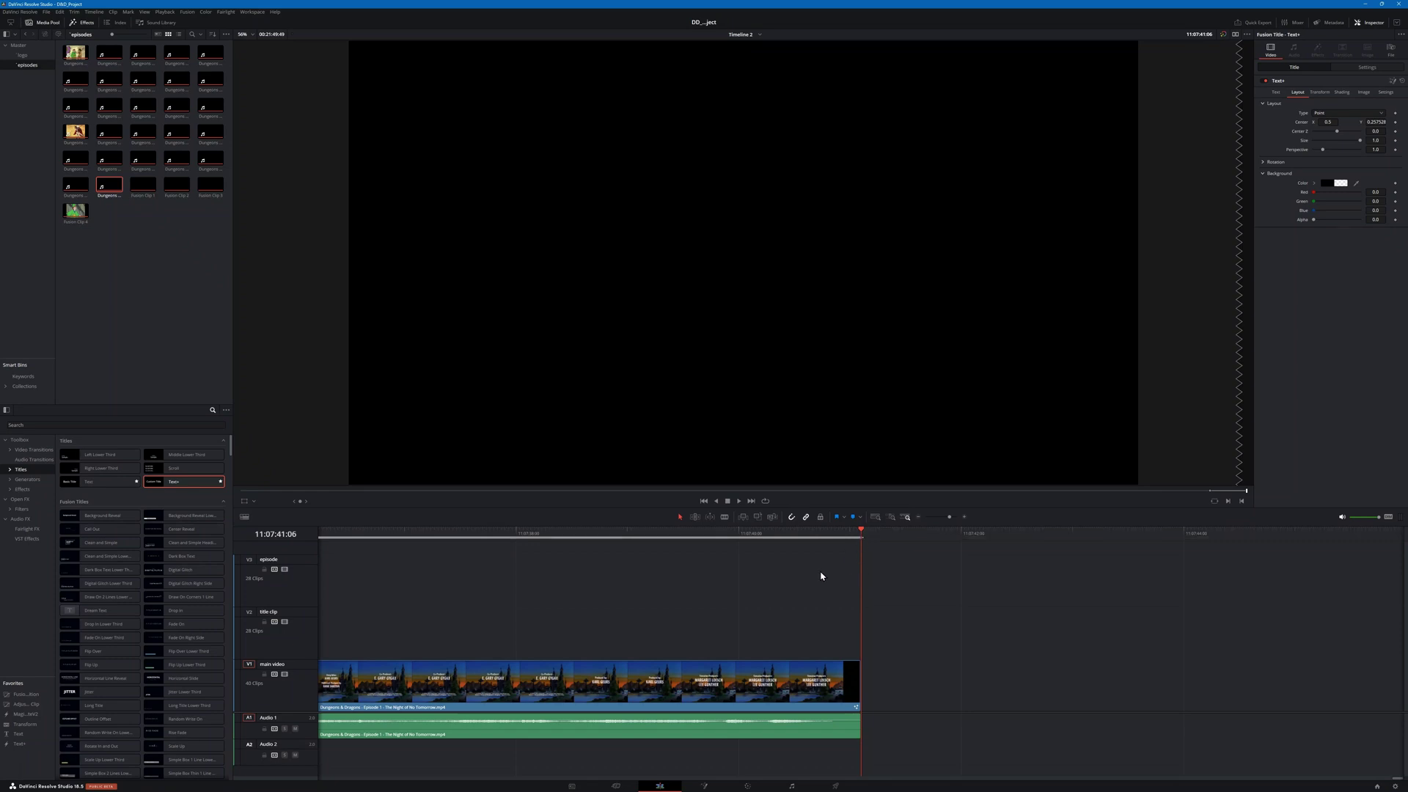
Step: Go to the Deliver page, browse the export destination folder, and leave the file name and location as they are
click(835, 785)
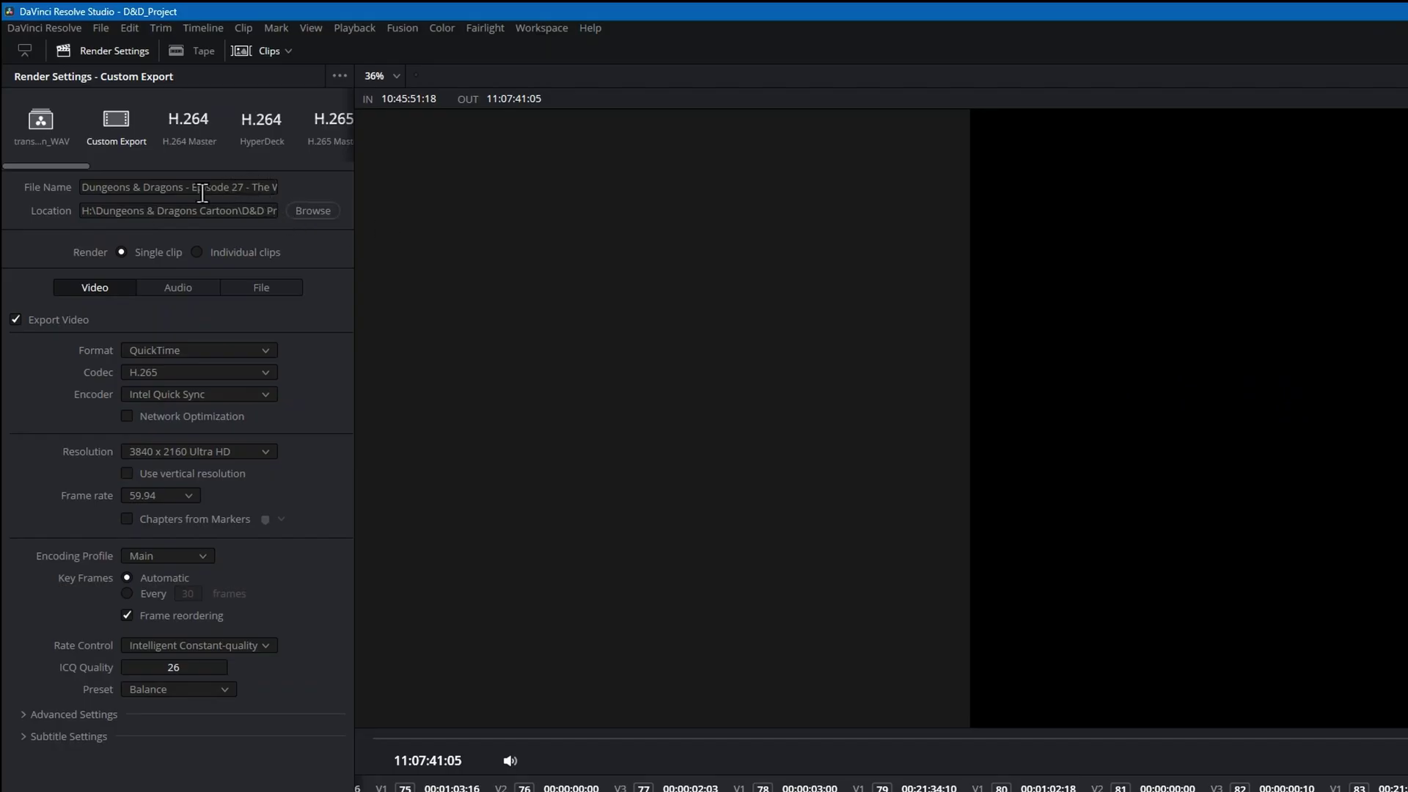
click(314, 214)
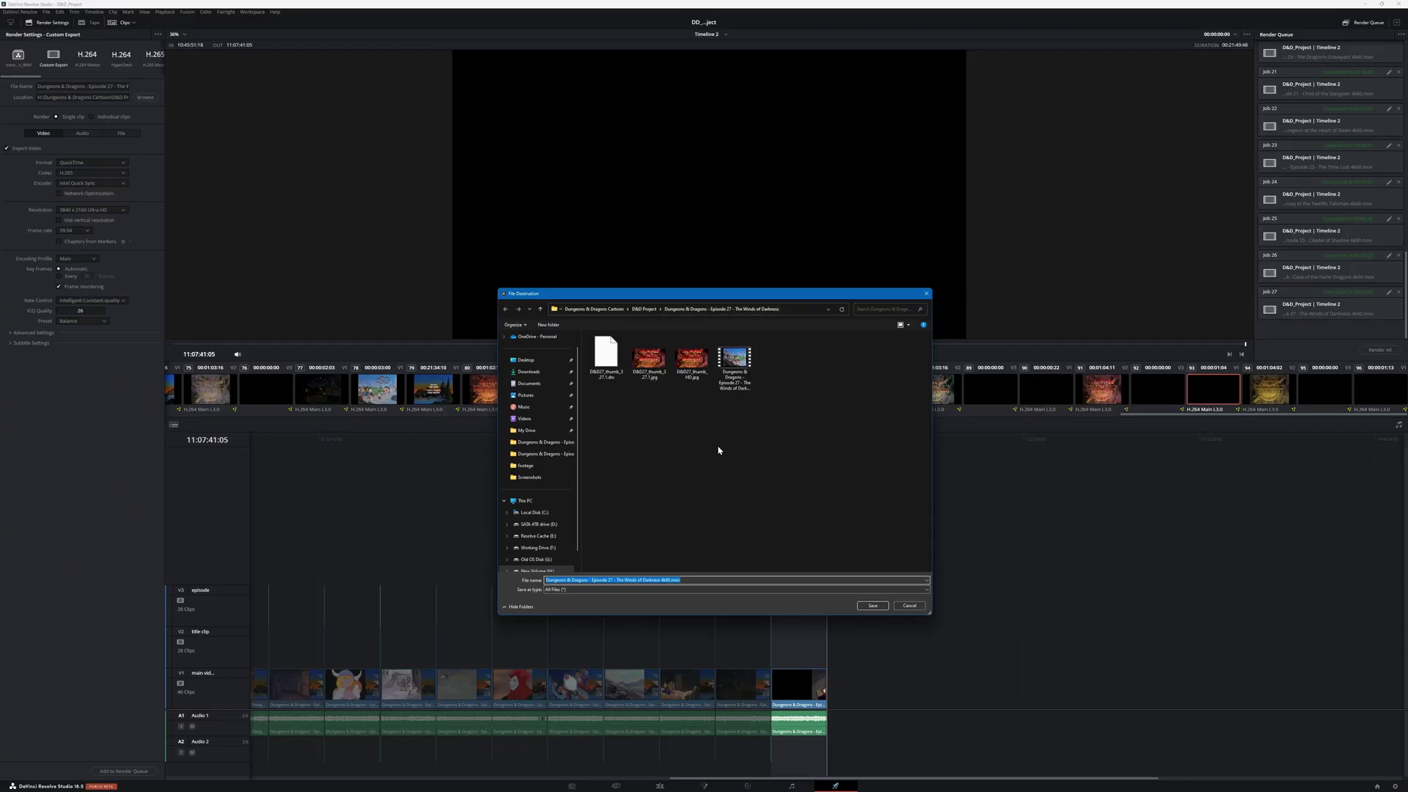
click(912, 606)
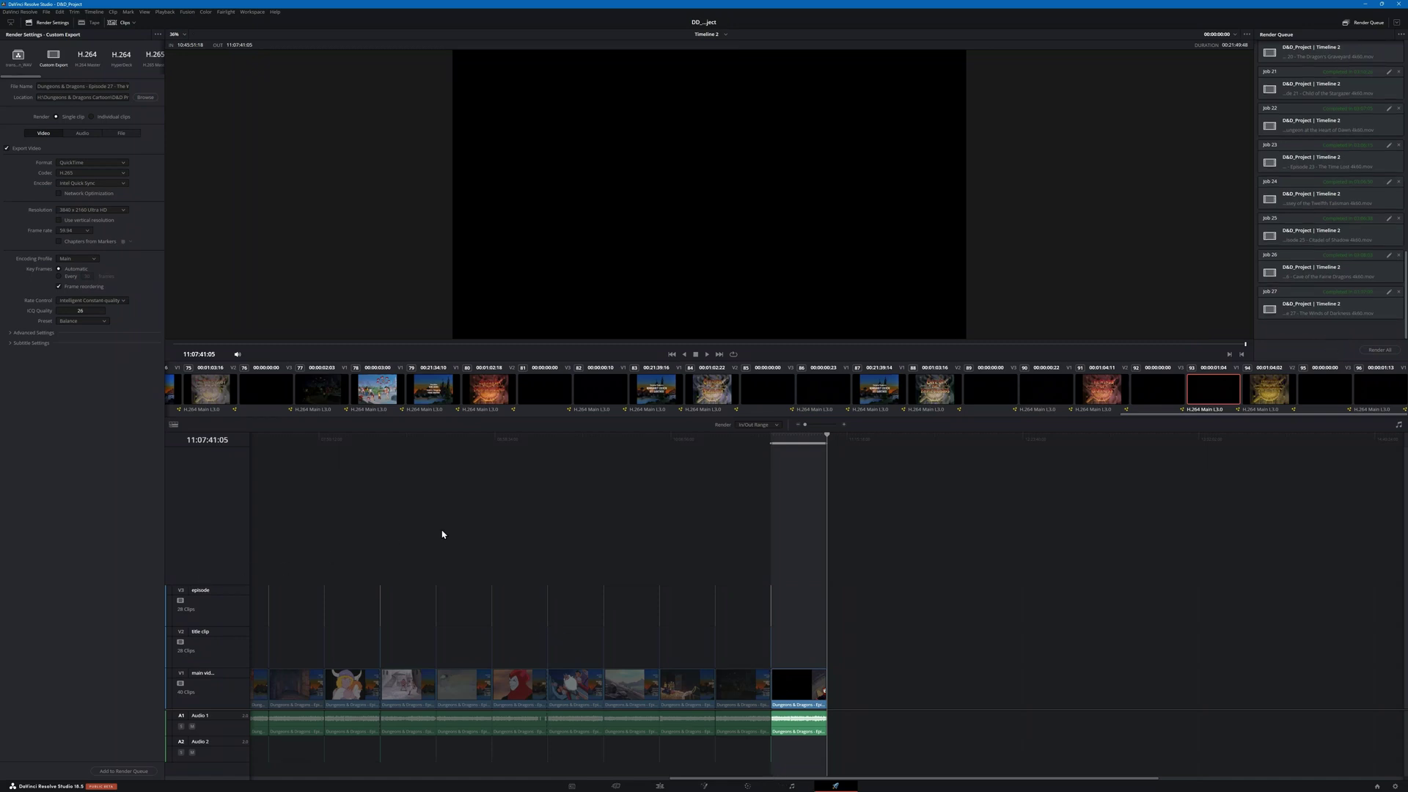
Step: Return to the Edit page, fit the full timeline in view, and move the playhead to its start at 01:00:00:00
scroll(832, 521, left, 8)
scroll(856, 540, right, 8)
click(277, 446)
scroll(863, 735, left, 10)
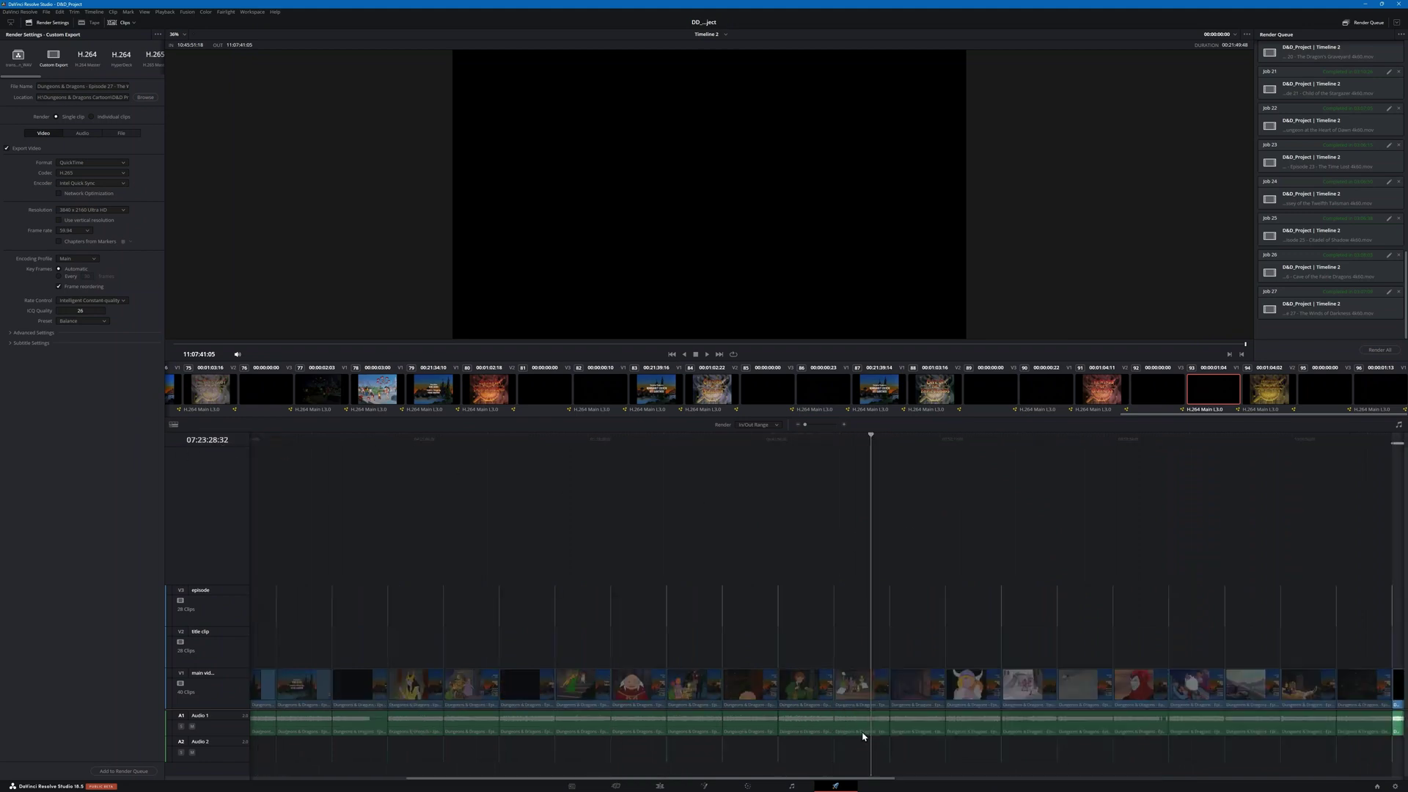
click(660, 785)
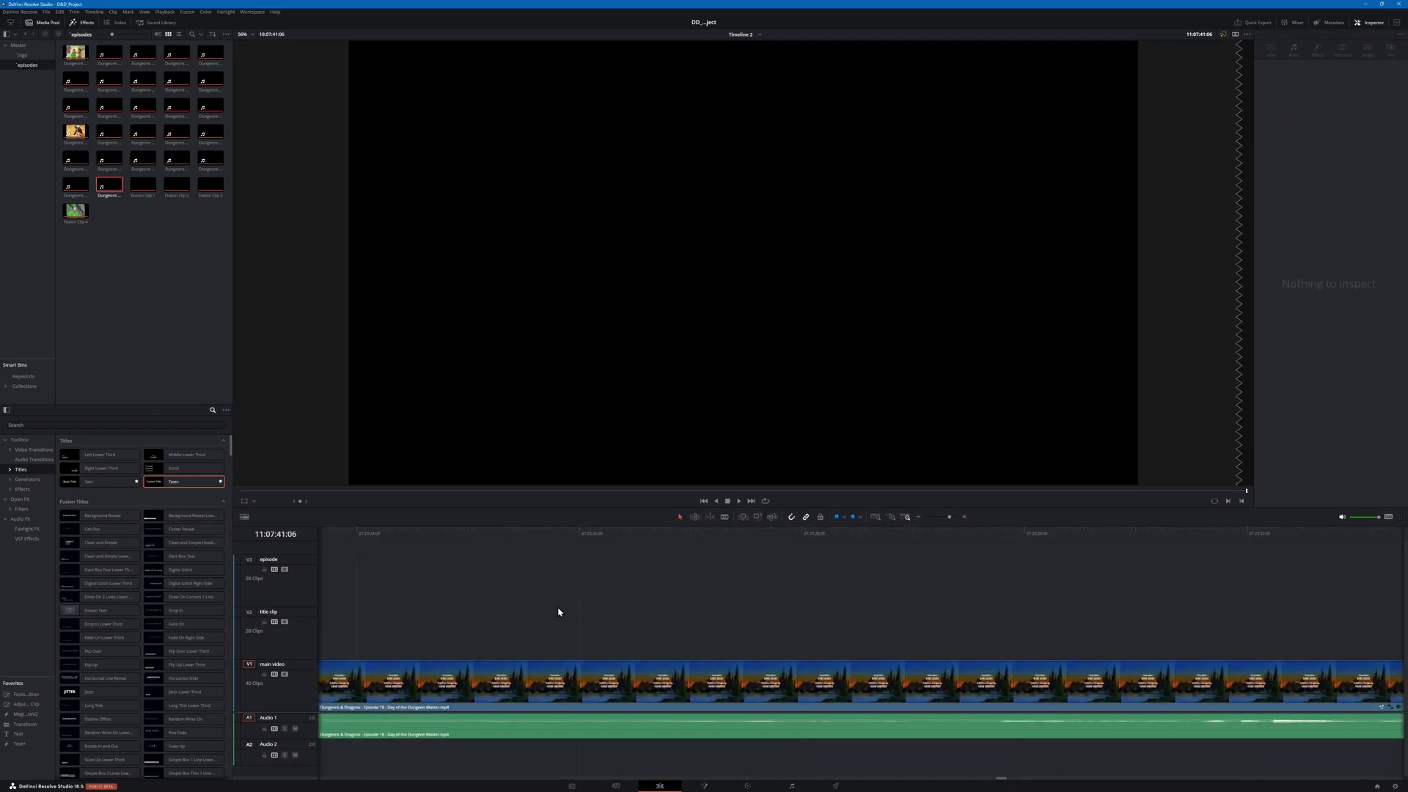
click(872, 518)
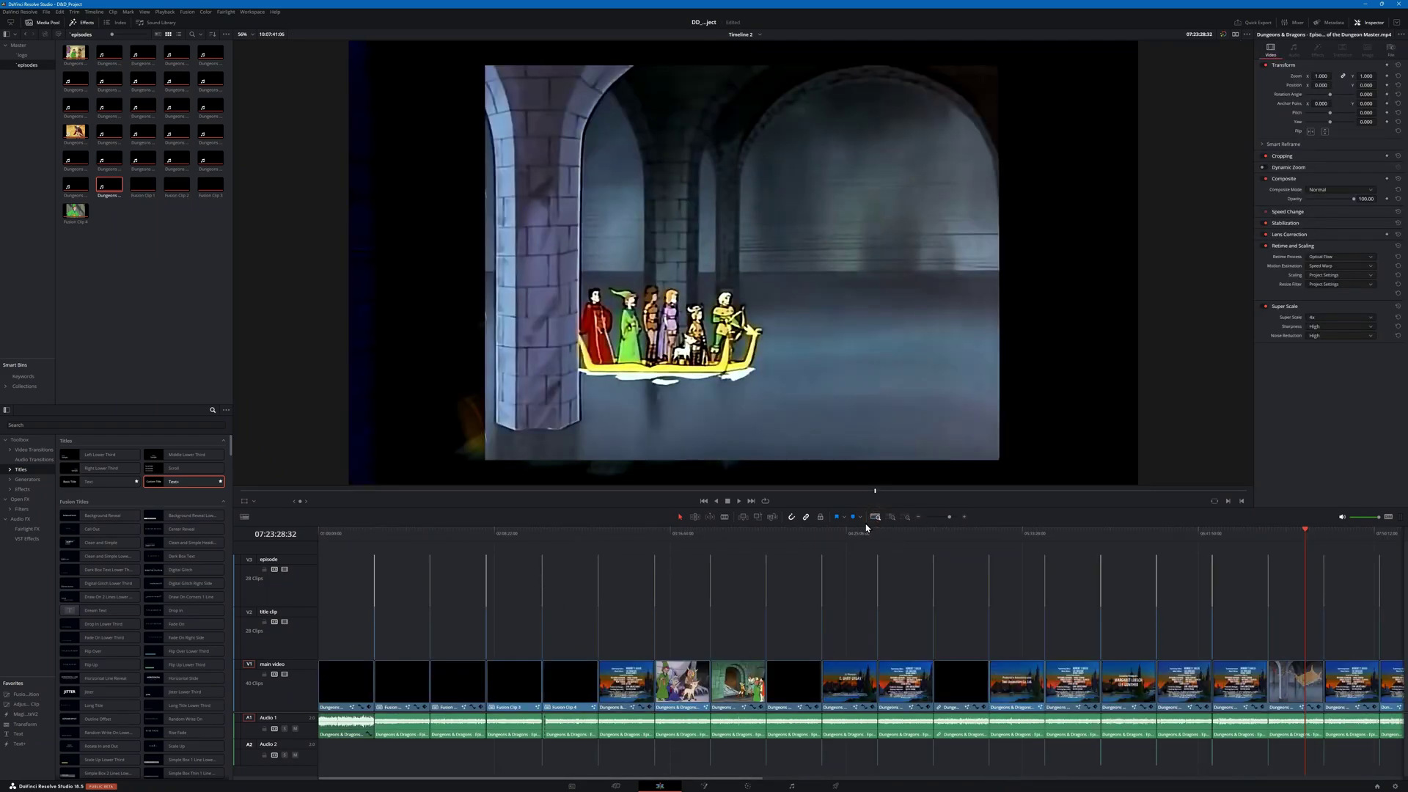
key(Home)
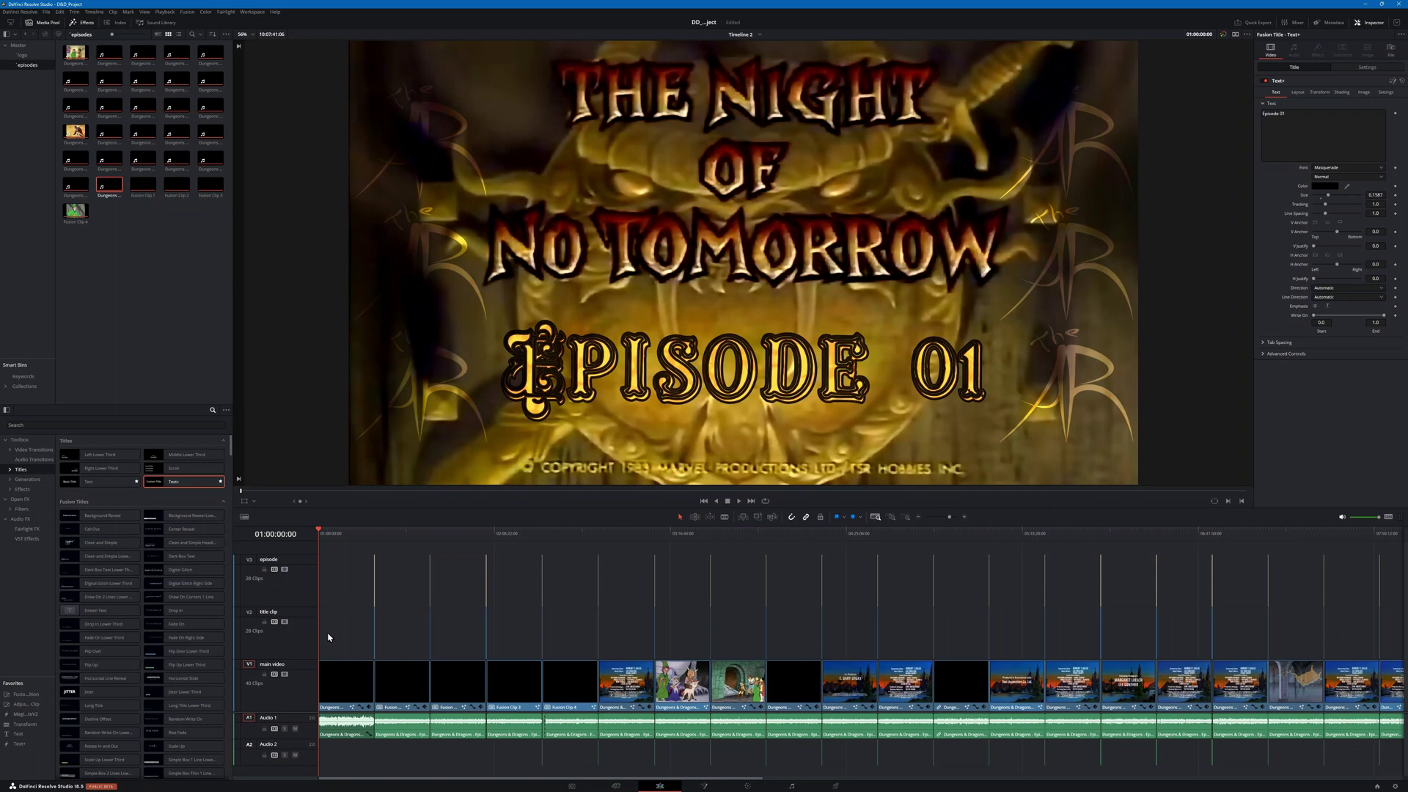
Step: Select the Episode 01 main clip, try to open its composition in Fusion, and move the playhead past the title clip
click(345, 695)
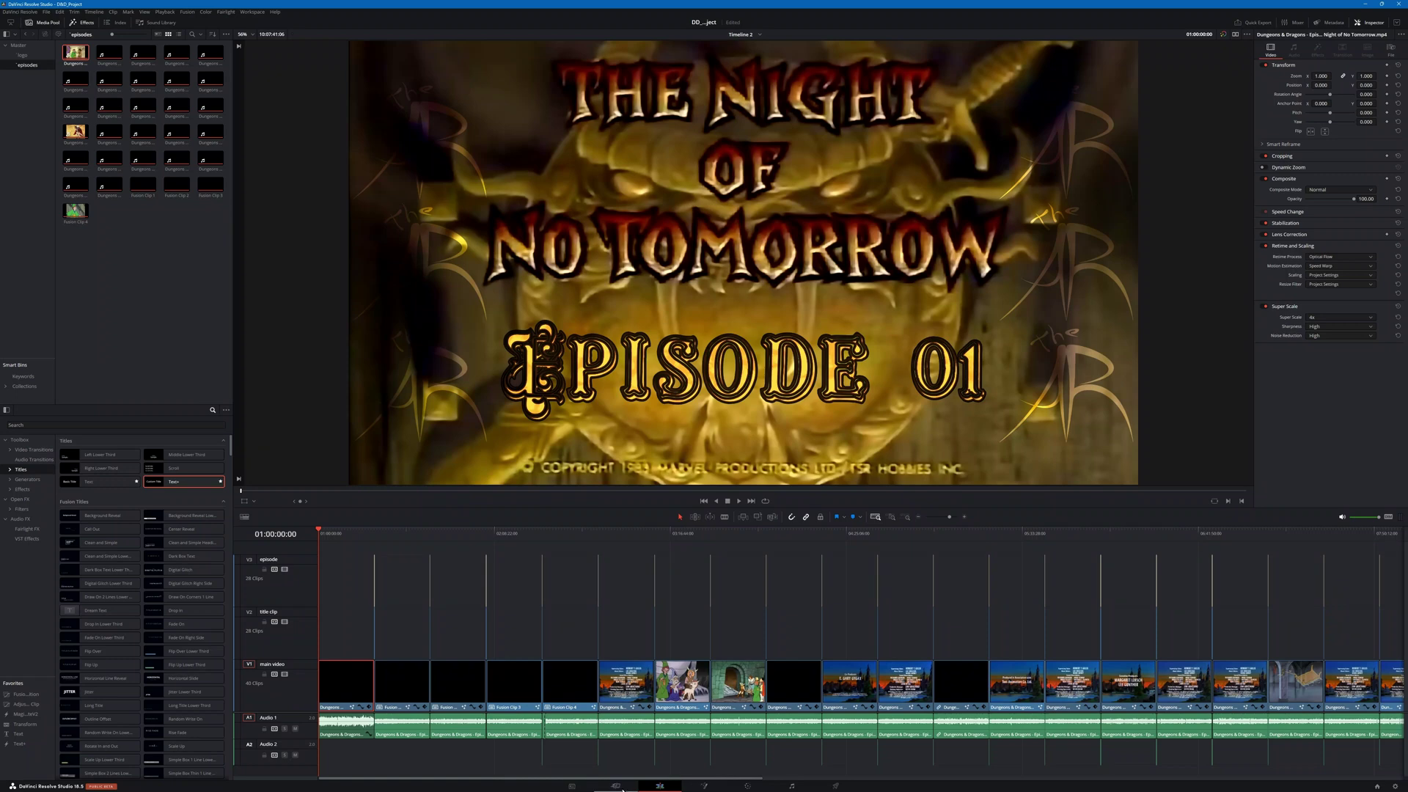
click(704, 786)
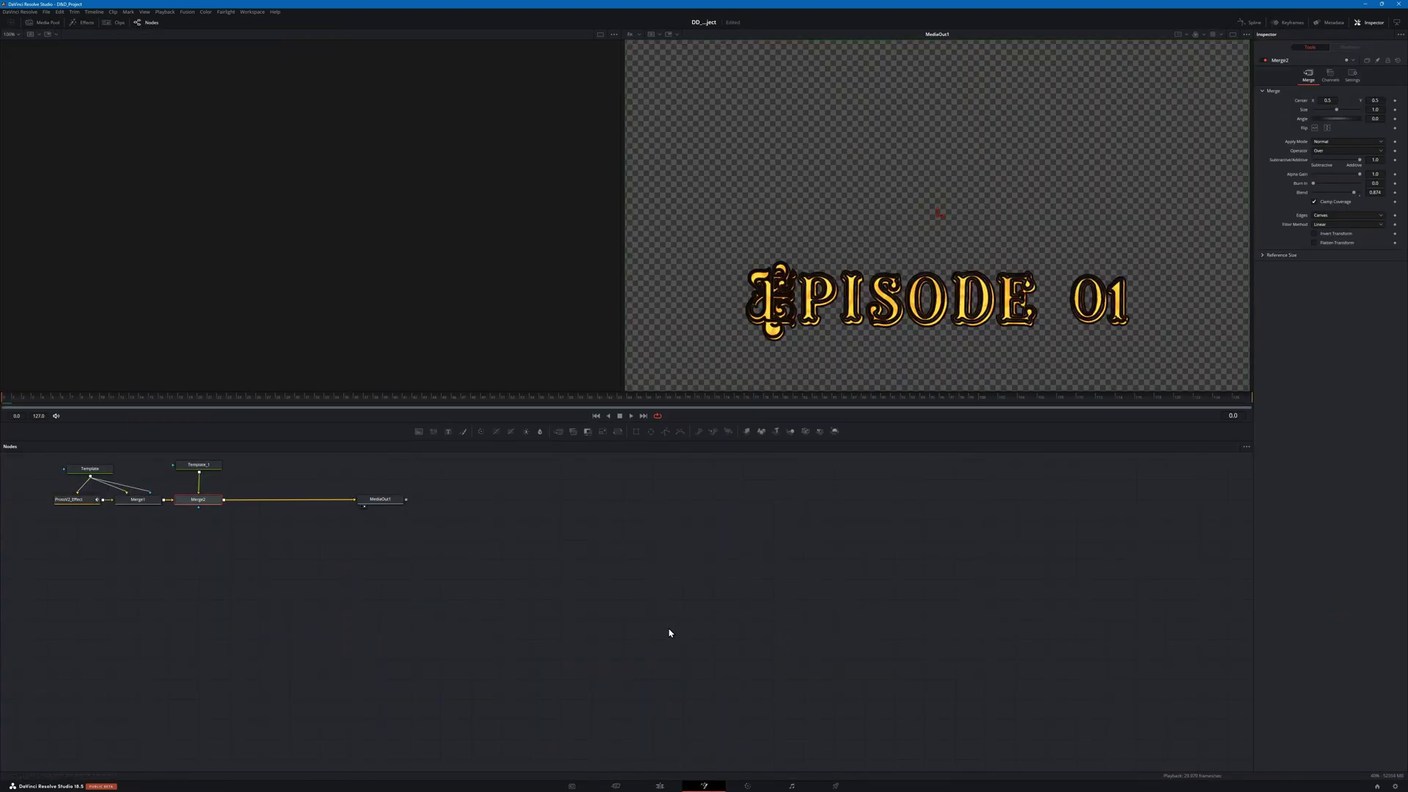
click(660, 786)
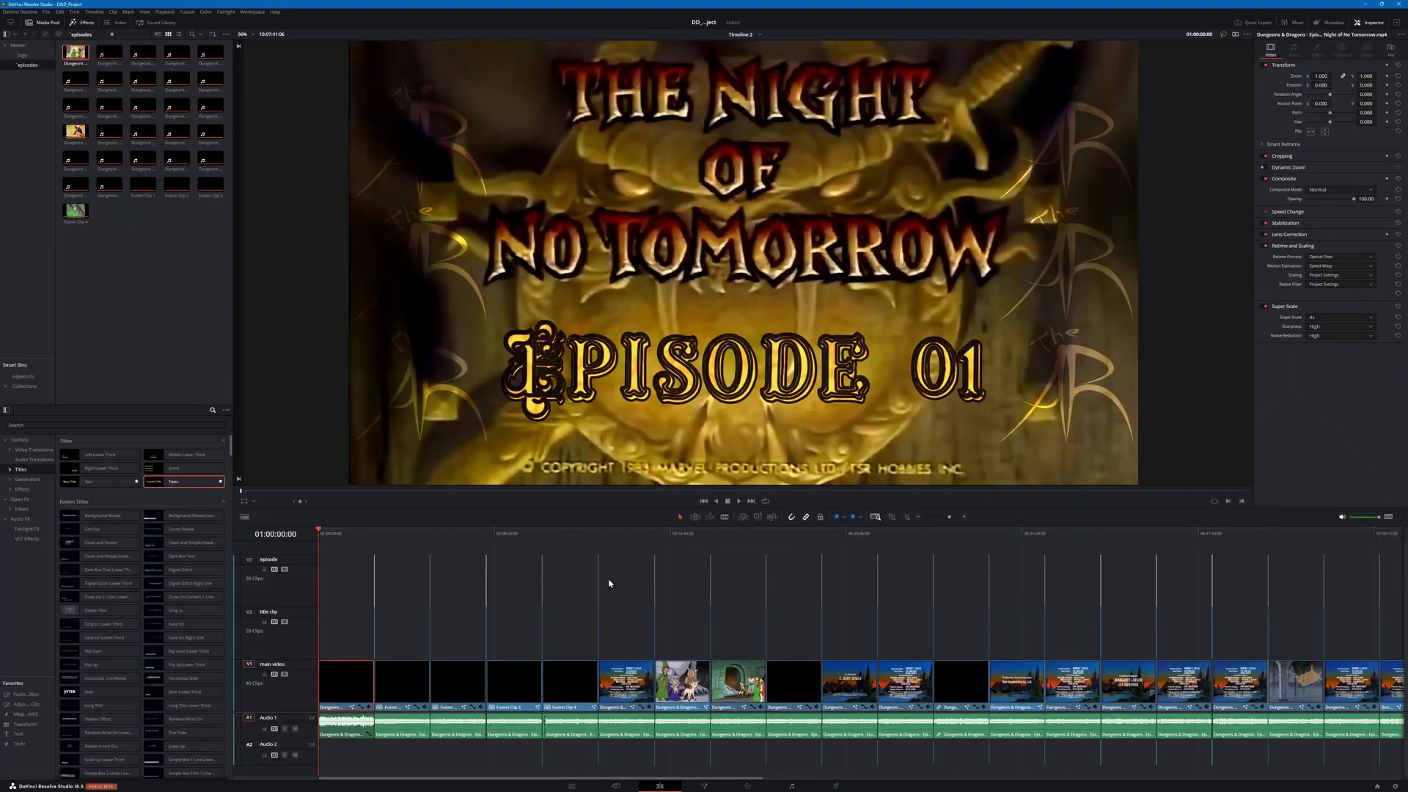
click(333, 533)
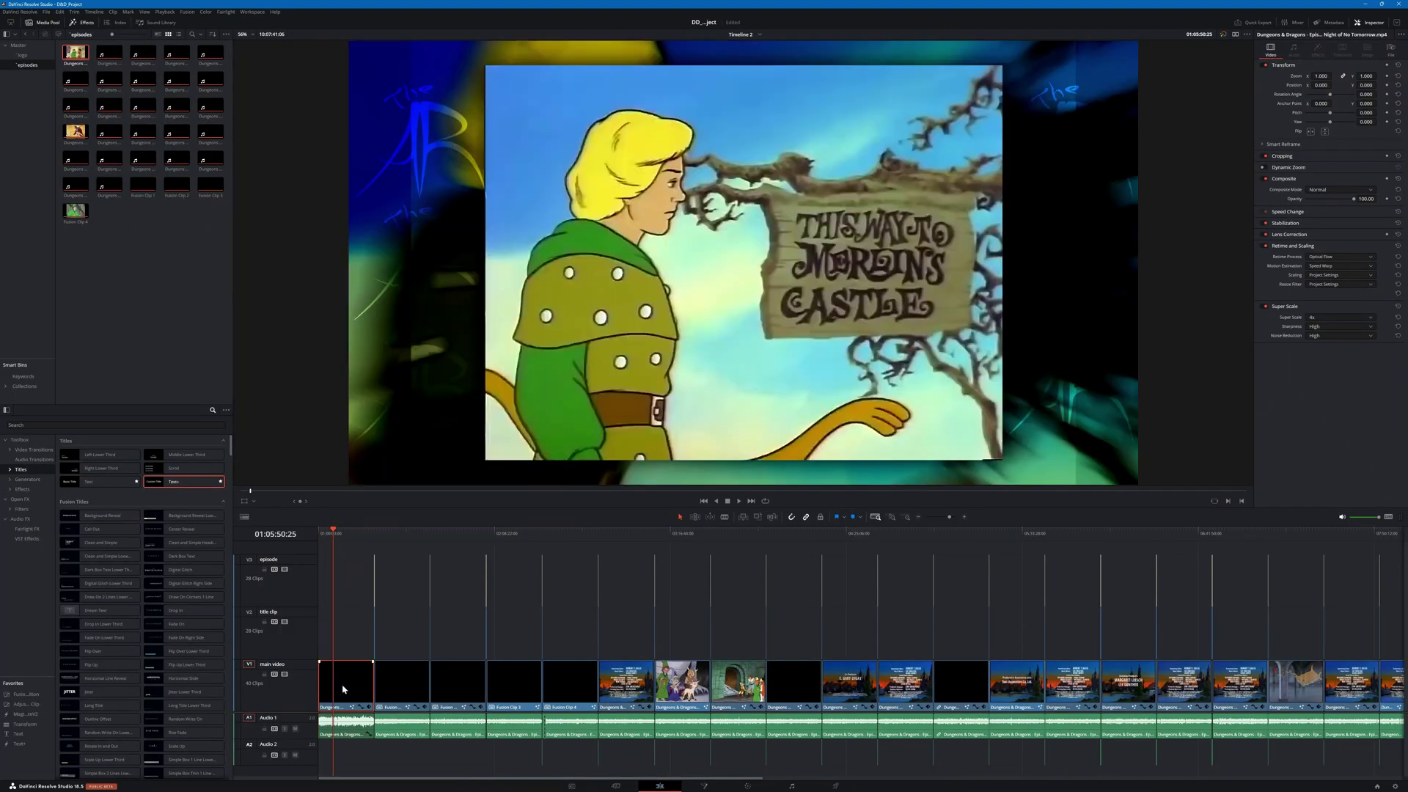
click(344, 684)
Step: Return the playhead to the timeline start at the Episode 01 clips and make the timeline area taller
scroll(481, 684, down, 5)
scroll(478, 637, up, 5)
key(Home)
scroll(345, 568, up, 10)
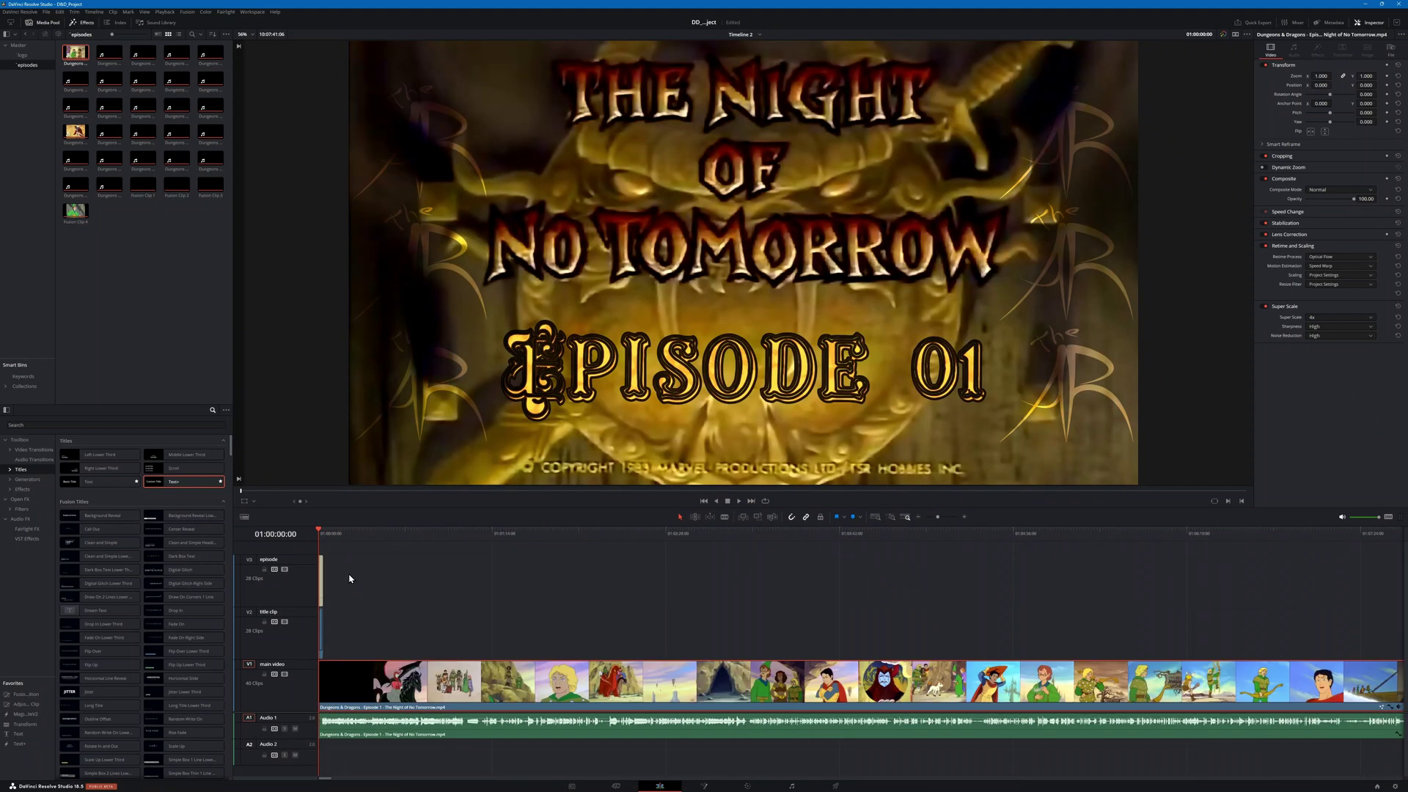
scroll(350, 578, up, 5)
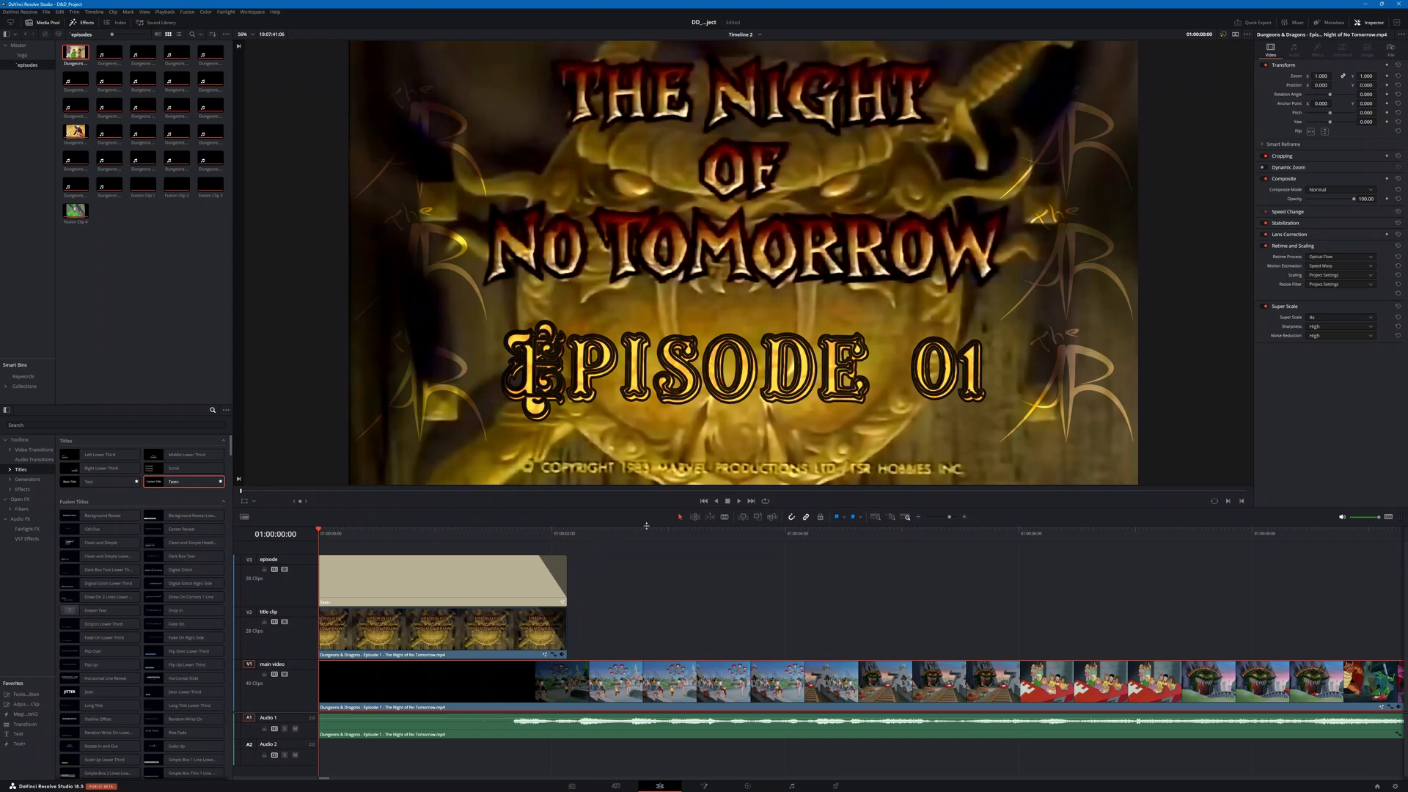
drag(646, 526, 643, 536)
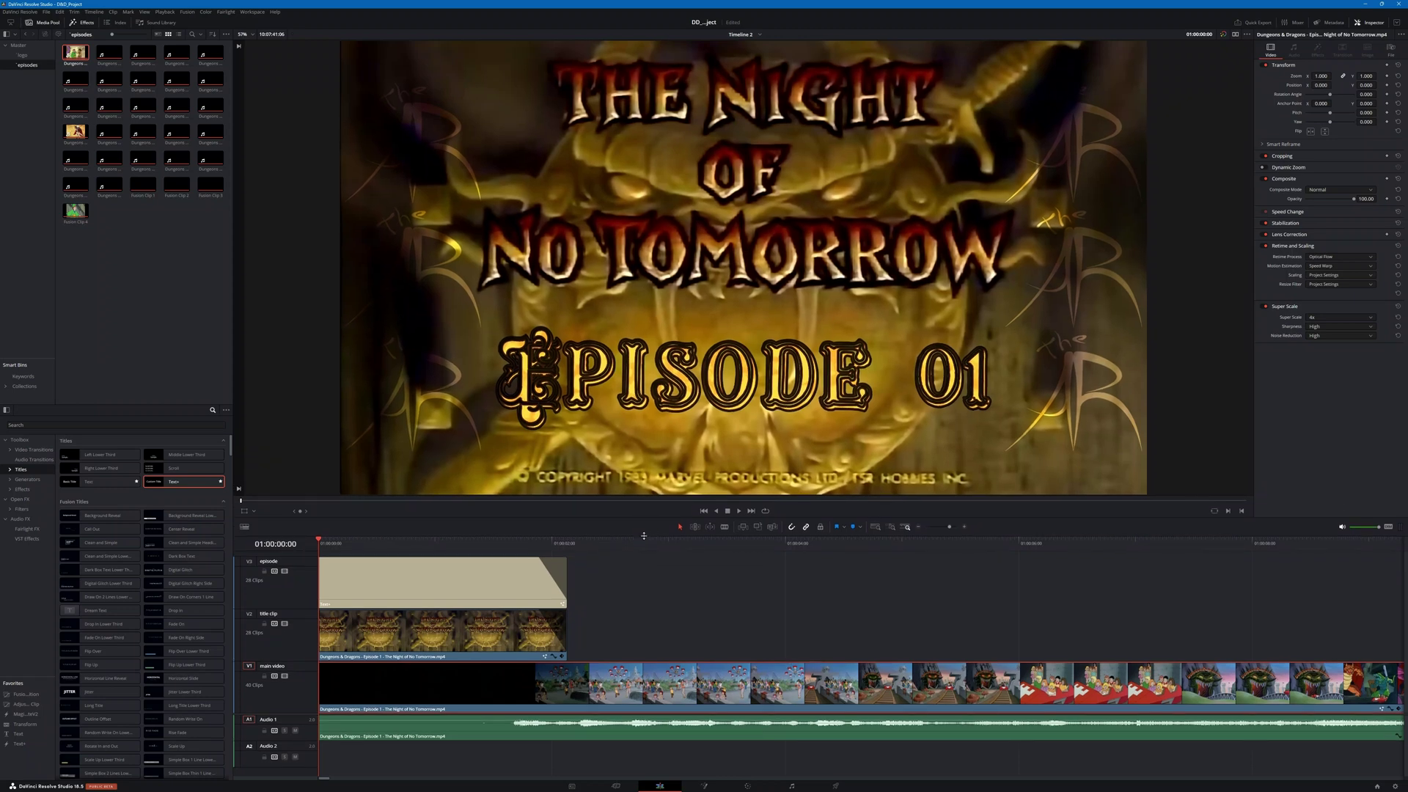
drag(643, 536, 642, 493)
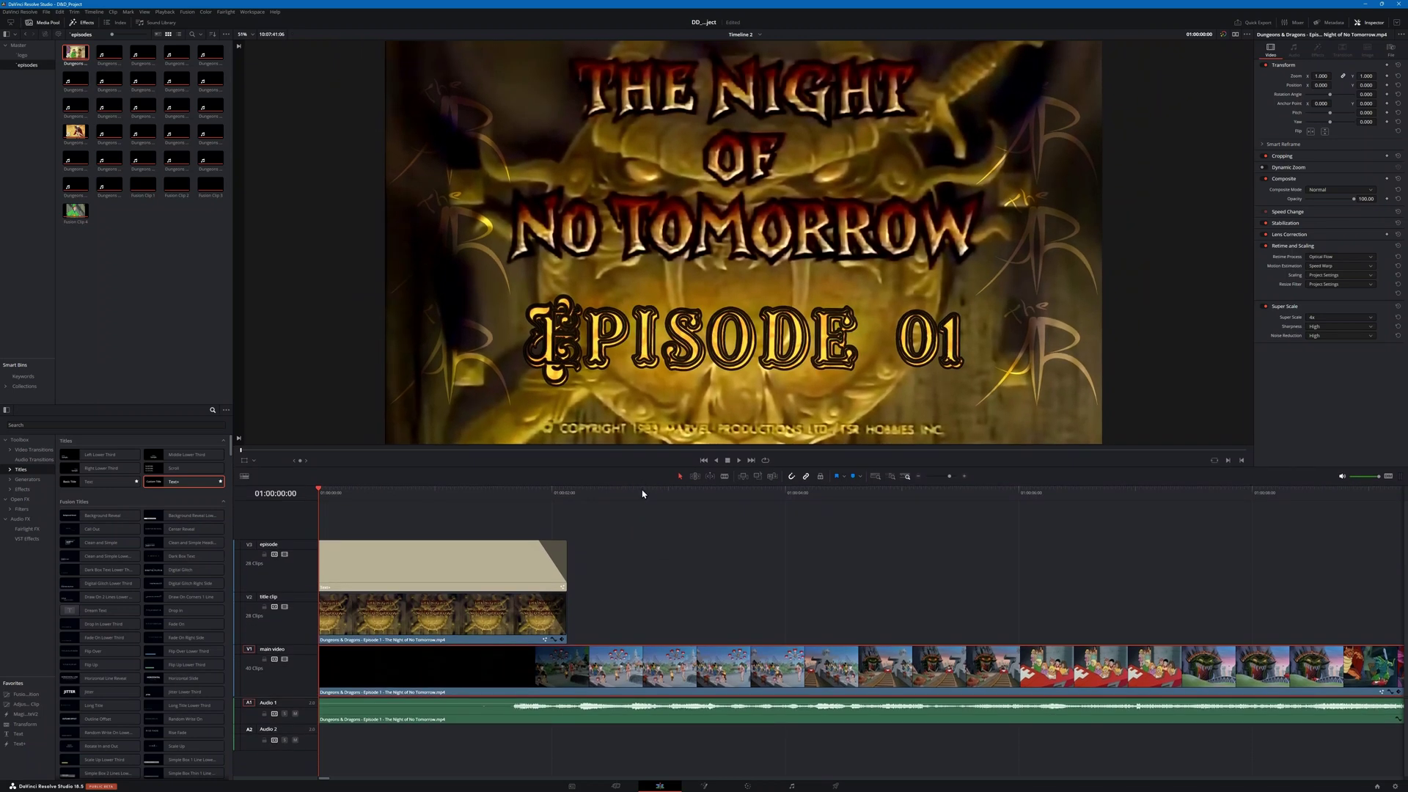
Step: Move the playhead past the title clip and open the Episode 01 main clip's composition in Fusion
click(683, 494)
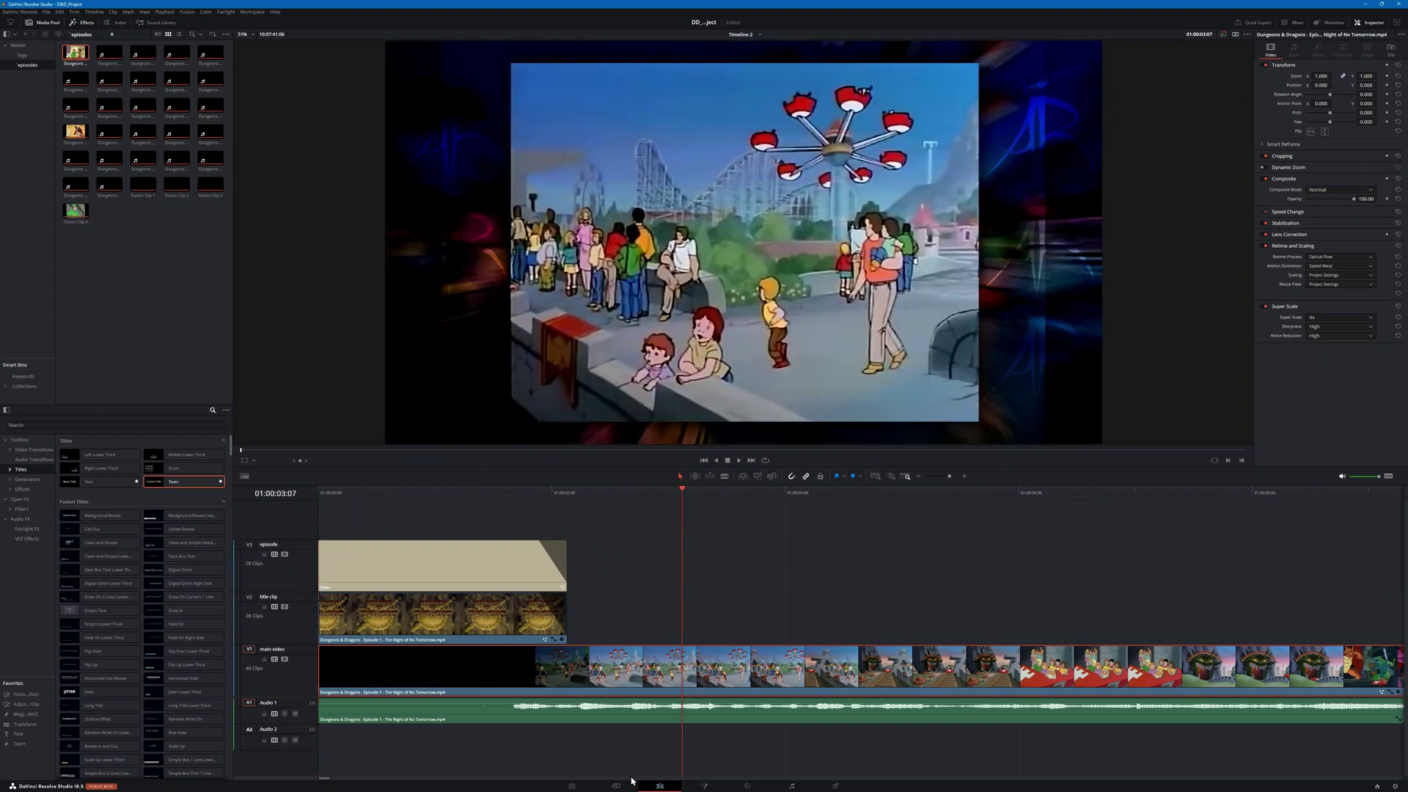
click(703, 787)
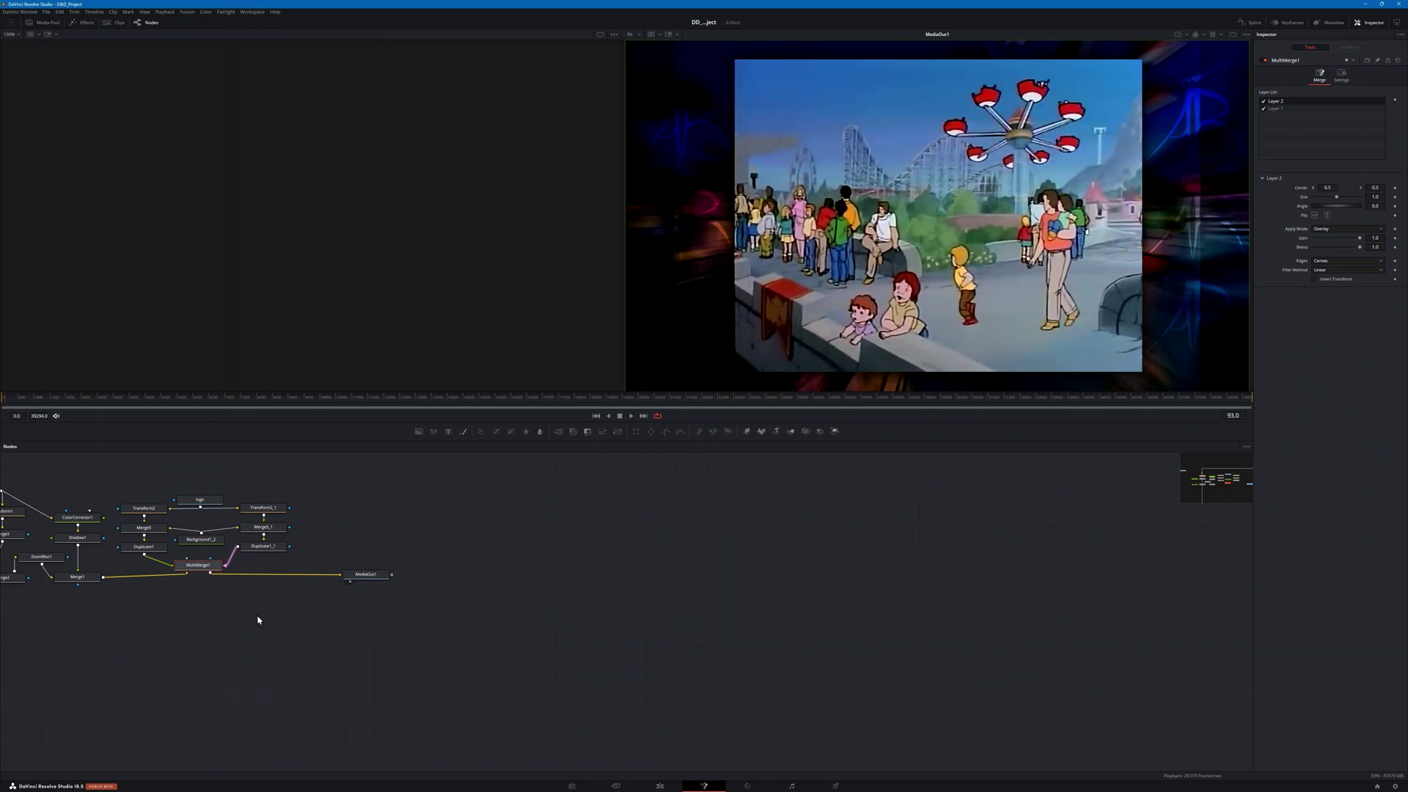
drag(258, 621, 626, 657)
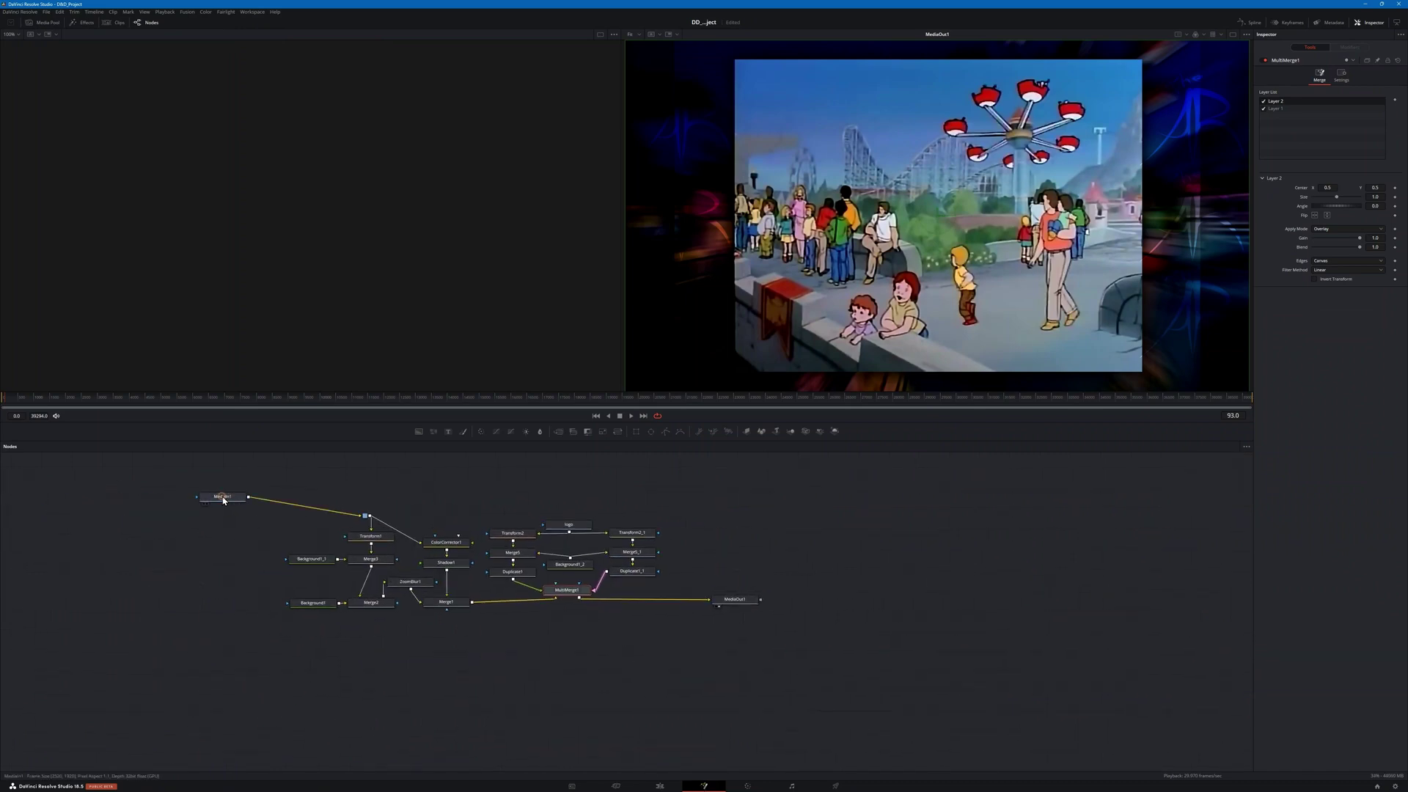
Step: Shift MediaIn1 aside, show the media pool, and feed the second episode clip into the node tree in place of MediaIn1
drag(222, 499, 258, 489)
click(44, 22)
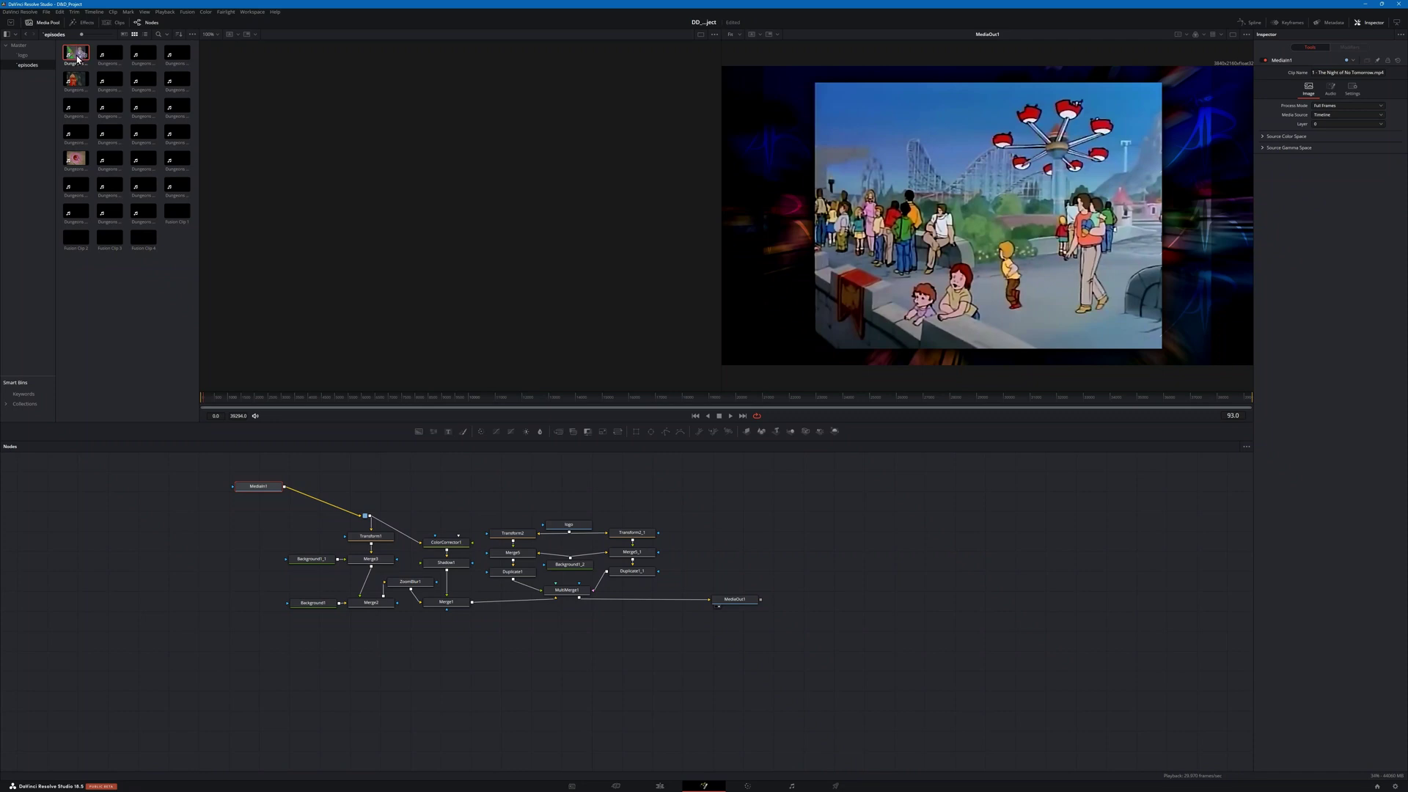
drag(109, 53, 365, 516)
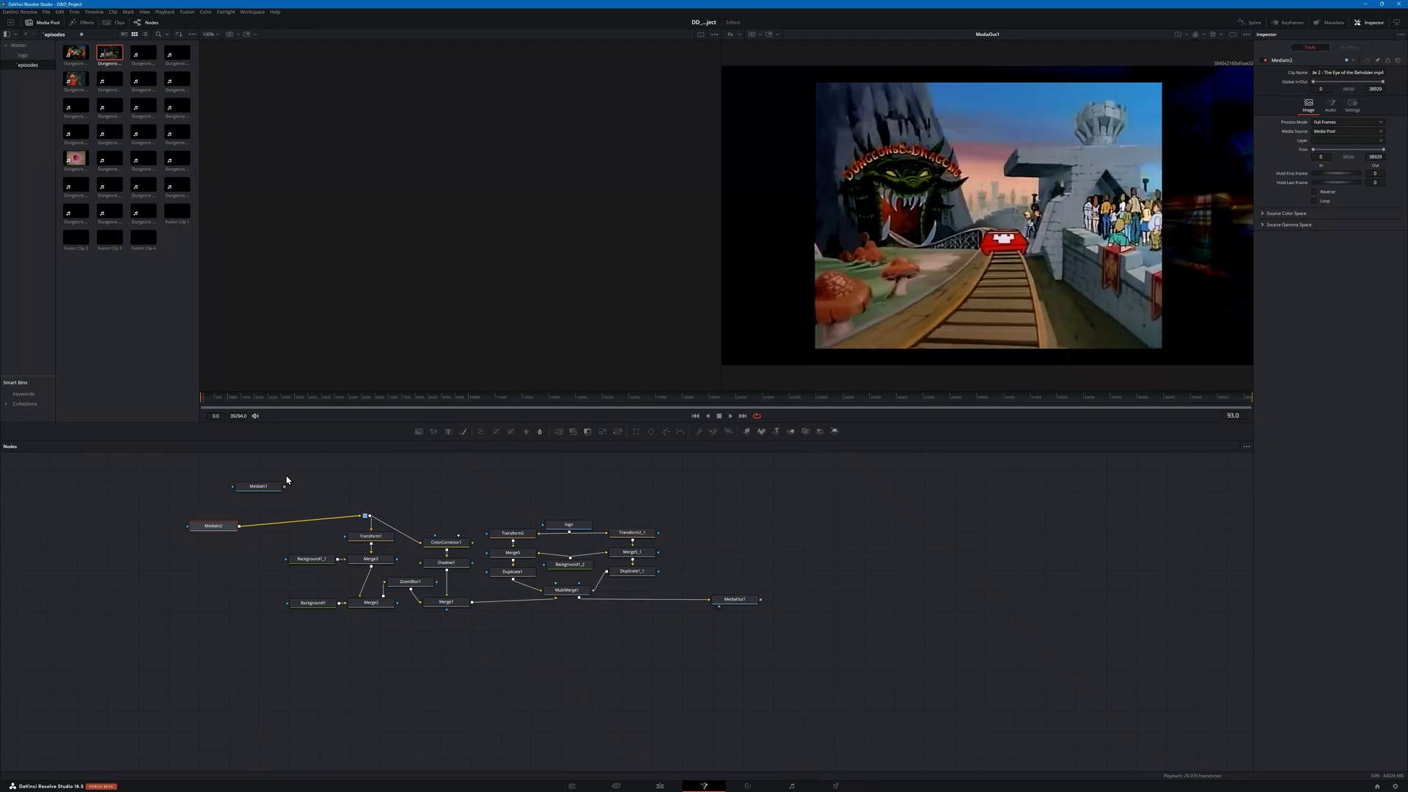
Step: Return the playhead to the timeline start, view the Episode 01 title composition in Fusion, and go back to the Edit page
click(660, 785)
drag(341, 503, 305, 503)
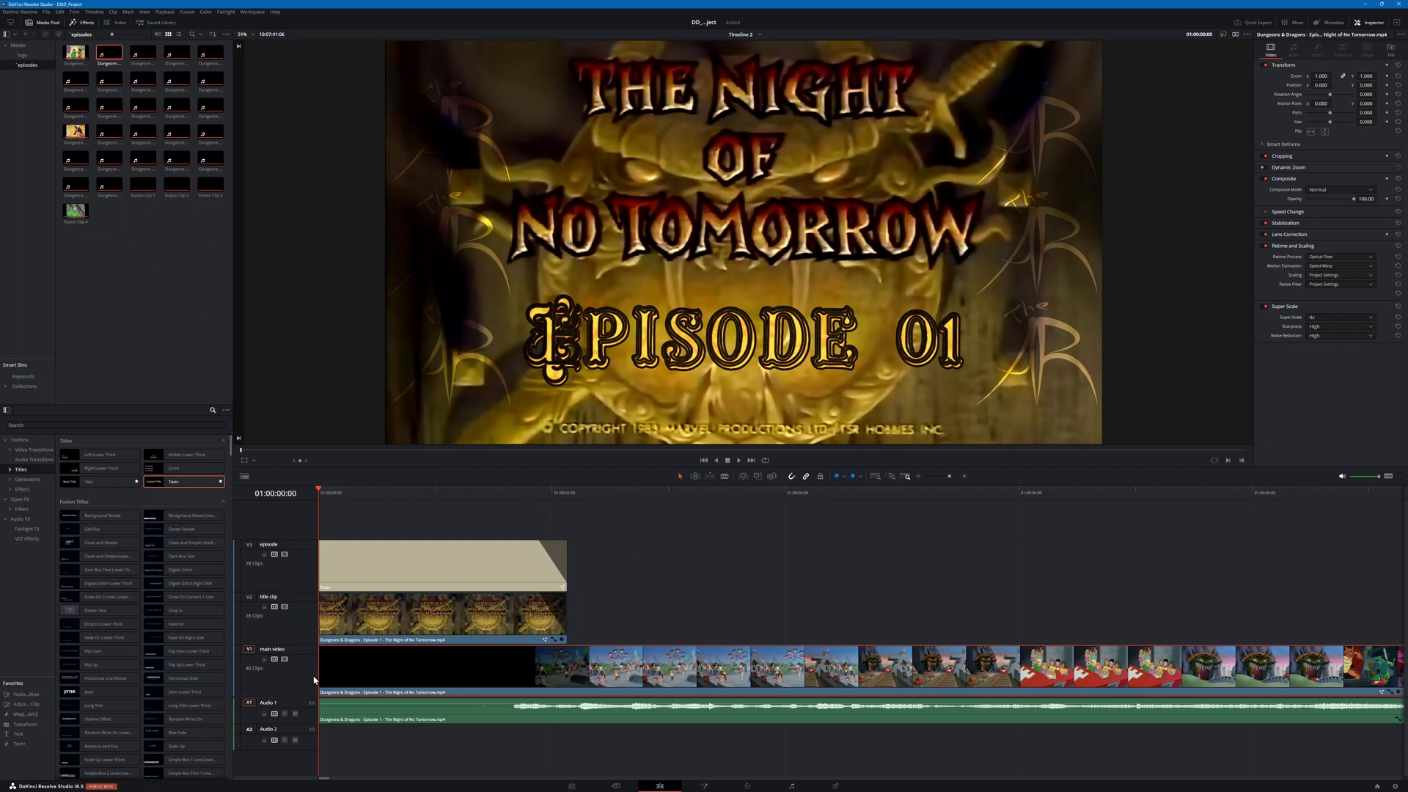
click(705, 786)
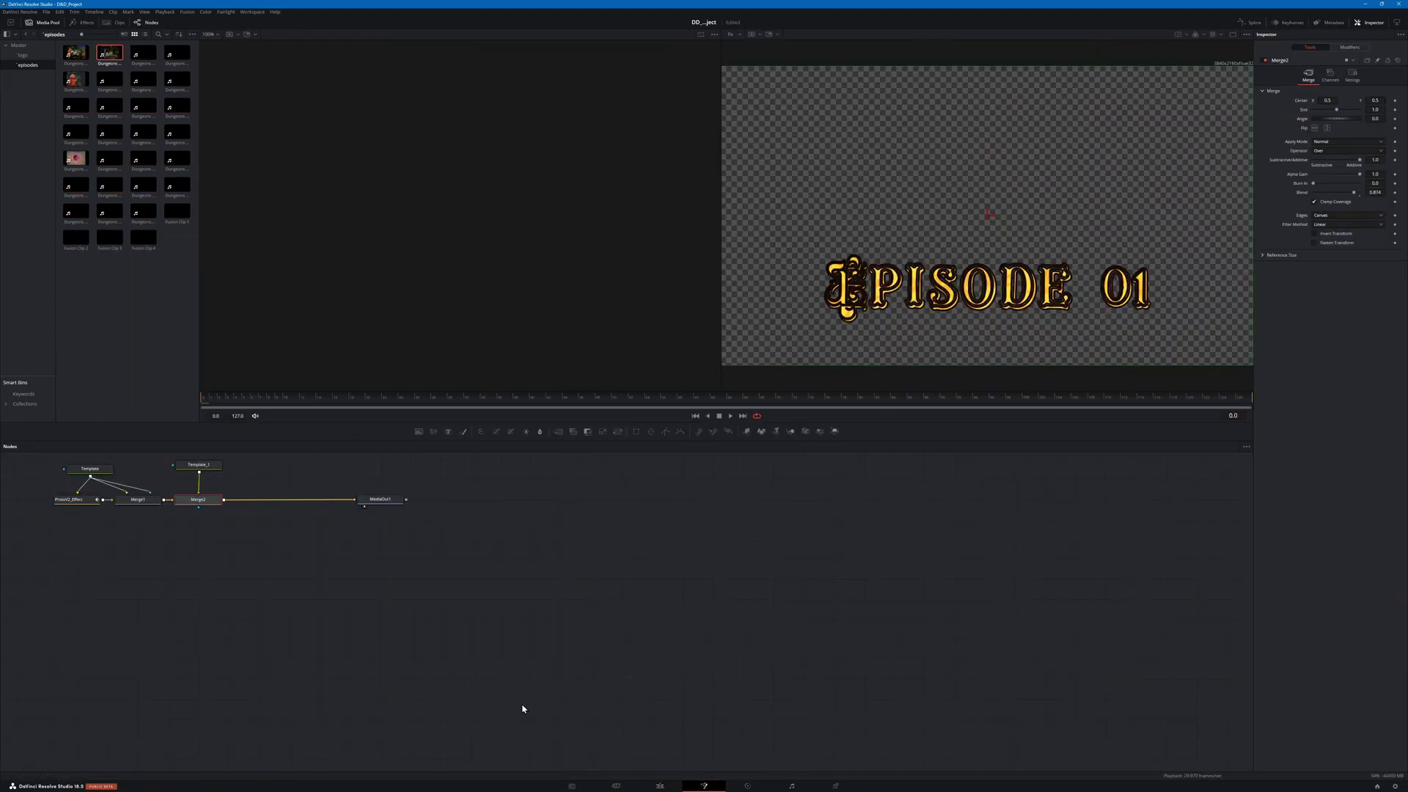
click(660, 786)
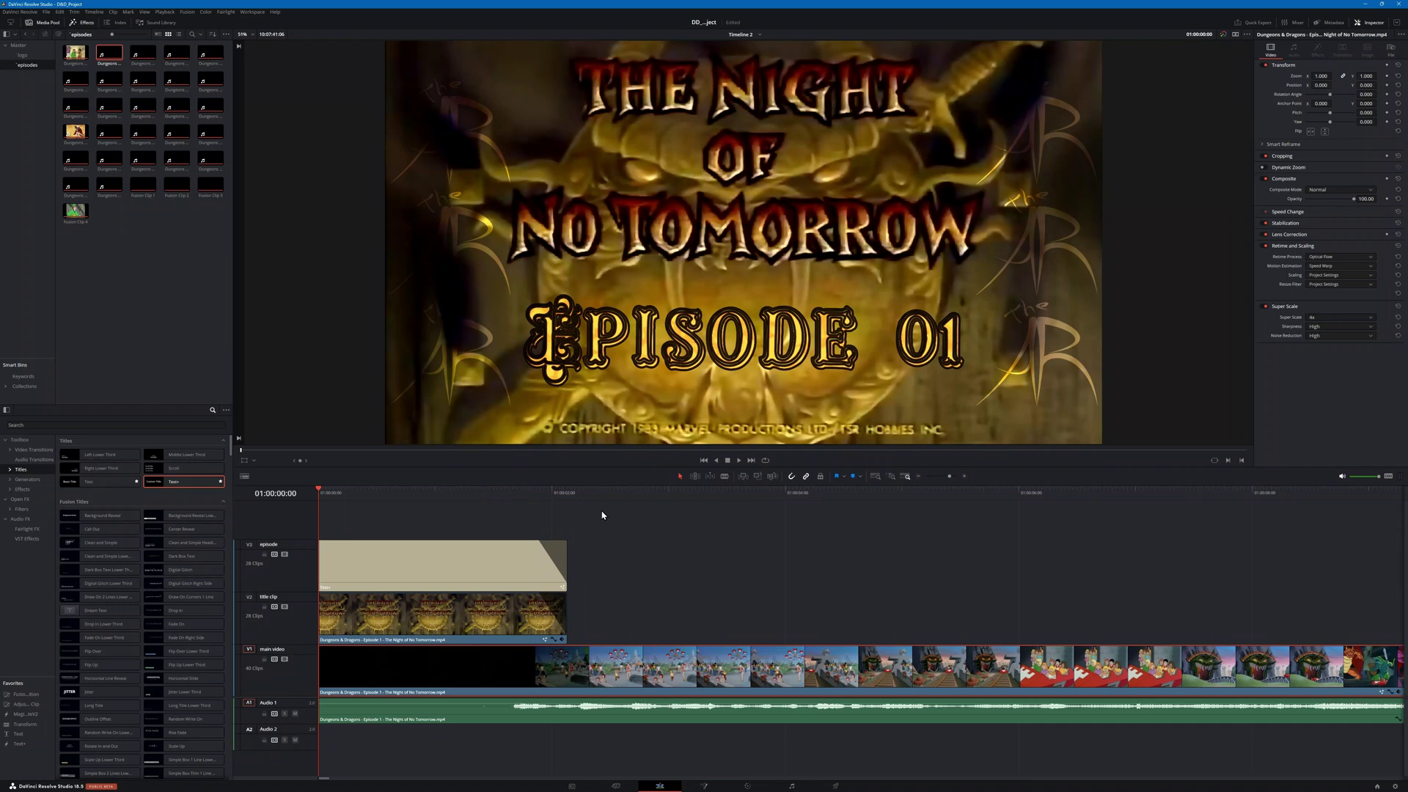
Step: Place the playhead after the title clip and disable the title clip and episode video tracks
click(632, 493)
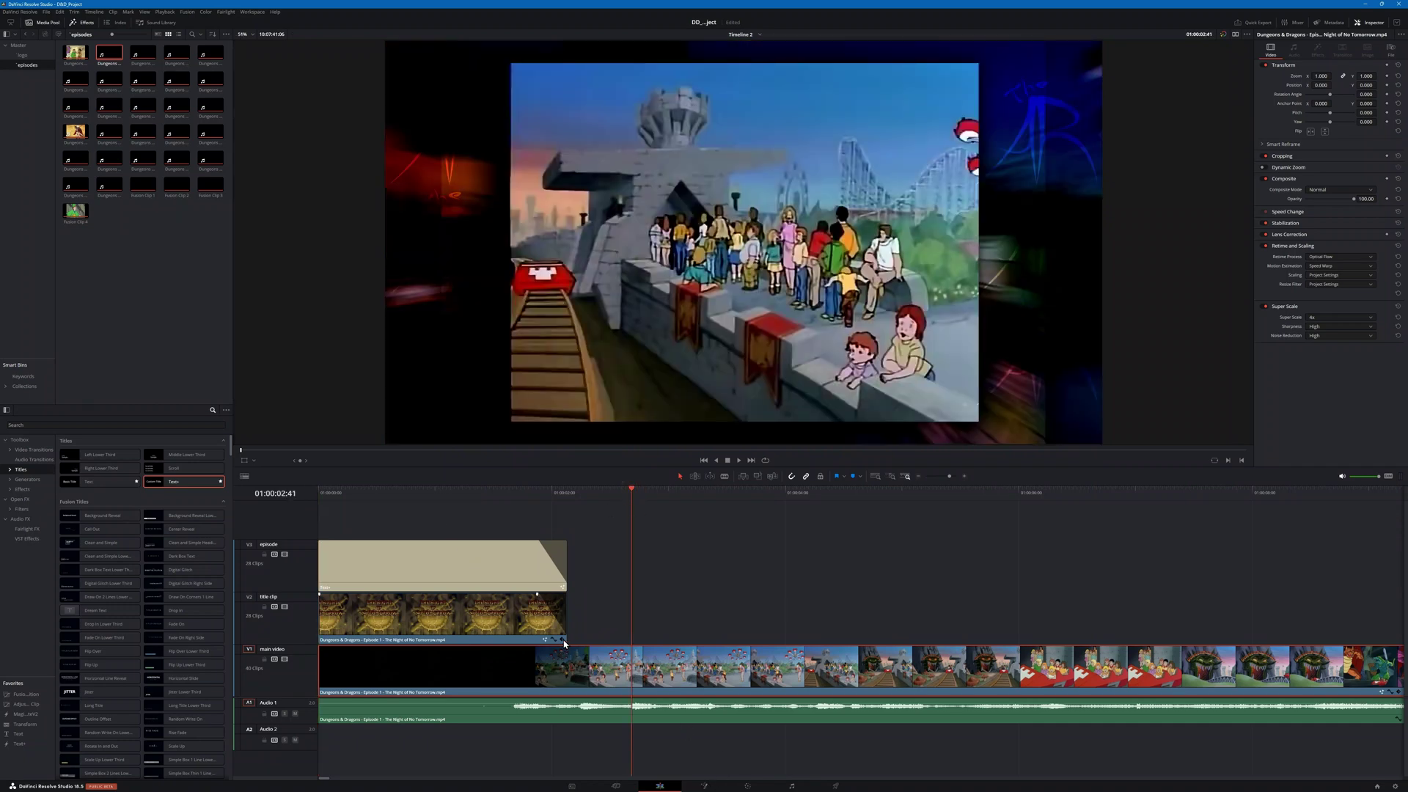
click(285, 607)
click(285, 555)
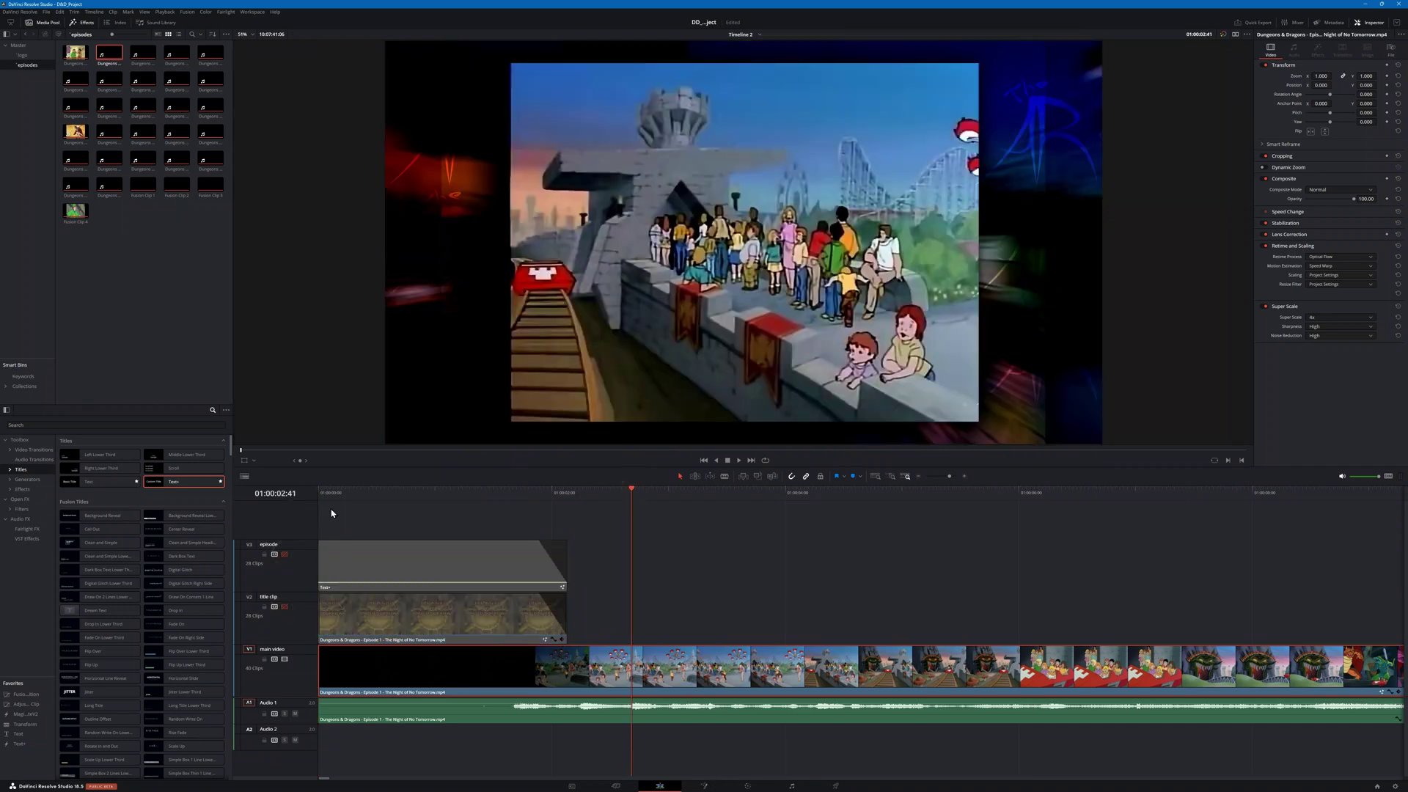
Step: Open the main clip in Fusion from the timeline start, reconnect MediaIn1 to the node tree, and play the composition
click(337, 493)
click(323, 496)
click(706, 786)
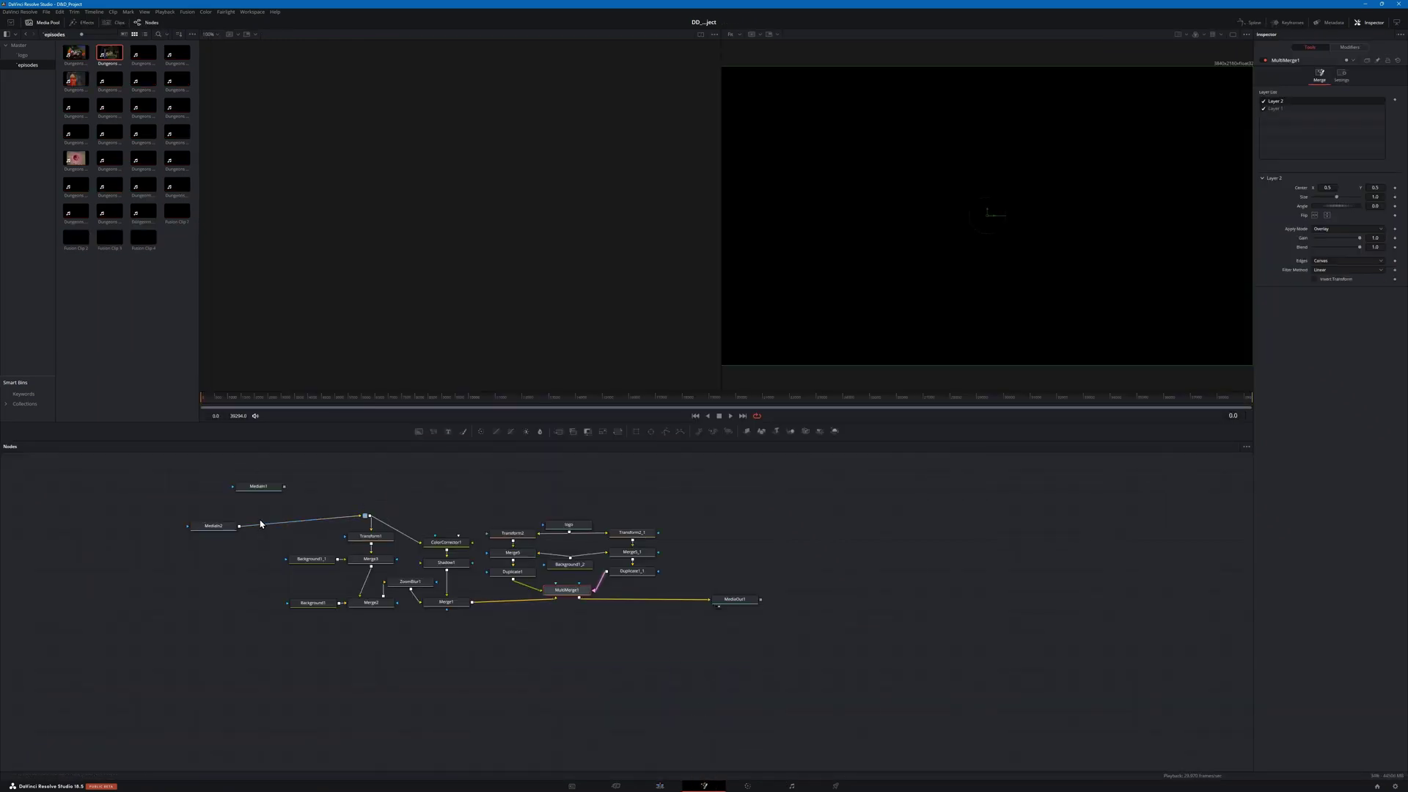
drag(285, 488, 362, 521)
key(space)
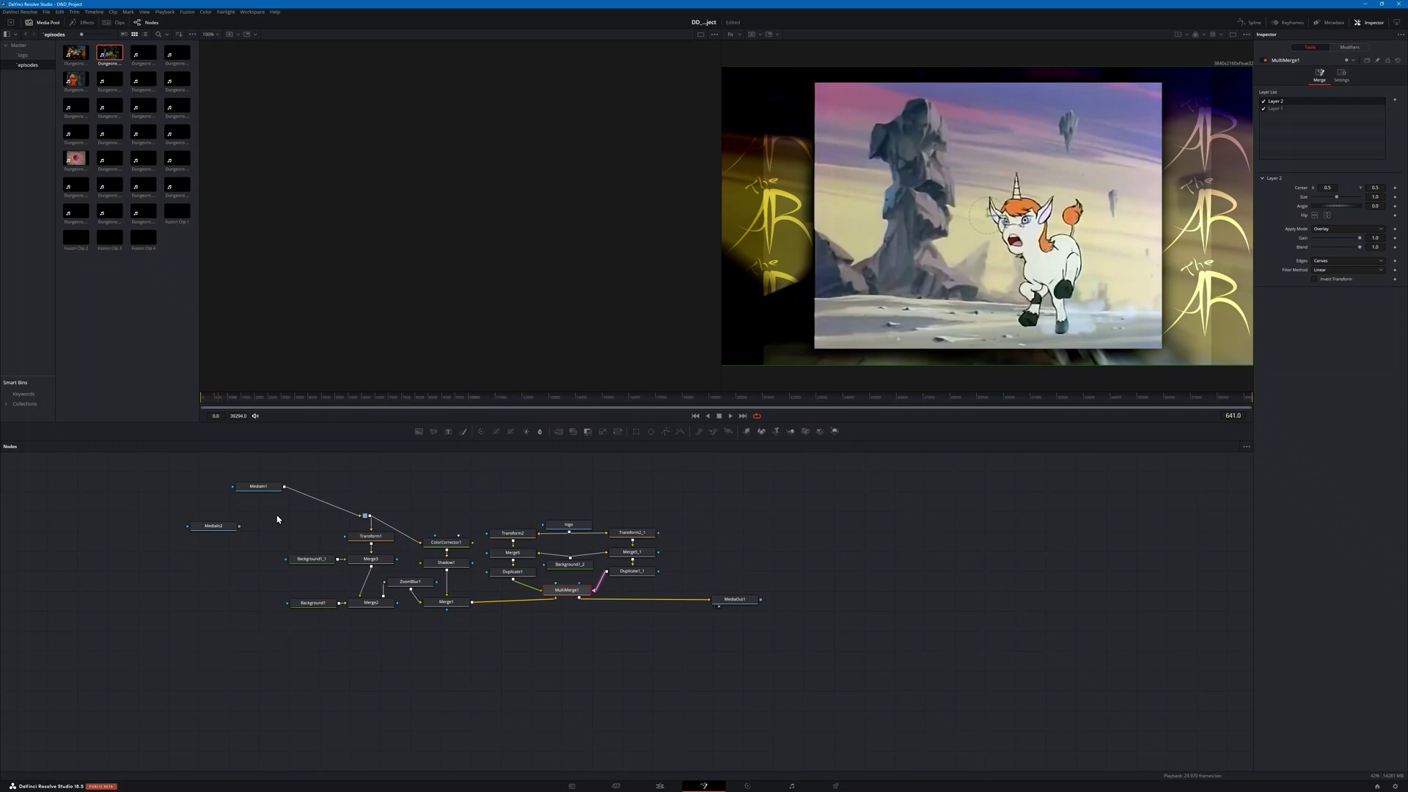
Step: Add the third episode clip as MediaIn3, and feed first MediaIn2 and then MediaIn3 into the node tree as its source
drag(143, 53, 213, 507)
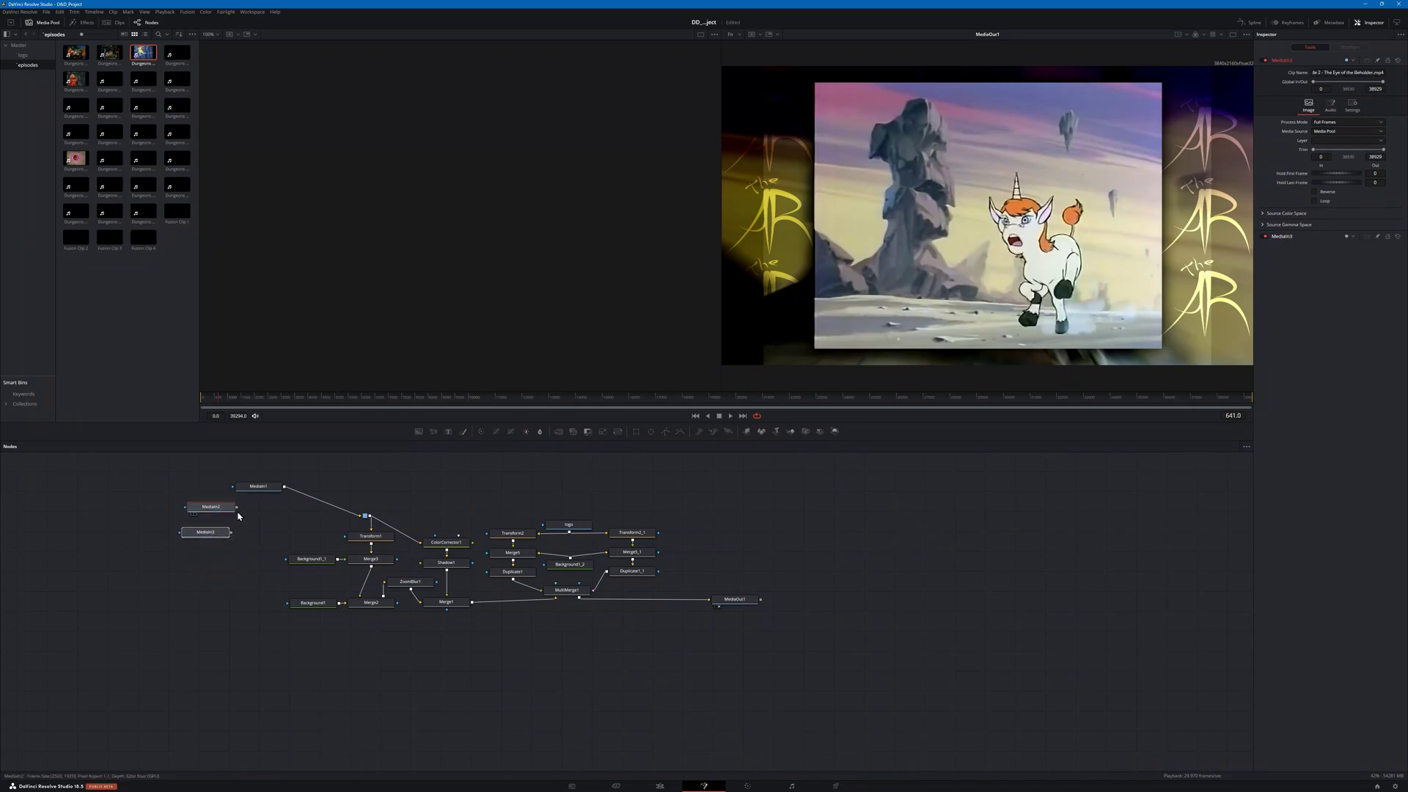
click(371, 478)
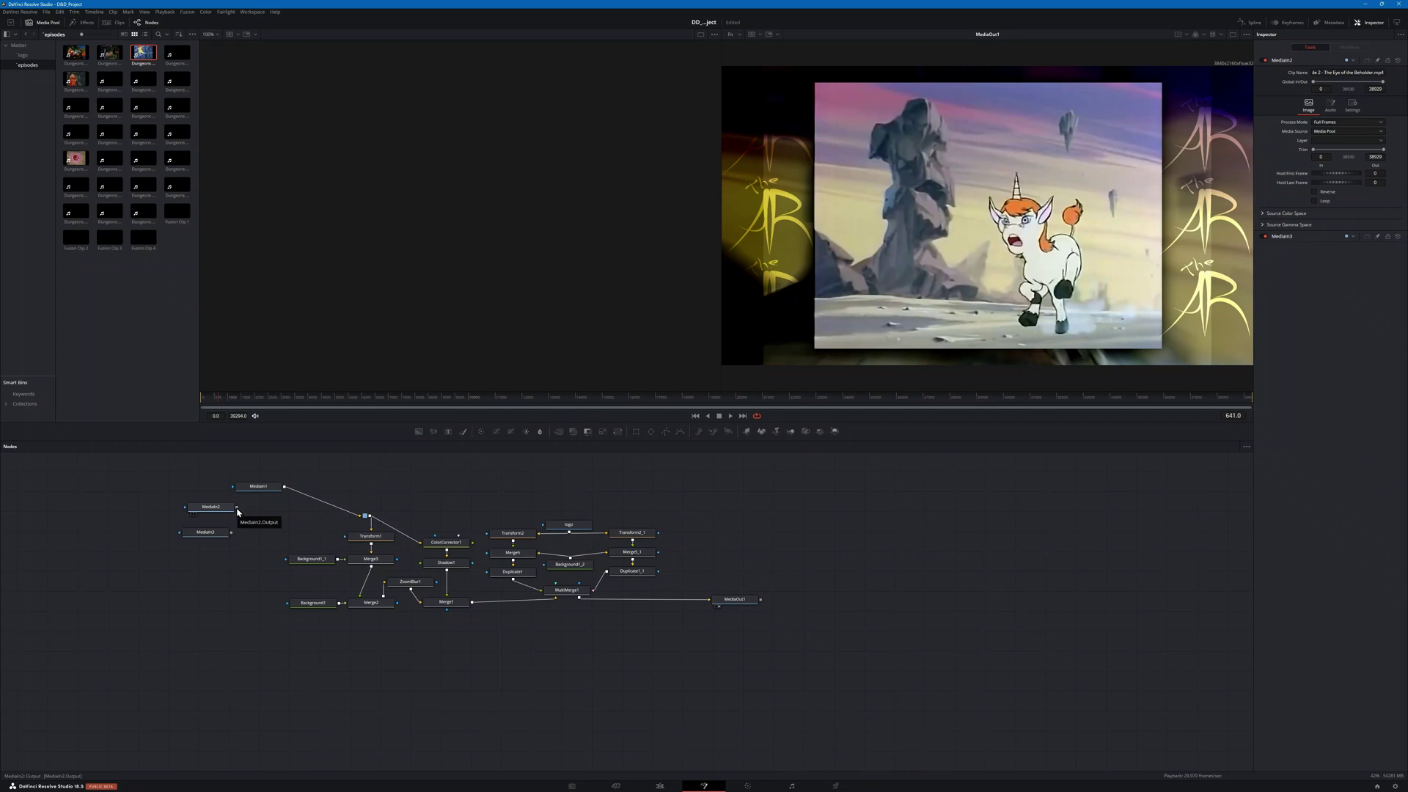
drag(236, 508, 361, 519)
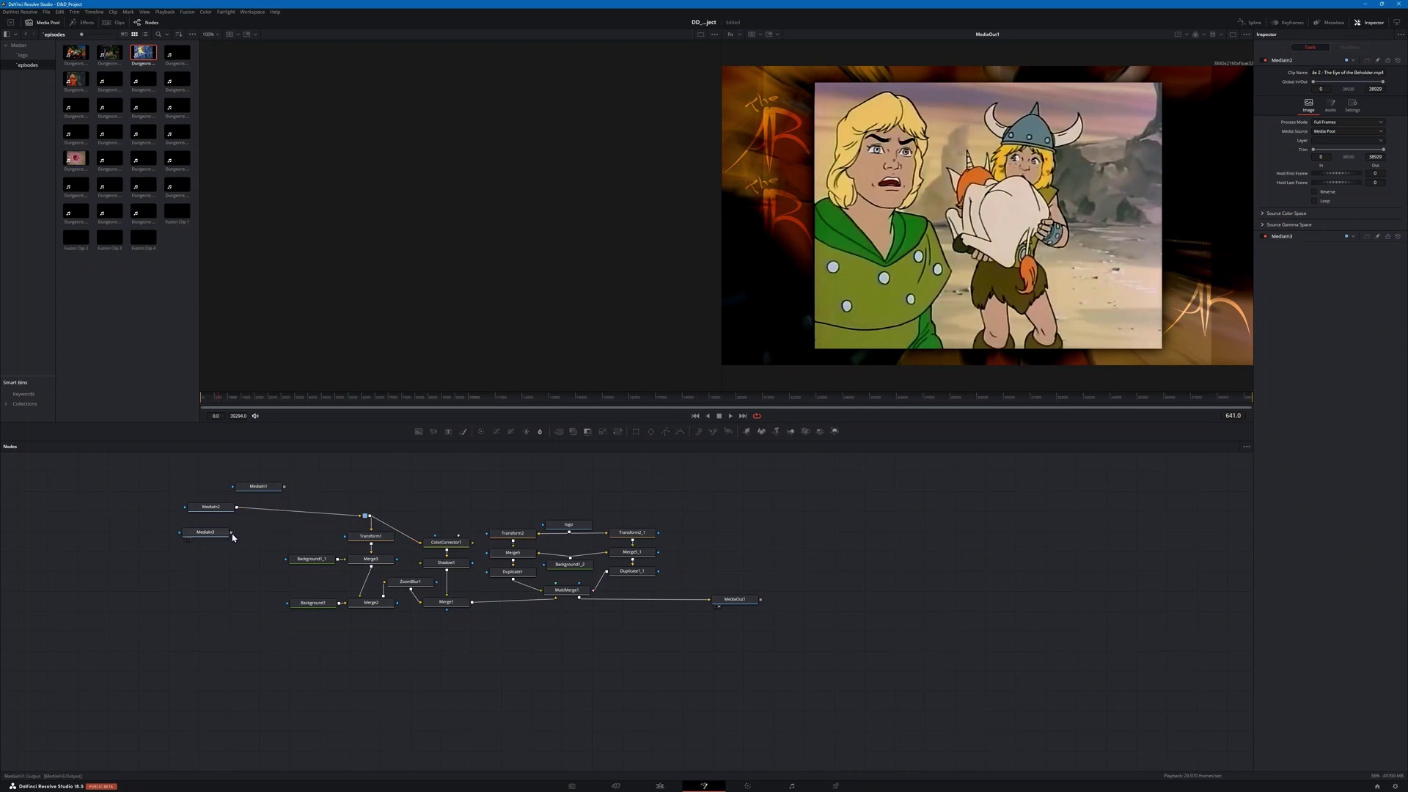
drag(232, 536, 362, 521)
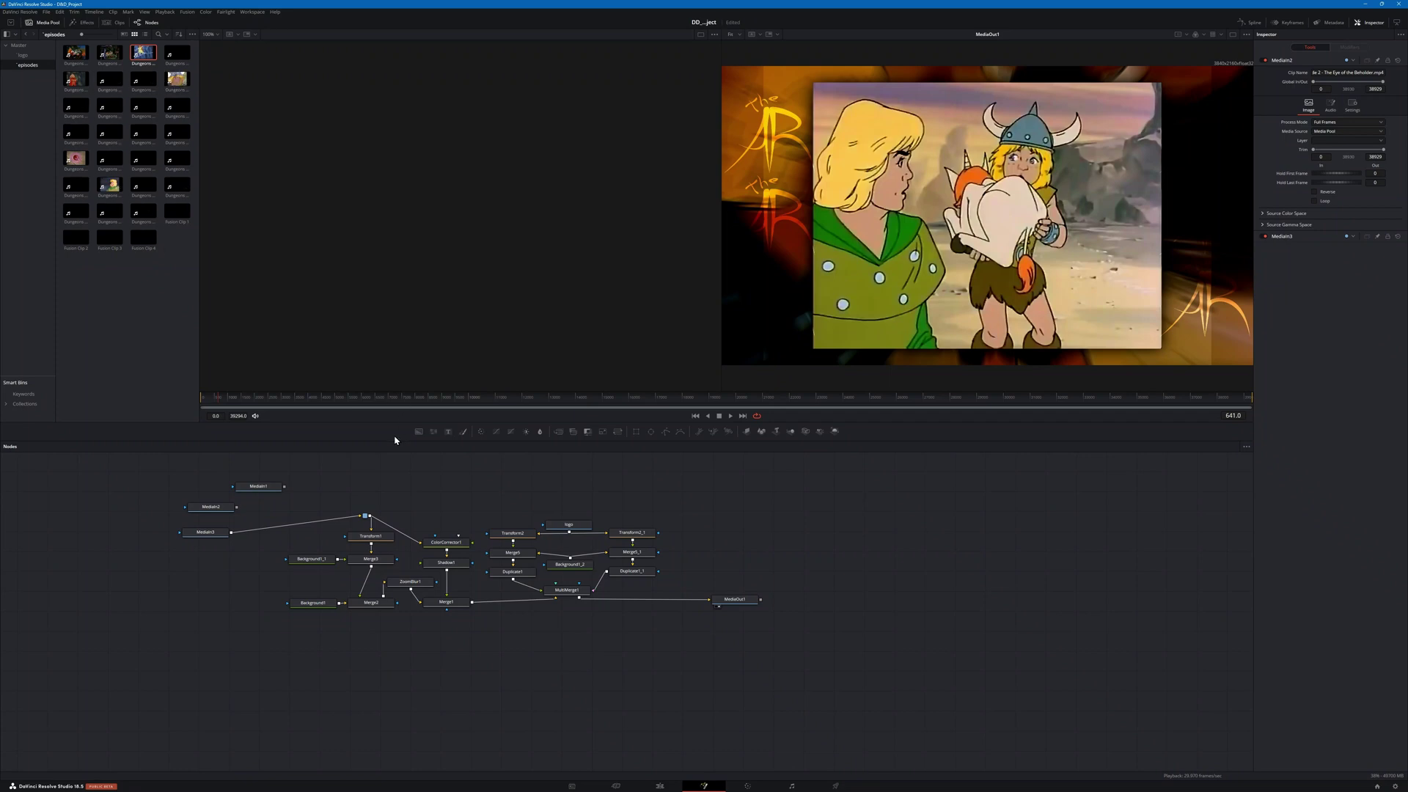
Step: Reconnect MediaIn1 as the node tree's source and delete the MediaIn2 and MediaIn3 nodes
drag(284, 486, 364, 516)
drag(233, 572, 183, 503)
key(Delete)
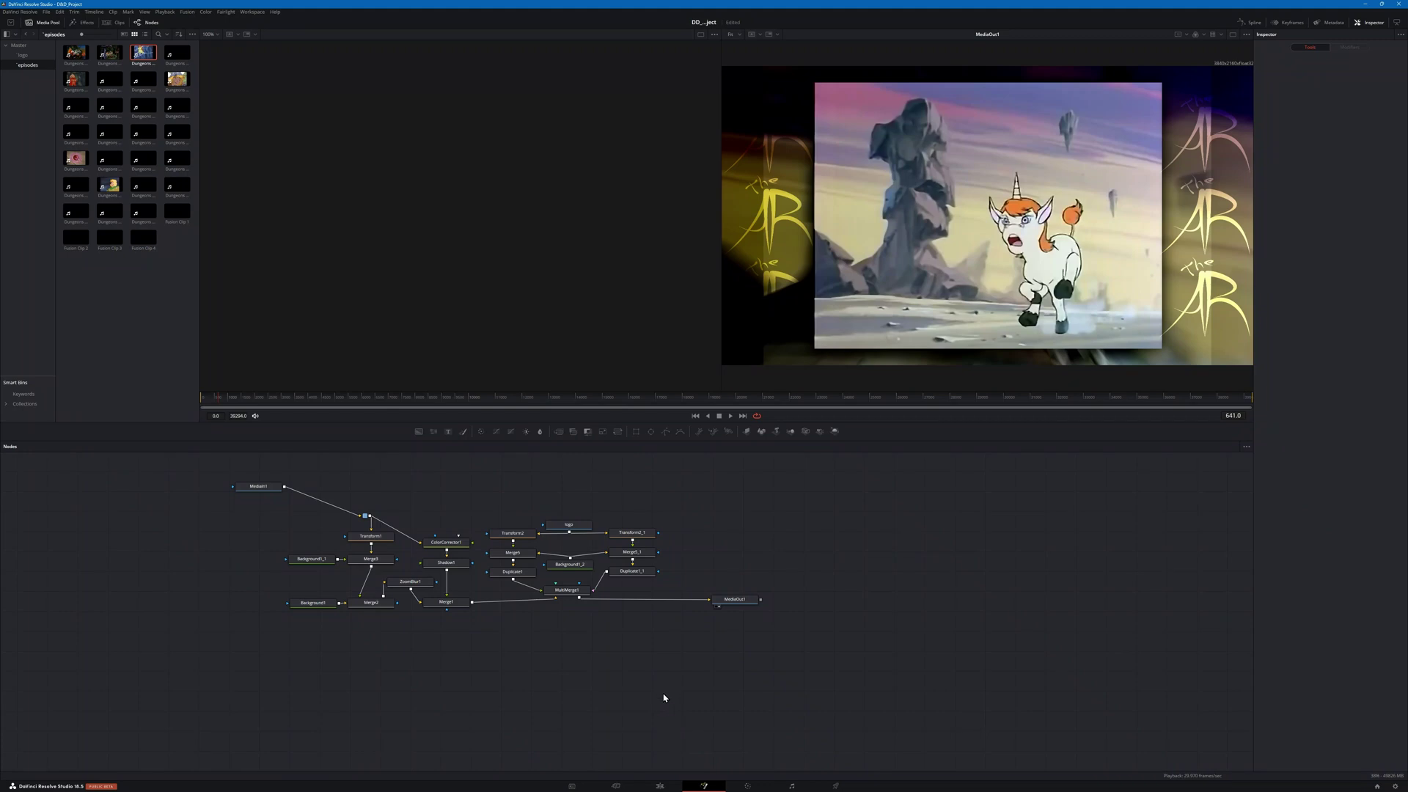
Step: Return to the Edit page and enable the title clip and episode video tracks again
click(659, 785)
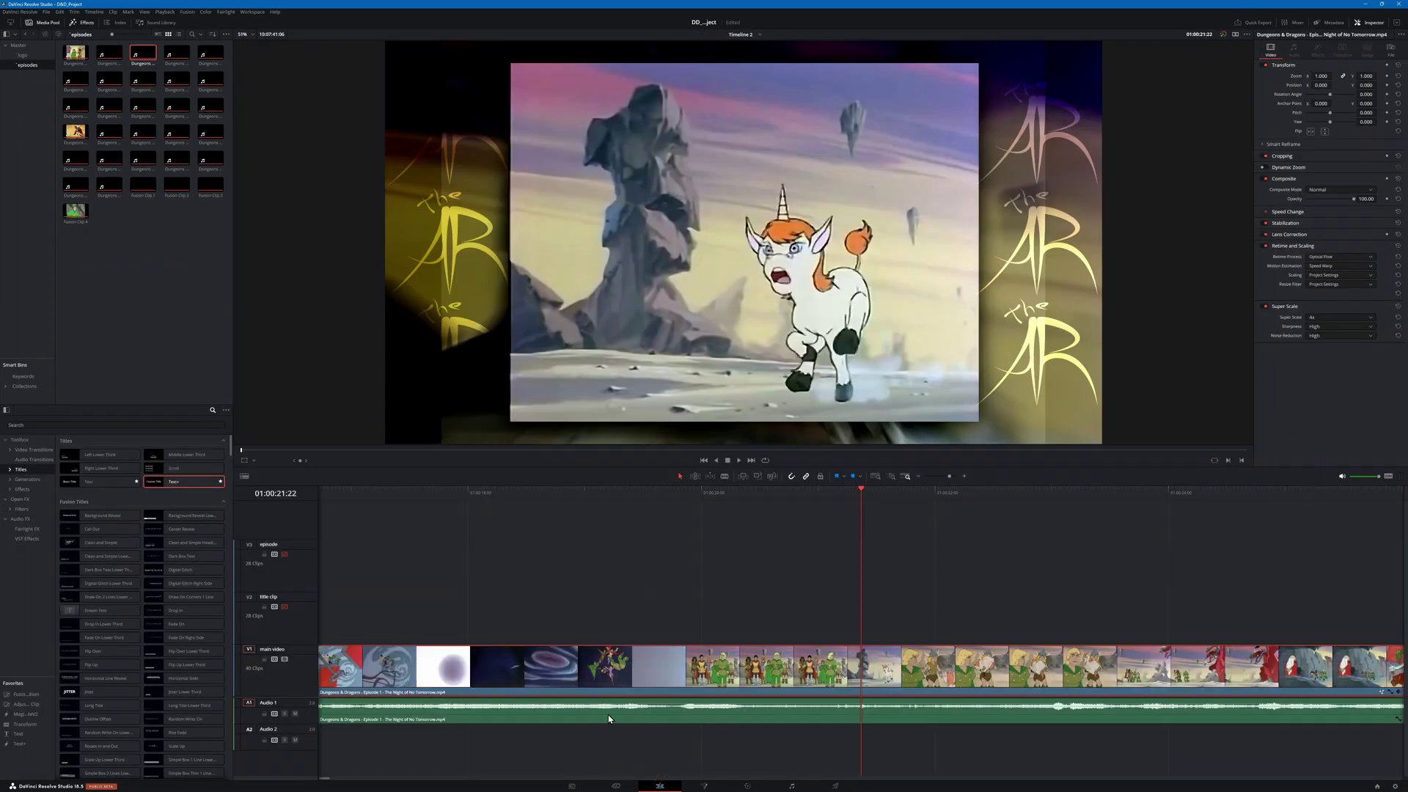
alt+scroll(614, 689, down, 10)
scroll(616, 682, down, 2)
scroll(541, 601, up, 3)
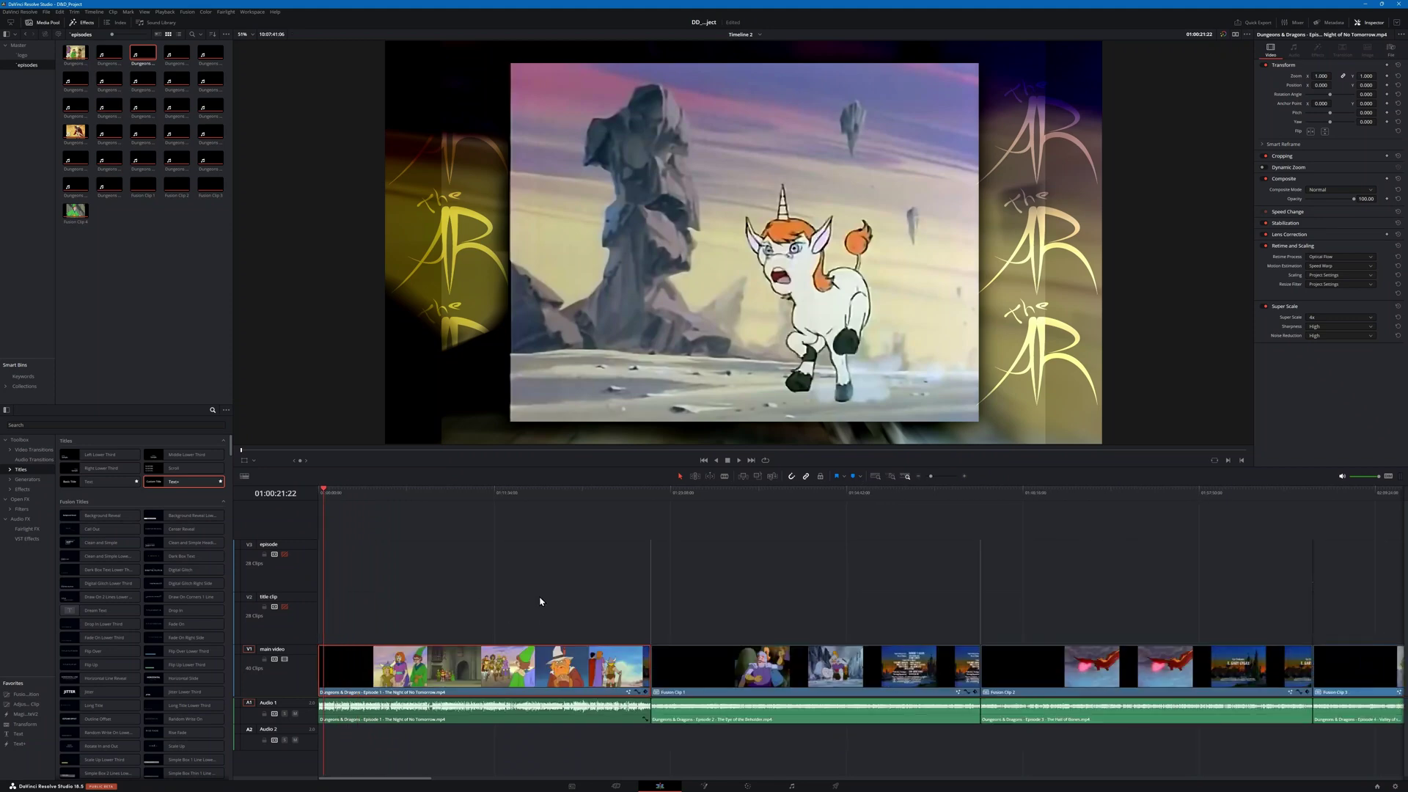
click(285, 606)
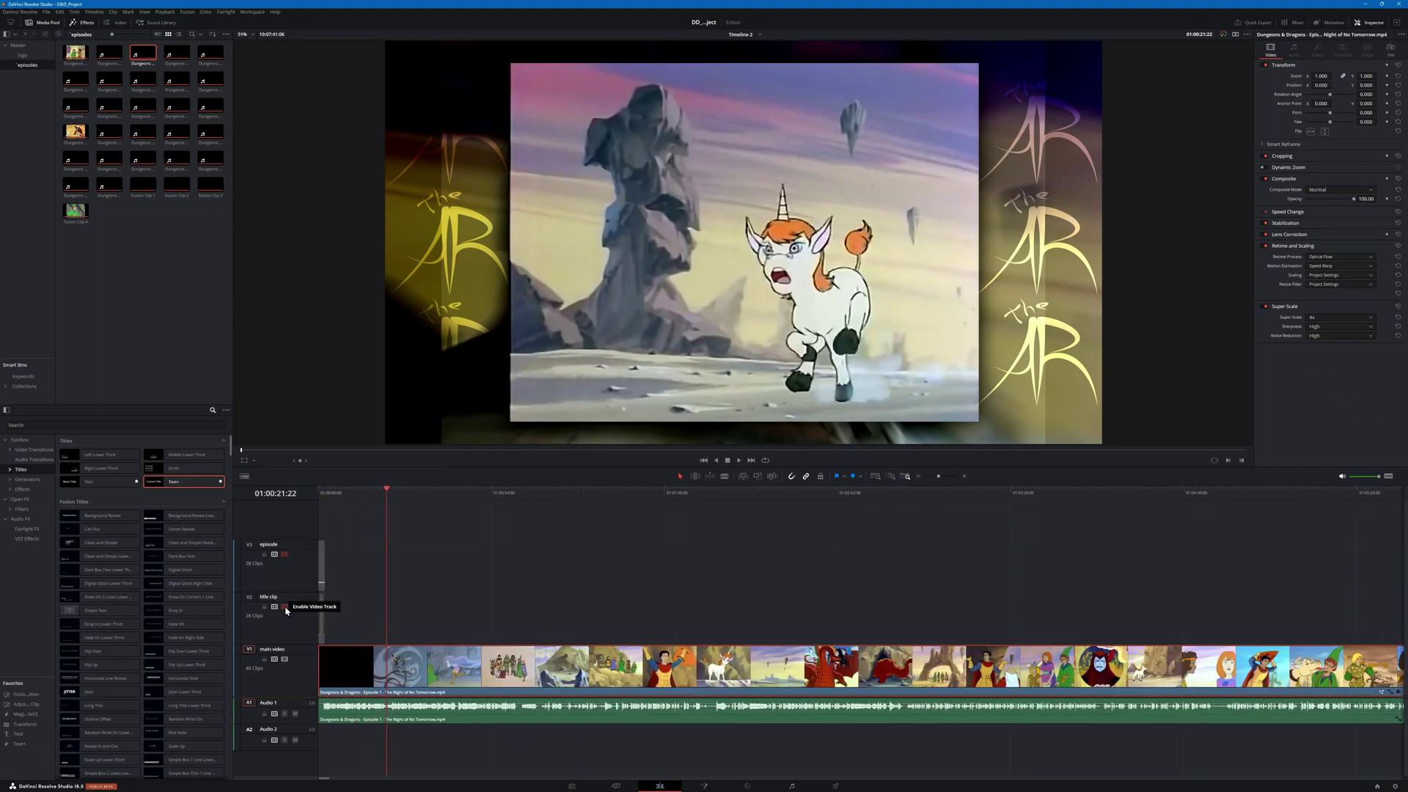
click(285, 554)
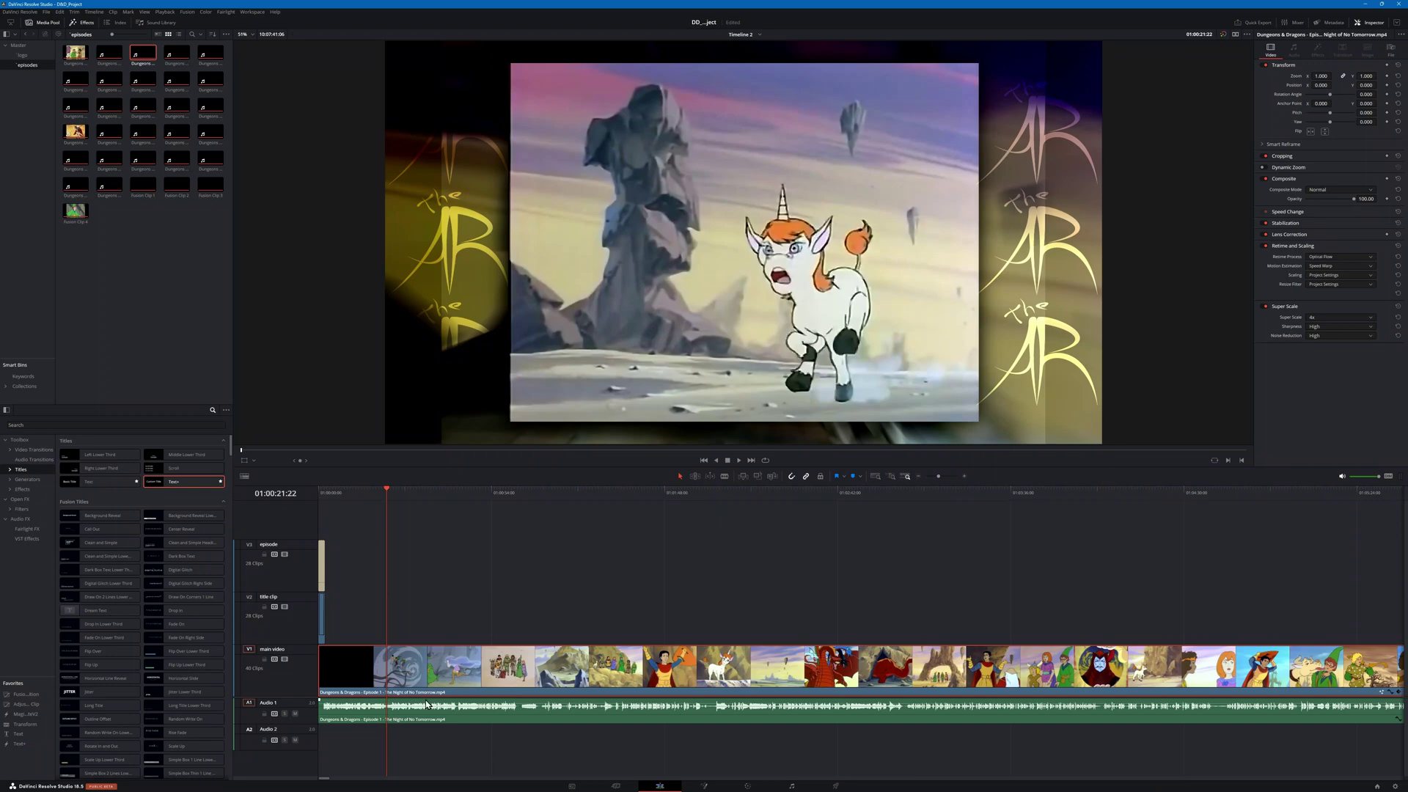
Step: Return the playhead to 01:00:00:00, and move it to the start of Episode 02 to inspect that edit point
key(shift+z)
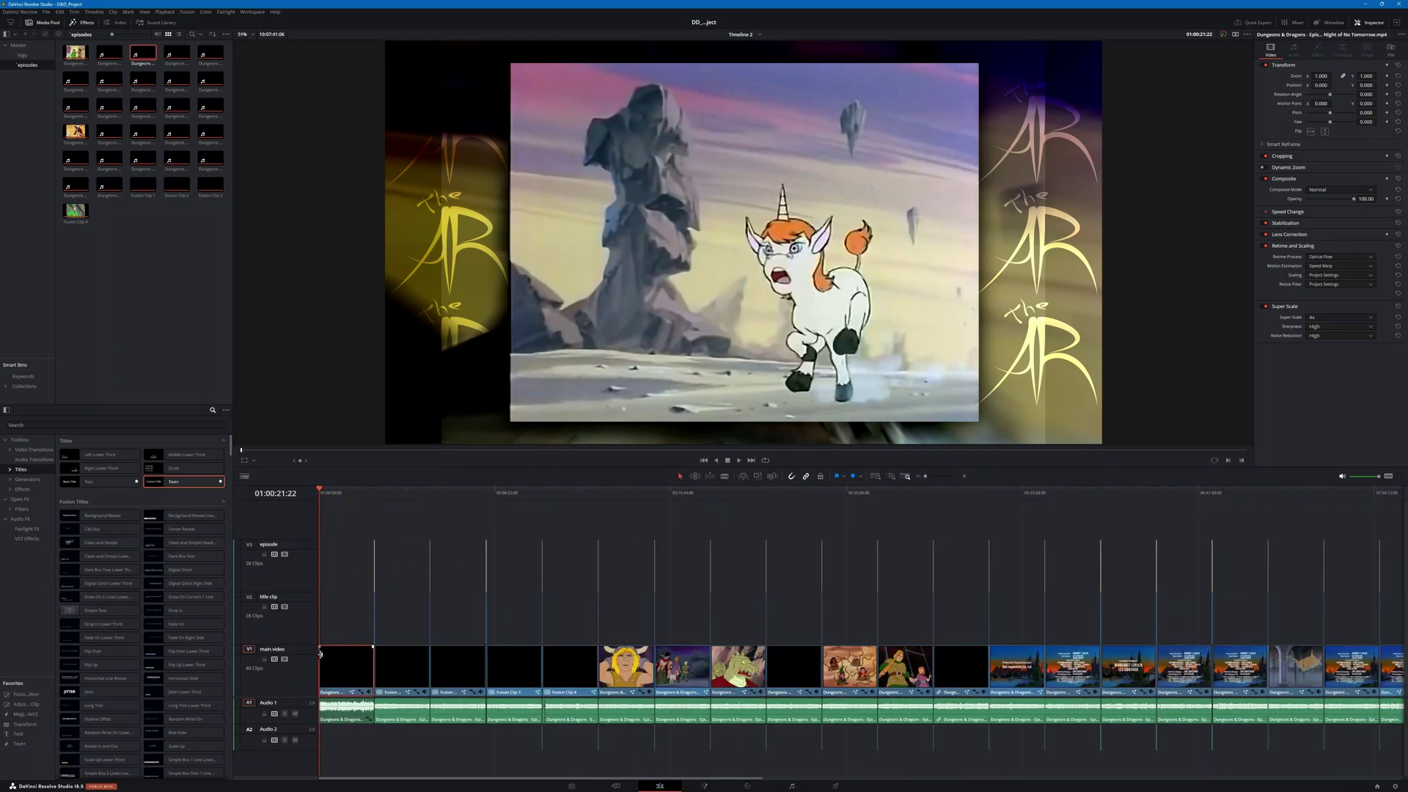
key(shift+z)
click(318, 490)
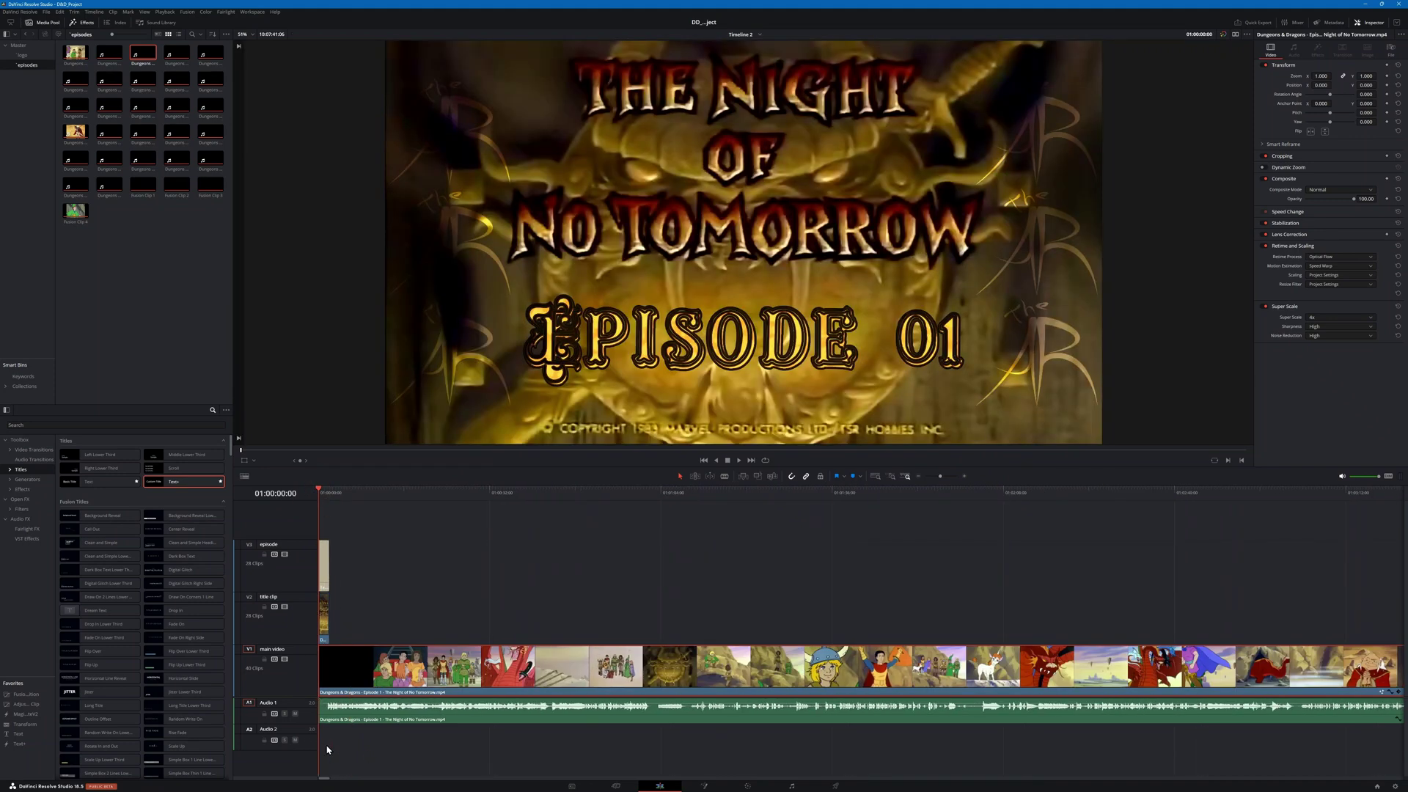
scroll(405, 567, down, 5)
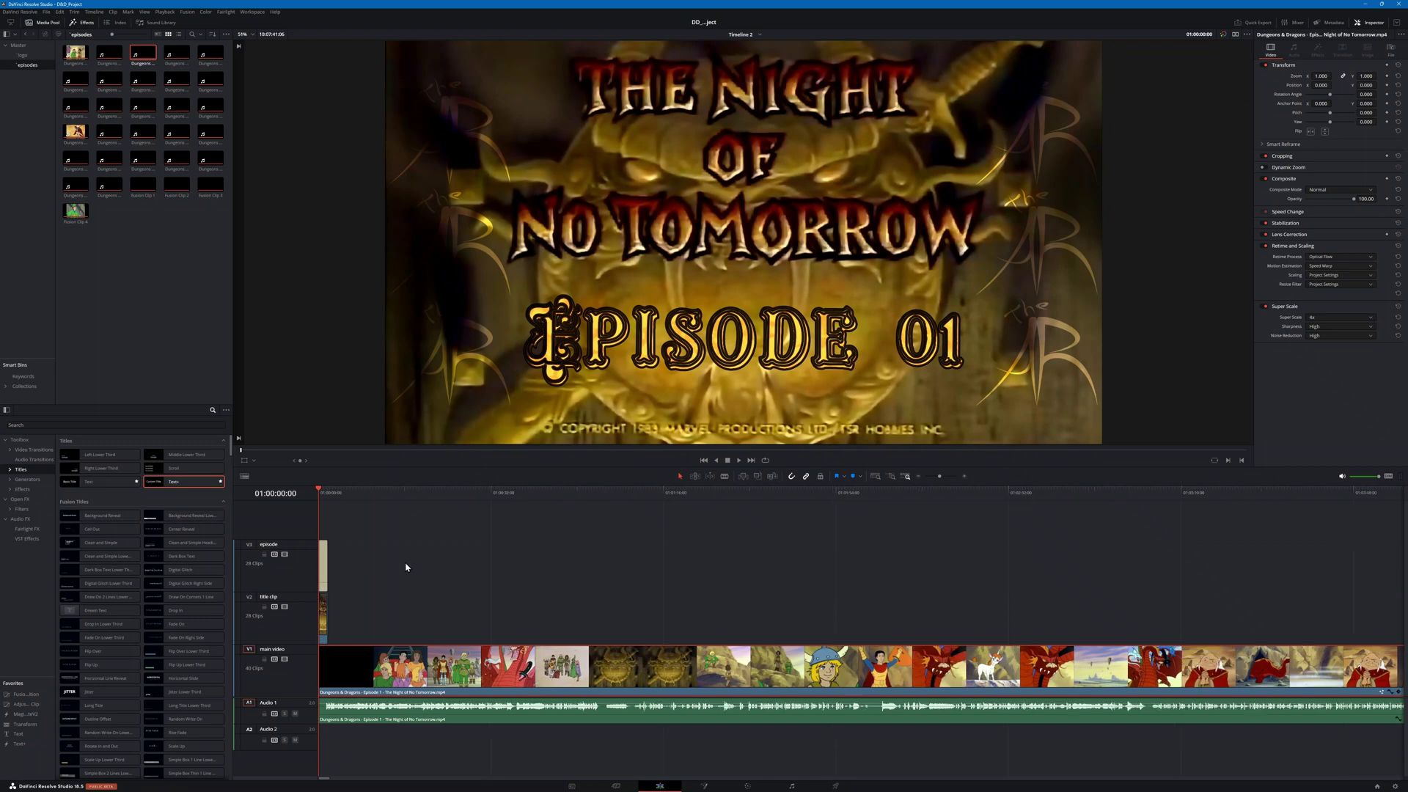
scroll(405, 567, down, 2)
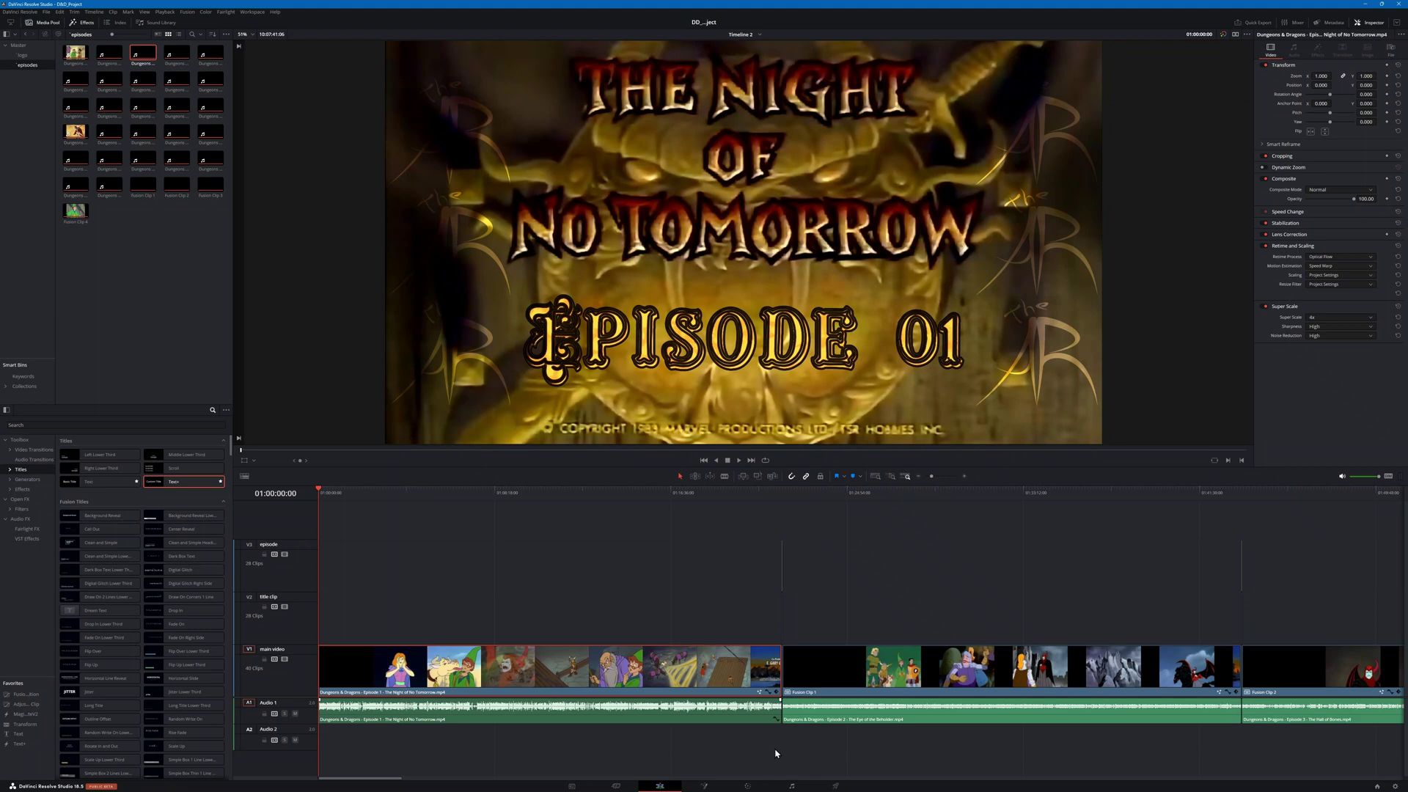
click(782, 493)
scroll(816, 551, up, 5)
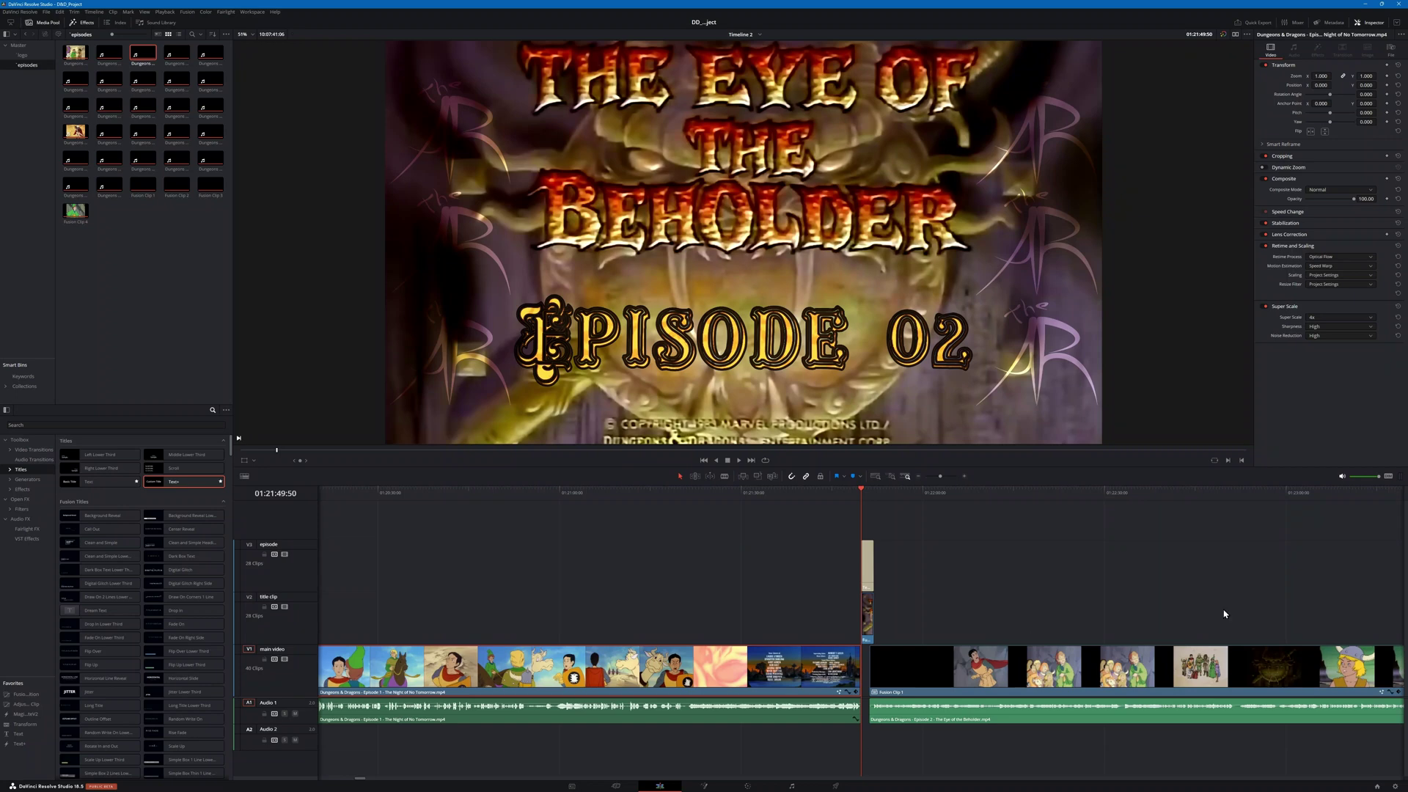
Step: Move the playhead to the start of Episode 05 and examine the Fusion clips and audio around that point
scroll(944, 627, down, 10)
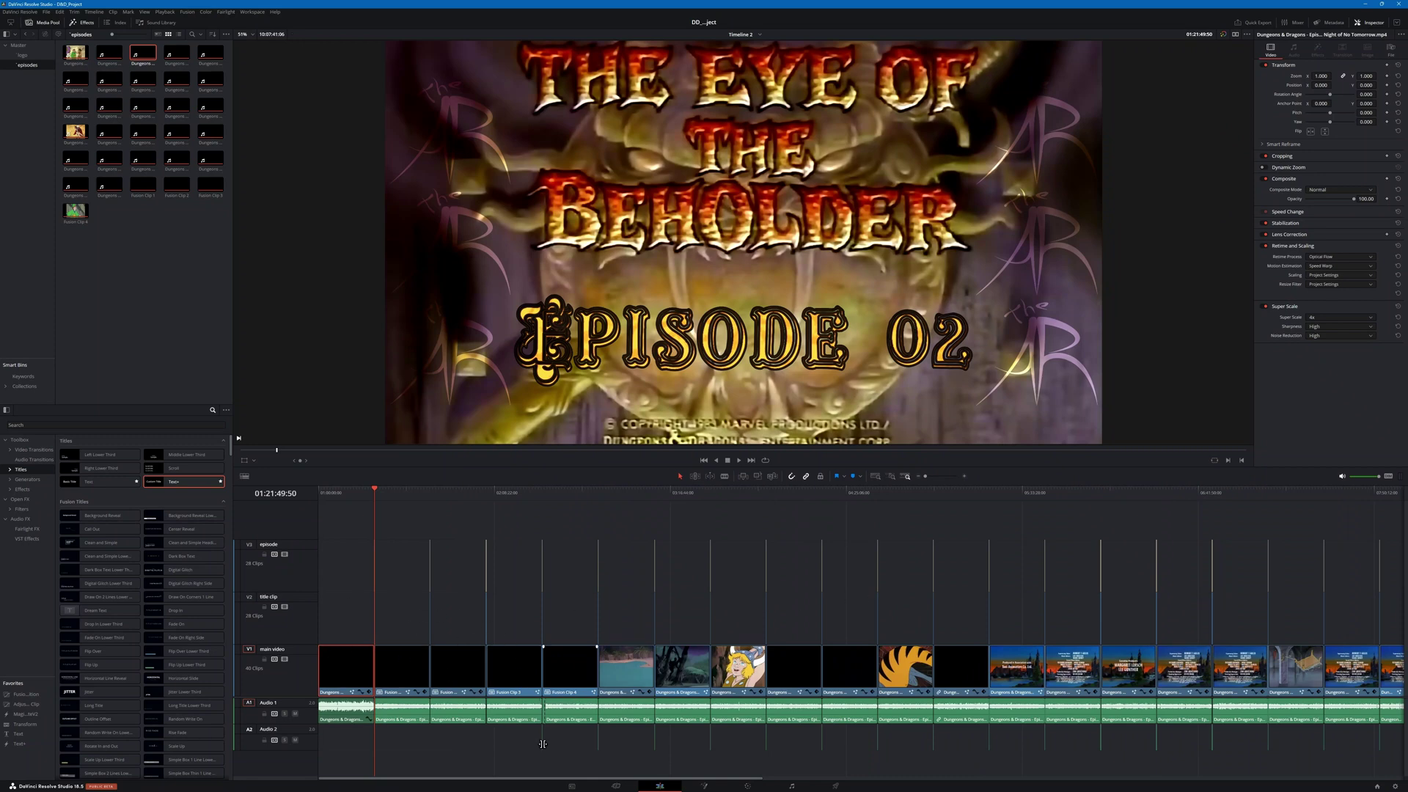
click(540, 494)
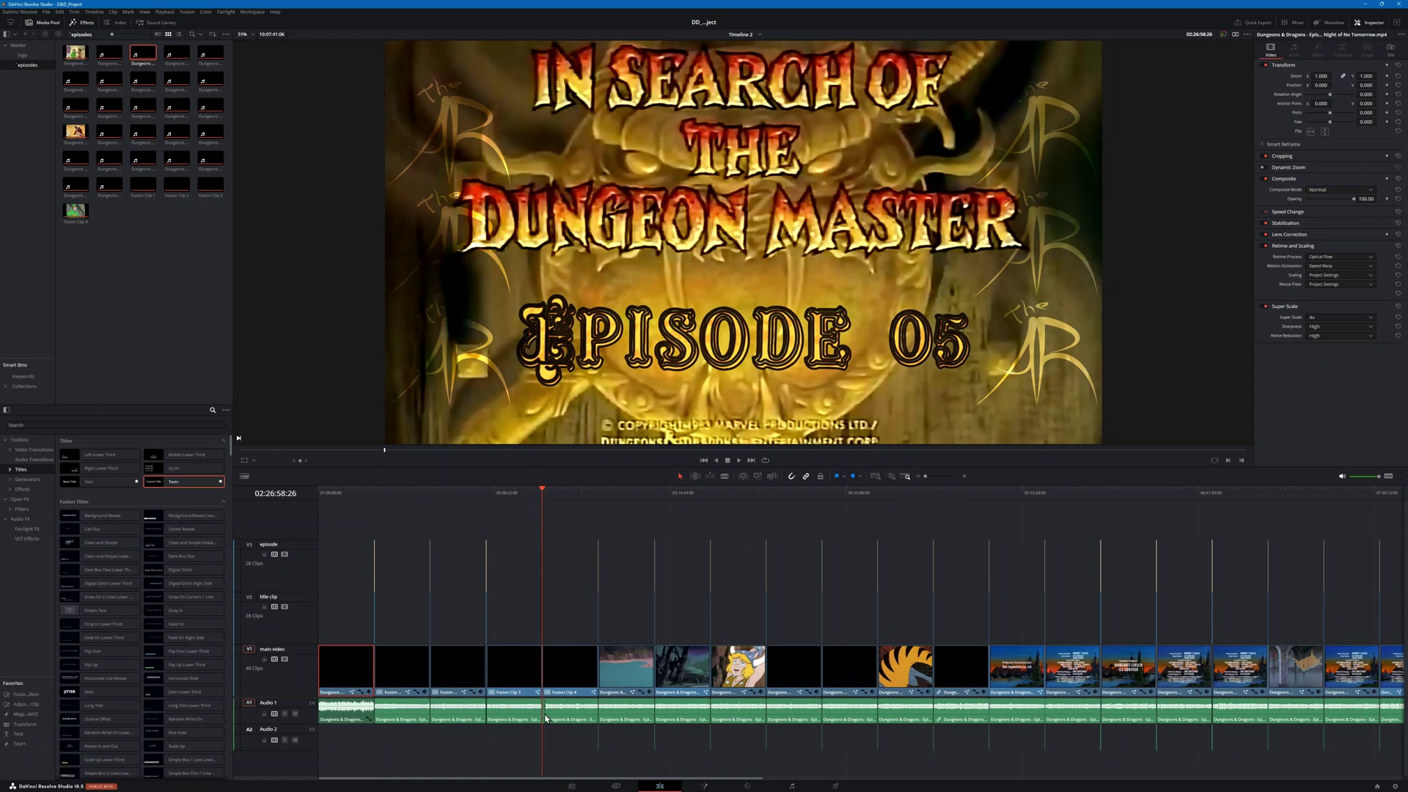
scroll(547, 722, up, 10)
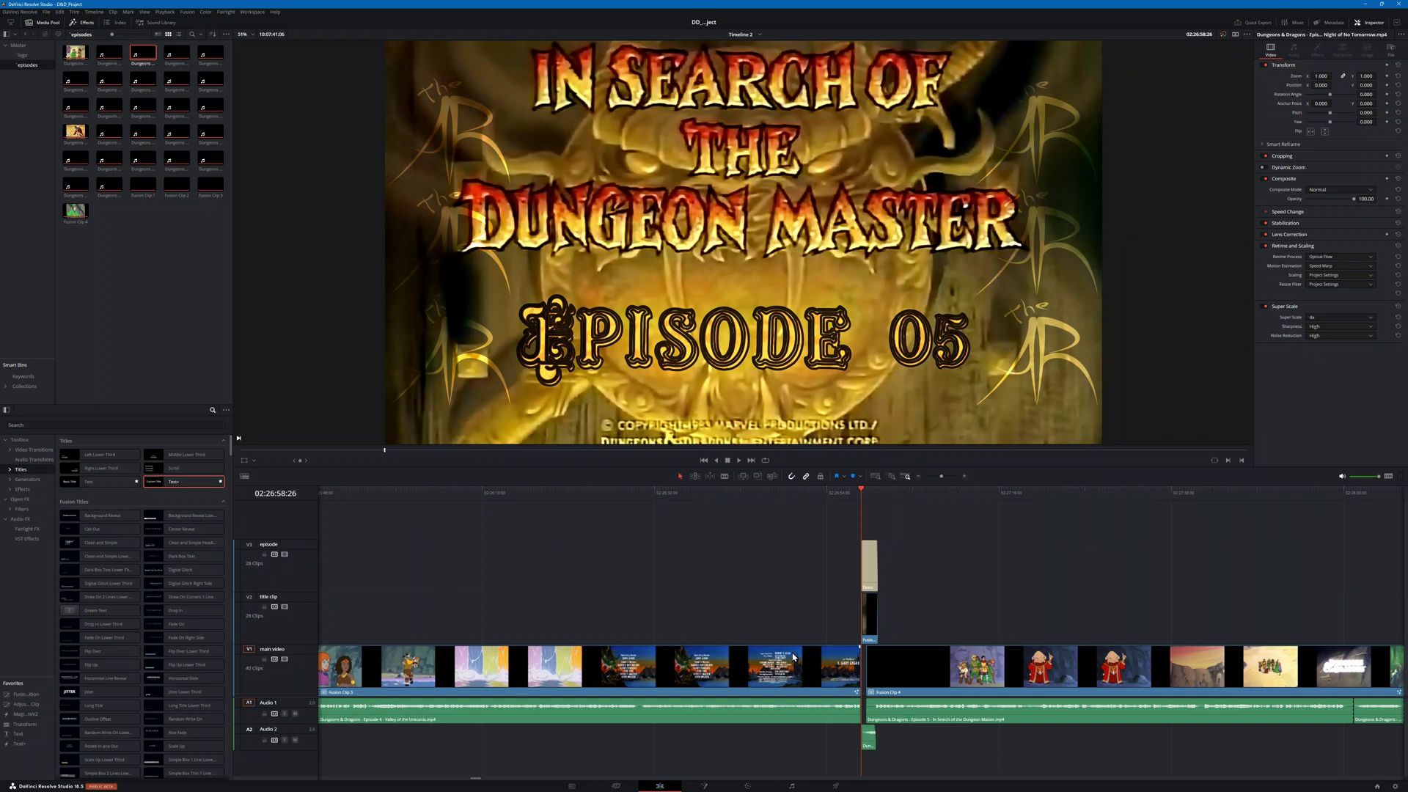
scroll(821, 569, down, 5)
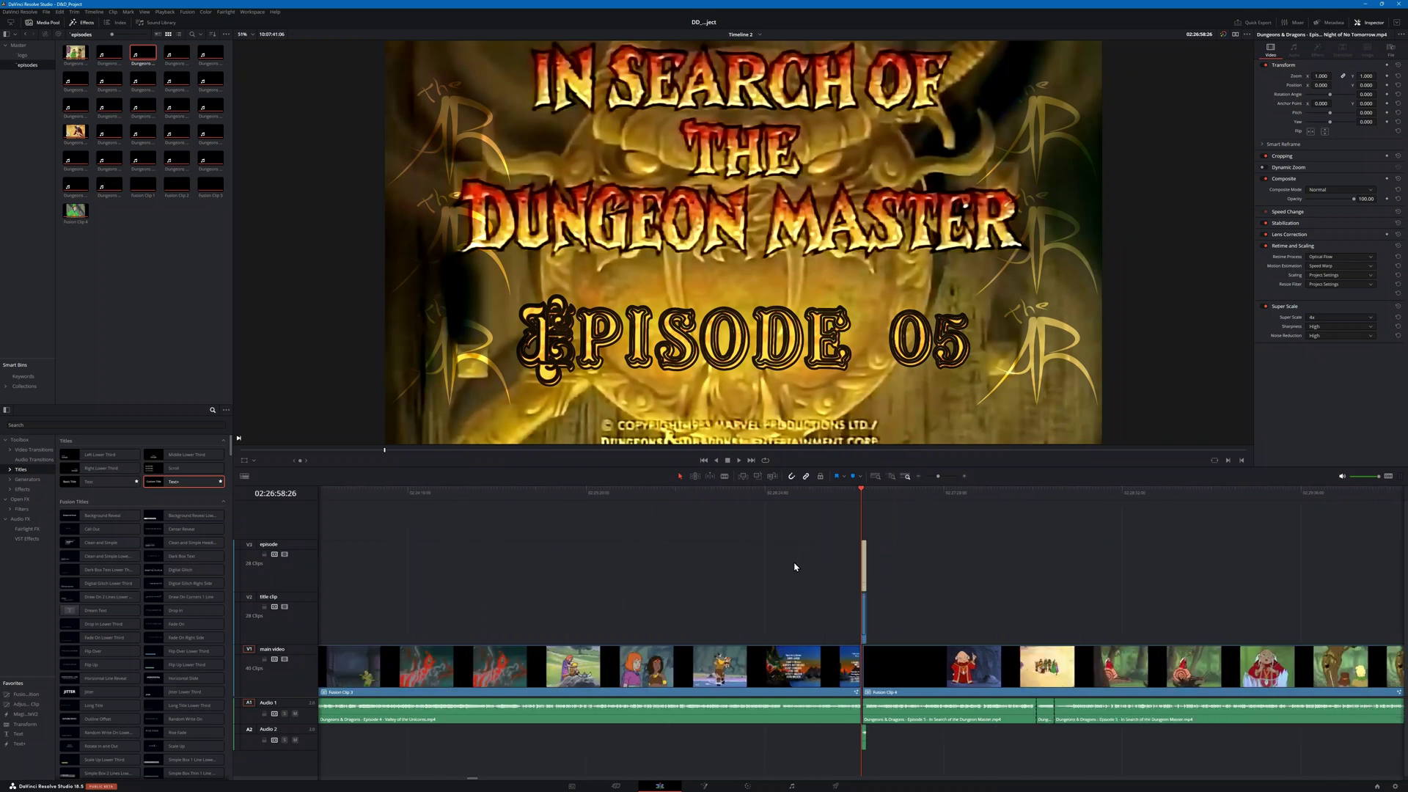
scroll(822, 572, down, 3)
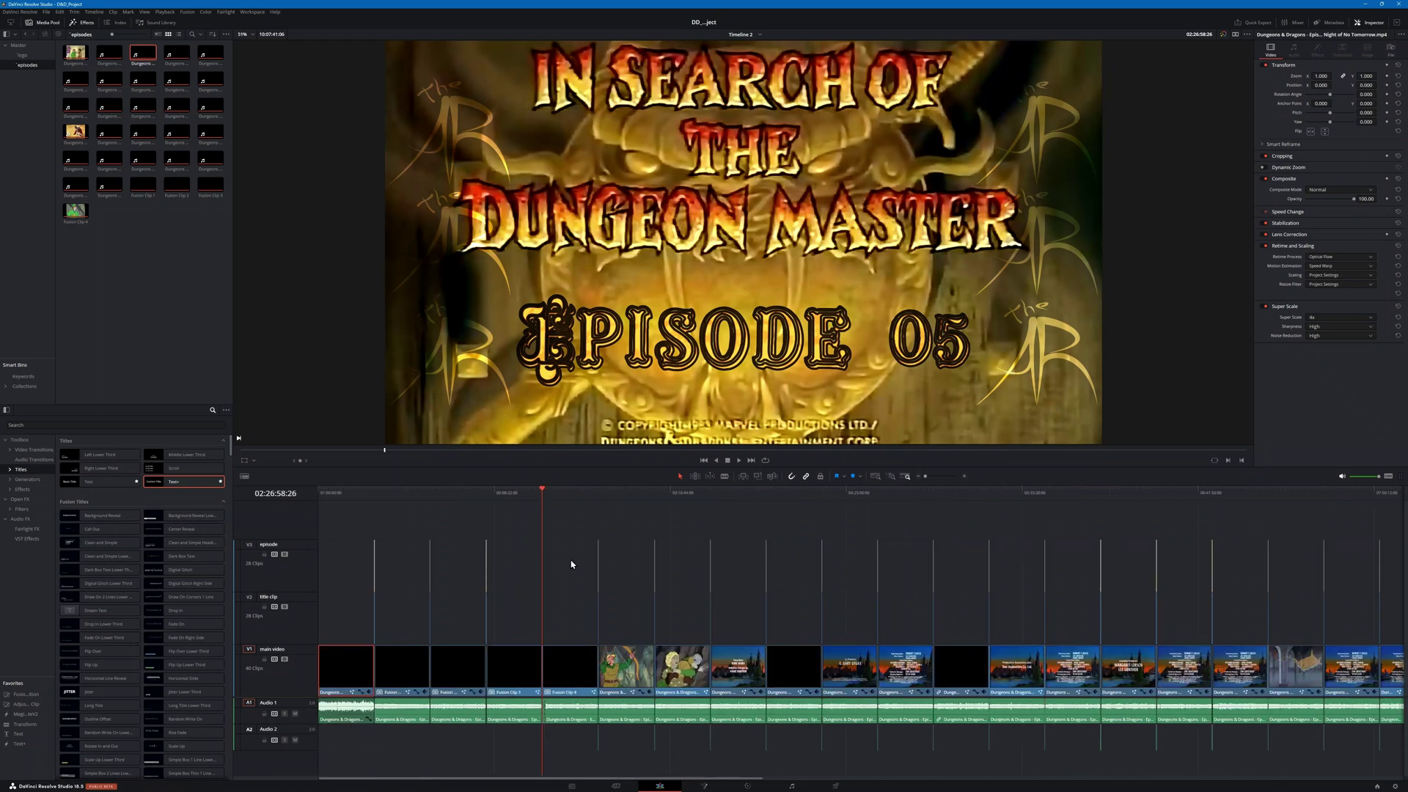
scroll(573, 567, up, 8)
scroll(974, 558, right, 4)
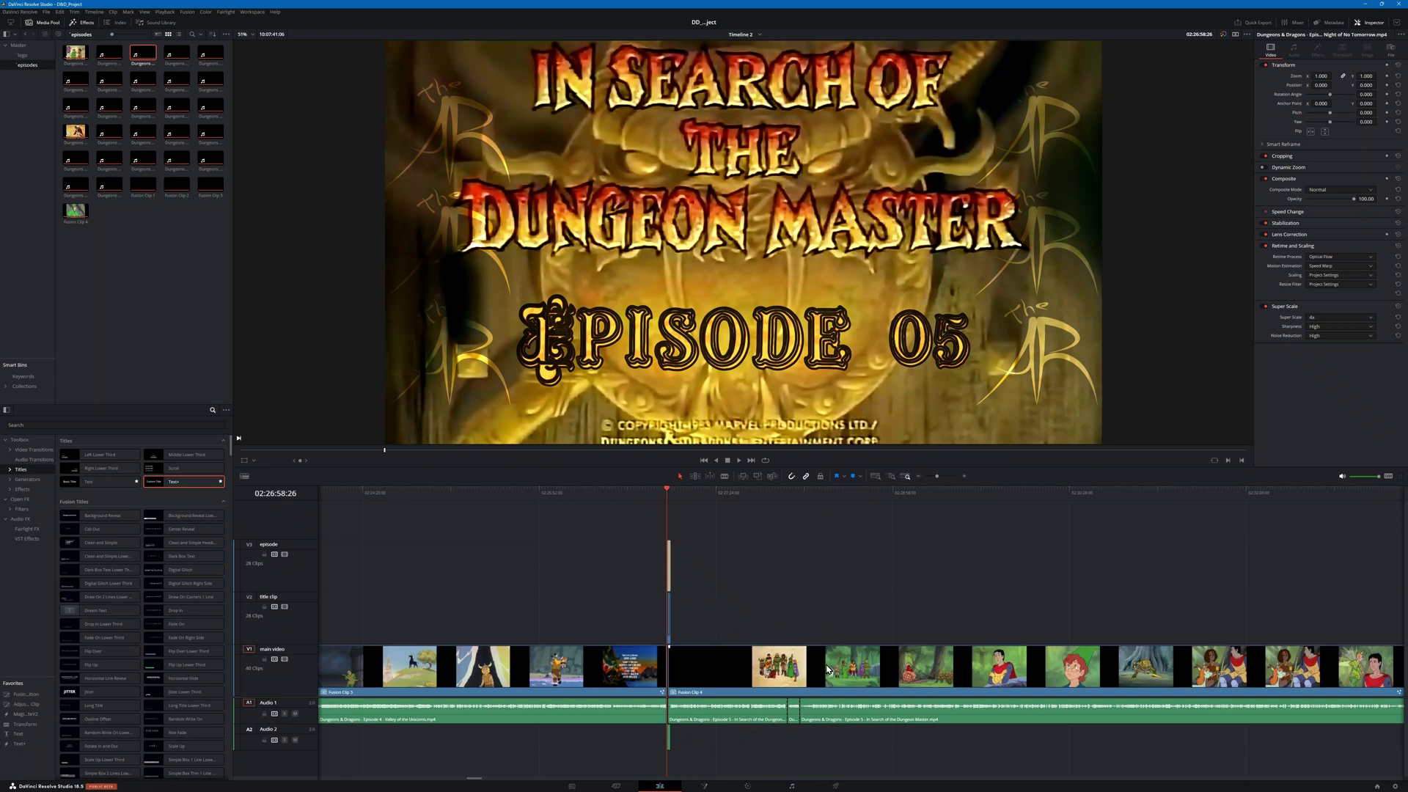
scroll(828, 614, down, 3)
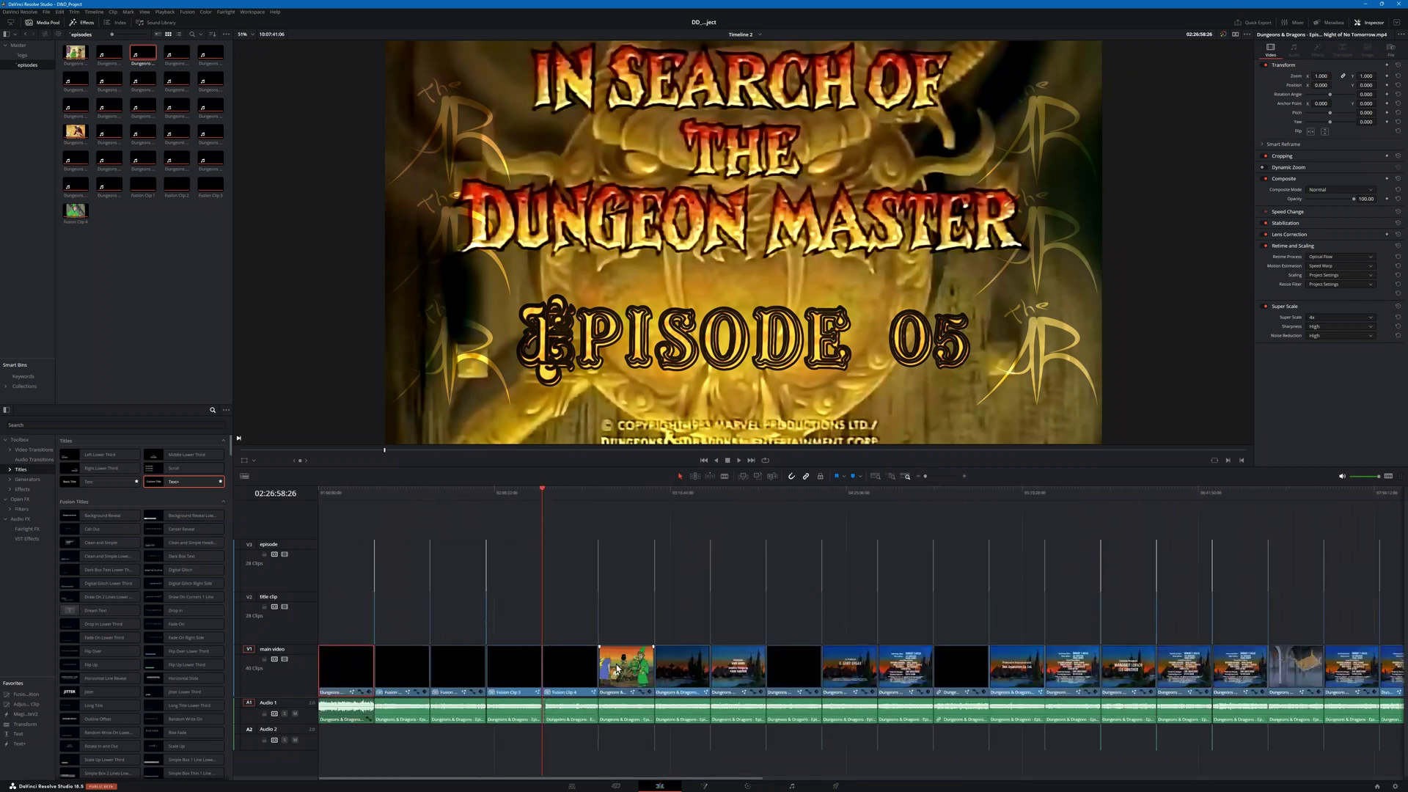
Step: Move the playhead to 02:55:31:37 and select the main clip right after Fusion Clip 4
click(615, 489)
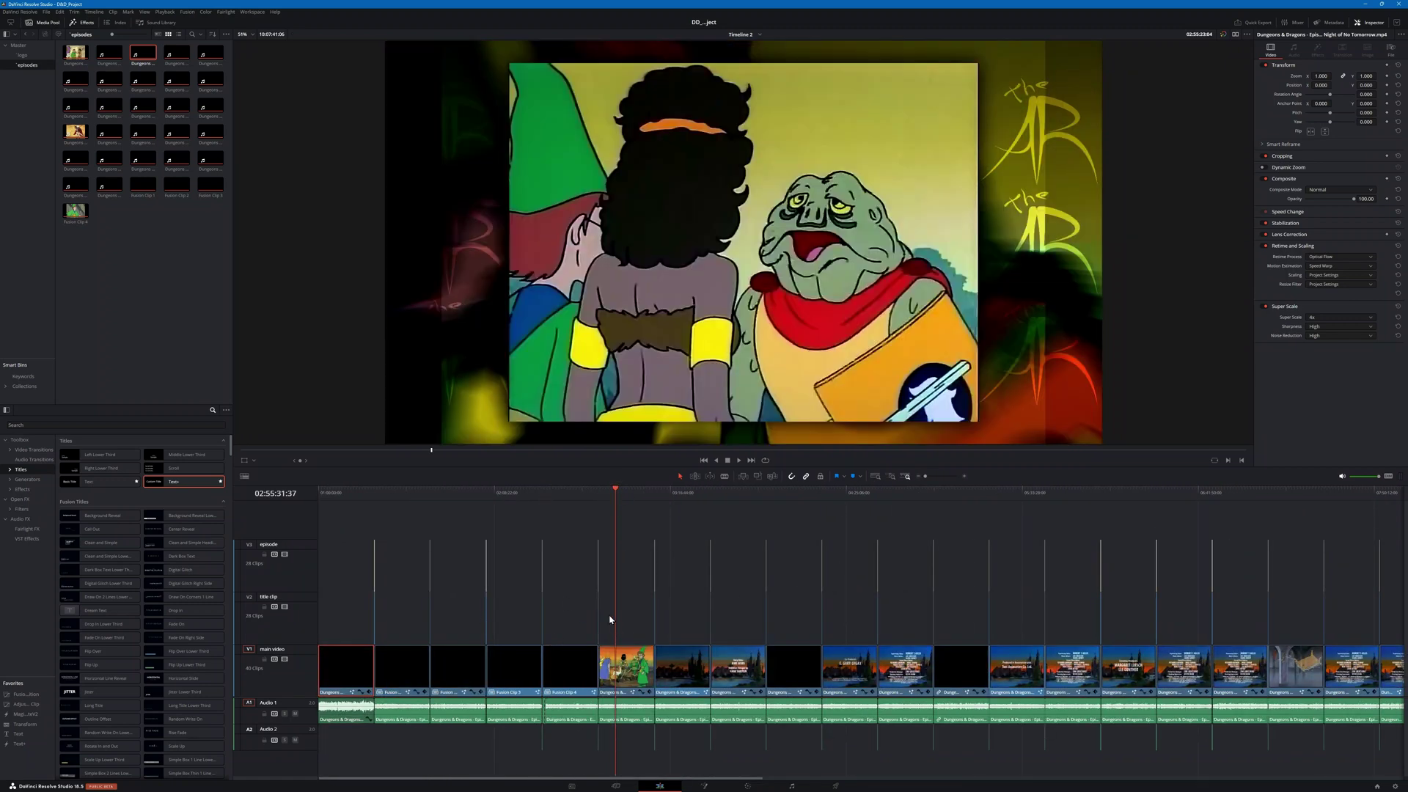
click(626, 681)
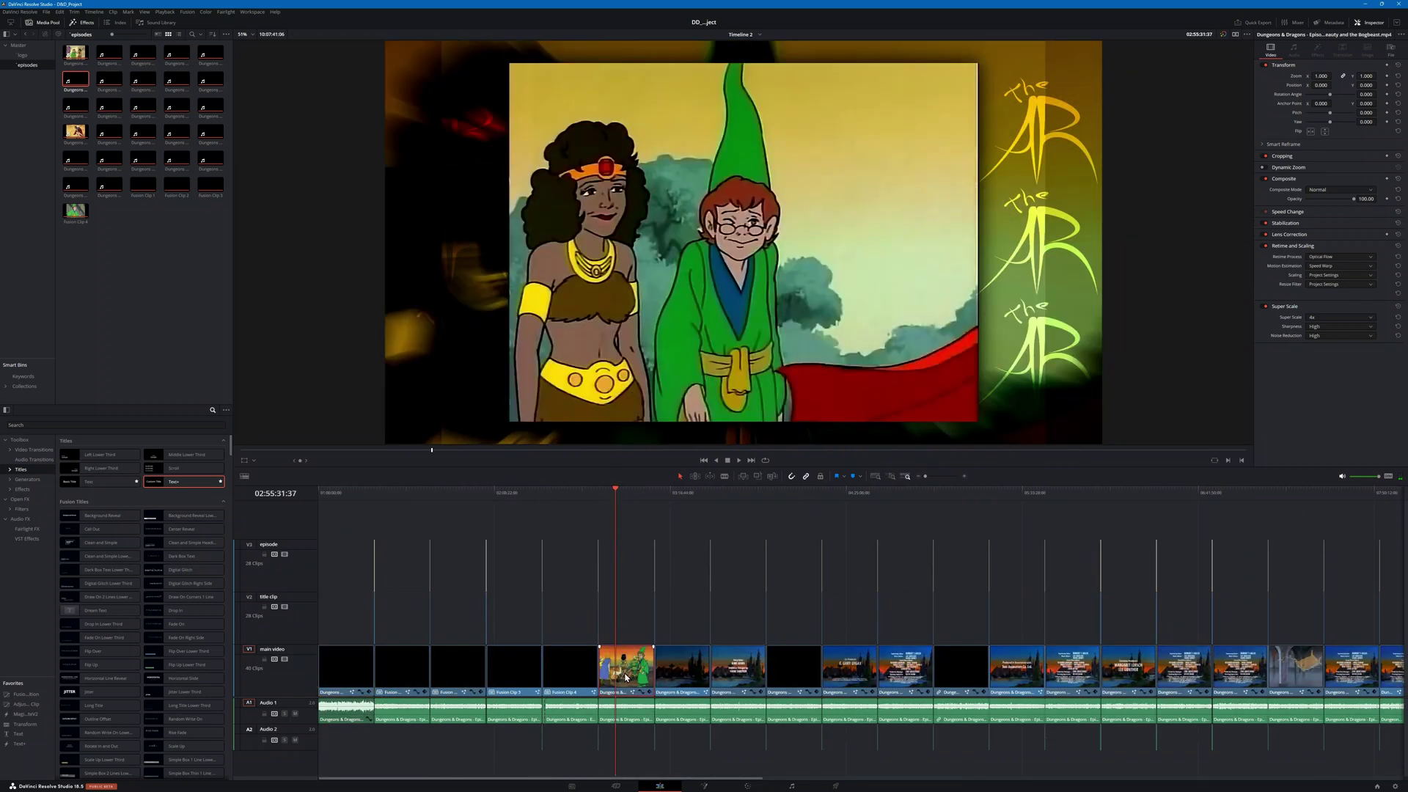
Step: Examine the Fusion node graph of the main clip right after Fusion Clip 4, and return to the Edit page
click(706, 786)
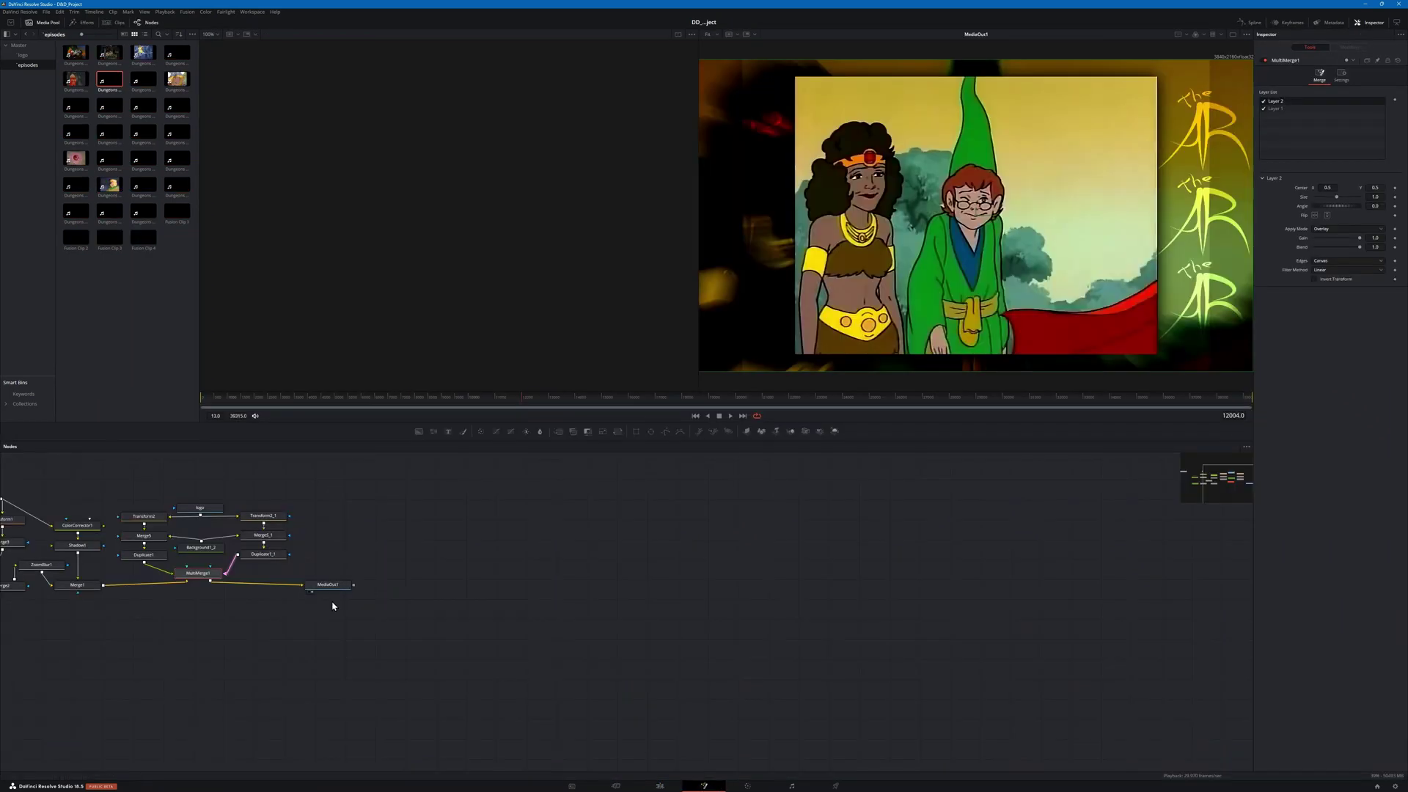
drag(332, 605, 565, 651)
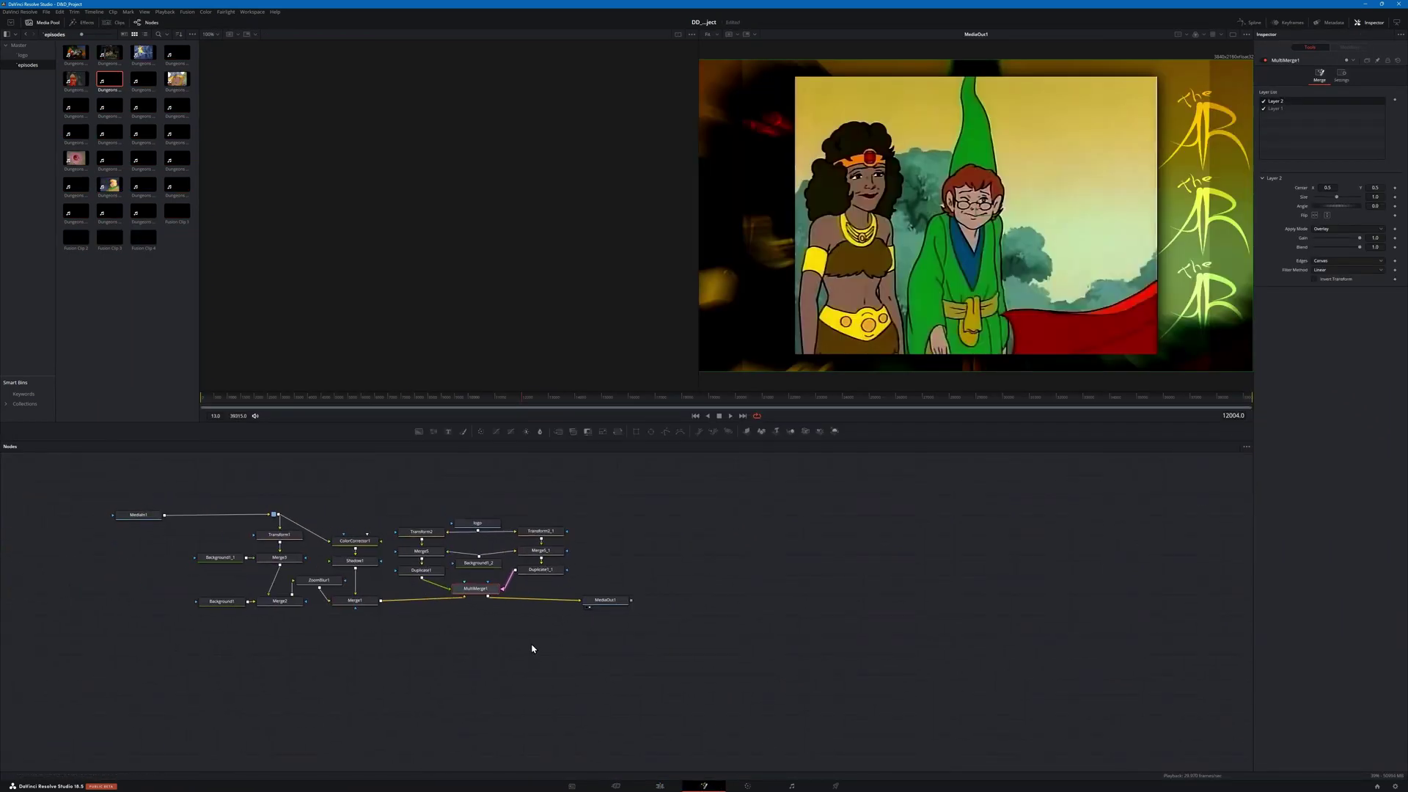
click(660, 786)
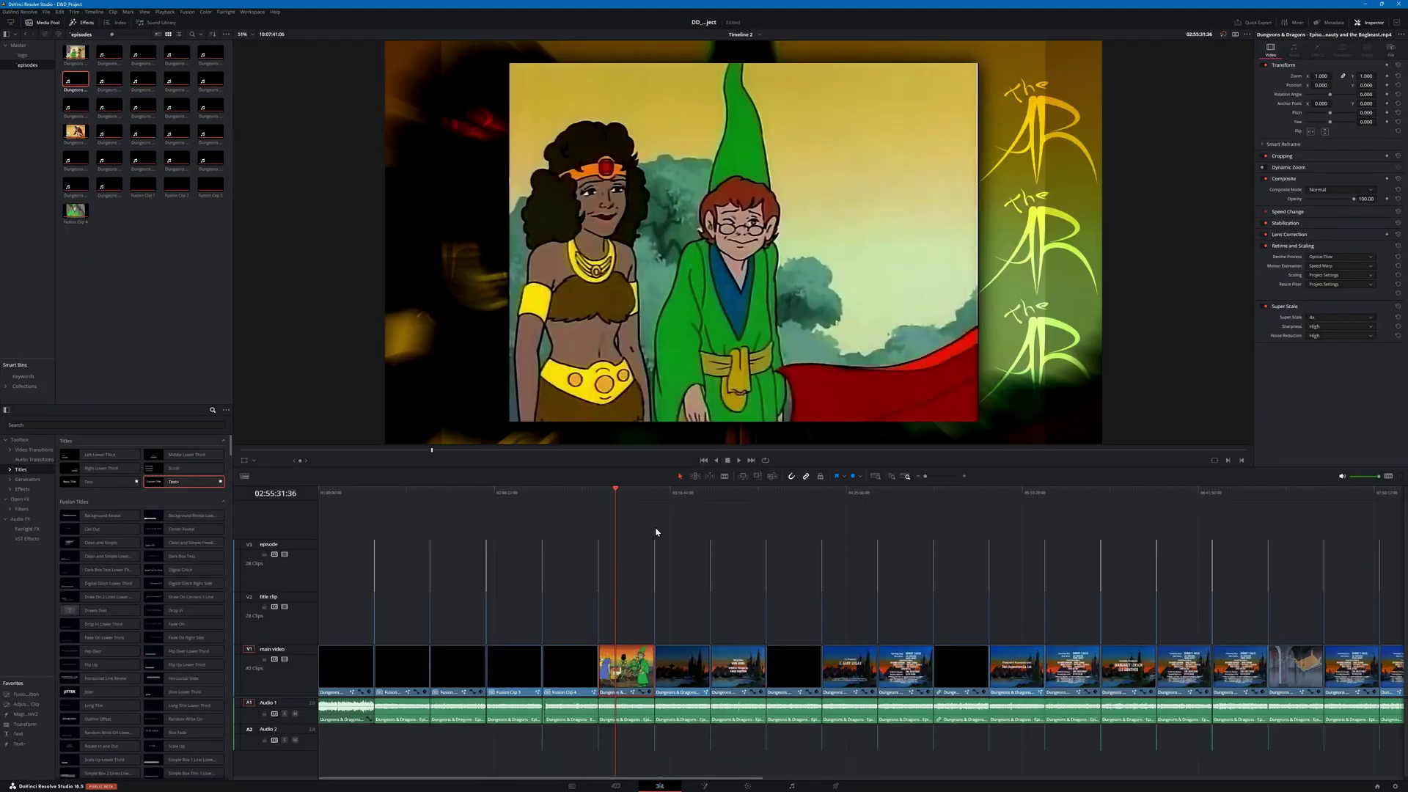
Step: Move the playhead to 03:18:10:35, examine that main clip's Fusion node graph, and return to the Edit page
click(674, 493)
click(704, 786)
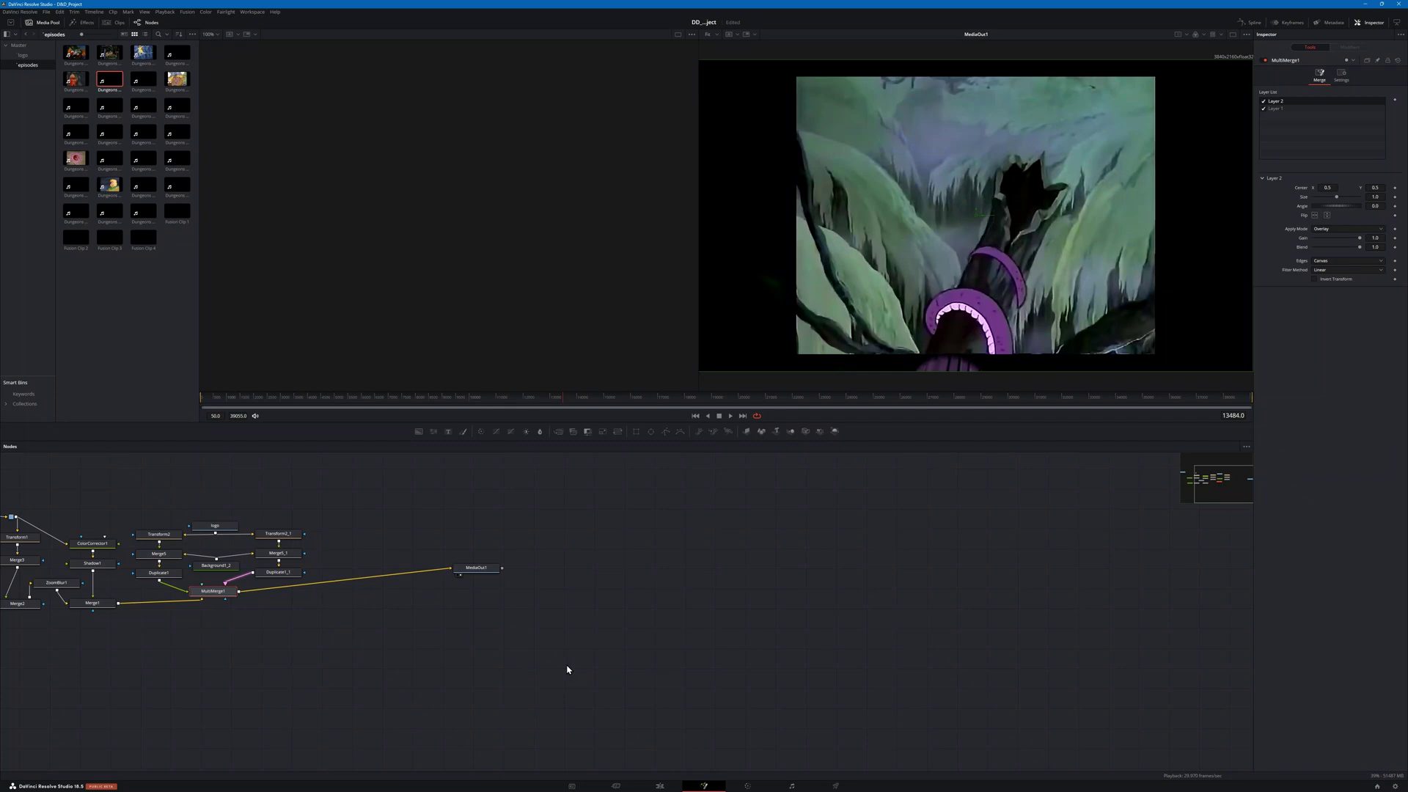
click(307, 649)
drag(388, 648, 599, 674)
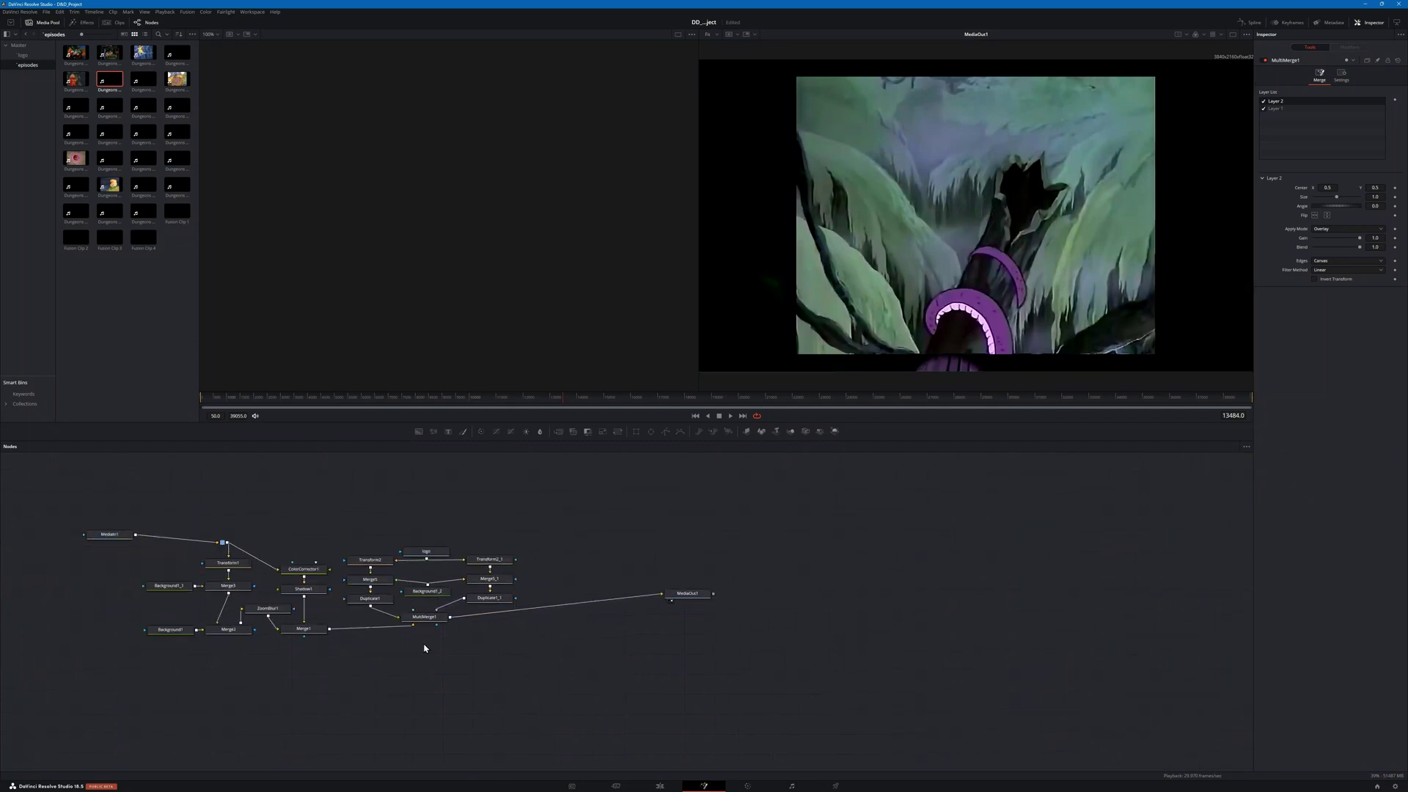
click(660, 786)
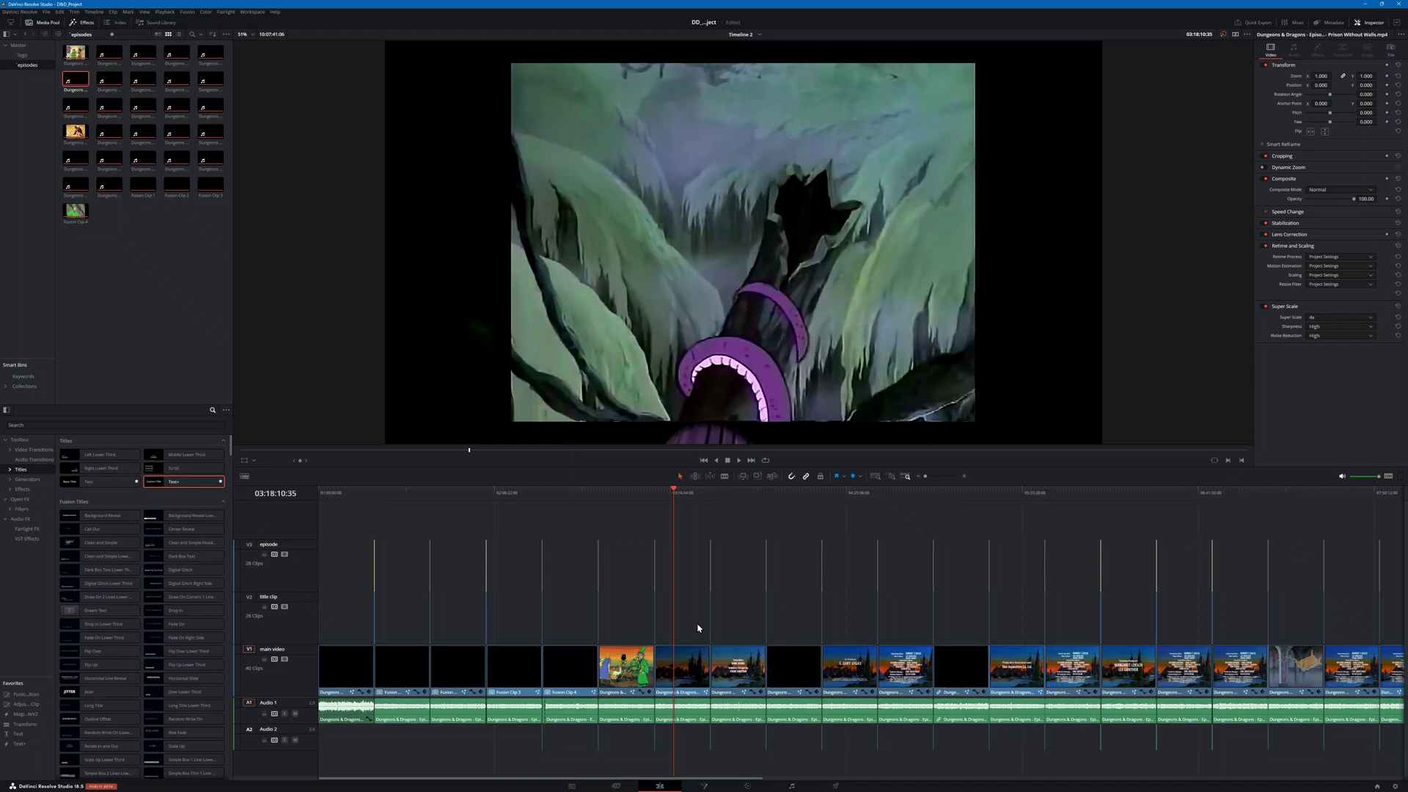
Step: Move the playhead to 03:40:32:27 in Episode 8 and examine its Fusion nodes, including the ColorCorrector1 settings, before returning to the Edit page
drag(624, 500, 687, 499)
click(684, 500)
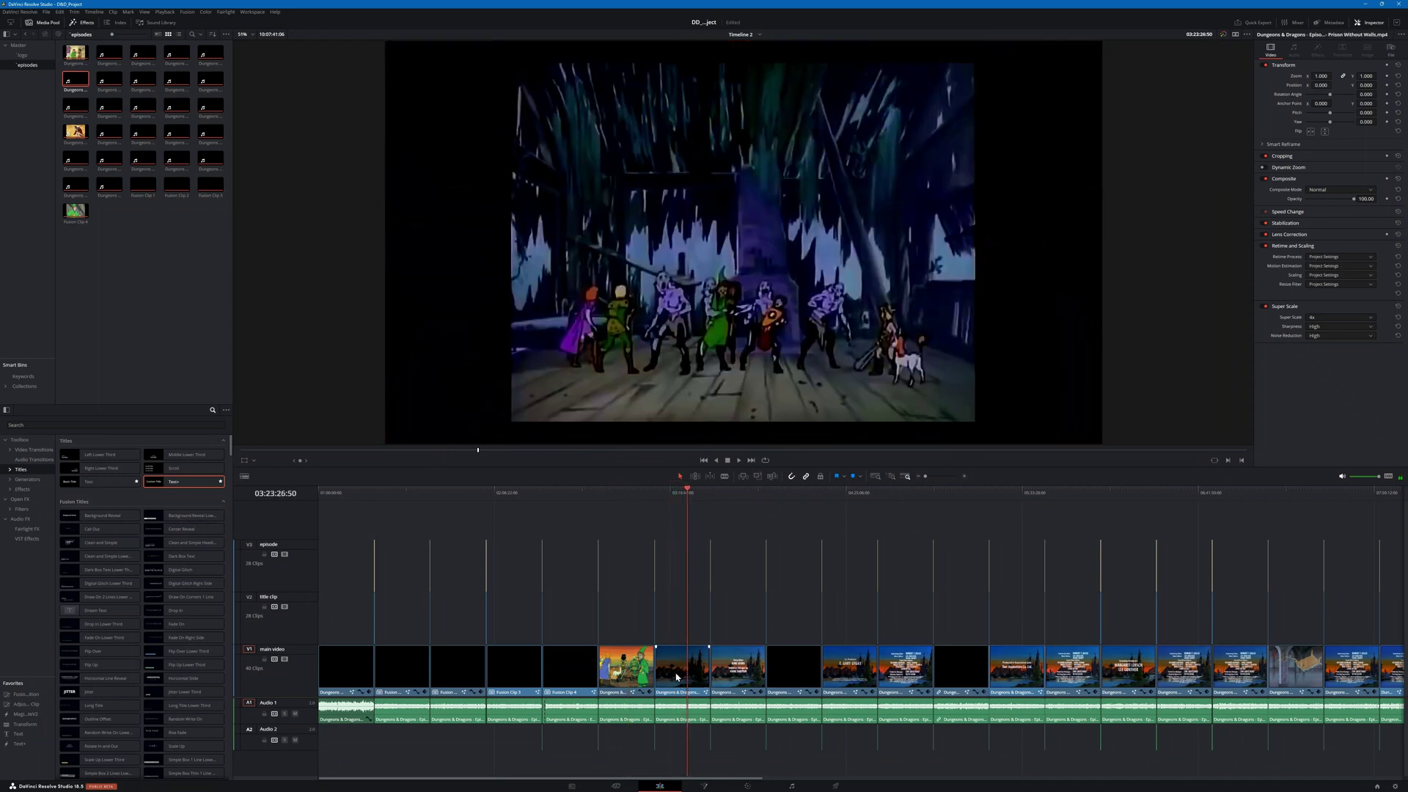
click(731, 500)
click(704, 785)
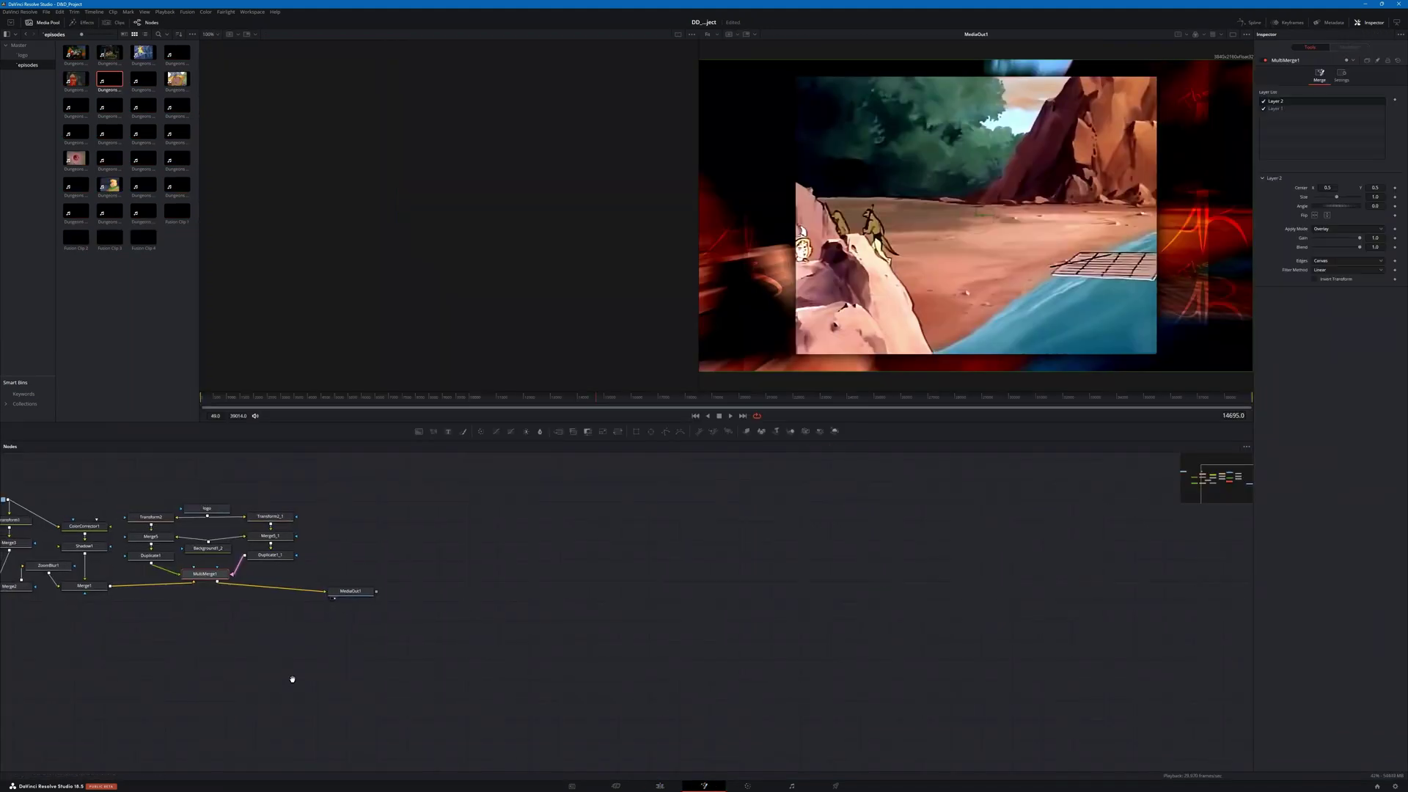
drag(245, 679, 673, 670)
click(512, 543)
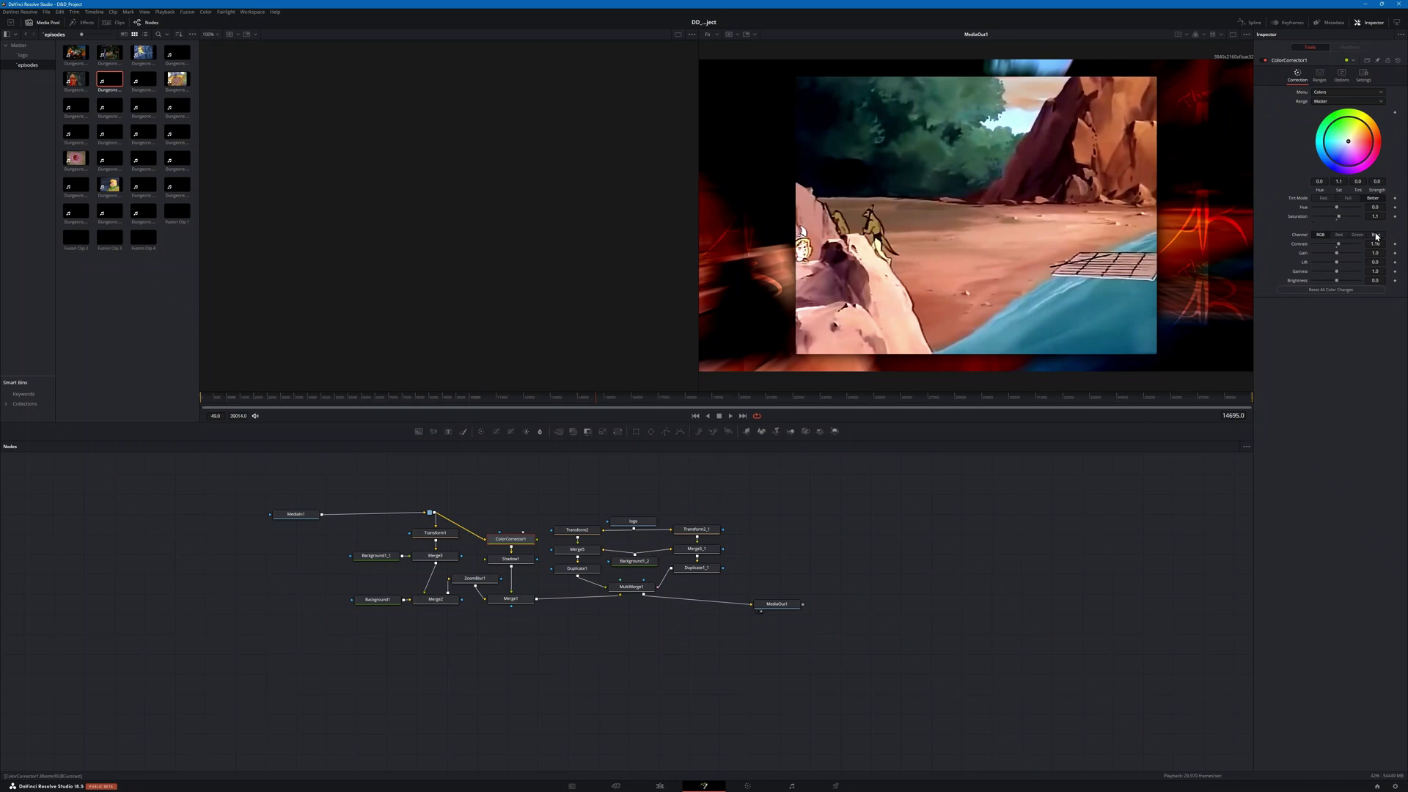
click(660, 785)
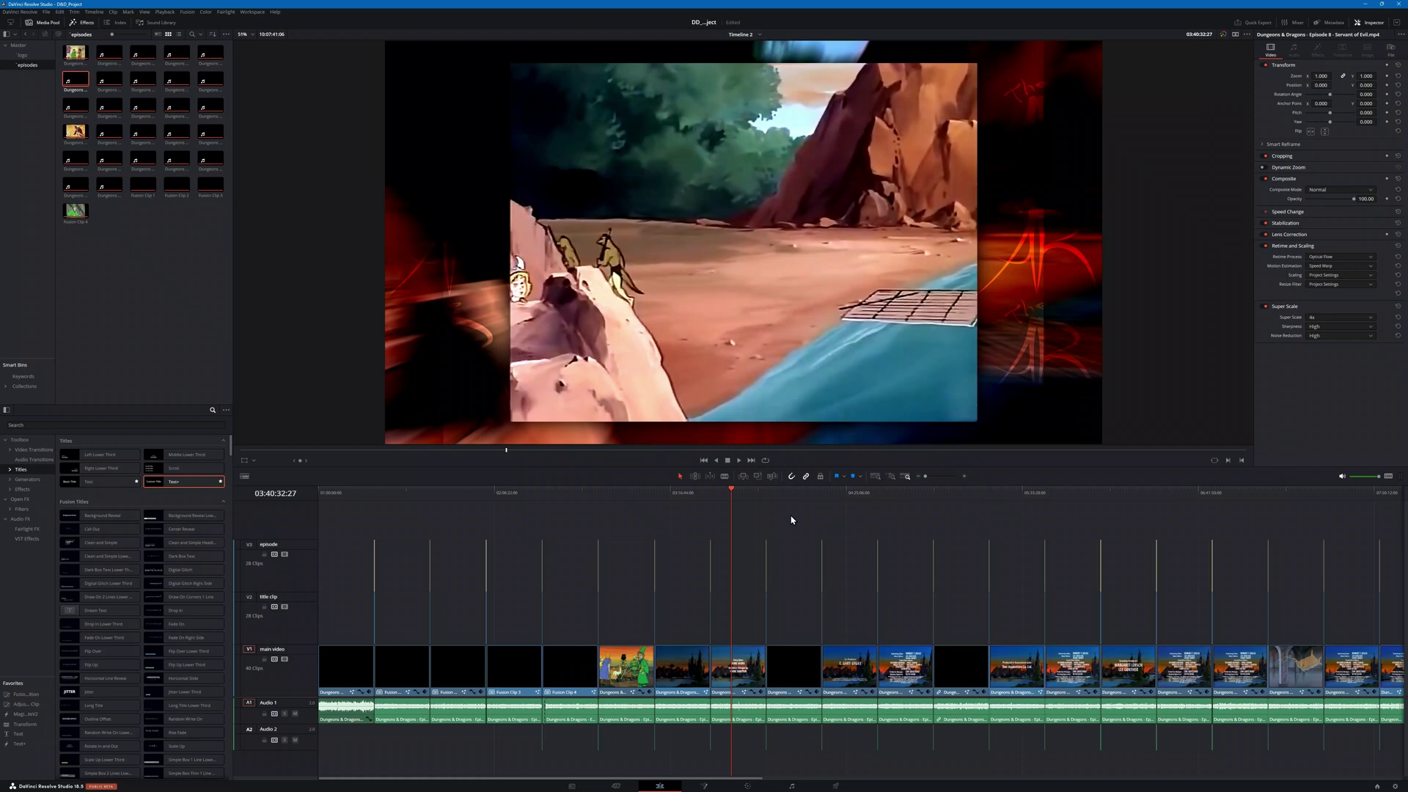
Step: Check the frame at 04:01:28:53, and view the first episode on the Color page at 01:11:49:24 before returning to the Edit page
click(785, 493)
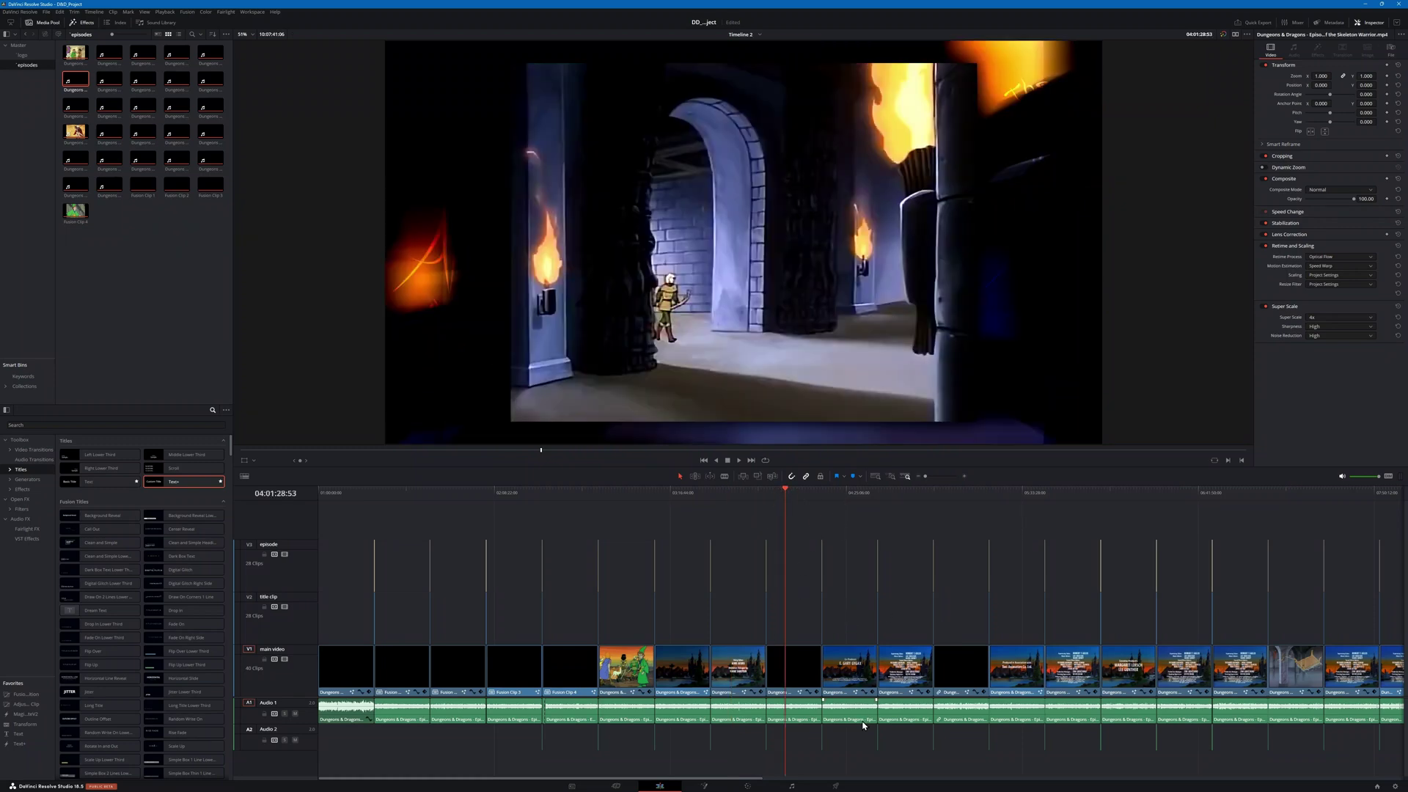
click(349, 493)
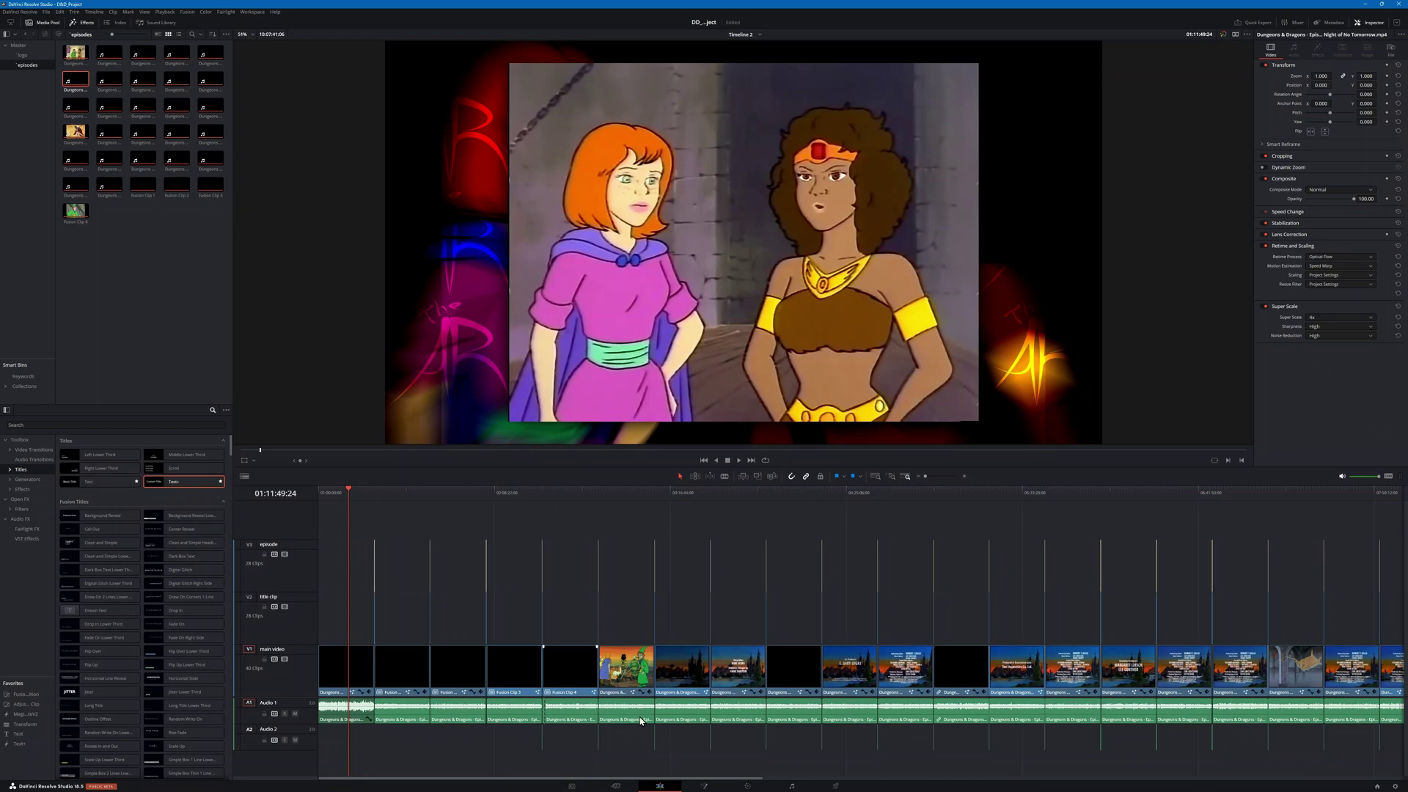
click(747, 786)
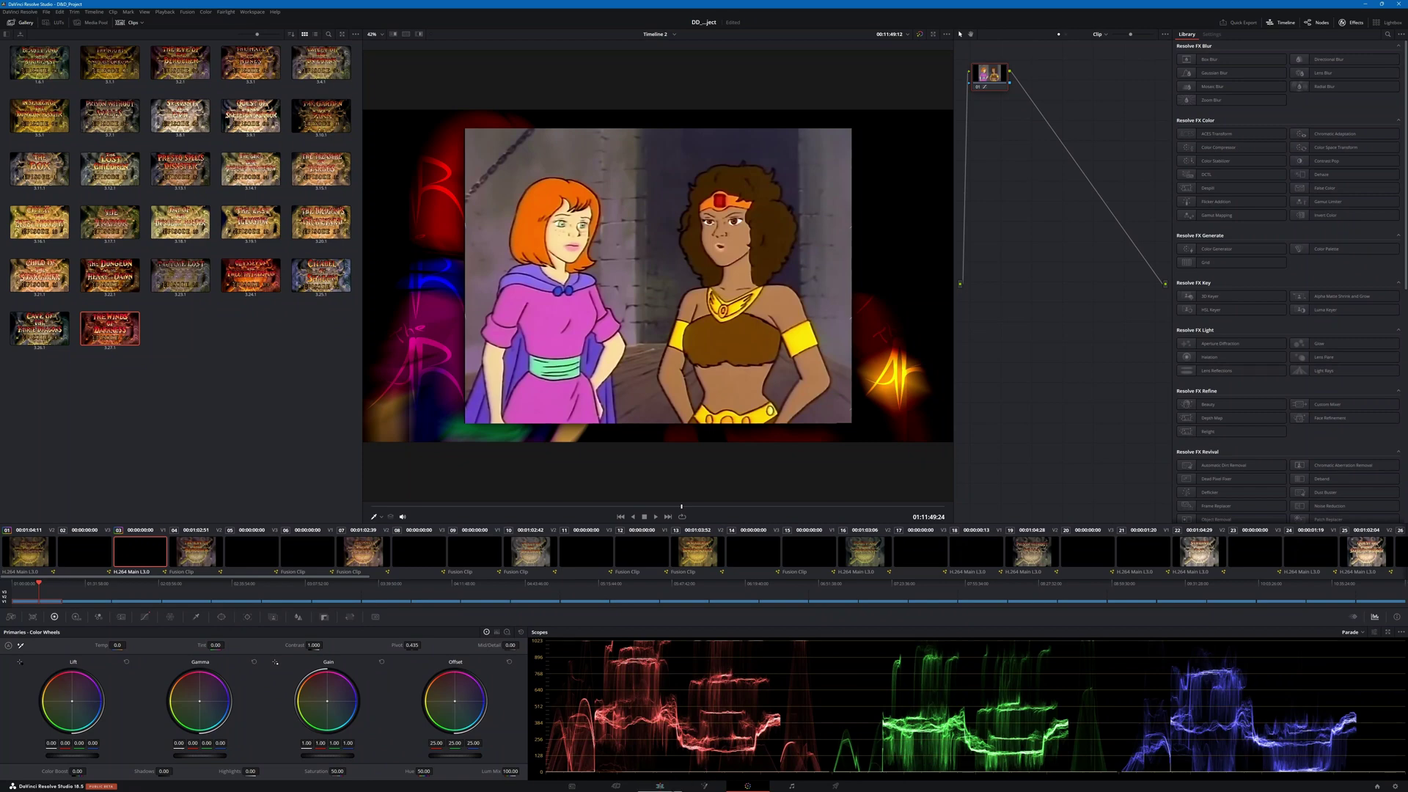
click(660, 785)
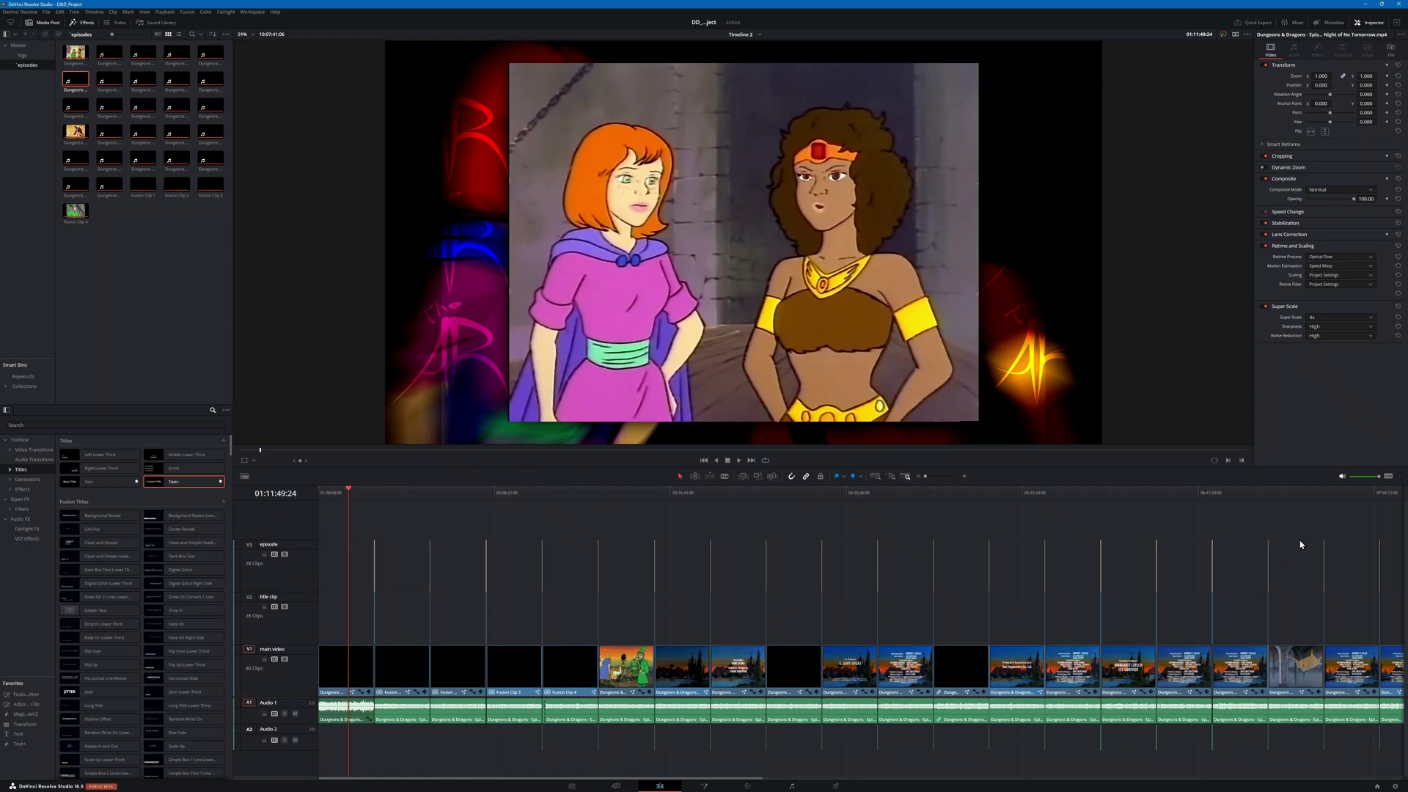
Step: Look over the timeline's final episodes and scrub back to 07:34:01:01 to review the frames on the way
scroll(903, 515, right, 5)
scroll(985, 521, right, 4)
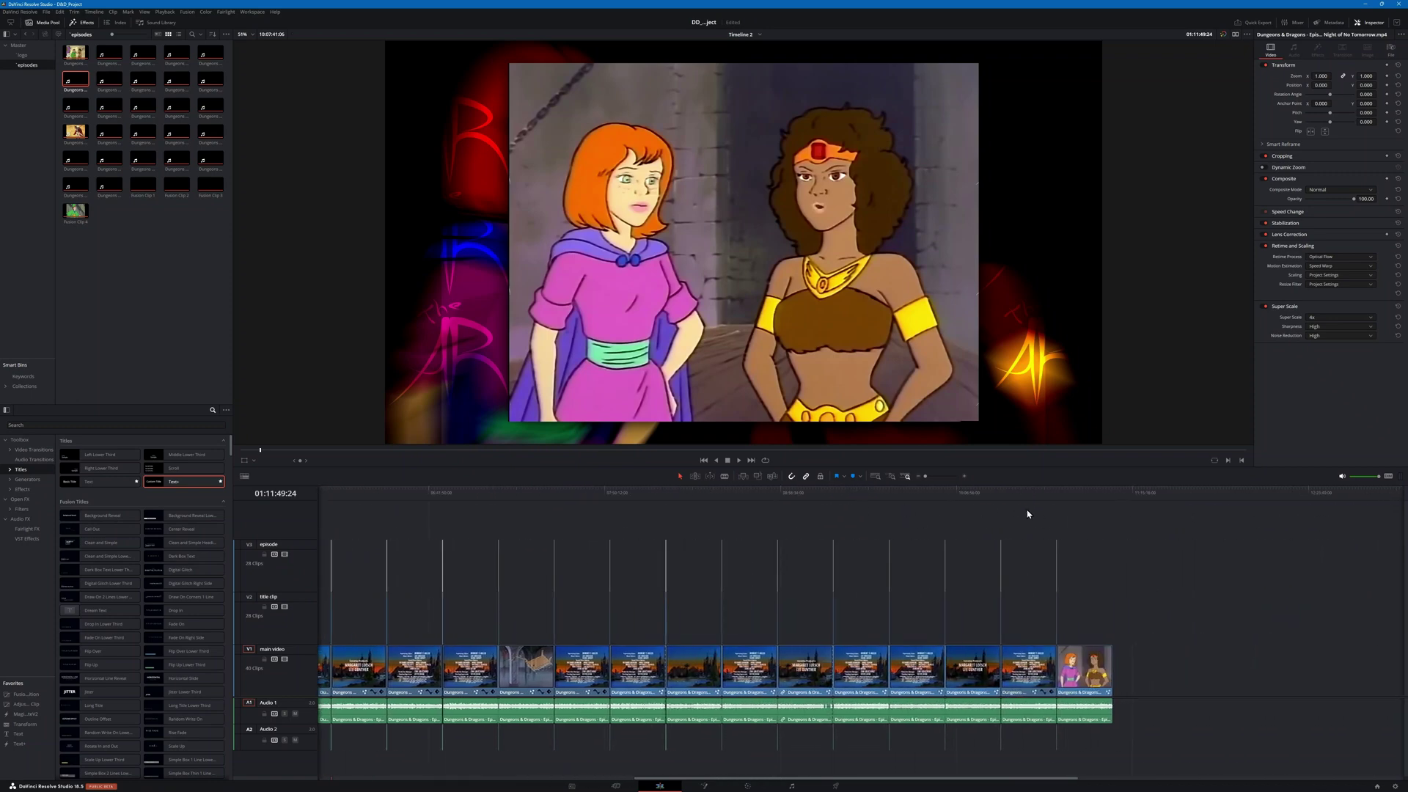
drag(1015, 493, 562, 526)
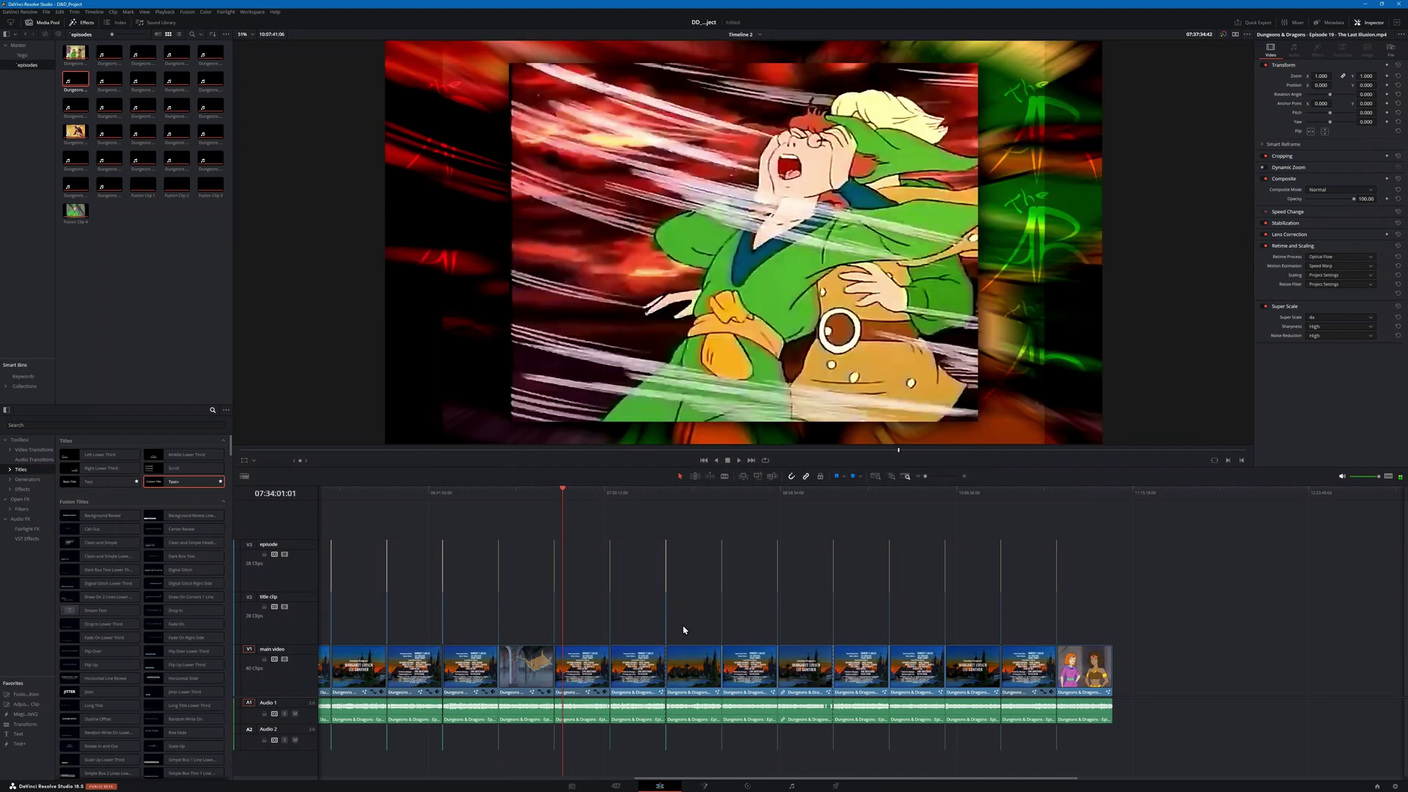
Step: Scrub backward through the middle episodes, reviewing frames from 06:54:16:24 and 05:30:47:51 back to 04:47:38:07
scroll(696, 612, left, 4)
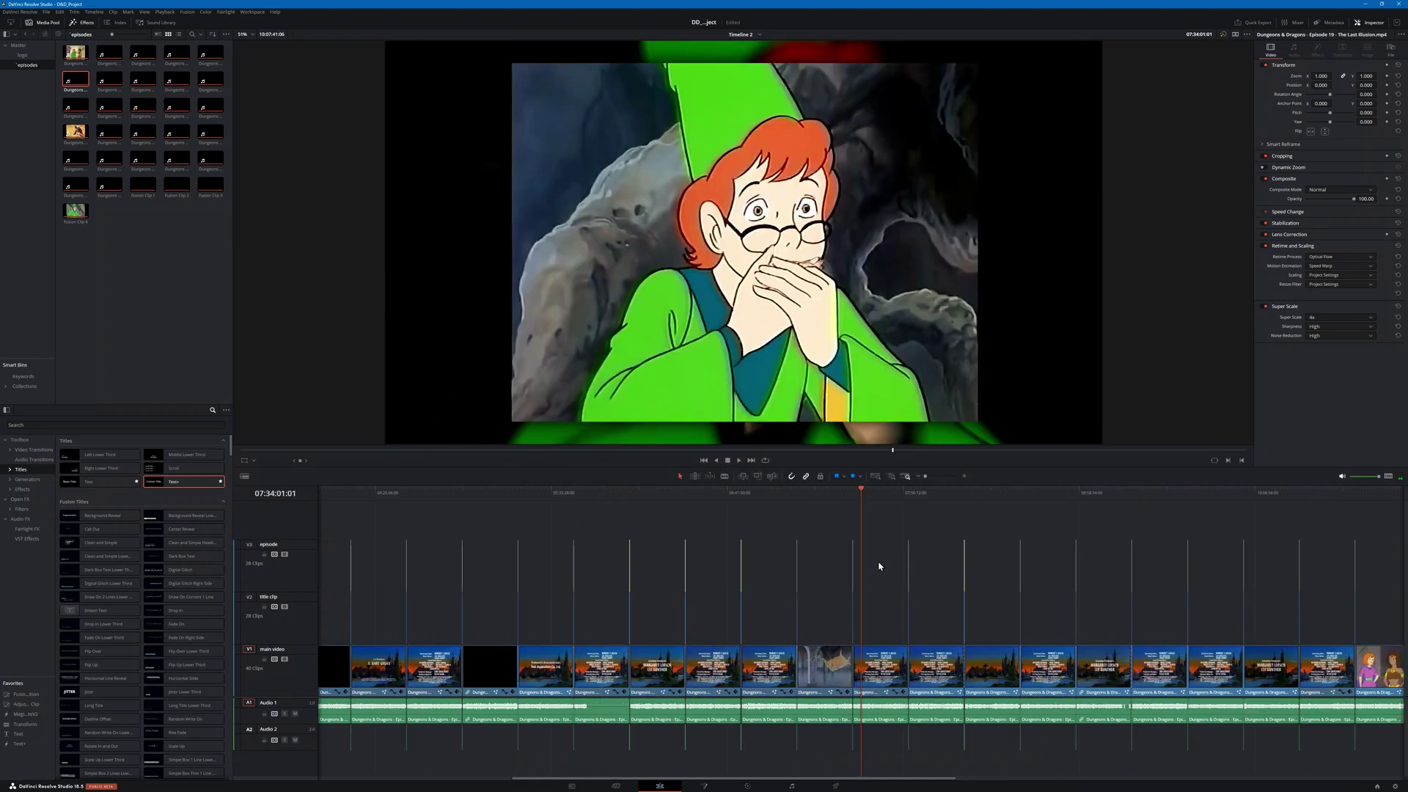
drag(825, 498, 760, 509)
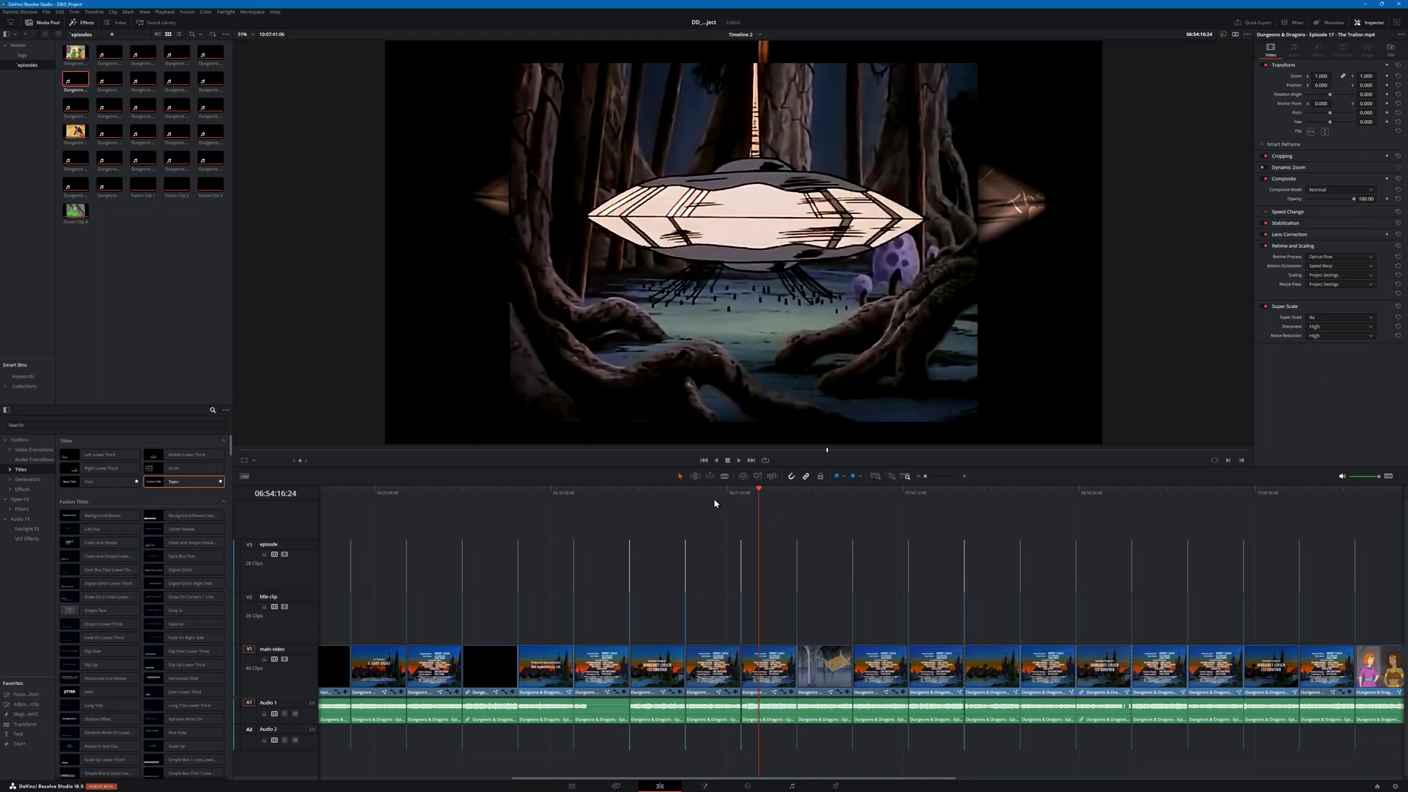
drag(717, 498, 545, 501)
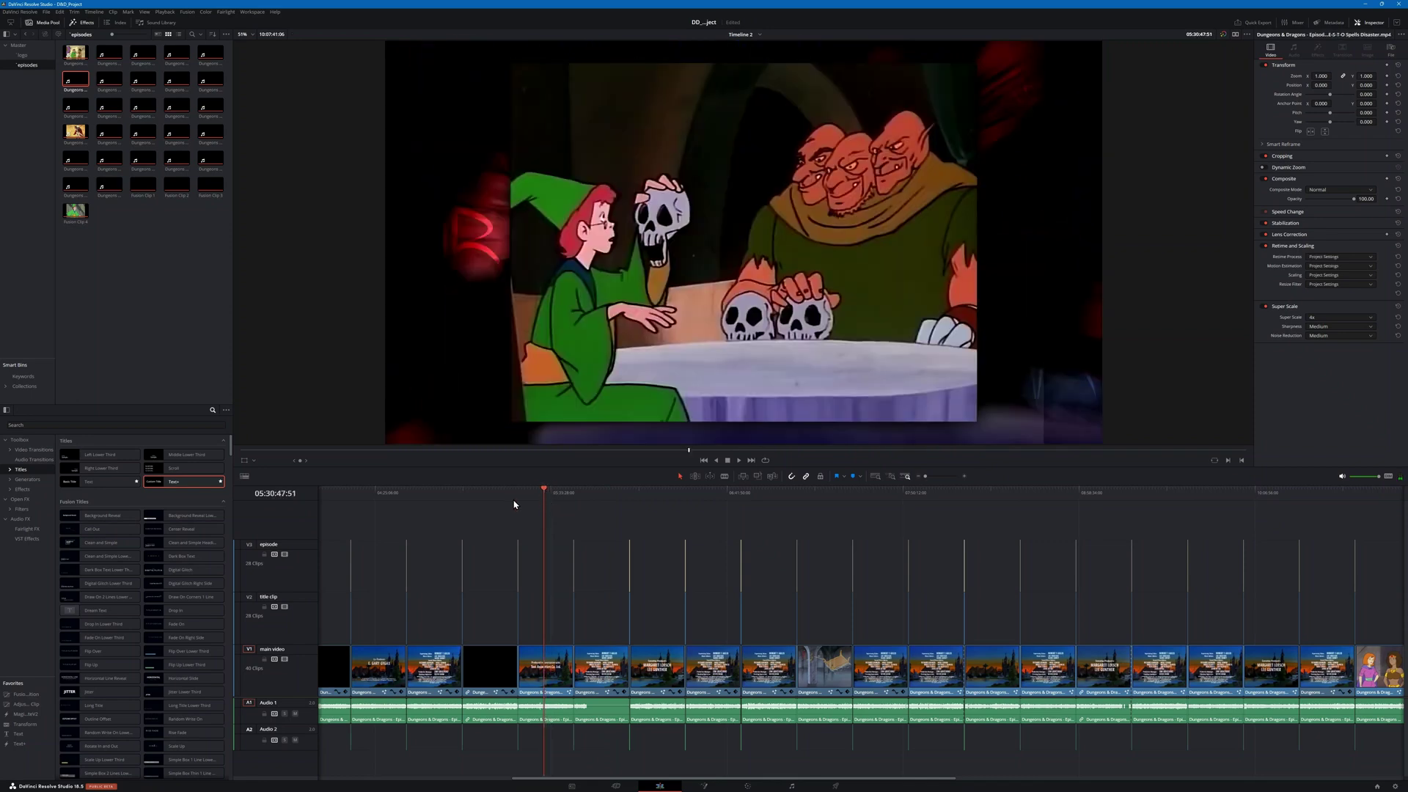
drag(487, 501, 482, 500)
scroll(734, 513, left, 5)
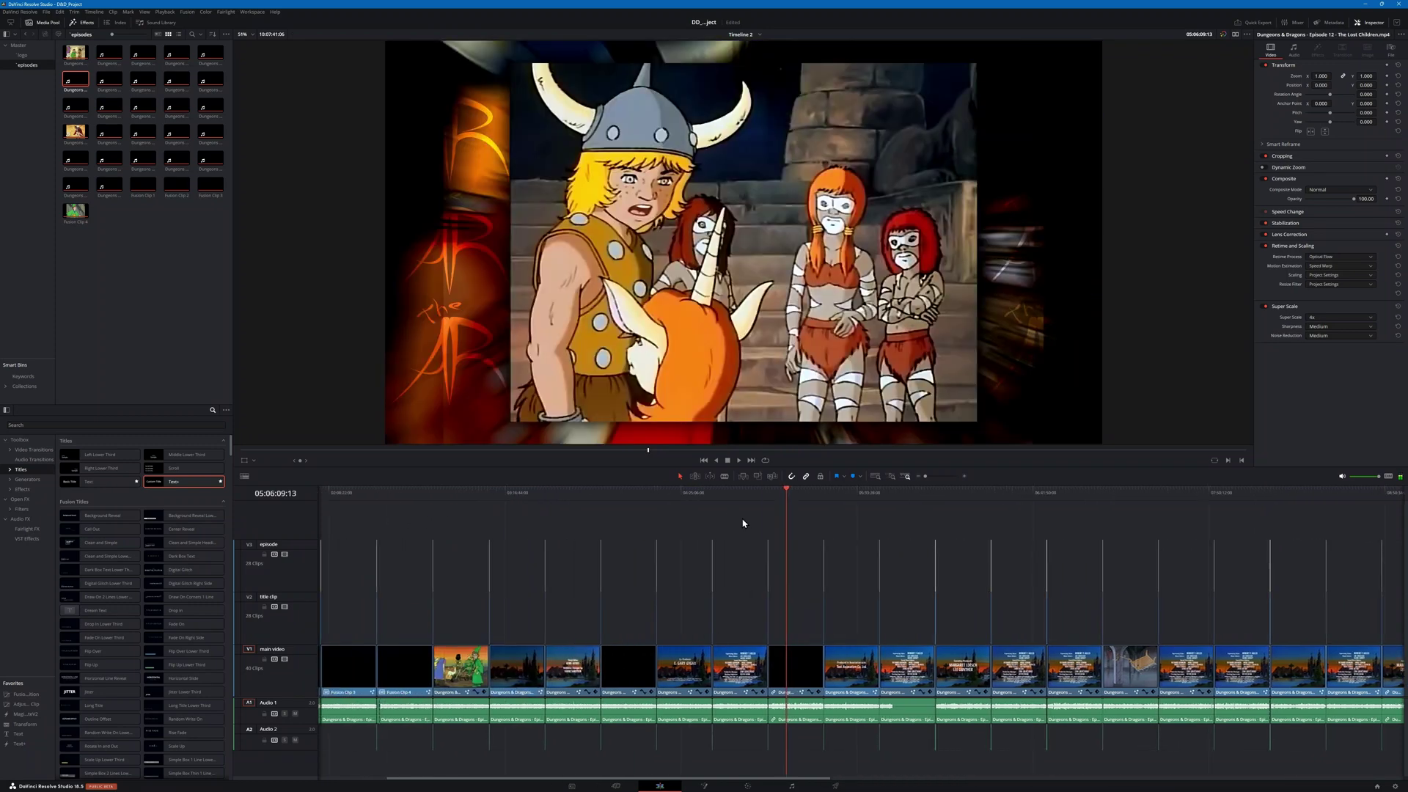
drag(781, 495, 774, 497)
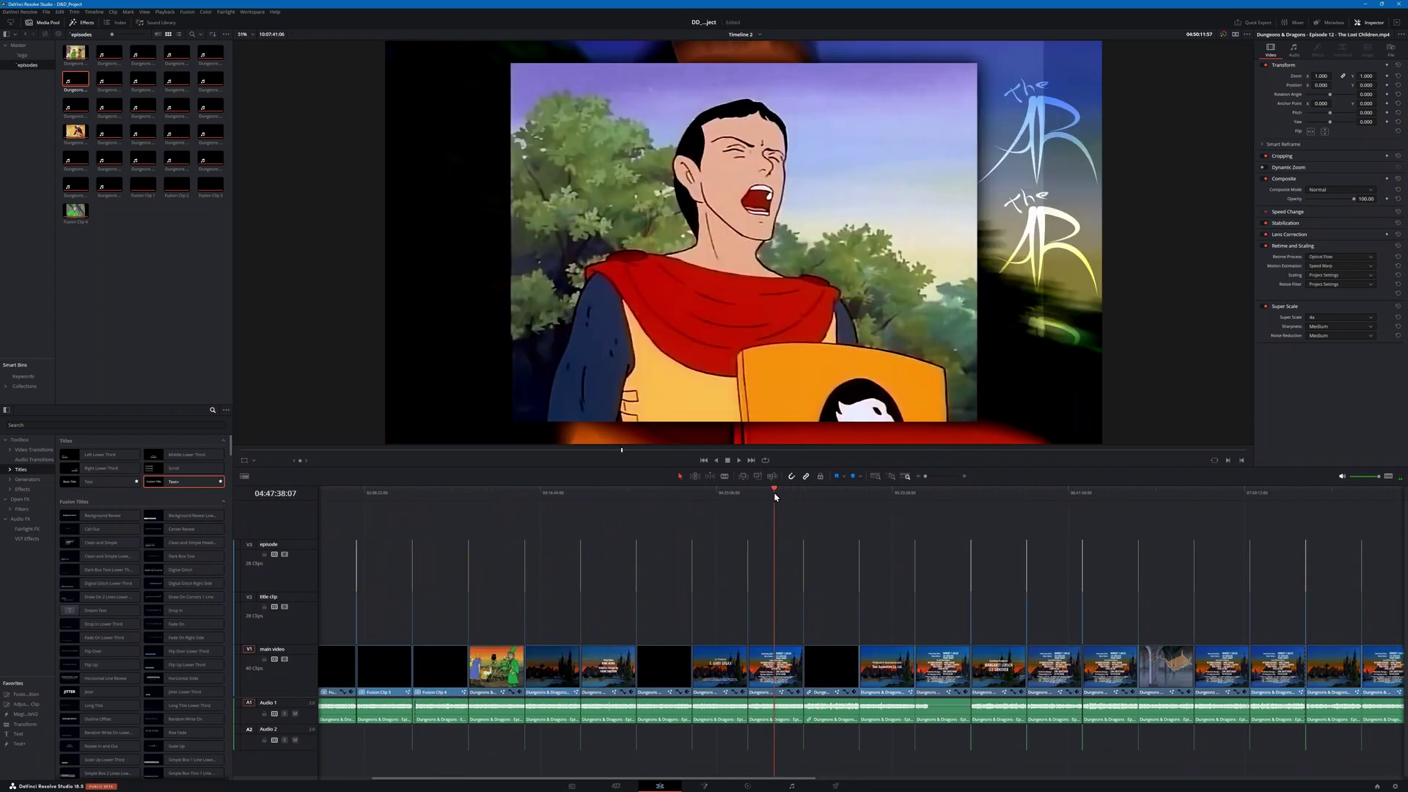
Step: Check the main clips' frames at 04:24:50:35, 04:04:19:49 and 03:42:23:35
click(717, 497)
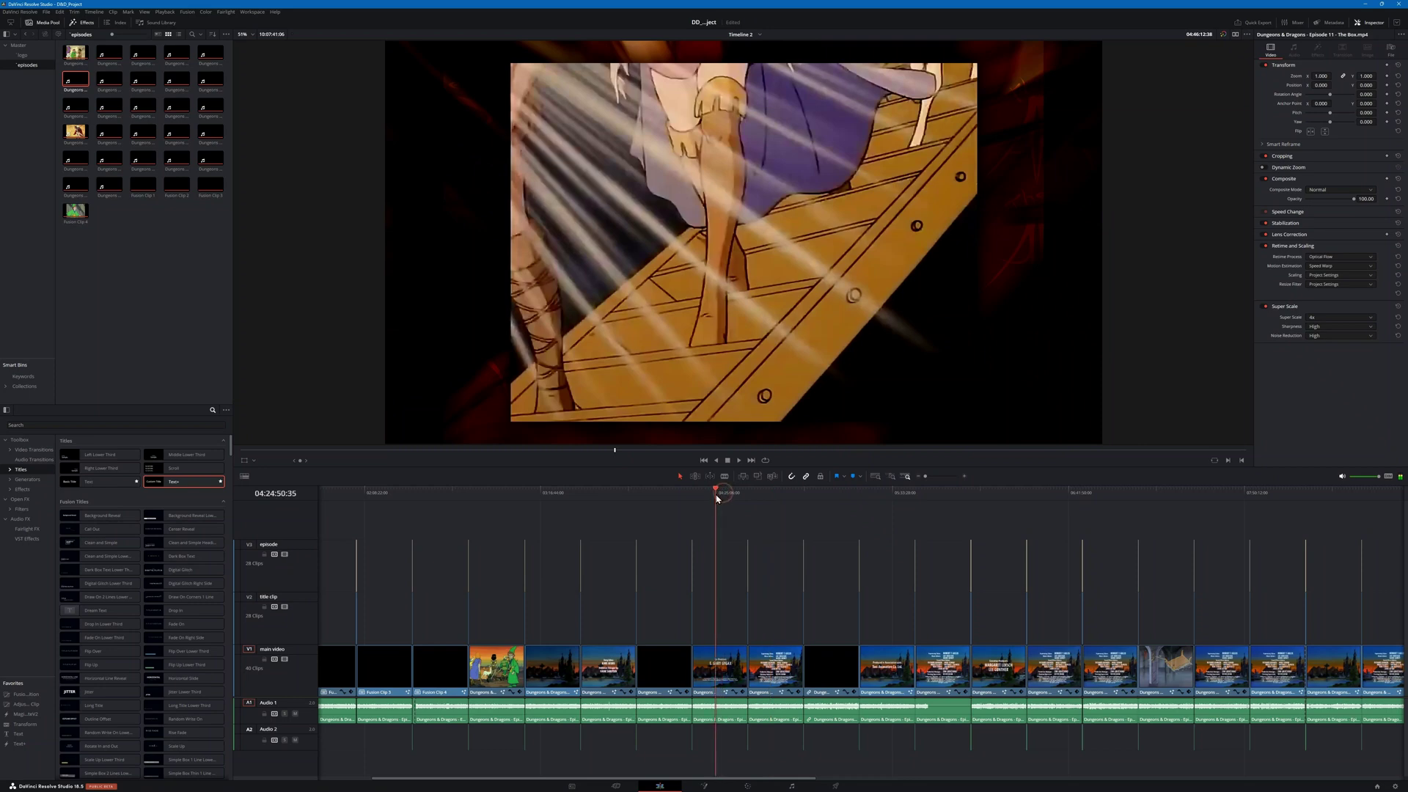
click(667, 502)
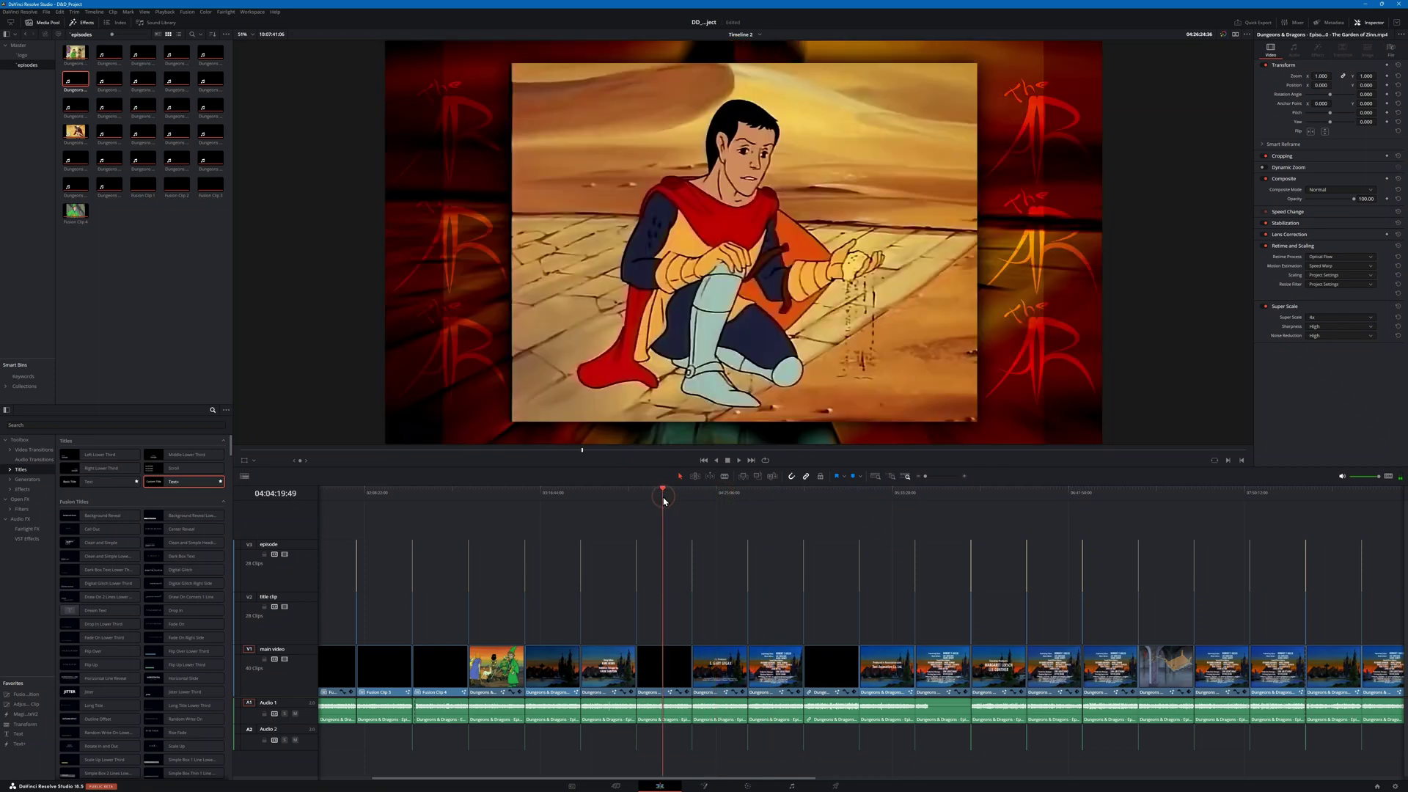
click(609, 501)
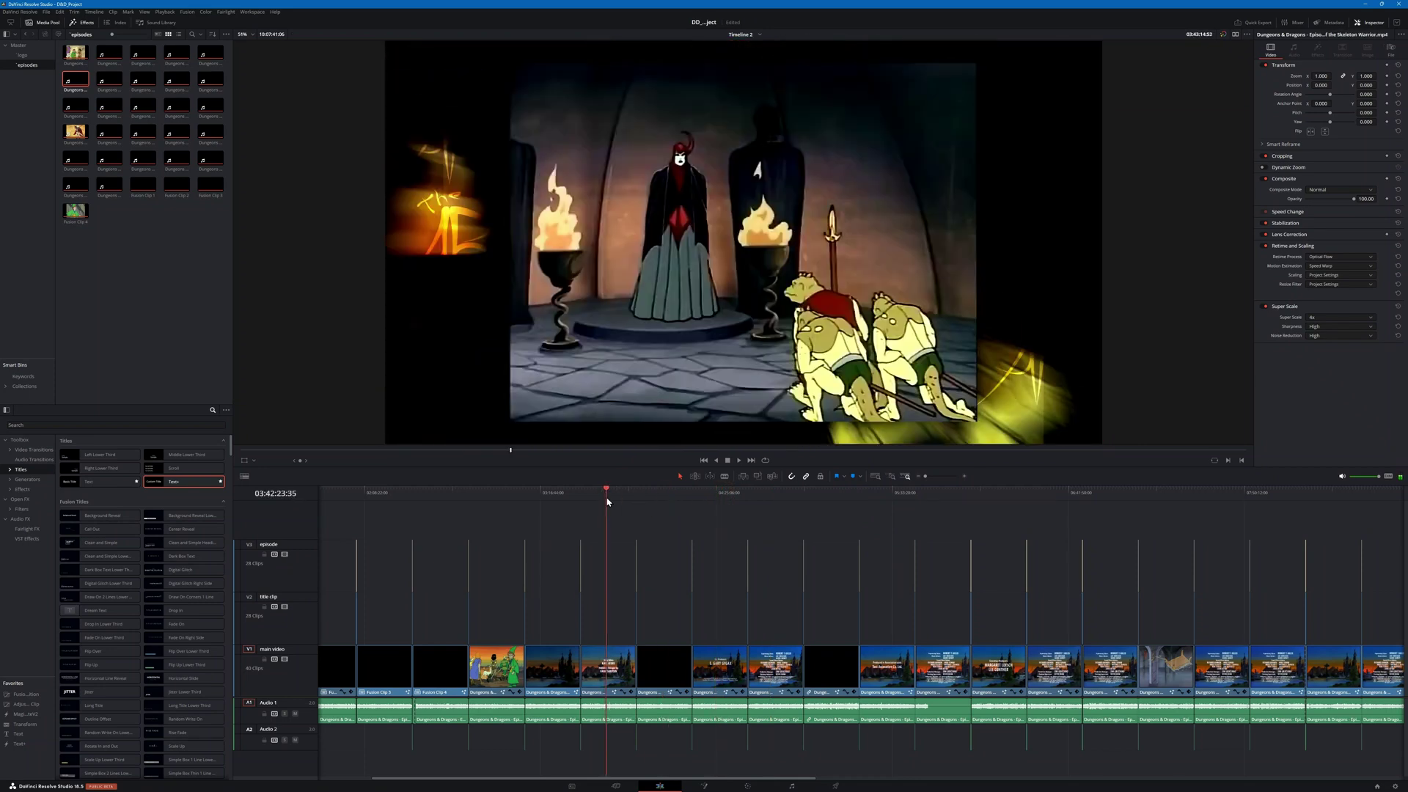
Step: Scrub back through the earlier episodes and place the playhead on the Episode 05 title at 02:26:58:26
drag(610, 502, 439, 501)
scroll(904, 547, left, 3)
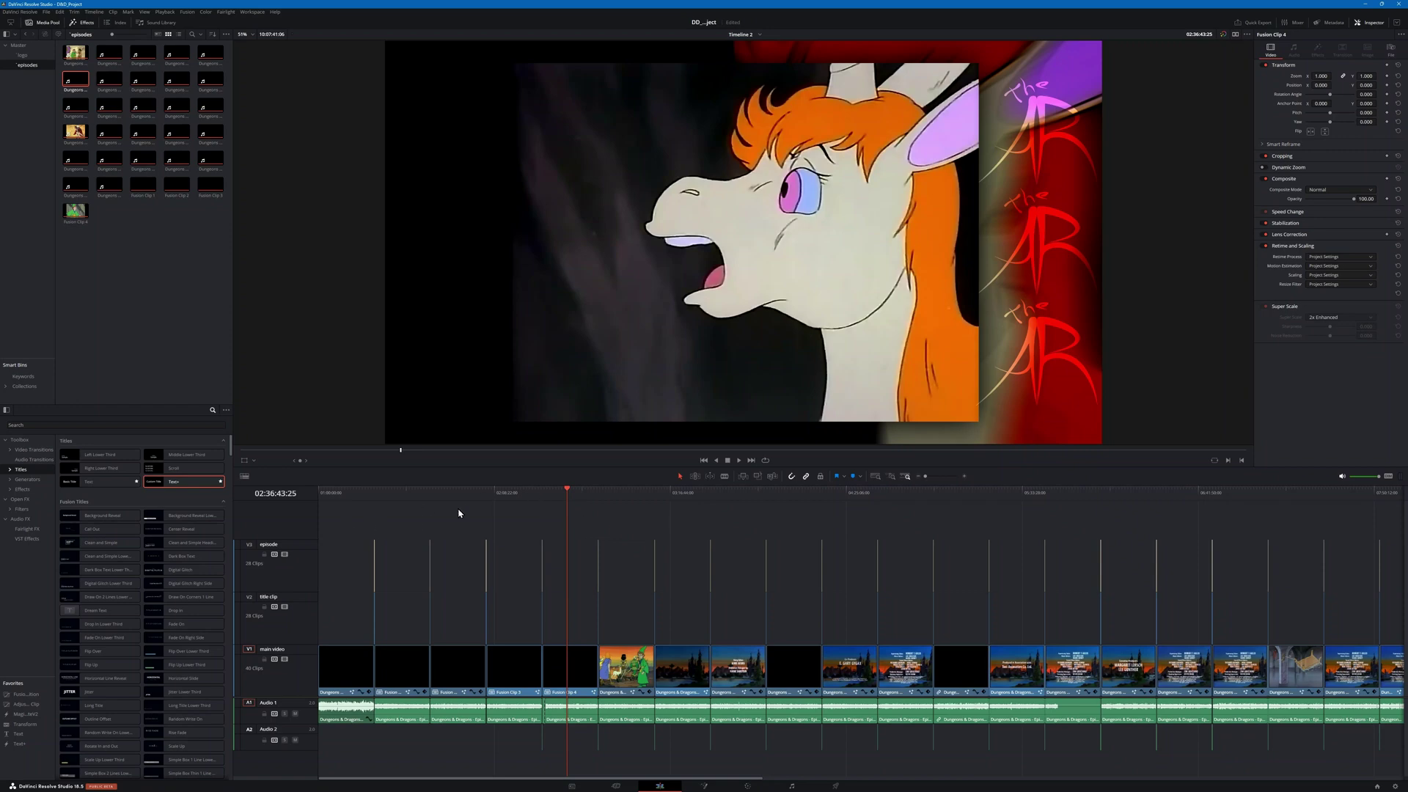
click(542, 493)
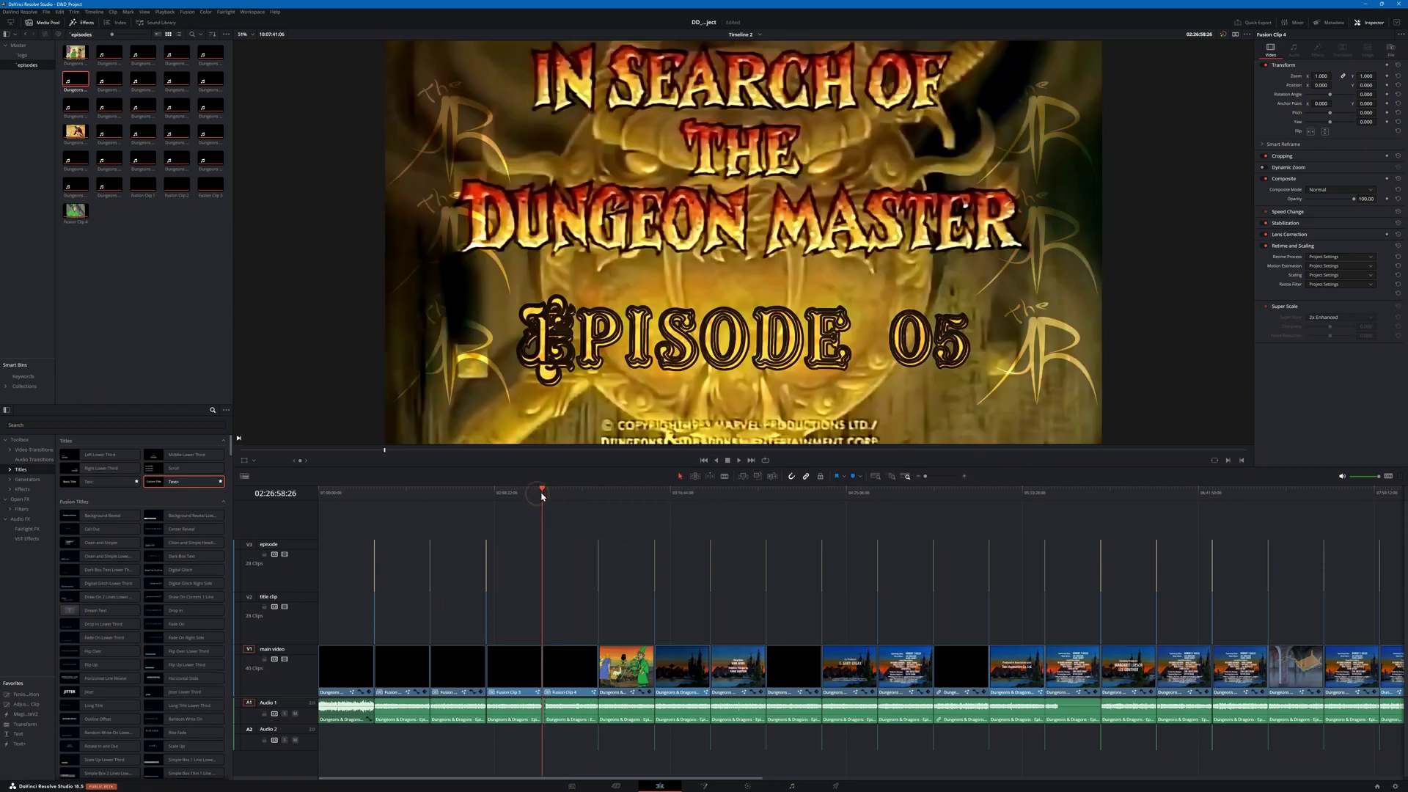
Step: Move the playhead to the start of the last episode on the timeline and check its Episode 28 title at 10:45:52:17
scroll(896, 525, right, 15)
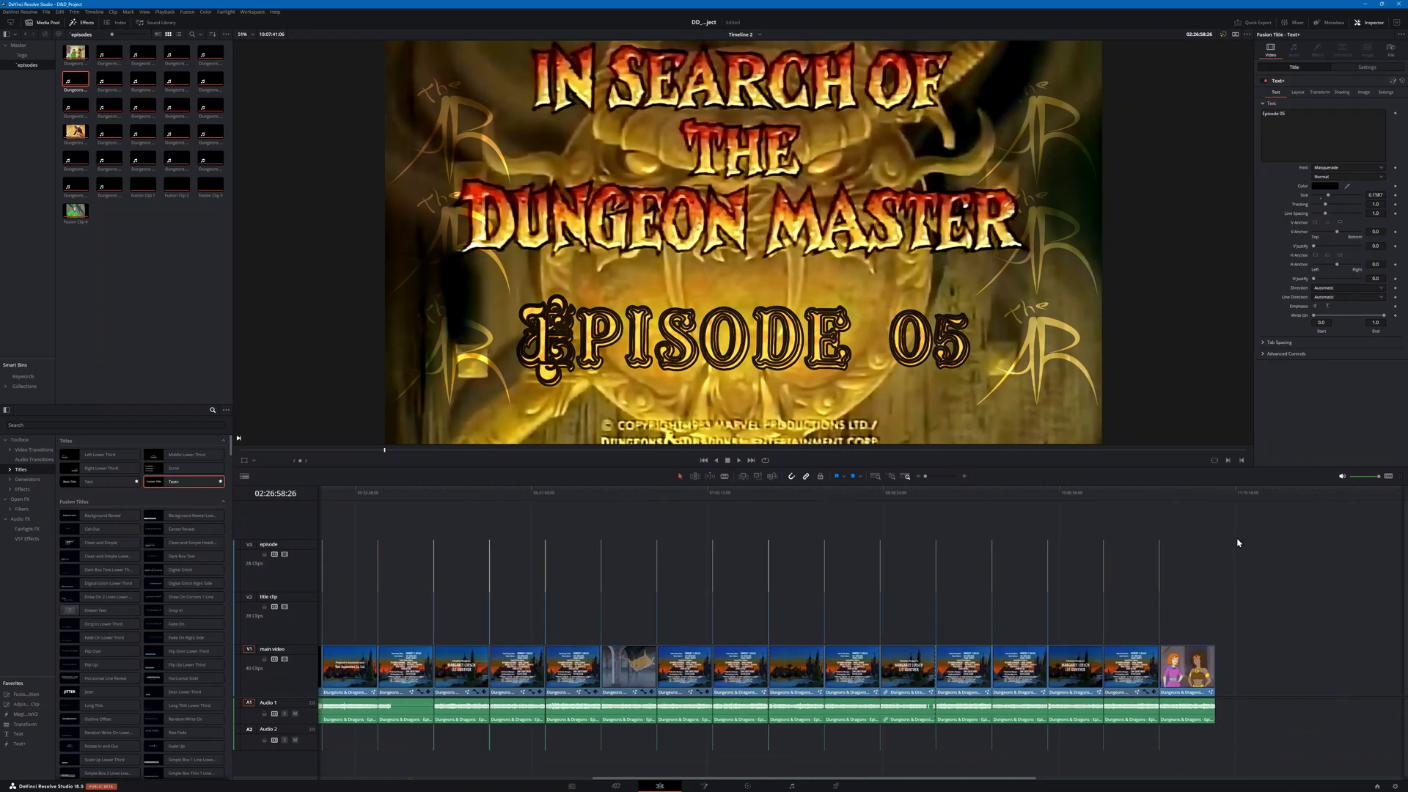
click(616, 493)
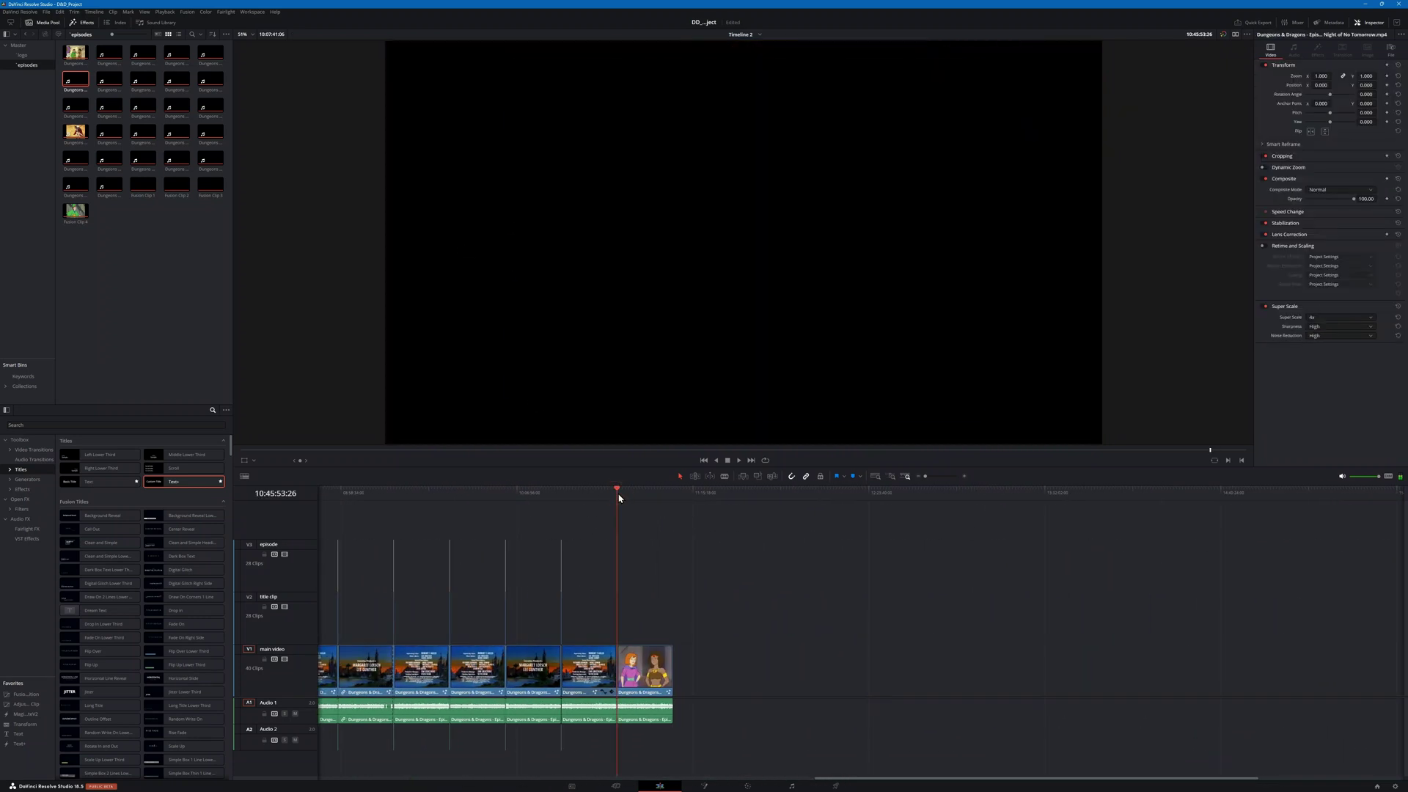
scroll(637, 568, up, 10)
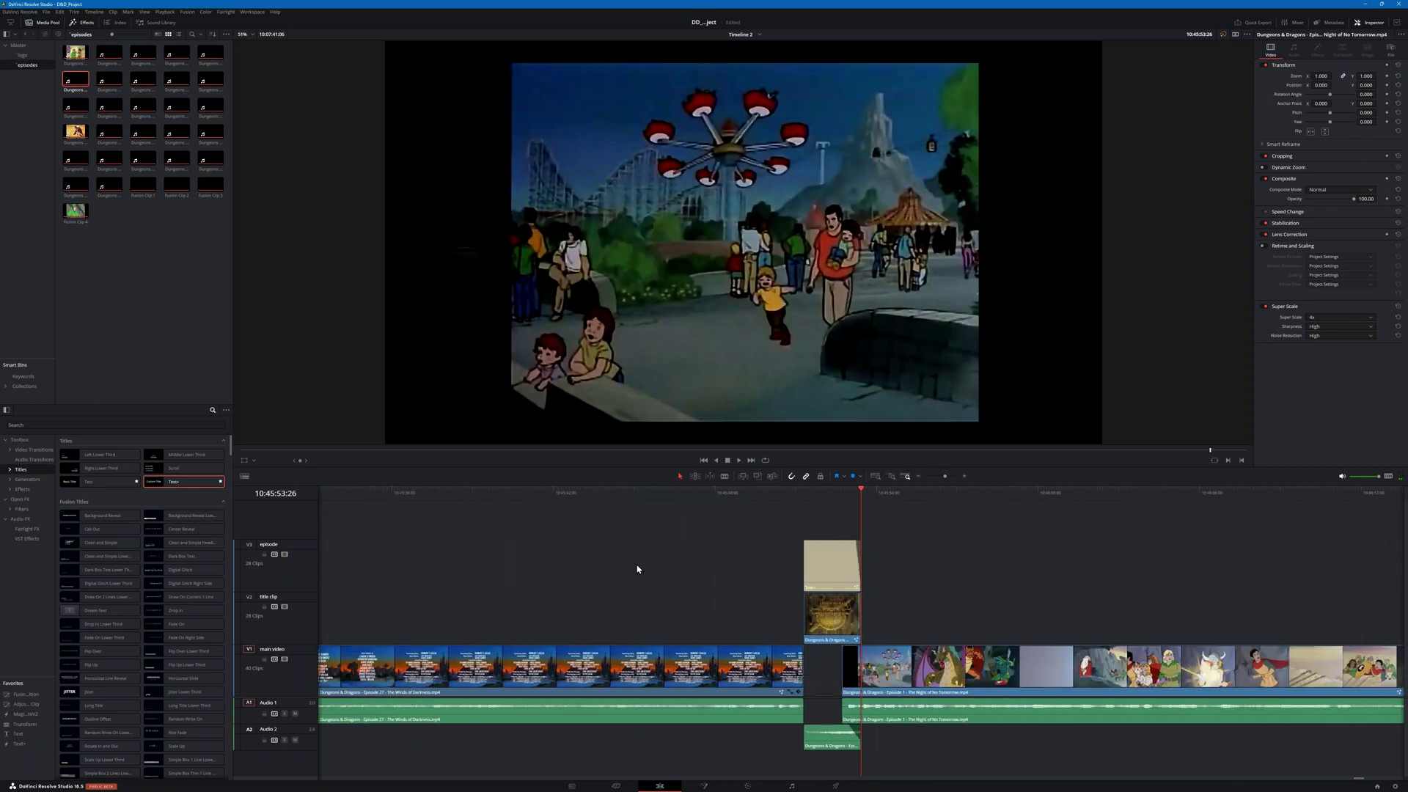
click(739, 492)
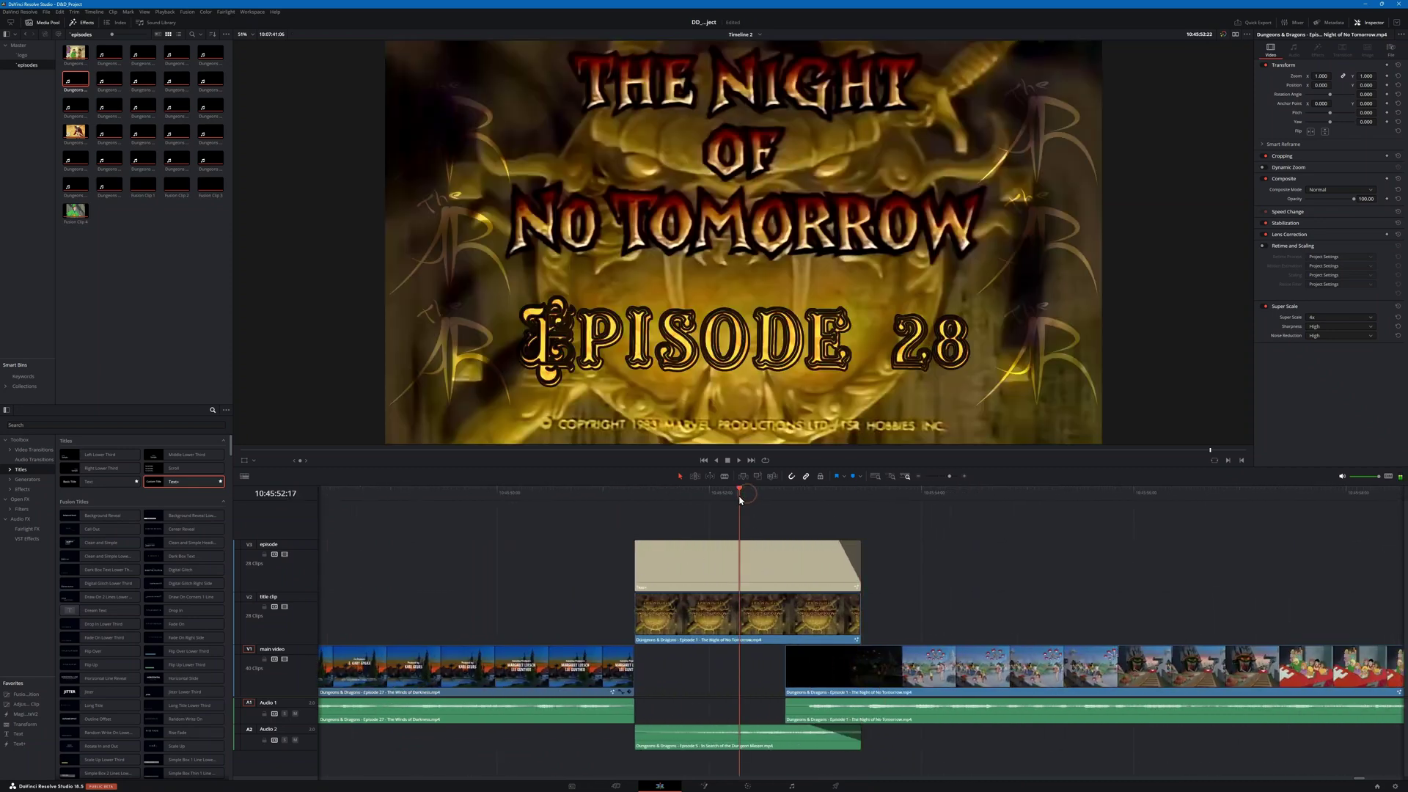
Step: Move the playhead to 10:45:54:27, select the last main clip, and open its node graph on the Fusion page
click(967, 493)
scroll(685, 582, right, 6)
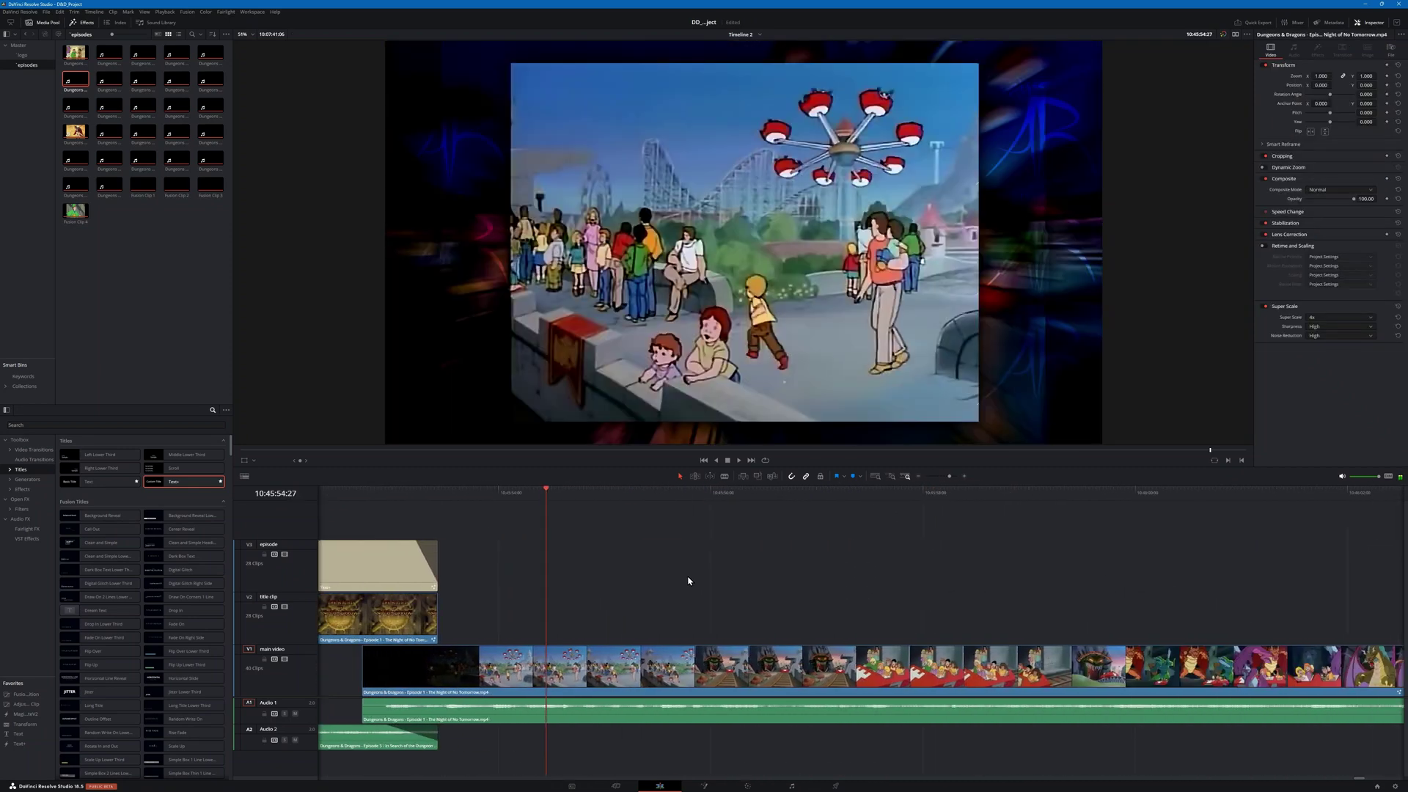
click(538, 665)
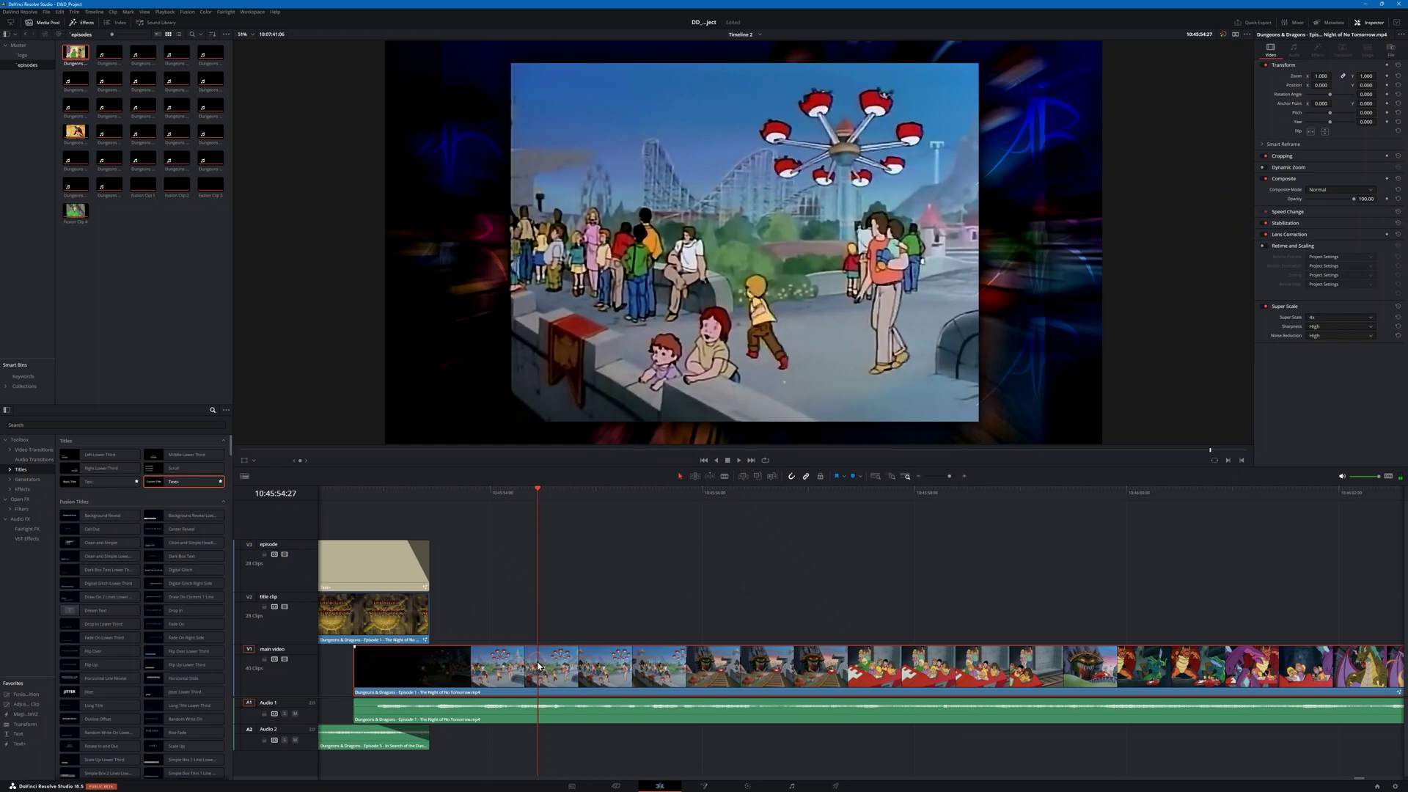
click(704, 785)
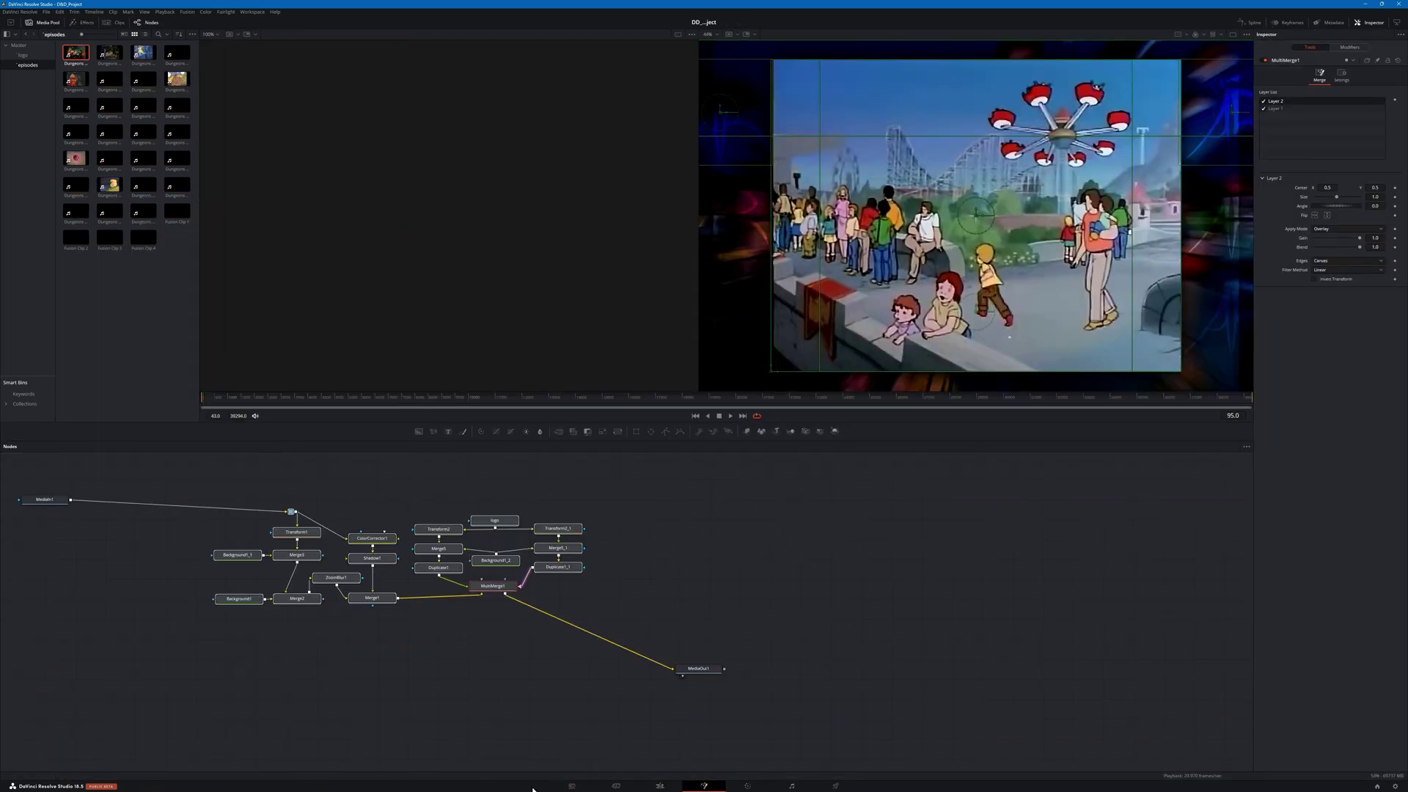
Step: Reduce the editing window from full screen and switch to the File Explorer window showing the Episode 27 - The Winds of Darkness folder
double_click(959, 9)
mouse_move(606, 786)
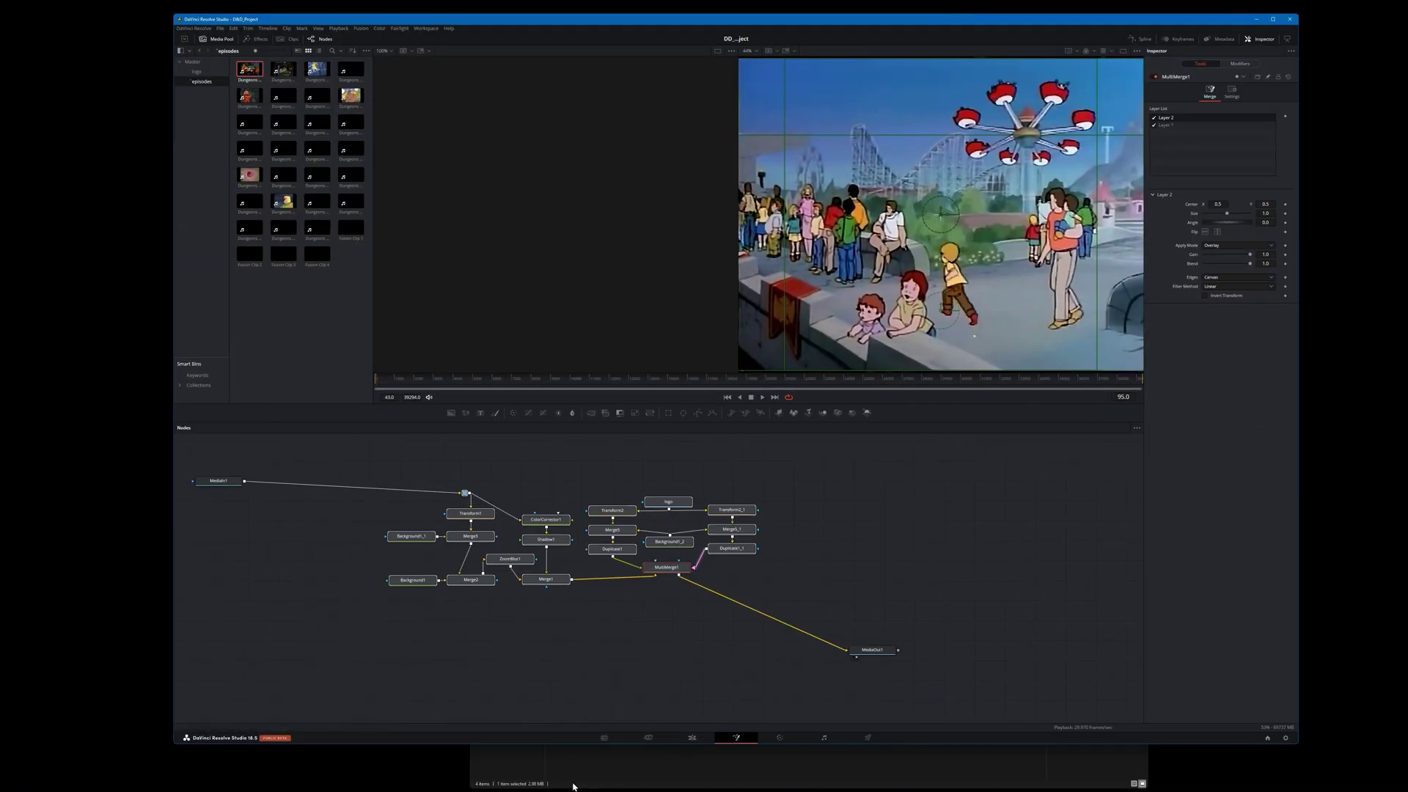
click(641, 775)
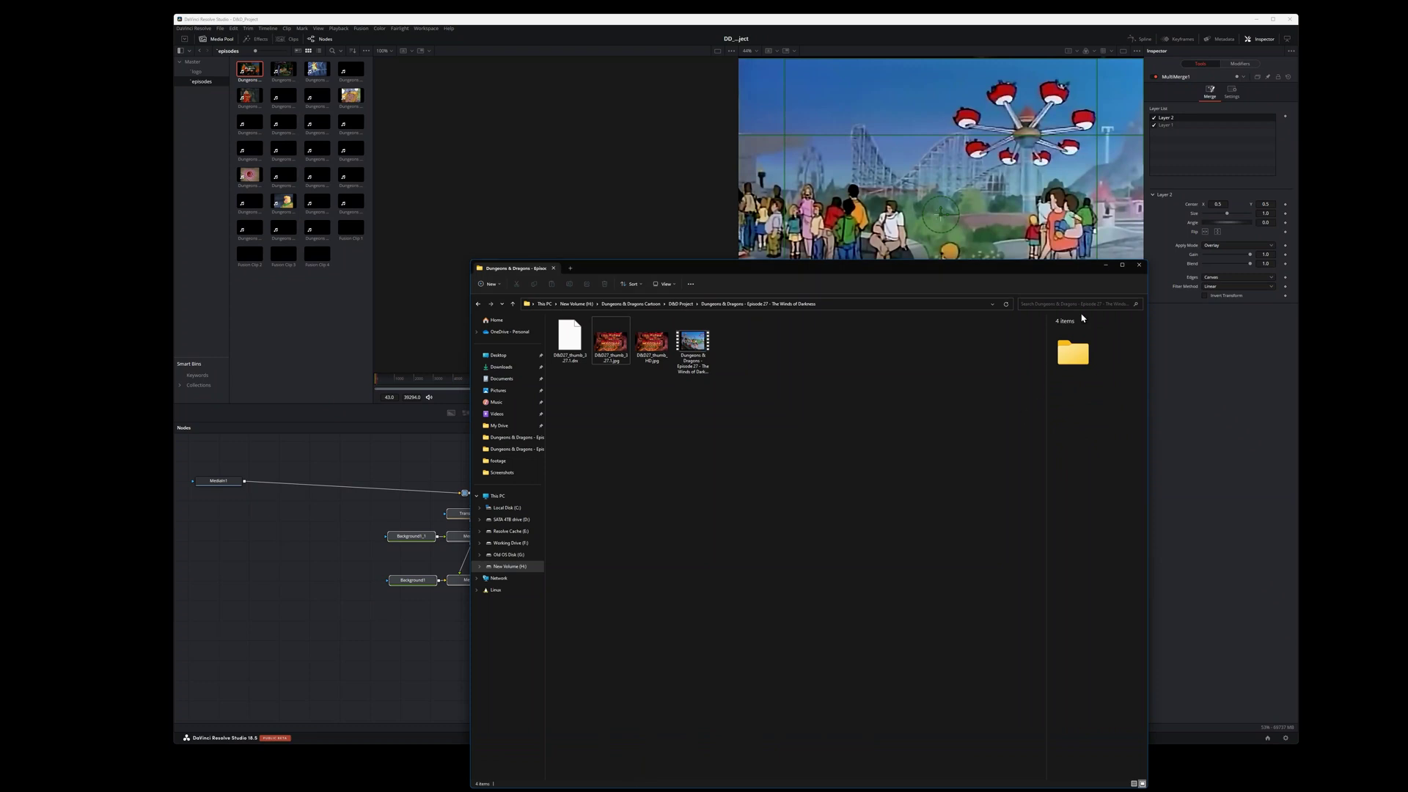
Step: Move the File Explorer window aside, switch to the Waterfox browser, and open the Unsplash website
drag(1023, 273, 1047, 242)
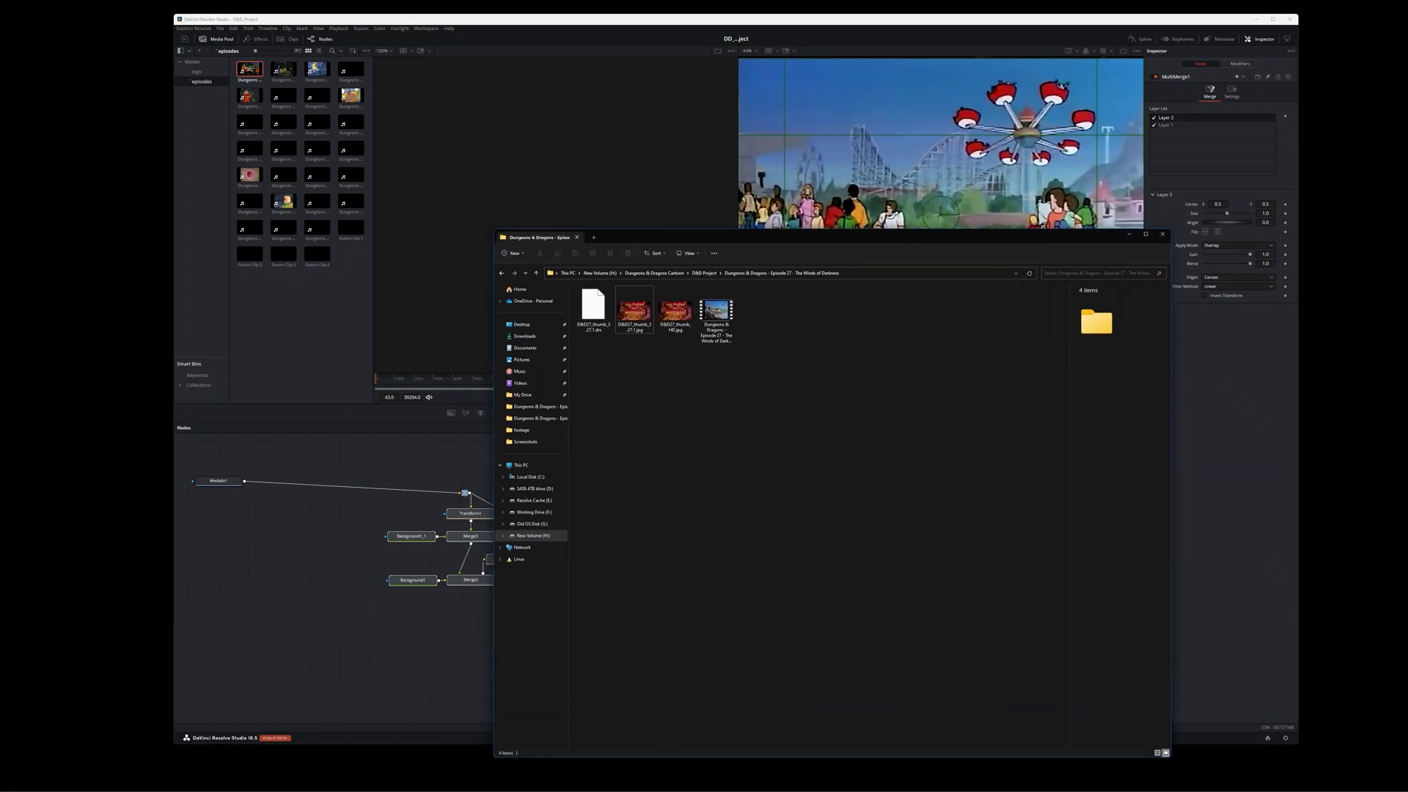
mouse_move(547, 788)
click(558, 784)
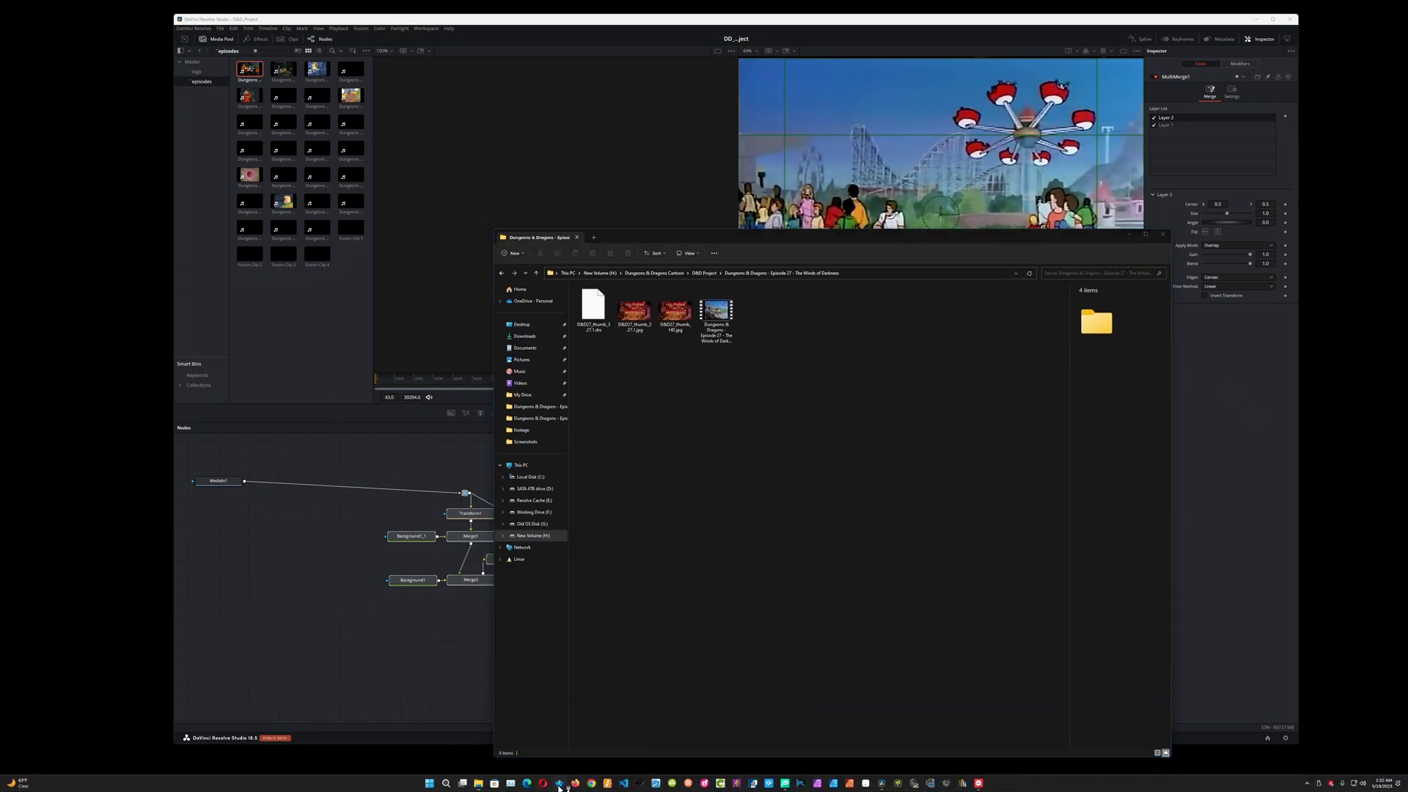
drag(407, 236, 740, 235)
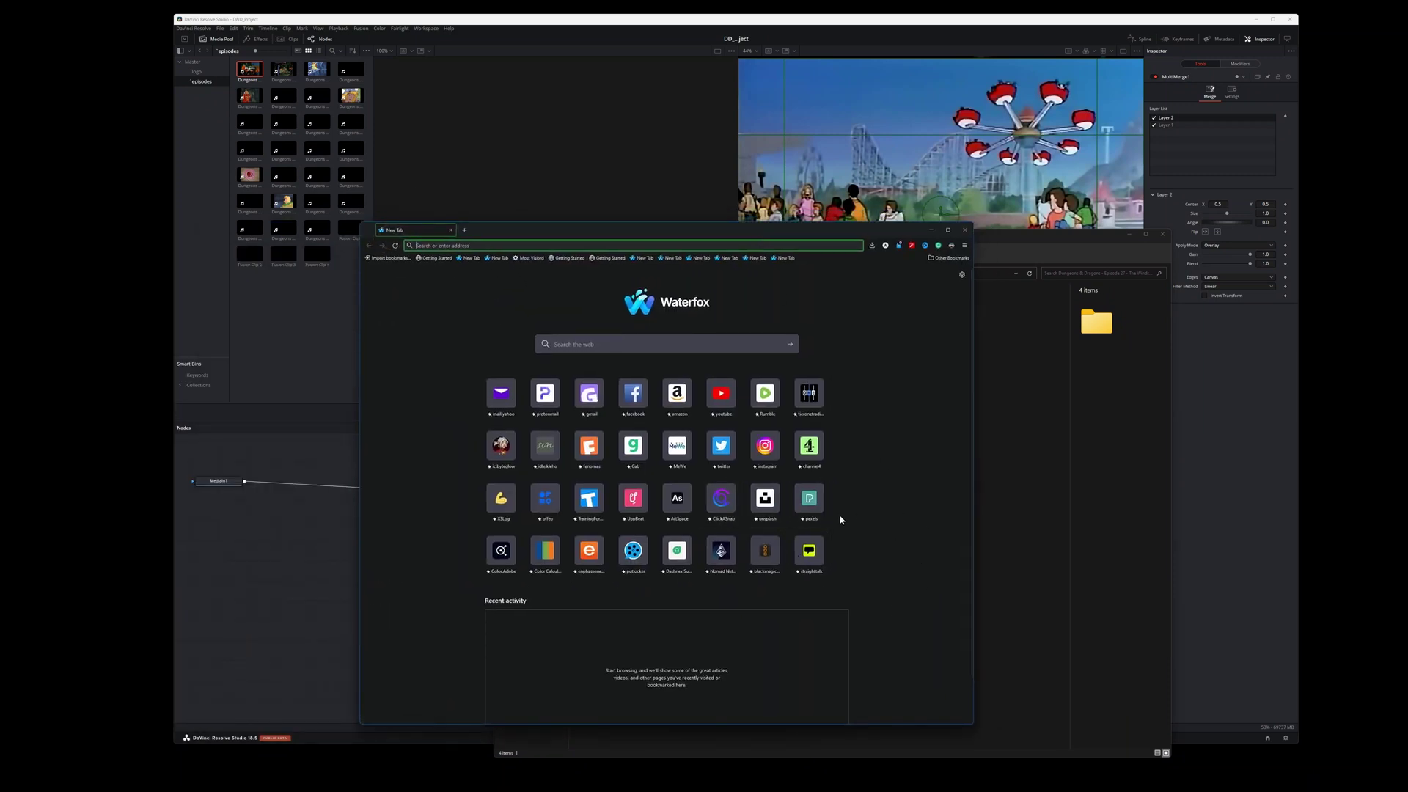
click(765, 499)
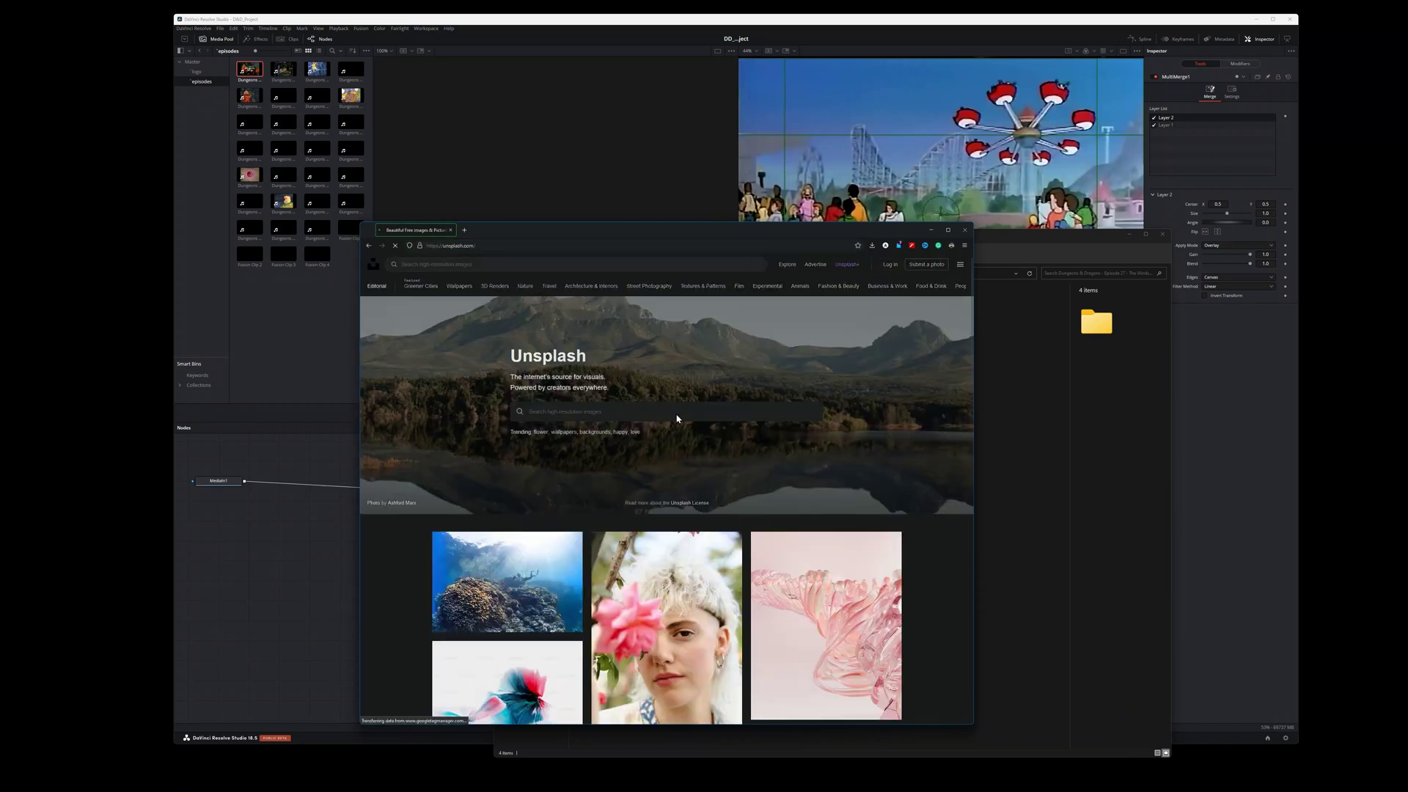
Step: Search Unsplash for "console television" and look through the photo results
click(649, 416)
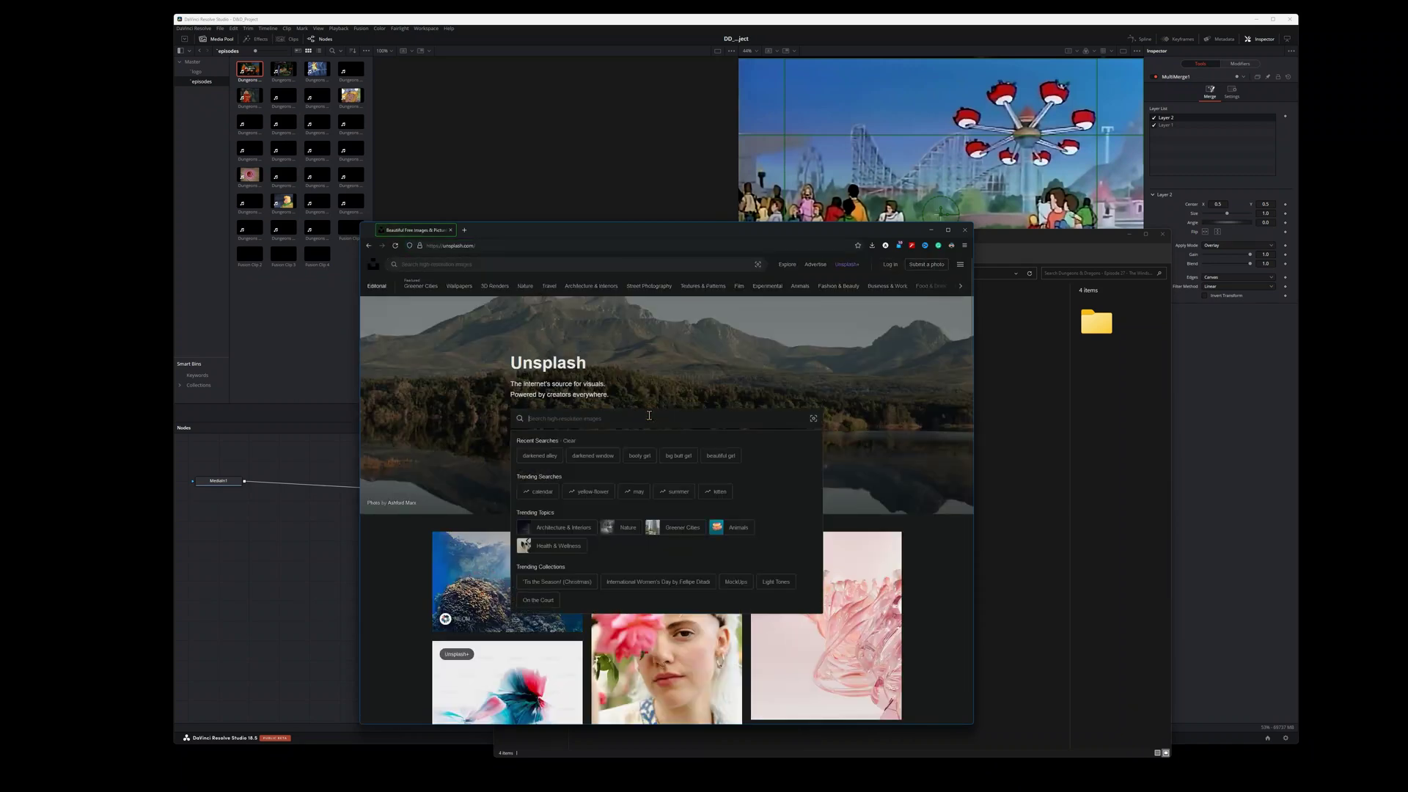
text(con)
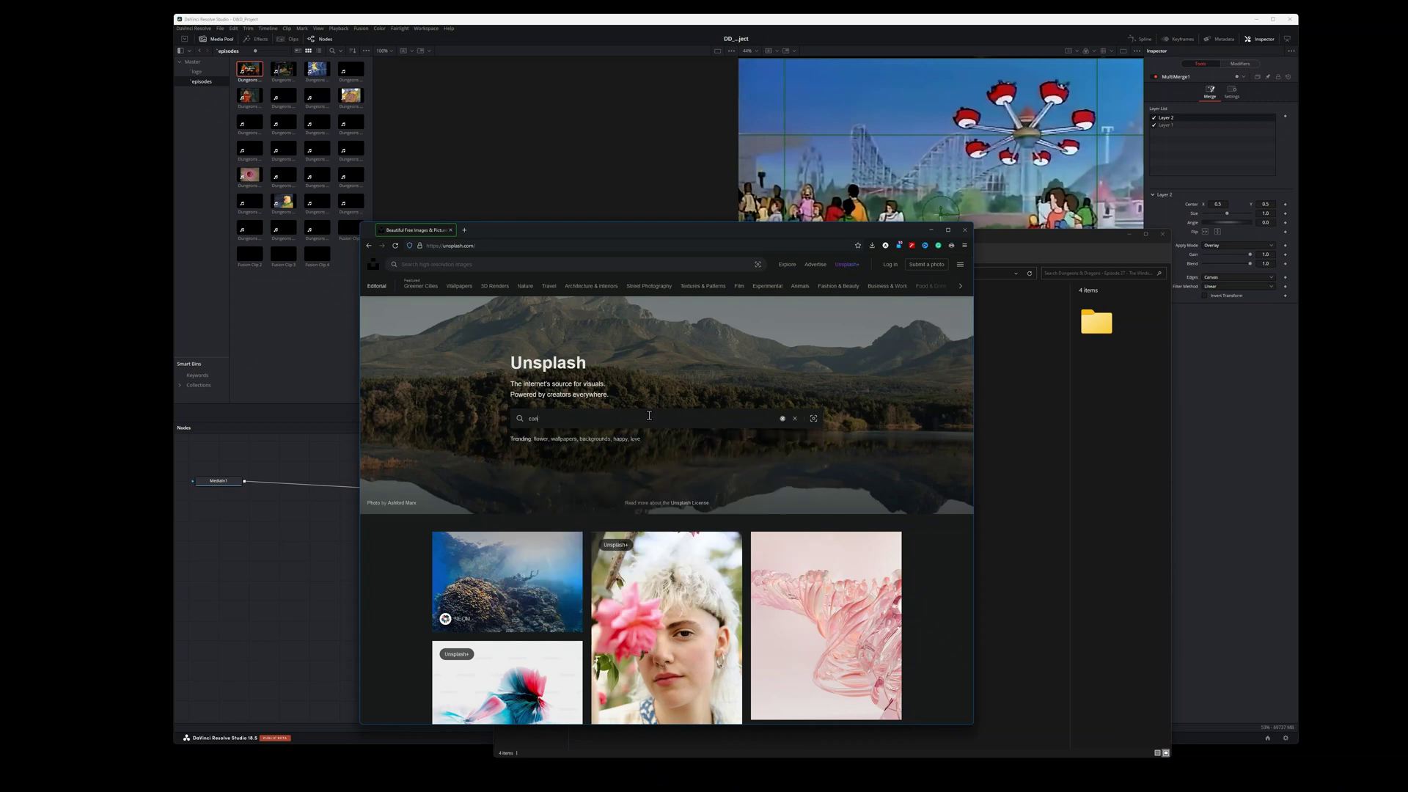
text(csole television)
key(Return)
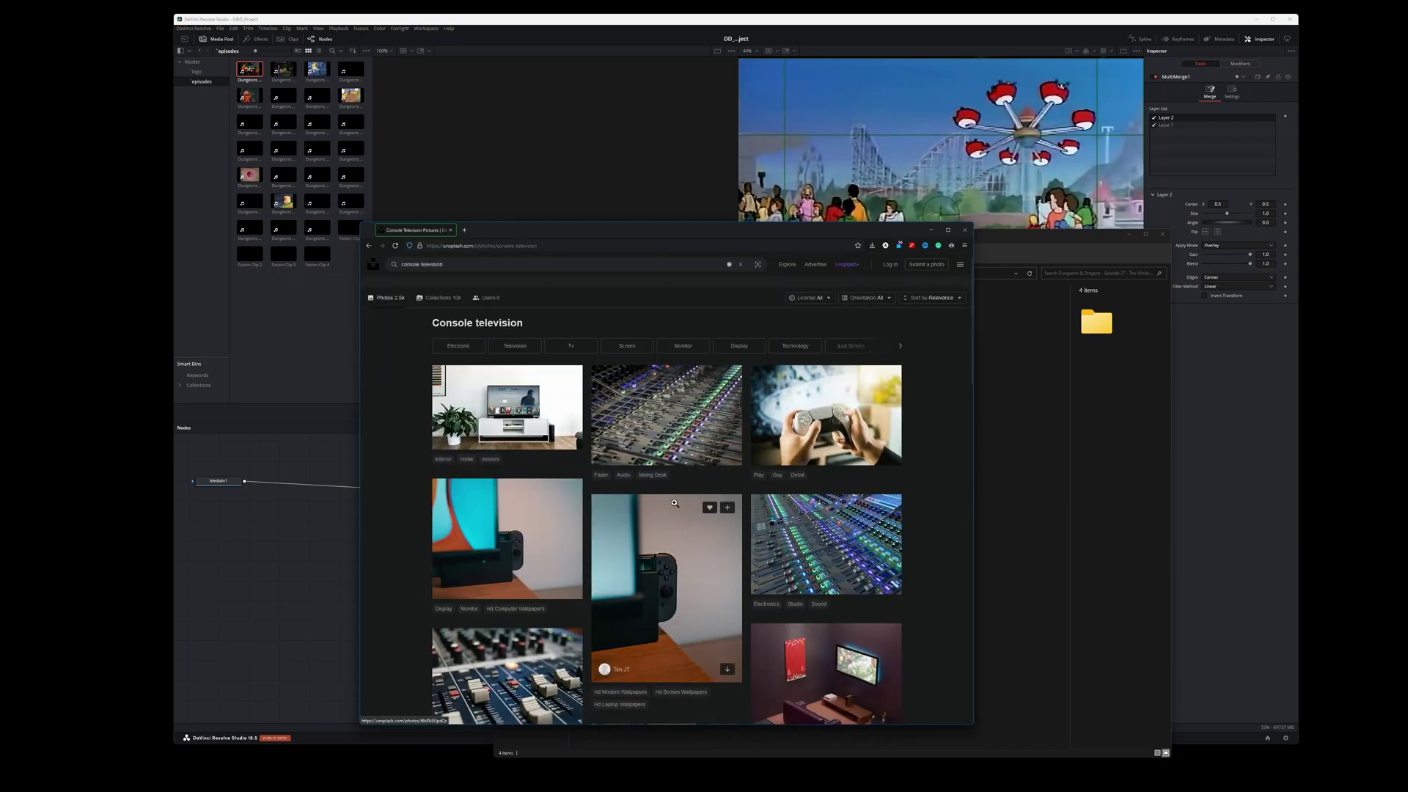
scroll(711, 519, down, 10)
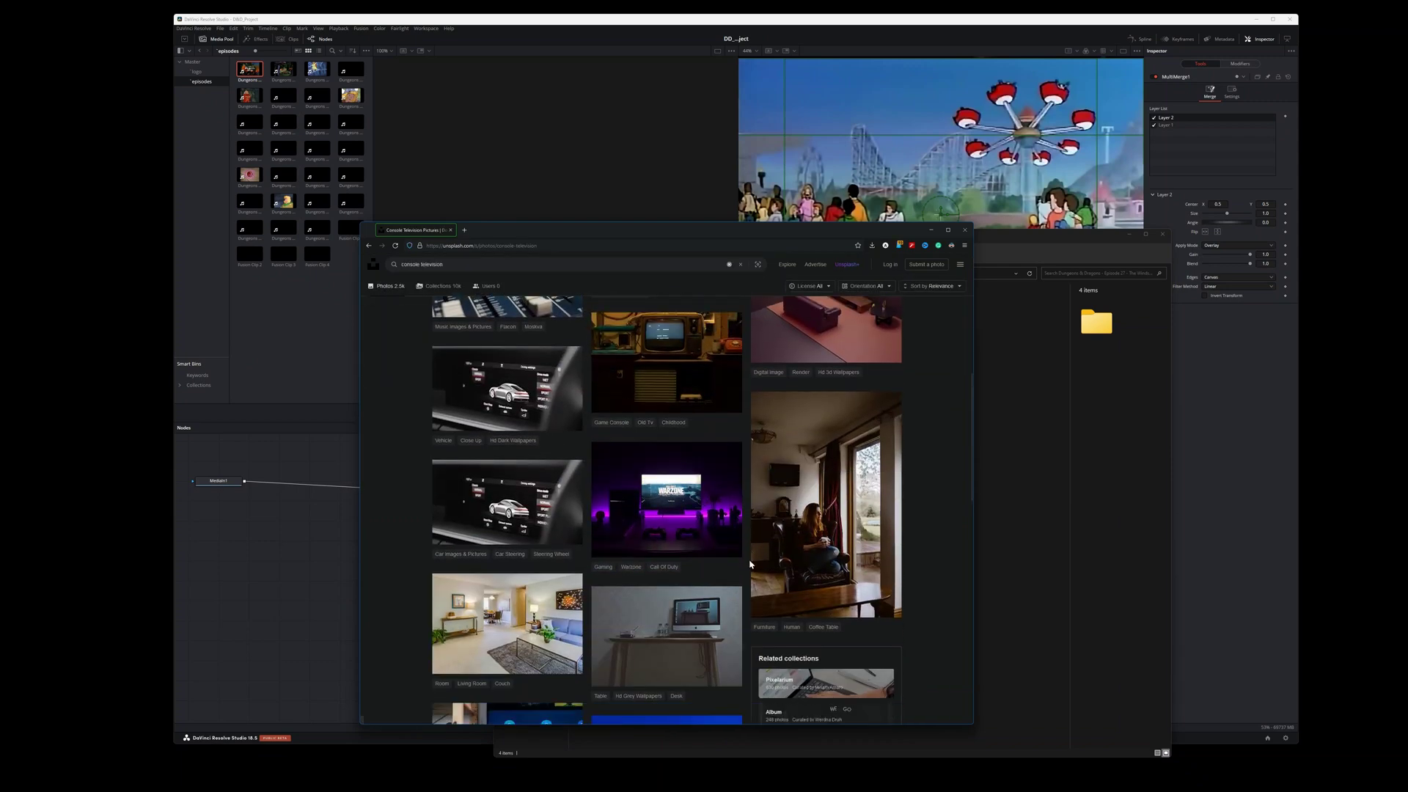
scroll(749, 566, down, 10)
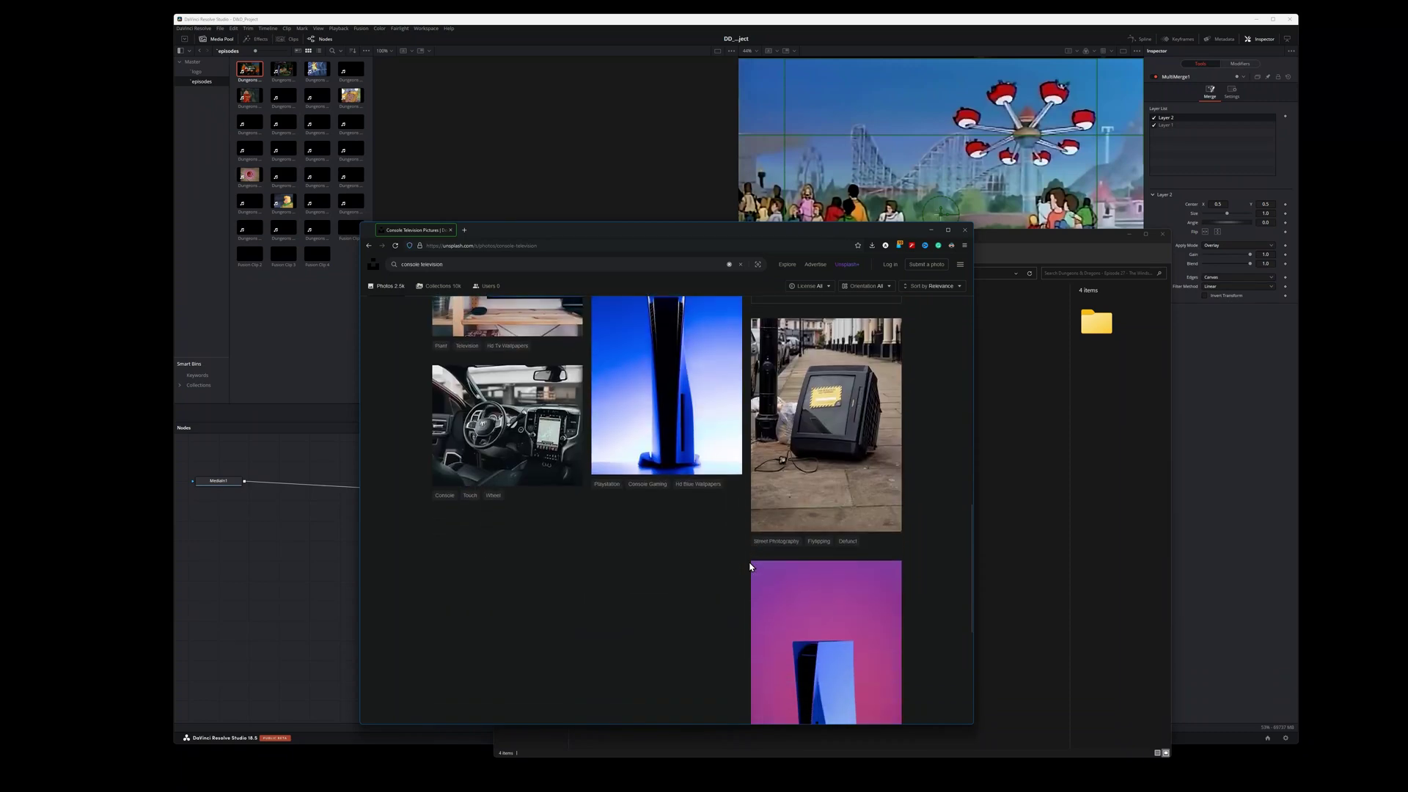
scroll(745, 561, up, 6)
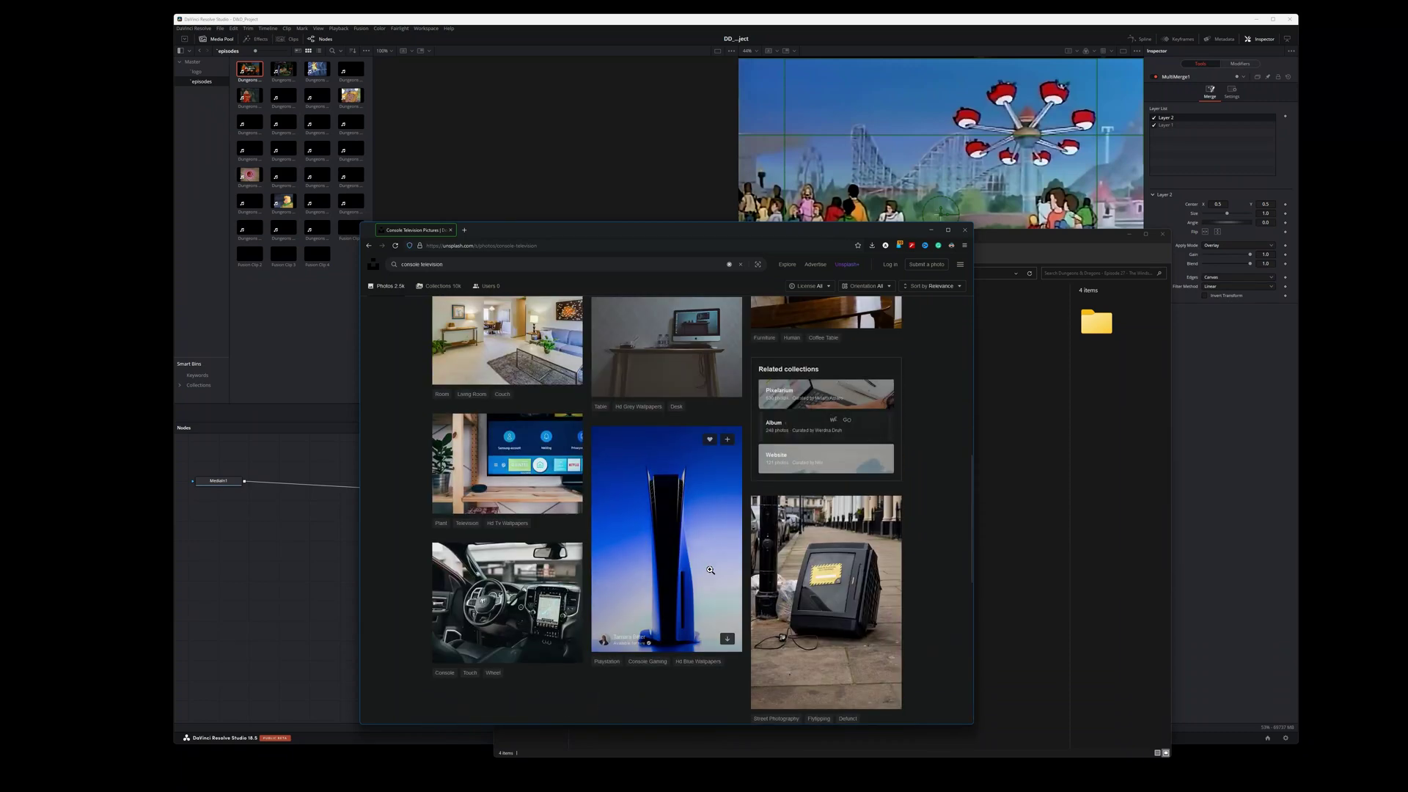
scroll(720, 568, up, 10)
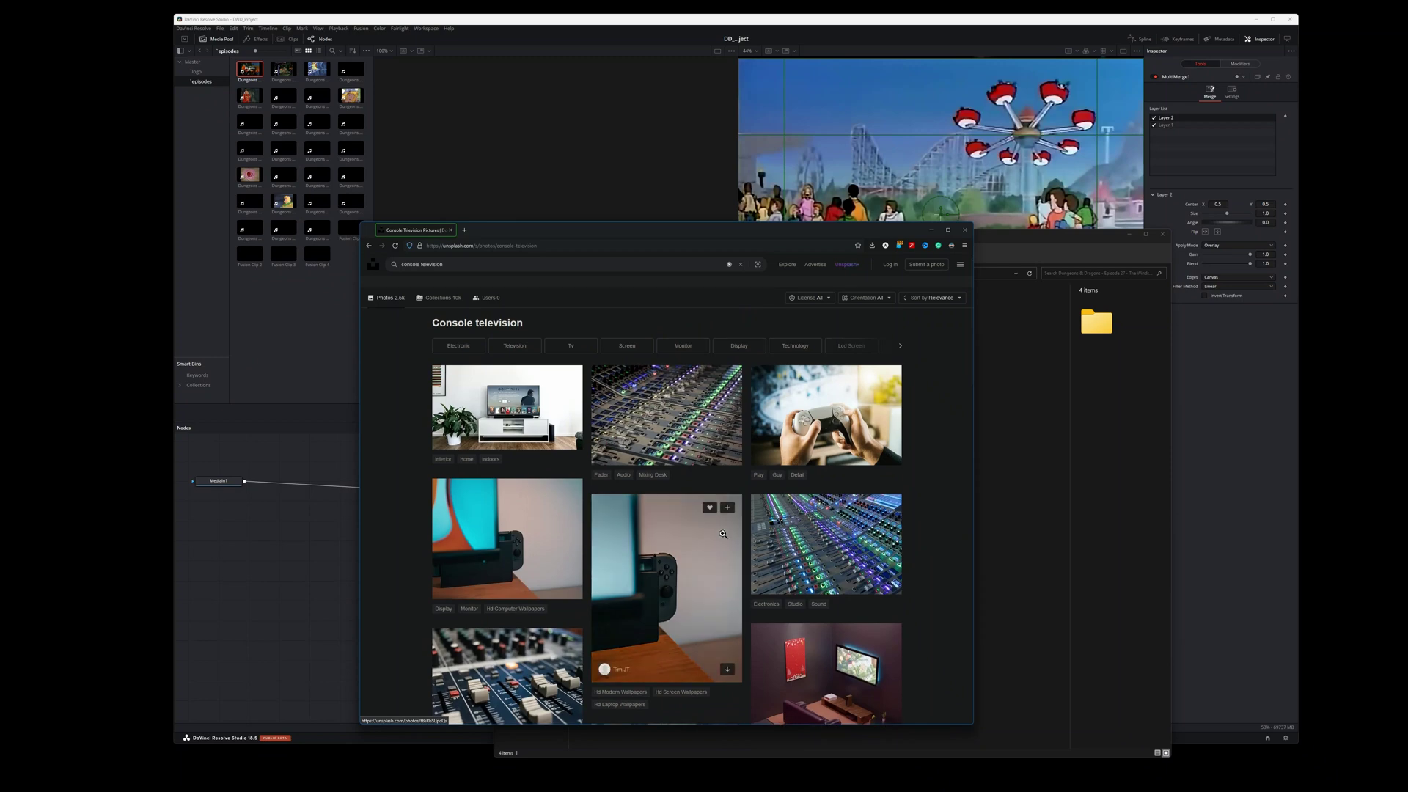
Step: Narrow the Unsplash search to "television" and open the photo of the grey vintage set with the orange screen frame
double_click(415, 264)
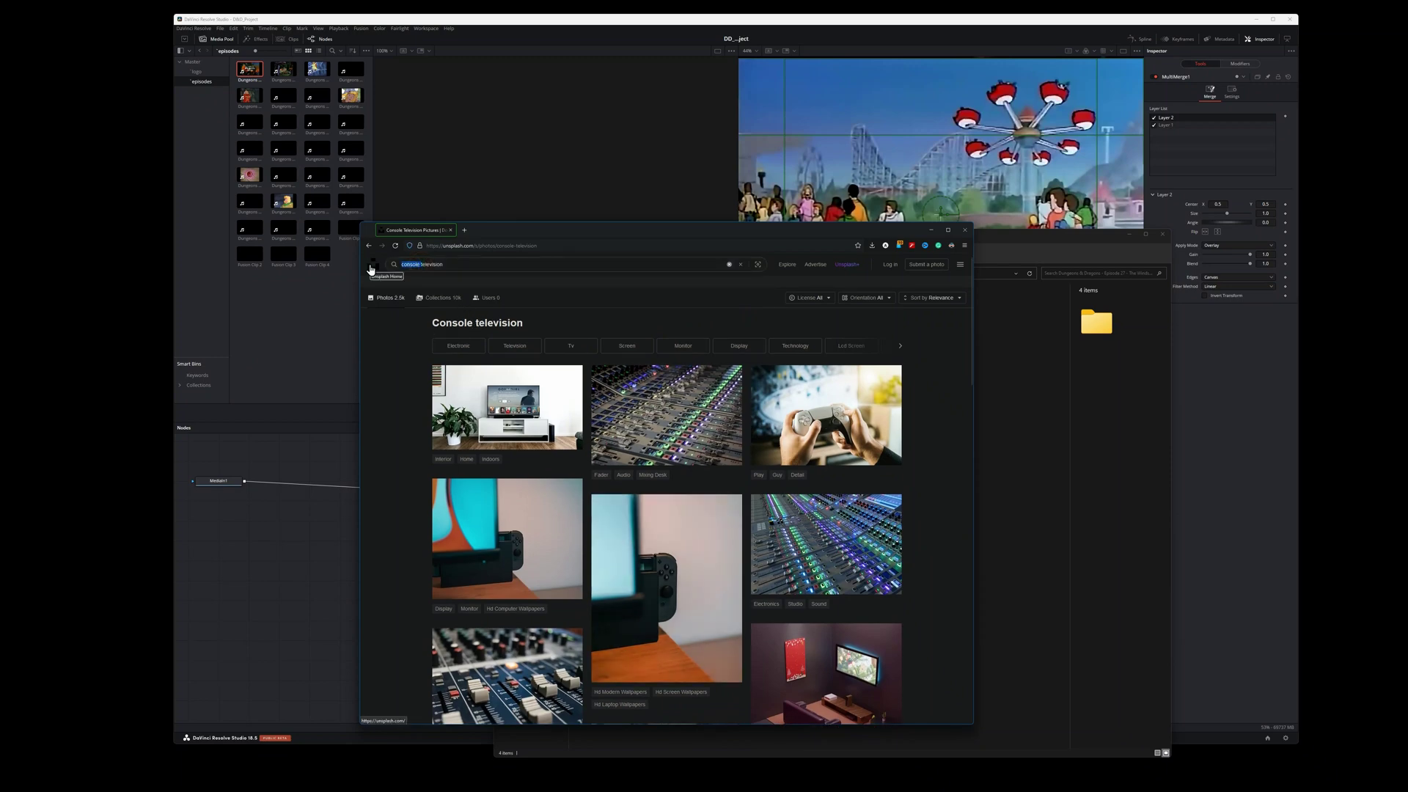
key(BackSpace)
key(Return)
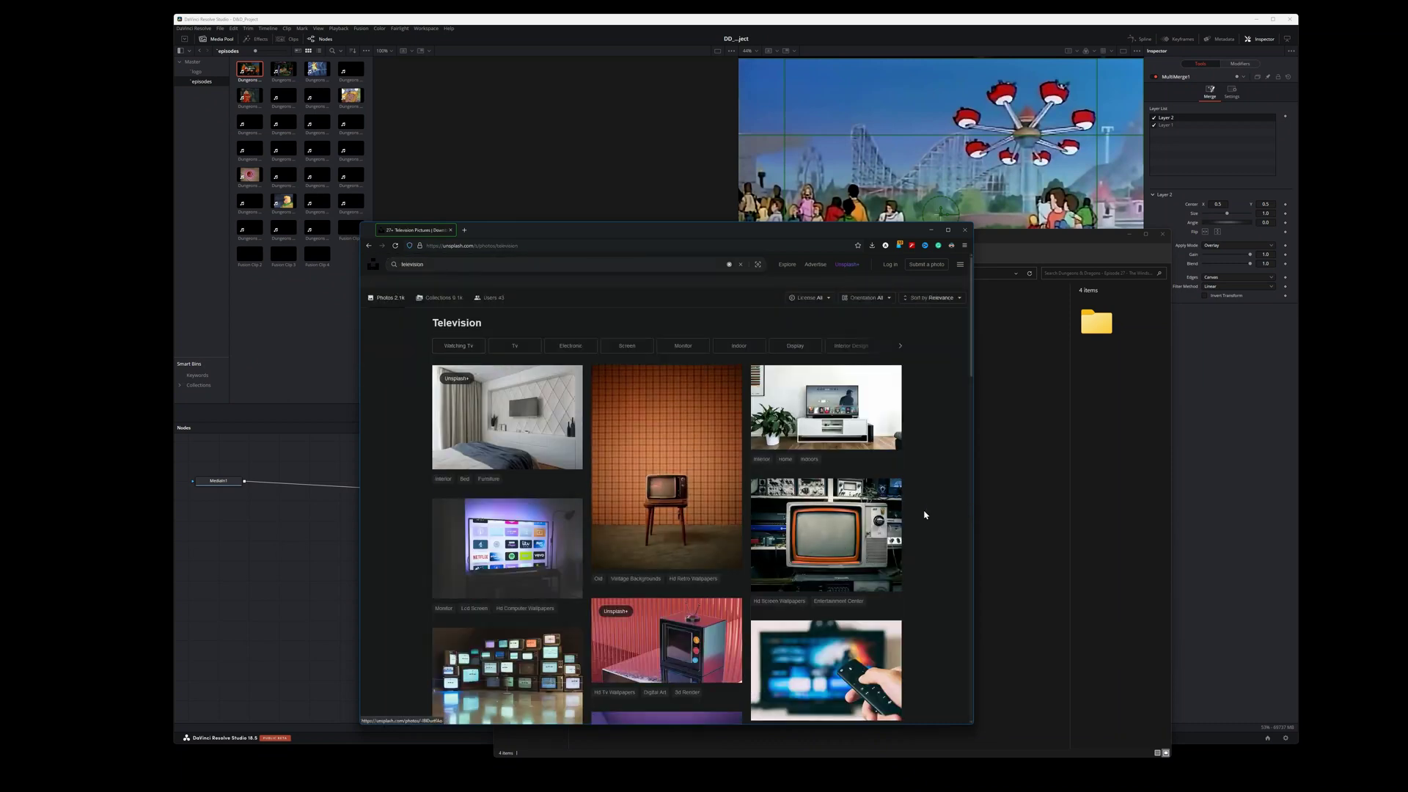
scroll(791, 539, down, 10)
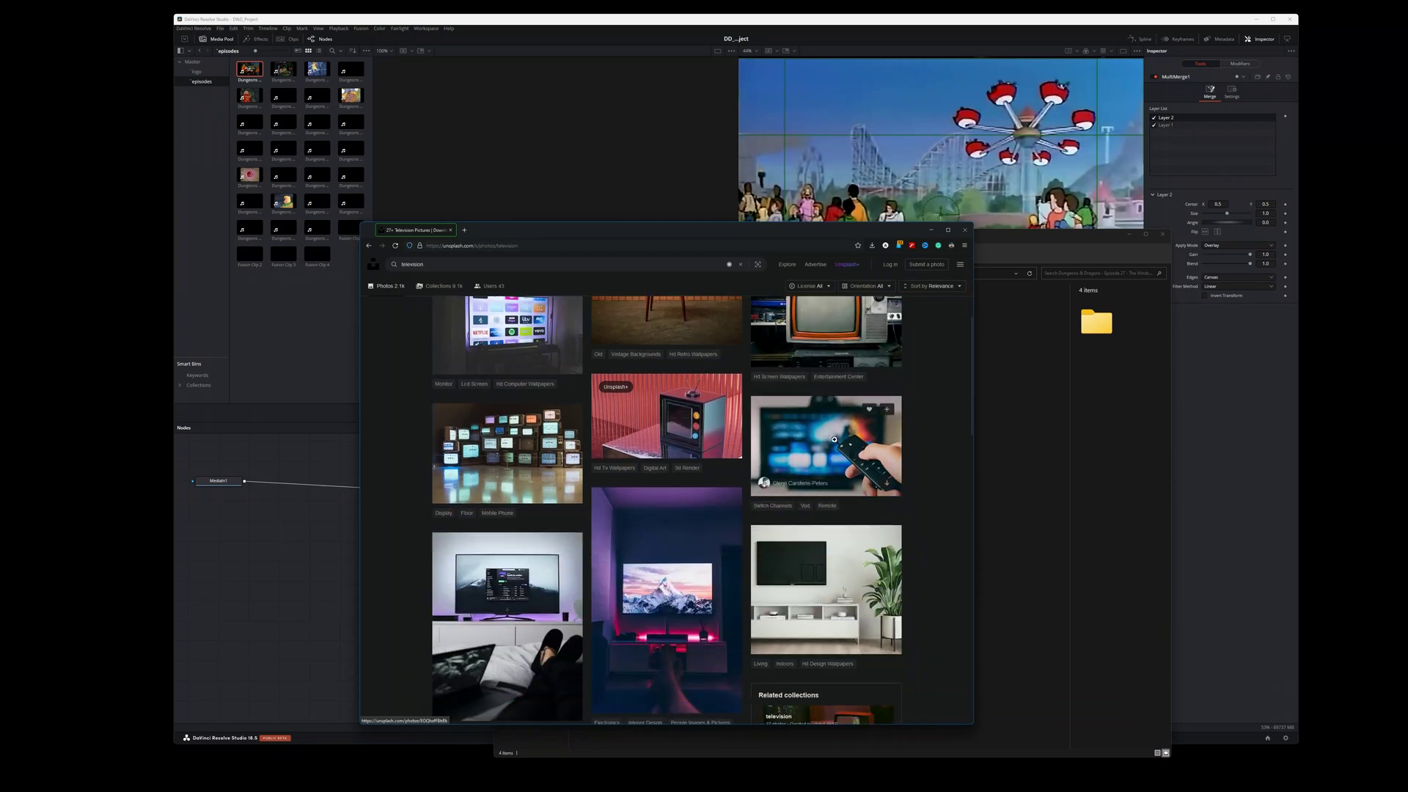
scroll(754, 470, down, 5)
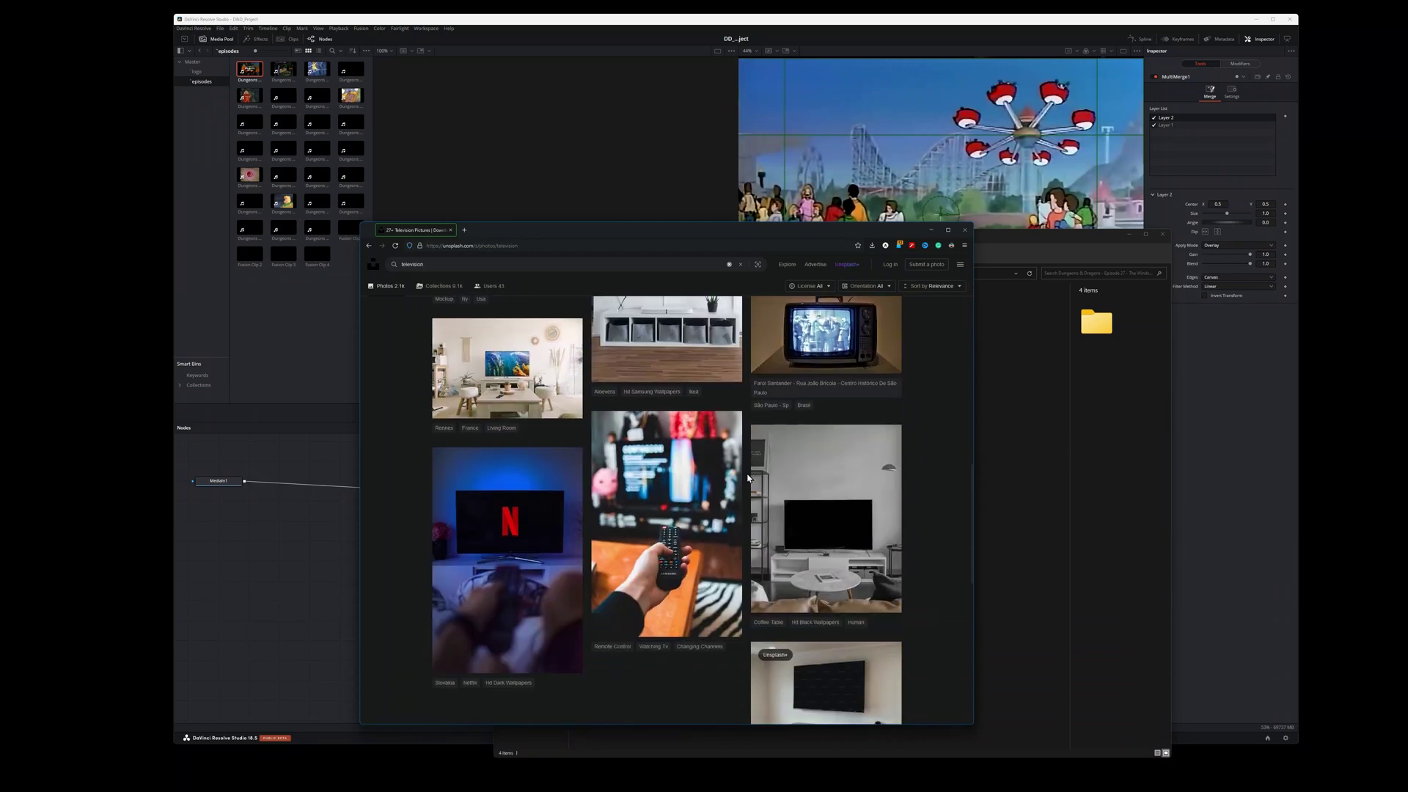
scroll(745, 506, up, 15)
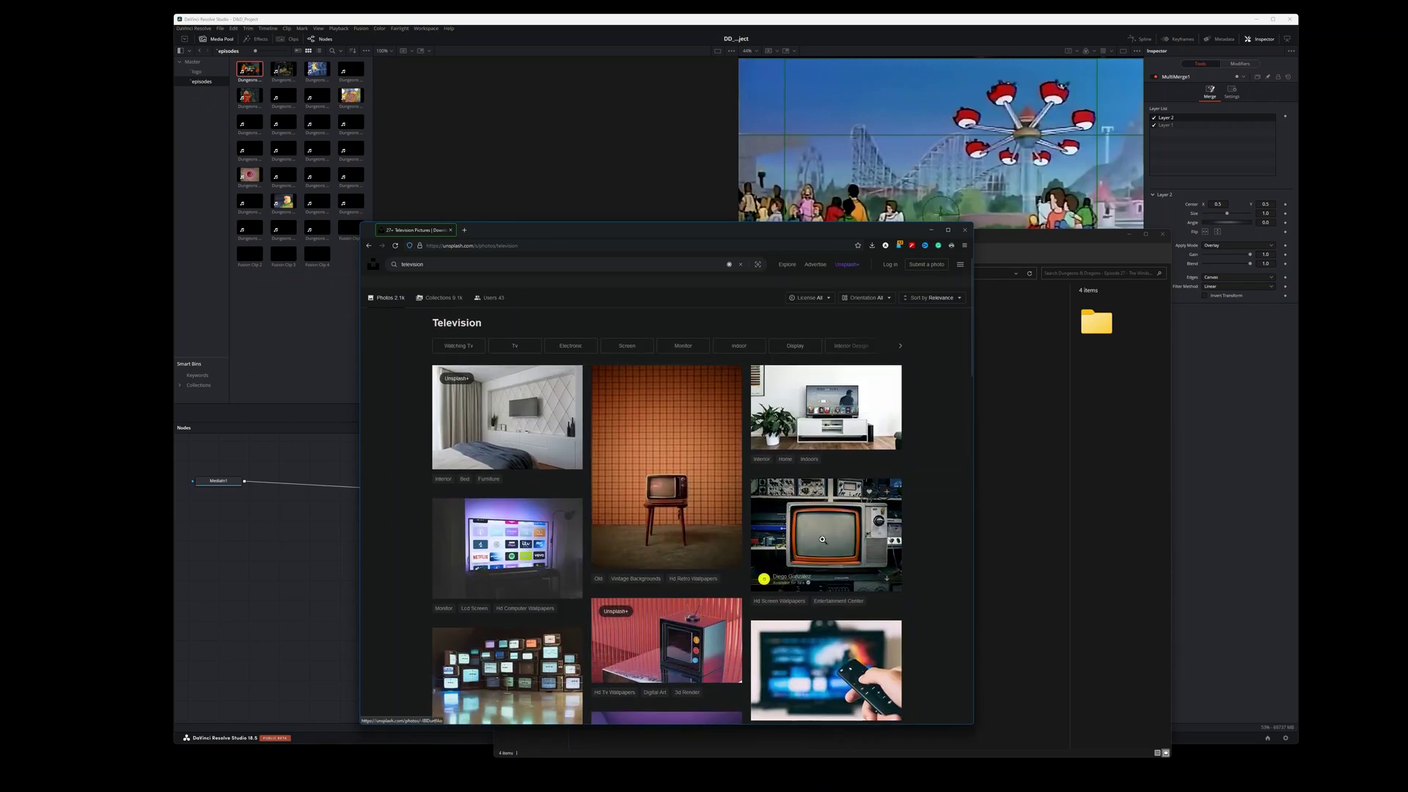
click(821, 544)
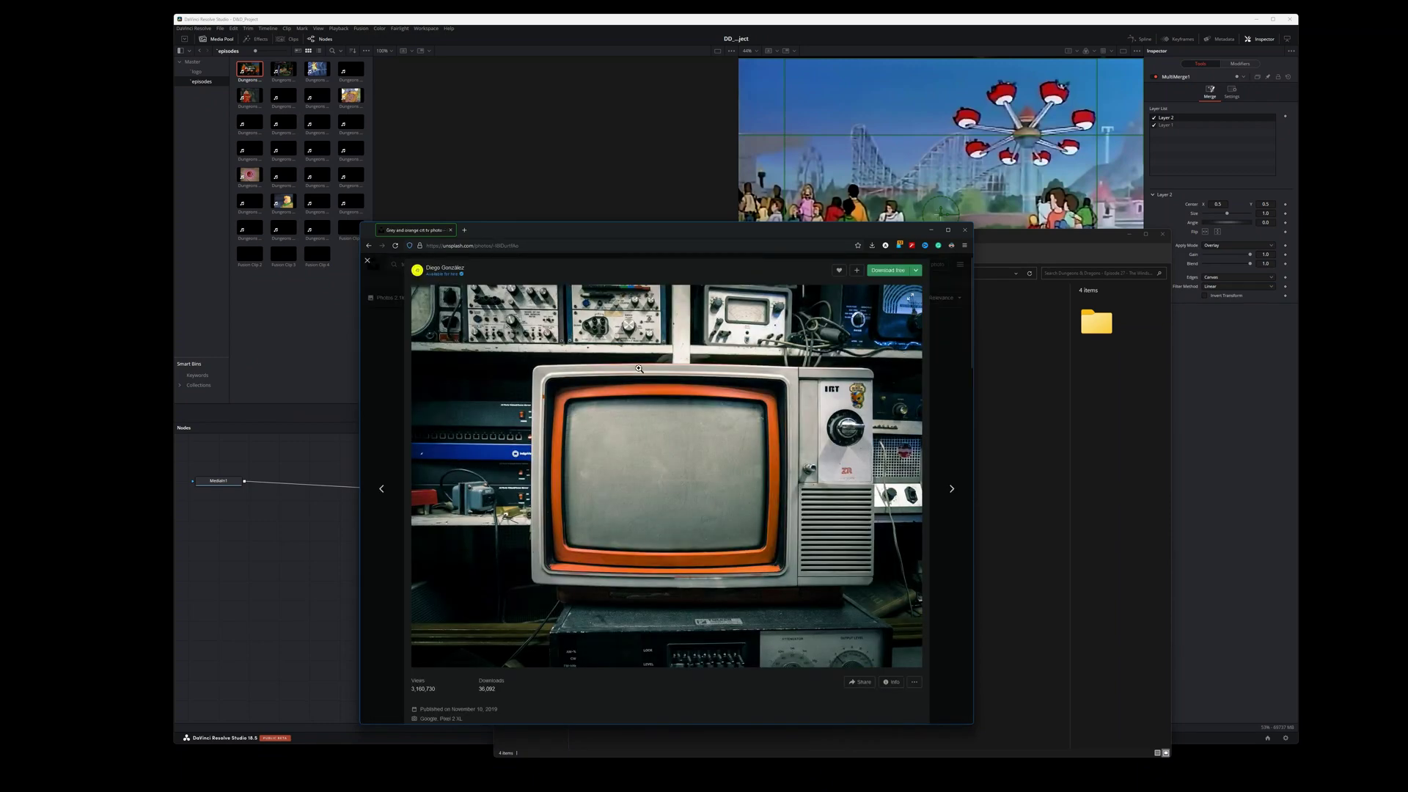
scroll(615, 471, down, 2)
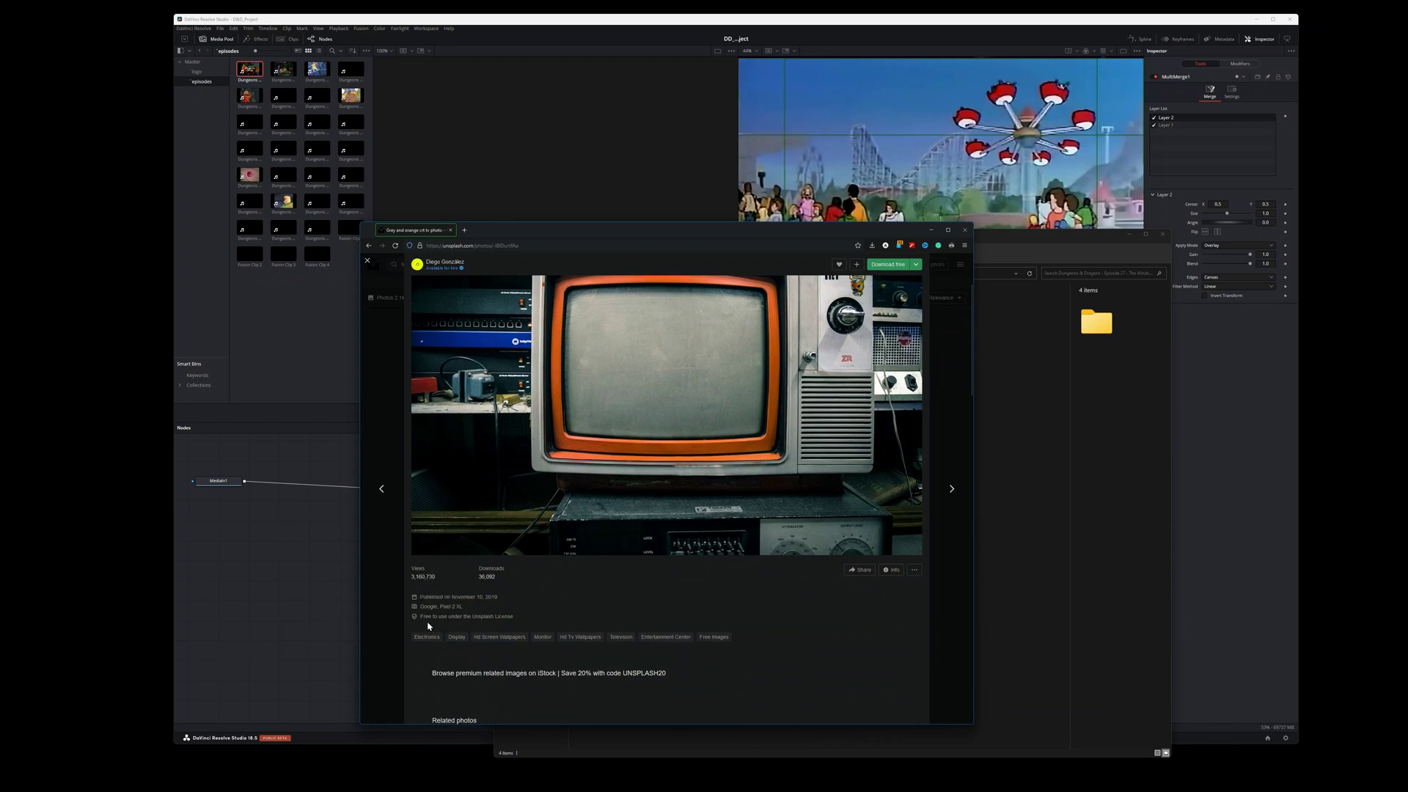
scroll(573, 618, up, 2)
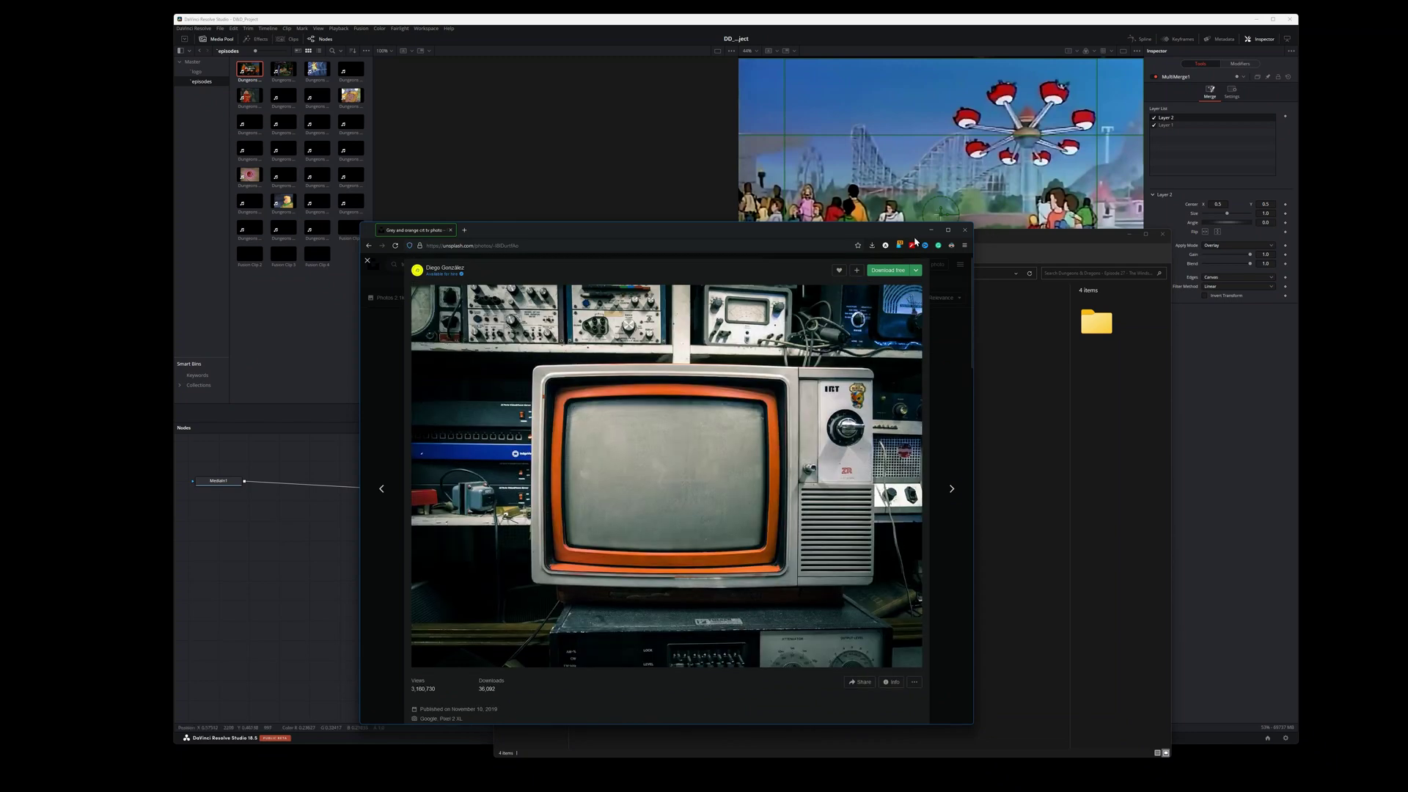
Step: Download the vintage television photo as a JPEG into a new "test" folder inside the D&D Project folder
click(916, 272)
click(884, 338)
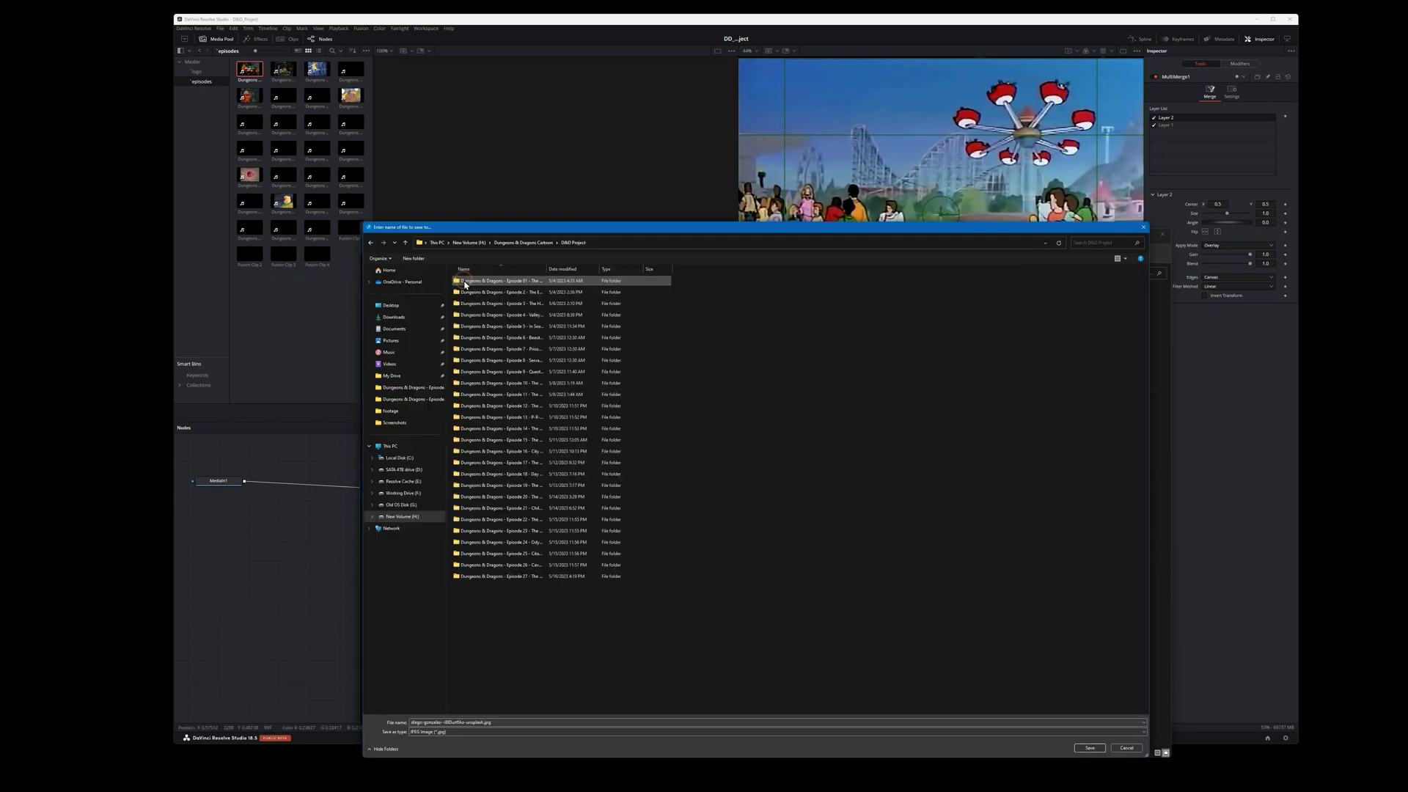
right_click(513, 611)
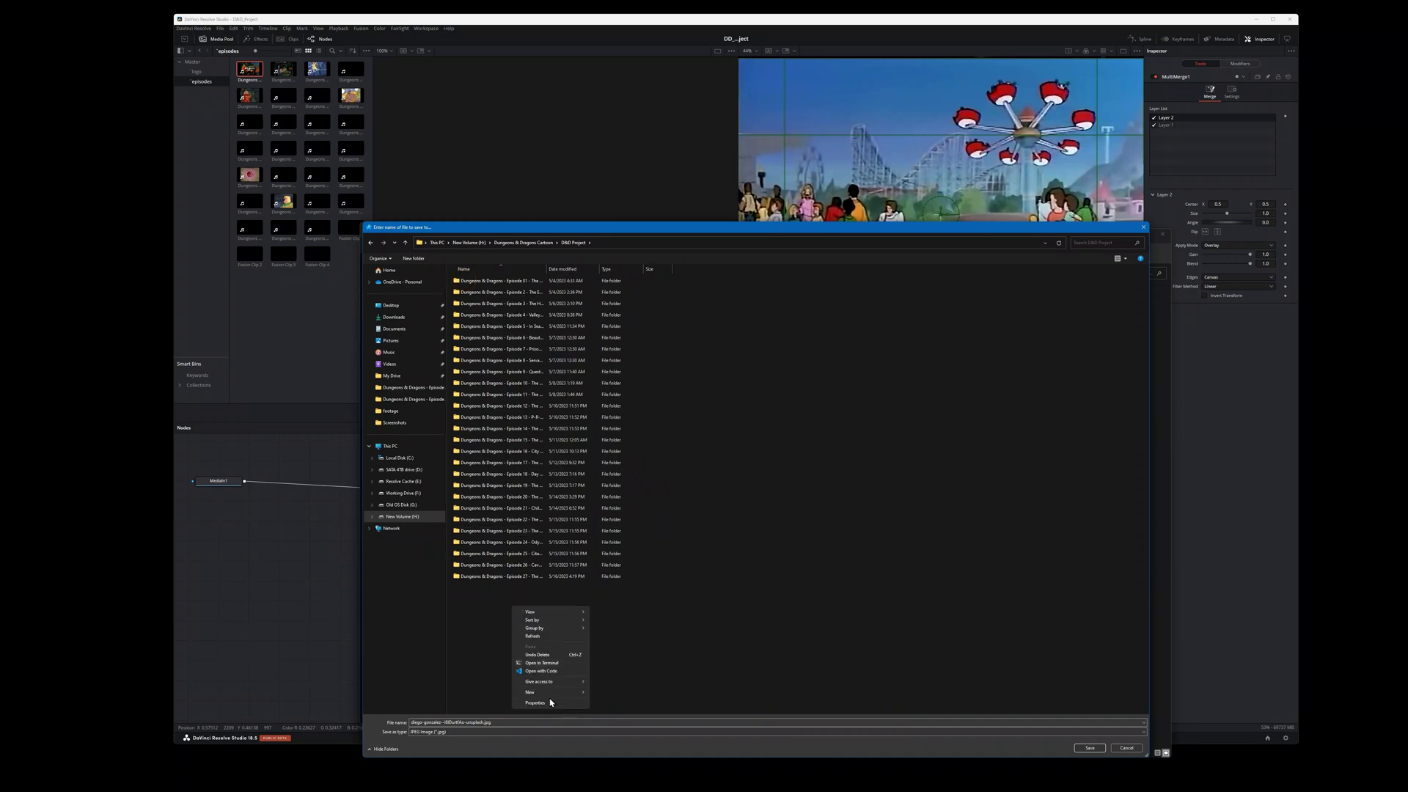
click(615, 694)
text(A)
key(Return)
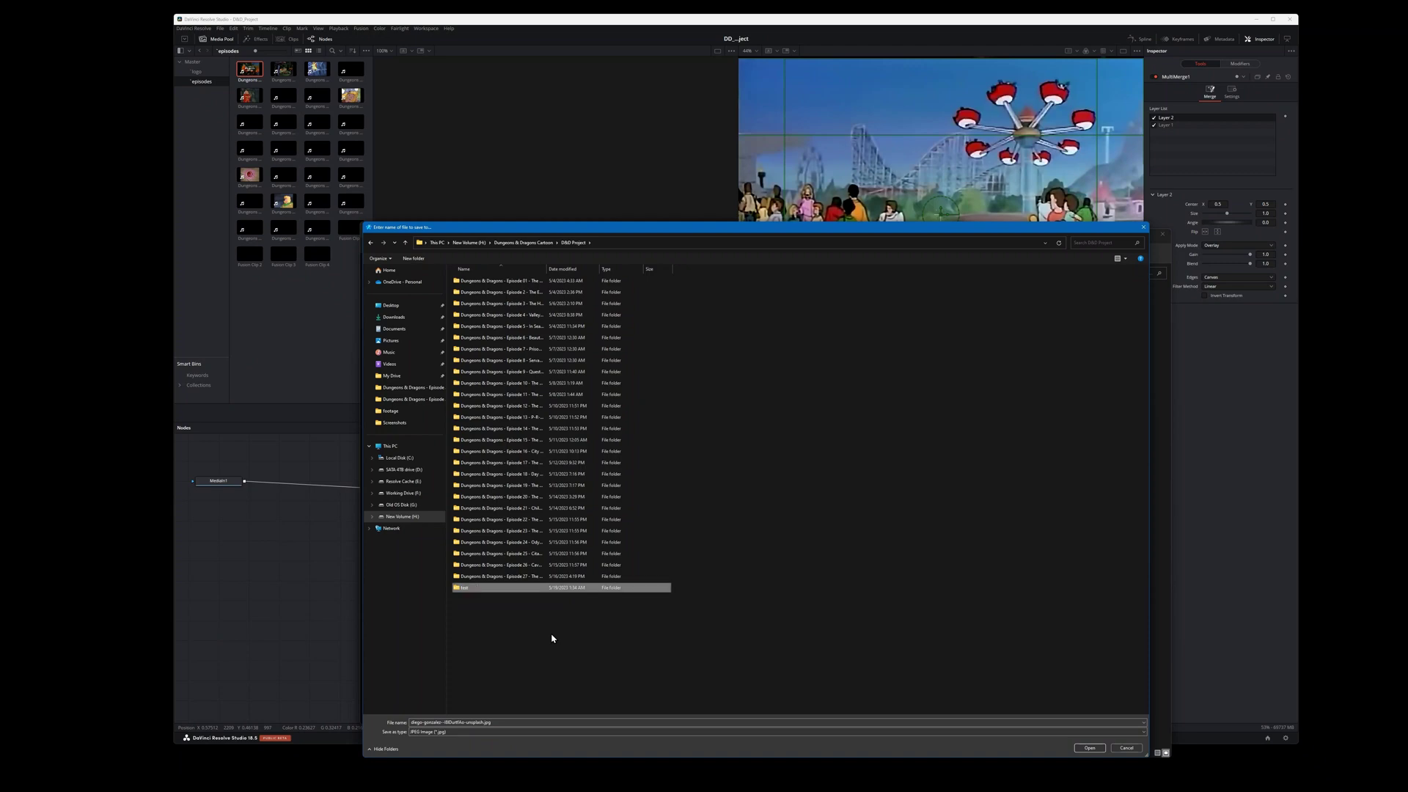
double_click(458, 590)
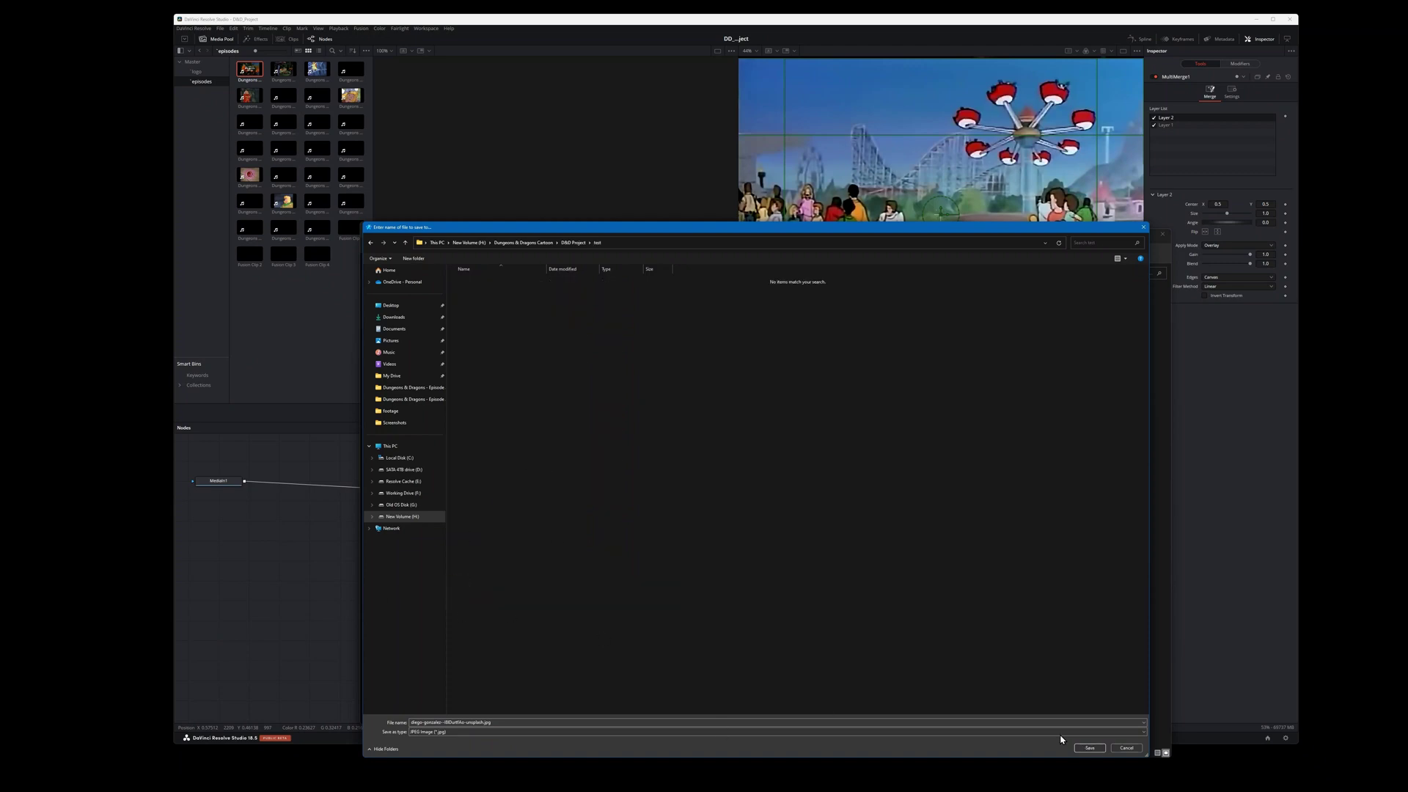
click(1090, 748)
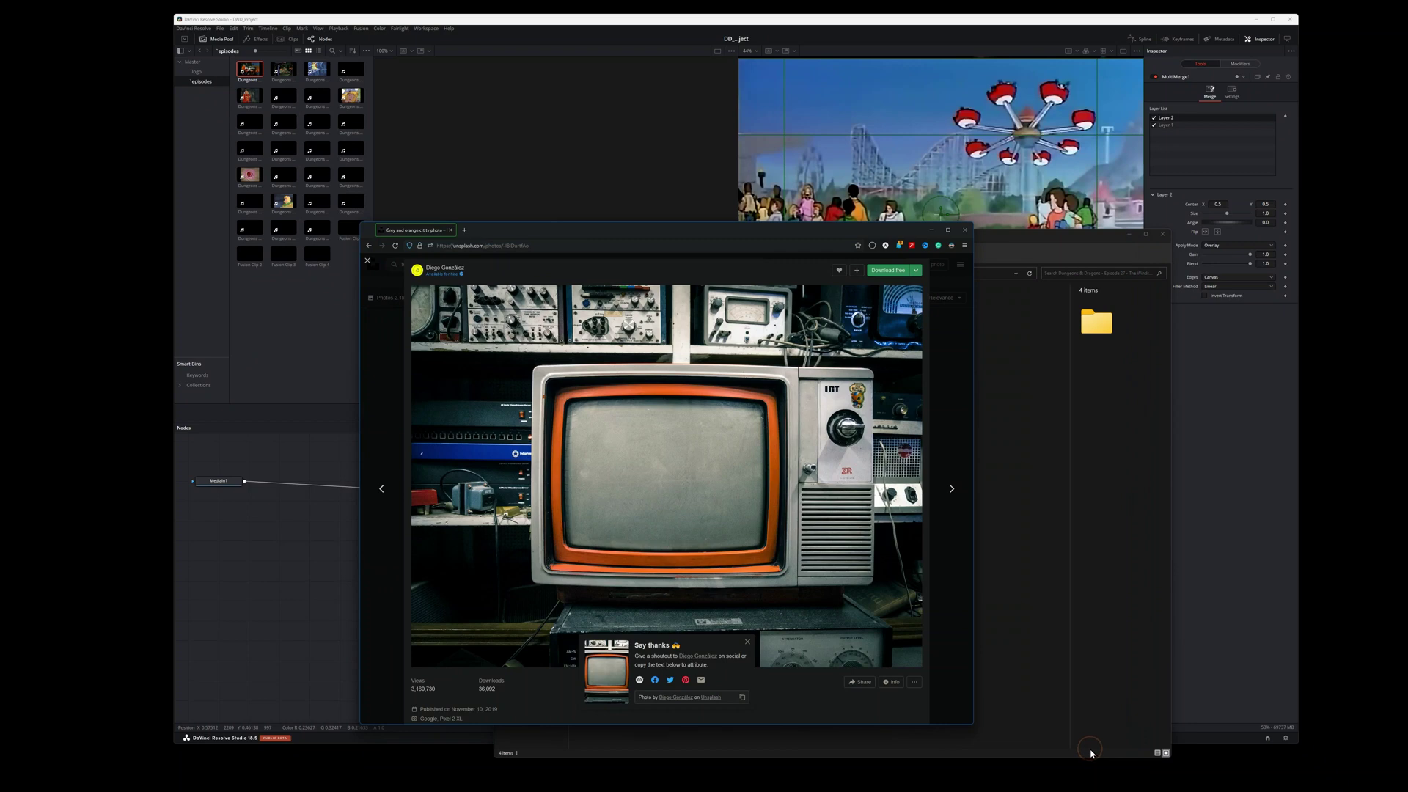
Step: Close the browser and open the new "test" folder under D&D Project in File Explorer
click(965, 230)
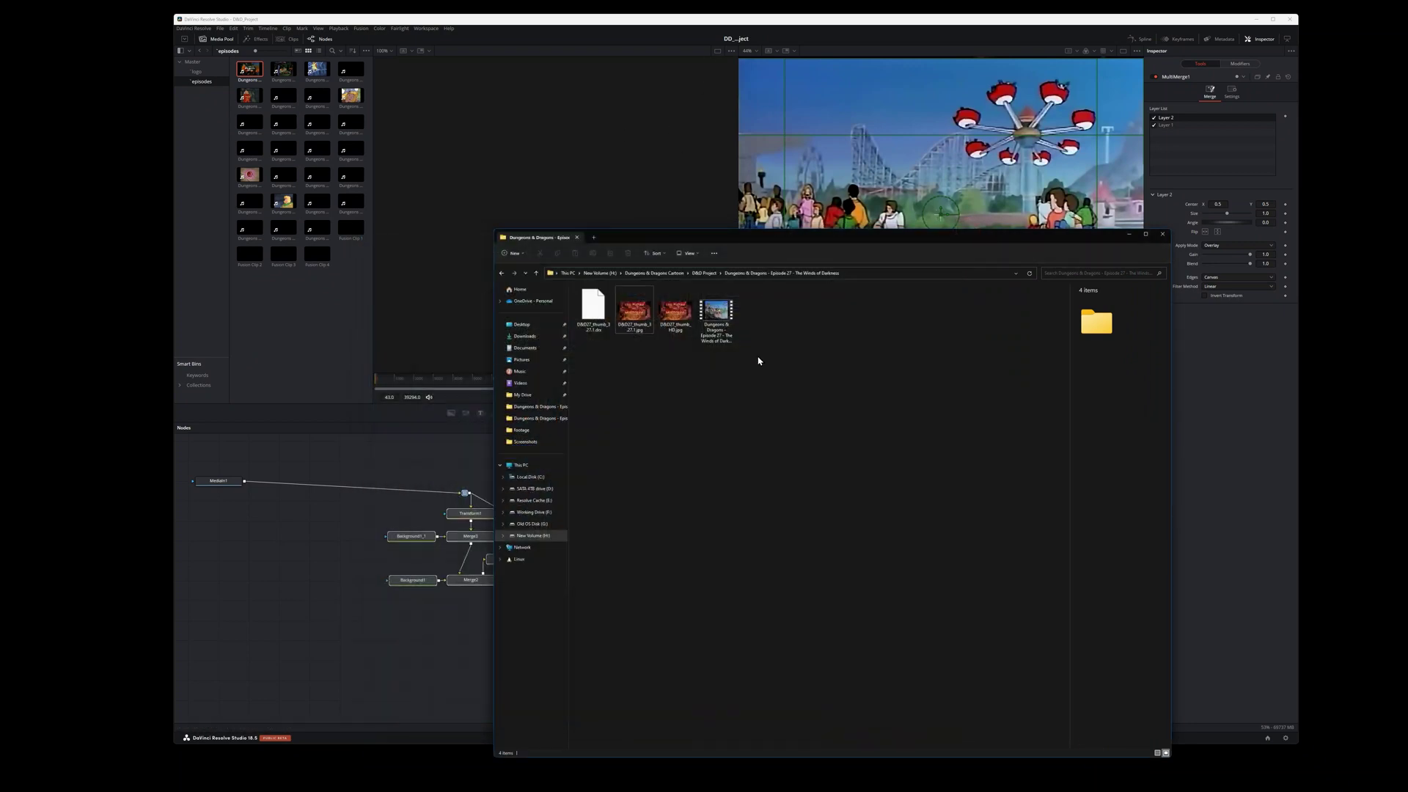
click(703, 273)
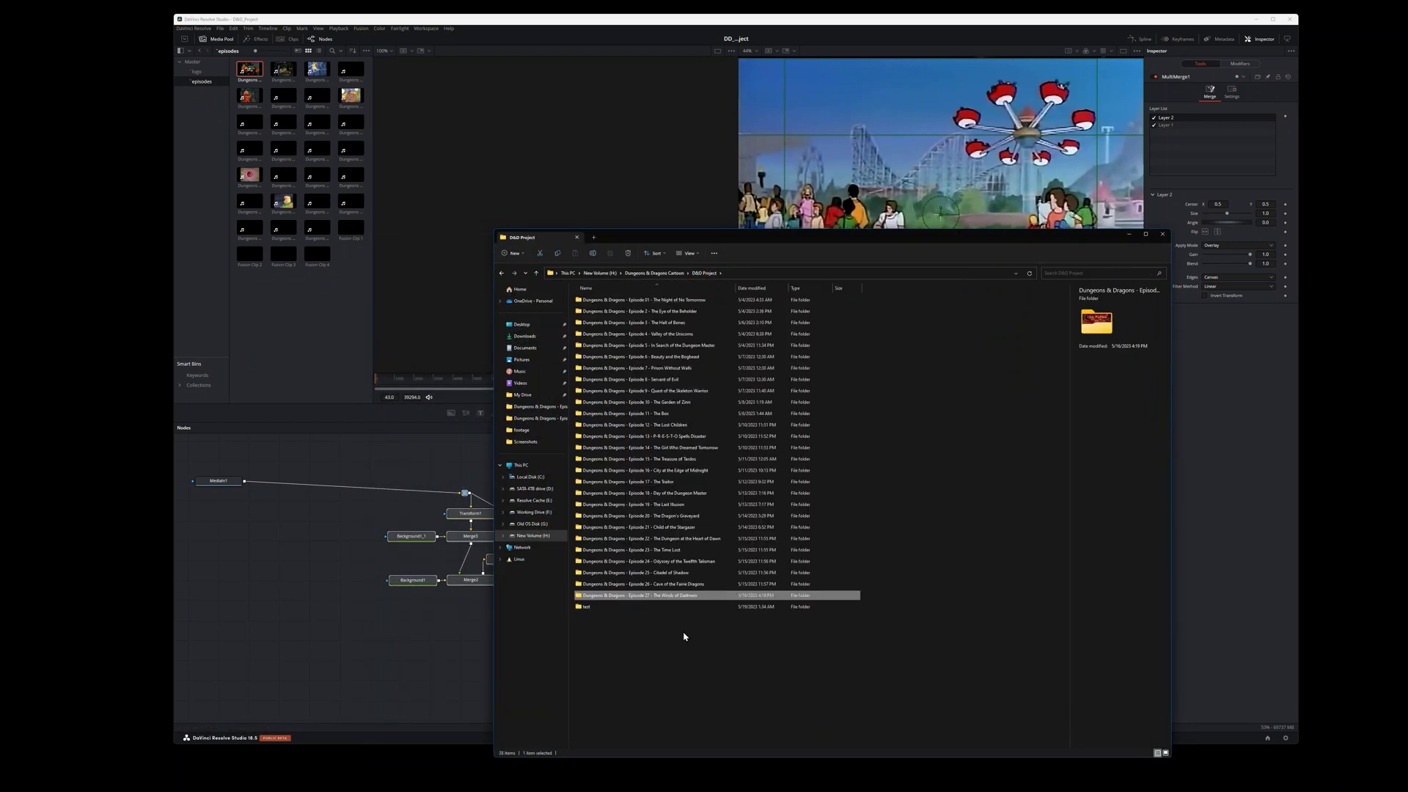
double_click(584, 607)
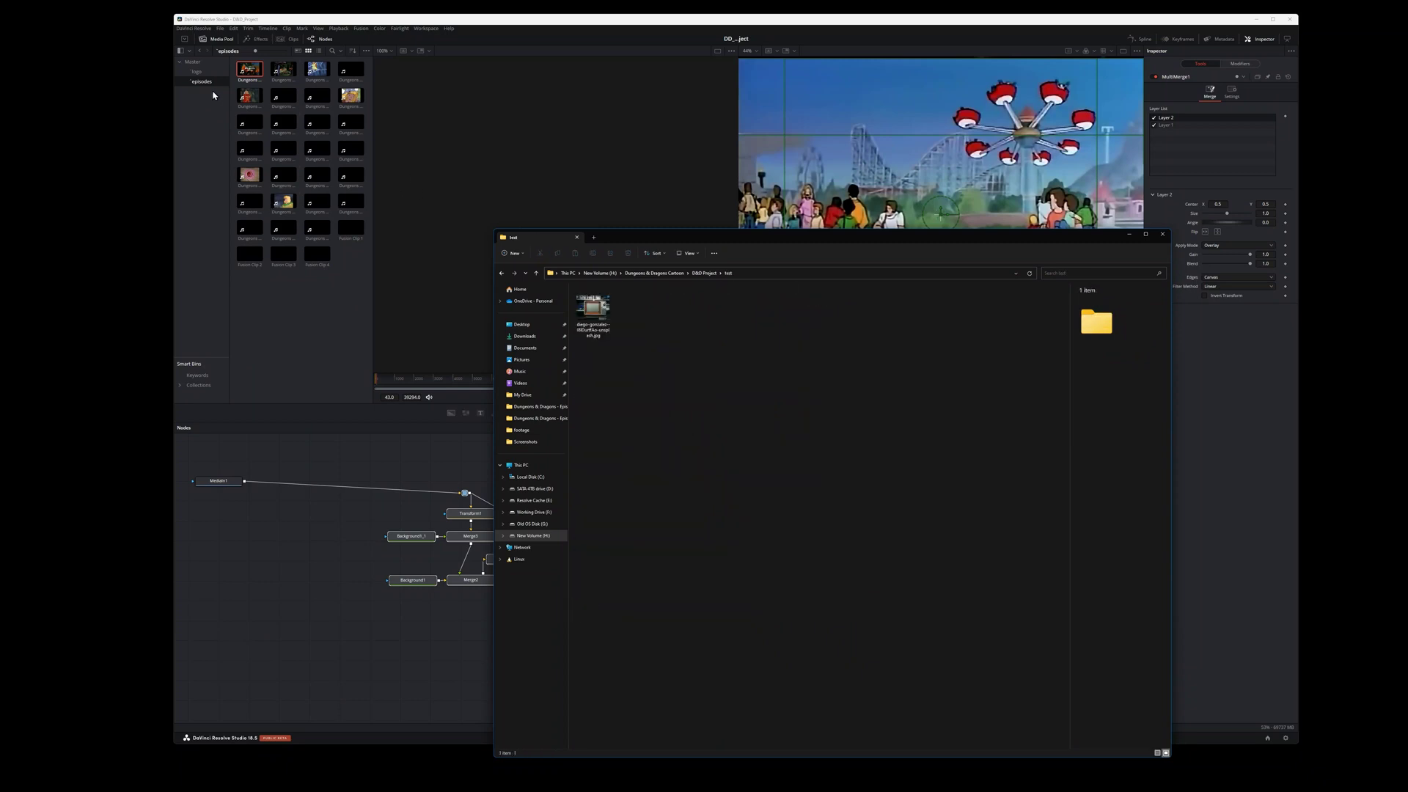
Step: Import the downloaded television photo from File Explorer into the Master bin of DaVinci Resolve's media pool
click(192, 62)
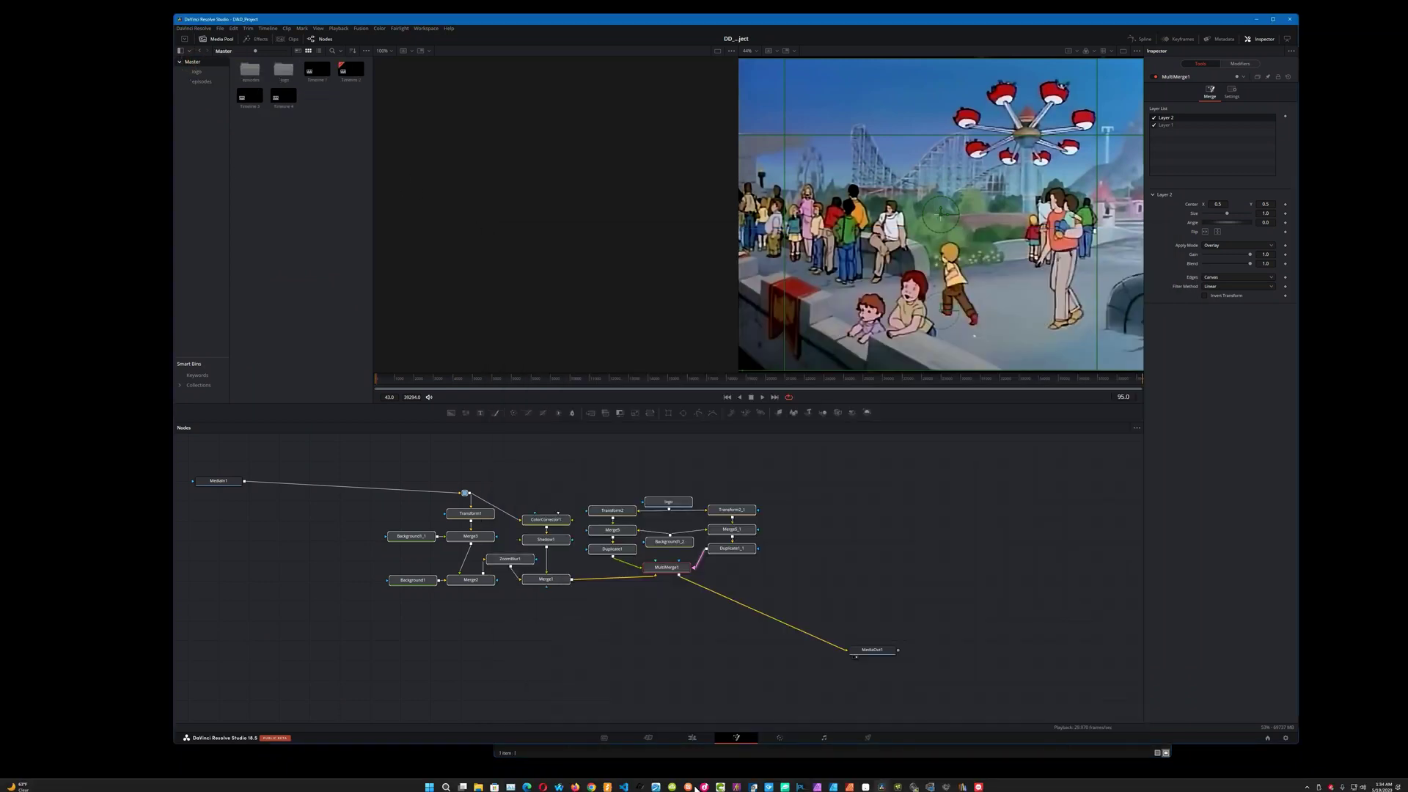
click(478, 783)
drag(592, 311, 294, 236)
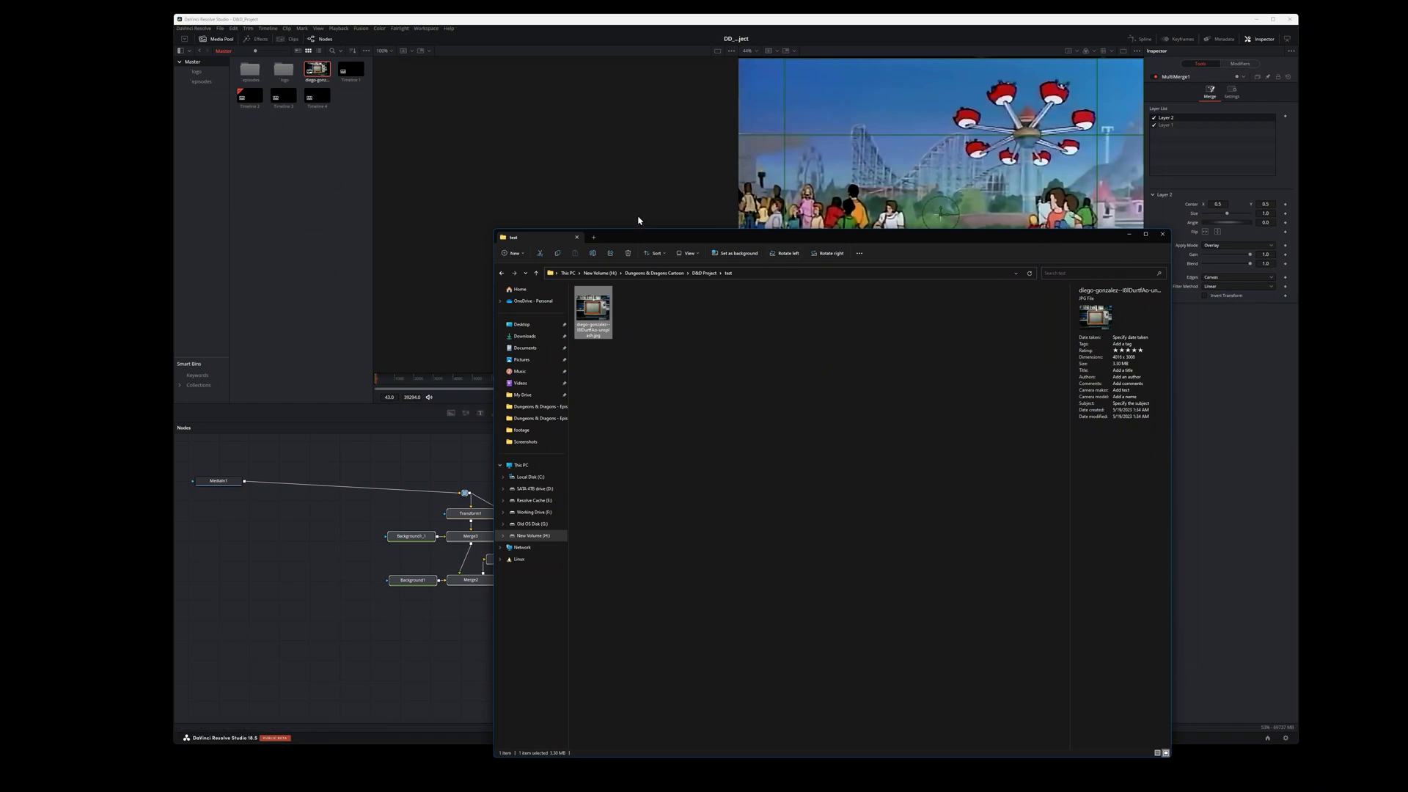
Step: Maximize DaVinci Resolve and pull MultiMerge1 with its logo nodes out of the chain, leaving Merge1 connected straight to MediaOut1
double_click(539, 20)
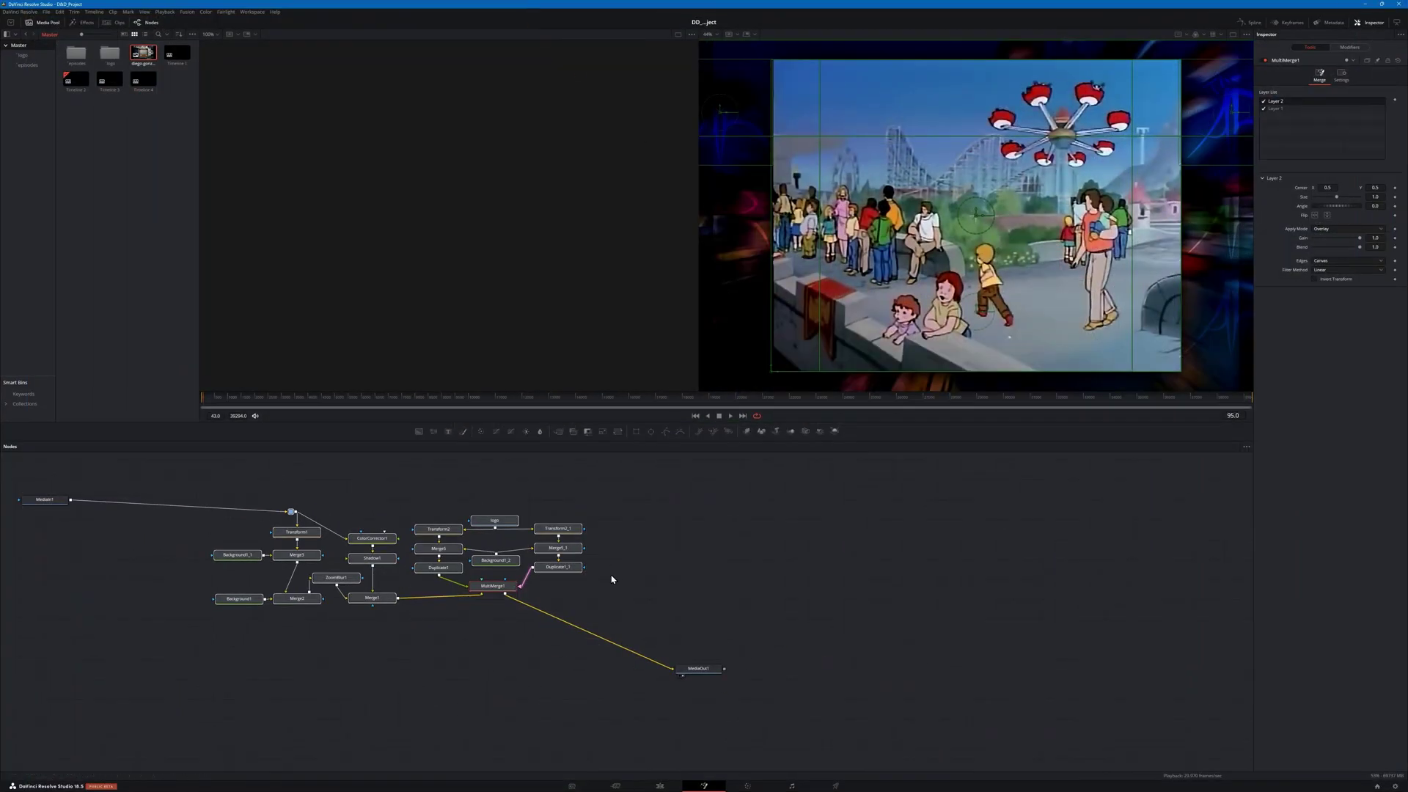
drag(380, 695, 623, 682)
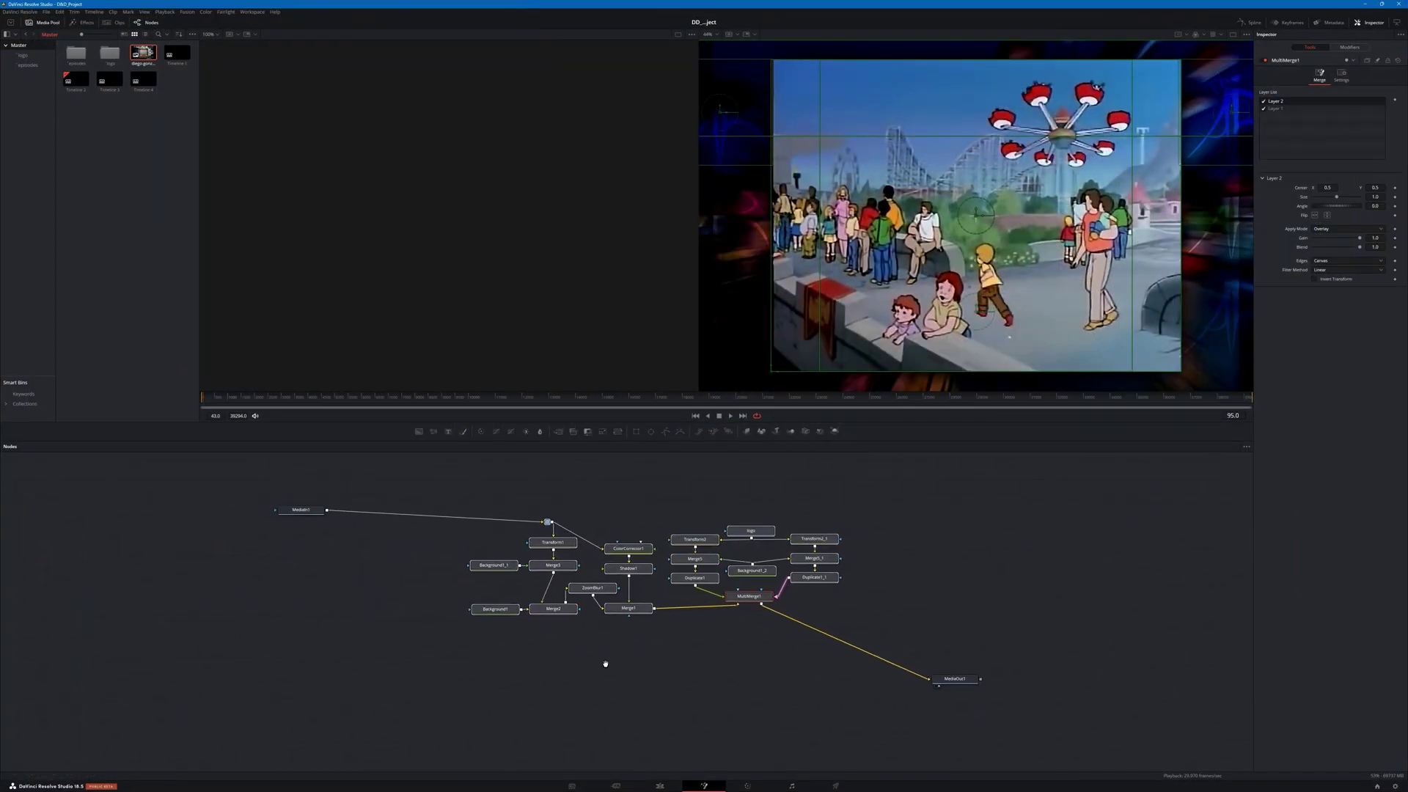
click(715, 672)
drag(836, 654, 674, 509)
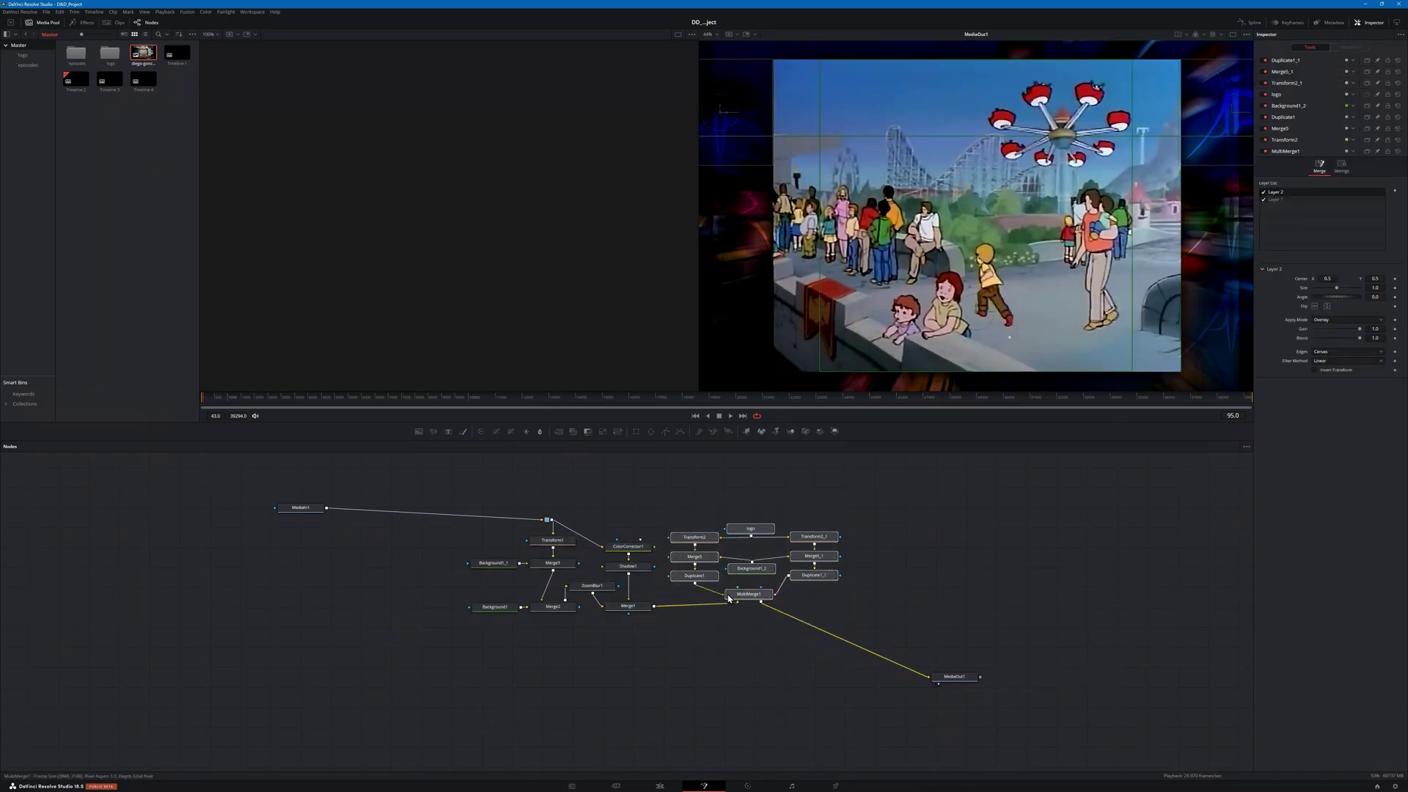
drag(728, 598, 983, 578)
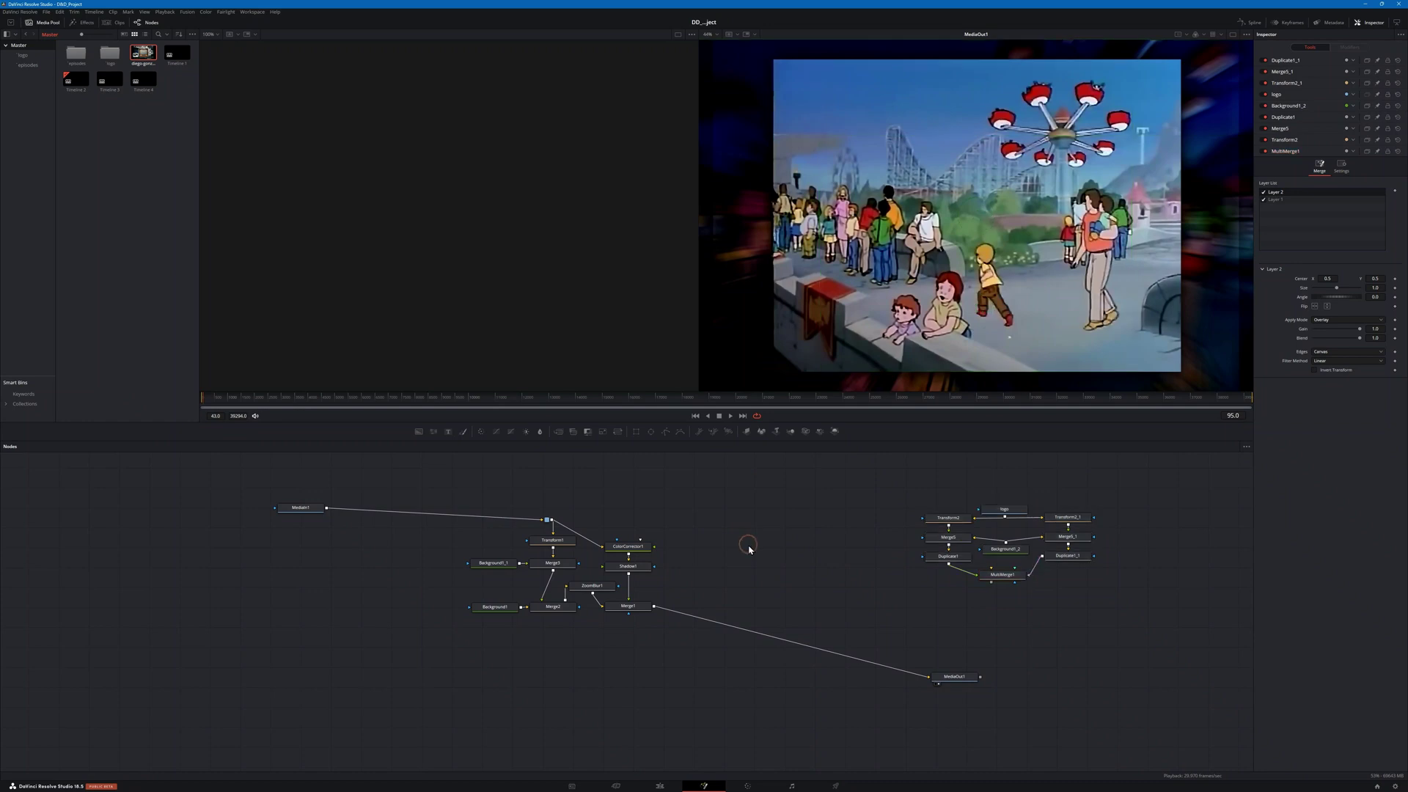
Step: Add the television photo to the node graph as a node named tv and merge it over Merge1's output
drag(145, 55, 432, 577)
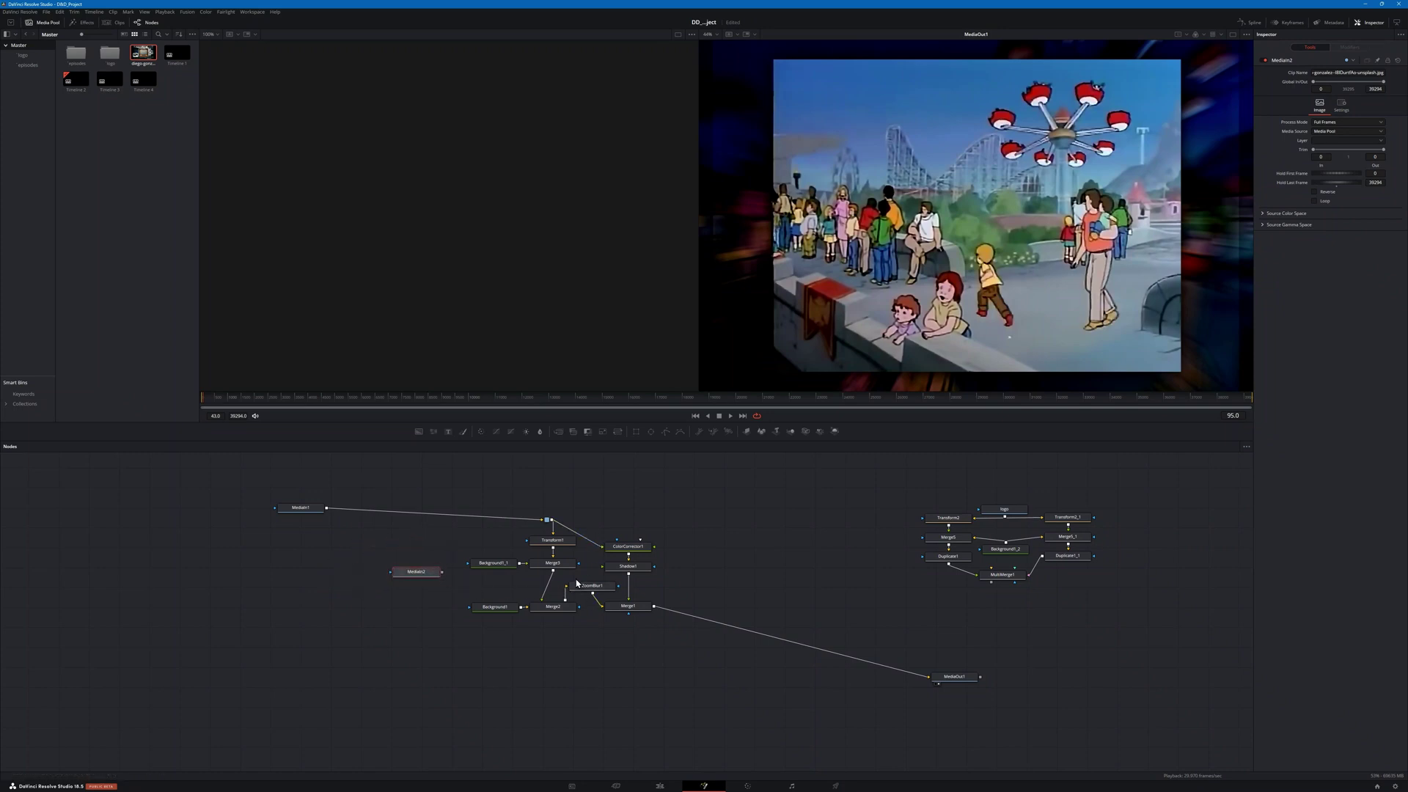
drag(424, 573, 717, 499)
key(F2)
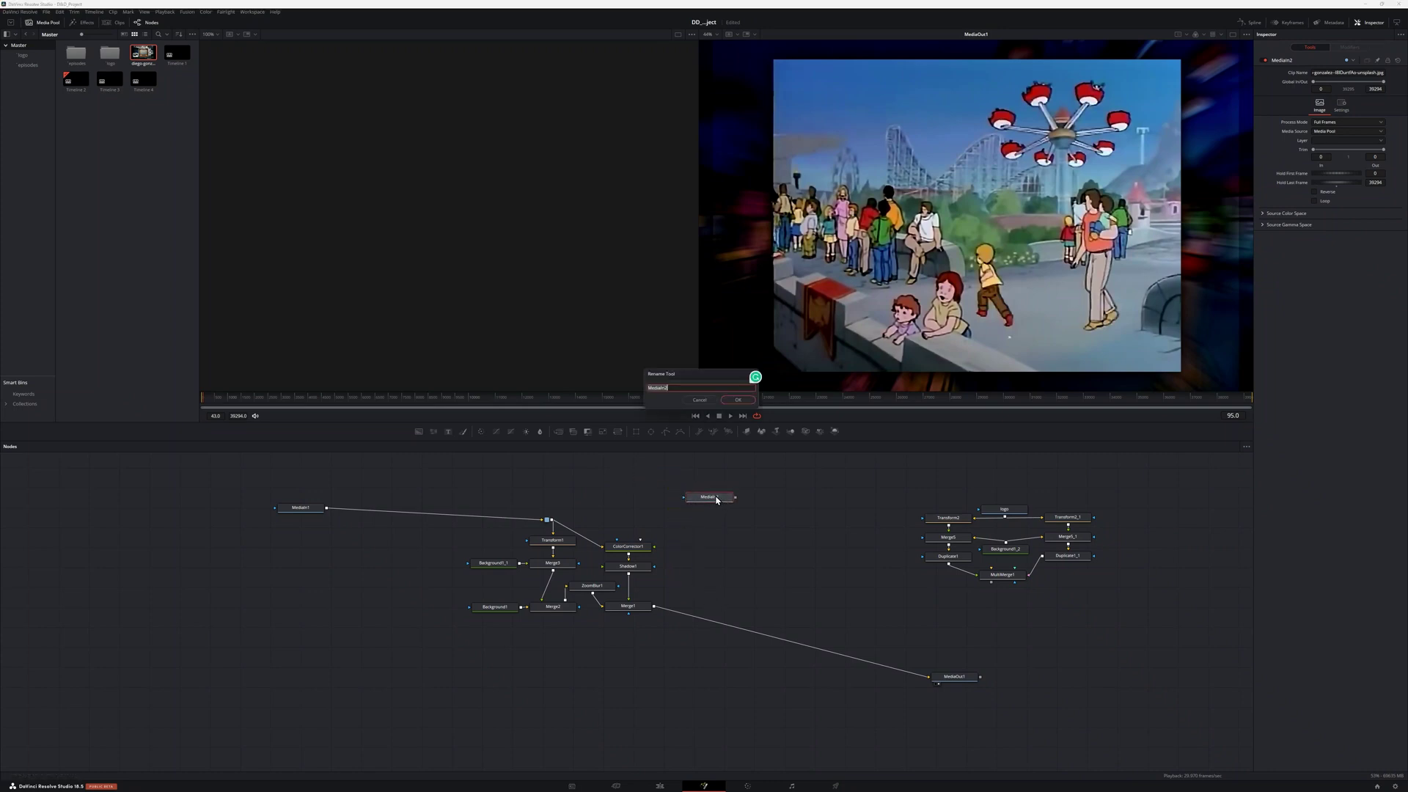
text(tv)
key(Return)
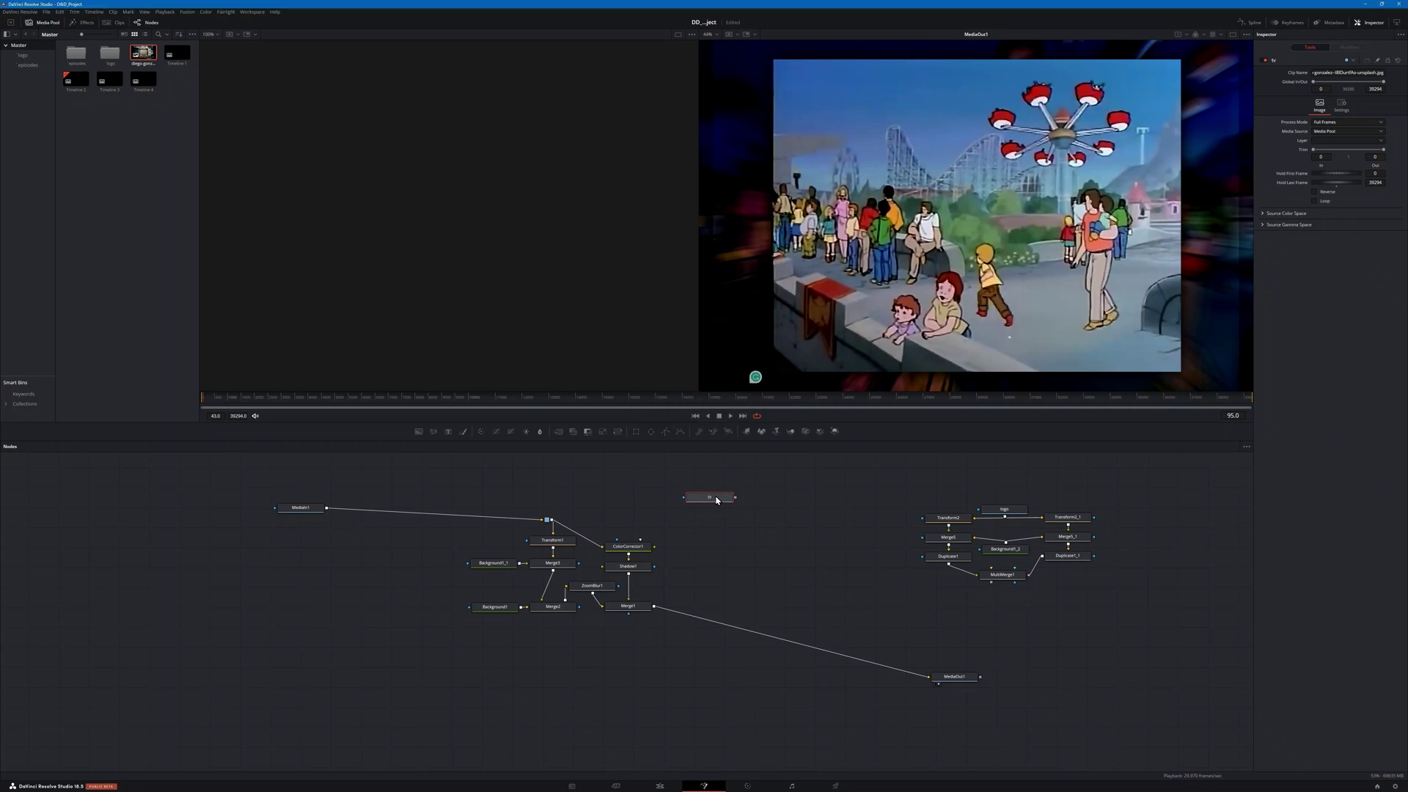
drag(735, 498, 701, 617)
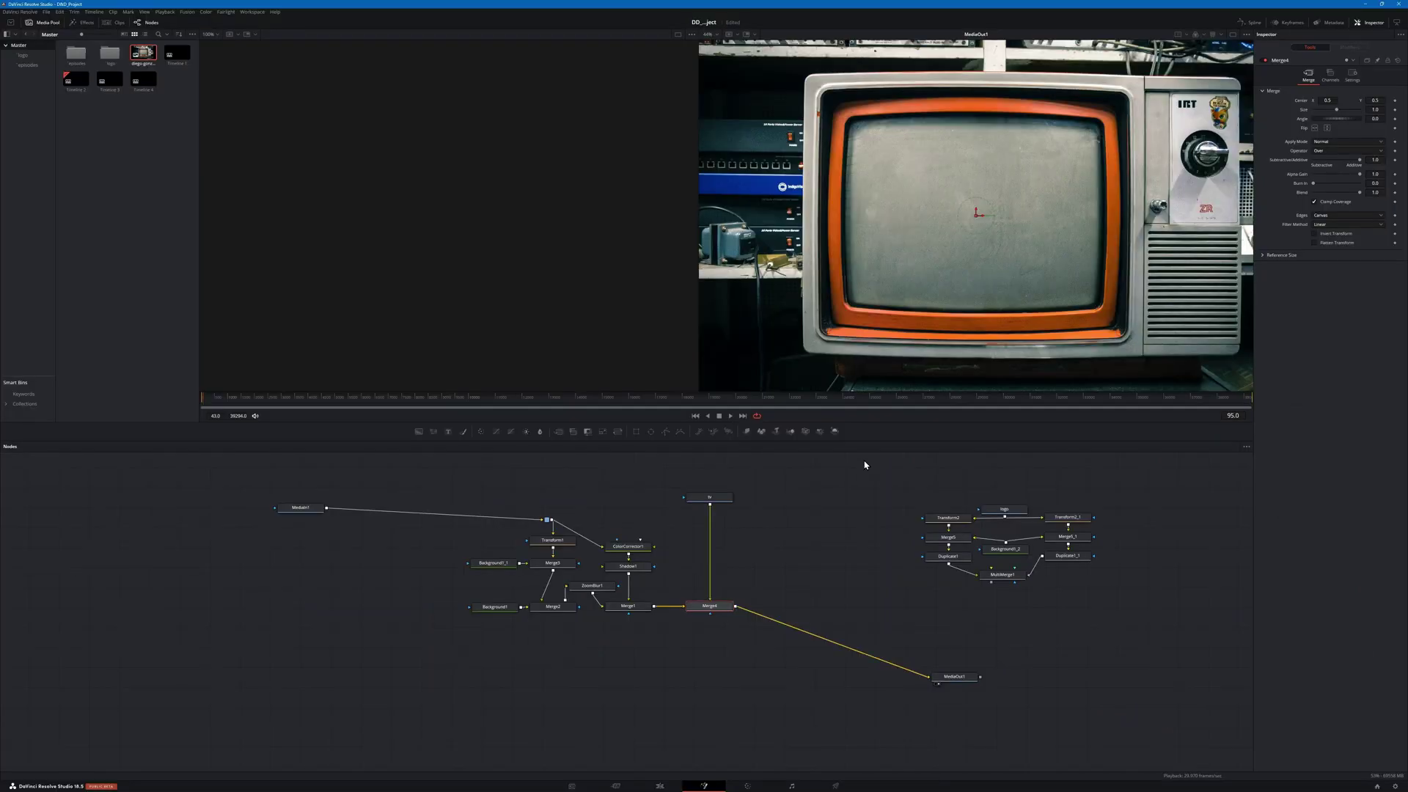
click(711, 498)
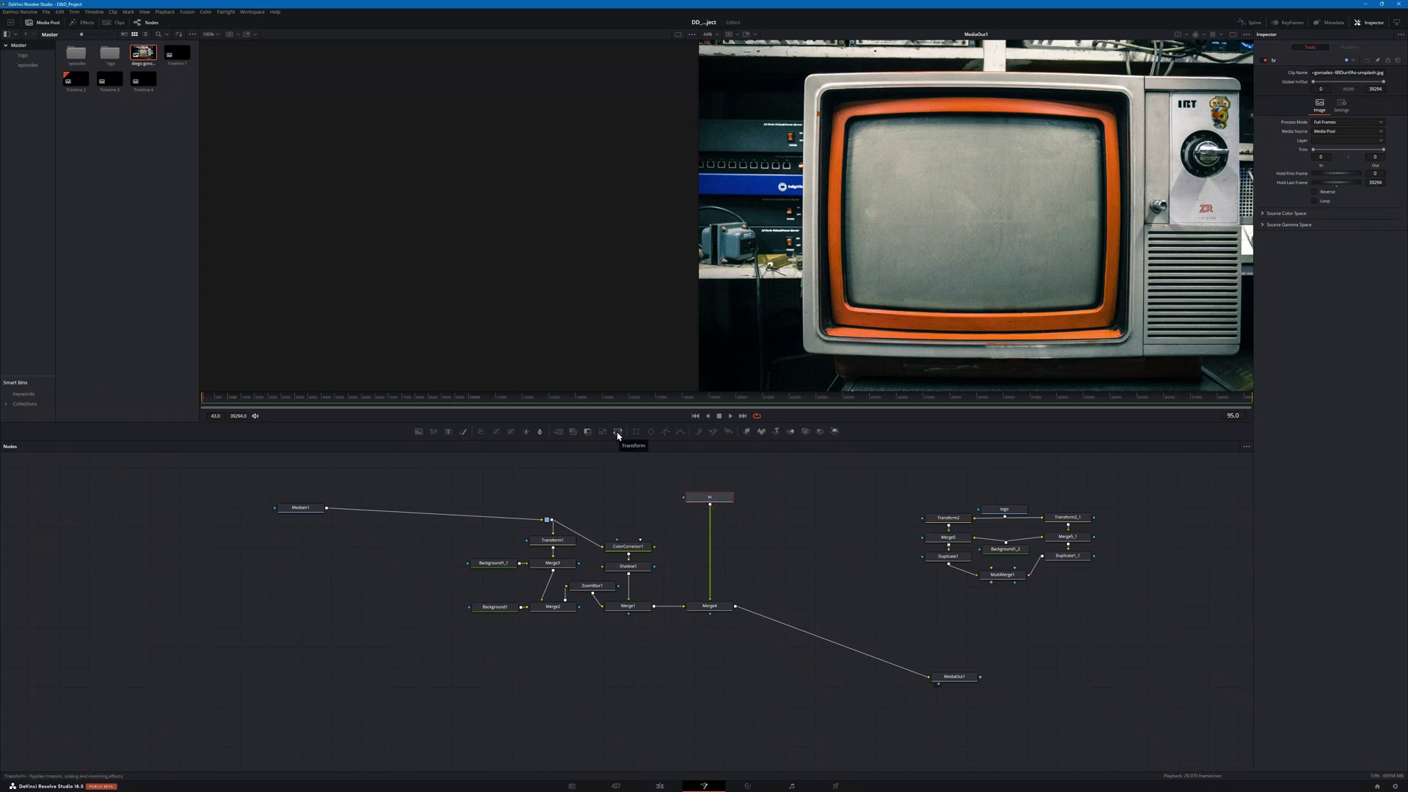
click(618, 433)
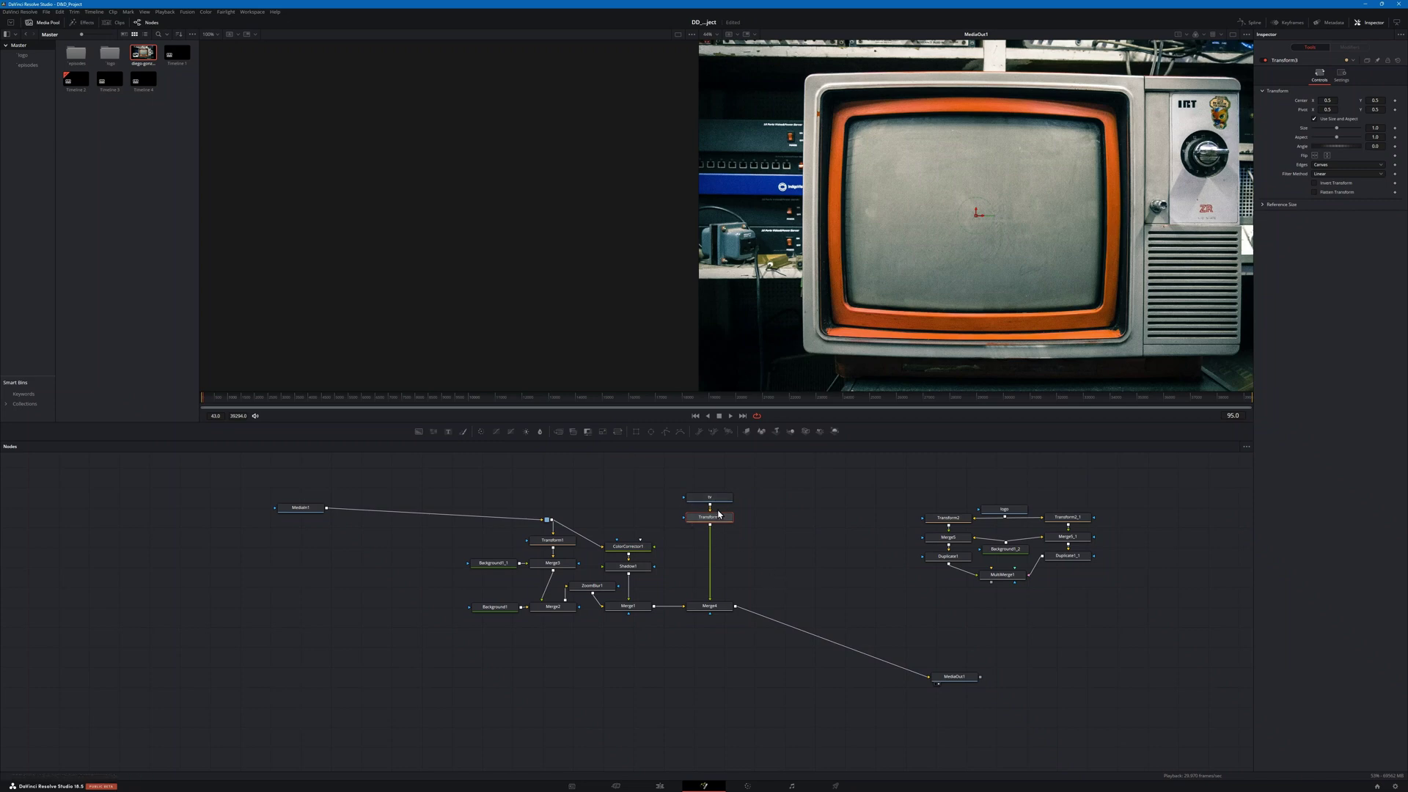
key(Delete)
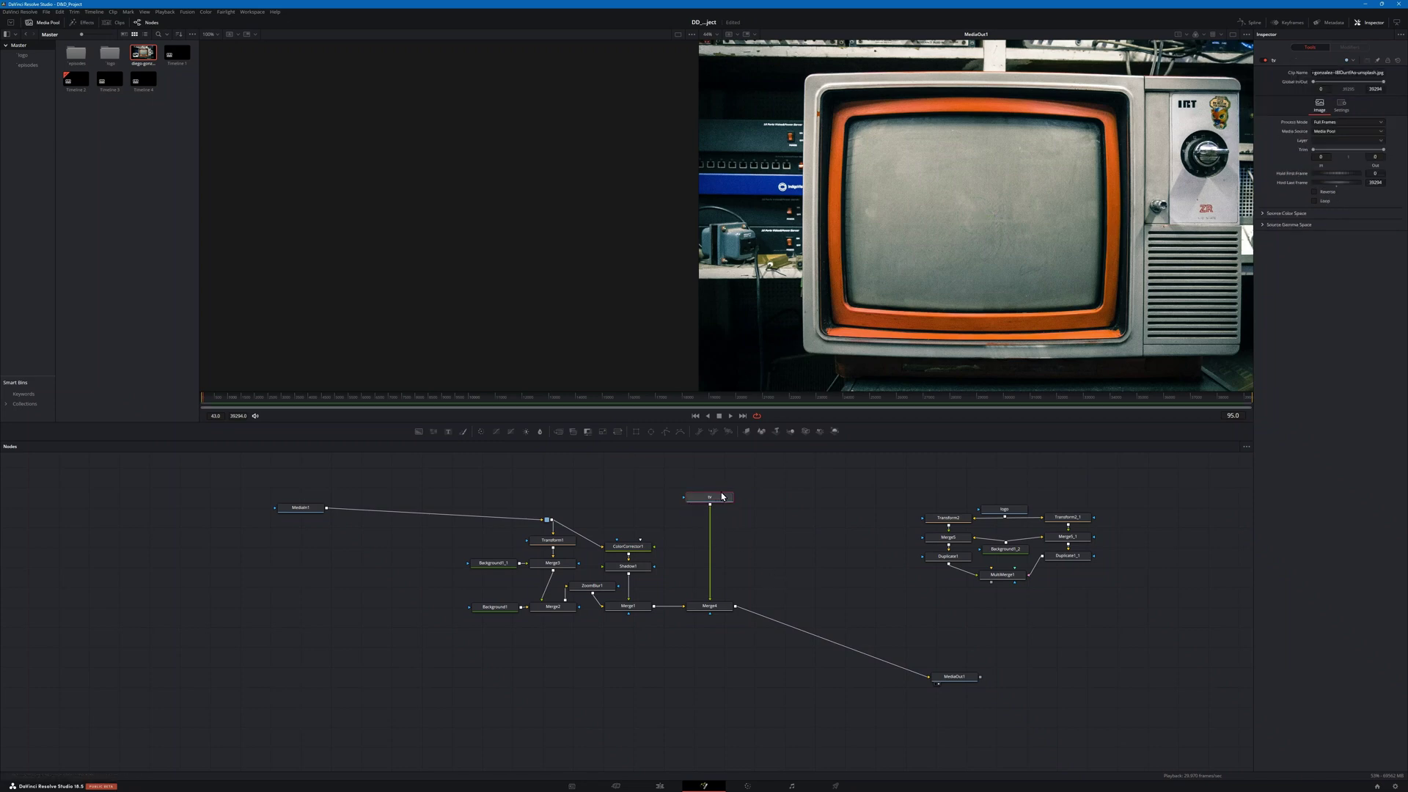
Step: Insert a Transform after the tv node, enlarge the photo to a size of about 1.57 and shift it slightly left
key(shift+space)
text(mer)
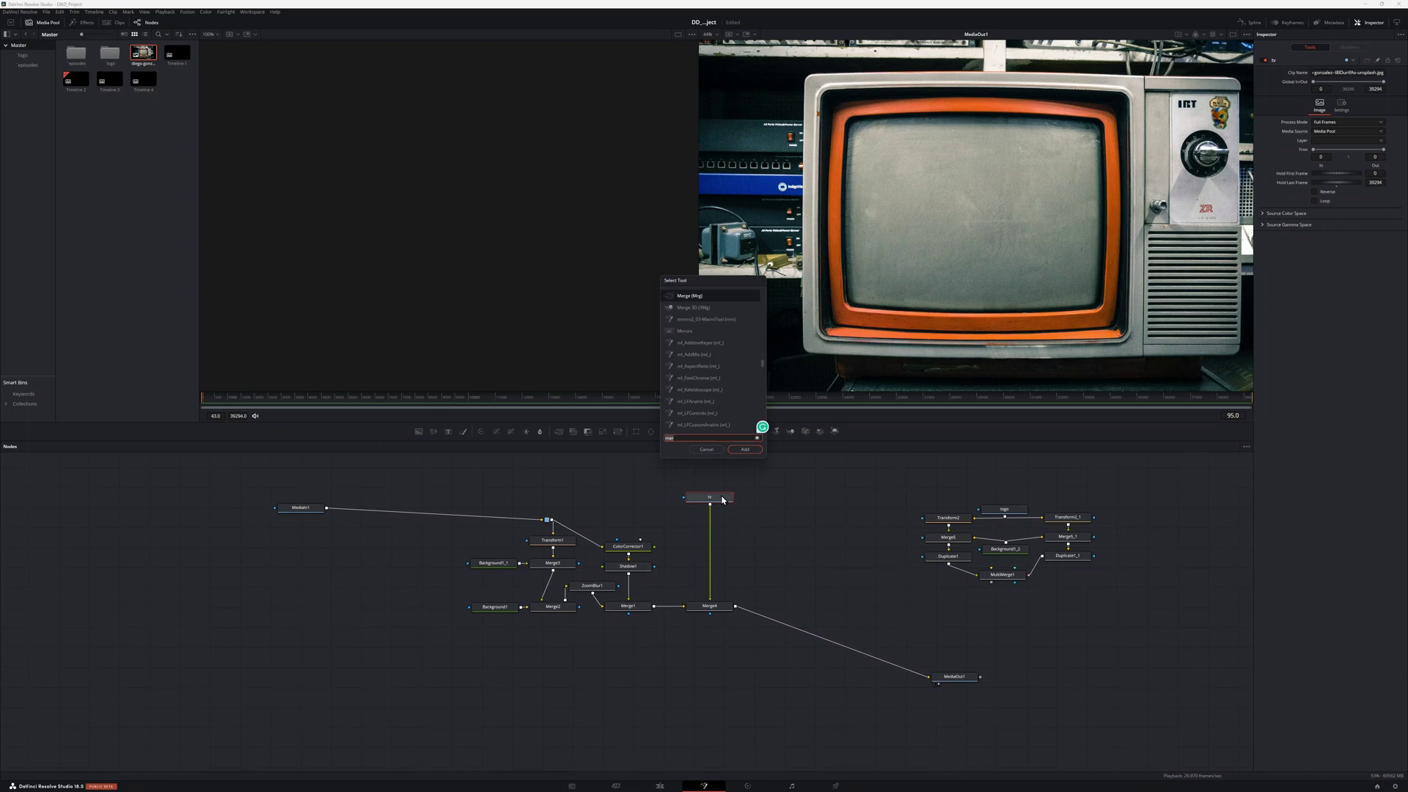
key(BackSpace)
key(BackSpace)
key(BackSpace)
text(trans)
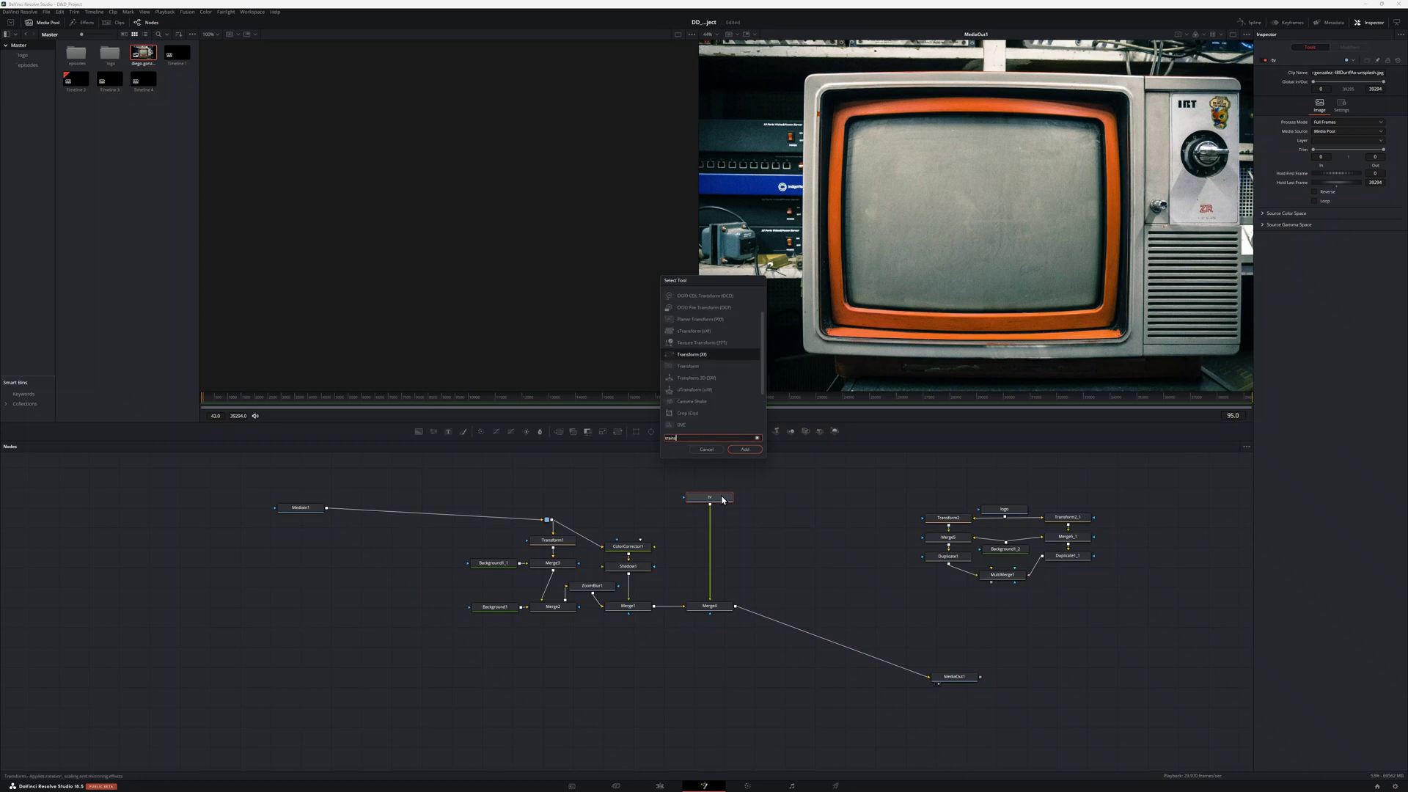
key(Return)
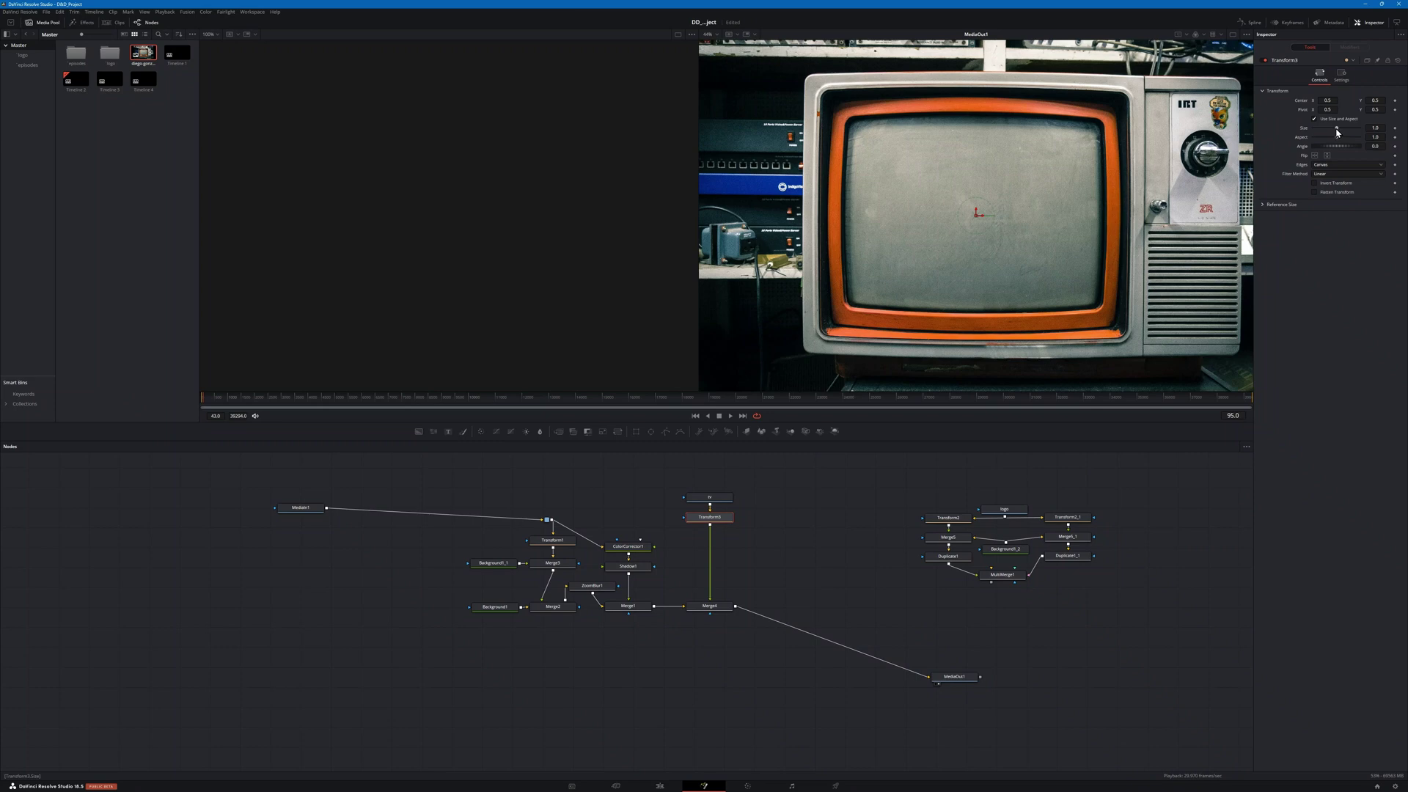
drag(1337, 131, 1341, 132)
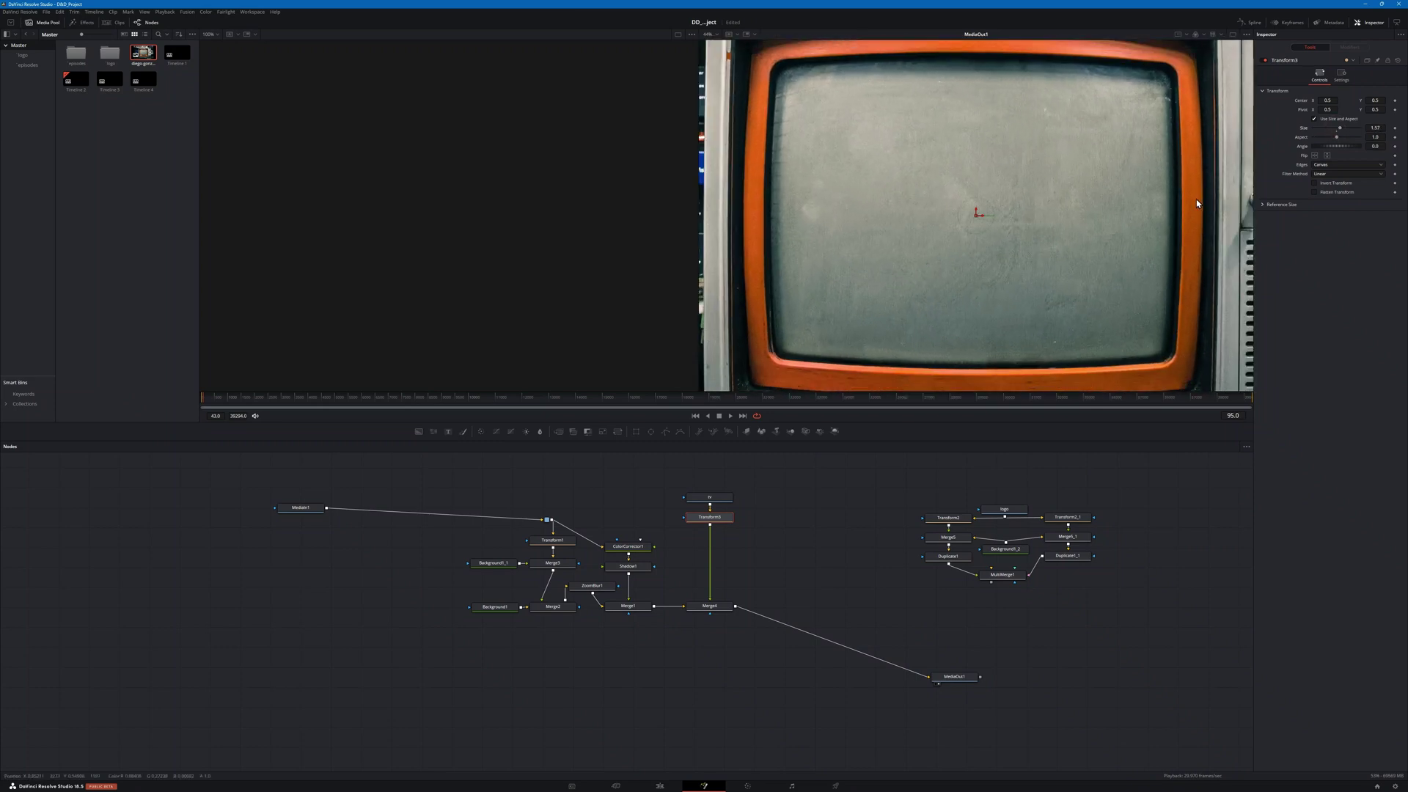
drag(982, 215, 978, 220)
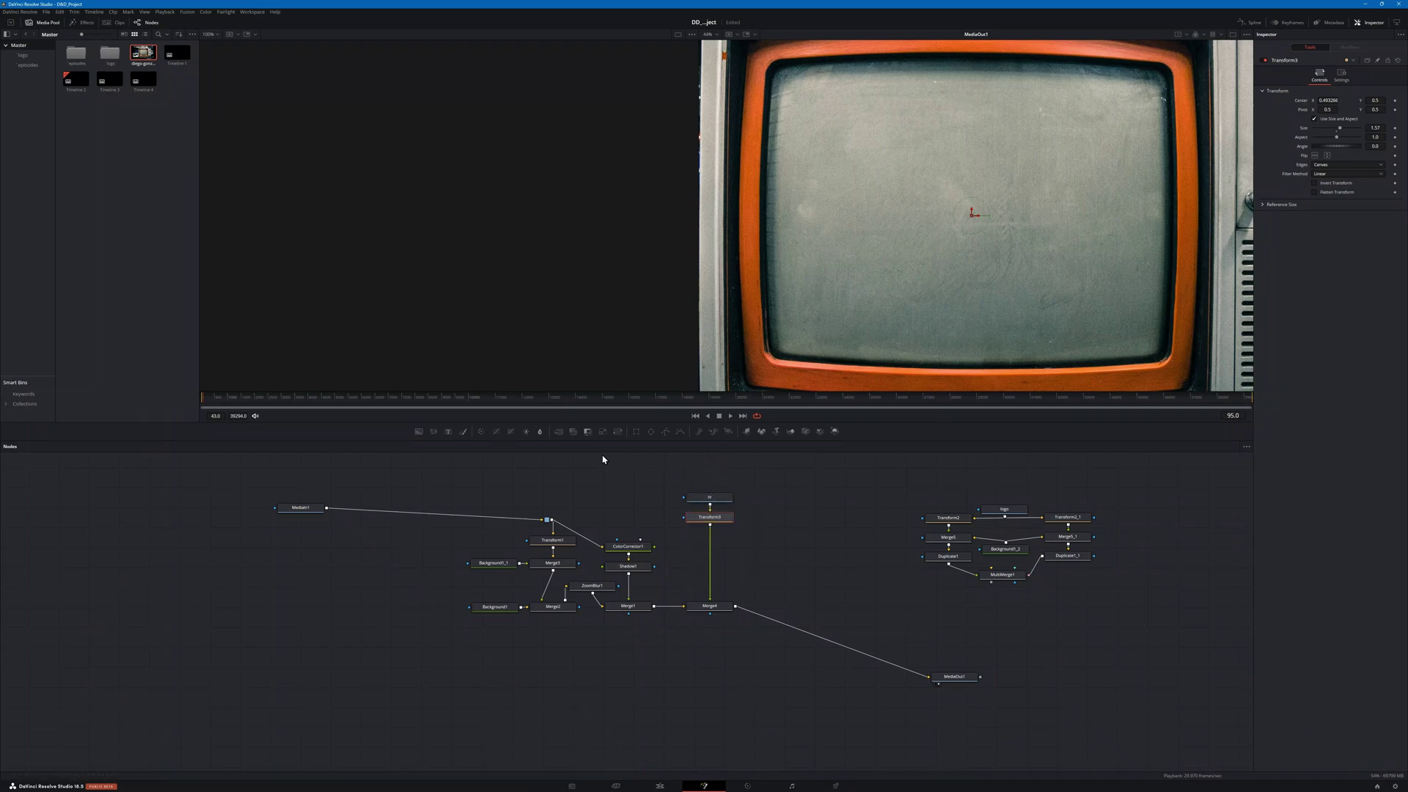
Step: Attach a Rectangle mask to the tv node's mask input and show tv in the empty viewer
click(635, 431)
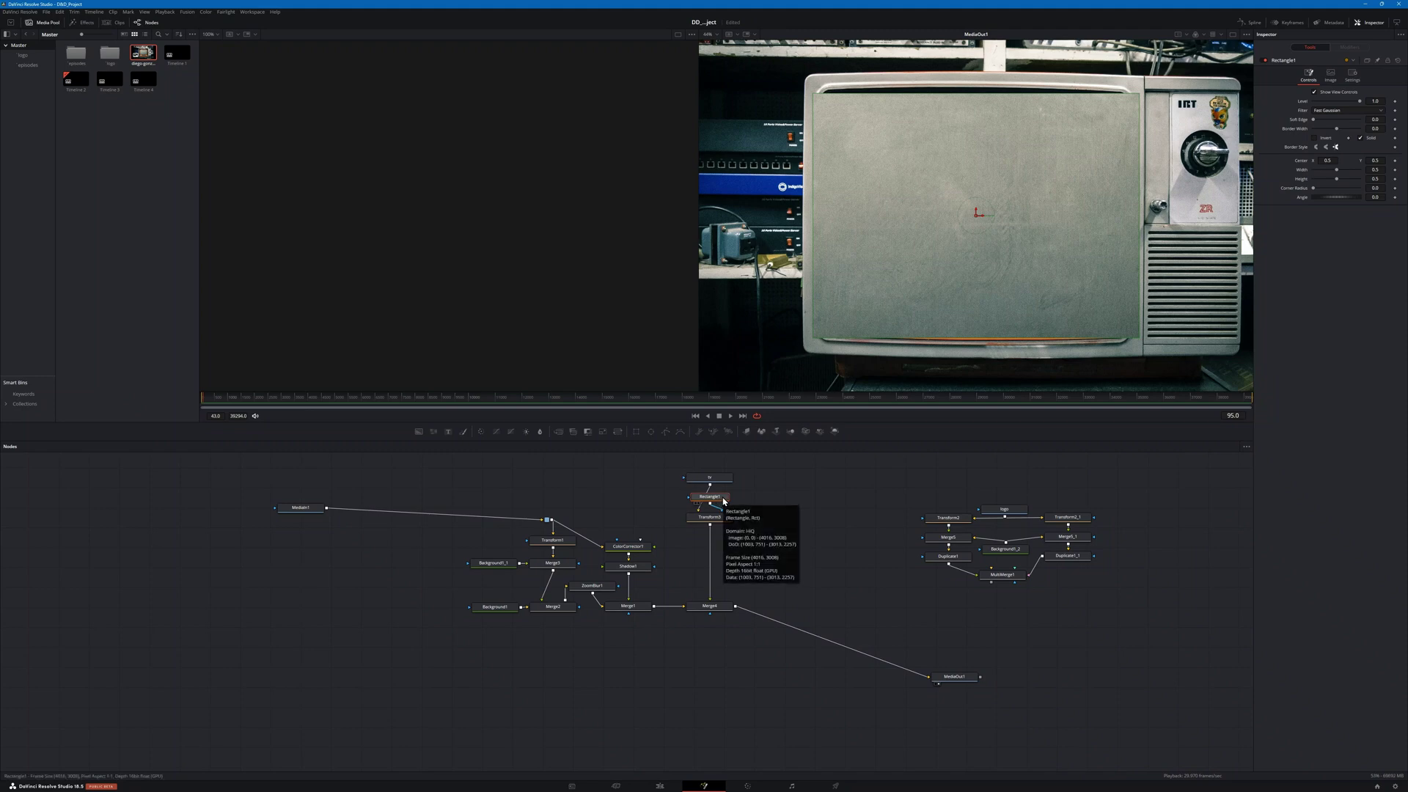
key(ctrl+z)
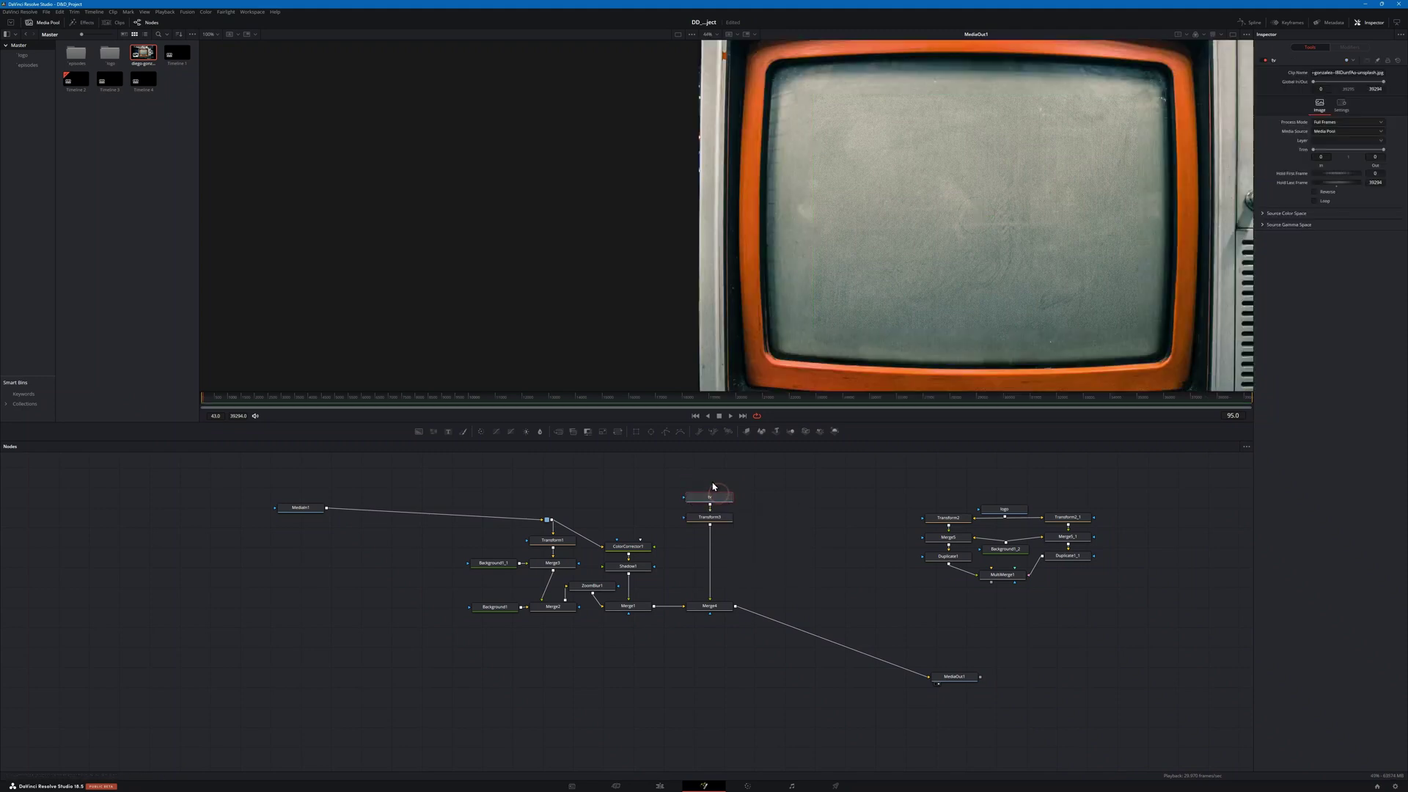
click(636, 433)
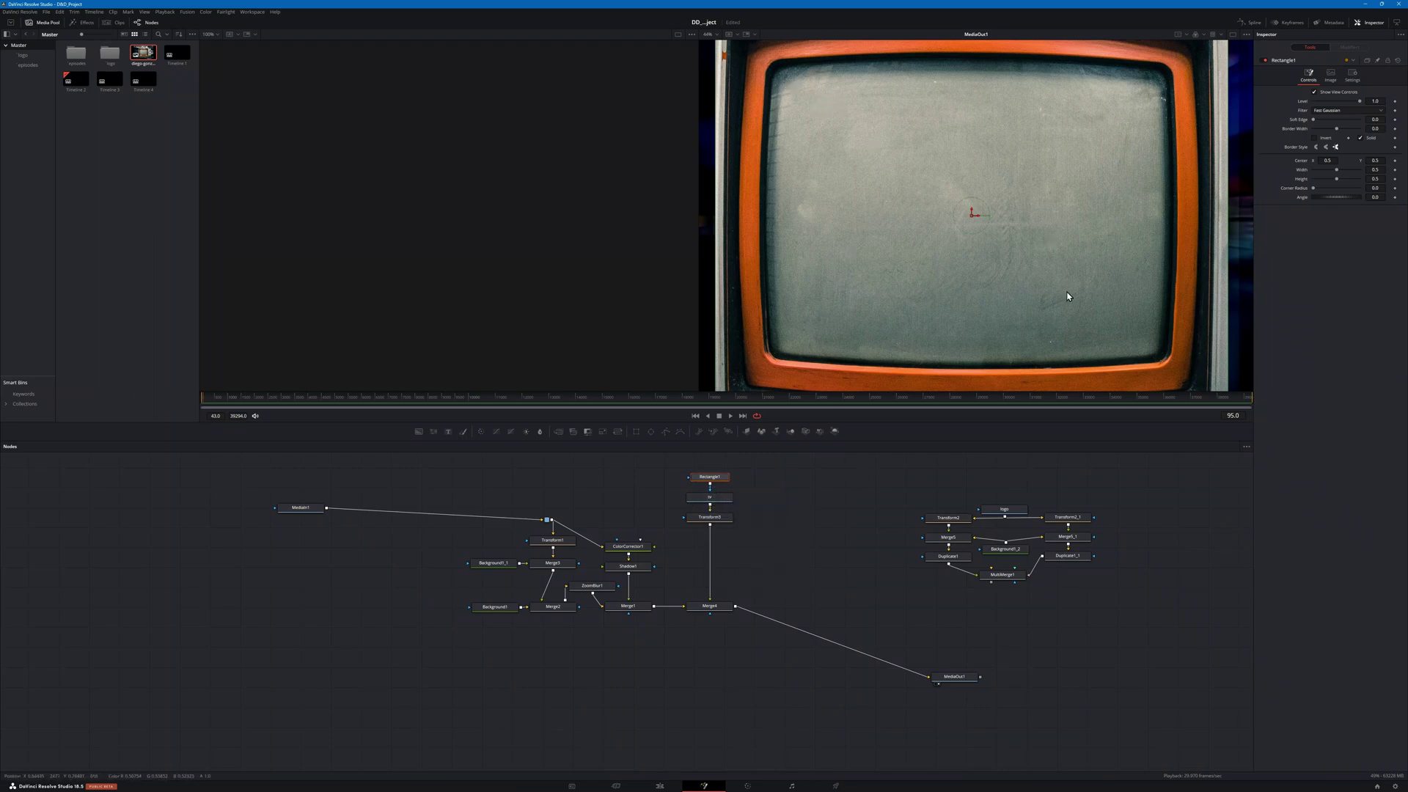
click(718, 501)
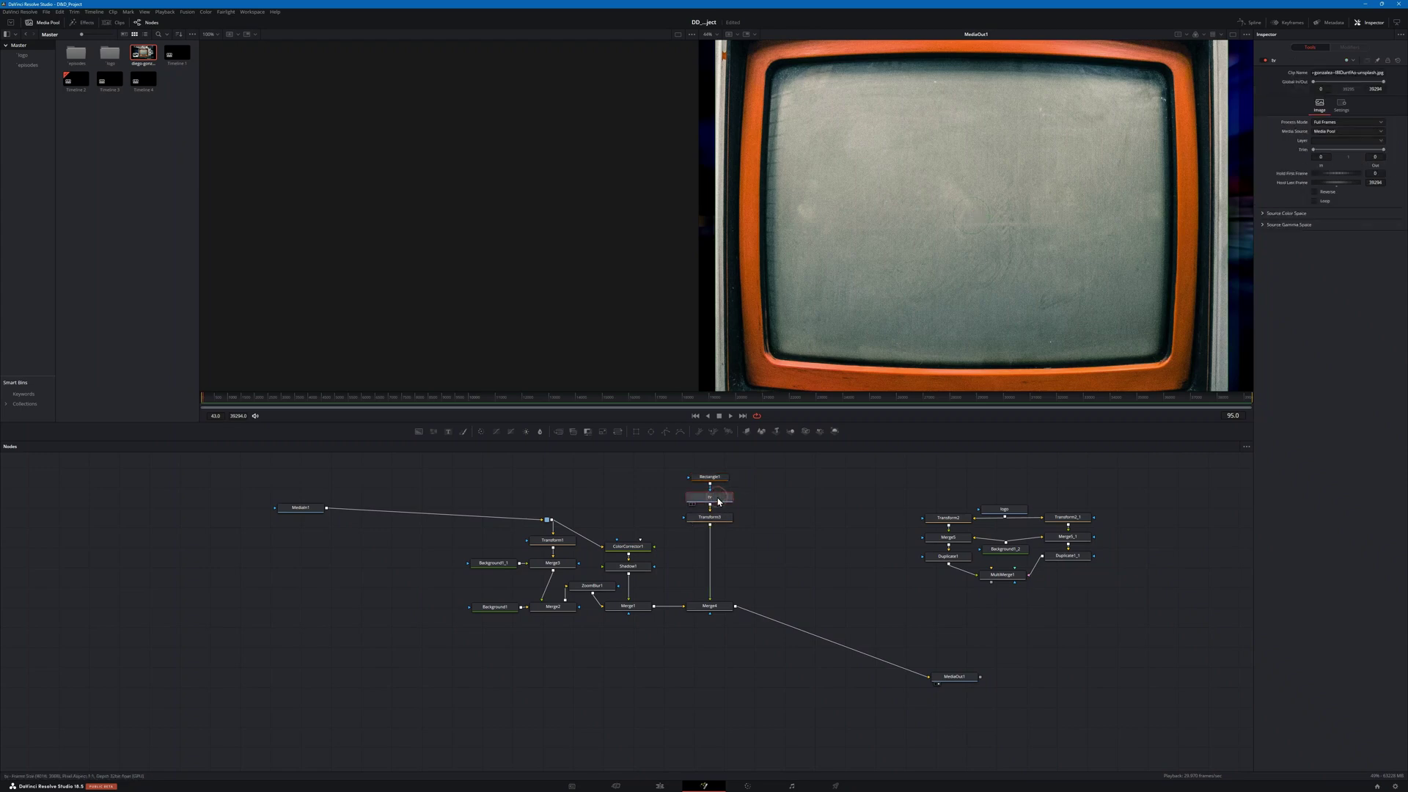
key(1)
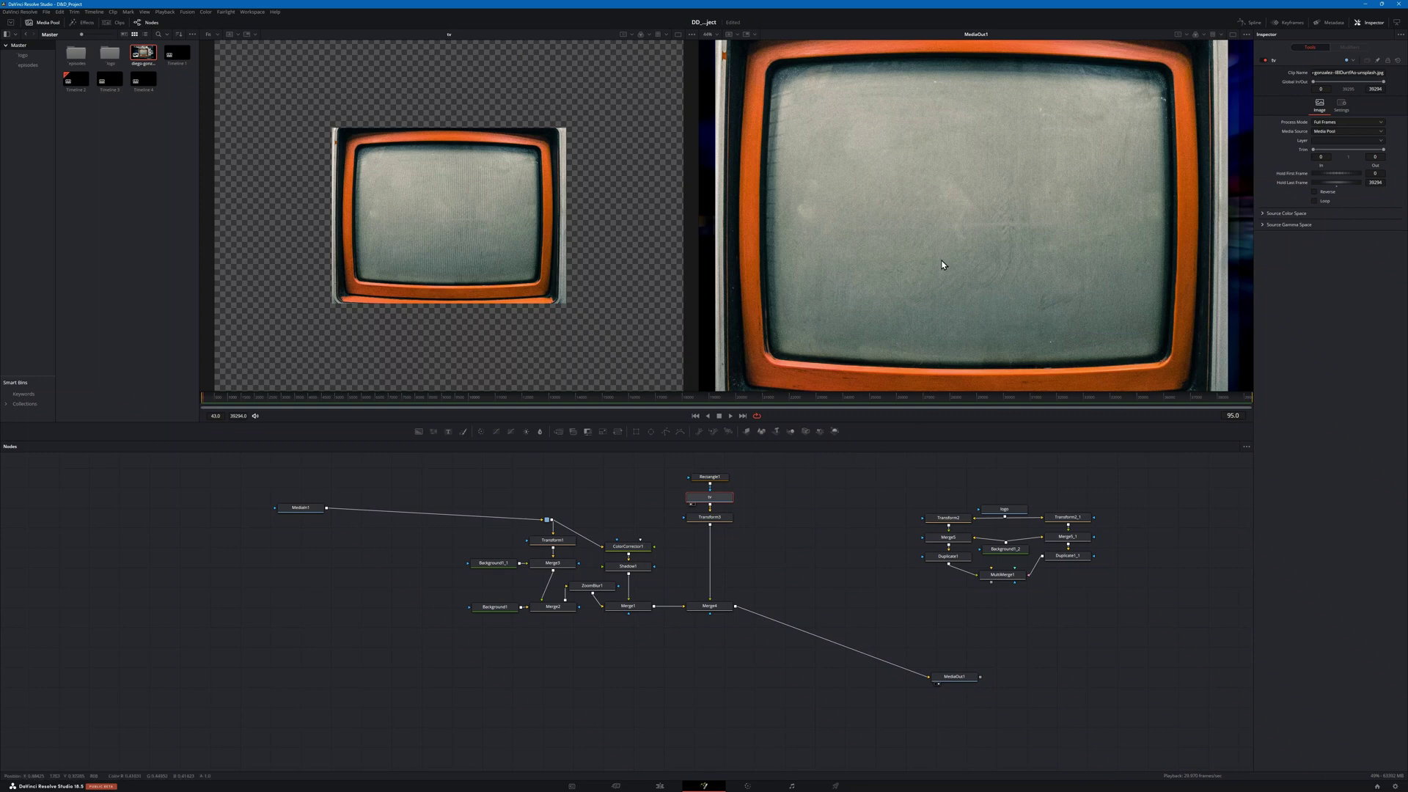
click(715, 478)
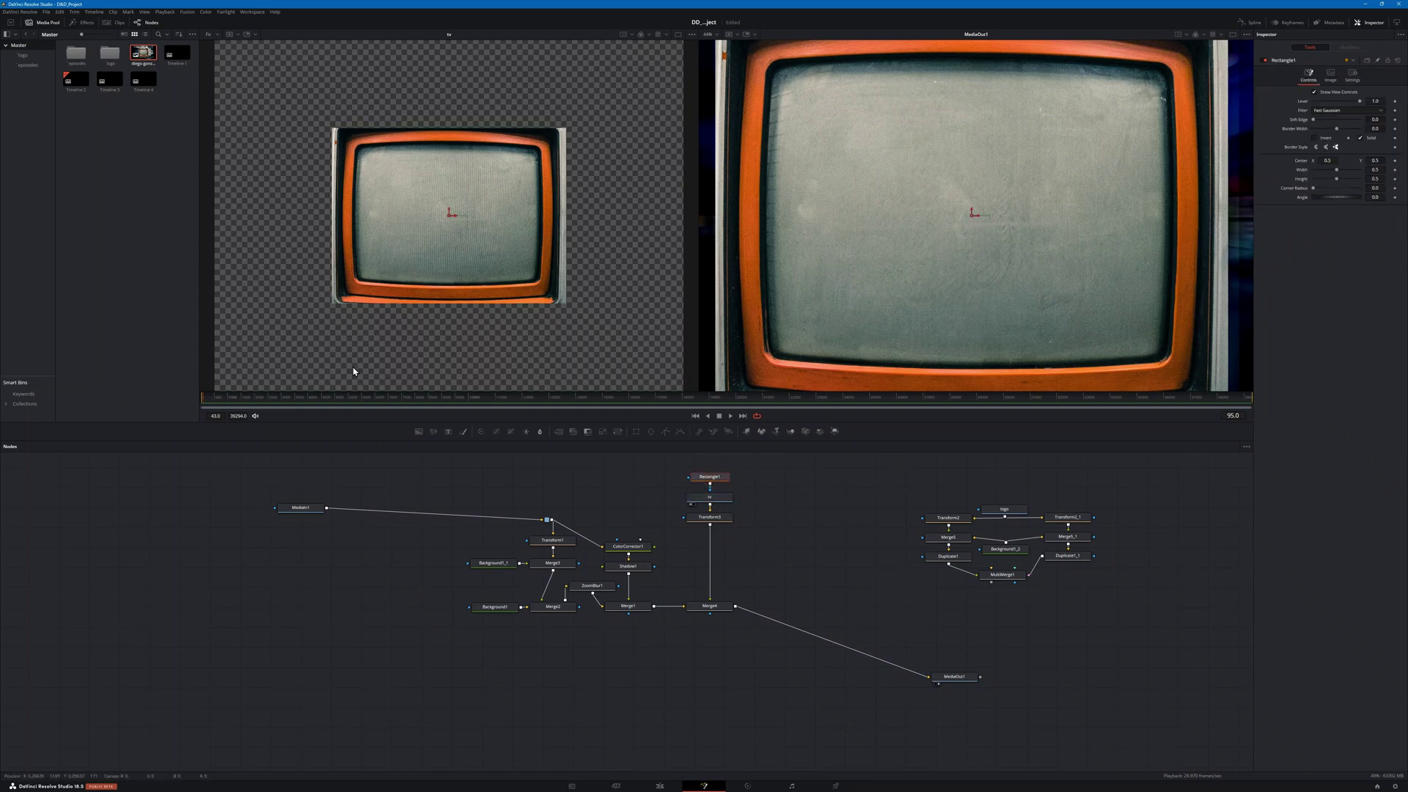
Step: Detach the Rectangle mask from the tv node and reconnect it
scroll(434, 293, down, 2)
scroll(465, 274, down, 3)
scroll(471, 239, up, 1)
scroll(473, 250, up, 3)
scroll(473, 250, down, 1)
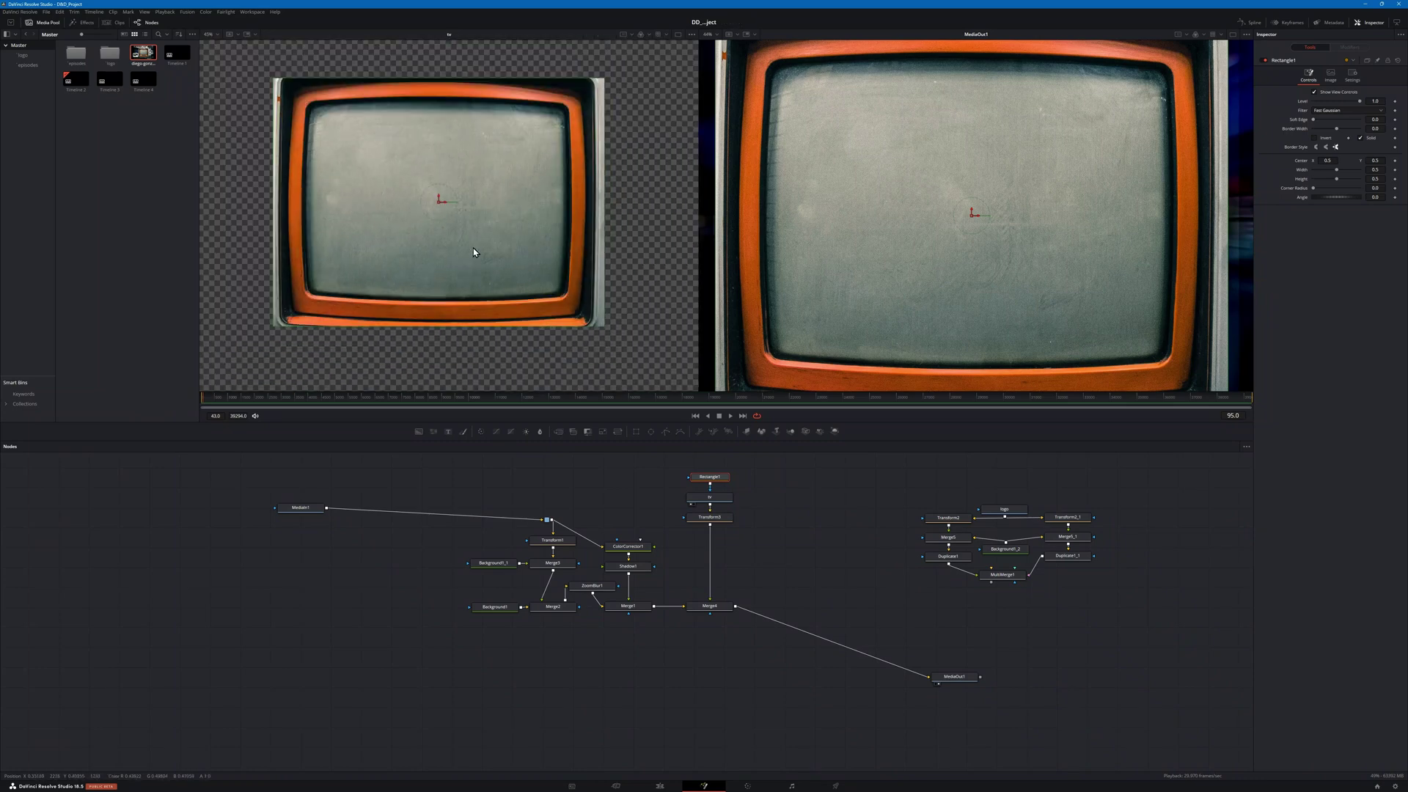
scroll(473, 252, up, 1)
scroll(473, 252, down, 2)
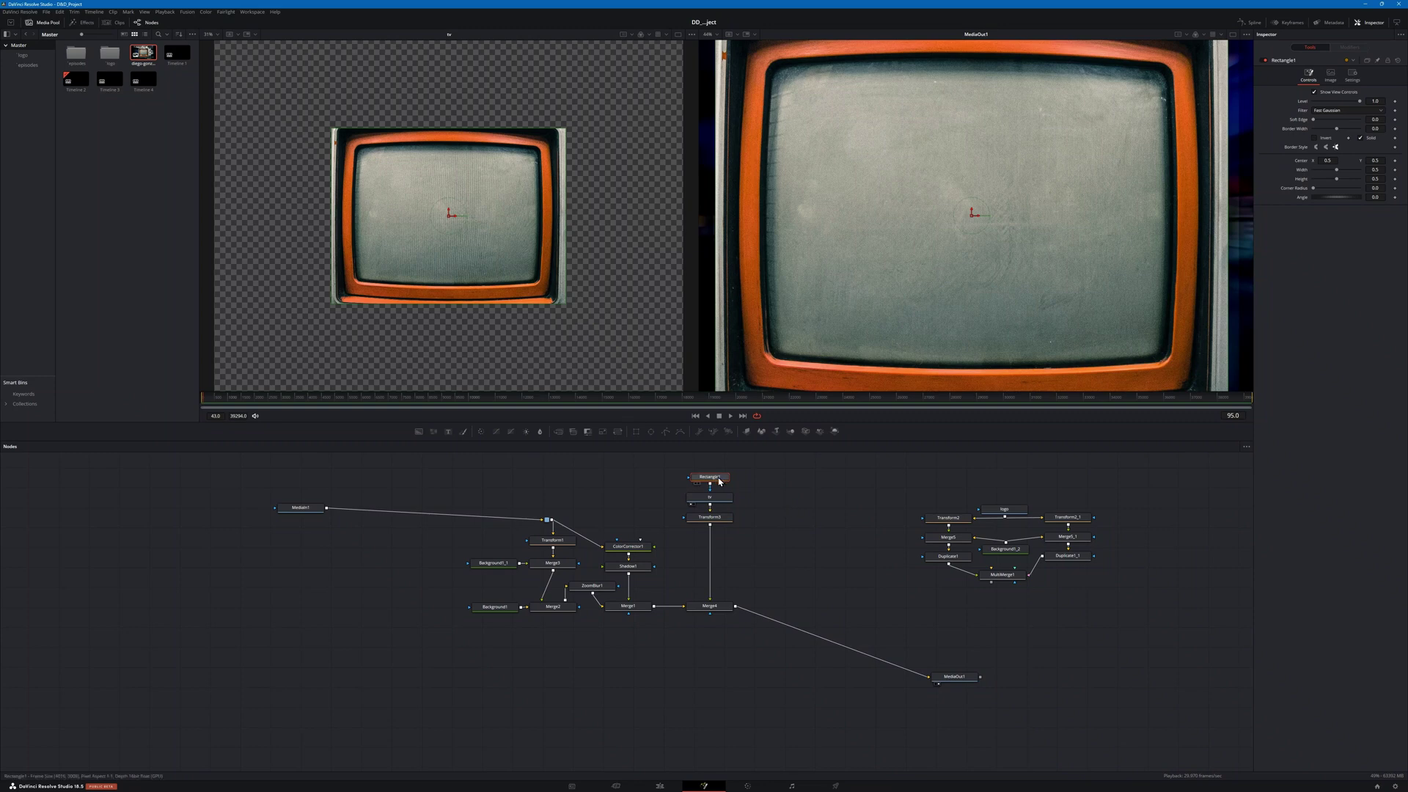
drag(720, 481, 733, 469)
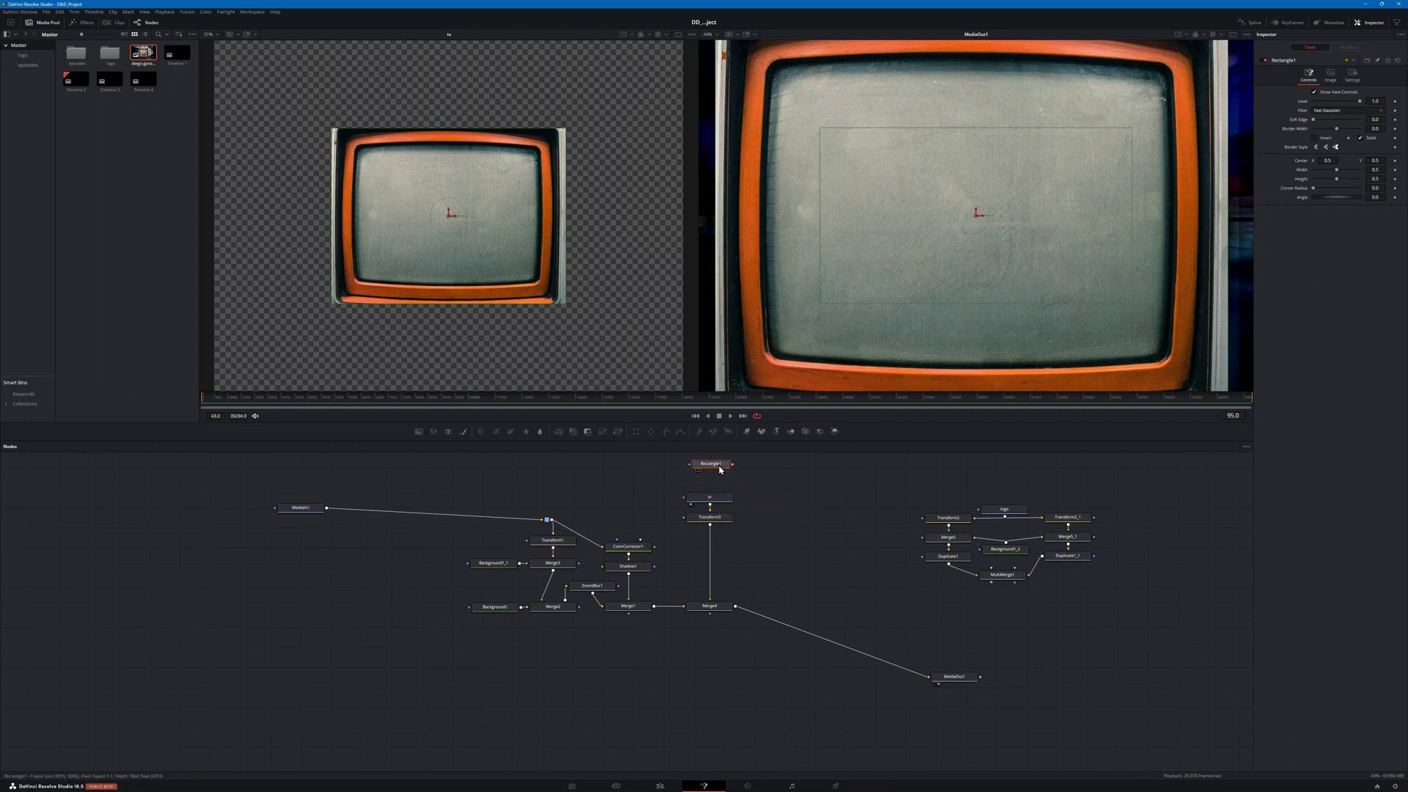
mouse_move(733, 465)
mouse_down()
mouse_move(701, 503)
mouse_move(711, 477)
mouse_up()
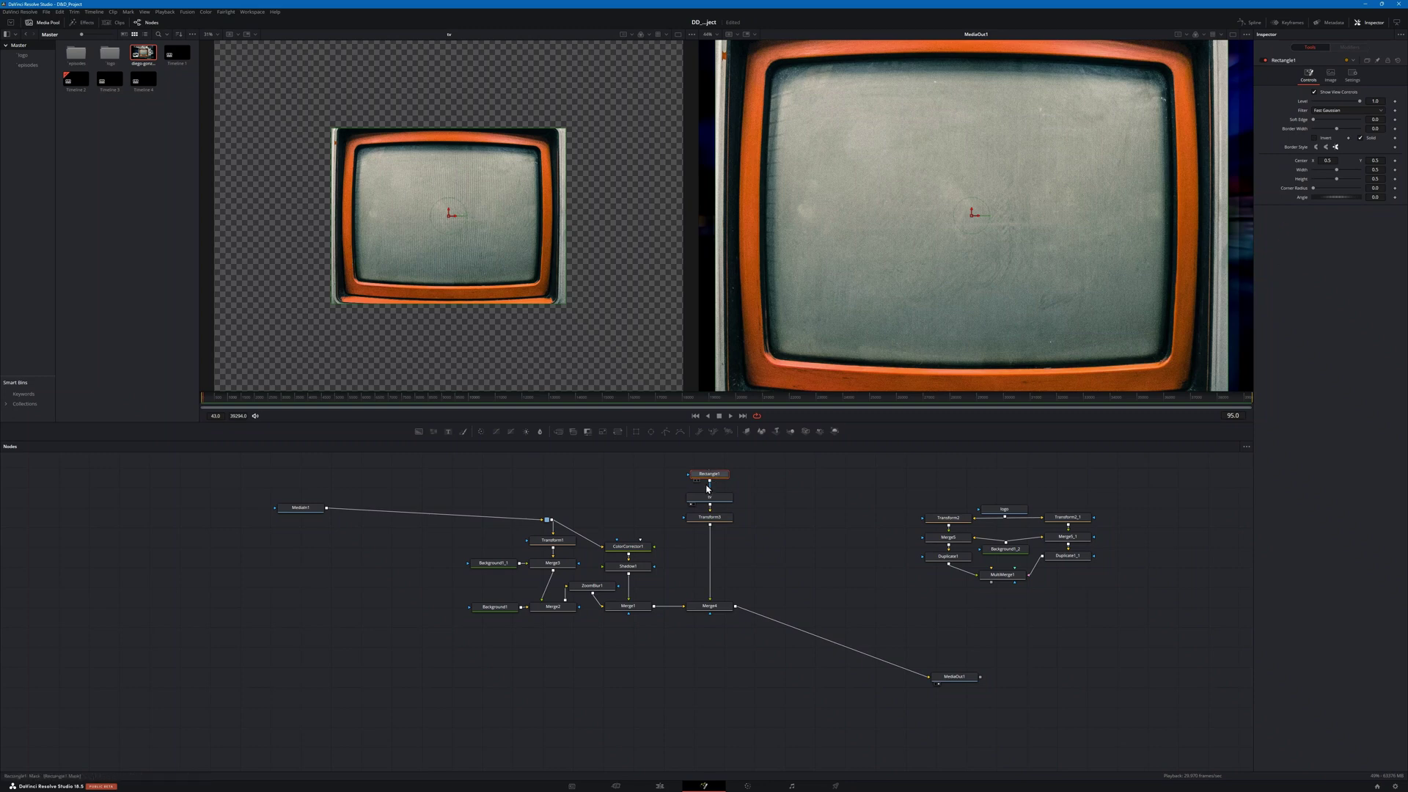
Step: Fit the Rectangle mask to the television screen, about 0.39 wide and 0.37 high, with a corner radius of about 0.278 and a slight soft edge
drag(565, 231, 542, 238)
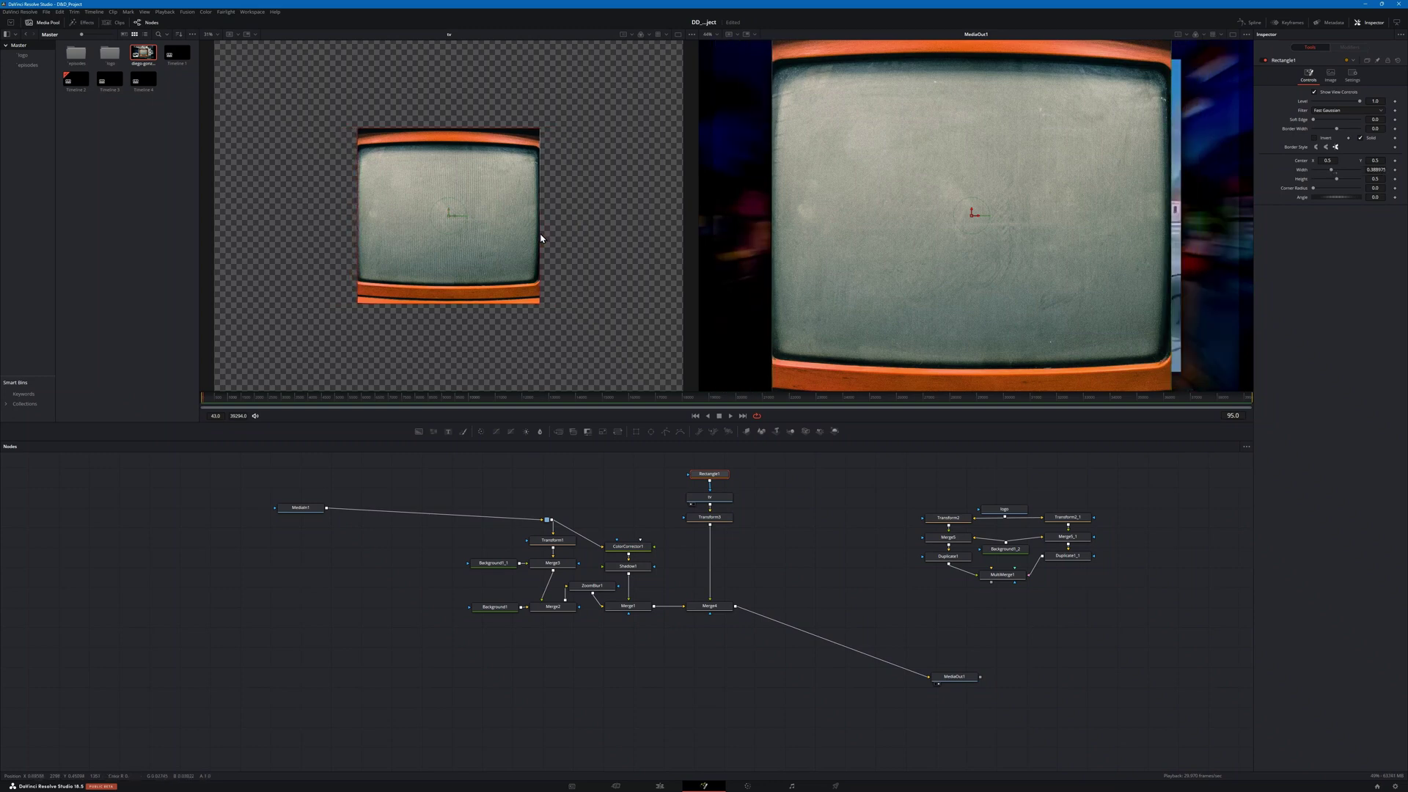
drag(437, 133, 439, 156)
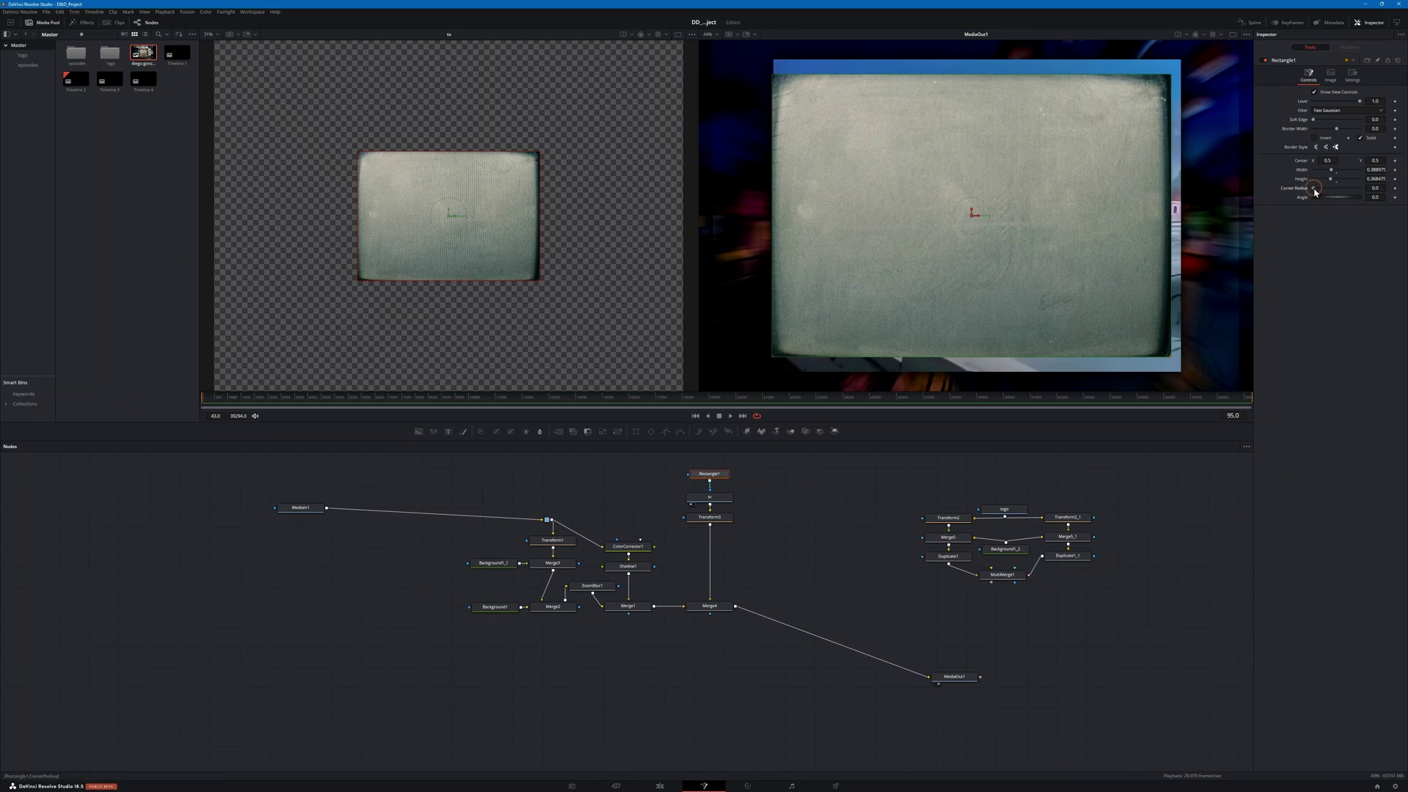
drag(1316, 192, 1329, 194)
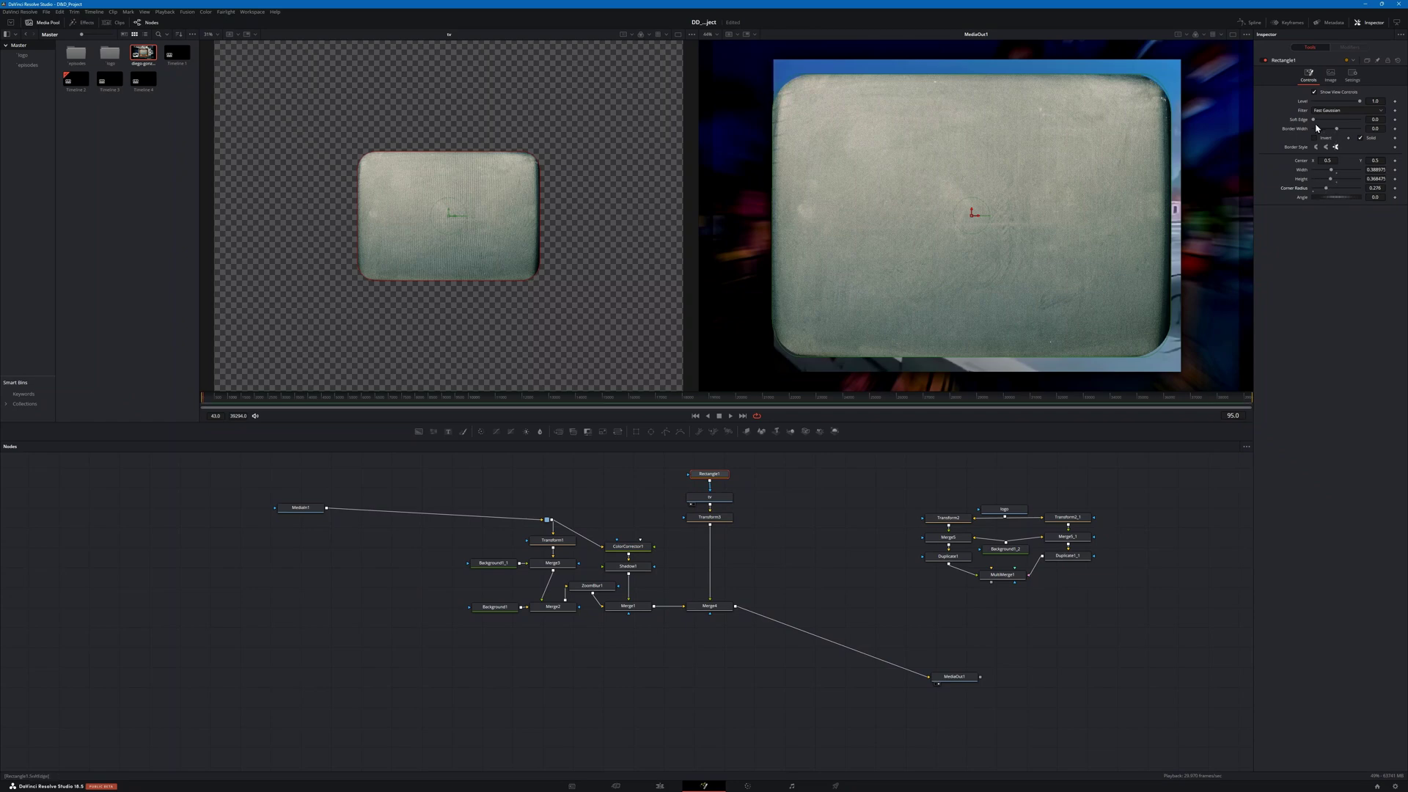
drag(1314, 122, 1320, 126)
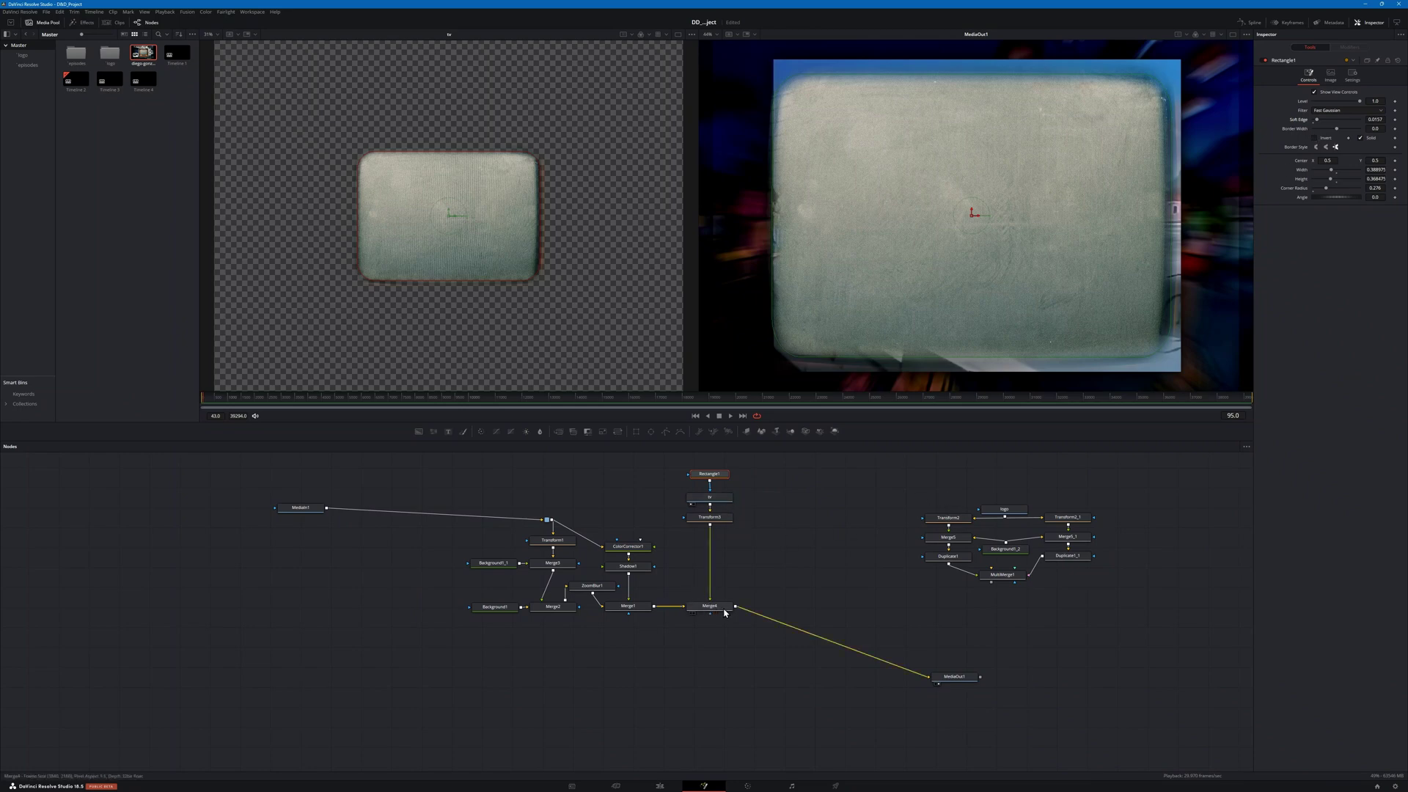
Step: Invert the Rectangle mask so it cuts out the television's screen area
click(948, 681)
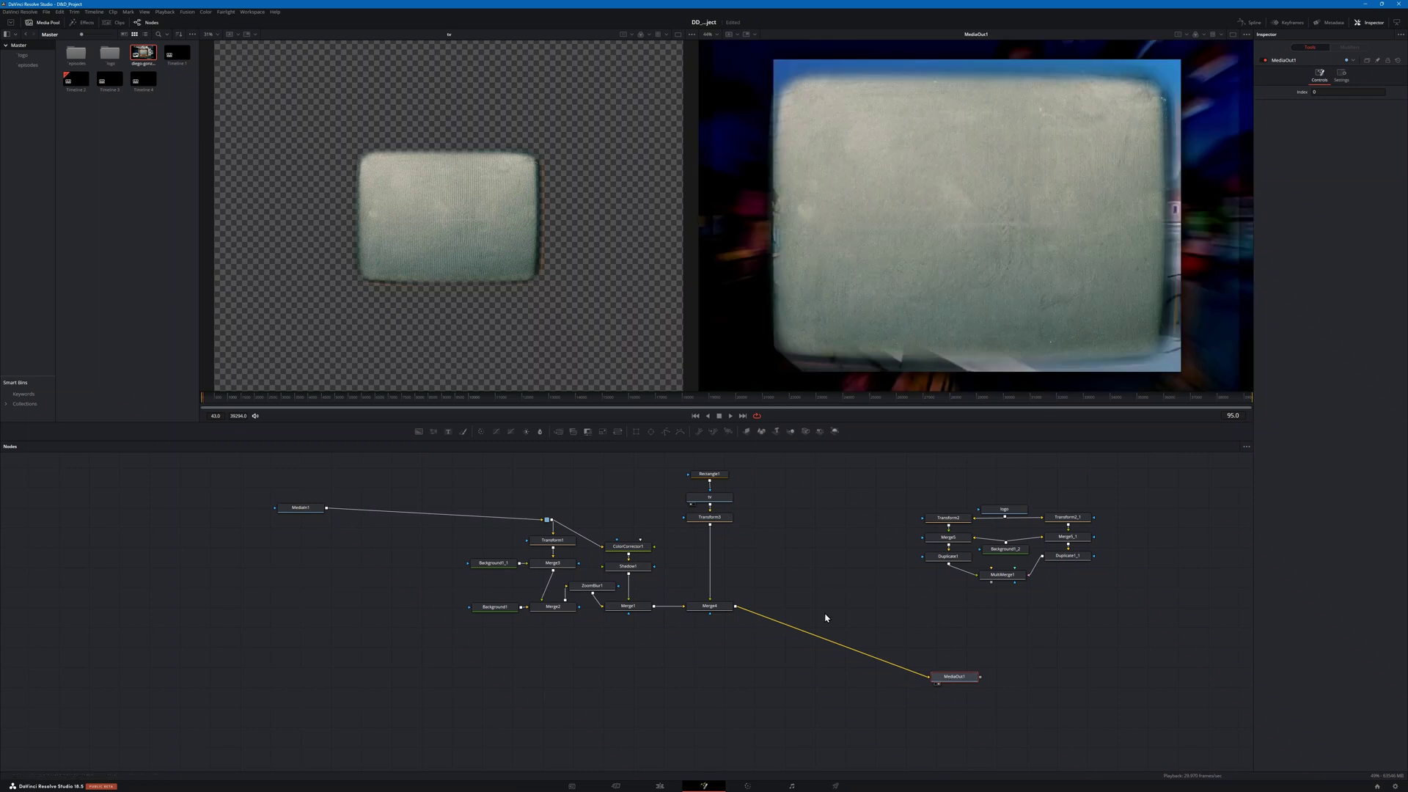
click(709, 474)
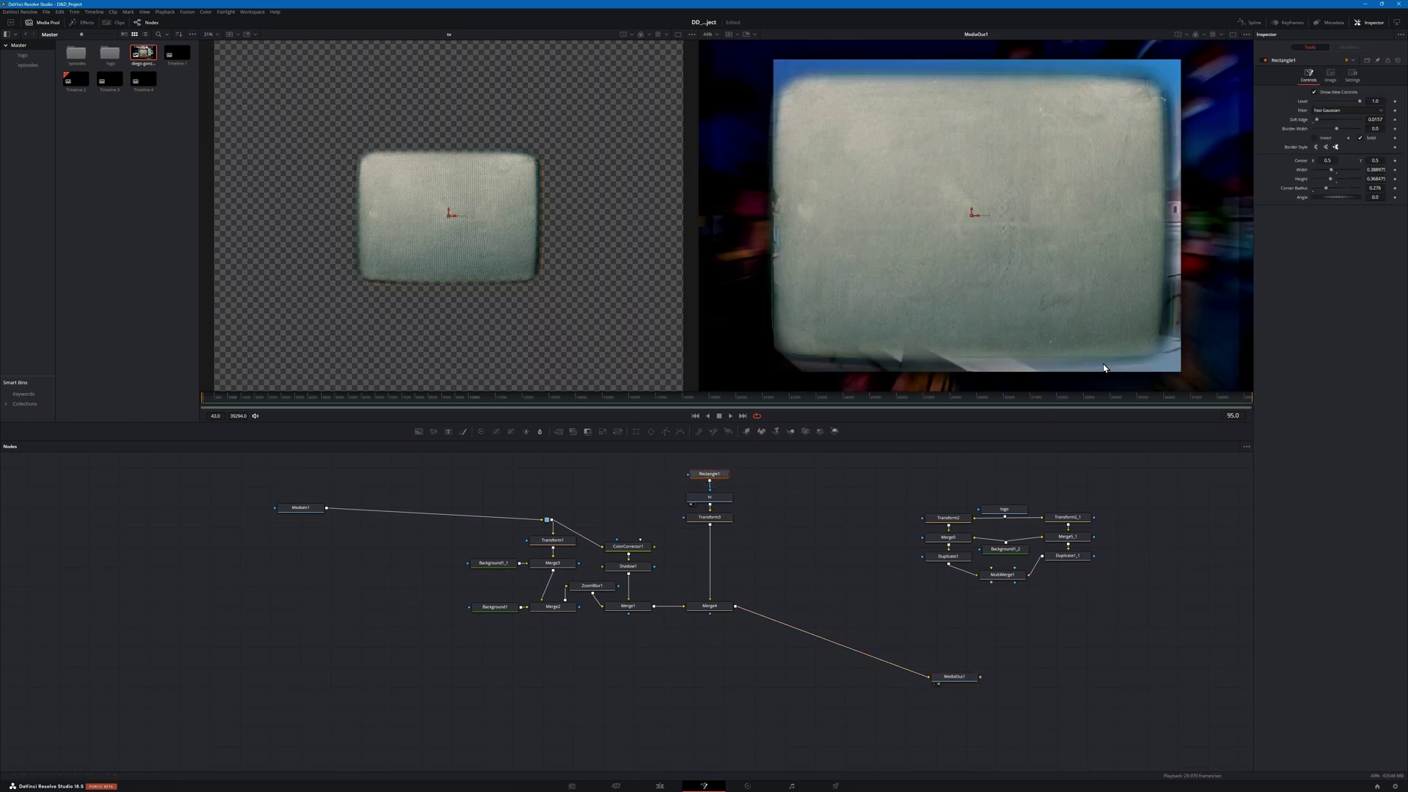
click(1314, 138)
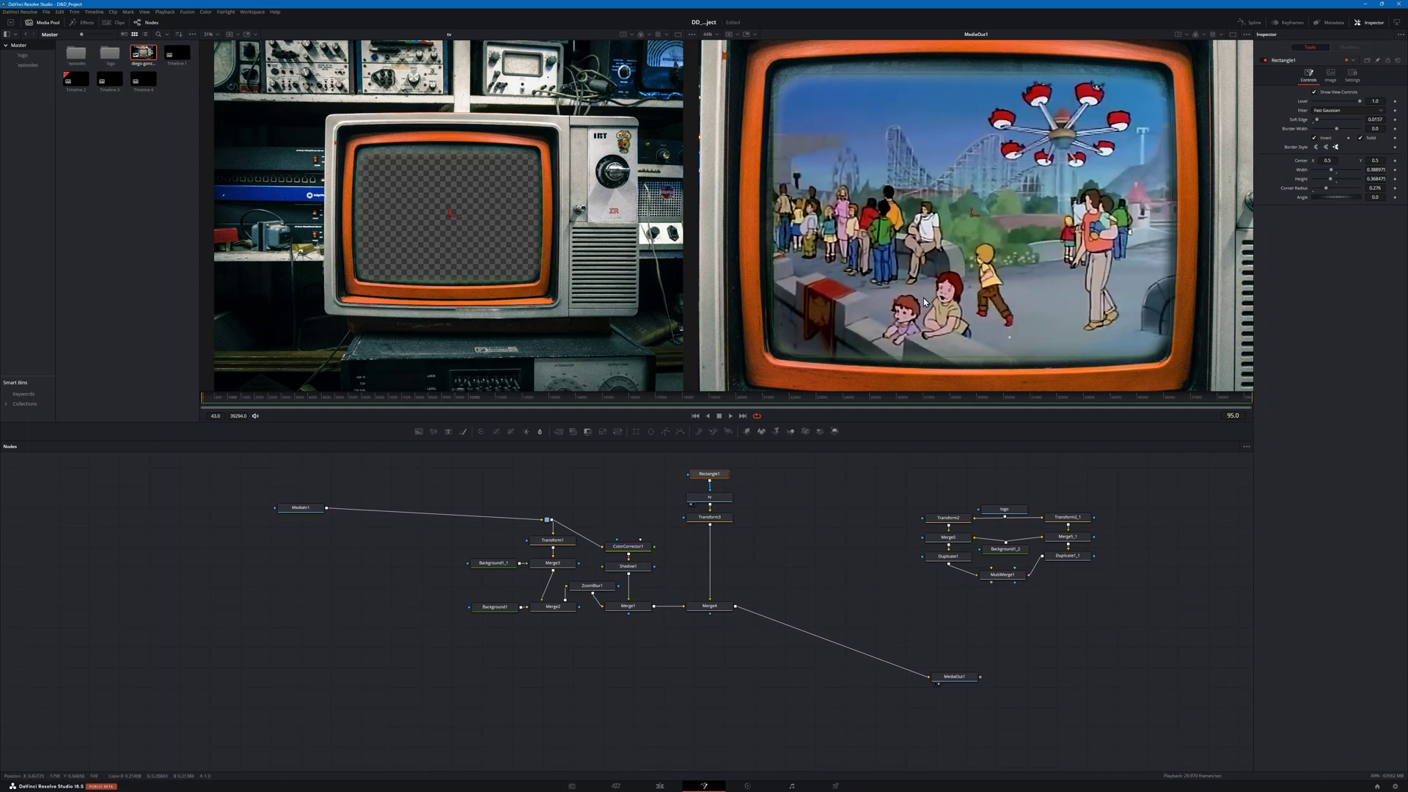
Step: Switch to a single enlarged viewer showing MediaOut1 and hide the media pool
click(700, 498)
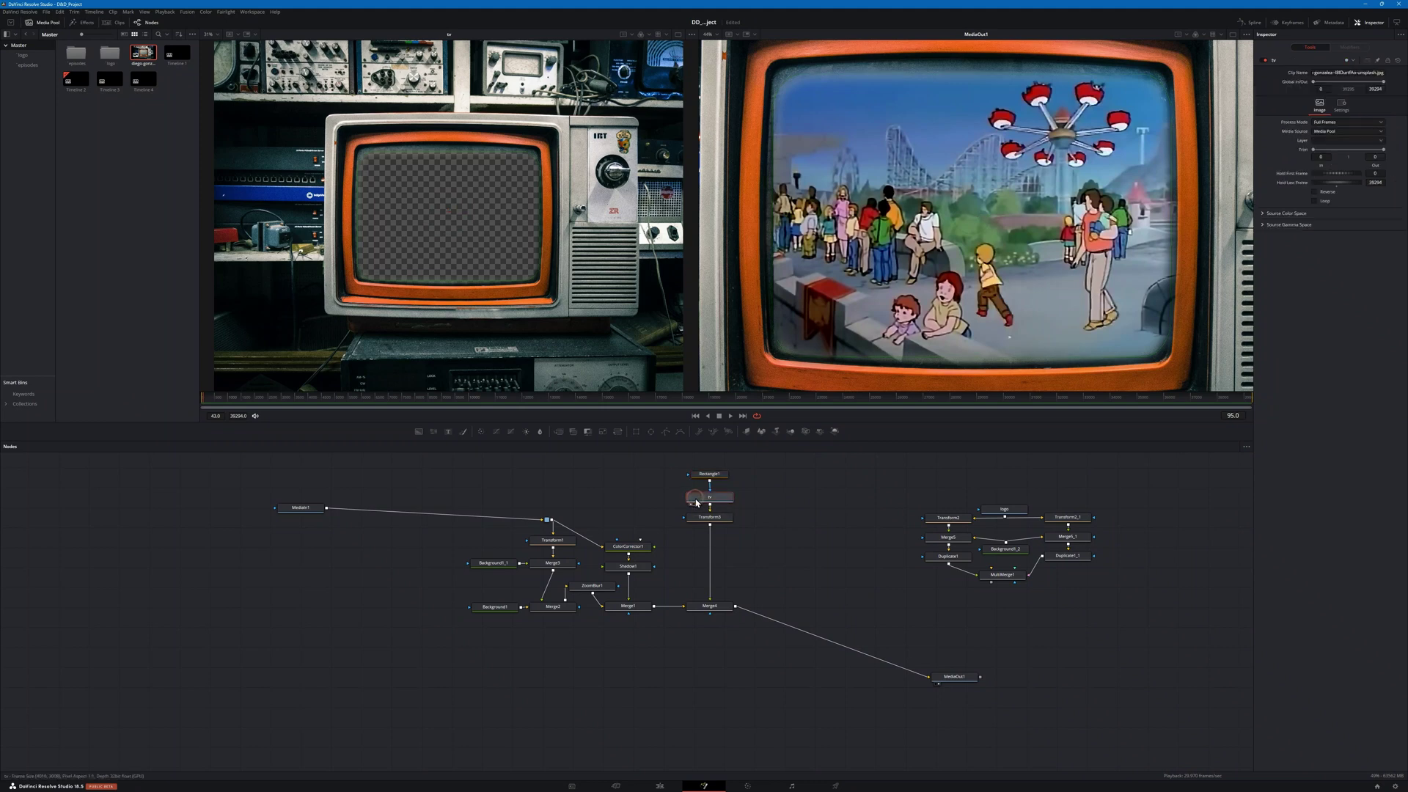
key(1)
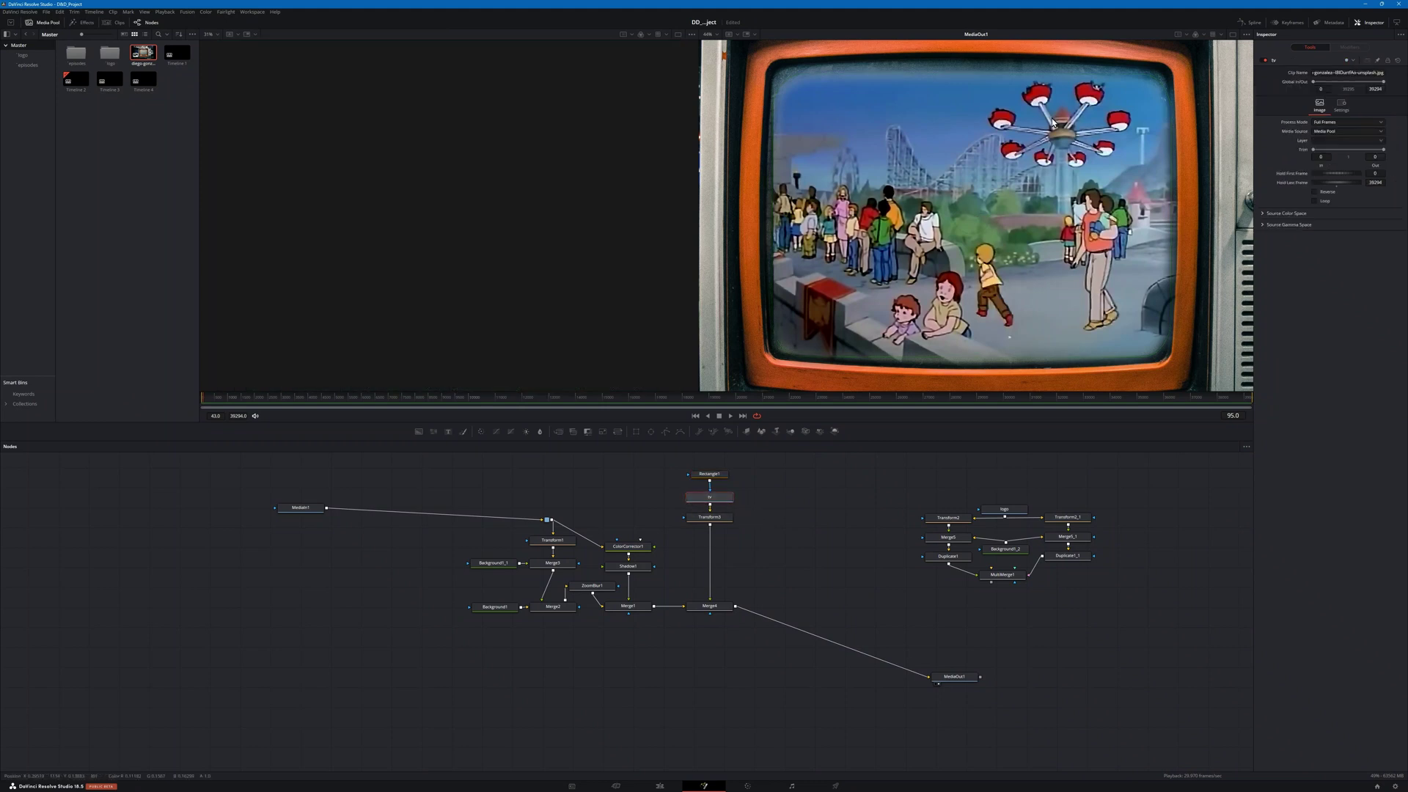
click(1233, 34)
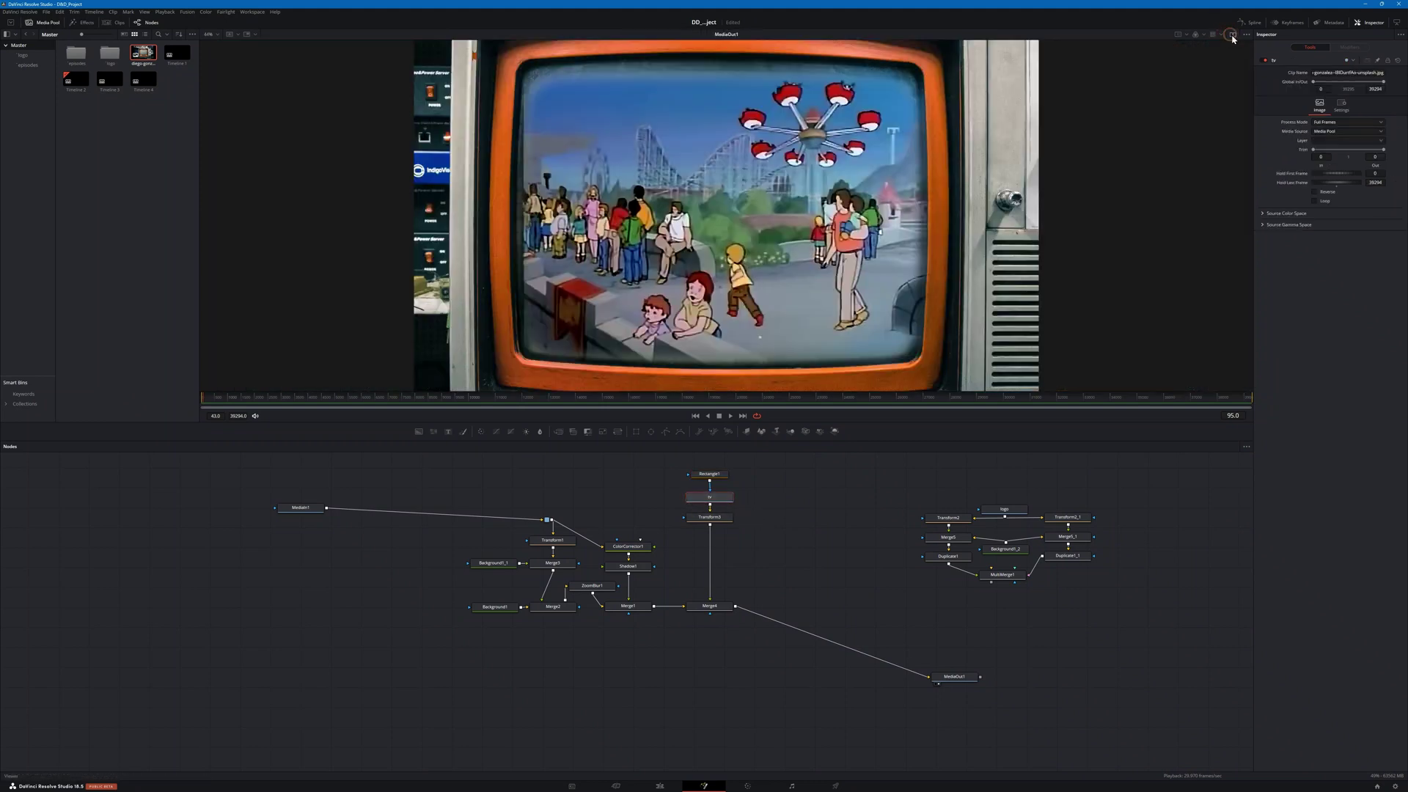
click(51, 26)
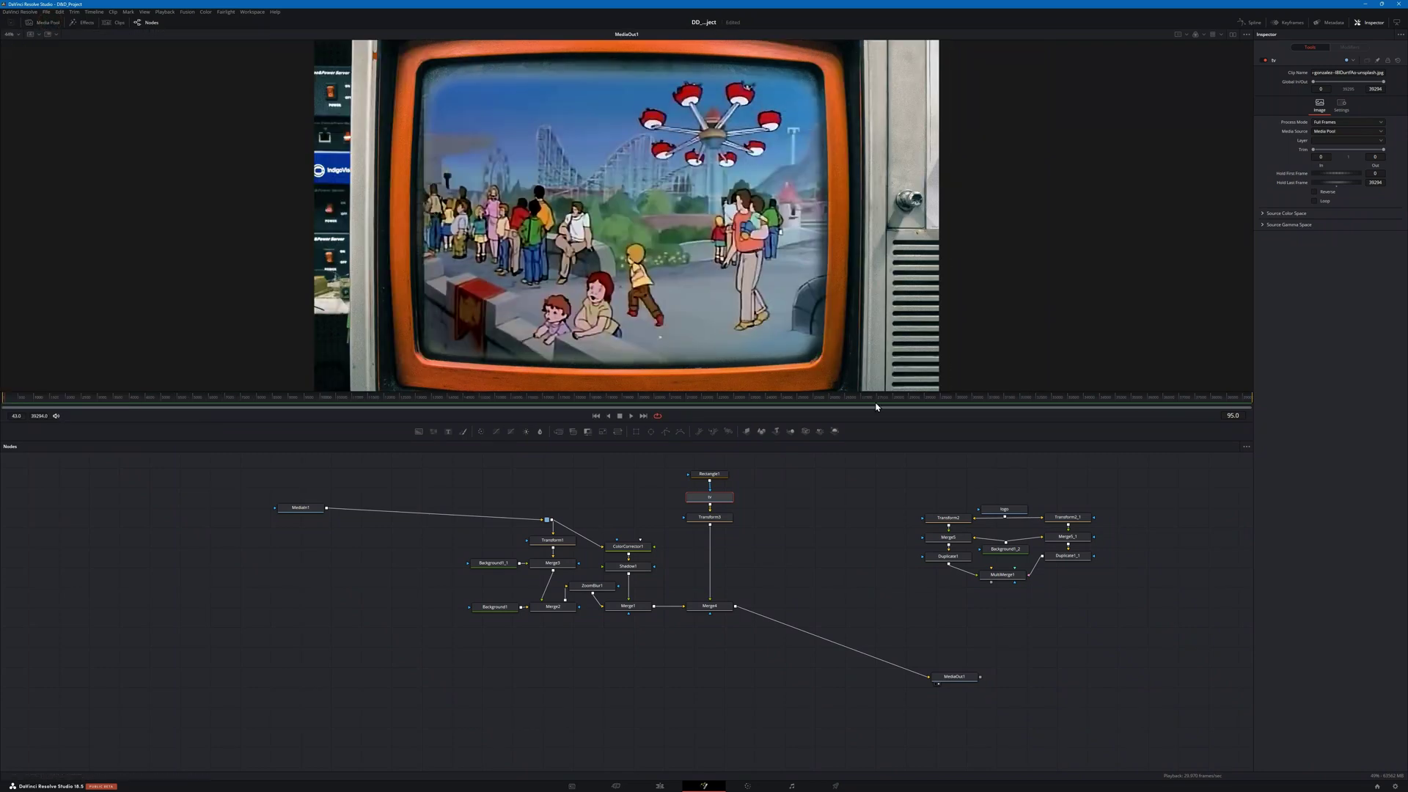
drag(921, 441, 922, 545)
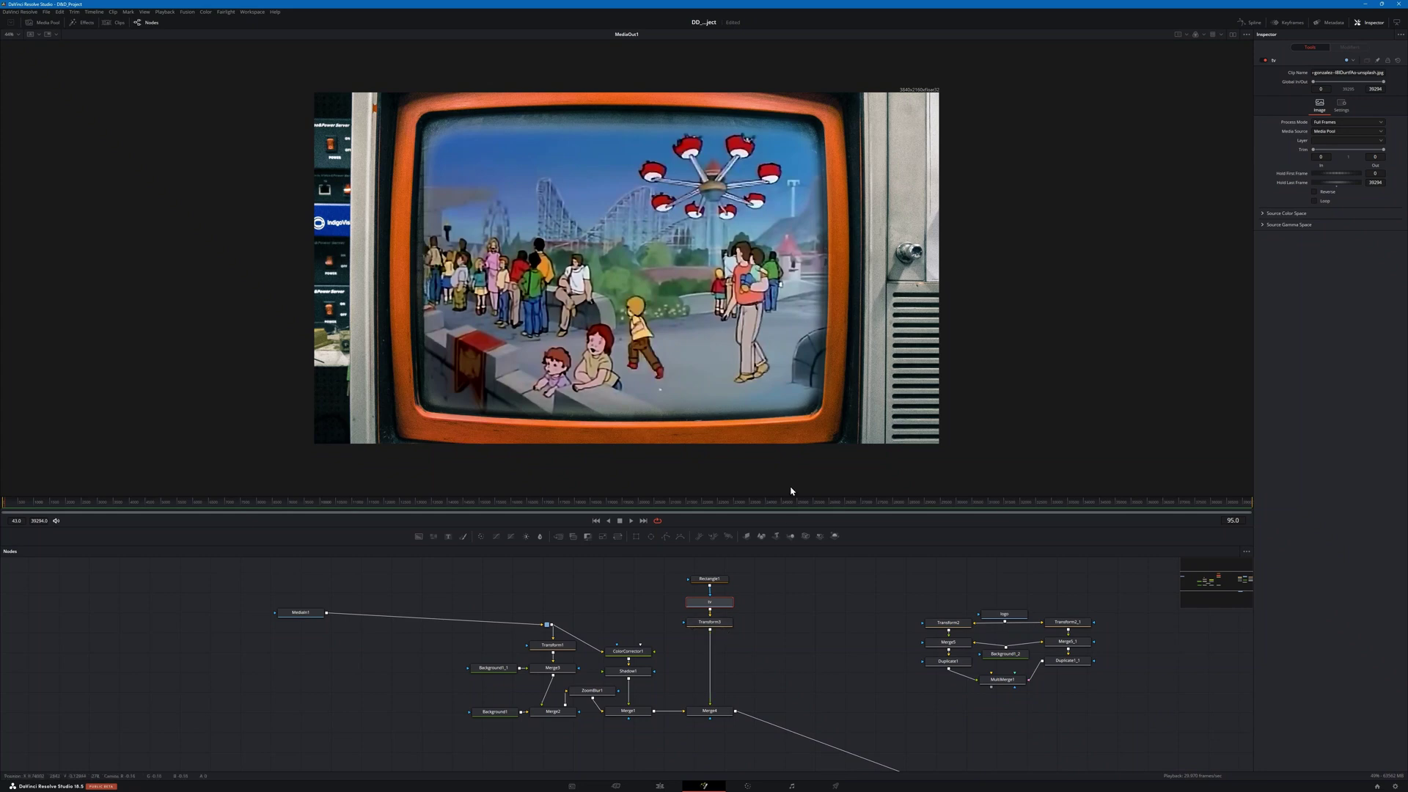
Step: Scale the television photo's Transform2 to about 1.28 and shift it left to a center X of about 0.36
drag(841, 675, 781, 658)
click(653, 608)
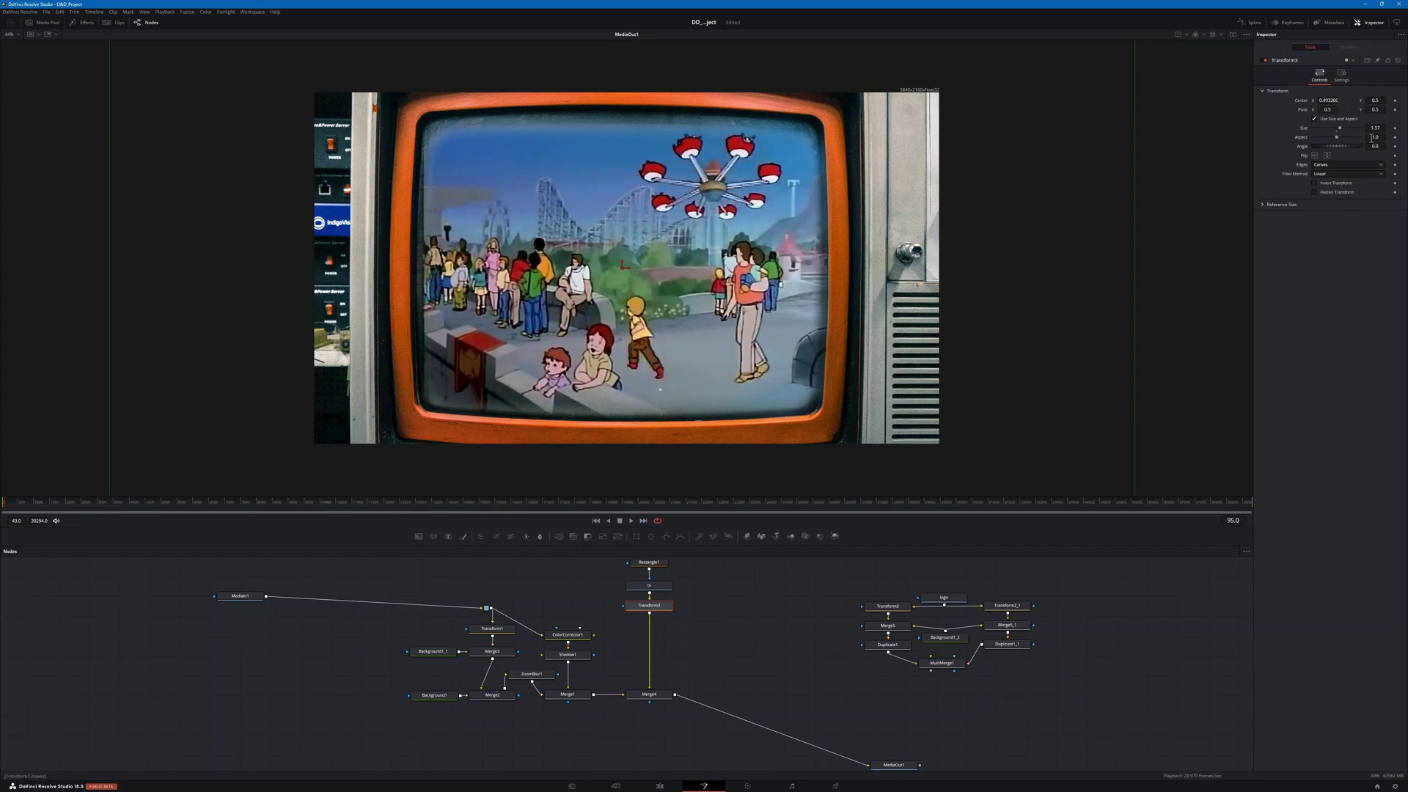
drag(1375, 128, 1407, 128)
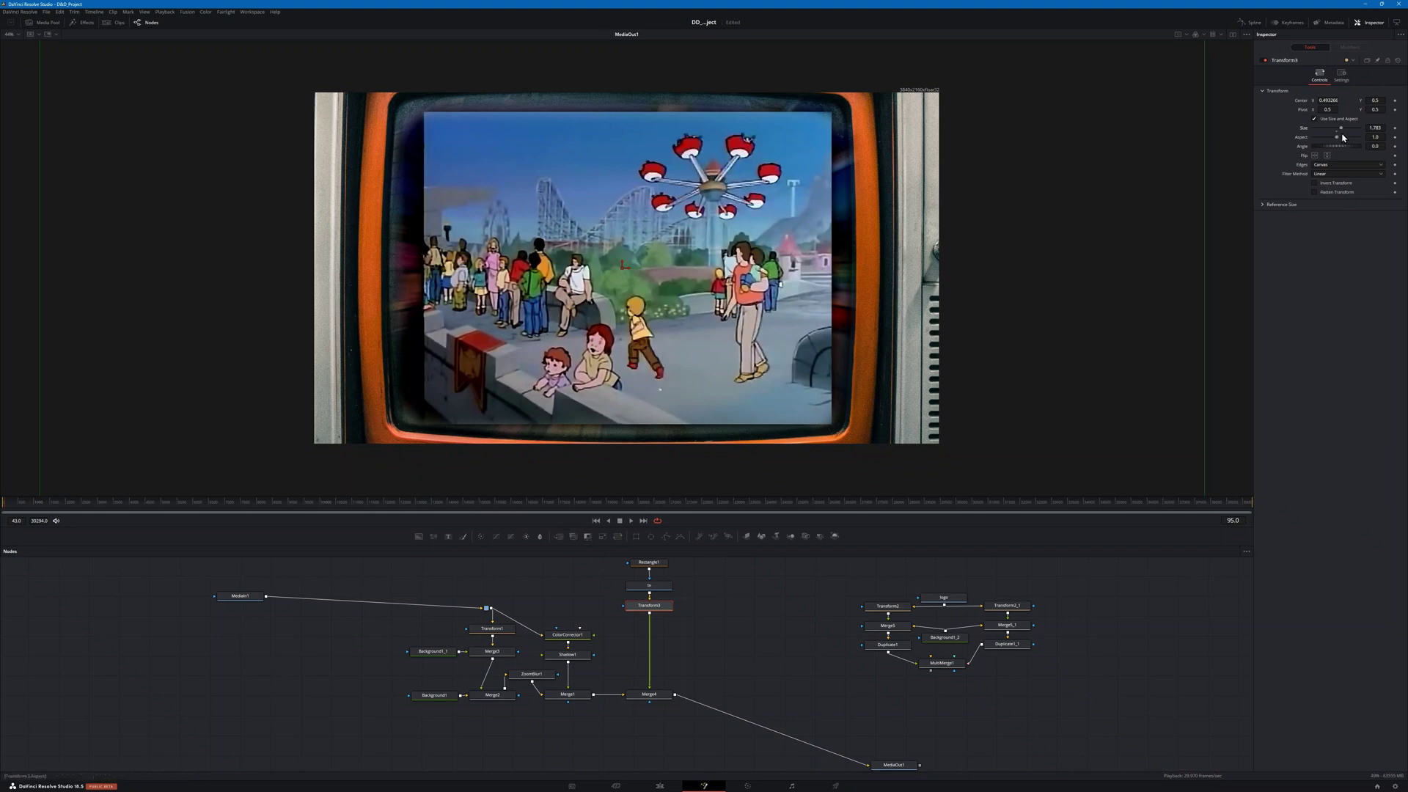
drag(1343, 132, 1339, 131)
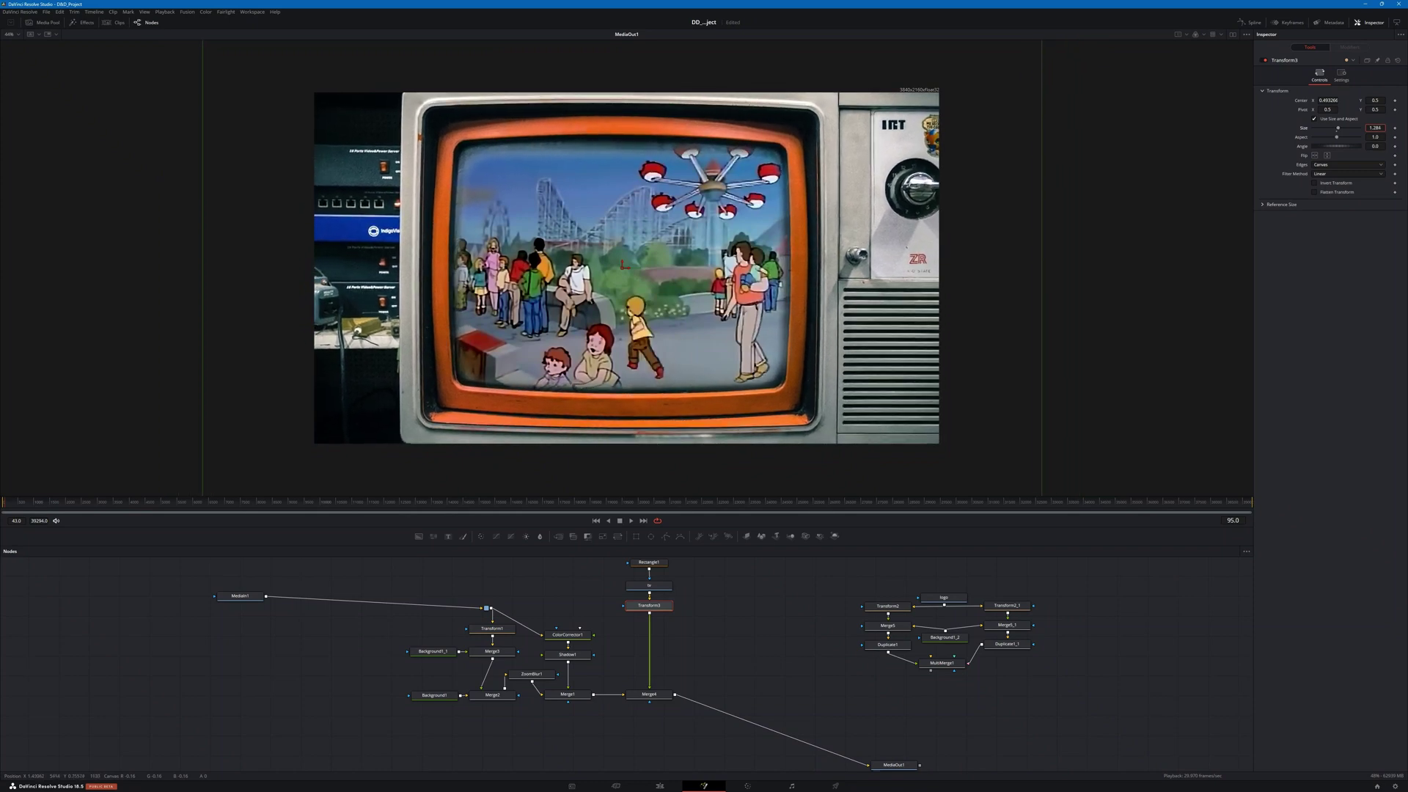
drag(625, 272, 542, 277)
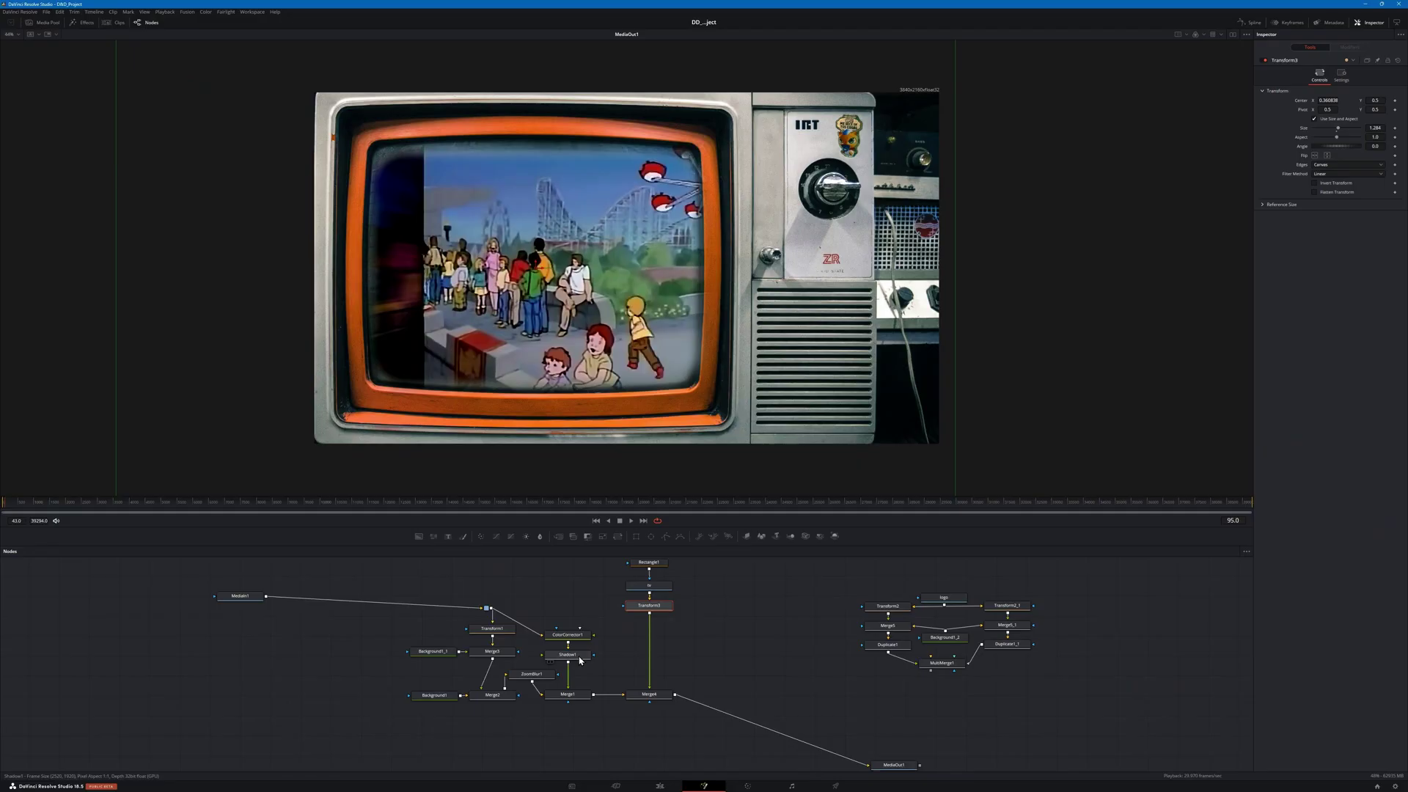
Step: Connect ColorCorrector1 straight into the television's merge and move the old blur and shadow background nodes with their pipe router aside
drag(580, 661, 624, 699)
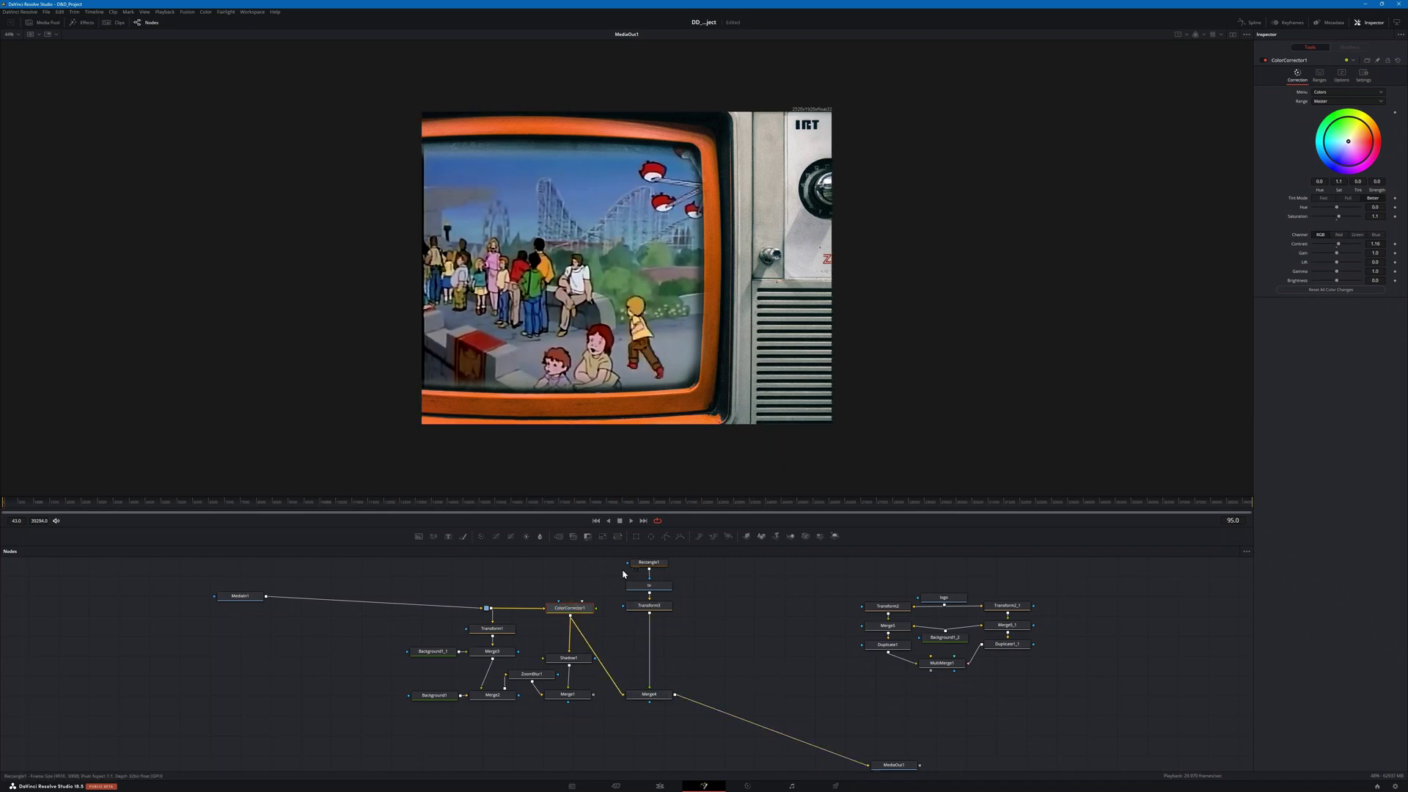
drag(590, 730, 436, 618)
drag(566, 659, 439, 682)
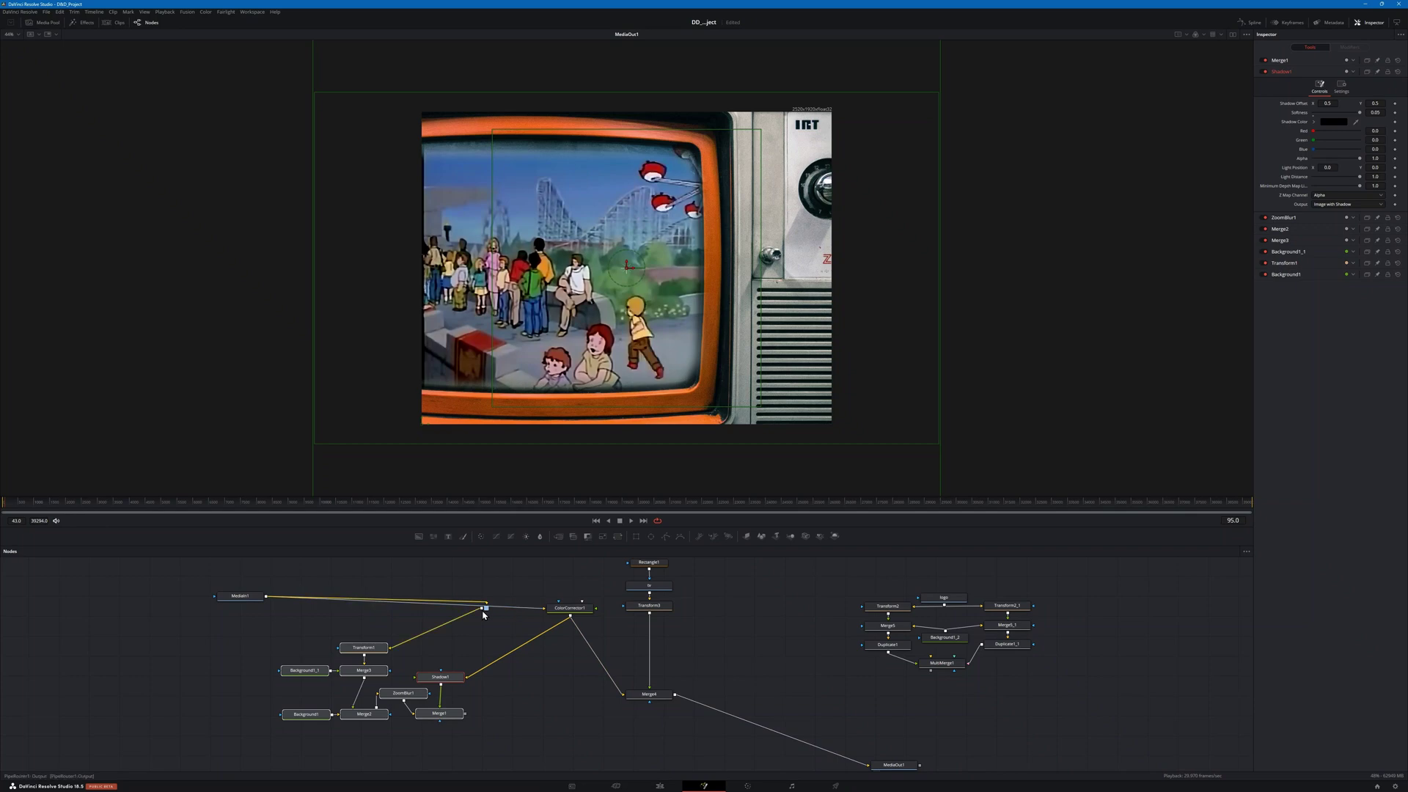
drag(486, 608, 406, 639)
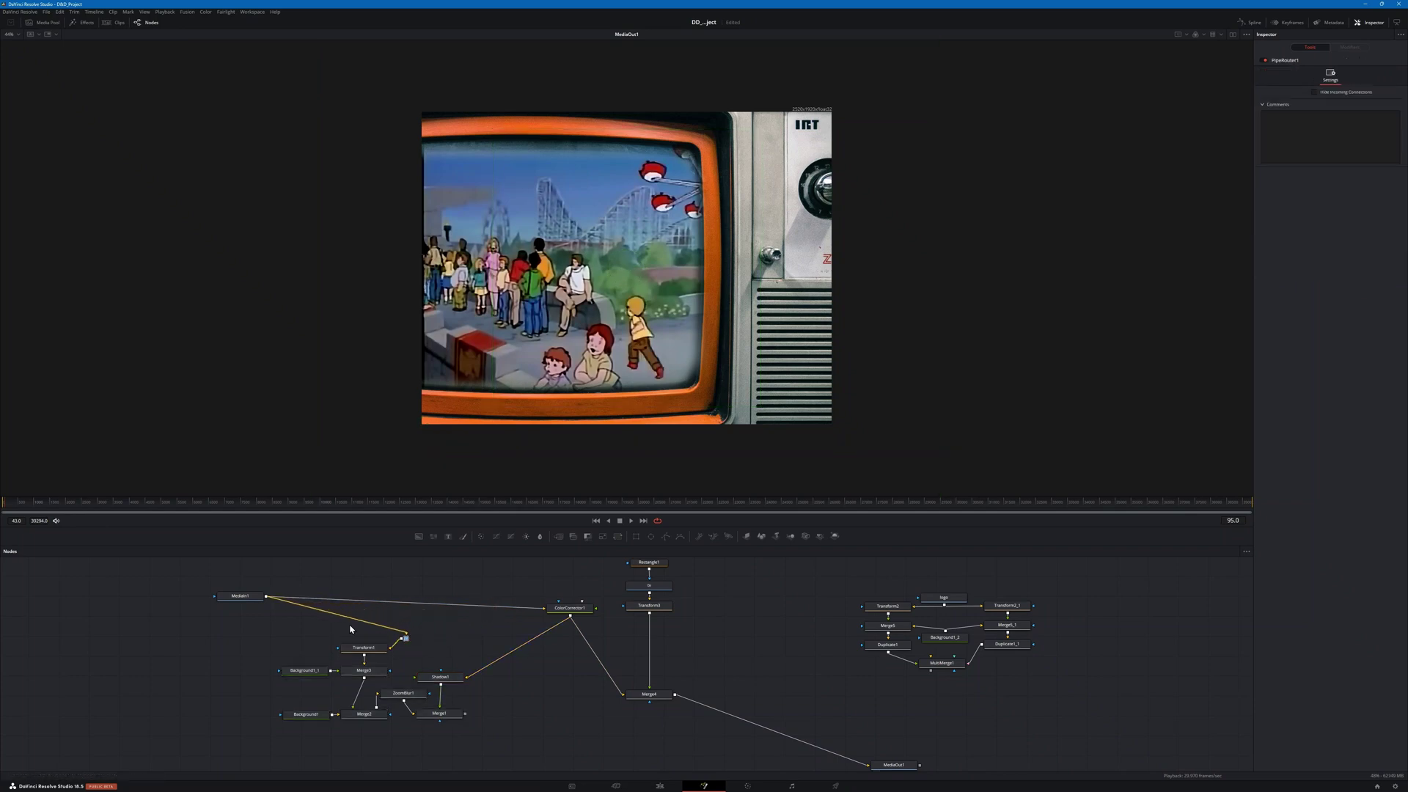
Step: Disconnect the old background nodes from MediaIn1 and ColorCorrector1, and place MediaIn1 and ColorCorrector1 side by side
drag(296, 608, 359, 623)
drag(486, 665, 552, 647)
drag(241, 598, 503, 615)
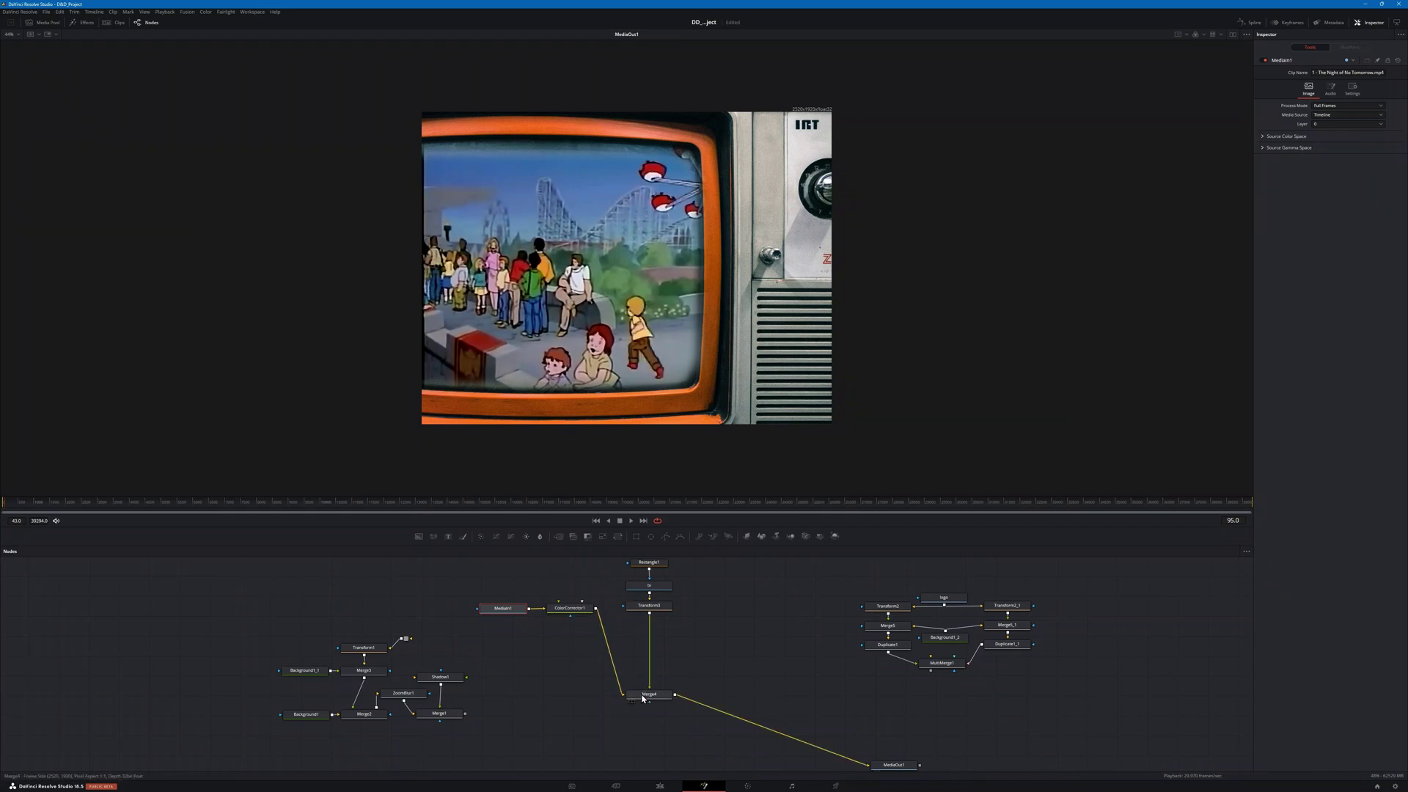
drag(567, 629, 561, 700)
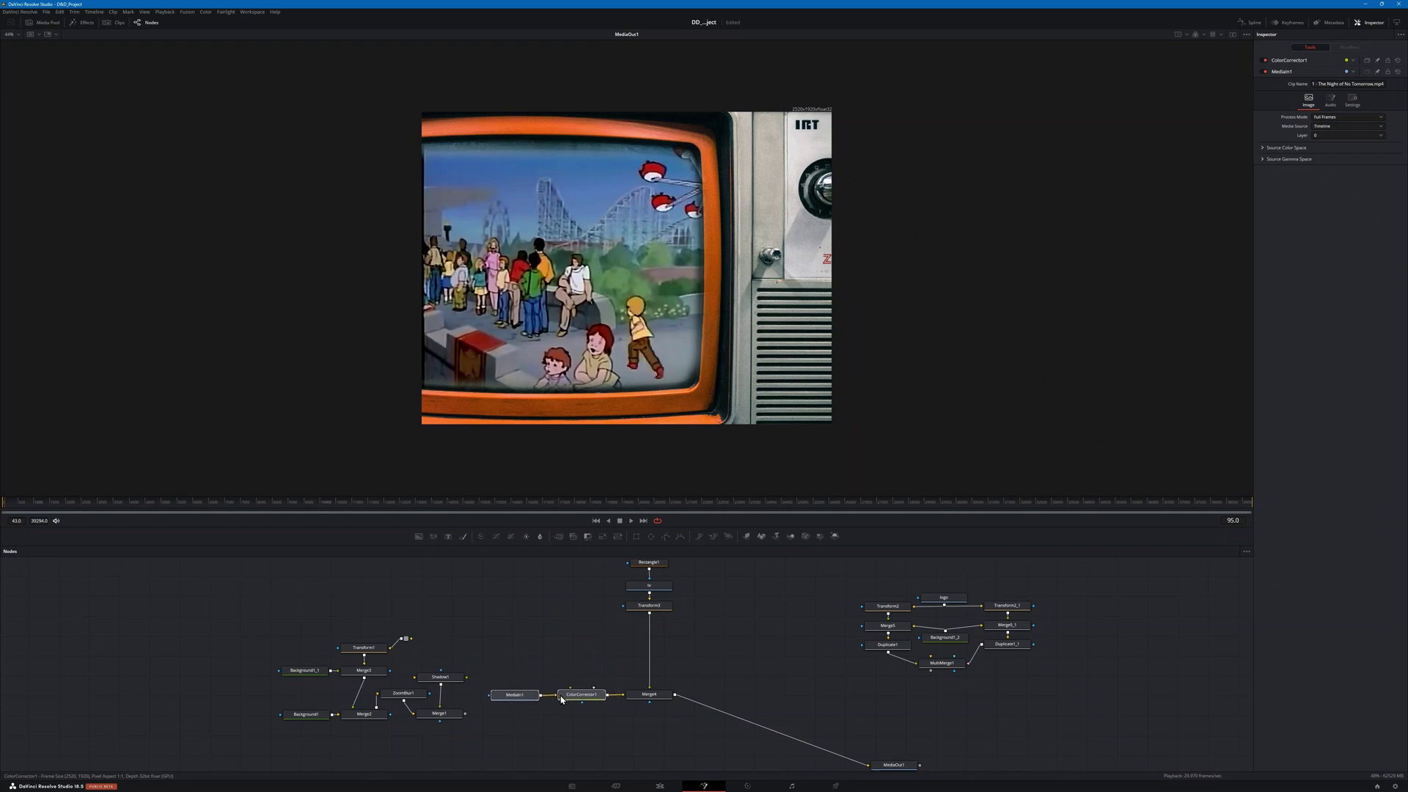
drag(561, 700, 561, 700)
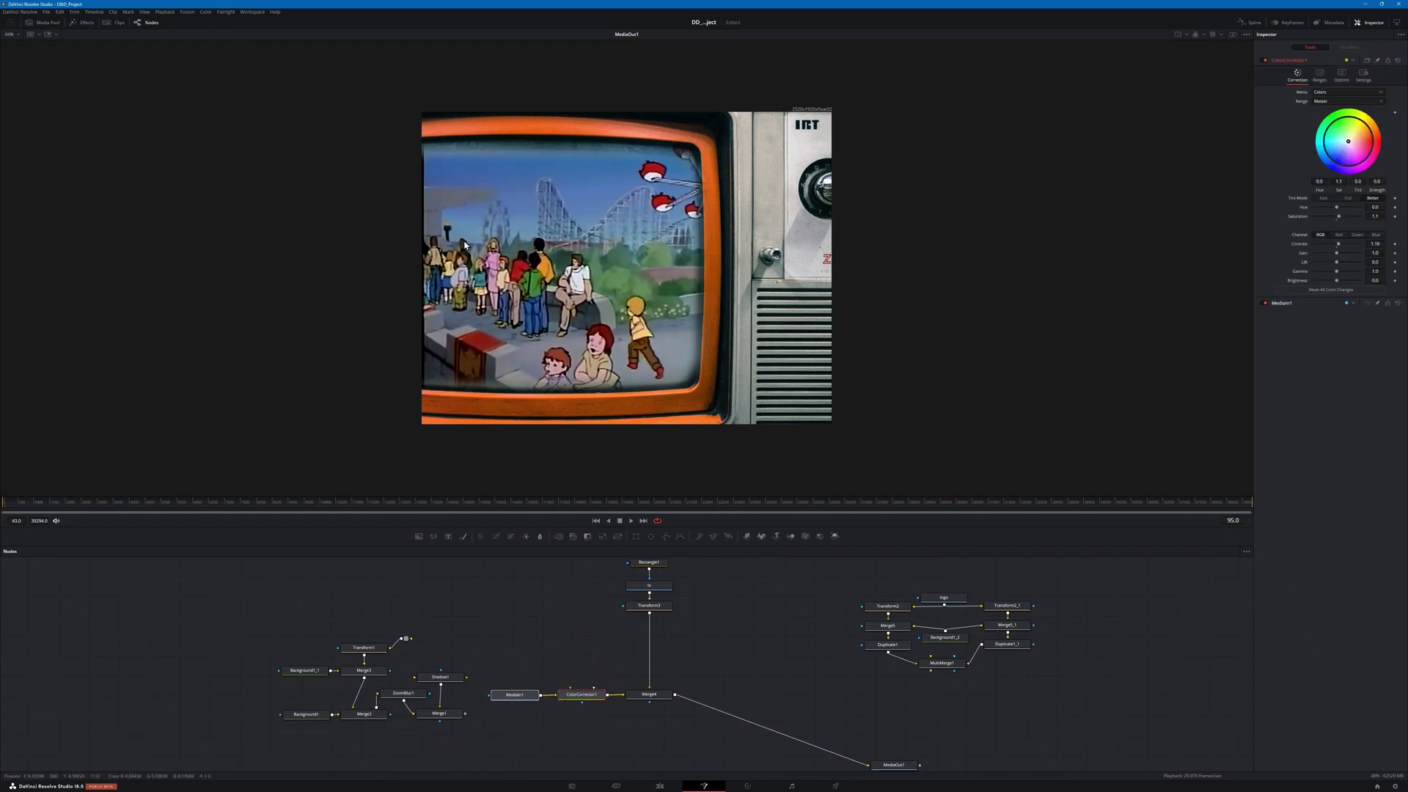
drag(593, 730, 491, 684)
drag(582, 699, 567, 632)
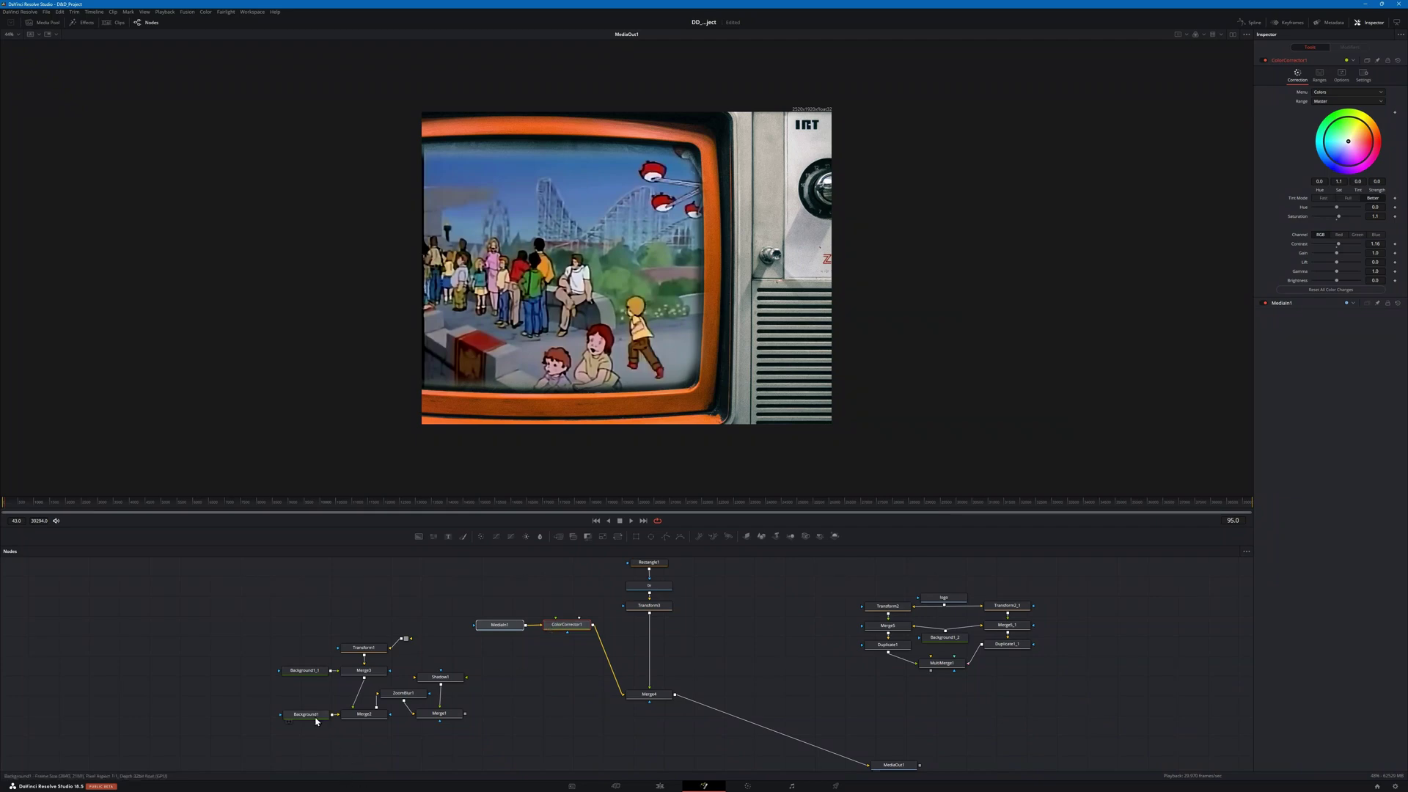
Step: Add a new Background node to the composition below the ColorCorrector
drag(389, 743, 282, 706)
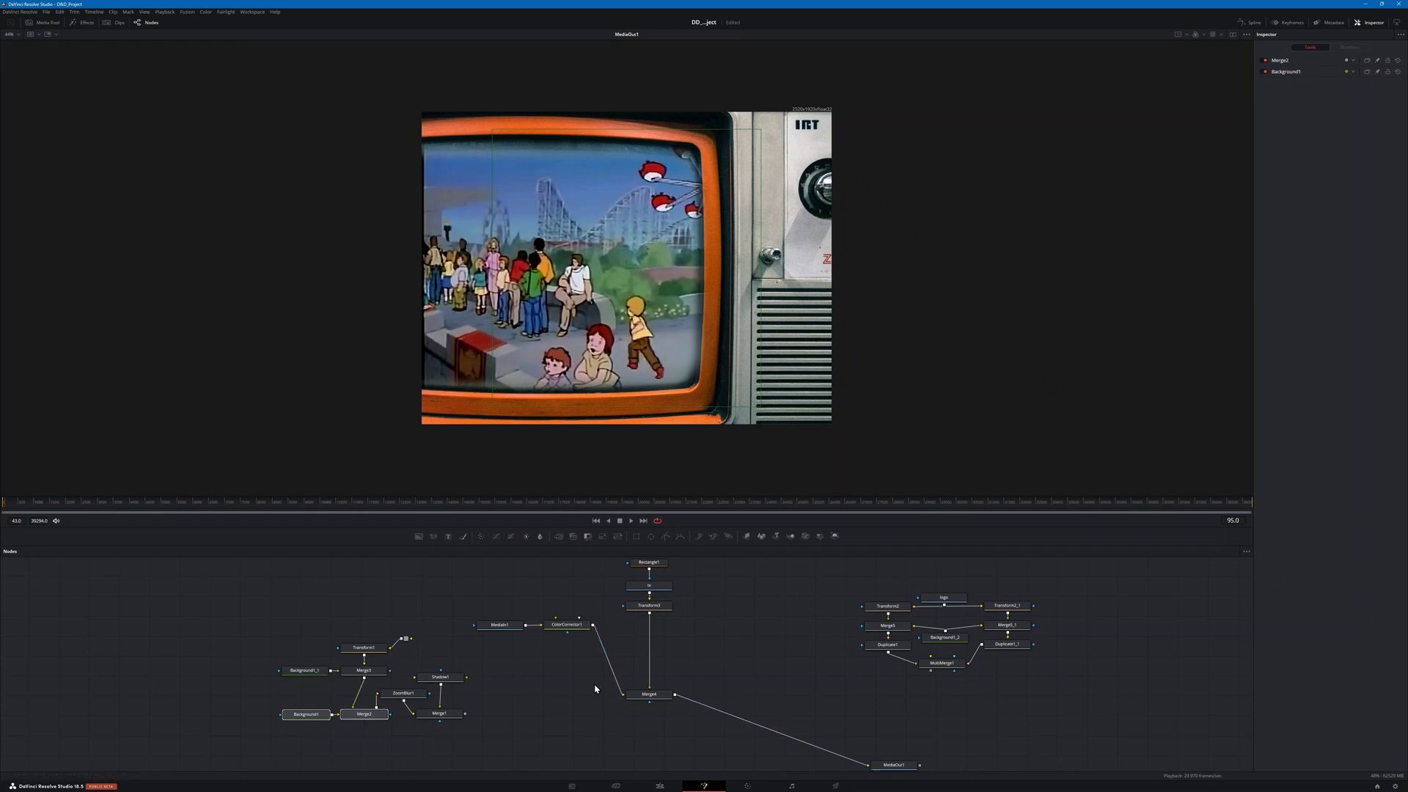
click(545, 716)
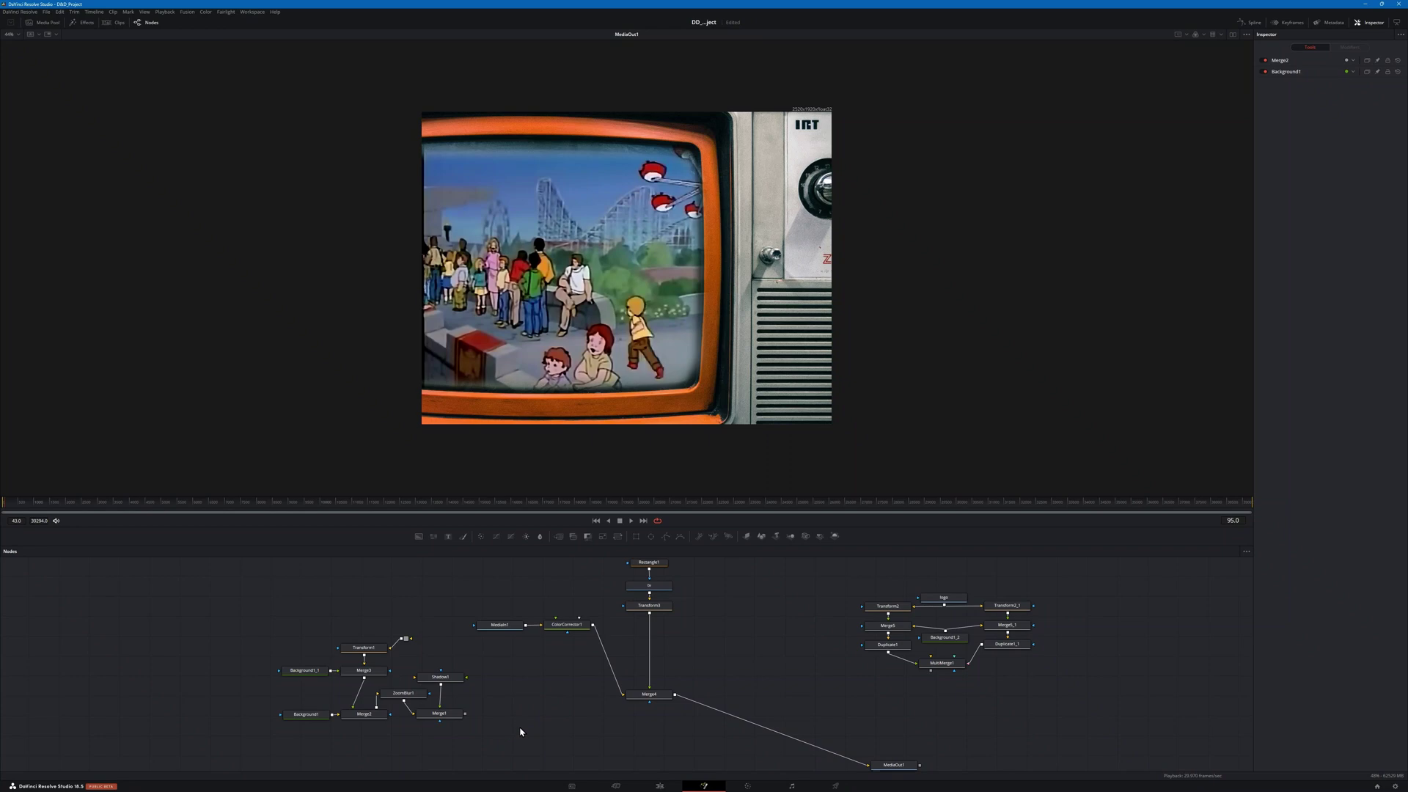
key(shift+space)
text(trans)
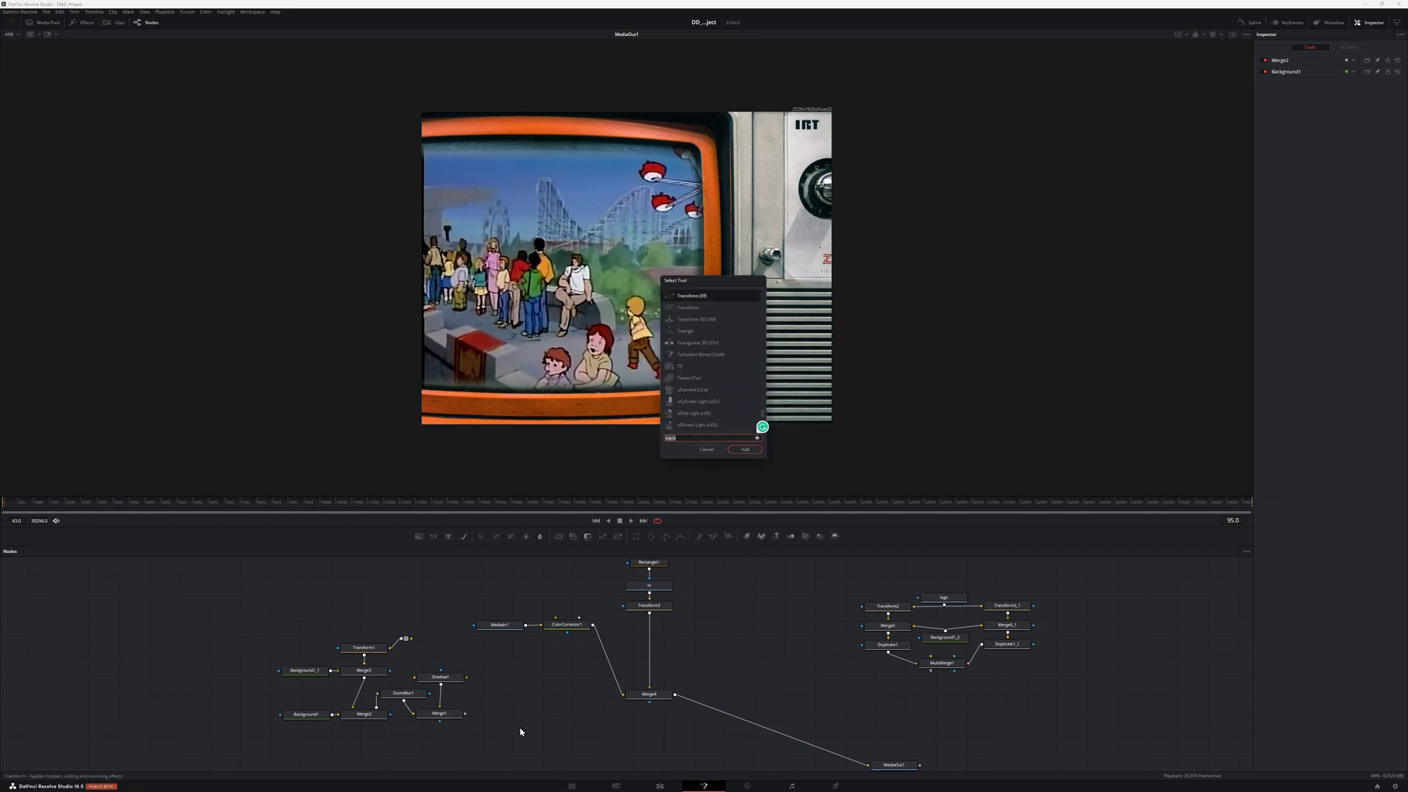
key(BackSpace)
key(BackSpace)
key(BackSpace)
key(BackSpace)
key(BackSpace)
text(bg)
key(Return)
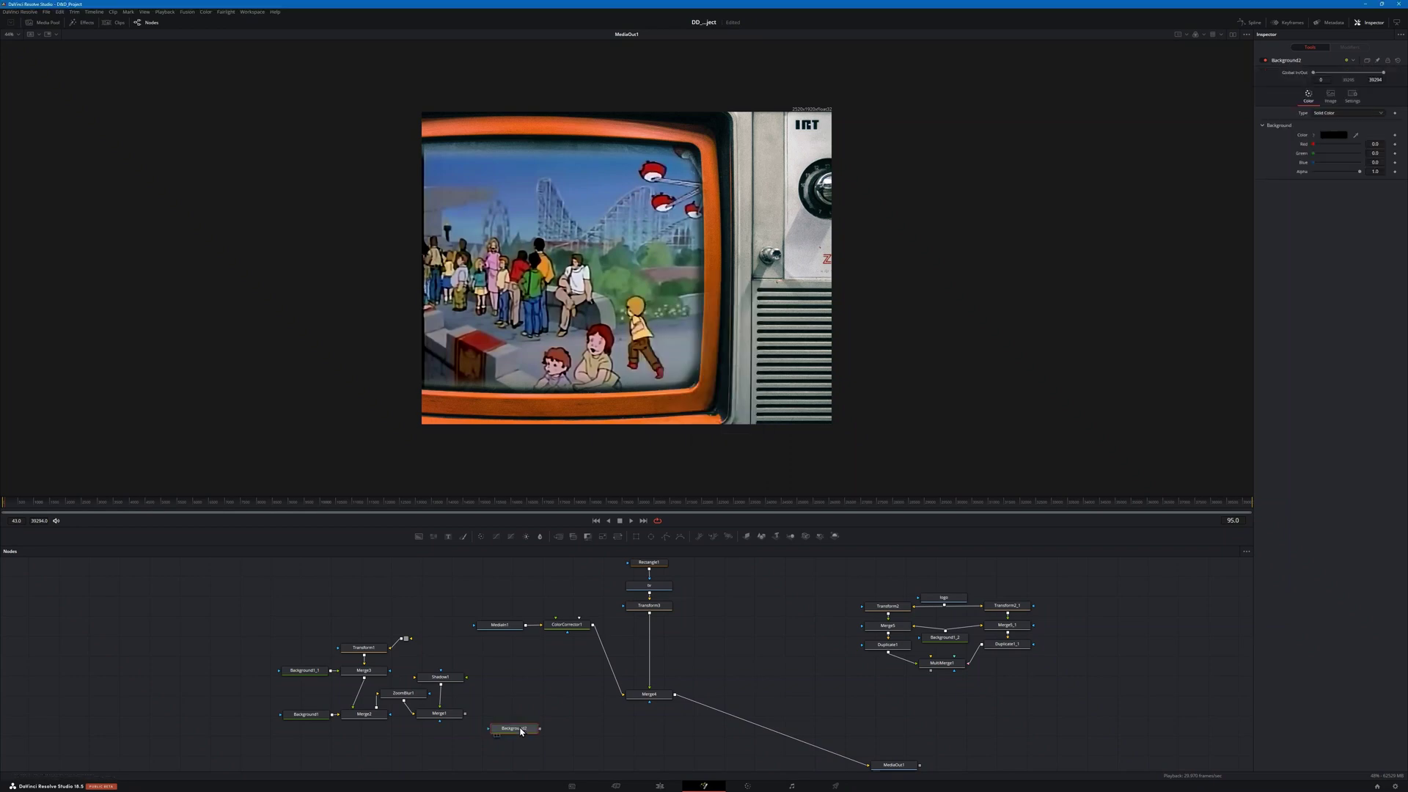
Step: Merge the color-corrected clip over the new Background, feed the result into the television's merge, and move MediaOut1 nearer the nodes
drag(522, 730, 526, 697)
drag(615, 675, 544, 695)
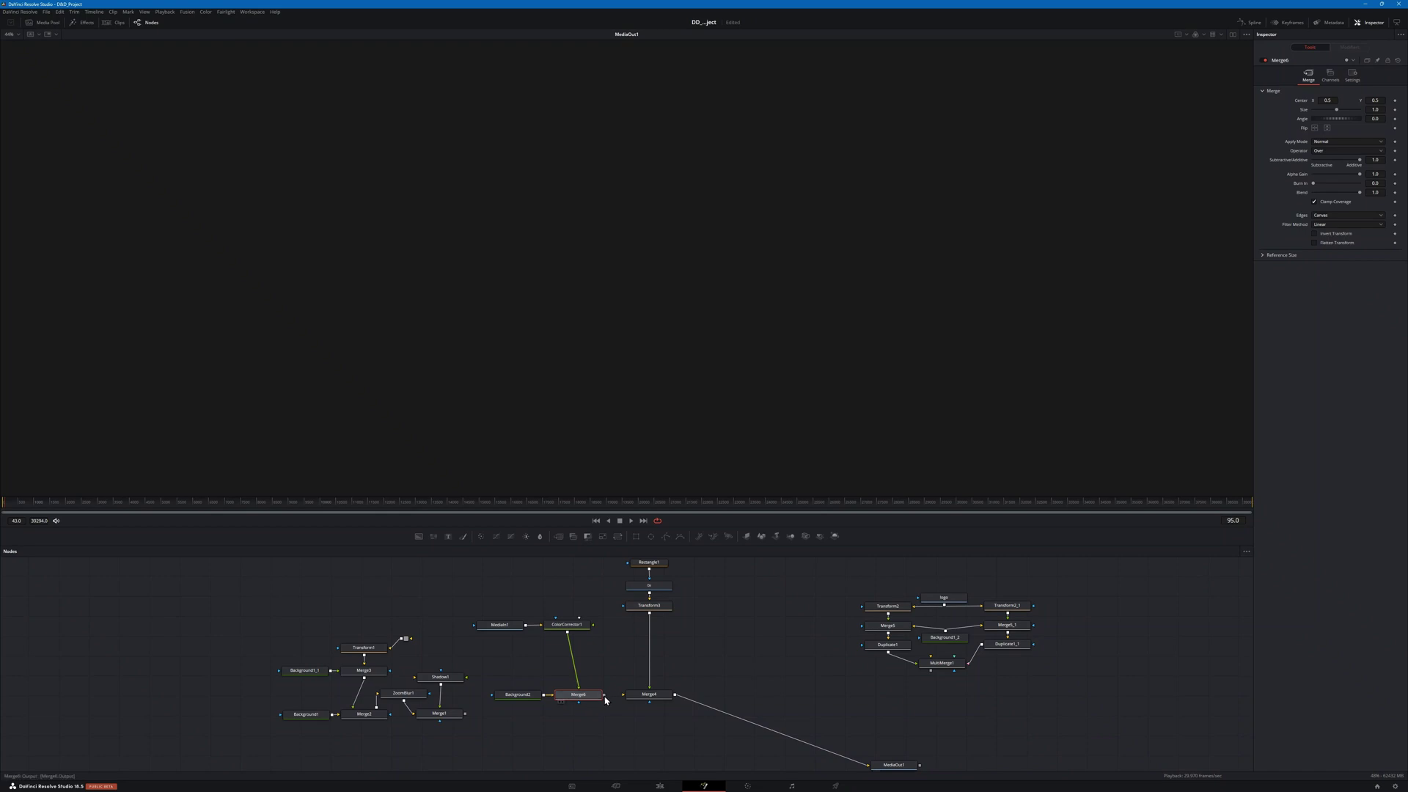
drag(605, 700, 625, 700)
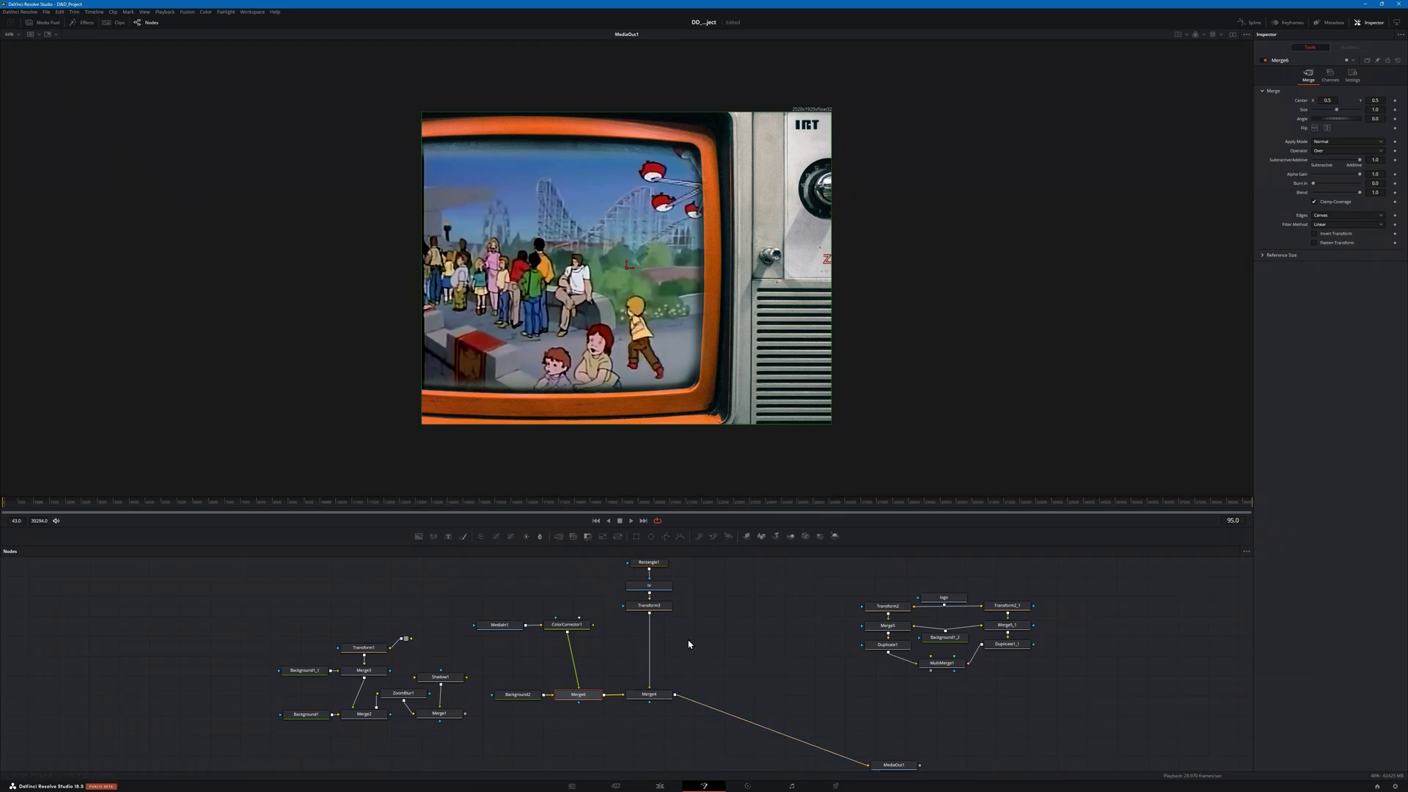
click(650, 697)
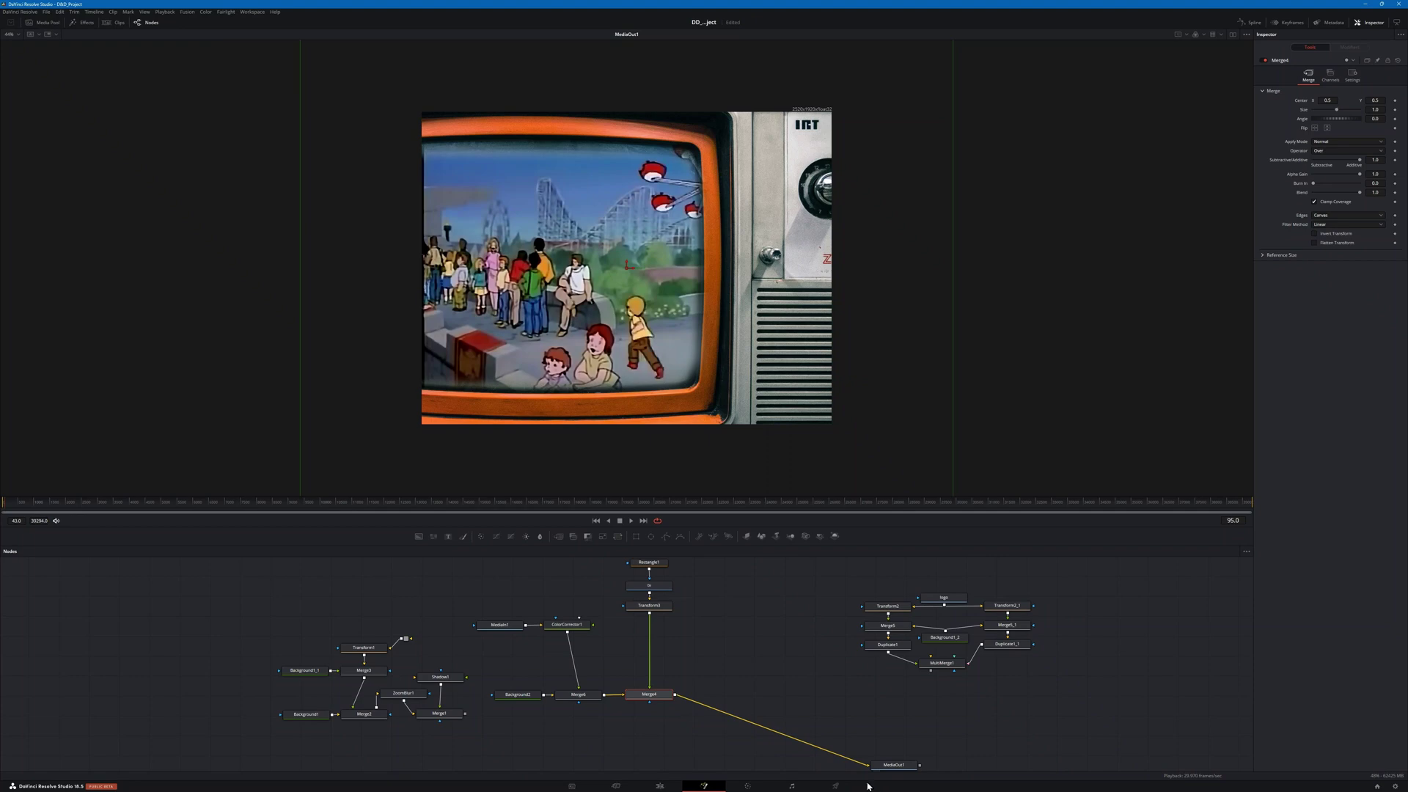
drag(893, 765, 902, 724)
Step: Turn off auto resolution on the new Background and set its size to 3840 by 2160
click(528, 696)
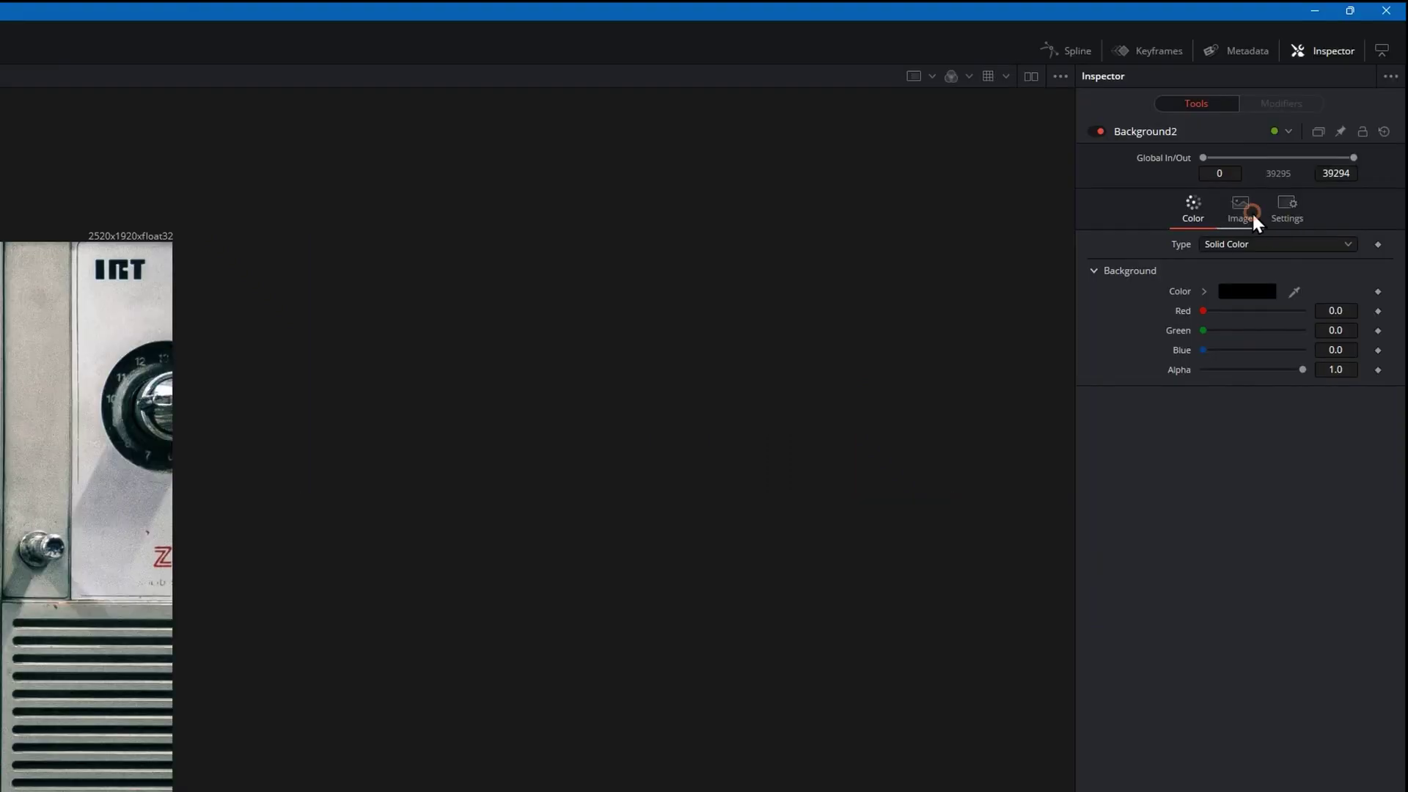
click(1332, 97)
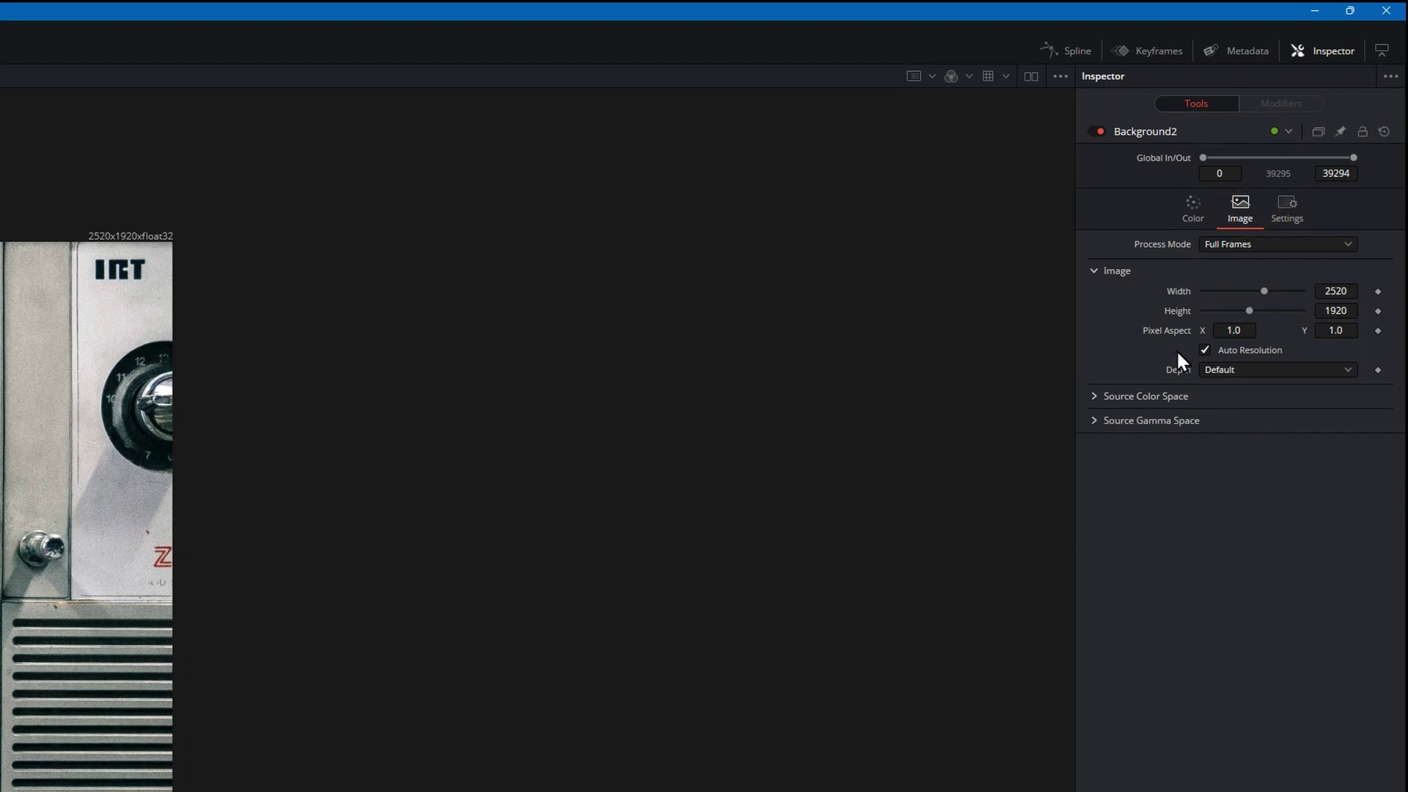
click(1335, 286)
click(1205, 349)
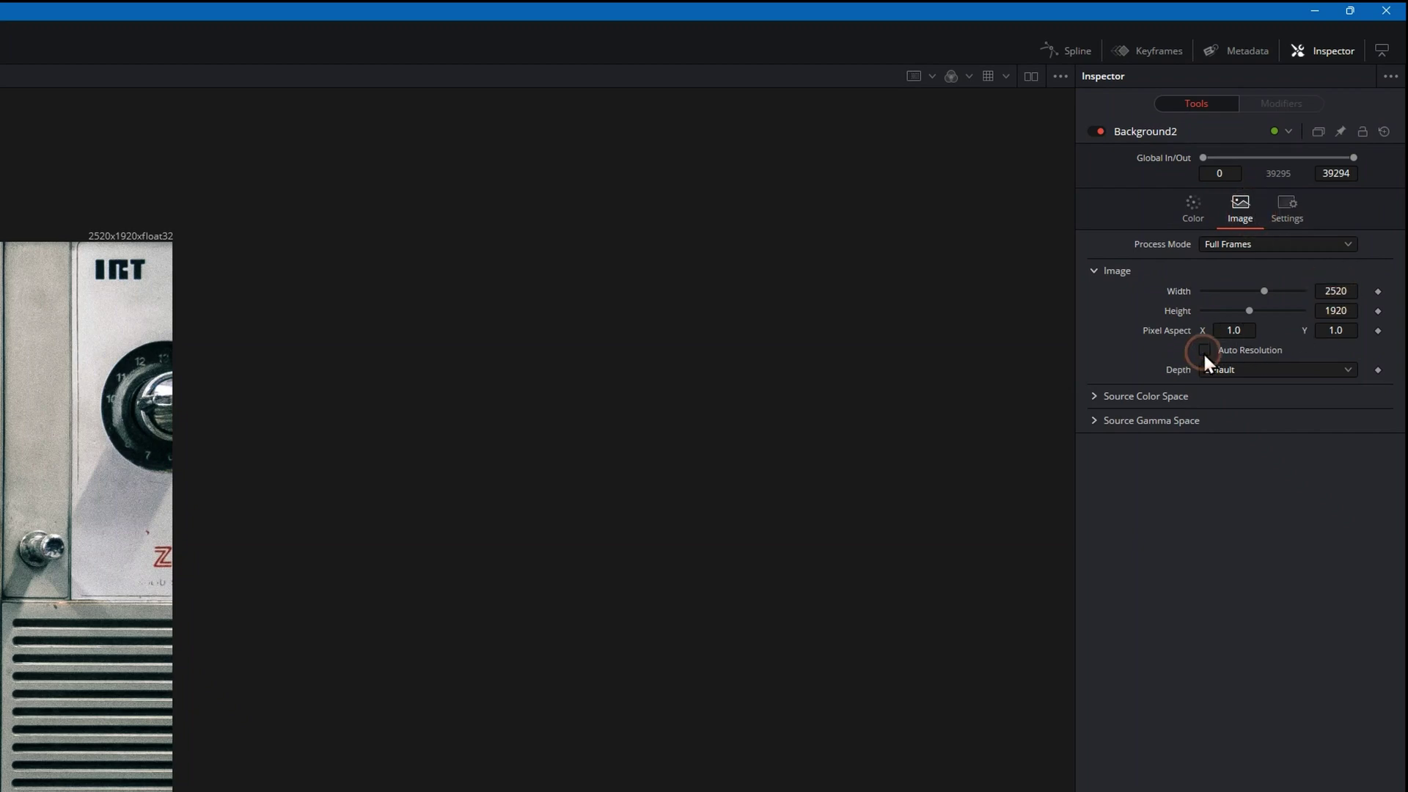
click(1334, 292)
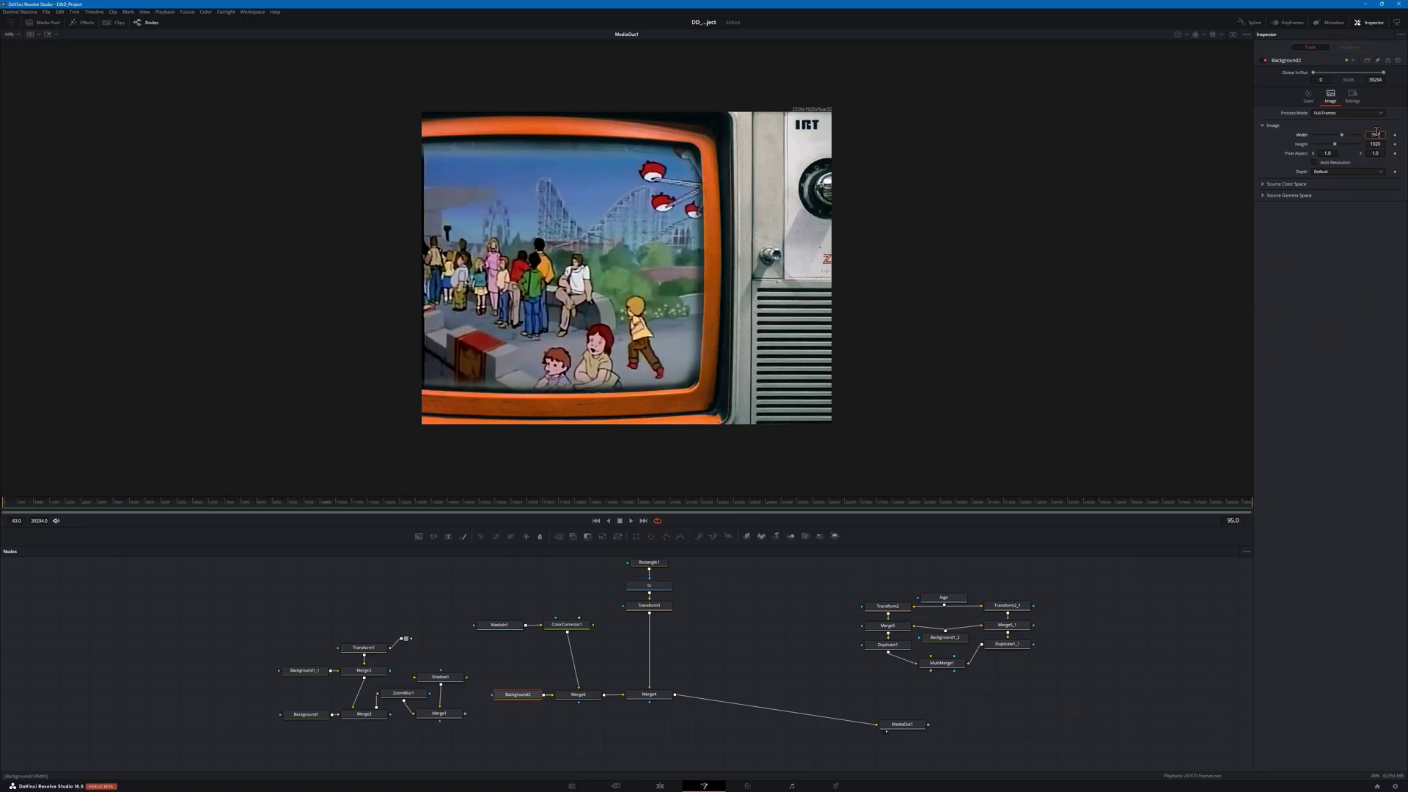
text(3840)
click(1375, 143)
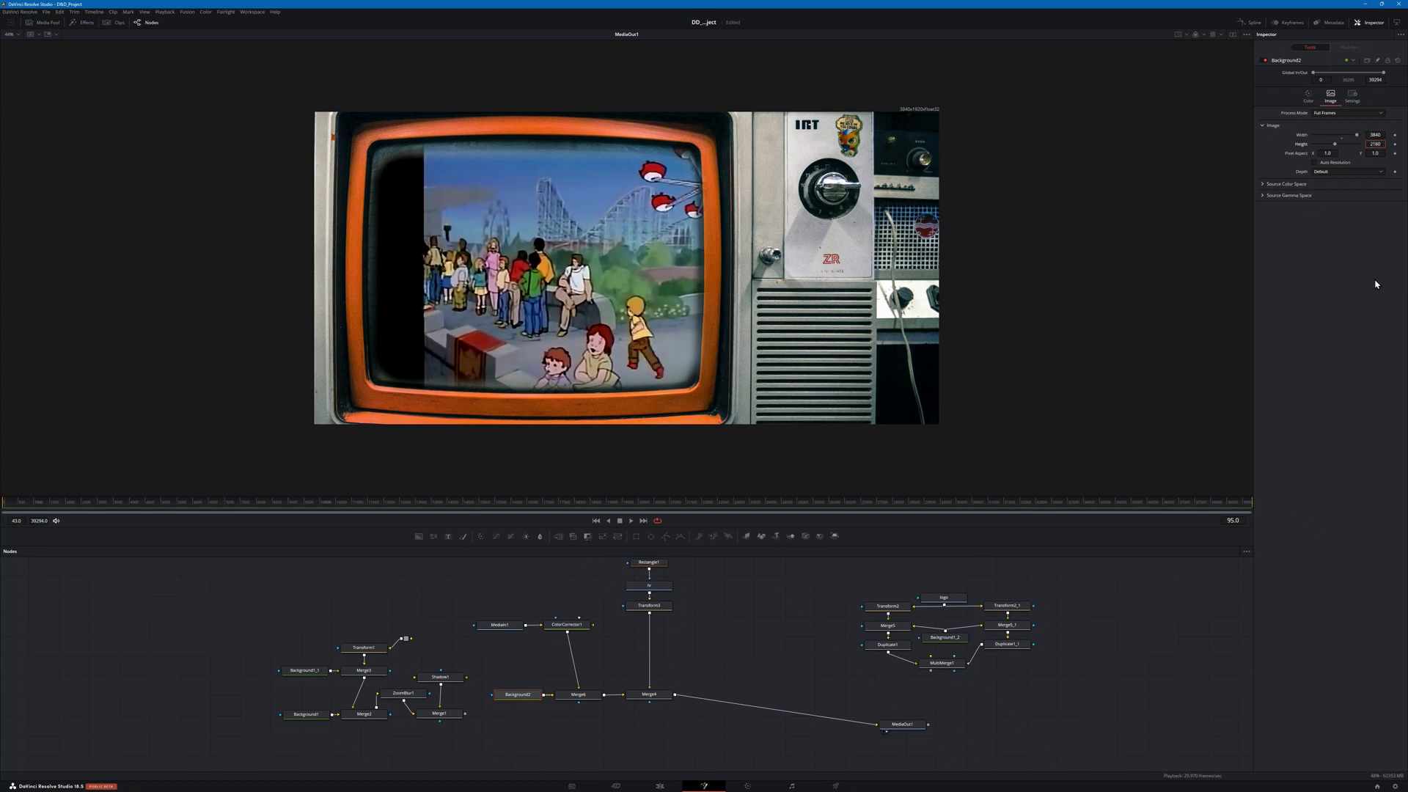
key(Return)
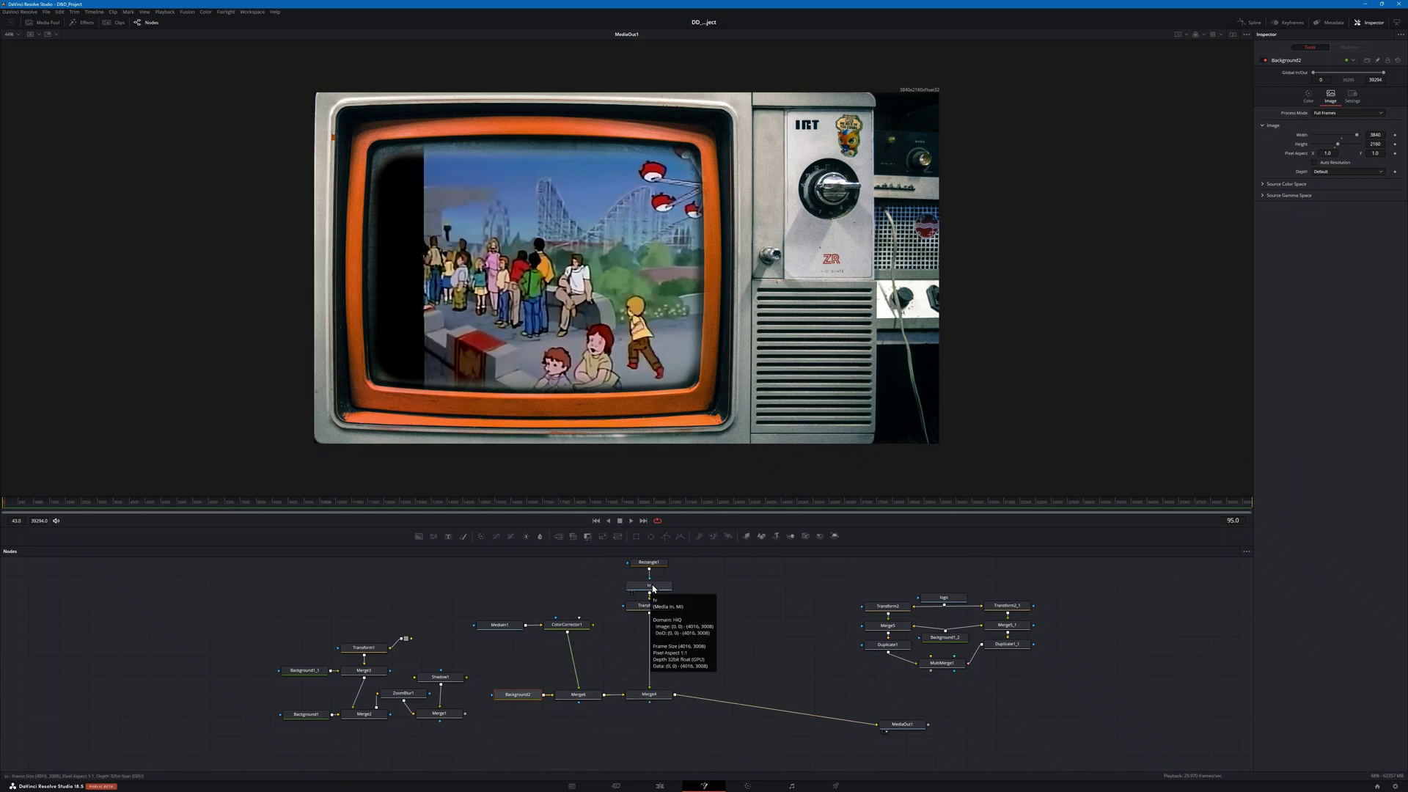
Step: Move the television nodes closer to their merge and shift the whole group away from the clip's merge
drag(693, 623, 651, 613)
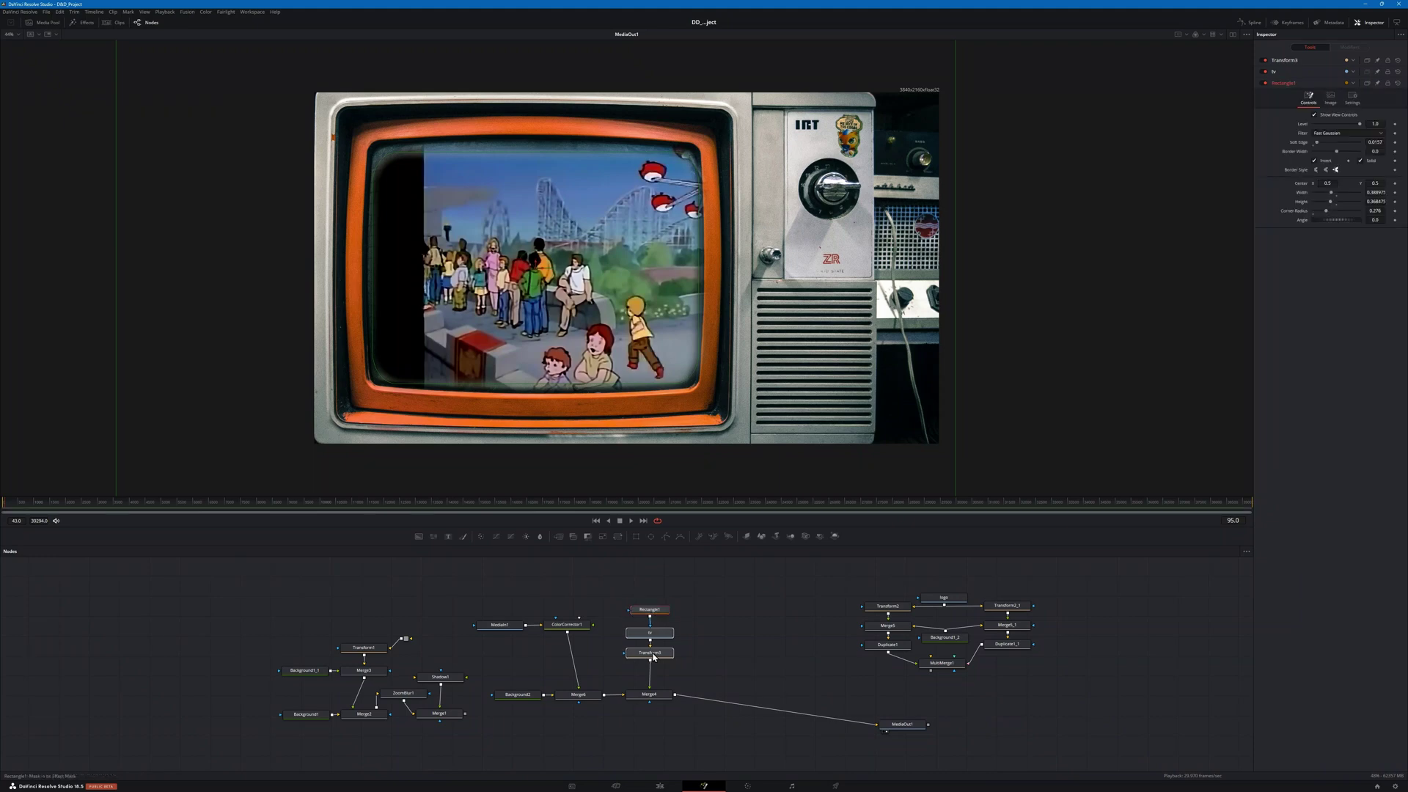
drag(628, 593, 762, 698)
click(734, 700)
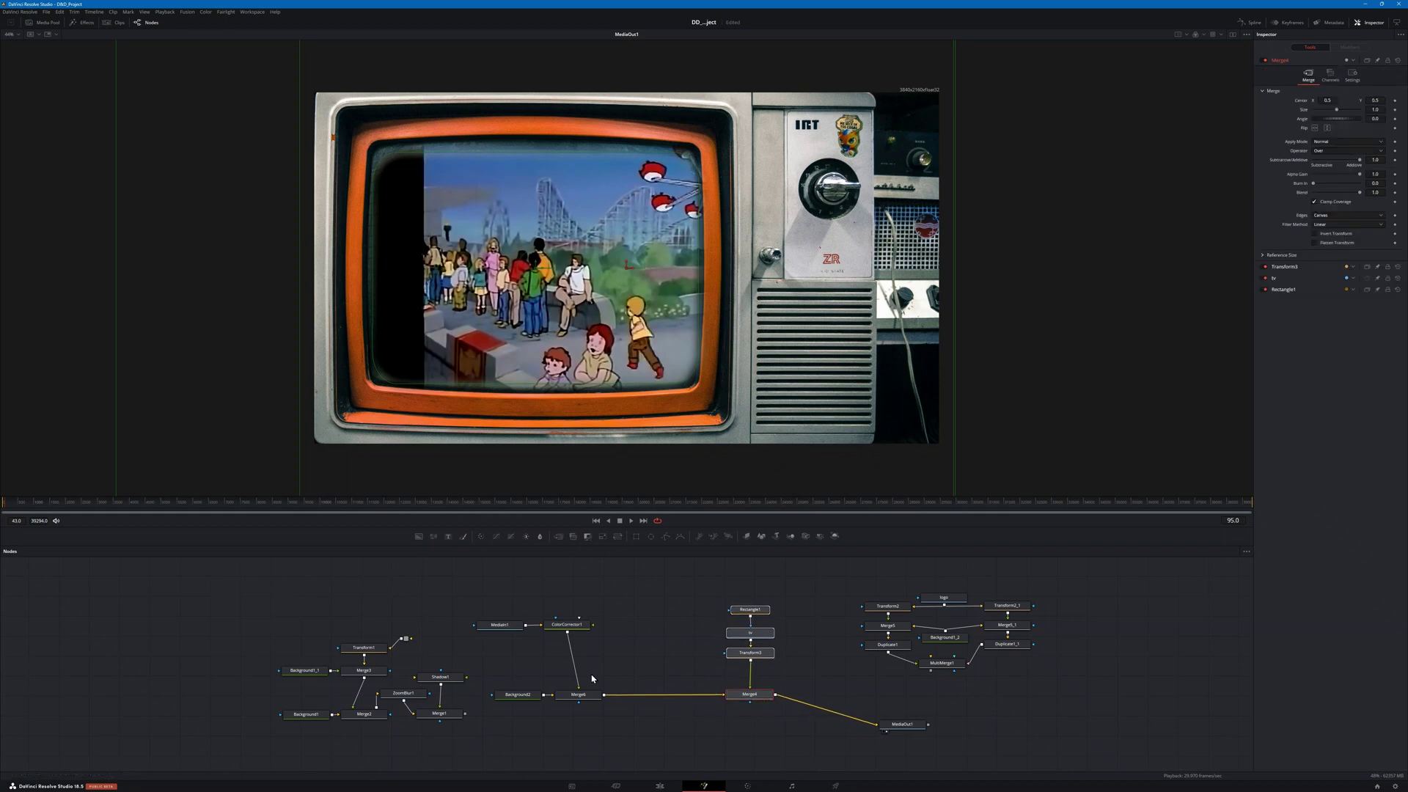
Step: Try to place the clip inside the television screen by moving its merge's center X to about 0.375, and undo the move
mouse_move(589, 700)
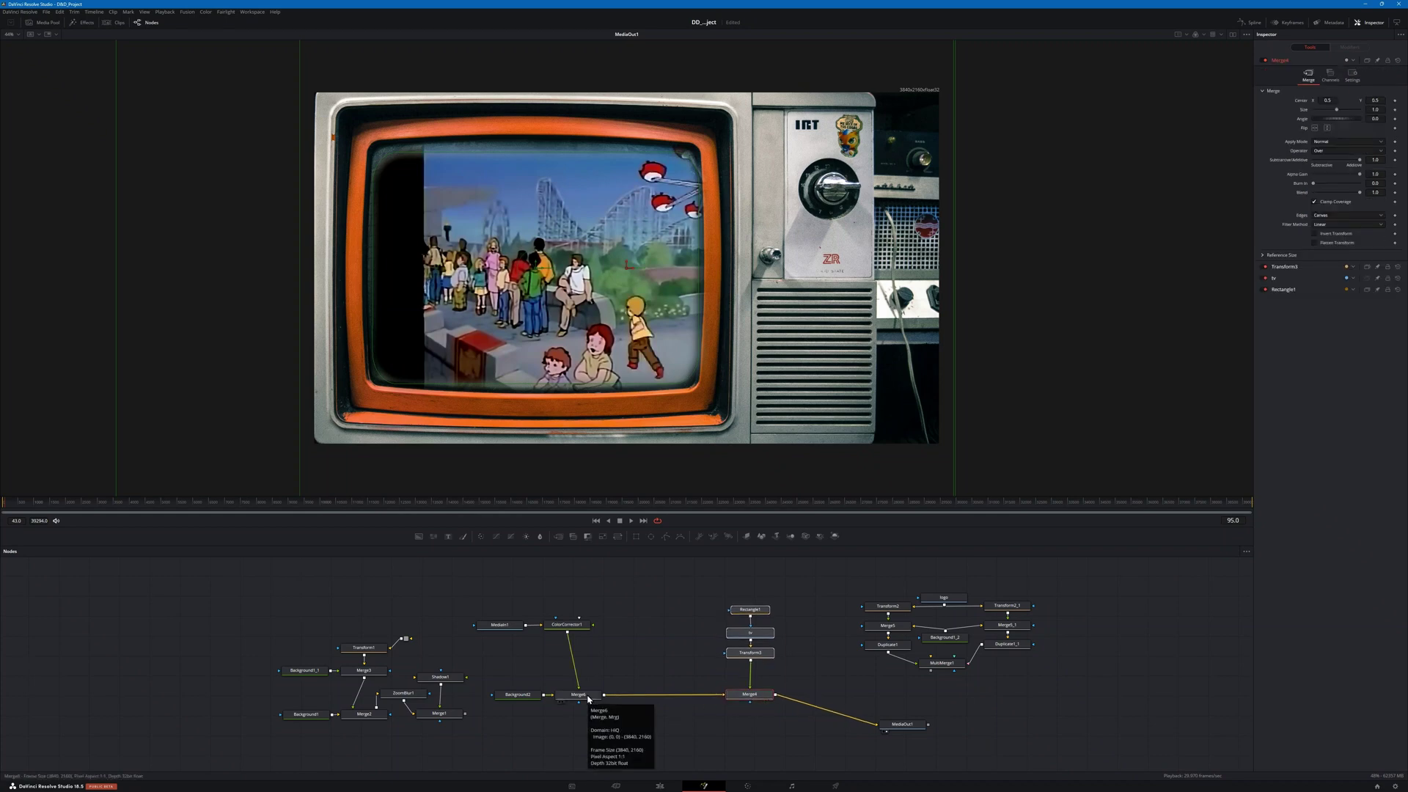
click(588, 701)
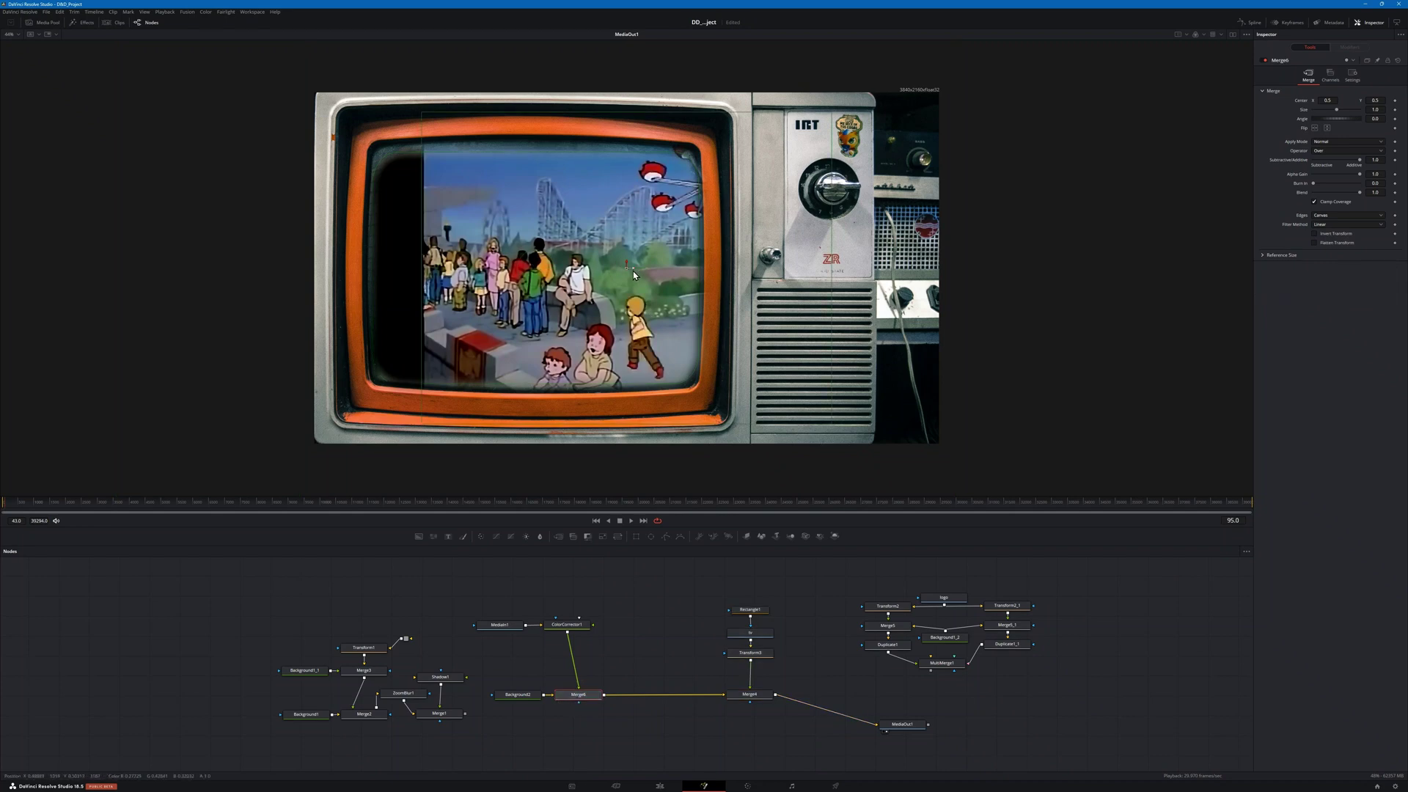
drag(635, 272, 556, 270)
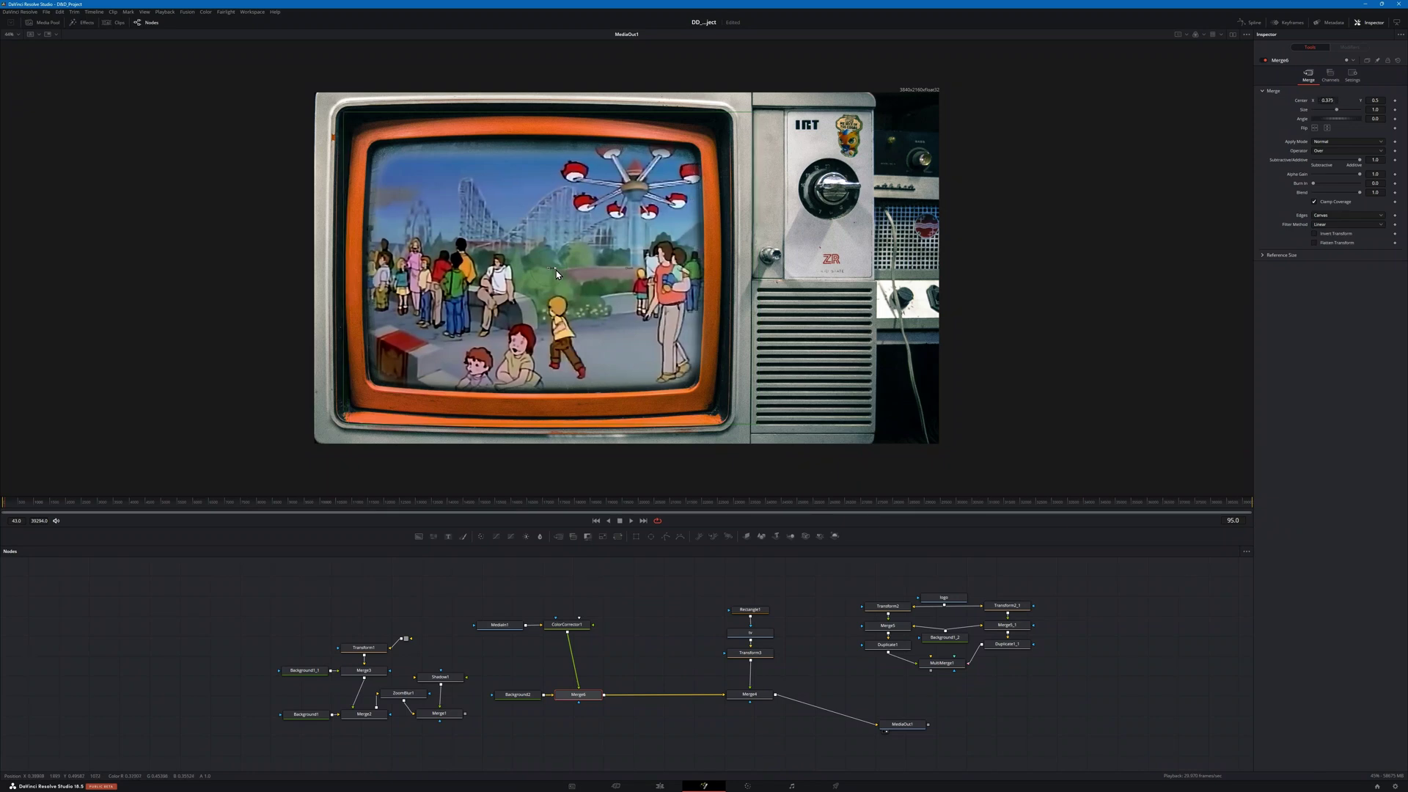
key(ctrl+z)
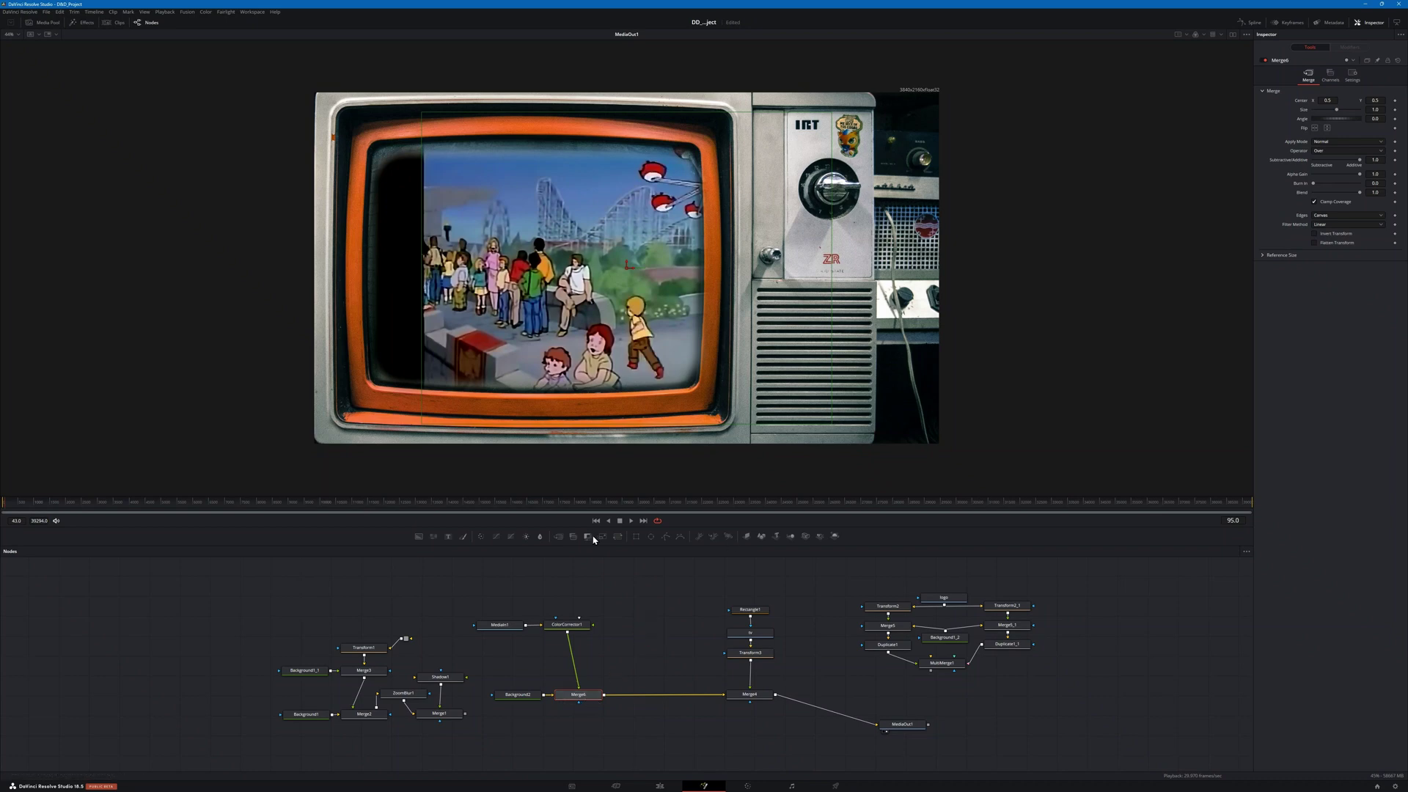
Step: Insert a Transform after the clip's merge and fit the clip to the television screen with size about 0.78 and center X about 0.356
click(618, 536)
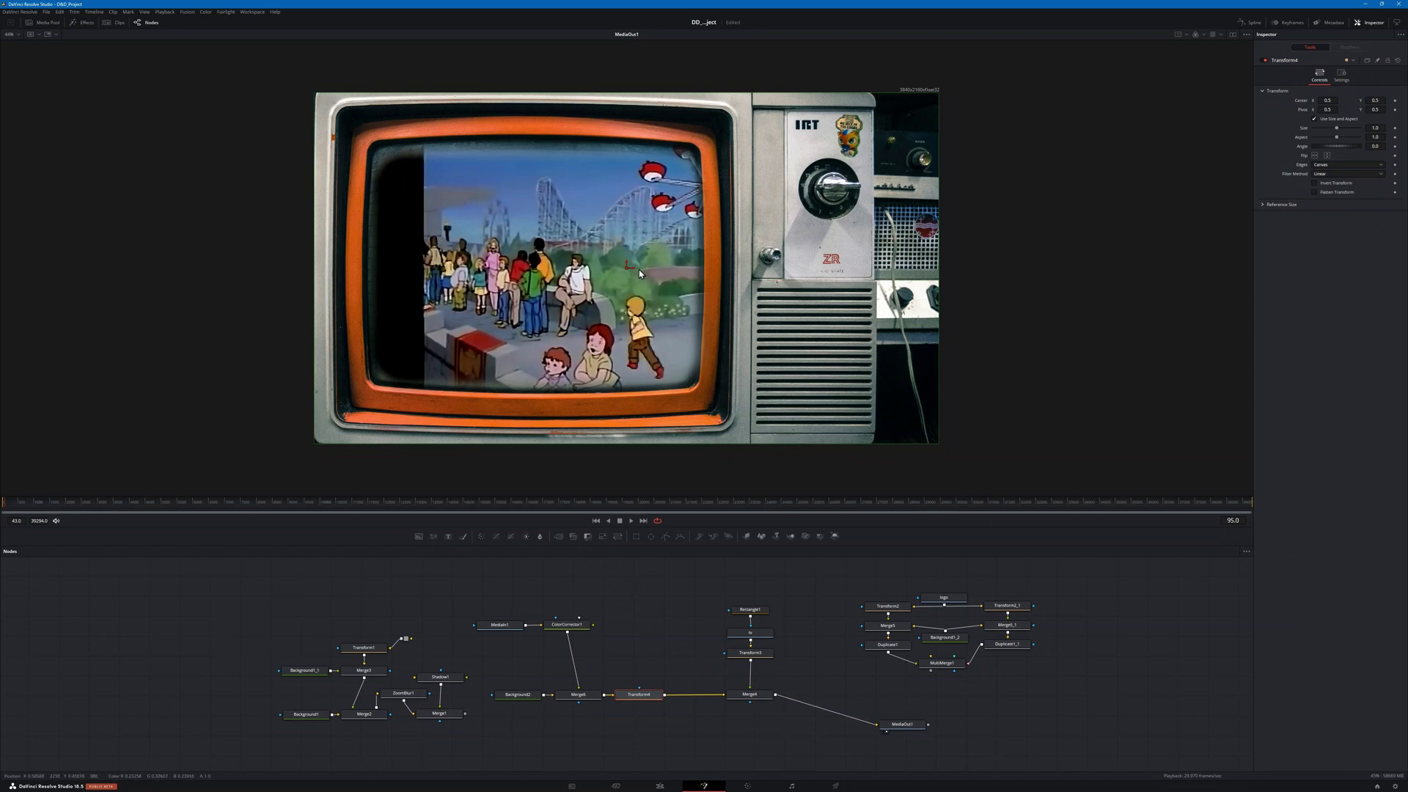
drag(635, 268, 628, 267)
drag(605, 270, 558, 272)
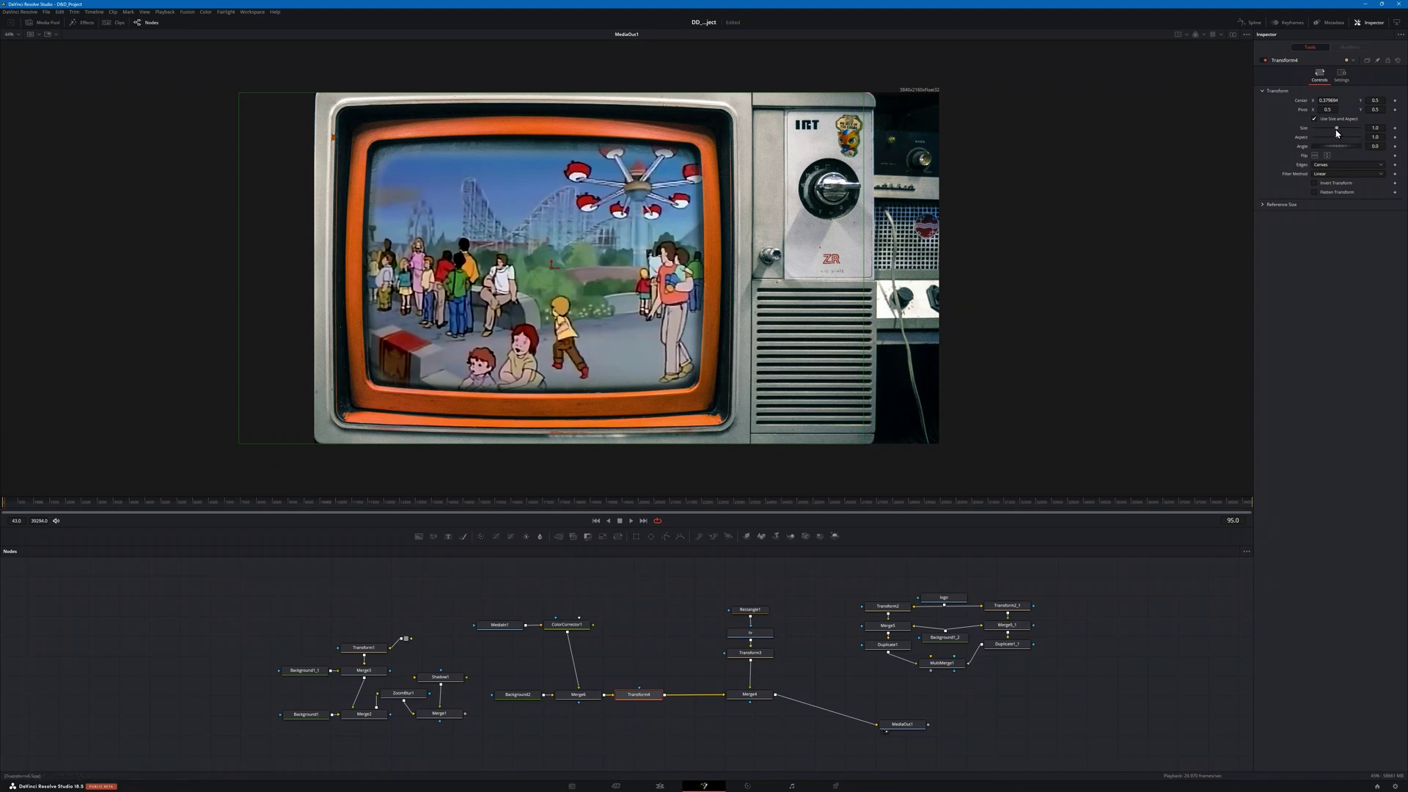
drag(1336, 129, 1332, 135)
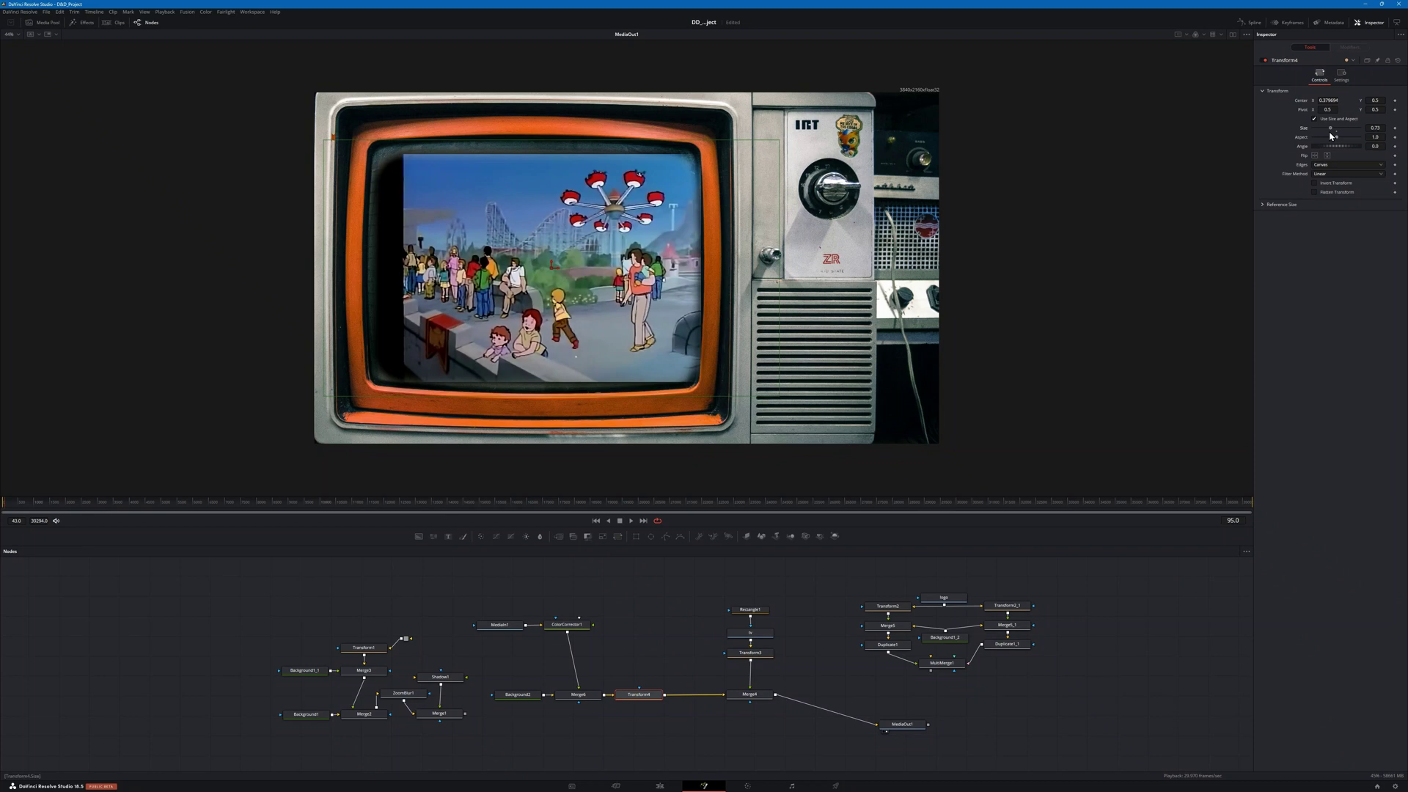
drag(1334, 137, 1333, 137)
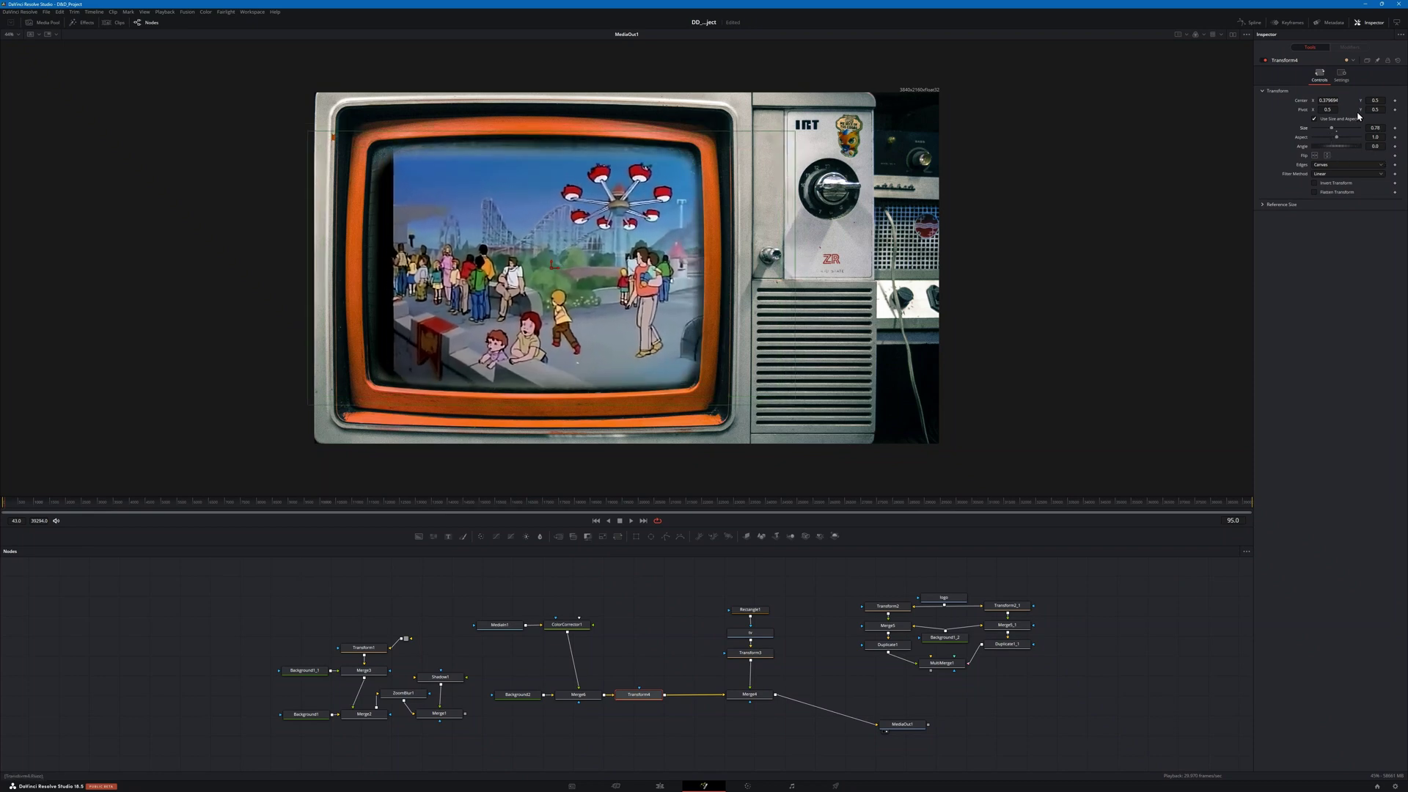
drag(1331, 101, 1322, 101)
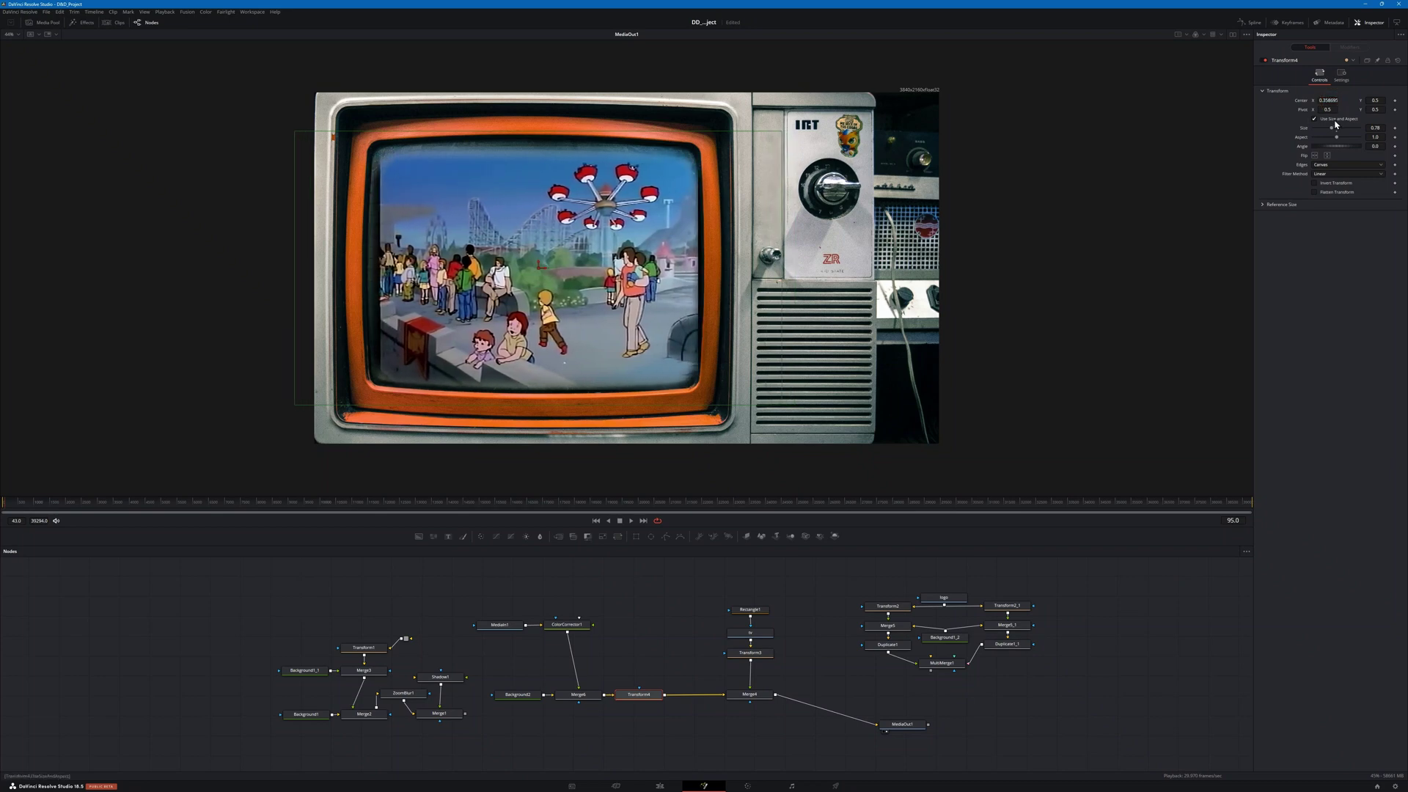
Step: Enlarge the clip's Transform to size about 0.841, and compare the clip on the Edit page with Super Scale off and on
drag(1372, 128, 1402, 127)
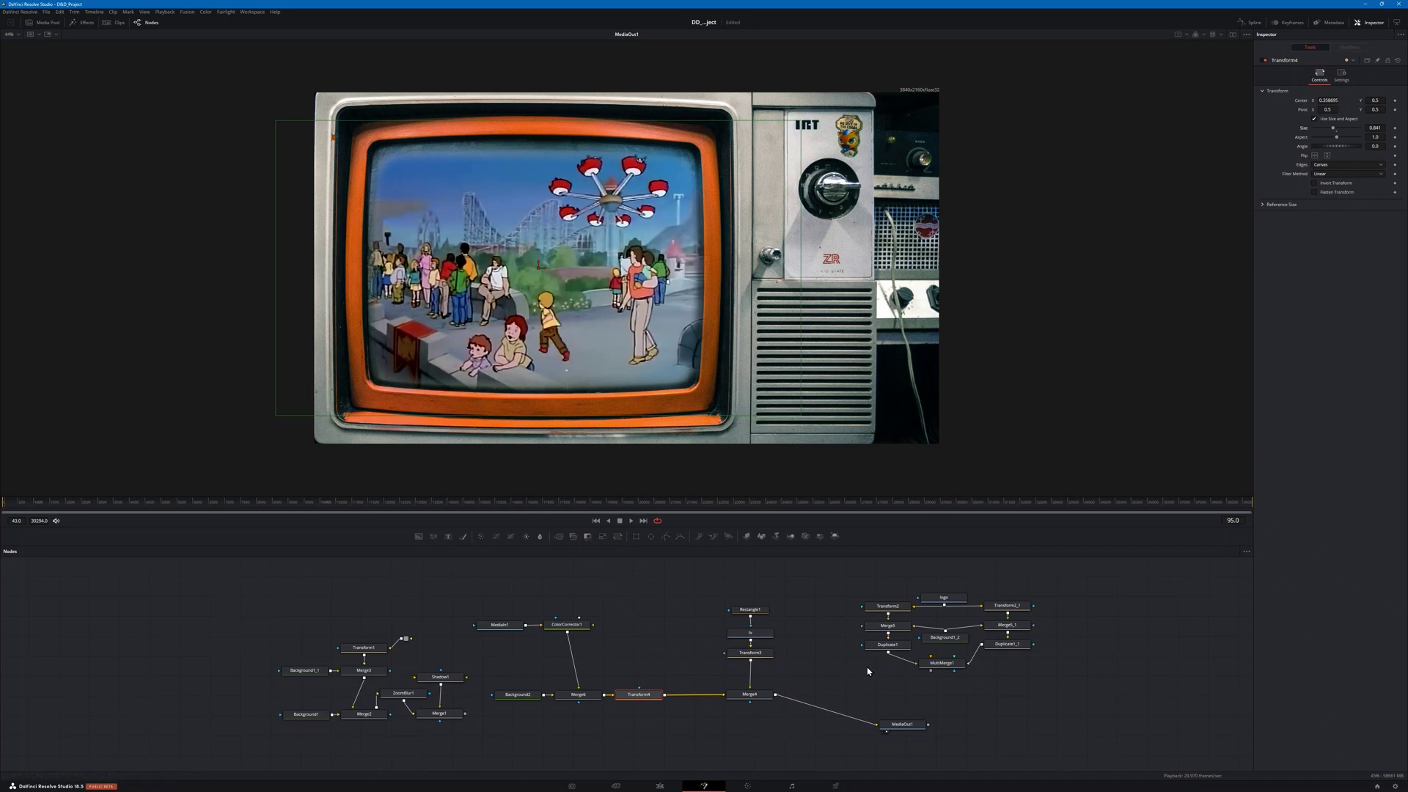
click(659, 786)
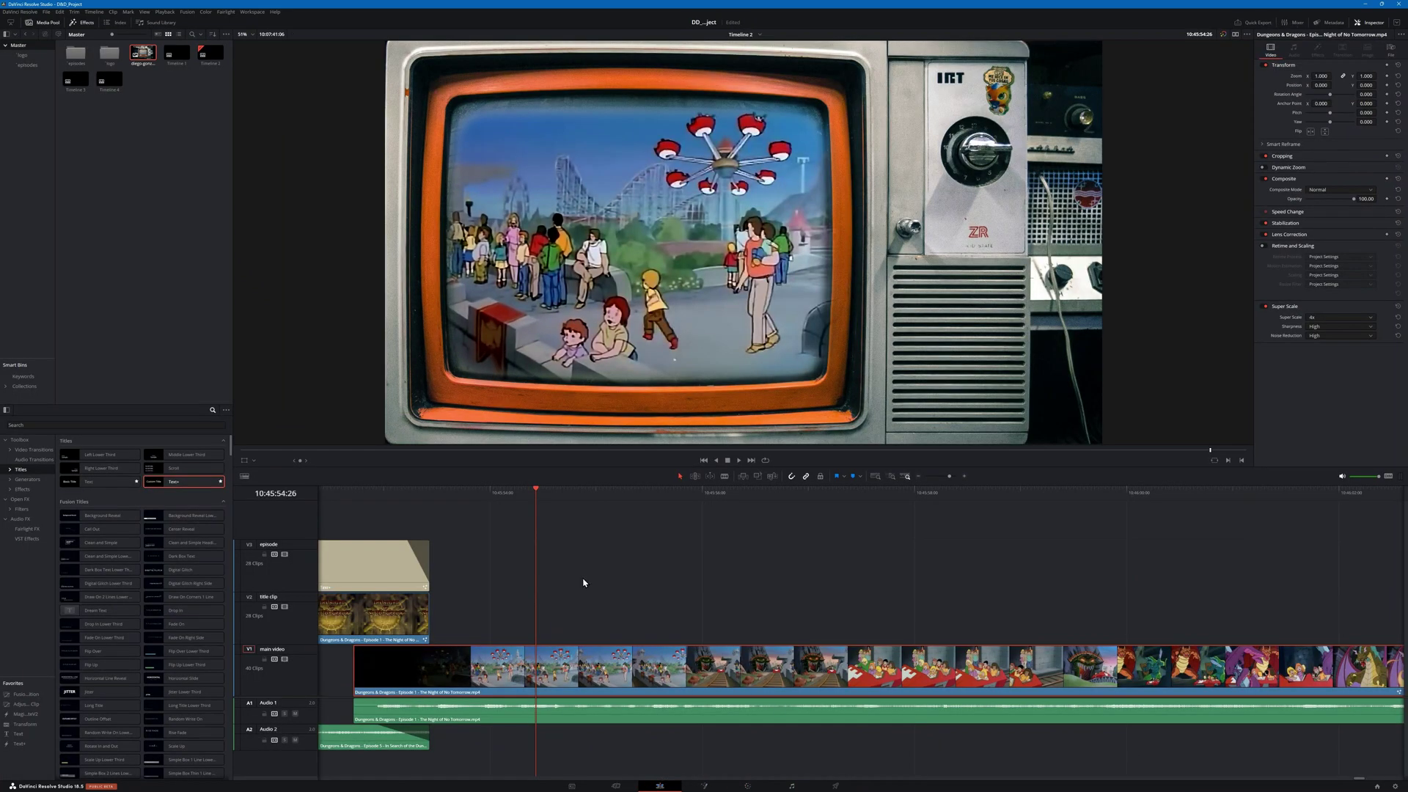
click(1263, 308)
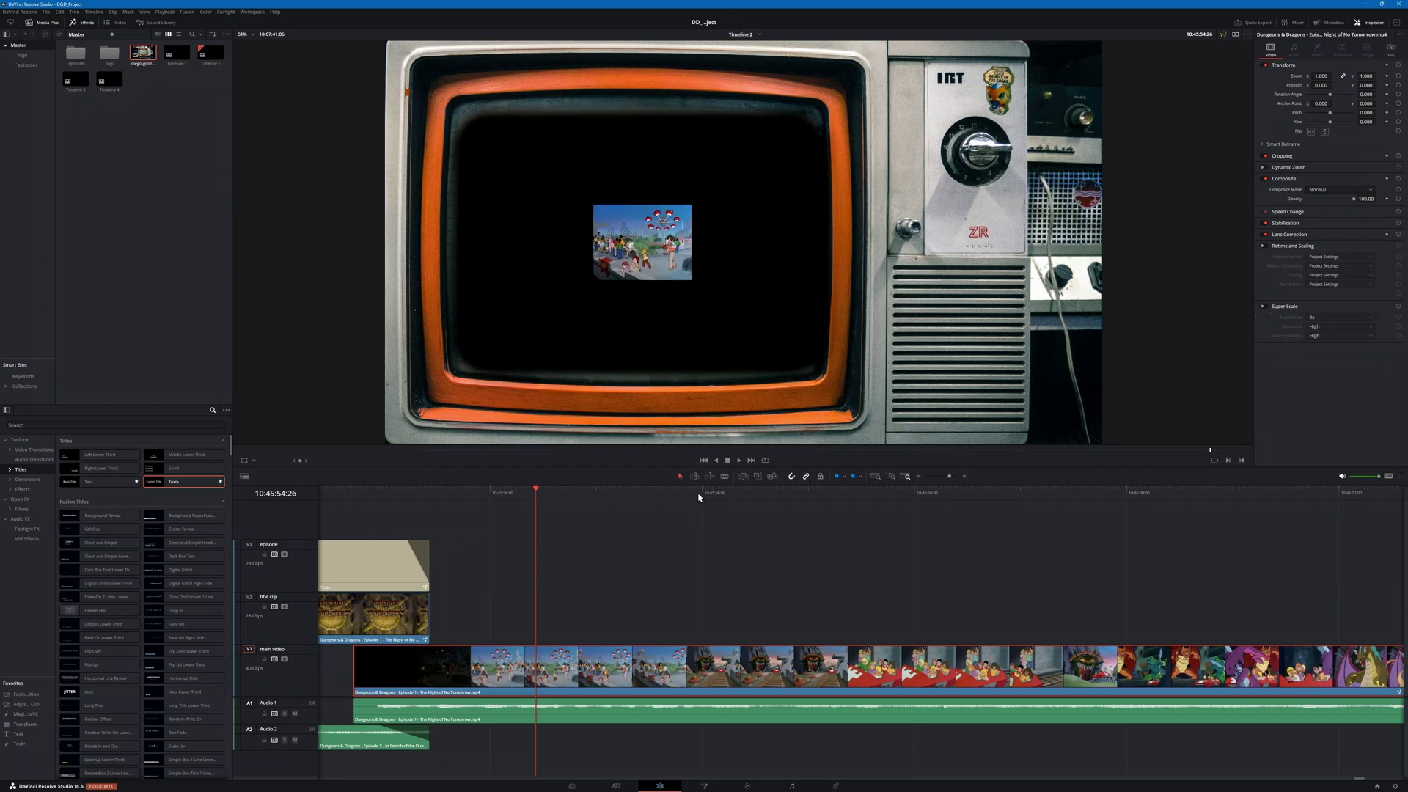
click(1262, 307)
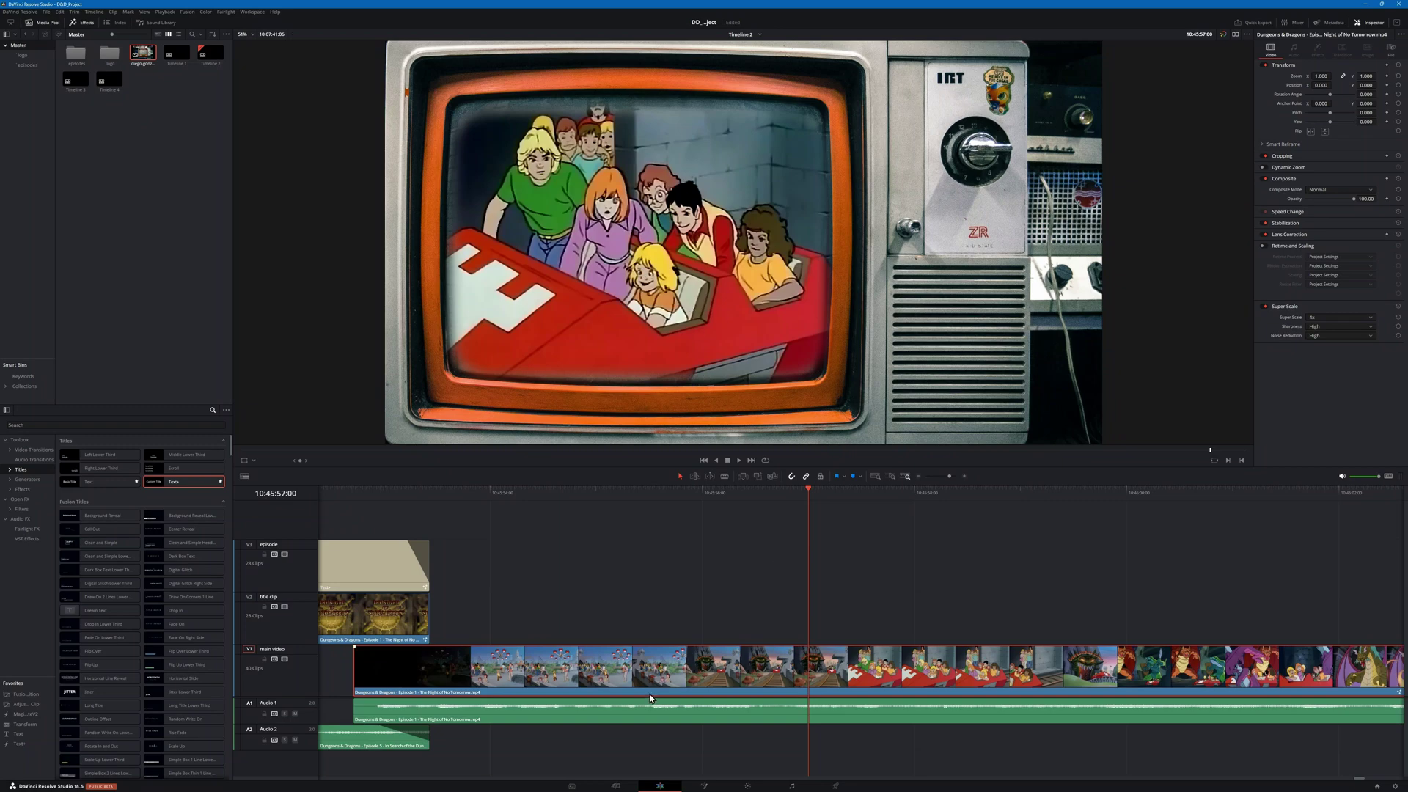
Step: Back in Fusion, add B-Spline and Polygon mask nodes and detach the Rectangle mask from the television image, setting it aside
click(709, 786)
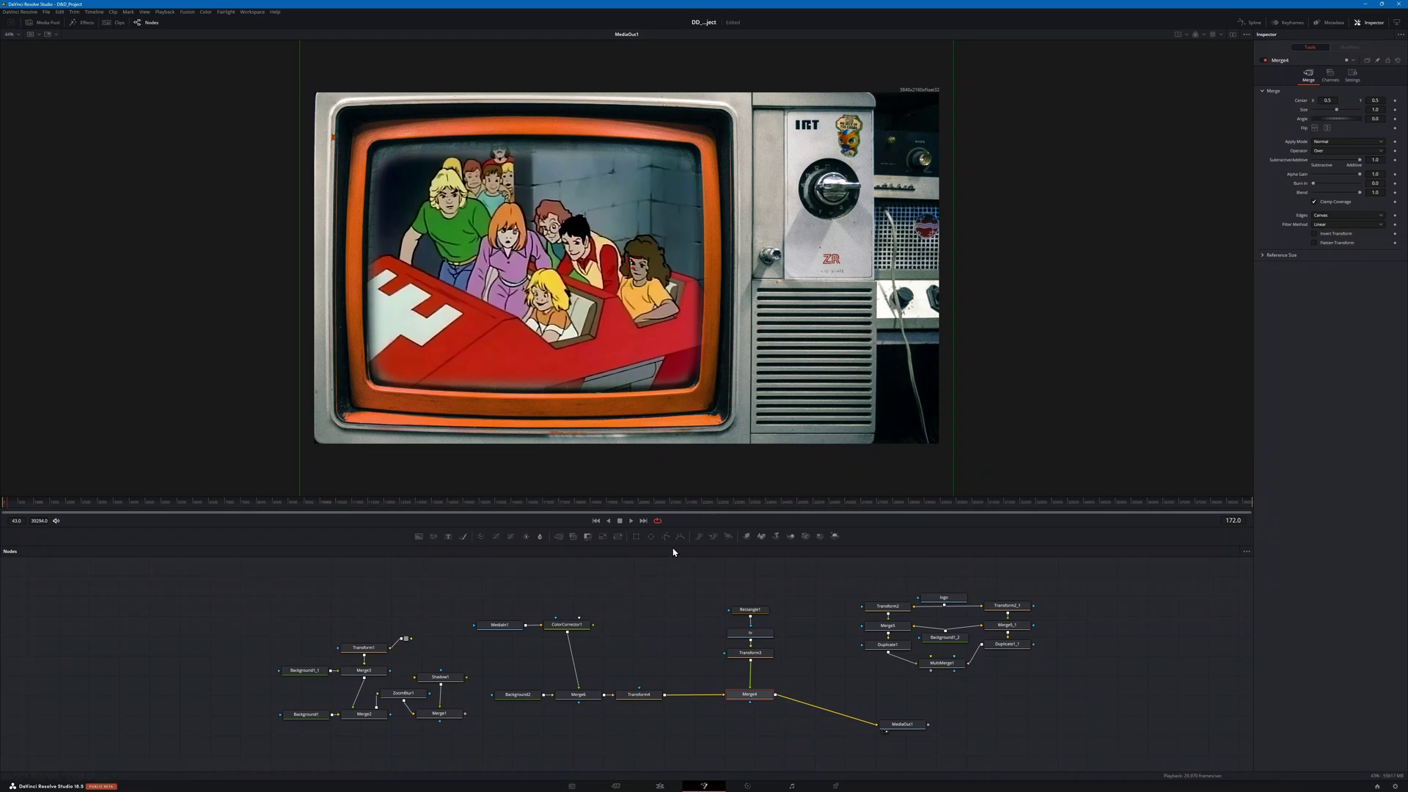
drag(681, 542, 682, 605)
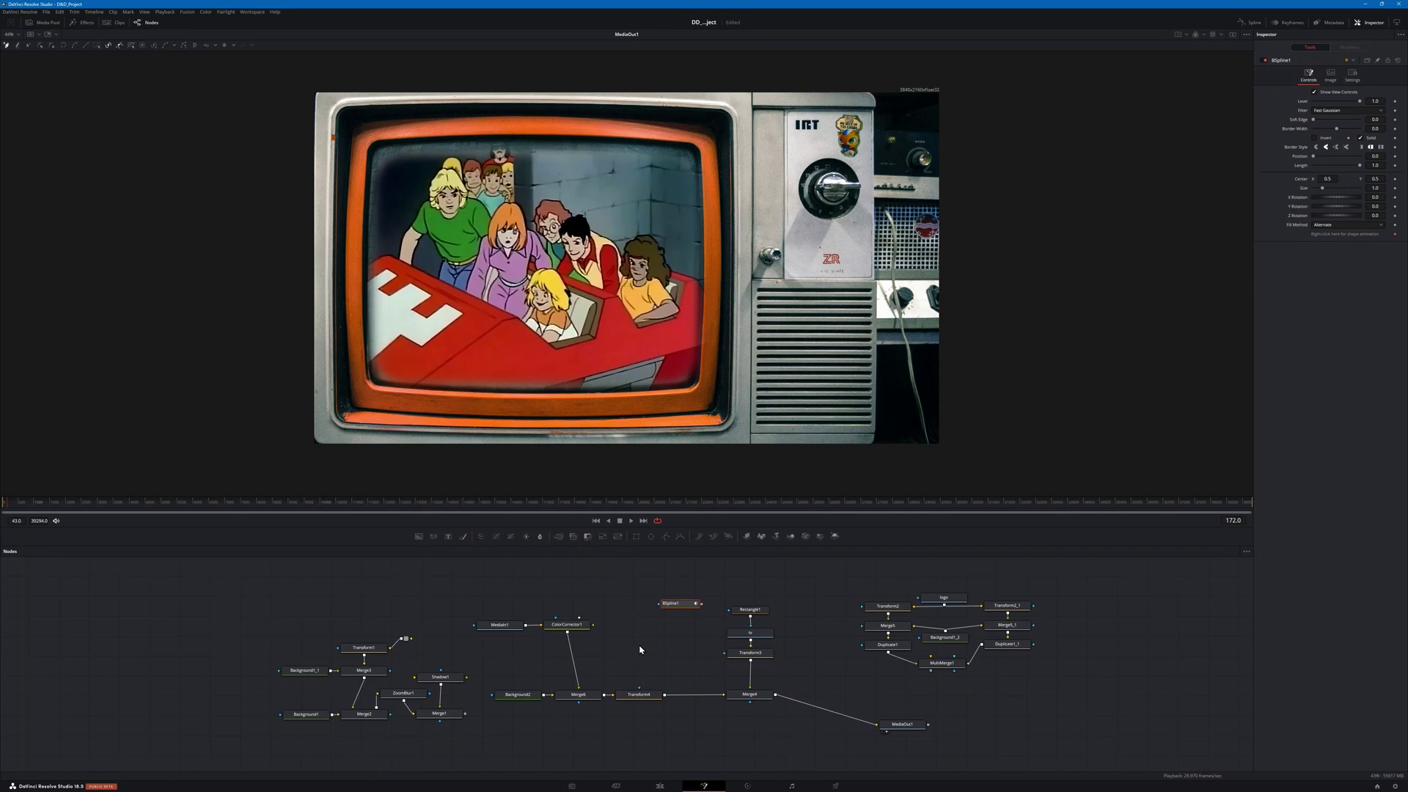
click(666, 537)
drag(743, 608, 797, 591)
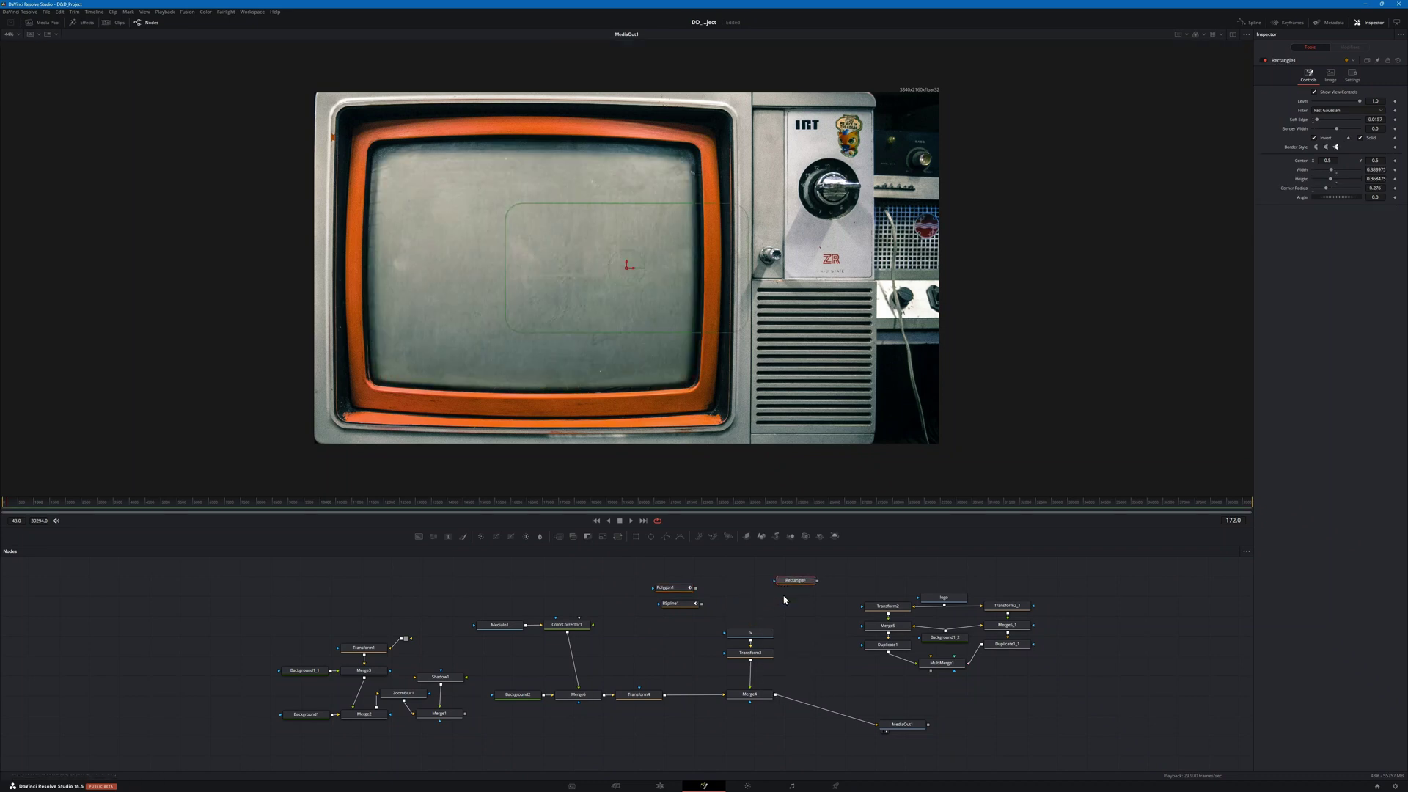
Step: Try the empty Polygon mask on the television image node, and disconnect it again
drag(696, 588, 727, 633)
drag(676, 591, 749, 599)
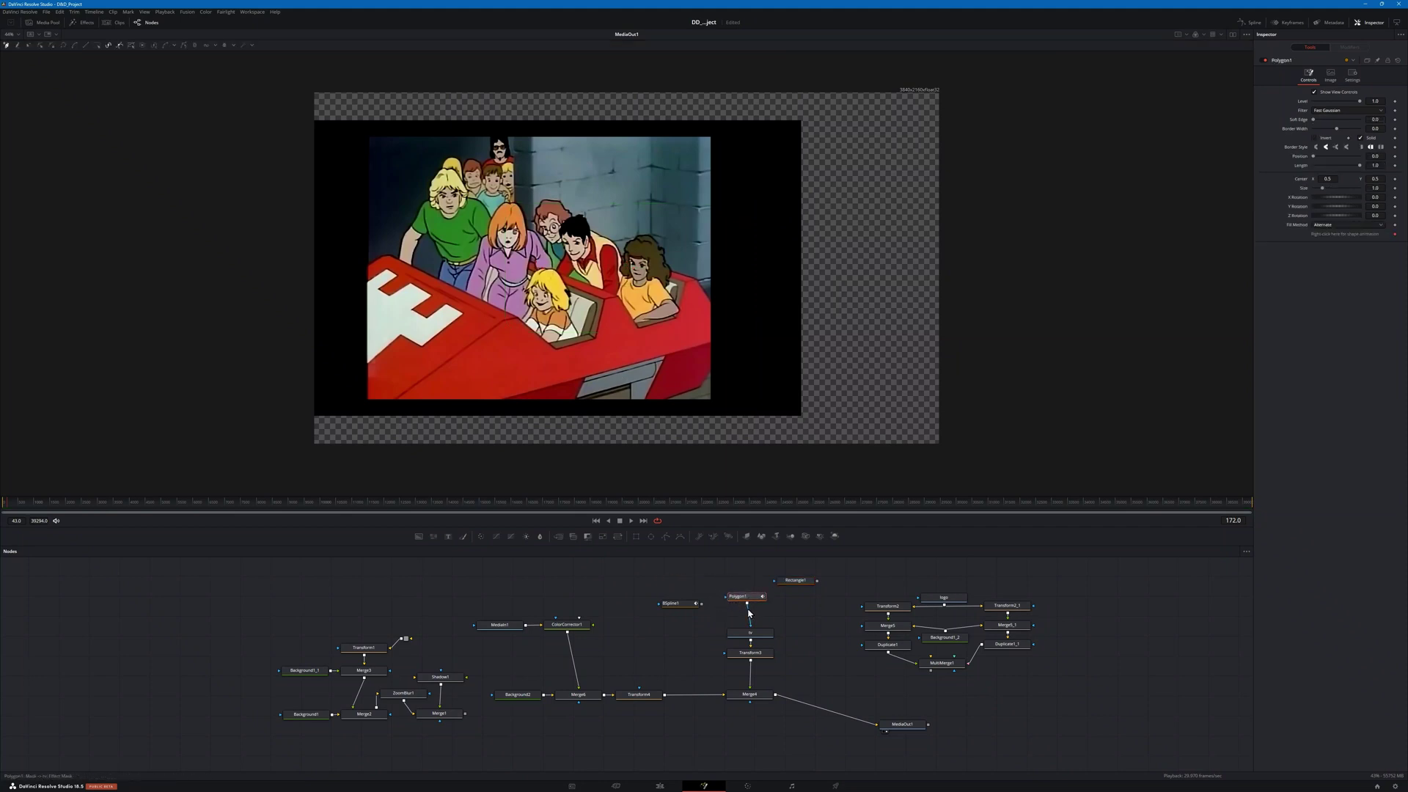
right_click(749, 613)
click(766, 620)
drag(746, 596, 737, 587)
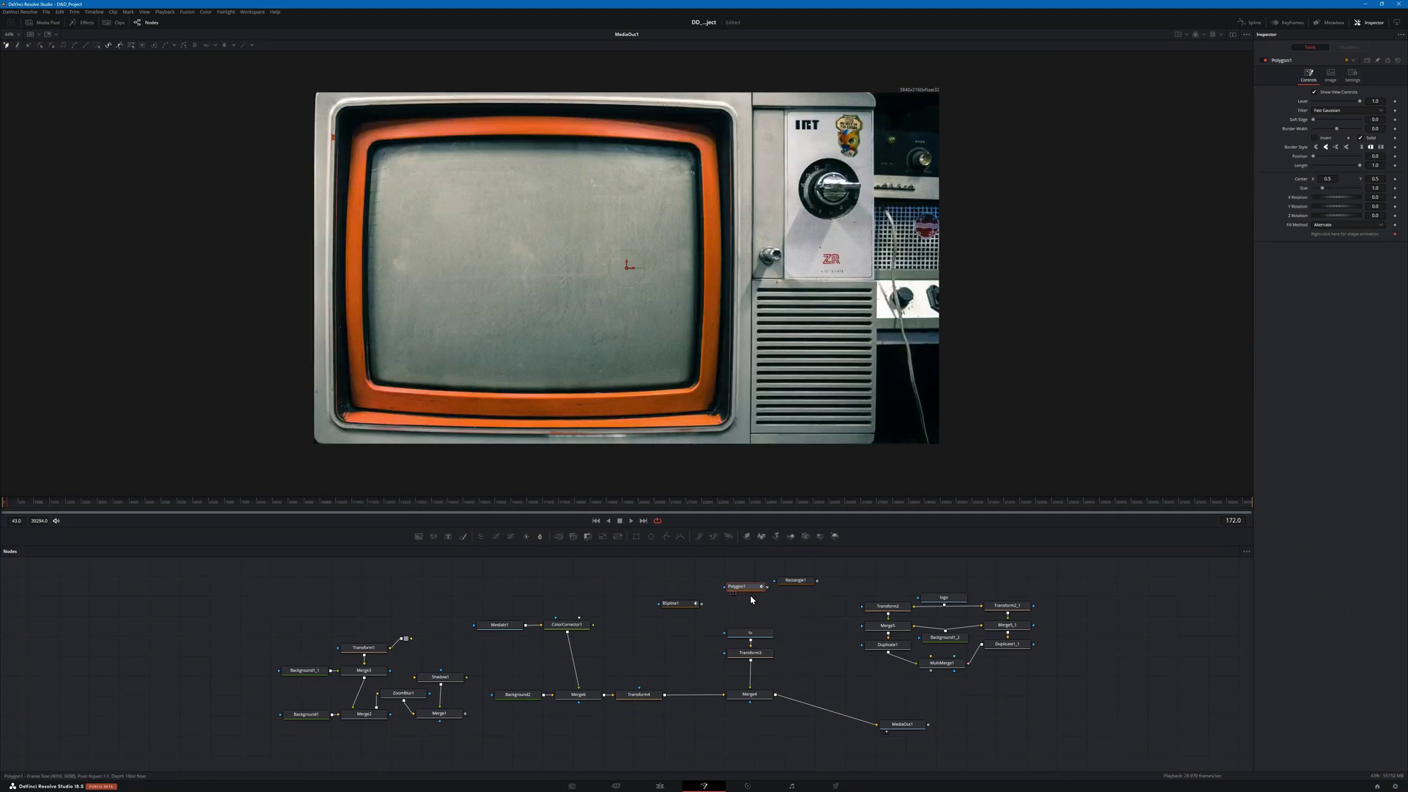
Step: Trace a closed outline around the television's screen with the disconnected Polygon mask
drag(782, 586, 750, 609)
click(750, 609)
click(367, 376)
click(690, 382)
click(693, 150)
click(533, 137)
click(367, 146)
click(363, 260)
click(374, 384)
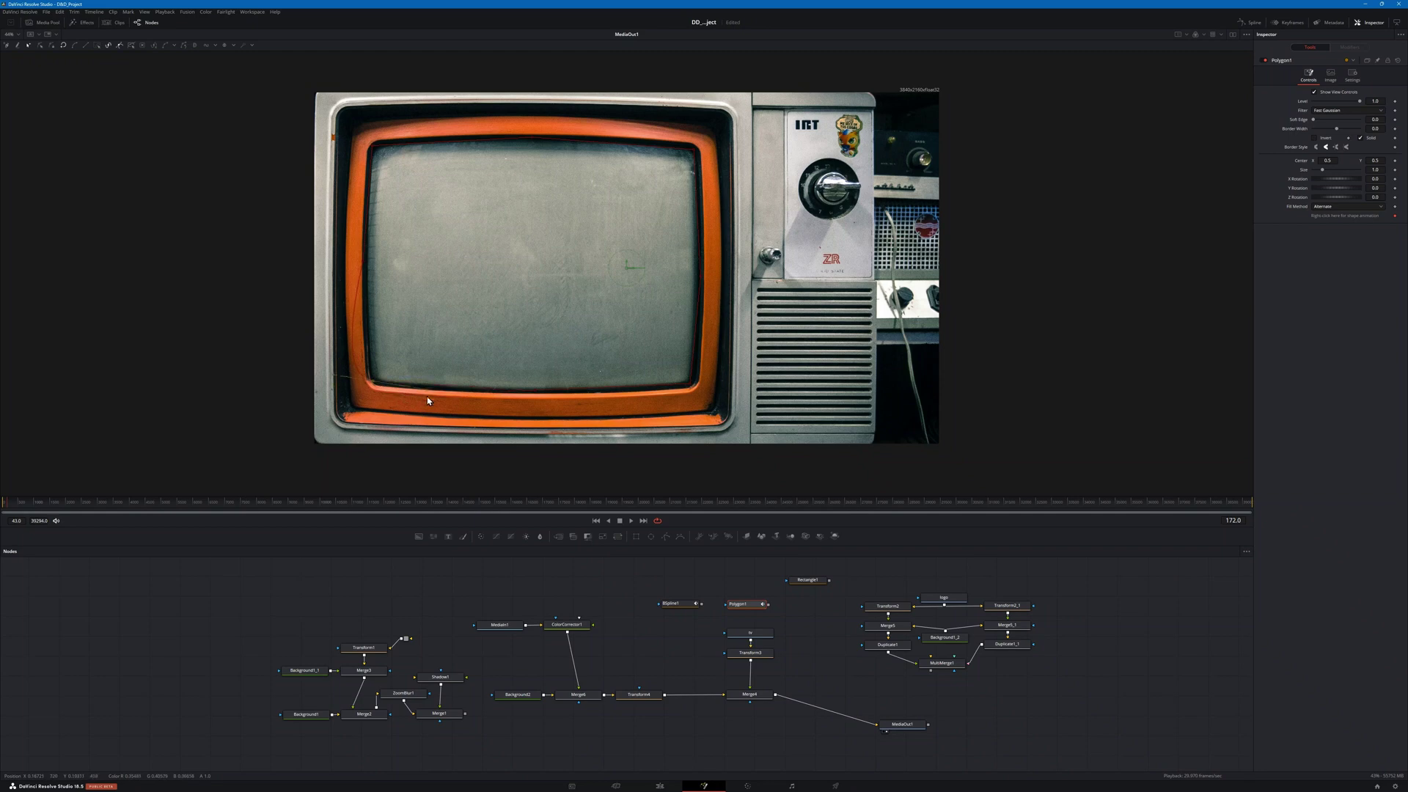
click(384, 393)
Step: Connect the traced Polygon mask to the television image, pull its lower-left point inward and invert the mask
drag(768, 604, 742, 638)
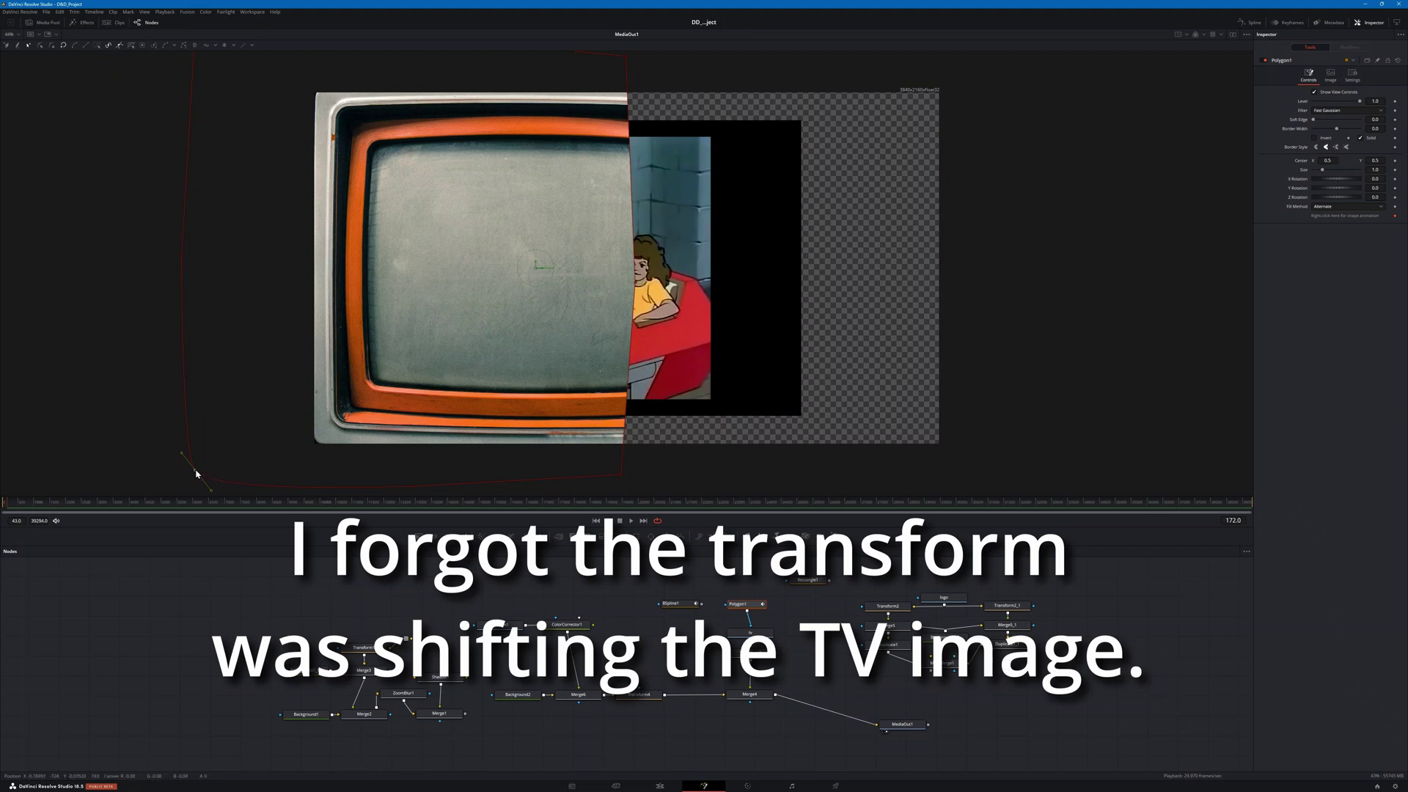
drag(195, 473, 372, 384)
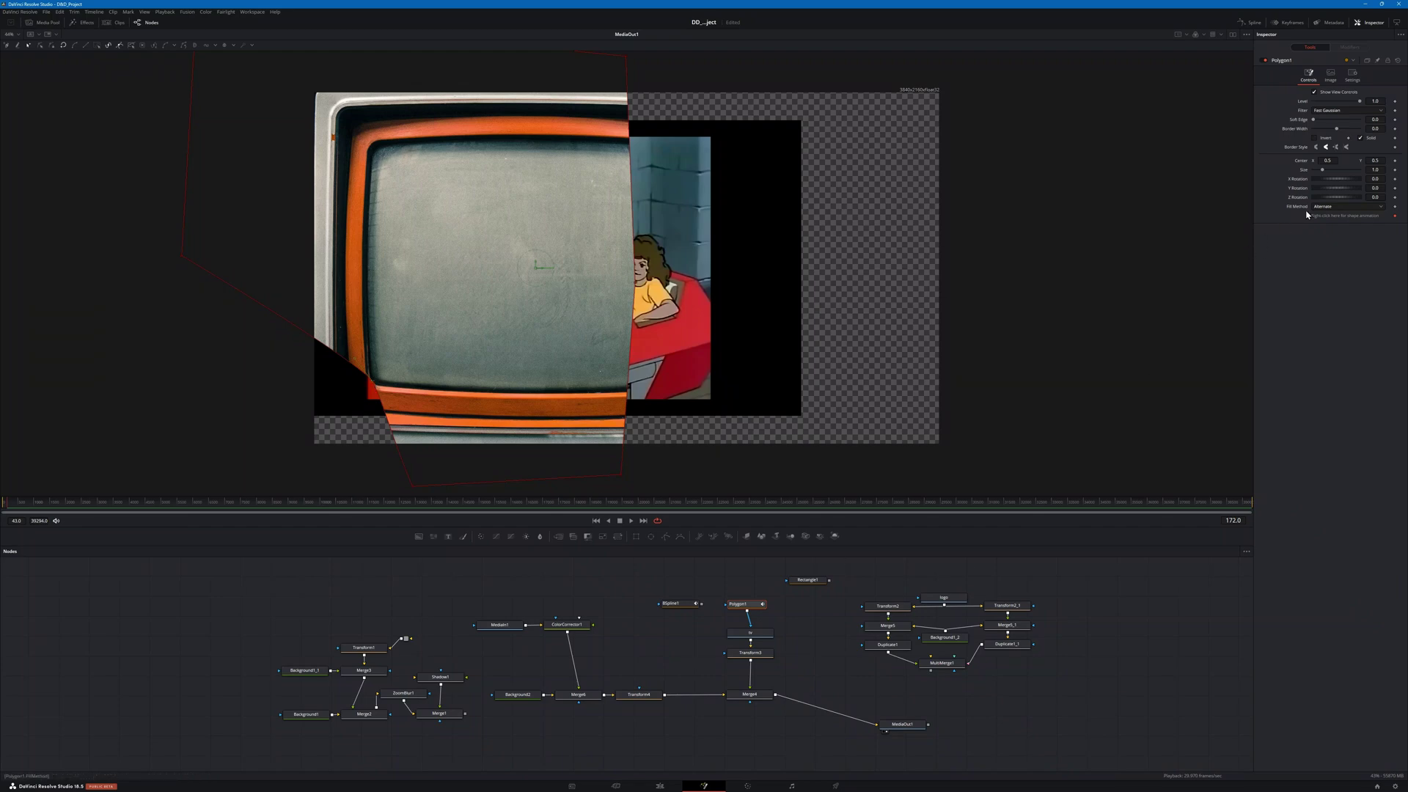
click(1314, 137)
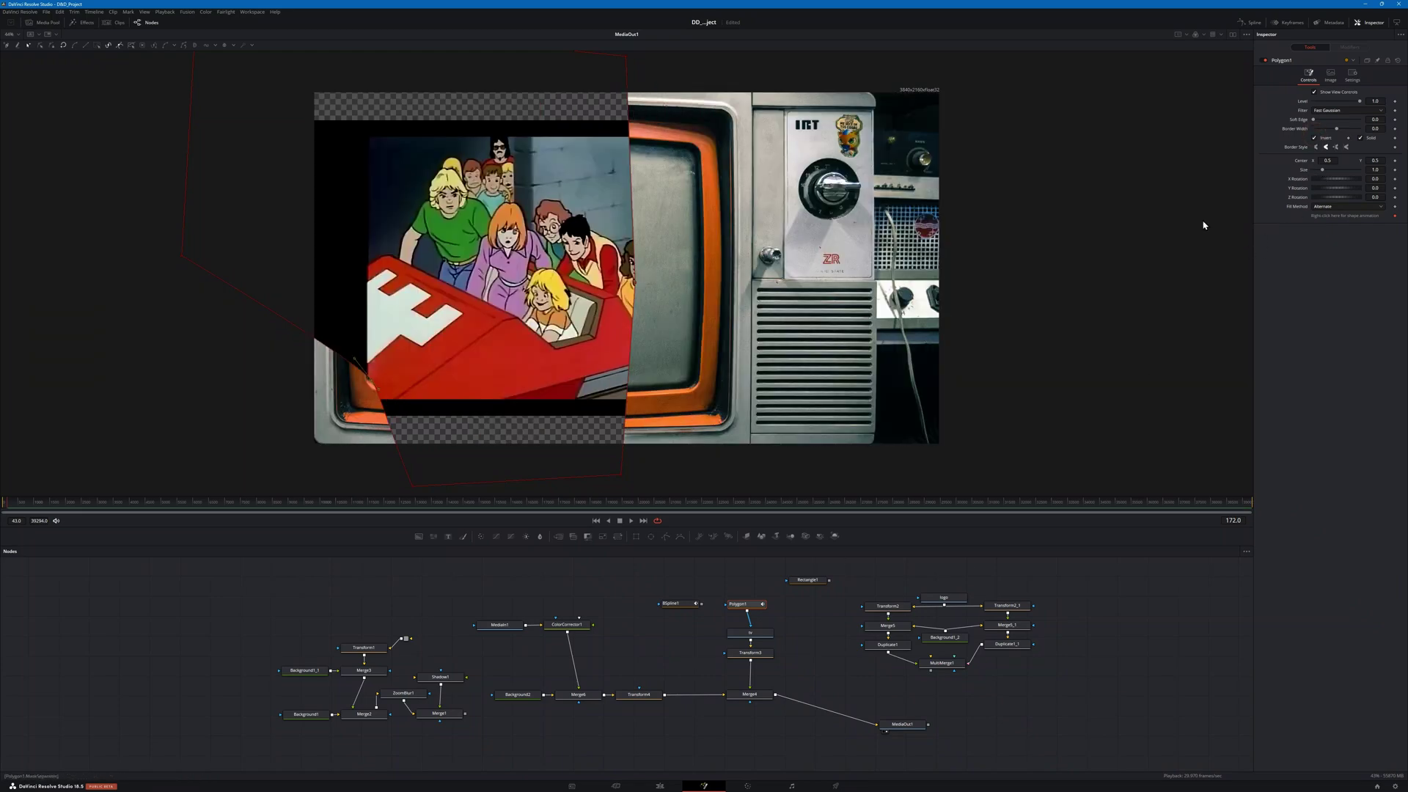
Step: Try to fit the Polygon mask's right and bottom points to the television screen and round its lower-right corner
drag(636, 287, 700, 278)
drag(621, 477, 696, 390)
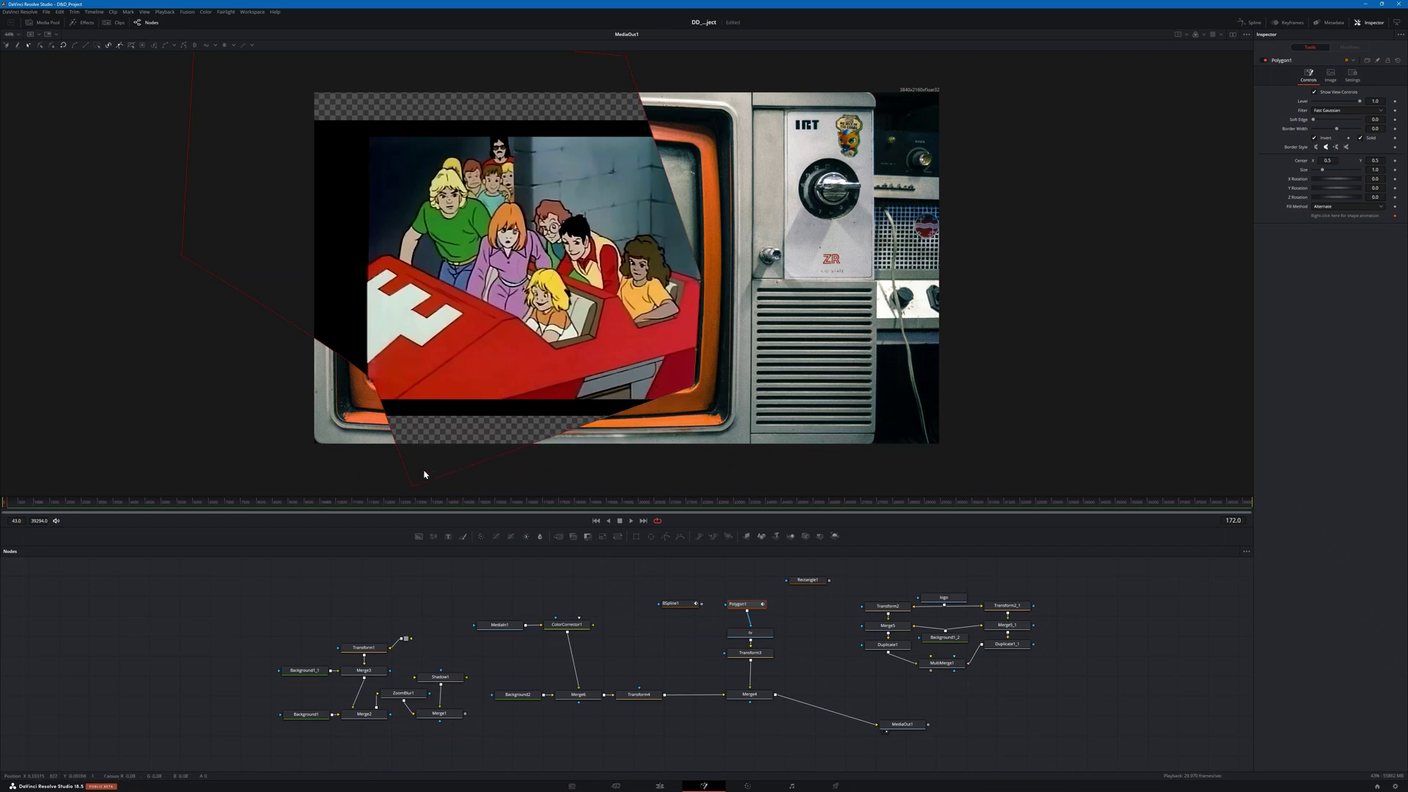
drag(411, 486, 370, 383)
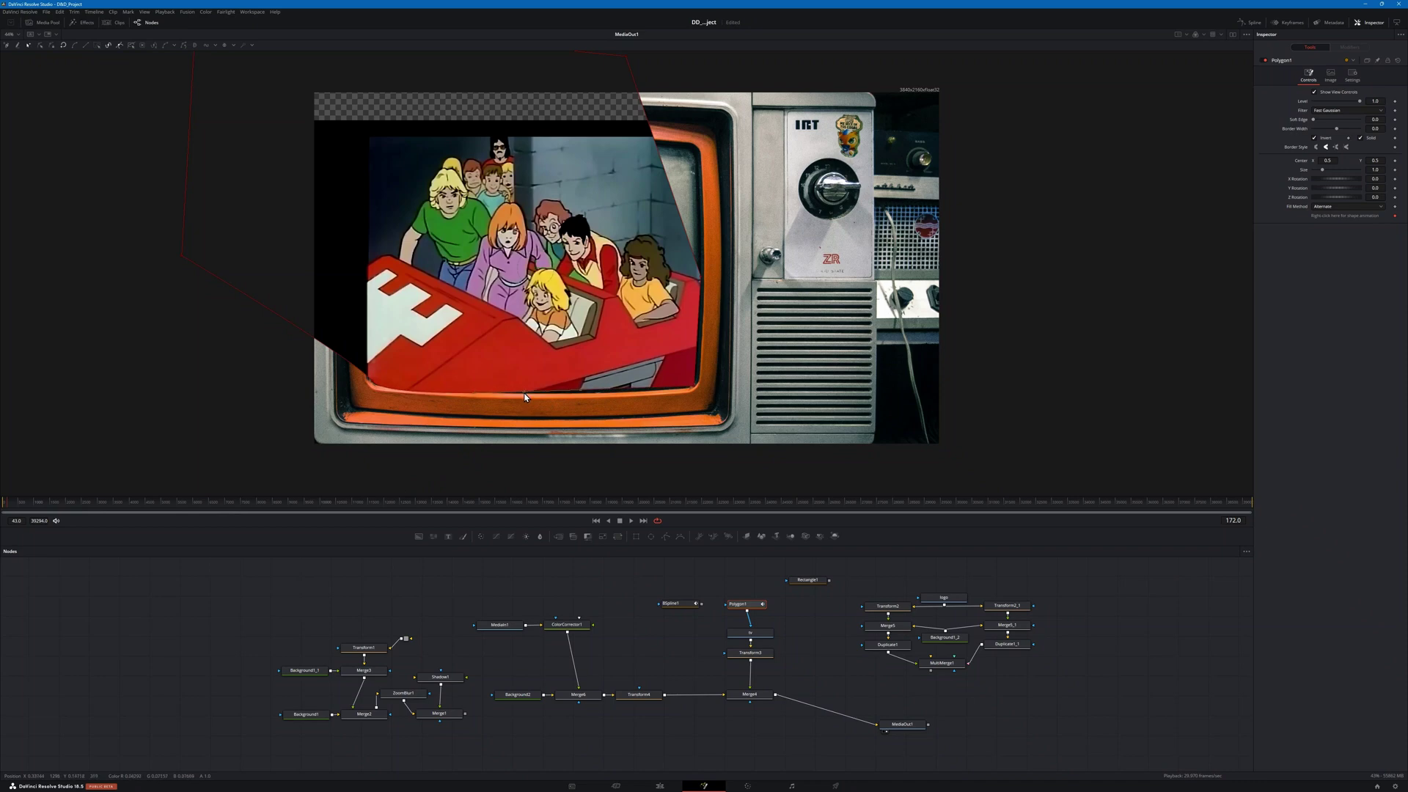
drag(695, 389, 703, 350)
drag(639, 388, 653, 390)
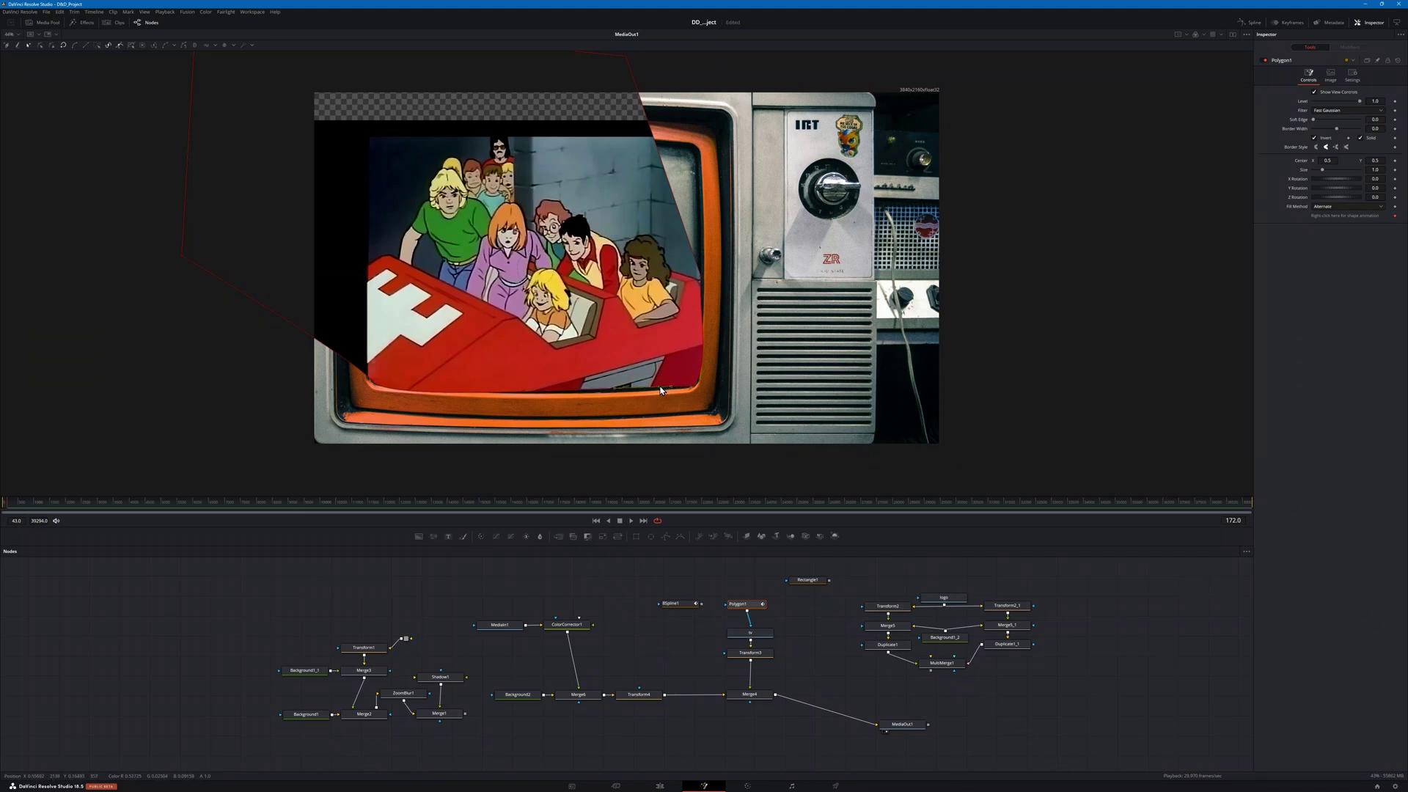
right_click(661, 388)
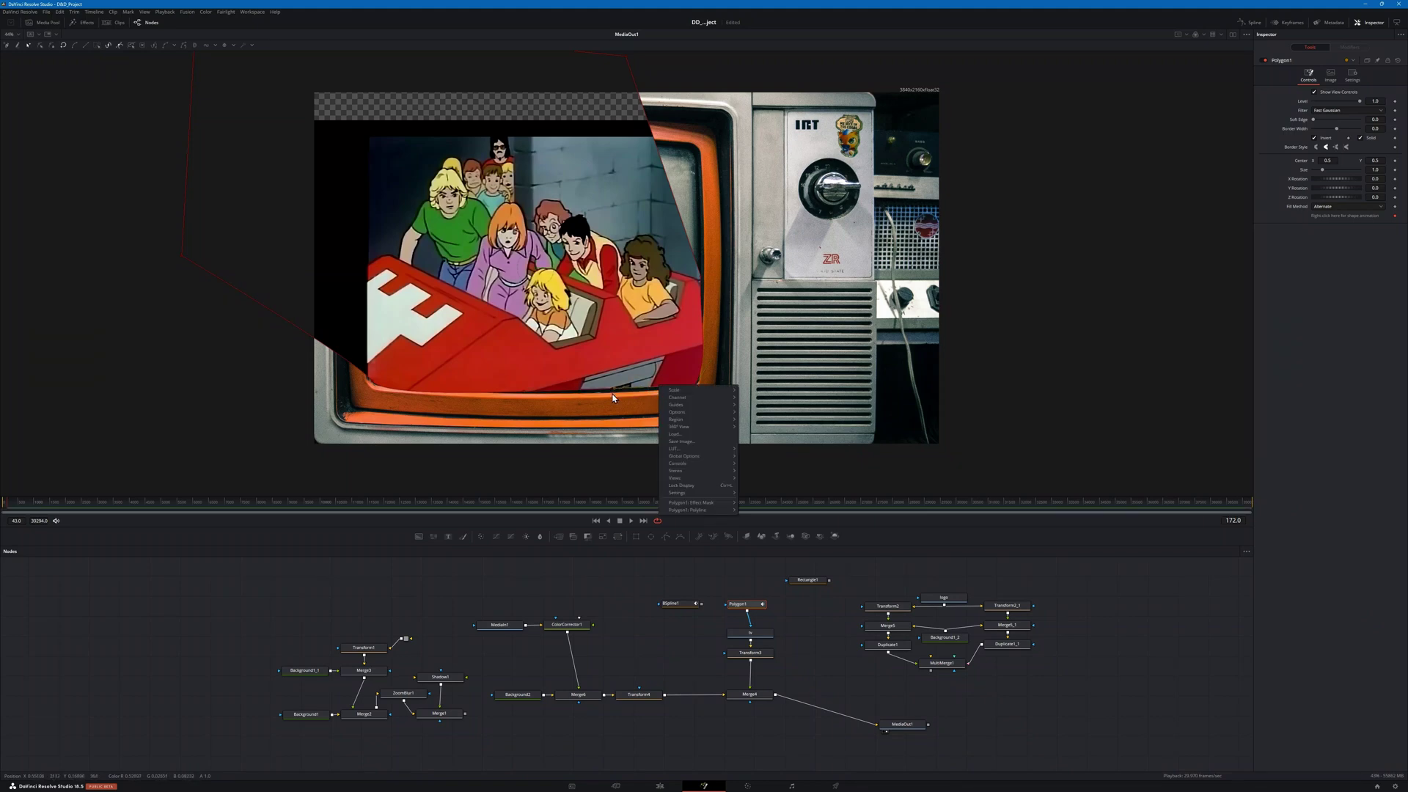
key(Escape)
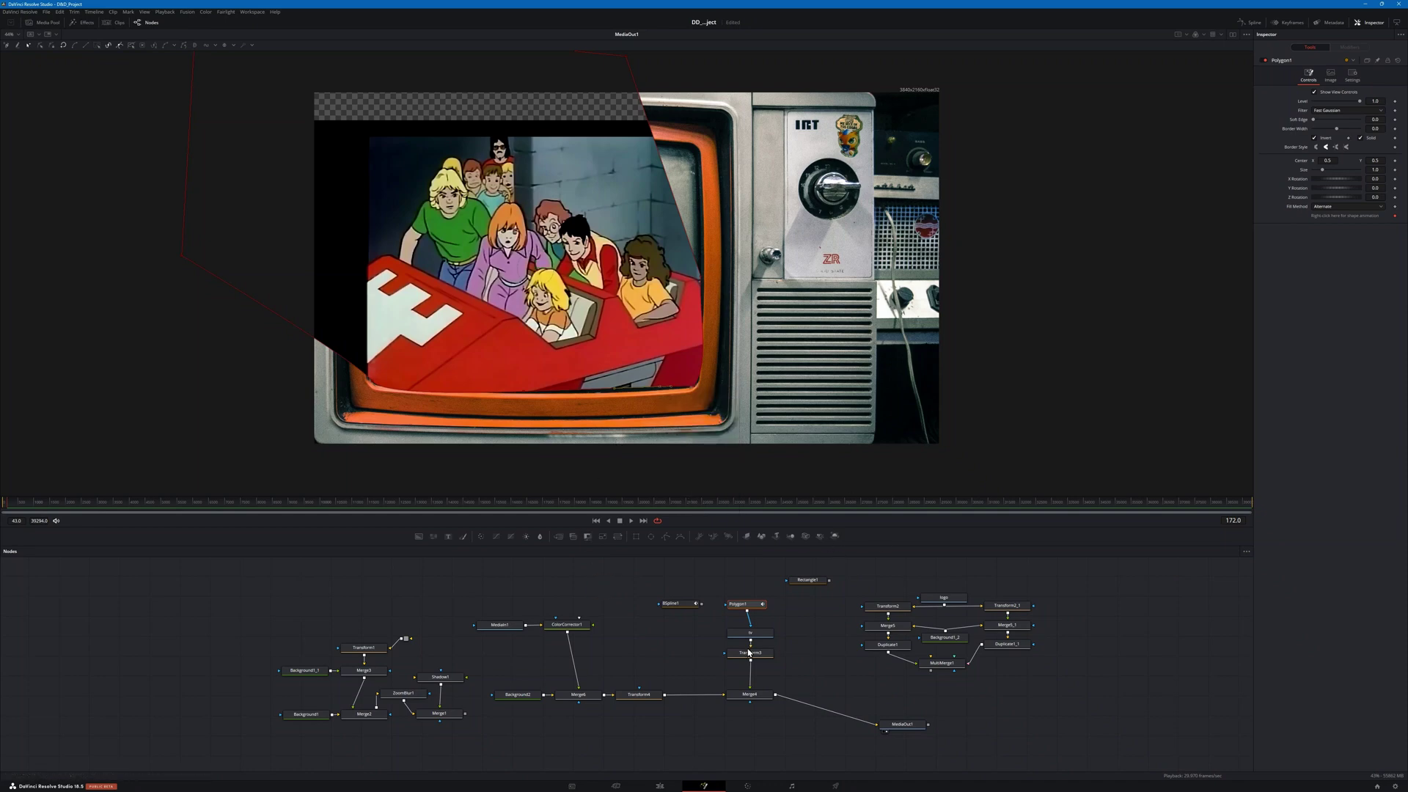
Step: Delete the Polygon mask, connect the B-Spline mask to the television image in its place and invert it
key(Delete)
drag(678, 602, 752, 613)
click(741, 609)
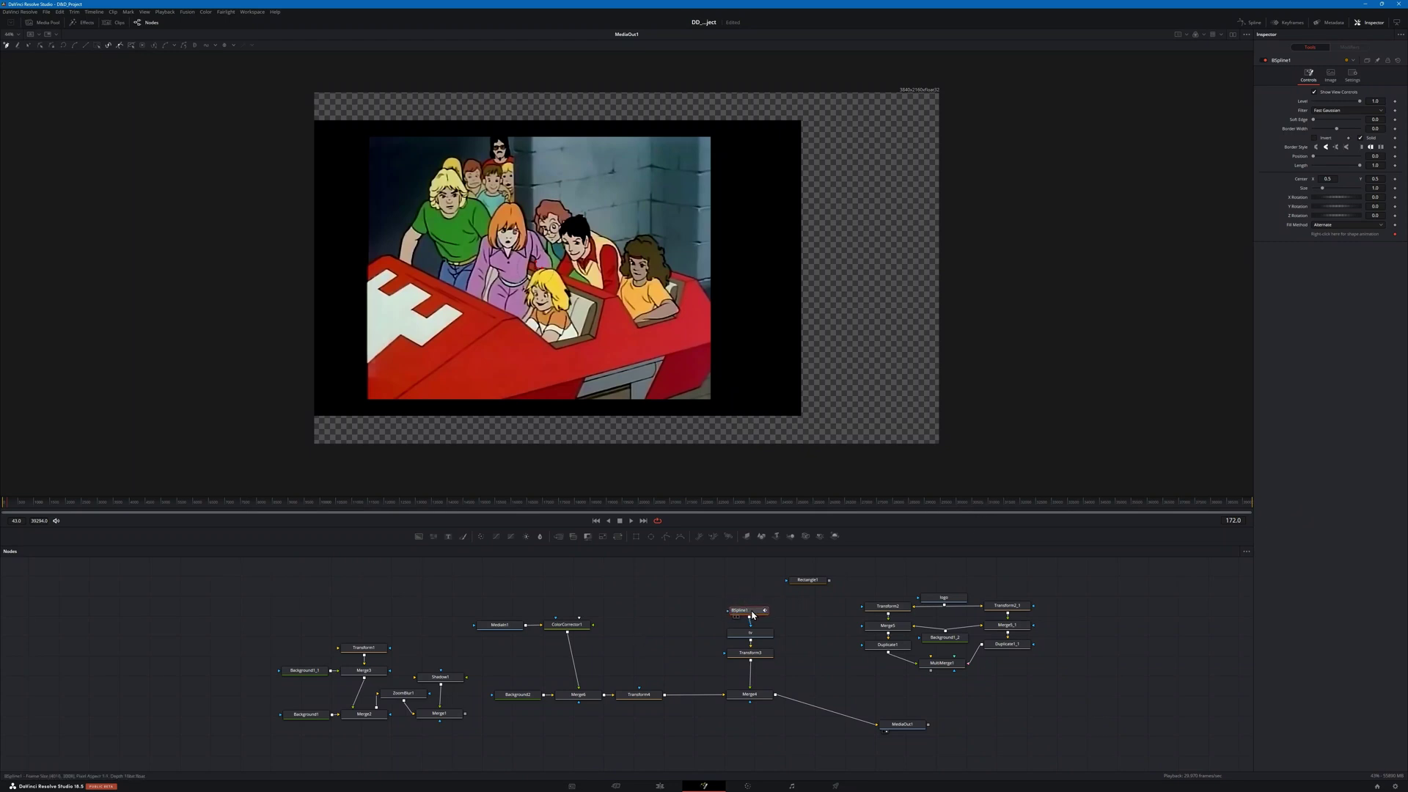
click(1314, 138)
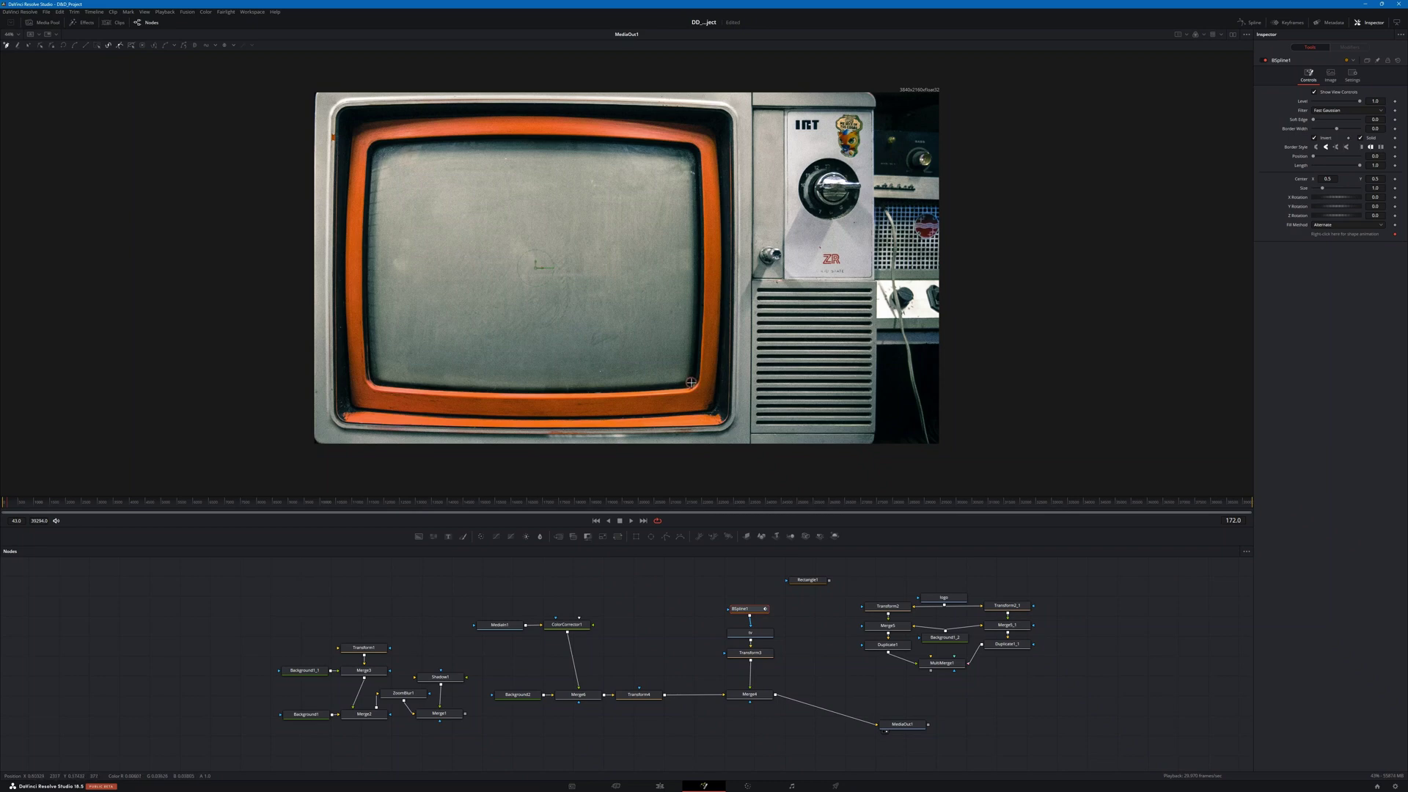
Step: Draw a closed B-Spline mask through the four corners of the television's screen
click(696, 151)
click(376, 147)
click(374, 378)
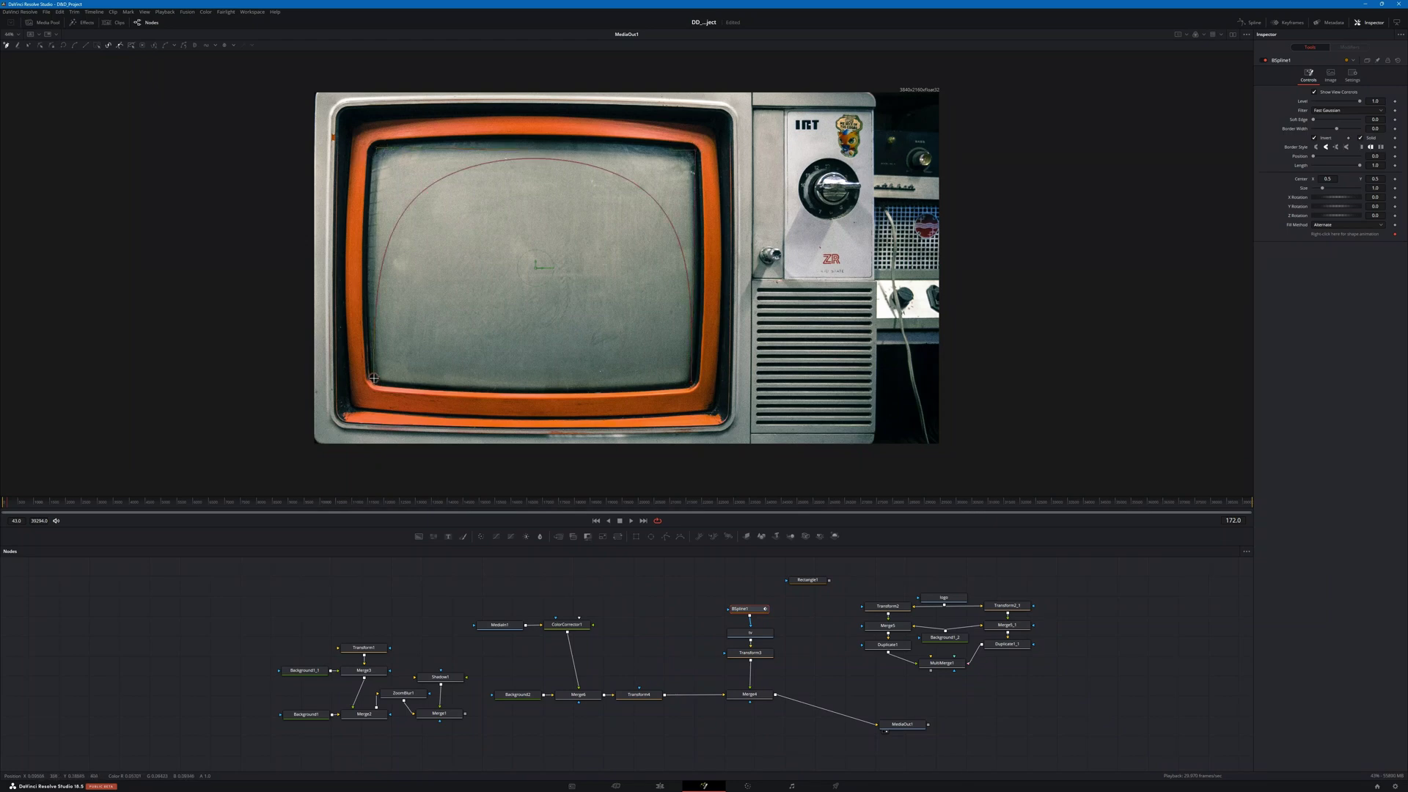
click(694, 384)
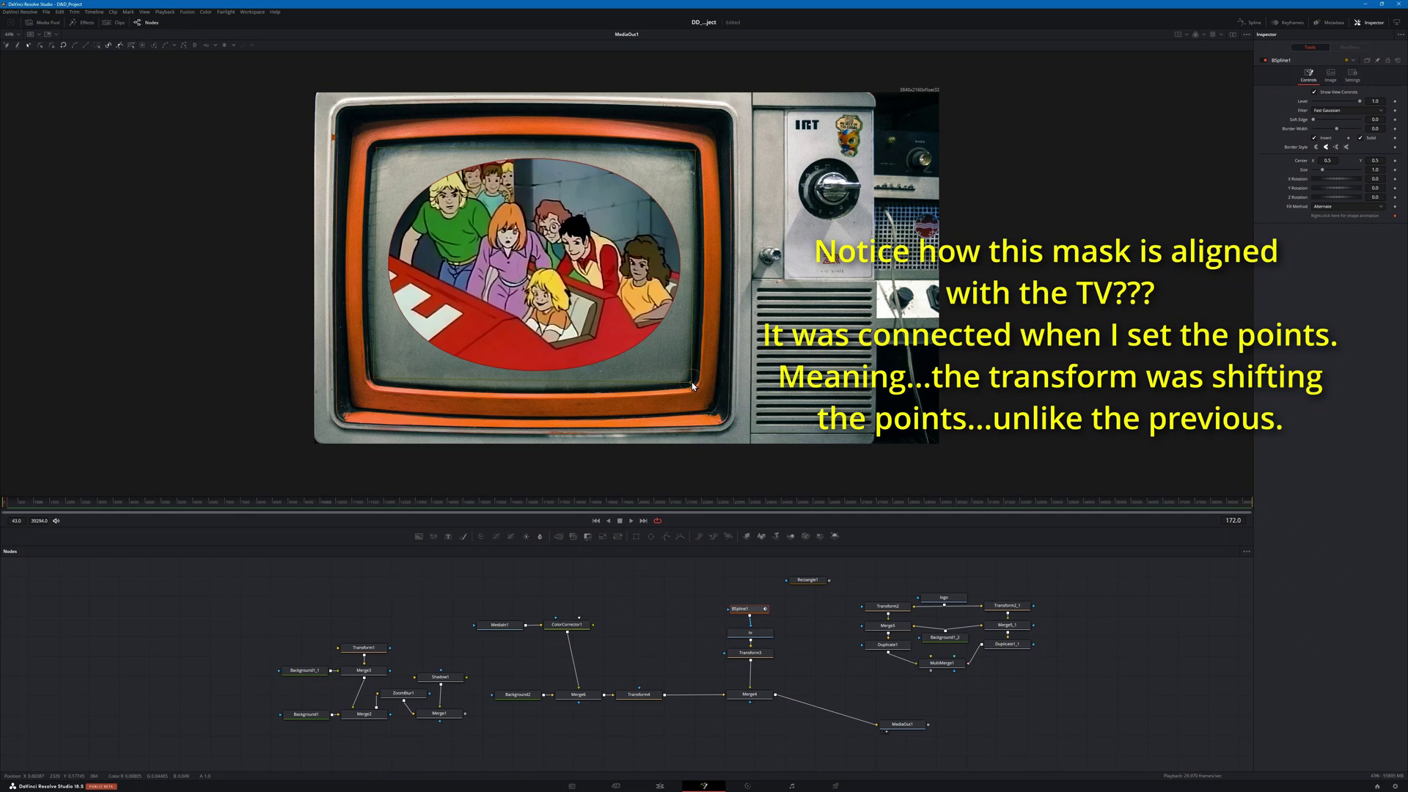
Step: Reshape the B-Spline mask by adding side points and pulling its corners outward toward the television screen's rim
drag(694, 355, 702, 283)
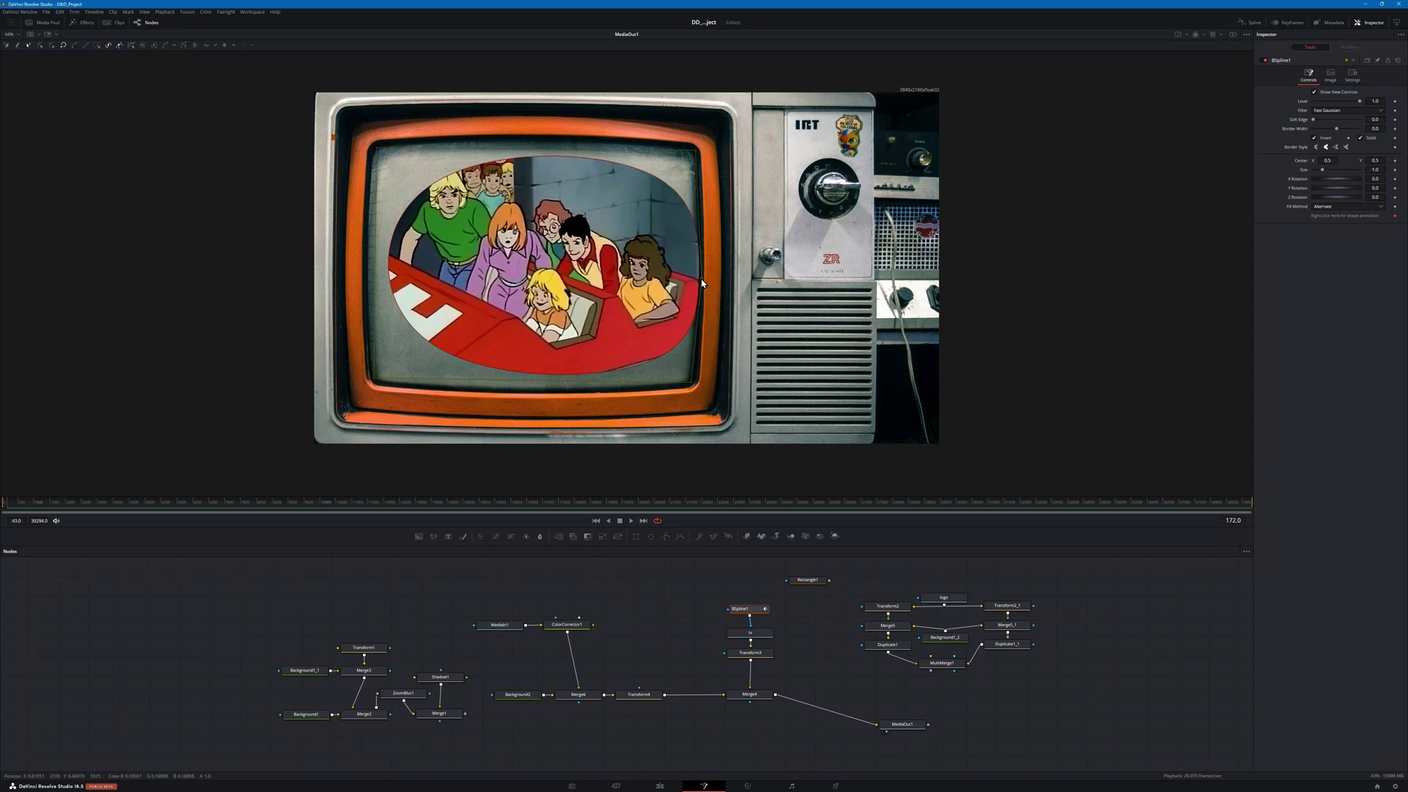
drag(545, 386, 534, 395)
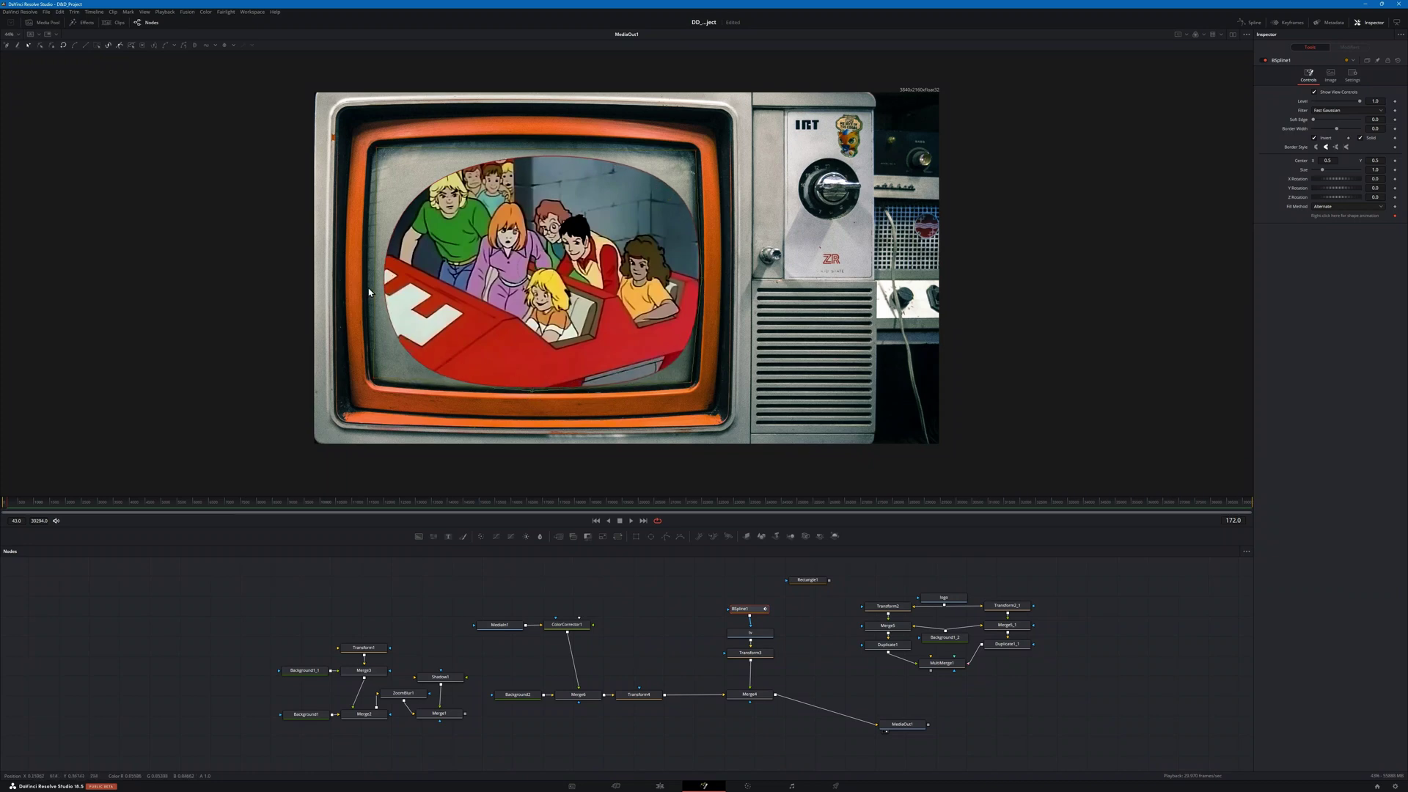
drag(375, 277, 365, 275)
drag(517, 170, 534, 141)
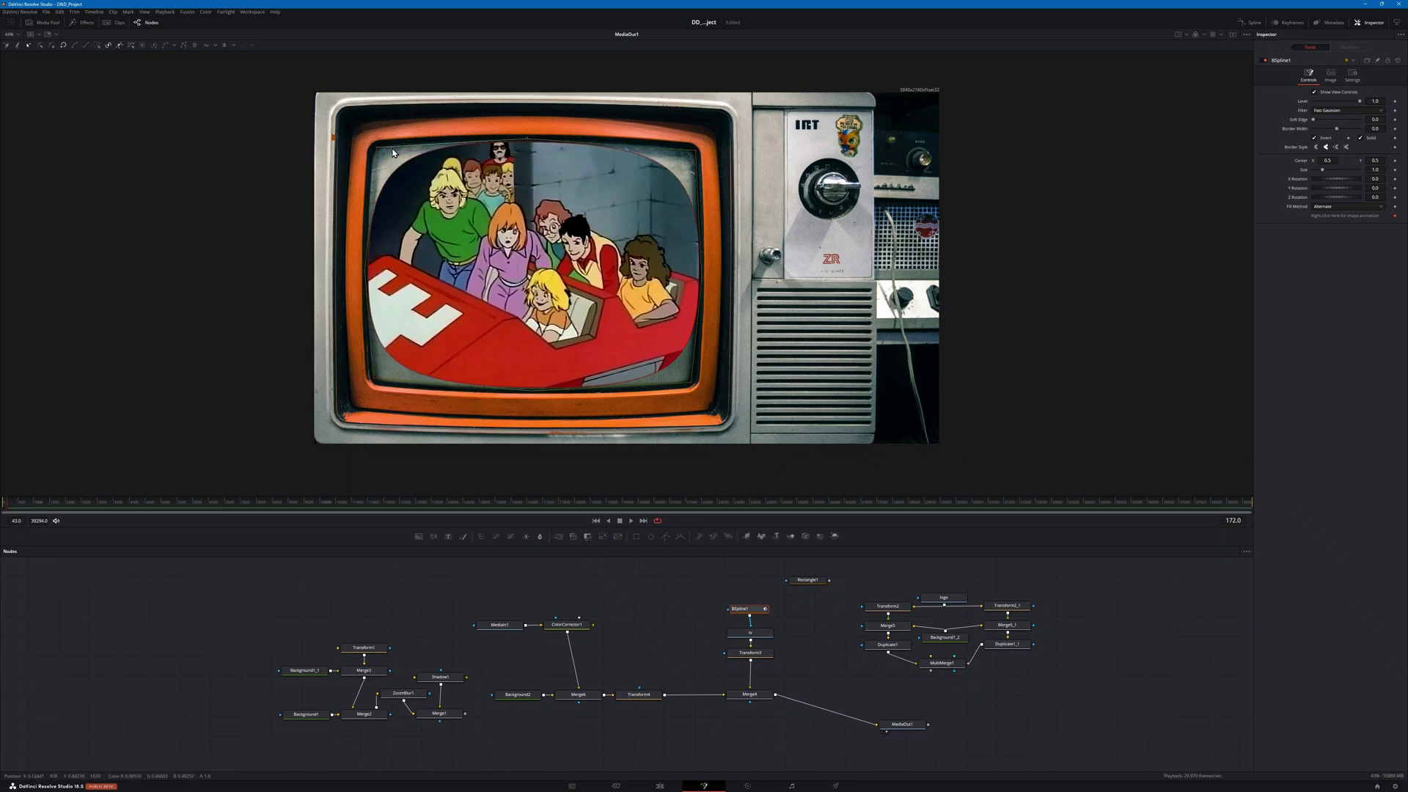
drag(374, 145, 351, 138)
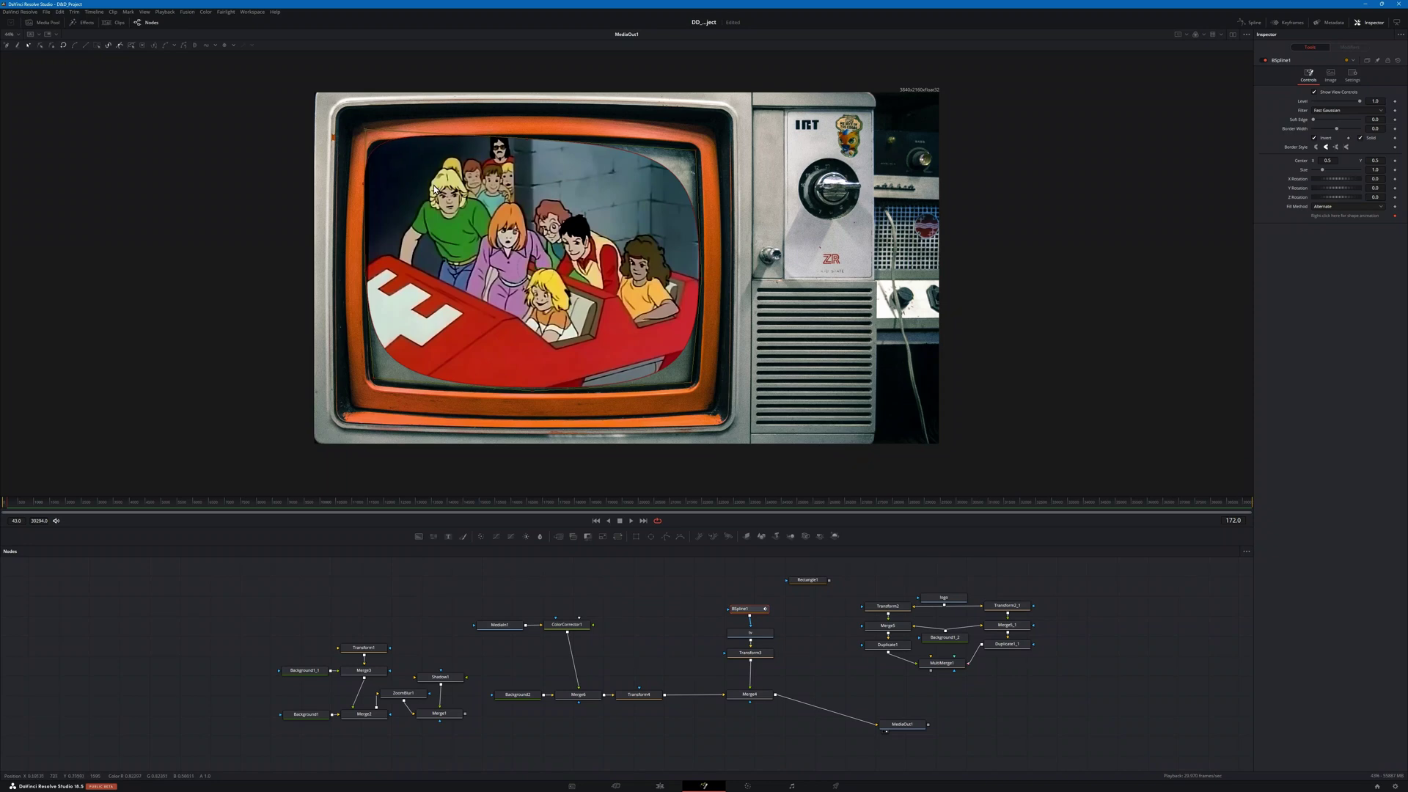
drag(693, 386, 707, 400)
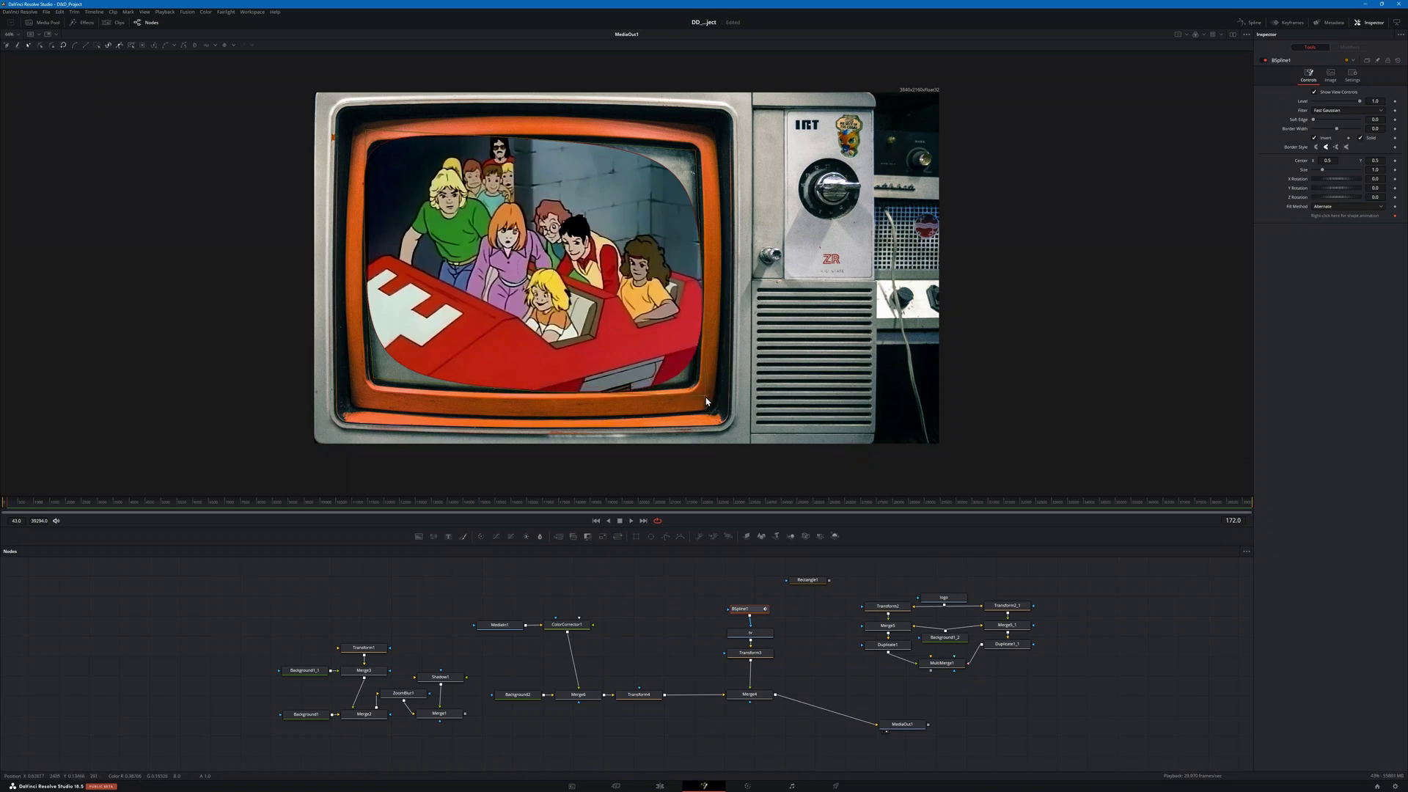
mouse_move(374, 382)
mouse_down()
mouse_move(357, 394)
mouse_move(371, 400)
mouse_up()
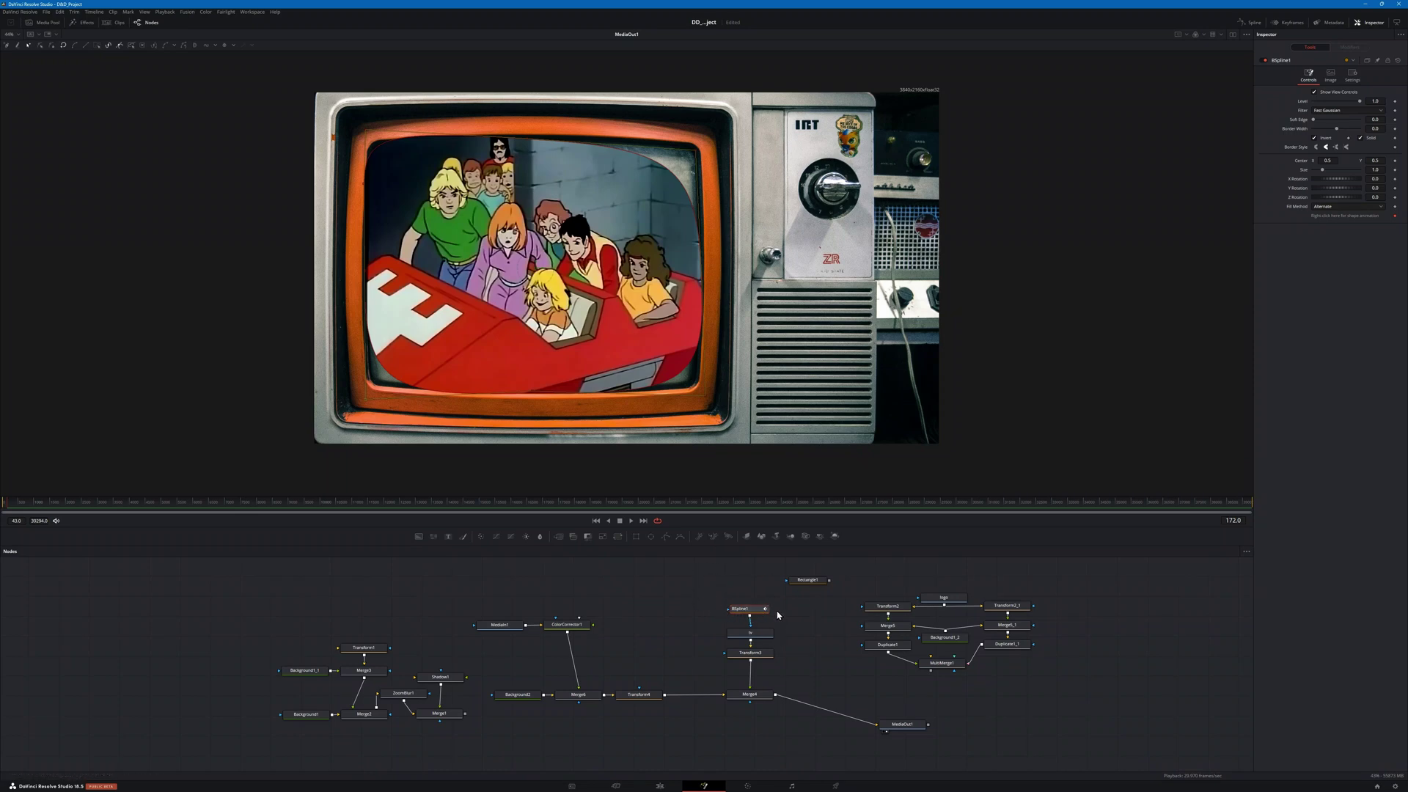
Step: Disconnect the B-Spline mask, set it aside, and reconnect the Rectangle mask above the television image node
drag(750, 615, 678, 592)
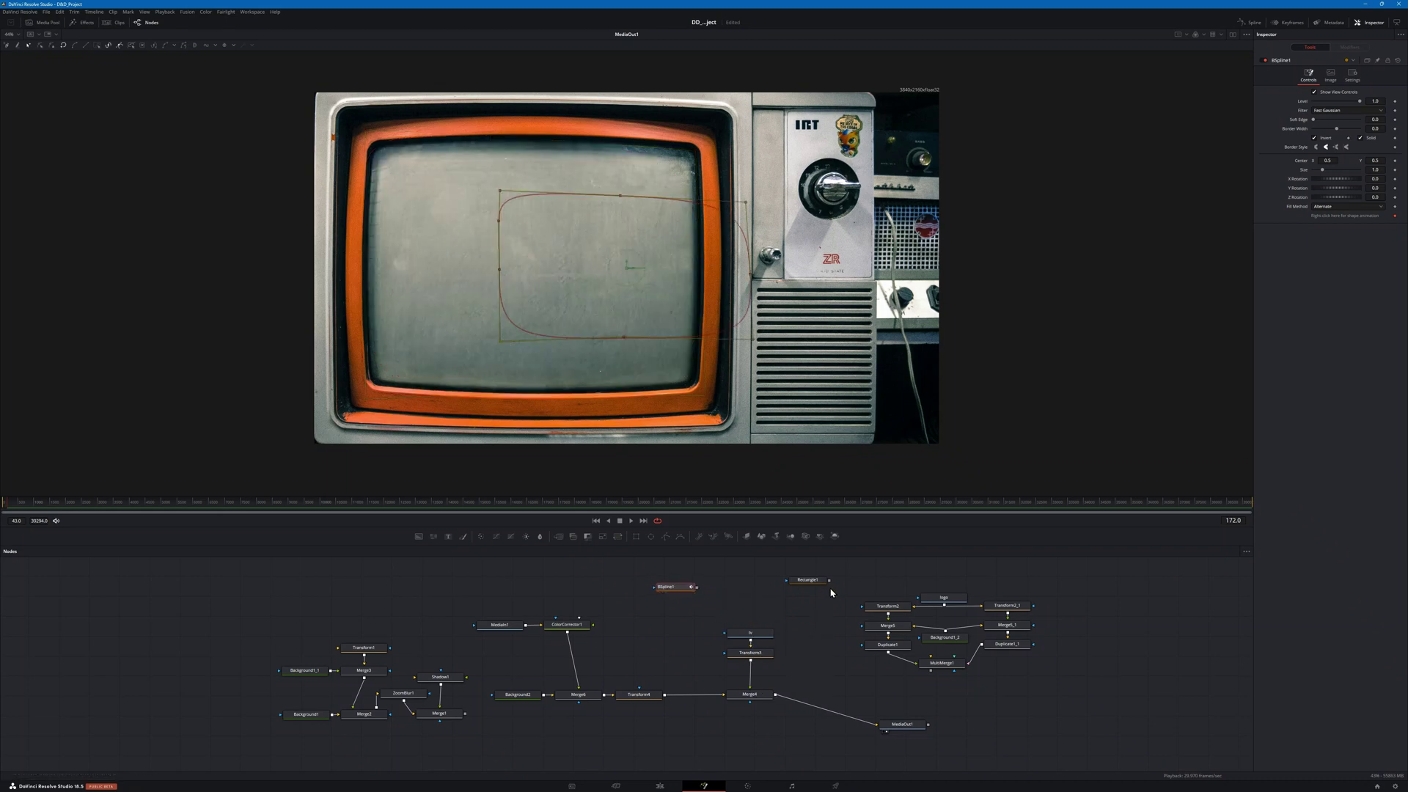
drag(828, 580, 747, 635)
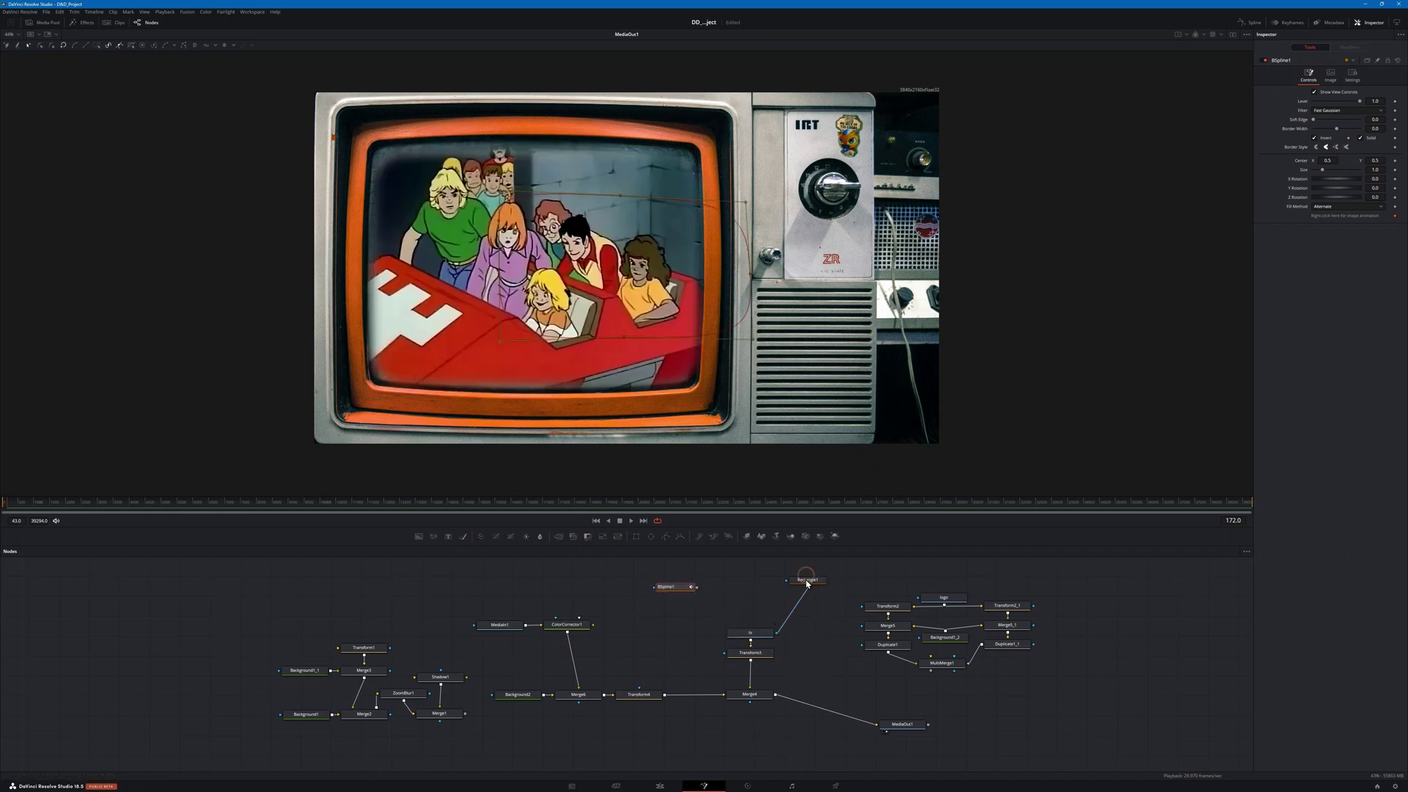
click(807, 581)
drag(809, 583, 750, 605)
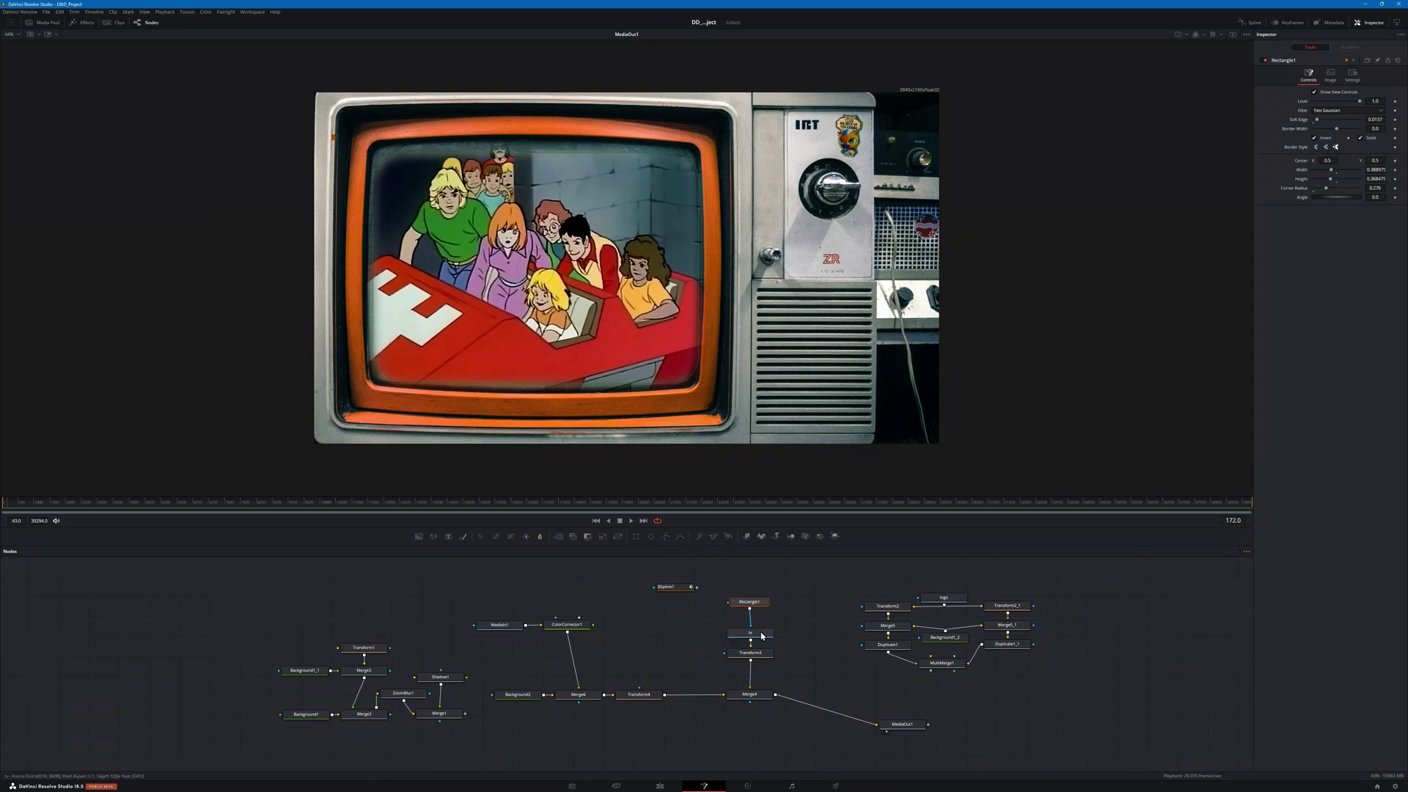
Step: Move the Rectangle and television image nodes up and insert a Grid Warp between the image and its Transform
mouse_move(761, 603)
mouse_down()
mouse_move(762, 587)
mouse_move(761, 629)
mouse_move(763, 609)
mouse_up()
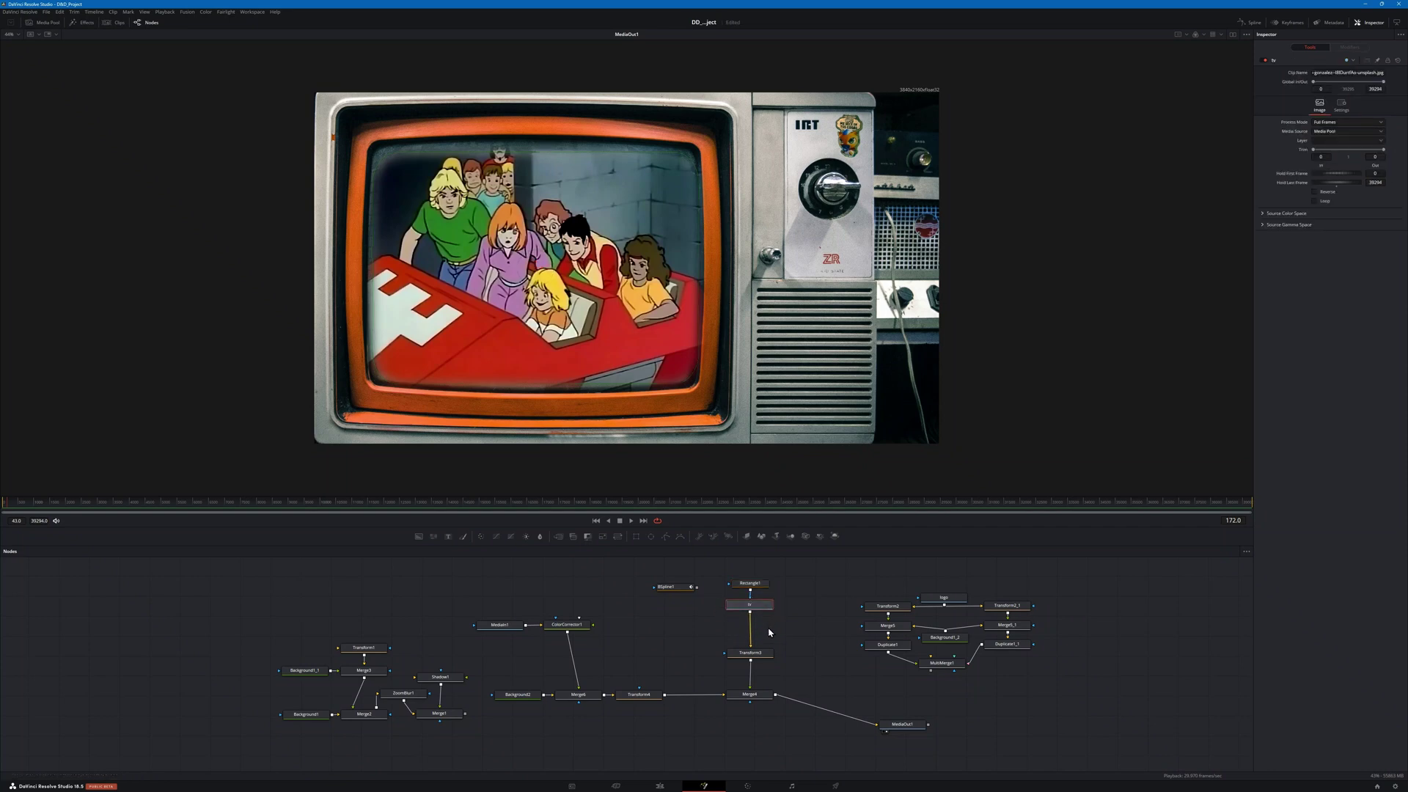
key(shift+space)
text(bac)
key(BackSpace)
key(BackSpace)
key(BackSpace)
text(grid)
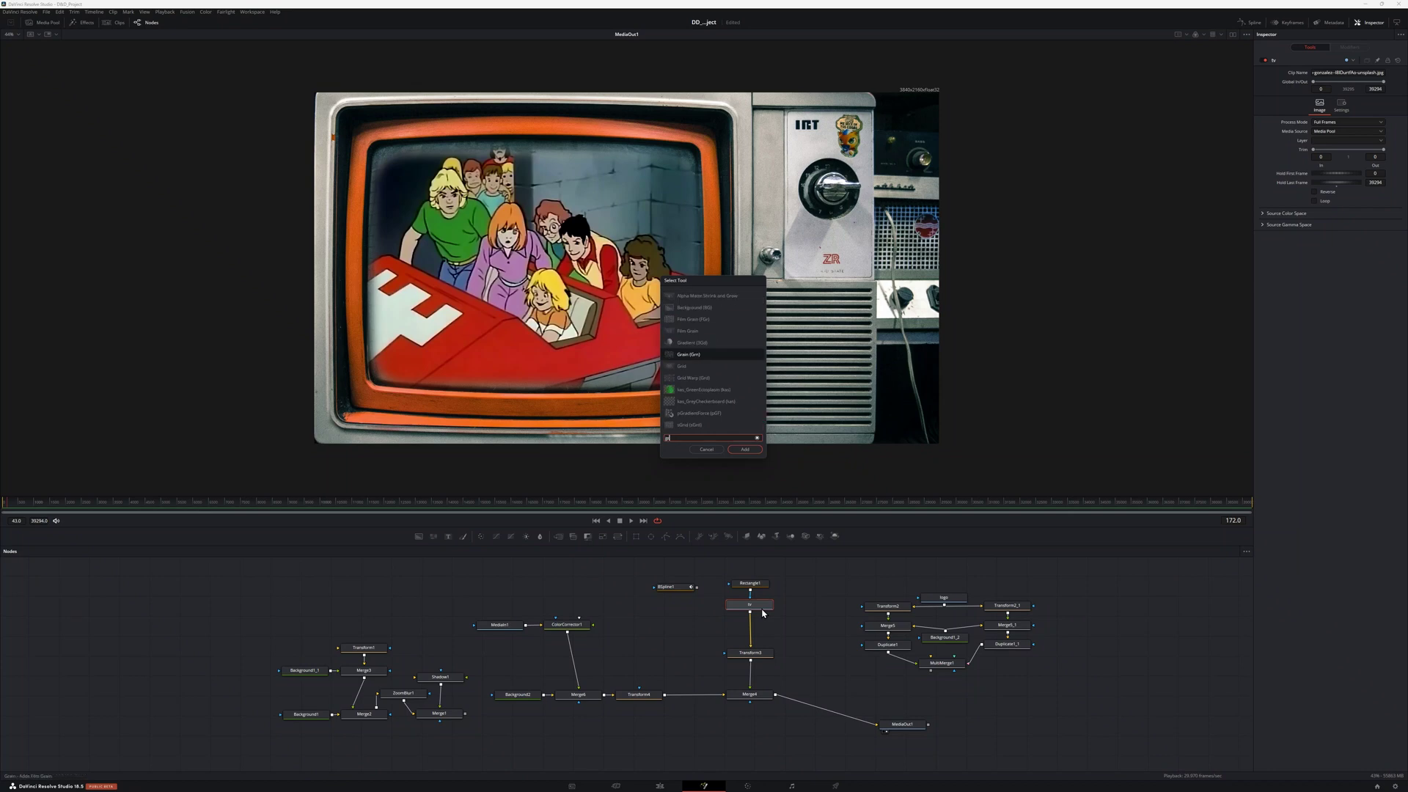
key(Down)
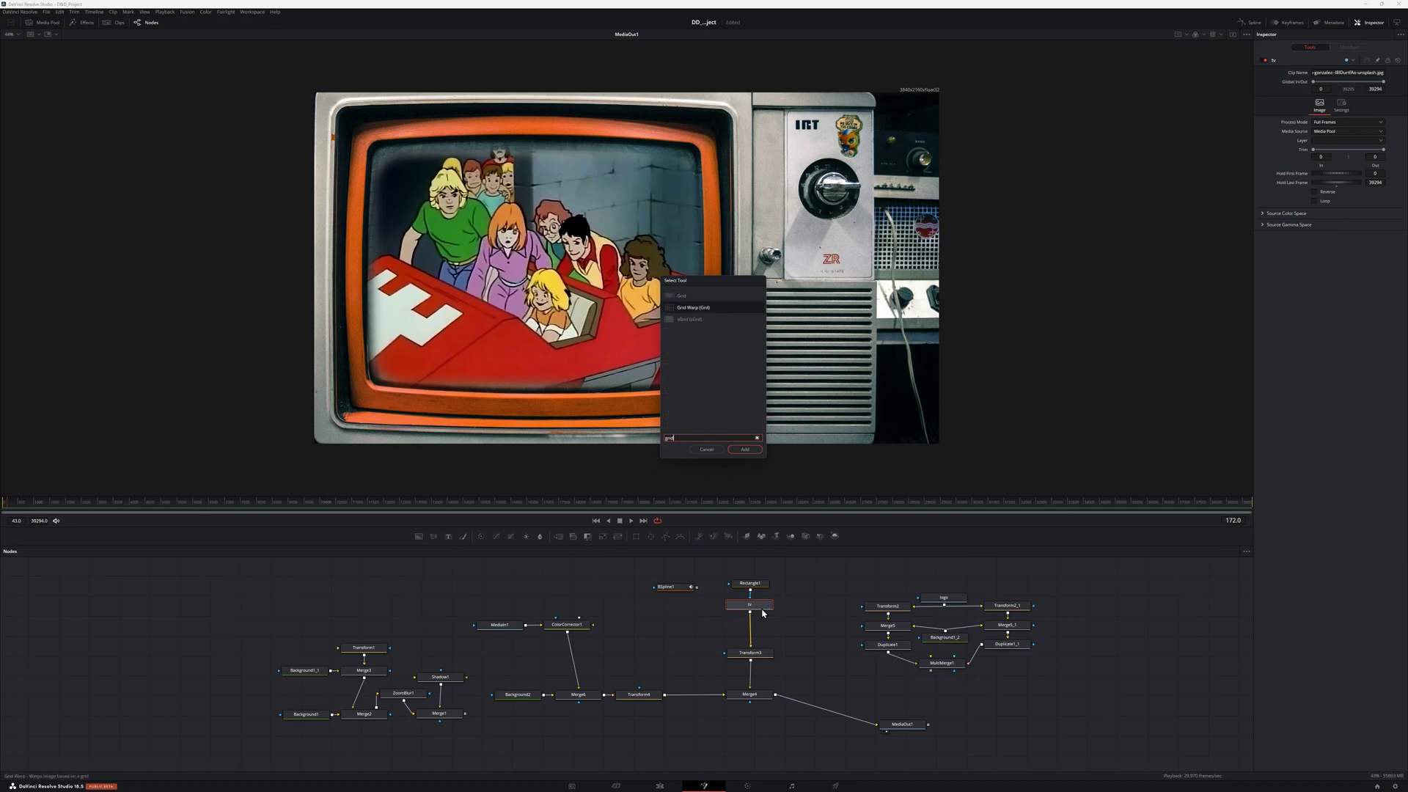
key(Return)
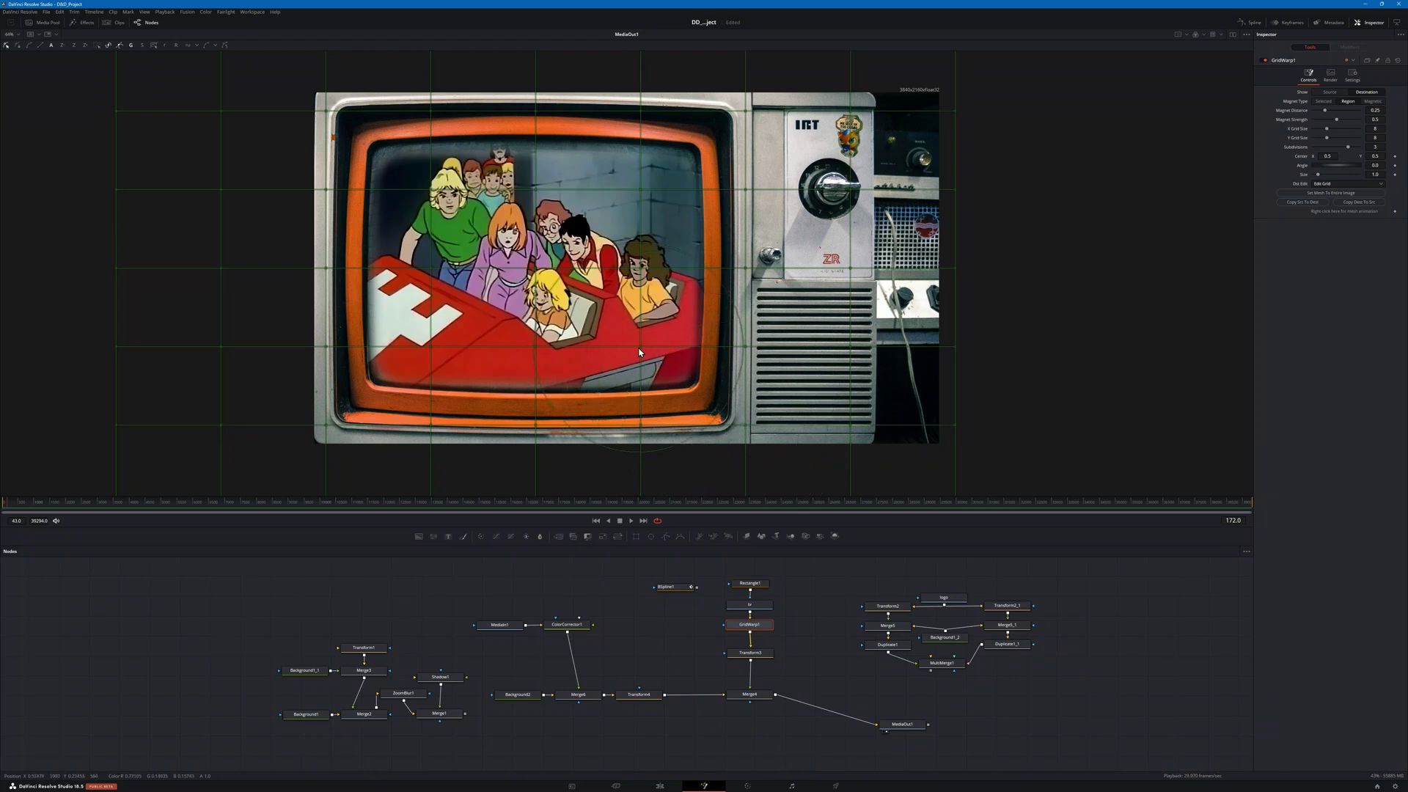
Step: Try the Grid Warp between the clip's Transform and the Merge, with the television image branch moved aside to make room
drag(641, 352, 755, 469)
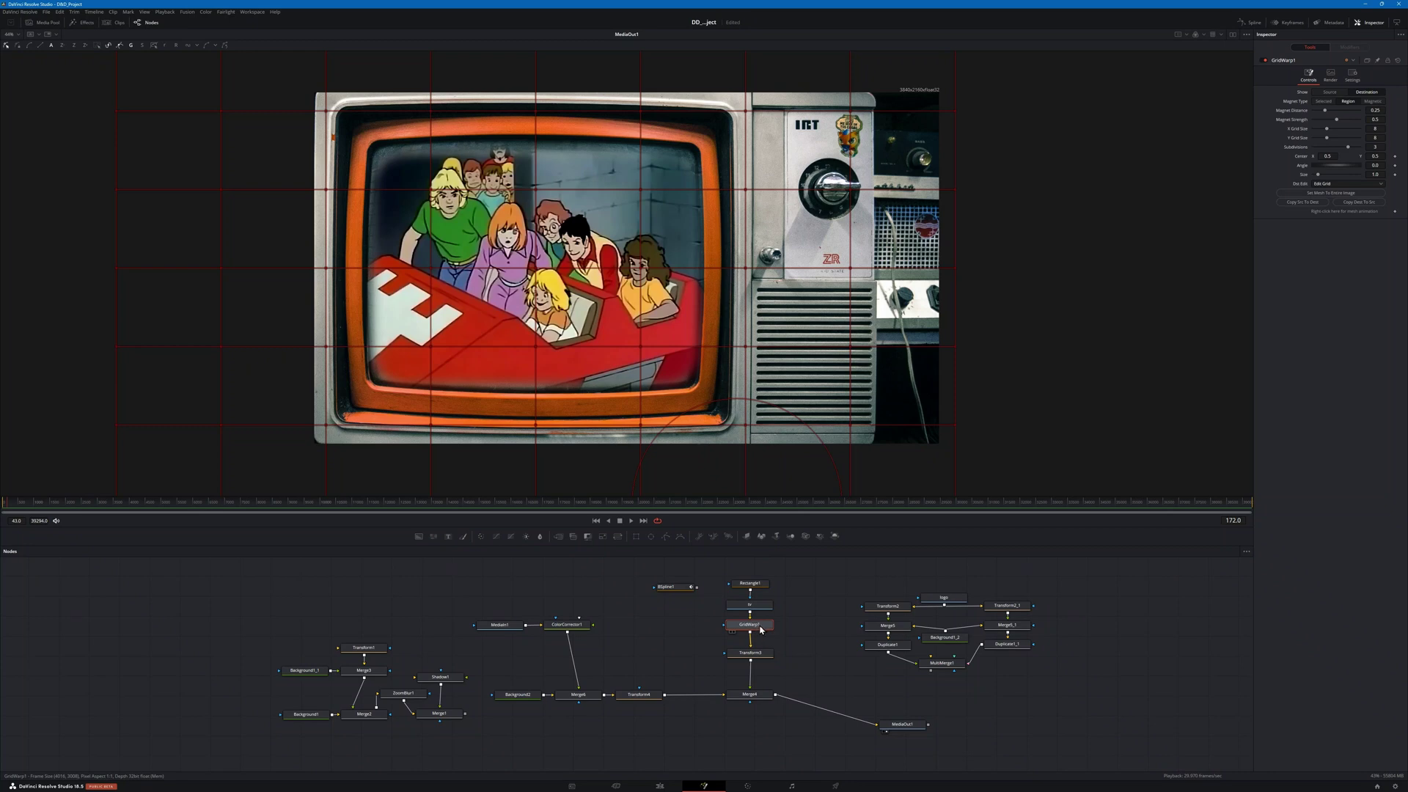
drag(761, 629, 683, 663)
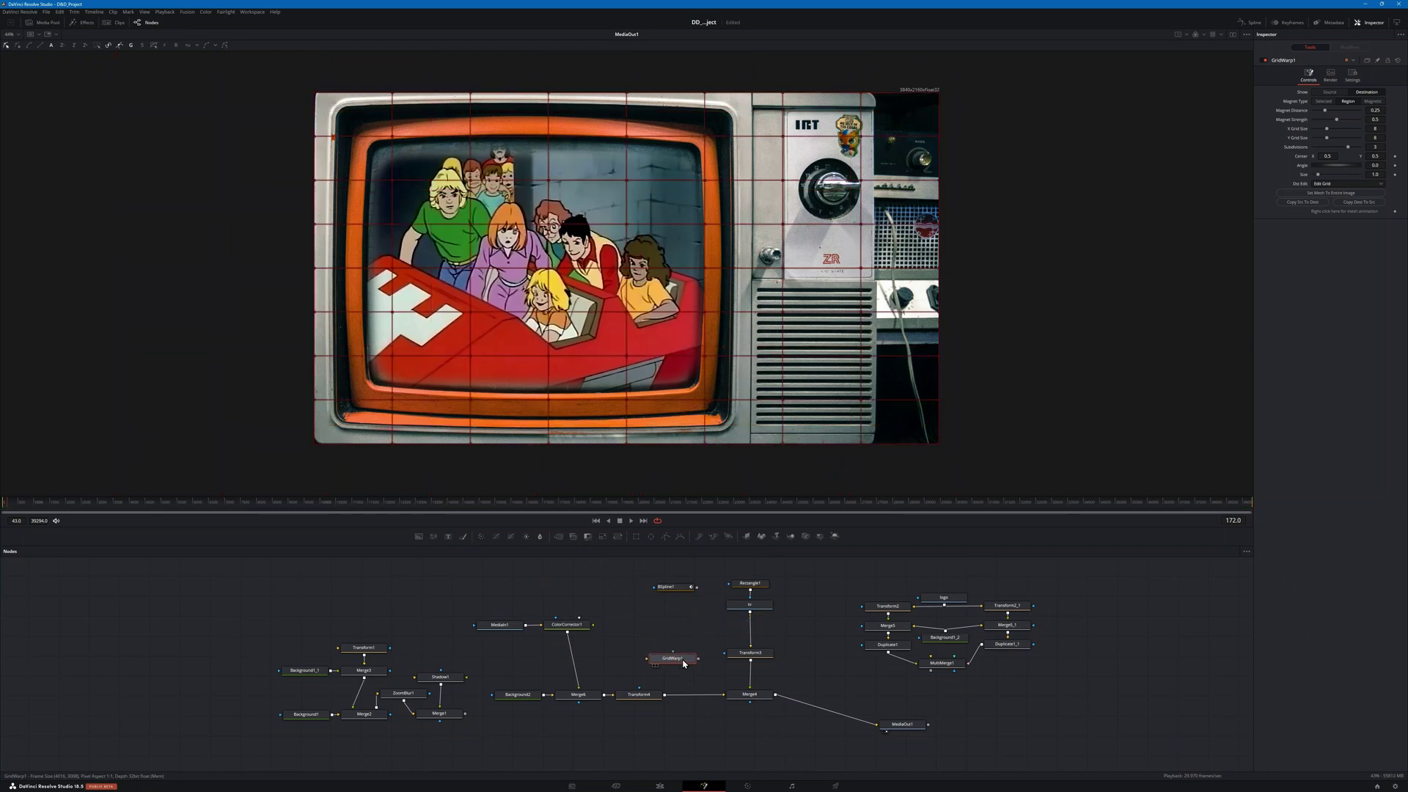
drag(798, 716, 817, 600)
drag(683, 652, 729, 699)
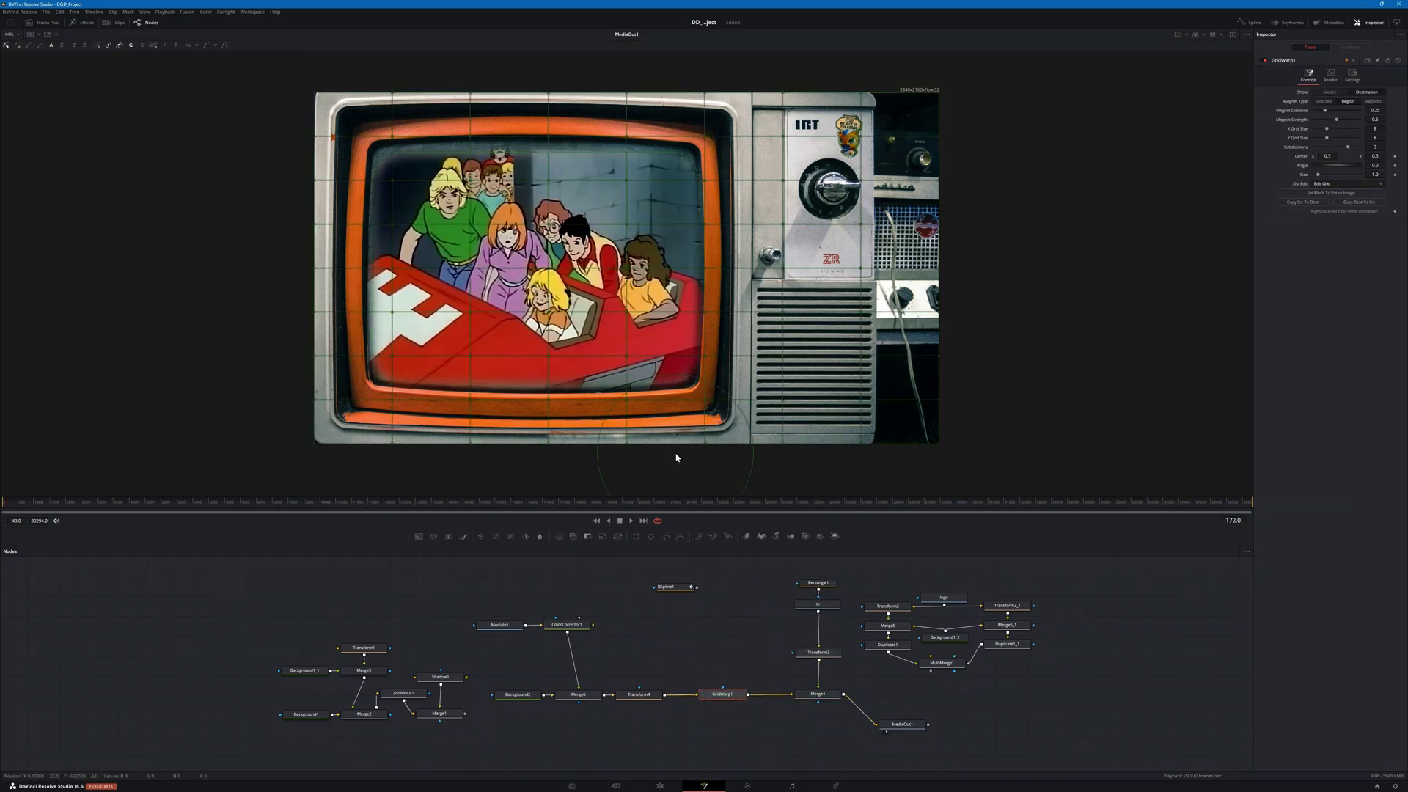
click(693, 391)
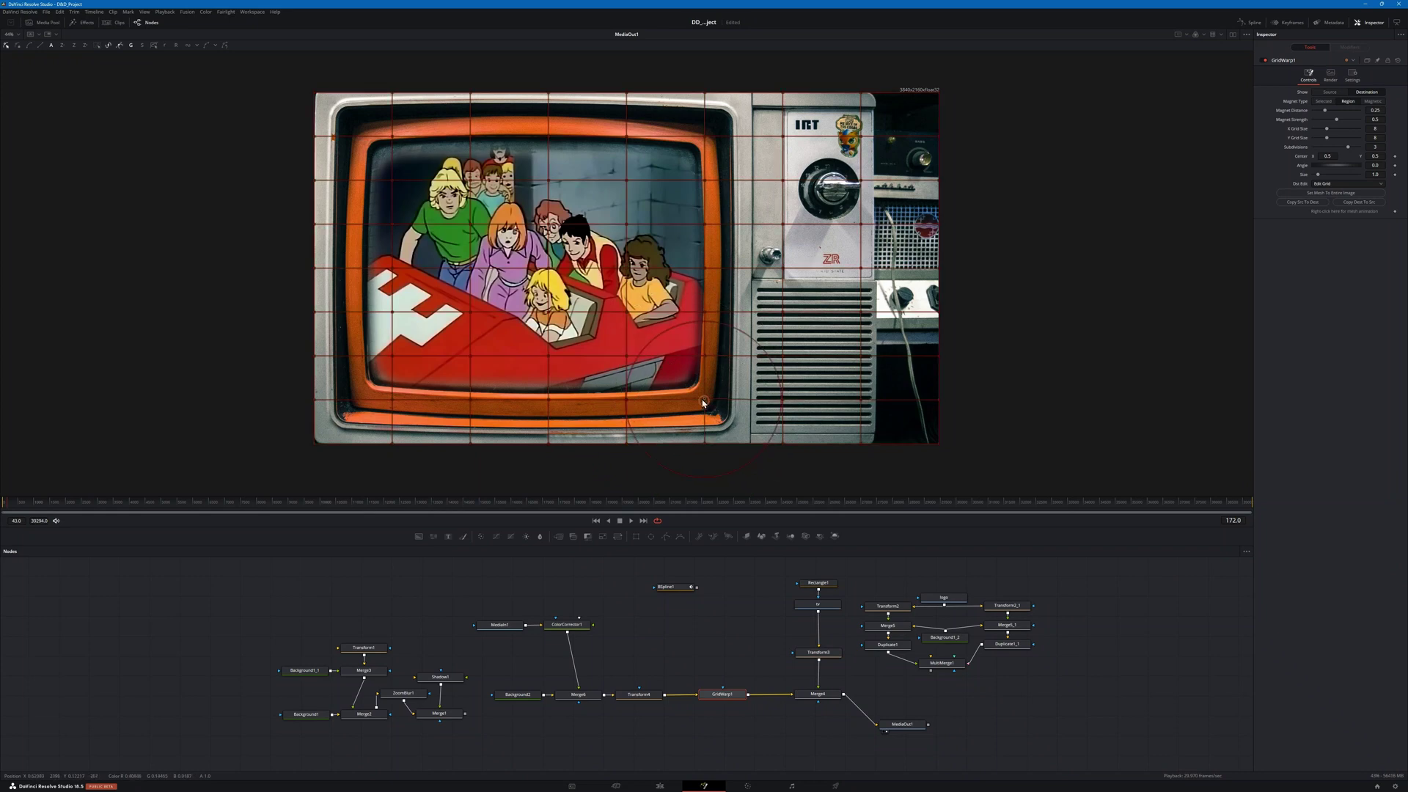
drag(695, 396, 702, 402)
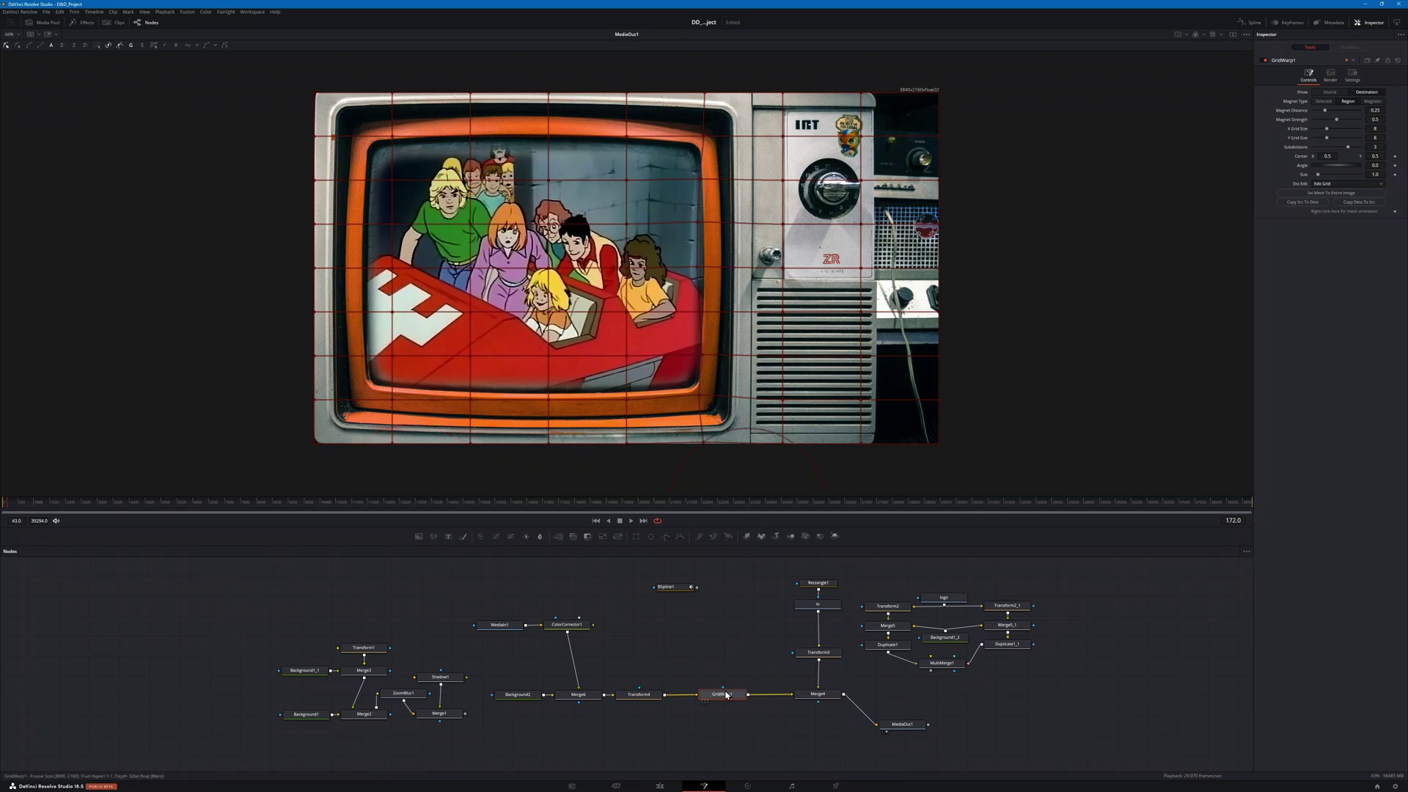
Step: Detach the Grid Warp from the node chain, and delete both it and the unused B-Spline mask
drag(726, 697, 734, 667)
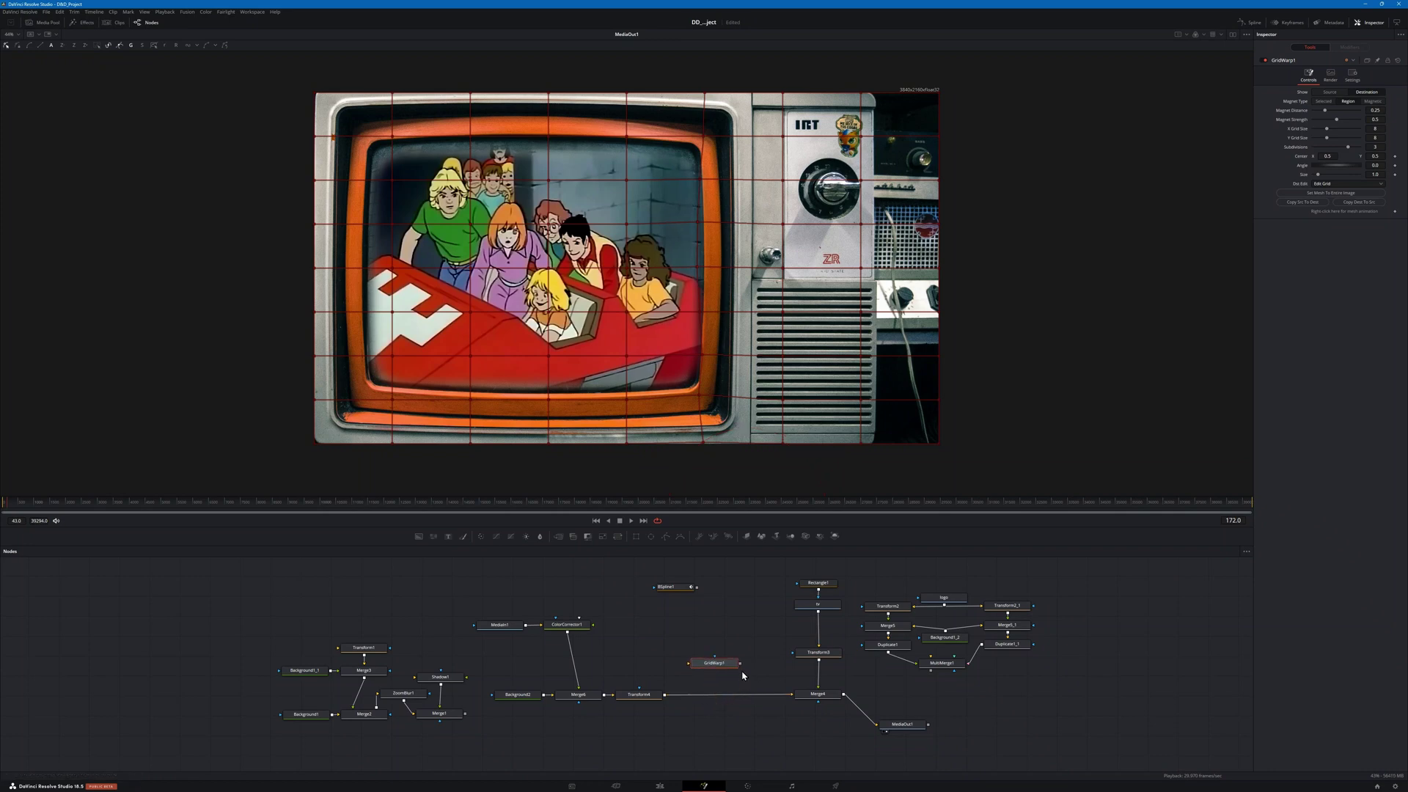
key(Delete)
drag(648, 575, 718, 618)
key(Delete)
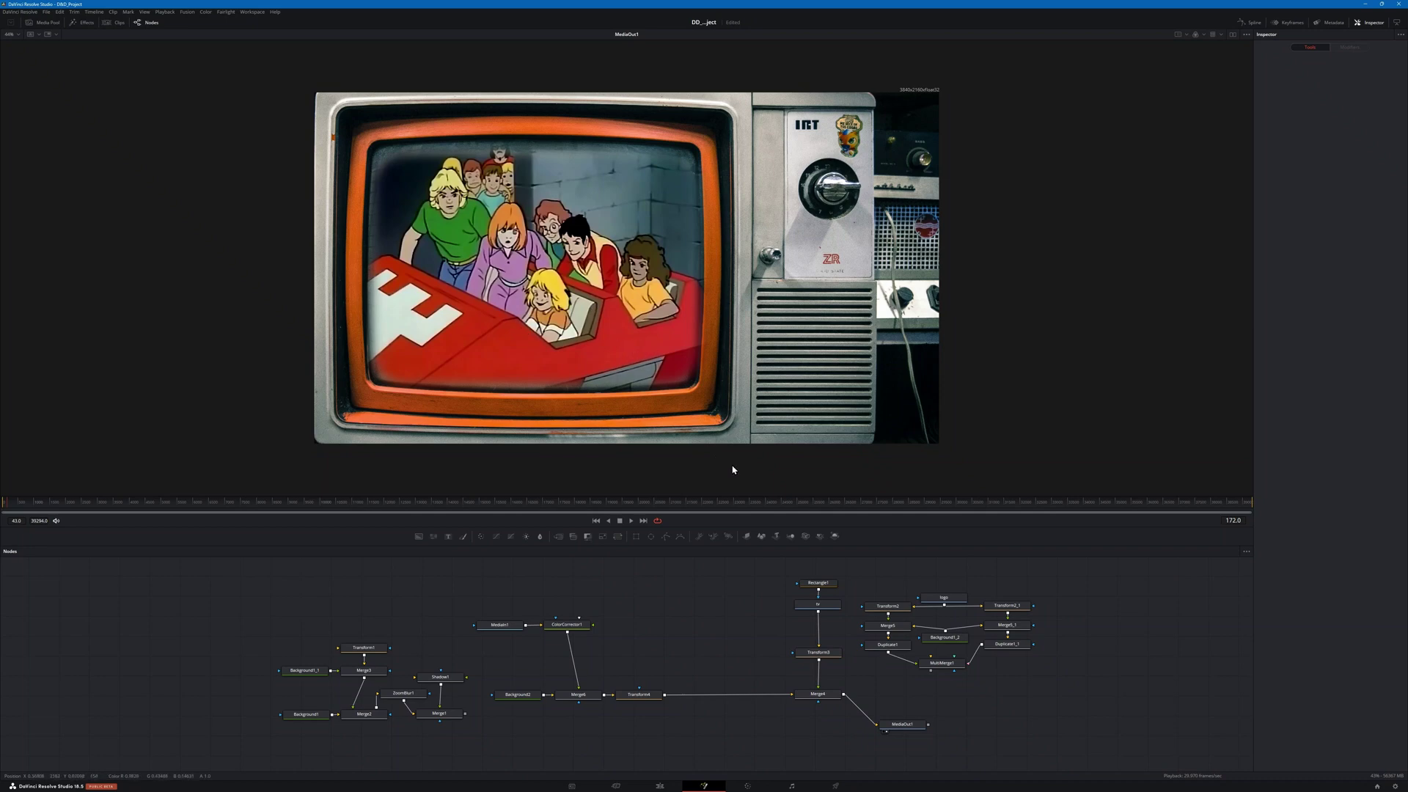
Step: Play the television composite full screen from the Edit page to examine how the clip fits inside the screen
click(660, 785)
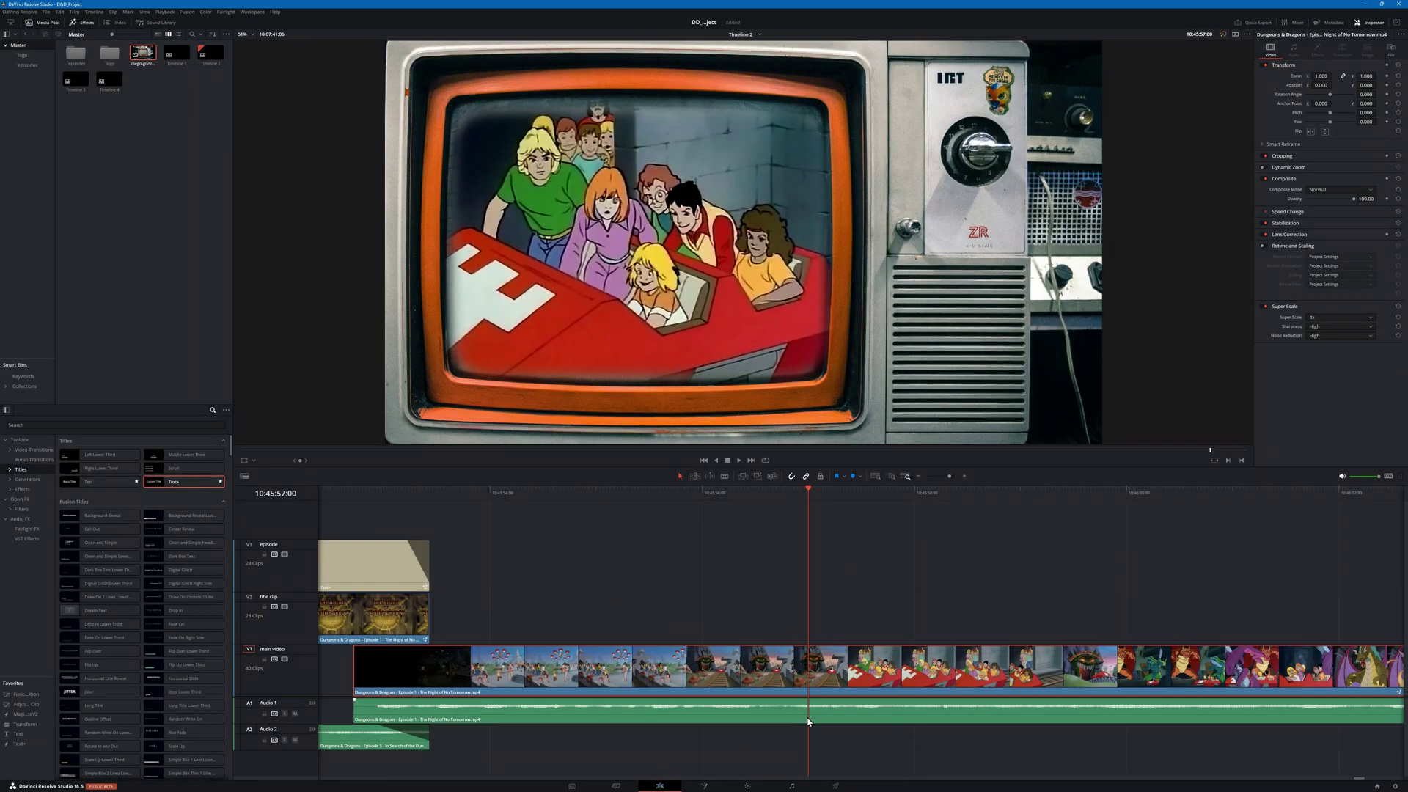
key(space)
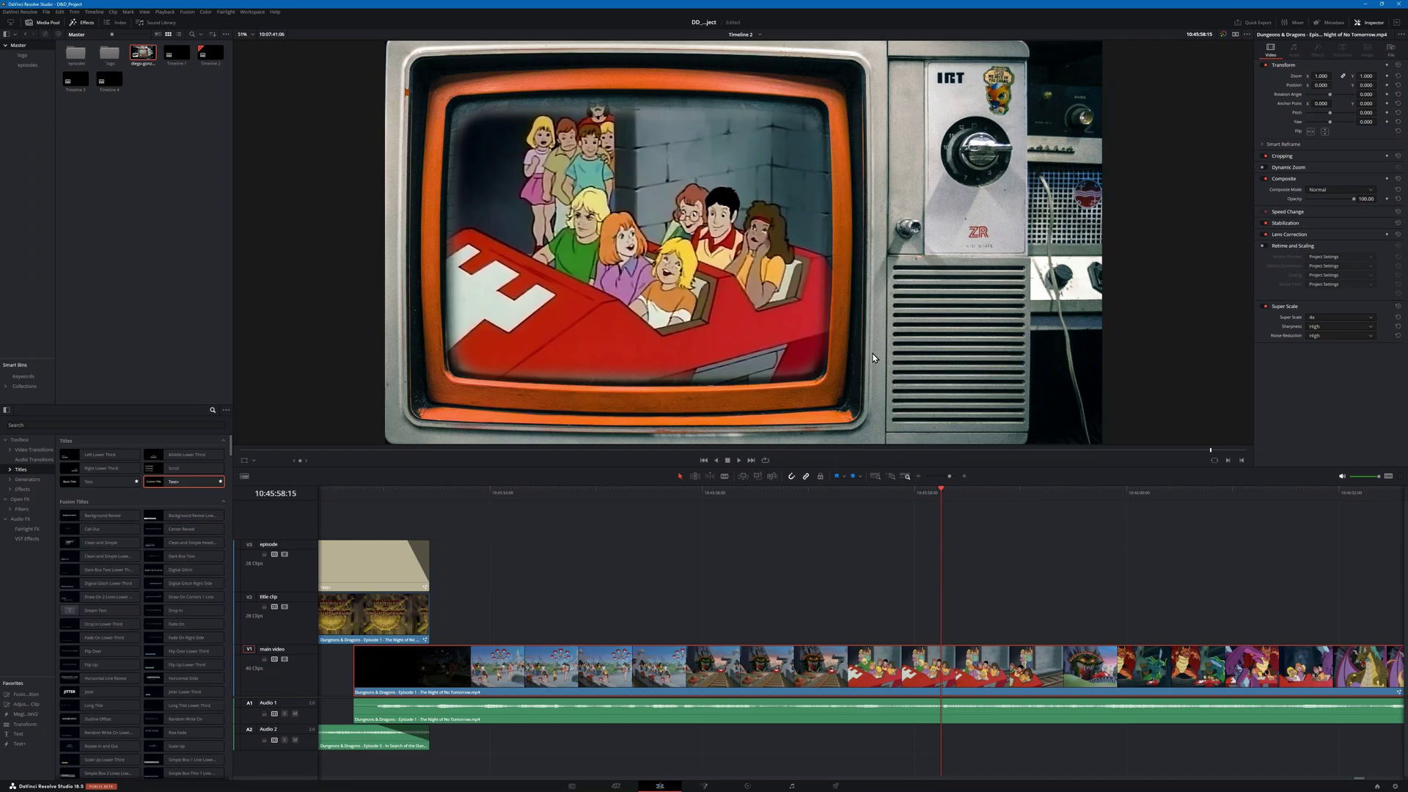
key(ctrl+f)
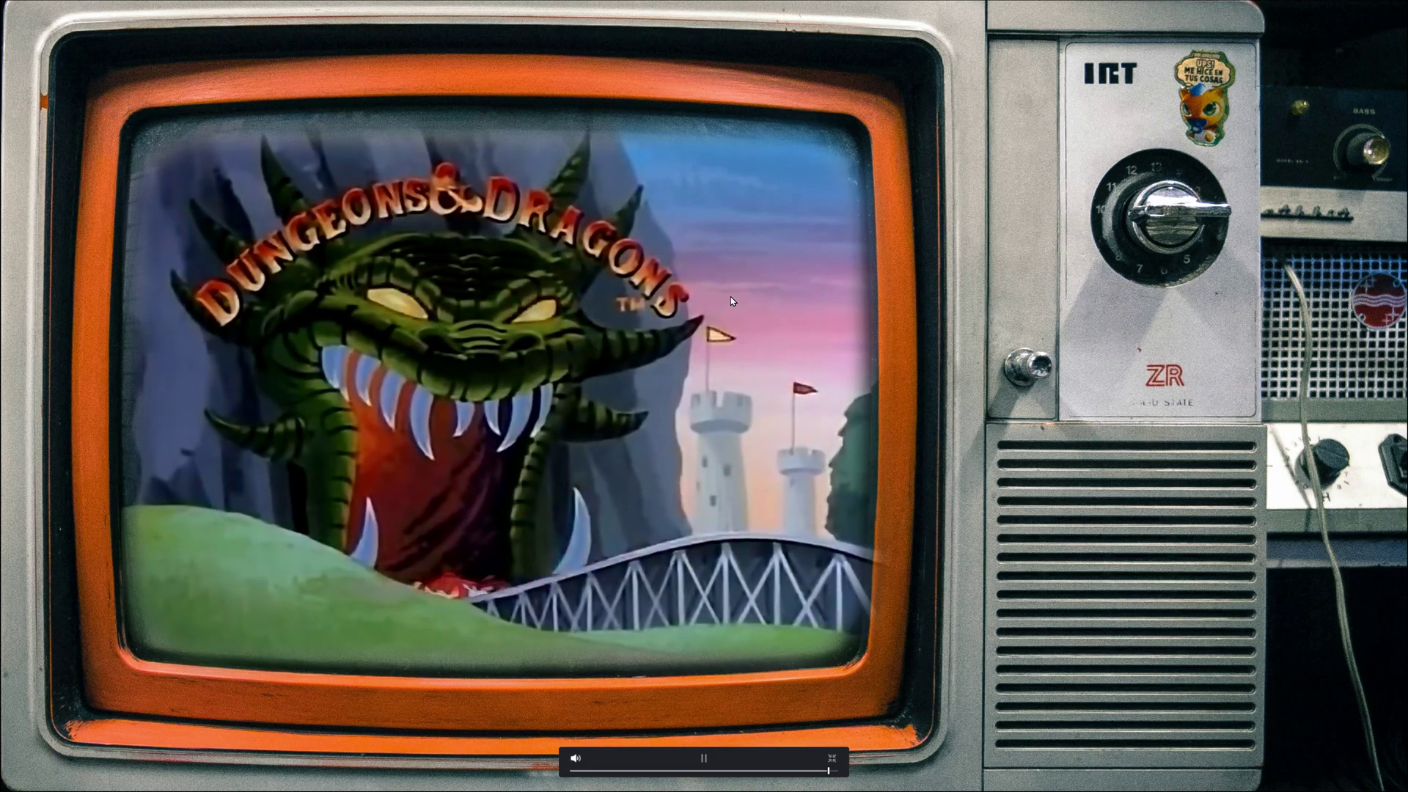
key(space)
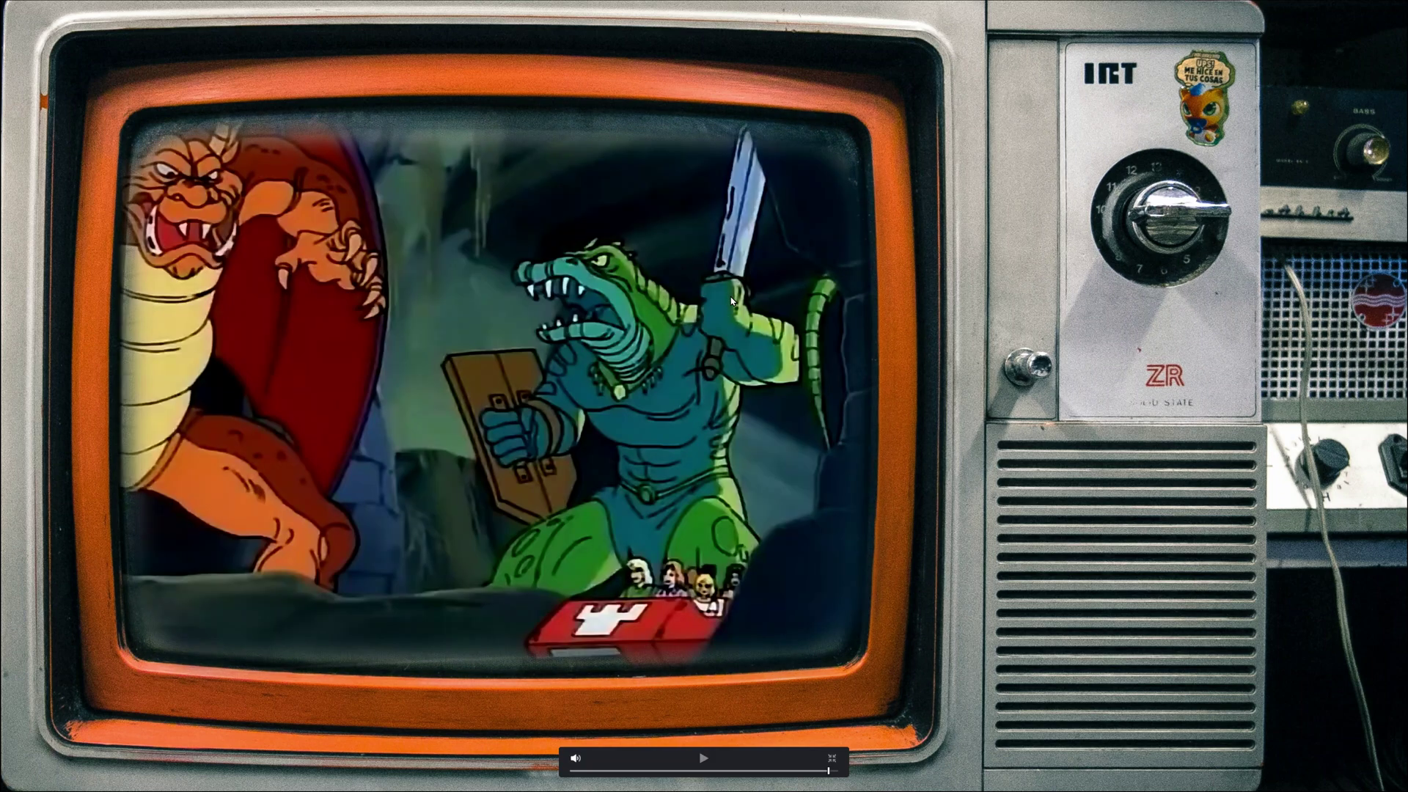
key(Escape)
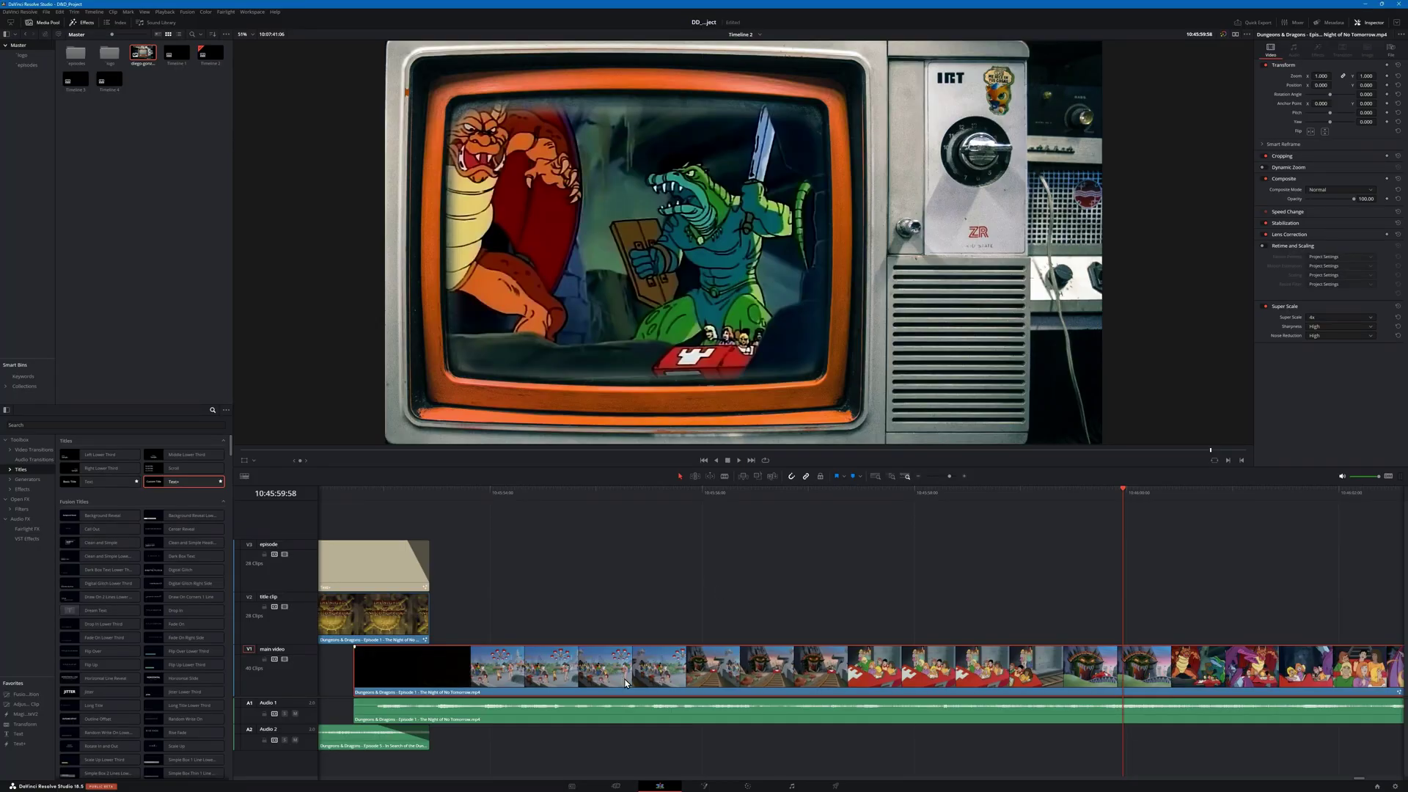
Step: Bypass the clip's Fusion effects by connecting its MediaIn directly to MediaOut, and return to the Edit page
click(702, 783)
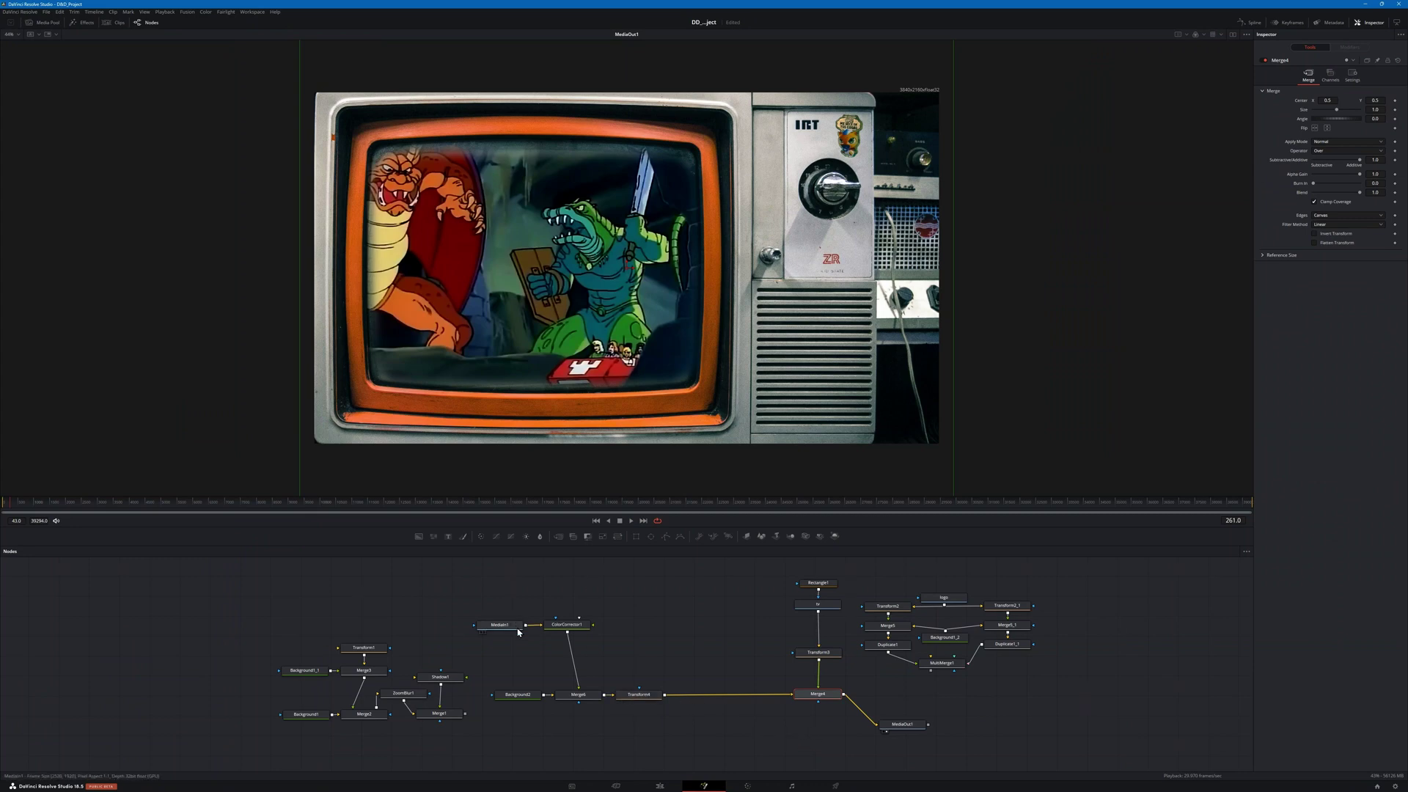
drag(525, 625, 878, 728)
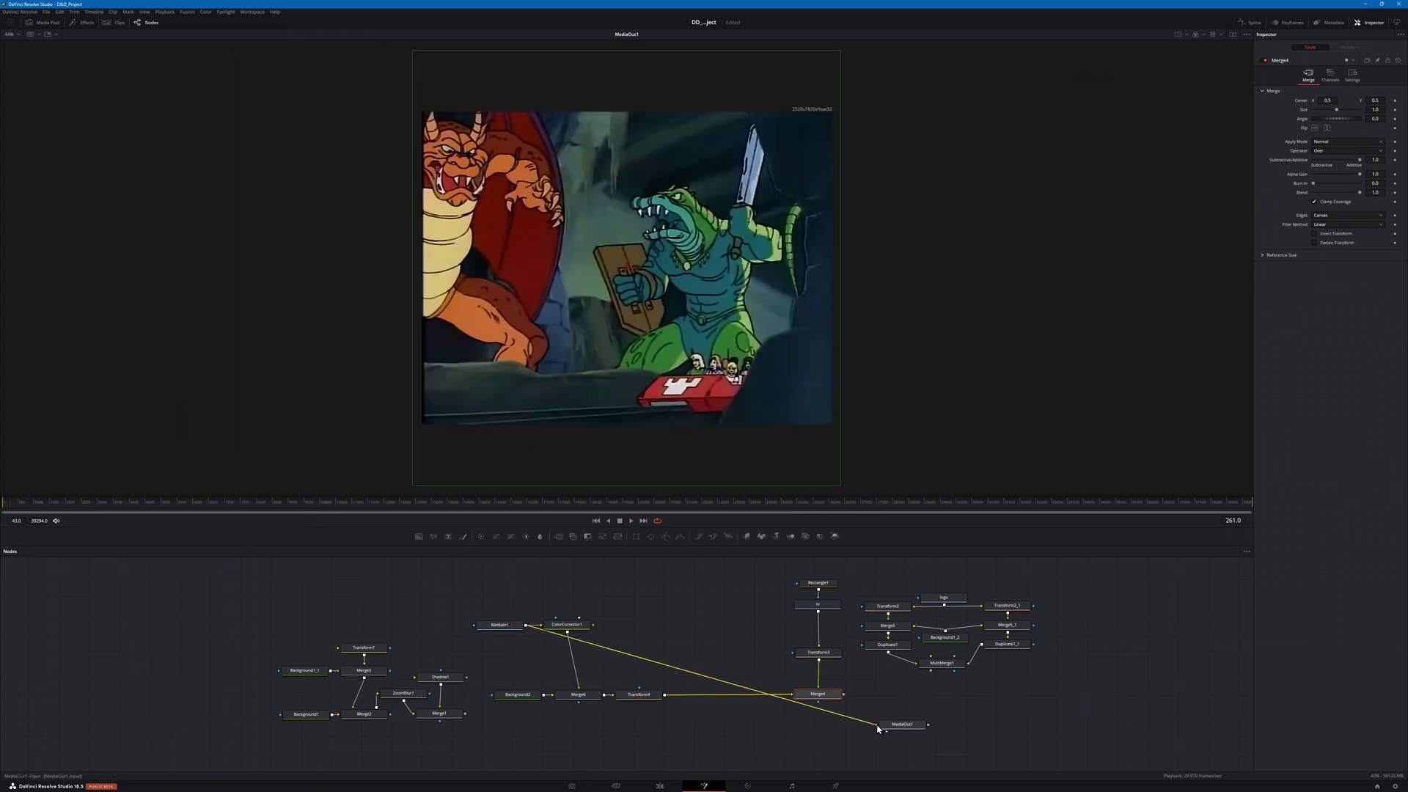
click(662, 786)
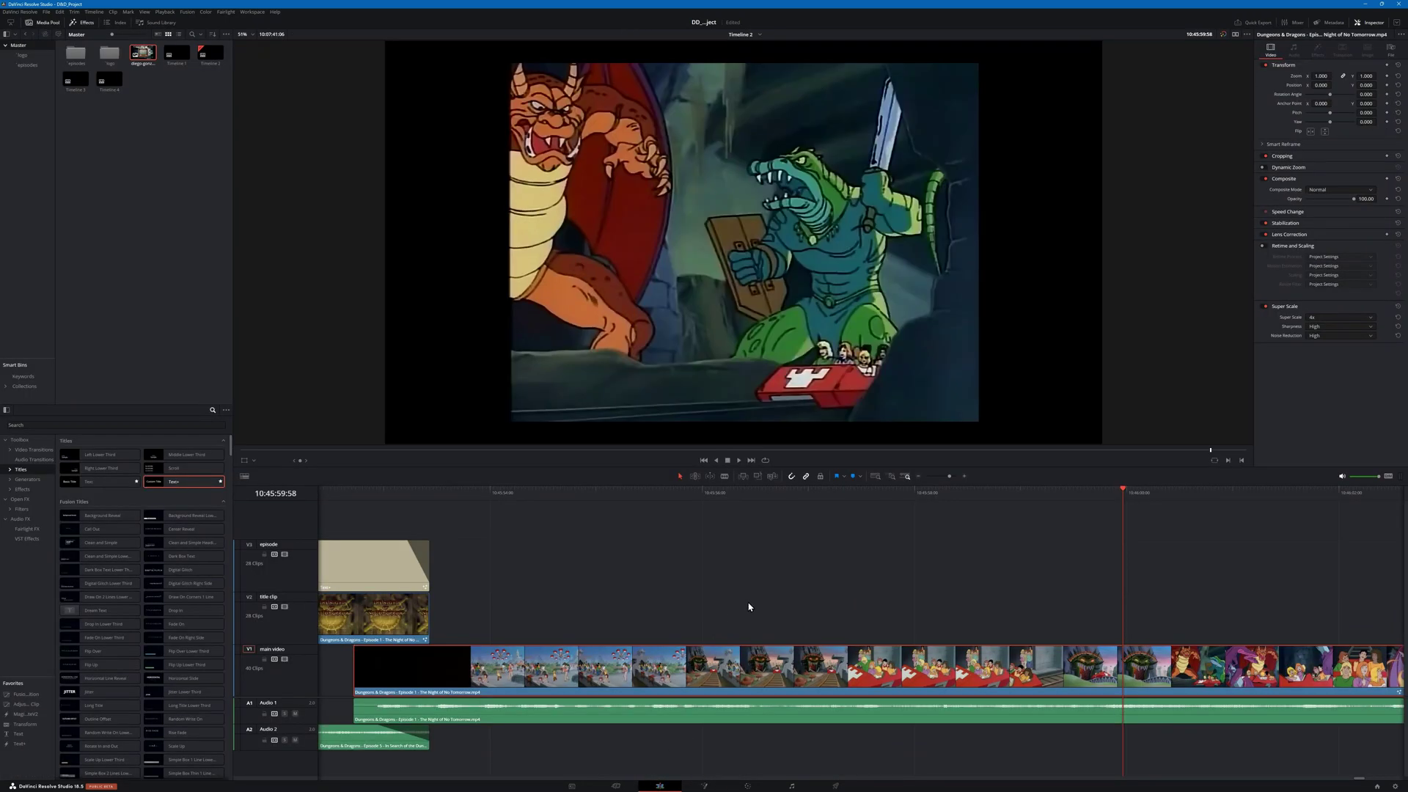
Step: Scale the last episode's clip up in the viewer to a zoom of about 1.133, filling the frame's height
click(245, 460)
drag(683, 293, 717, 310)
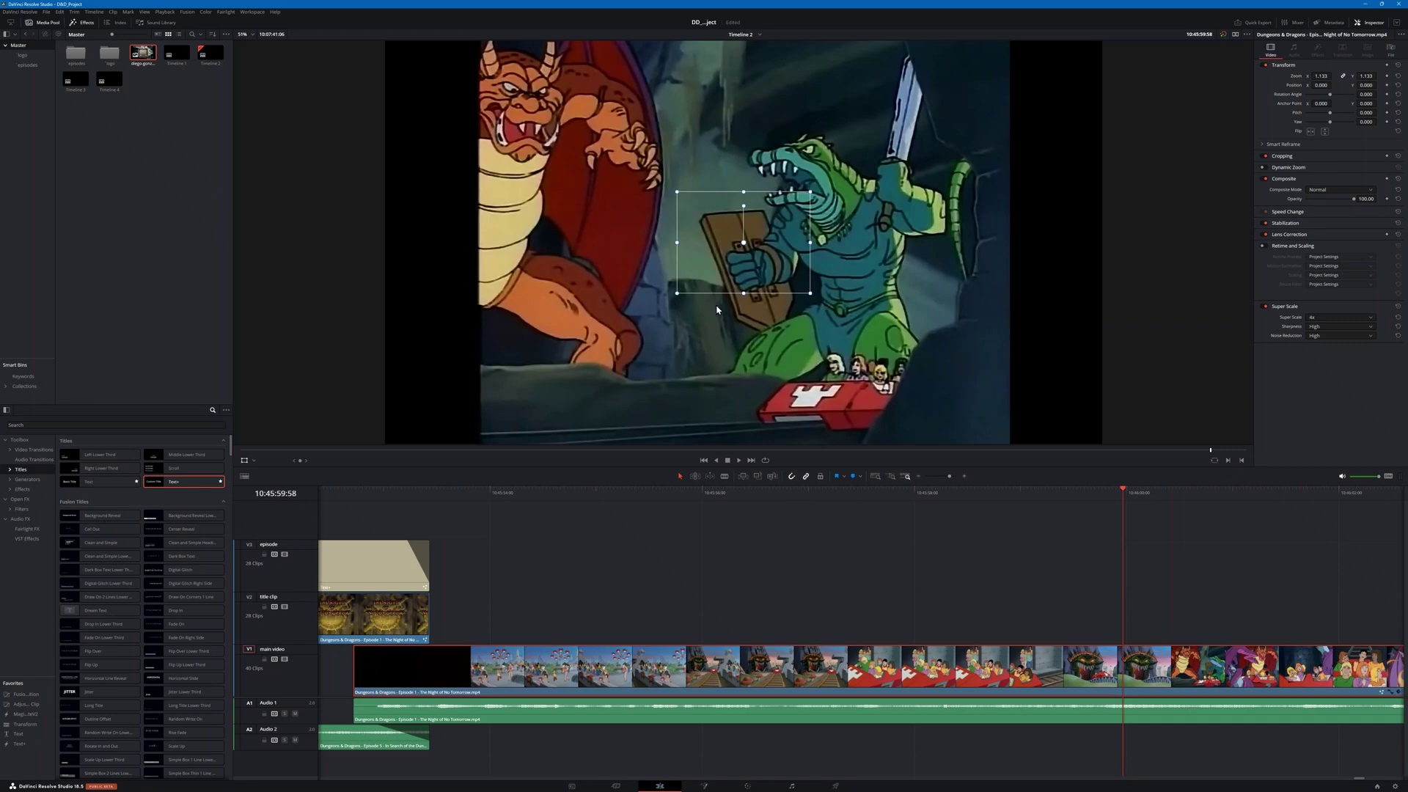
click(732, 550)
click(244, 460)
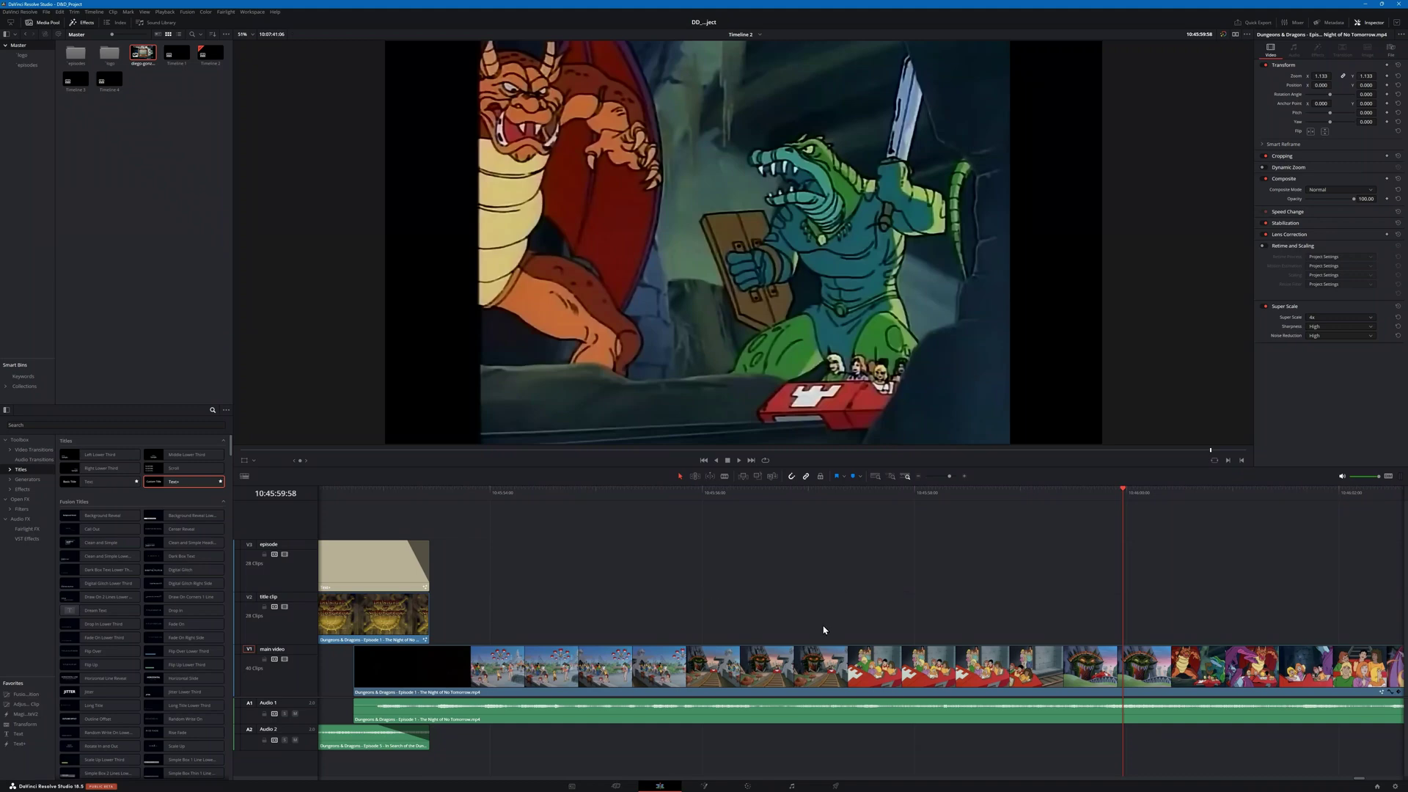
Step: Play the enlarged clip and check the render queue on the Deliver page
scroll(793, 635, down, 5)
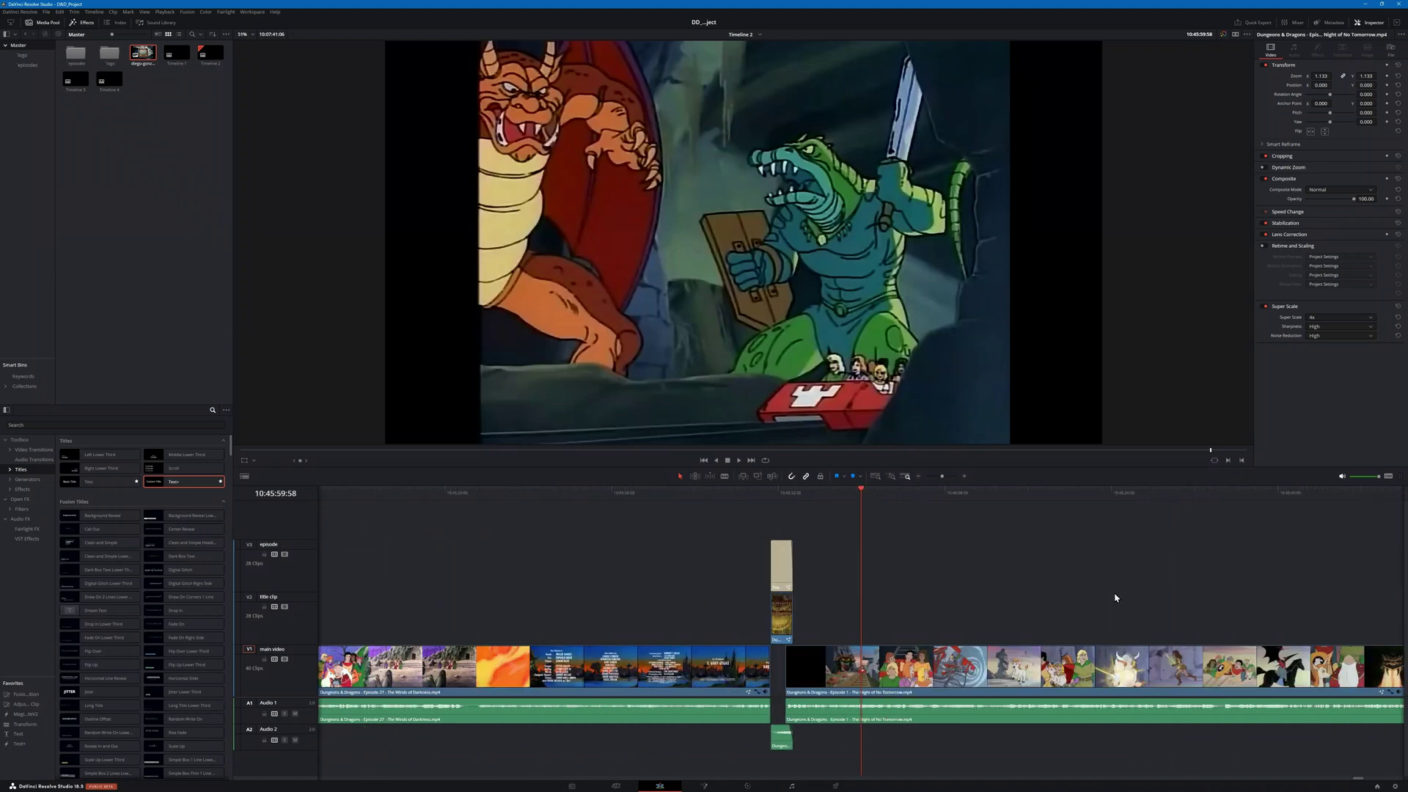
key(space)
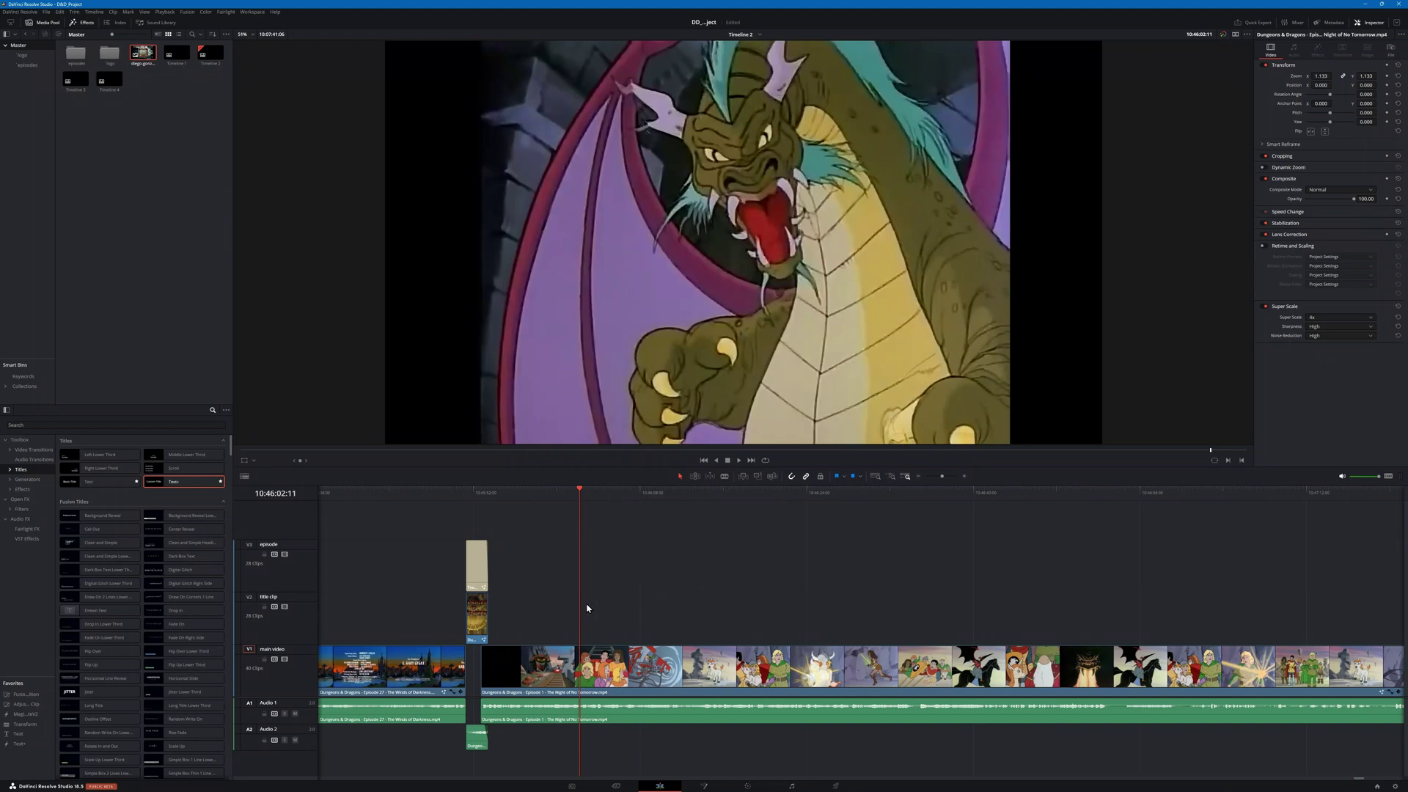
click(837, 786)
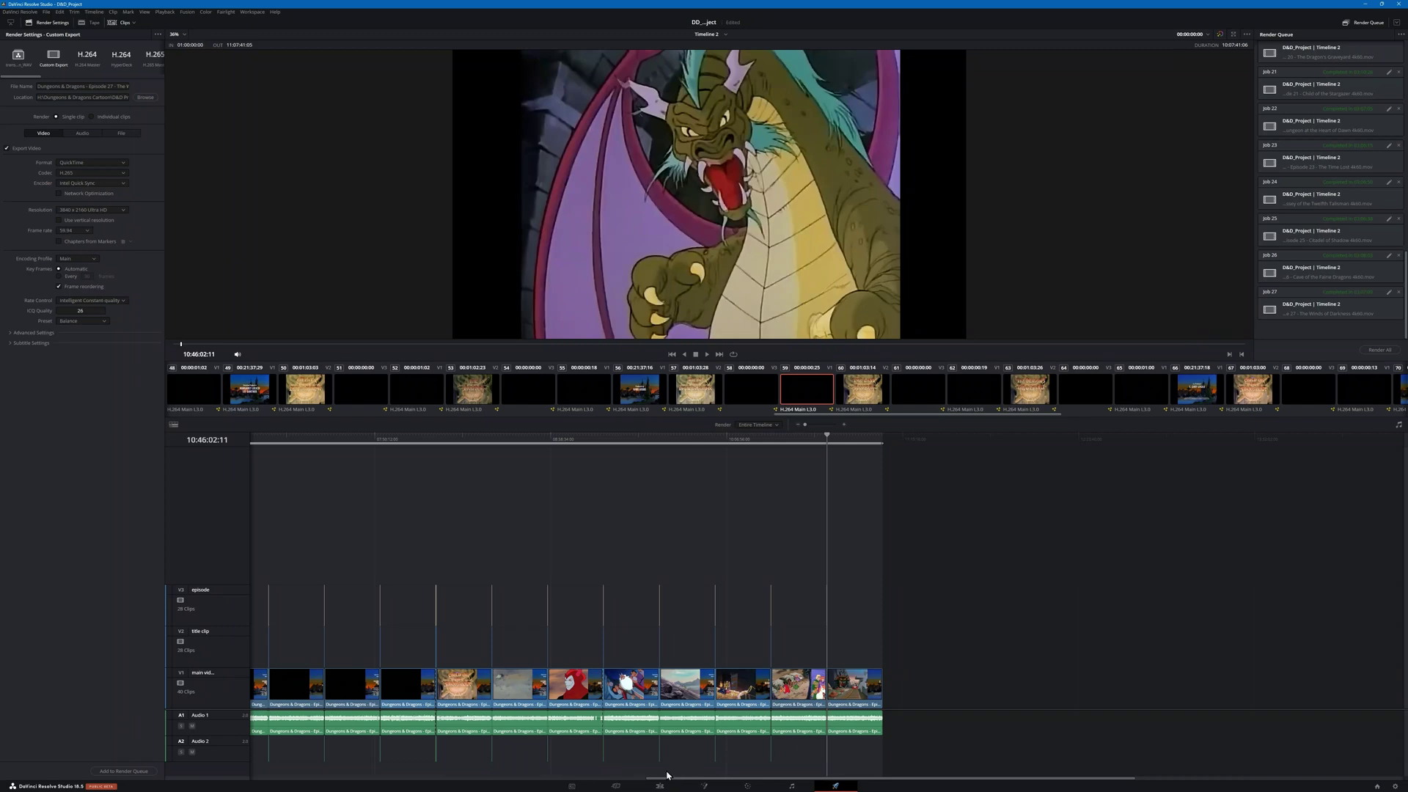
Step: Return to the Edit page and bring the whole last episode at the timeline's end into view
click(662, 786)
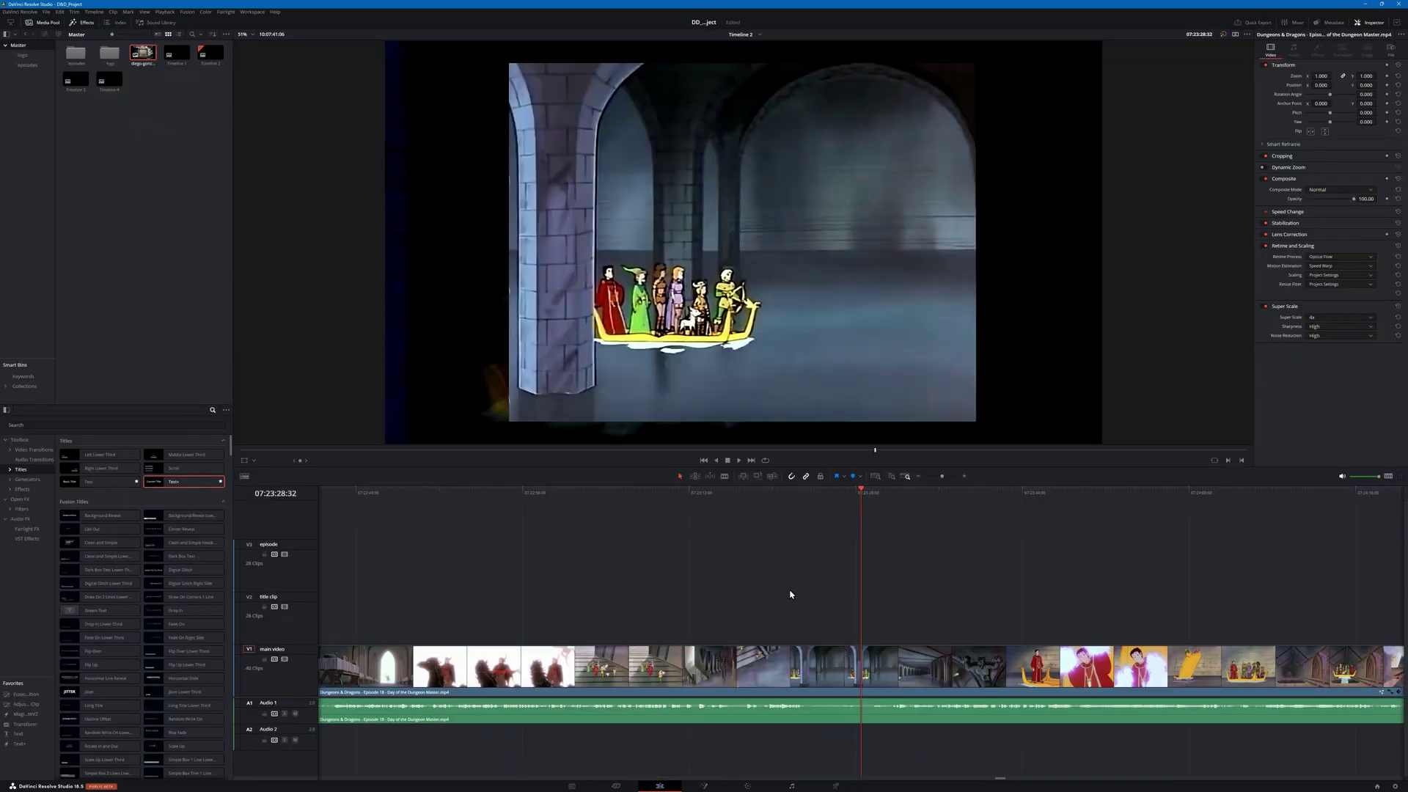
scroll(765, 555, down, 2)
scroll(765, 555, down, 6)
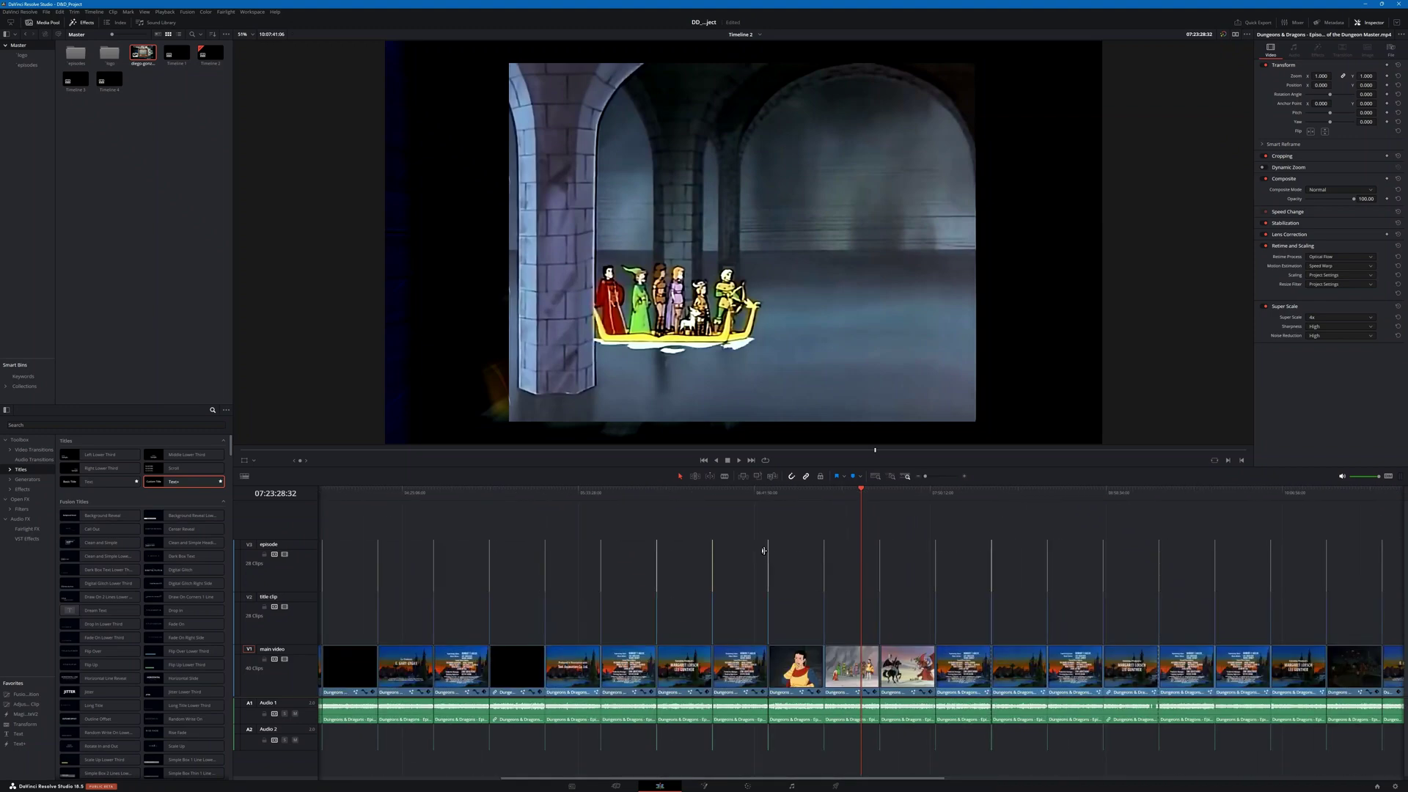
drag(1364, 526, 816, 528)
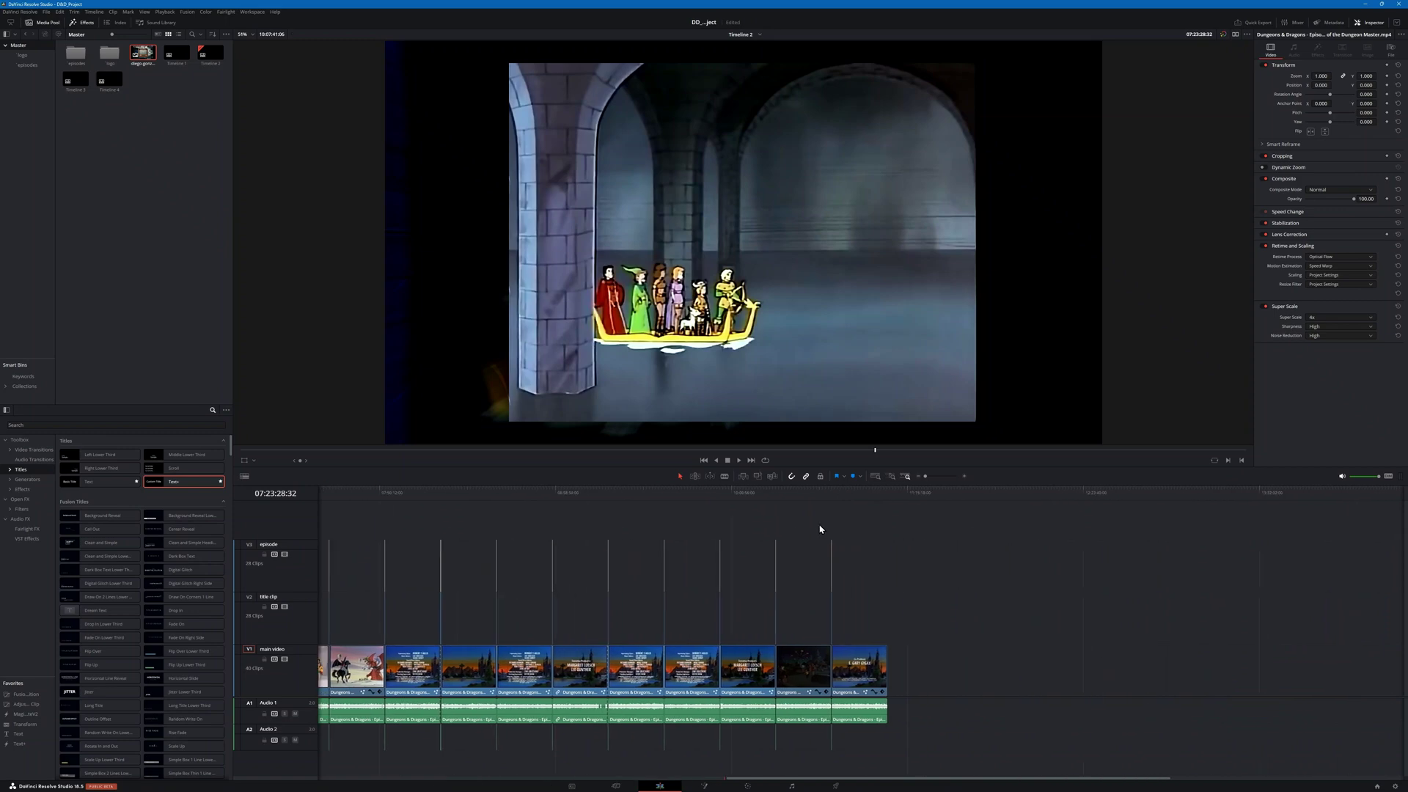
click(861, 505)
scroll(887, 583, up, 5)
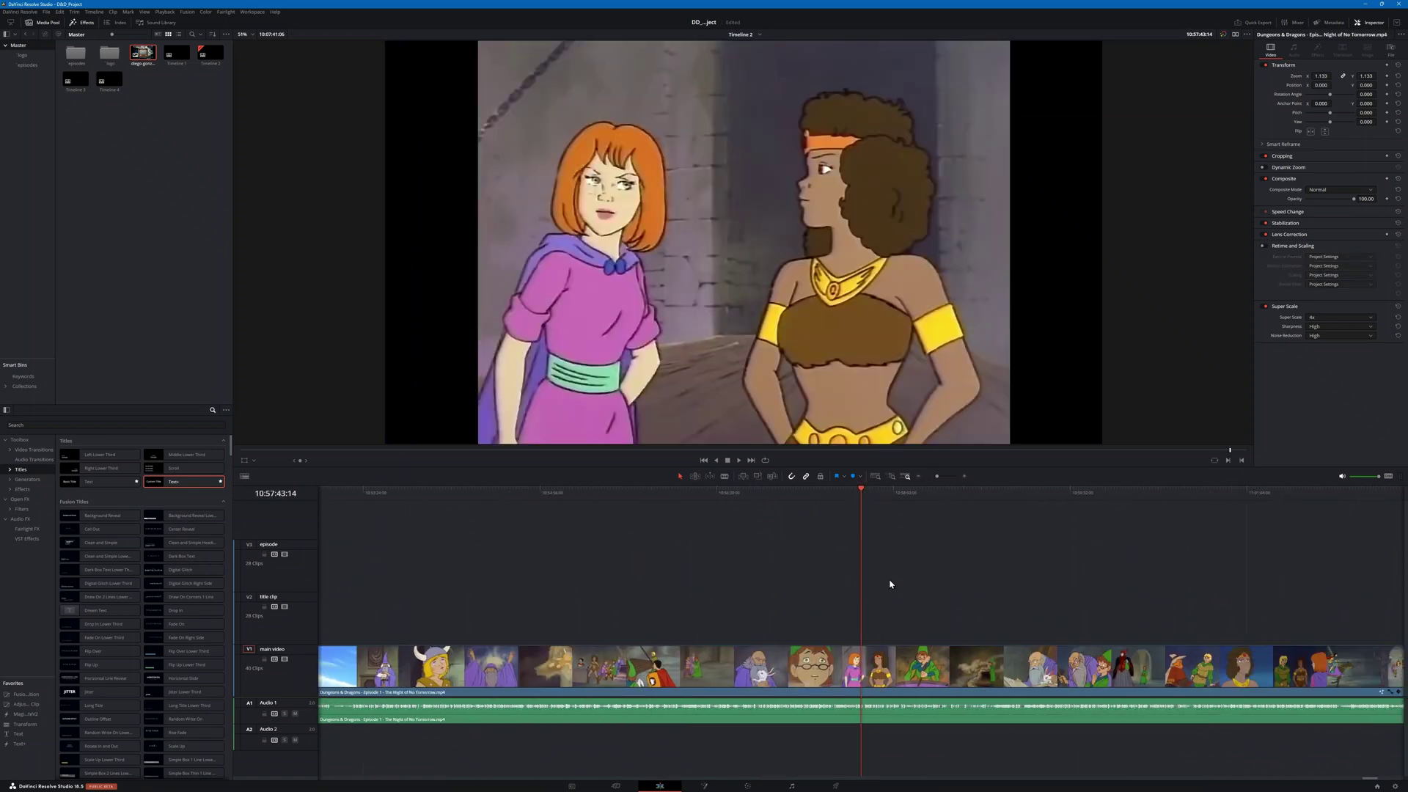
scroll(688, 564, left, 2)
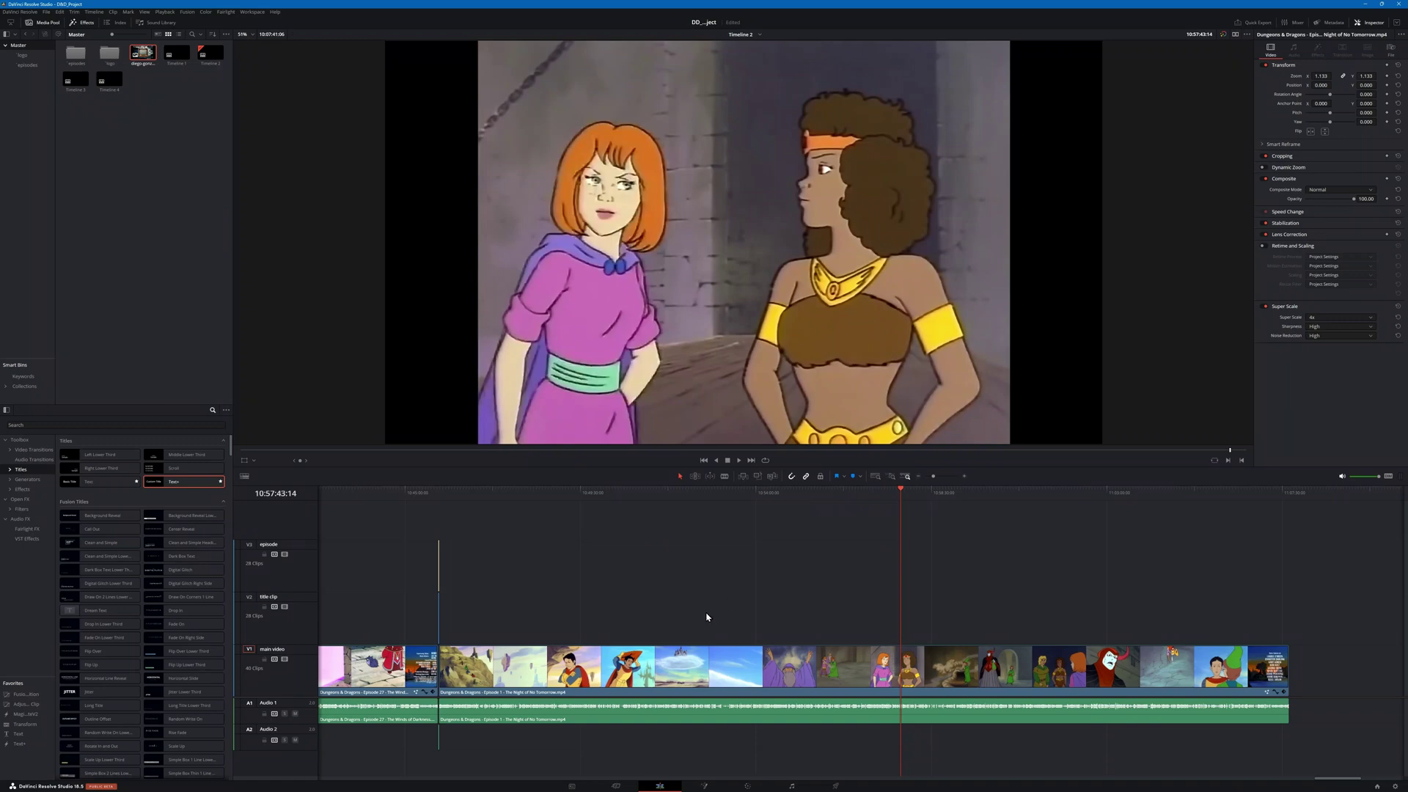
Step: Shape the last episode's custom curve on the Color page into a gentle S, lowering the shadows and raising the highlights
click(748, 785)
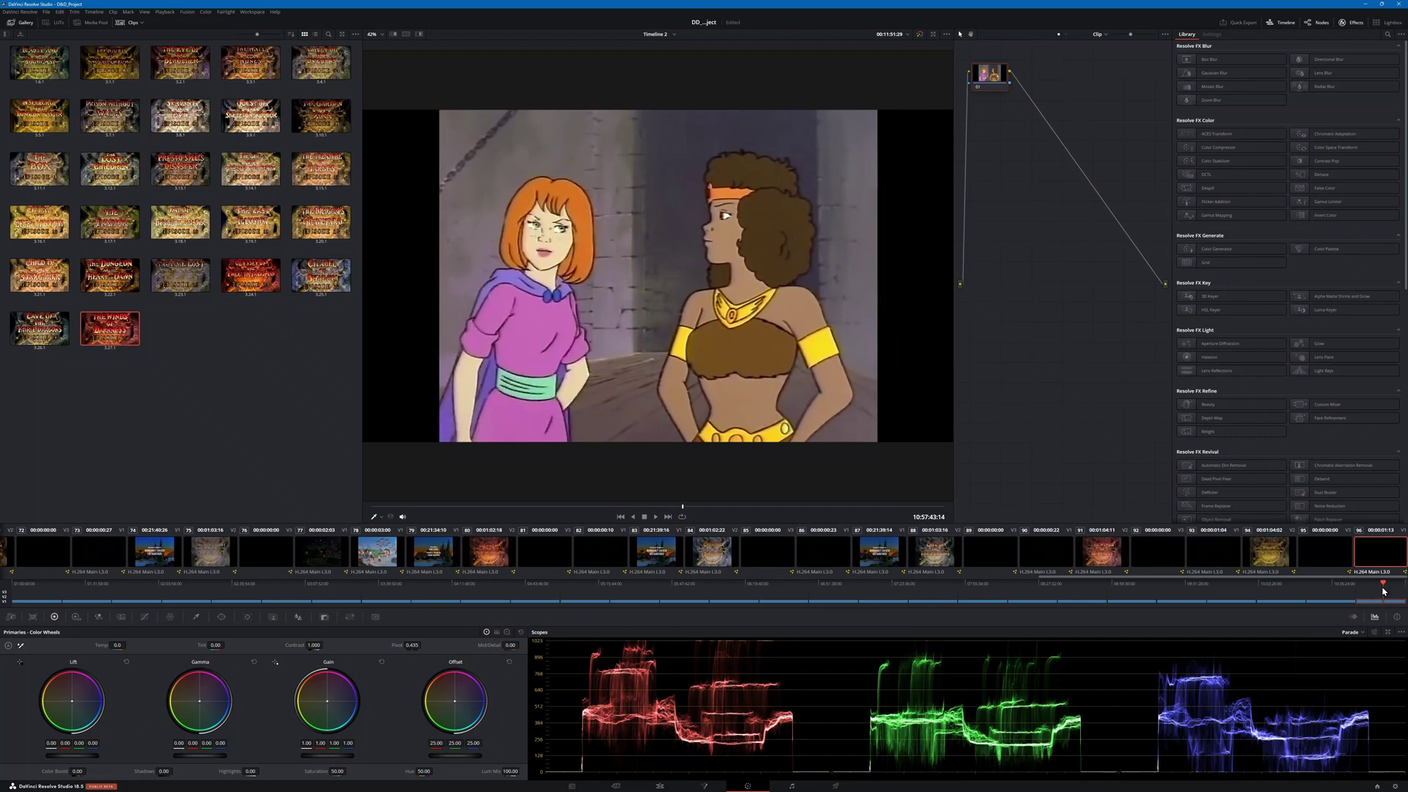
drag(1382, 590, 1375, 591)
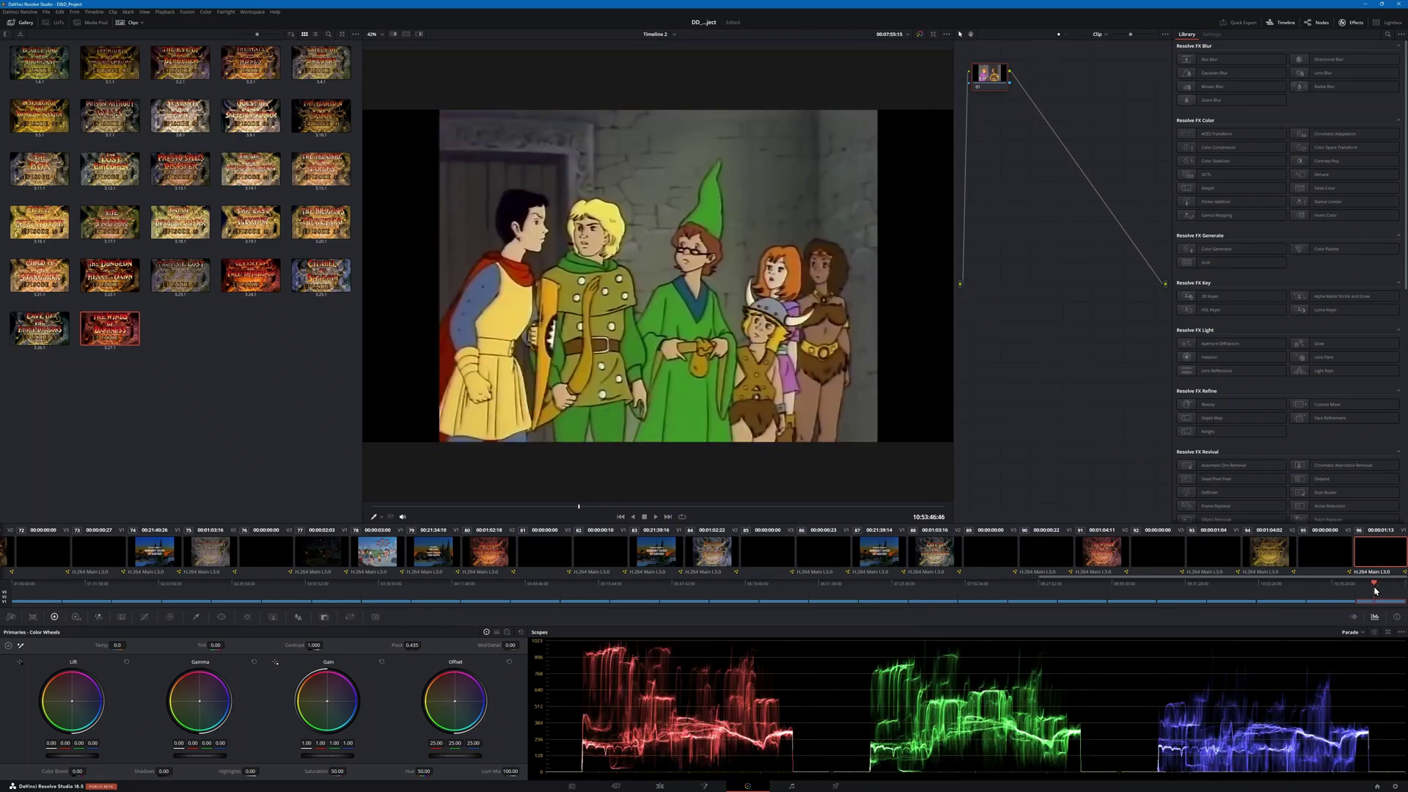
click(145, 617)
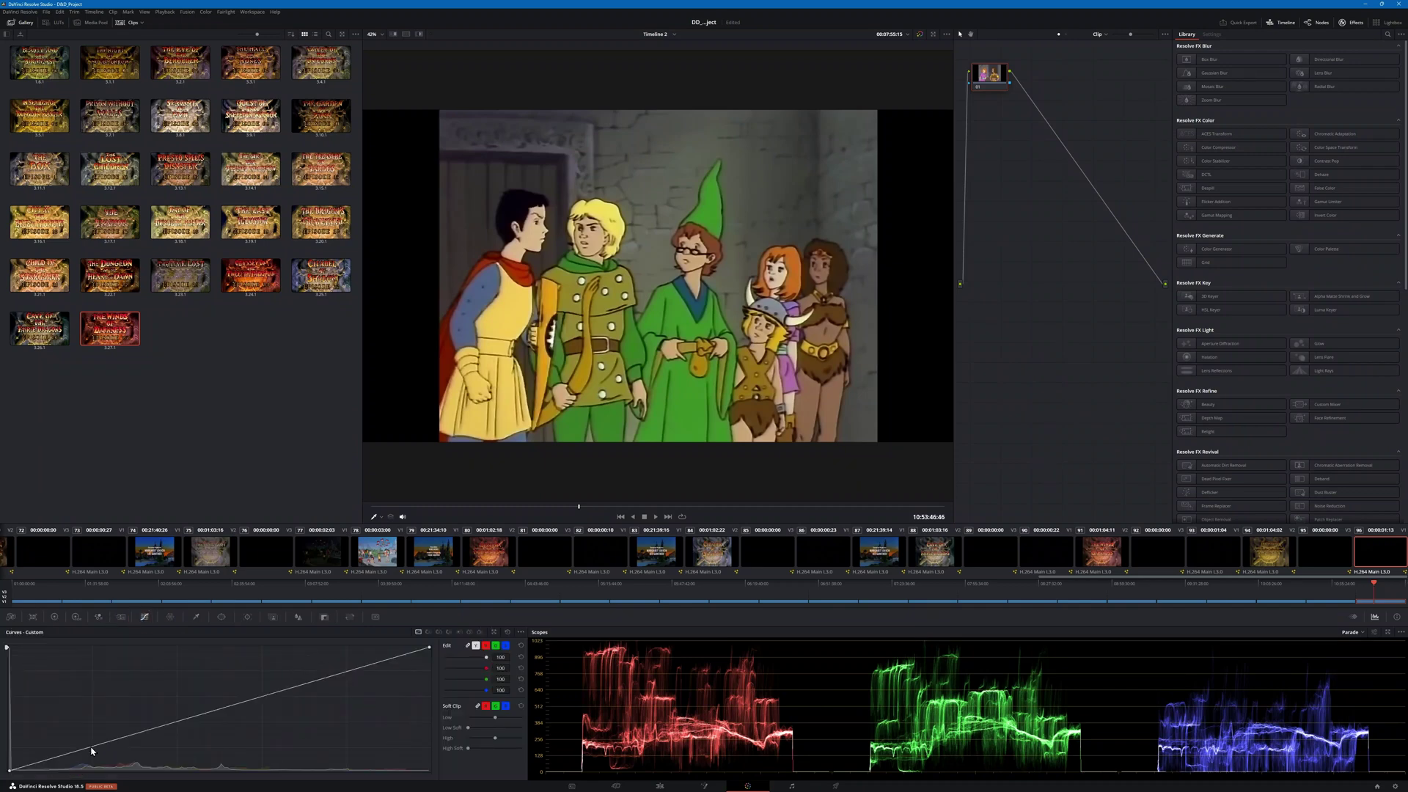
drag(88, 749, 102, 754)
drag(329, 683, 325, 676)
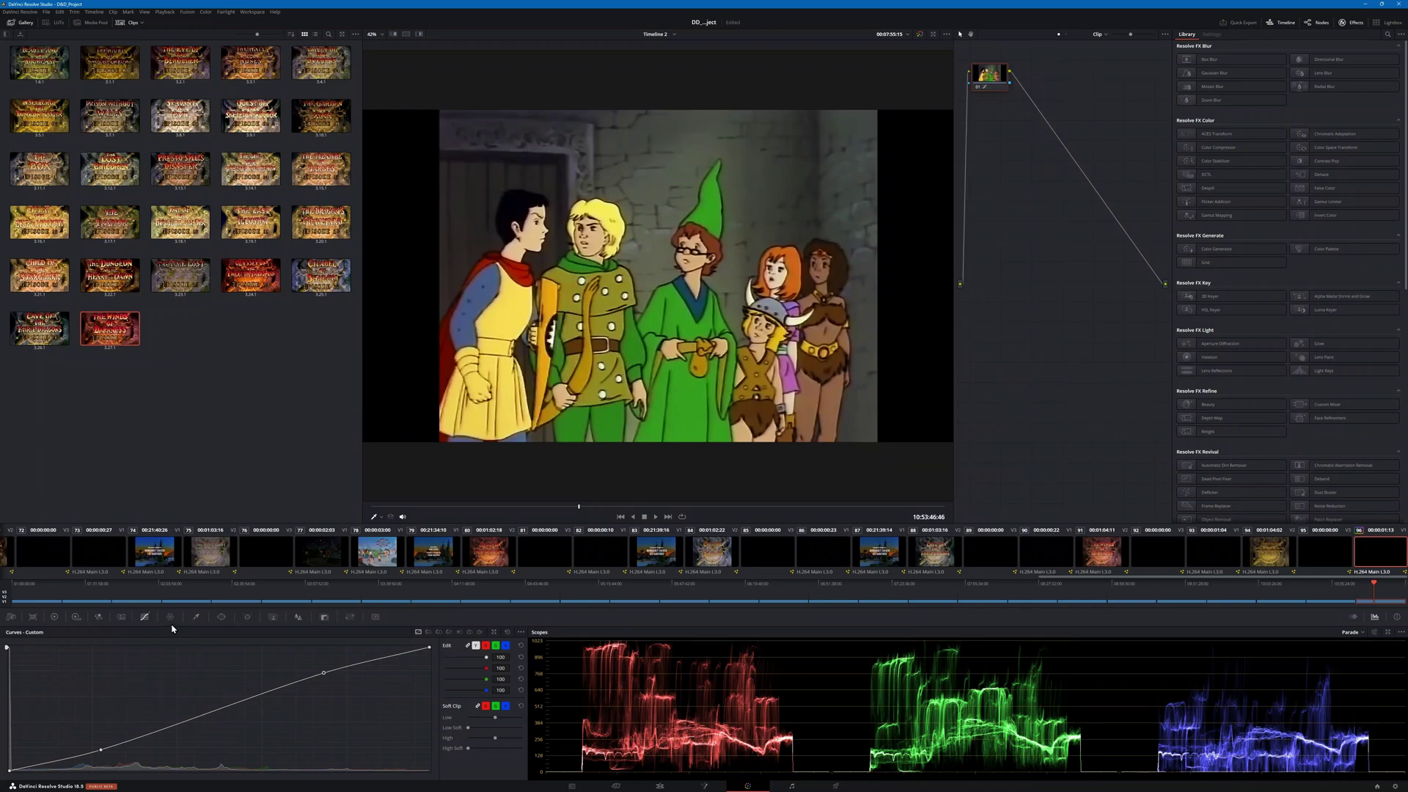
Step: Raise the clip's color boost, saturation to 57.20 and hue in the primary color wheels, and try the highlights control
click(55, 617)
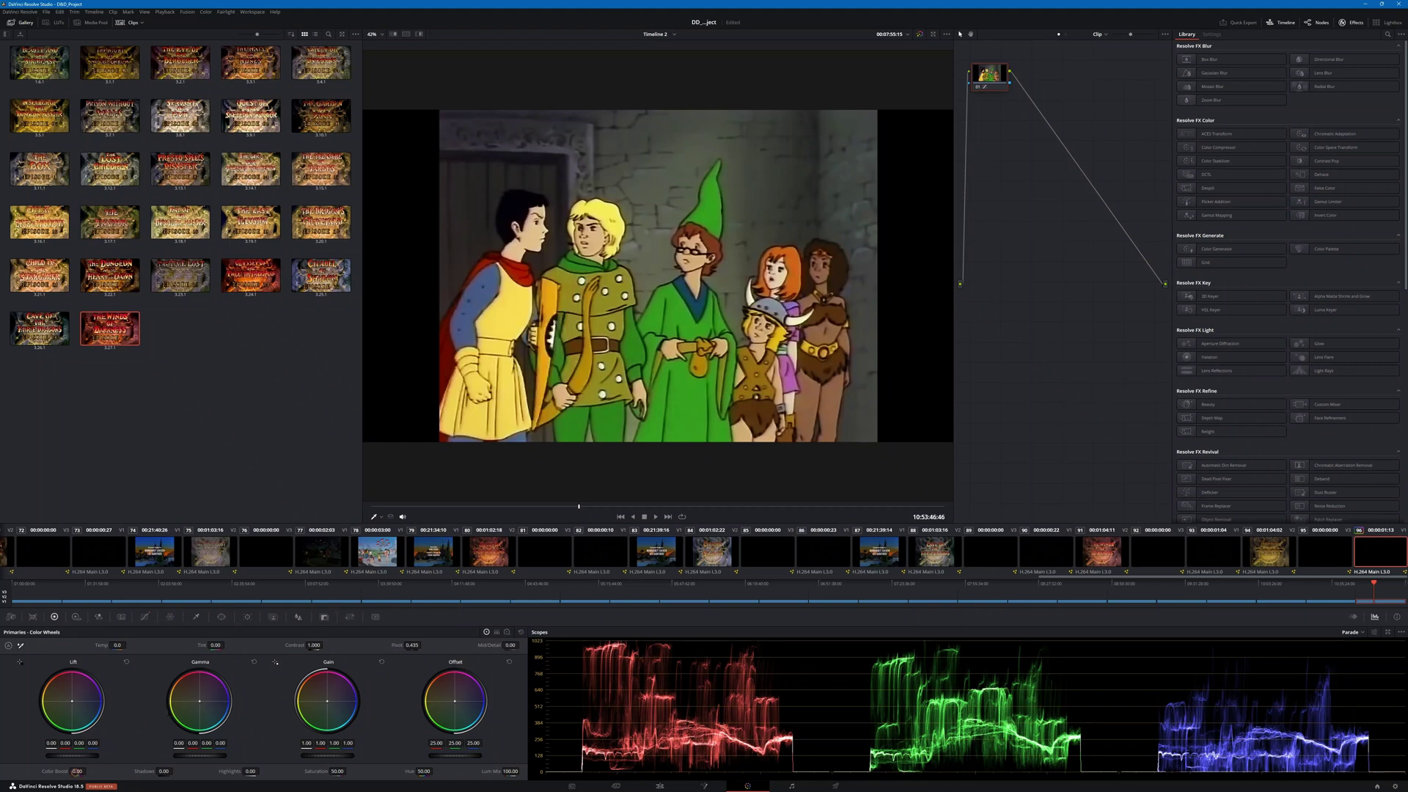
drag(76, 771, 88, 770)
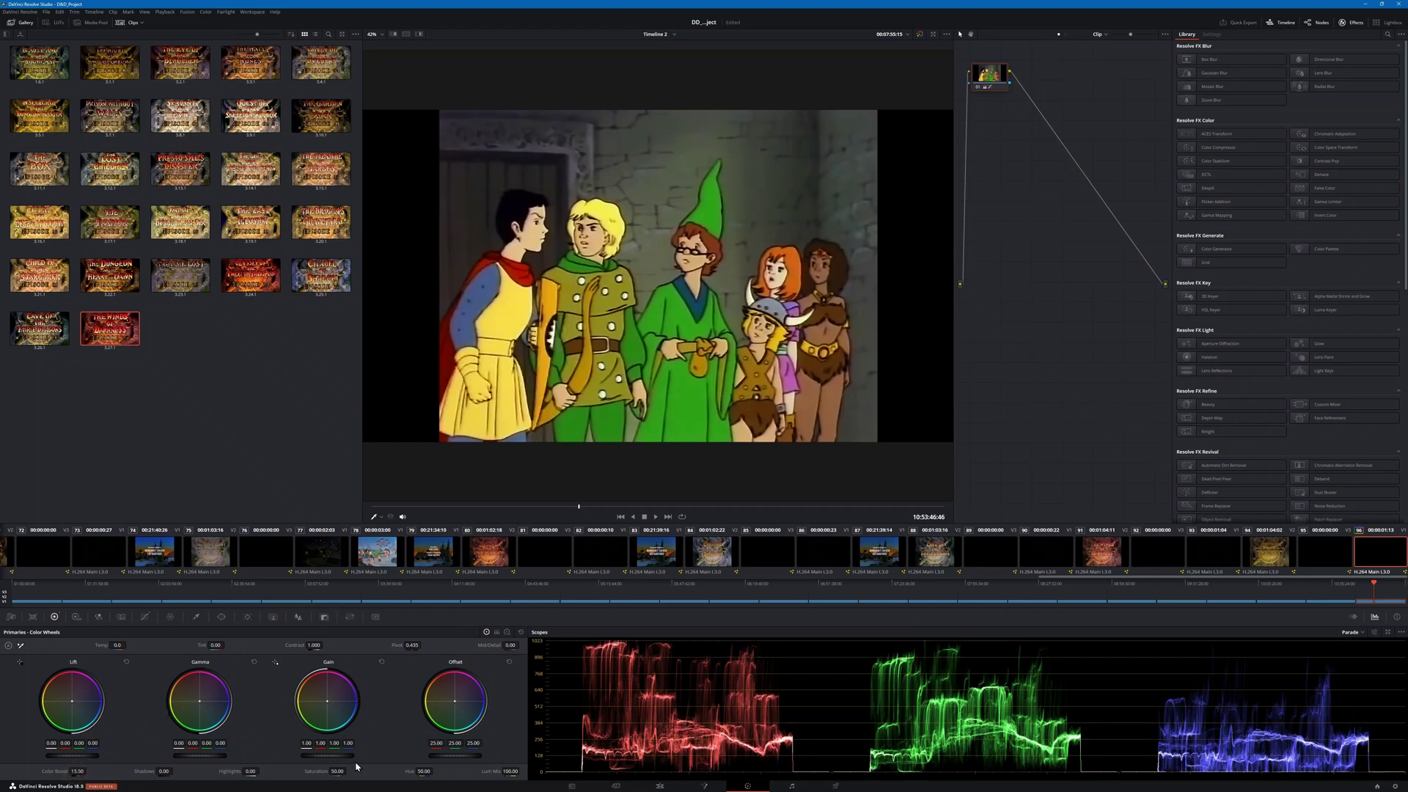
drag(338, 771, 348, 771)
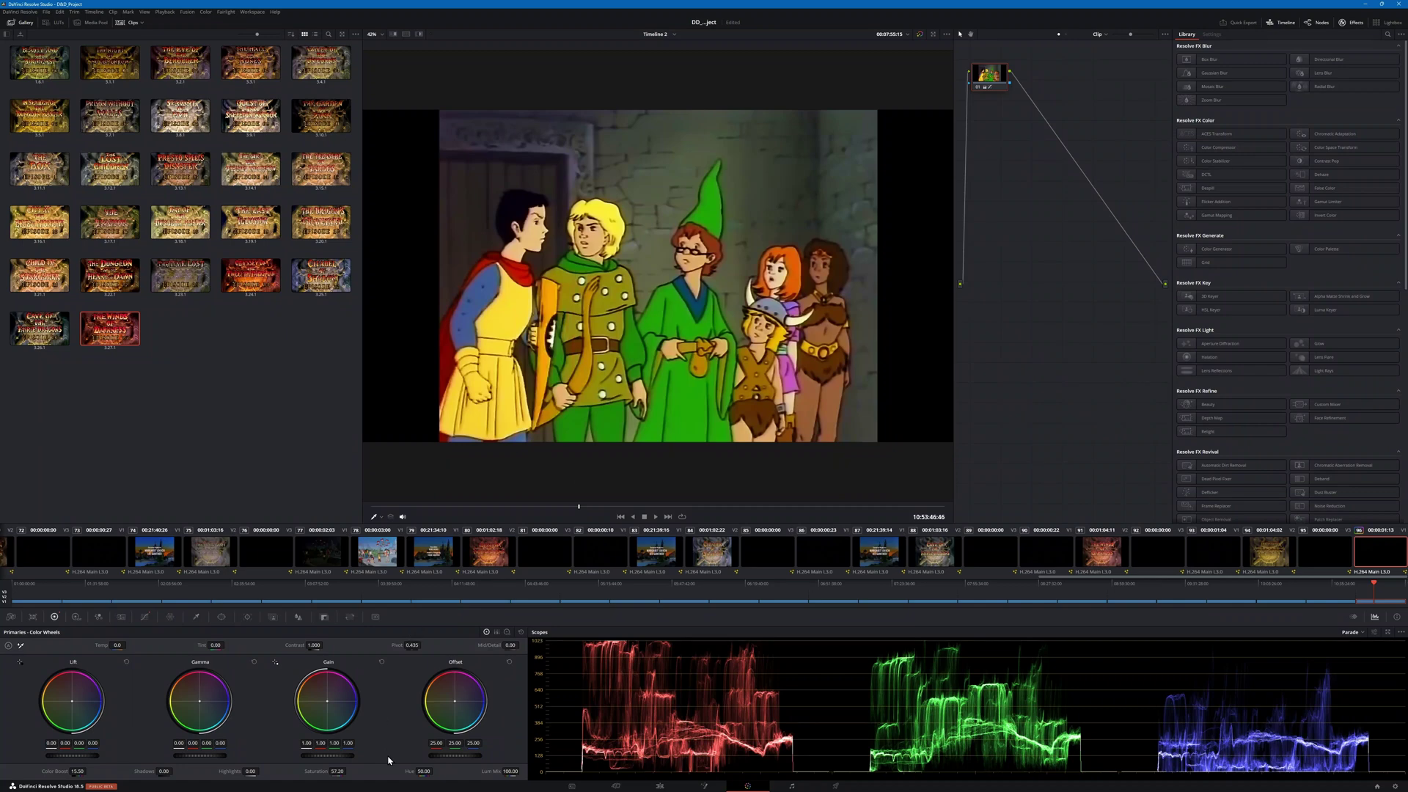
drag(418, 782, 424, 772)
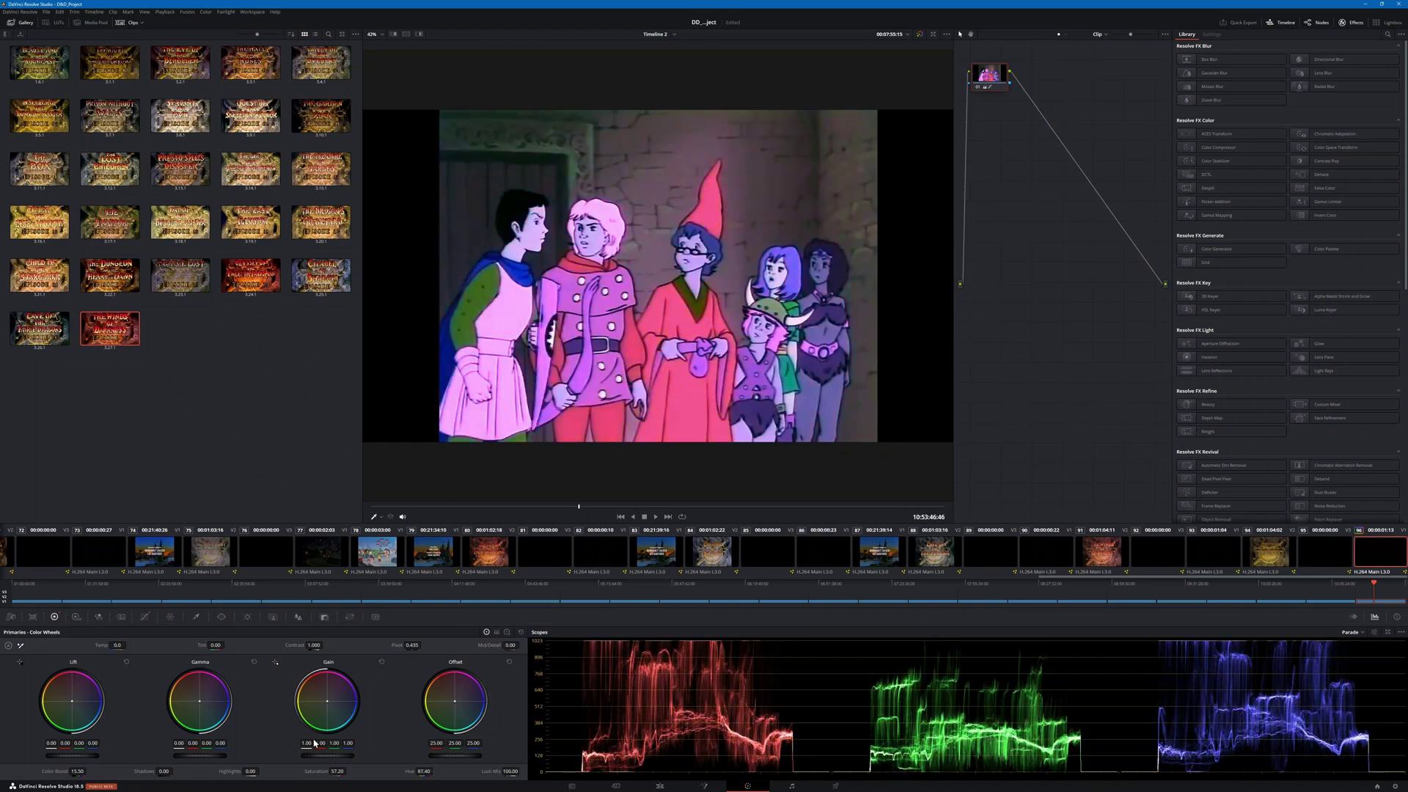
mouse_move(251, 771)
mouse_down()
mouse_move(275, 772)
mouse_move(233, 771)
mouse_up()
Step: Reset the clip's hue, saturation and color boost, and remove both added points from its custom curve
double_click(411, 770)
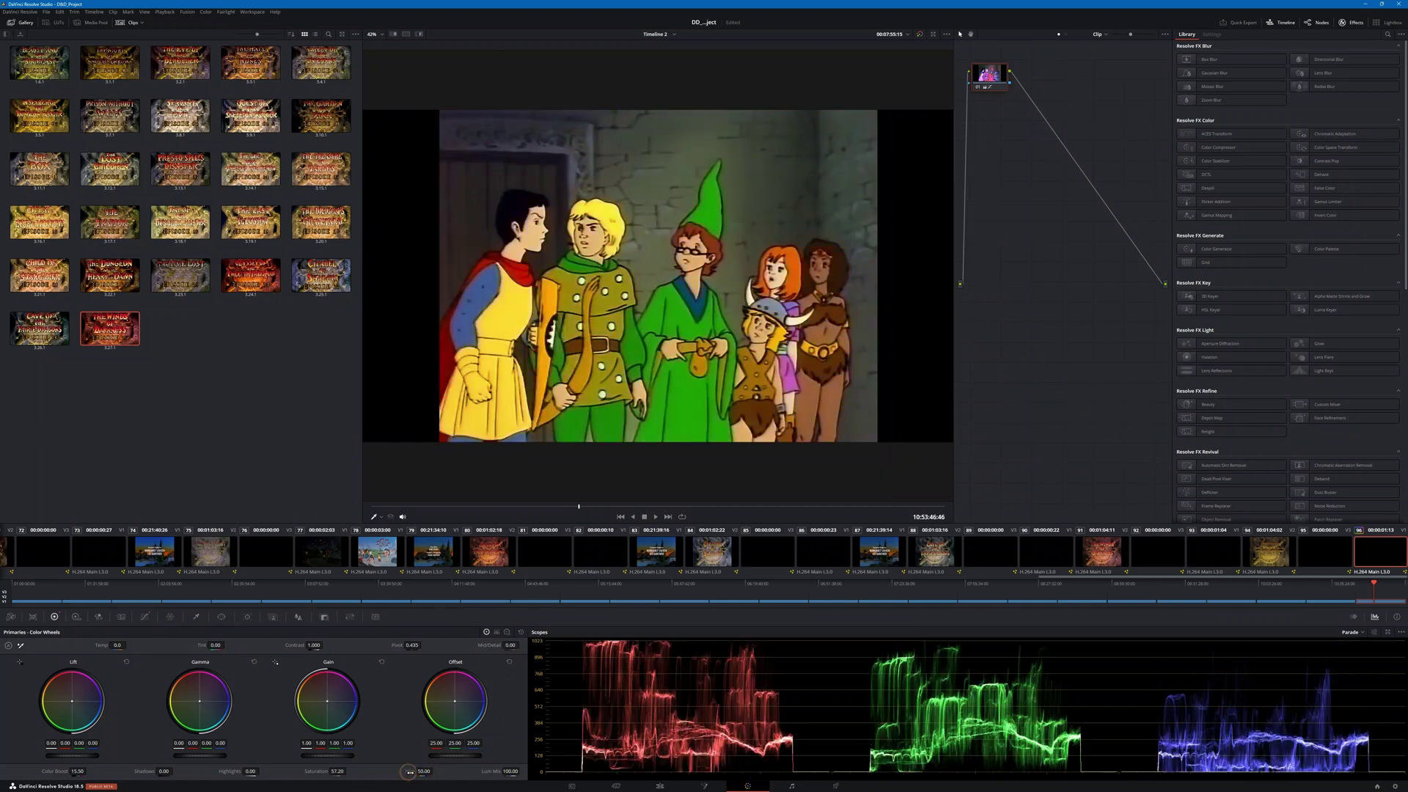
double_click(315, 772)
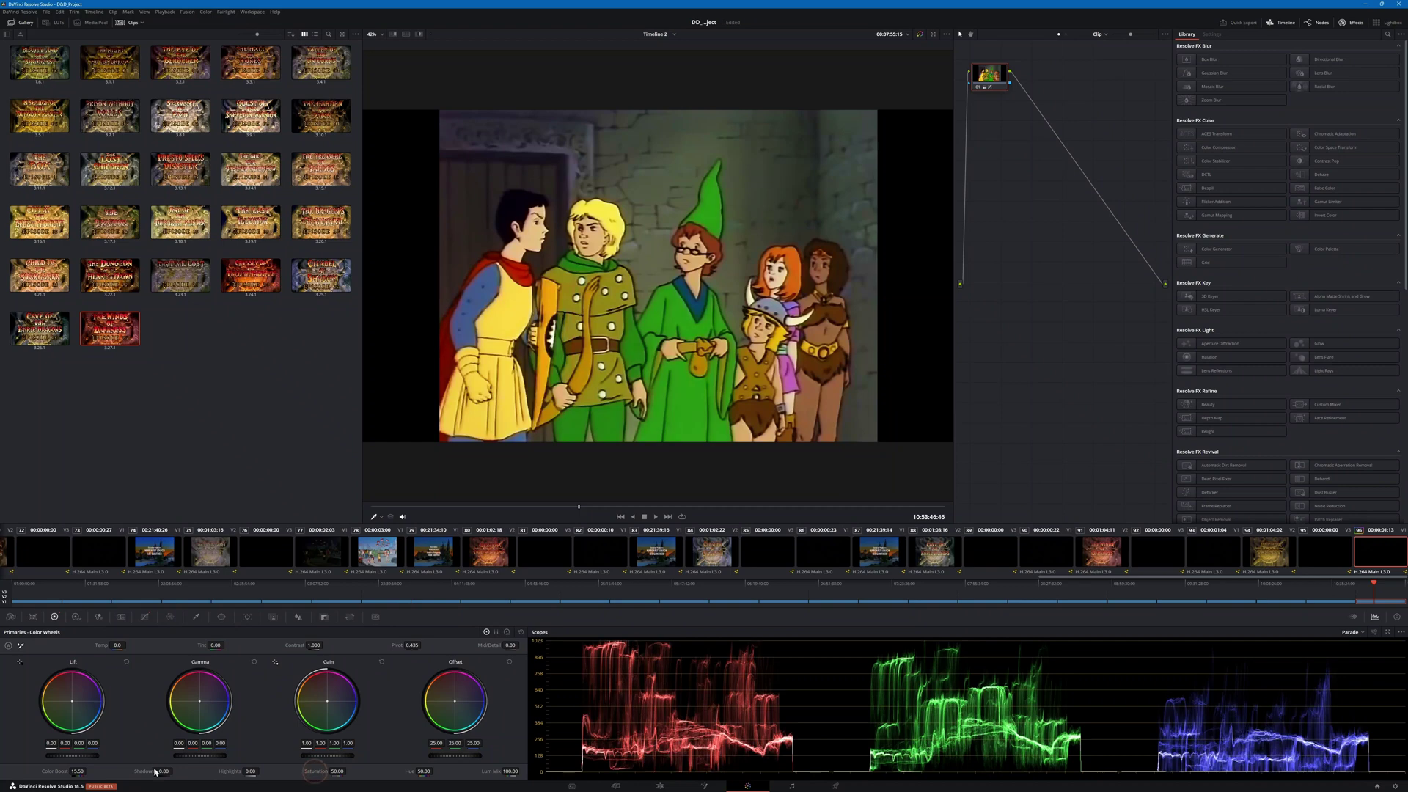
double_click(53, 772)
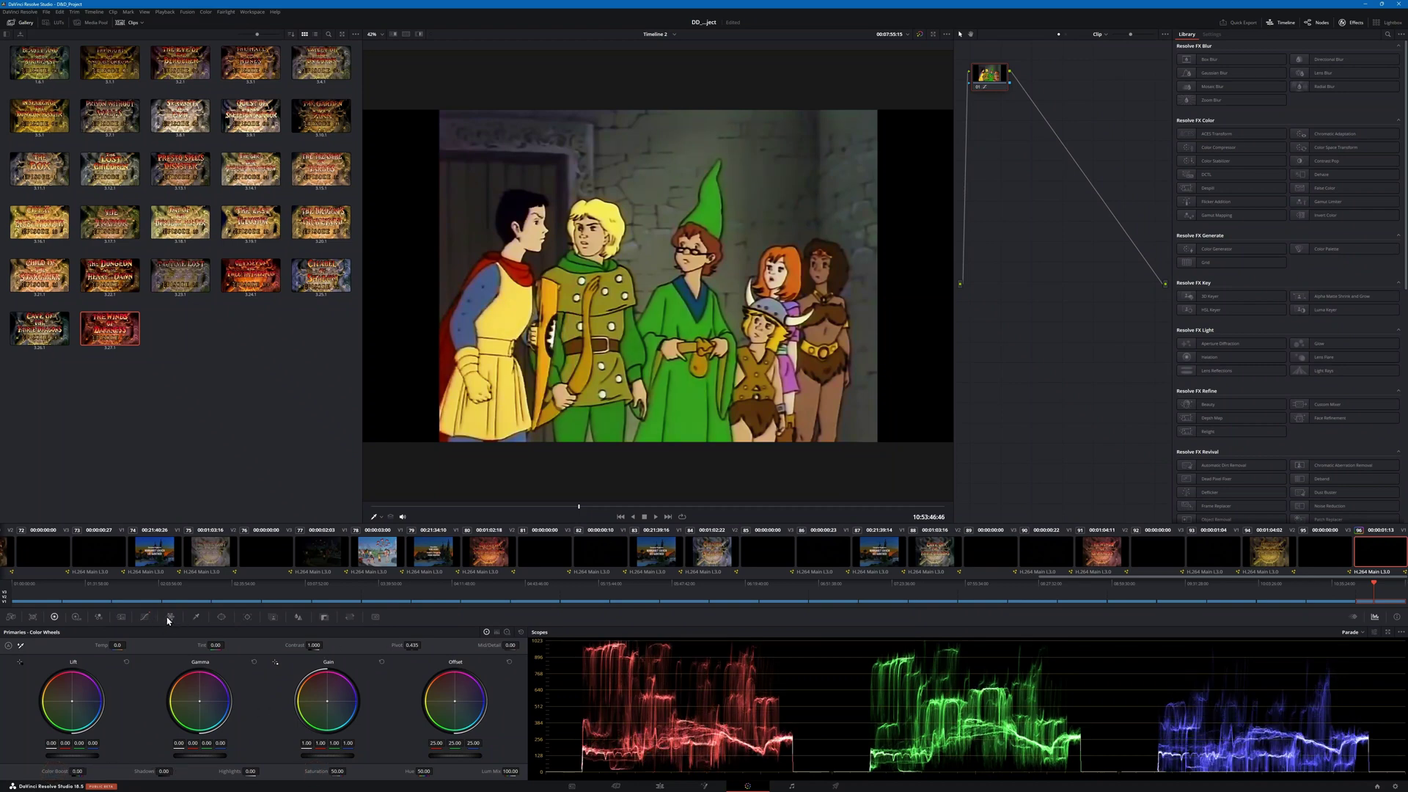
click(145, 617)
right_click(323, 673)
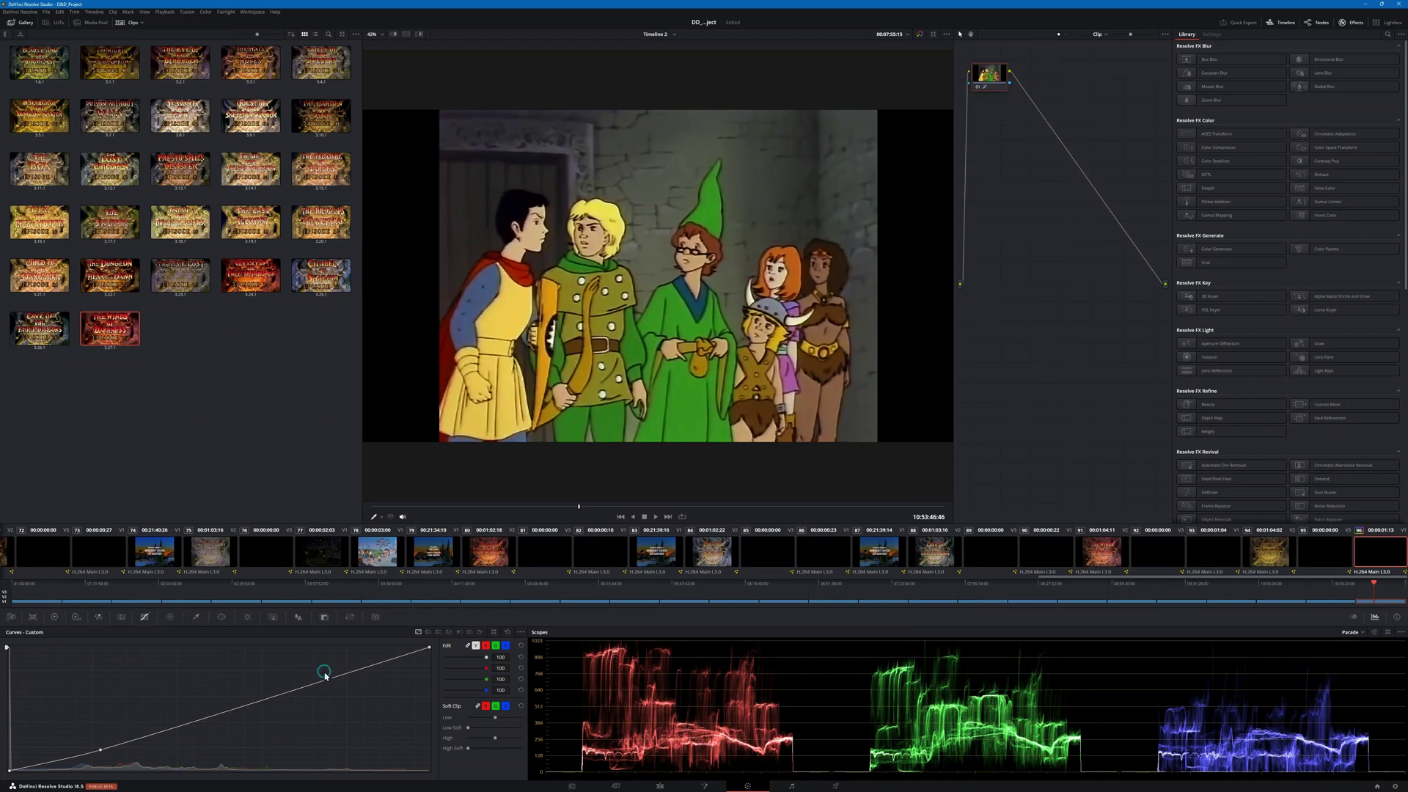
right_click(101, 754)
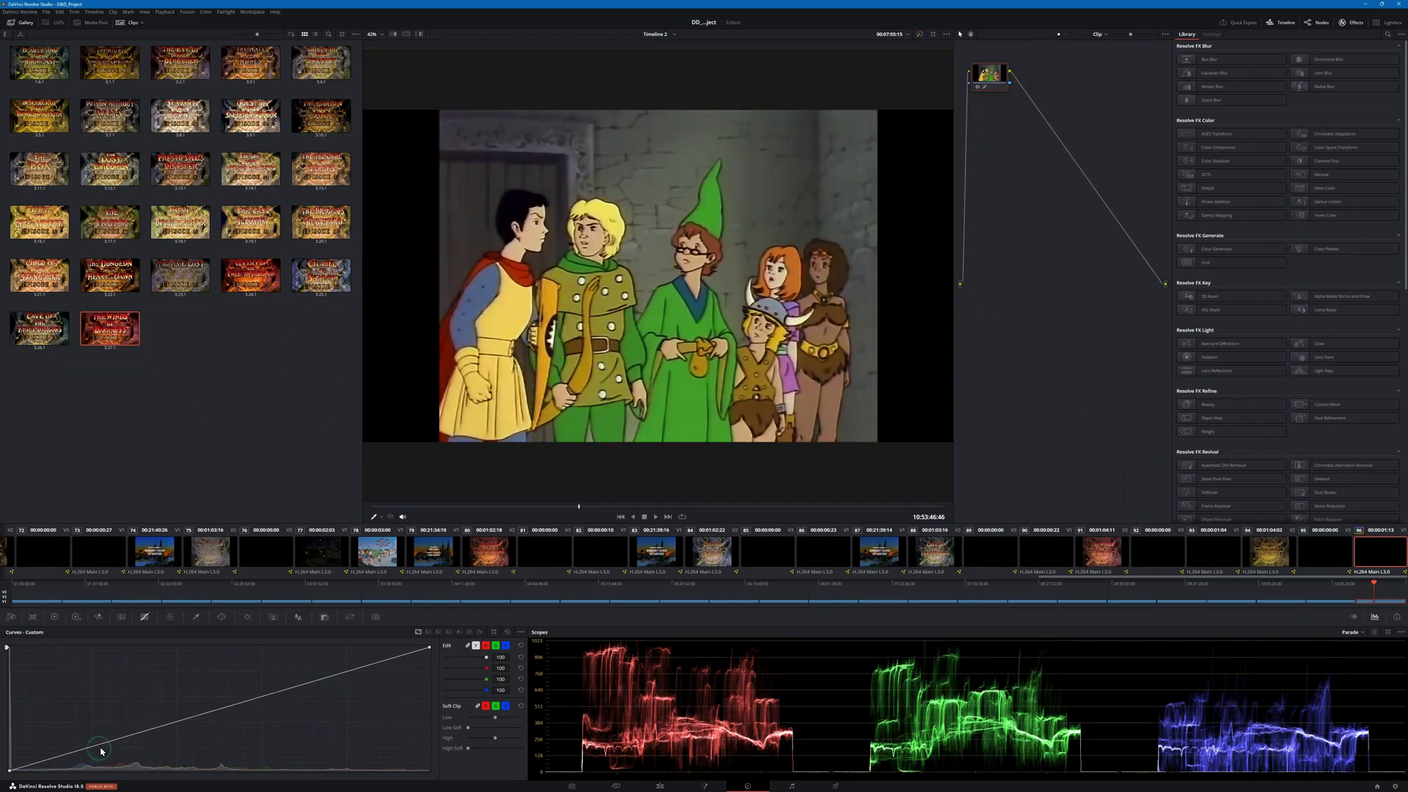
Step: Return to the Edit page and place the playhead on the Episode 28 title card
click(659, 785)
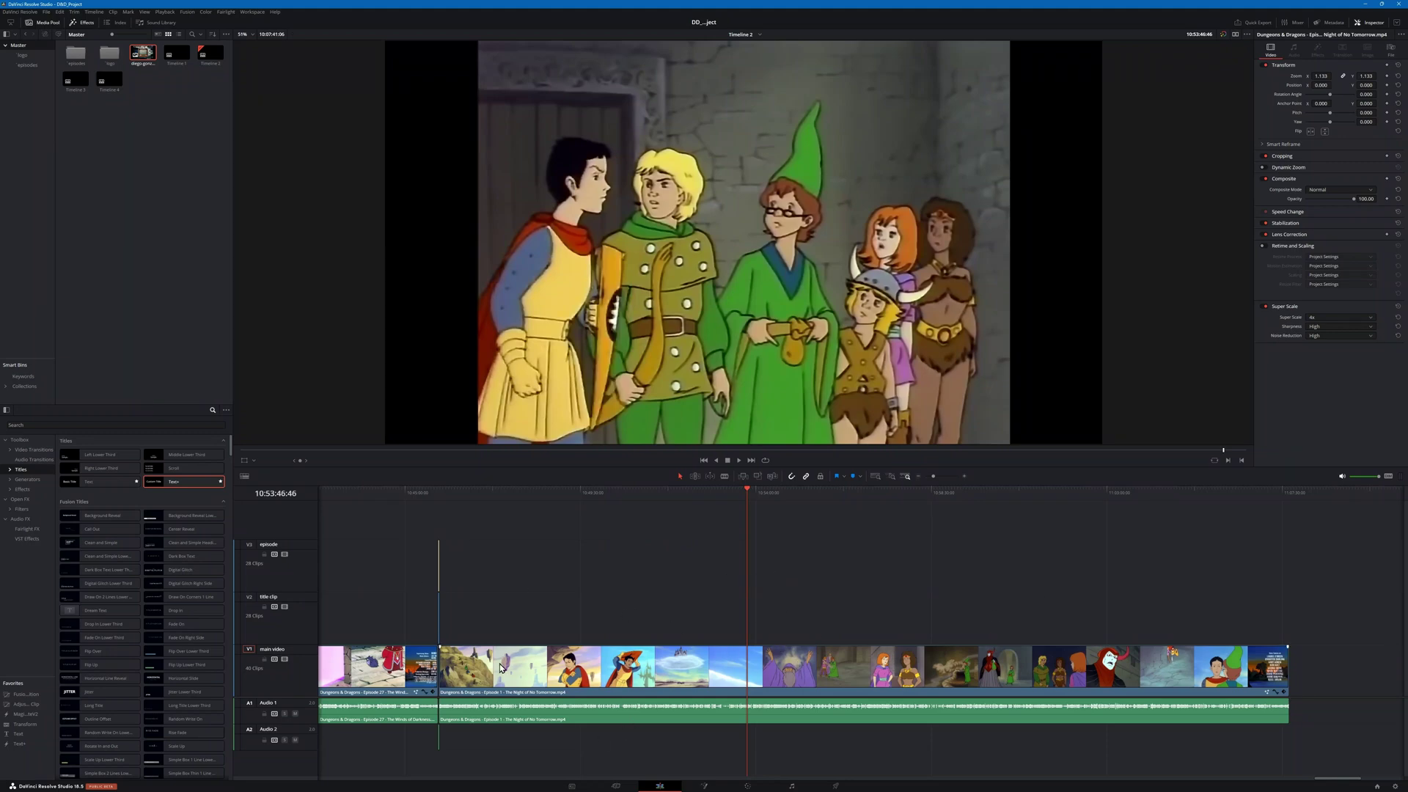
click(438, 492)
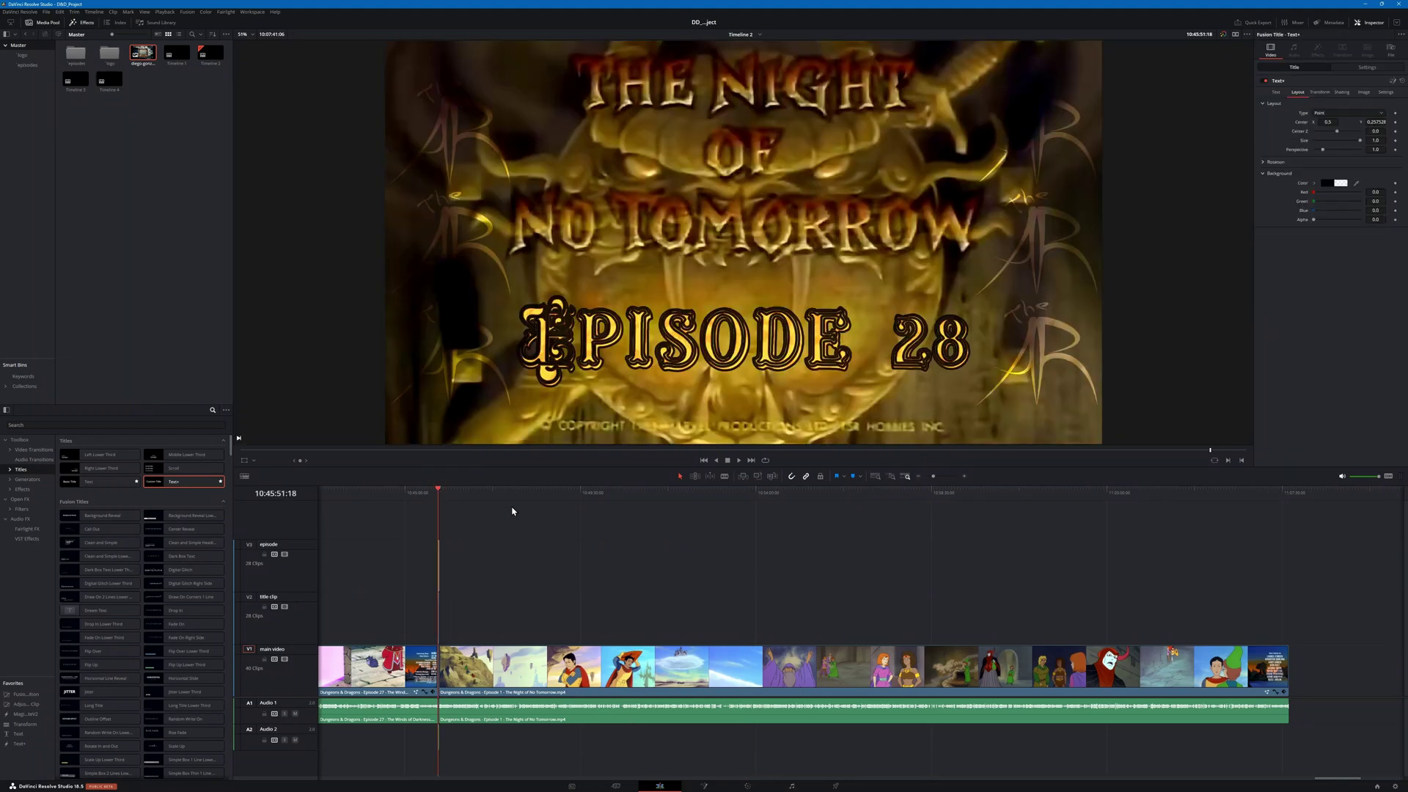